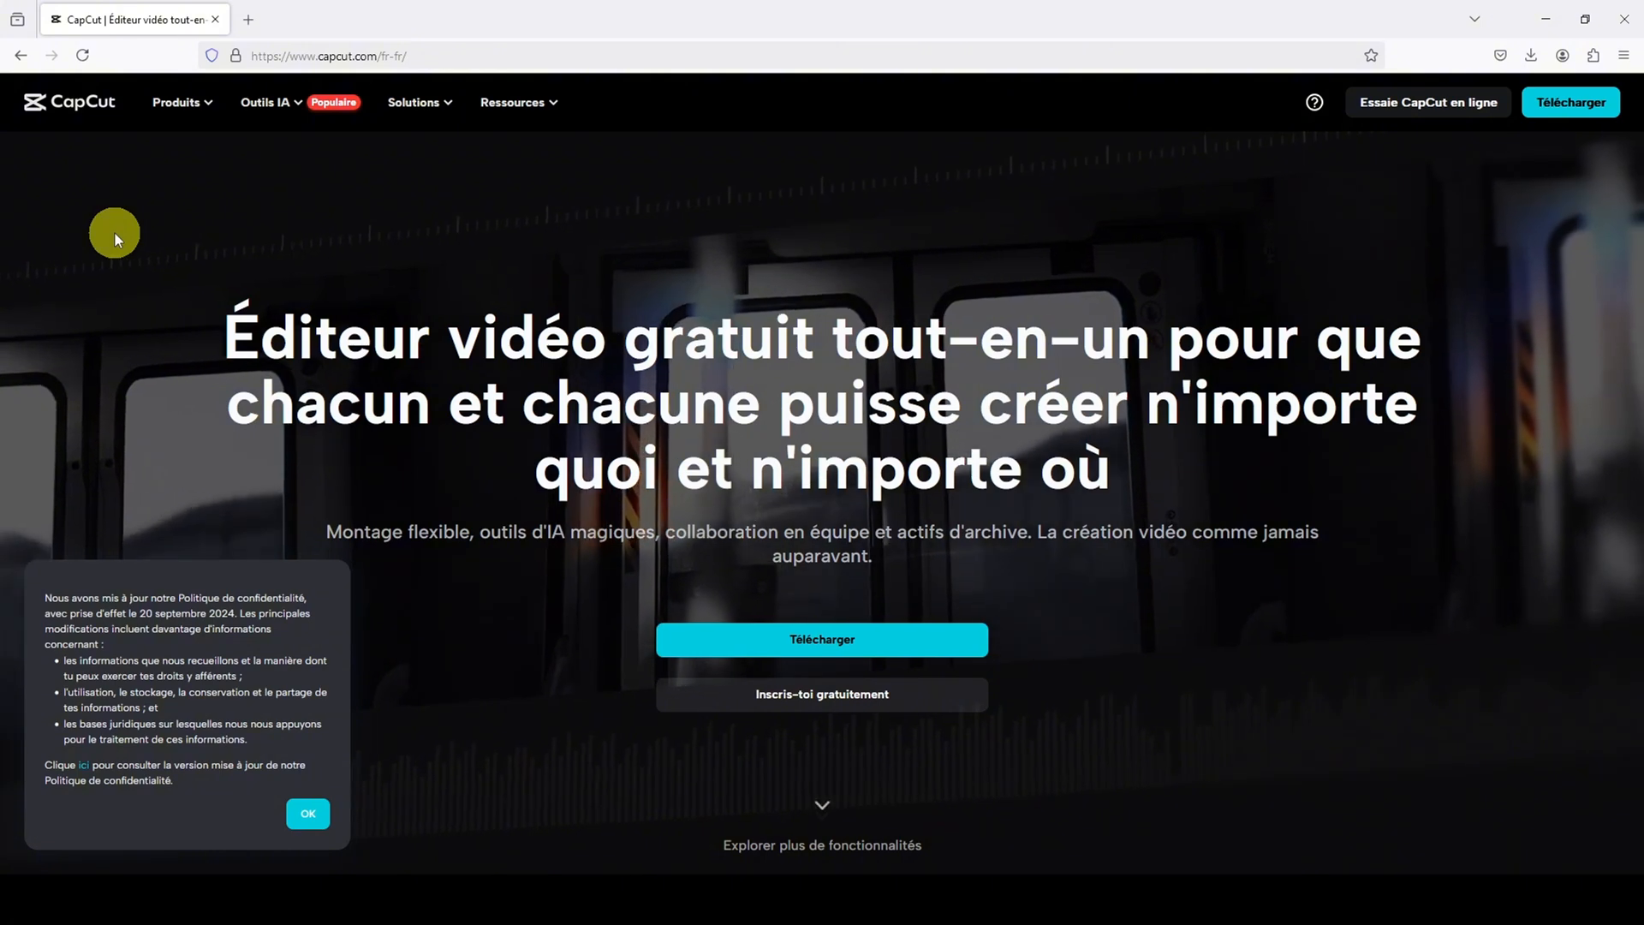
Switch the project overview to the Liste layout and back to the Grille layout
{"action": "mouse_move", "coordinate": [274, 79]}
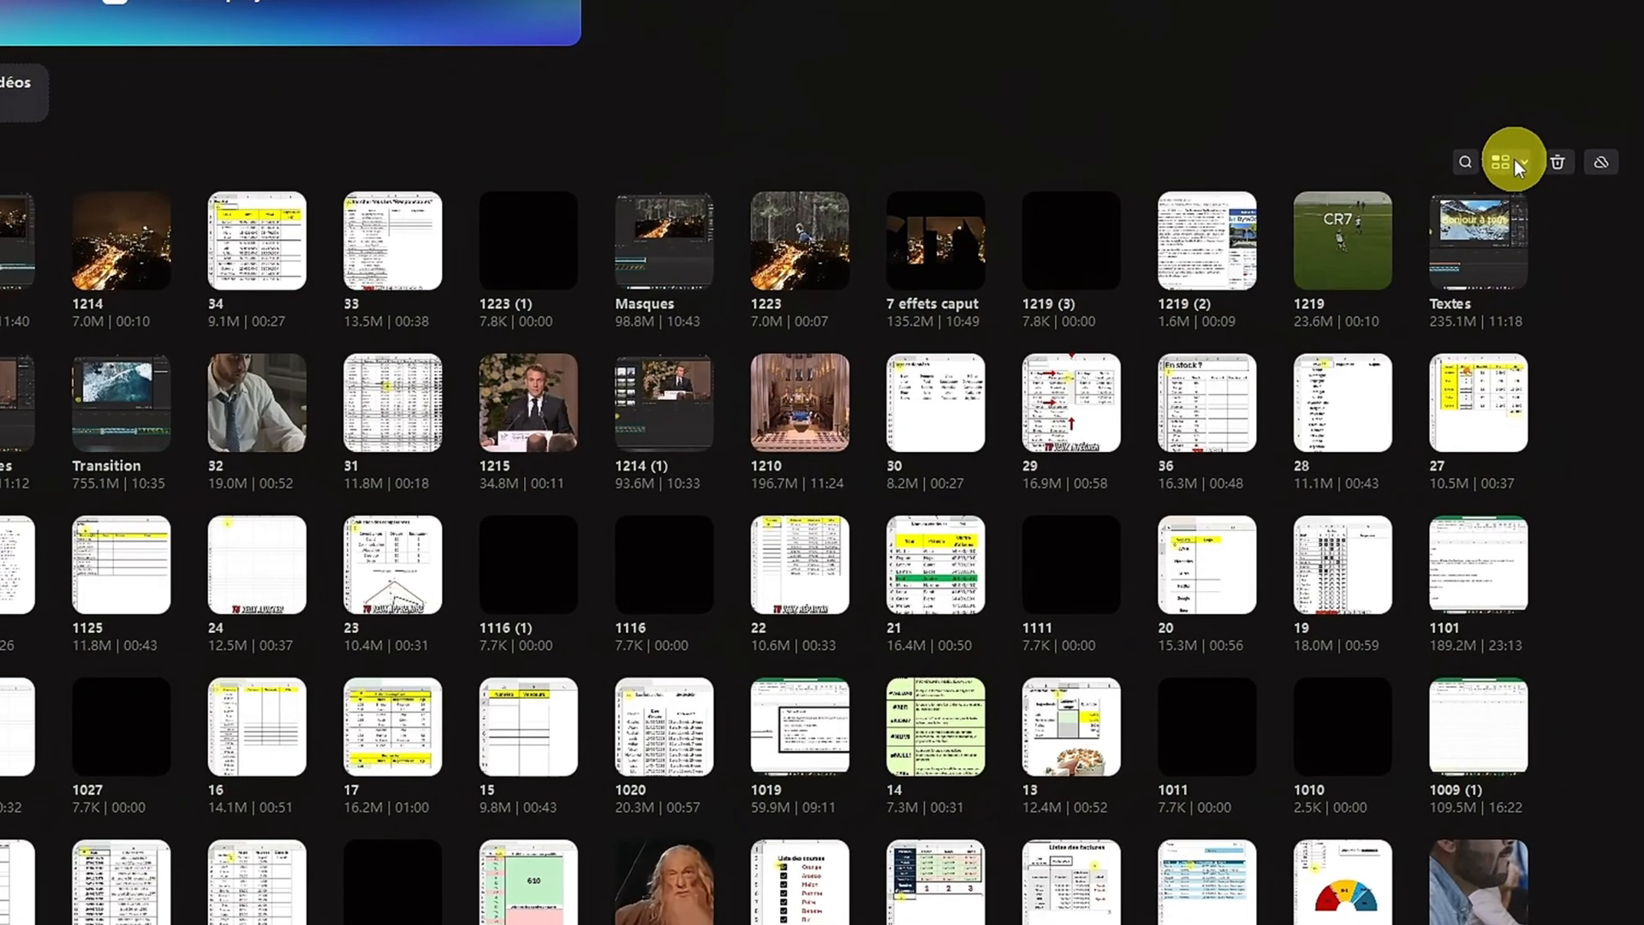
{"action": "left_click", "coordinate": [1514, 159]}
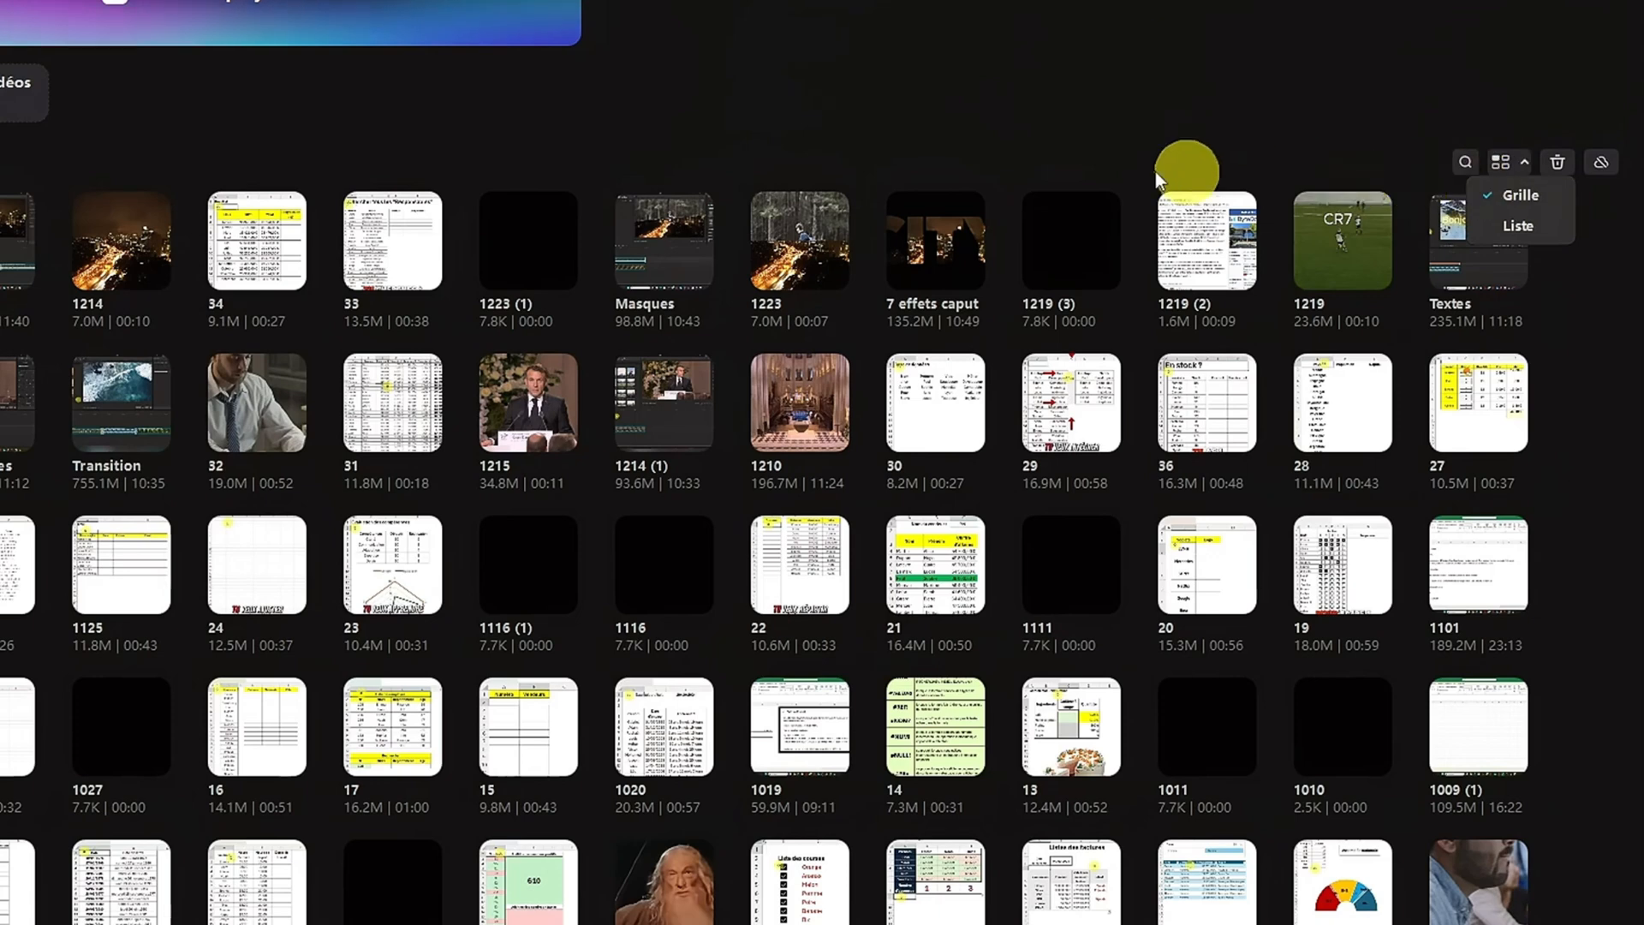
{"action": "left_click", "coordinate": [1514, 223]}
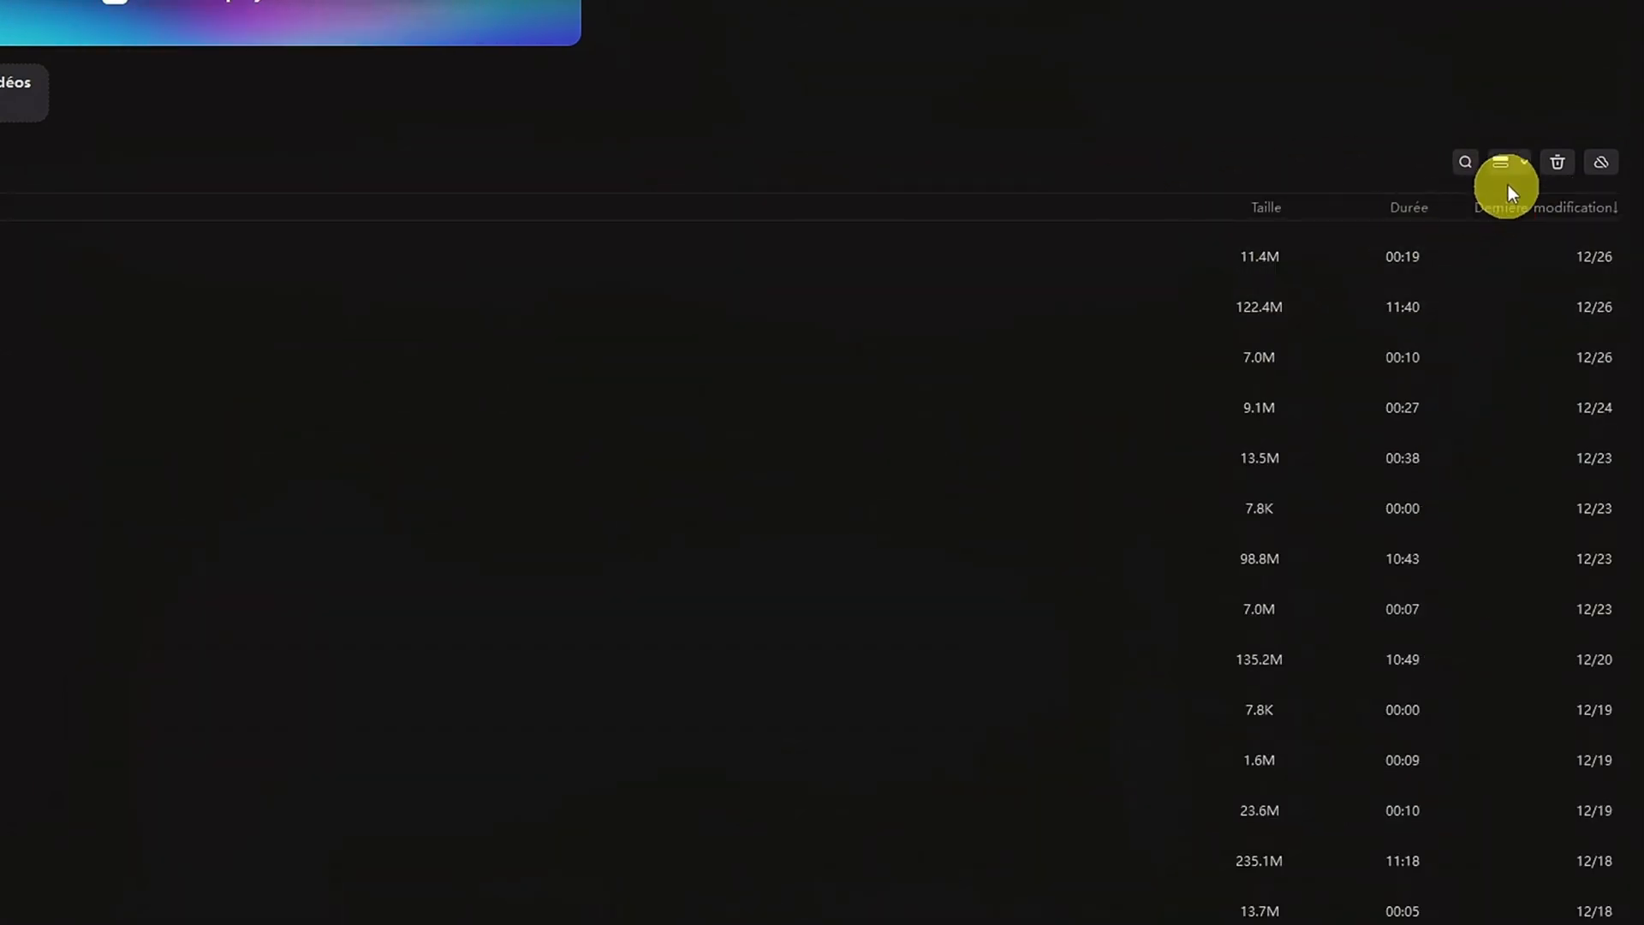
{"action": "left_click", "coordinate": [1517, 163]}
{"action": "left_click", "coordinate": [1512, 186]}
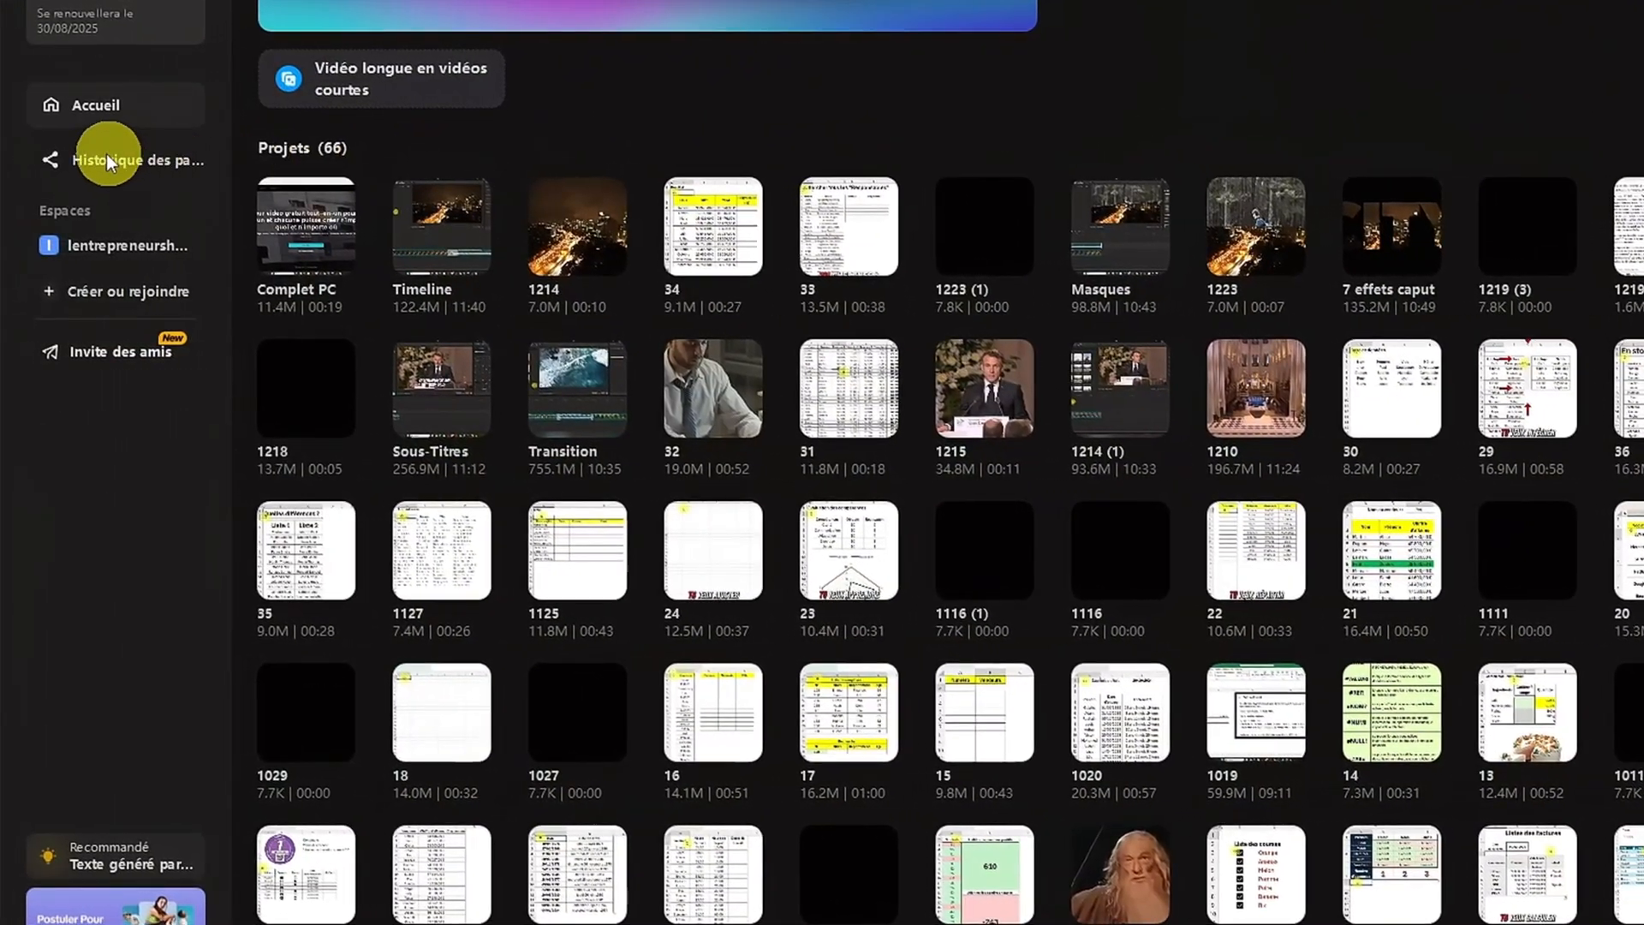
Look at the sharing history page and return to the home page
{"action": "left_click", "coordinate": [121, 163]}
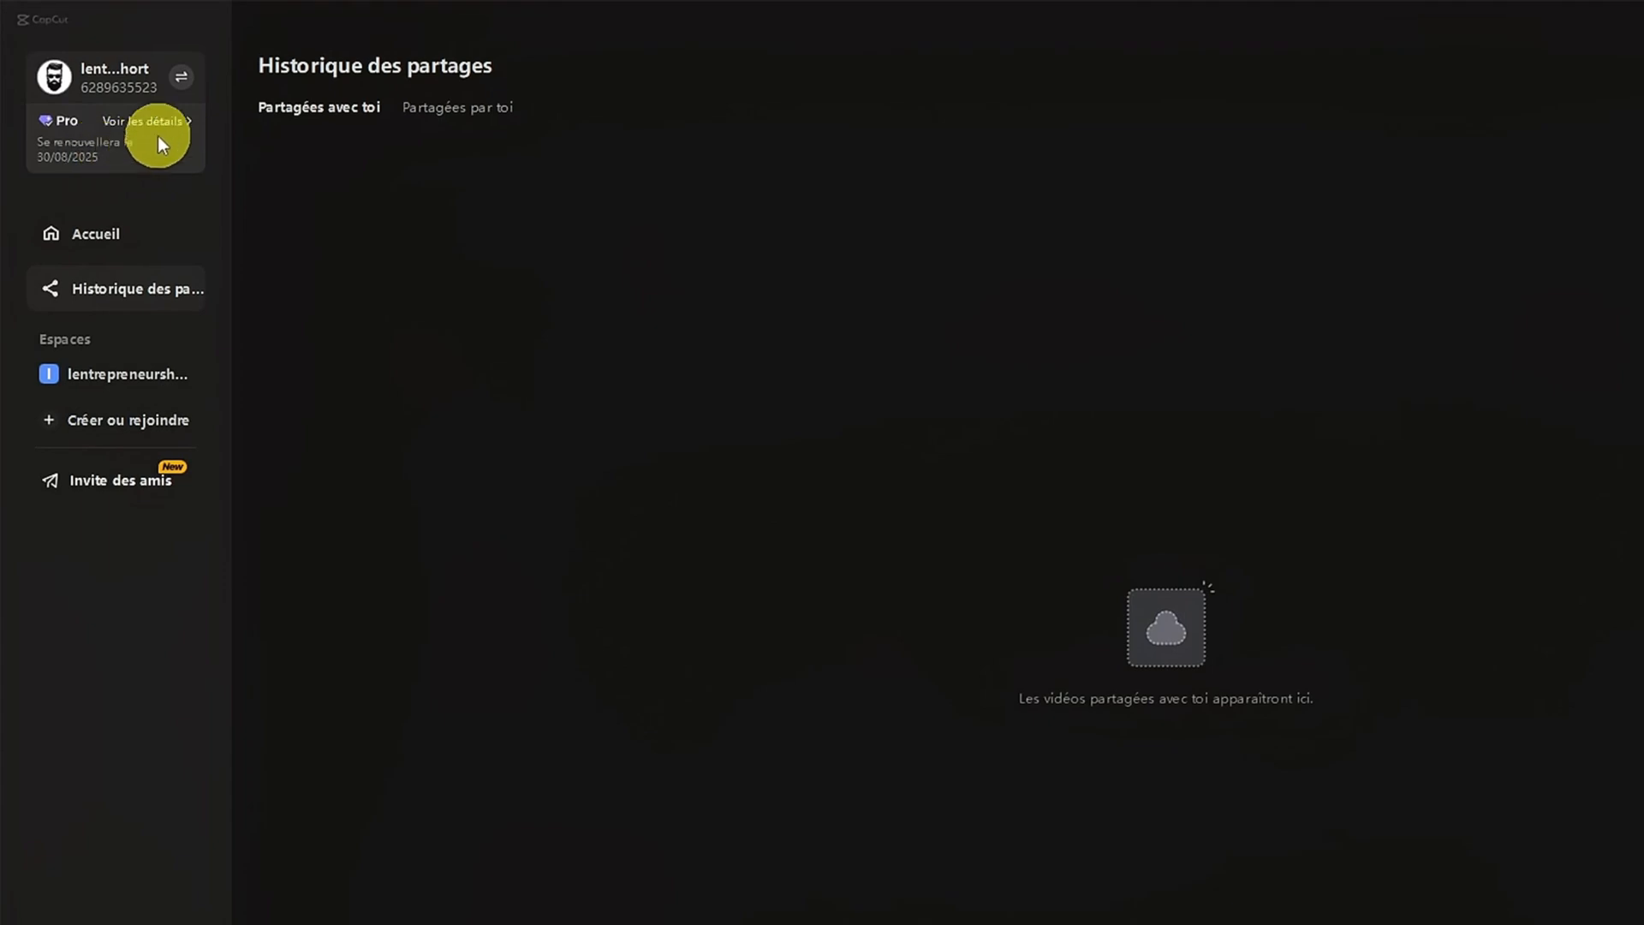
{"action": "left_click", "coordinate": [79, 244]}
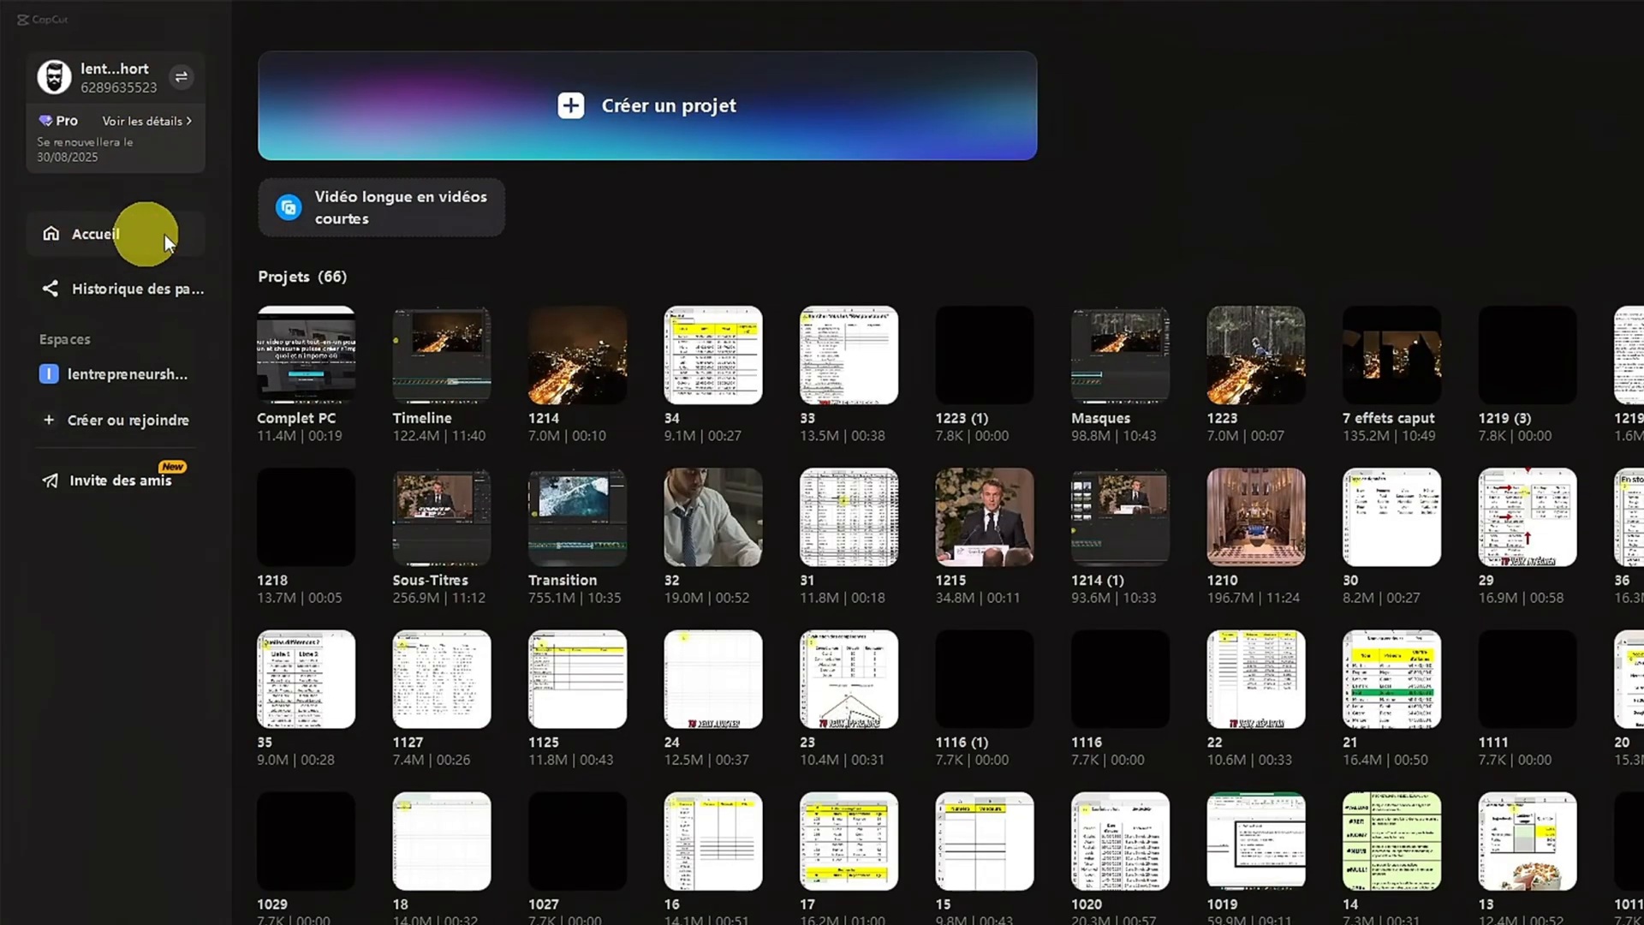
Create a new project and import 1.mp4, 2.mp4 and 3.mp4 from the Vidéos folder
{"action": "left_click", "coordinate": [445, 111]}
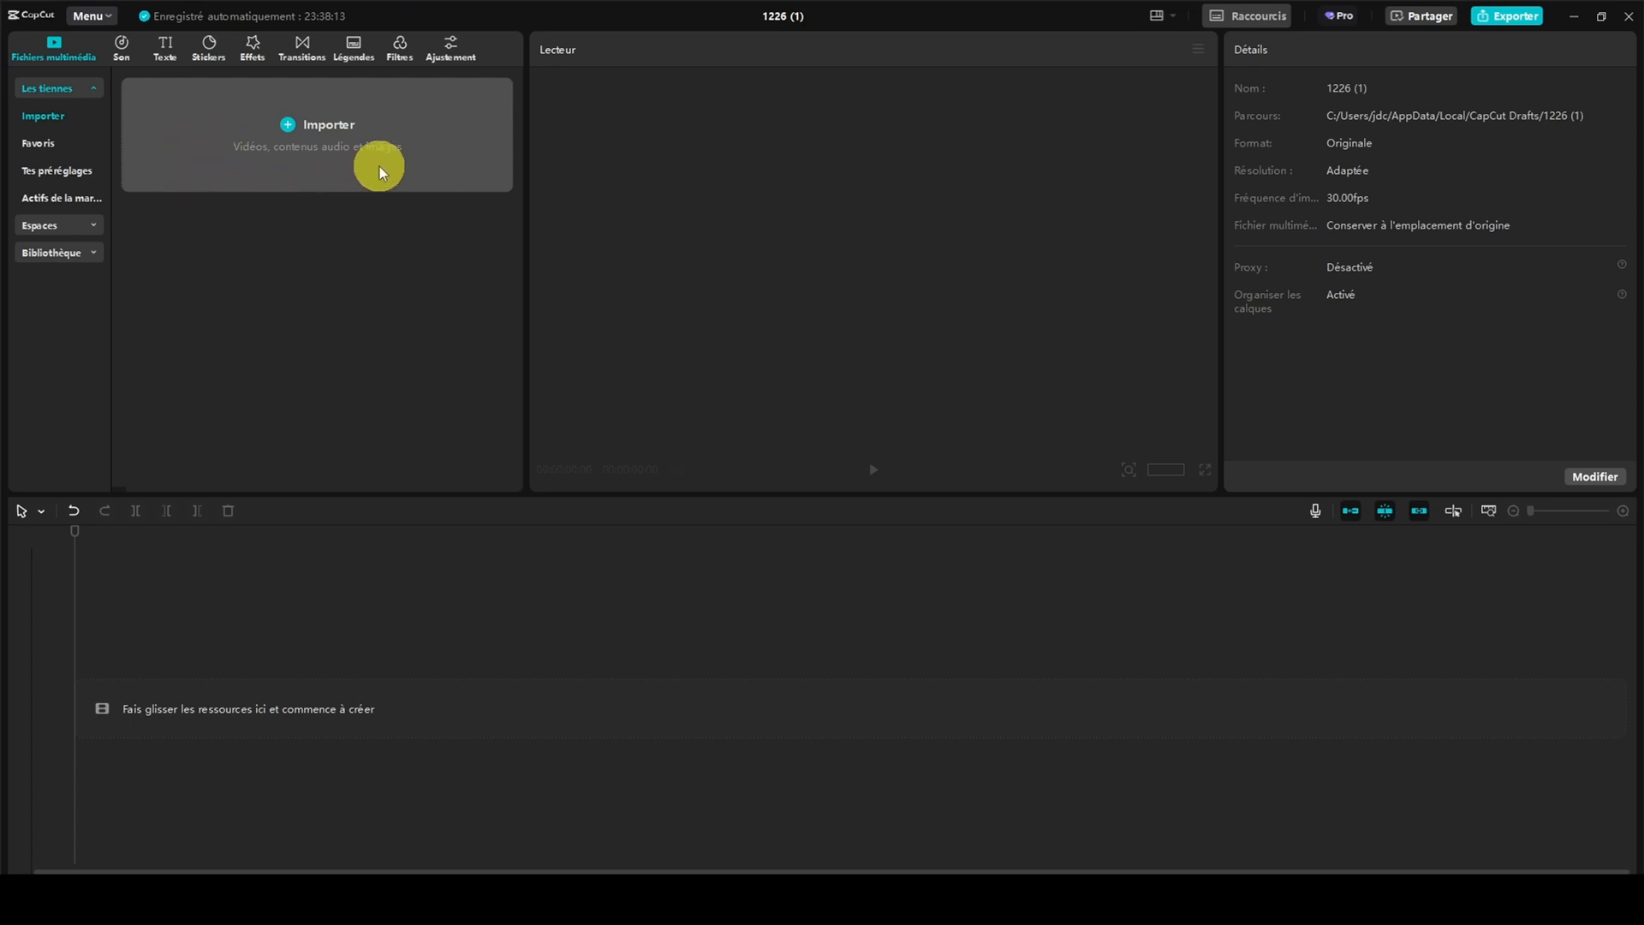
{"action": "left_click", "coordinate": [326, 175]}
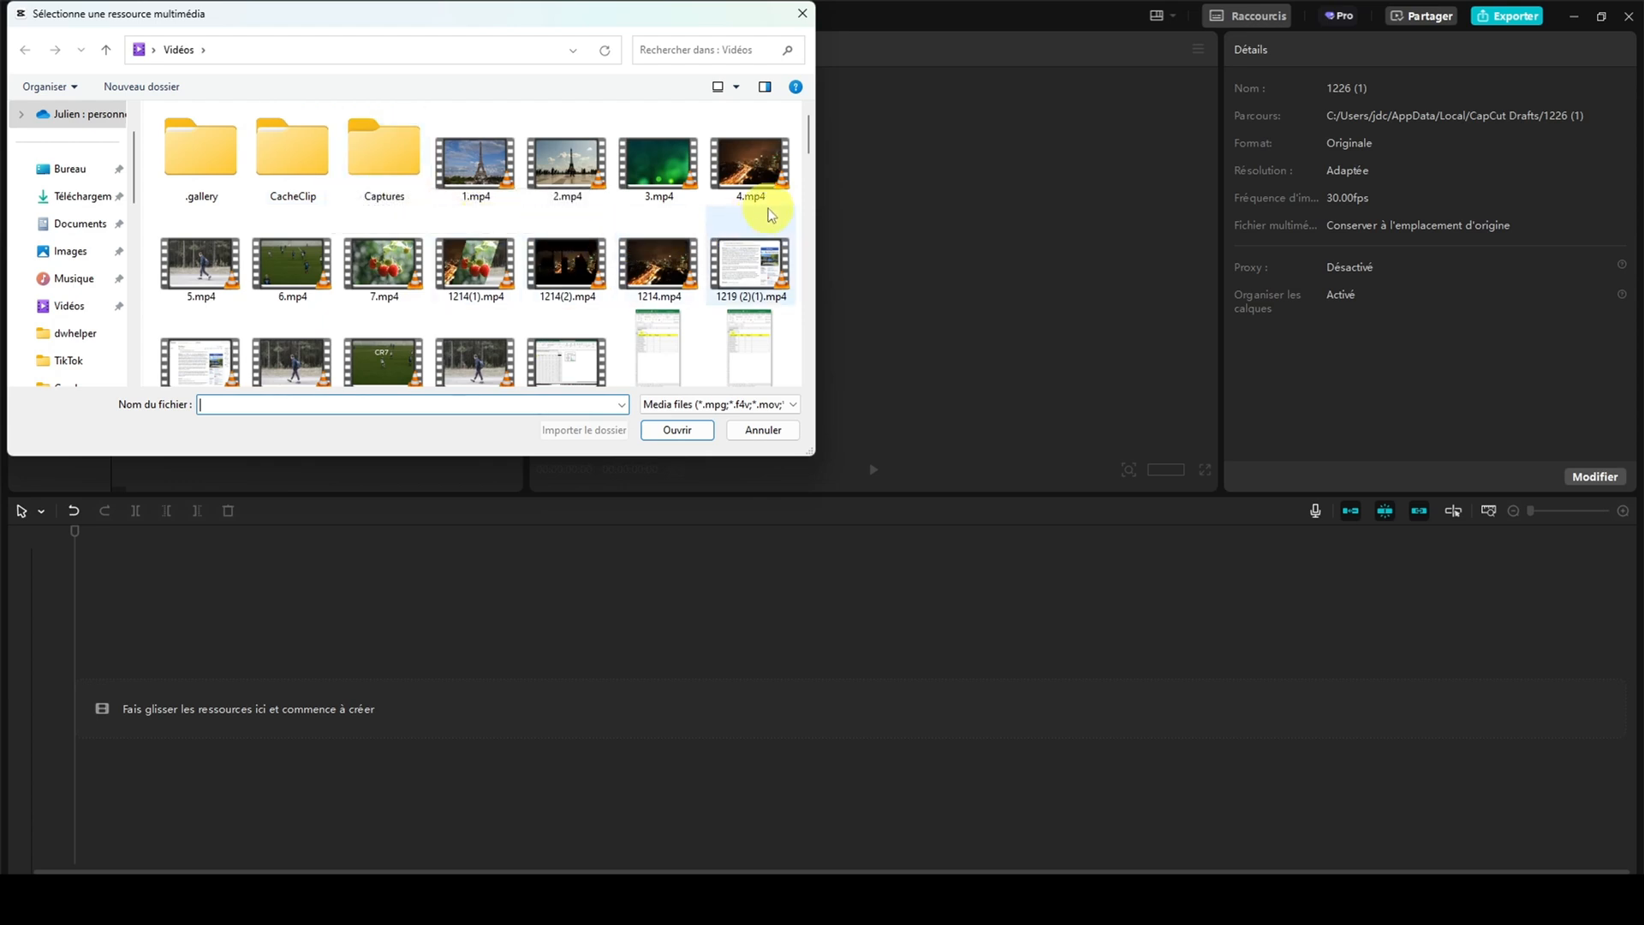
{"action": "left_click", "coordinate": [484, 173]}
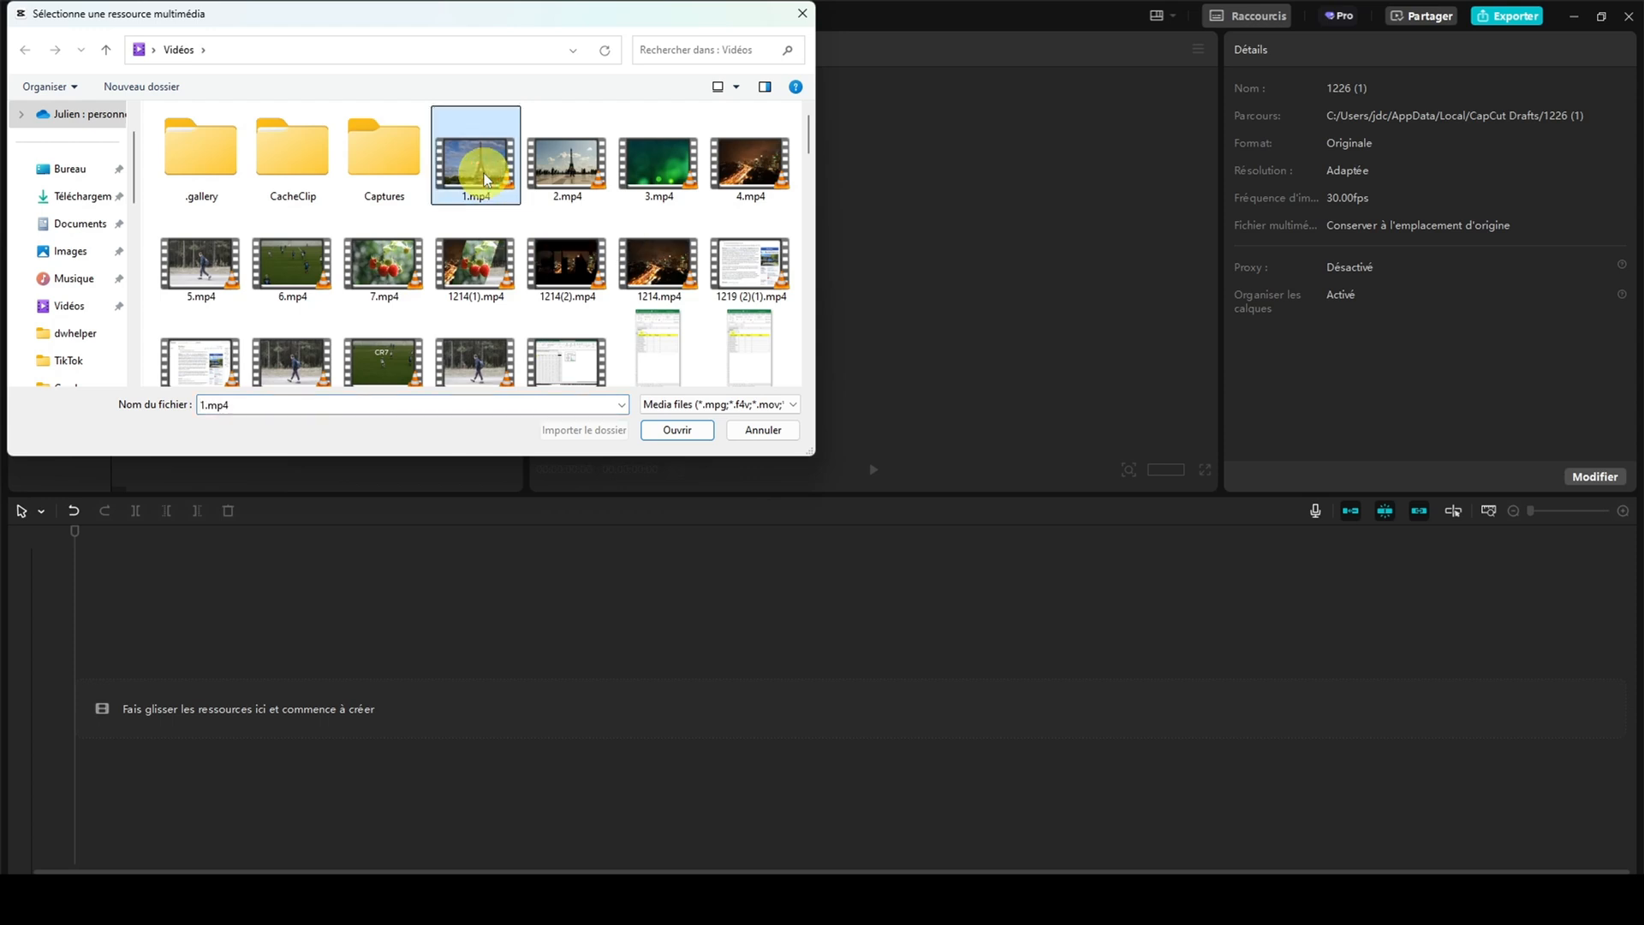
{"action": "left_click", "coordinate": [564, 173], "text": "ctrl"}
{"action": "left_click", "coordinate": [660, 171], "text": "ctrl"}
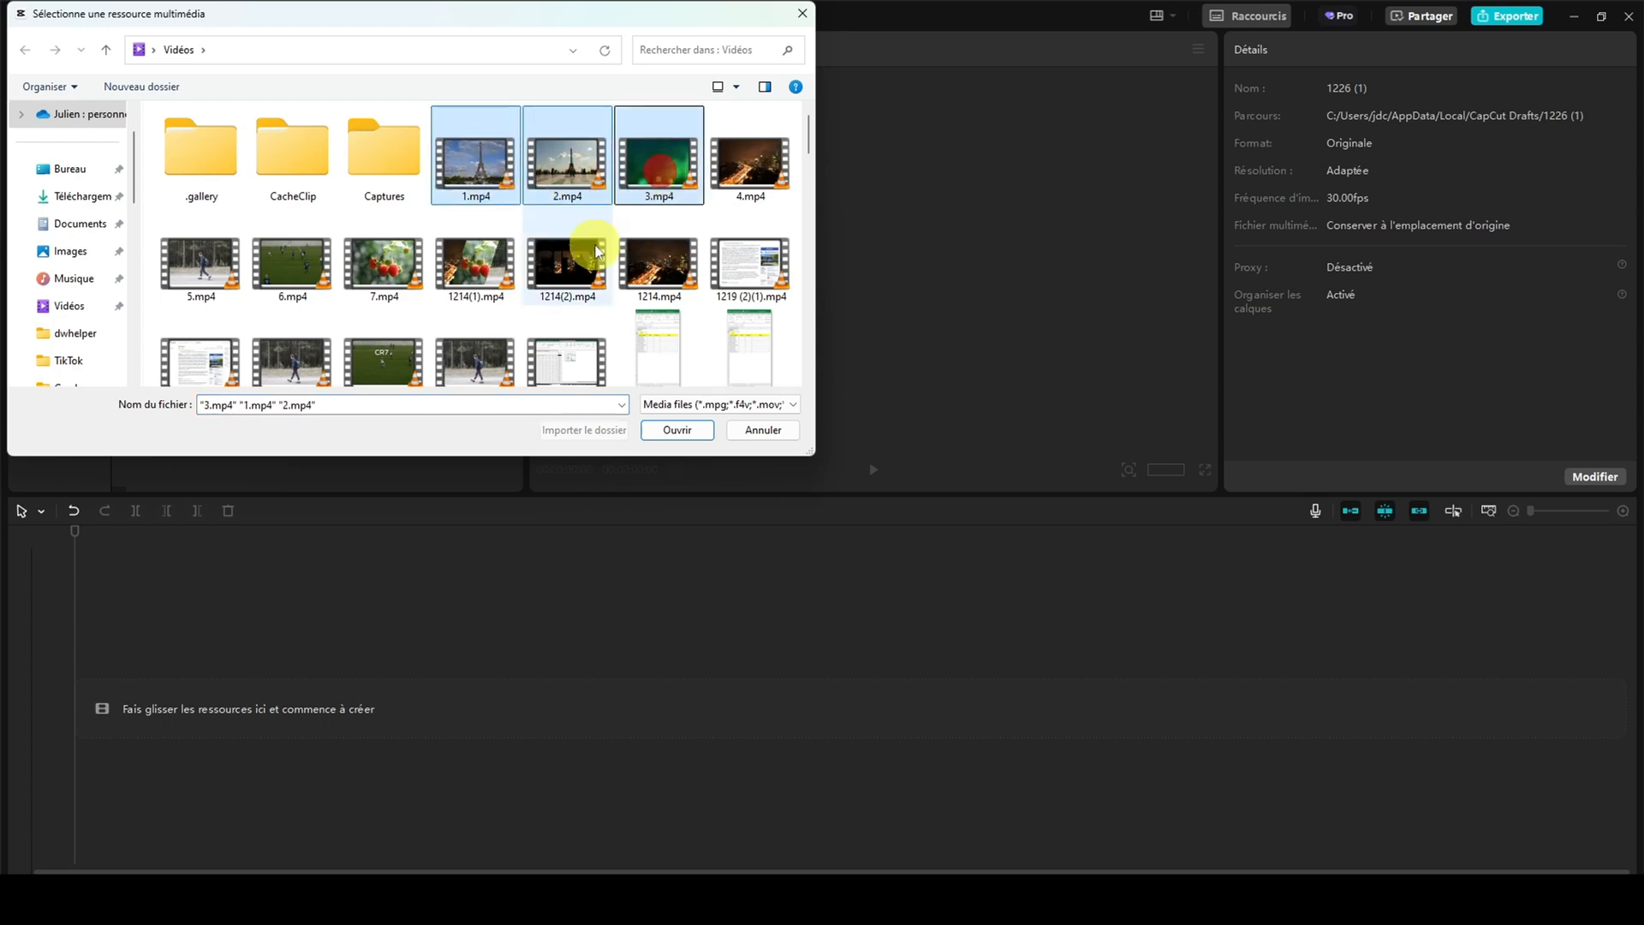
{"action": "left_click", "coordinate": [676, 432]}
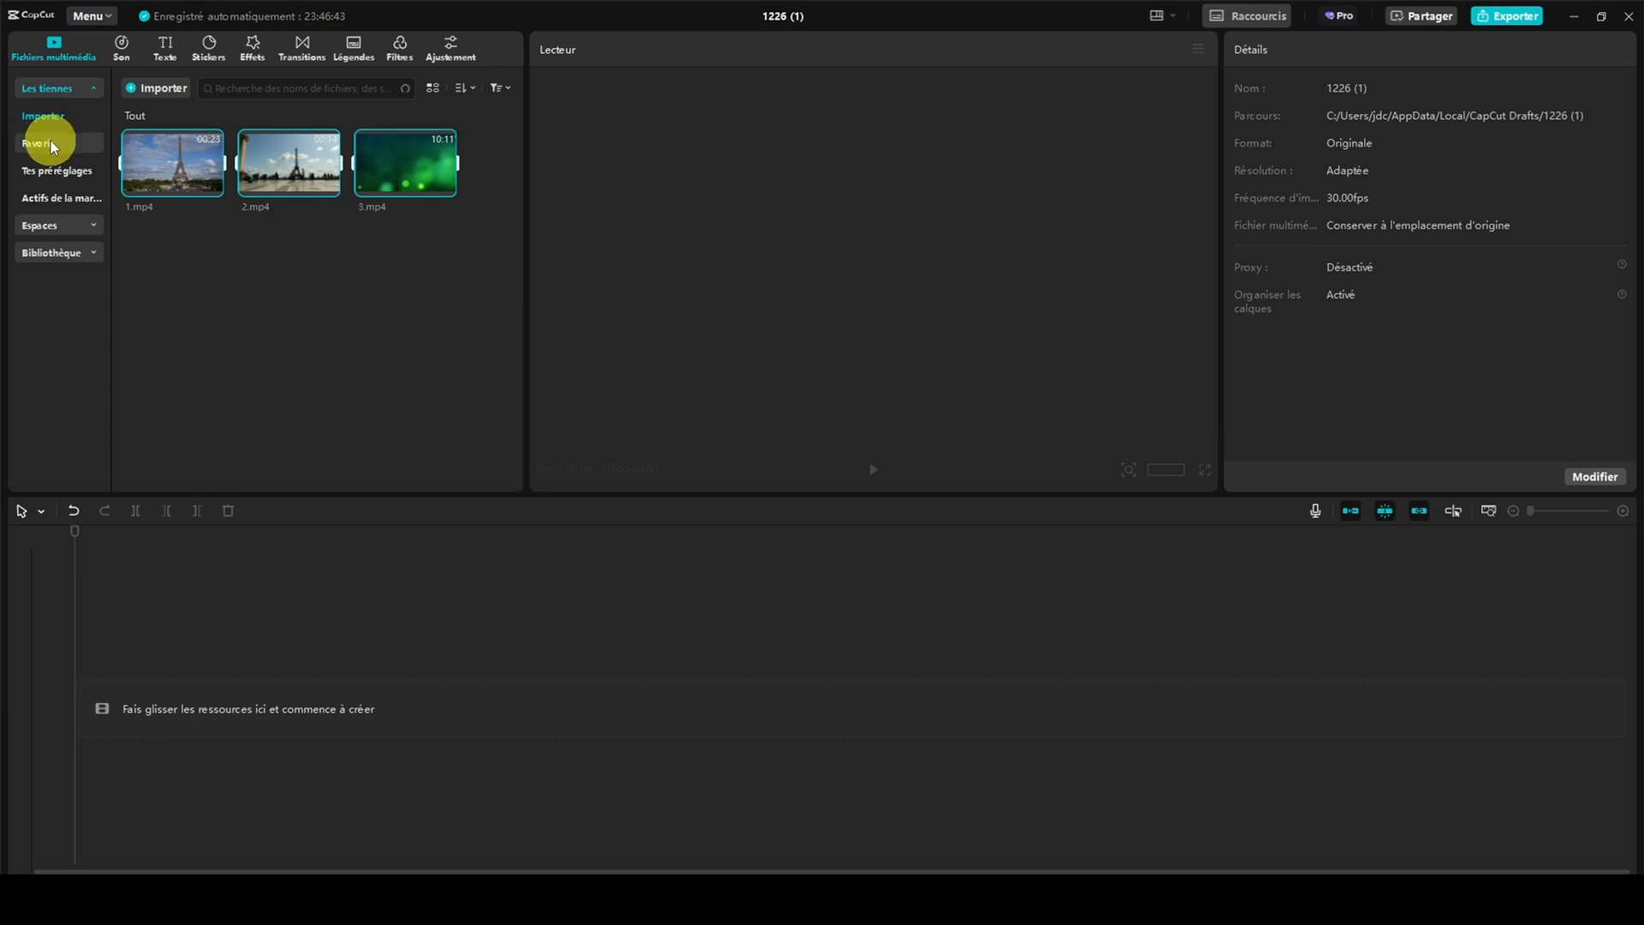
Examine the brand assets, the shared space and the stock library categories from Tendance through Ambiance
{"action": "left_click", "coordinate": [66, 202]}
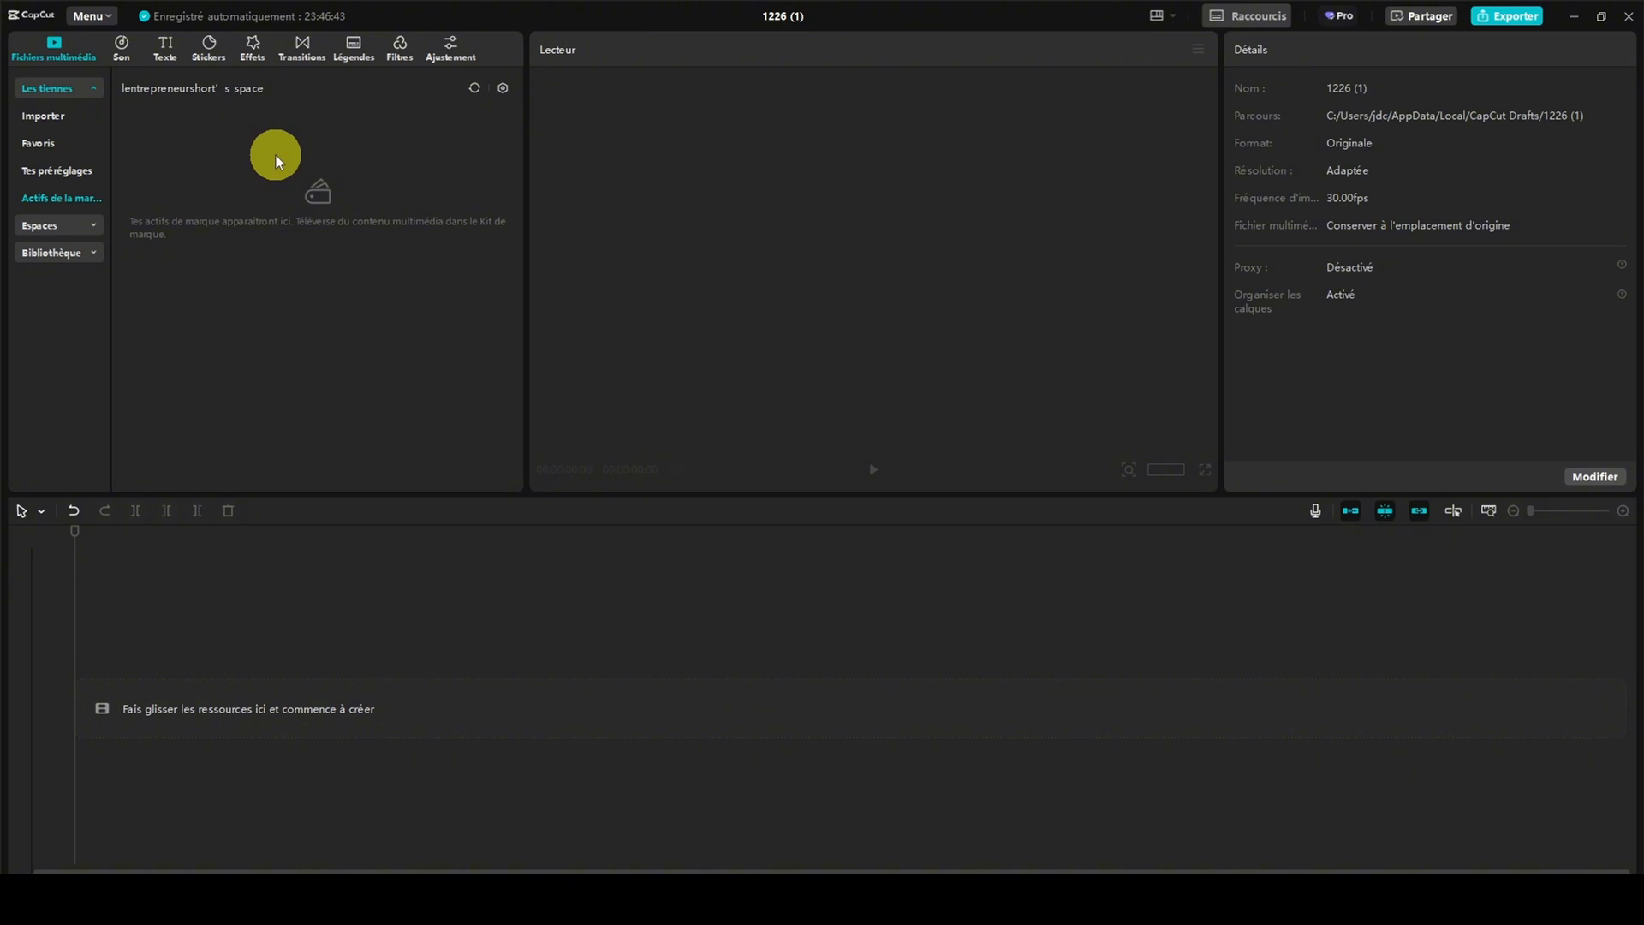
{"action": "left_click", "coordinate": [64, 224]}
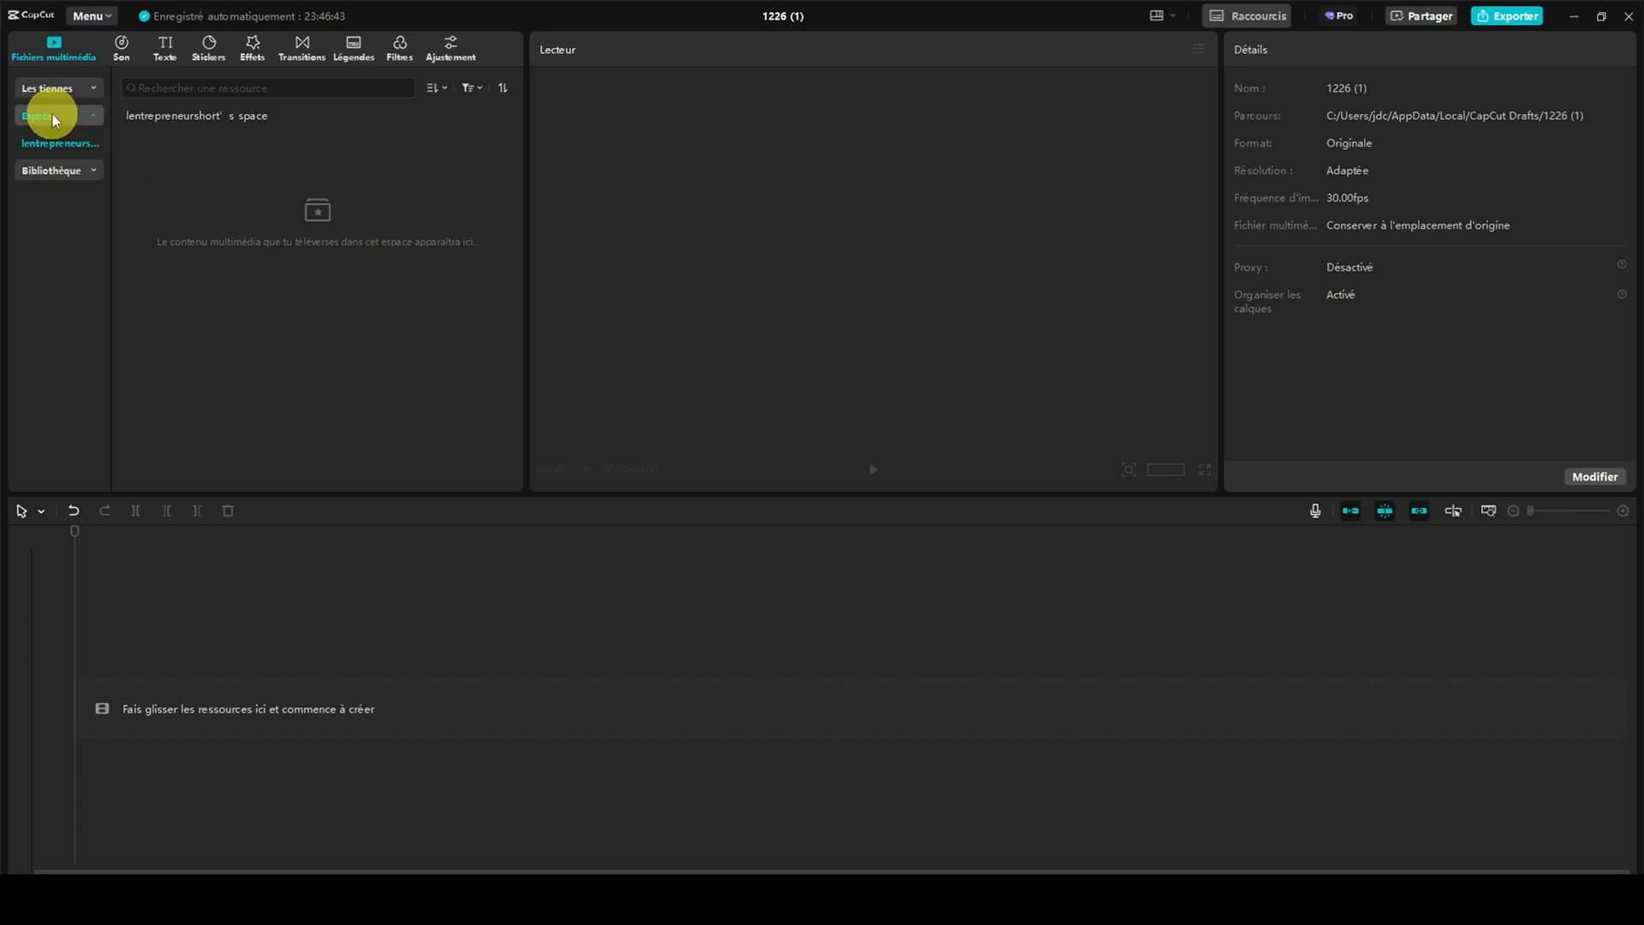
{"action": "left_click", "coordinate": [76, 173]}
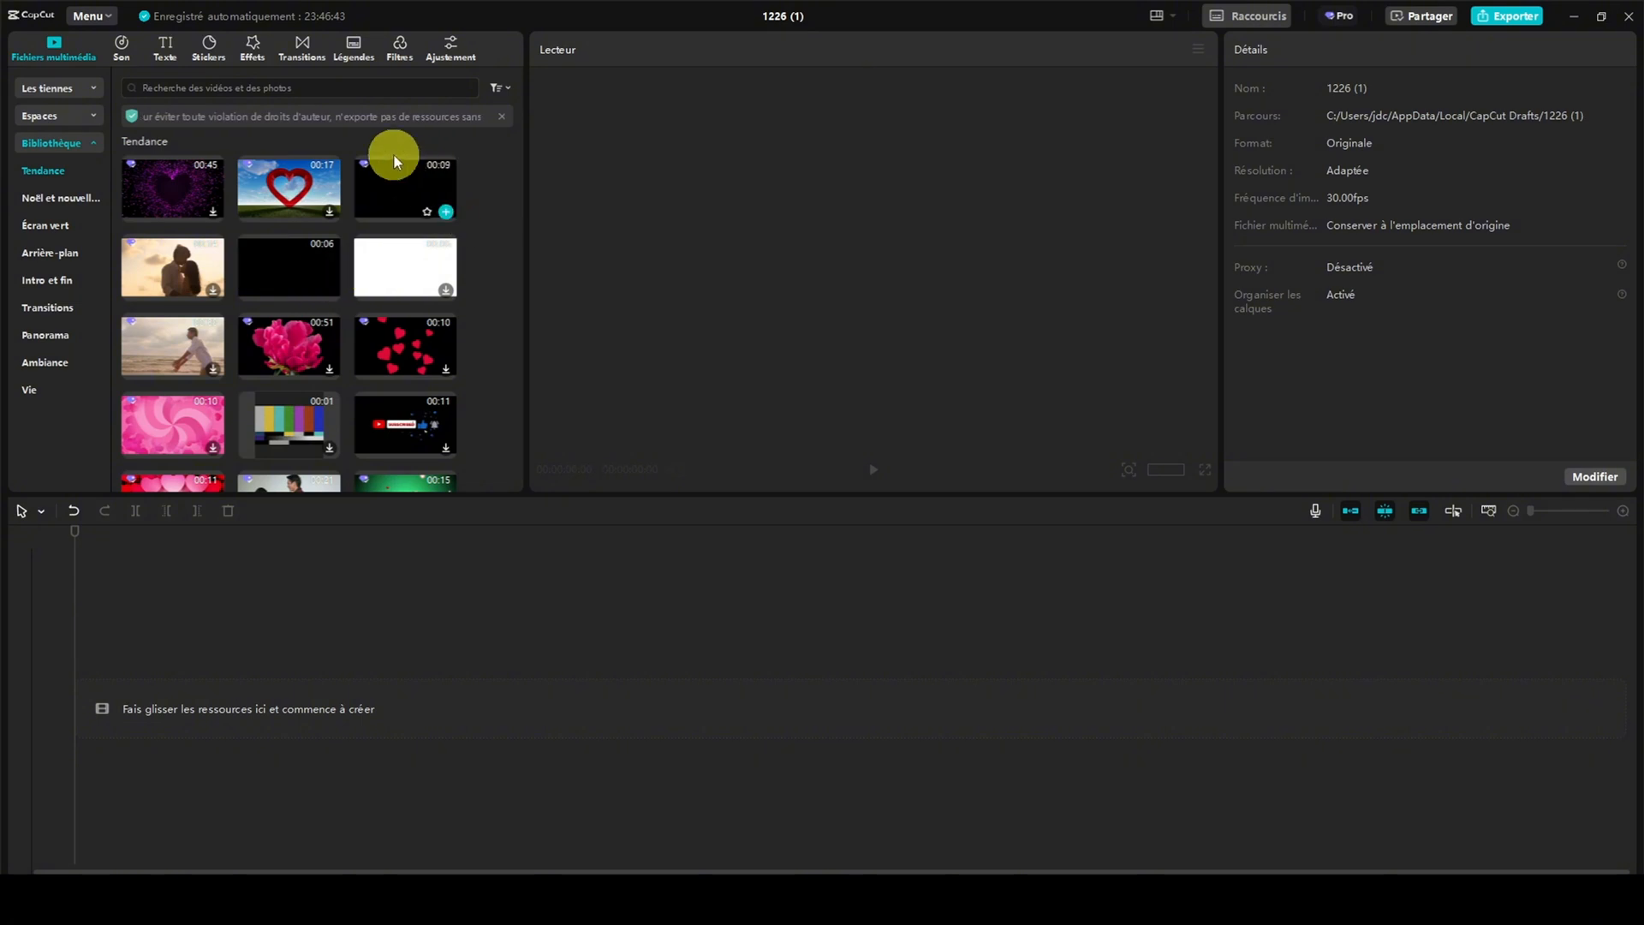
{"action": "left_click", "coordinate": [45, 203]}
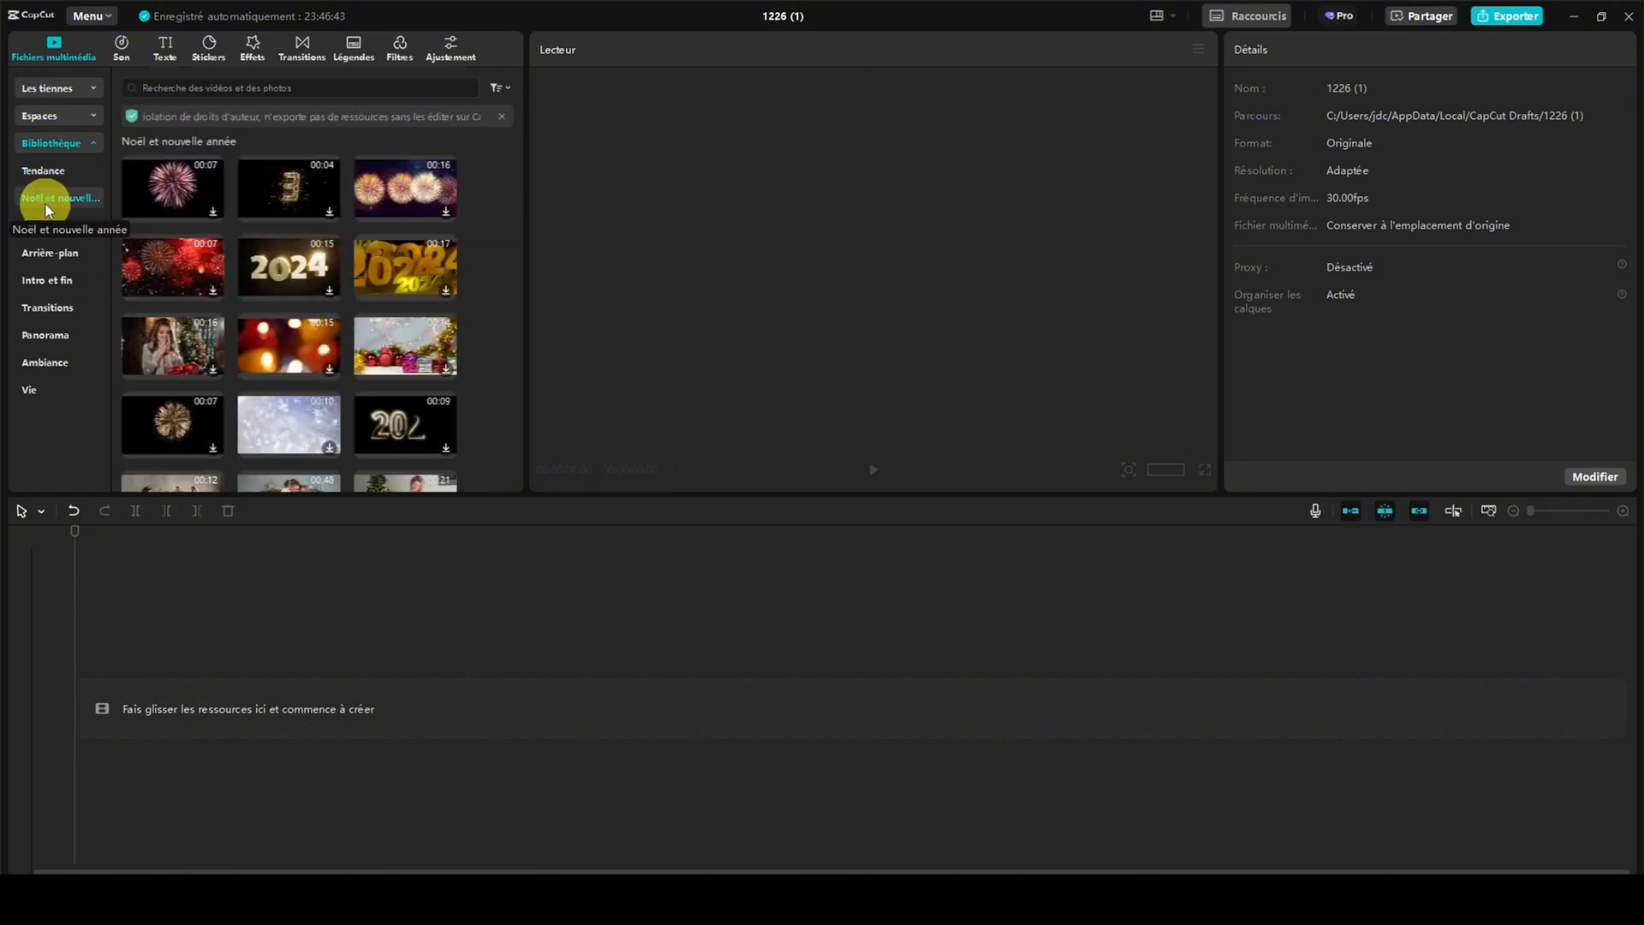
{"action": "left_click", "coordinate": [54, 228]}
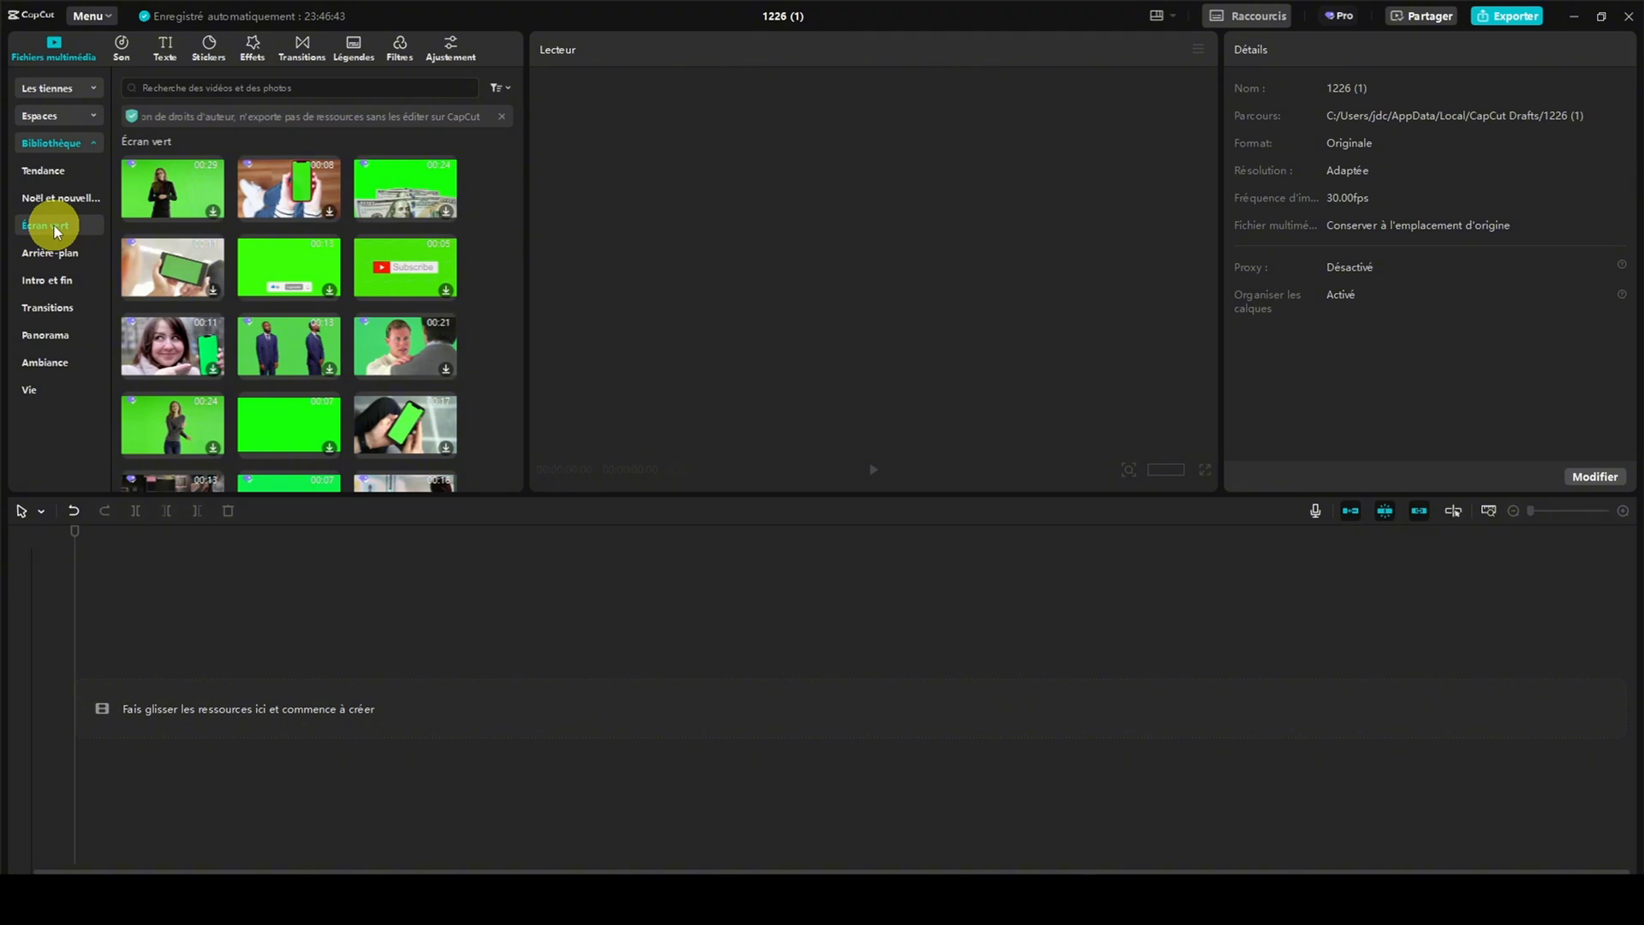
{"action": "left_click", "coordinate": [43, 253]}
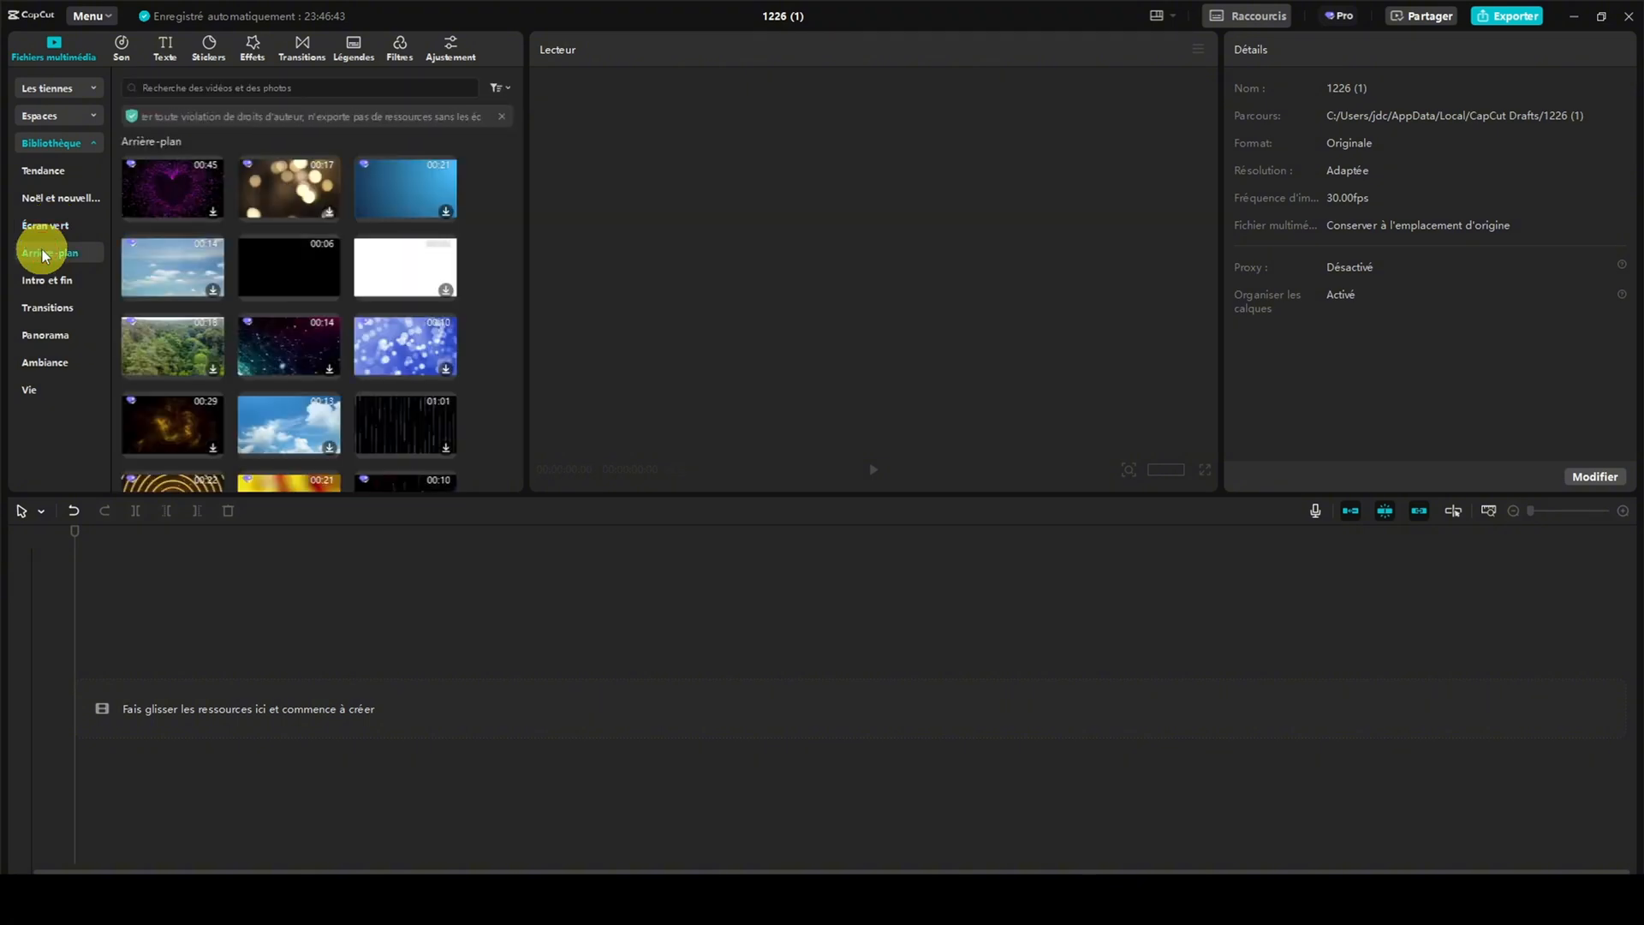
{"action": "left_click", "coordinate": [47, 281]}
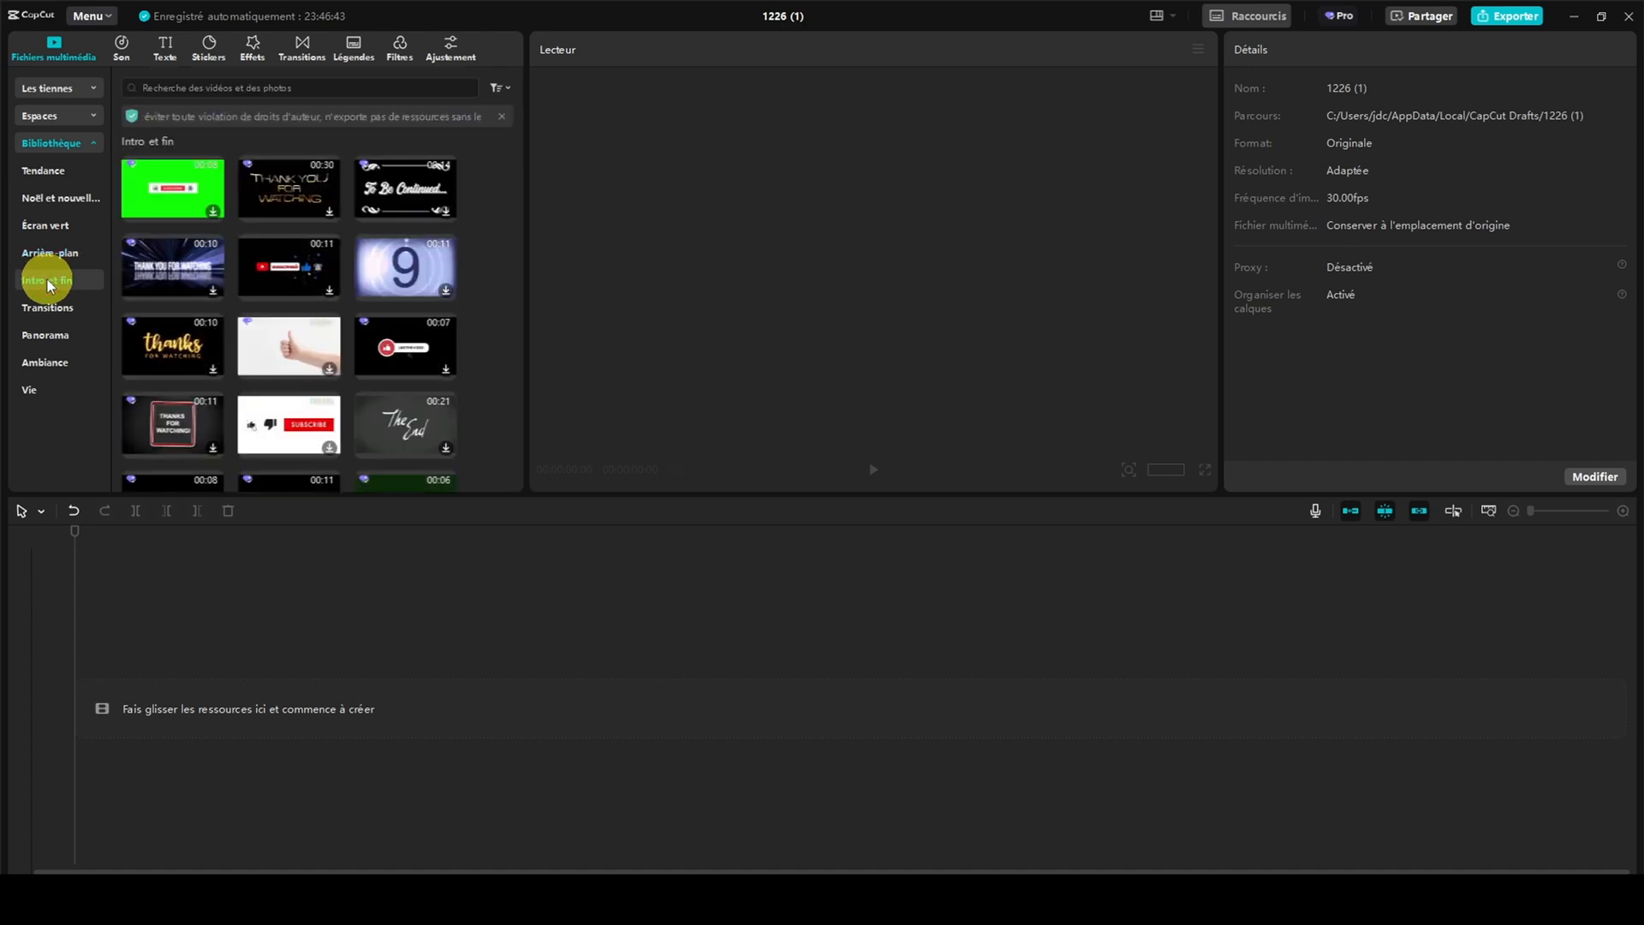
{"action": "left_click", "coordinate": [48, 308]}
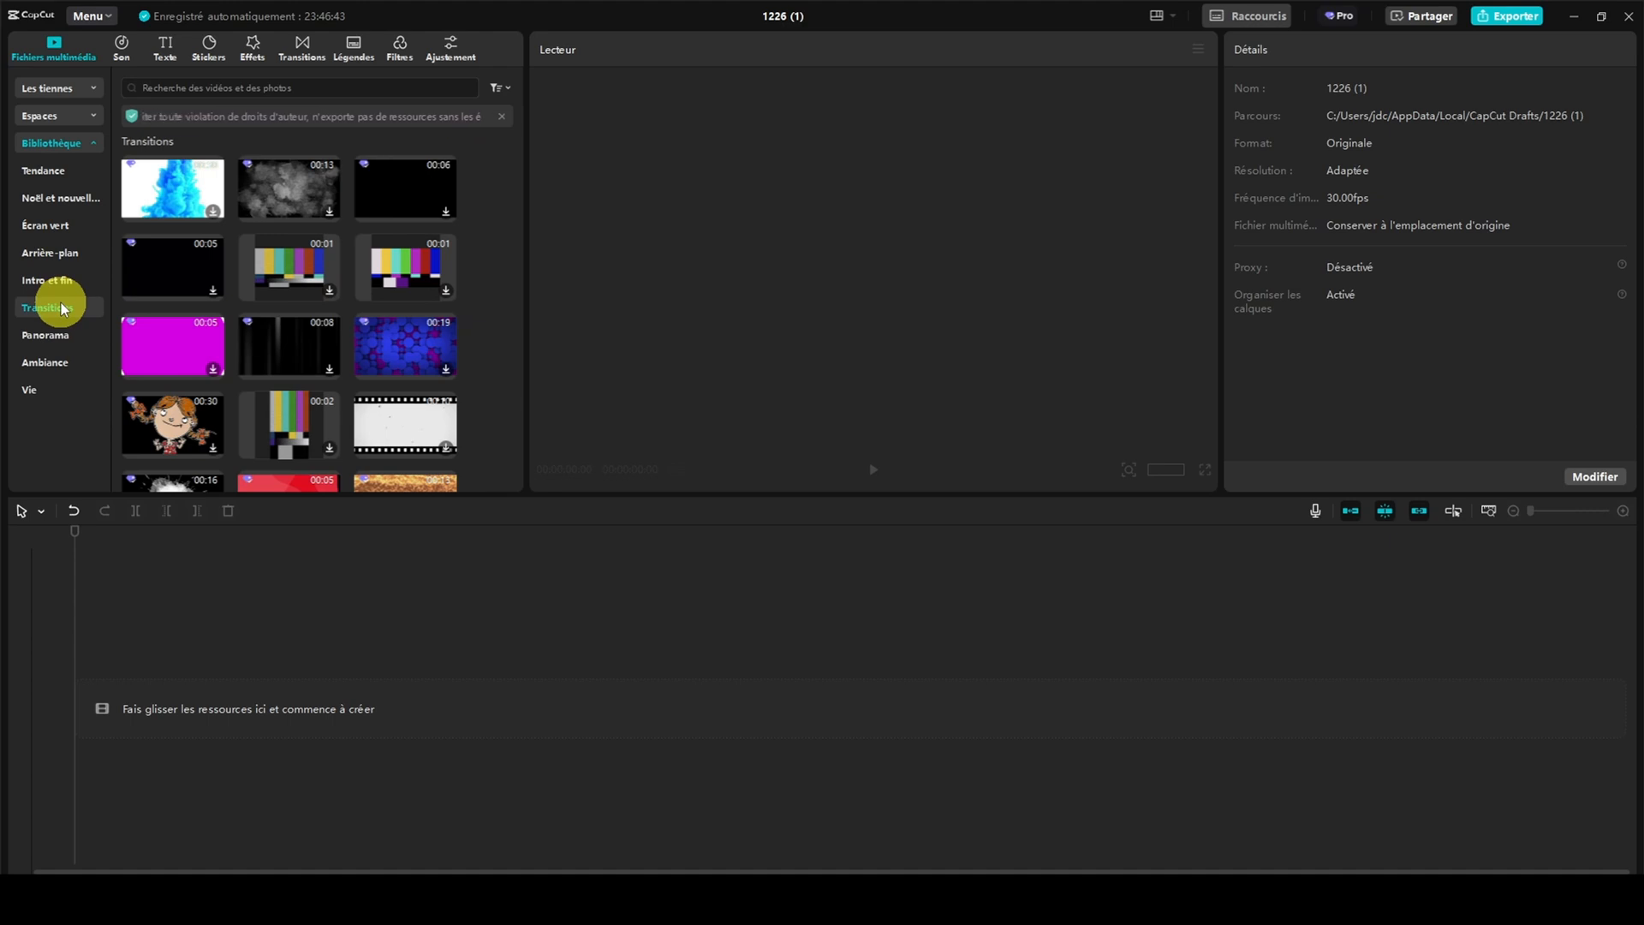
{"action": "left_click", "coordinate": [46, 337]}
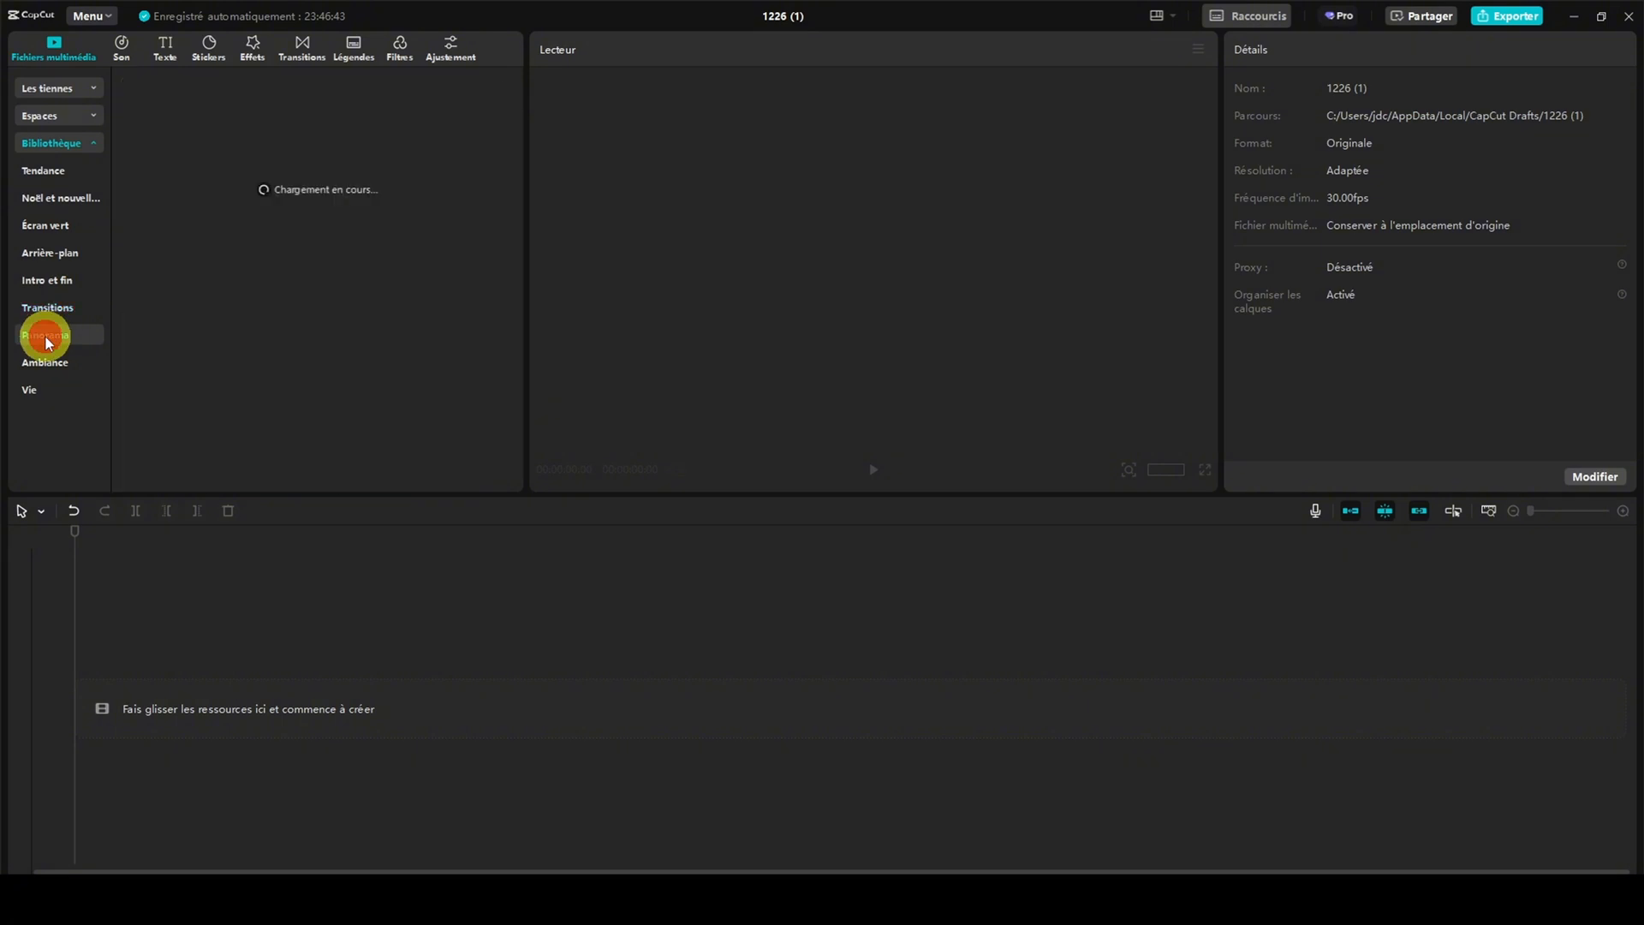
{"action": "left_click", "coordinate": [48, 364]}
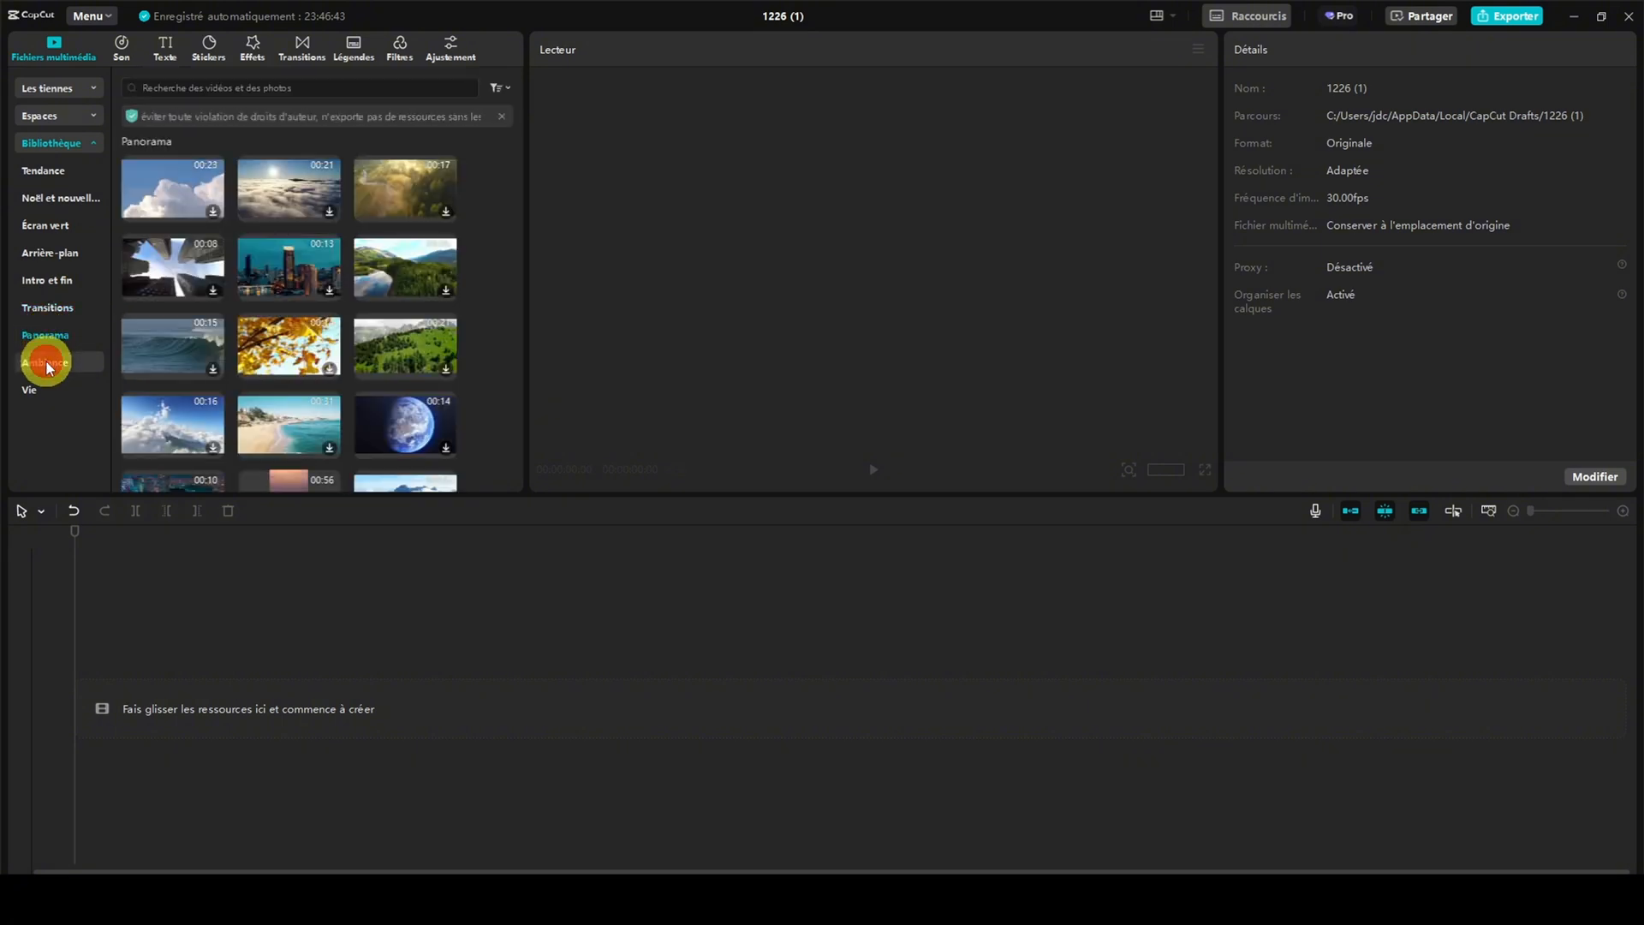
Add the stock clip of the woman in the forest from the Vie category to the start of the timeline
{"action": "left_click", "coordinate": [40, 391]}
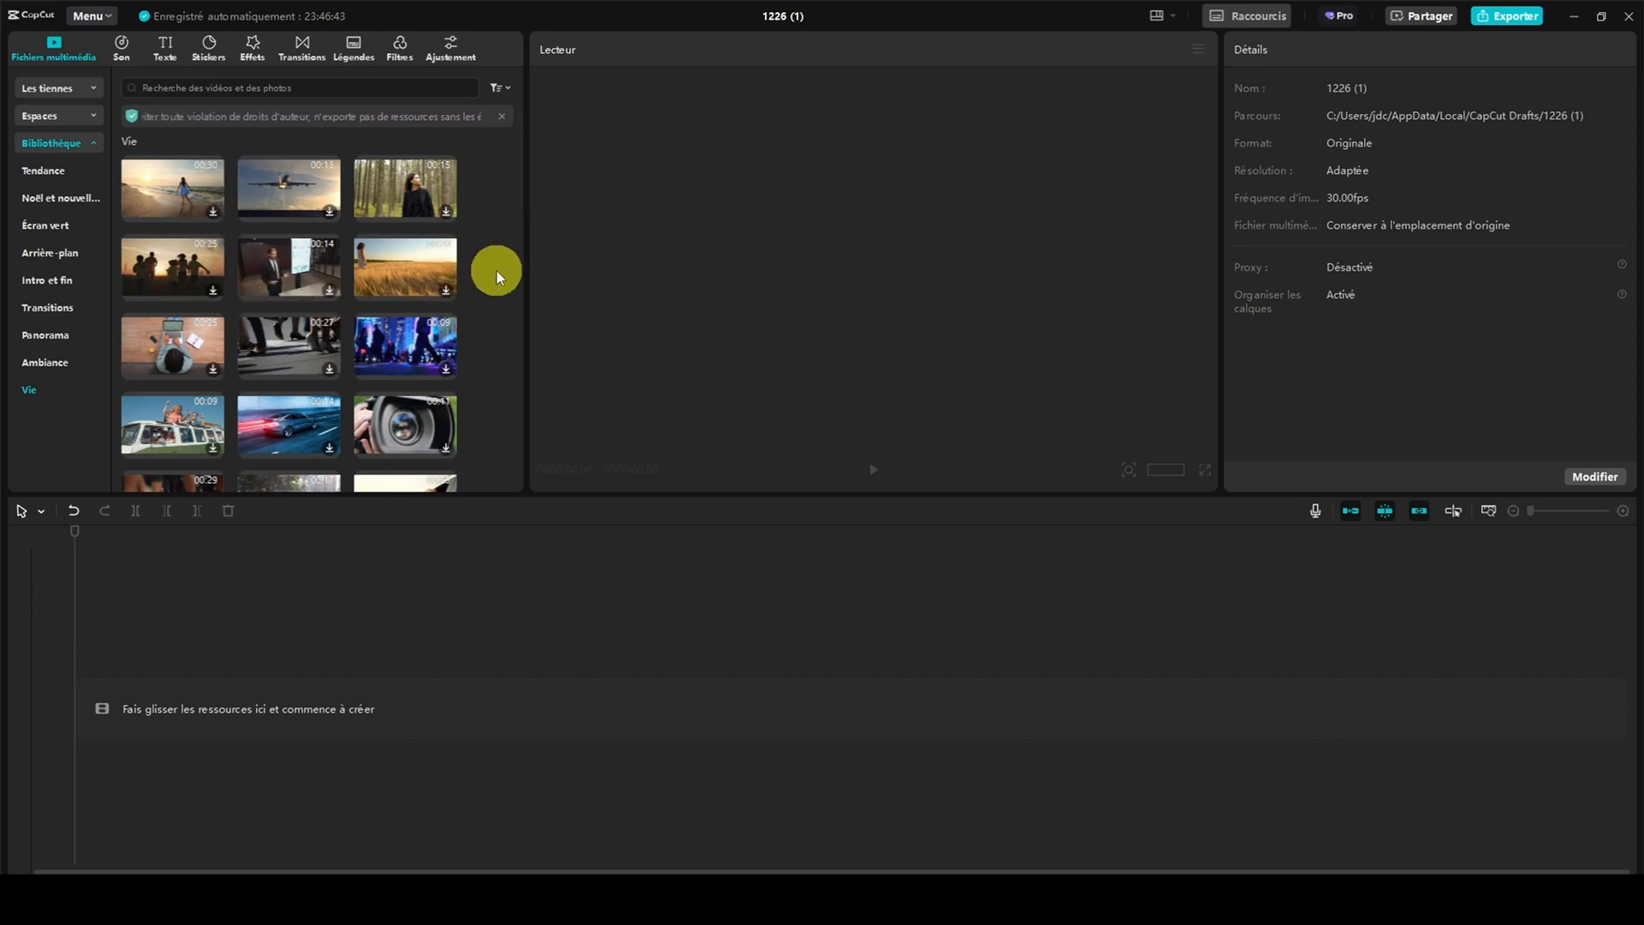
{"action": "left_click", "coordinate": [392, 182]}
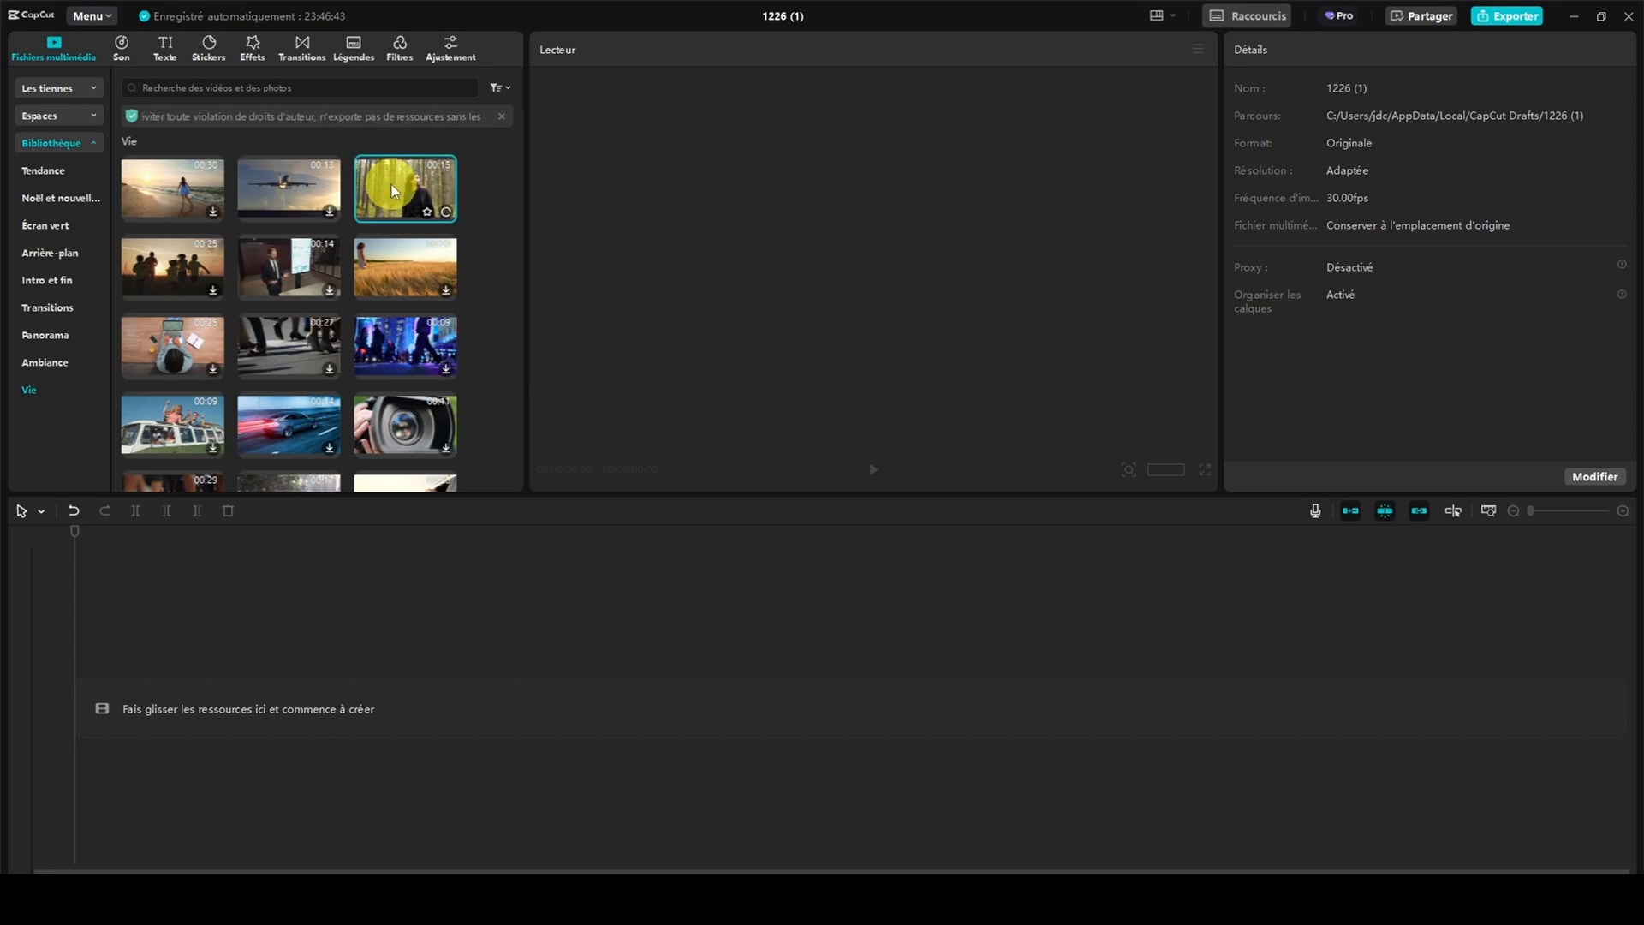
{"action": "mouse_move", "coordinate": [390, 180]}
{"action": "left_mouse_down"}
{"action": "mouse_move", "coordinate": [420, 210]}
{"action": "mouse_move", "coordinate": [242, 653]}
{"action": "mouse_move", "coordinate": [173, 696]}
{"action": "left_mouse_up"}
{"action": "left_click", "coordinate": [234, 718]}
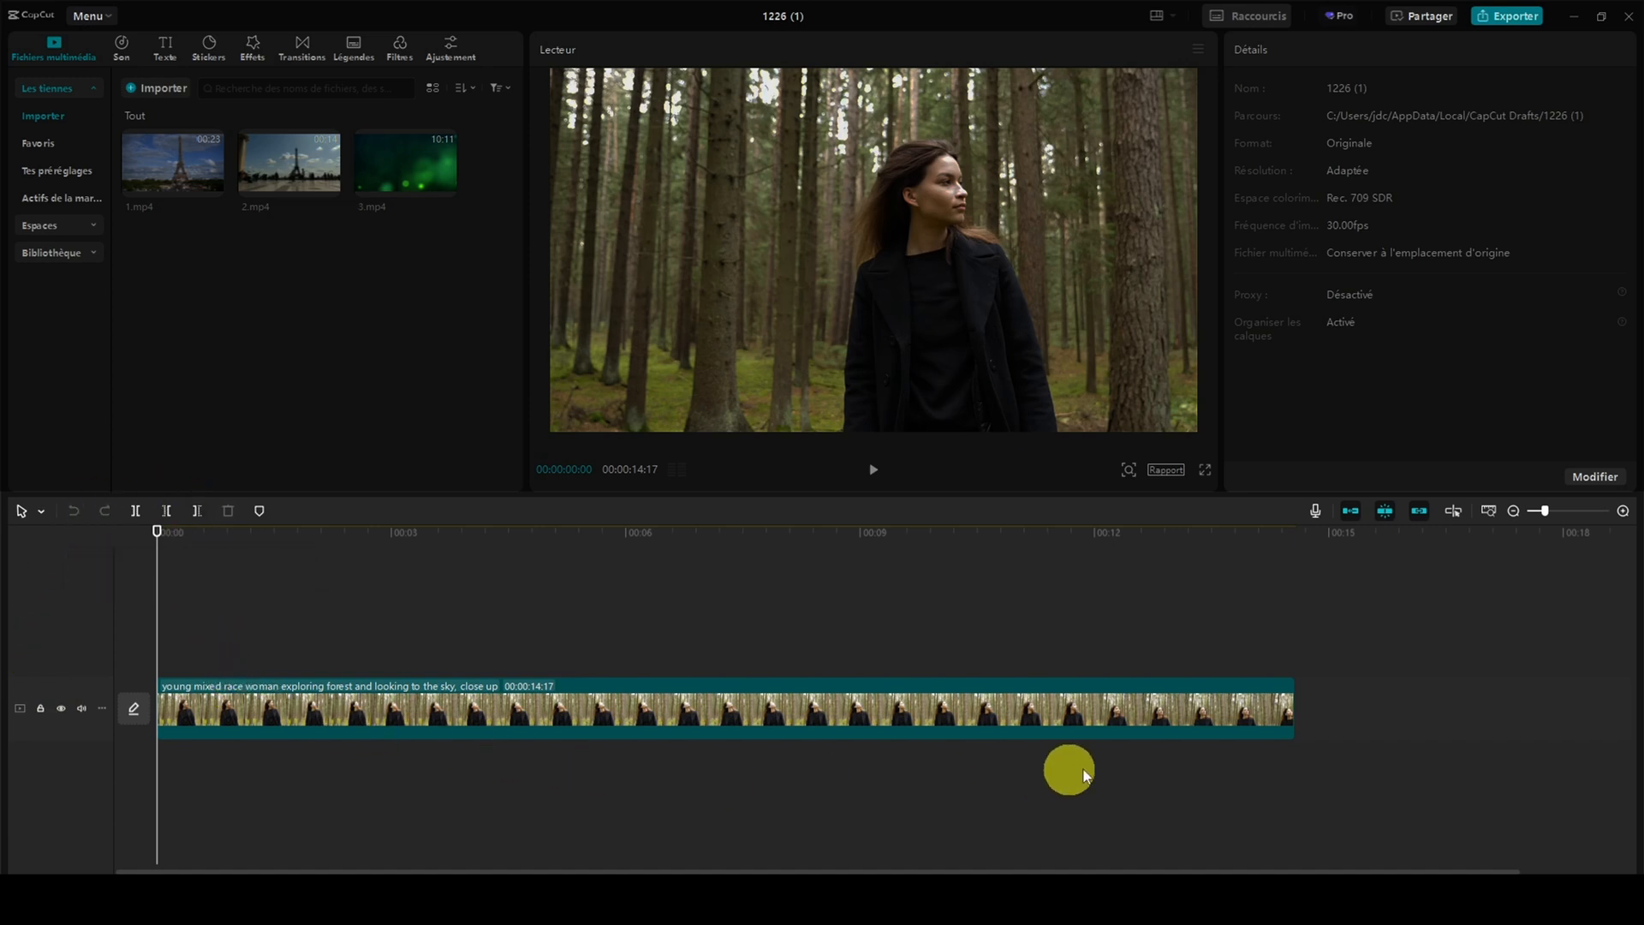
Preview the forest clip by moving the playhead to several points, ending at 00:00:05:01, and select the clip
{"action": "left_click", "coordinate": [742, 681]}
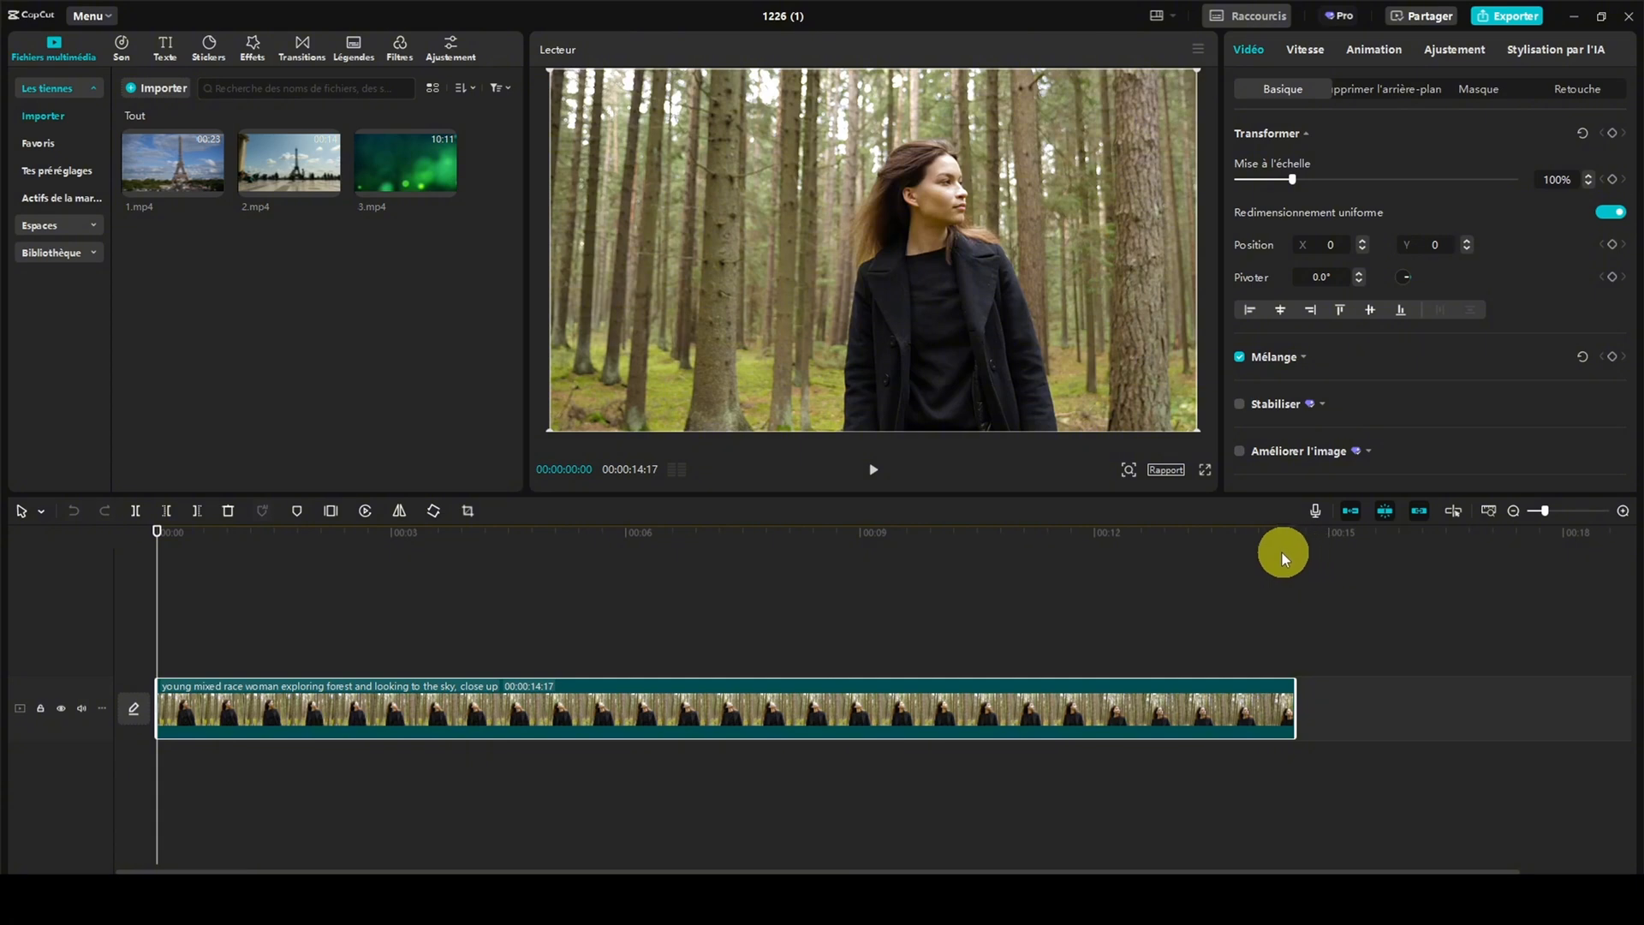
{"action": "left_click_drag", "start_coordinate": [158, 532], "coordinate": [420, 567]}
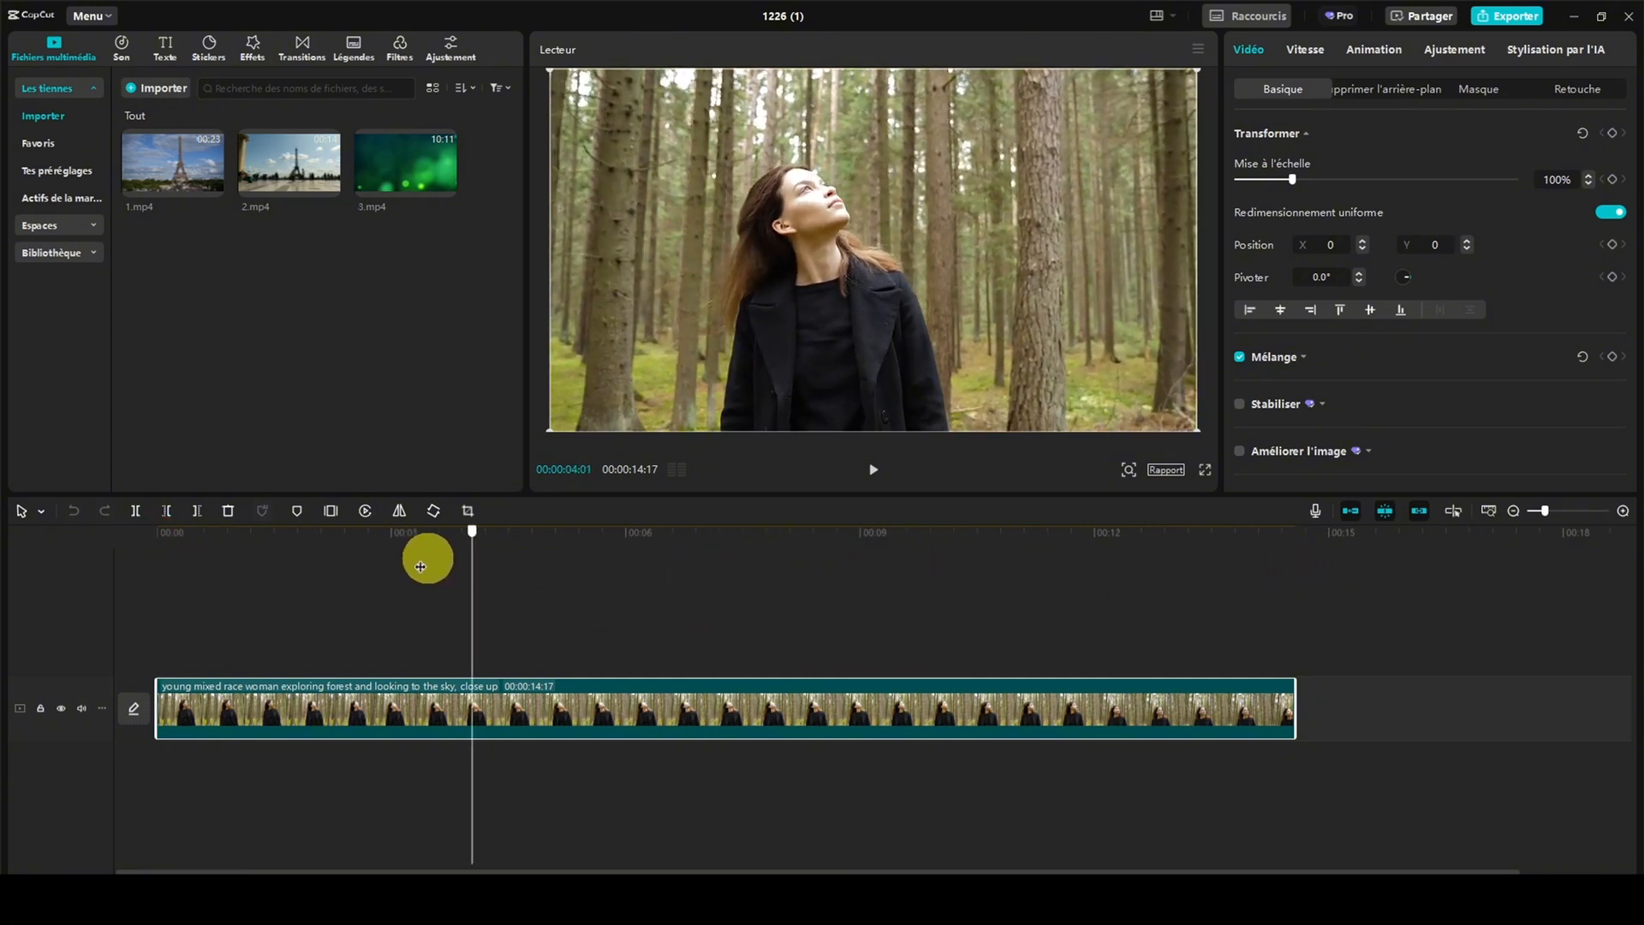
{"action": "left_click", "coordinate": [997, 568]}
{"action": "left_click", "coordinate": [1190, 566]}
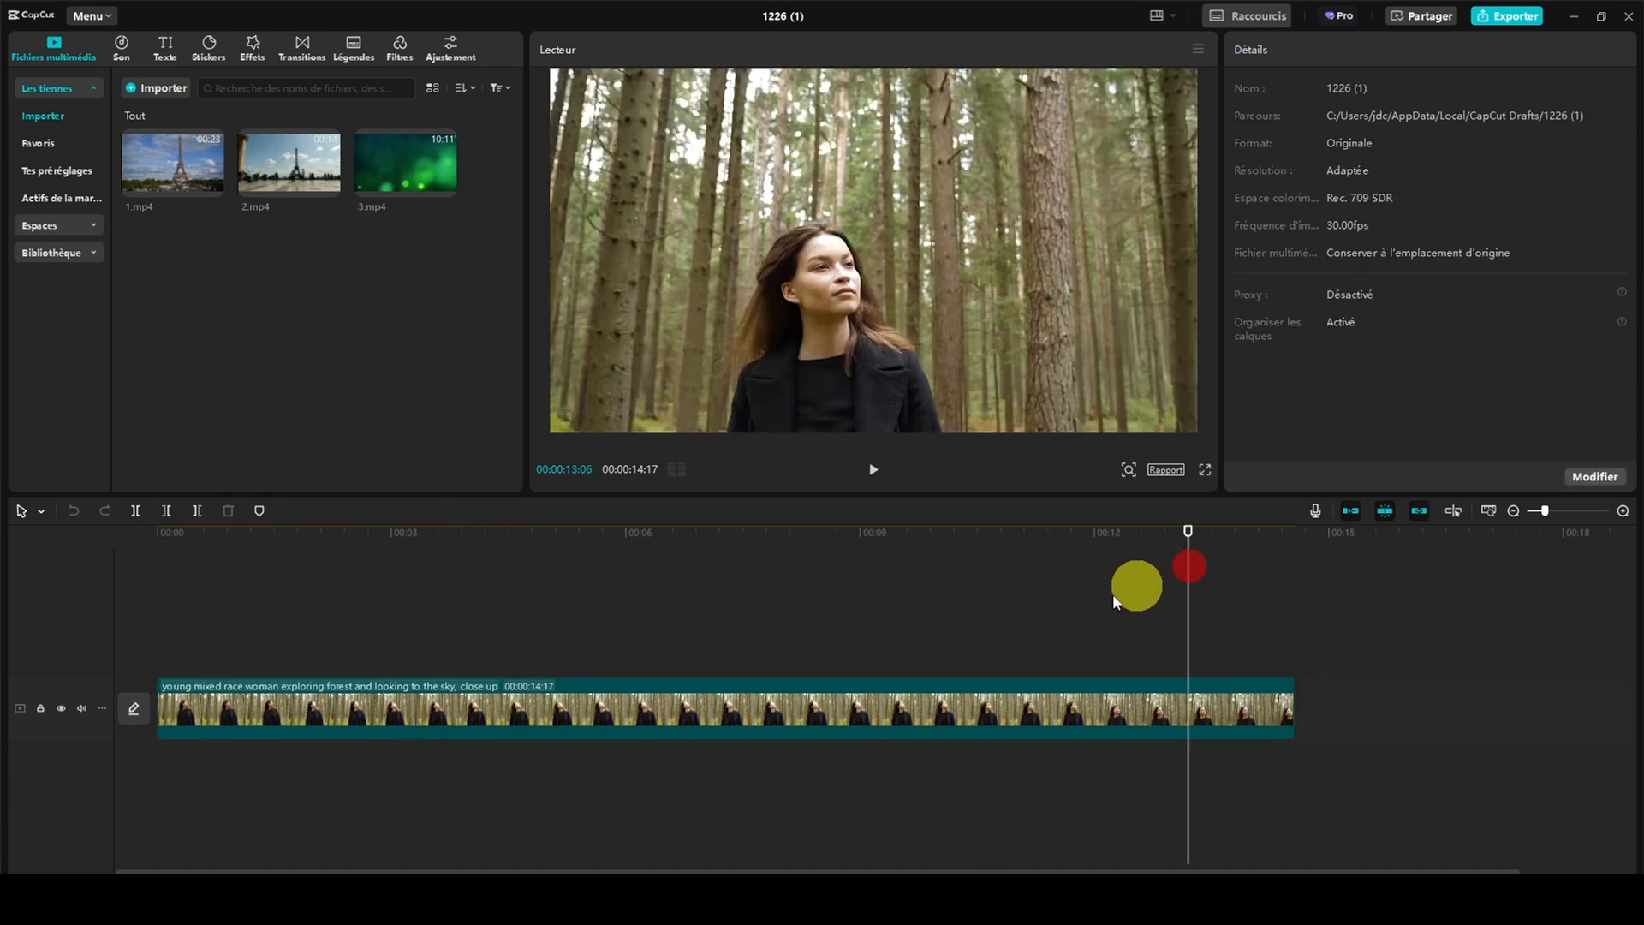
{"action": "left_click", "coordinate": [809, 599]}
{"action": "left_click", "coordinate": [551, 609]}
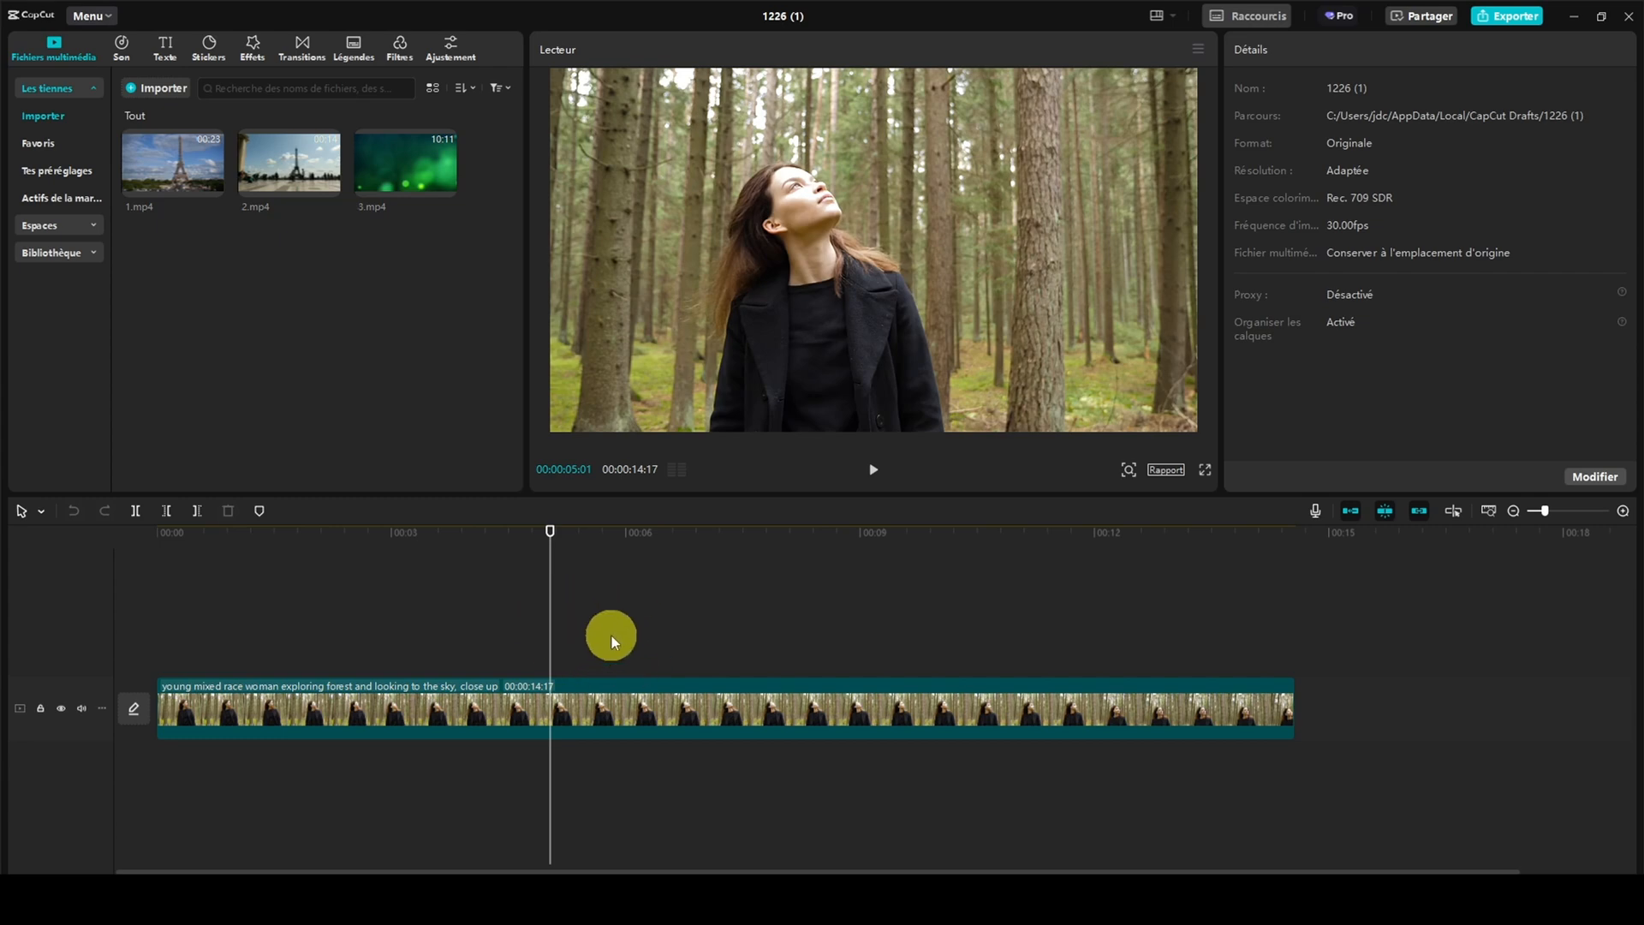
{"action": "left_click", "coordinate": [619, 688]}
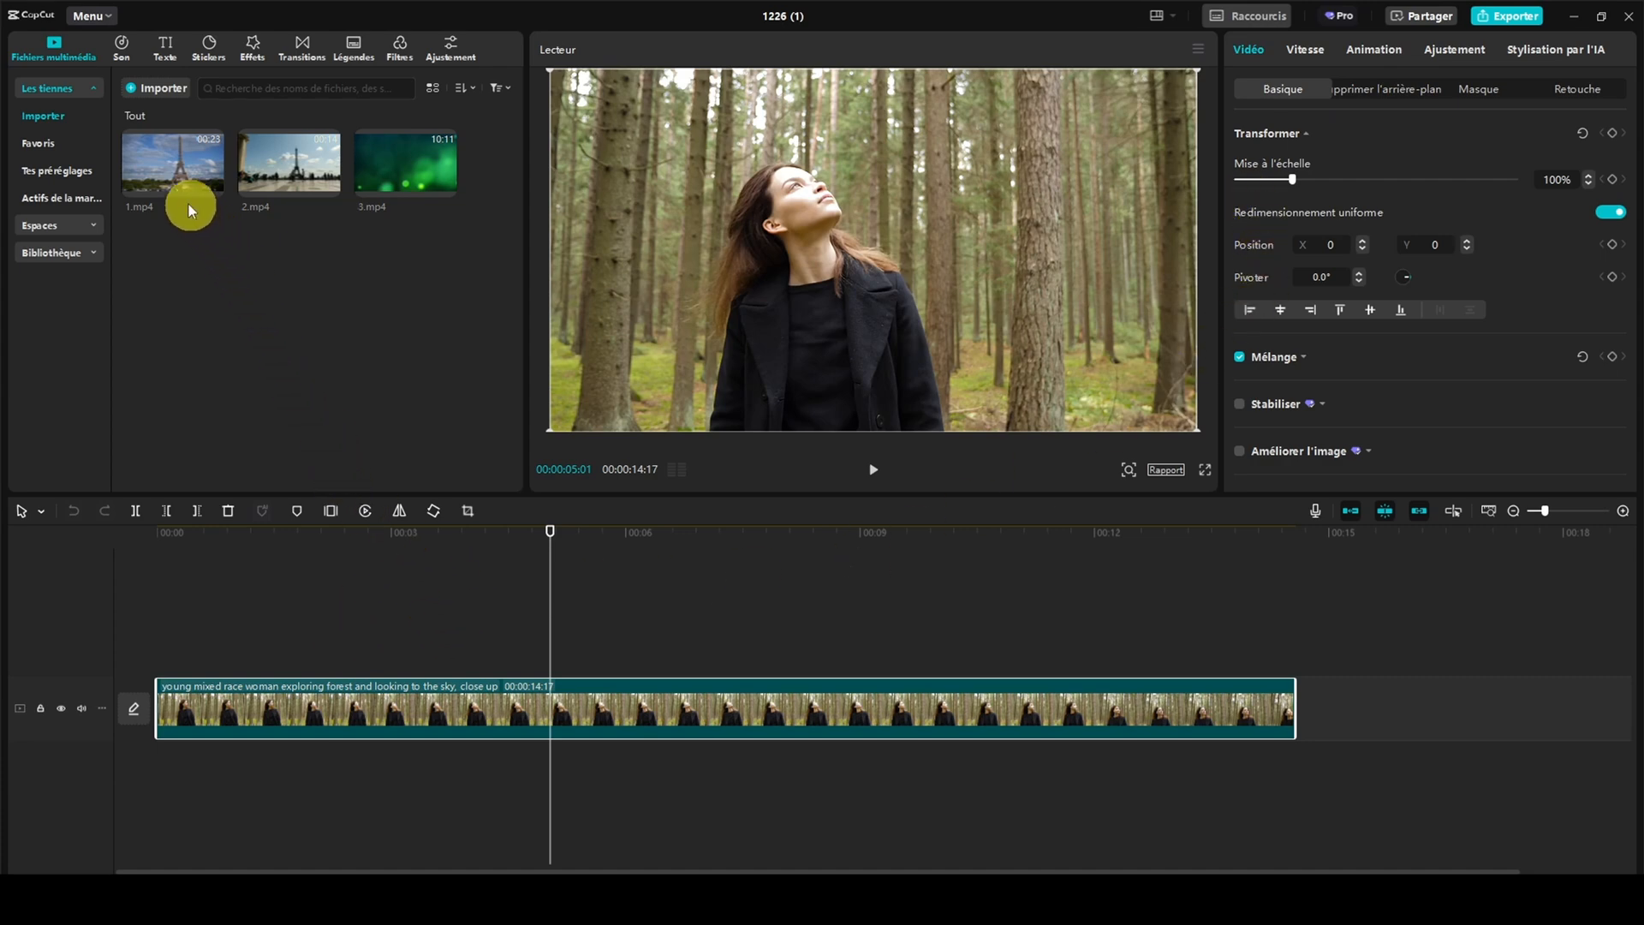
Place 1.mp4 at the start of a new track above the forest clip and delete the forest clip
{"action": "left_click_drag", "start_coordinate": [177, 157], "coordinate": [156, 630]}
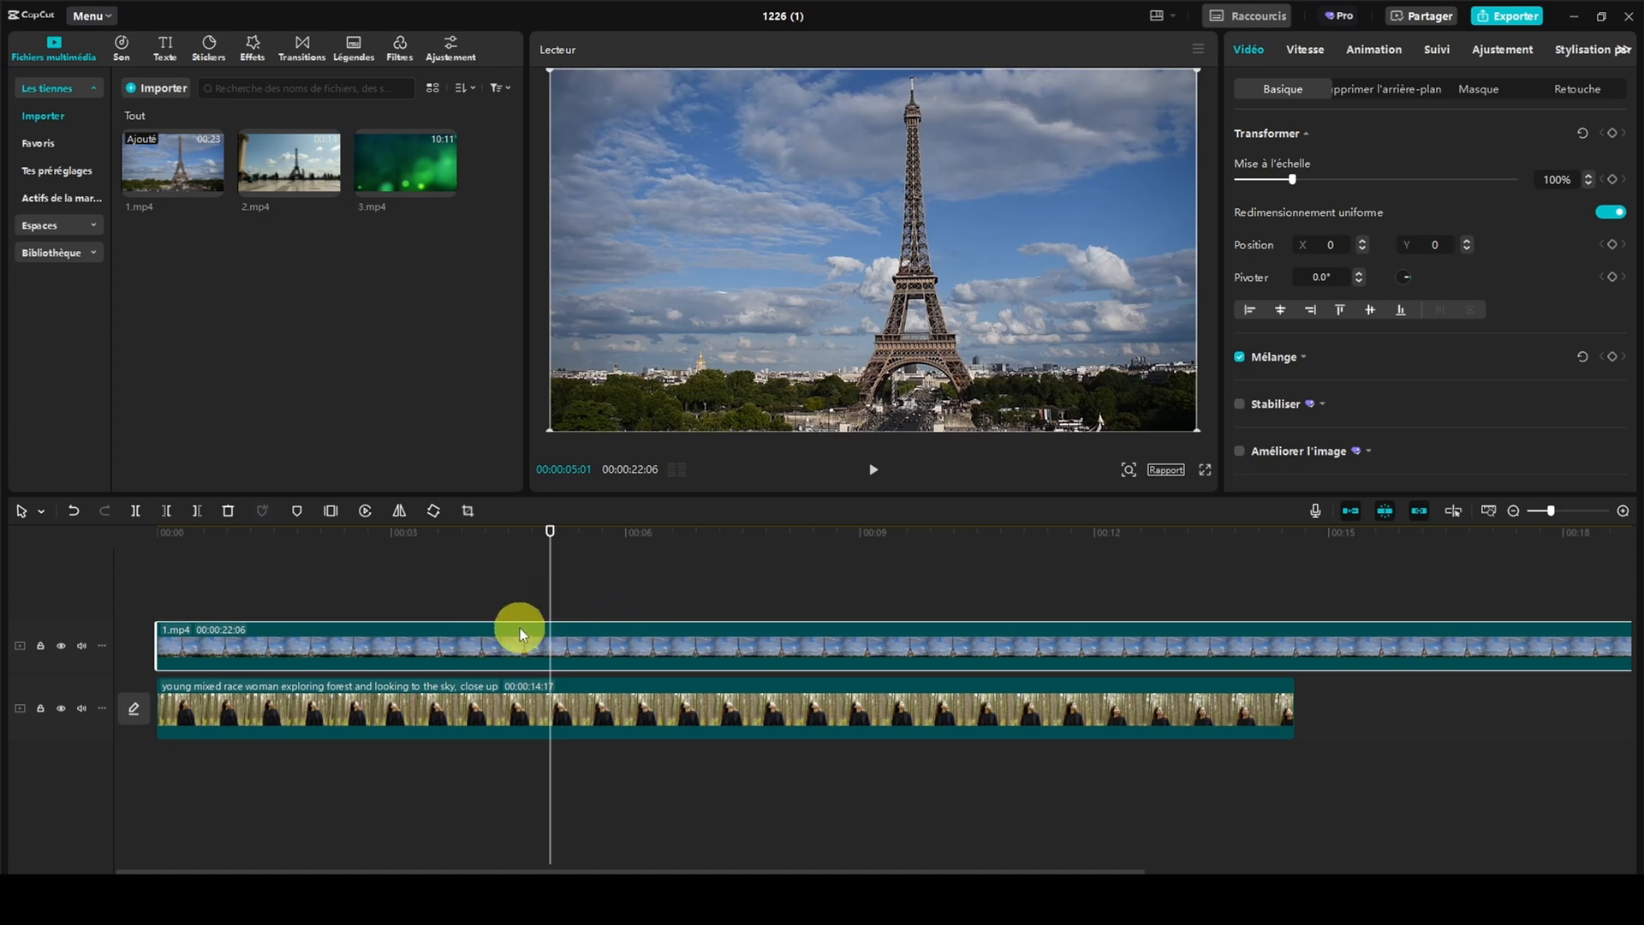
{"action": "left_click", "coordinate": [492, 696]}
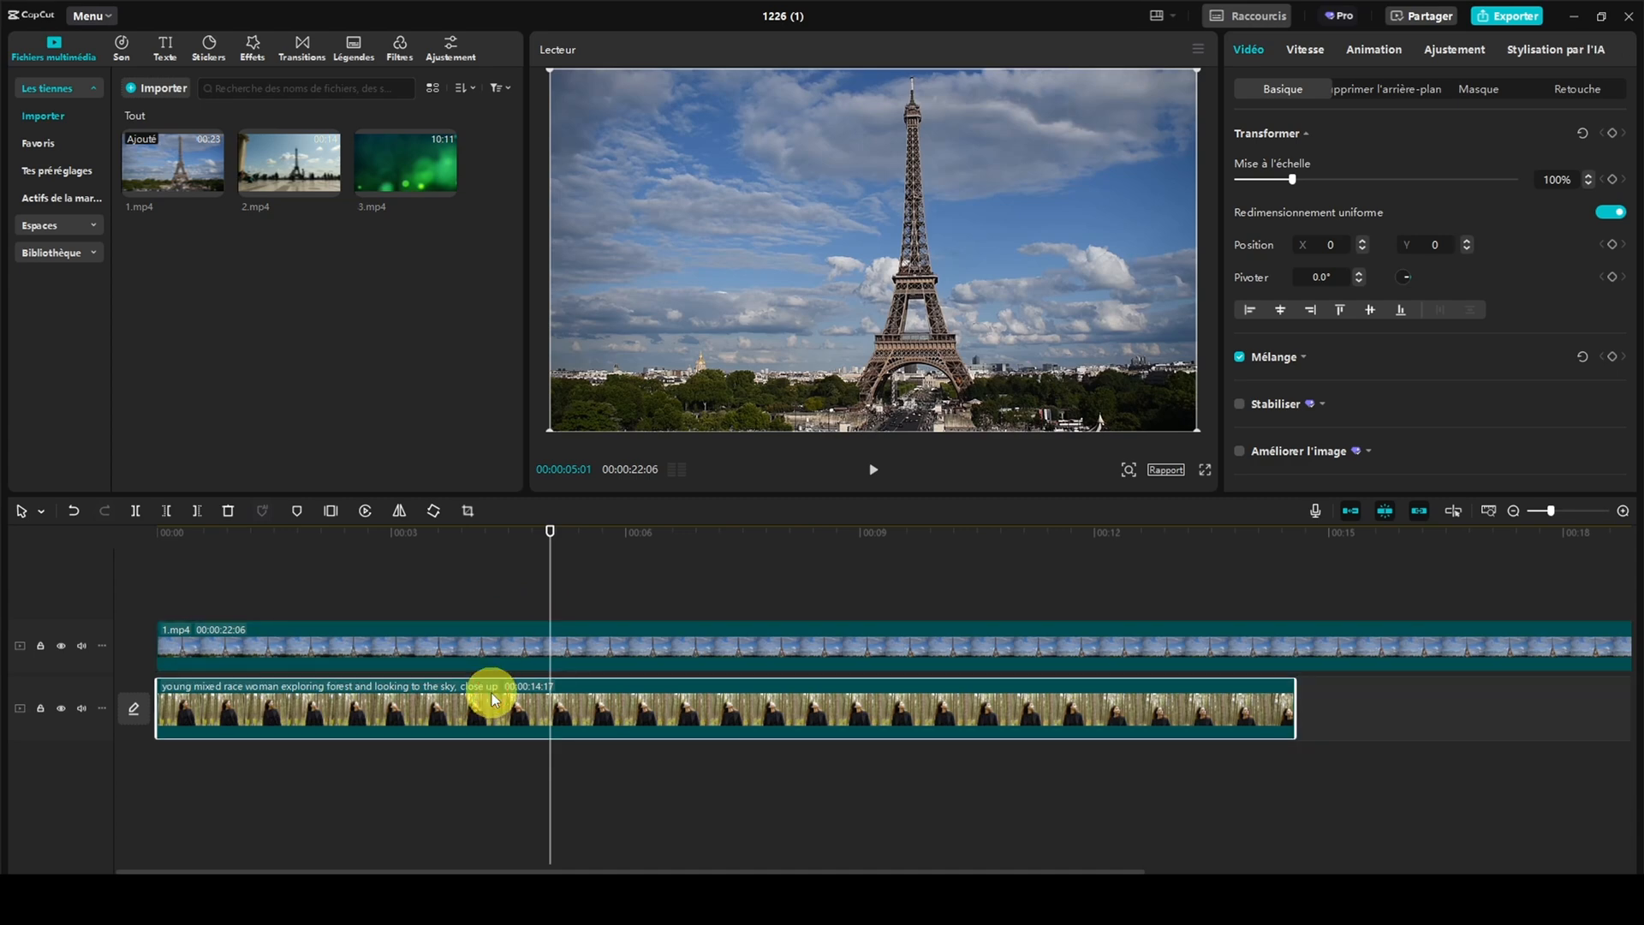
{"action": "key", "text": "Delete"}
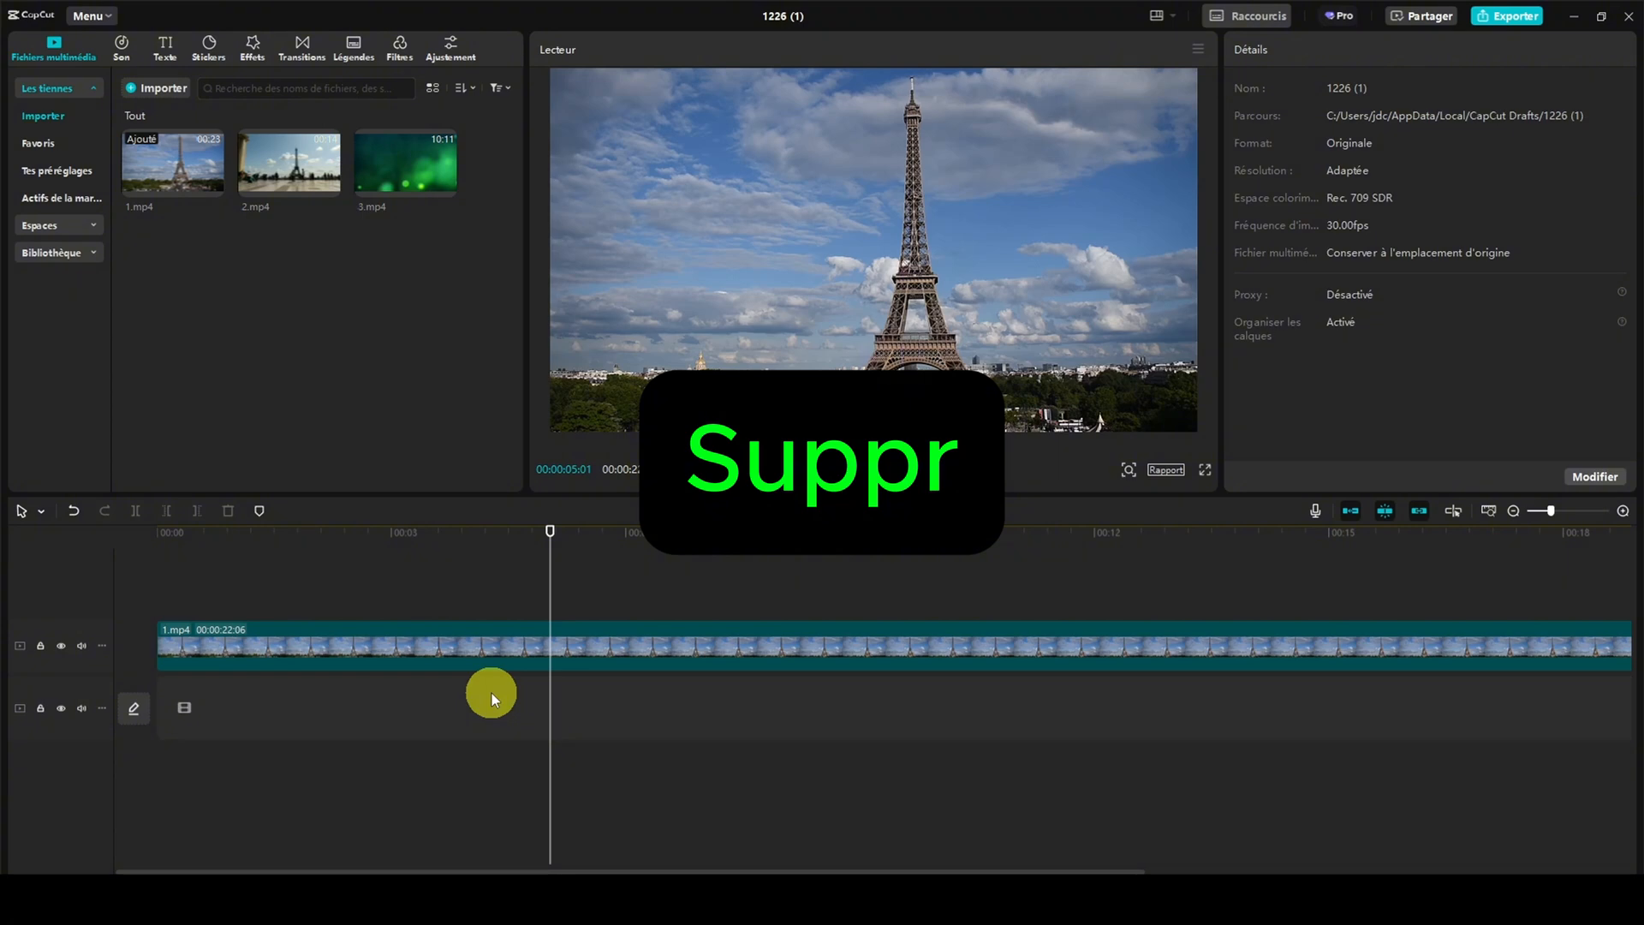
Undo the deletion of the forest clip and delete that clip again
{"action": "left_click", "coordinate": [452, 630]}
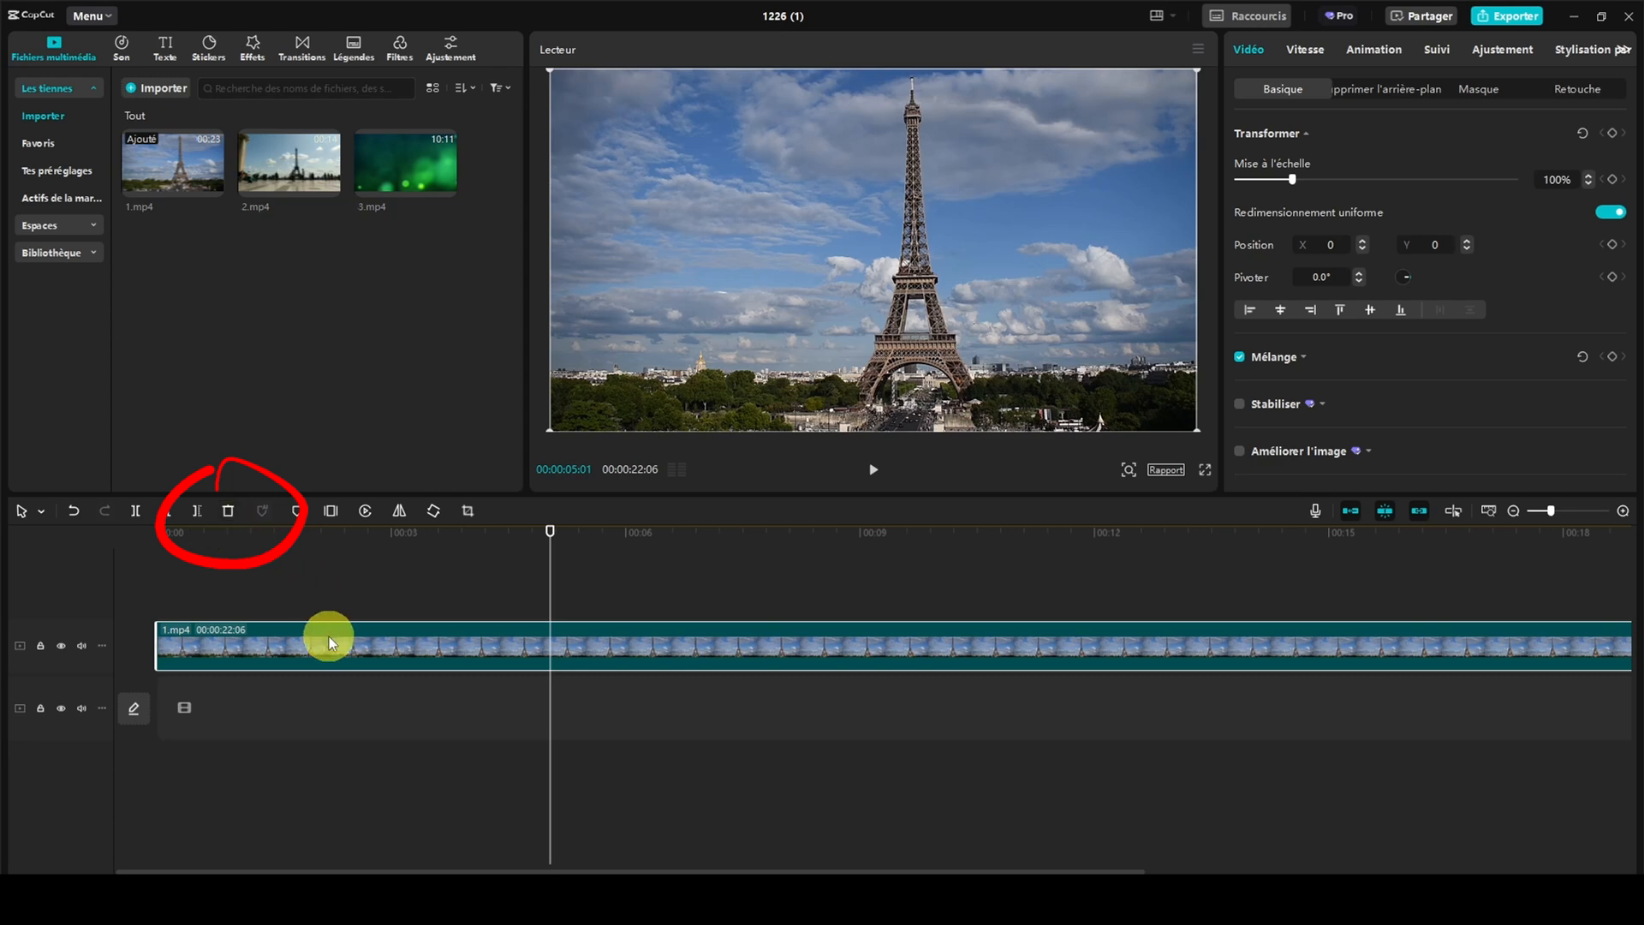
{"action": "left_click", "coordinate": [77, 511]}
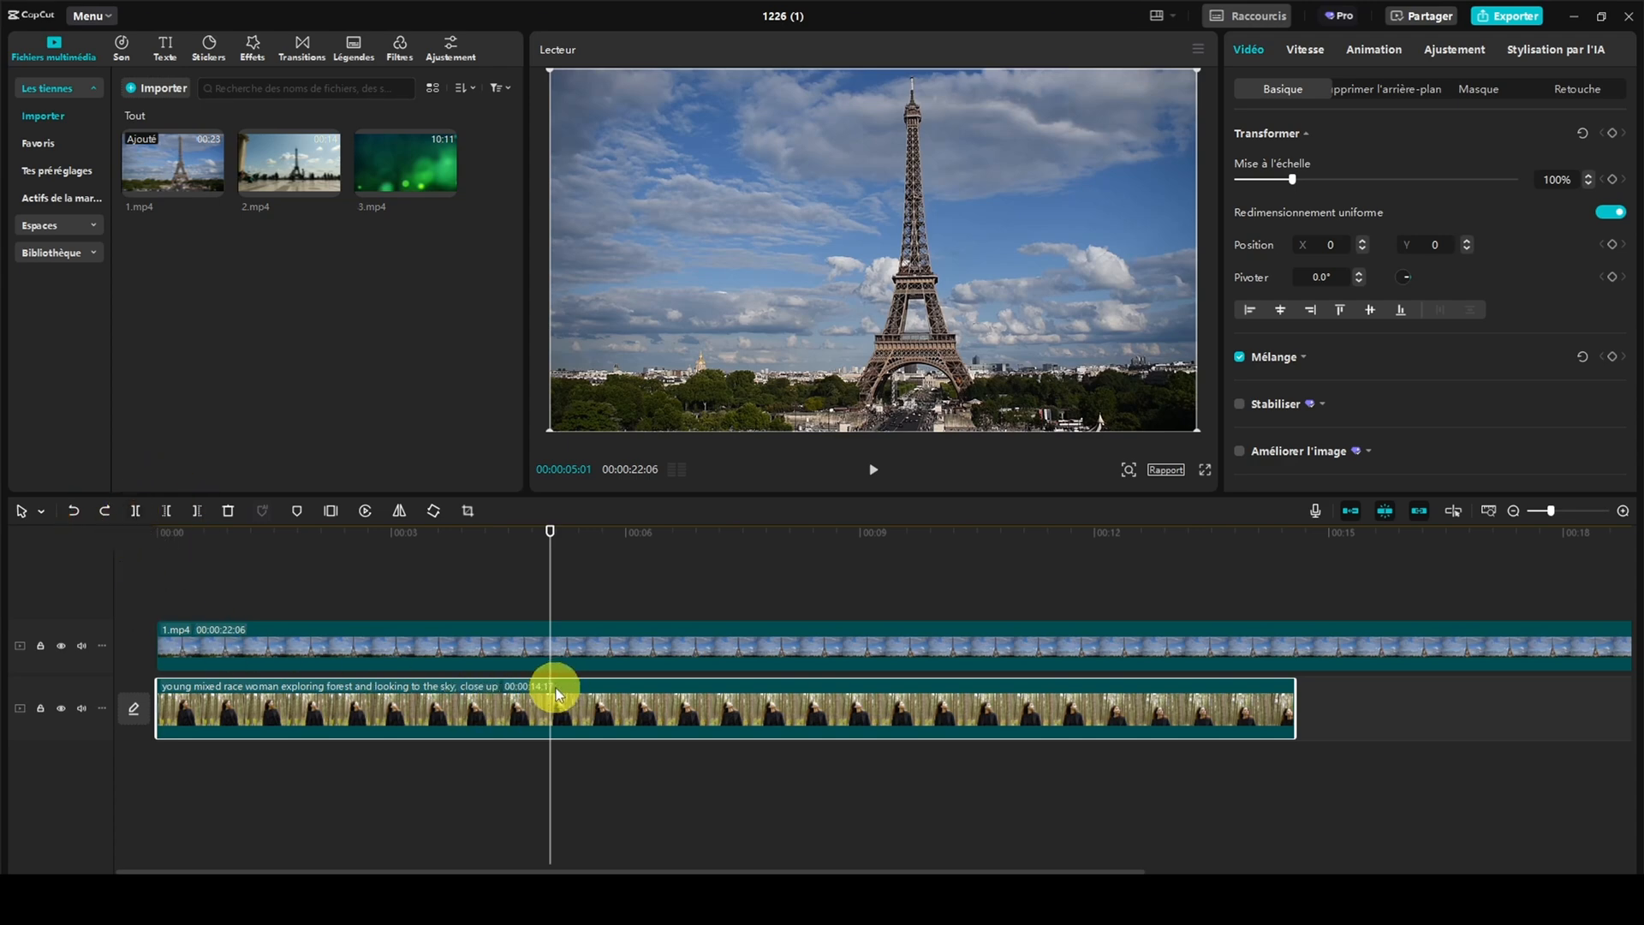
{"action": "key", "text": "Delete"}
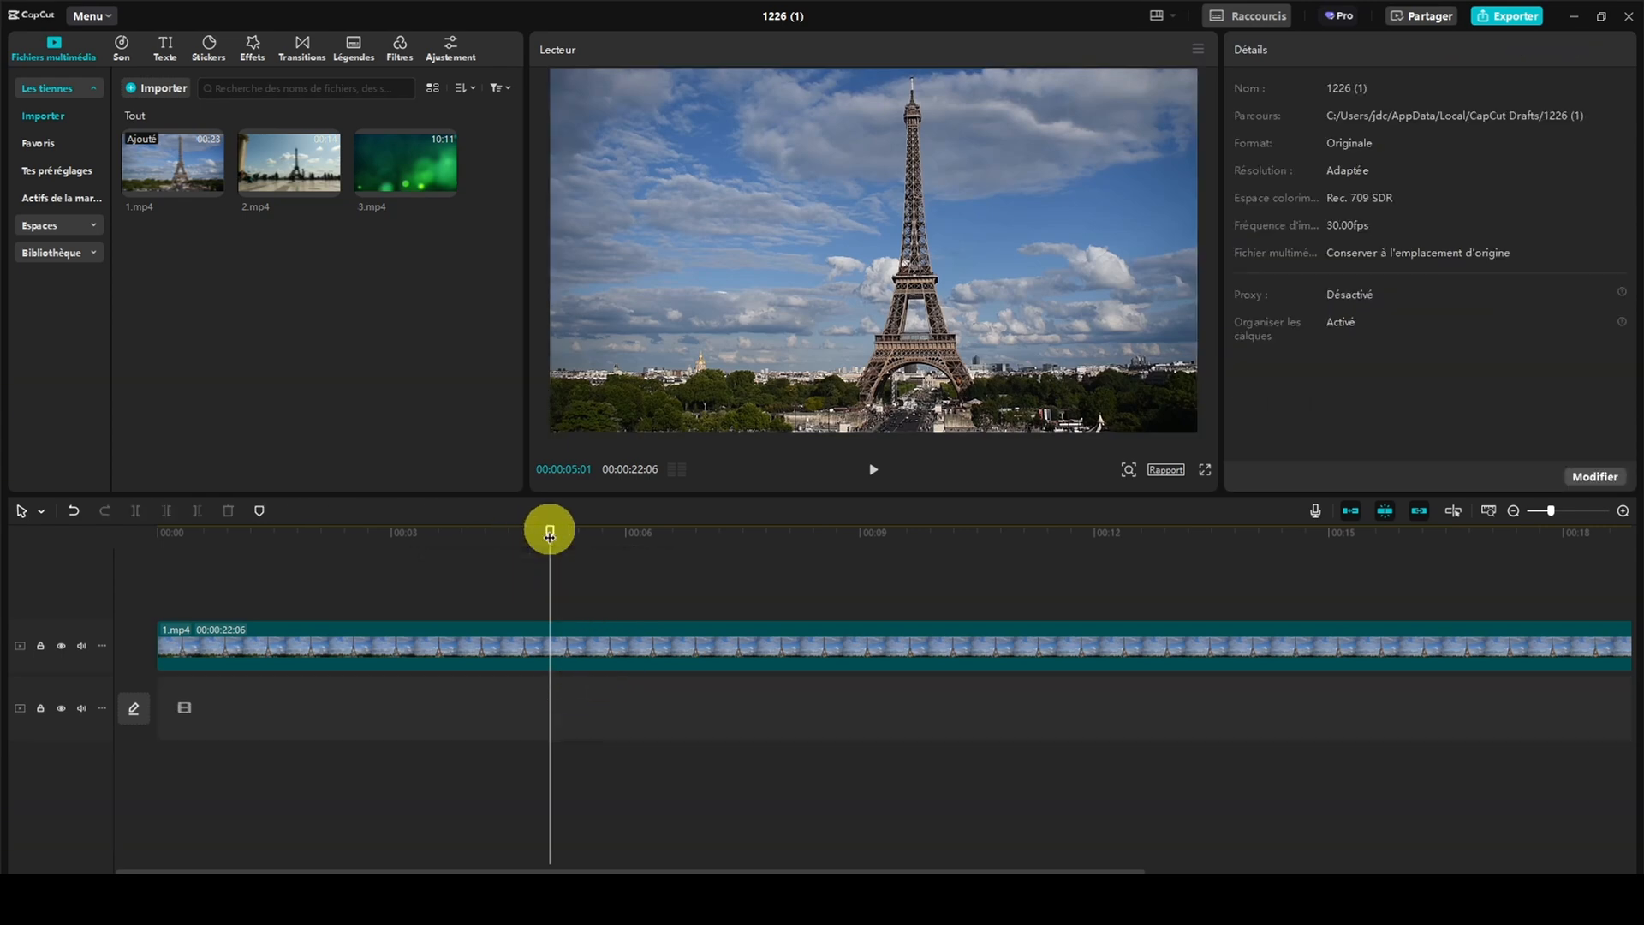
Split the 1.mp4 clip in two at 00:00:04:06
{"action": "left_click_drag", "start_coordinate": [550, 529], "coordinate": [487, 548]}
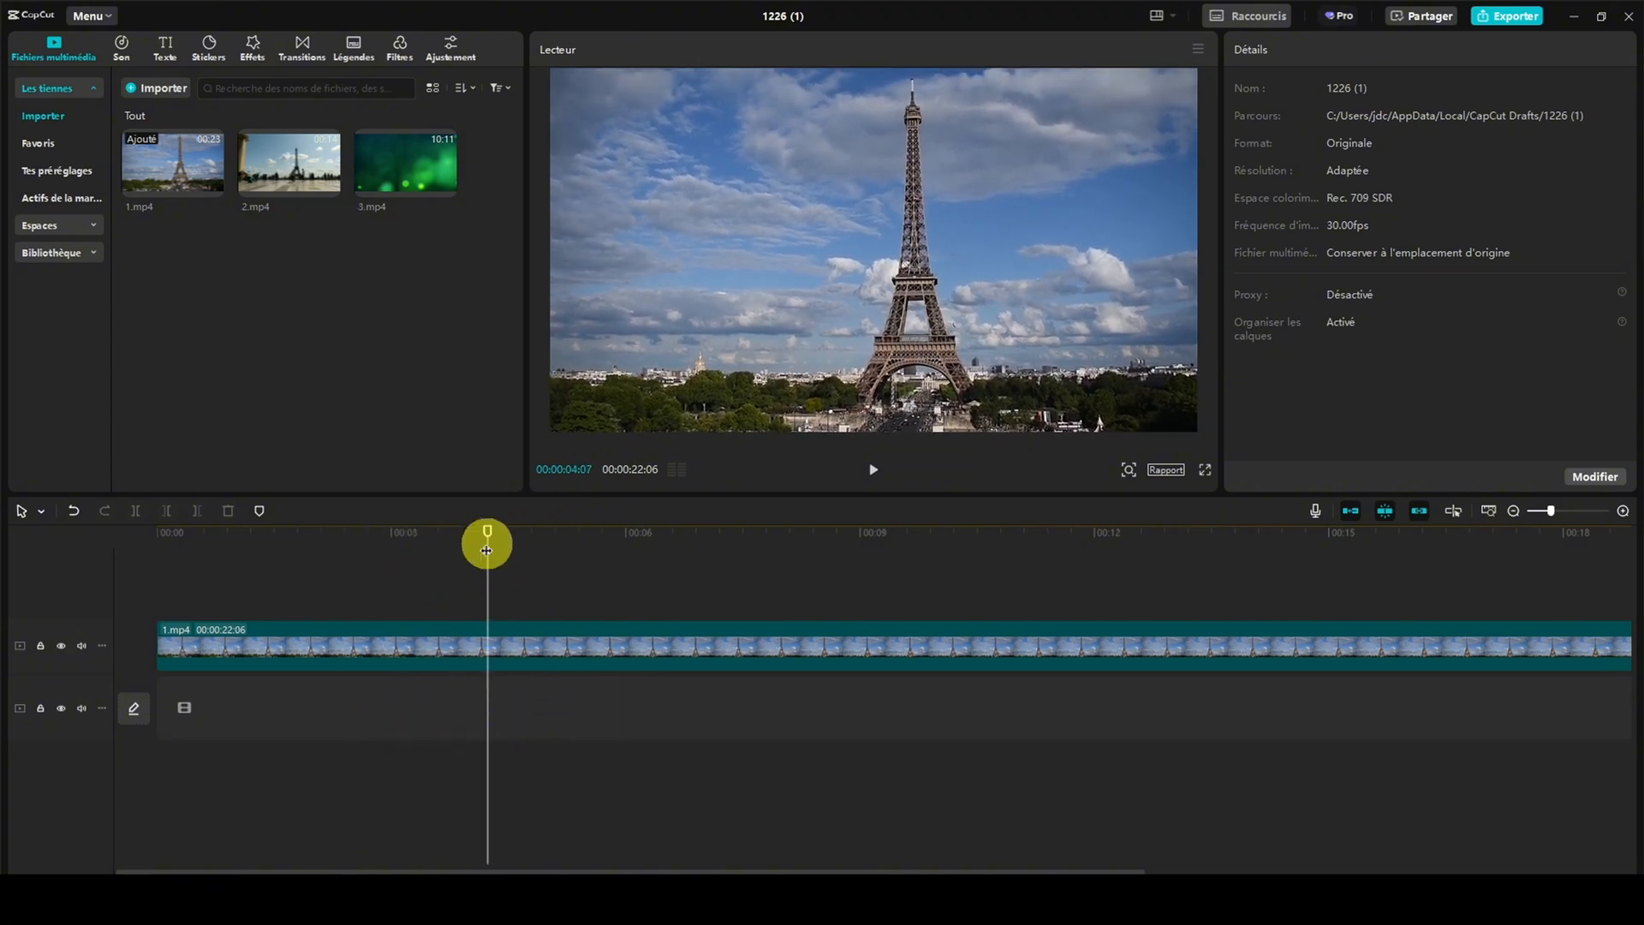
{"action": "left_click_drag", "start_coordinate": [486, 526], "coordinate": [485, 523]}
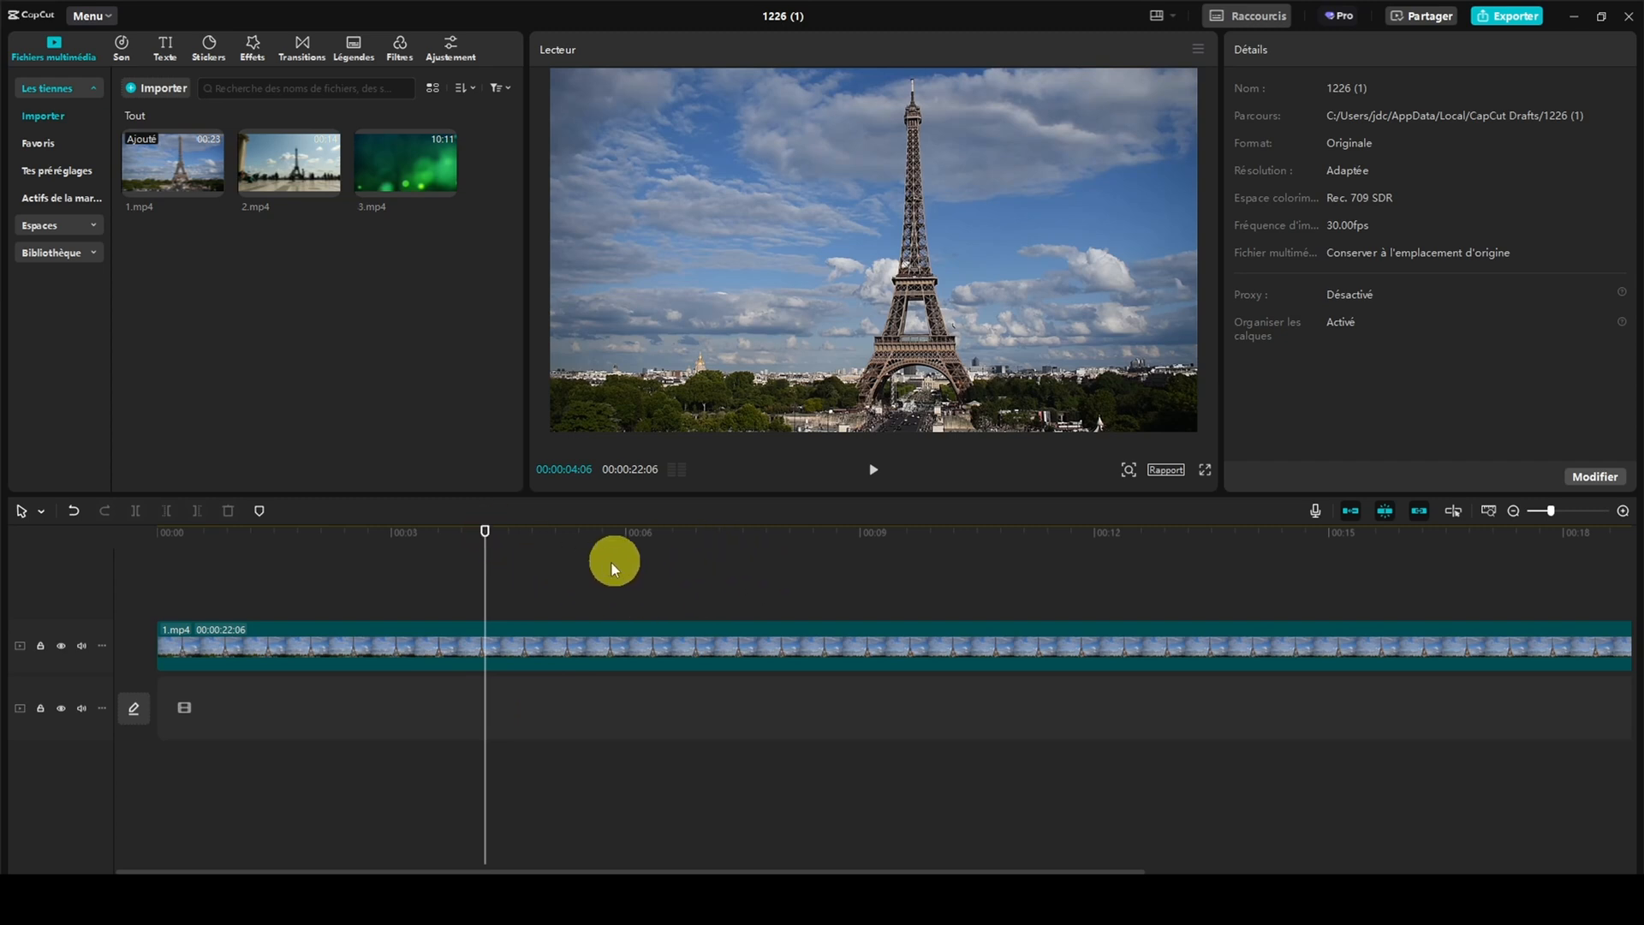
{"action": "left_click", "coordinate": [594, 634]}
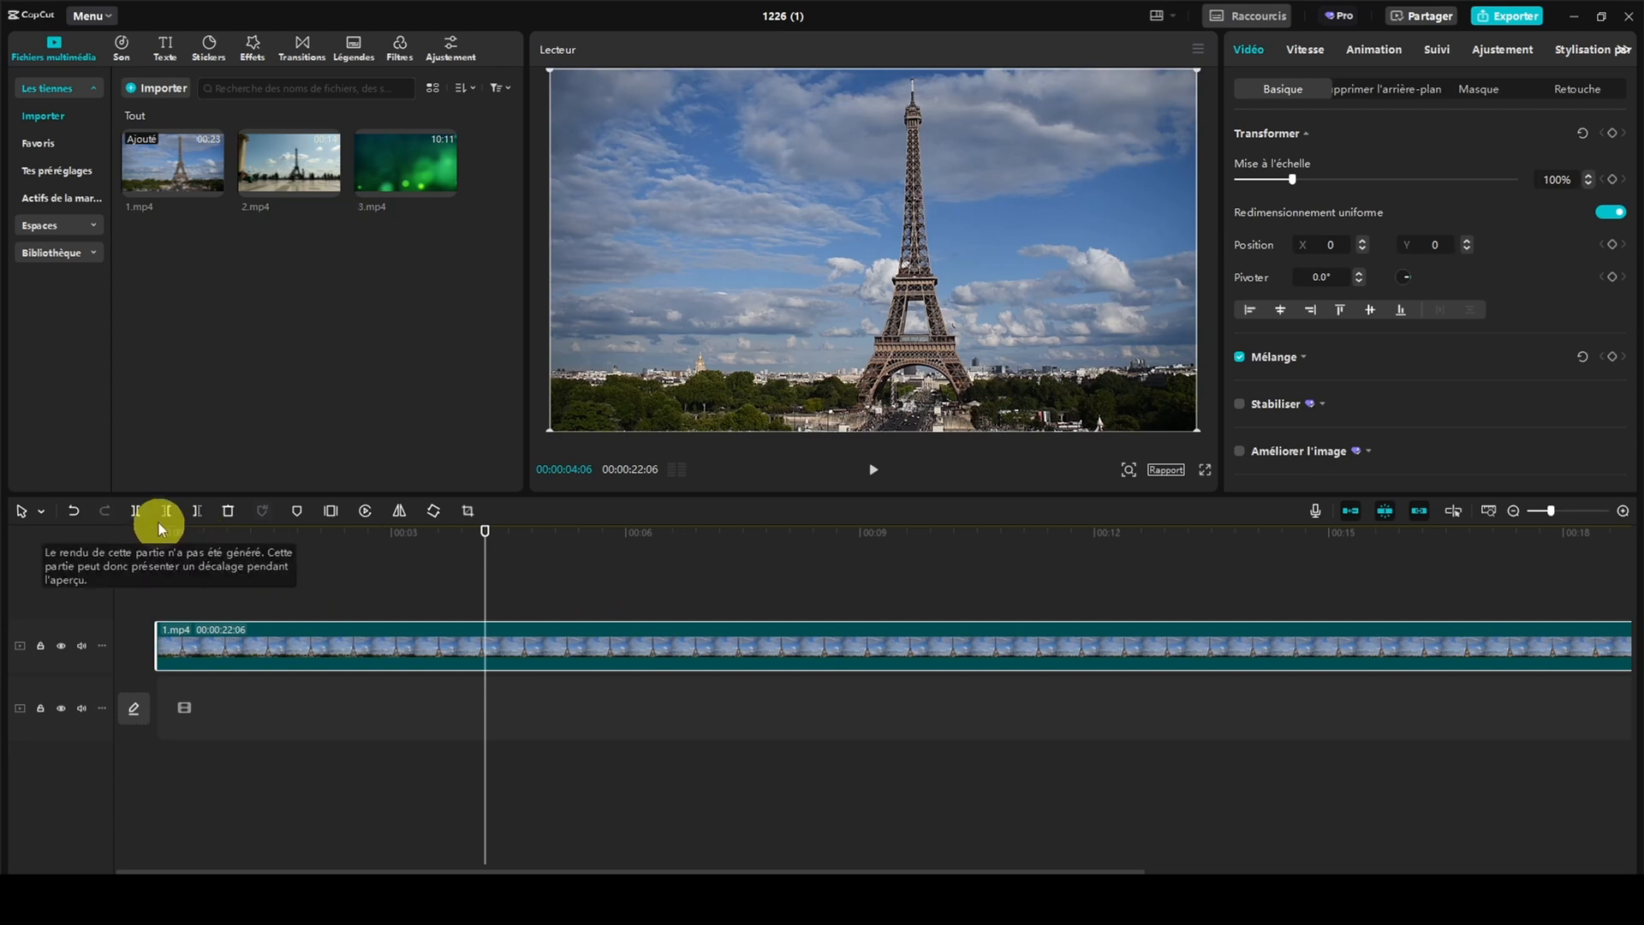
{"action": "left_click", "coordinate": [137, 511]}
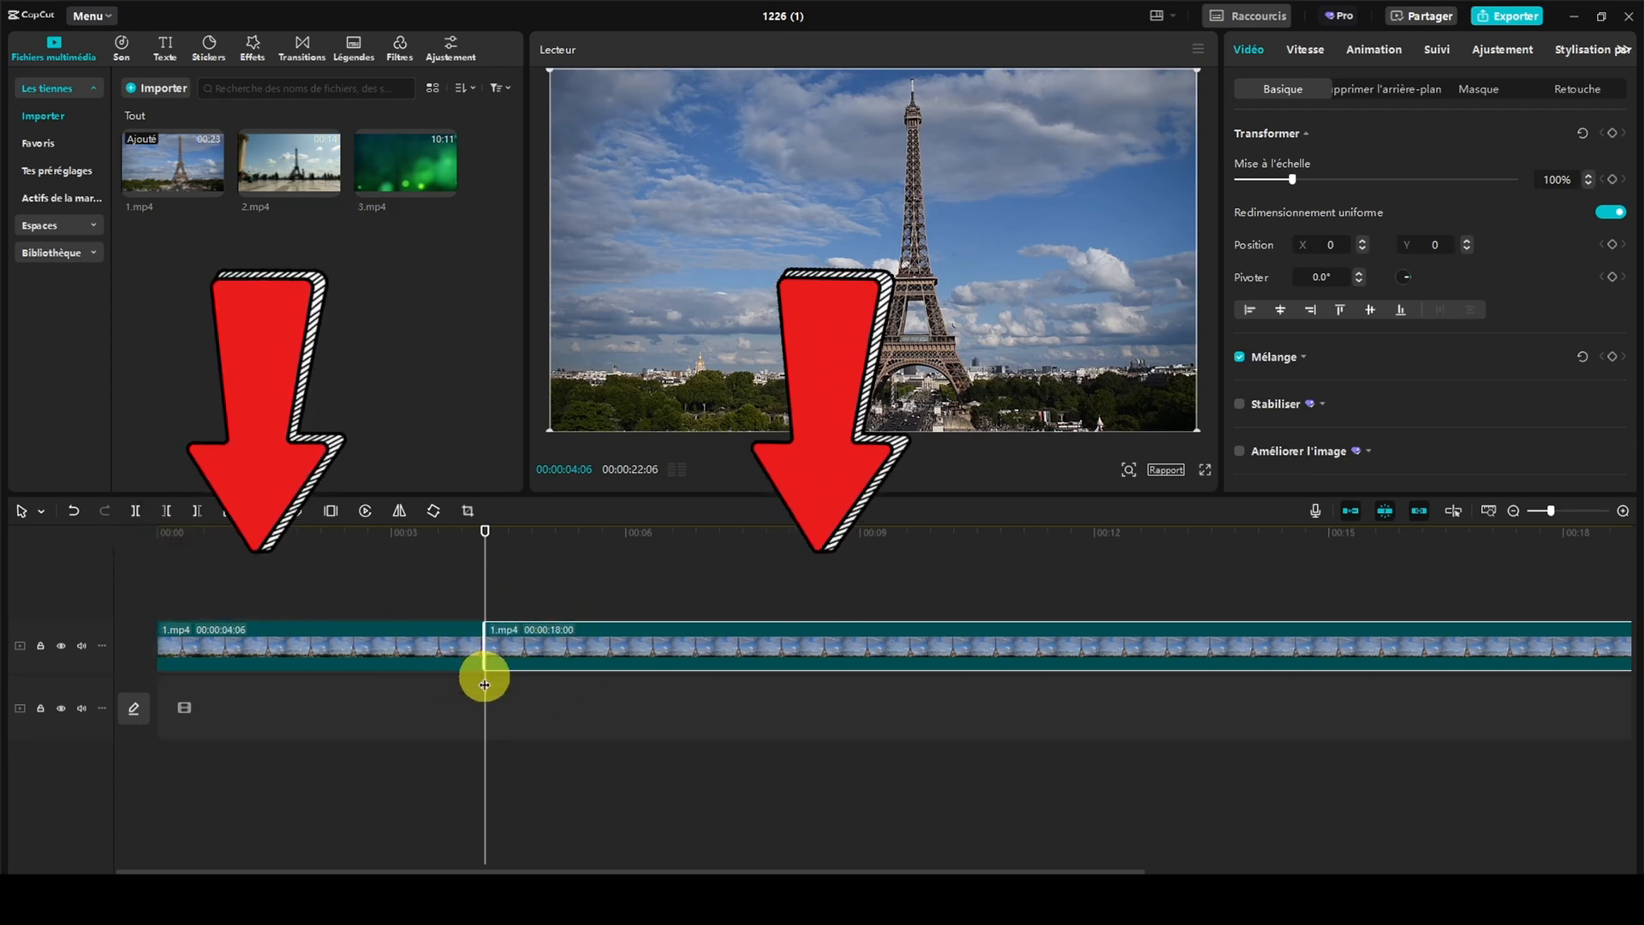
Play the timeline across the cut in 1.mp4, starting shortly before it and stopping shortly after it
{"action": "left_click_drag", "start_coordinate": [485, 535], "coordinate": [453, 526]}
{"action": "left_click", "coordinate": [872, 474]}
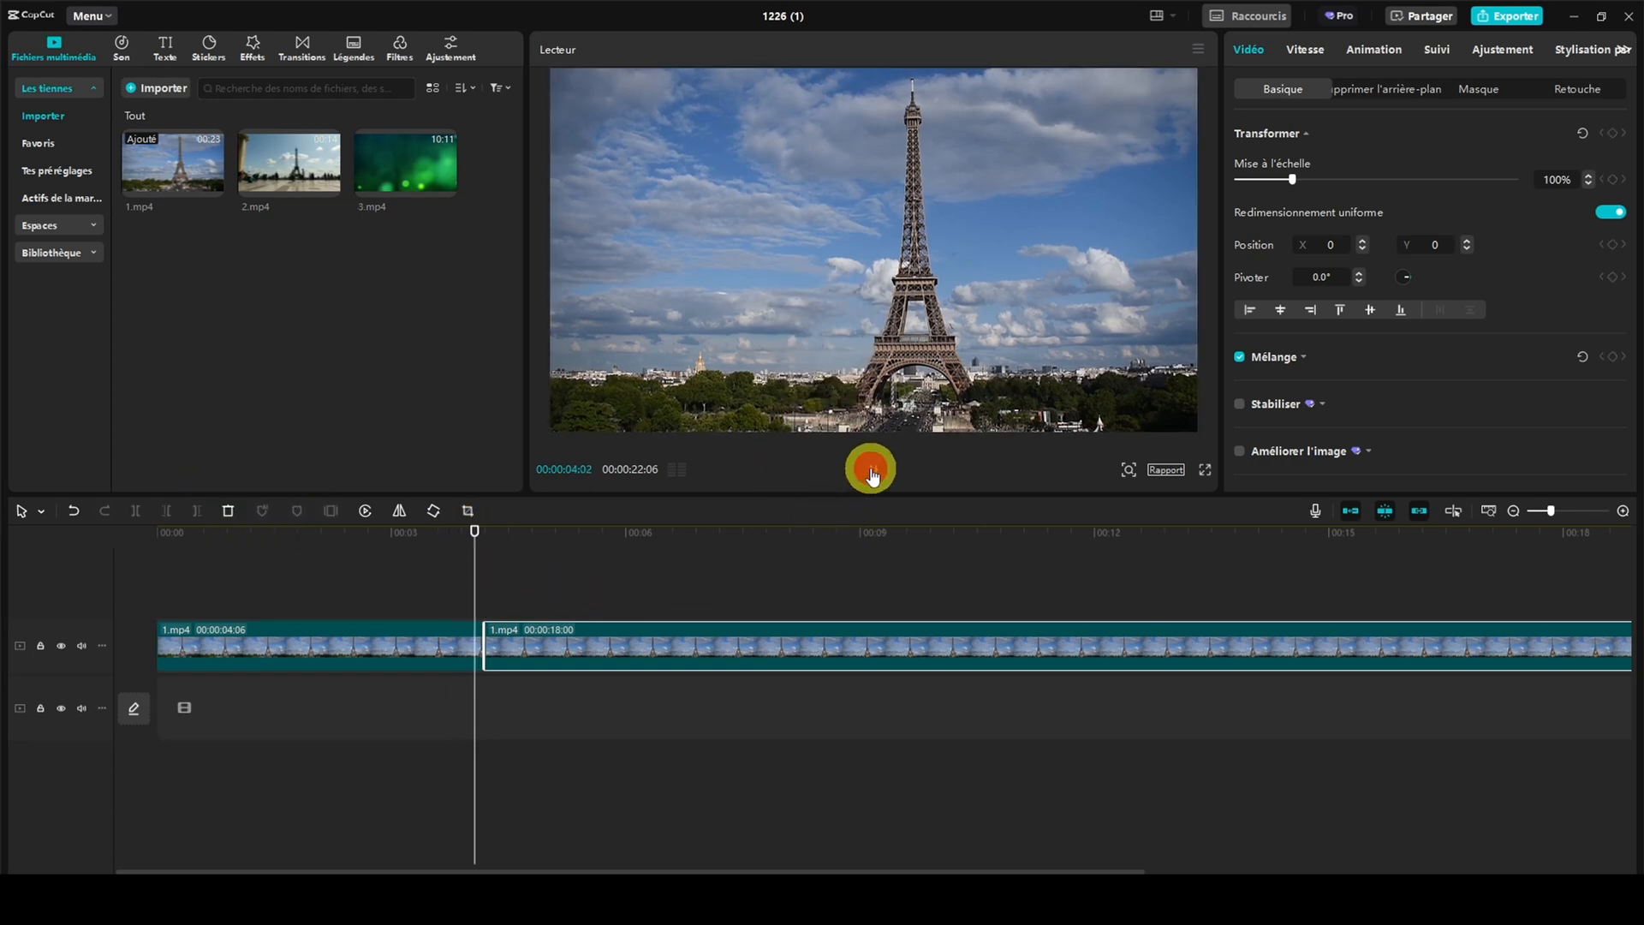
{"action": "left_click", "coordinate": [871, 474]}
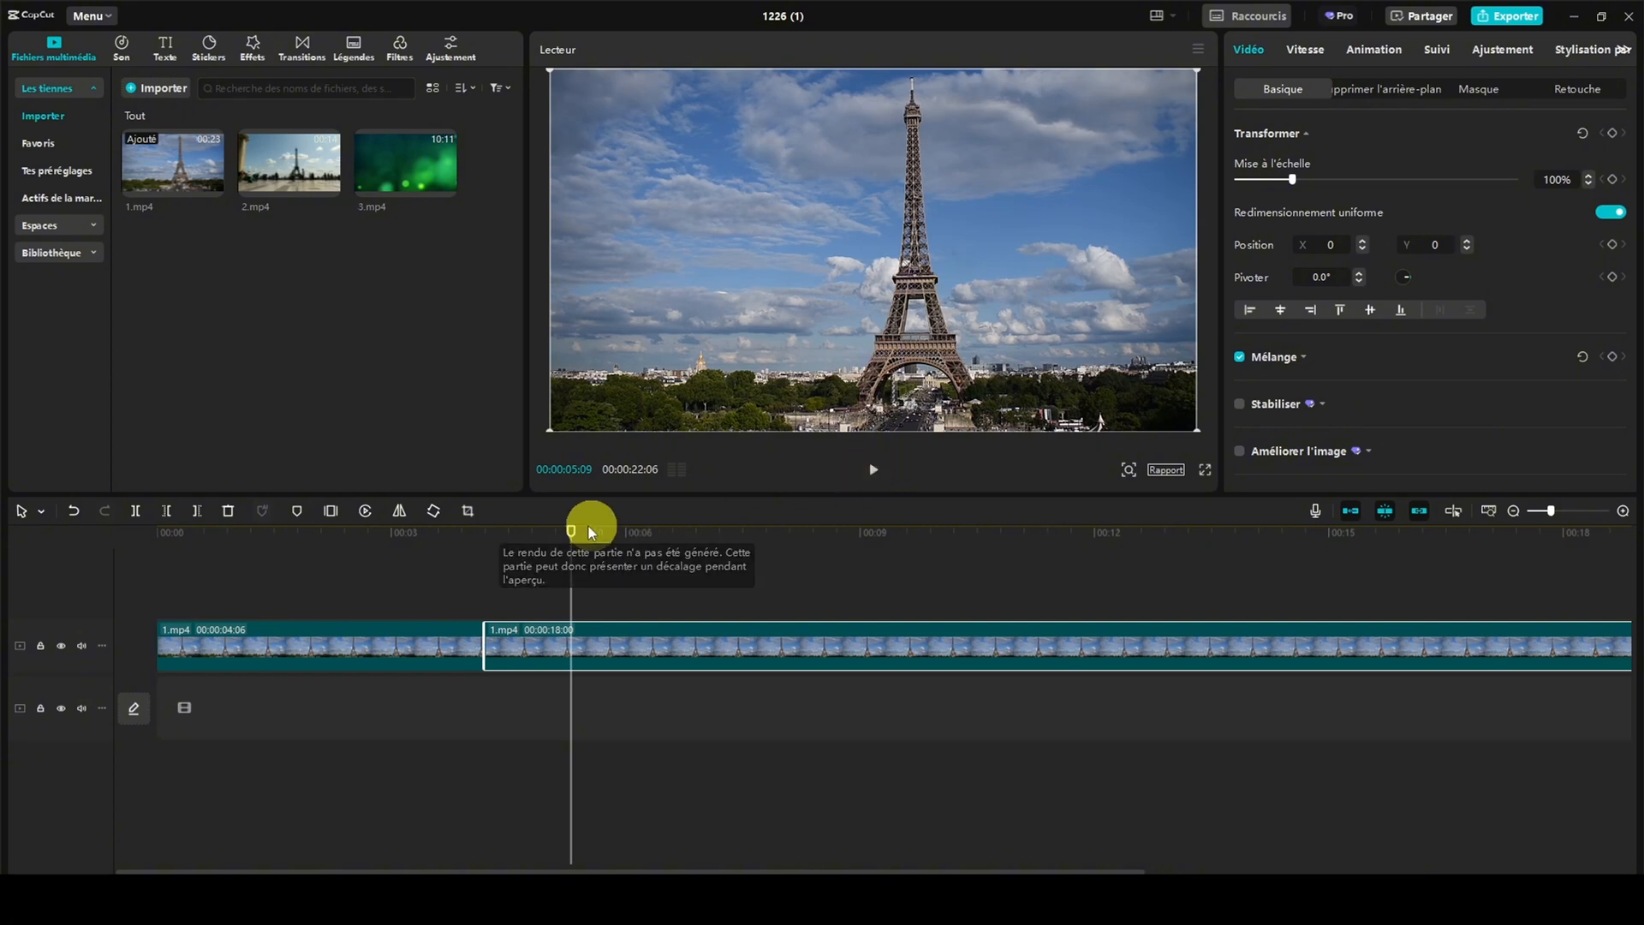
Move the second part of 1.mp4 away to leave a gap, and split it at 00:00:06:03 and 00:00:07:19
{"action": "left_click_drag", "start_coordinate": [570, 528], "coordinate": [401, 525]}
{"action": "left_click_drag", "start_coordinate": [629, 635], "coordinate": [690, 634]}
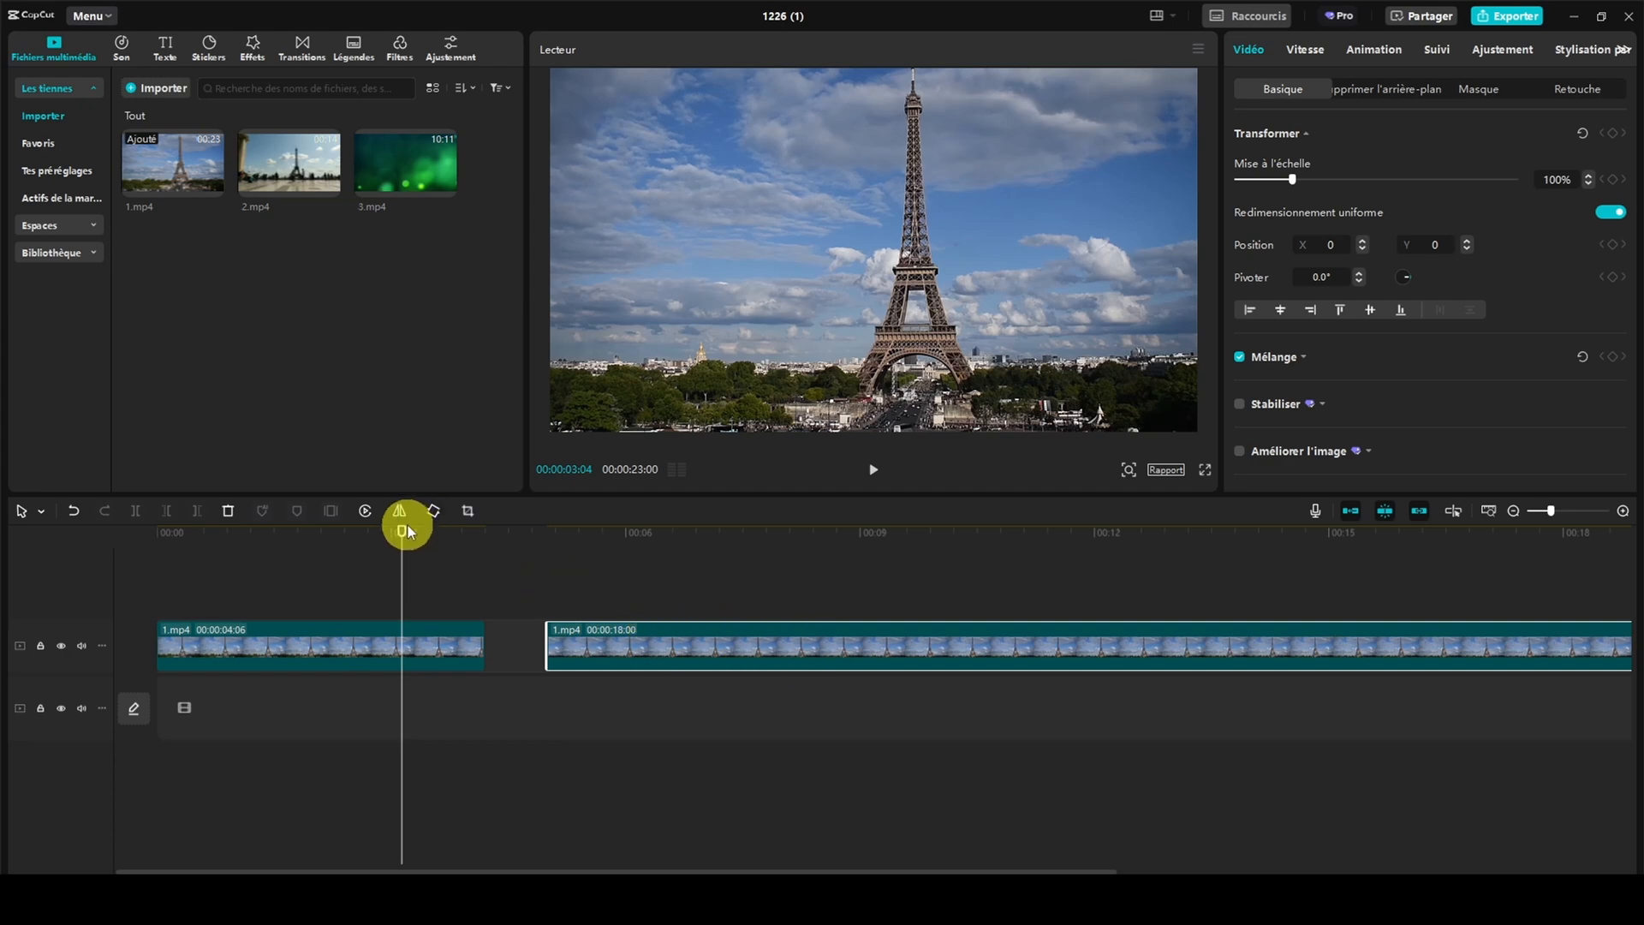
{"action": "left_click_drag", "start_coordinate": [400, 529], "coordinate": [631, 541]}
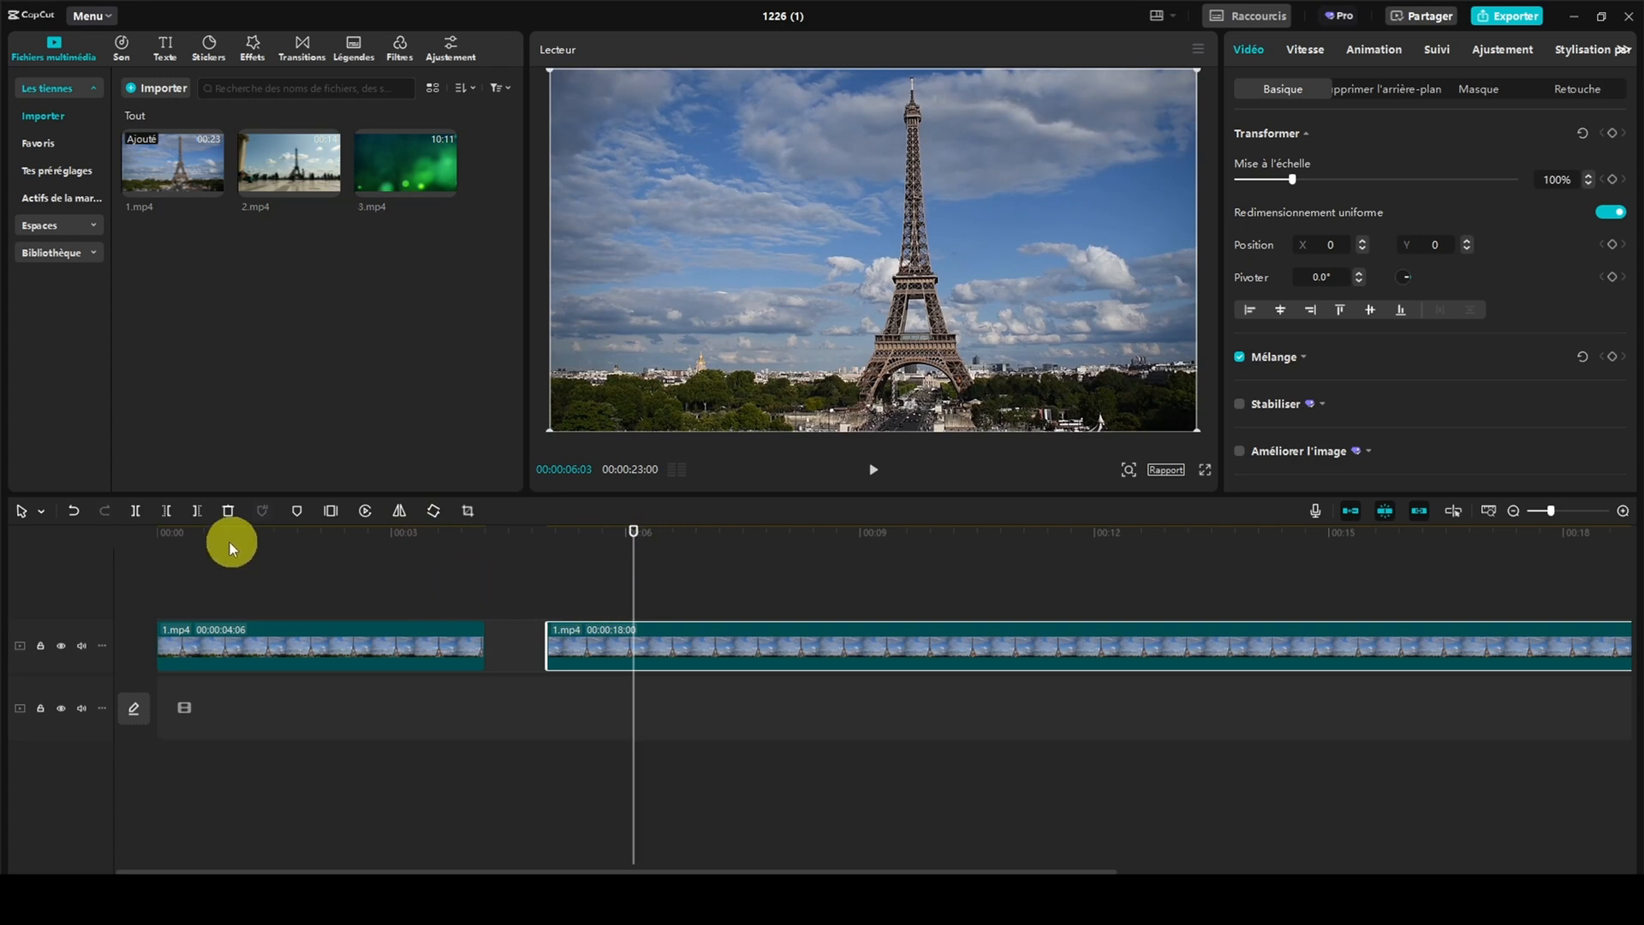
{"action": "left_click", "coordinate": [135, 510]}
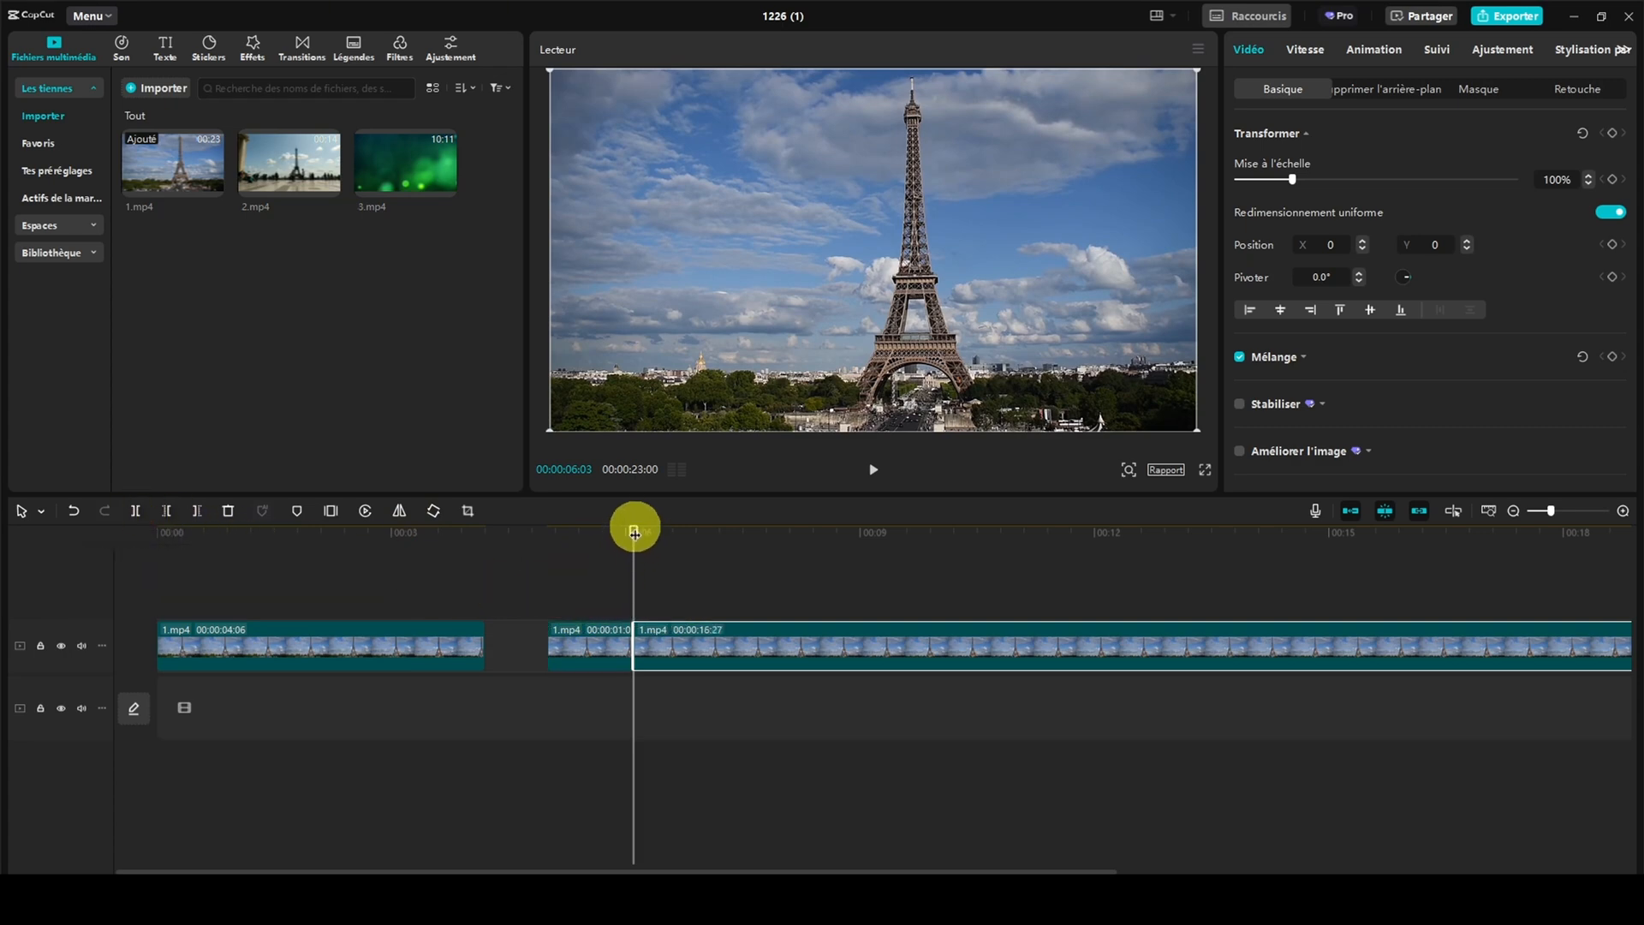
{"action": "left_click_drag", "start_coordinate": [633, 531], "coordinate": [753, 535]}
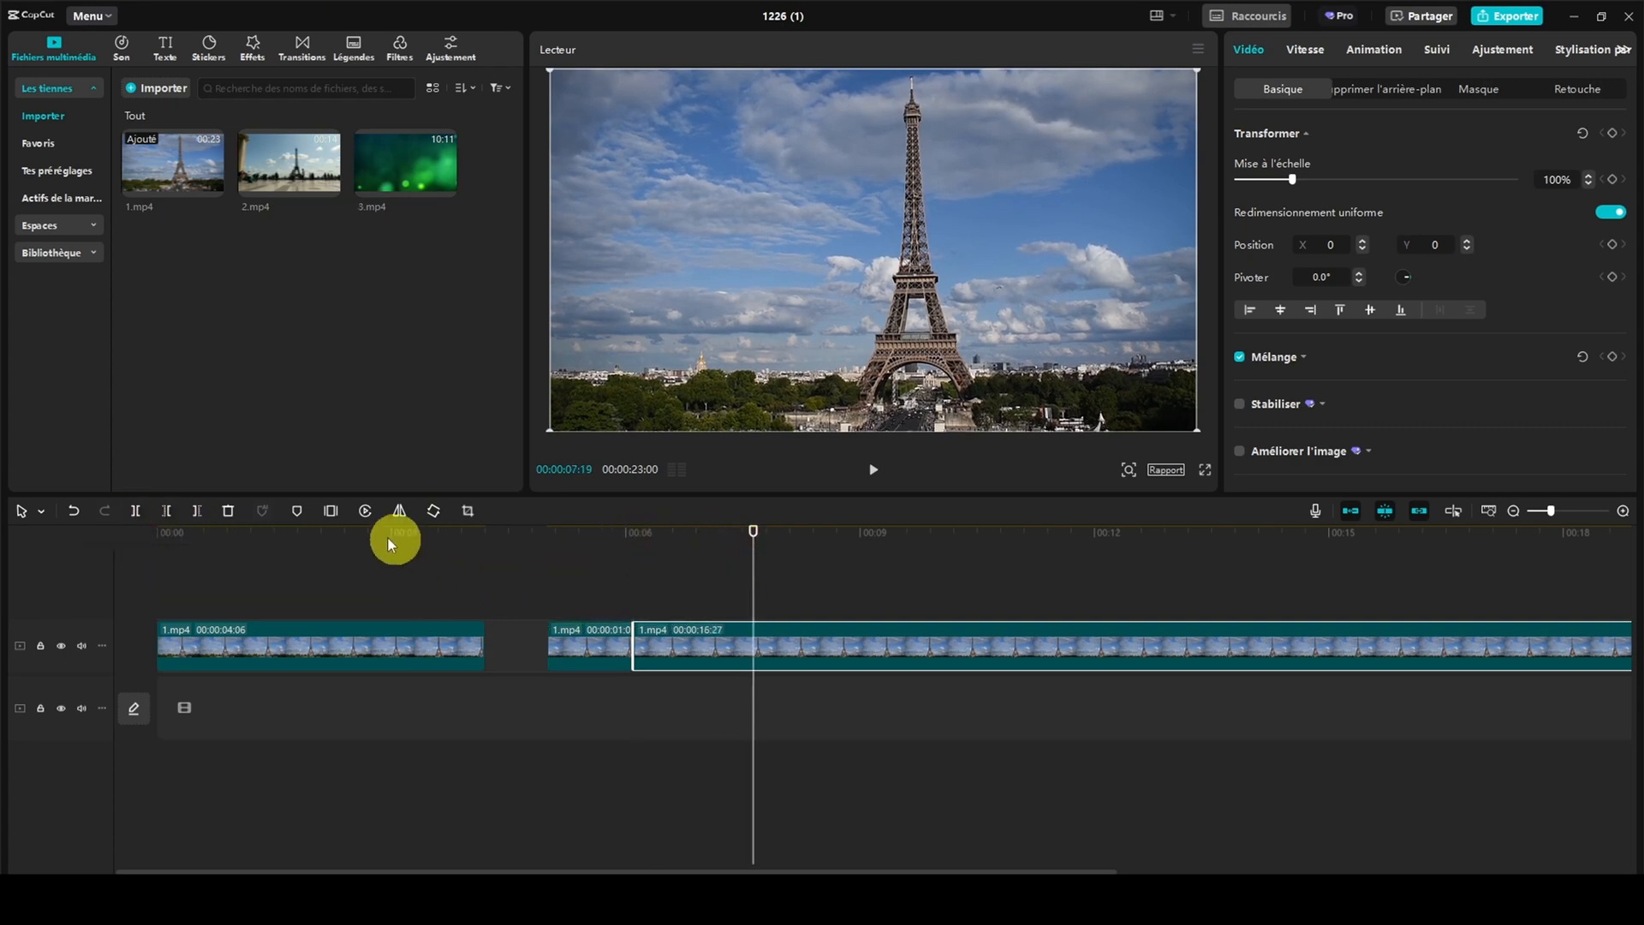
{"action": "left_click", "coordinate": [135, 510]}
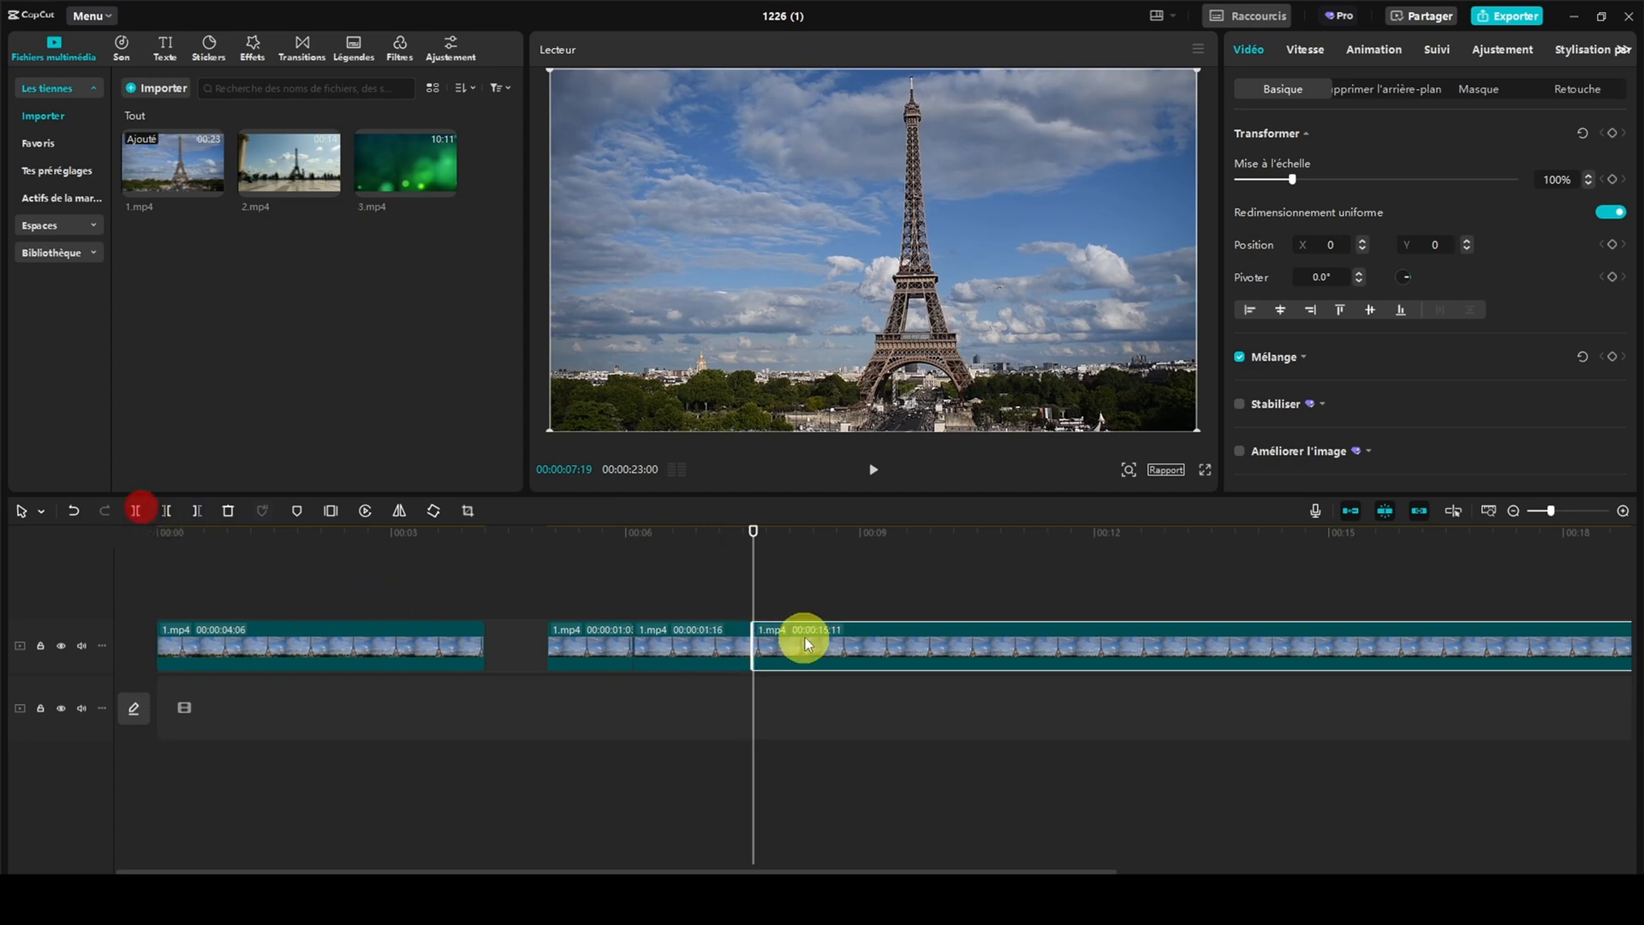
Shift the three newly cut pieces of 1.mp4 further along the track as separate clips
{"action": "left_click_drag", "start_coordinate": [837, 631], "coordinate": [881, 631]}
{"action": "left_click_drag", "start_coordinate": [696, 629], "coordinate": [732, 632]}
{"action": "left_click_drag", "start_coordinate": [613, 630], "coordinate": [649, 633]}
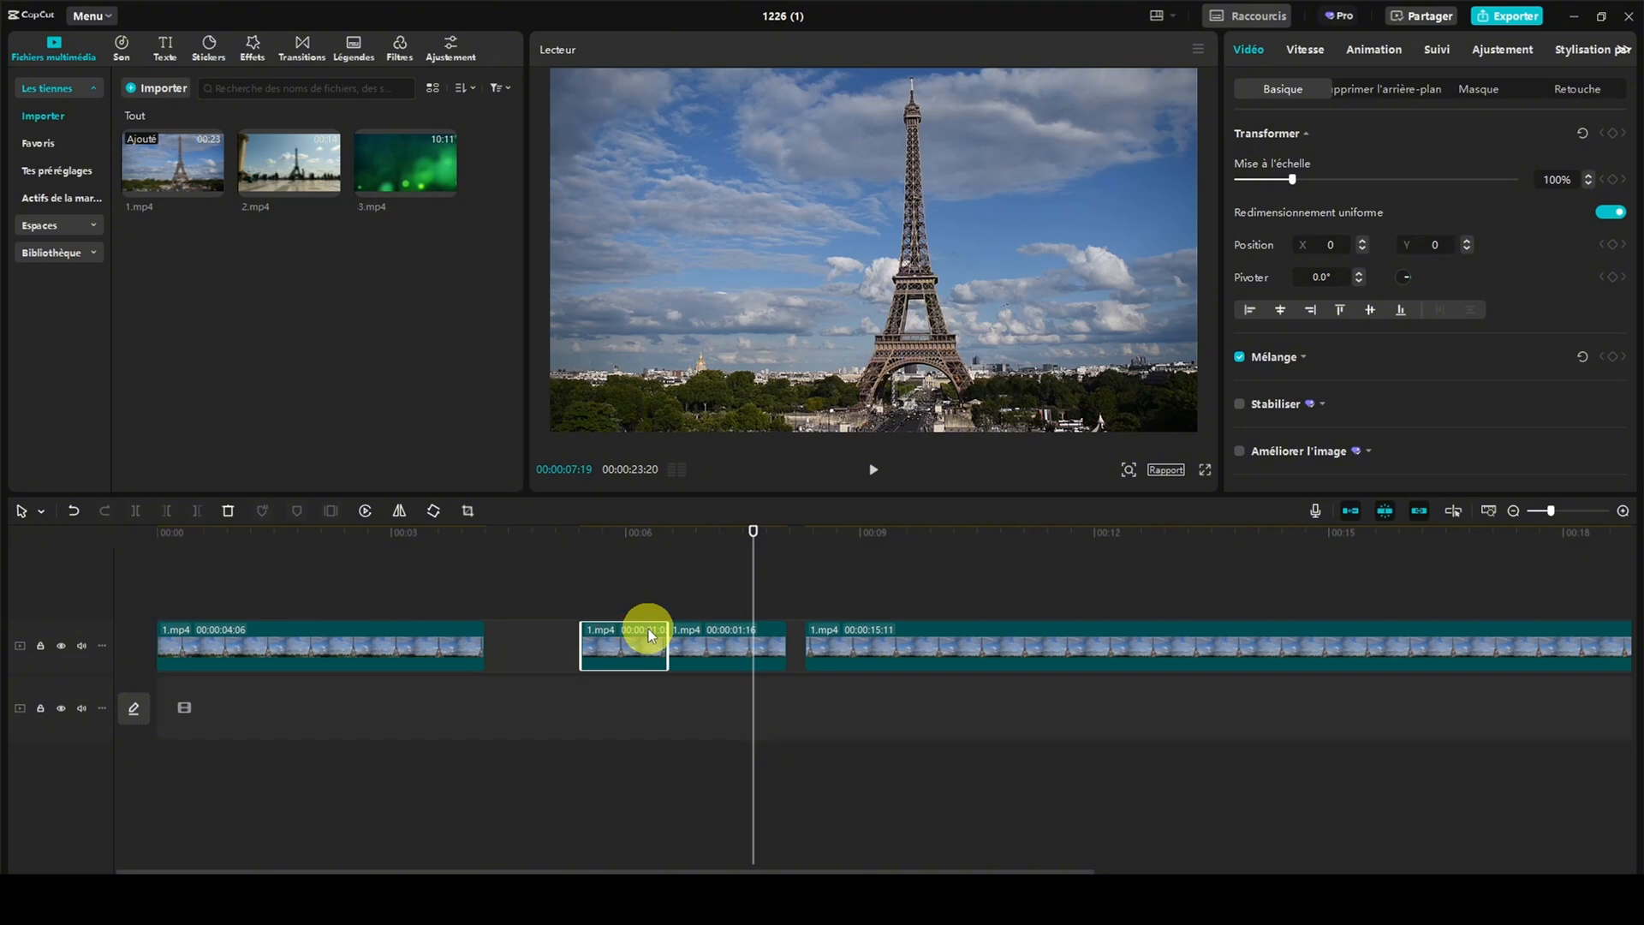
Undo all the piece moves and splits of 1.mp4, back to a single uncut clip
{"action": "left_click", "coordinate": [73, 511]}
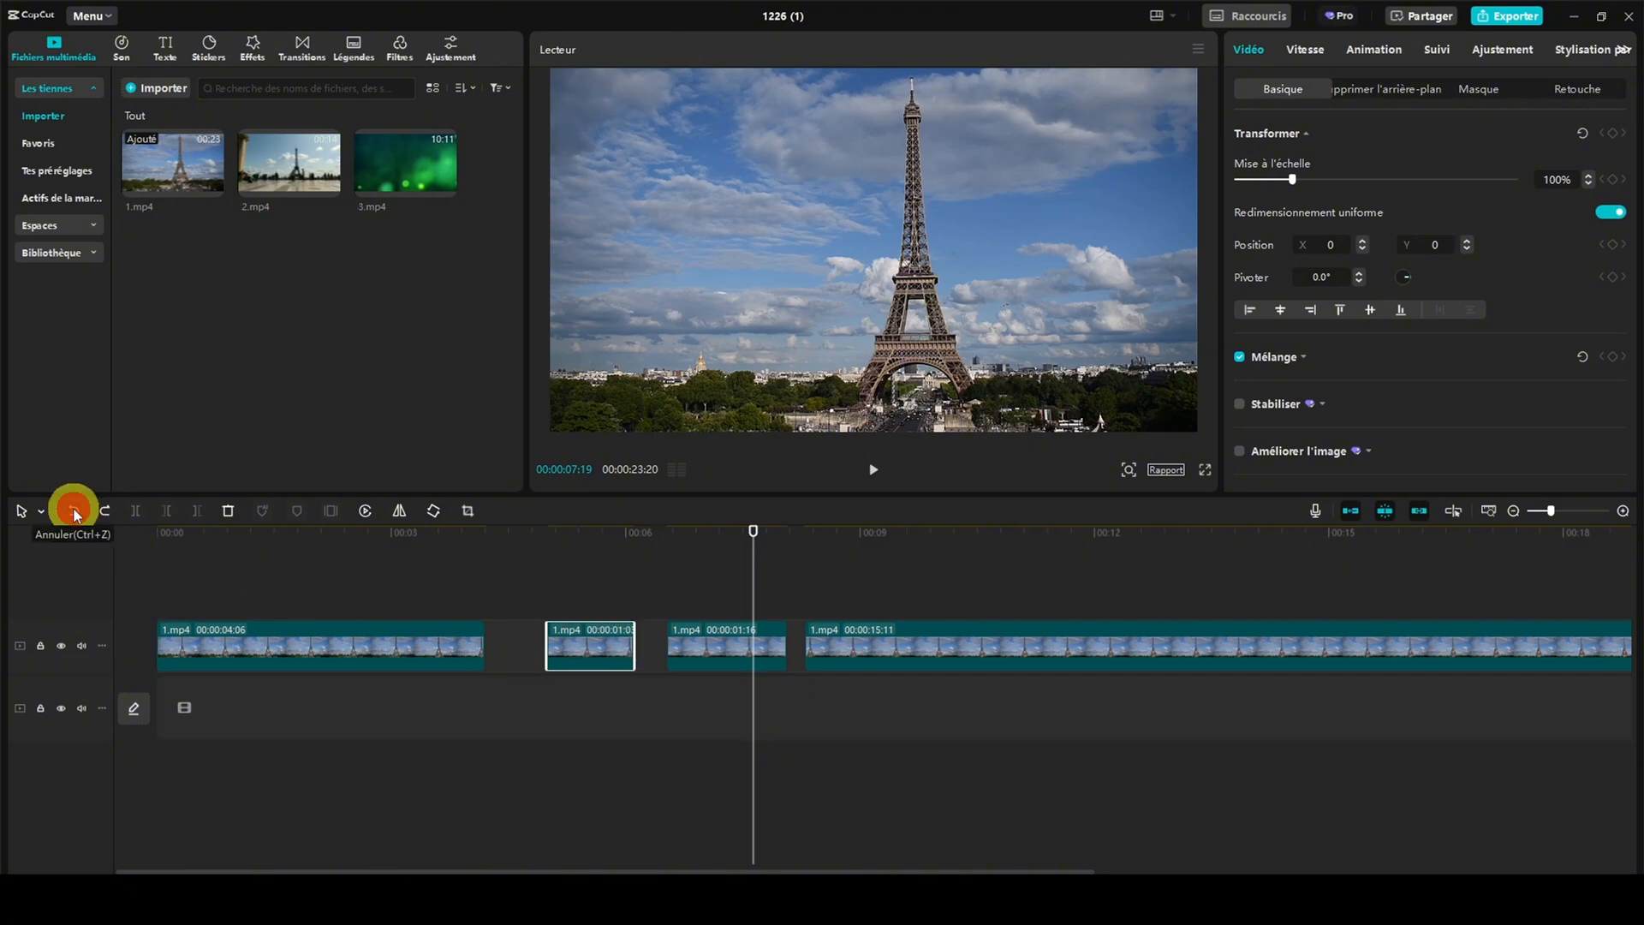
{"action": "left_click", "coordinate": [73, 511]}
{"action": "left_click", "coordinate": [73, 511]}
{"action": "left_click", "coordinate": [73, 511]}
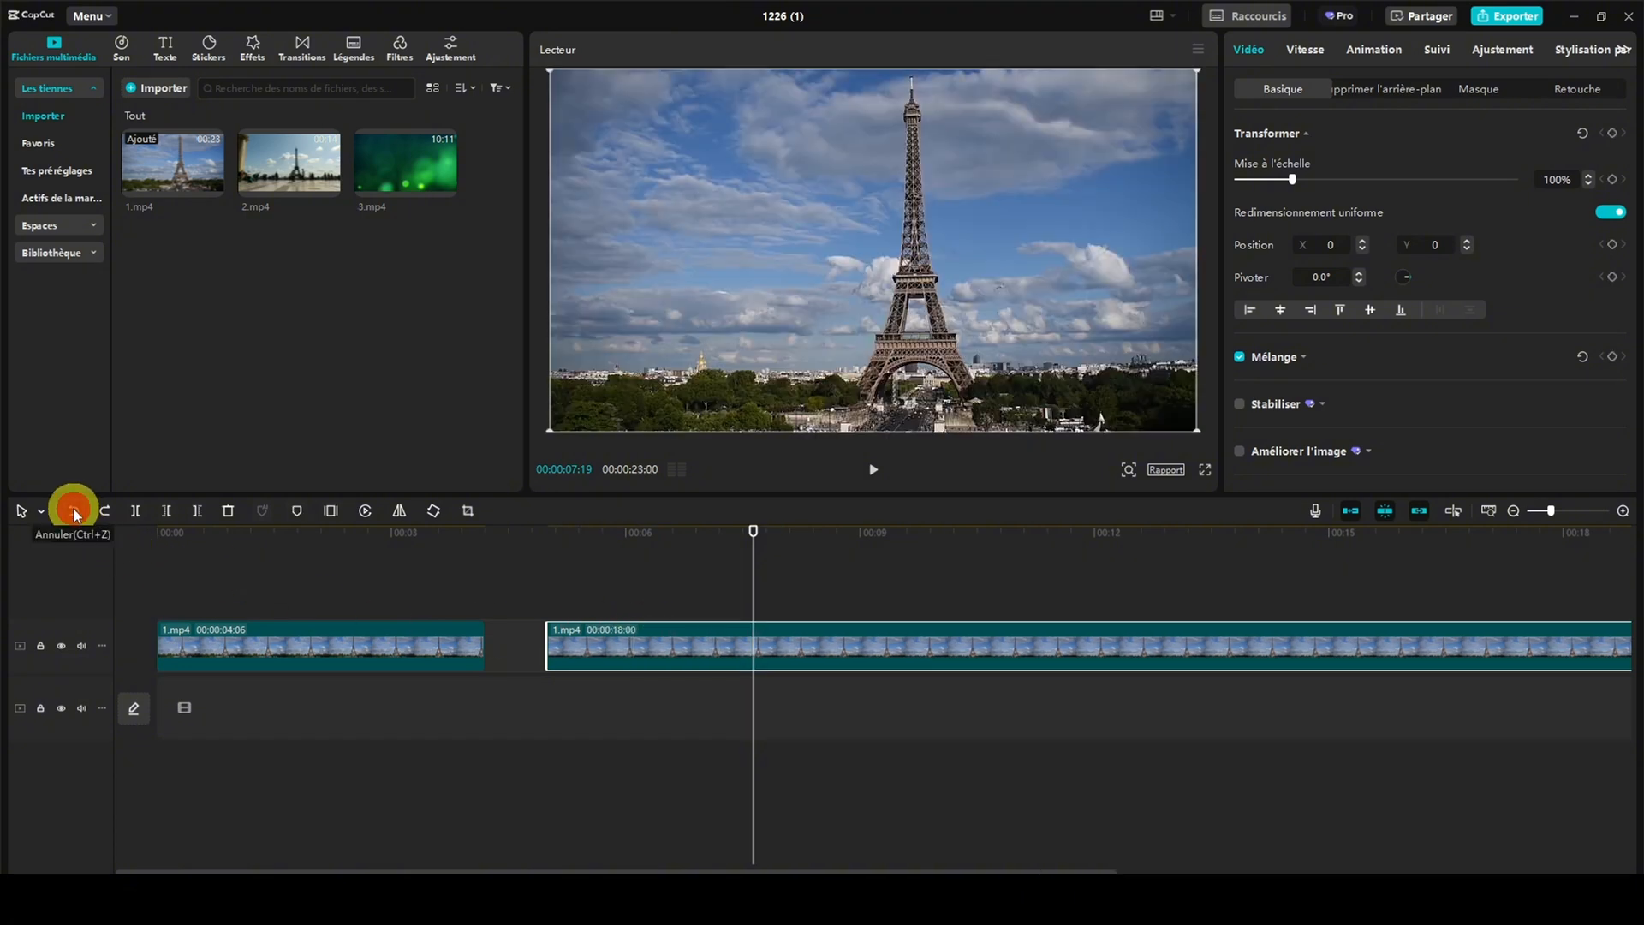
{"action": "left_click", "coordinate": [73, 511]}
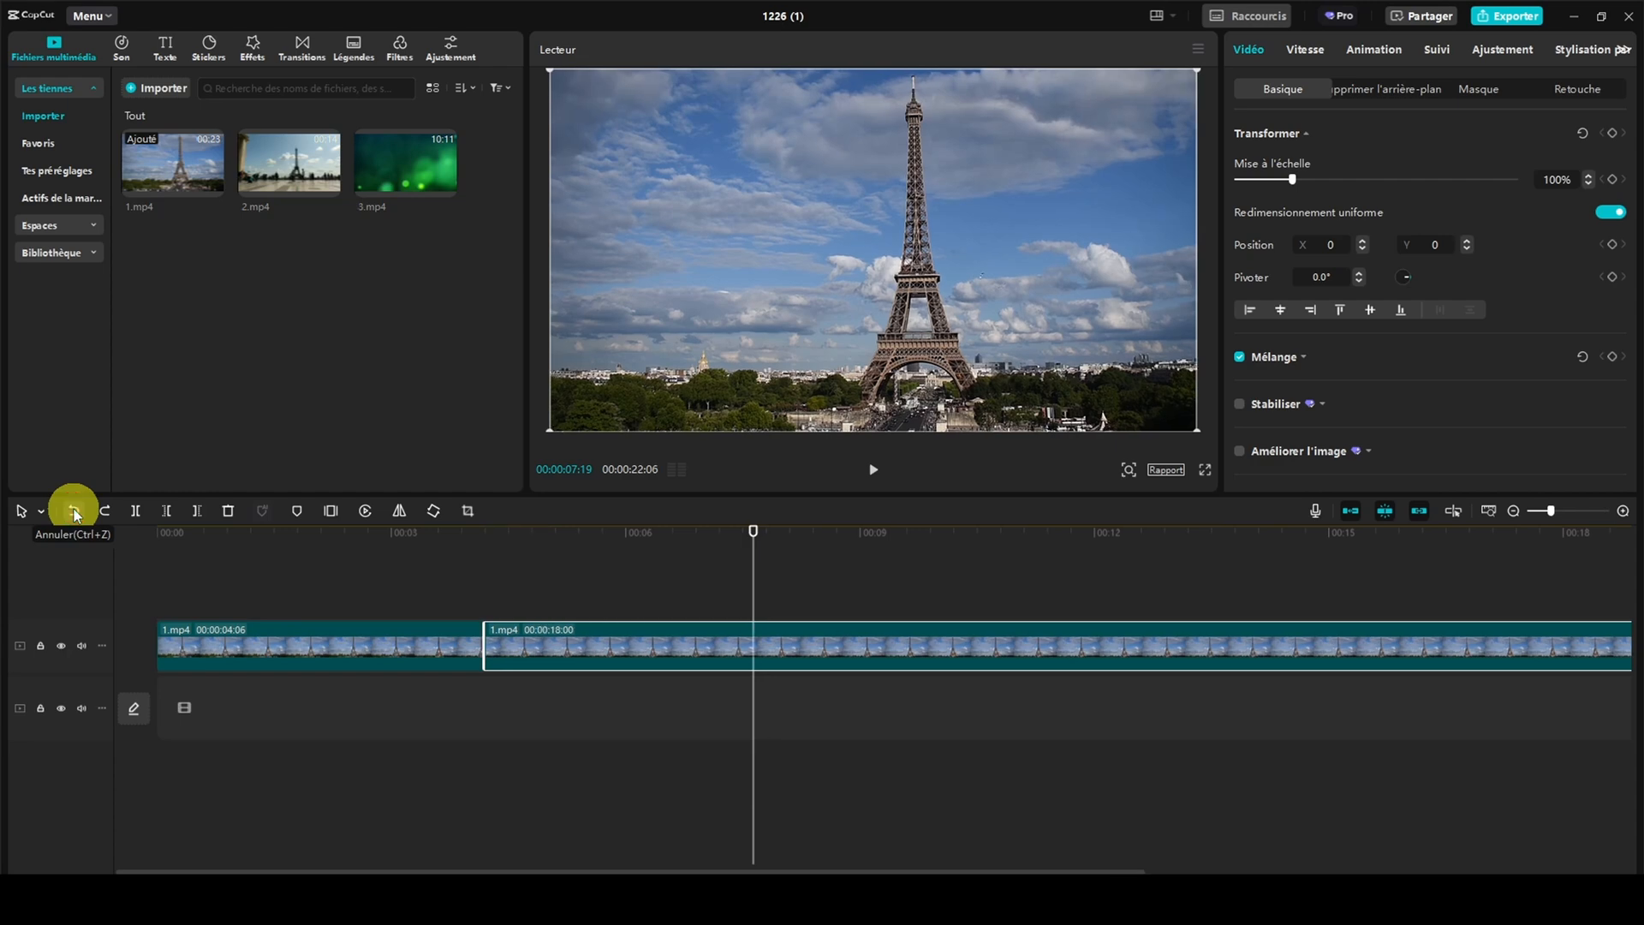
{"action": "left_click", "coordinate": [72, 510]}
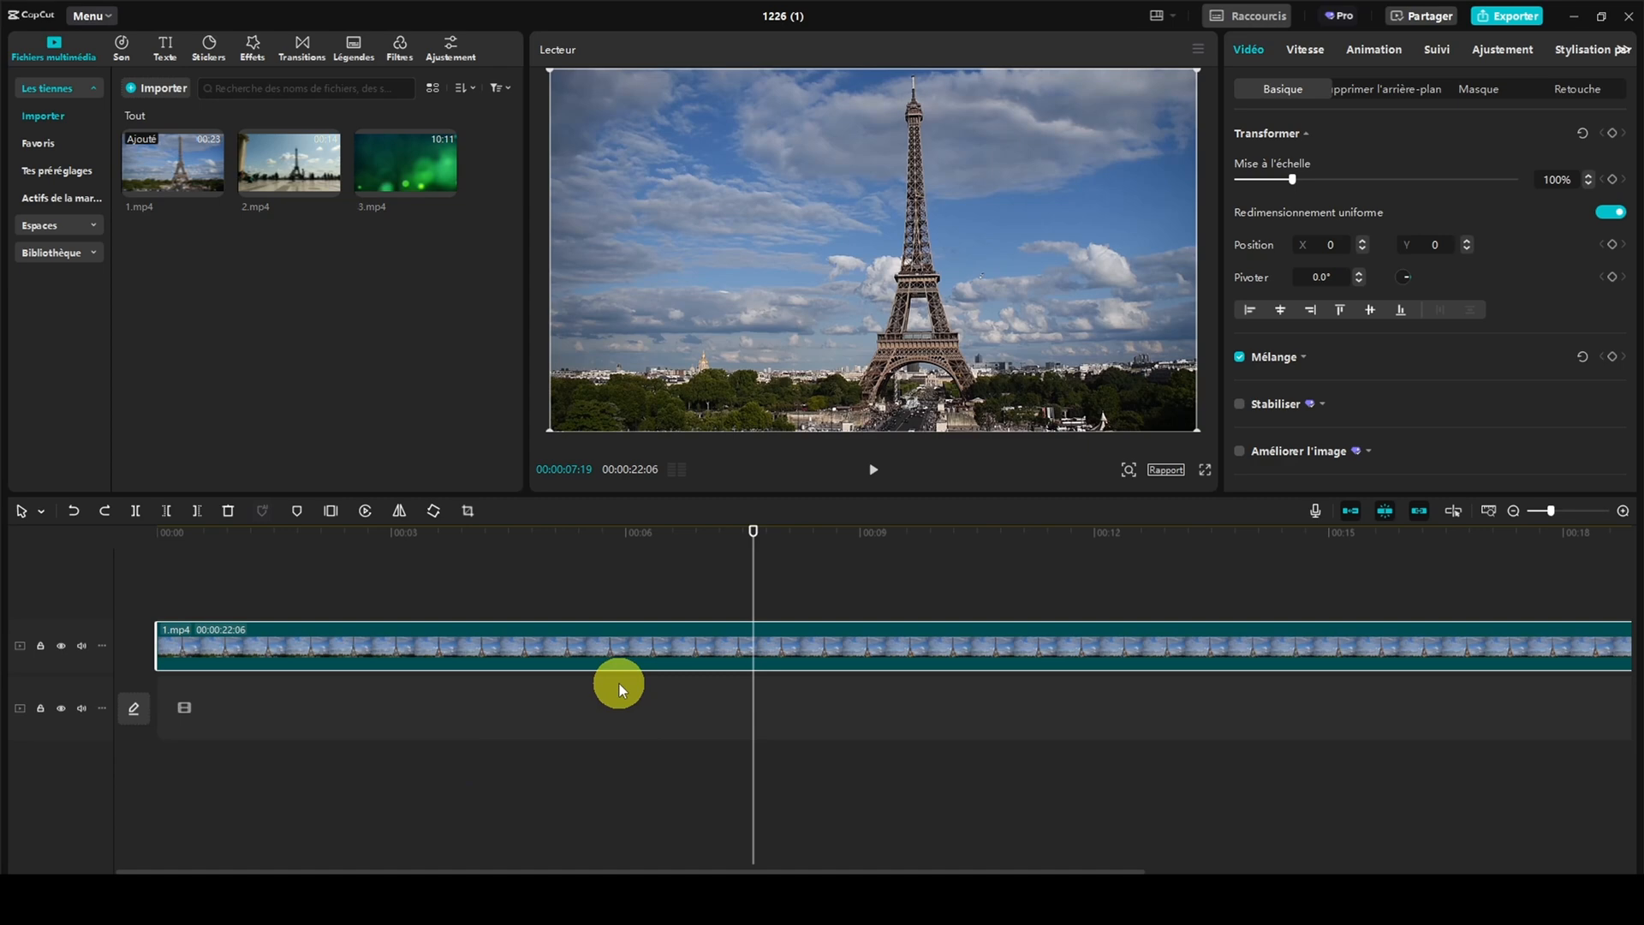
Trim away the part of 1.mp4 before 00:00:05:00 and move the clip to the start of the timeline
{"action": "key", "text": "shift+z"}
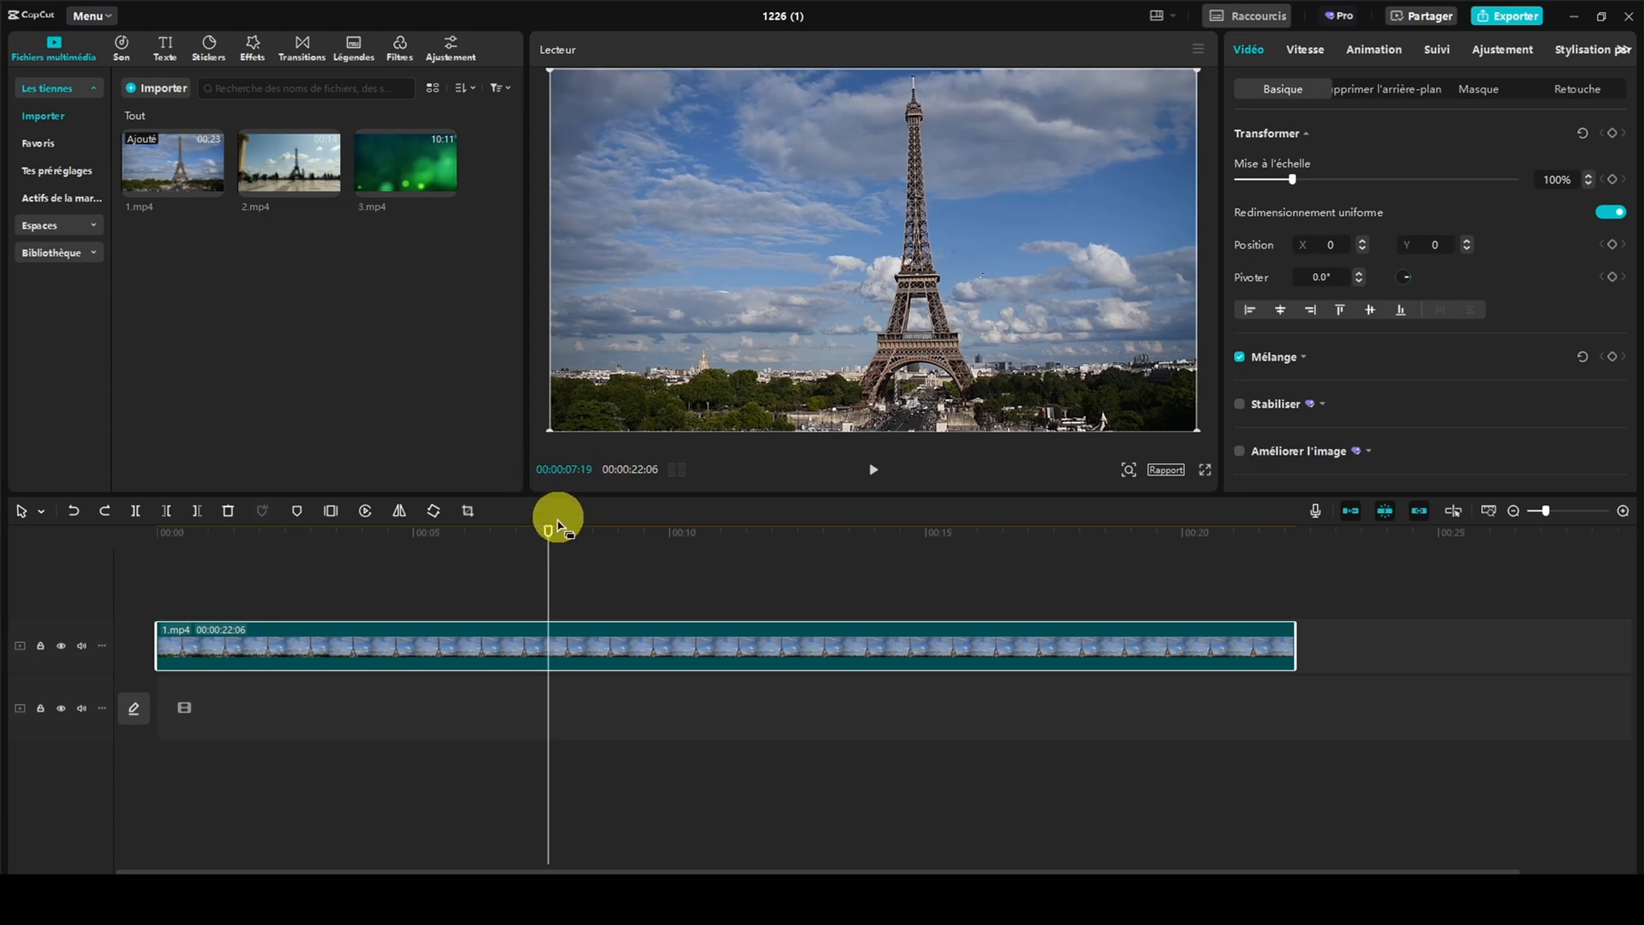
{"action": "left_click_drag", "start_coordinate": [548, 533], "coordinate": [414, 536]}
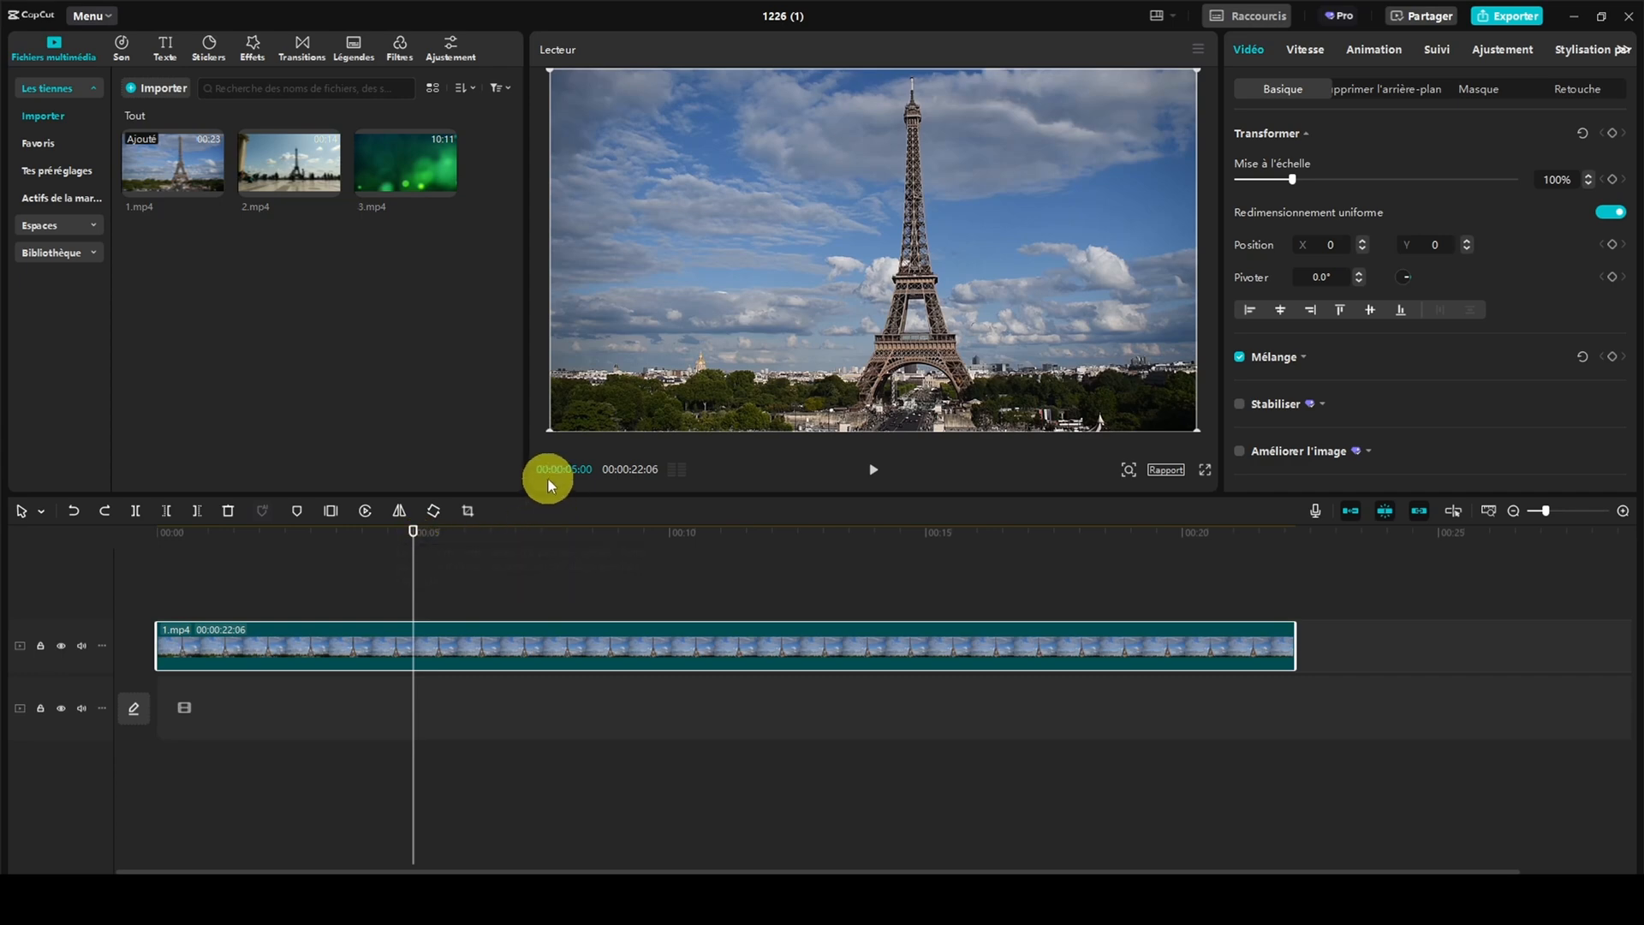
{"action": "left_click", "coordinate": [167, 511]}
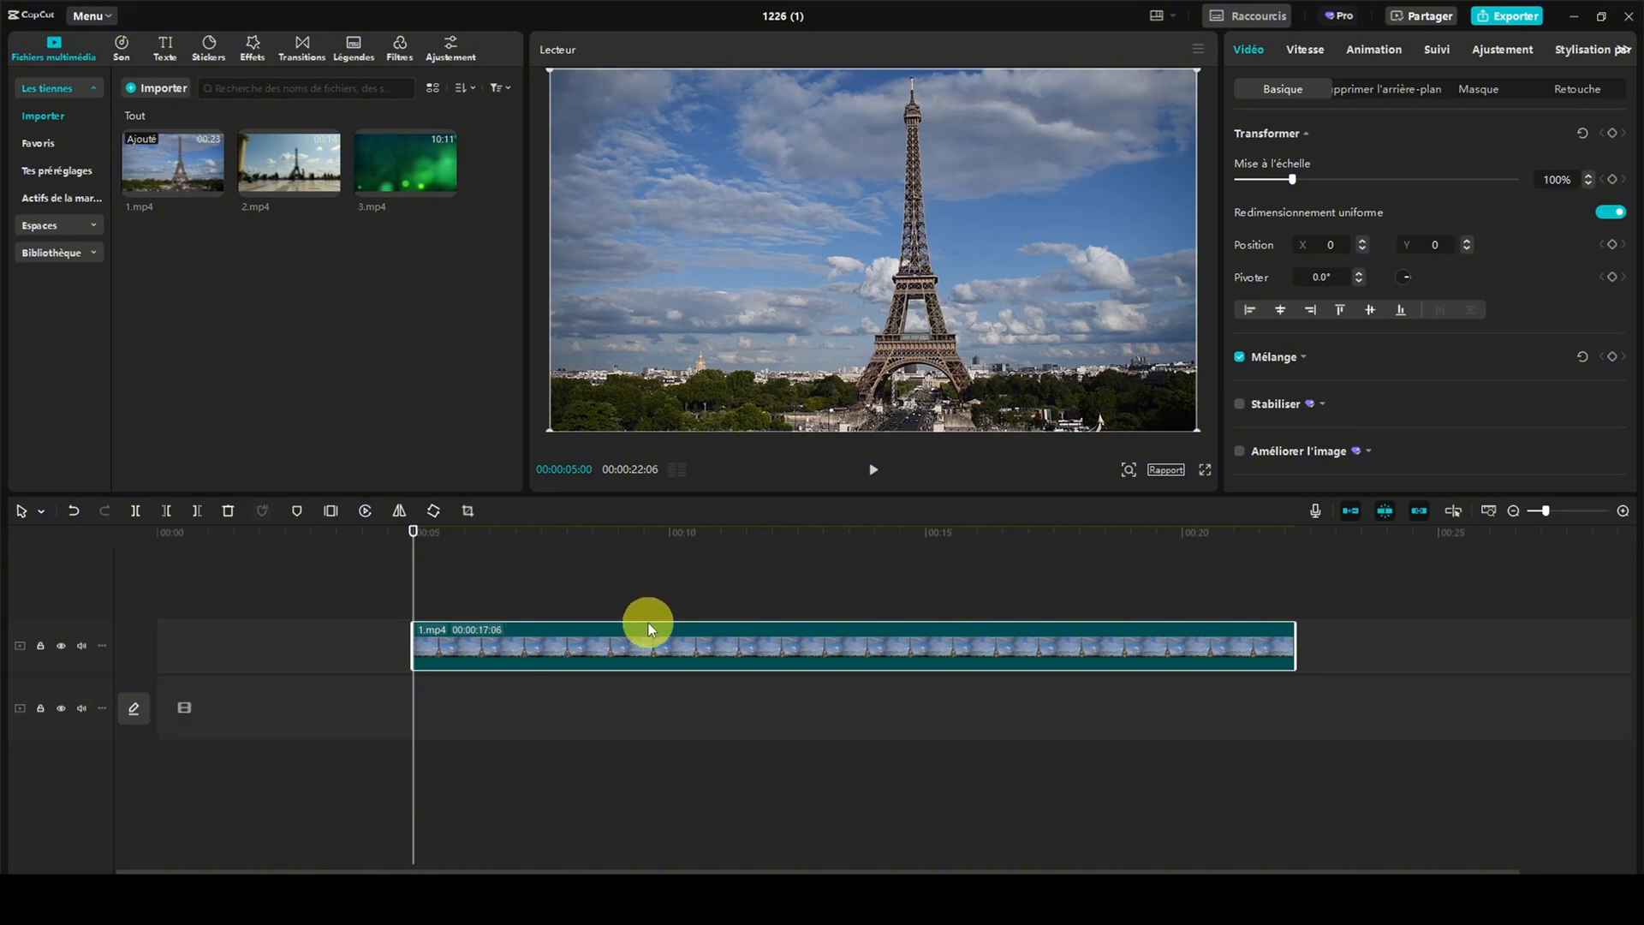
{"action": "left_click_drag", "start_coordinate": [649, 625], "coordinate": [383, 623]}
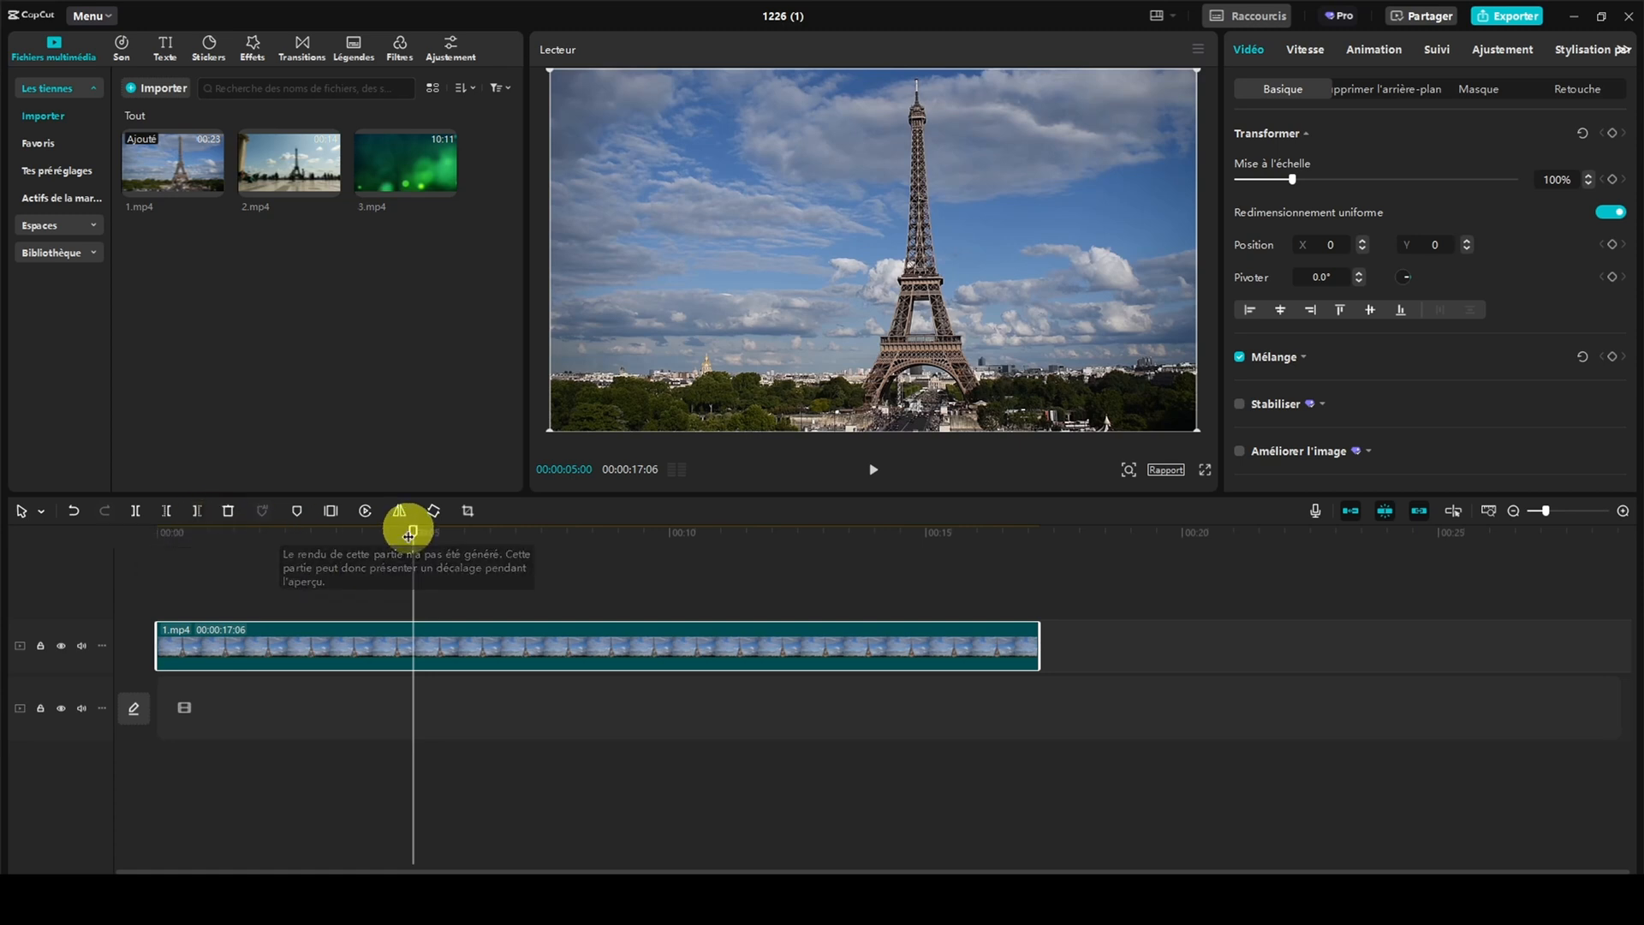
Trim away the part of 1.mp4 after 00:00:15:00
{"action": "left_click_drag", "start_coordinate": [409, 535], "coordinate": [926, 515]}
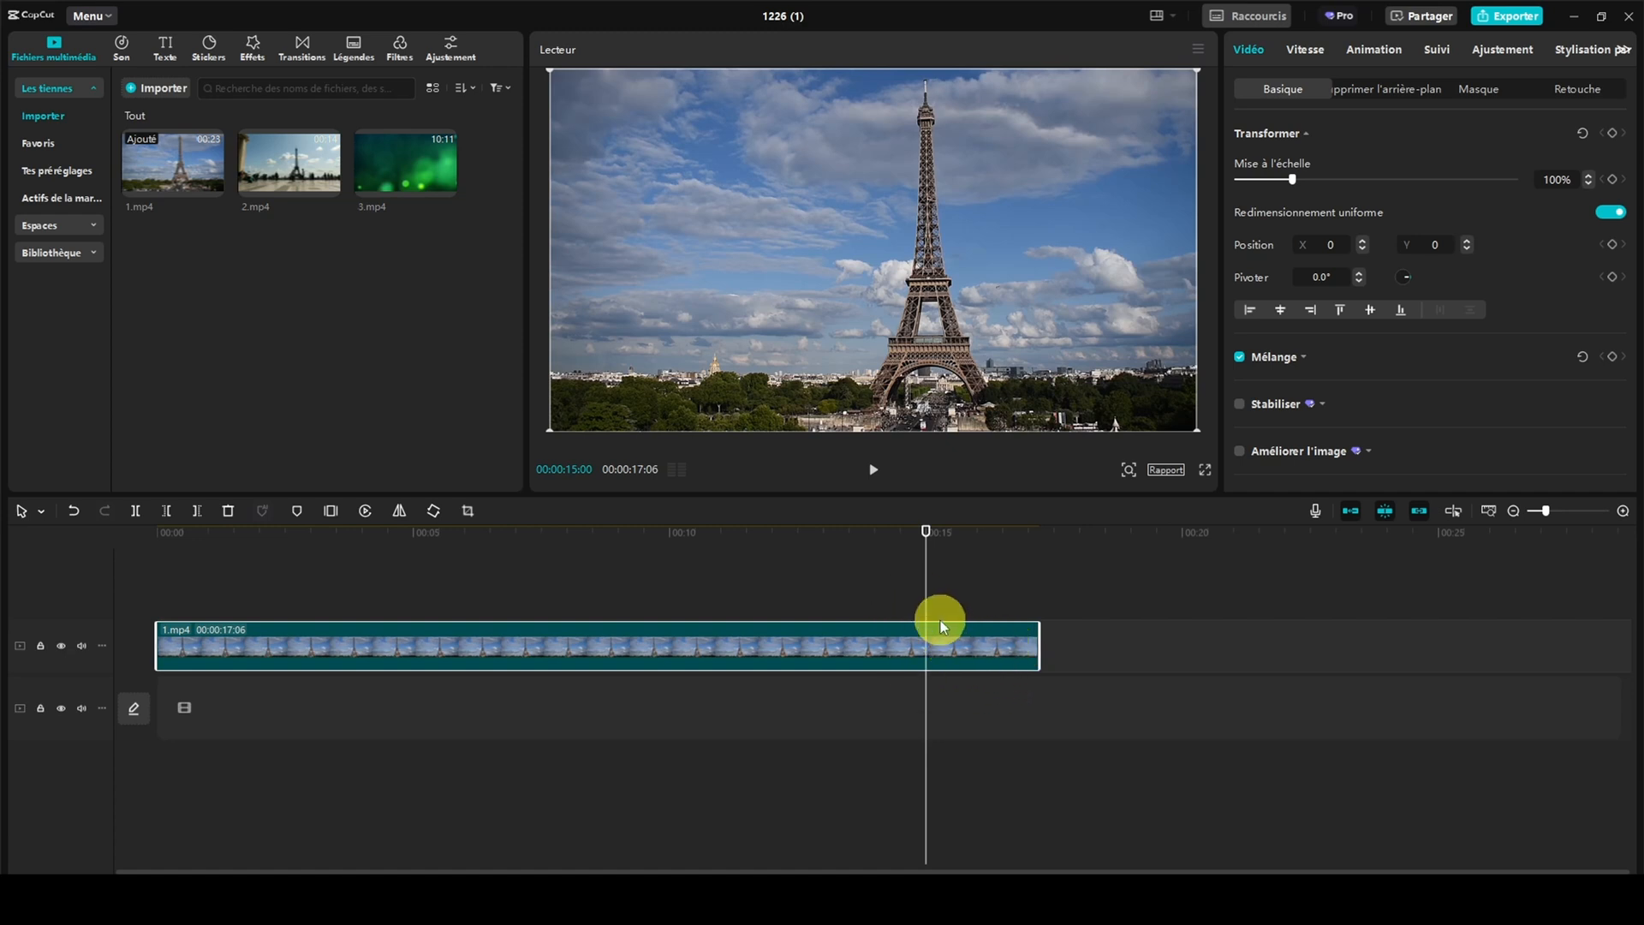
{"action": "left_click", "coordinate": [197, 516]}
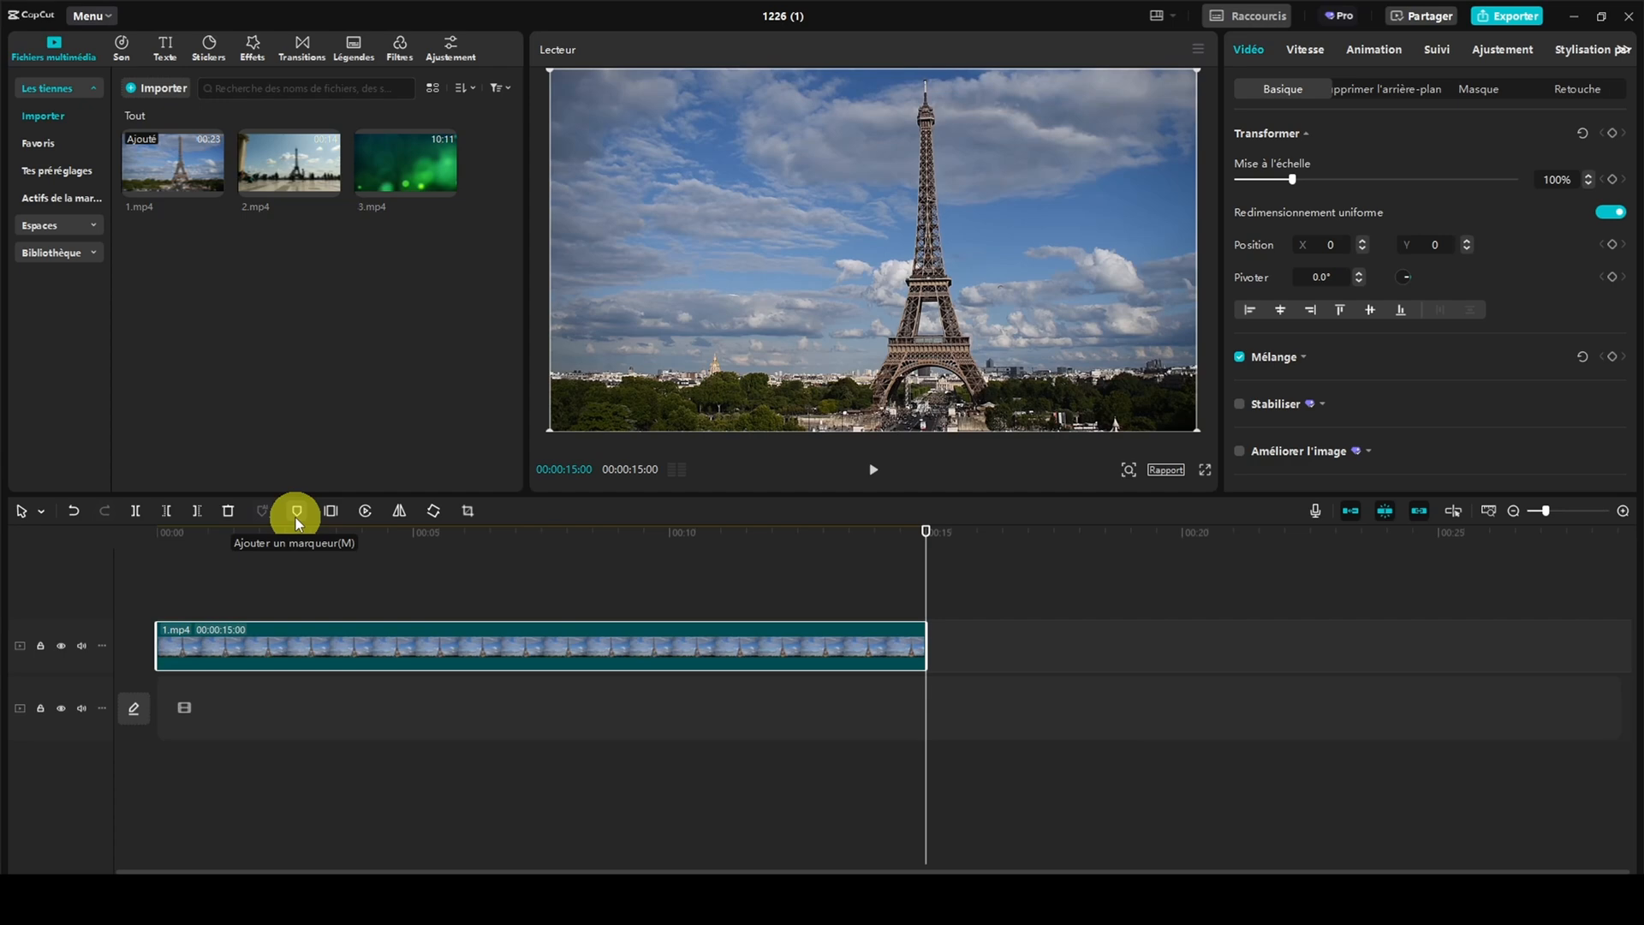
Insert a freeze frame into 1.mp4 at 00:00:07:18
{"action": "left_click_drag", "start_coordinate": [925, 535], "coordinate": [547, 548]}
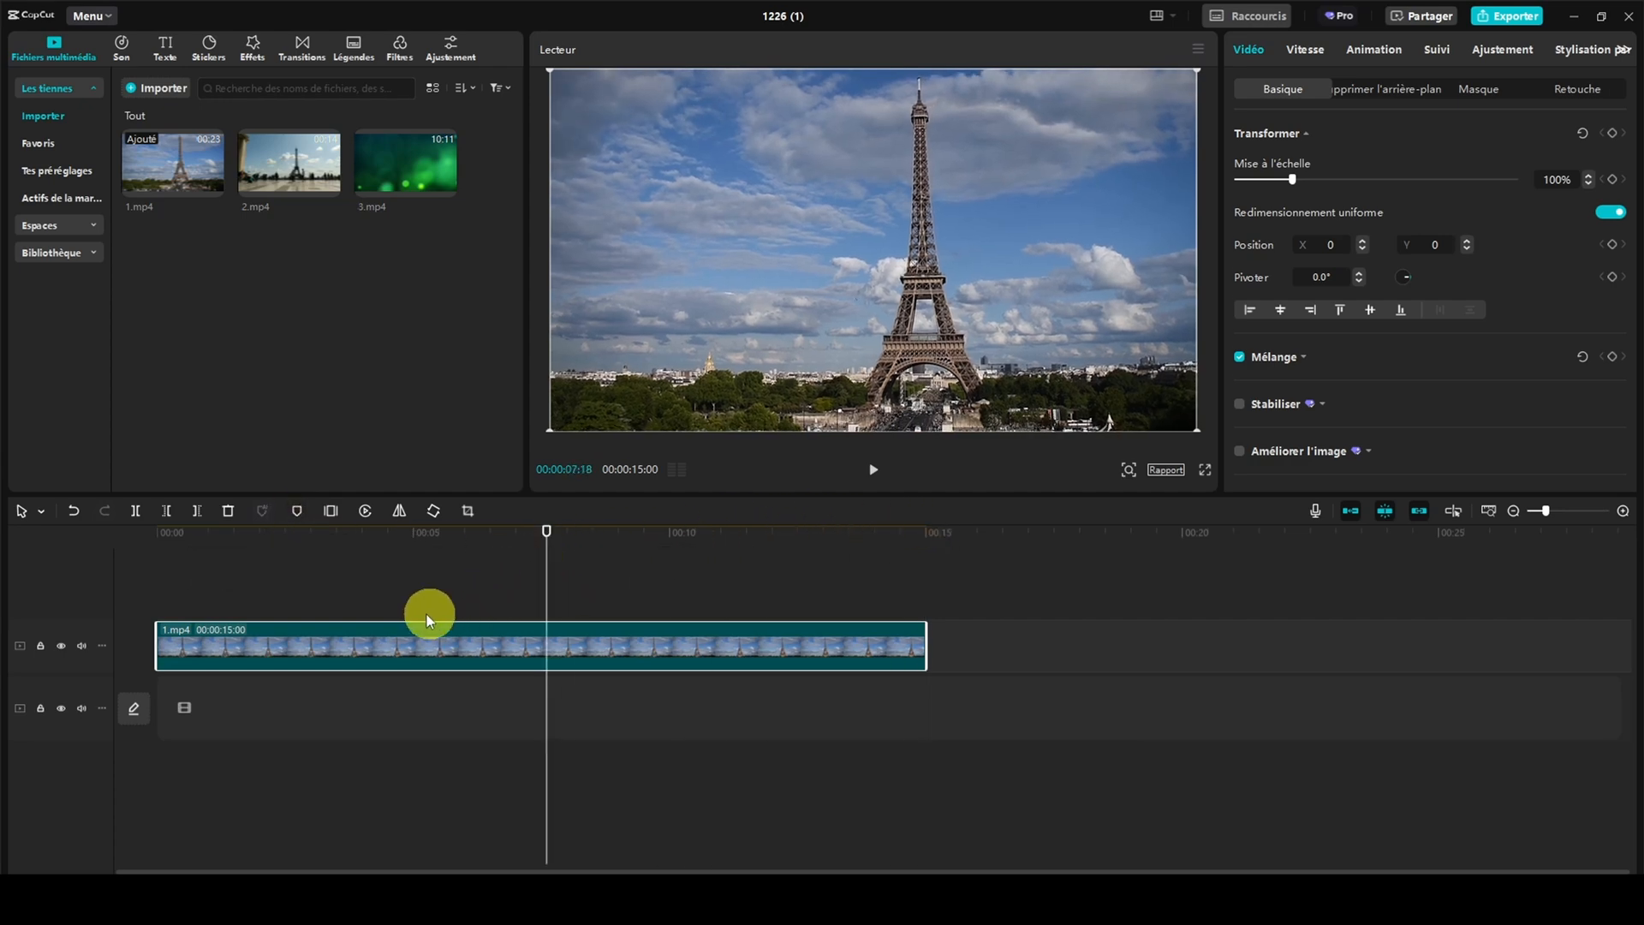
{"action": "left_click", "coordinate": [293, 512]}
{"action": "left_click", "coordinate": [303, 511]}
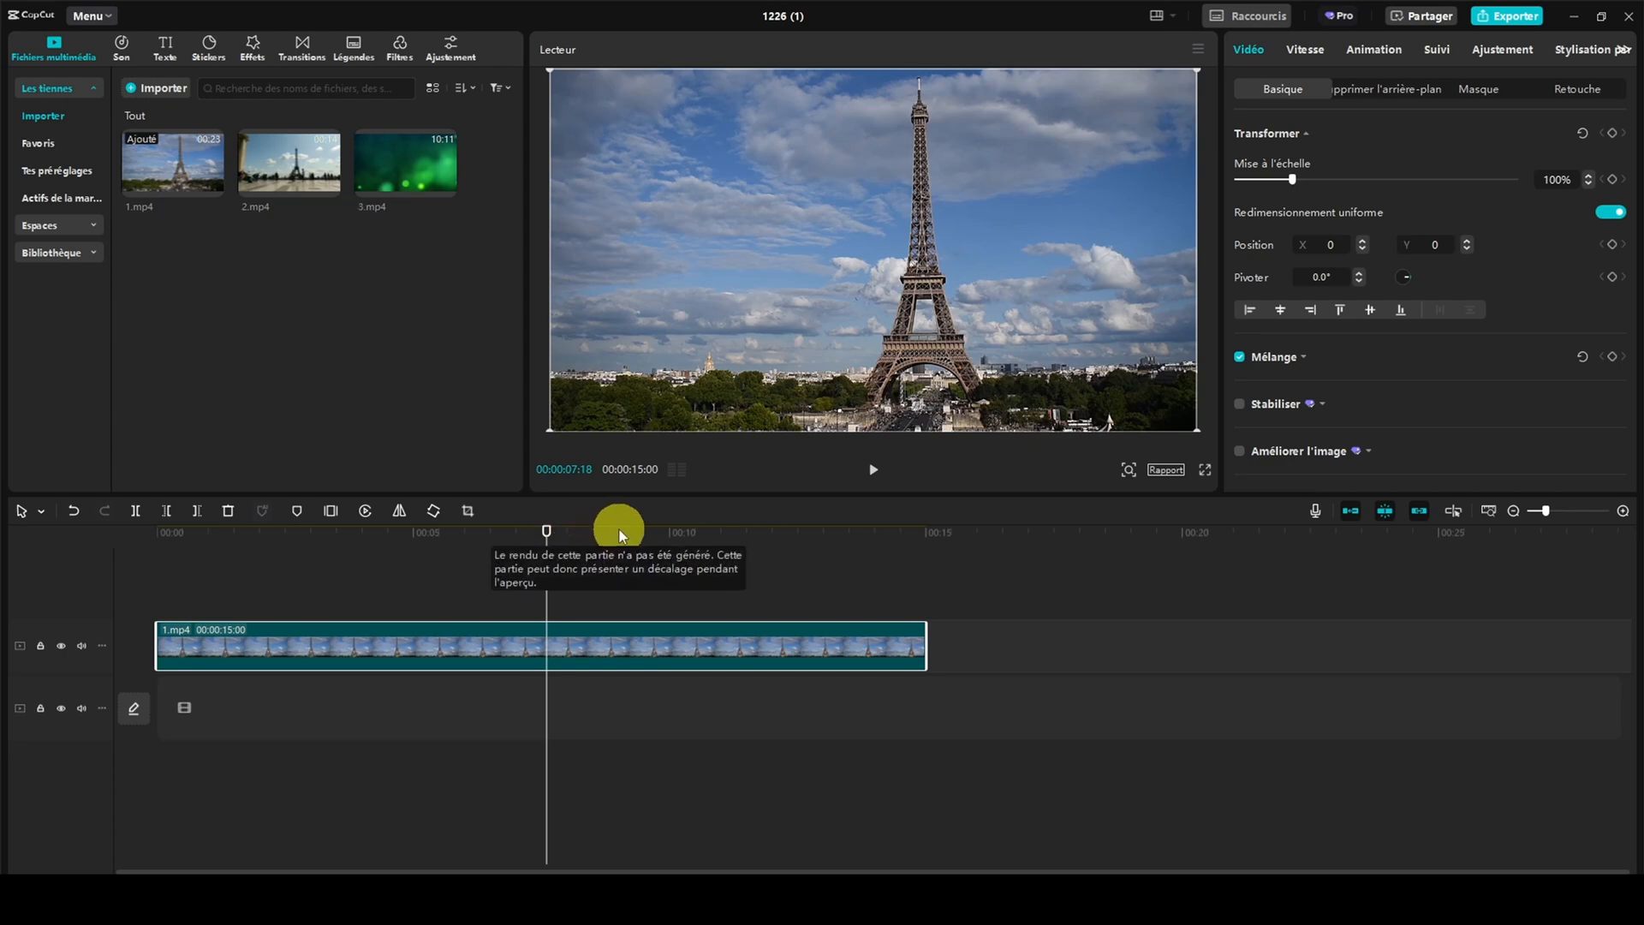
{"action": "left_click", "coordinate": [329, 512]}
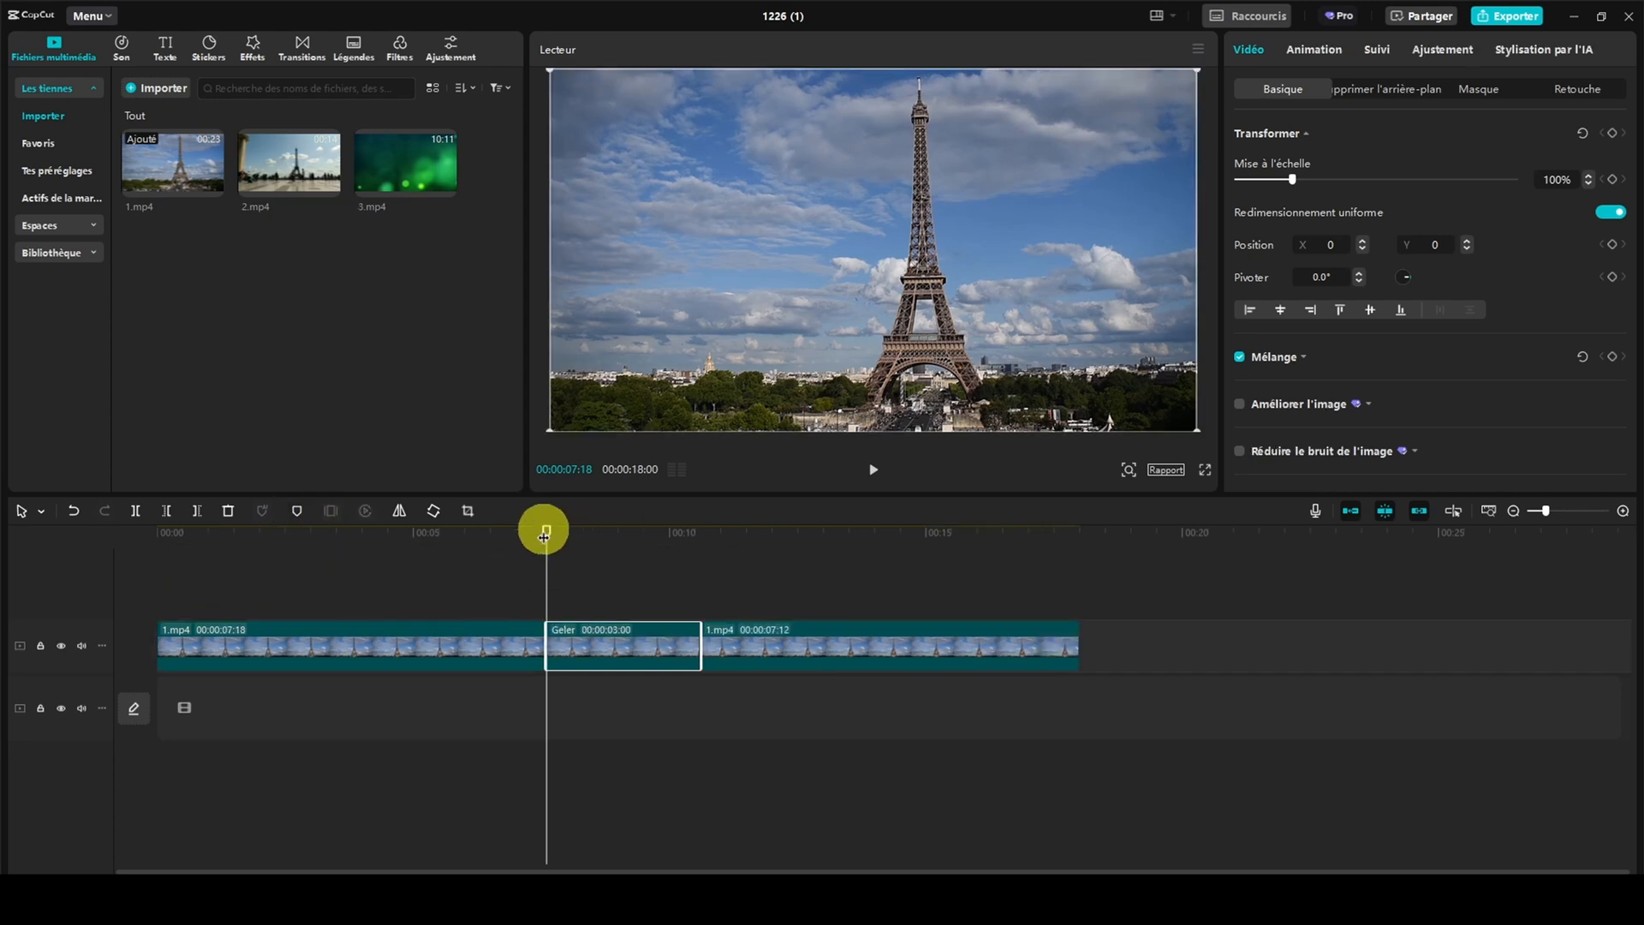
Play the timeline from shortly before the freeze frame until just past its end
{"action": "left_click_drag", "start_coordinate": [547, 533], "coordinate": [493, 531]}
{"action": "left_click", "coordinate": [871, 471]}
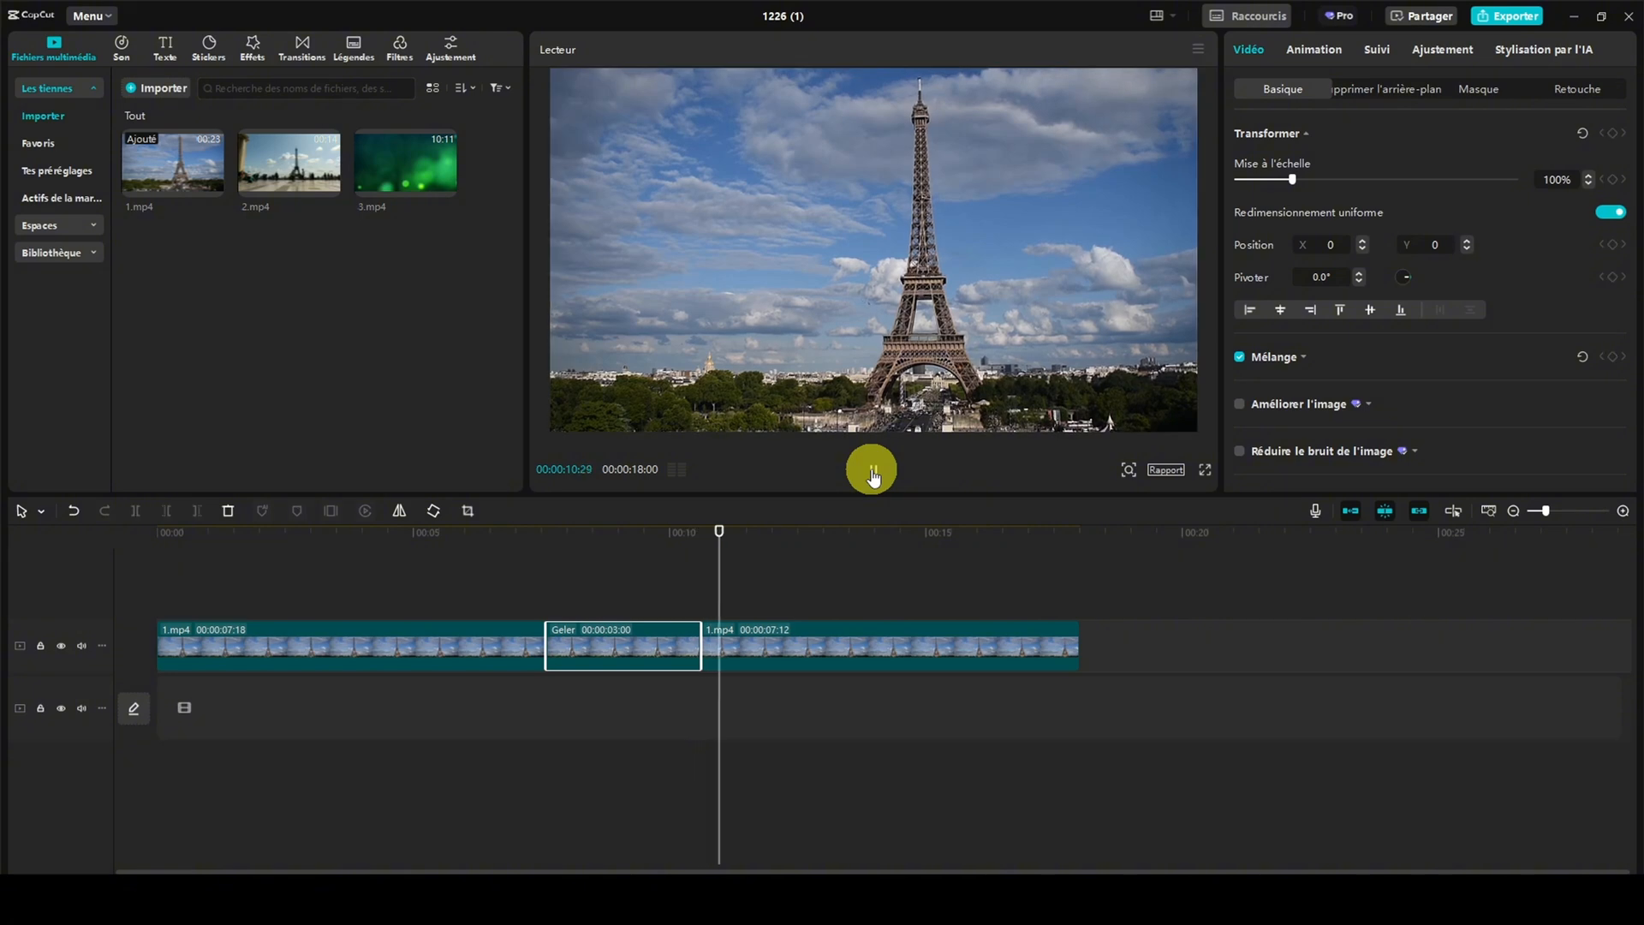
{"action": "left_click", "coordinate": [873, 472]}
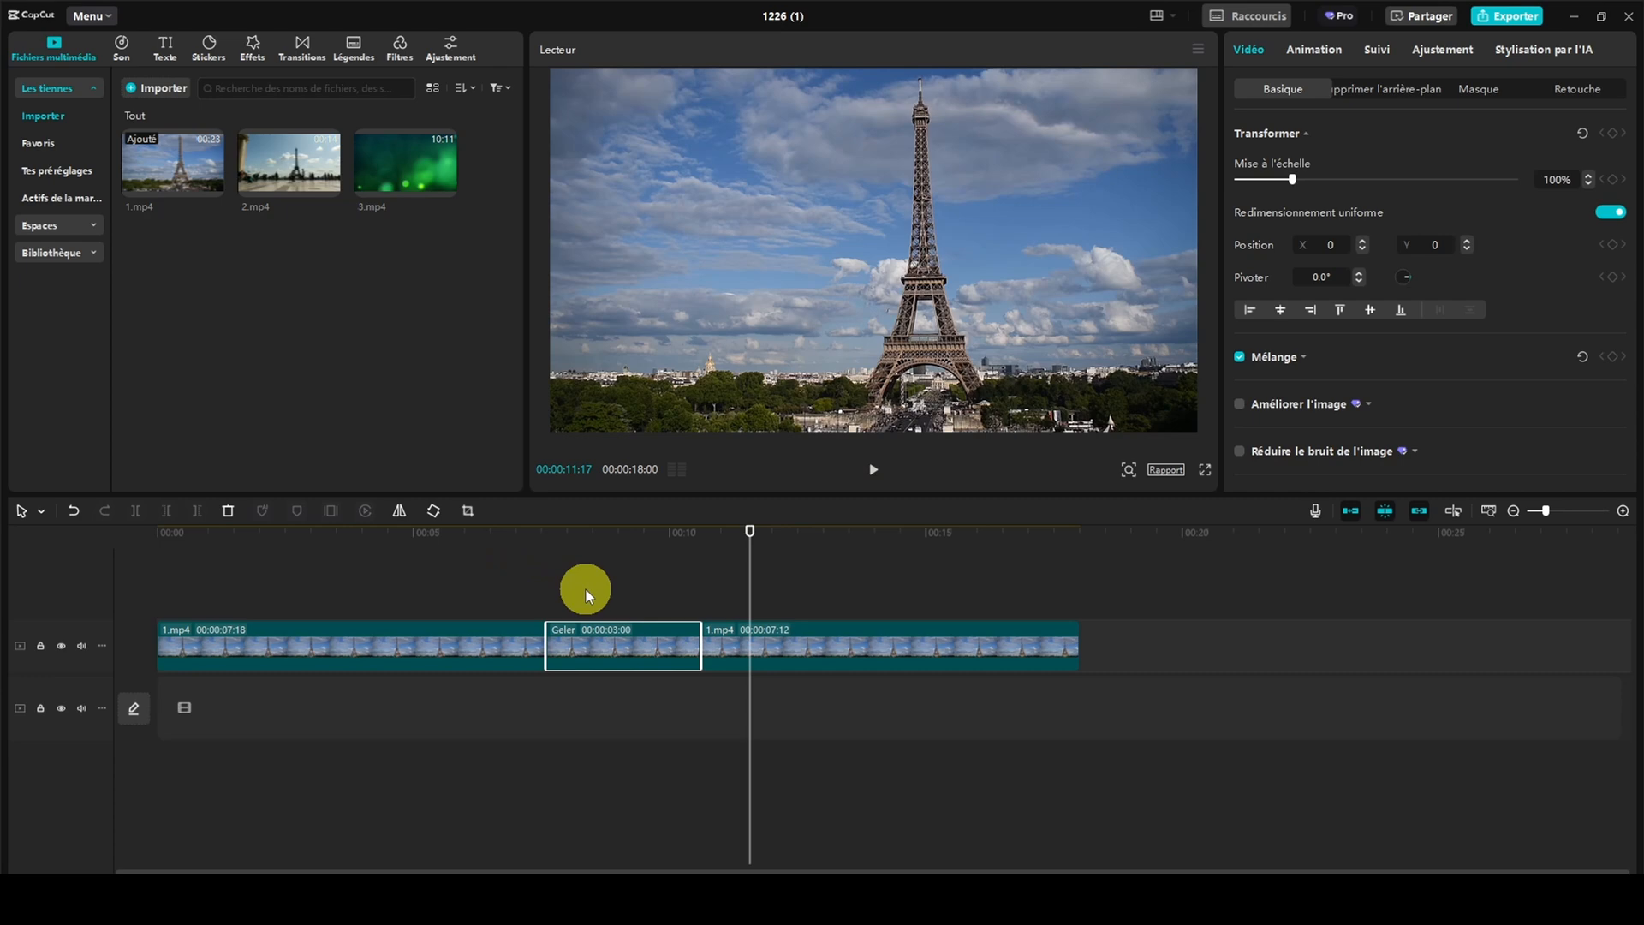
Reverse the part of 1.mp4 after the freeze frame, and cancel that reversal
{"action": "left_click", "coordinate": [870, 630]}
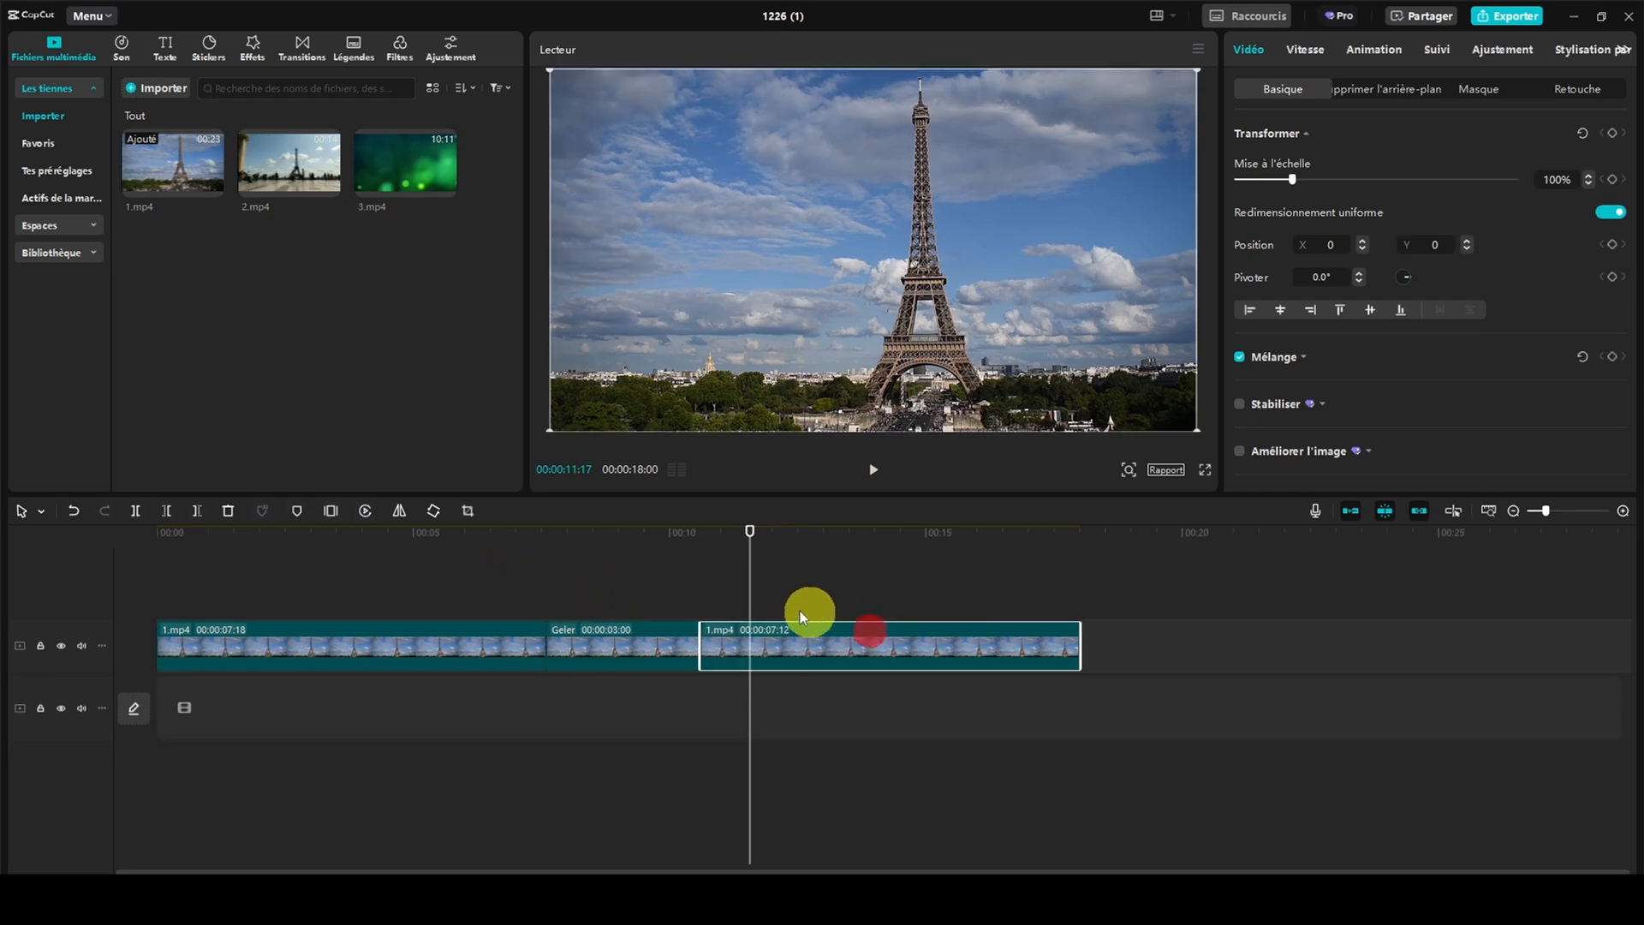
{"action": "left_click", "coordinate": [368, 510]}
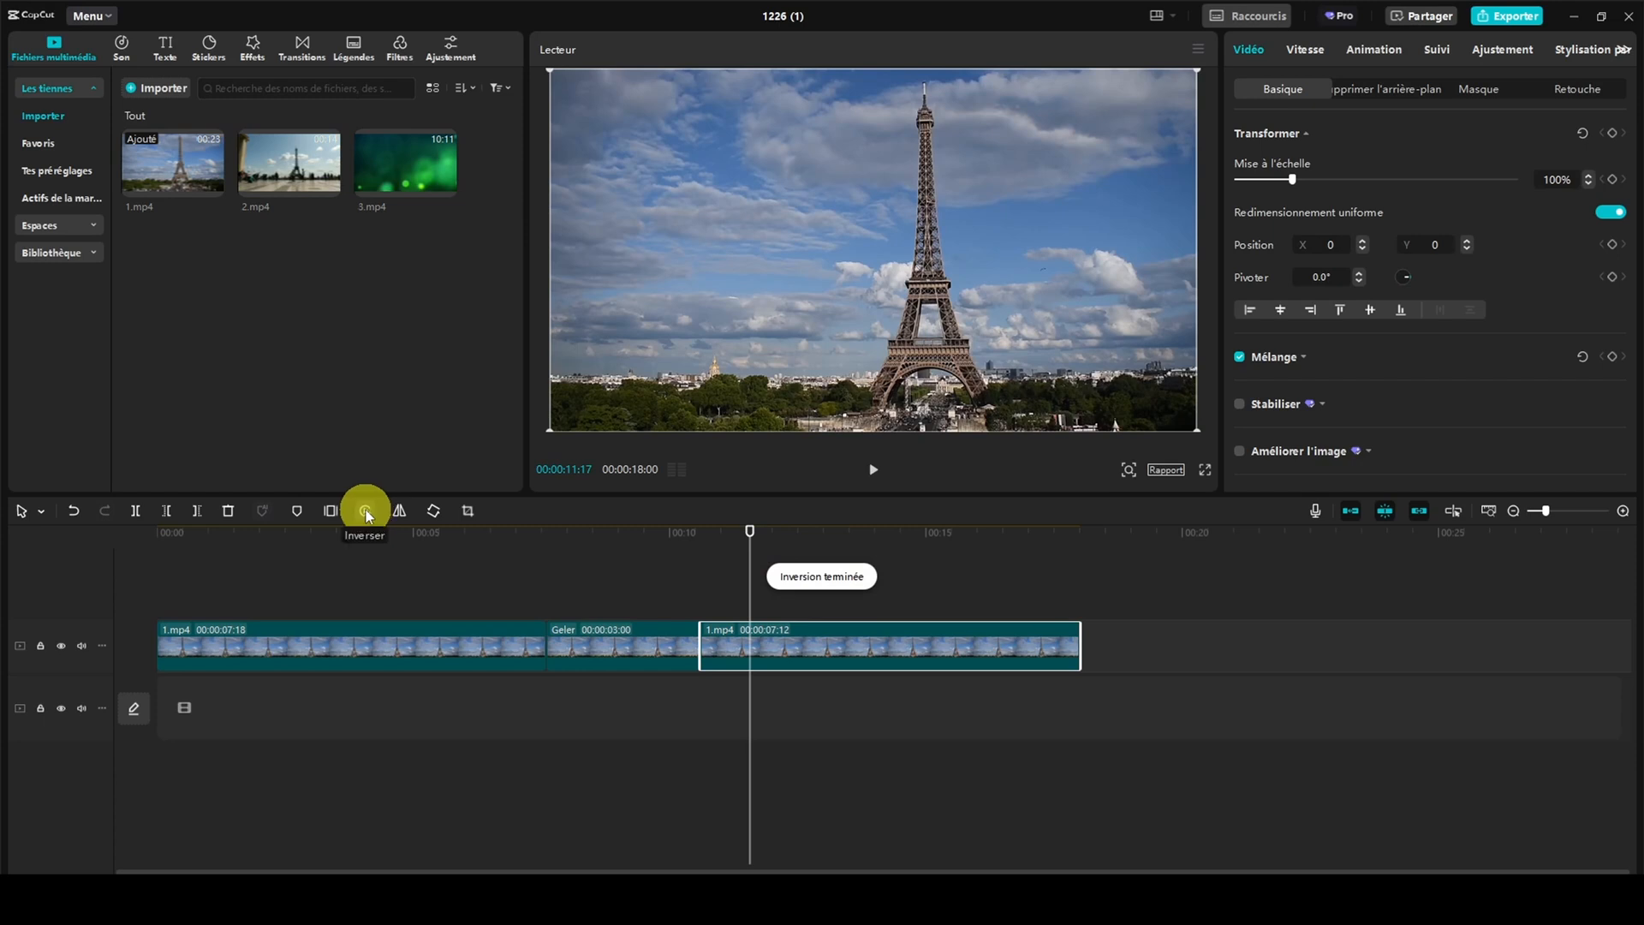
{"action": "left_click", "coordinate": [367, 510]}
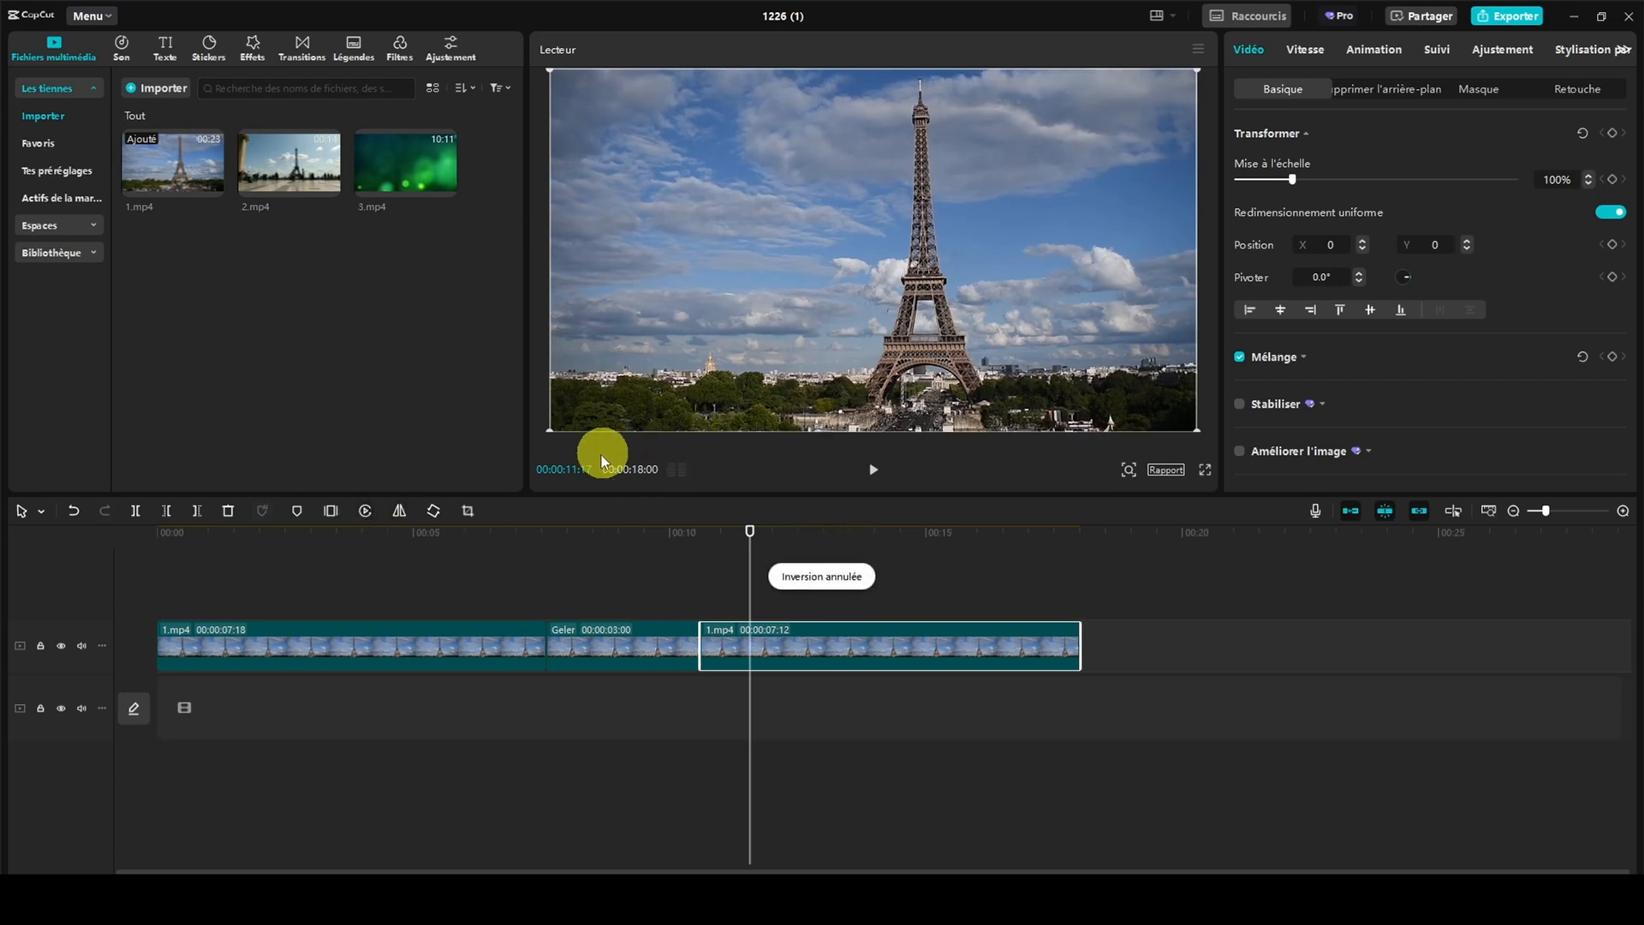
Mirror the last part of 1.mp4 back and forth, finishing in its original orientation
{"action": "left_click", "coordinate": [399, 510]}
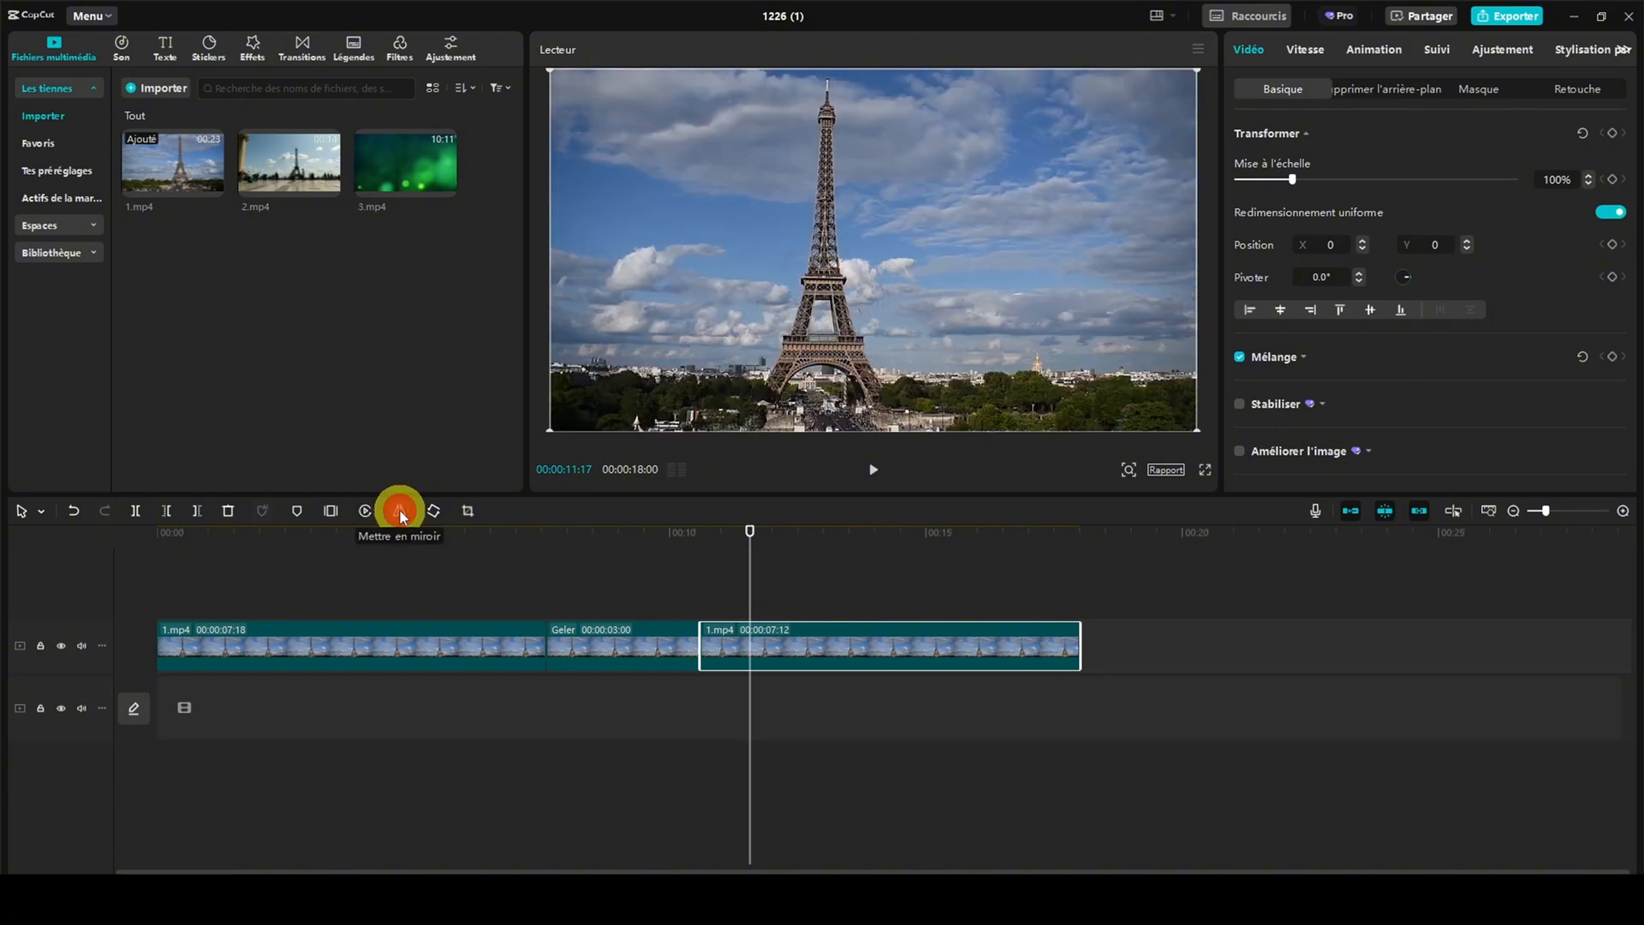
{"action": "left_click", "coordinate": [399, 509]}
{"action": "left_click", "coordinate": [399, 509]}
{"action": "left_click", "coordinate": [399, 509]}
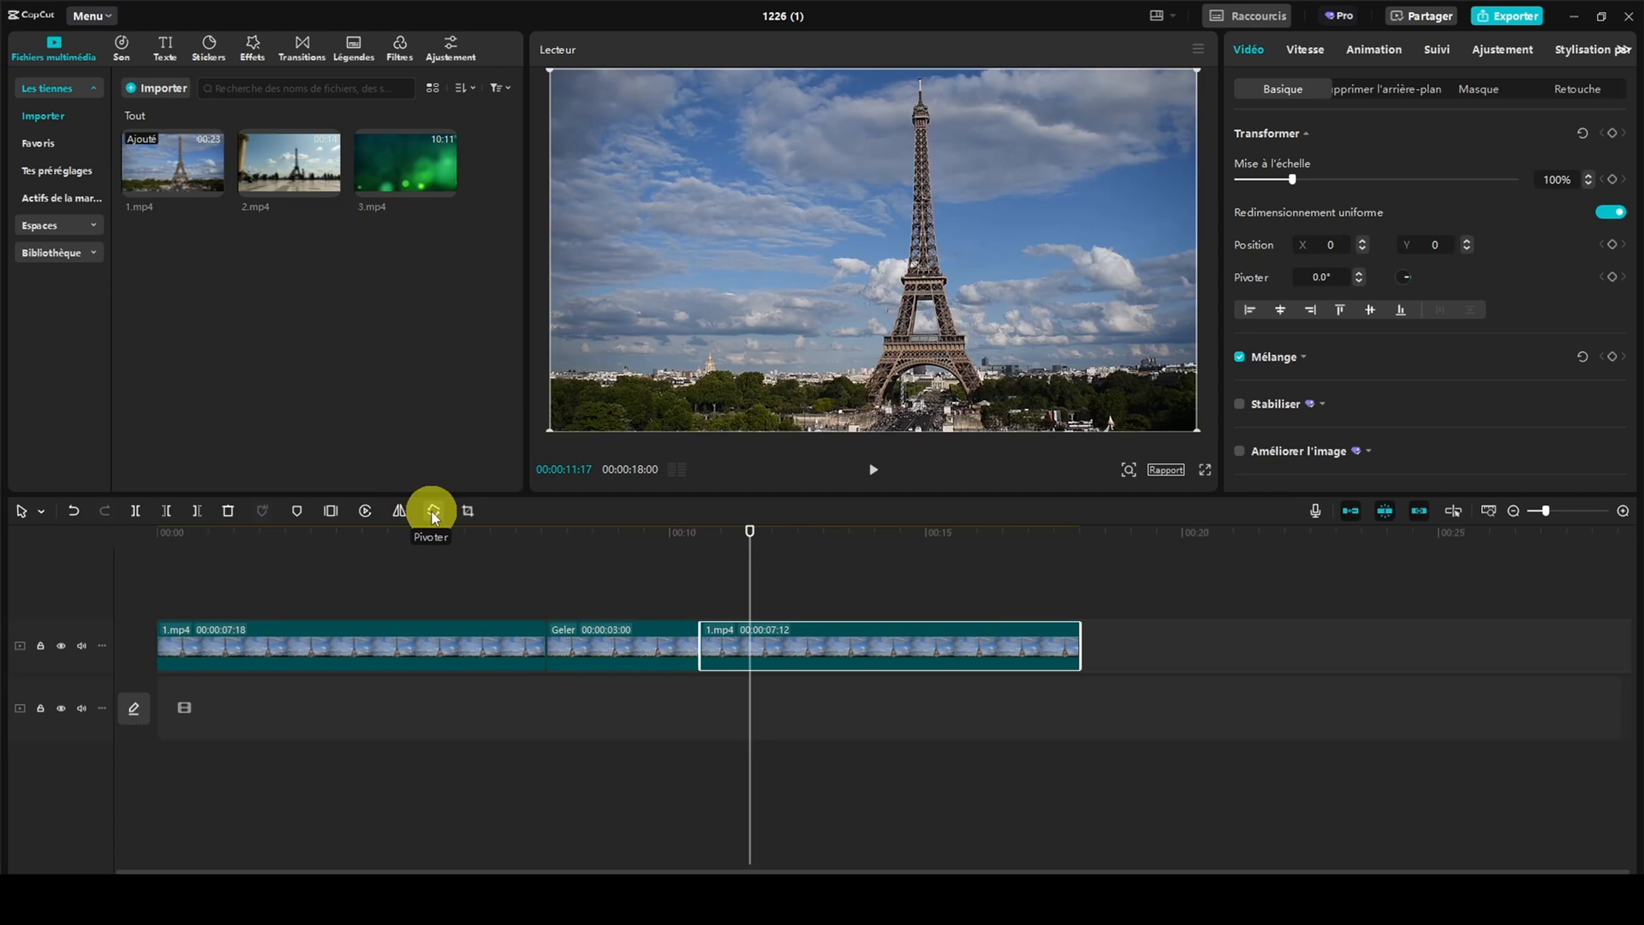
Rotate the last part of 1.mp4 in 90° increments through a full turn to 360°
{"action": "left_click", "coordinate": [433, 511]}
{"action": "left_click", "coordinate": [433, 512]}
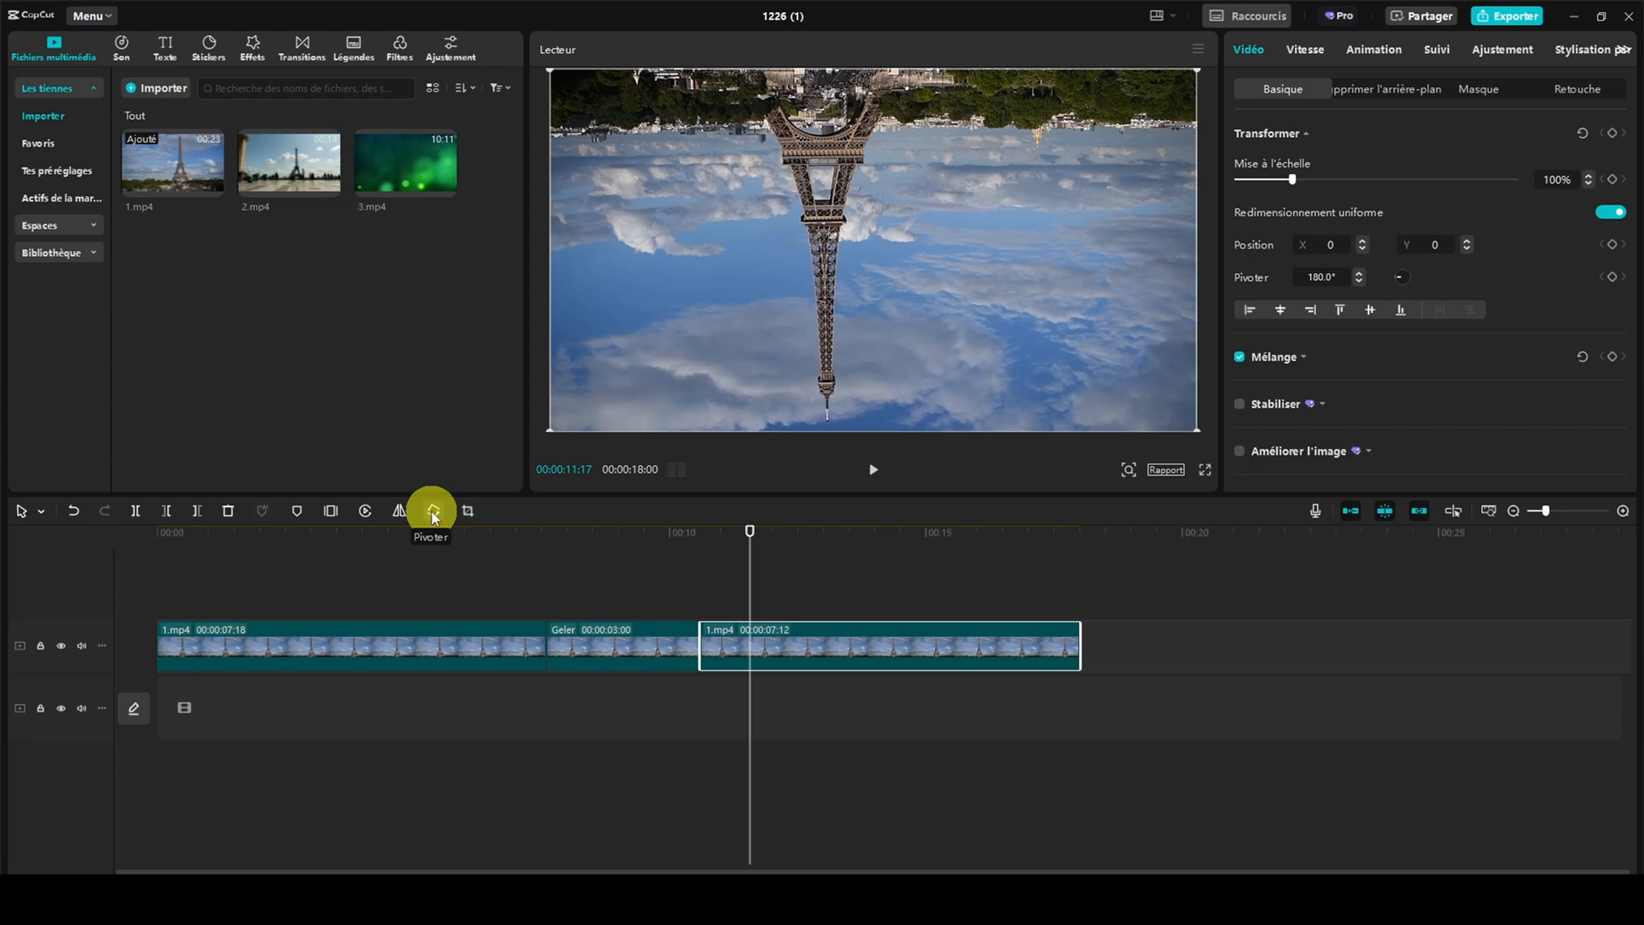
{"action": "left_click", "coordinate": [432, 512]}
{"action": "left_click", "coordinate": [432, 511]}
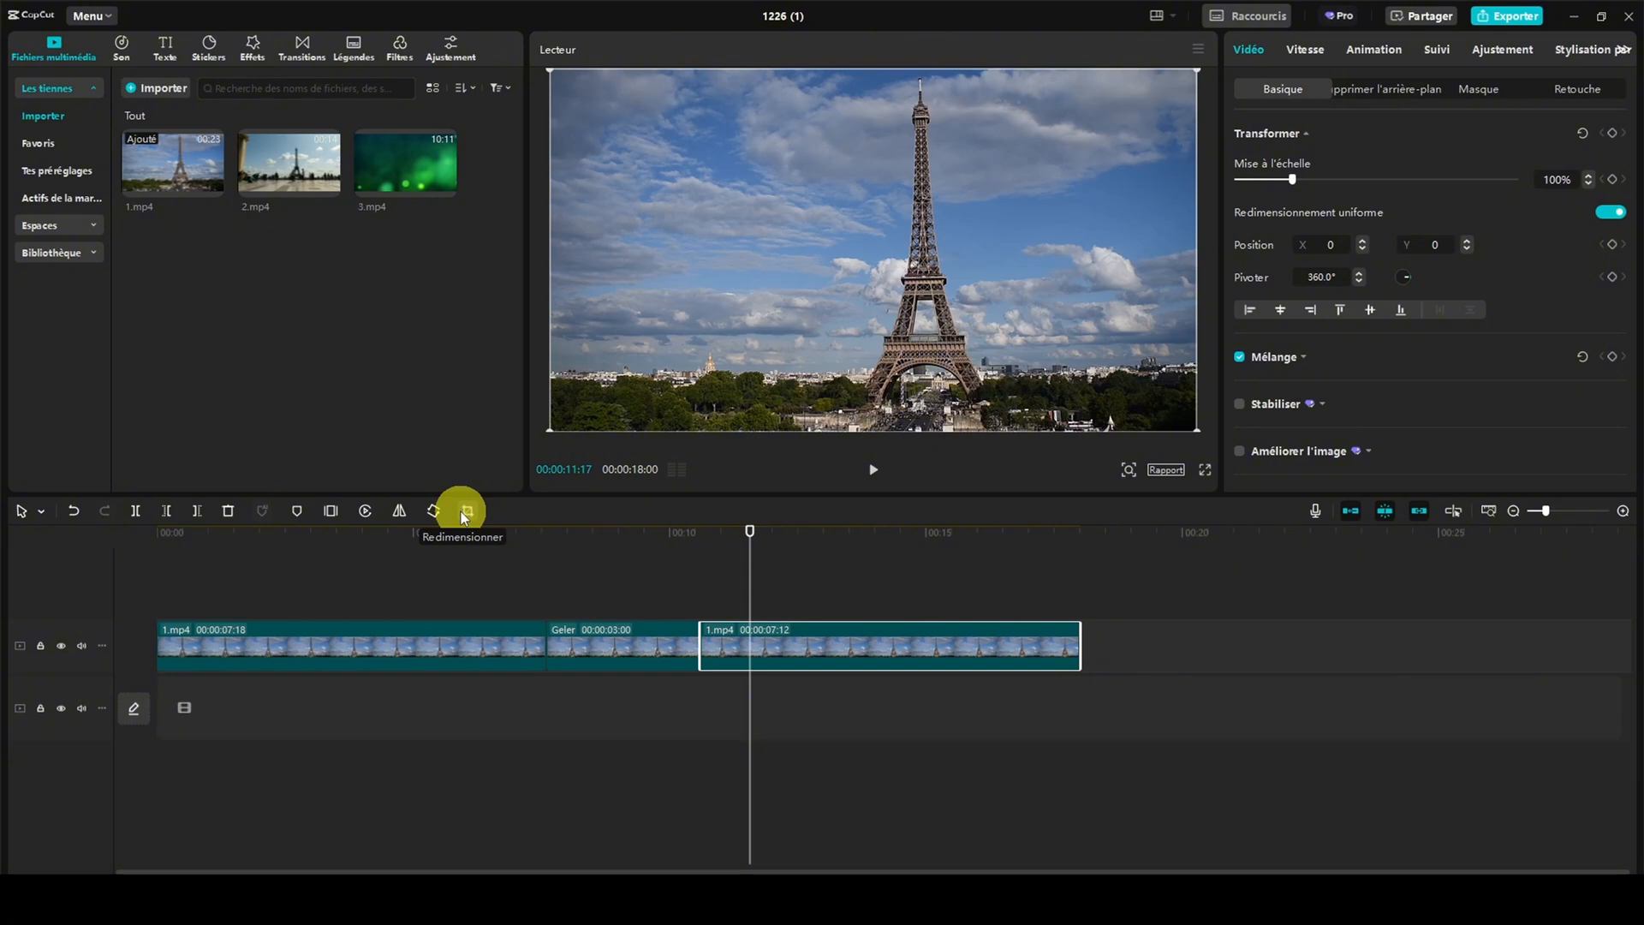
Examine the crop settings for the last part of 1.mp4 and the voice-over recording options
{"action": "left_click", "coordinate": [463, 513]}
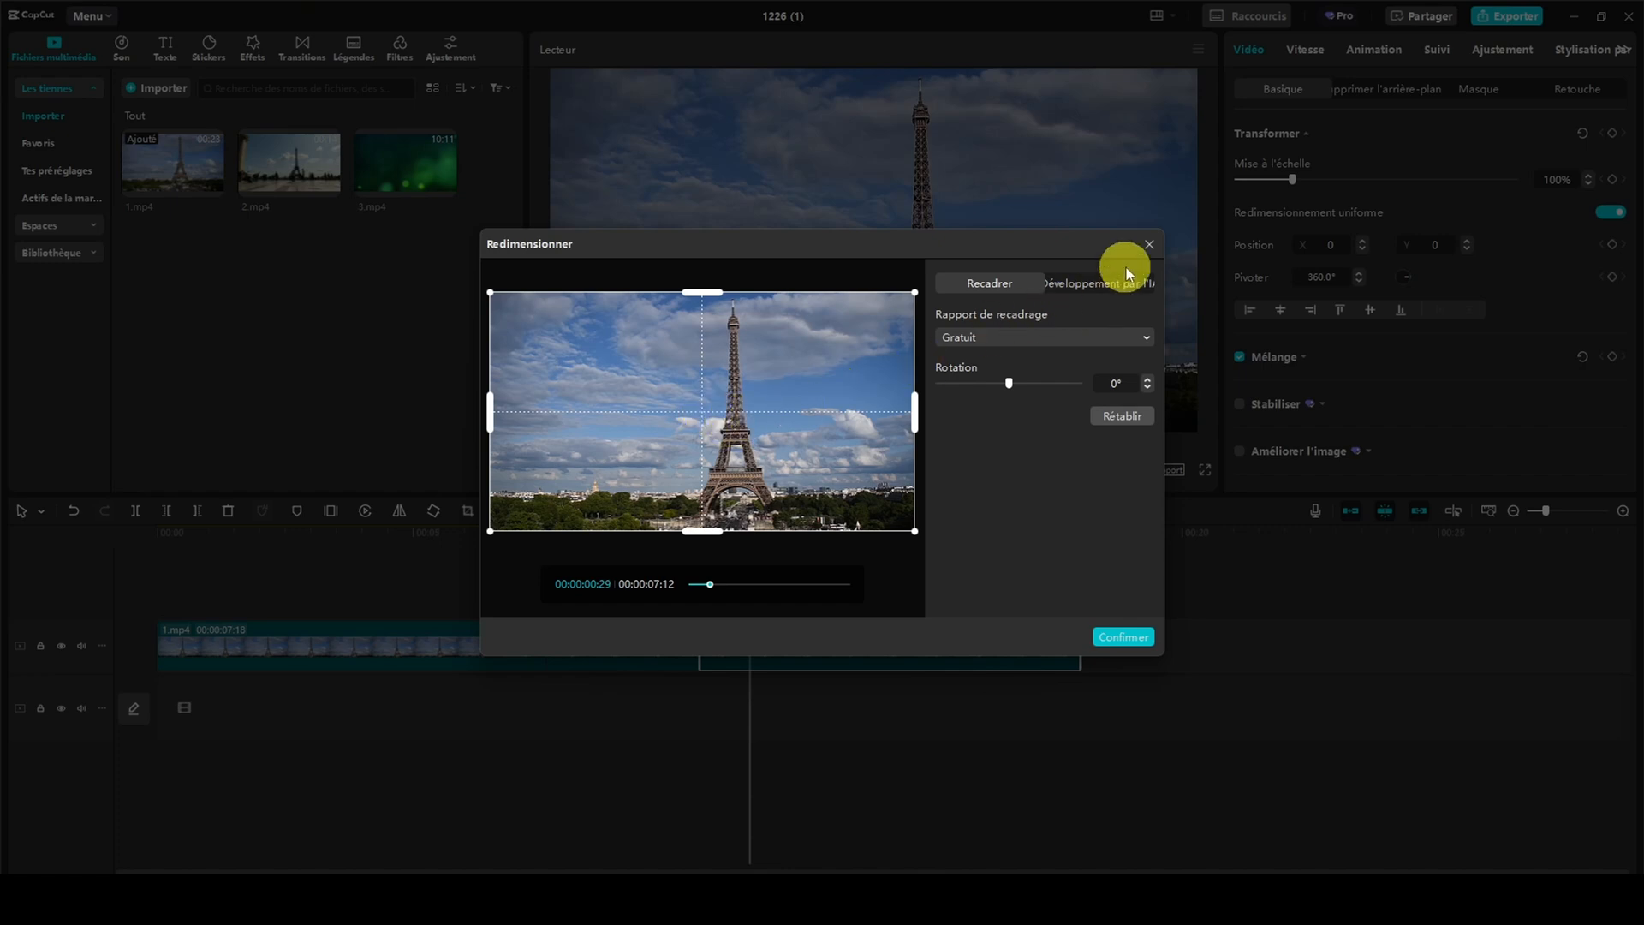
{"action": "left_click", "coordinate": [1147, 247]}
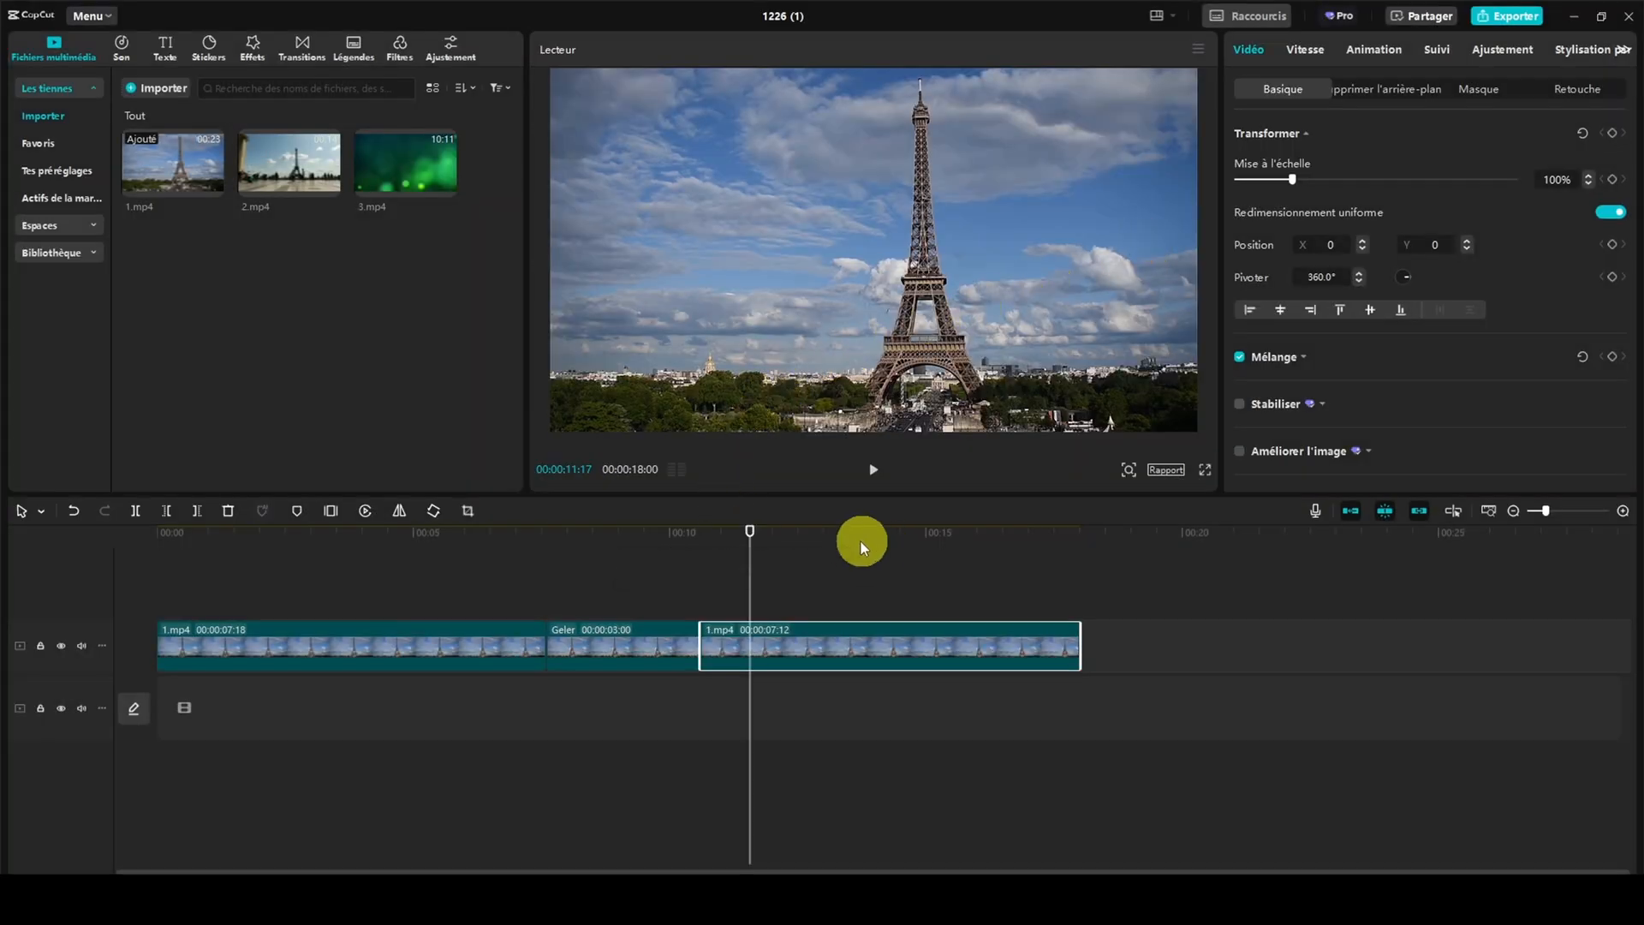
{"action": "left_click", "coordinate": [1317, 514]}
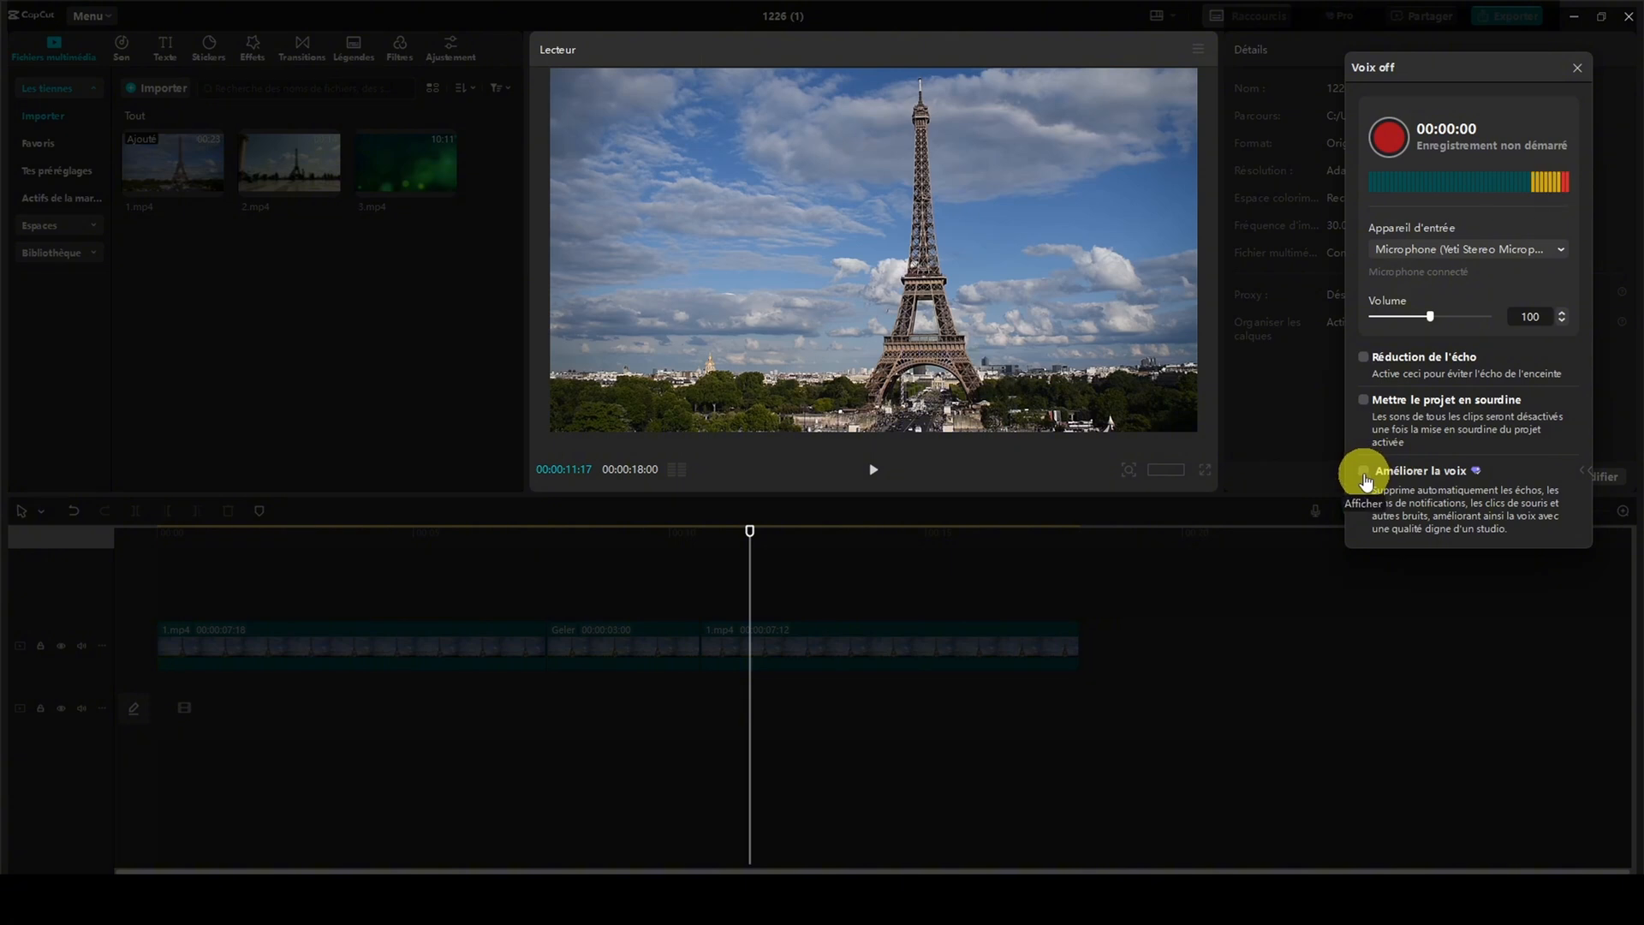
{"action": "left_click", "coordinate": [1577, 68]}
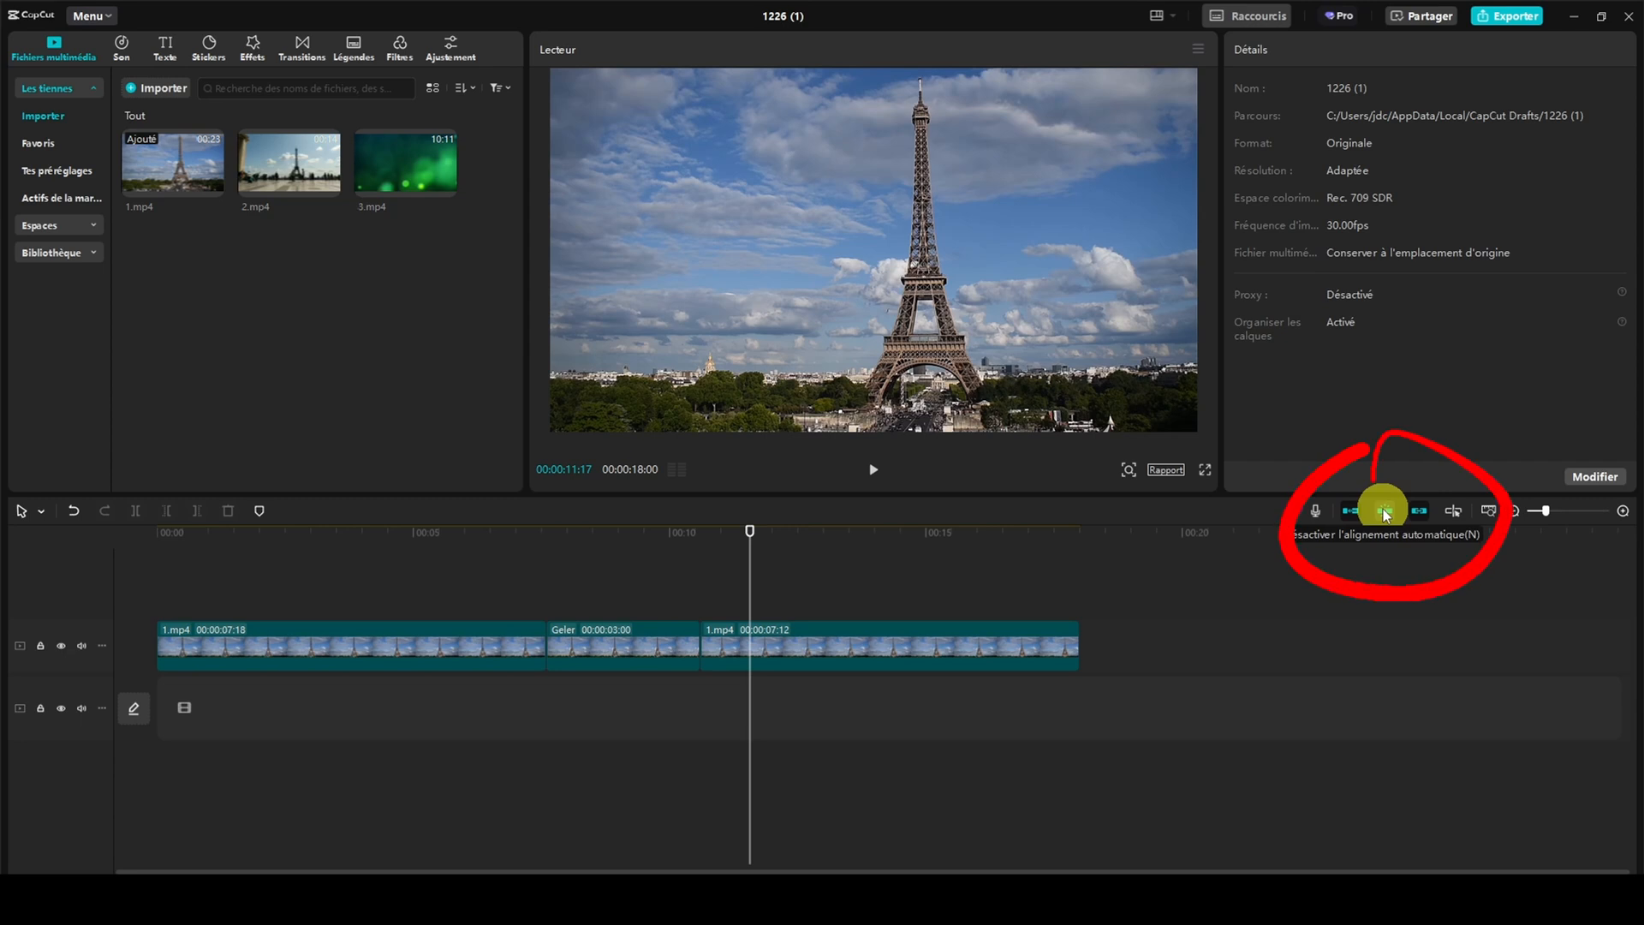
Toggle the timeline's preview axis on and off, and move the playhead back onto the freeze frame at 00:00:09:10
{"action": "left_click", "coordinate": [1455, 511]}
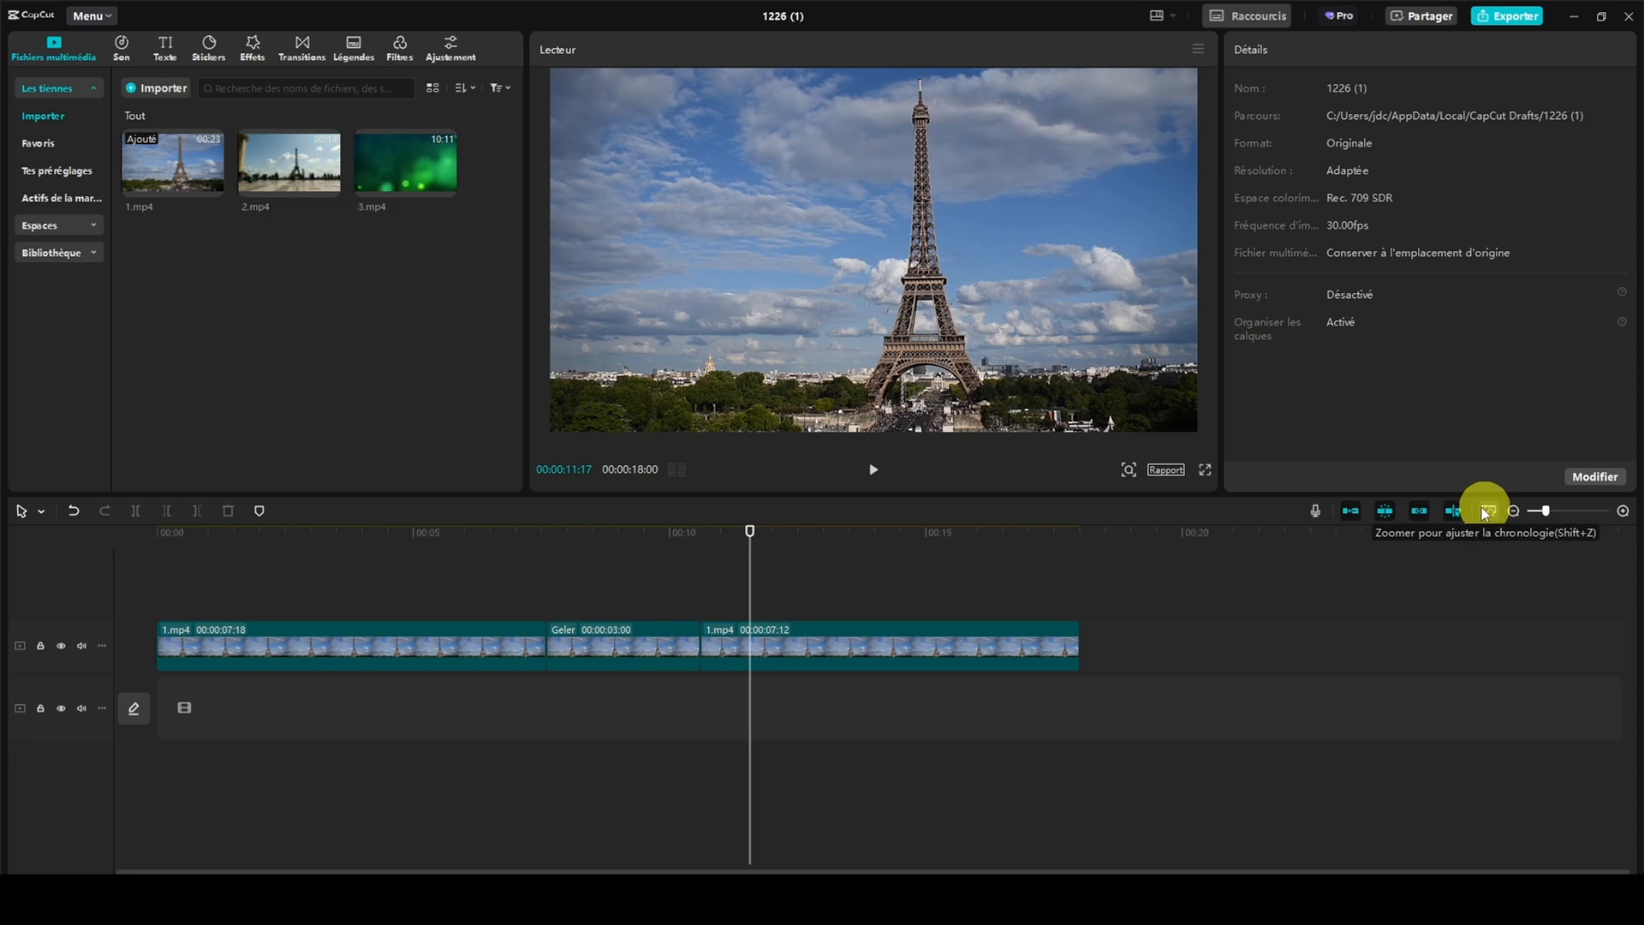
{"action": "left_click", "coordinate": [1456, 509]}
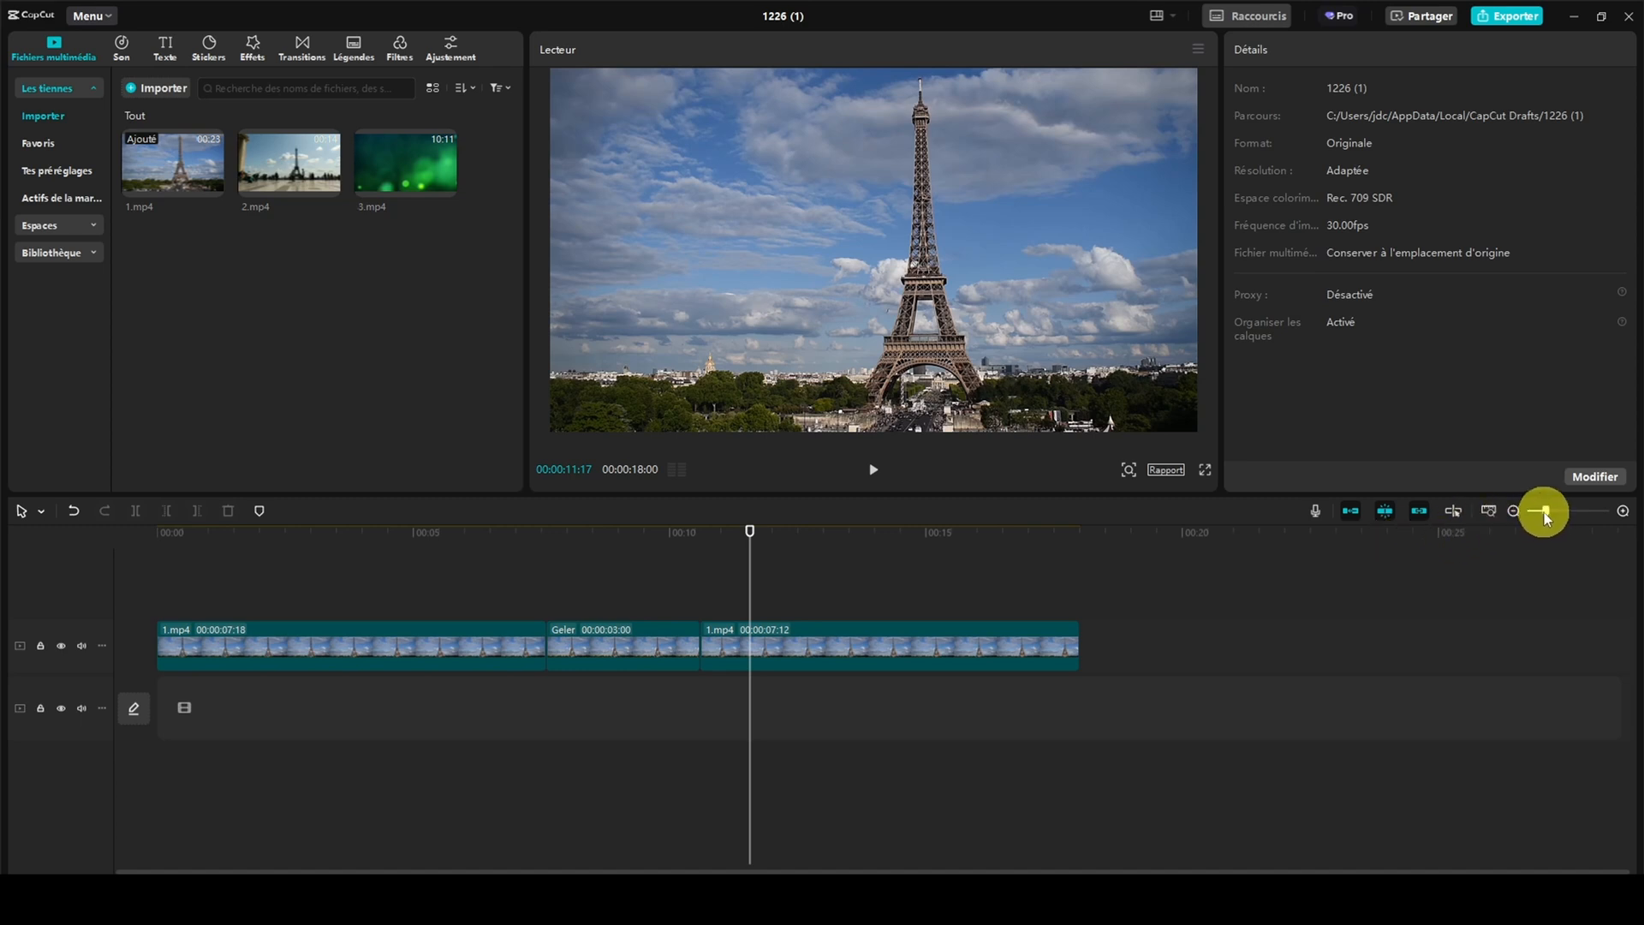
{"action": "left_click_drag", "start_coordinate": [1545, 511], "coordinate": [1560, 512]}
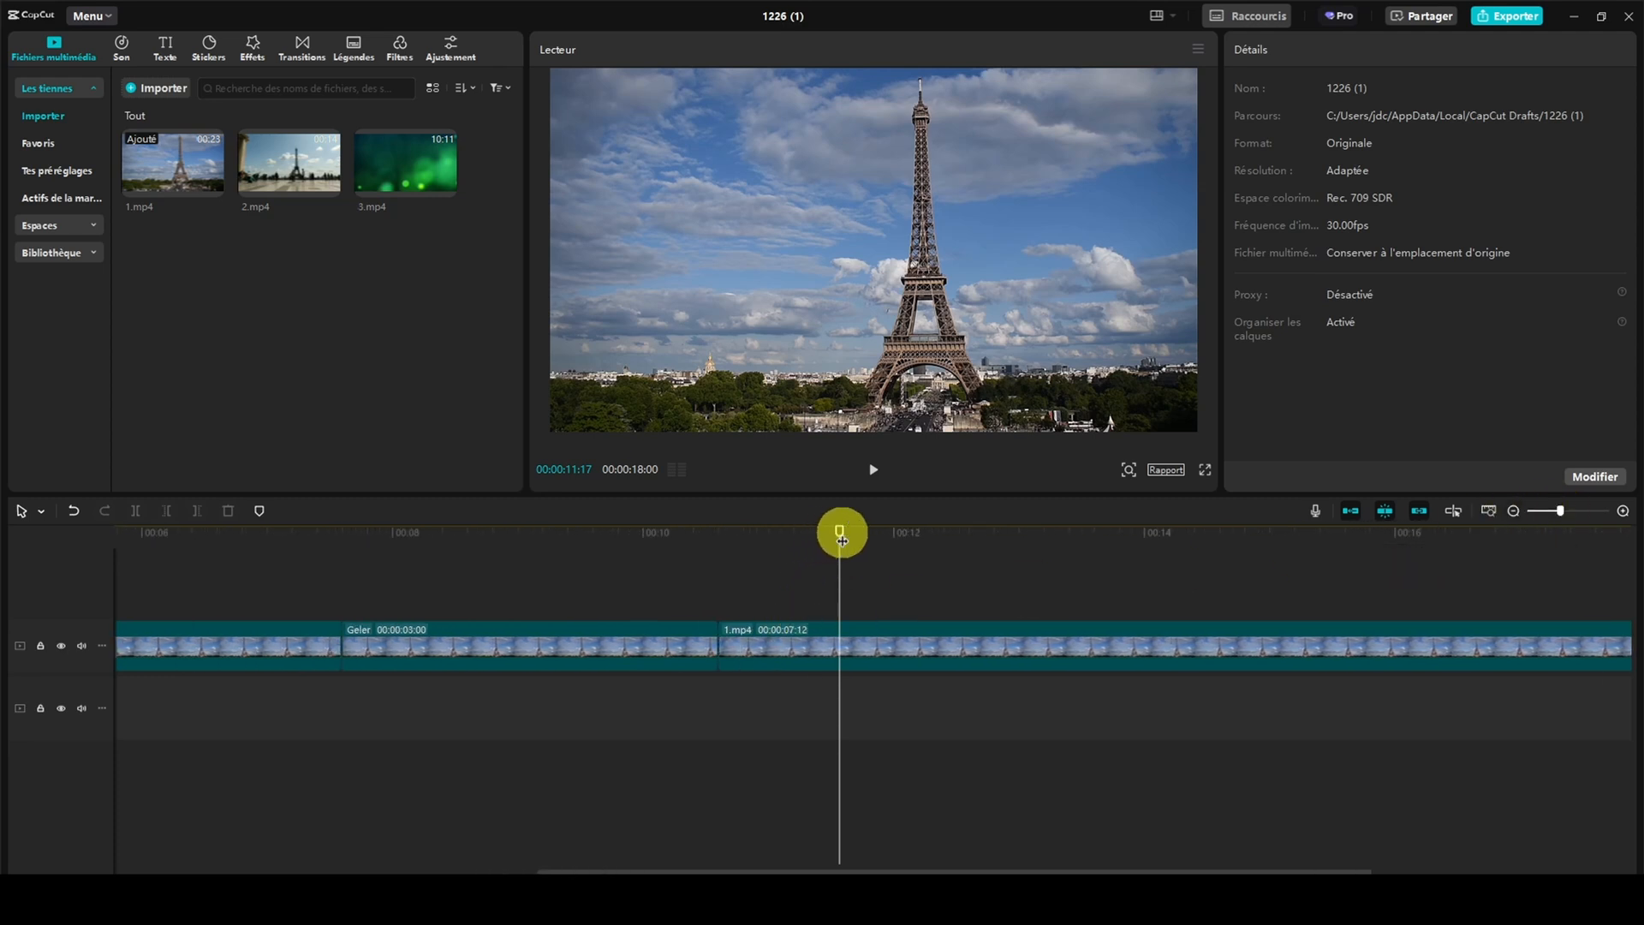
{"action": "mouse_move", "coordinate": [838, 532]}
{"action": "left_mouse_down"}
{"action": "mouse_move", "coordinate": [903, 535]}
{"action": "mouse_move", "coordinate": [682, 536]}
{"action": "mouse_move", "coordinate": [855, 536]}
{"action": "left_mouse_up"}
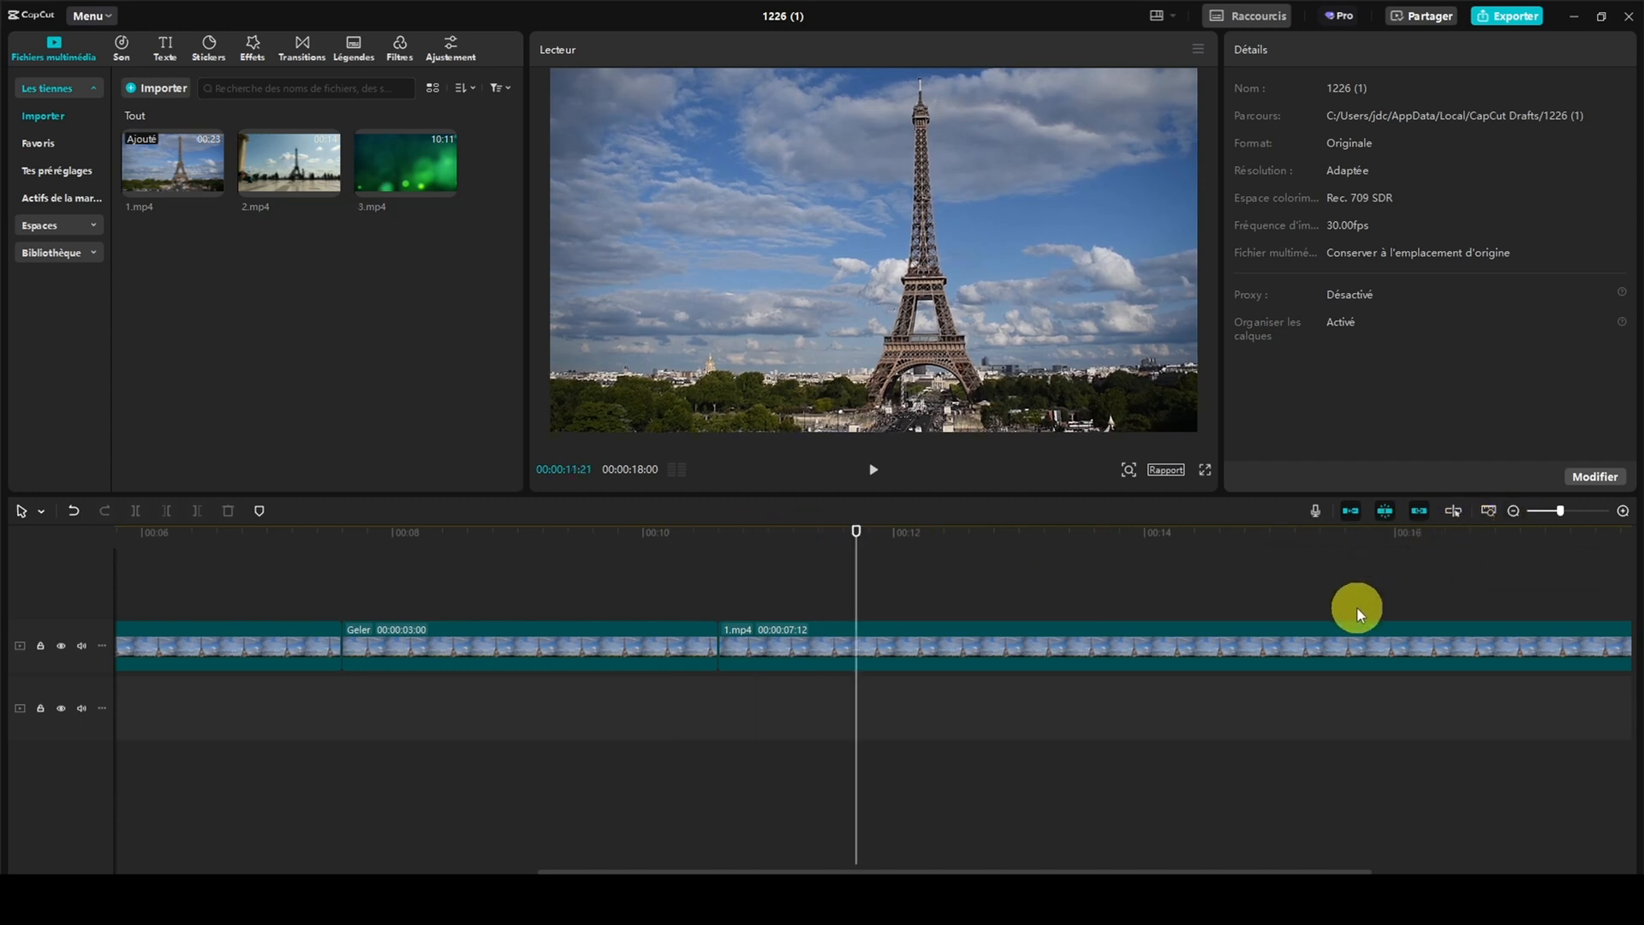
{"action": "scroll", "coordinate": [1358, 609], "scroll_direction": "down", "scroll_amount": 3}
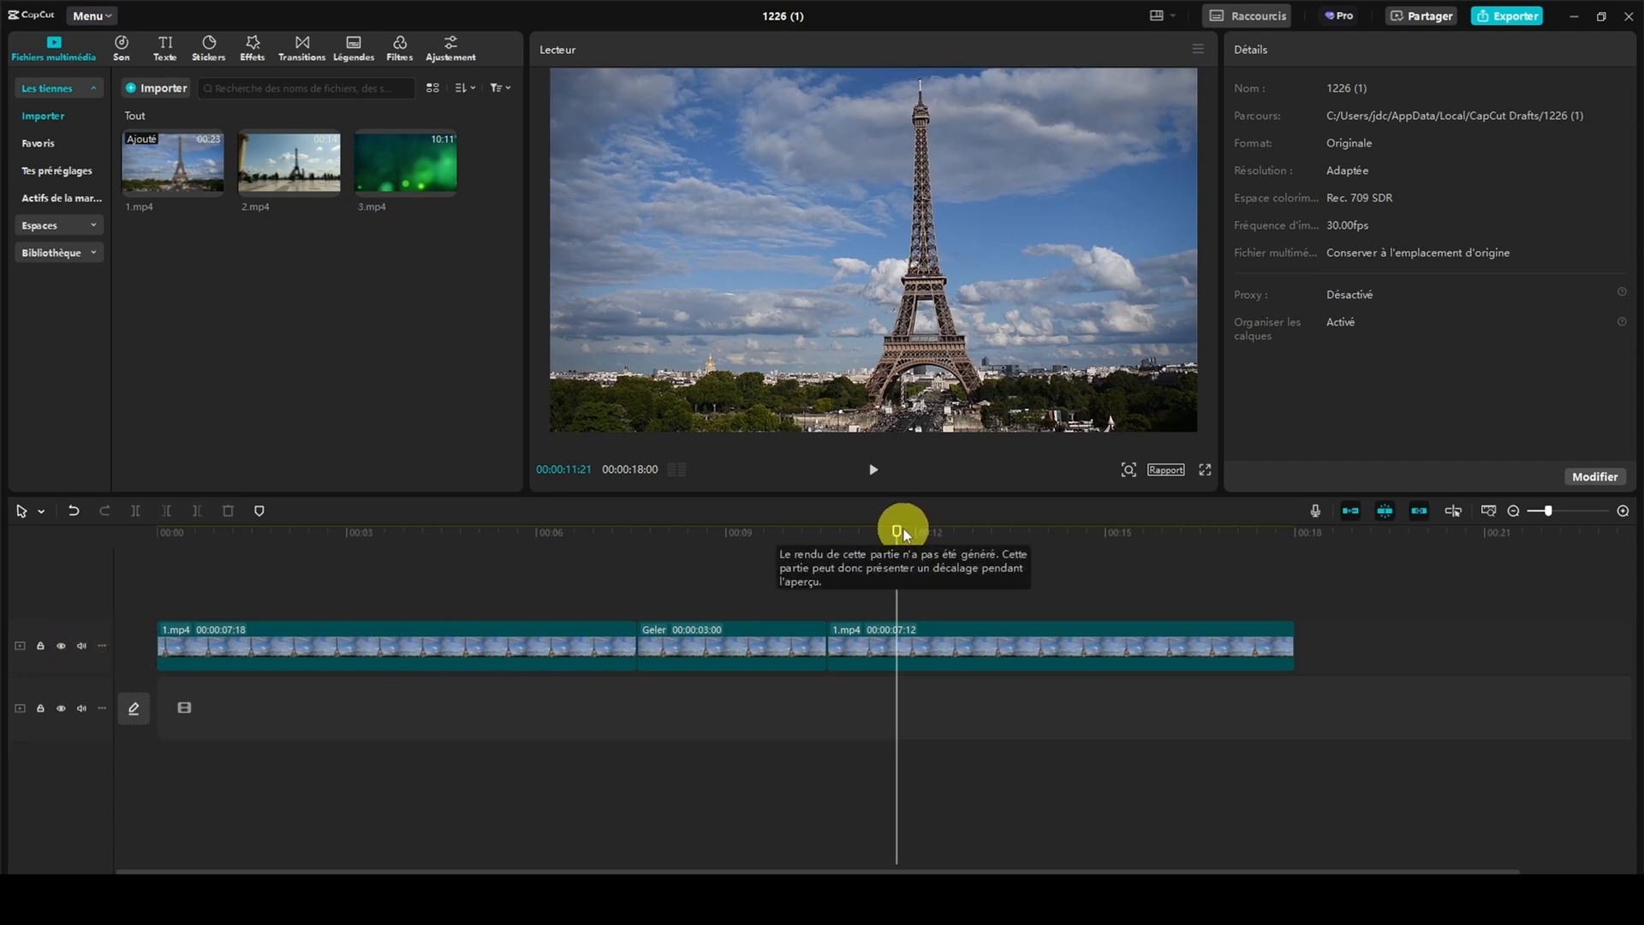
{"action": "left_click_drag", "start_coordinate": [899, 537], "coordinate": [734, 540]}
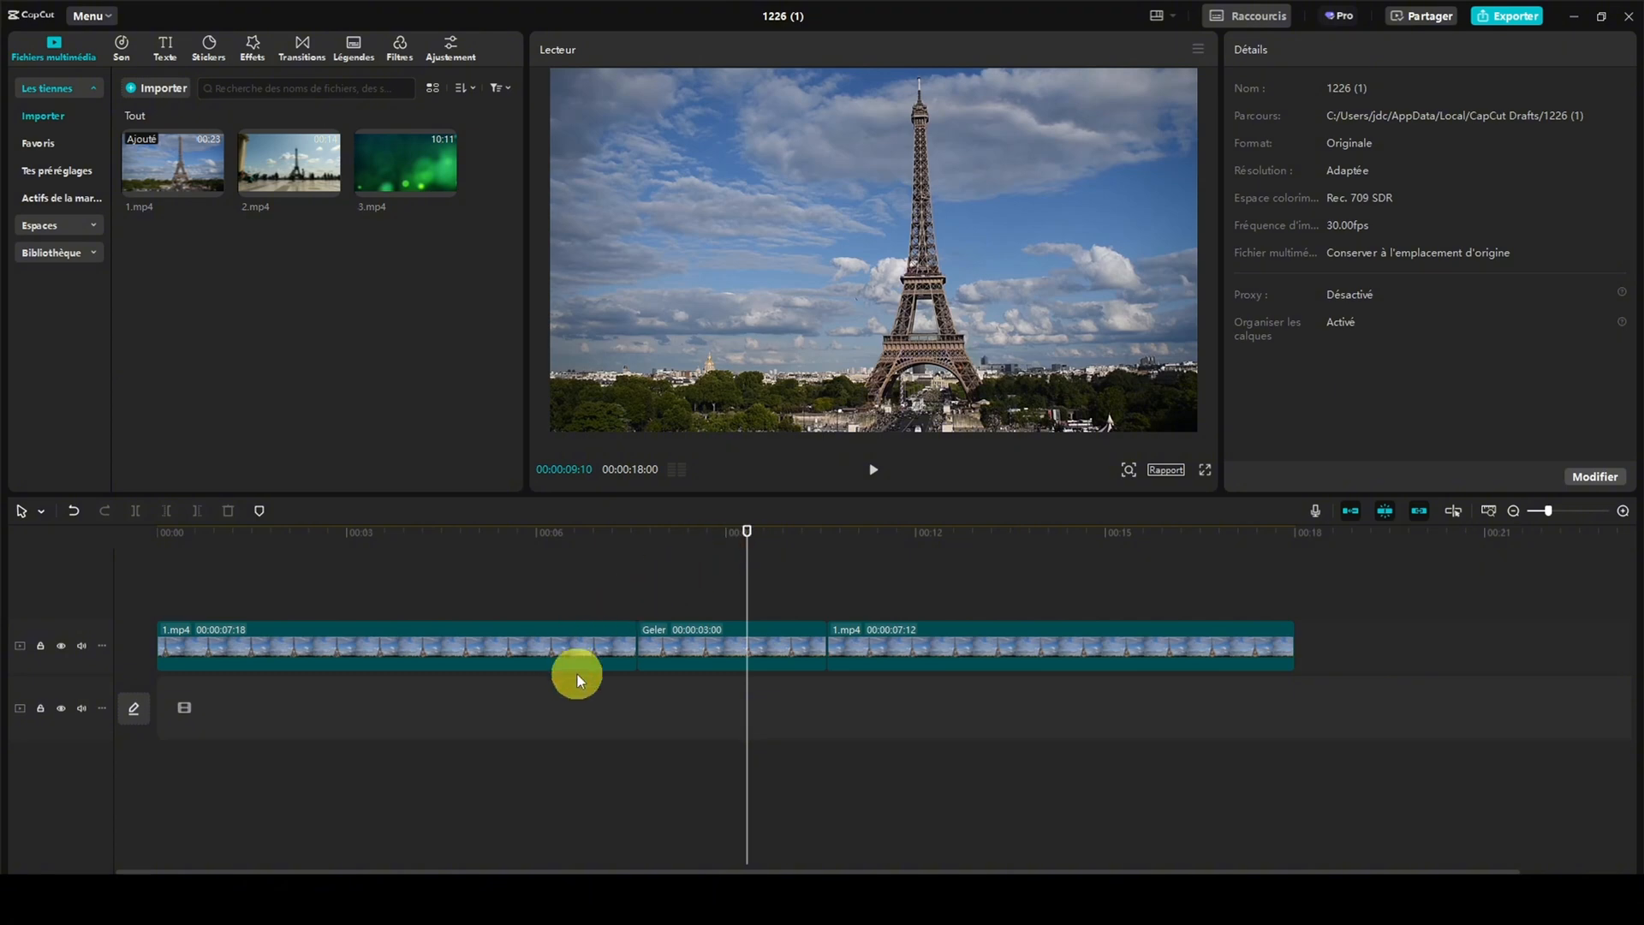
Select the freeze-frame clip and examine its track's height and audio waveform size options
{"action": "left_click", "coordinate": [685, 628]}
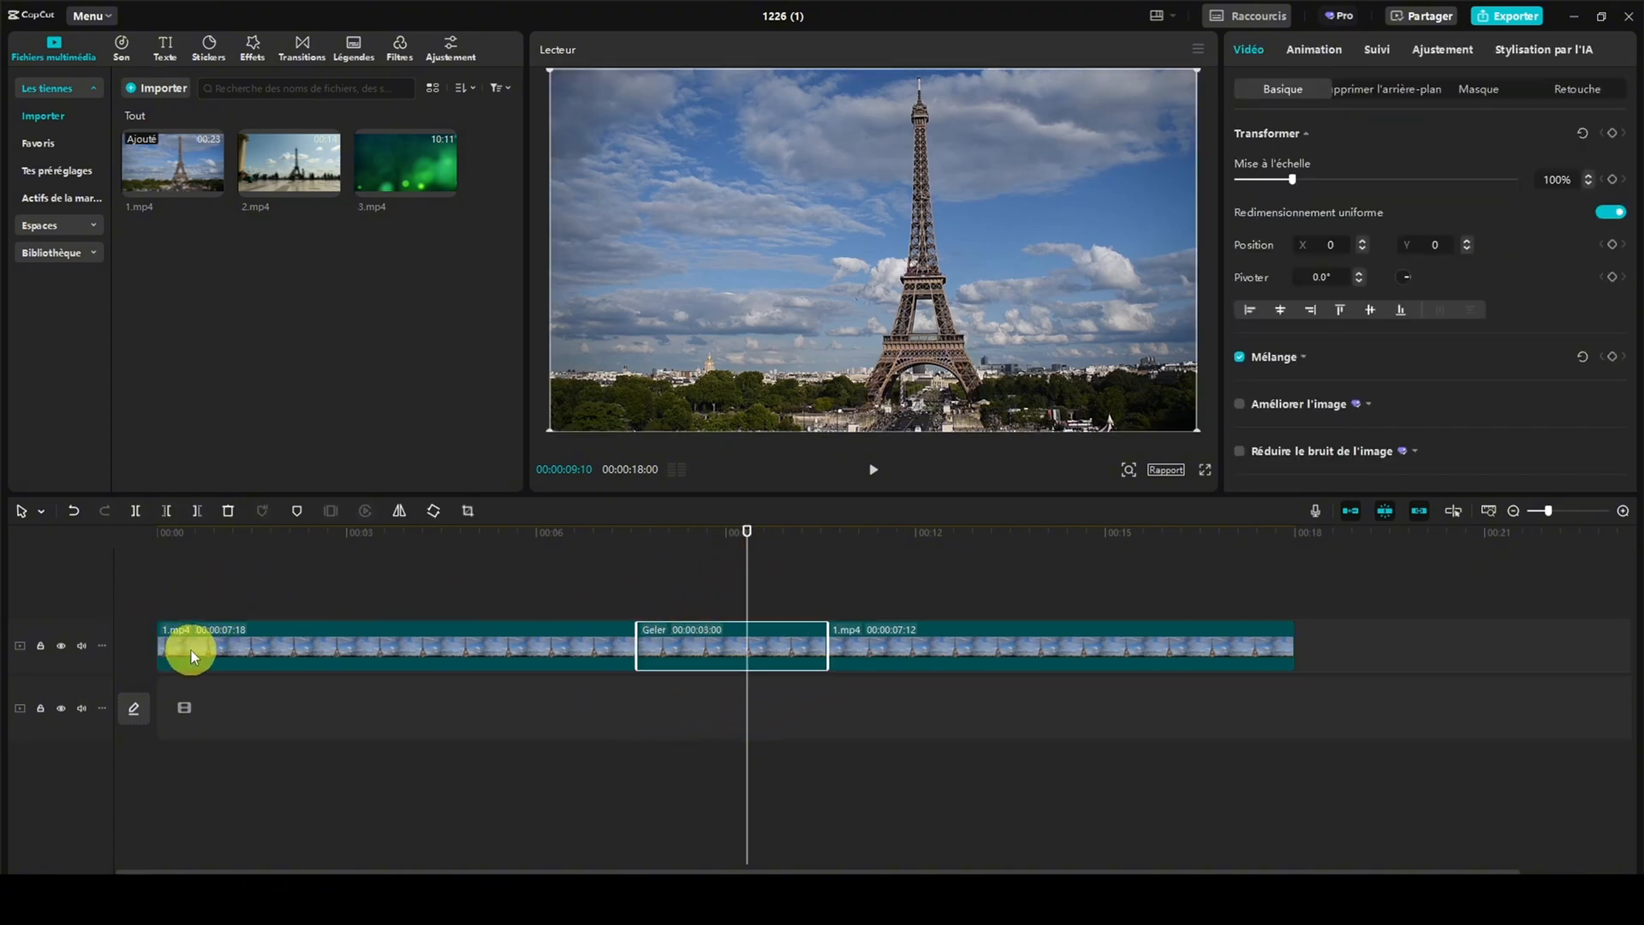
{"action": "left_click", "coordinate": [105, 645]}
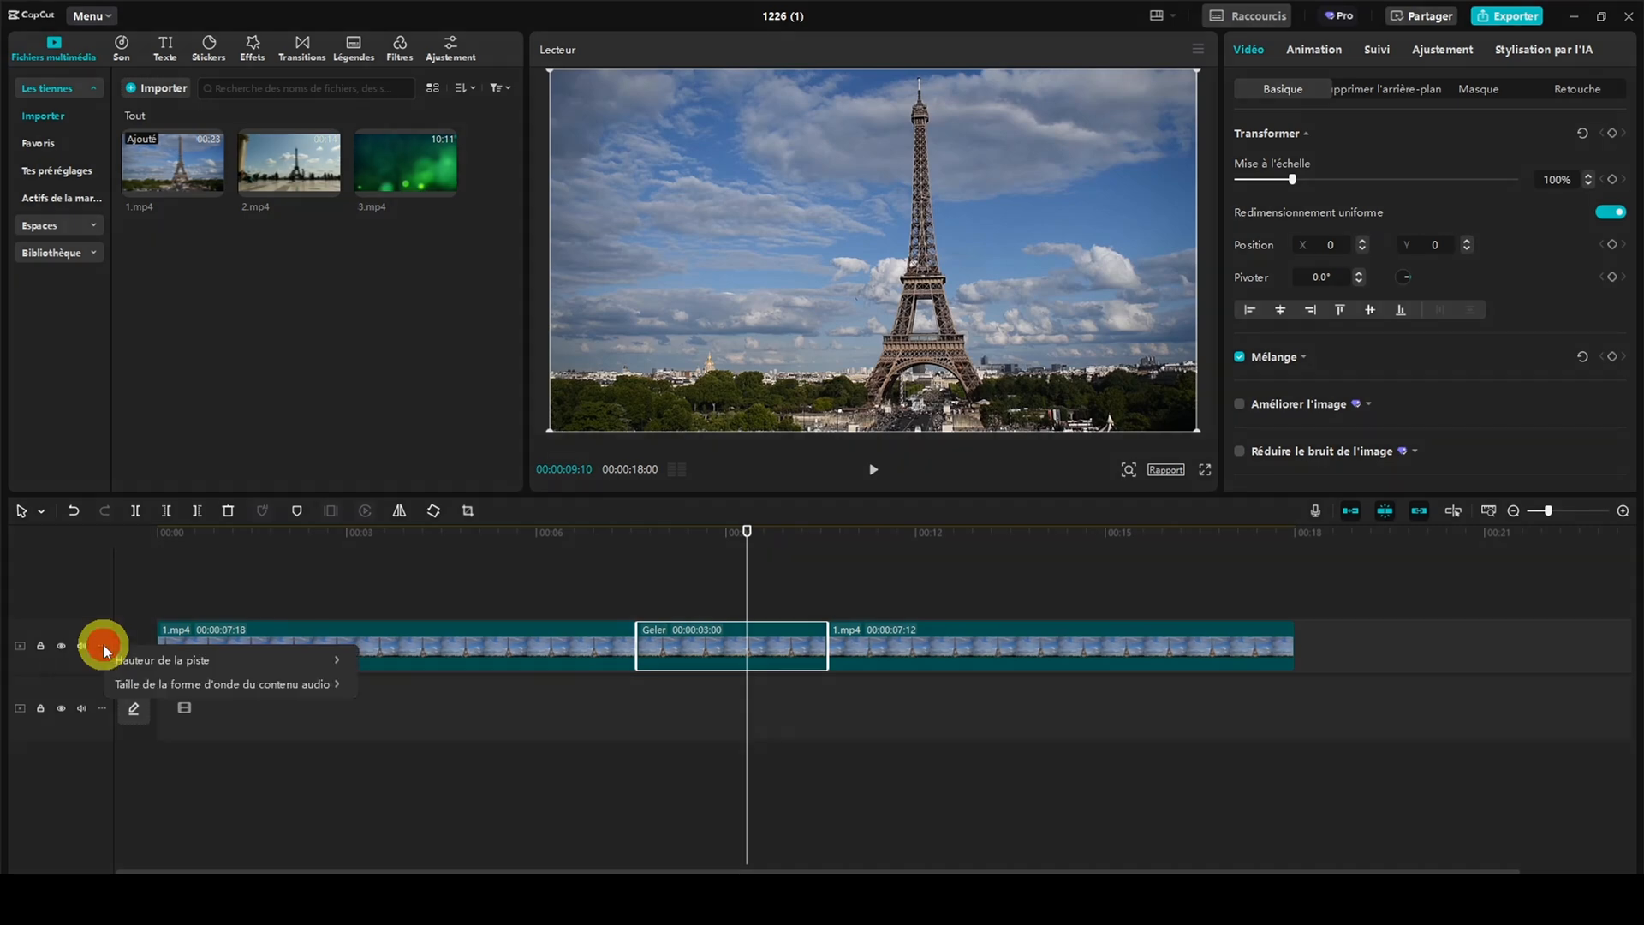
{"action": "mouse_move", "coordinate": [213, 663]}
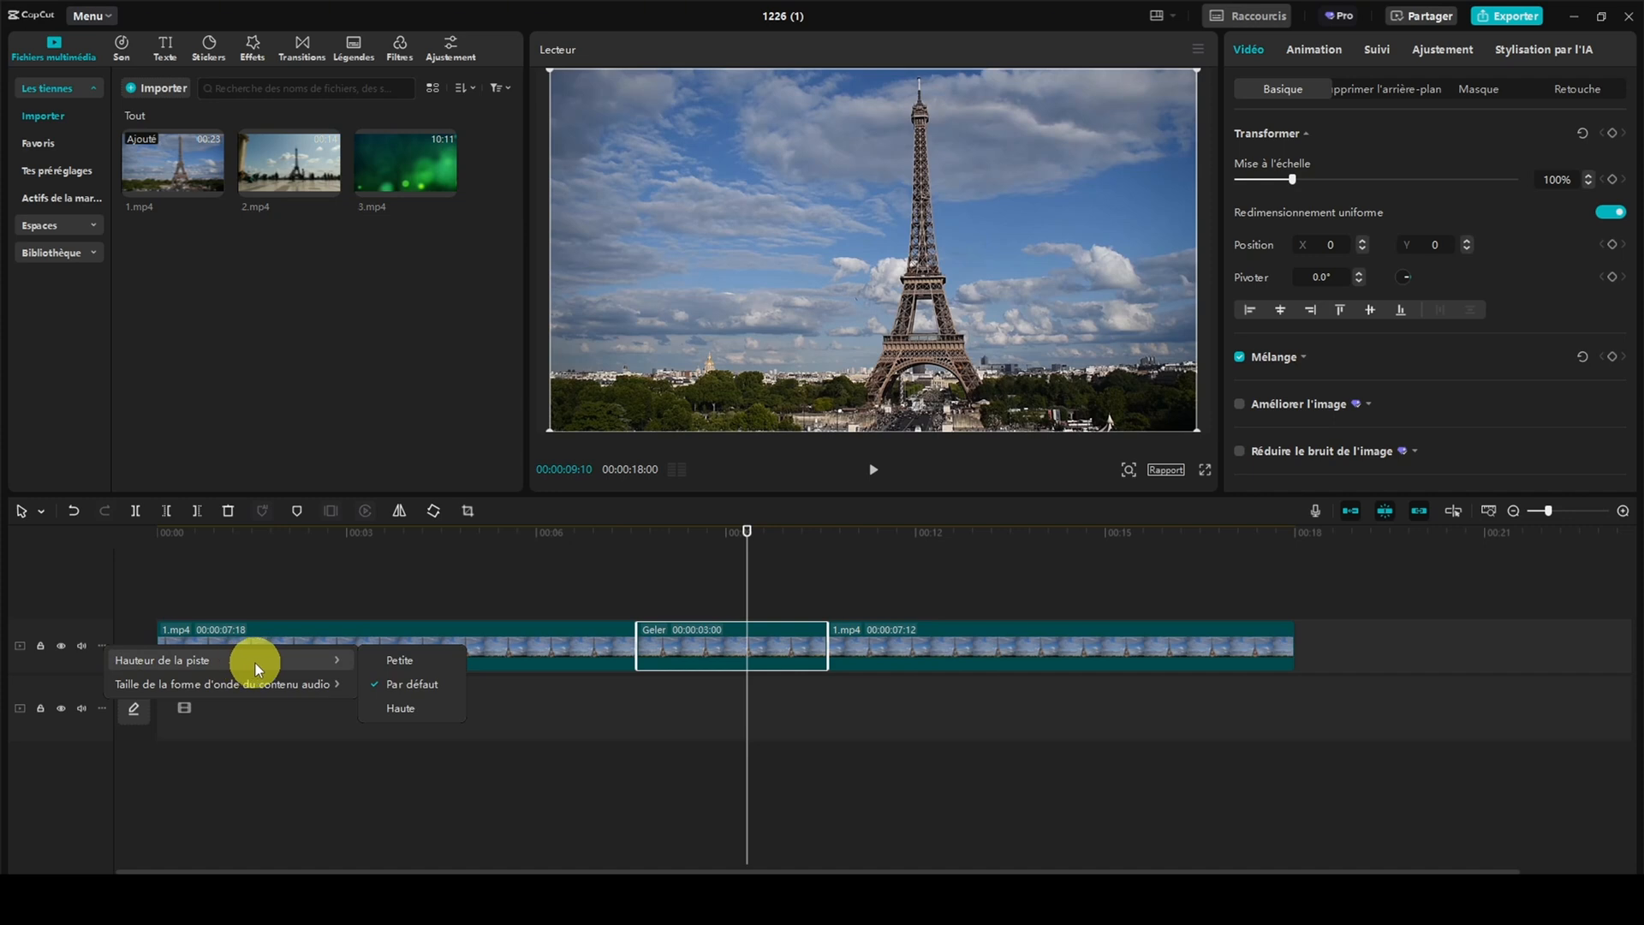
{"action": "mouse_move", "coordinate": [272, 690]}
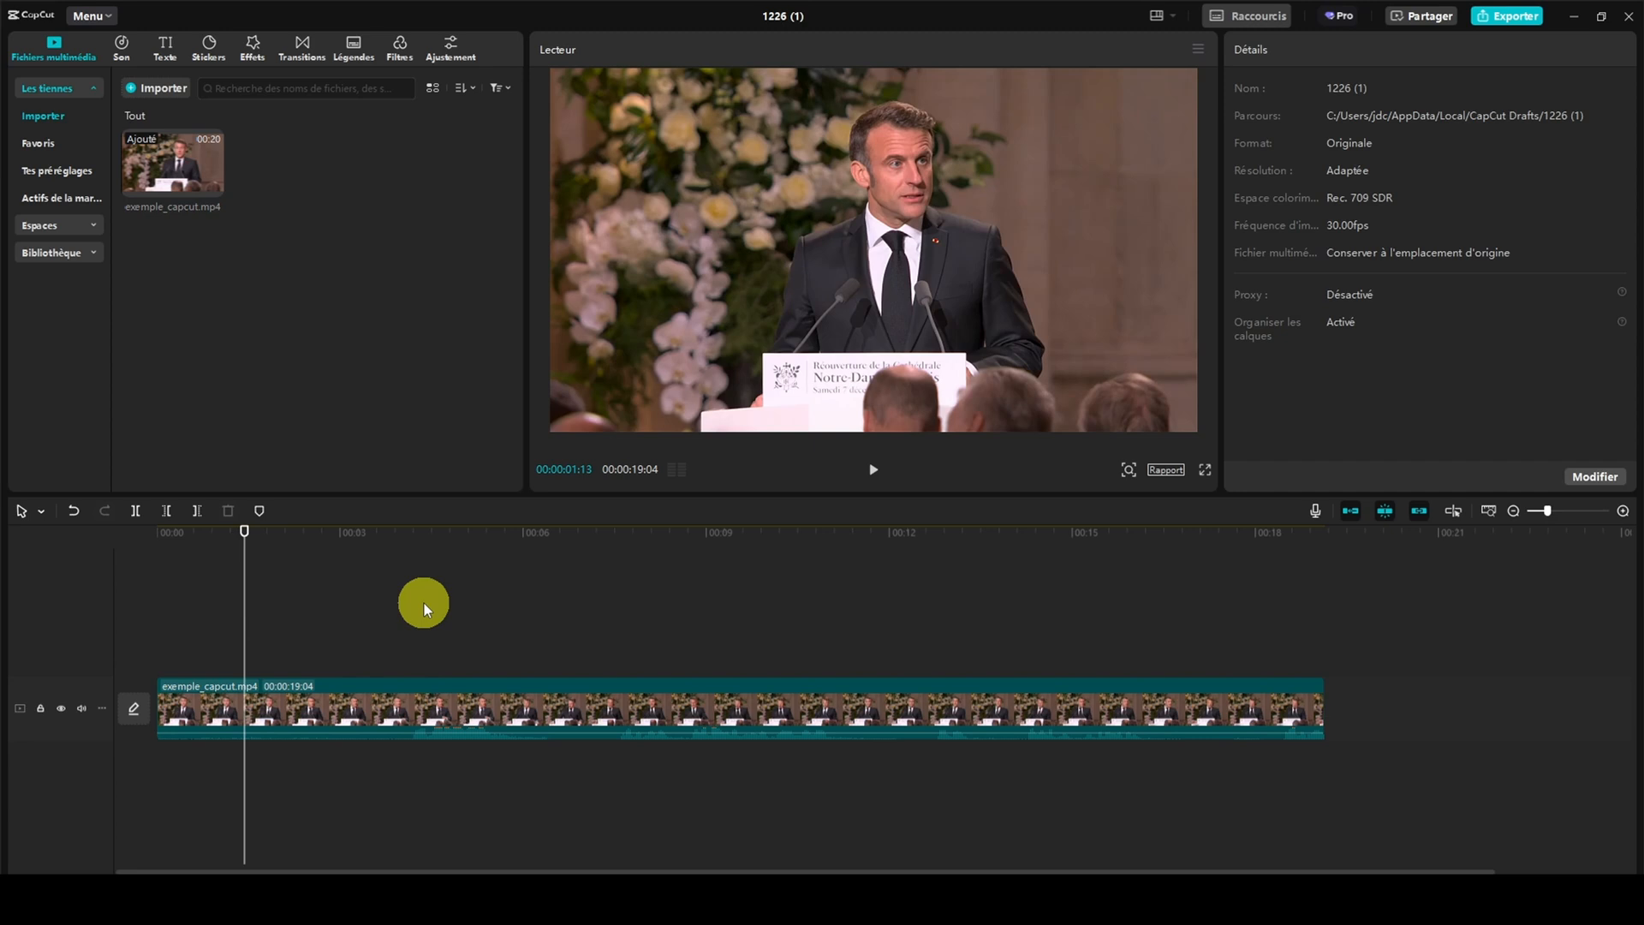
Scale exemple_capcut.mp4 down to 77% and reset its transform settings
{"action": "left_click", "coordinate": [368, 686]}
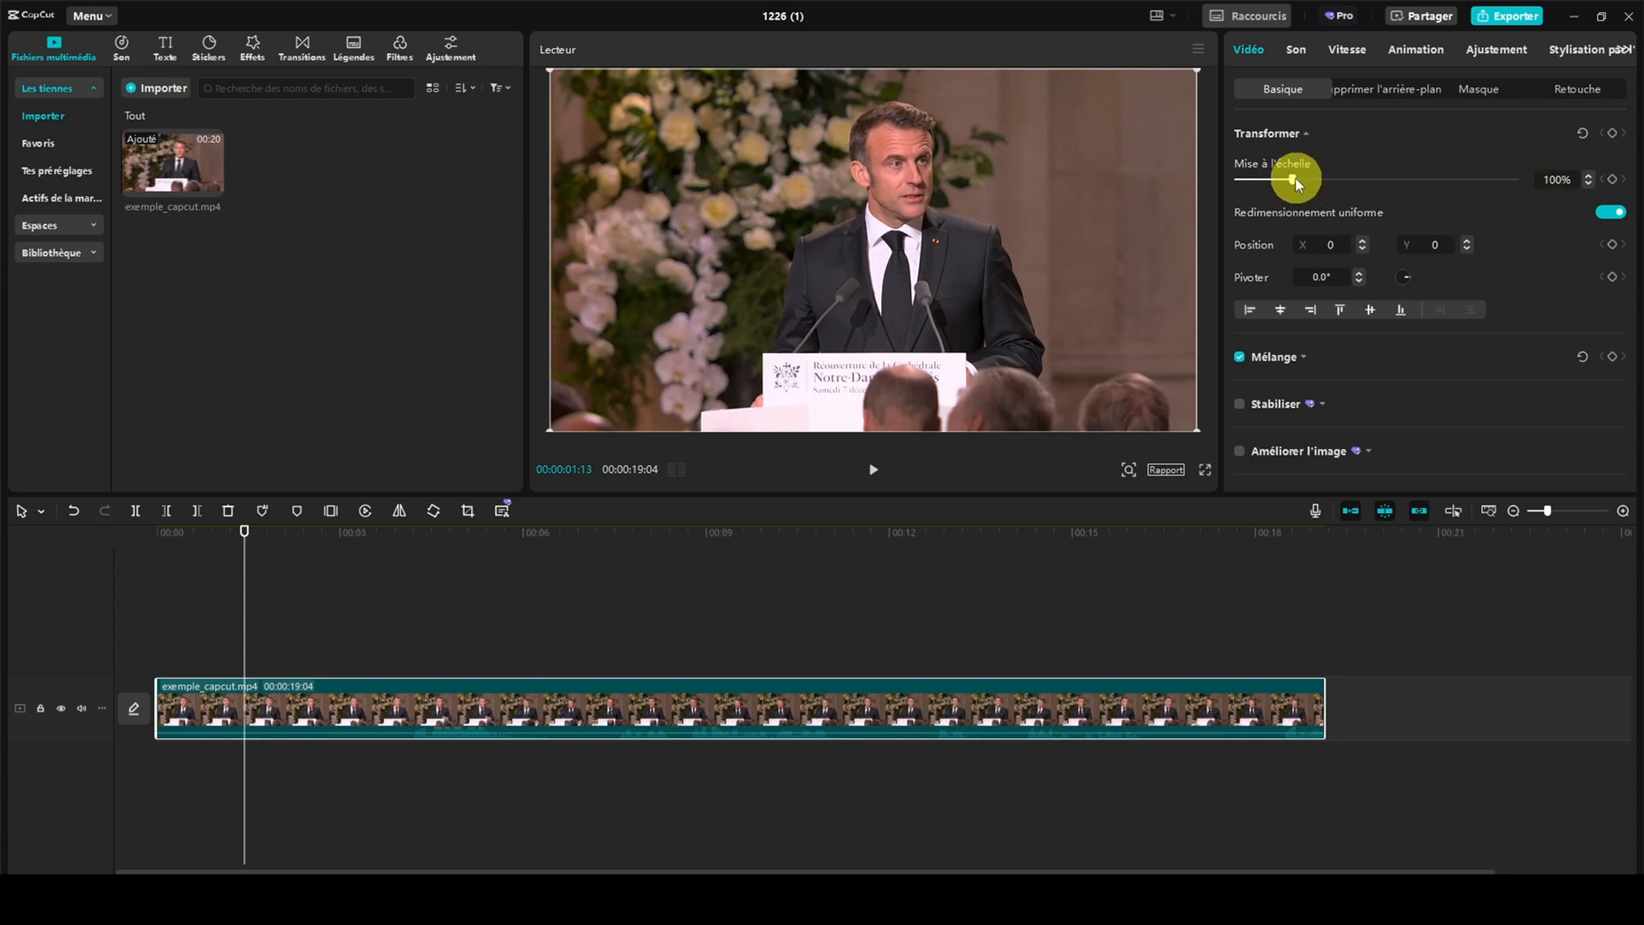
{"action": "mouse_move", "coordinate": [1295, 180]}
{"action": "left_mouse_down"}
{"action": "mouse_move", "coordinate": [1312, 181]}
{"action": "mouse_move", "coordinate": [1281, 182]}
{"action": "left_mouse_up"}
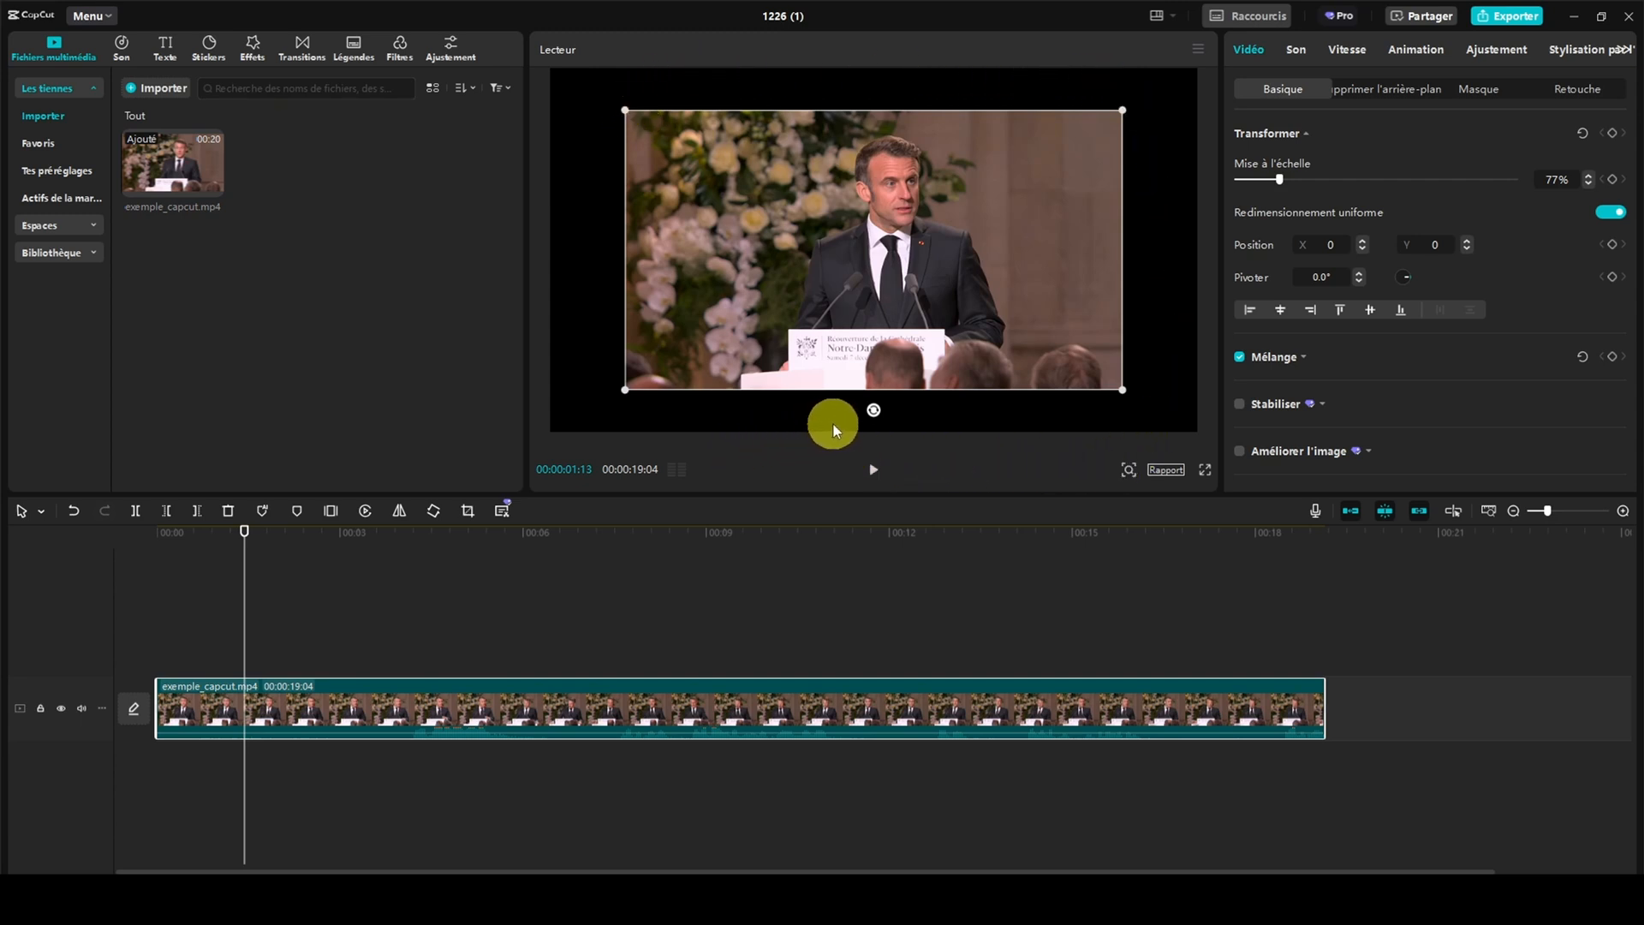
{"action": "left_click", "coordinate": [1582, 137]}
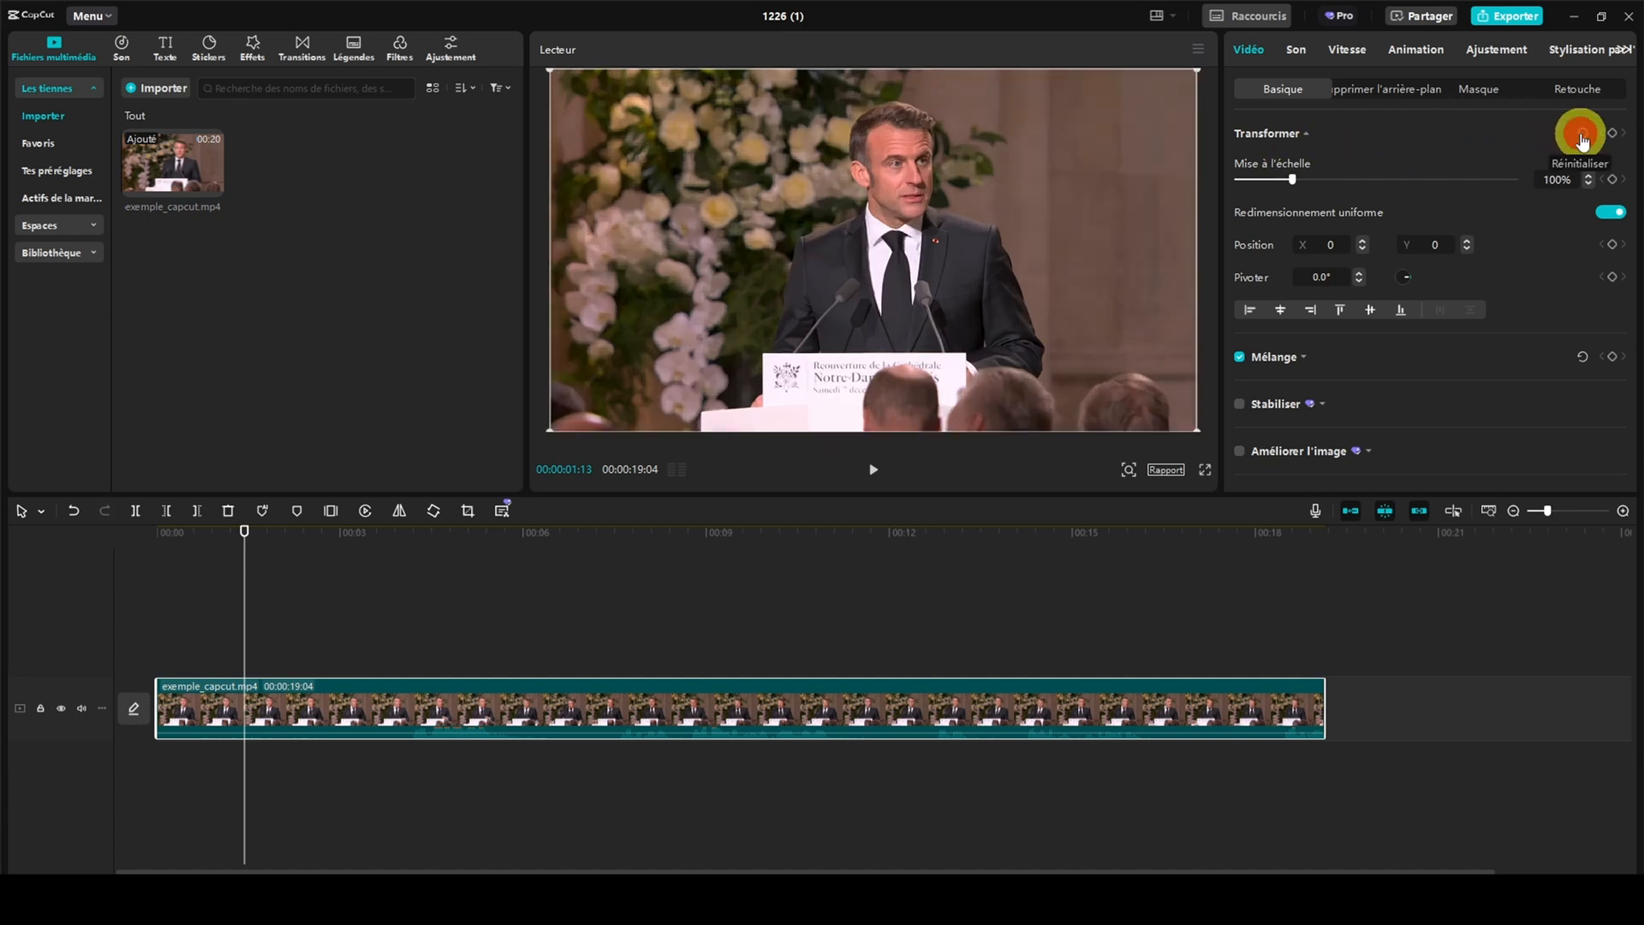
Rotate exemple_capcut.mp4 freely to tilt the image, and set its rotation back to 0°
{"action": "left_click", "coordinate": [1333, 244]}
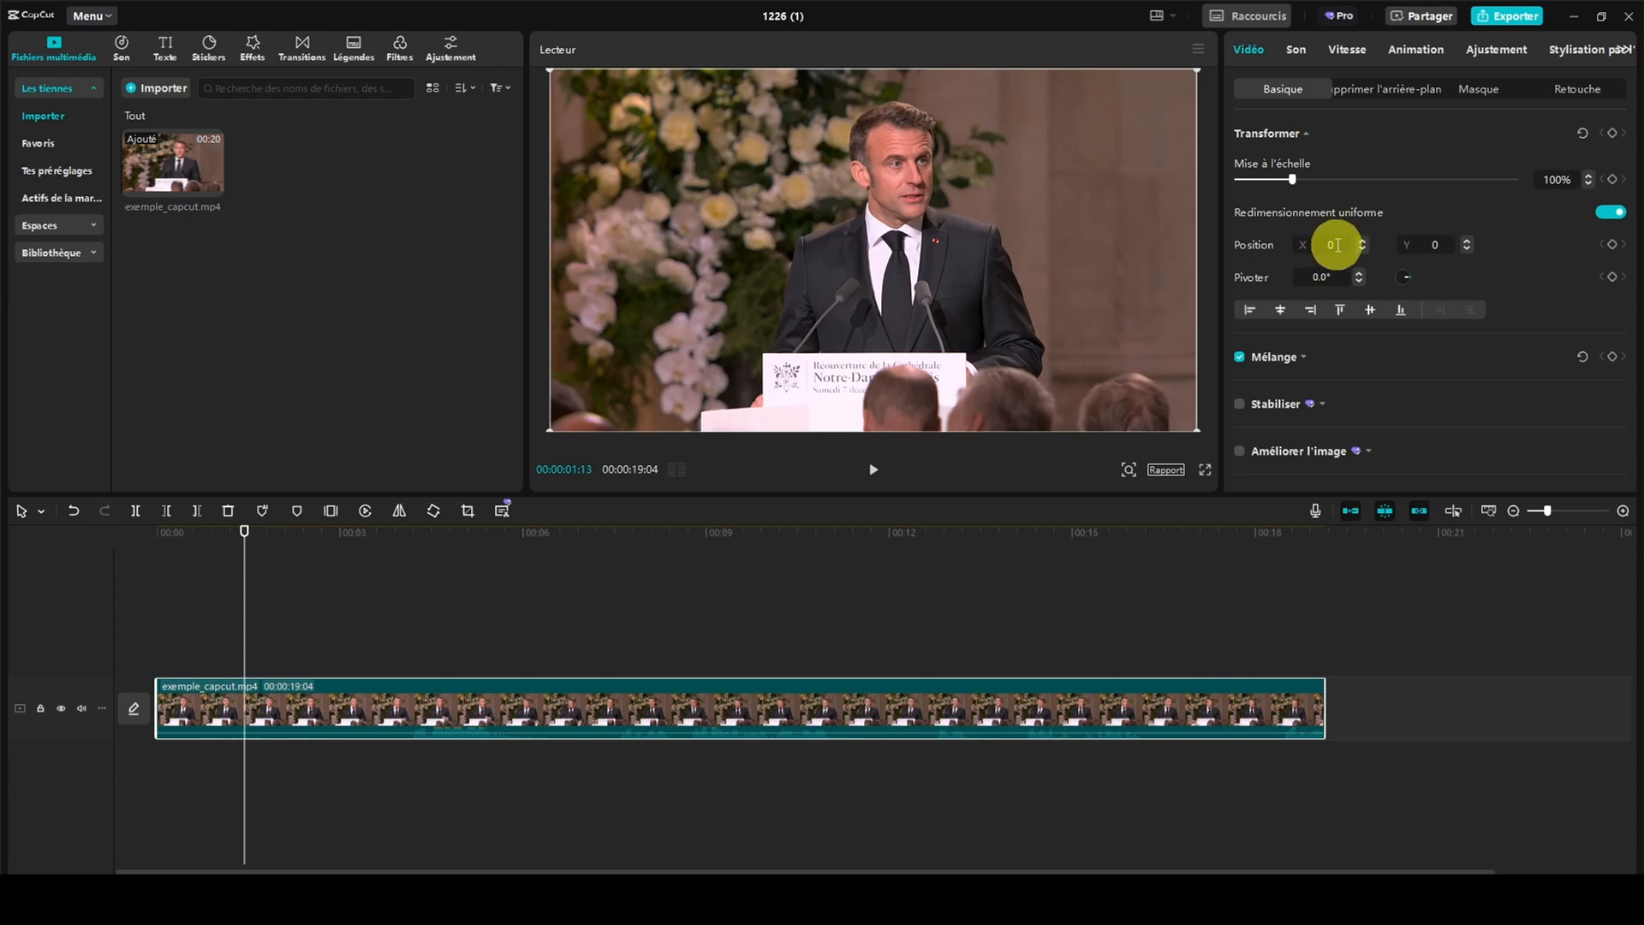
{"action": "left_click_drag", "start_coordinate": [1406, 276], "coordinate": [1299, 276]}
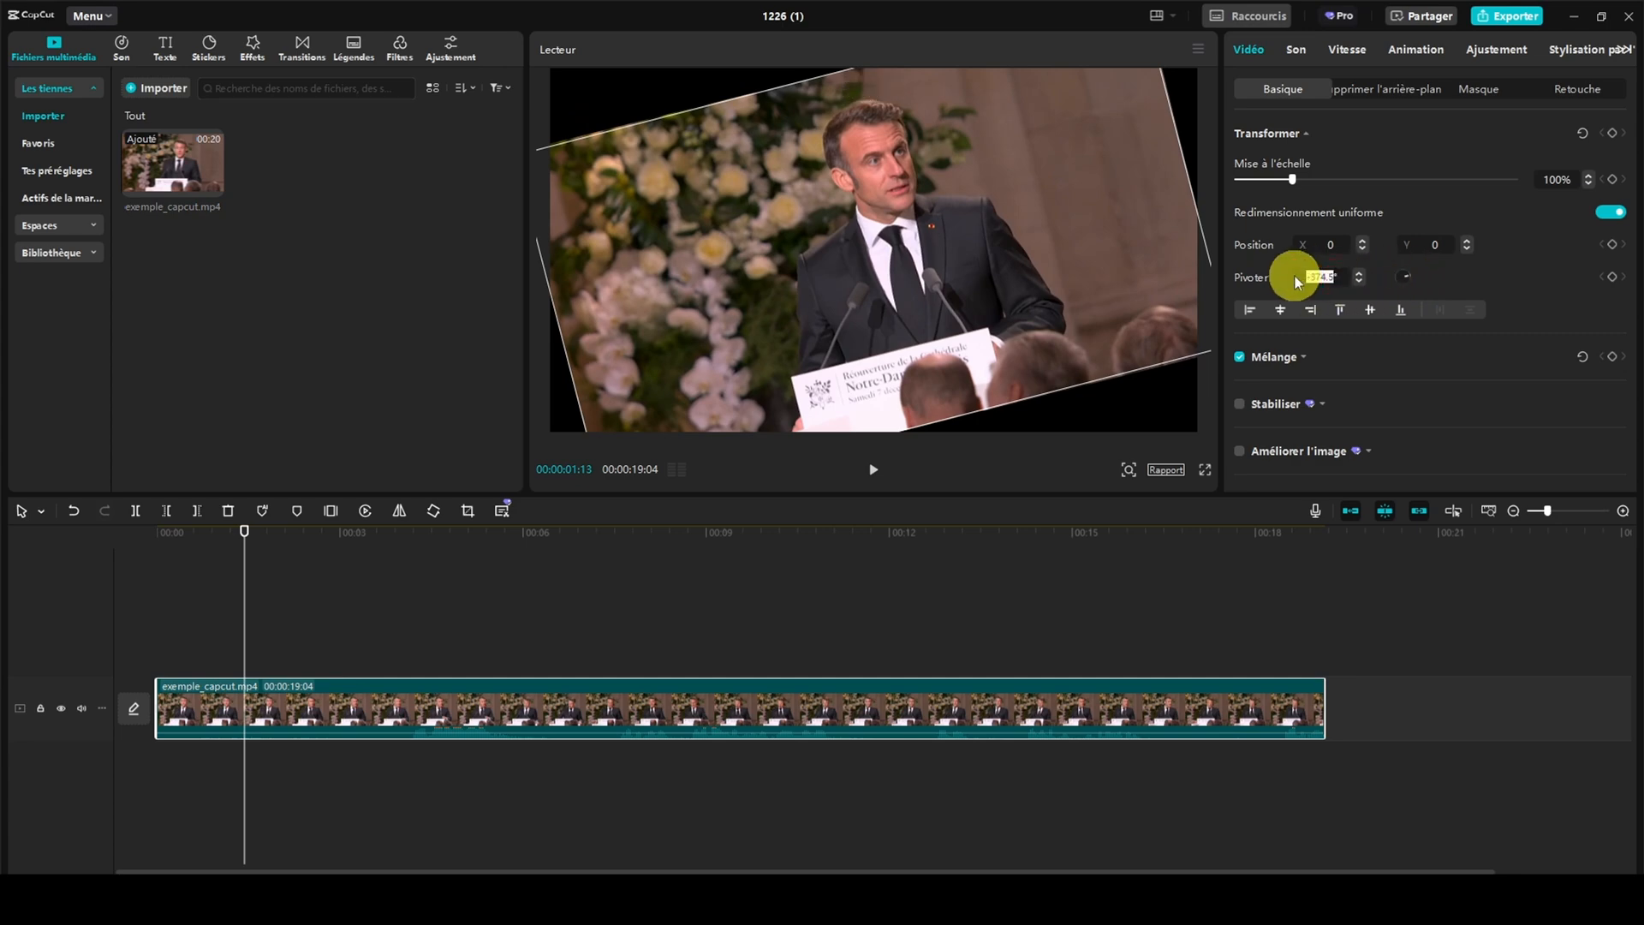
{"action": "type", "text": "0"}
{"action": "key", "text": "Return"}
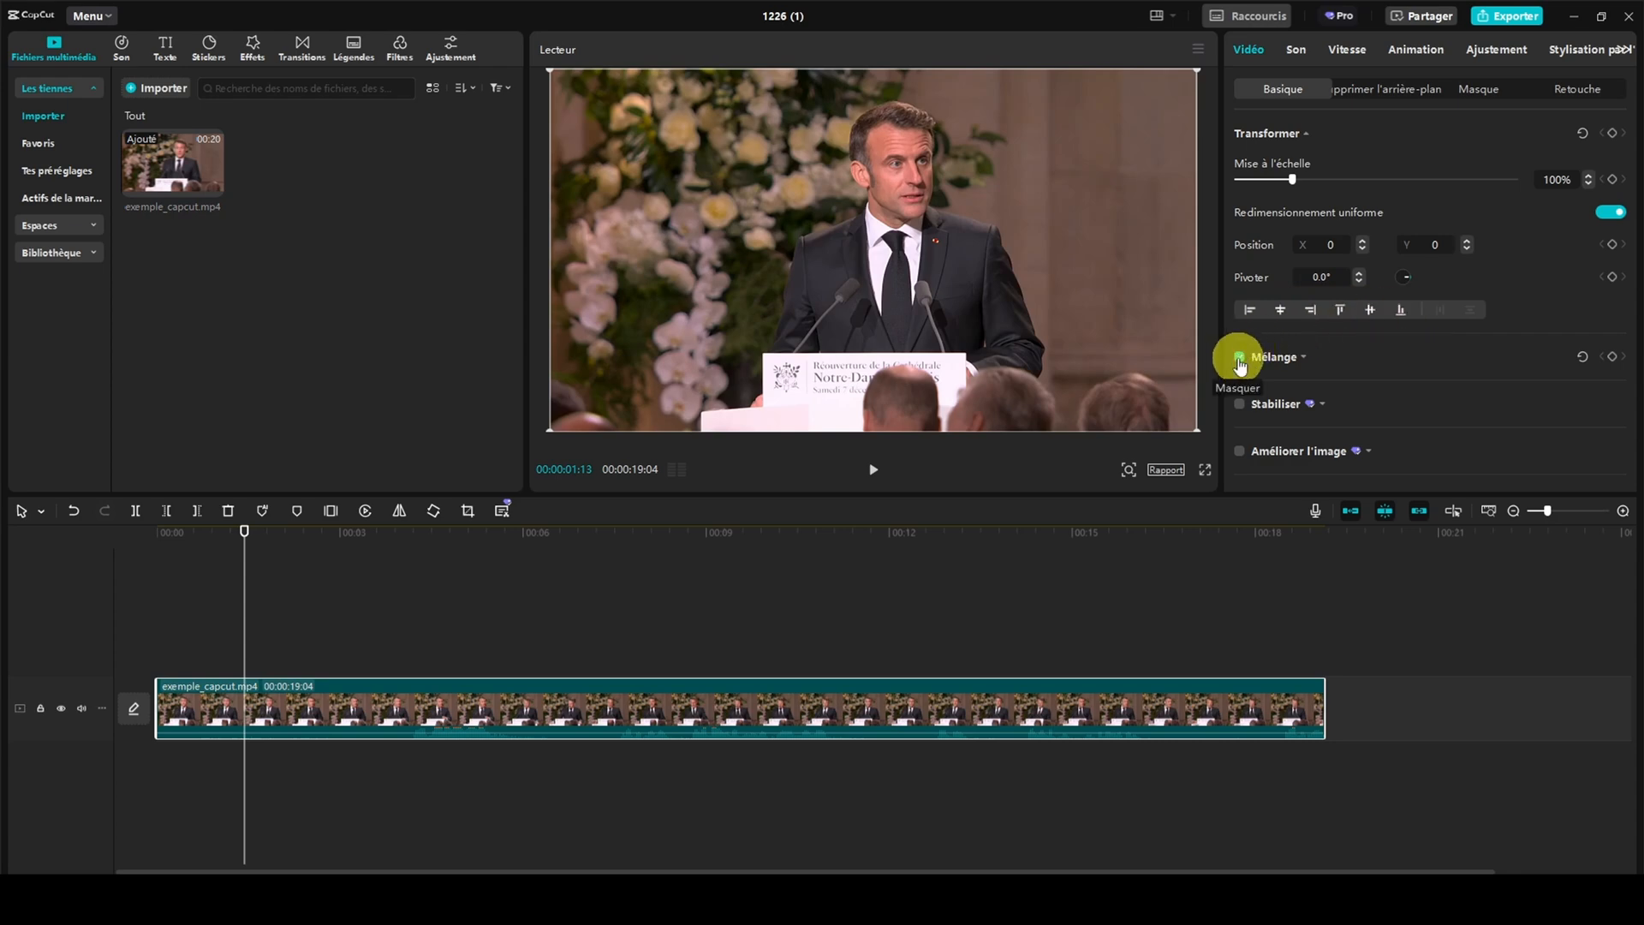
Try the Illuminer blend mode on exemple_capcut.mp4, and restore Par défaut with 100% opacity
{"action": "left_click", "coordinate": [1298, 356]}
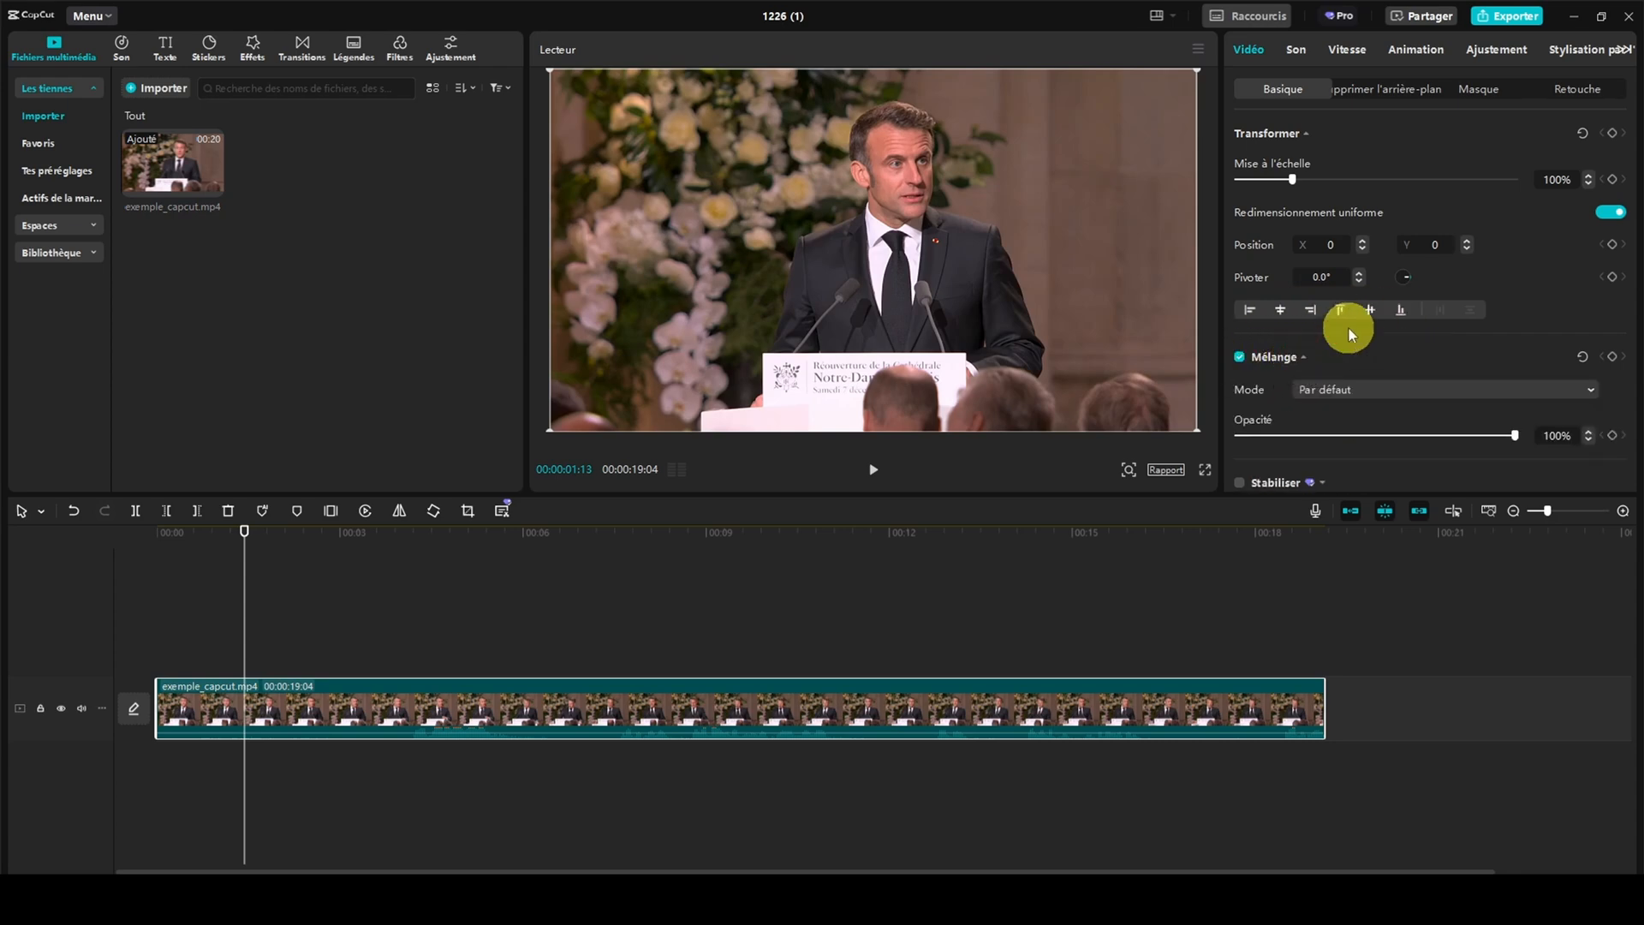
{"action": "scroll", "coordinate": [1348, 328], "scroll_direction": "down", "scroll_amount": 2}
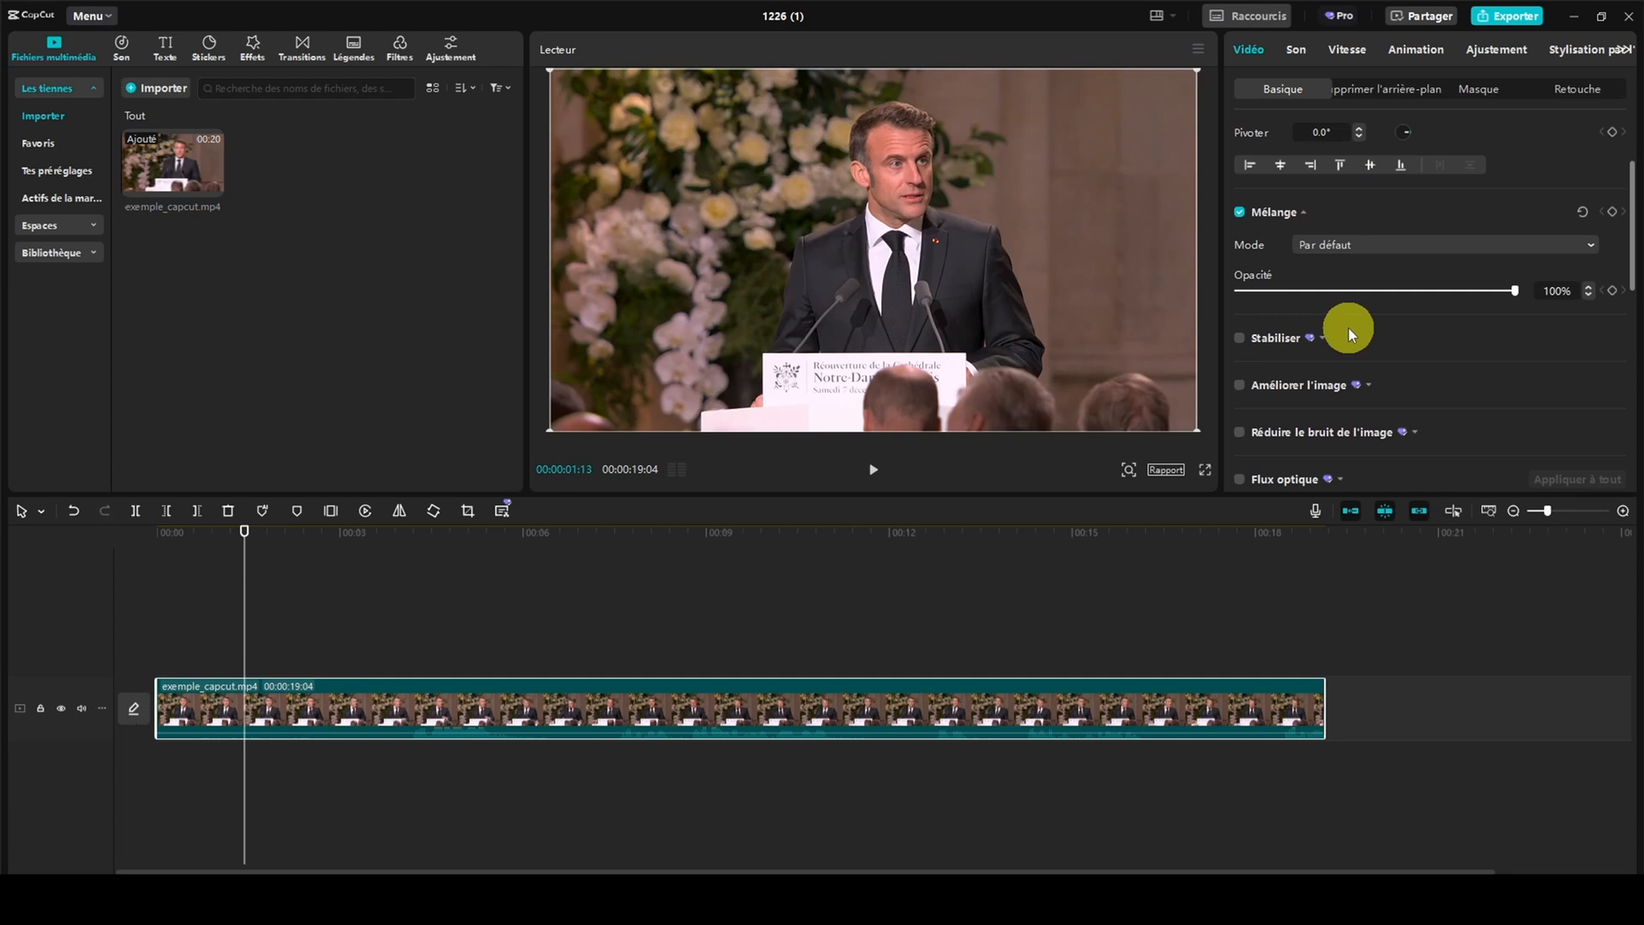
{"action": "left_click", "coordinate": [1344, 228]}
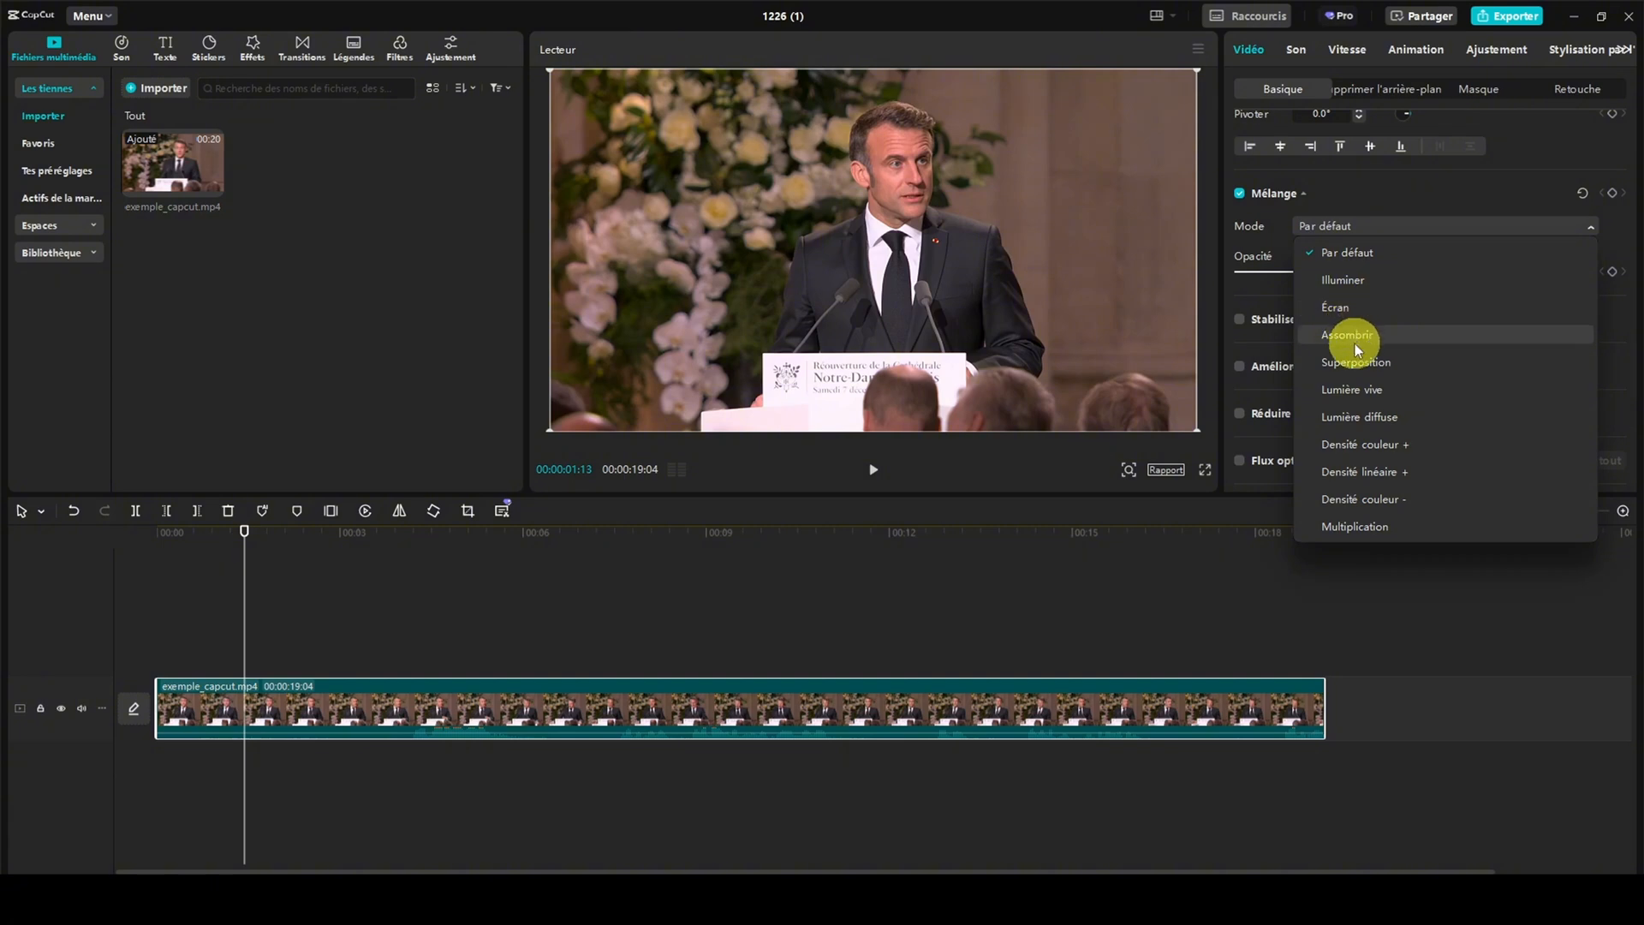
{"action": "left_click", "coordinate": [1355, 282]}
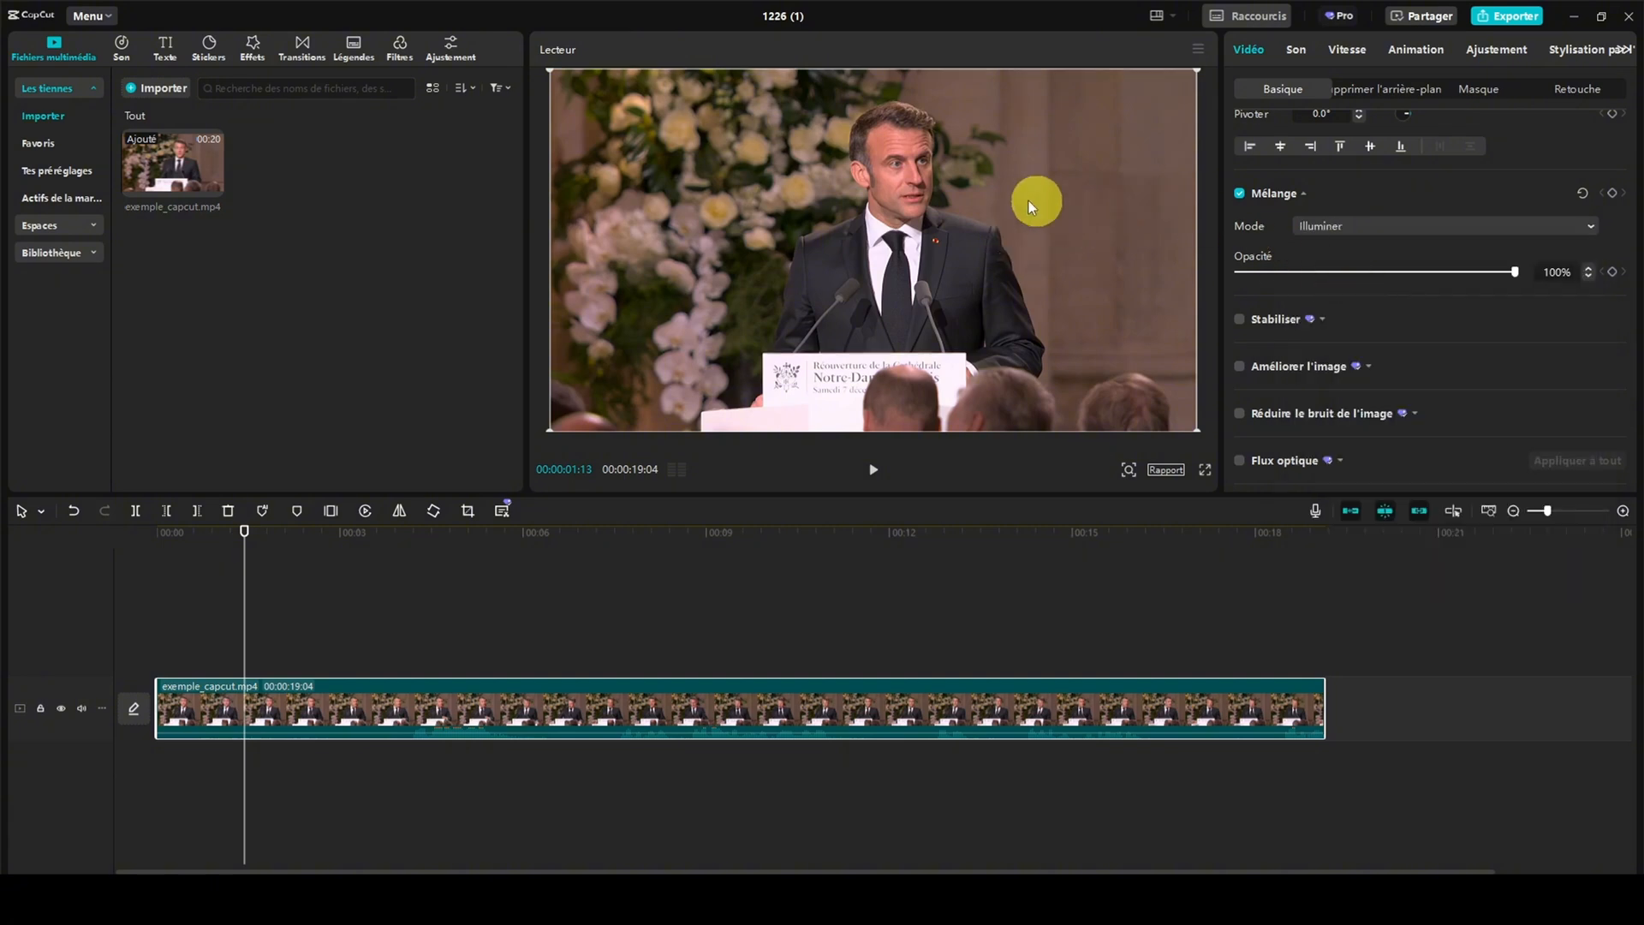
{"action": "left_click", "coordinate": [1369, 229]}
{"action": "left_click", "coordinate": [1352, 243]}
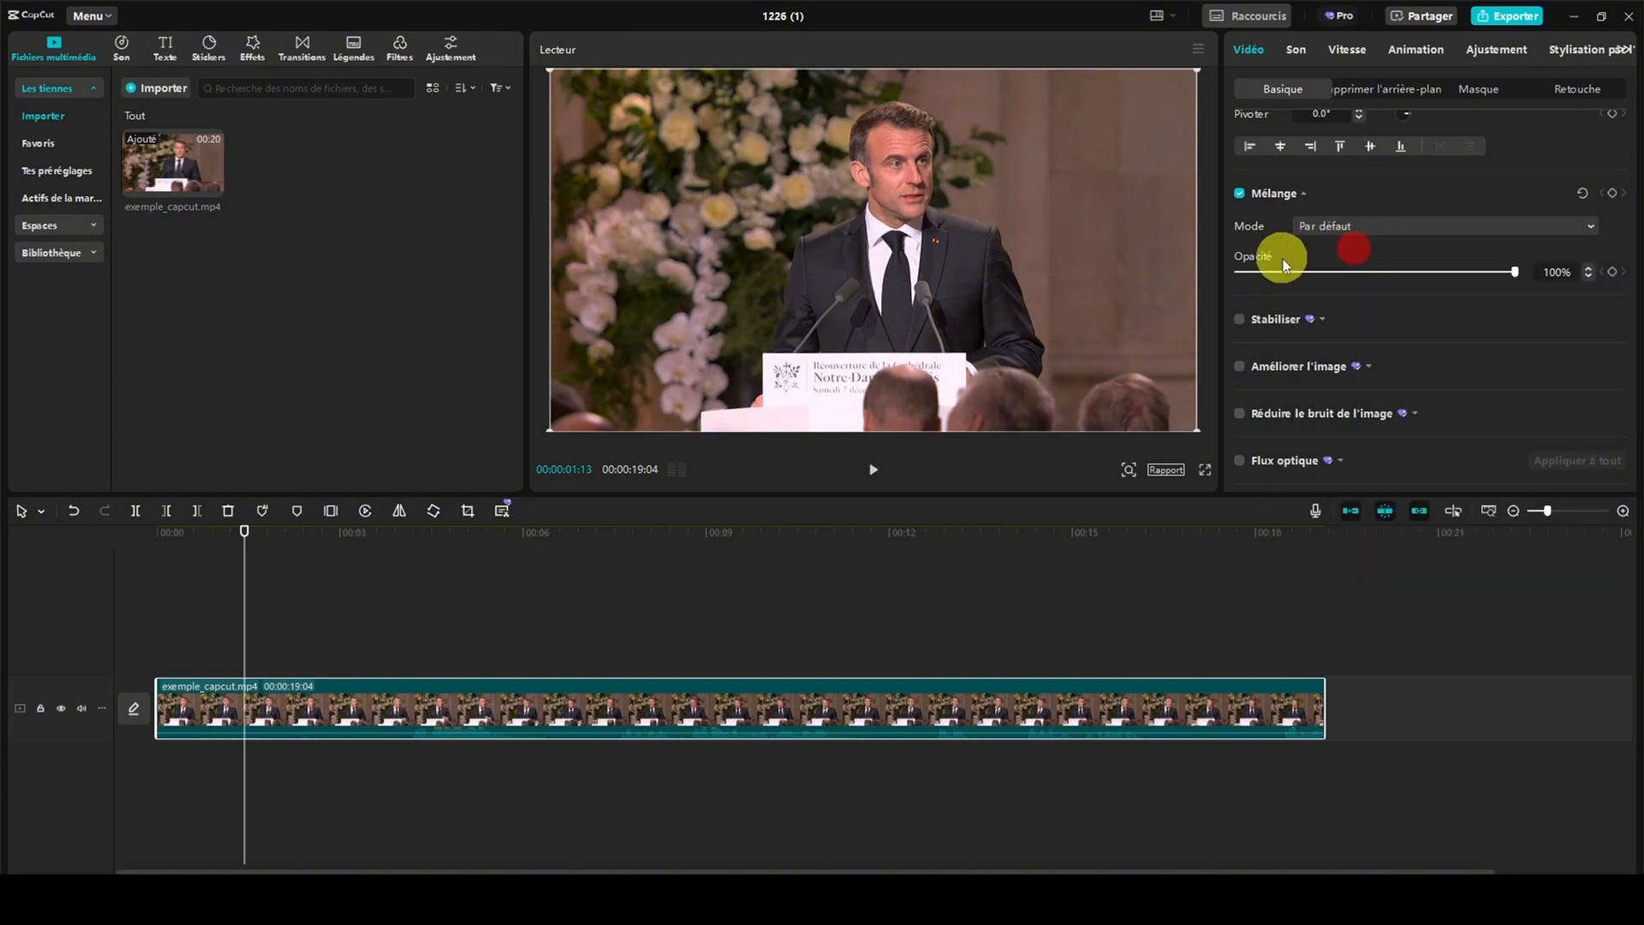
{"action": "mouse_move", "coordinate": [1521, 268]}
{"action": "left_mouse_down"}
{"action": "mouse_move", "coordinate": [1319, 279]}
{"action": "mouse_move", "coordinate": [1534, 272]}
{"action": "left_mouse_up"}
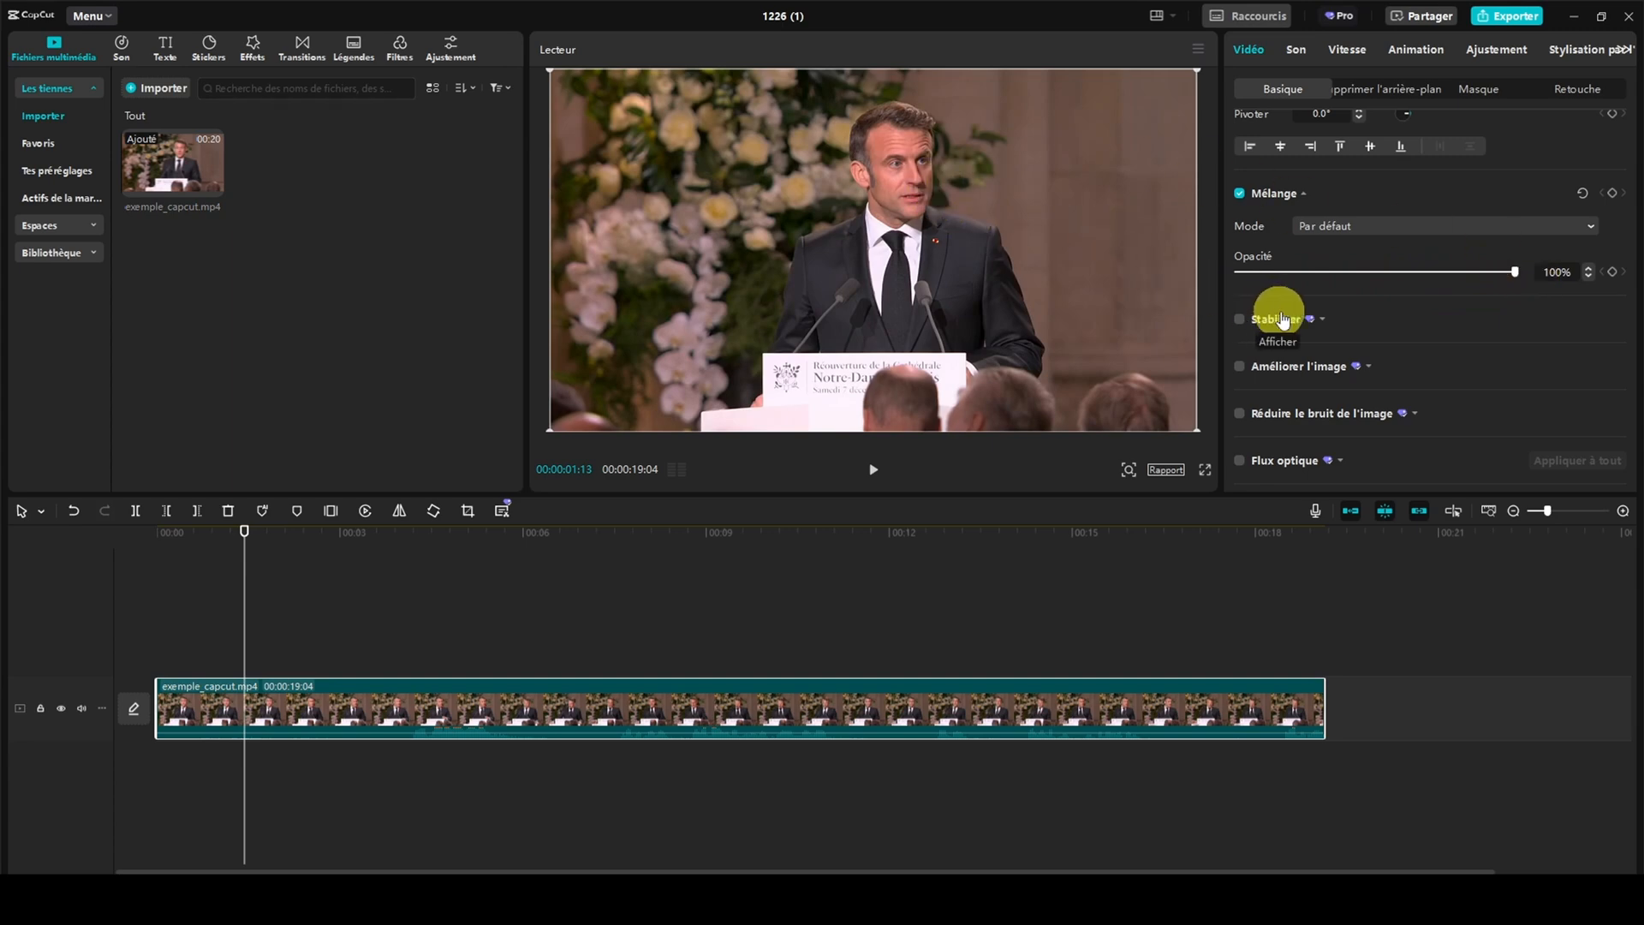
Stabilise exemple_capcut.mp4 at the Recommandé level
{"action": "left_click", "coordinate": [1323, 318]}
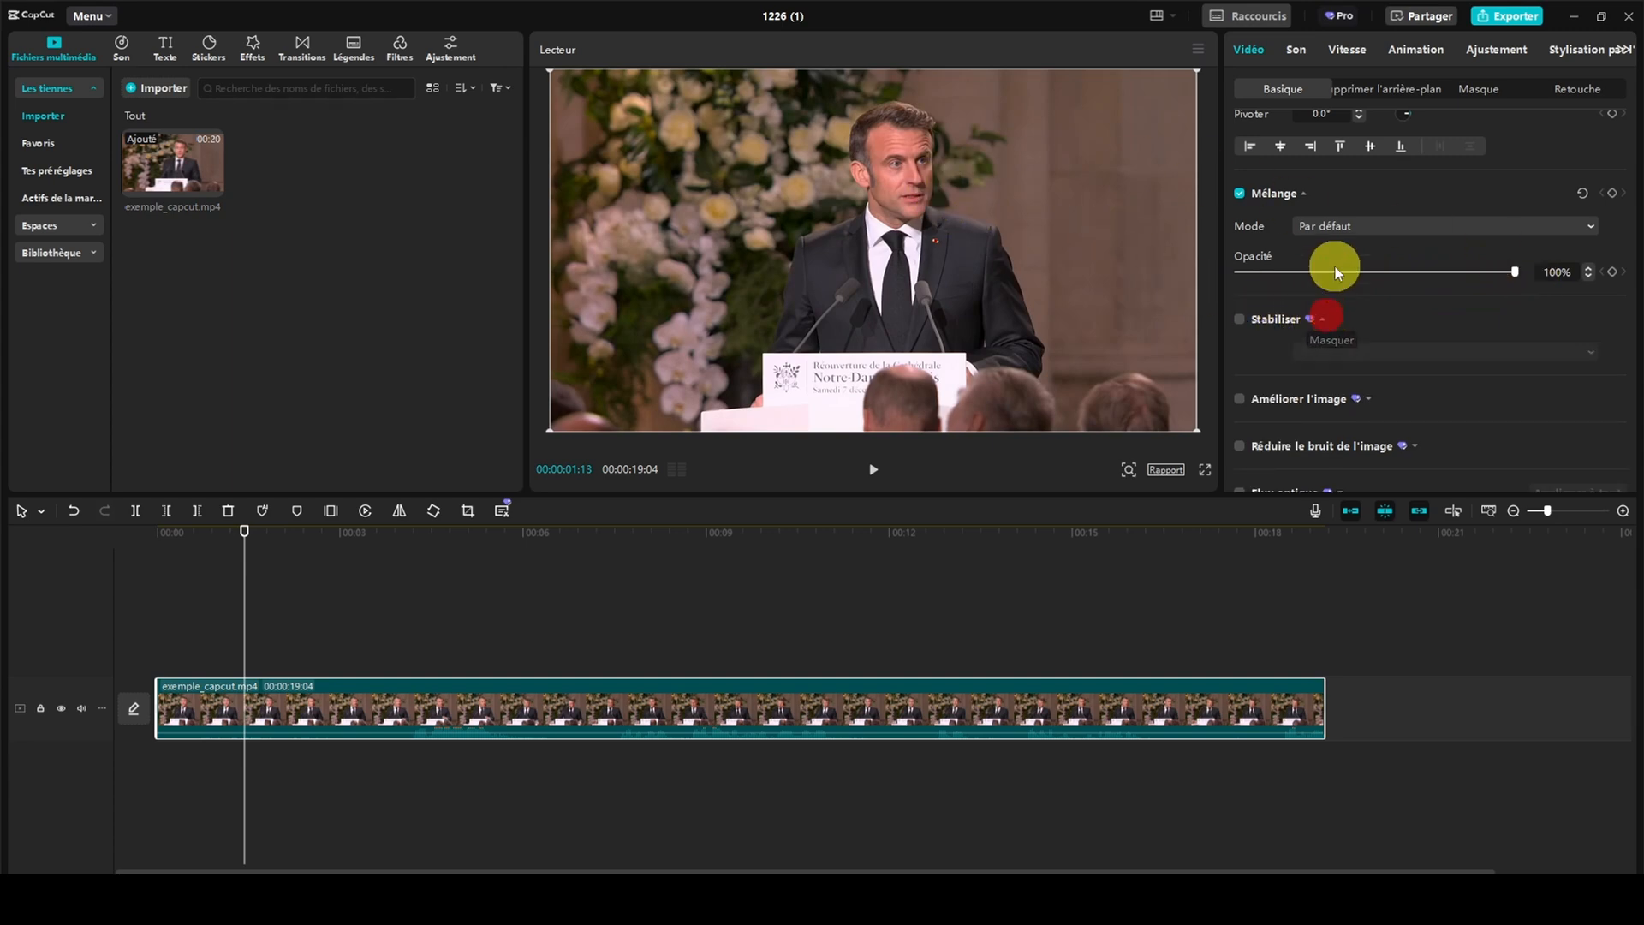
{"action": "scroll", "coordinate": [1335, 262], "scroll_direction": "down", "scroll_amount": 1}
{"action": "scroll", "coordinate": [1336, 260], "scroll_direction": "down", "scroll_amount": 1}
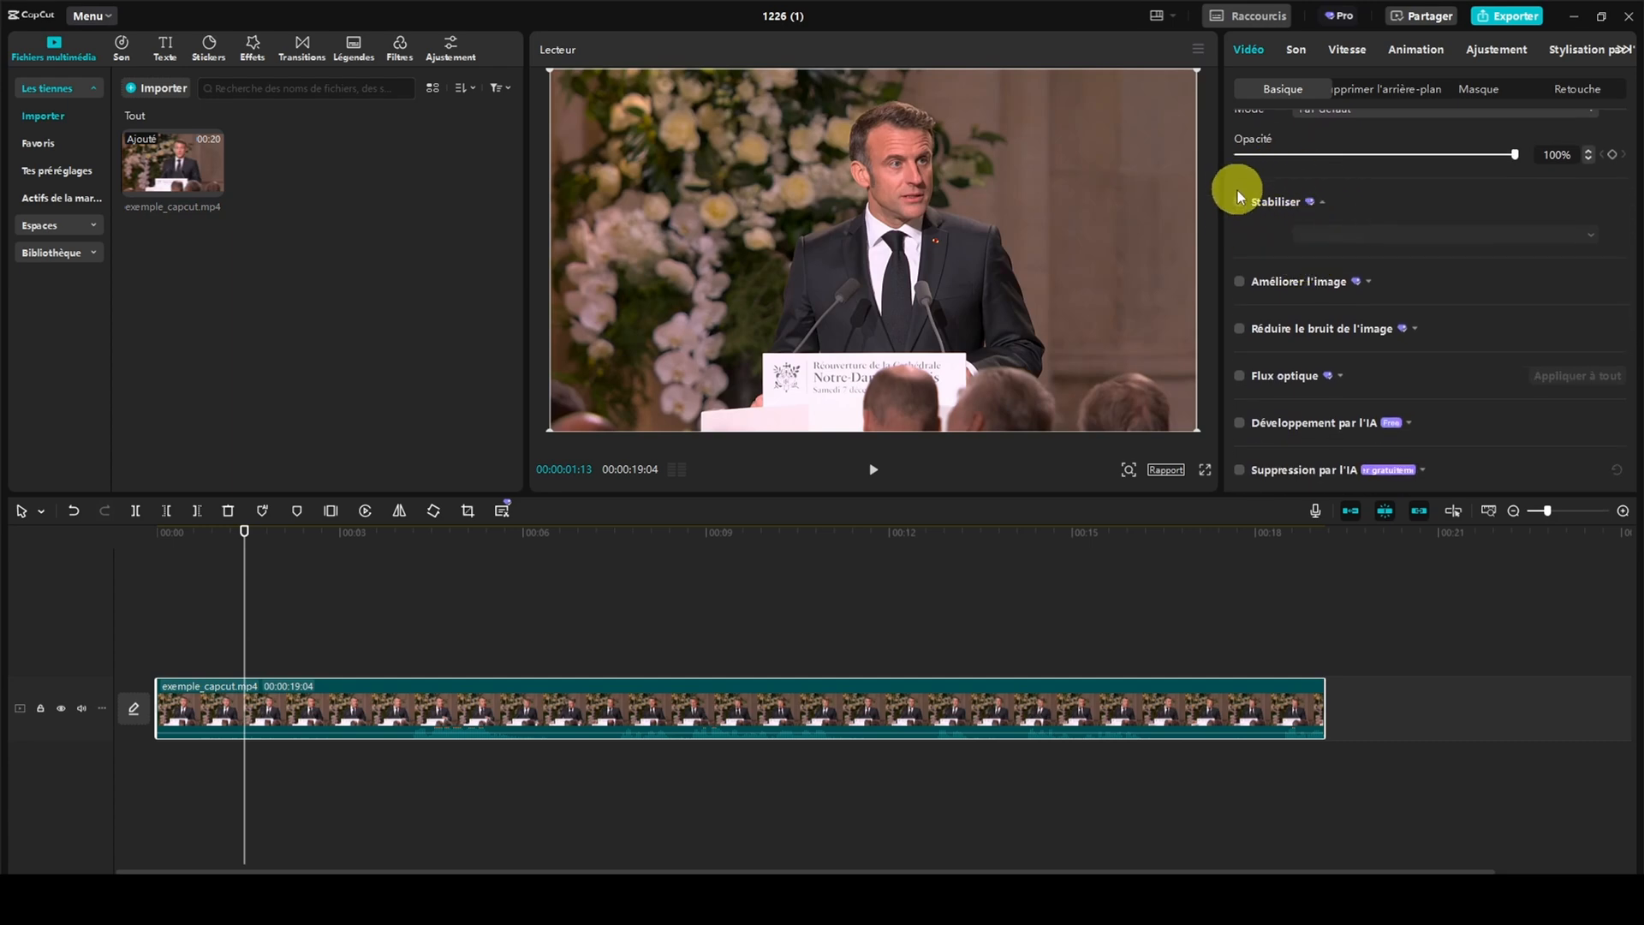
{"action": "left_click", "coordinate": [1239, 205]}
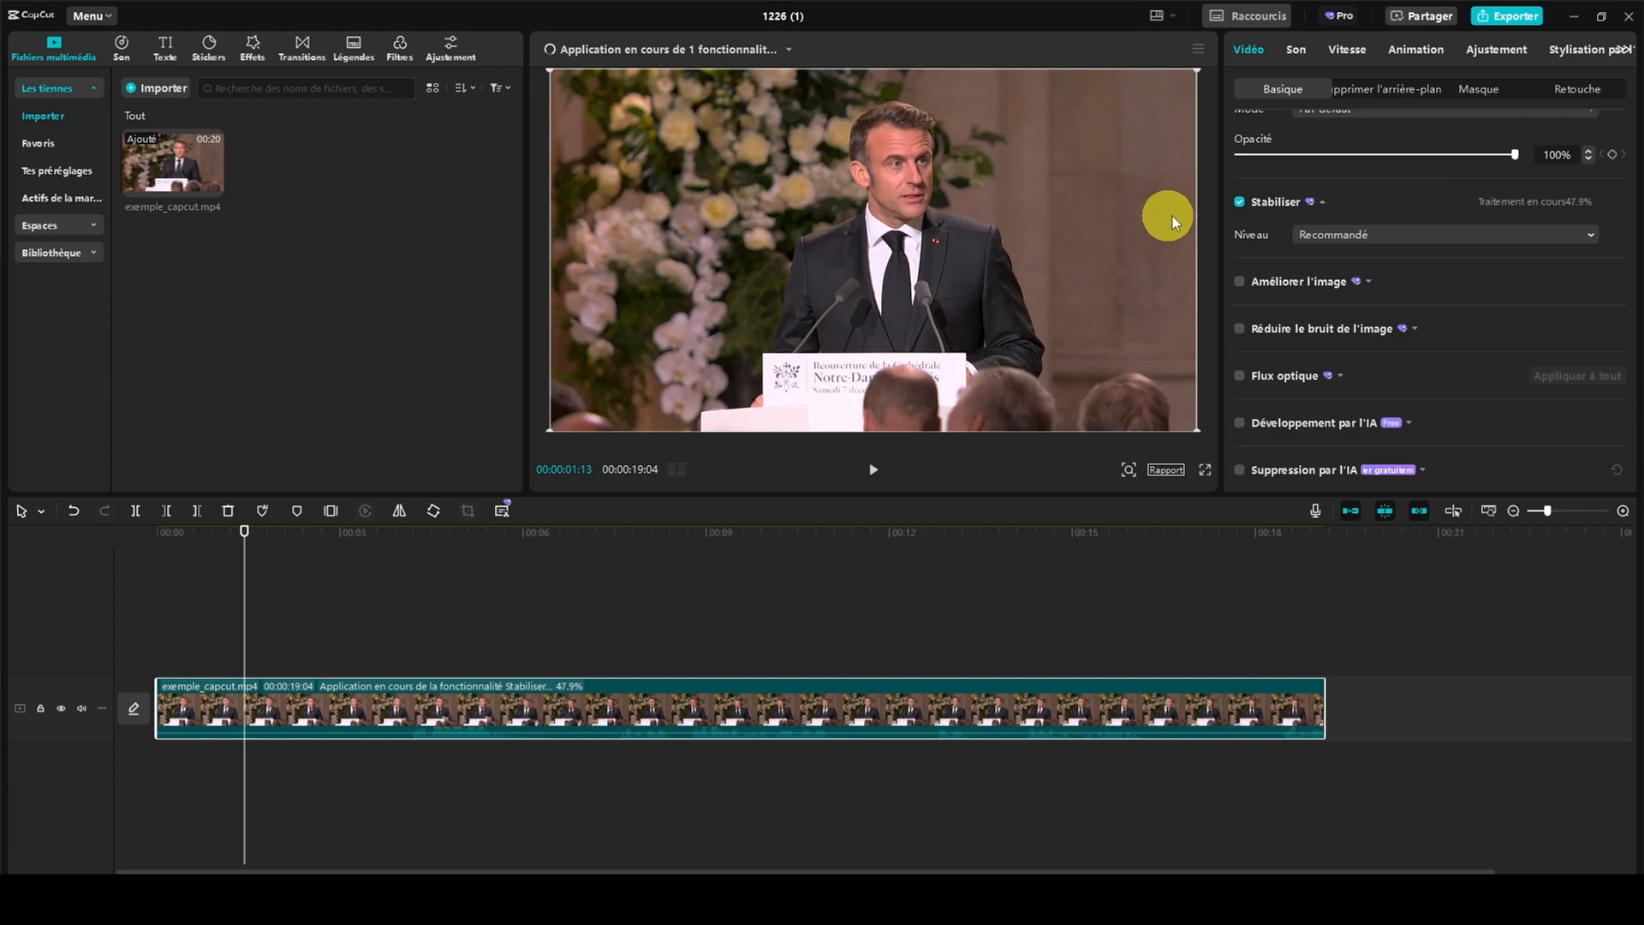
{"action": "left_click", "coordinate": [1451, 233]}
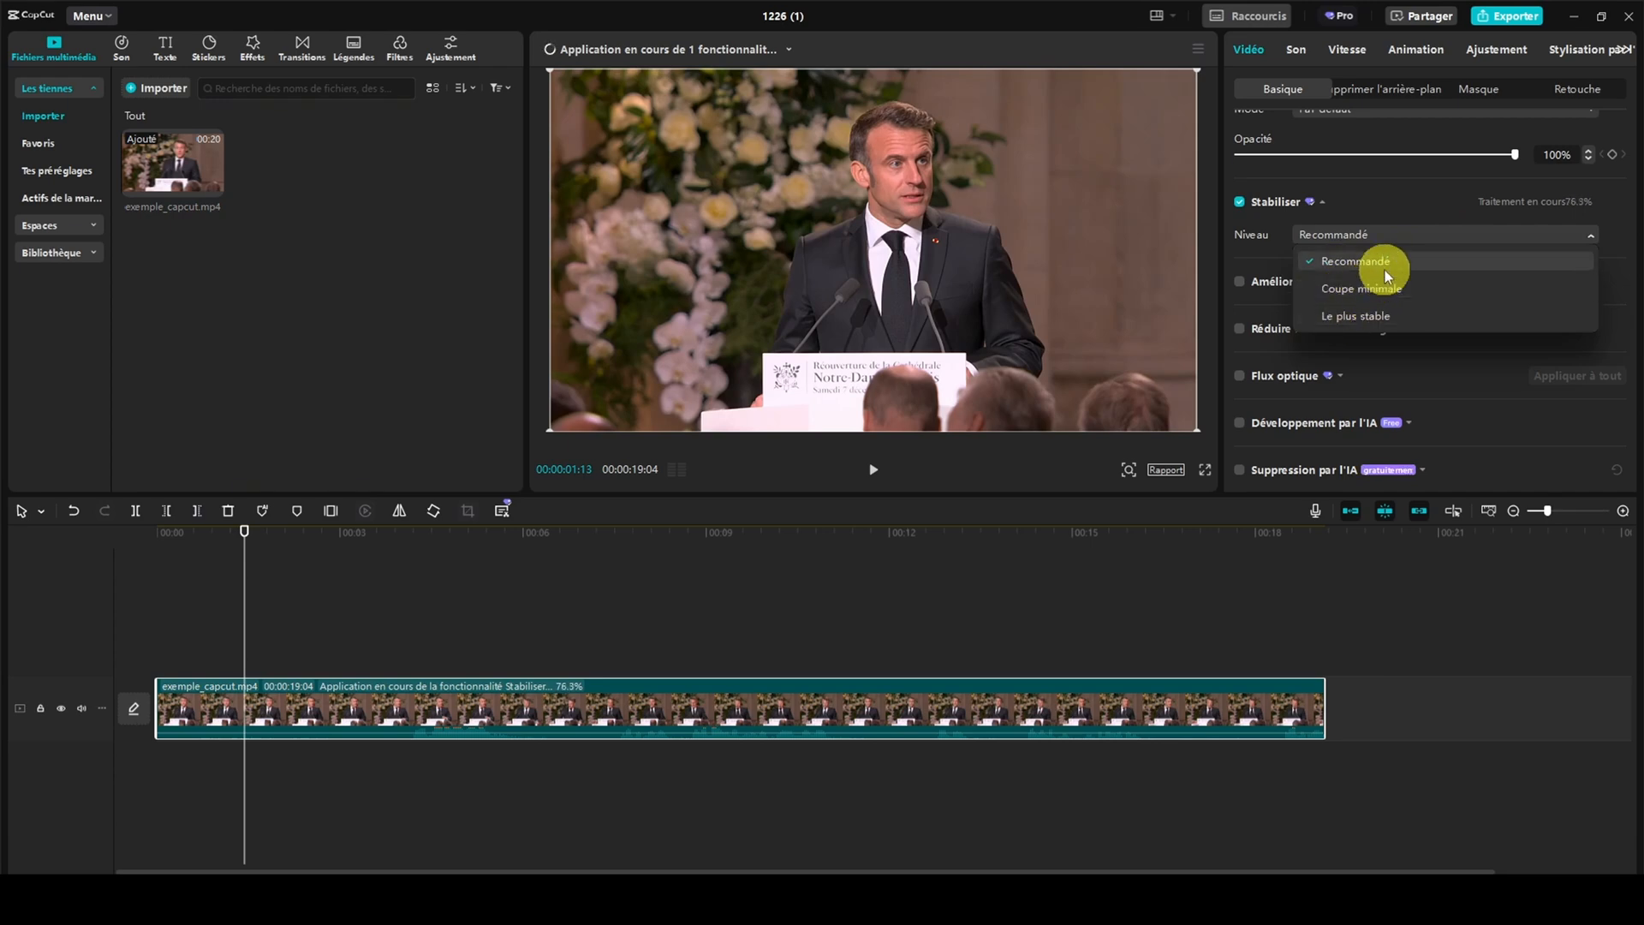
{"action": "left_click", "coordinate": [1591, 214]}
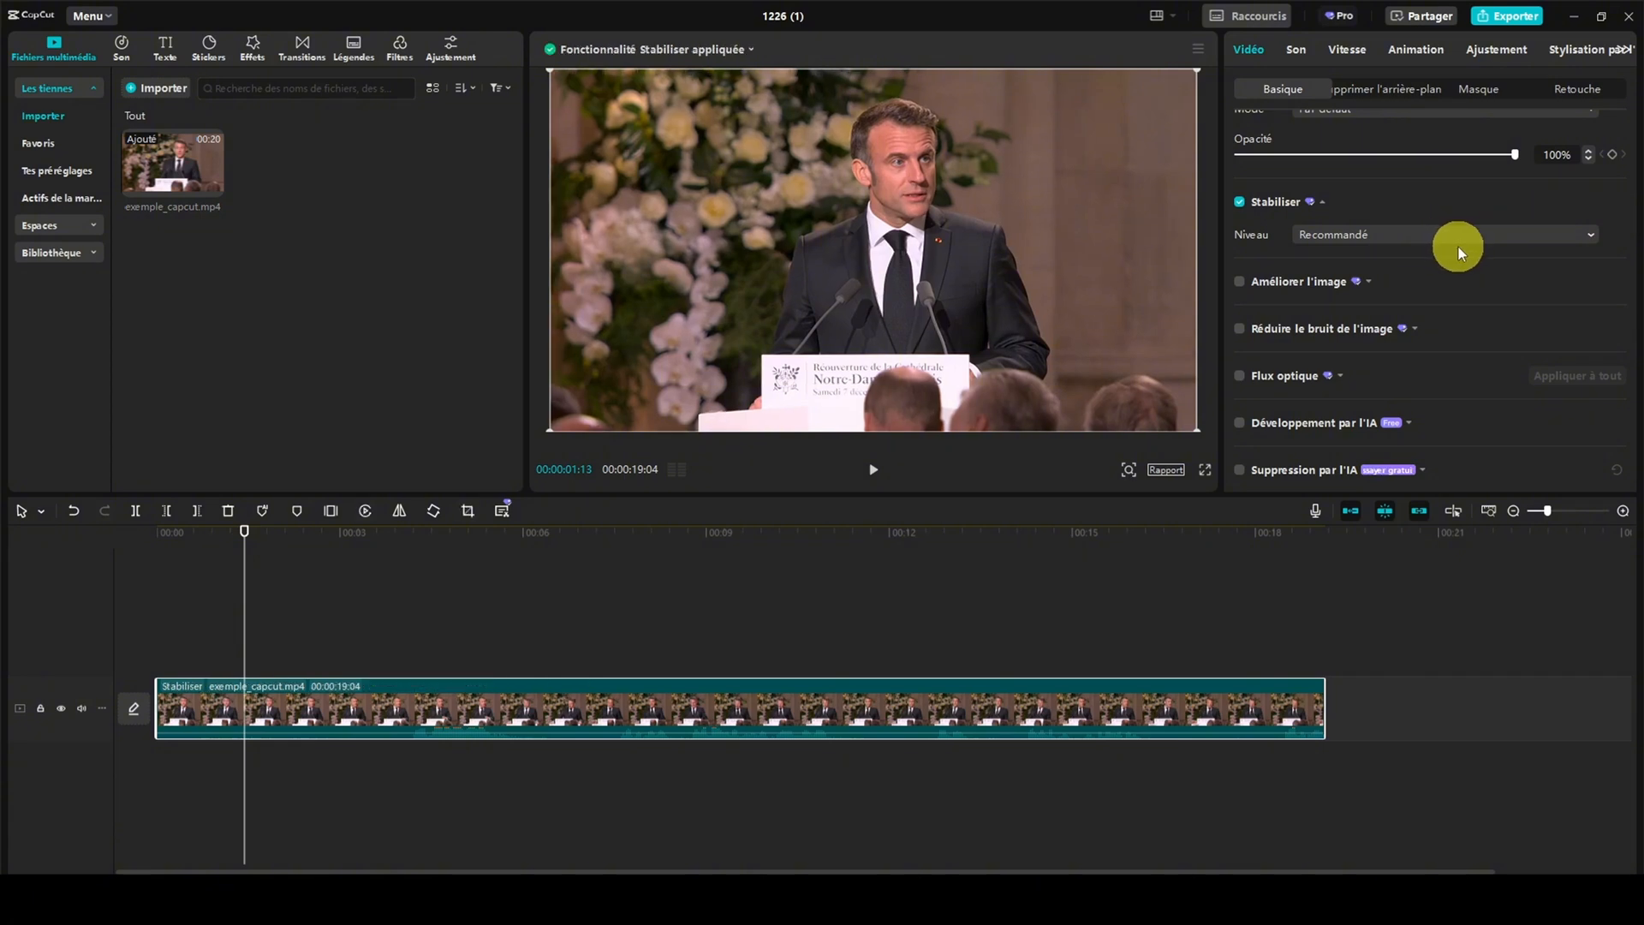
Enable image enhancement (Améliorer l'image) on exemple_capcut.mp4 at the HD level
{"action": "left_click", "coordinate": [1370, 285]}
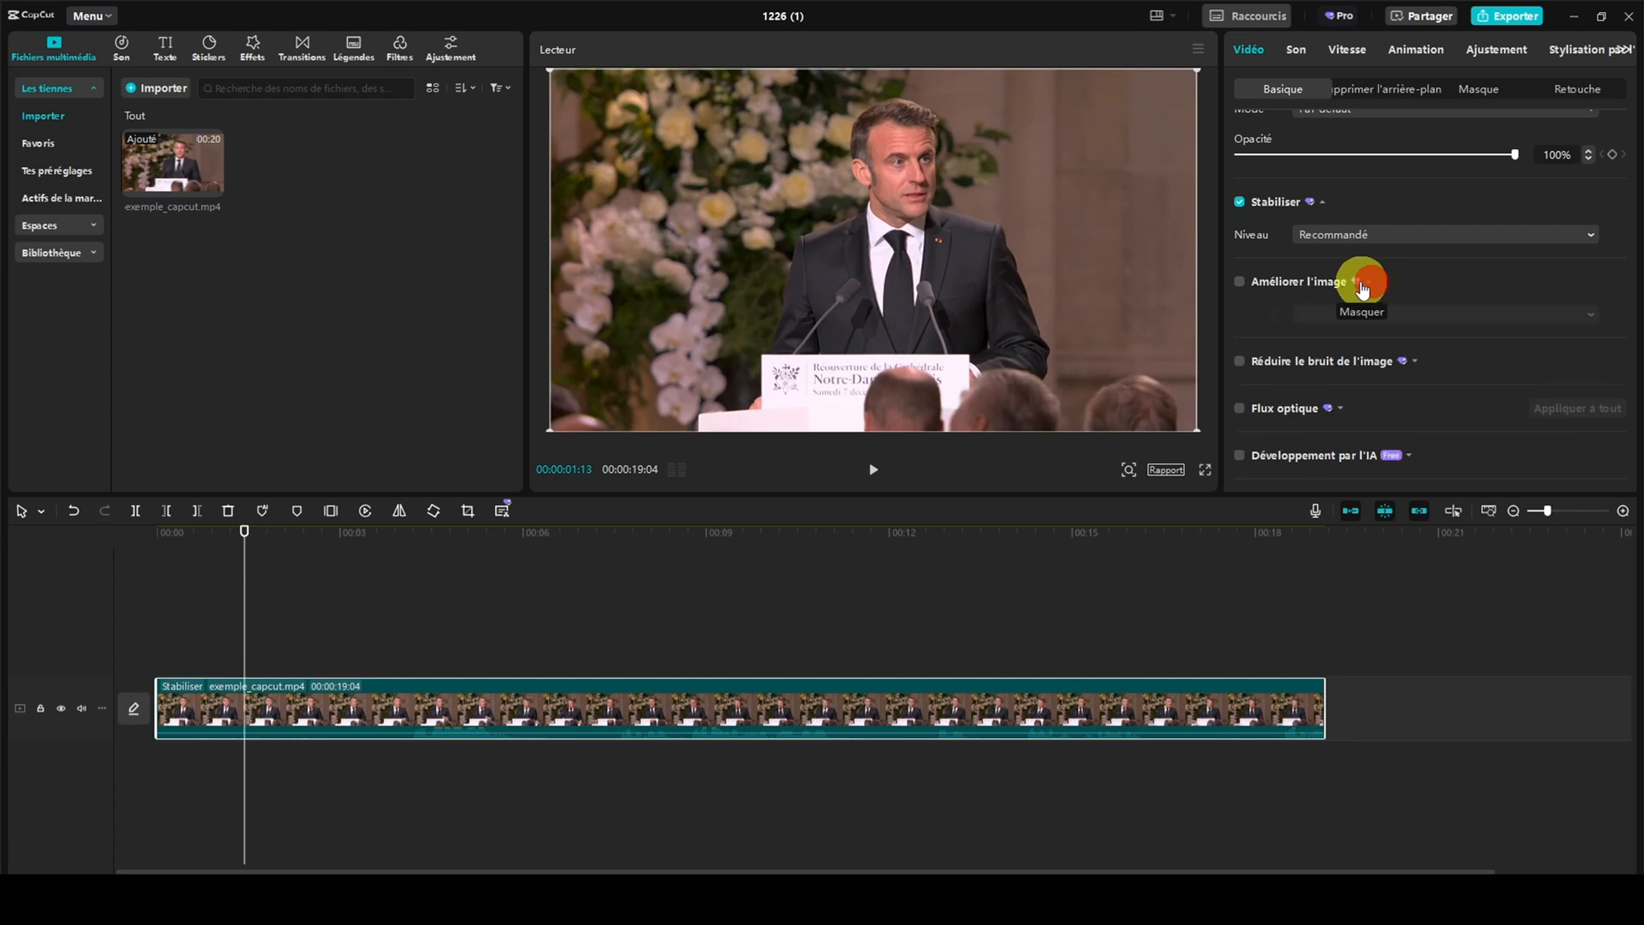
{"action": "left_click", "coordinate": [1241, 283]}
{"action": "scroll", "coordinate": [1307, 280], "scroll_direction": "down", "scroll_amount": 3}
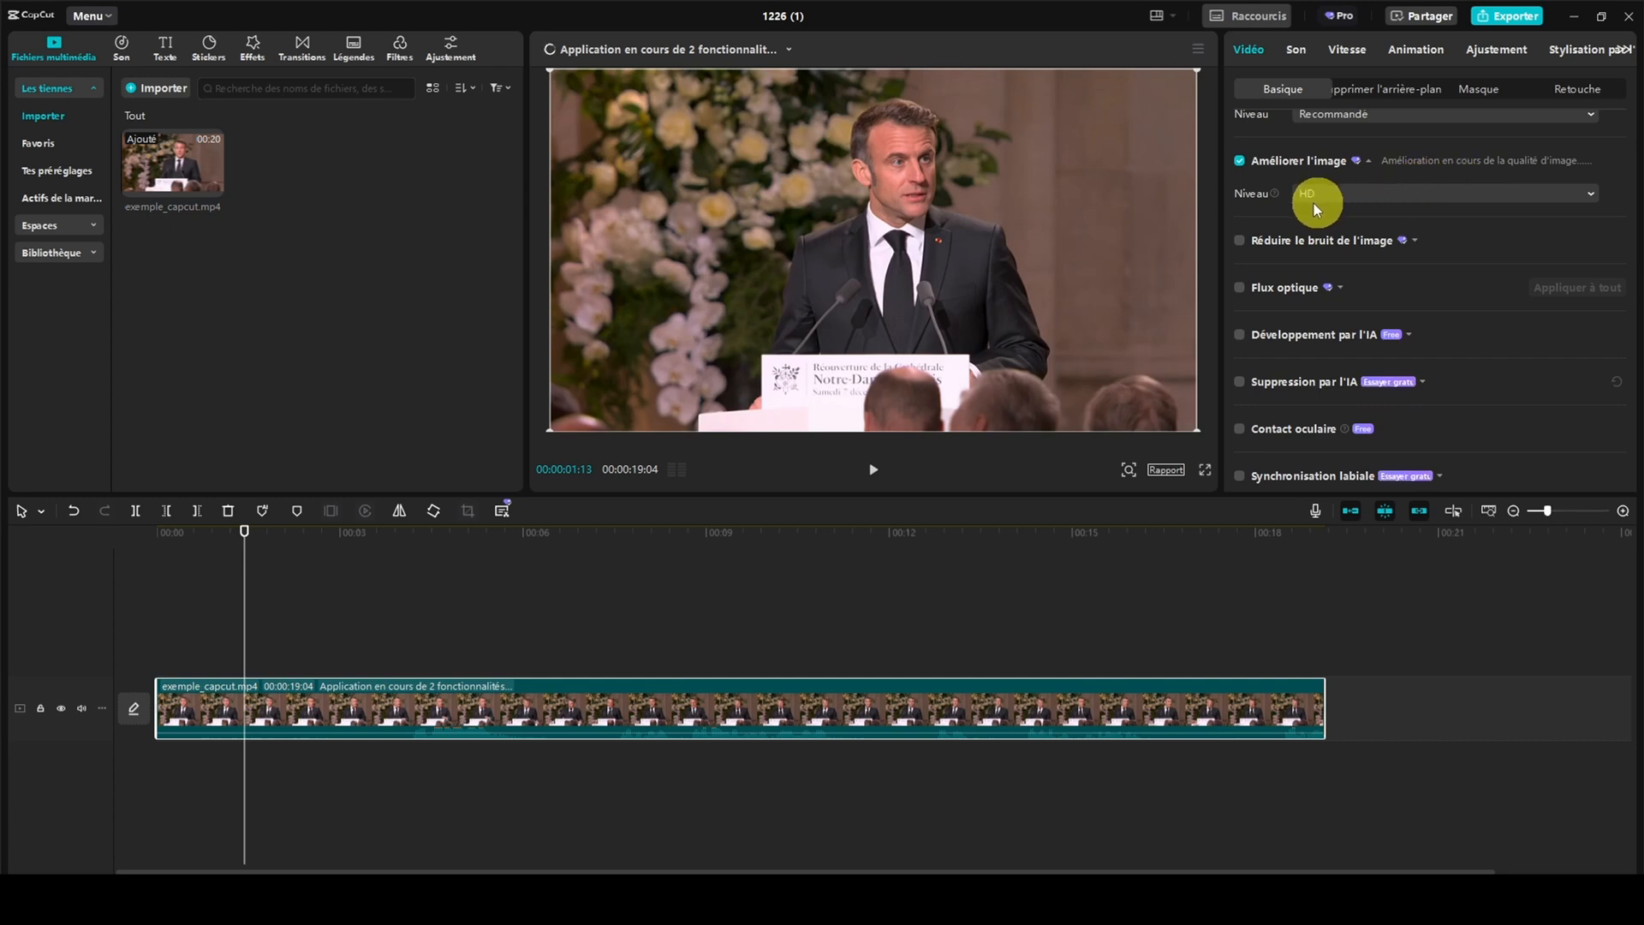
{"action": "left_click", "coordinate": [1488, 195]}
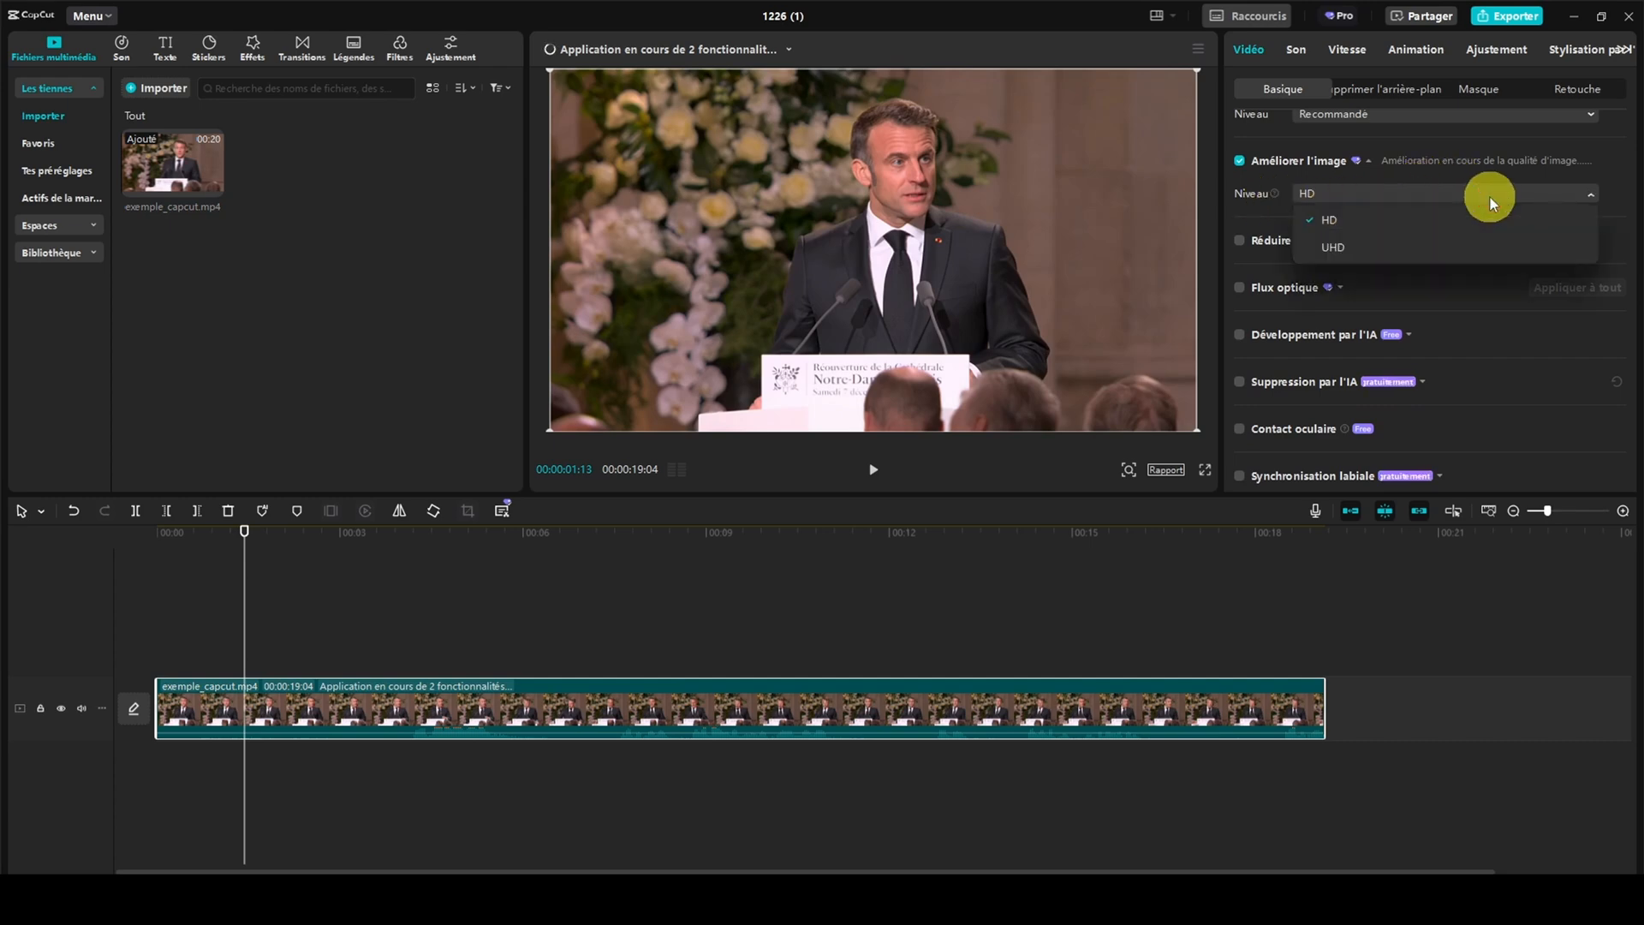
{"action": "left_click", "coordinate": [1367, 190]}
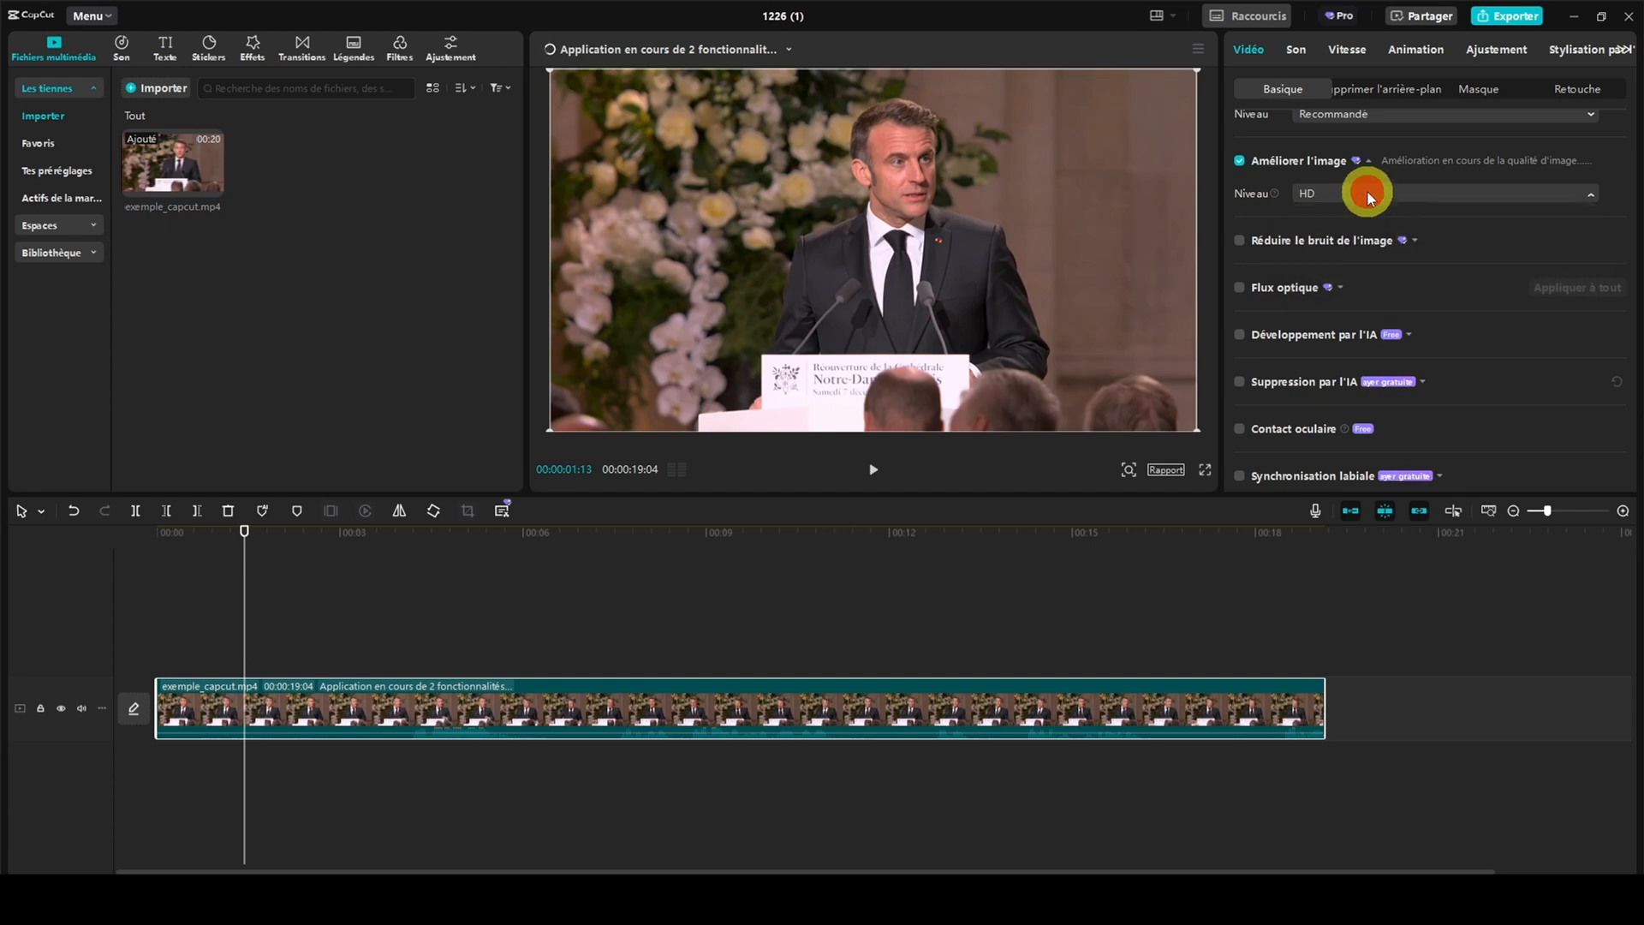
Turn off image enhancement (Améliorer l'image) and stabilisation (Stabiliser) on exemple_capcut.mp4
{"action": "left_click", "coordinate": [1240, 161]}
{"action": "scroll", "coordinate": [1259, 197], "scroll_direction": "up", "scroll_amount": 3}
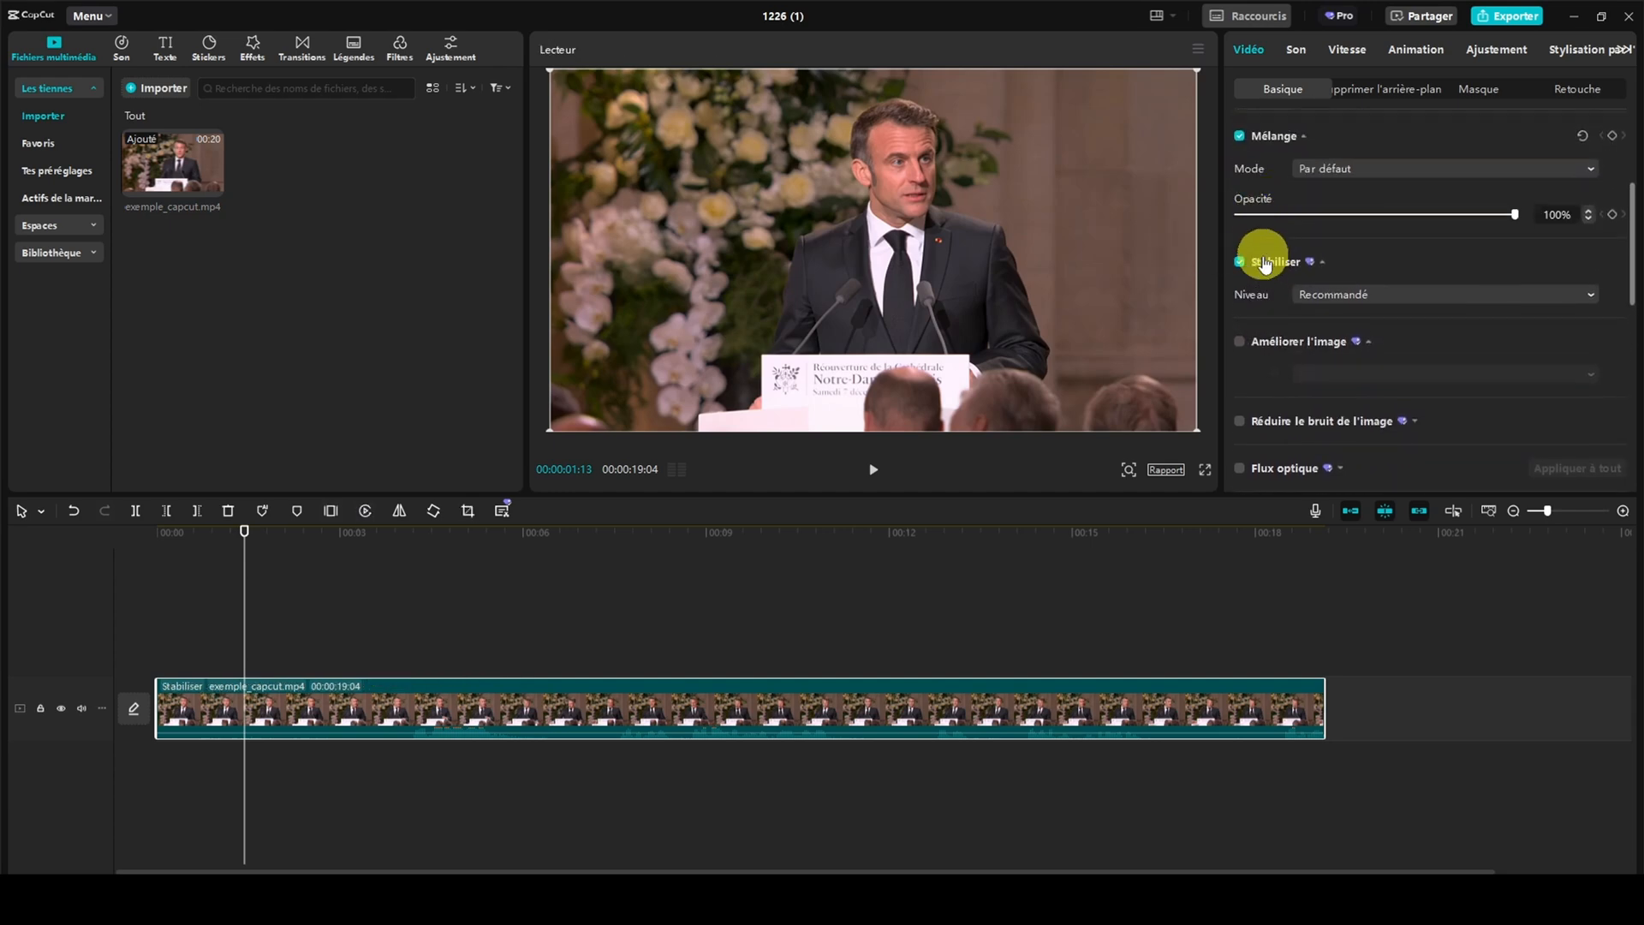
{"action": "left_click", "coordinate": [1241, 263]}
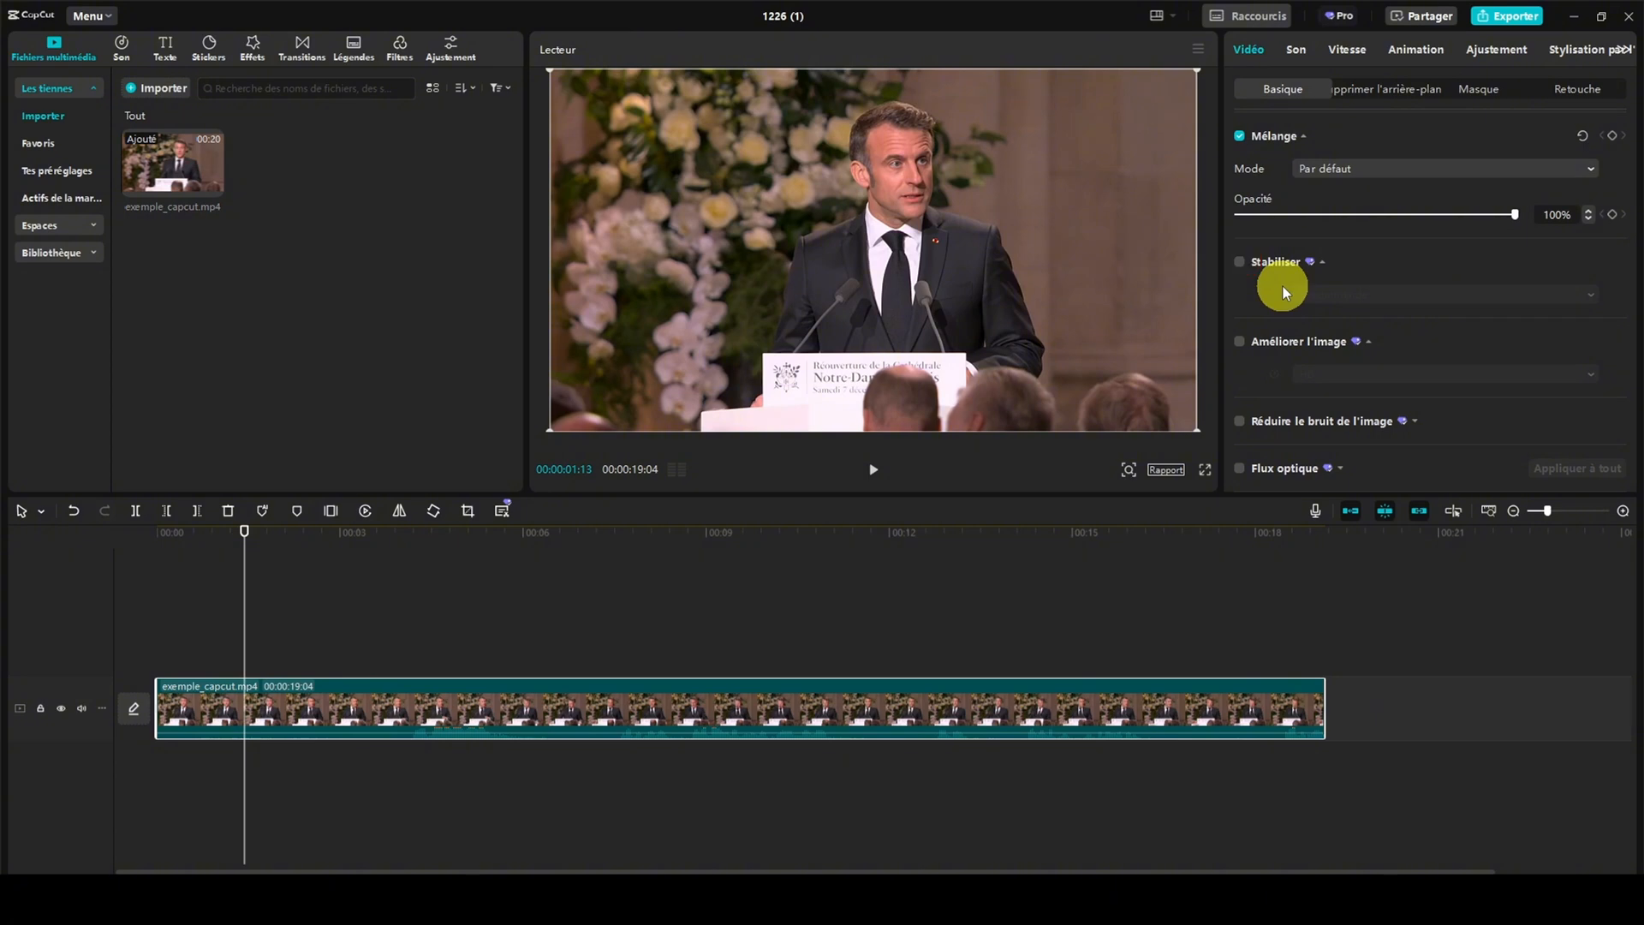
Try image noise reduction (Réduire le bruit de l'image) at the Faible level on exemple_capcut.mp4, and turn it off again
{"action": "scroll", "coordinate": [1283, 292], "scroll_direction": "down", "scroll_amount": 3}
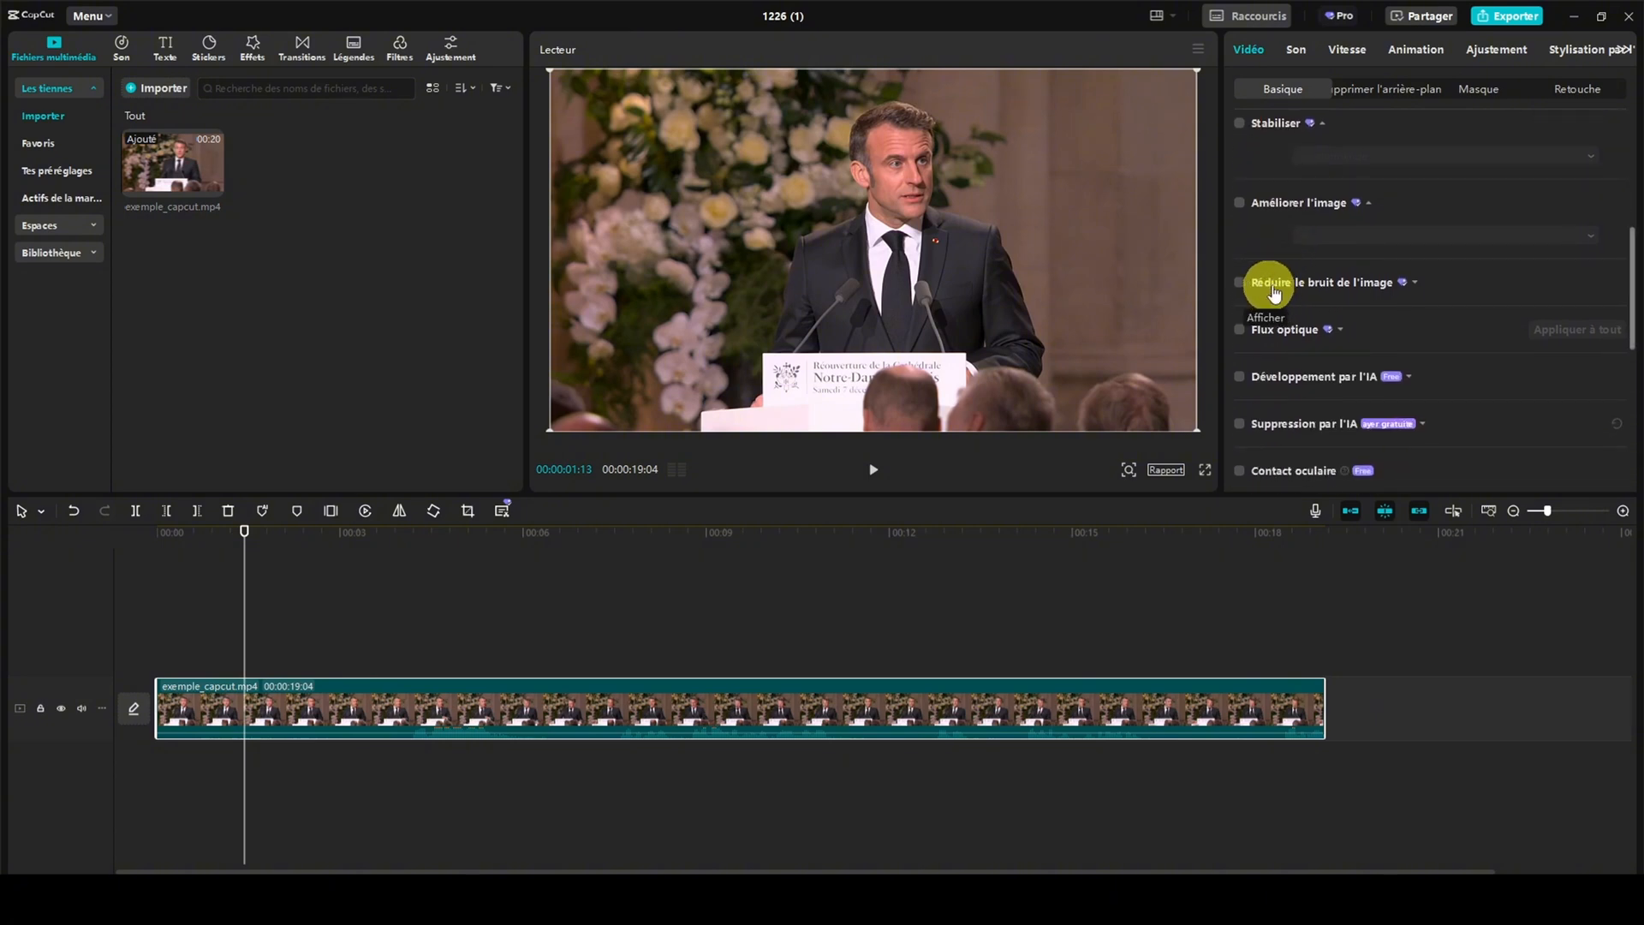
{"action": "left_click", "coordinate": [1414, 282]}
{"action": "scroll", "coordinate": [1319, 326], "scroll_direction": "down", "scroll_amount": 1}
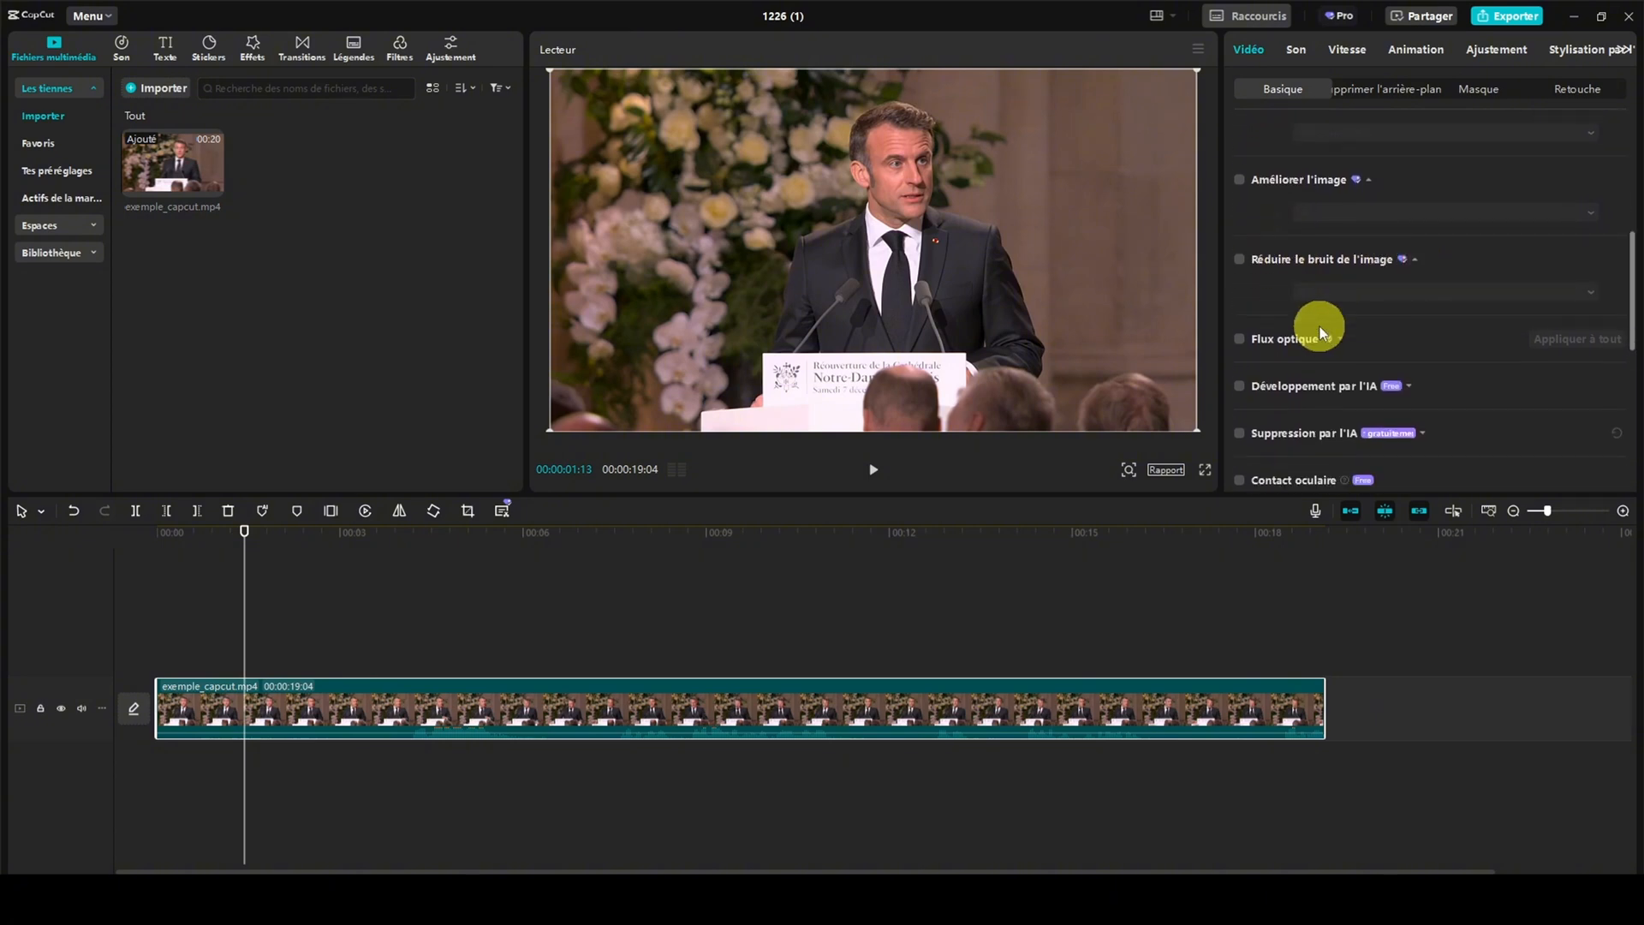
{"action": "scroll", "coordinate": [1319, 327], "scroll_direction": "down", "scroll_amount": 3}
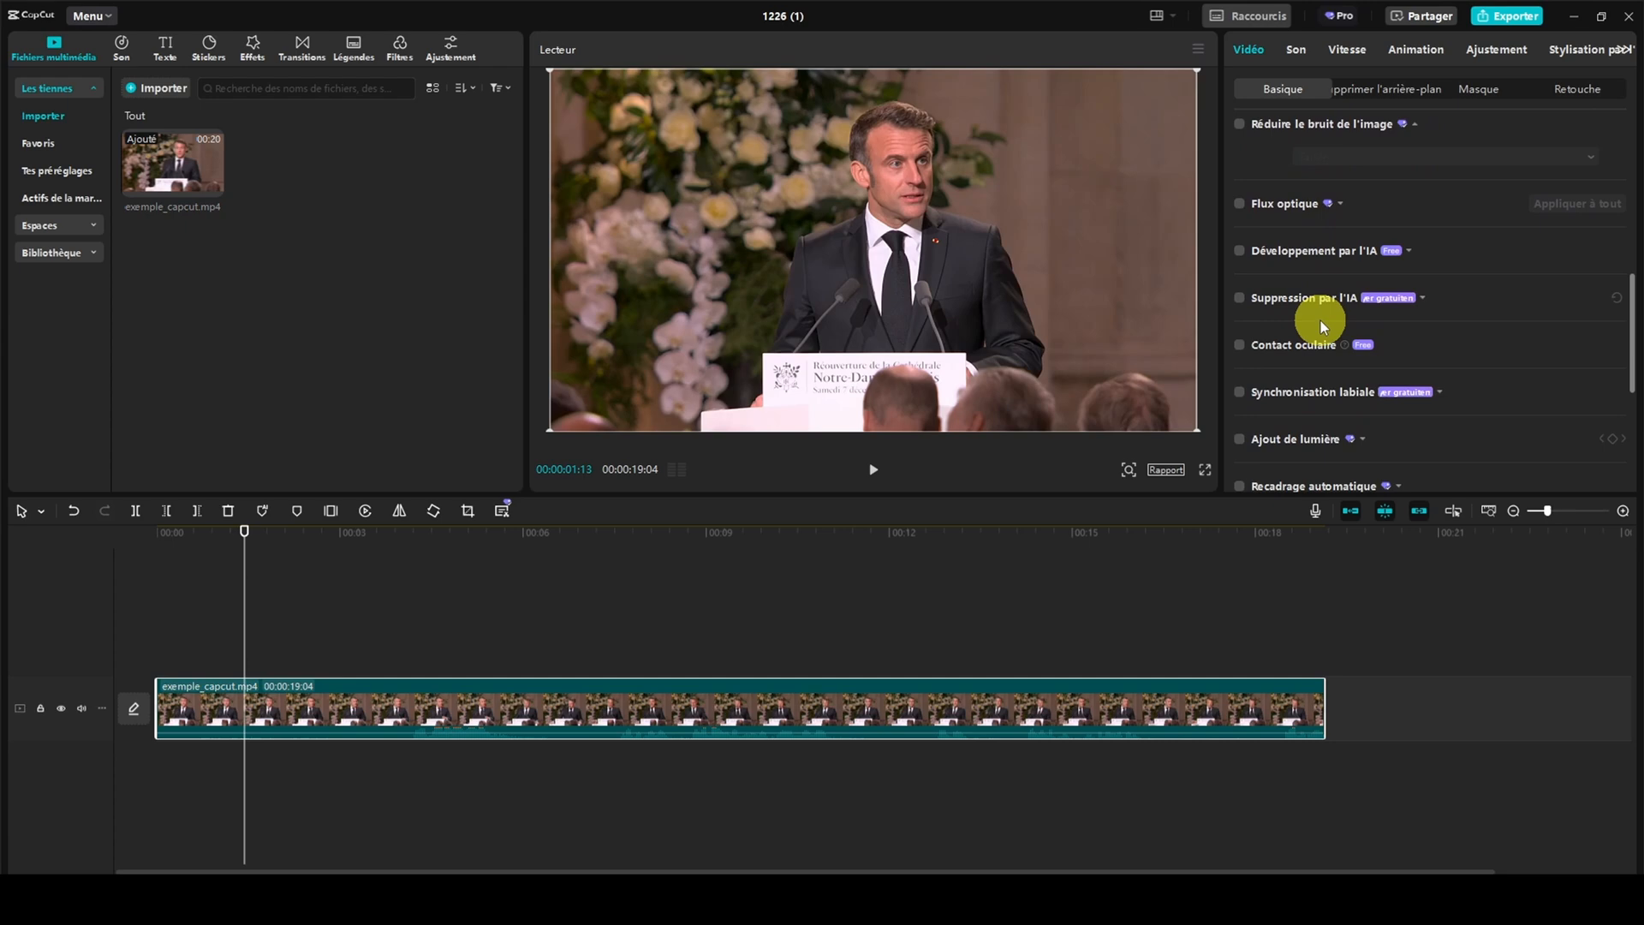
{"action": "left_click", "coordinate": [1240, 125]}
{"action": "left_click", "coordinate": [1408, 157]}
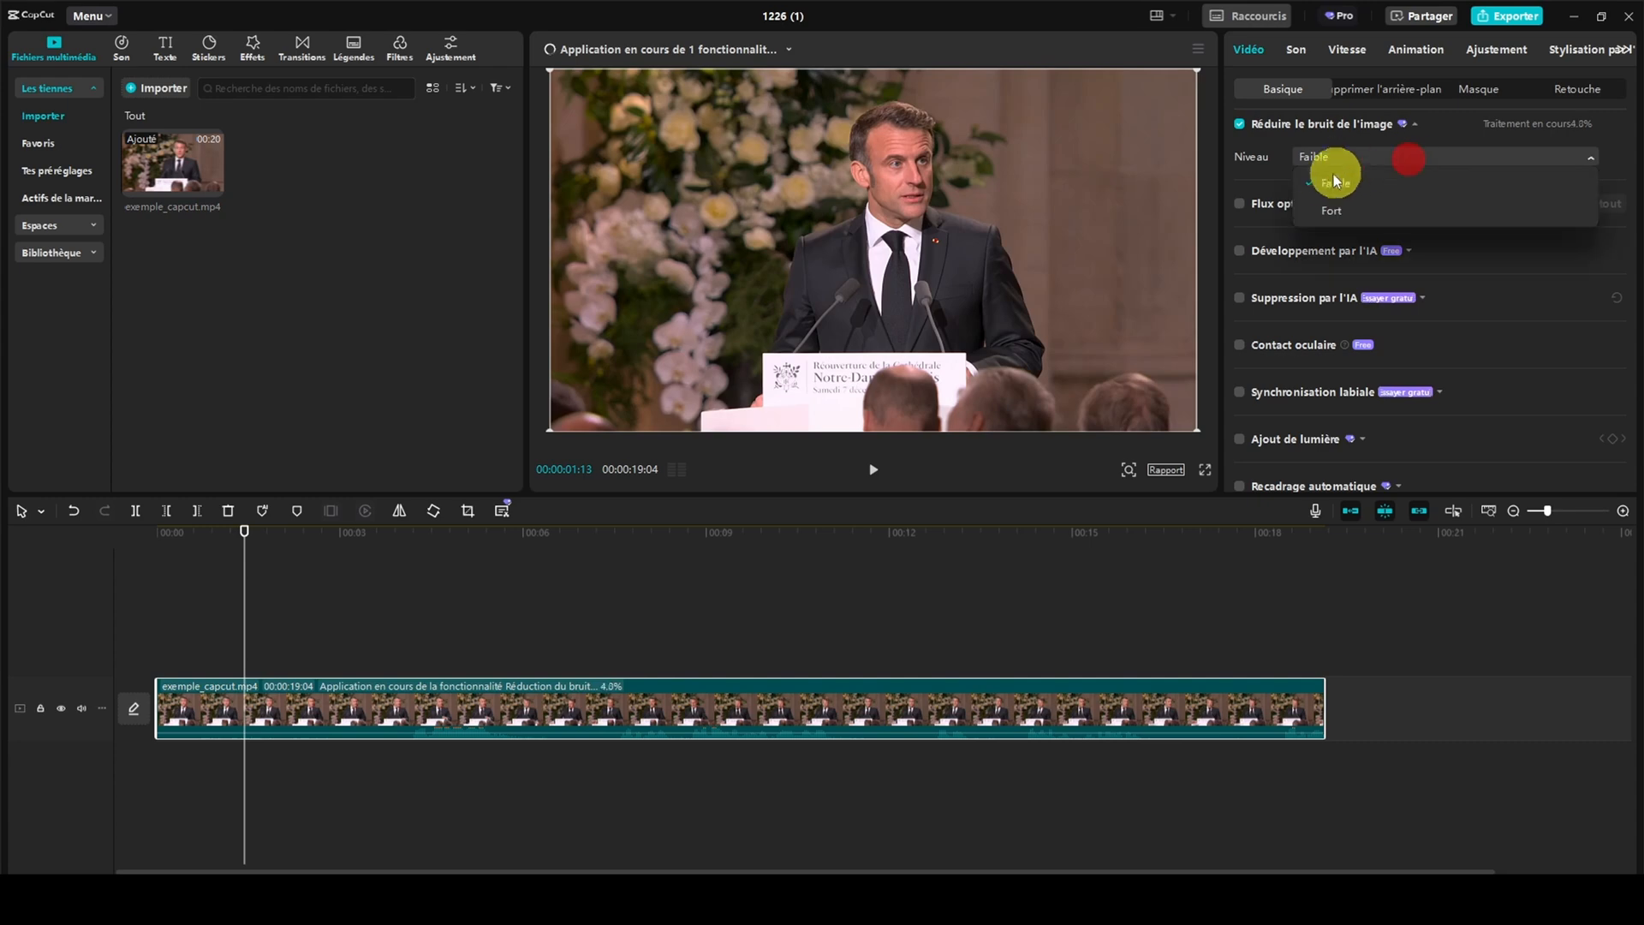
{"action": "left_click", "coordinate": [1374, 154]}
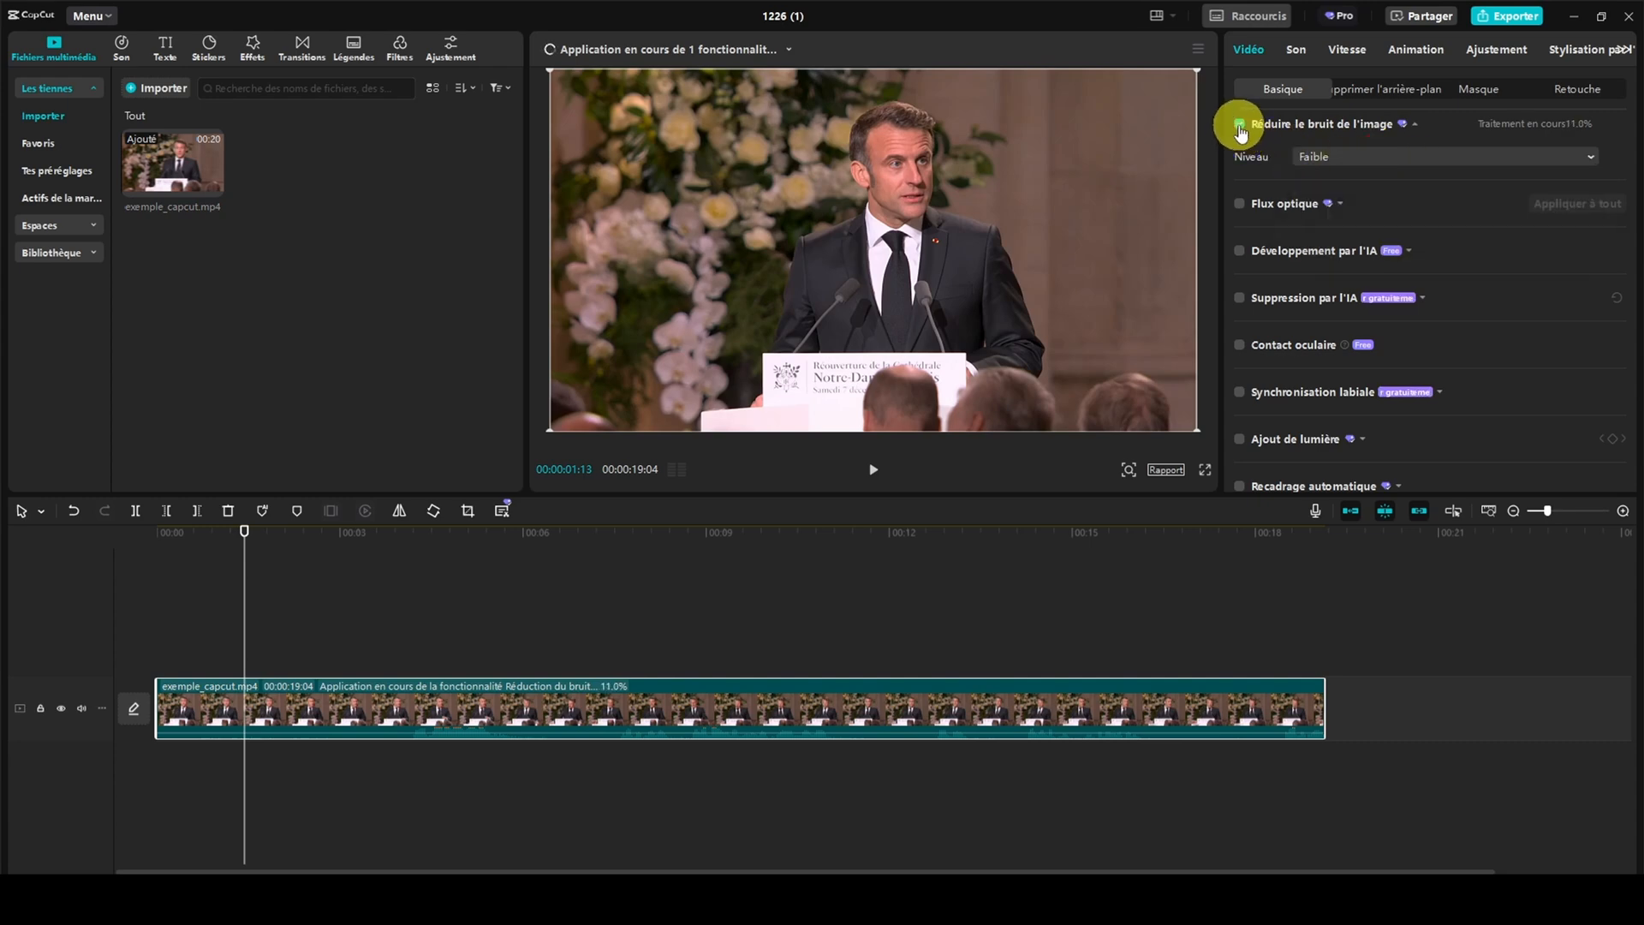
{"action": "left_click", "coordinate": [1238, 126]}
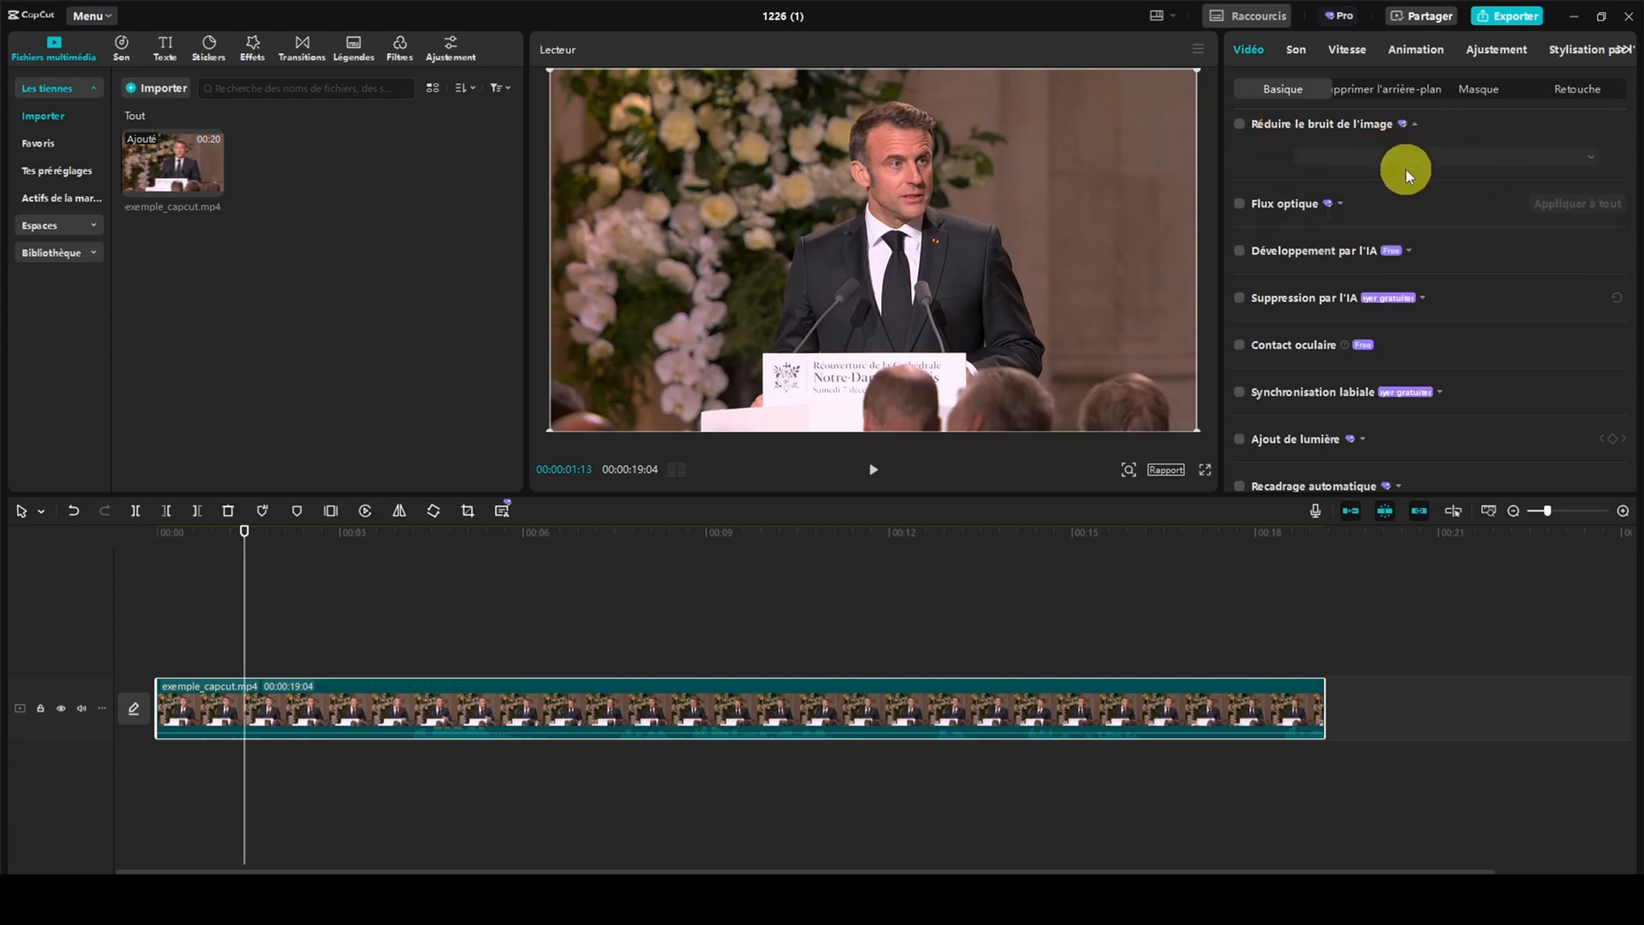
Try optical flow (Flux optique) at 50 images/seconde on exemple_capcut.mp4, declining the change to the project's frame rate
{"action": "scroll", "coordinate": [1406, 170], "scroll_direction": "down", "scroll_amount": 1}
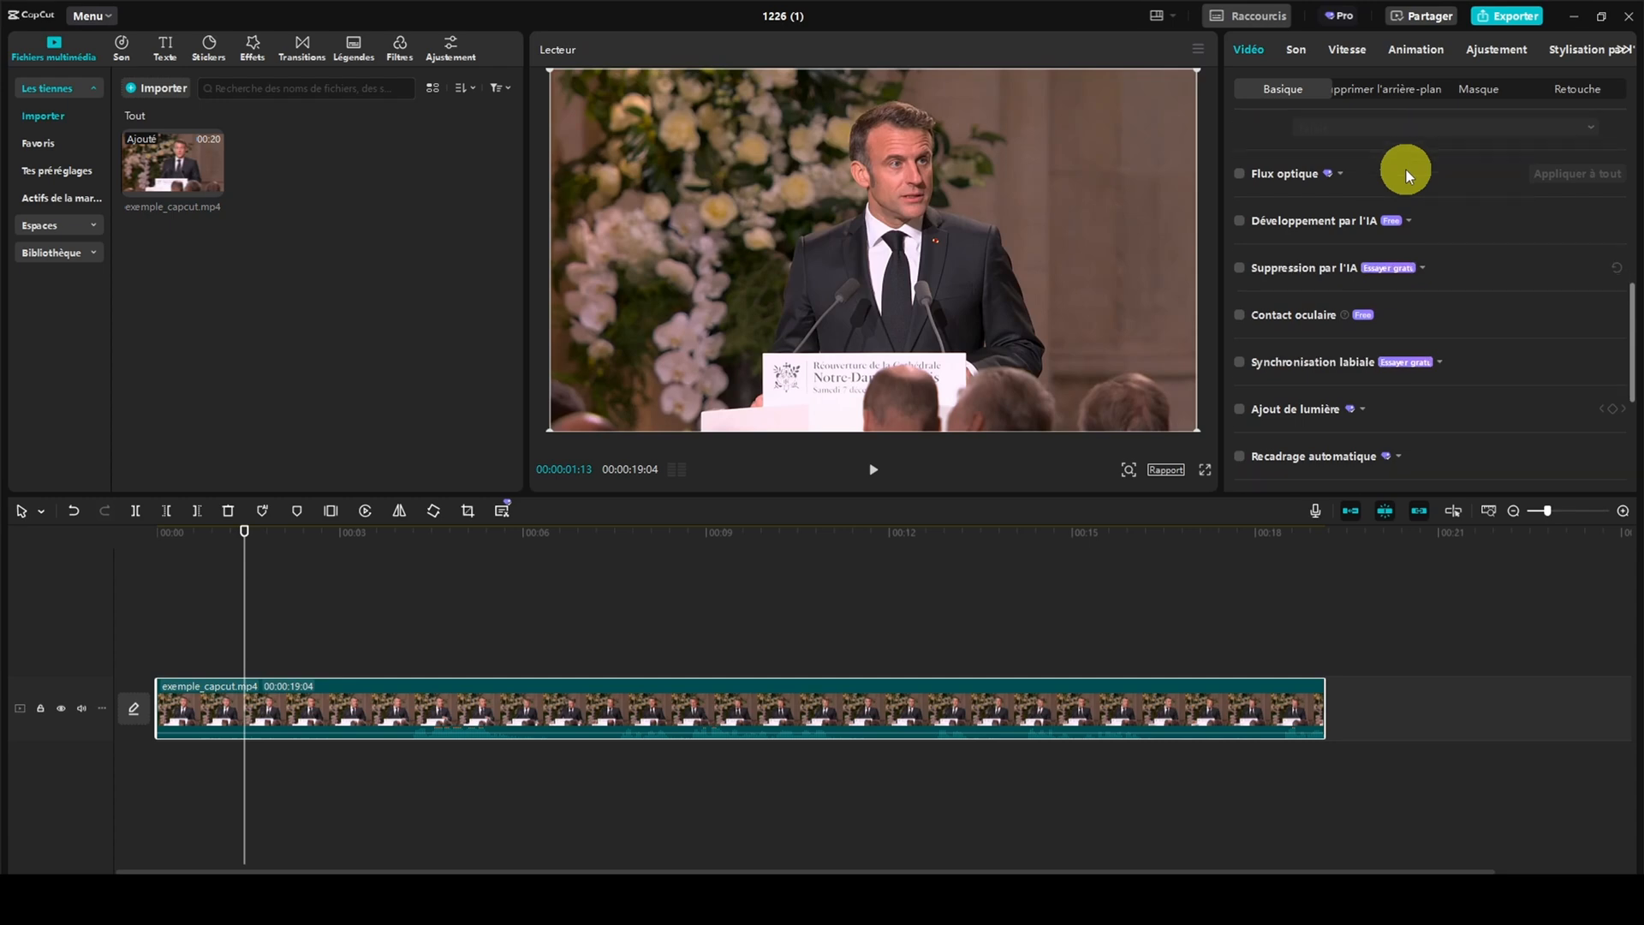
{"action": "left_click", "coordinate": [1340, 176]}
{"action": "left_click", "coordinate": [1239, 176]}
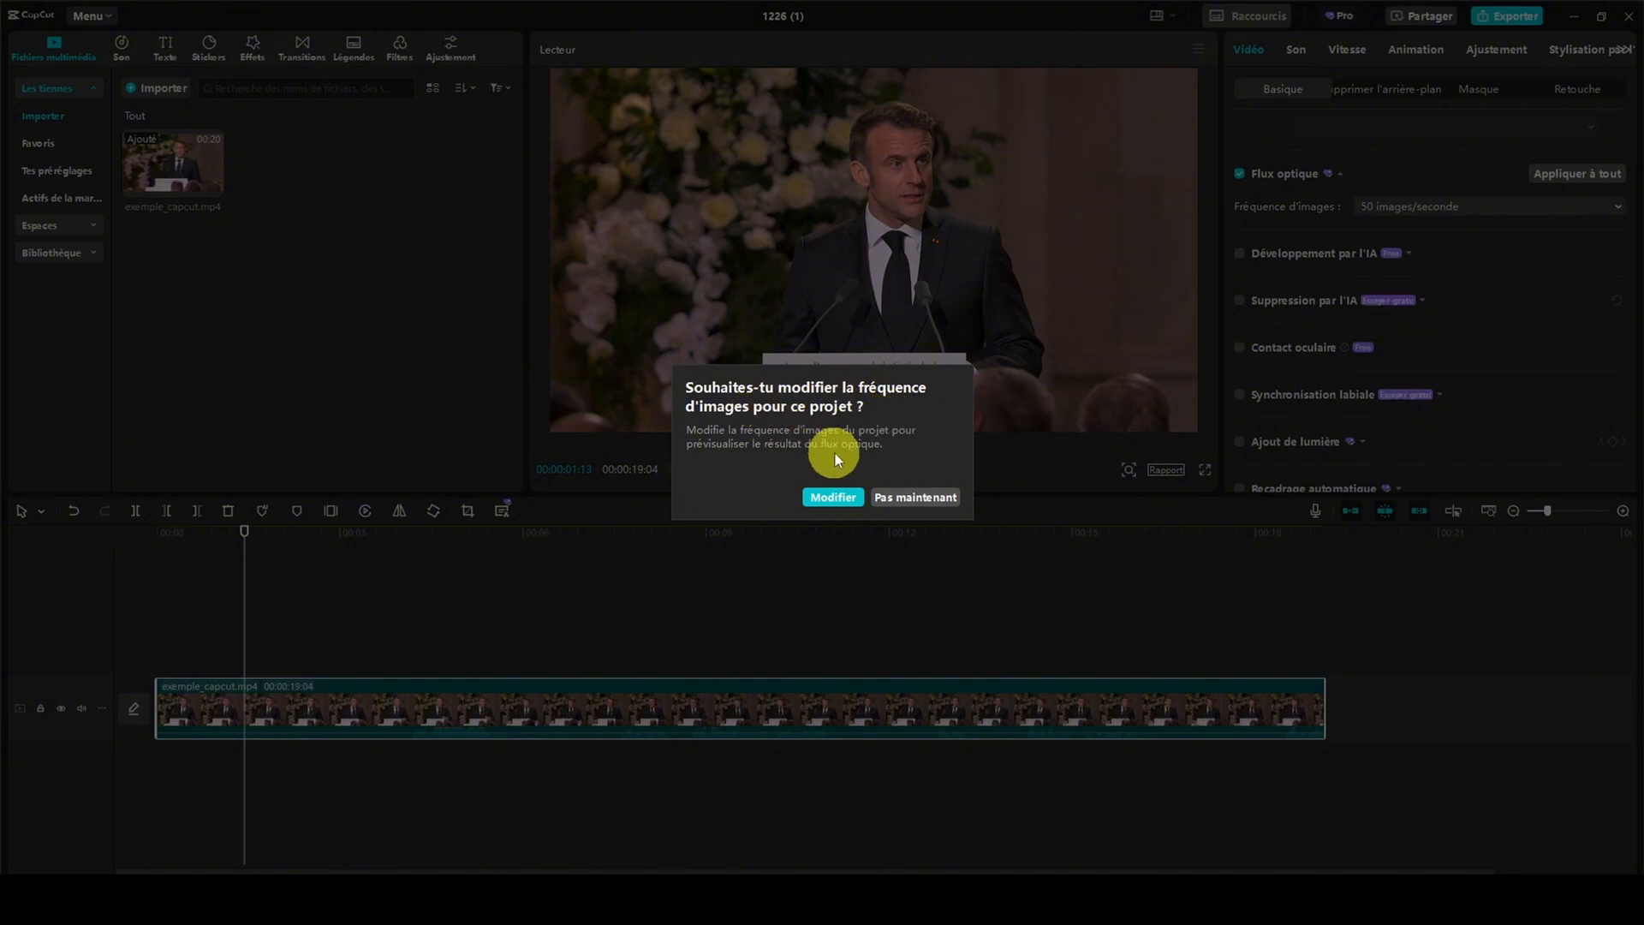
{"action": "left_click", "coordinate": [923, 496]}
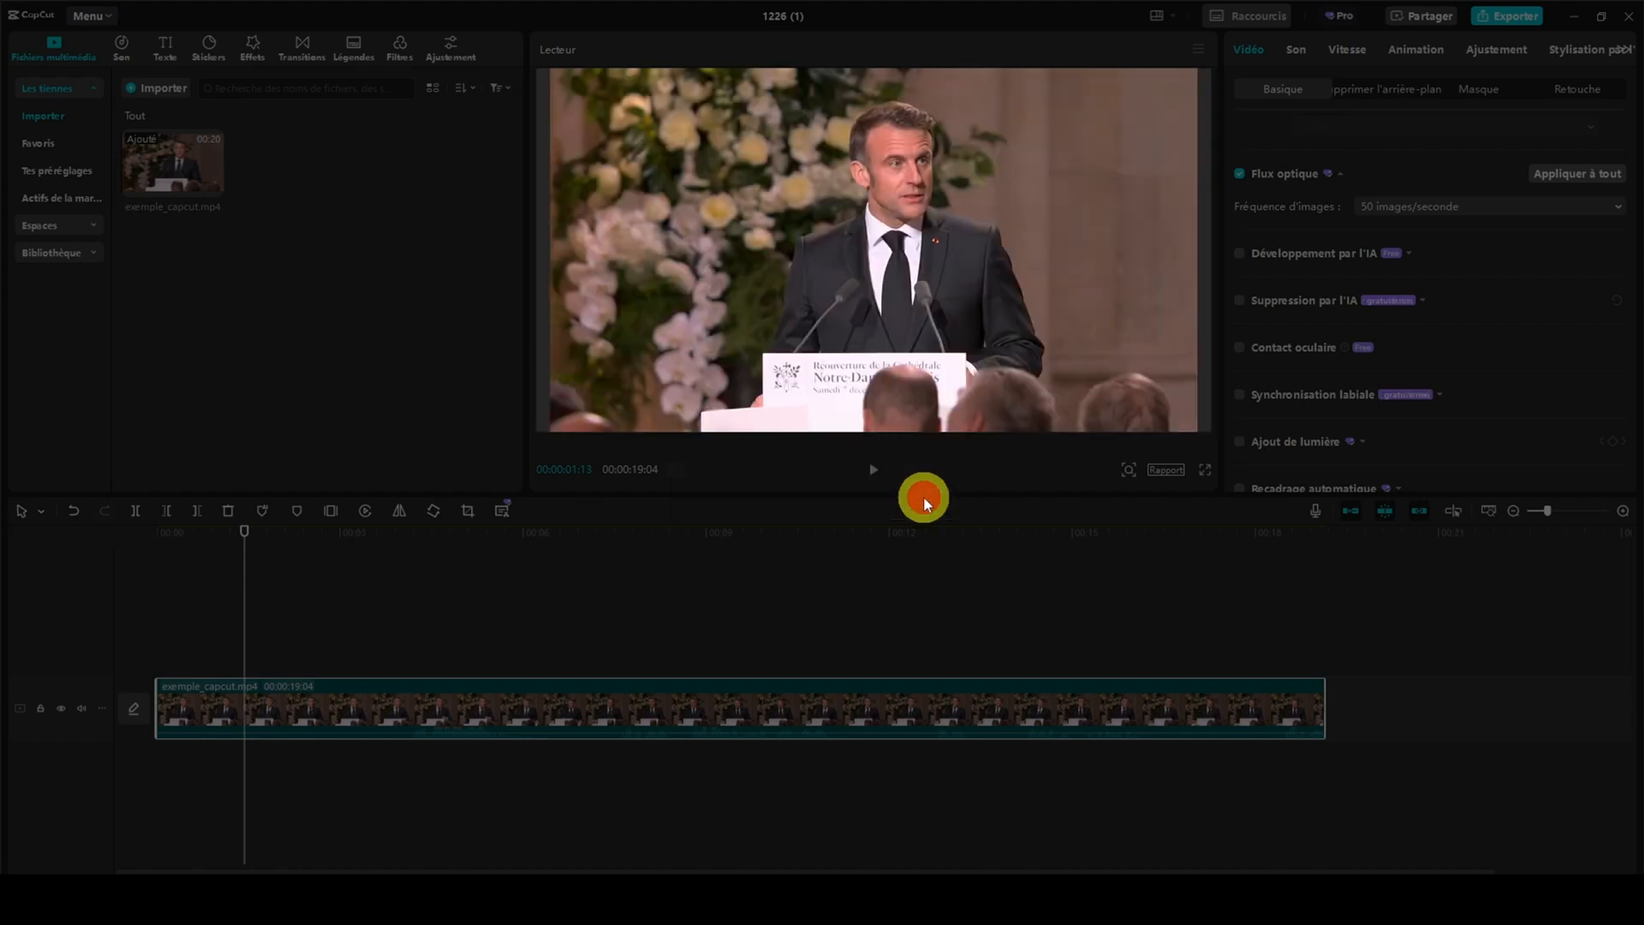
Review the remaining basic video options, from Développement par l'IA to Flou de mouvement and Zone en arrière-plan
{"action": "scroll", "coordinate": [1267, 235], "scroll_direction": "down", "scroll_amount": 1}
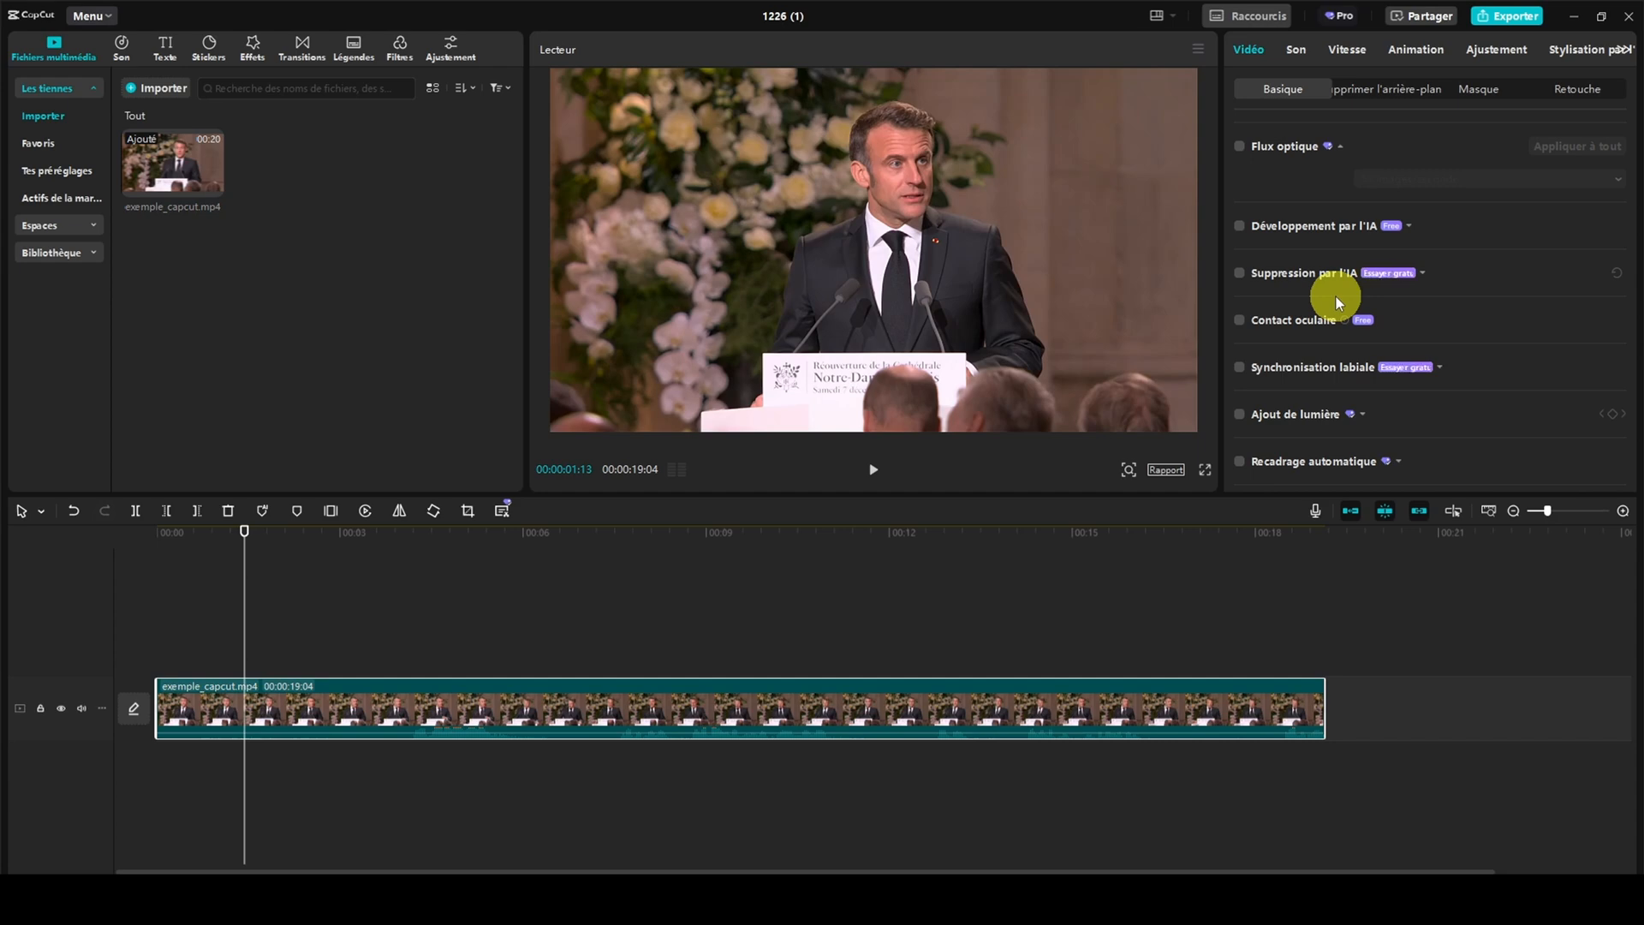
{"action": "scroll", "coordinate": [1335, 297], "scroll_direction": "down", "scroll_amount": 3}
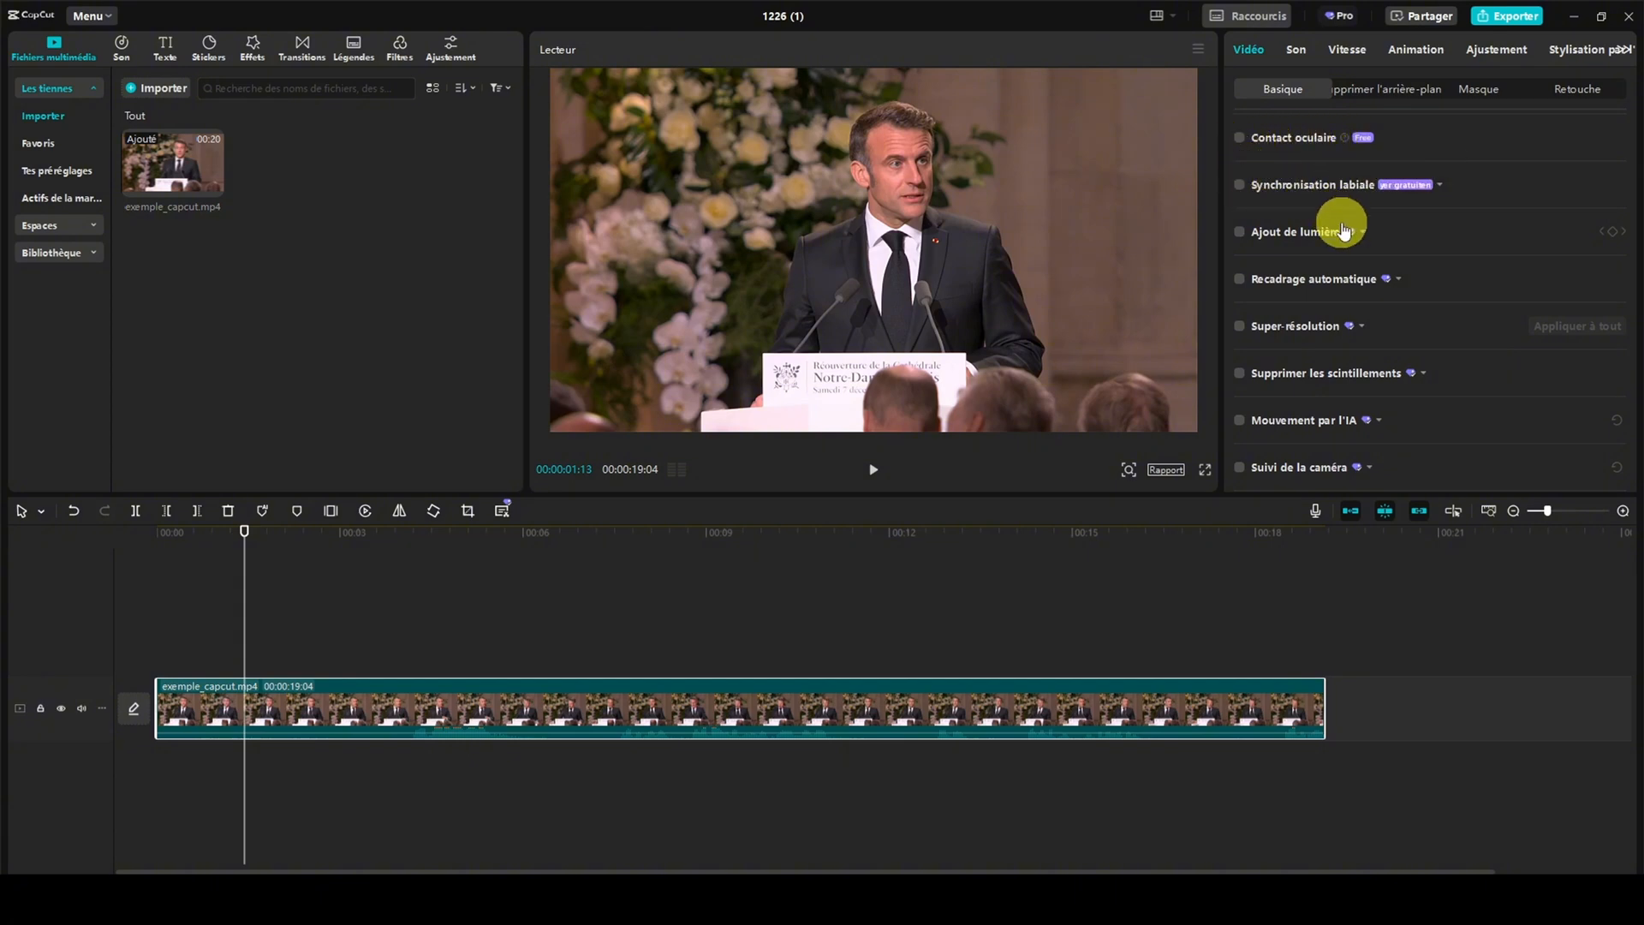
{"action": "scroll", "coordinate": [1310, 215], "scroll_direction": "down", "scroll_amount": 1}
{"action": "scroll", "coordinate": [1289, 296], "scroll_direction": "down", "scroll_amount": 2}
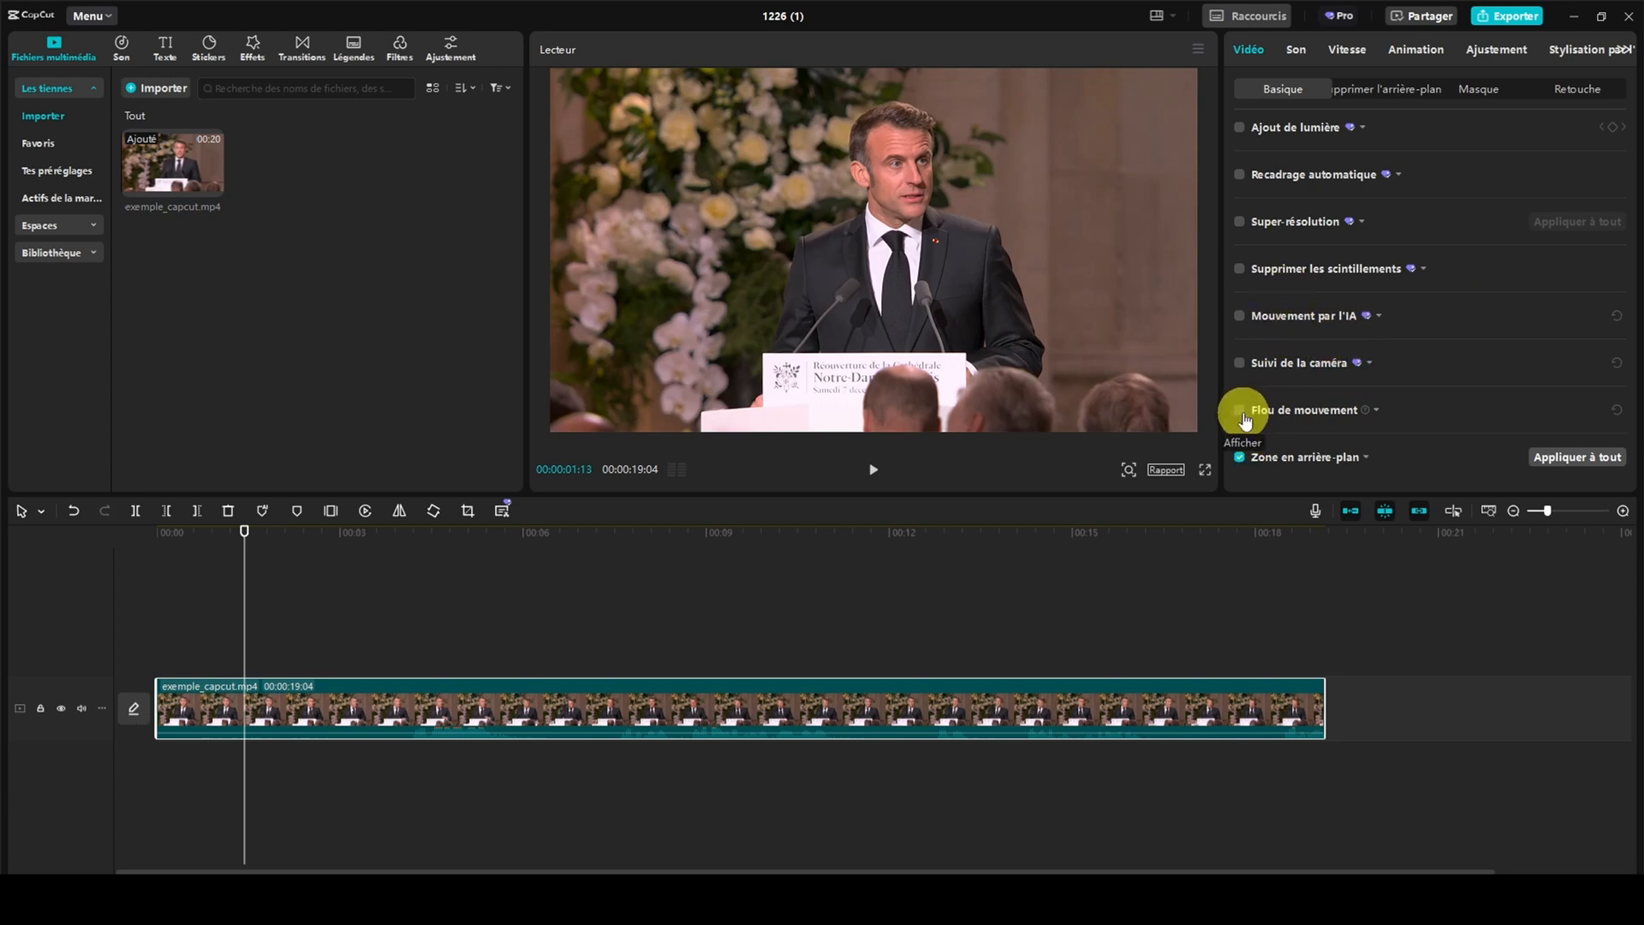
{"action": "scroll", "coordinate": [1244, 419], "scroll_direction": "up", "scroll_amount": 10}
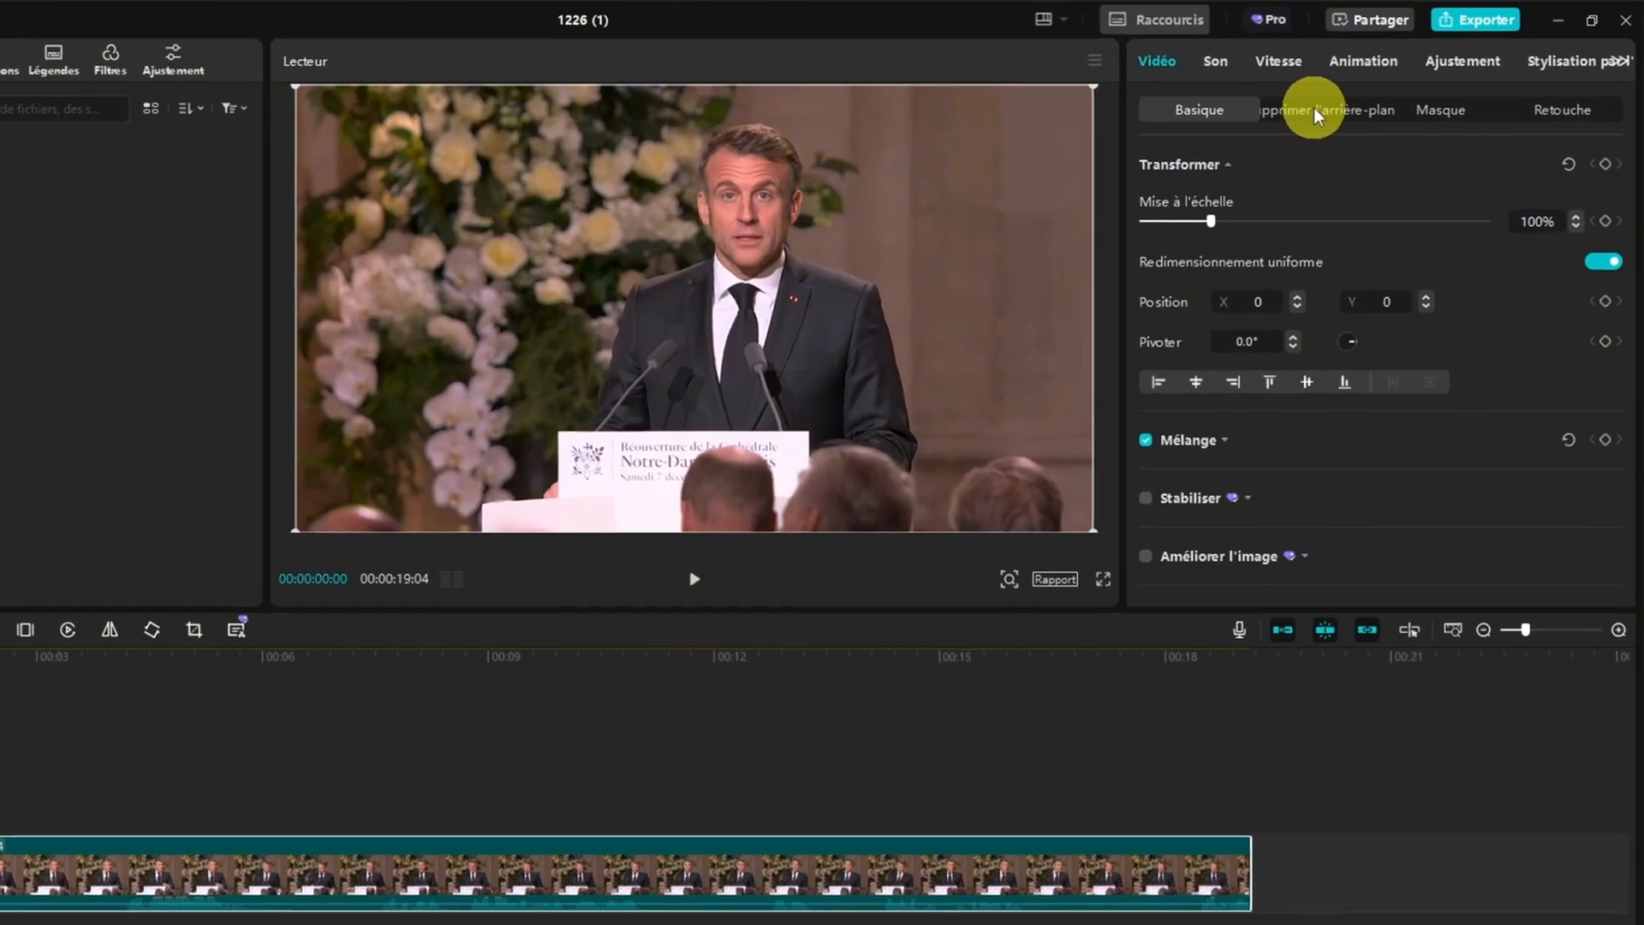
Try automatic background removal (Suppression automatique) on exemple_capcut.mp4, and turn it off again
{"action": "left_click", "coordinate": [1338, 101]}
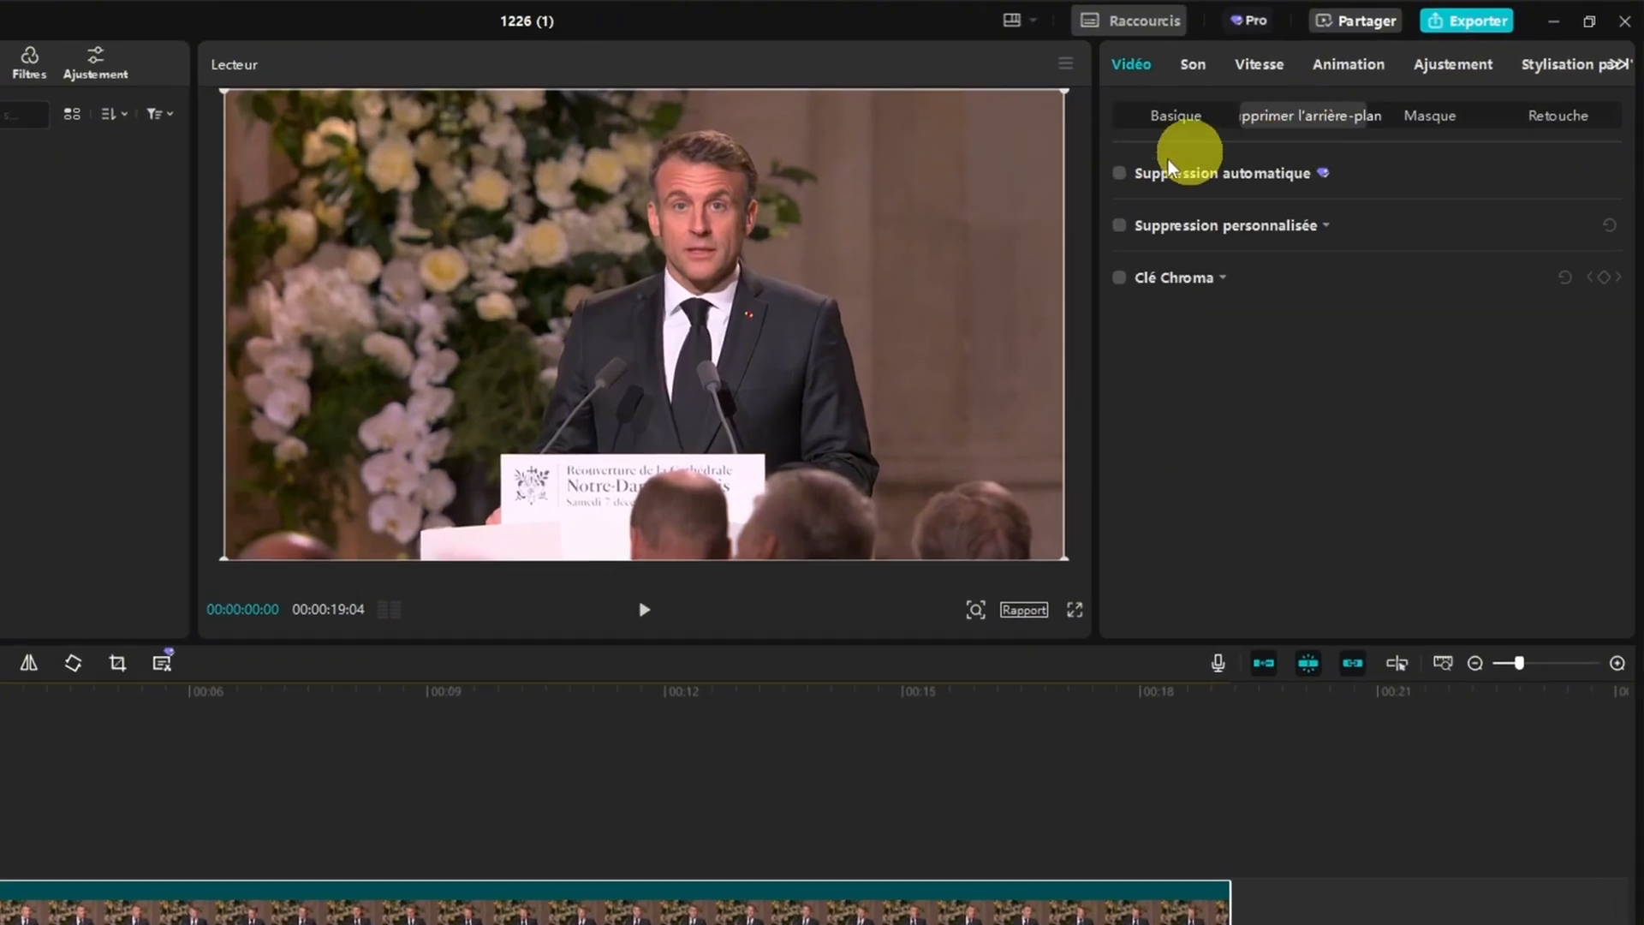
{"action": "left_click", "coordinate": [1121, 174]}
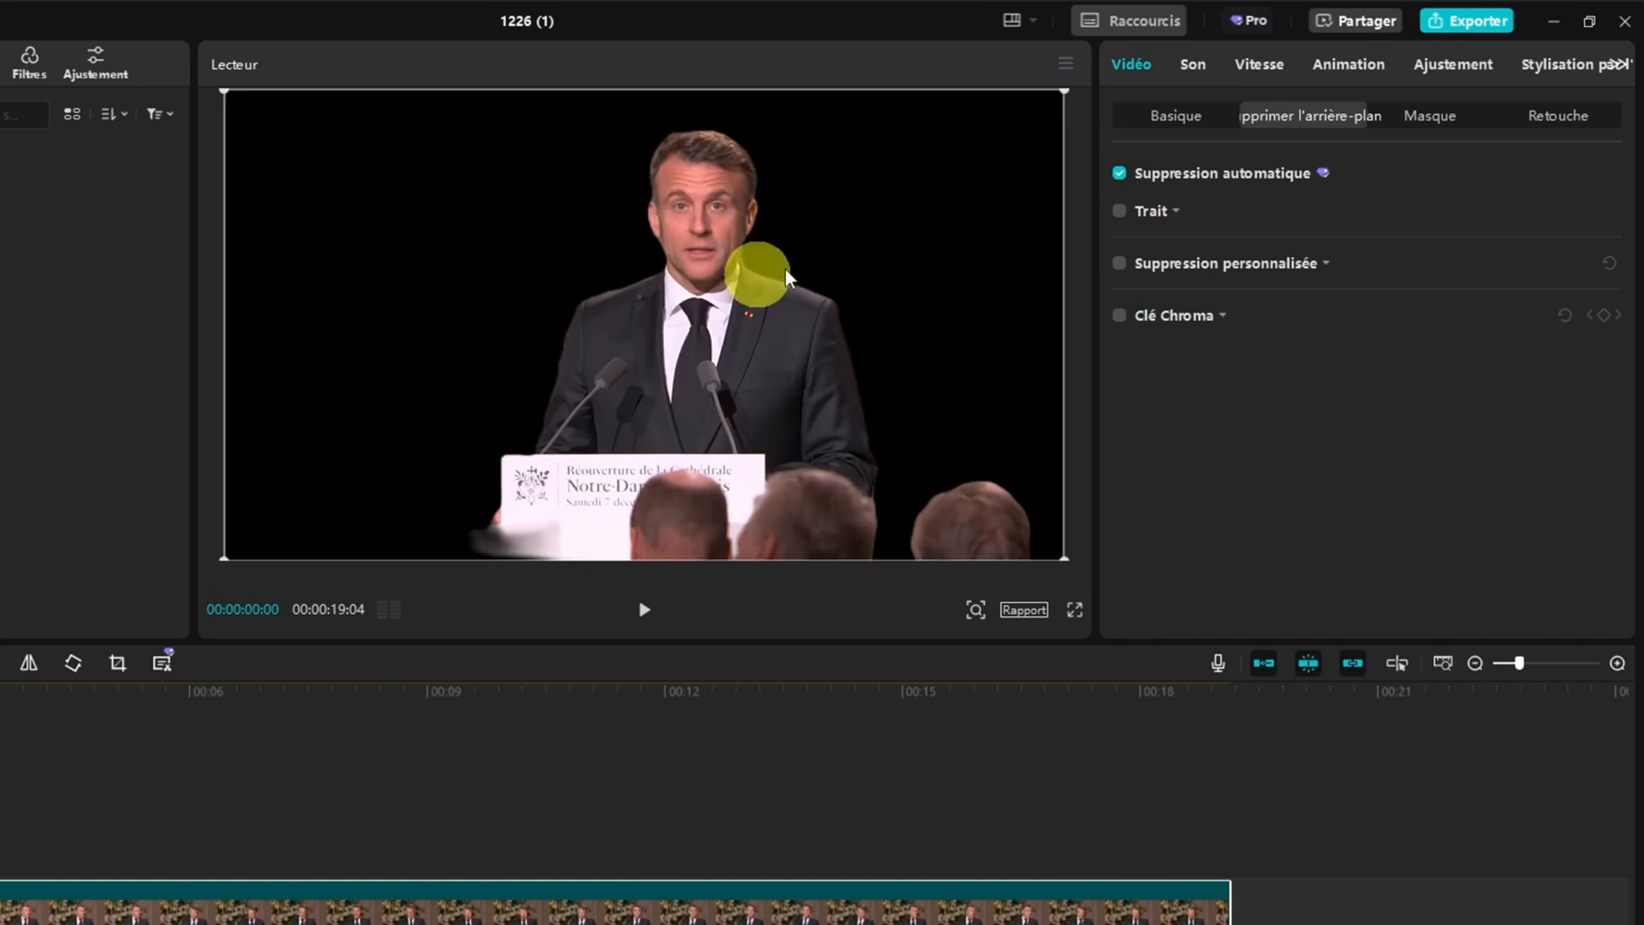
{"action": "left_click", "coordinate": [1119, 173]}
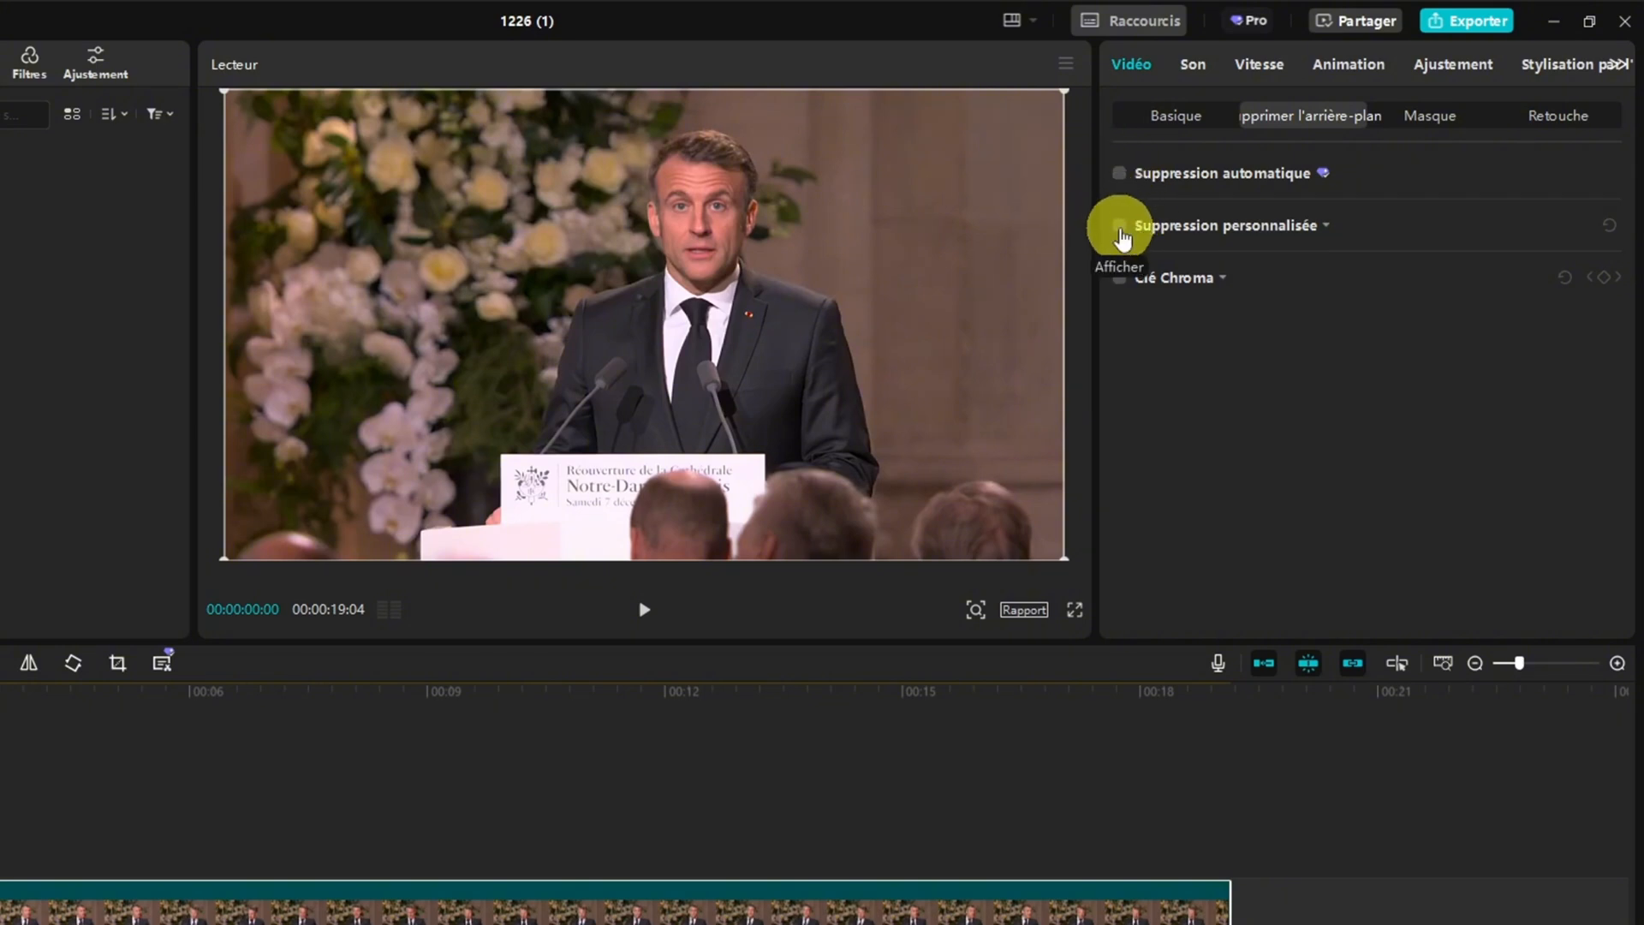
Enable Suppression personnalisée, paint the wall beside the speaker with the smart brush at size 20, and reset the selection
{"action": "left_click", "coordinate": [1120, 227]}
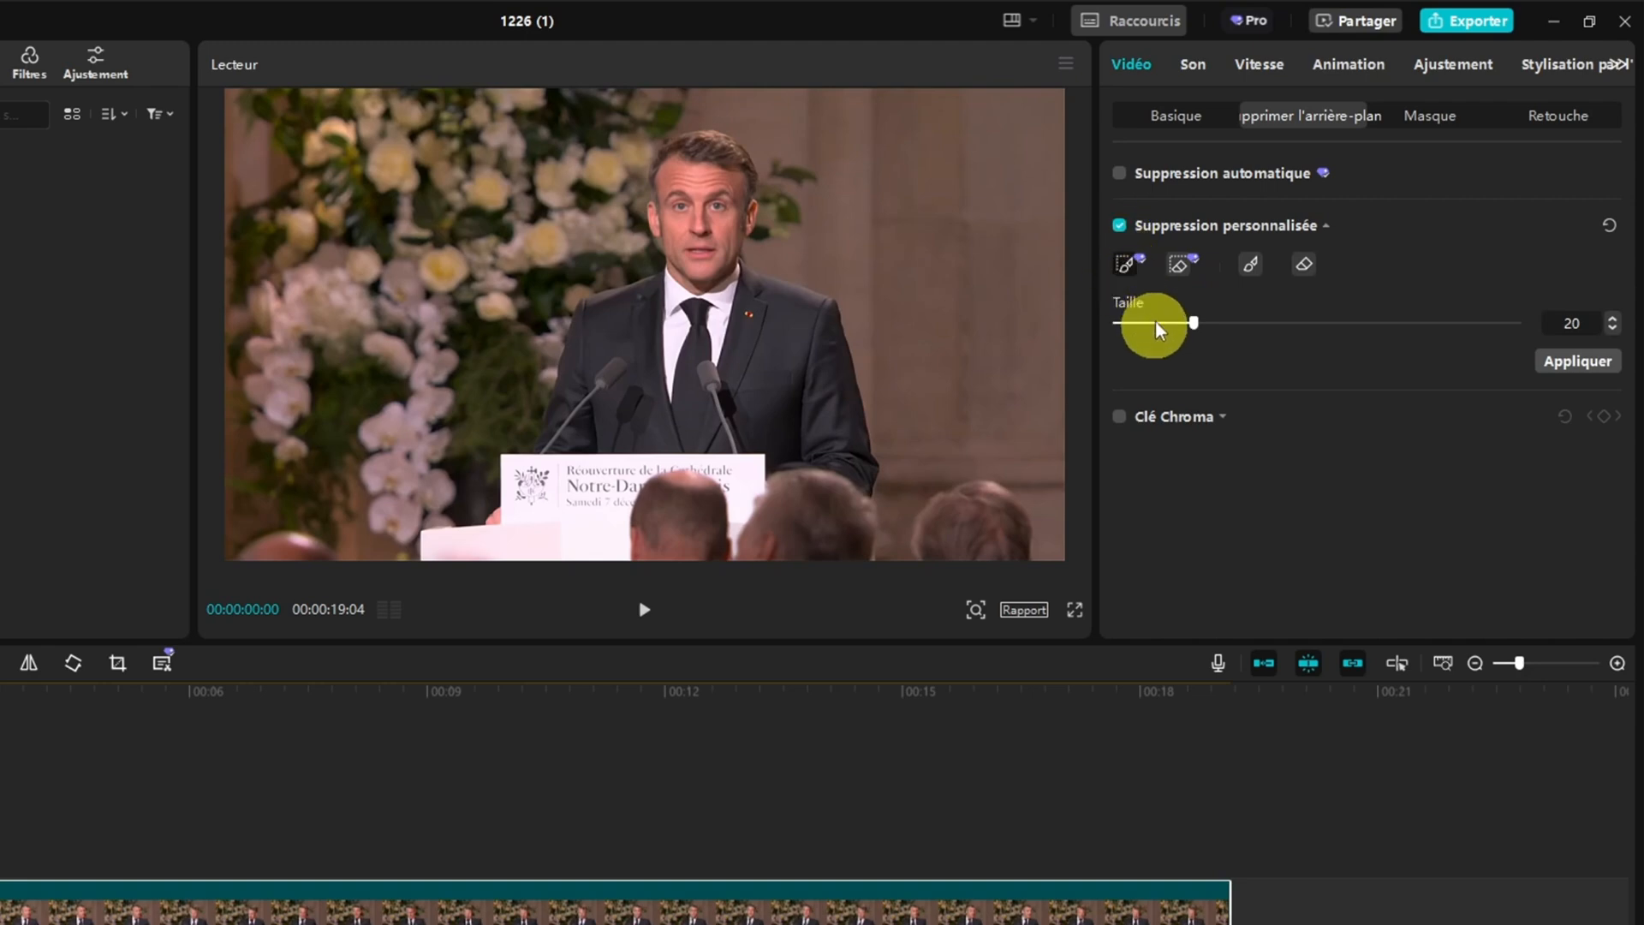
{"action": "left_click", "coordinate": [1128, 265]}
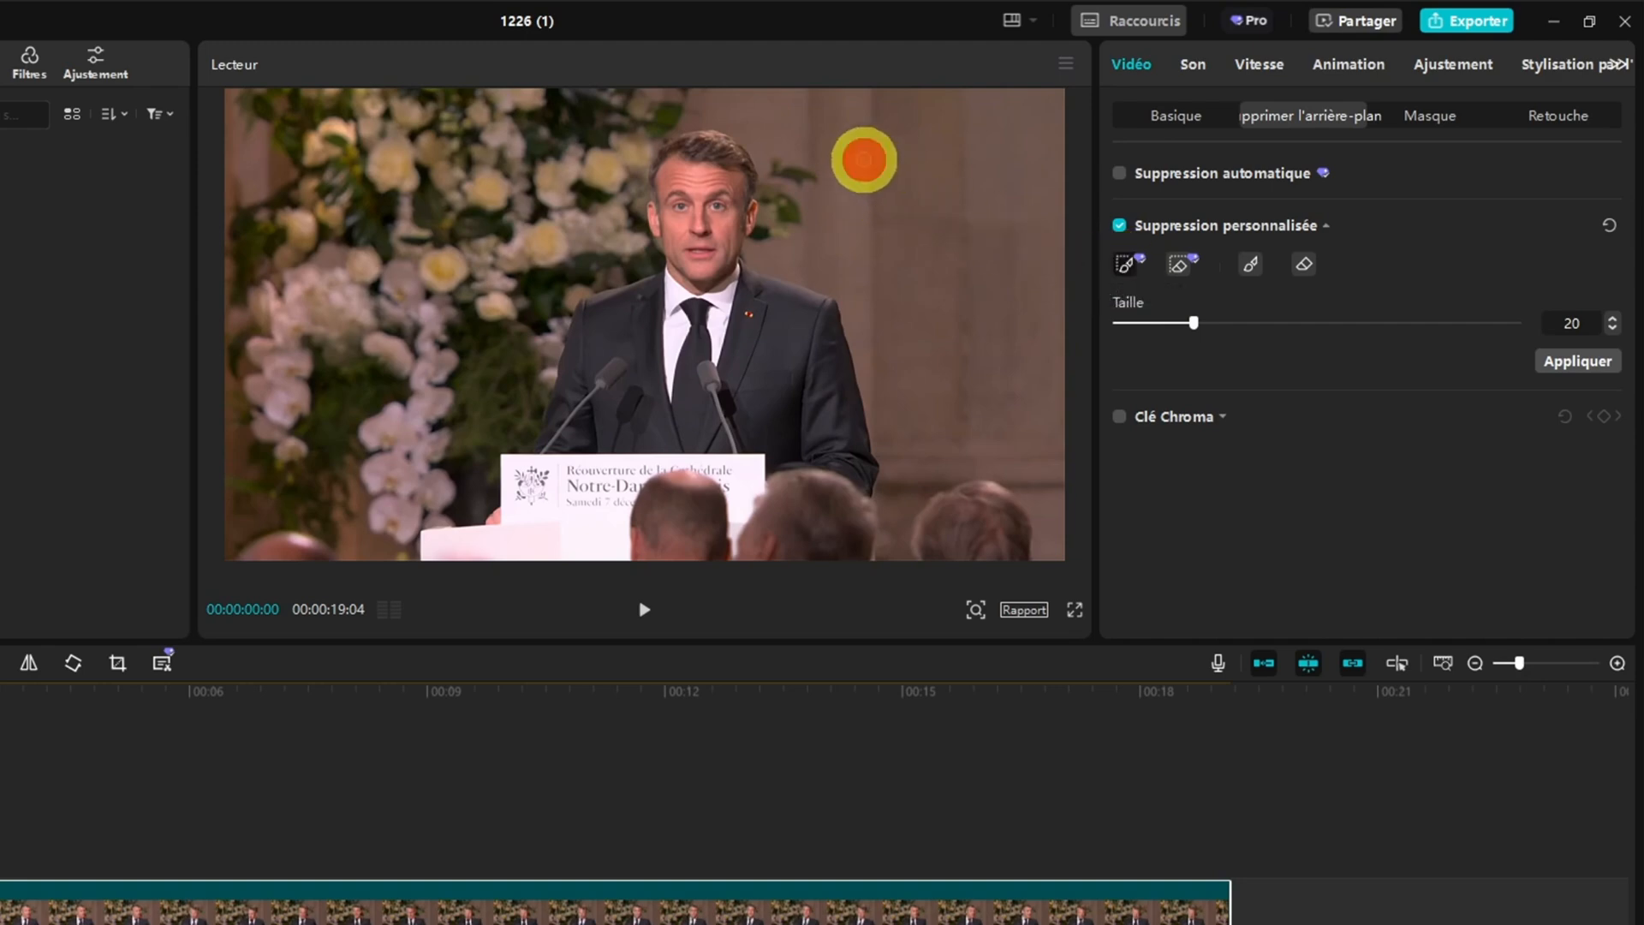
{"action": "mouse_move", "coordinate": [864, 159]}
{"action": "left_mouse_down"}
{"action": "mouse_move", "coordinate": [894, 189]}
{"action": "mouse_move", "coordinate": [903, 258]}
{"action": "mouse_move", "coordinate": [976, 273]}
{"action": "left_mouse_up"}
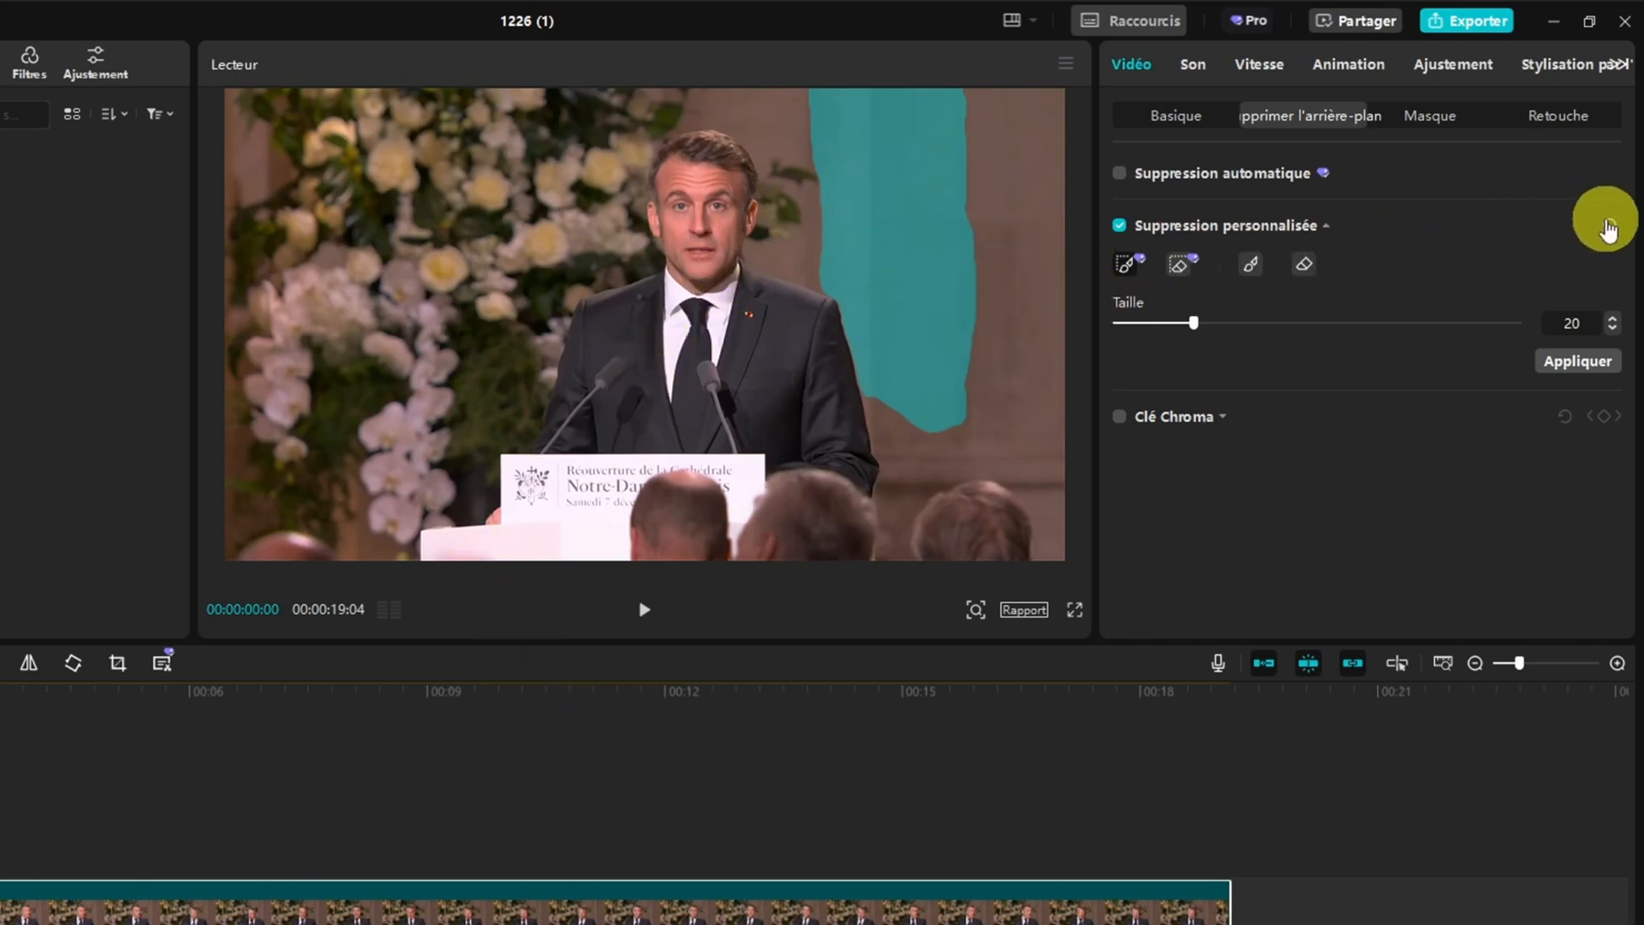
{"action": "left_click", "coordinate": [1607, 226]}
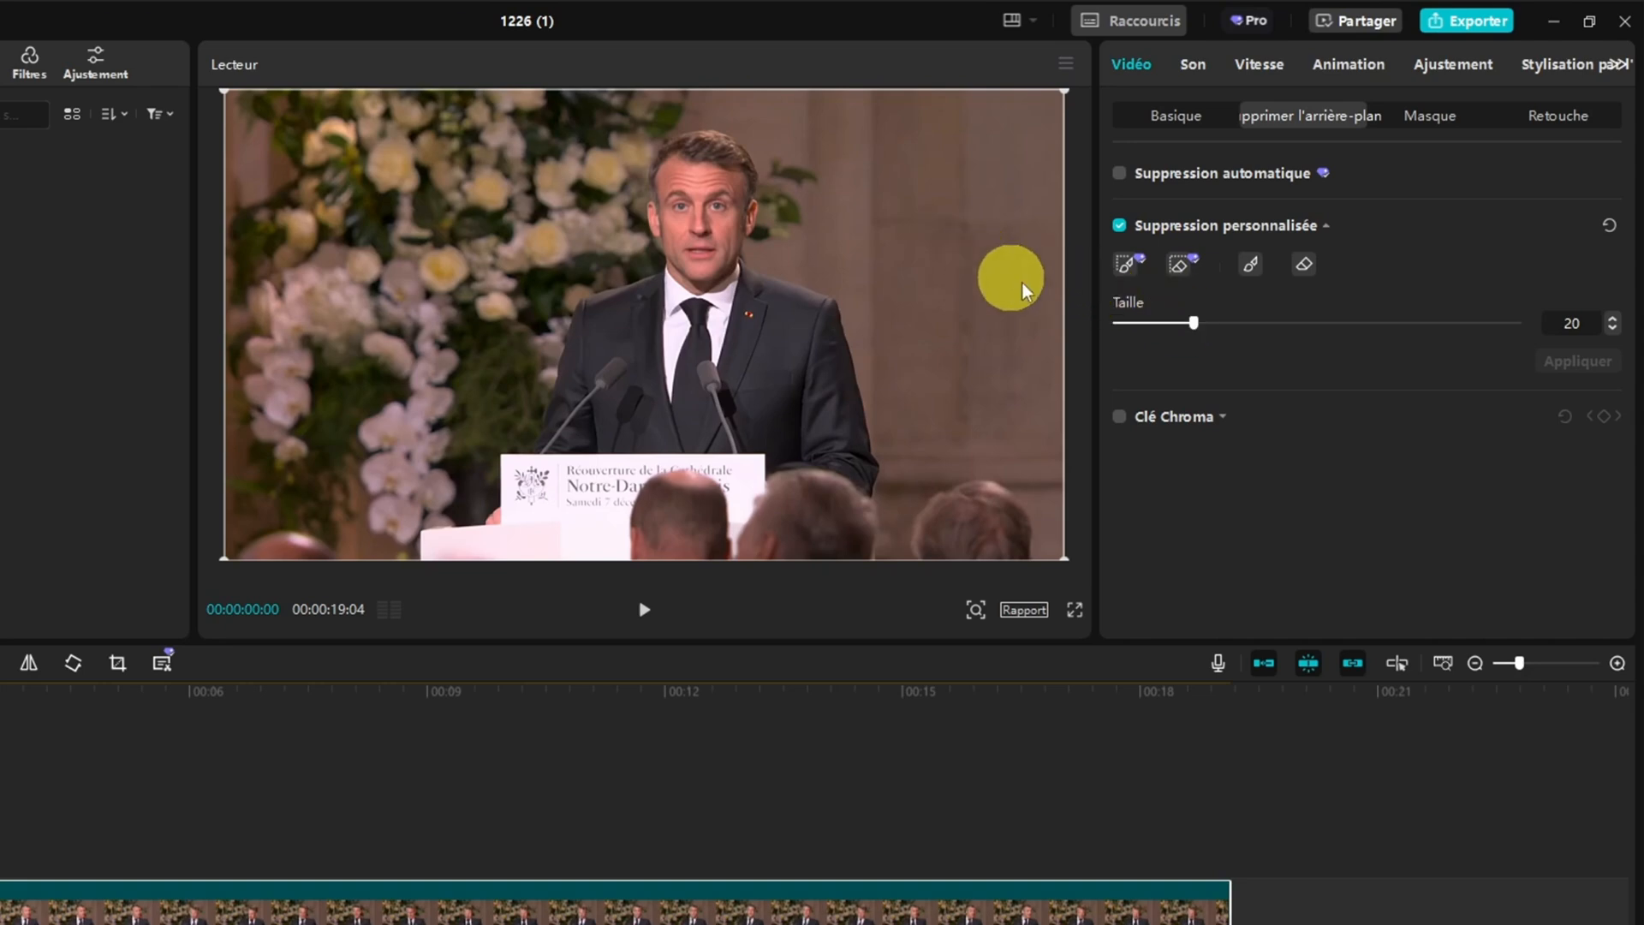
Try the Pinceau and the Gomme at size 40 on the wall, and reset and turn off Suppression personnalisée
{"action": "left_click", "coordinate": [1251, 267]}
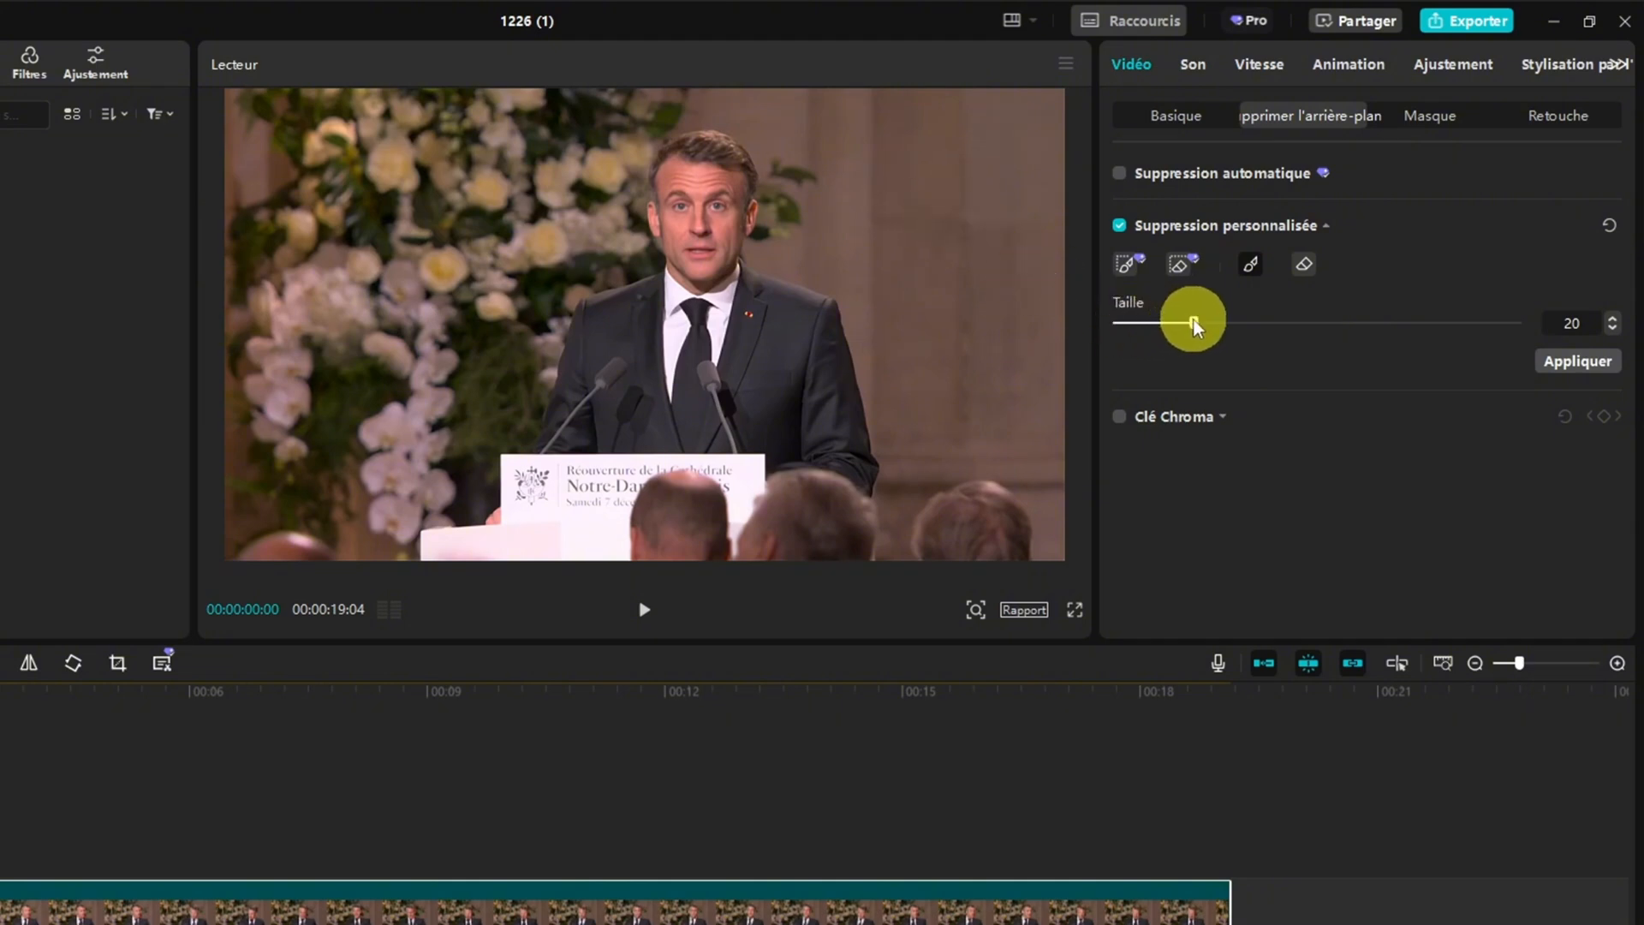
{"action": "left_click_drag", "start_coordinate": [1195, 323], "coordinate": [1274, 323]}
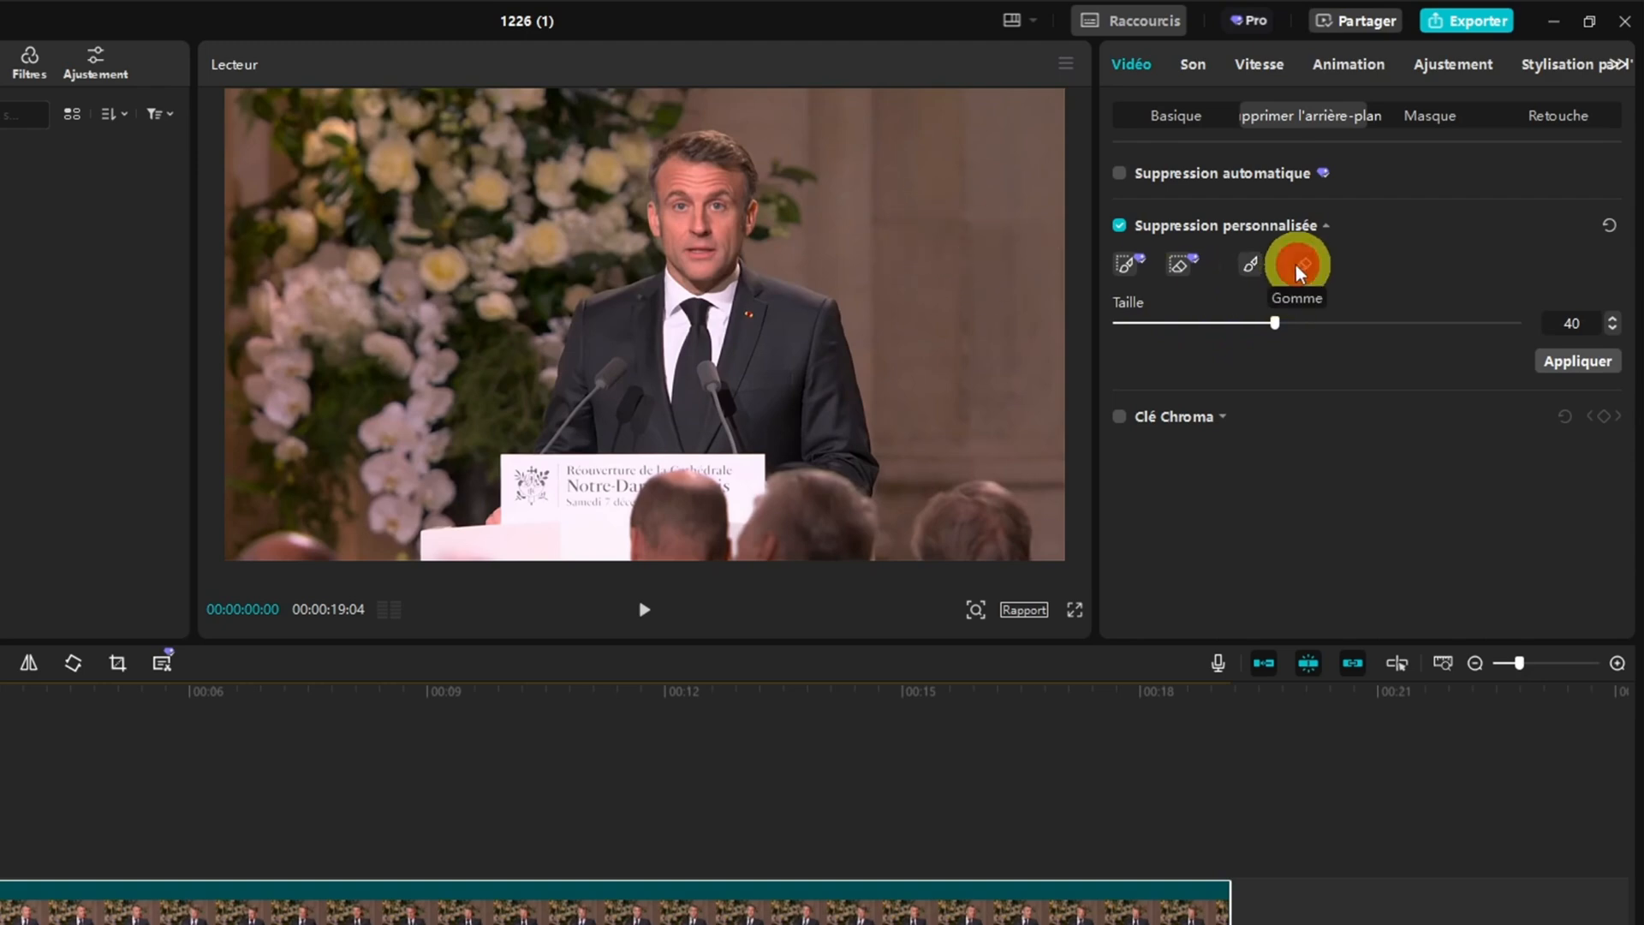
{"action": "left_click", "coordinate": [1299, 273]}
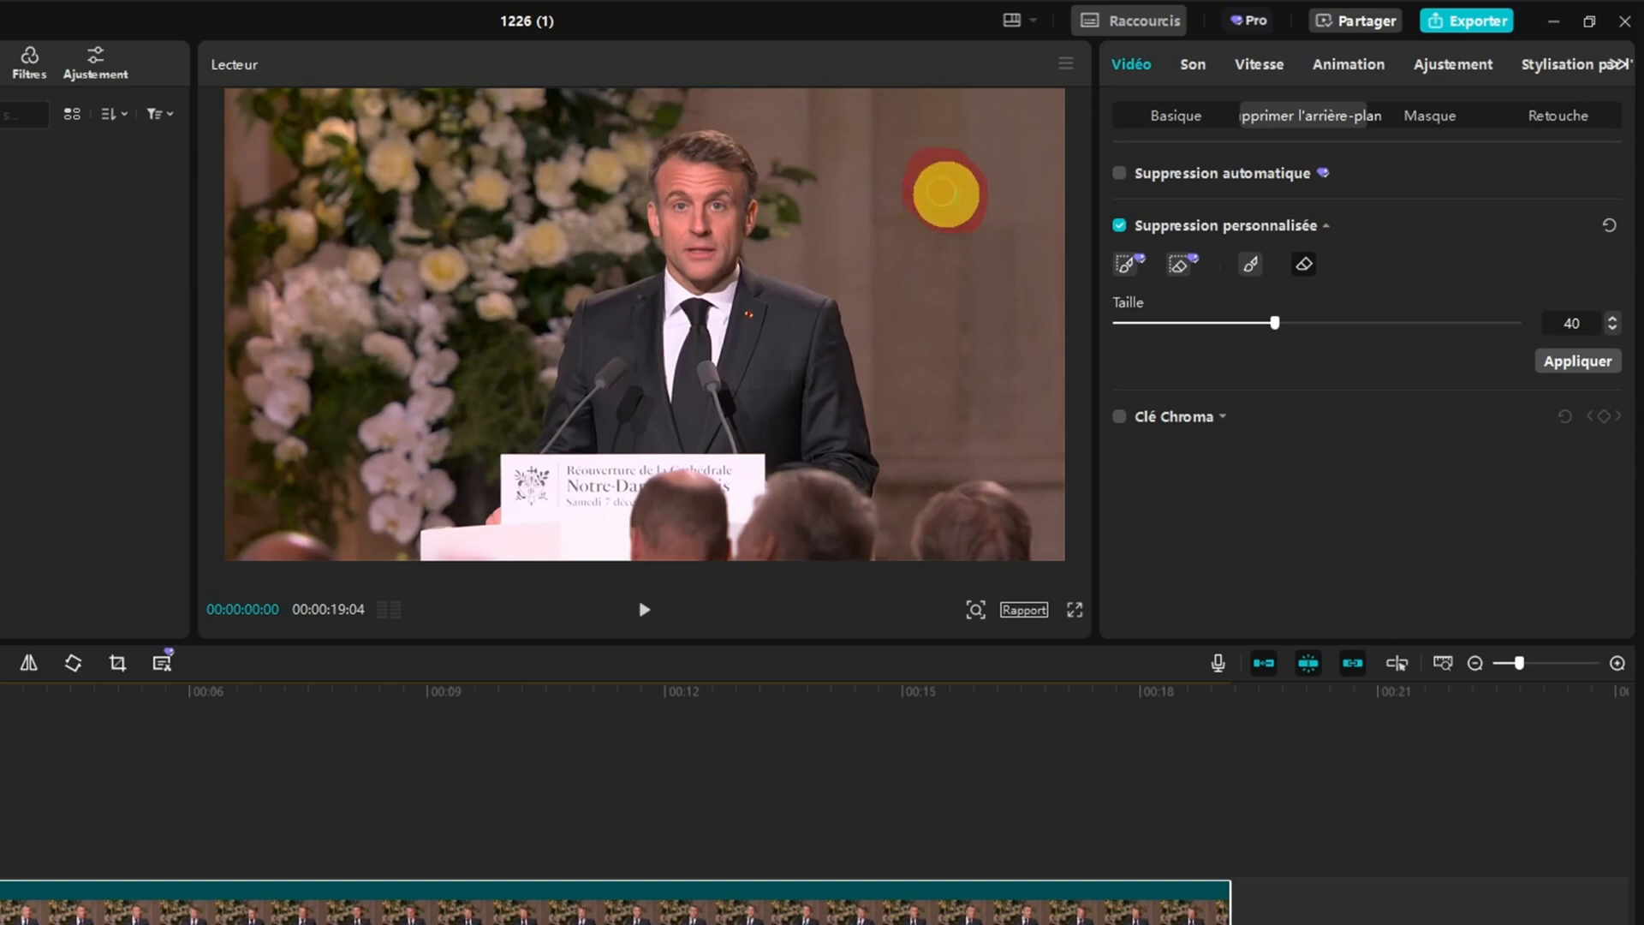
{"action": "left_click_drag", "start_coordinate": [946, 193], "coordinate": [914, 191]}
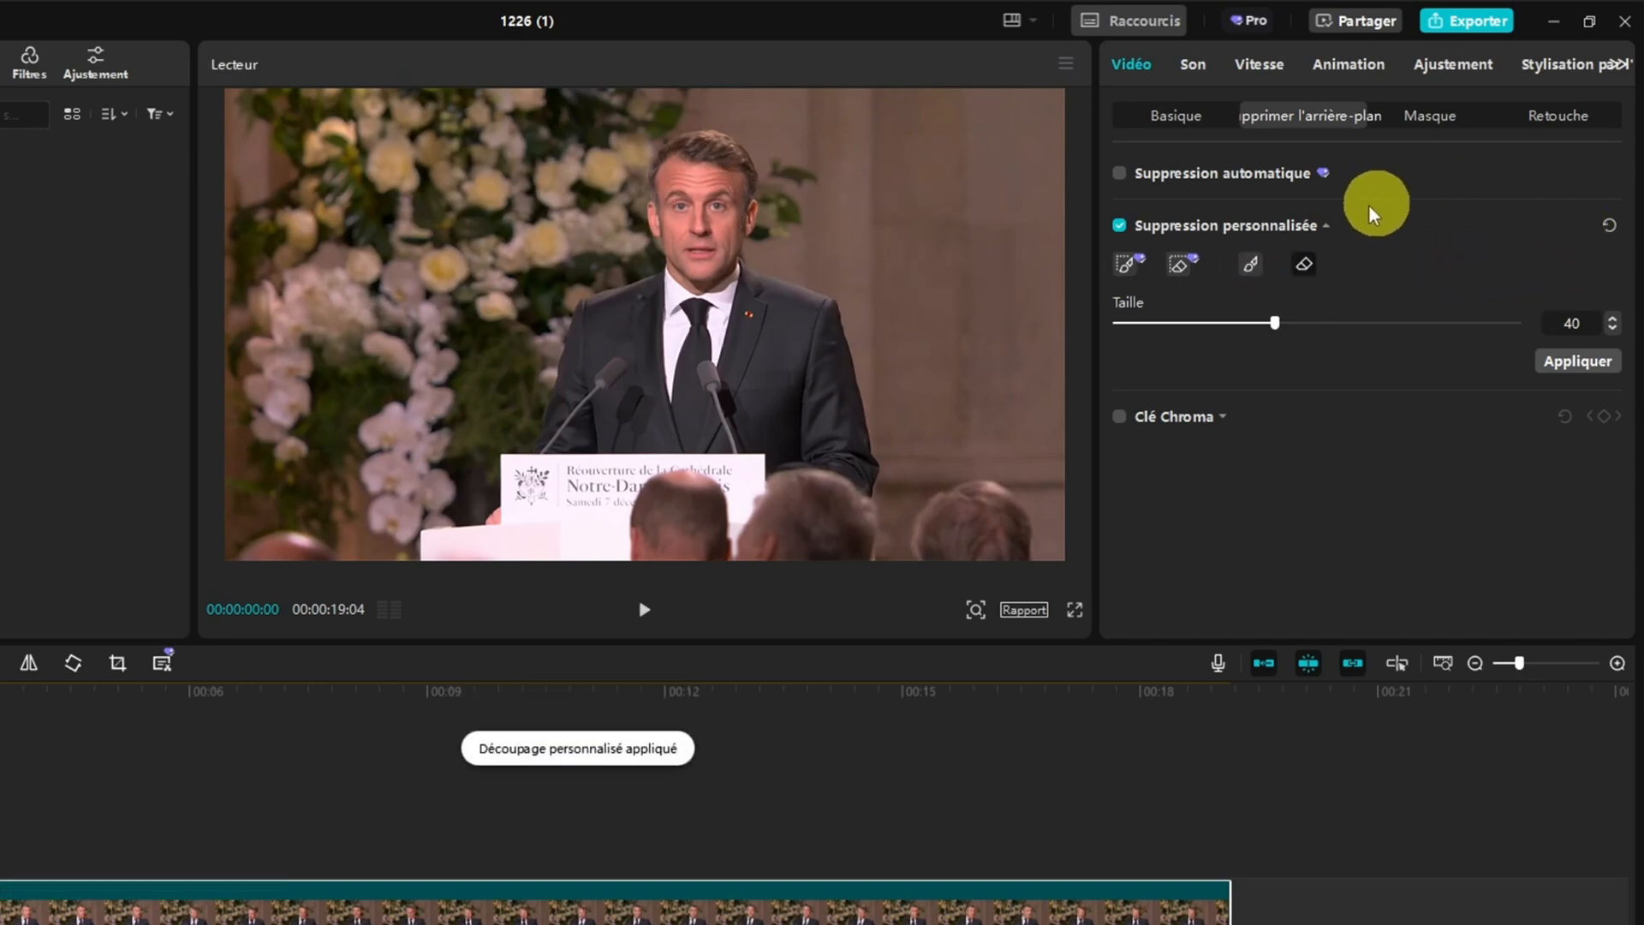
{"action": "left_click", "coordinate": [1610, 226]}
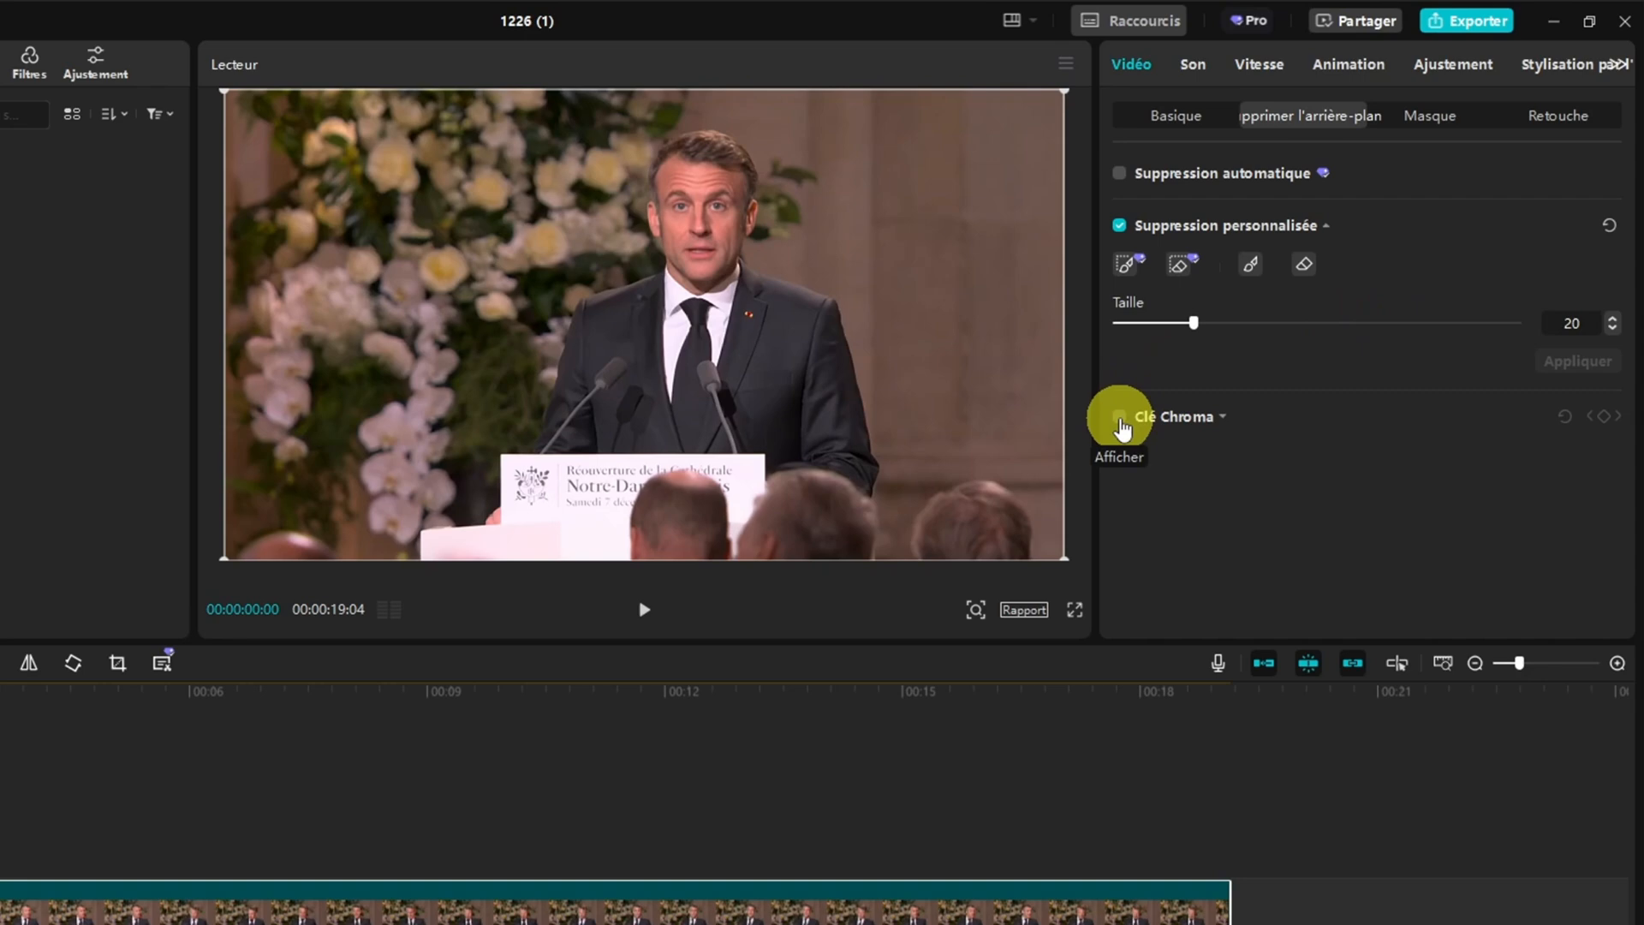
{"action": "left_click", "coordinate": [1119, 225]}
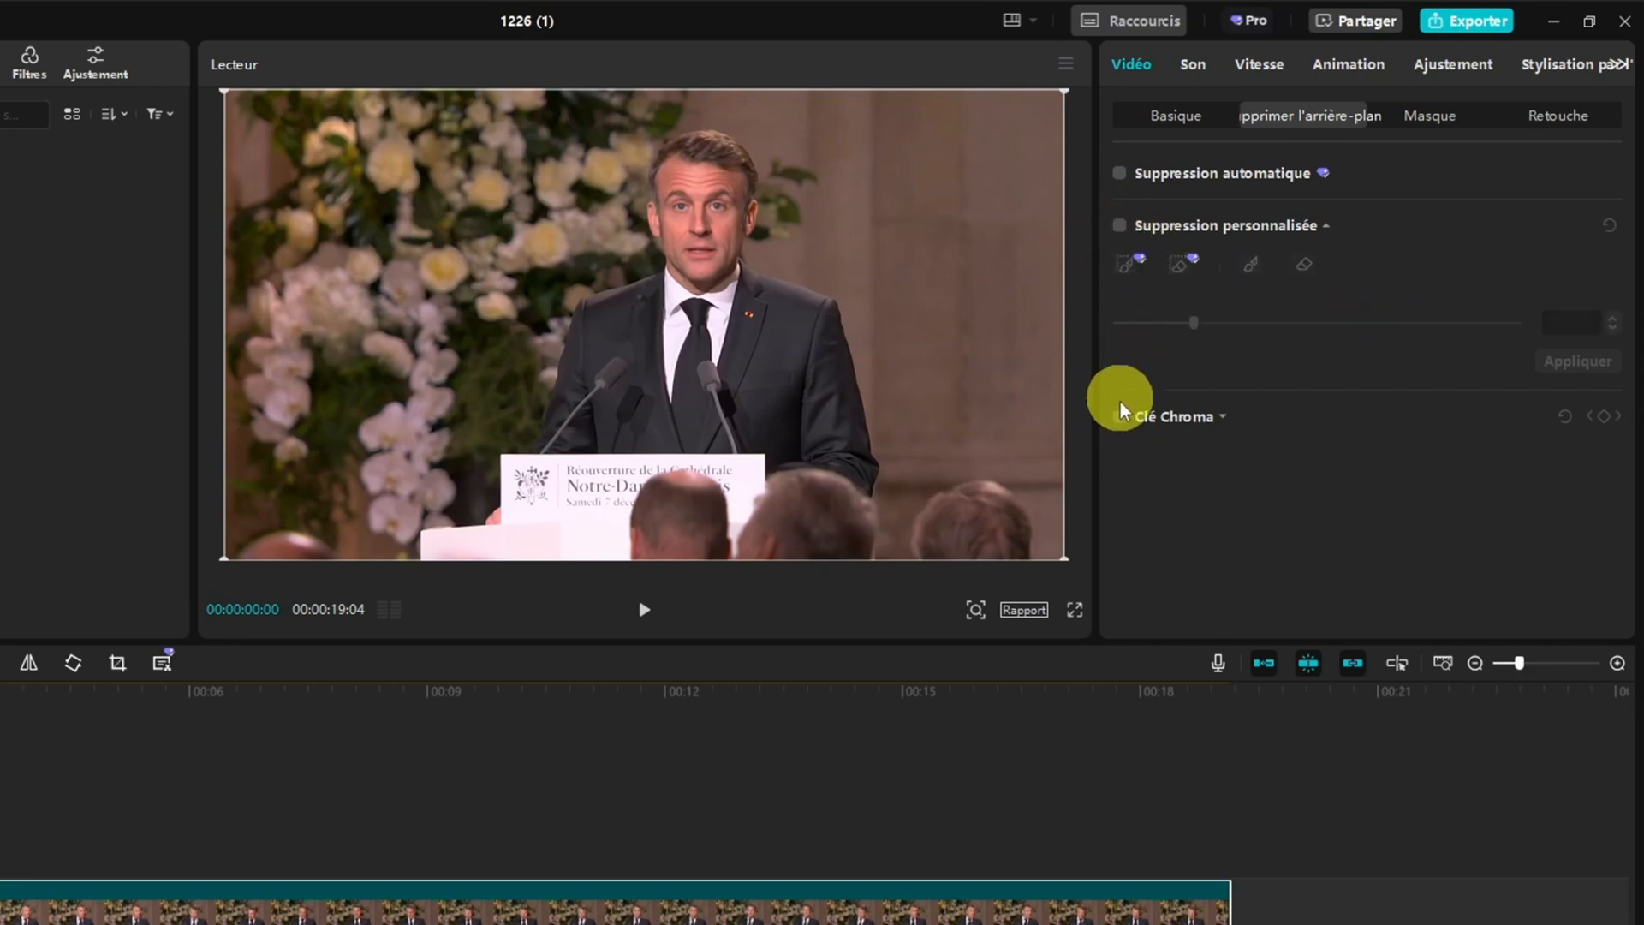
Enable Clé Chroma on exemple_capcut.mp4, sample the brown wall beside the speaker as key colour, and try Intensité, leaving it at 0
{"action": "left_click", "coordinate": [1119, 416]}
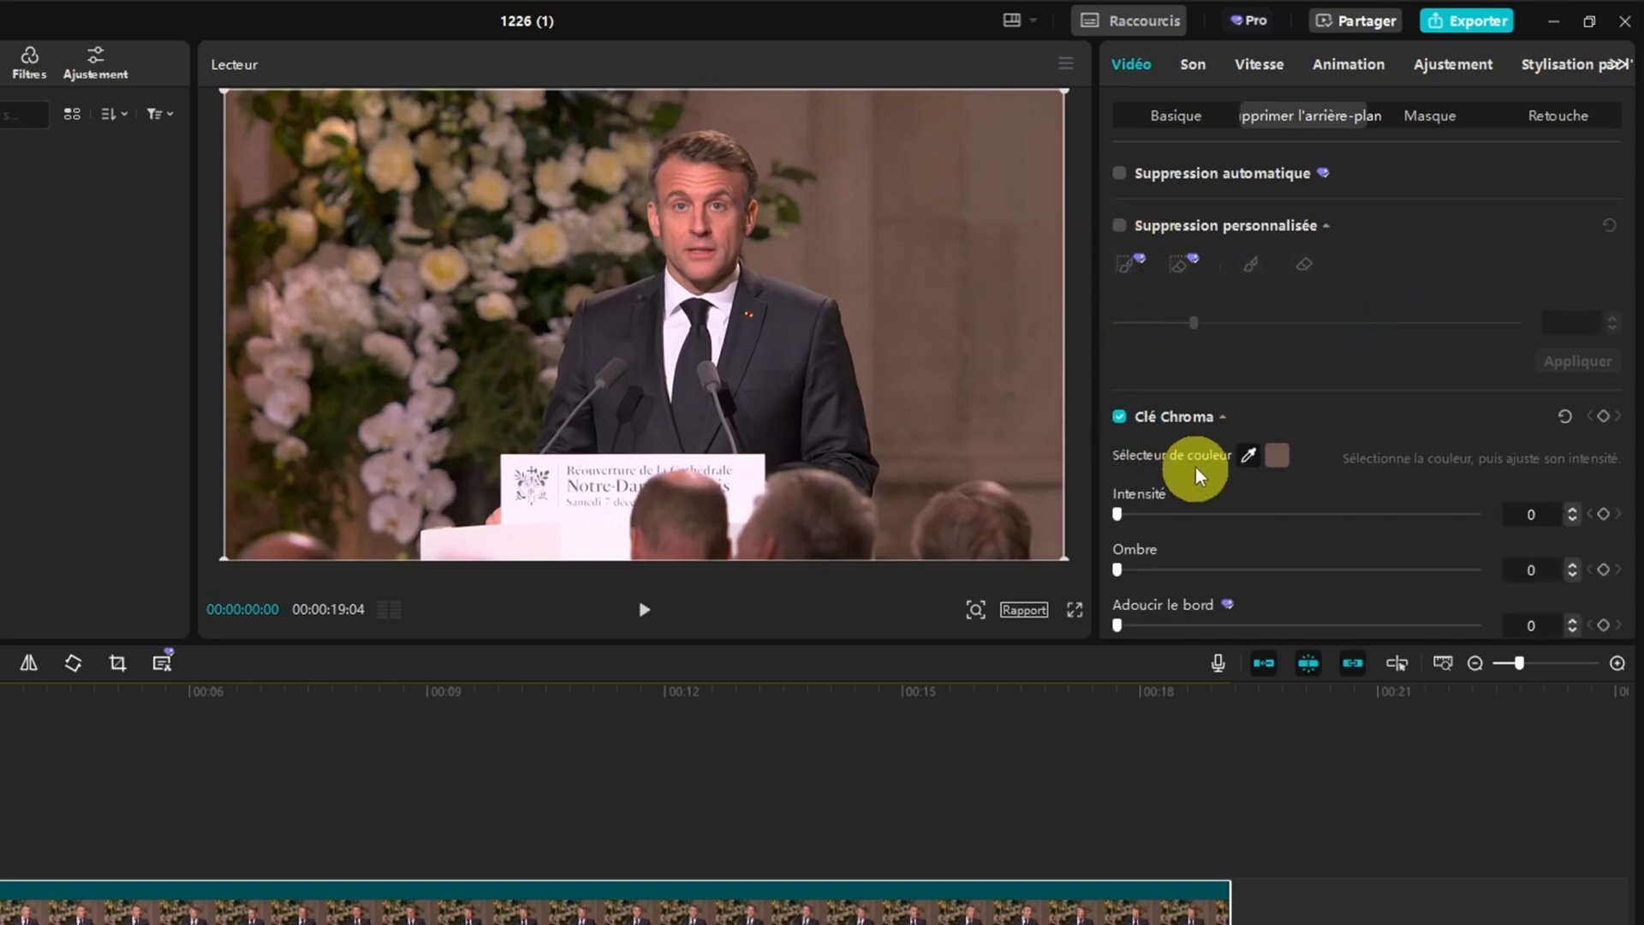
{"action": "scroll", "coordinate": [1199, 399], "scroll_direction": "down", "scroll_amount": 1}
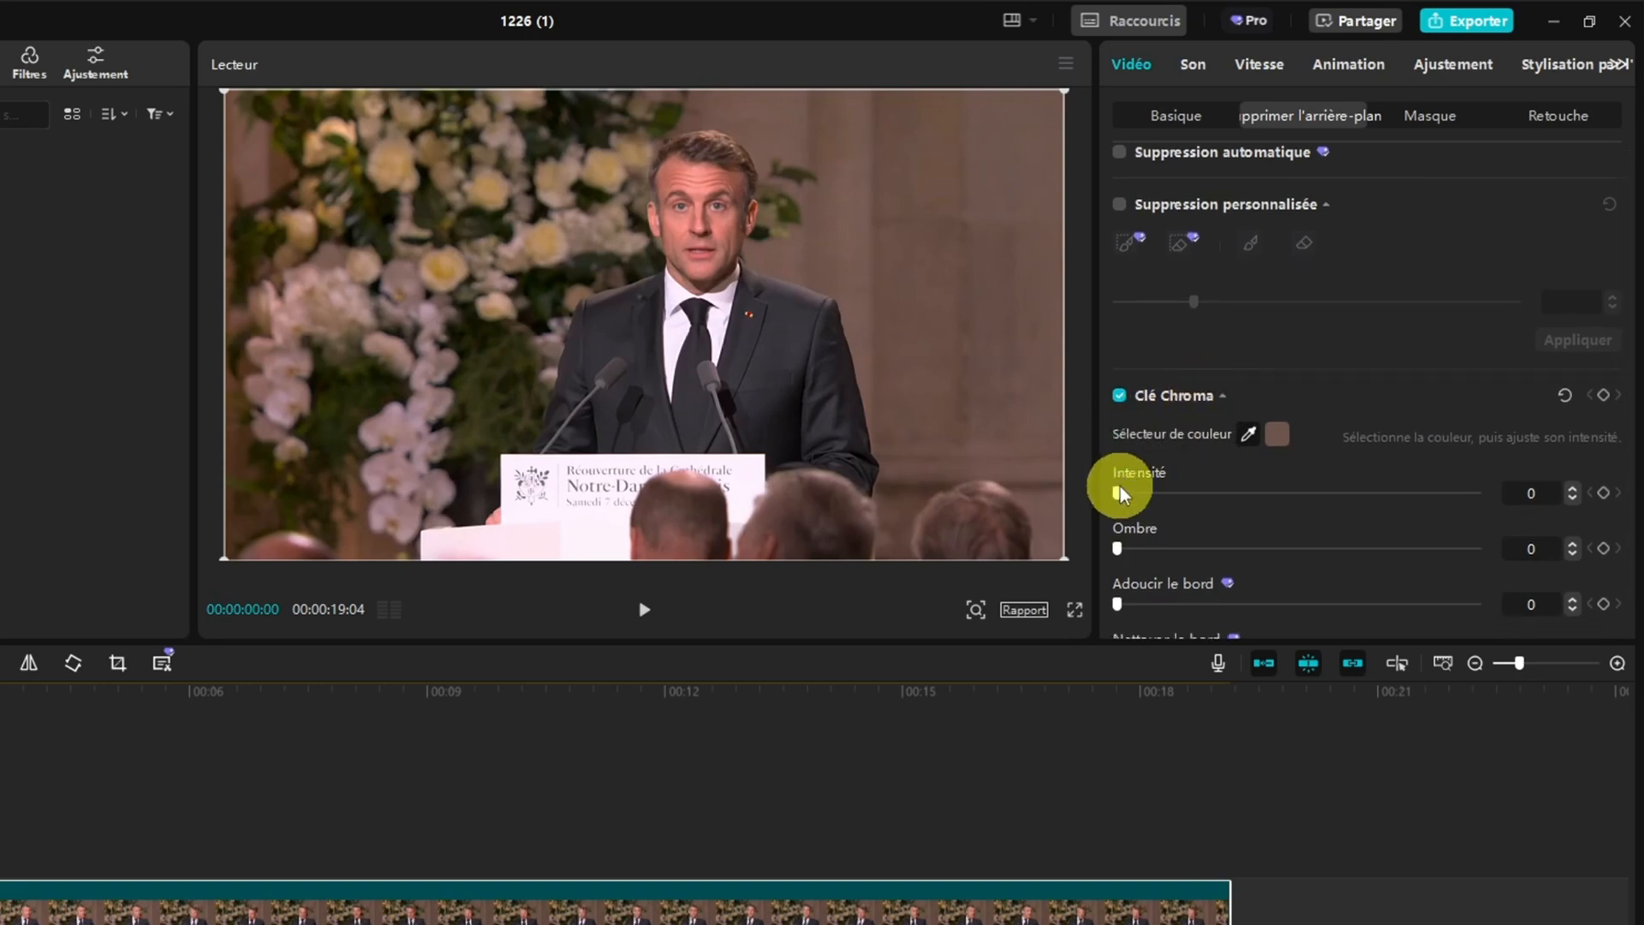
{"action": "mouse_move", "coordinate": [1119, 495]}
{"action": "left_mouse_down"}
{"action": "mouse_move", "coordinate": [1222, 488]}
{"action": "mouse_move", "coordinate": [1119, 497]}
{"action": "left_mouse_up"}
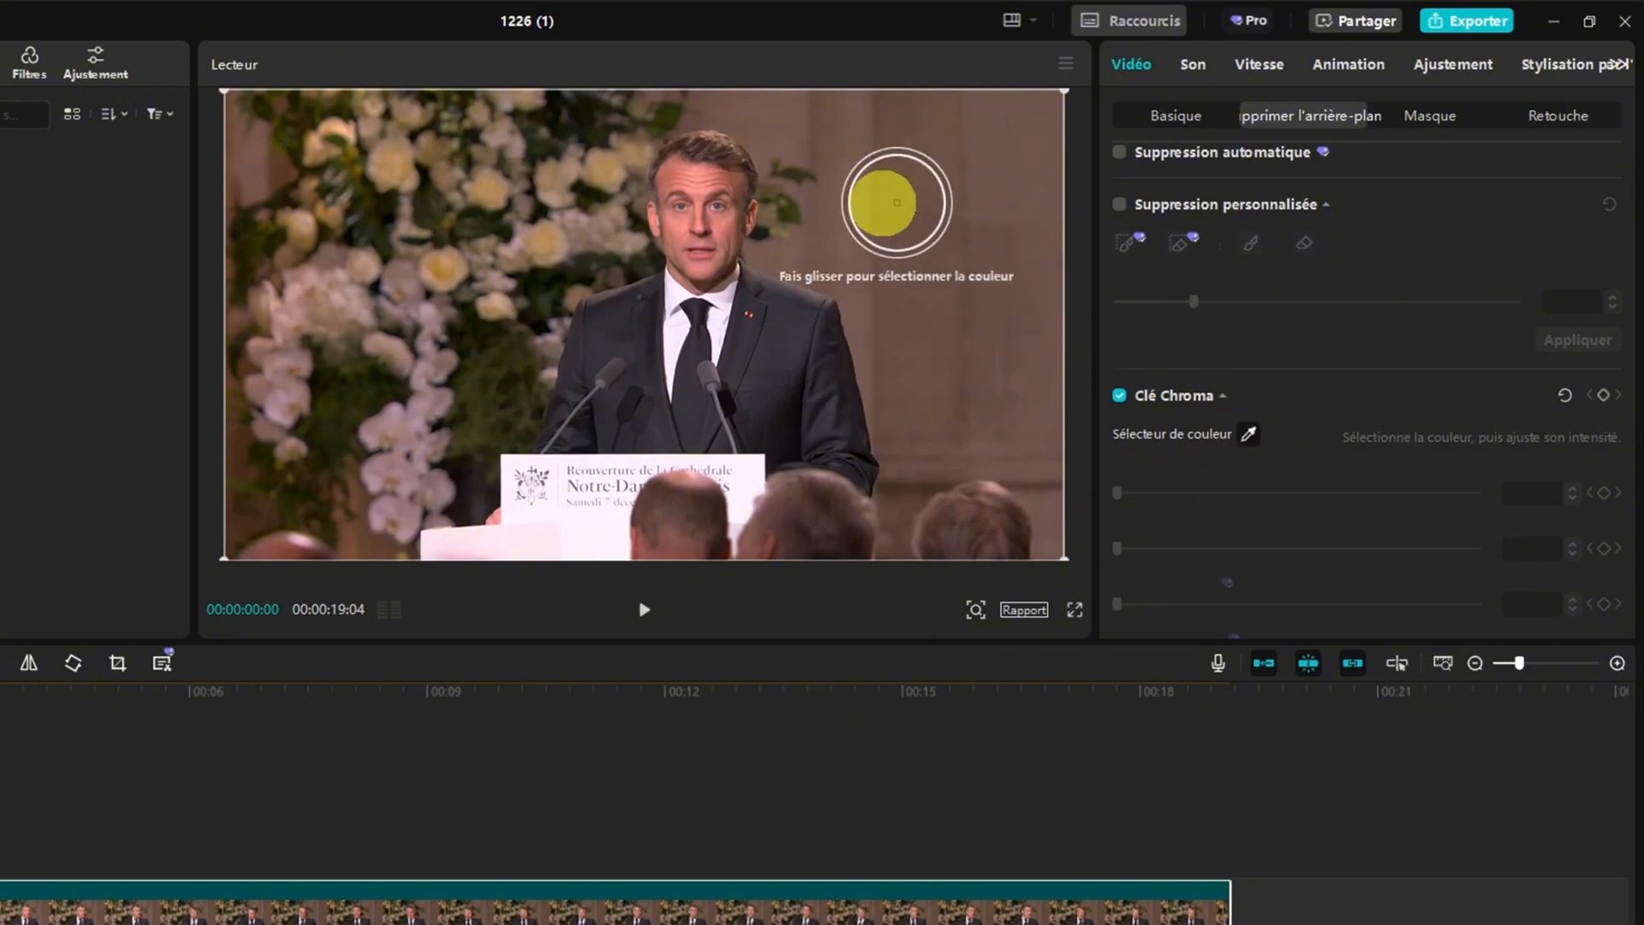
{"action": "left_click", "coordinate": [925, 206]}
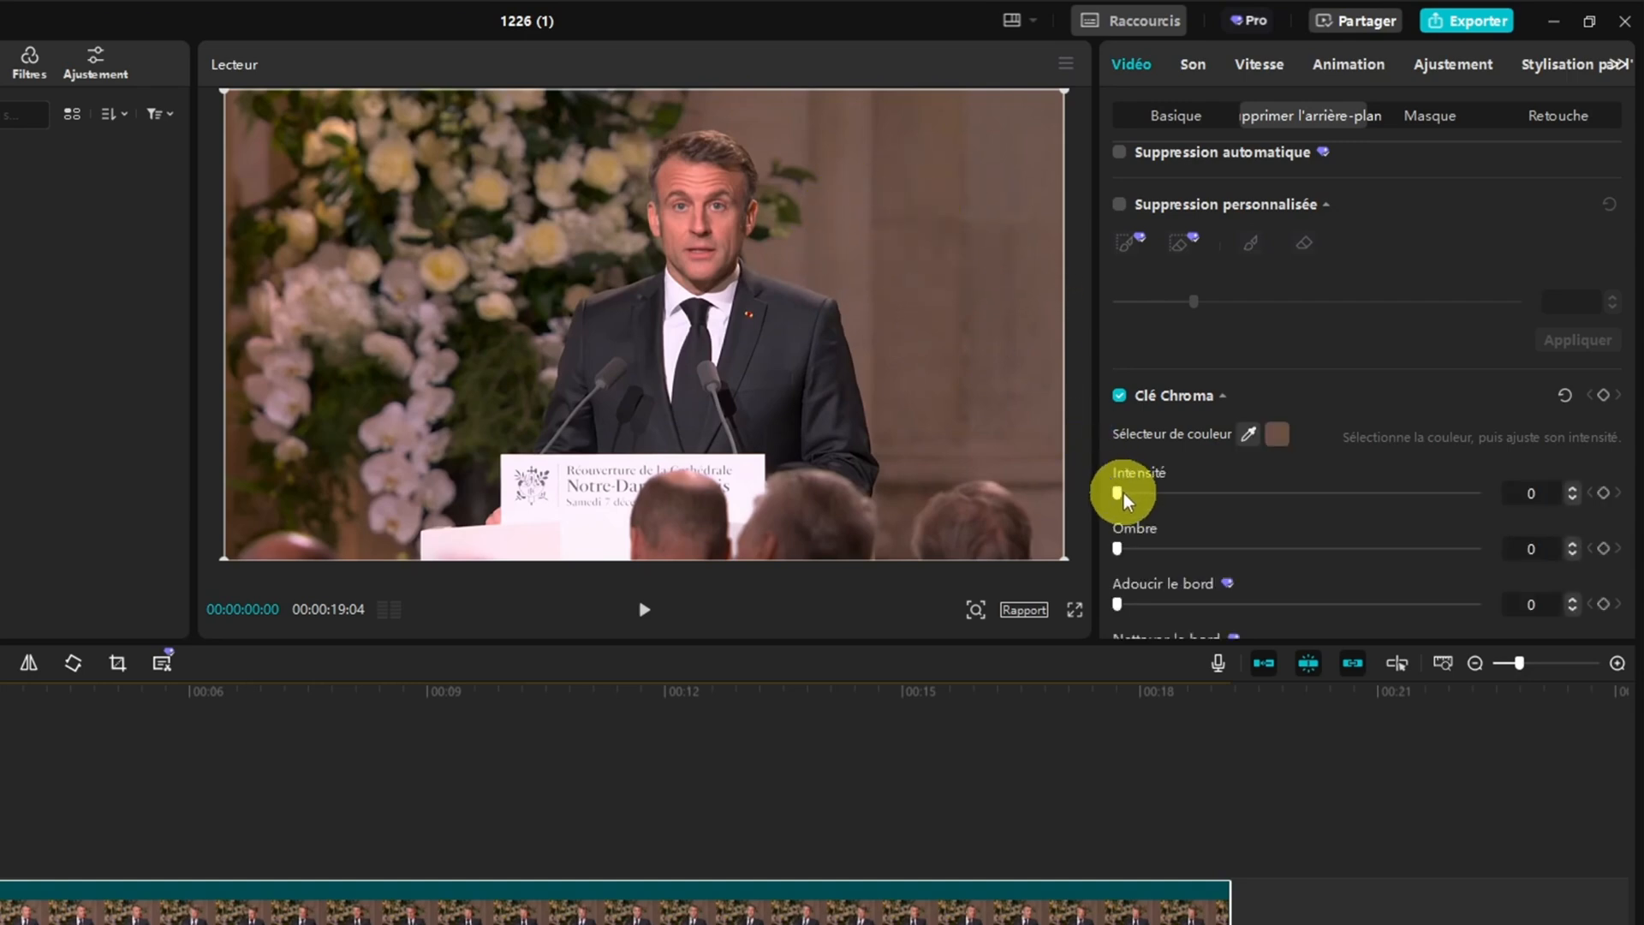
{"action": "mouse_move", "coordinate": [1118, 494]}
{"action": "left_mouse_down"}
{"action": "mouse_move", "coordinate": [1187, 493]}
{"action": "mouse_move", "coordinate": [1109, 495]}
{"action": "left_mouse_up"}
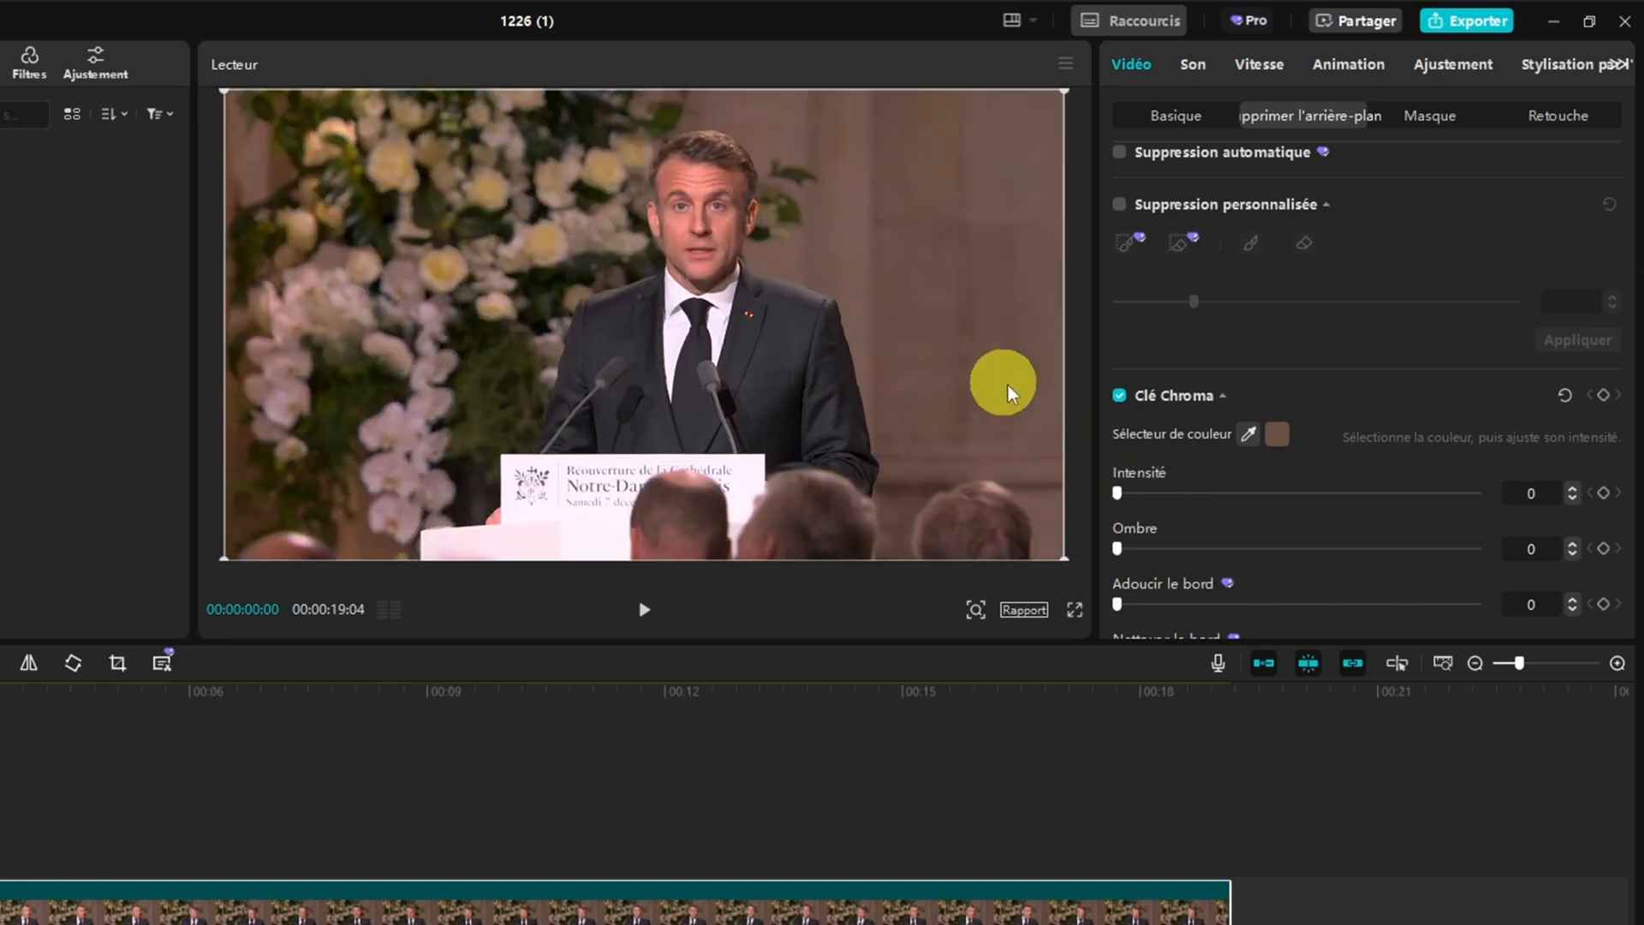
{"action": "scroll", "coordinate": [1160, 440], "scroll_direction": "down", "scroll_amount": 1}
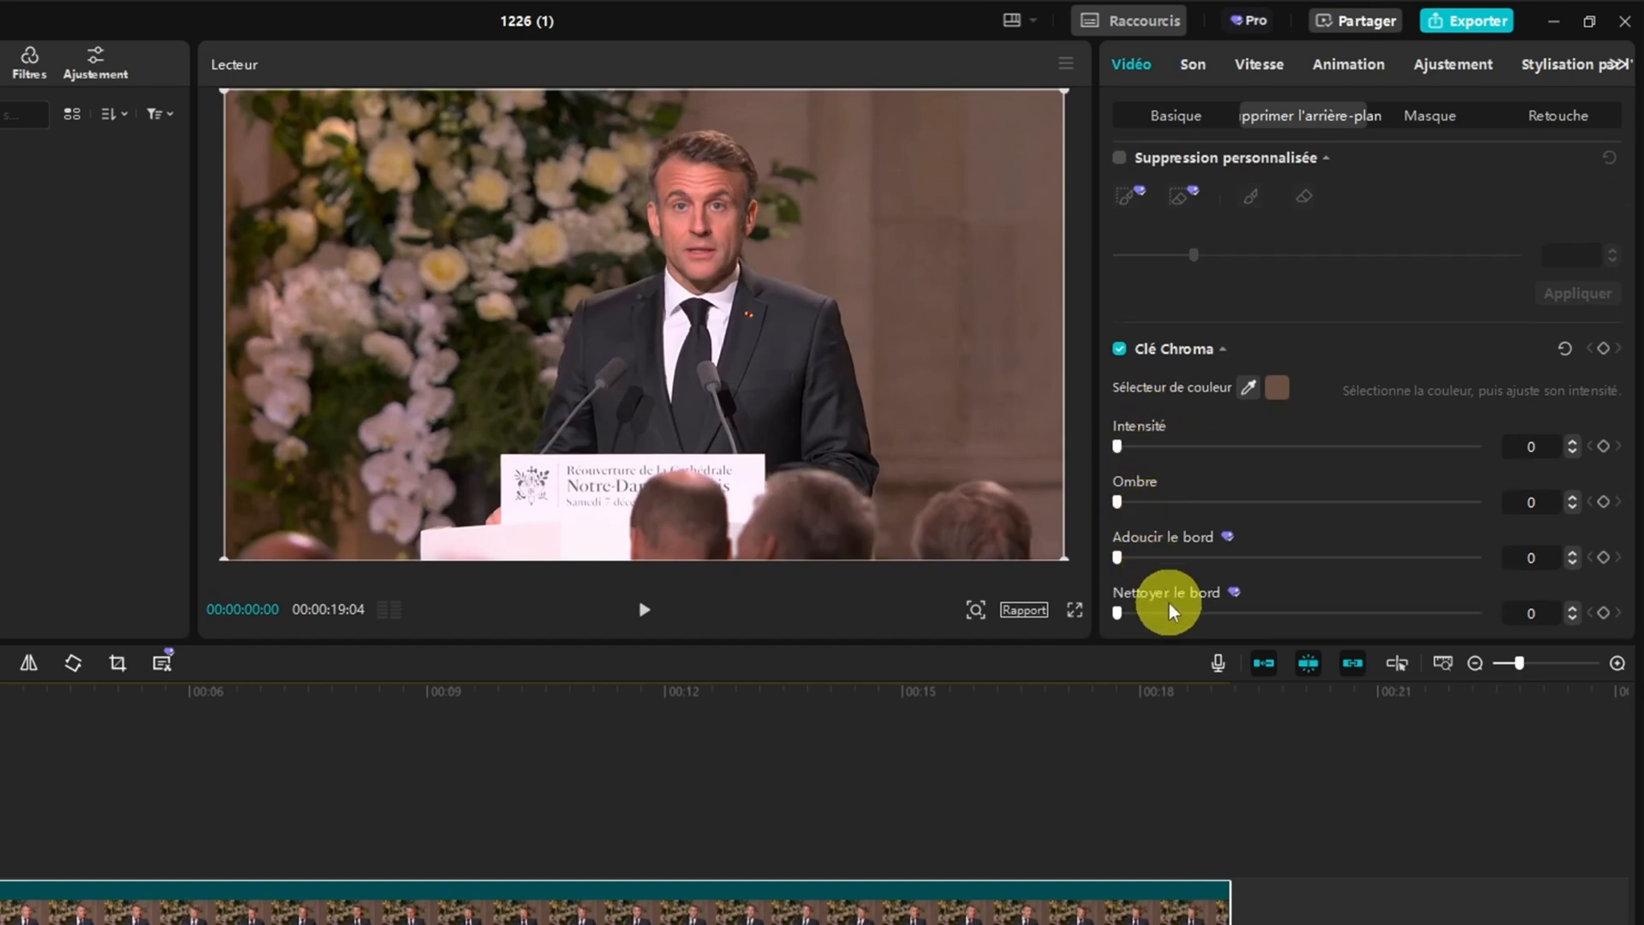
{"action": "scroll", "coordinate": [1211, 440], "scroll_direction": "up", "scroll_amount": 2}
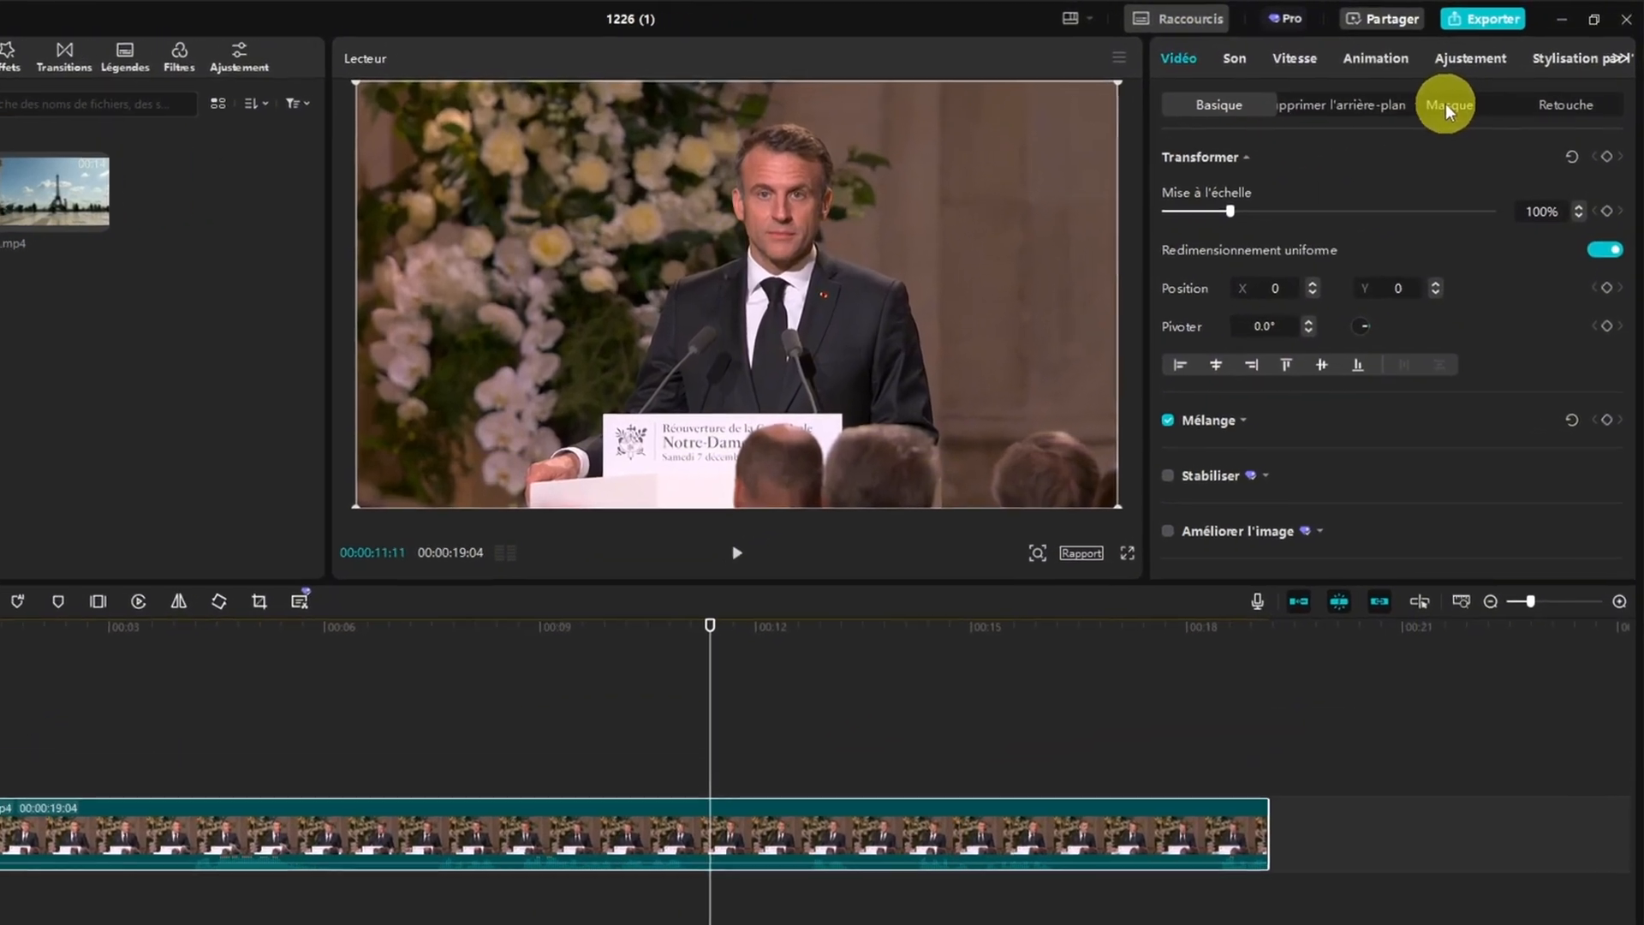
Place 2.mp4 on the track above exemple_capcut.mp4 from the start, and trim away its end after 00:00:09:13
{"action": "left_click", "coordinate": [1477, 91]}
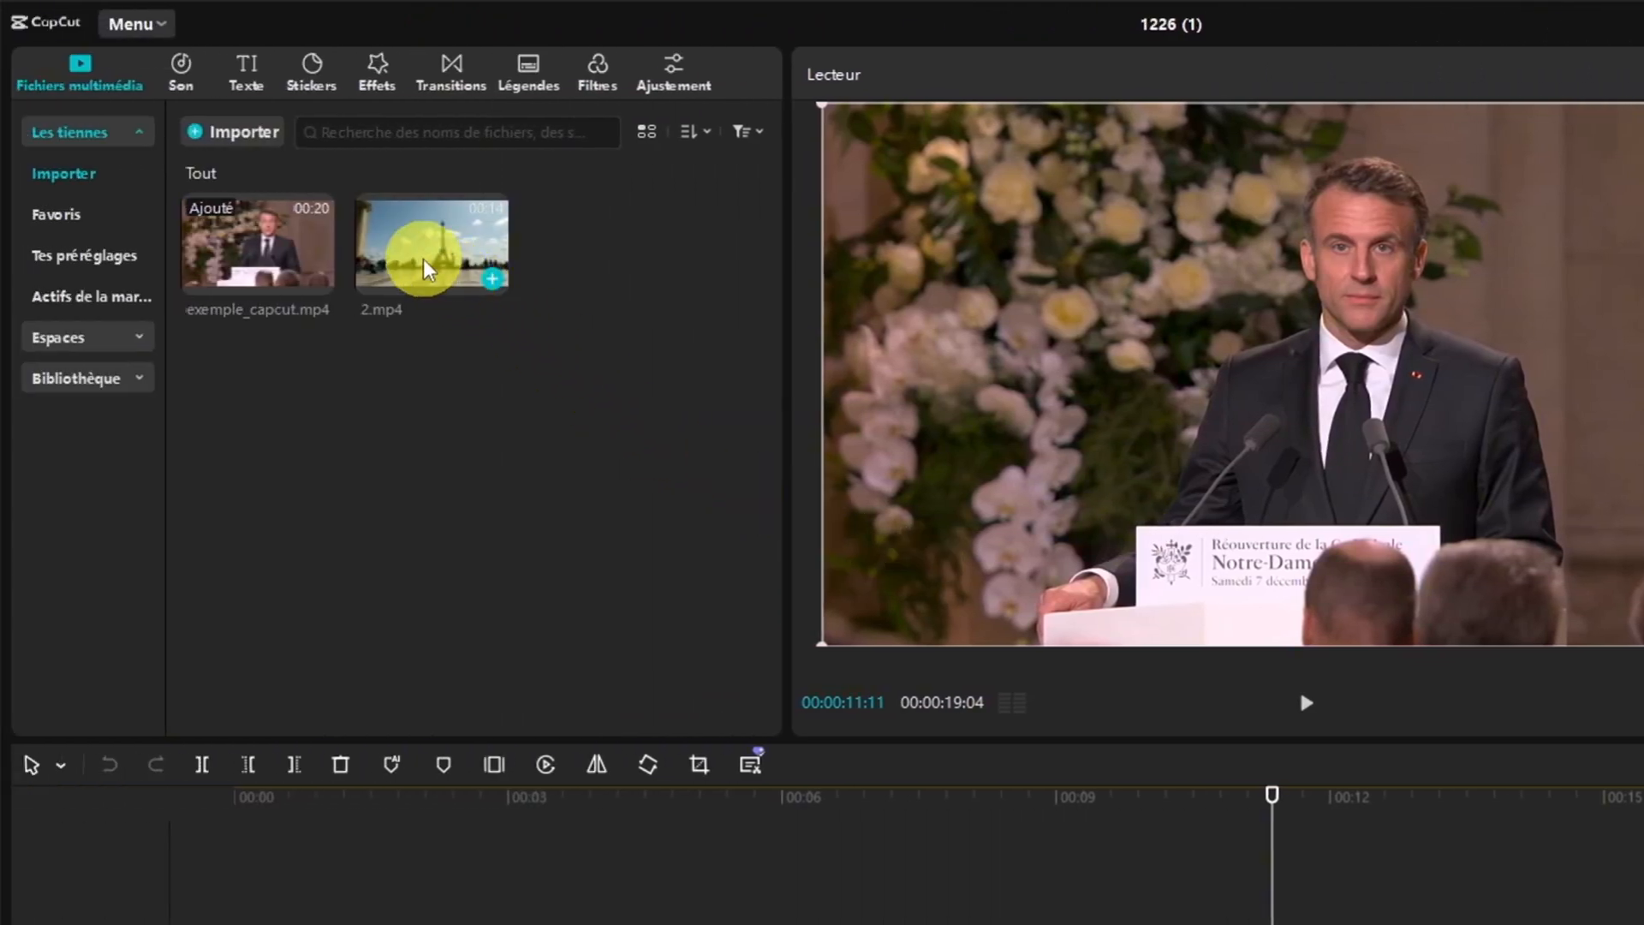
{"action": "left_click_drag", "start_coordinate": [425, 270], "coordinate": [257, 865]}
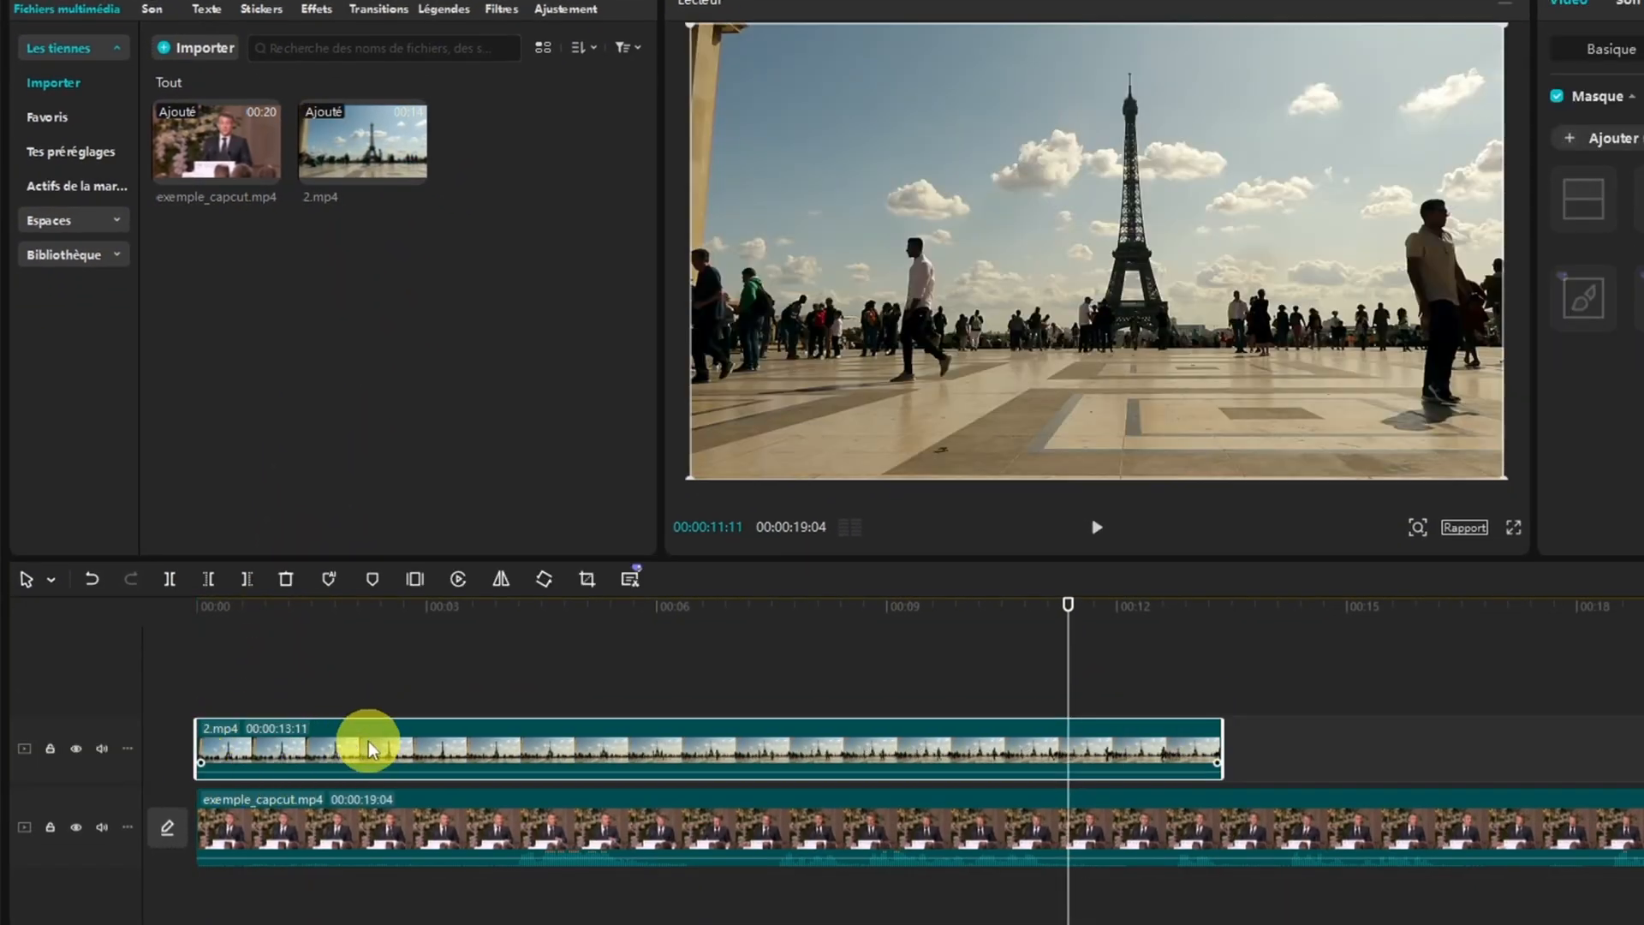
{"action": "left_click_drag", "start_coordinate": [1070, 609], "coordinate": [920, 605]}
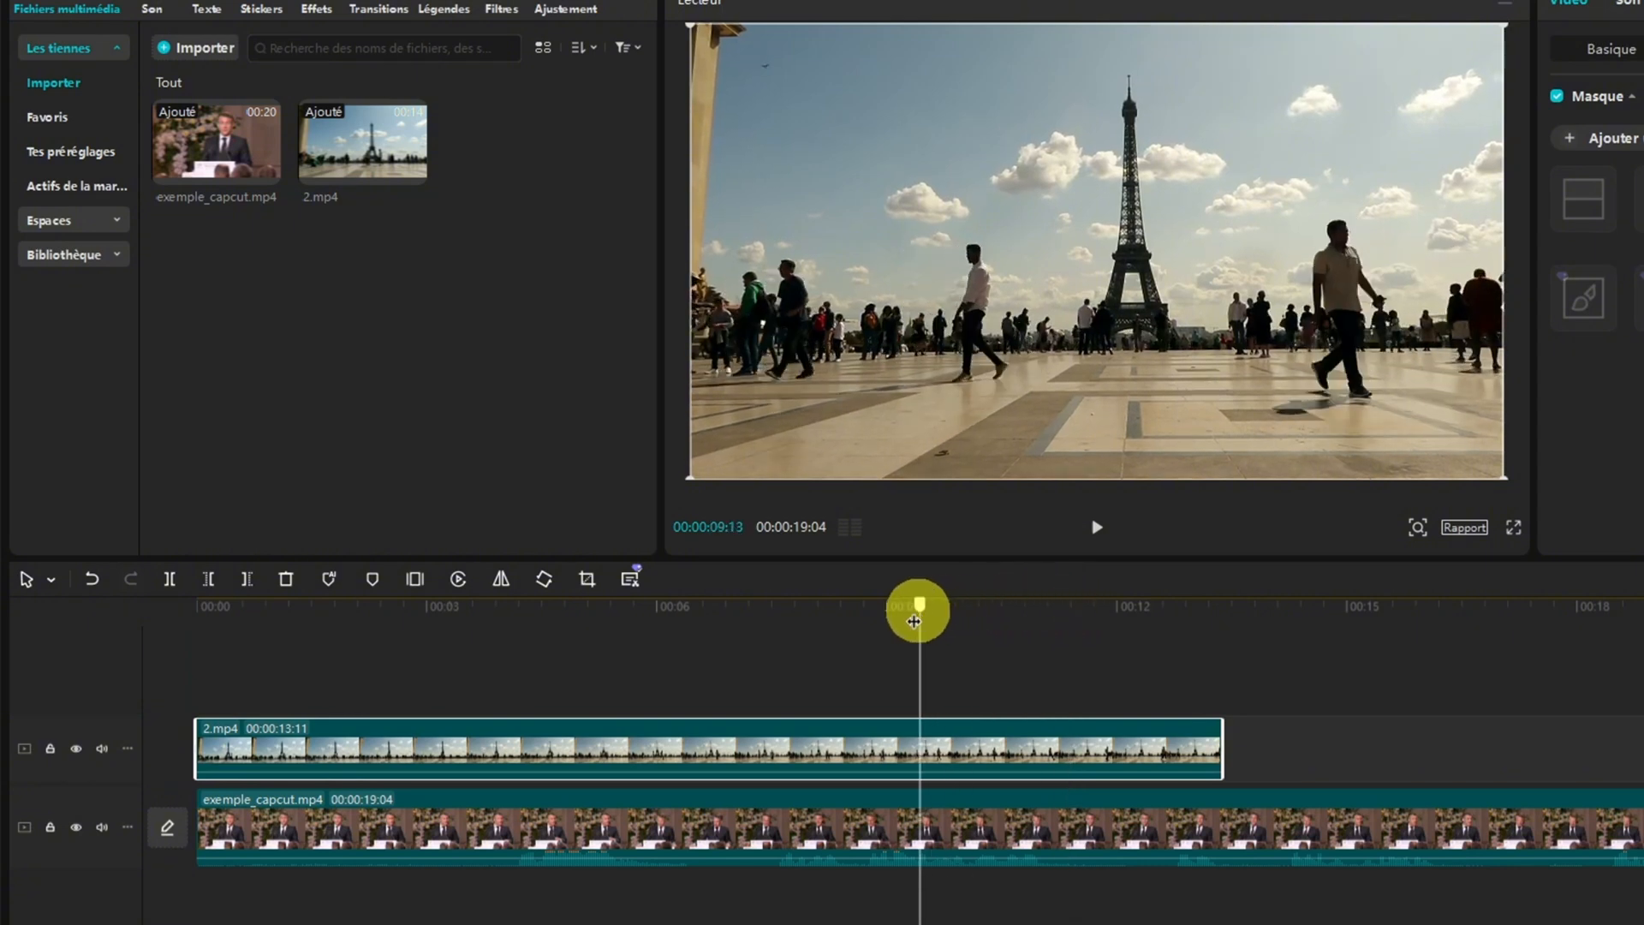
{"action": "left_click", "coordinate": [245, 584]}
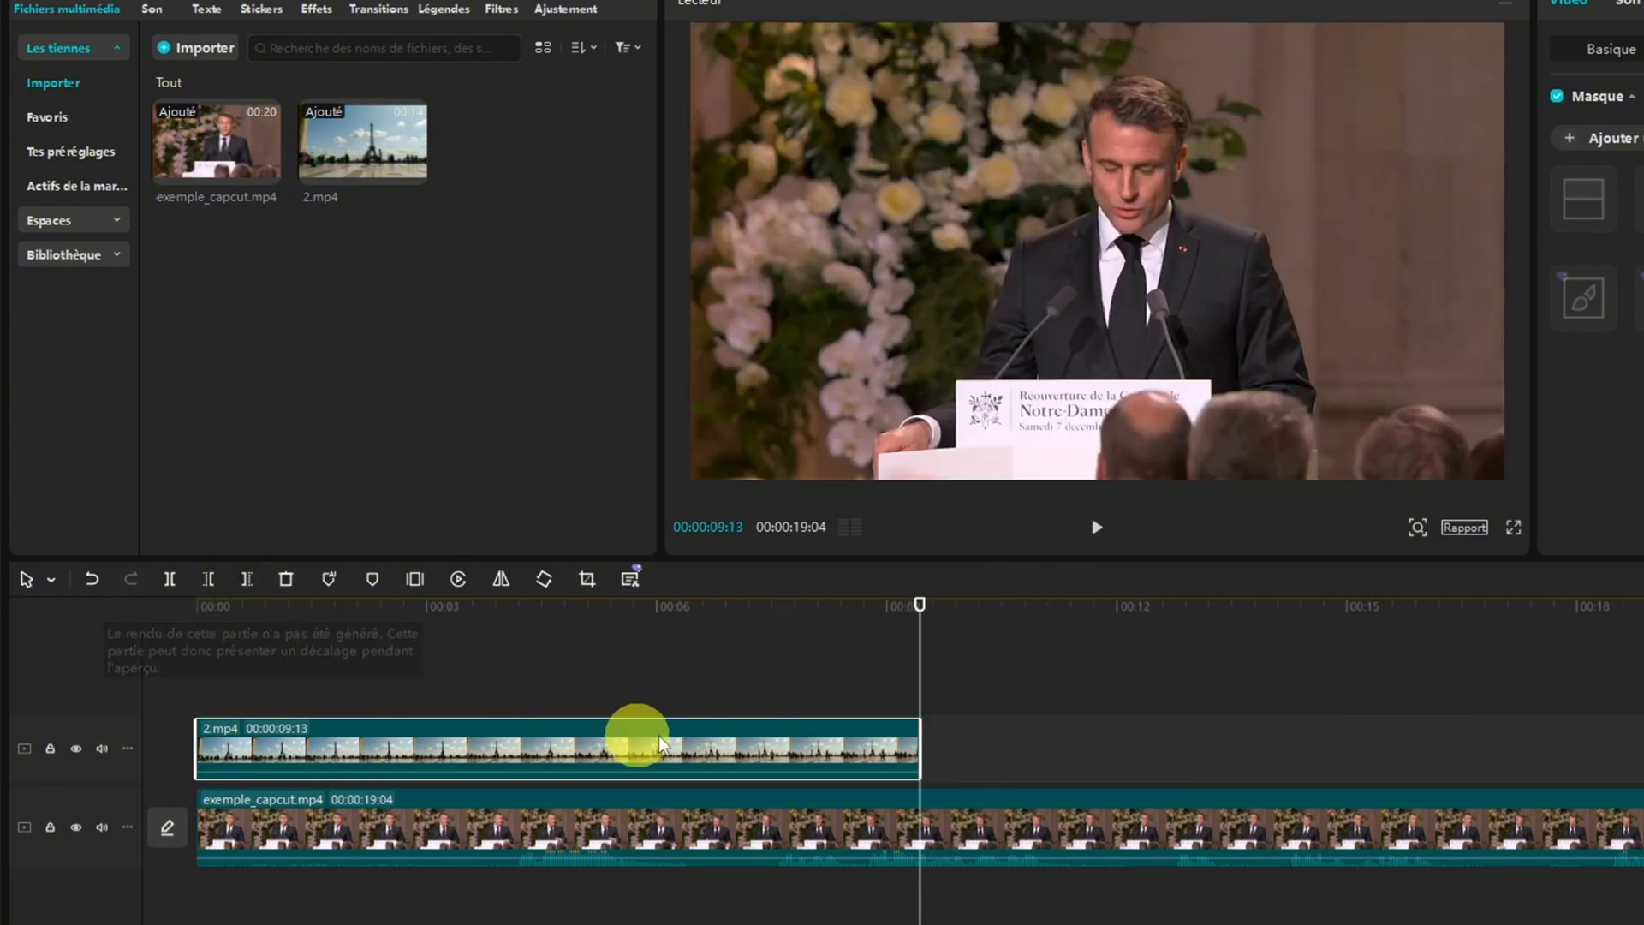
Play the video from 00:00:08:29 past the end of 2.mp4, and return the playhead to 00:00:07:12
{"action": "left_click_drag", "start_coordinate": [921, 610], "coordinate": [881, 604]}
{"action": "left_click", "coordinate": [1099, 529]}
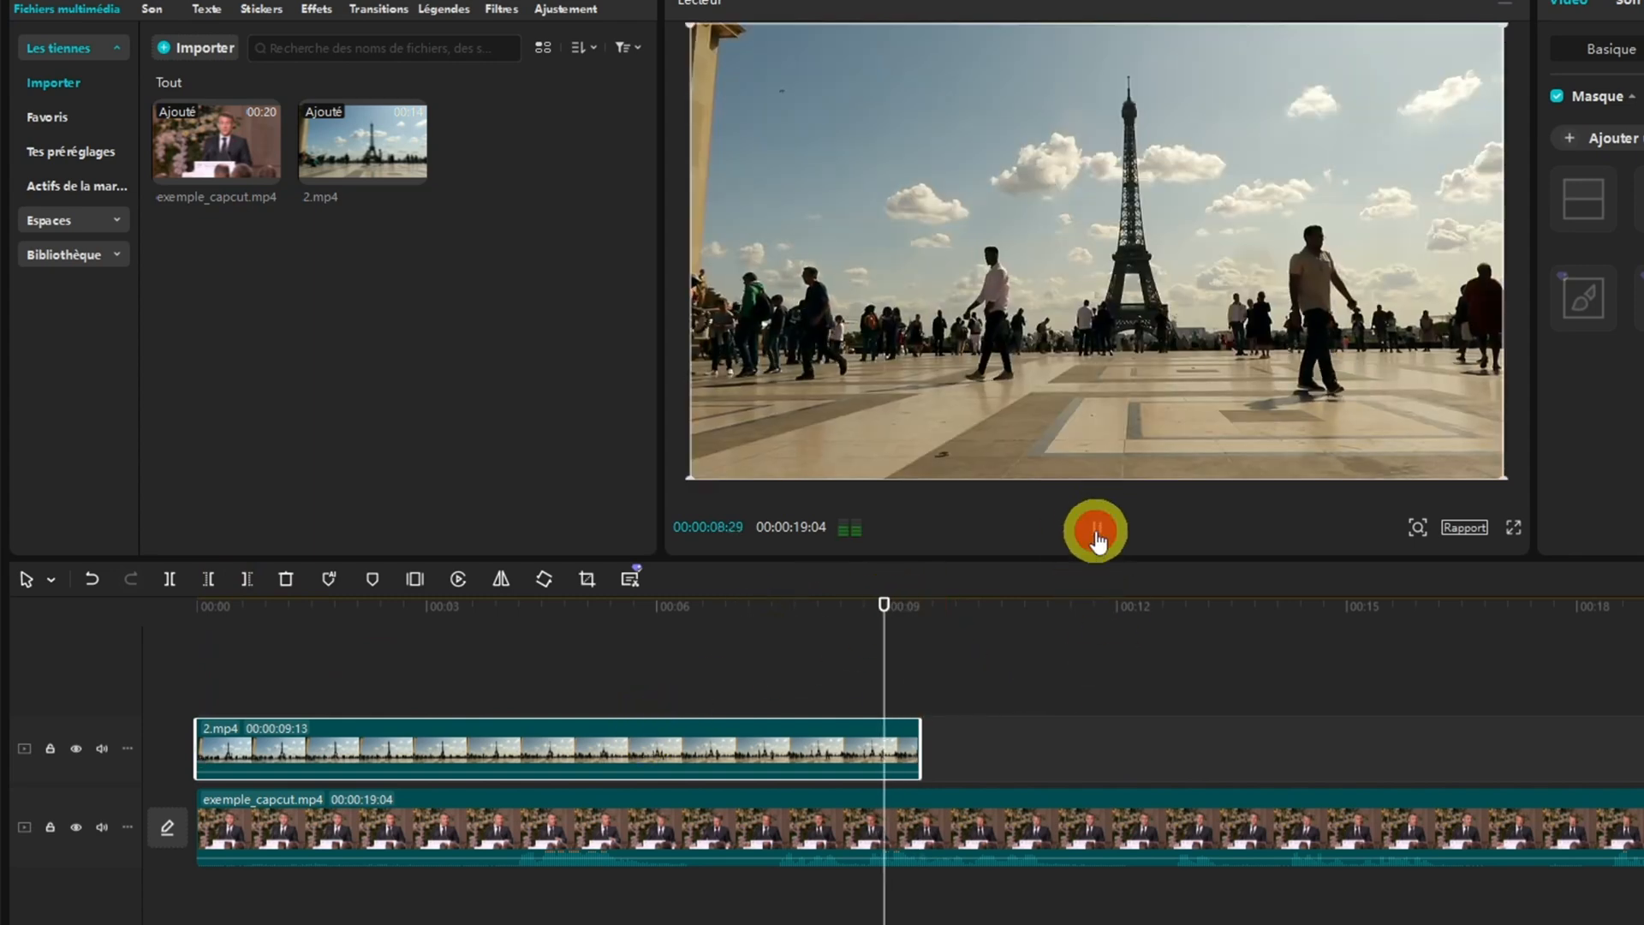
{"action": "left_click", "coordinate": [1099, 535]}
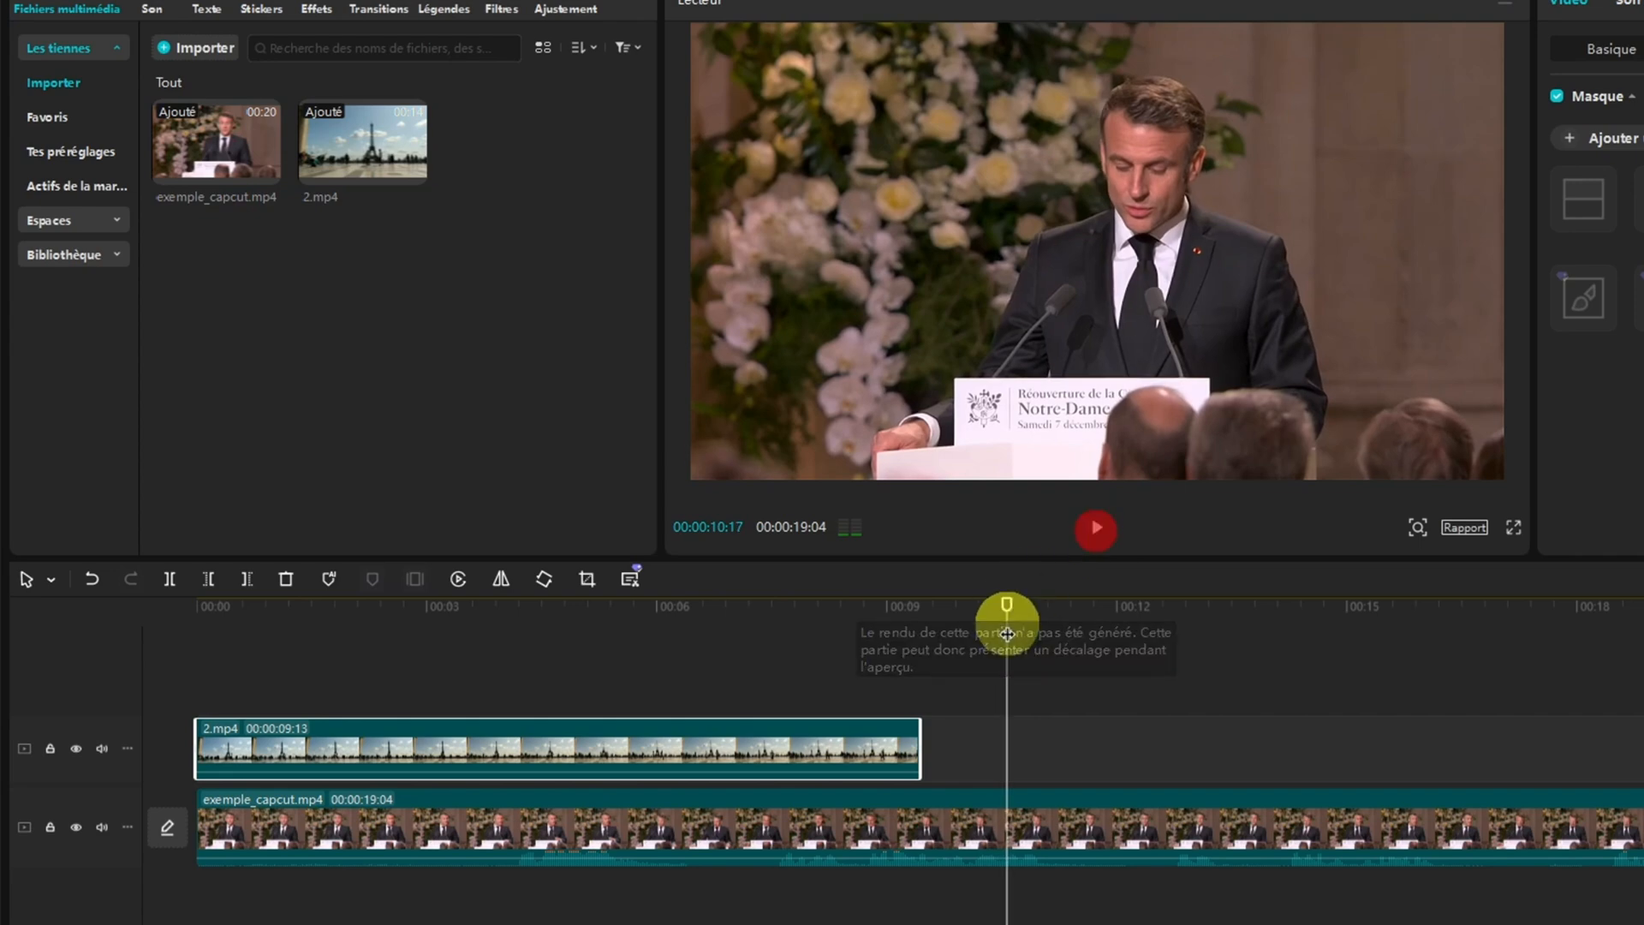
{"action": "left_click_drag", "start_coordinate": [1005, 605], "coordinate": [763, 638]}
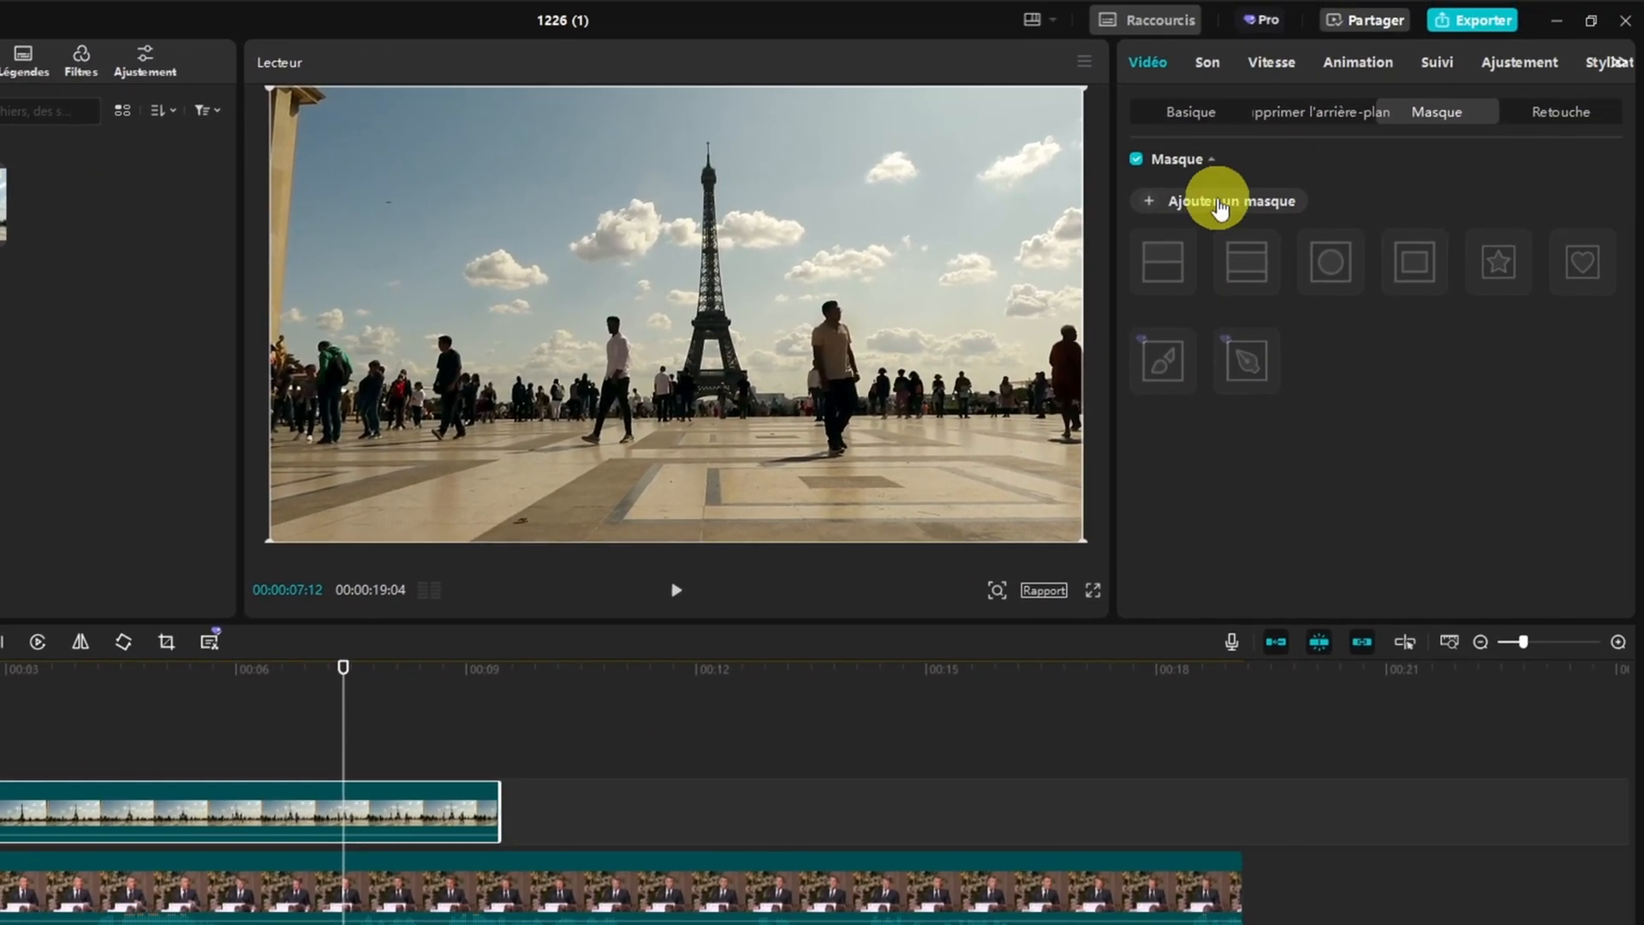
Add a Rectangle mask to 2.mp4 and reposition it over the Eiffel Tower at X 78, Y 0
{"action": "left_click", "coordinate": [1220, 206]}
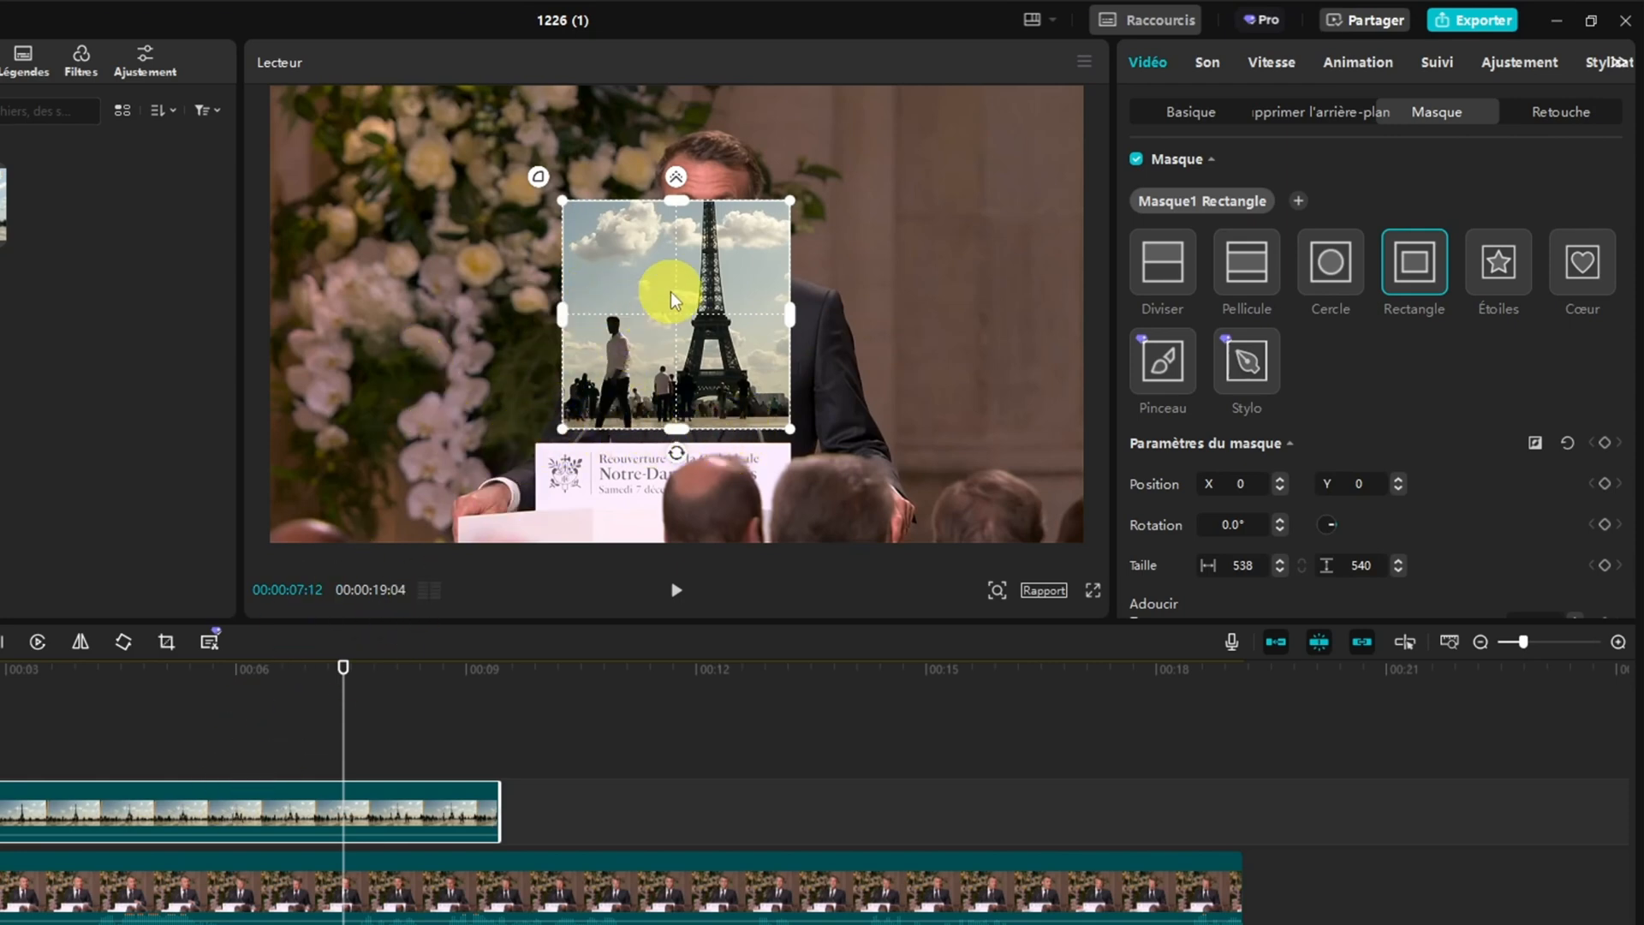
{"action": "left_click_drag", "start_coordinate": [670, 292], "coordinate": [452, 224]}
{"action": "left_click_drag", "start_coordinate": [623, 202], "coordinate": [704, 290]}
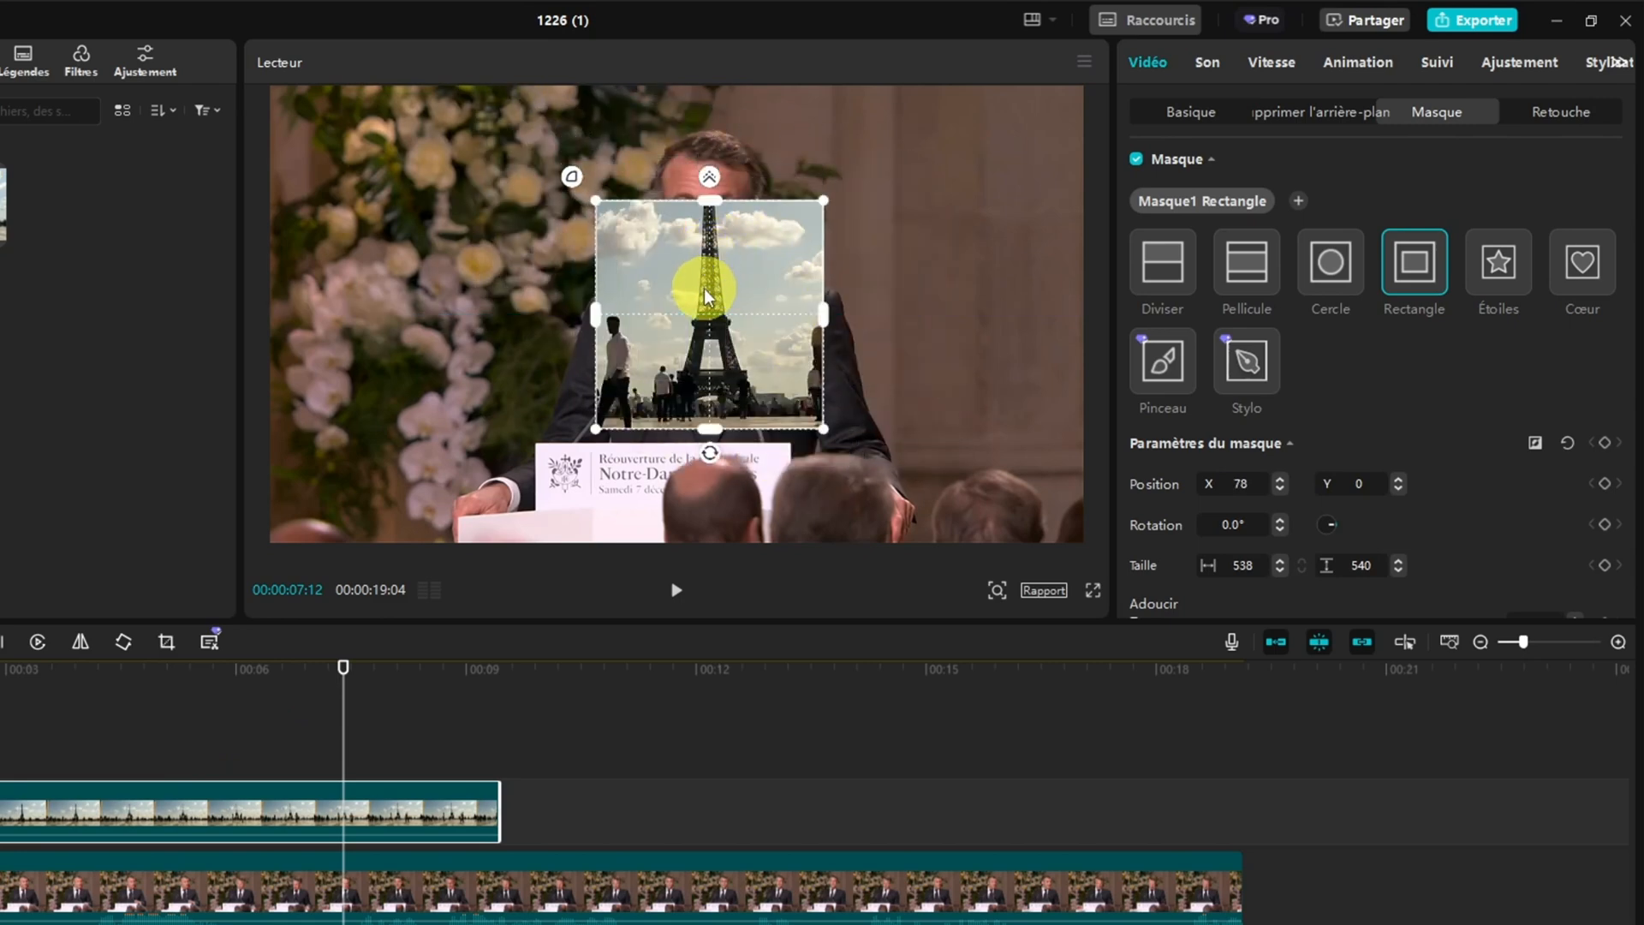
Try the Cercle, Étoiles, Cœur and Diviser mask shapes, rotate the Diviser line to about -403°, and delete the mask
{"action": "left_click", "coordinate": [1331, 276]}
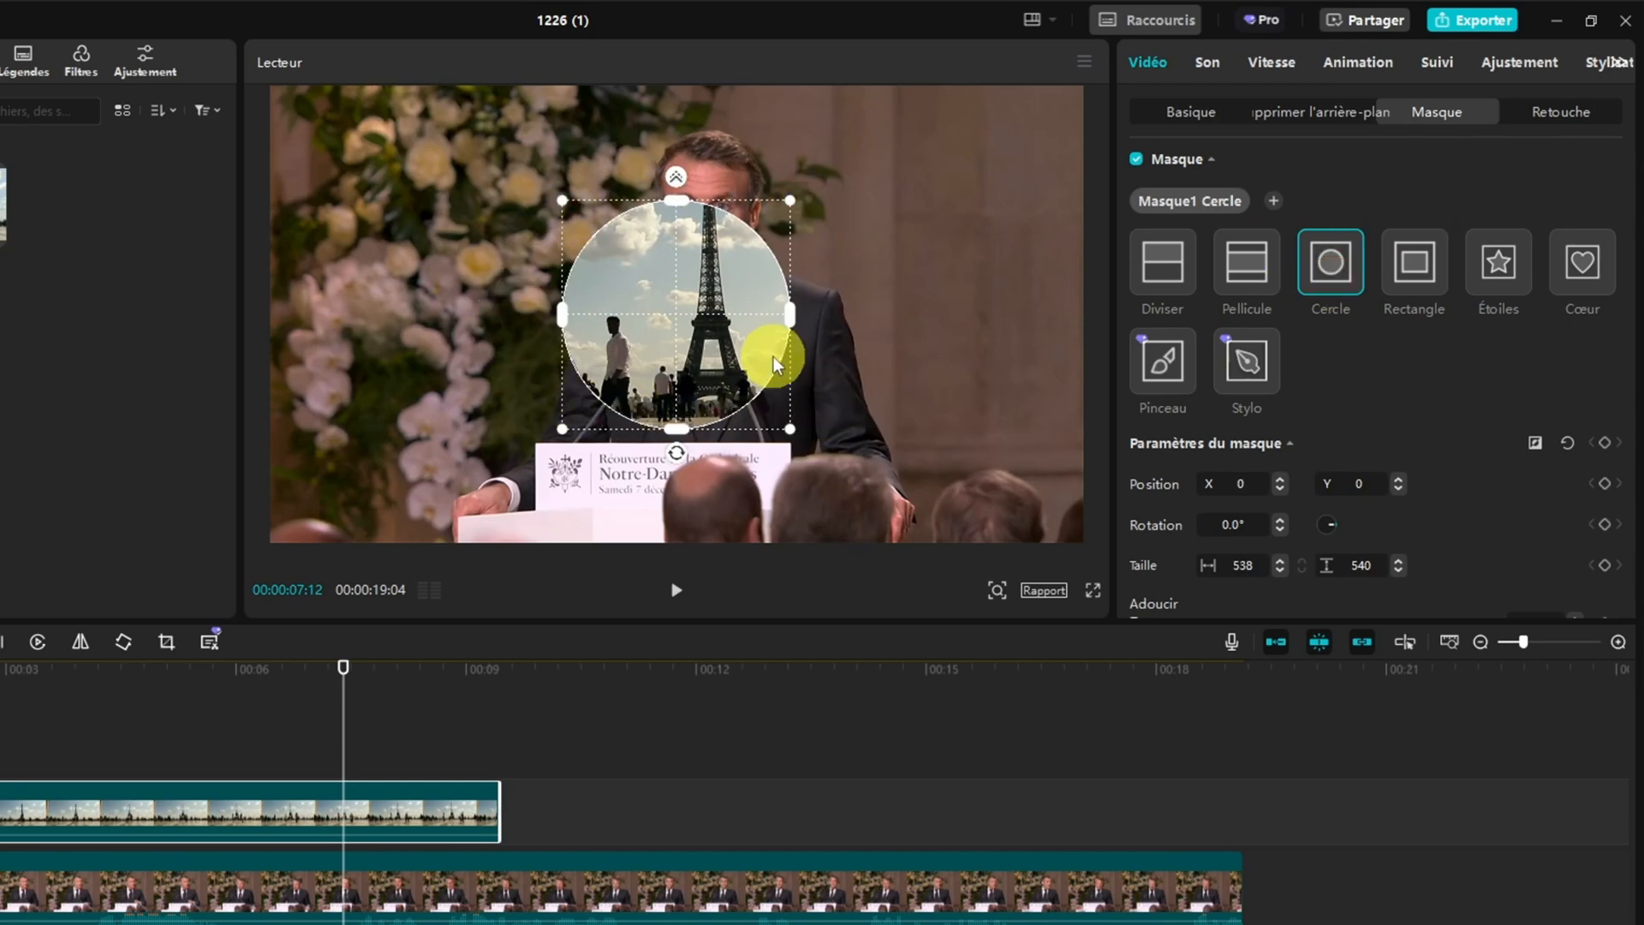
{"action": "left_click", "coordinate": [1491, 270]}
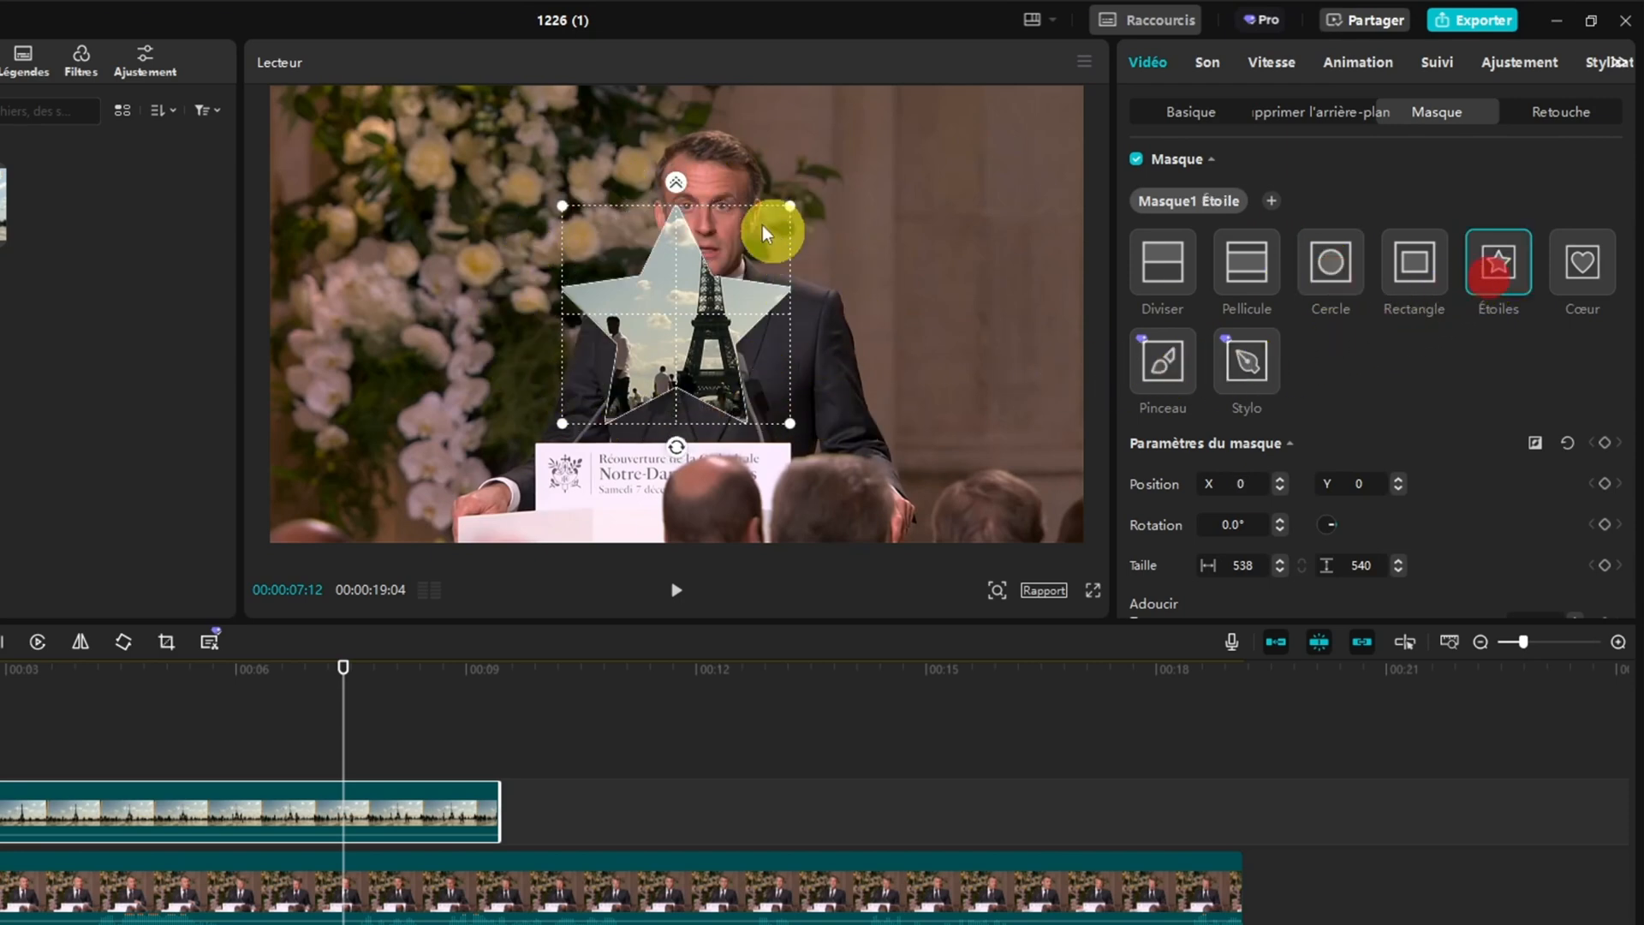
{"action": "left_click", "coordinate": [1581, 269]}
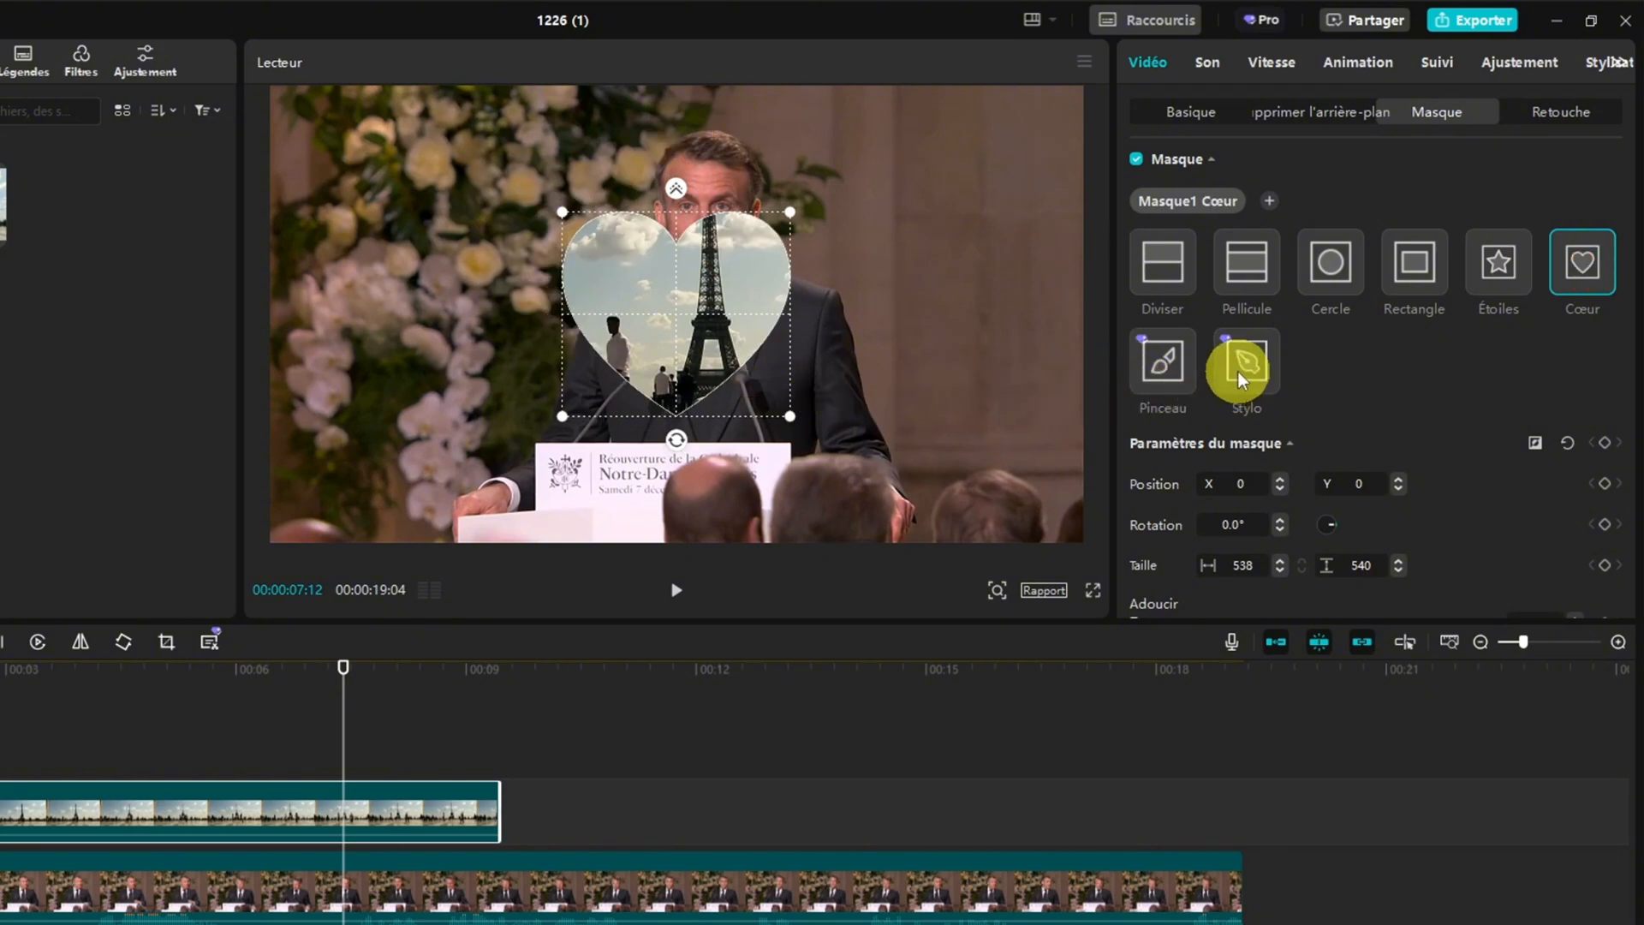
{"action": "left_click", "coordinate": [1164, 271]}
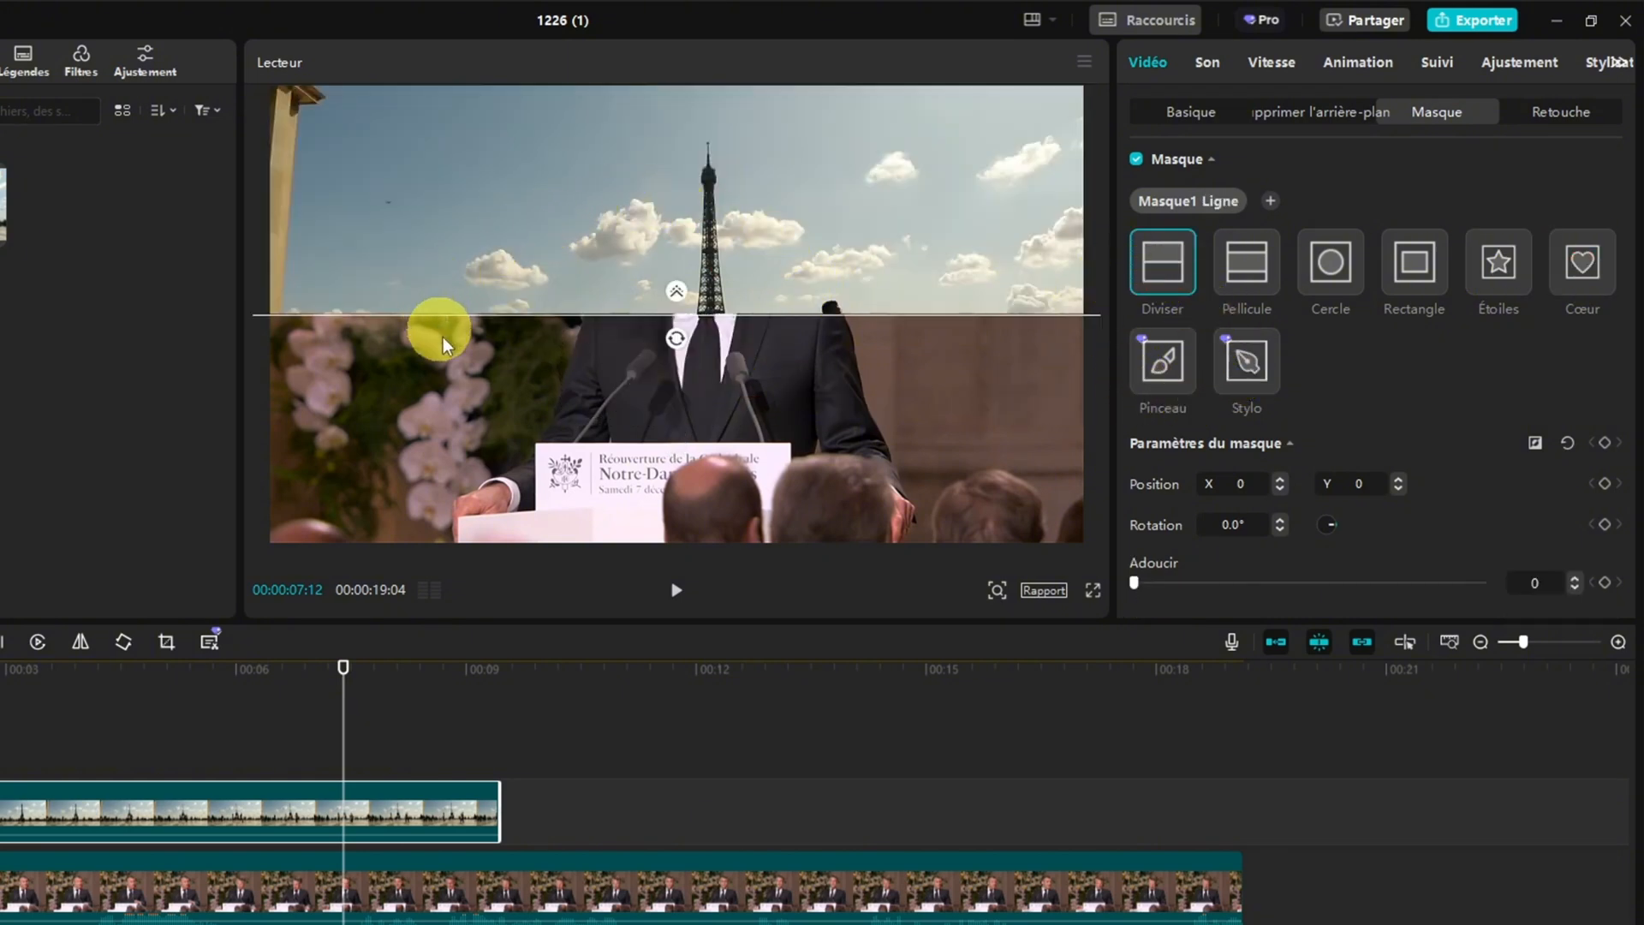
{"action": "mouse_move", "coordinate": [676, 339]}
{"action": "left_mouse_down"}
{"action": "mouse_move", "coordinate": [697, 300]}
{"action": "mouse_move", "coordinate": [665, 294]}
{"action": "mouse_move", "coordinate": [654, 312]}
{"action": "mouse_move", "coordinate": [683, 332]}
{"action": "left_mouse_up"}
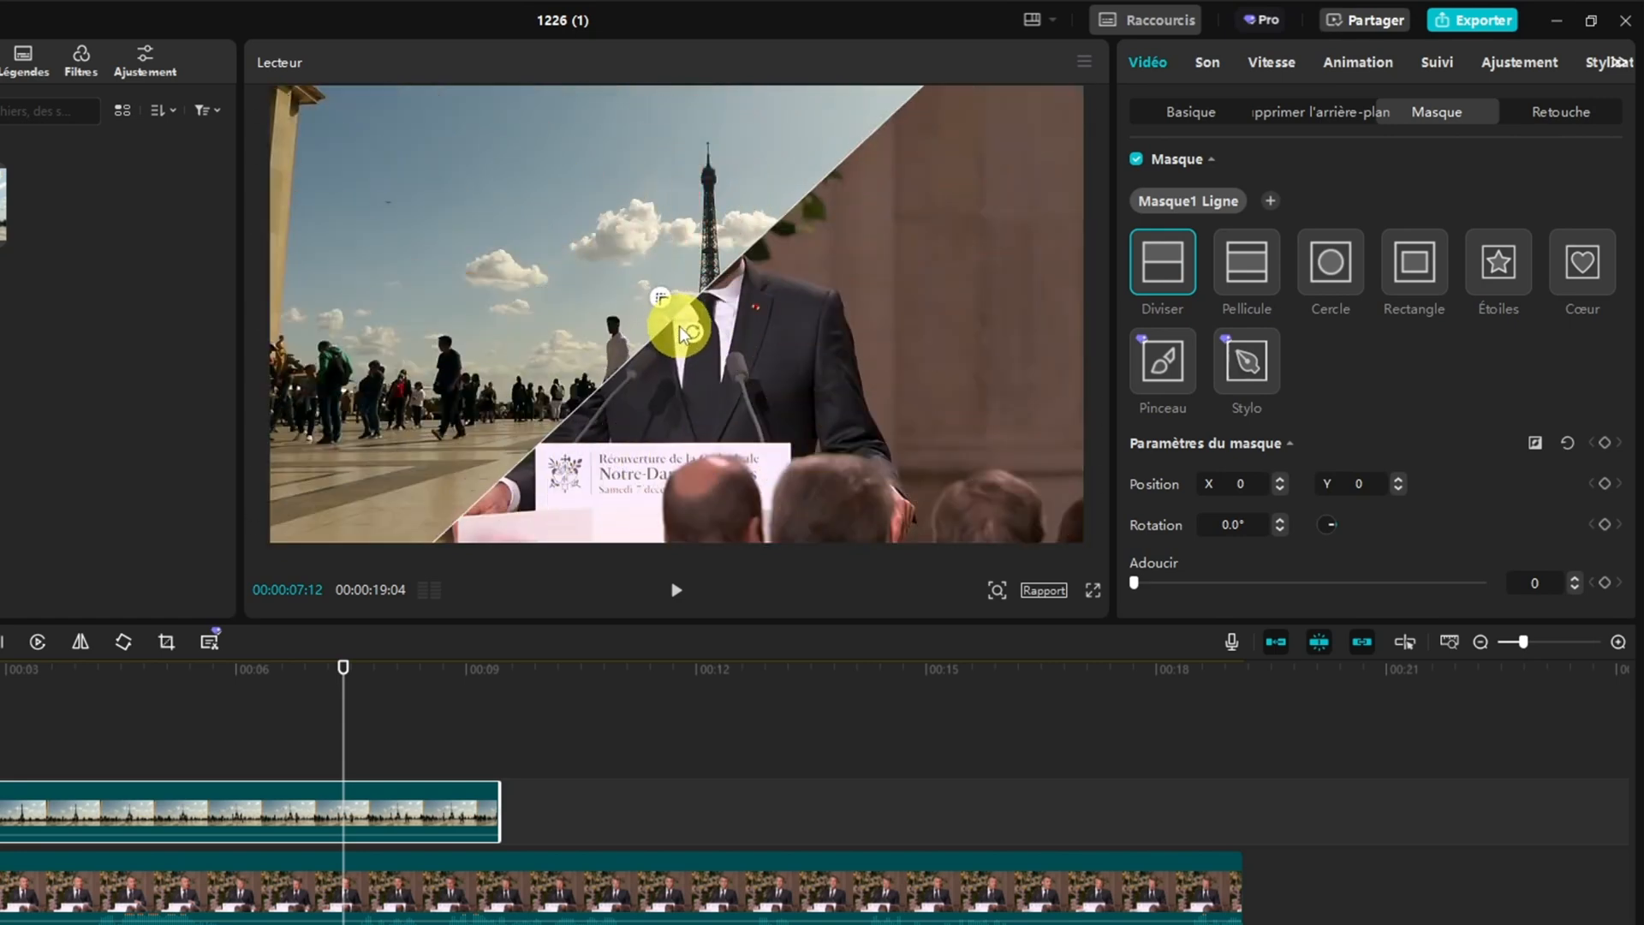
{"action": "left_click", "coordinate": [1245, 200]}
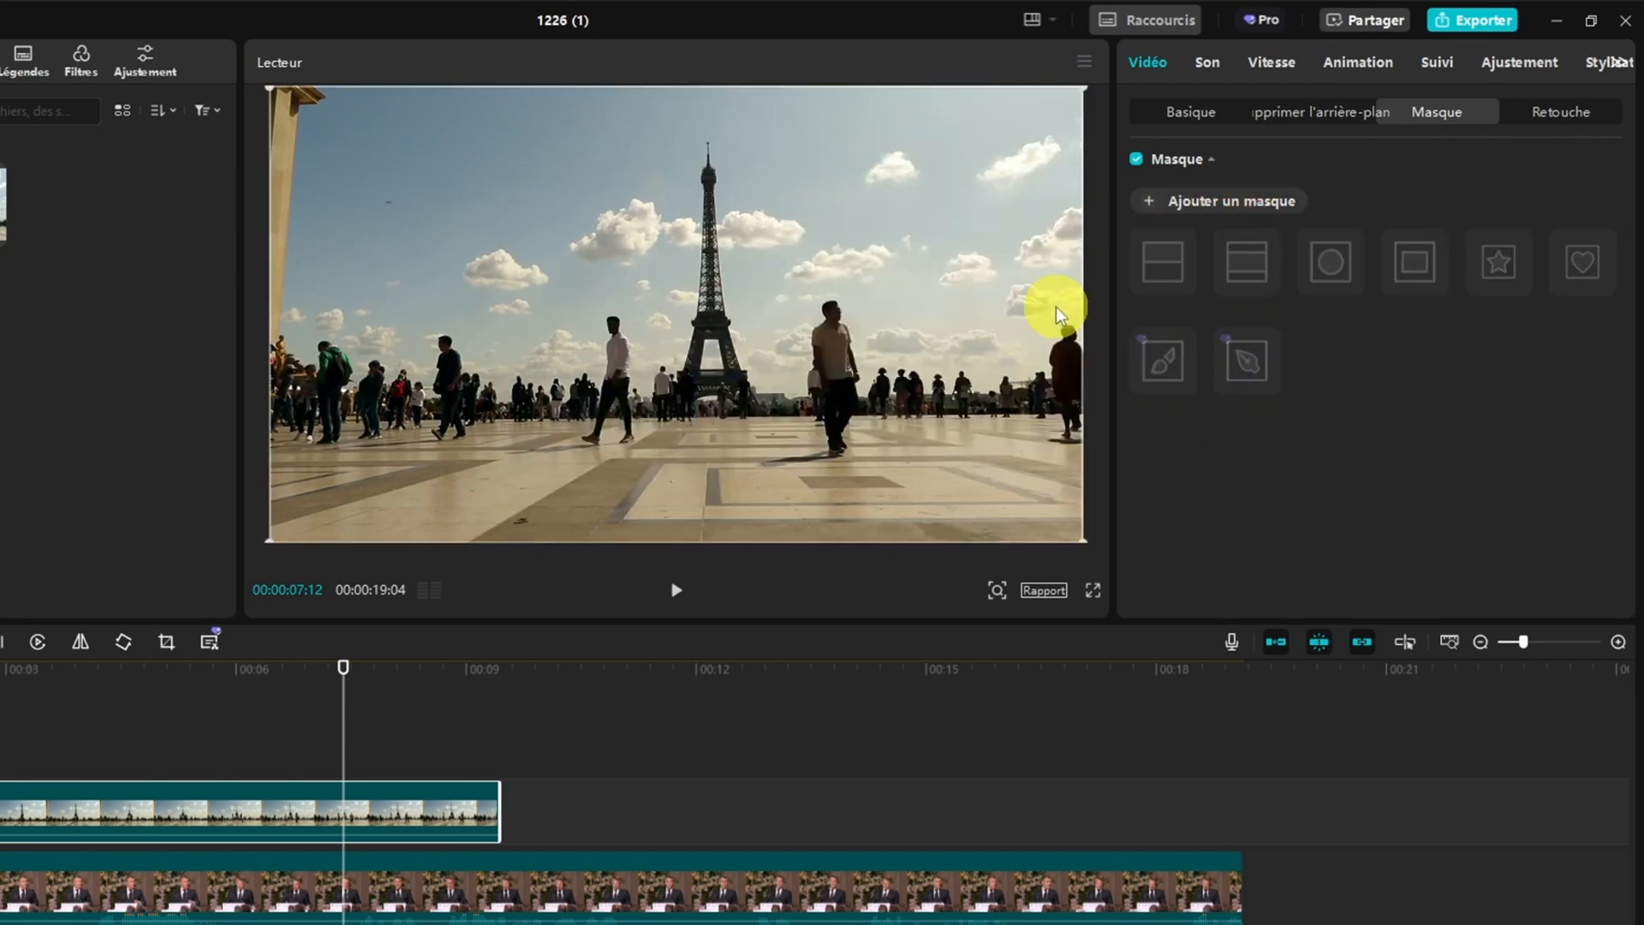
Add a new Rectangle mask to 2.mp4 and try Adoucir and Bords arrondis, leaving both at 0
{"action": "left_click", "coordinate": [1216, 206]}
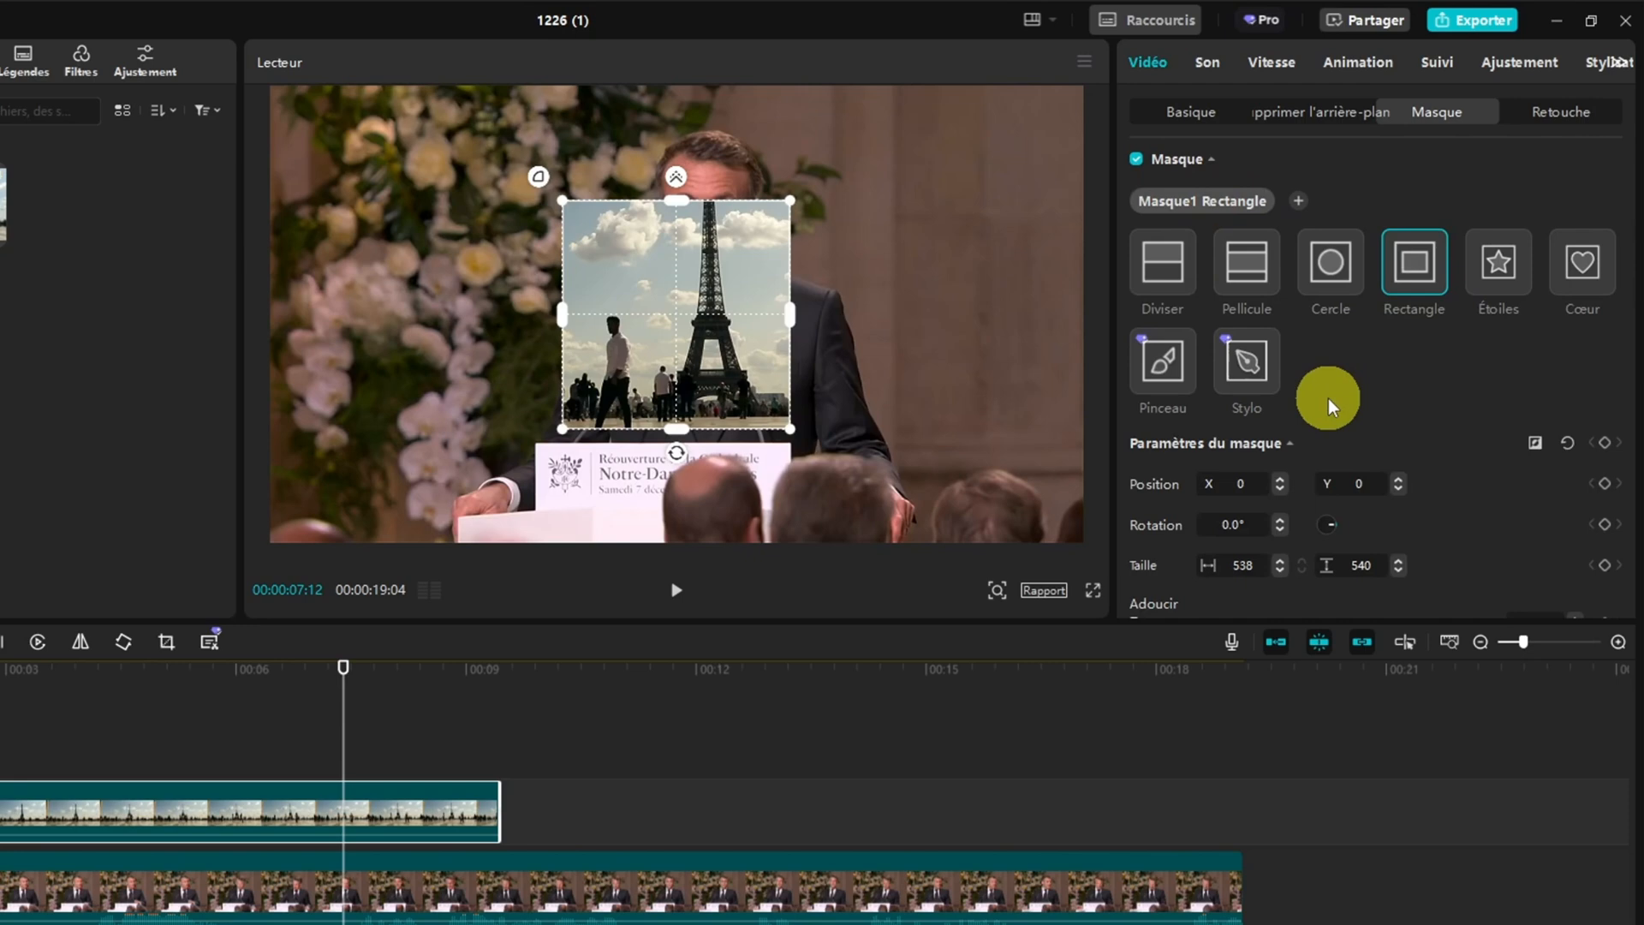
{"action": "scroll", "coordinate": [1332, 398], "scroll_direction": "down", "scroll_amount": 2}
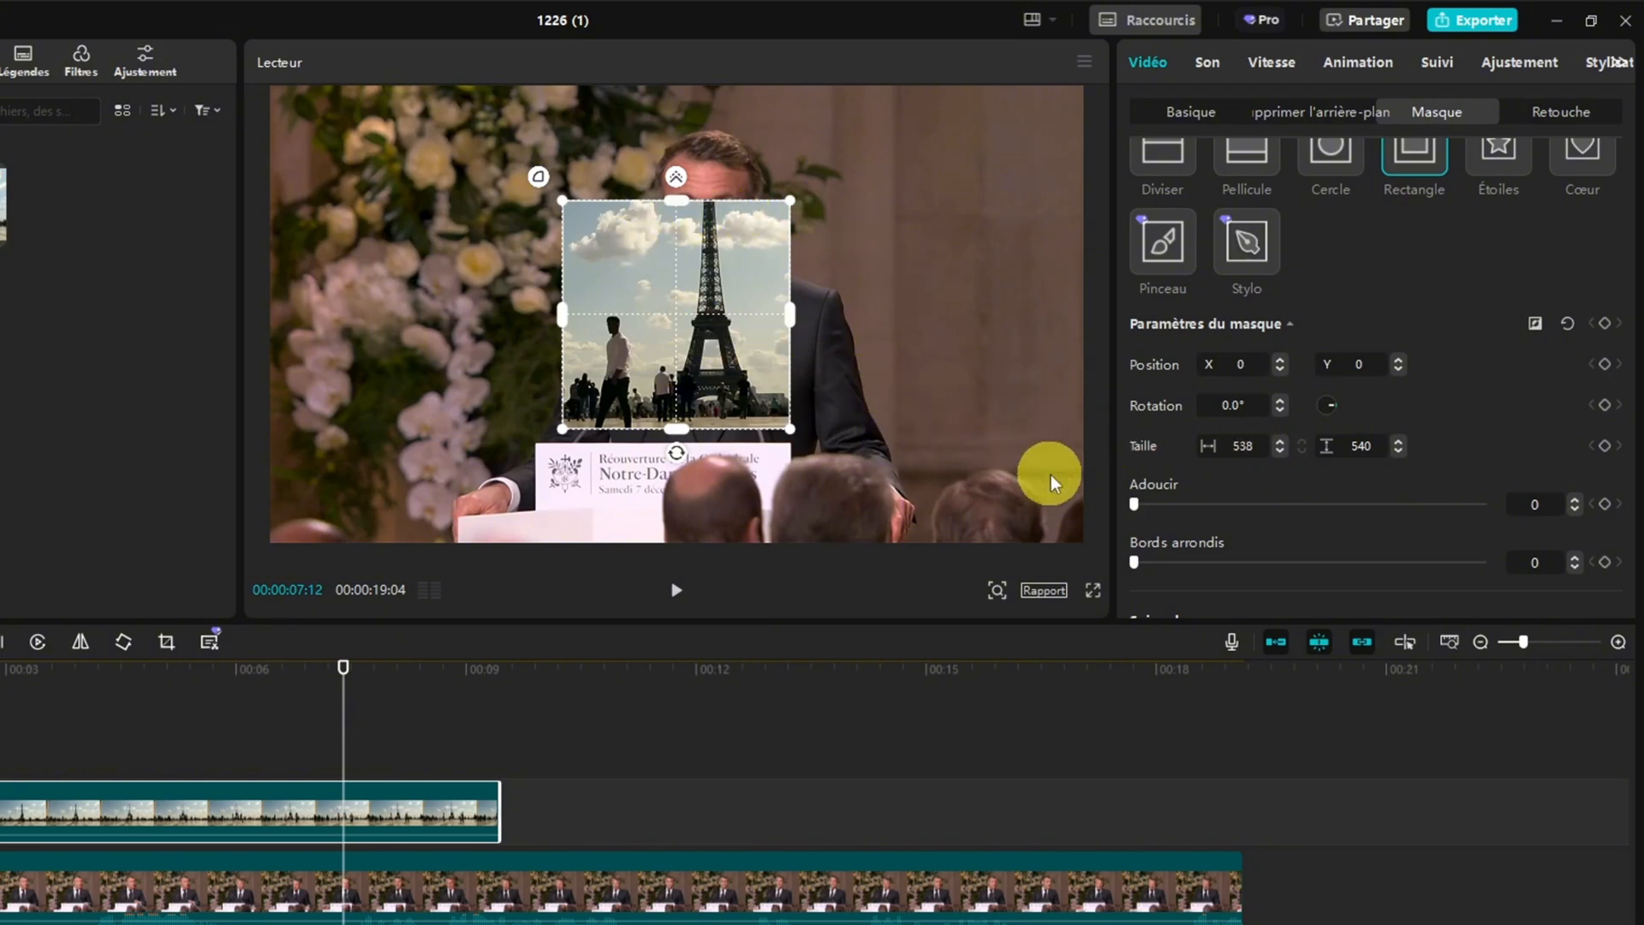
{"action": "left_click_drag", "start_coordinate": [1133, 507], "coordinate": [1091, 504]}
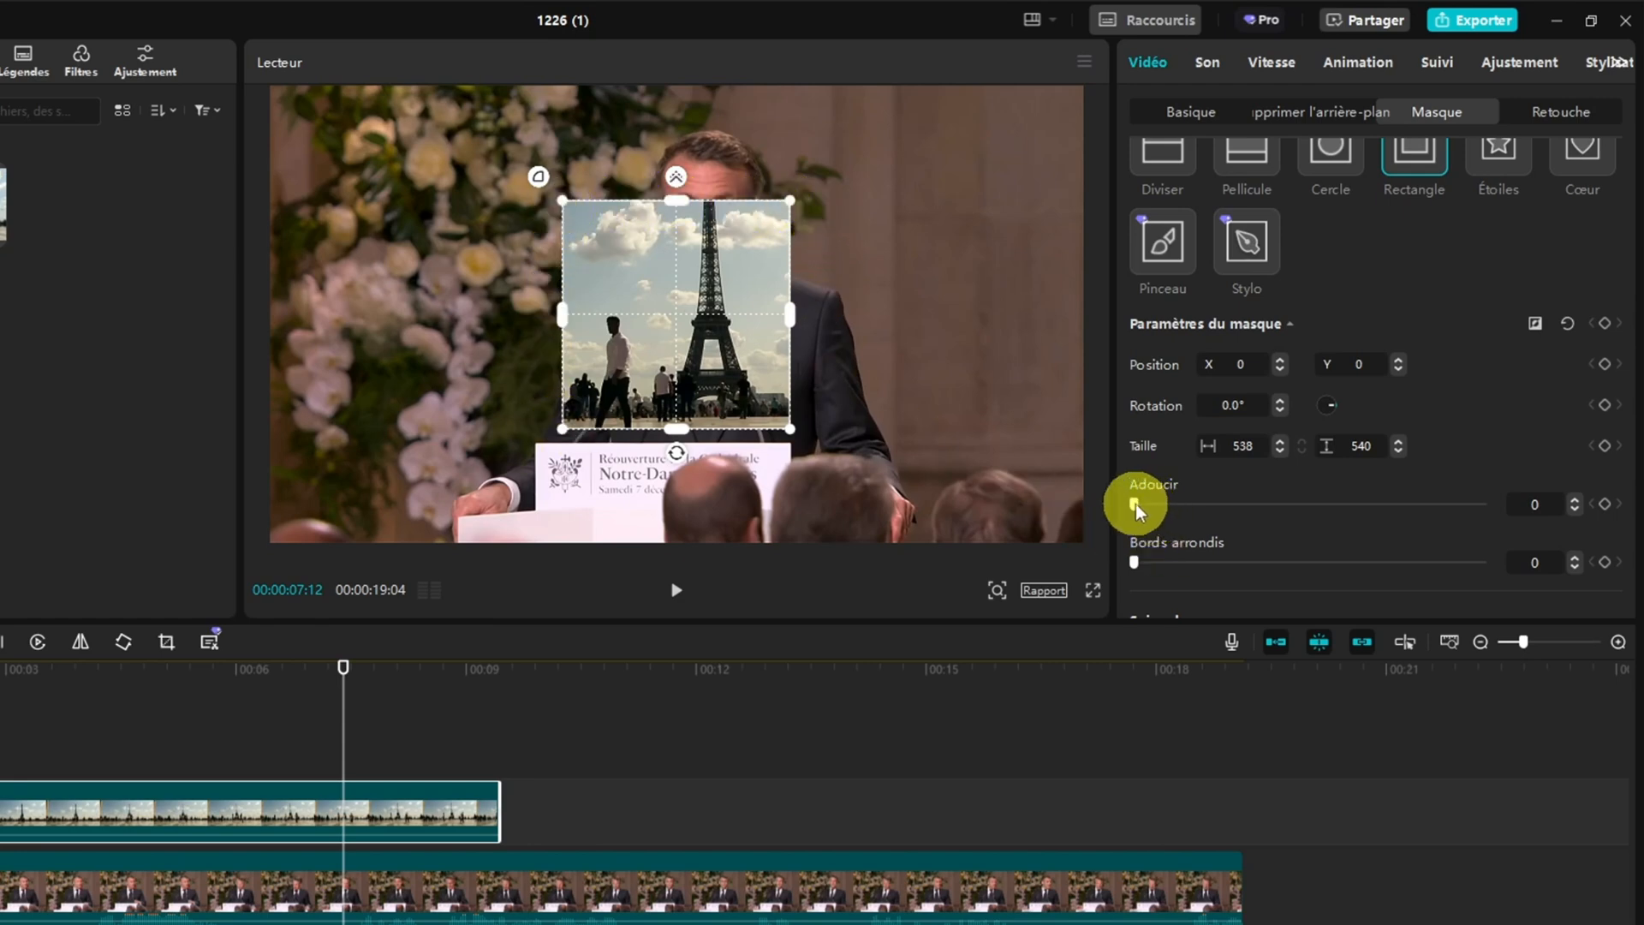
{"action": "mouse_move", "coordinate": [1135, 503]}
{"action": "left_mouse_down"}
{"action": "mouse_move", "coordinate": [1497, 507]}
{"action": "mouse_move", "coordinate": [1127, 502]}
{"action": "left_mouse_up"}
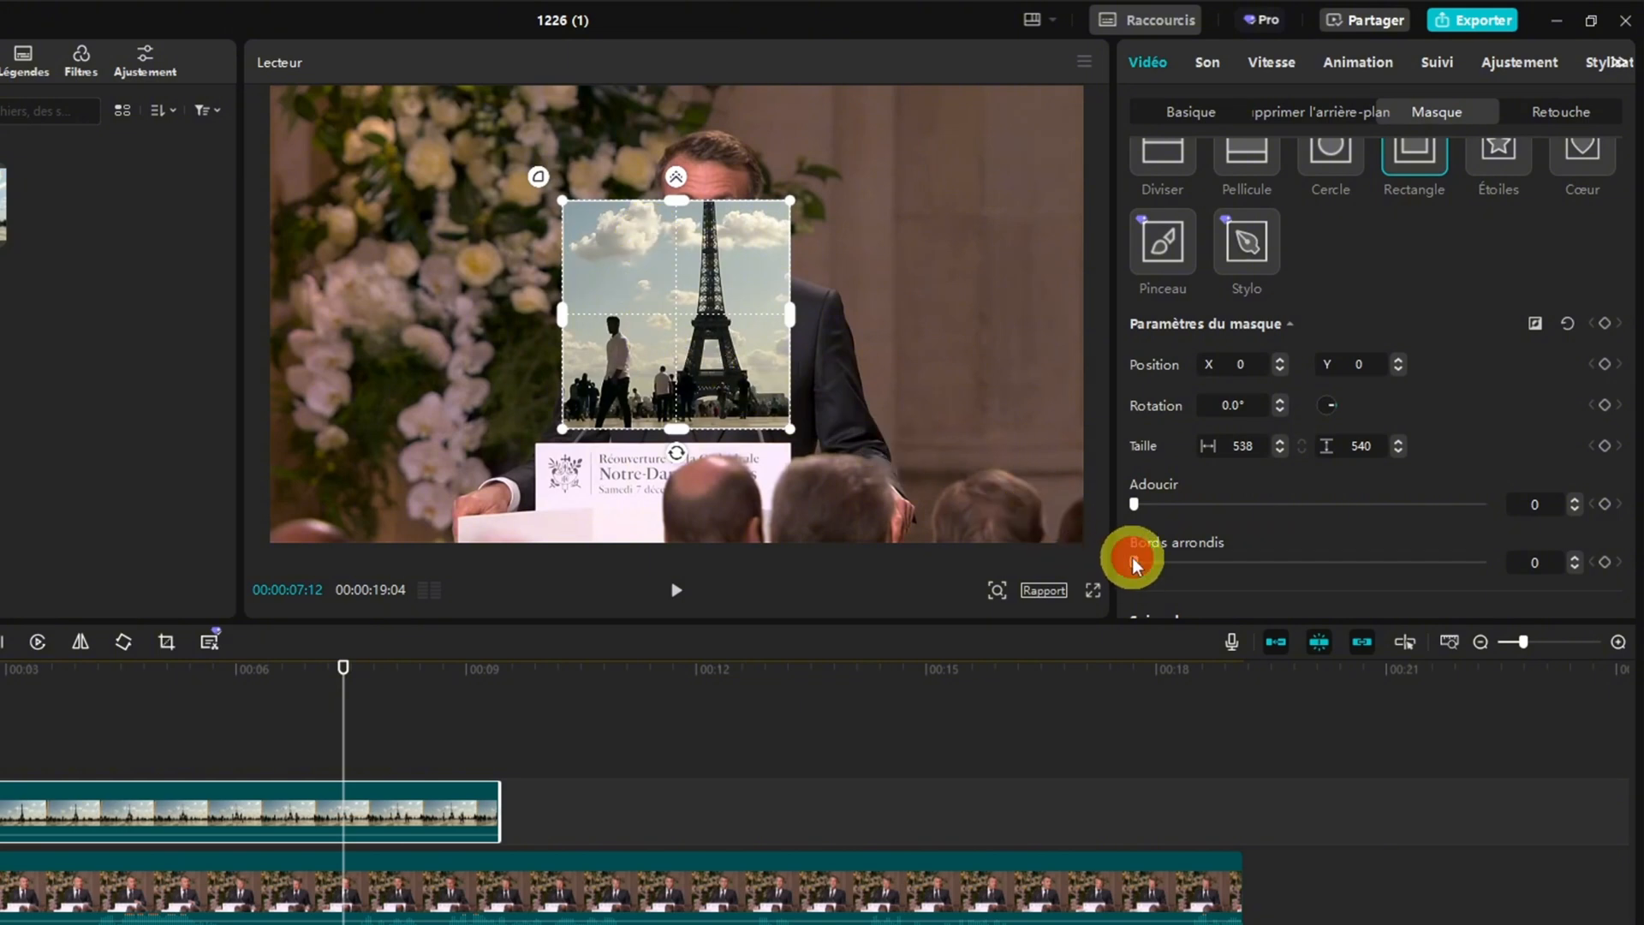
{"action": "left_click_drag", "start_coordinate": [1132, 558], "coordinate": [1145, 525]}
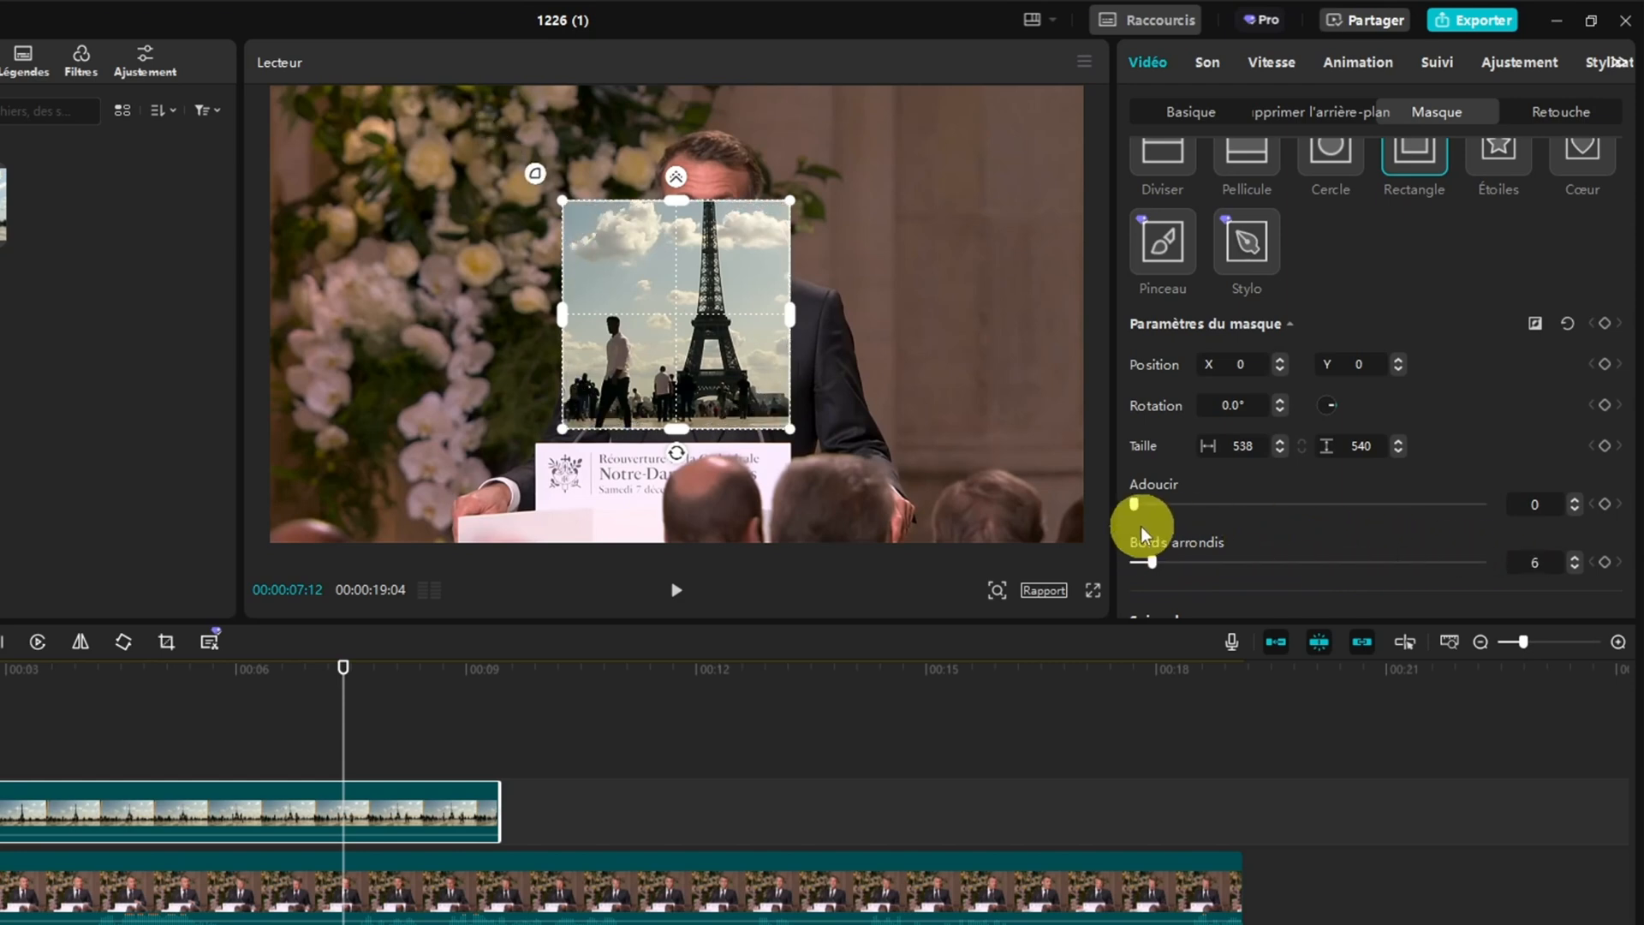
{"action": "scroll", "coordinate": [1313, 469], "scroll_direction": "down", "scroll_amount": 1}
{"action": "scroll", "coordinate": [1313, 470], "scroll_direction": "down", "scroll_amount": 2}
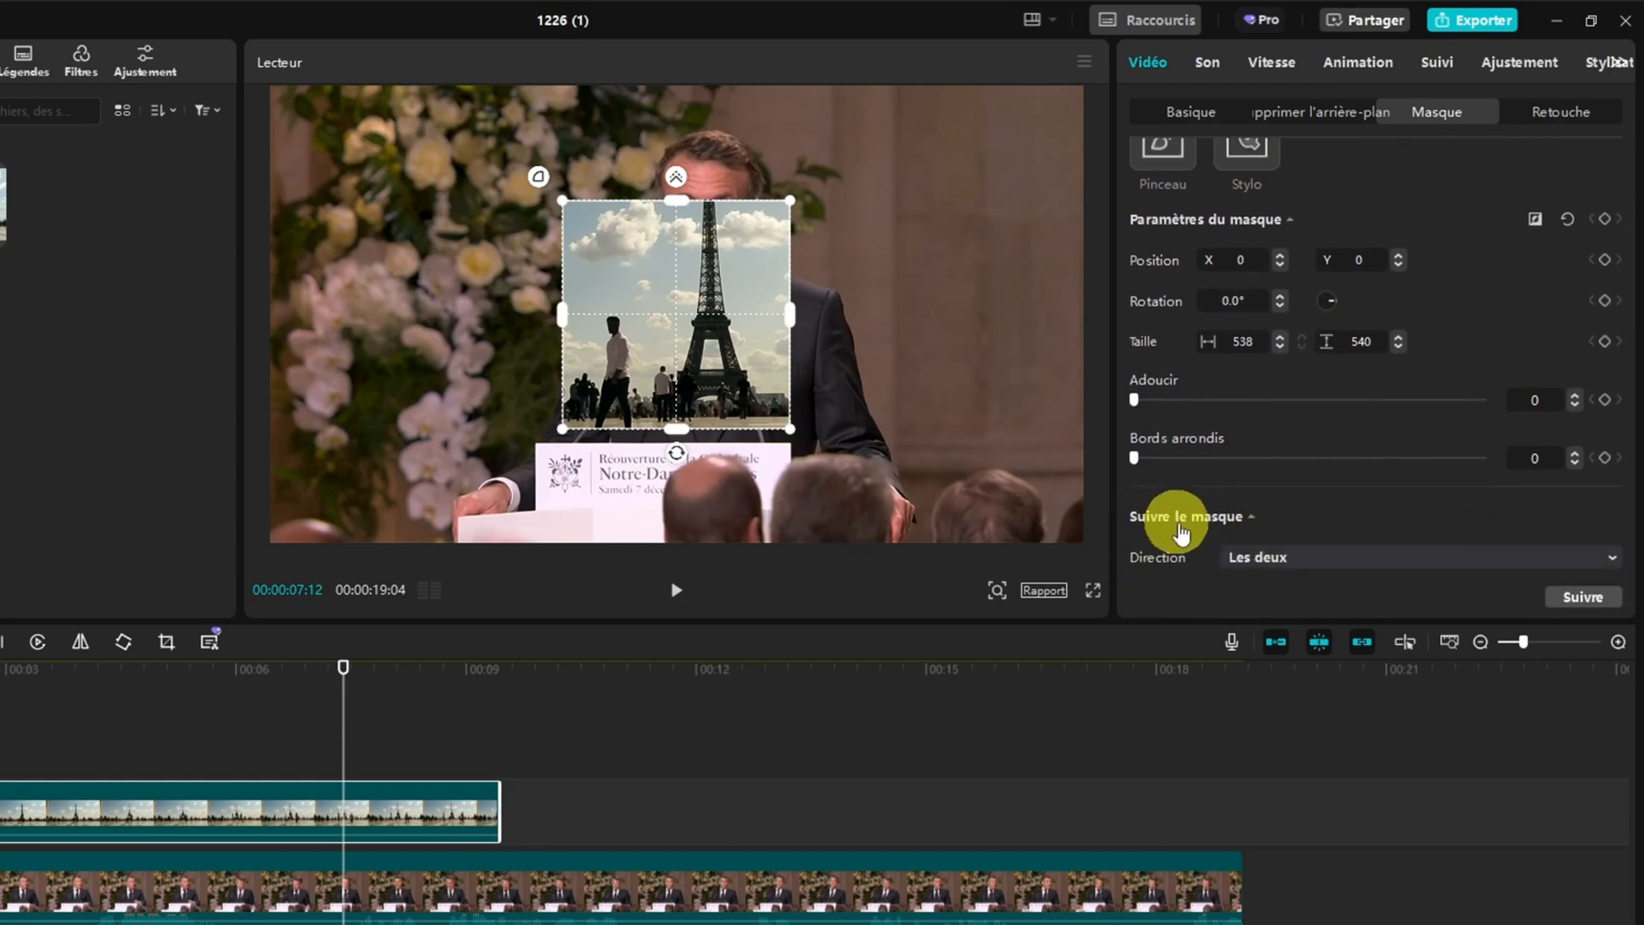
{"action": "left_click", "coordinate": [1286, 532]}
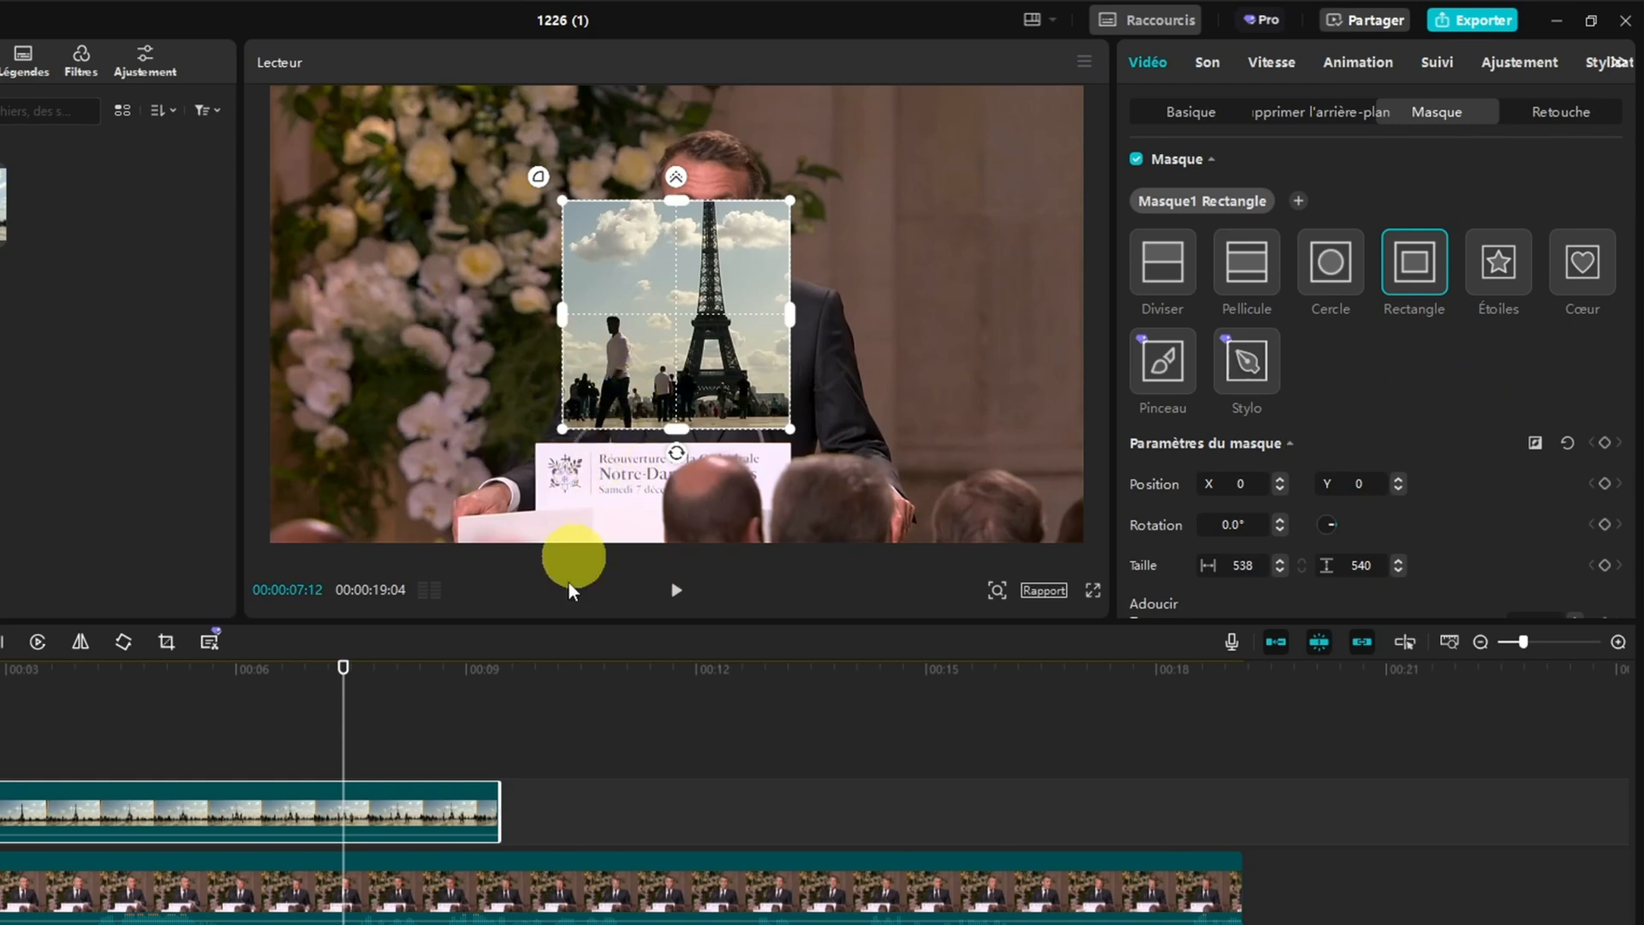
Change the mask on 2.mp4 to Diviser and add a keyframe for all mask parameters at 00:00:00:00
{"action": "left_click_drag", "start_coordinate": [348, 676], "coordinate": [0, 681]}
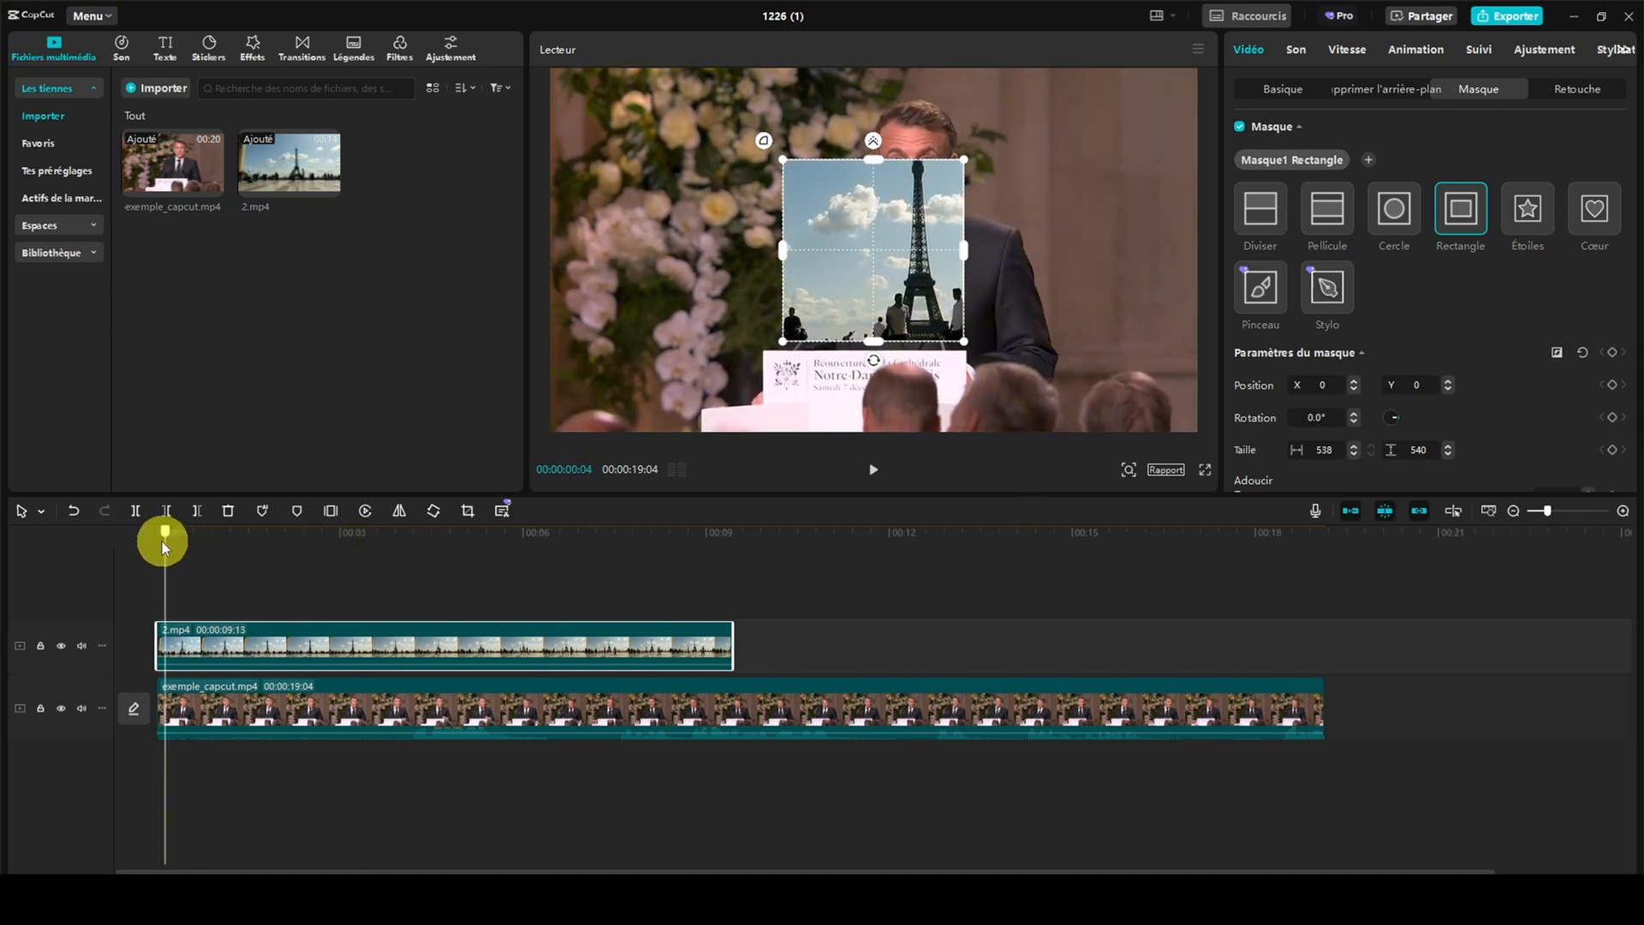
{"action": "left_click_drag", "start_coordinate": [162, 541], "coordinate": [154, 541]}
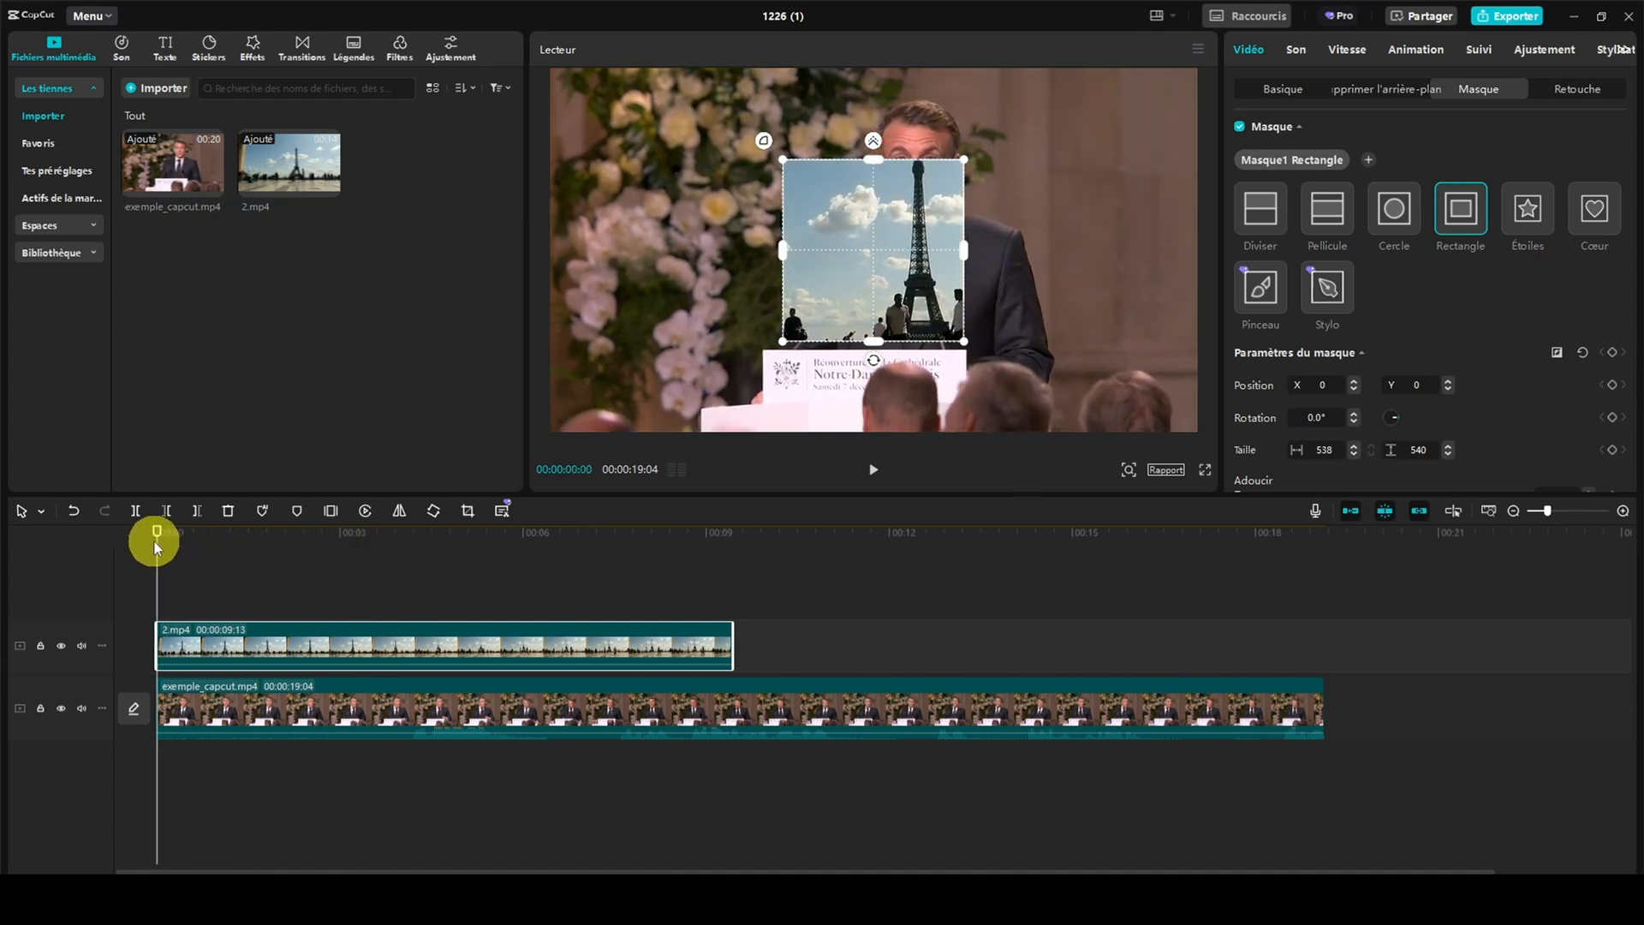
{"action": "left_click", "coordinate": [1262, 213]}
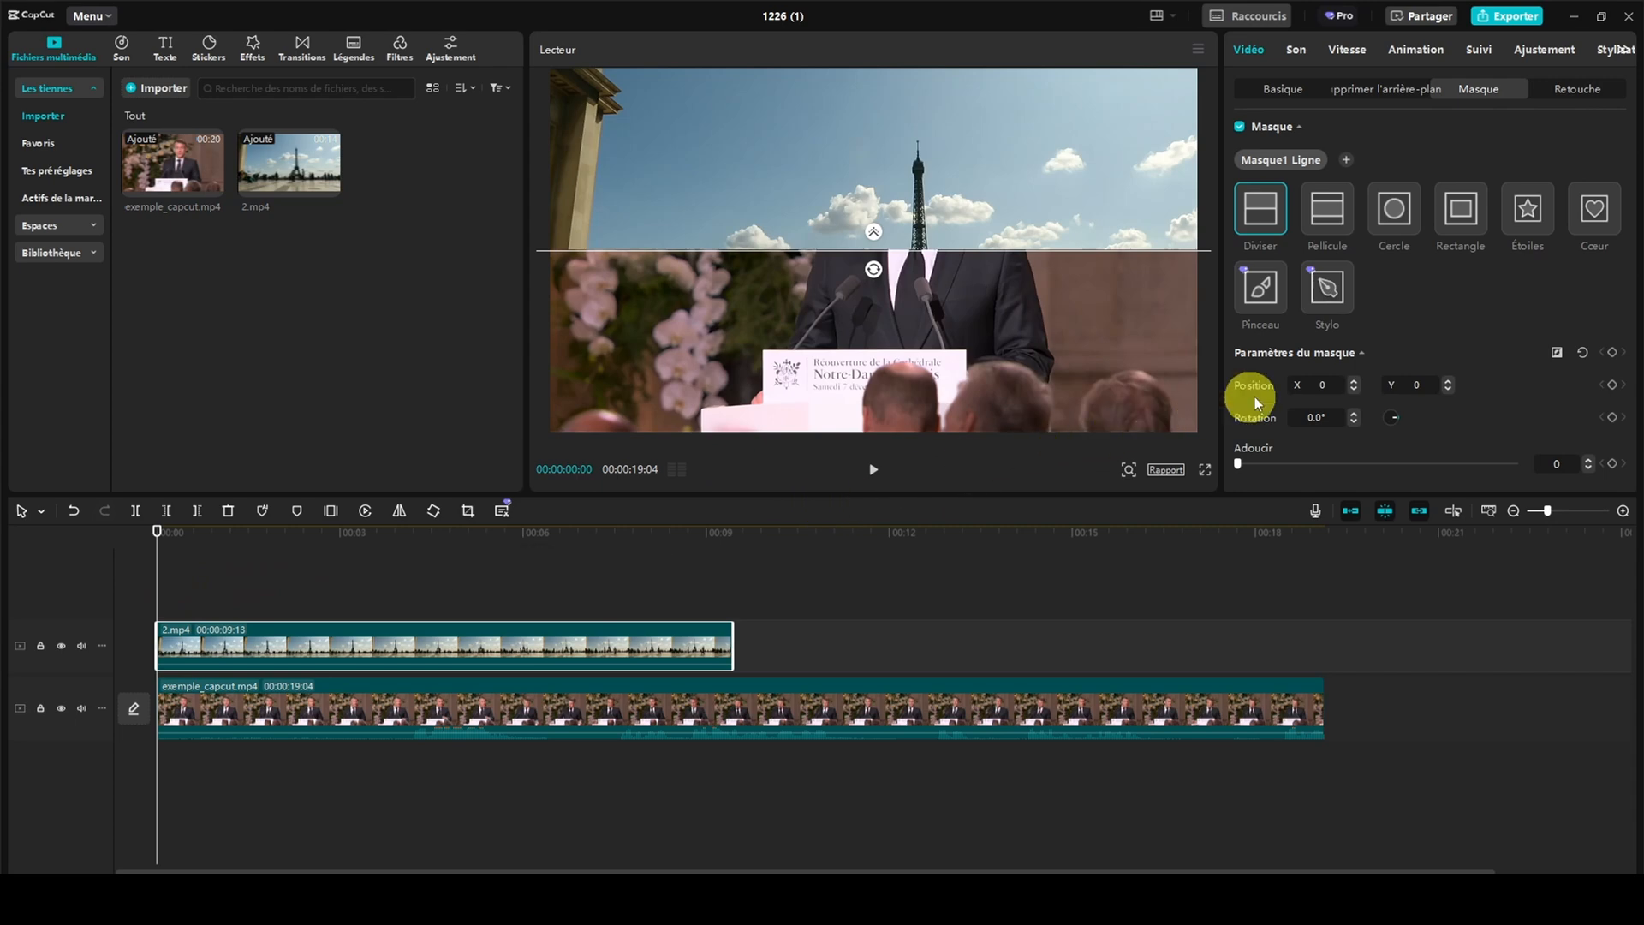
{"action": "left_click", "coordinate": [1613, 353]}
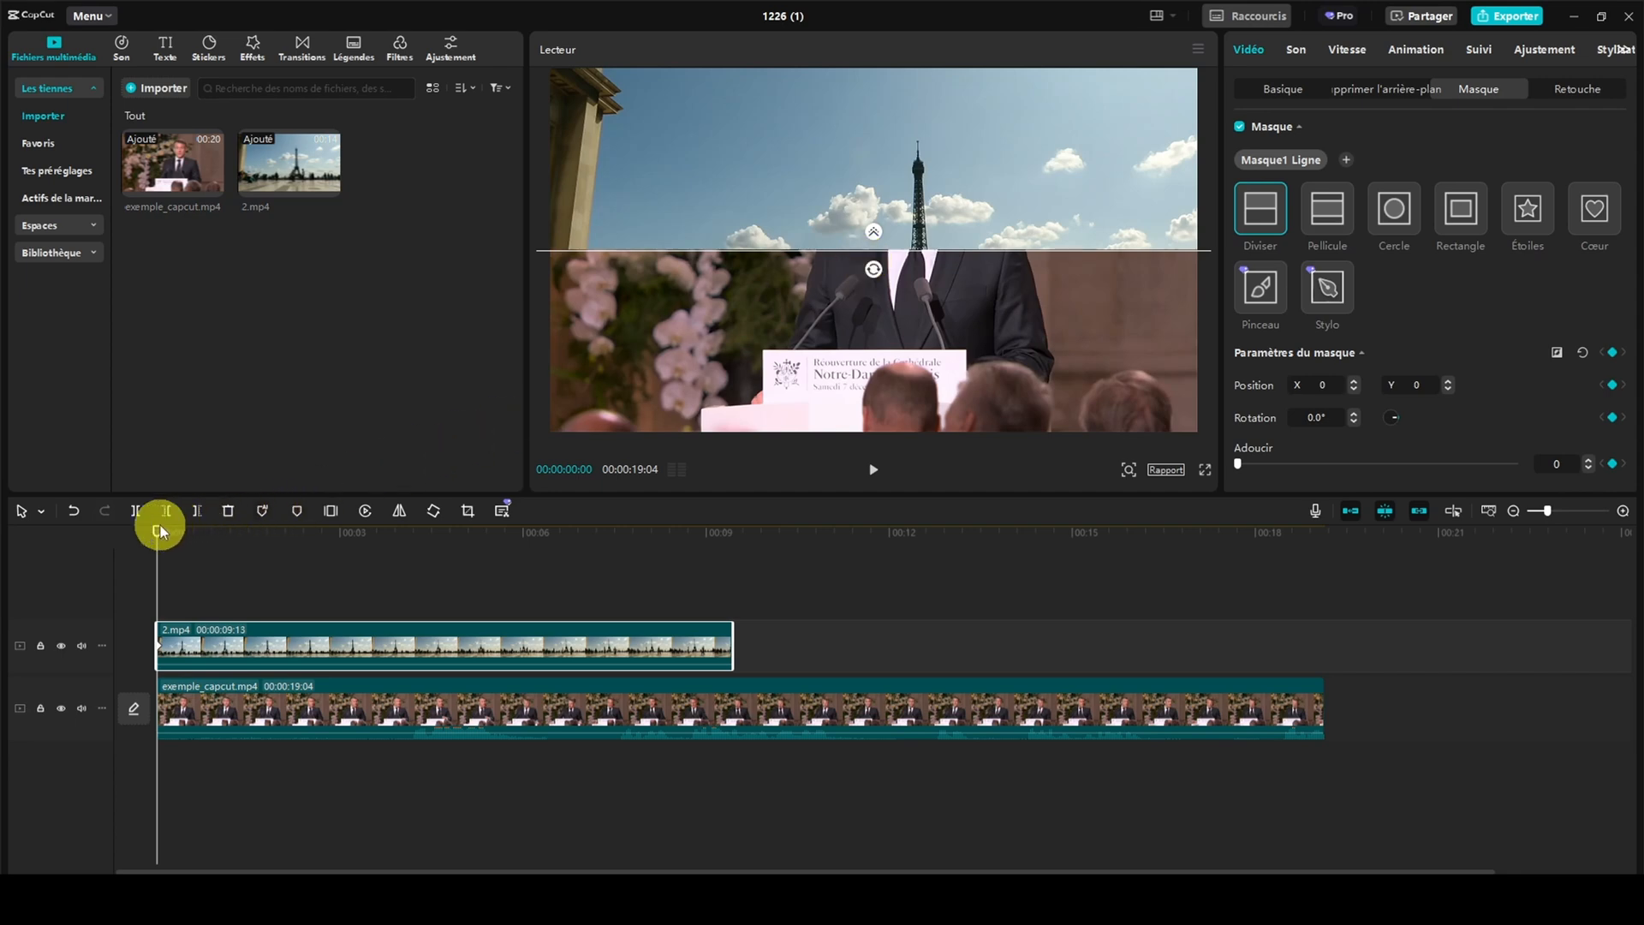
At 00:00:09:10, rotate the Diviser mask on 2.mp4 to -180° and add a keyframe for all mask parameters
{"action": "left_click_drag", "start_coordinate": [156, 527], "coordinate": [727, 537]}
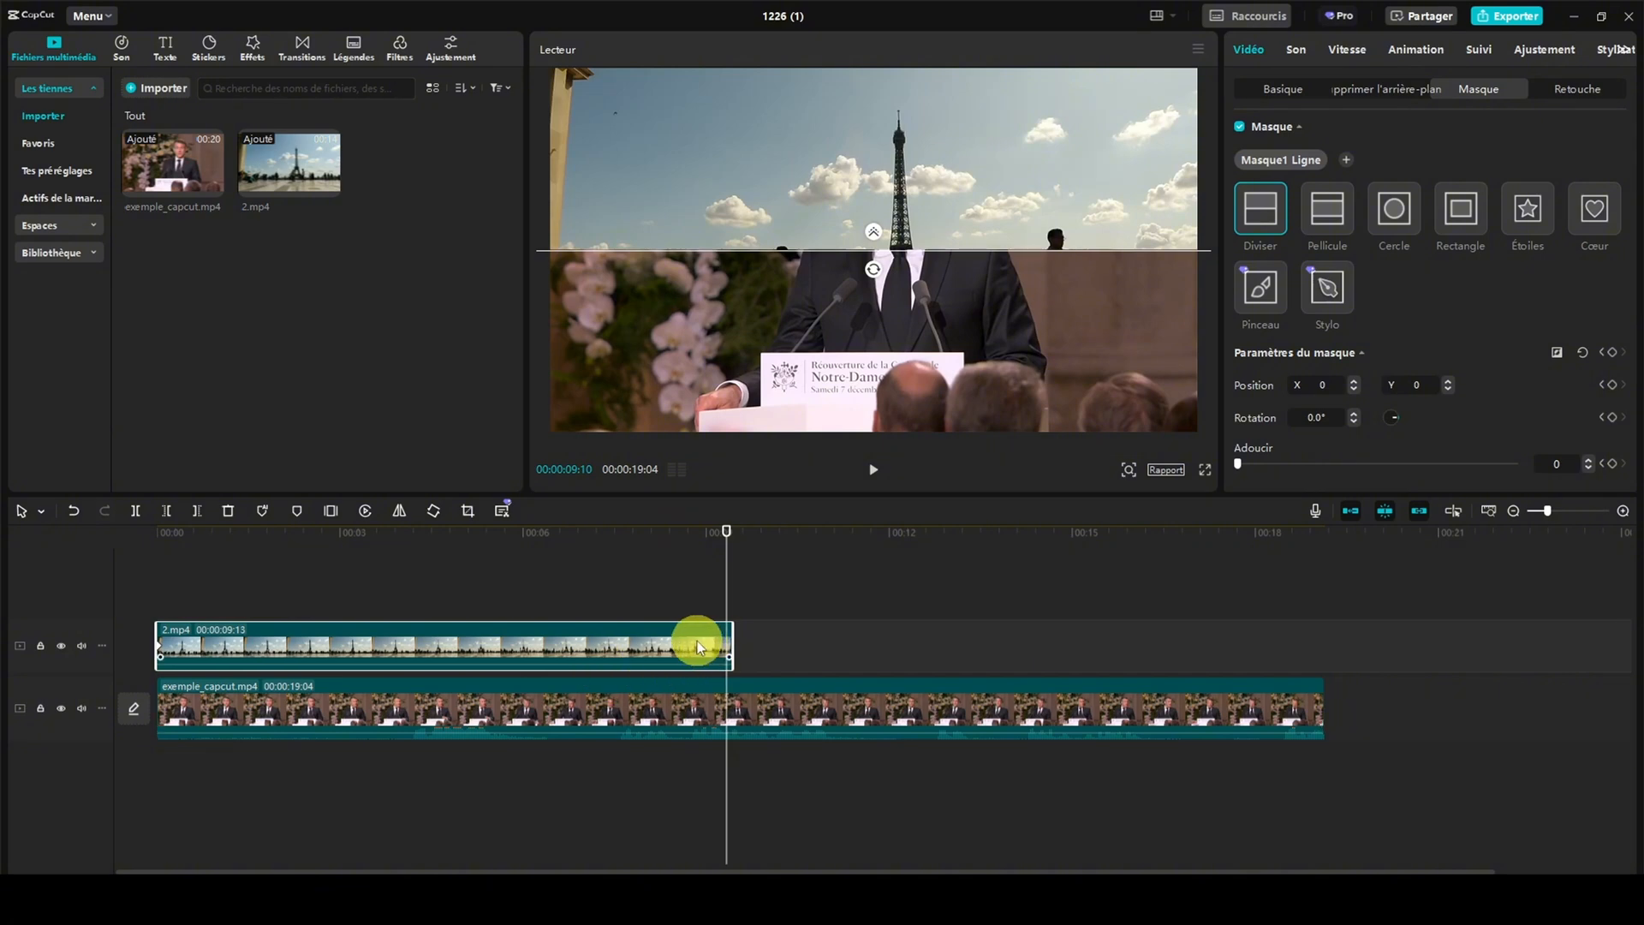
{"action": "left_click_drag", "start_coordinate": [872, 268], "coordinate": [876, 239]}
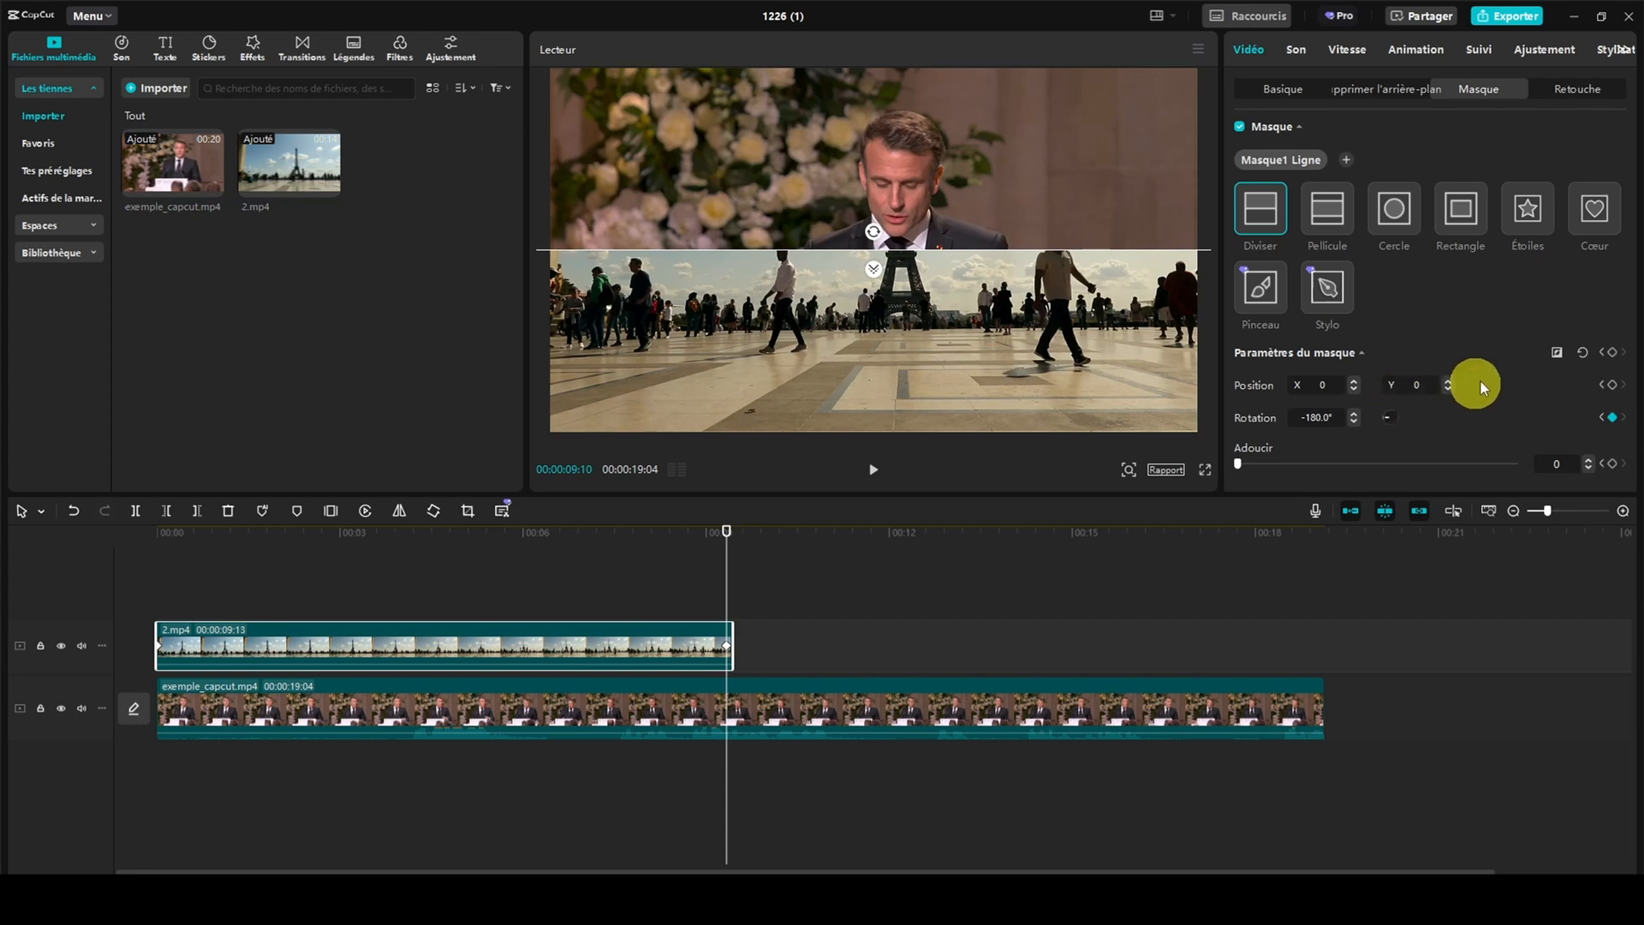
{"action": "left_click", "coordinate": [1615, 358]}
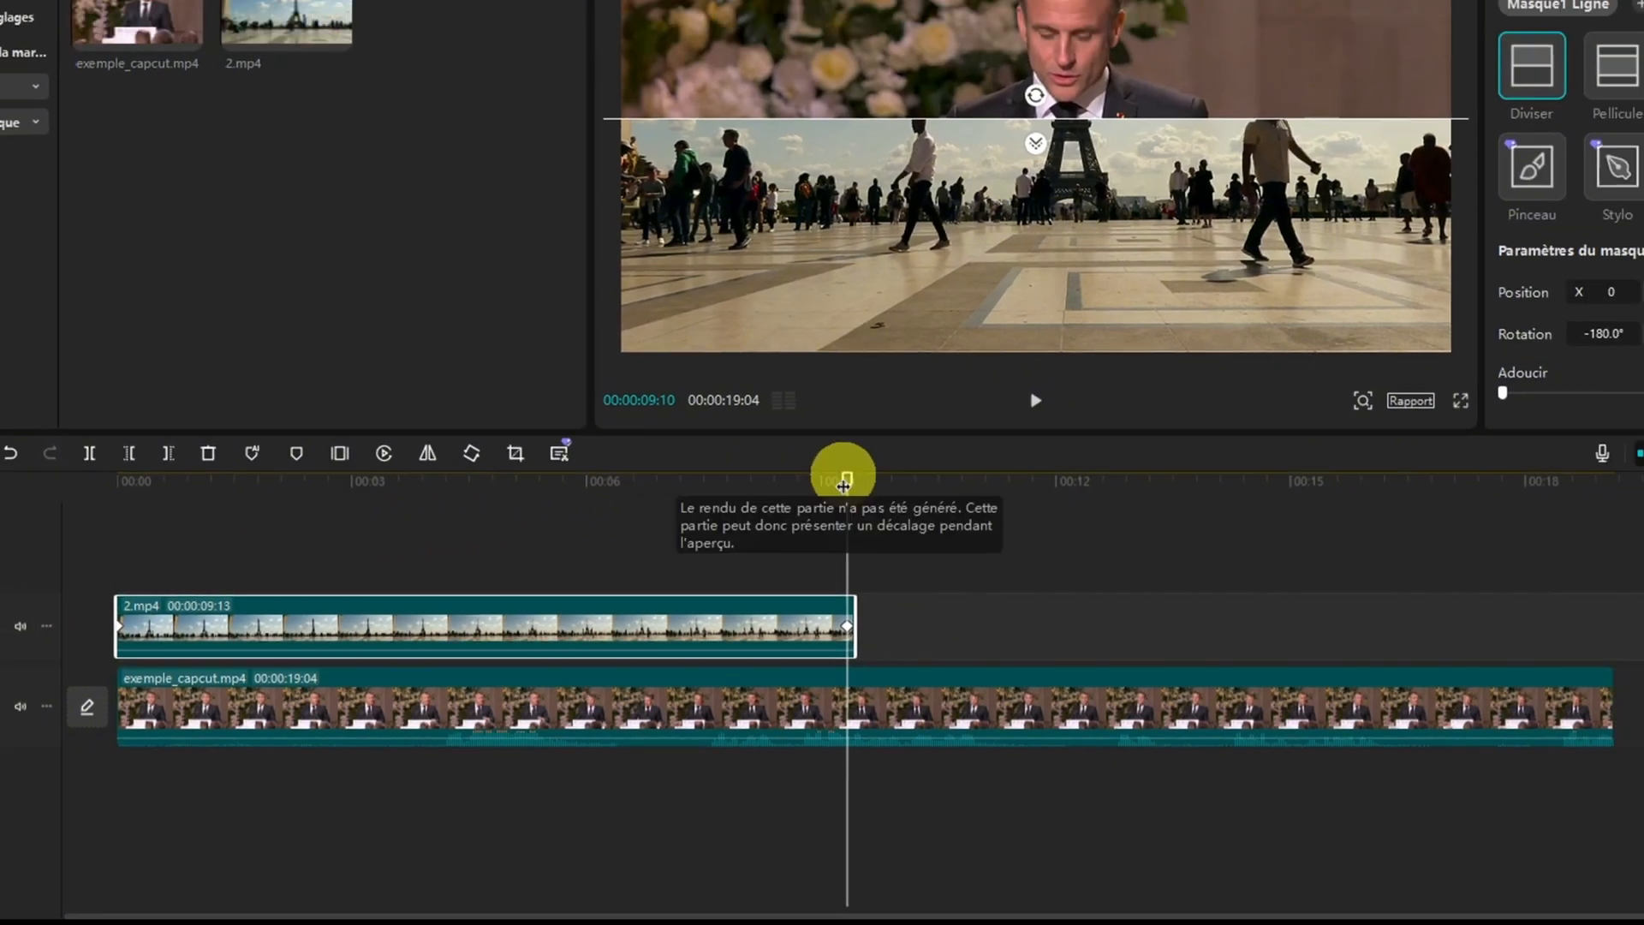
Play the video from the start to check the mask's rotation animation, and stop playback
{"action": "left_click_drag", "start_coordinate": [896, 463], "coordinate": [895, 464]}
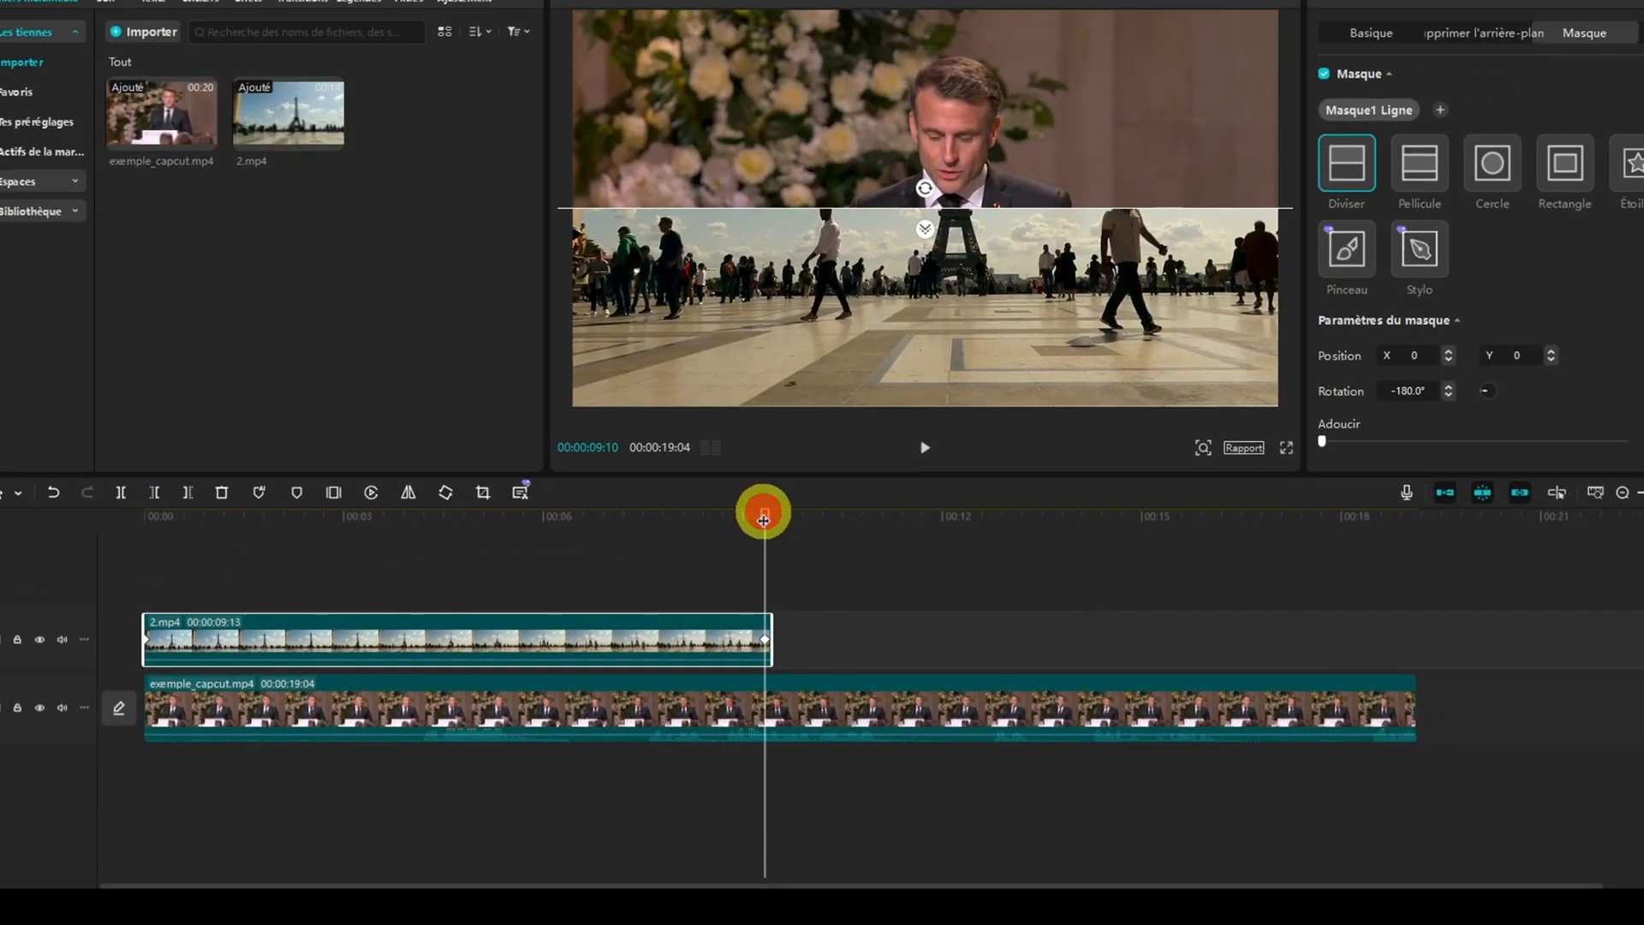
{"action": "left_click_drag", "start_coordinate": [763, 520], "coordinate": [155, 547]}
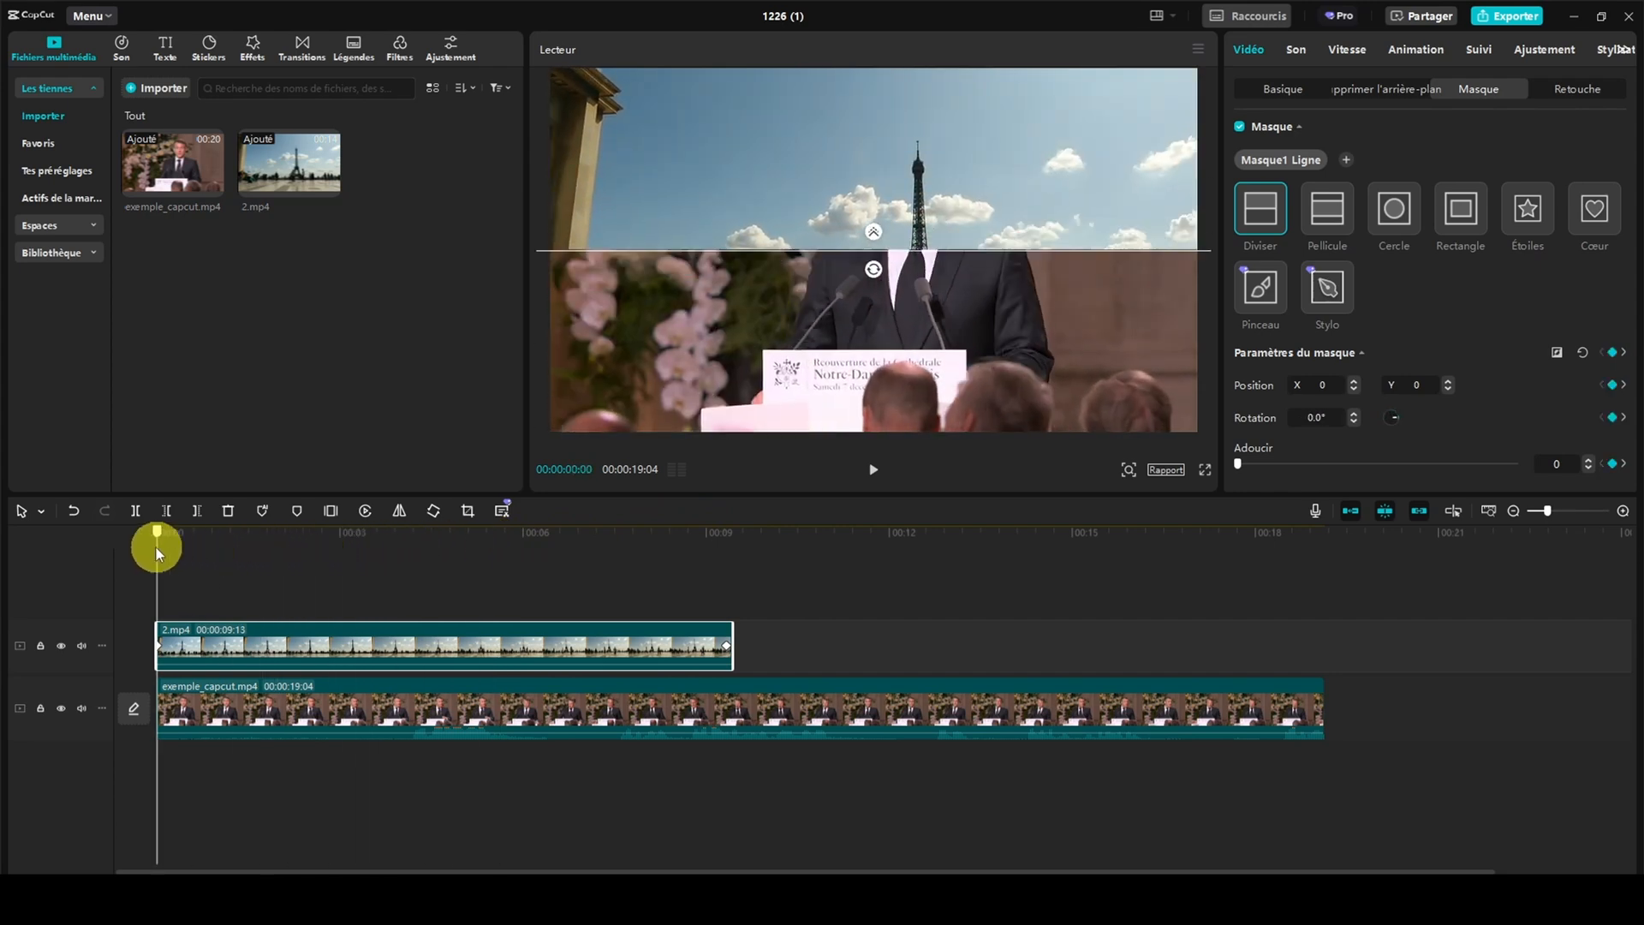
{"action": "left_click", "coordinate": [873, 469]}
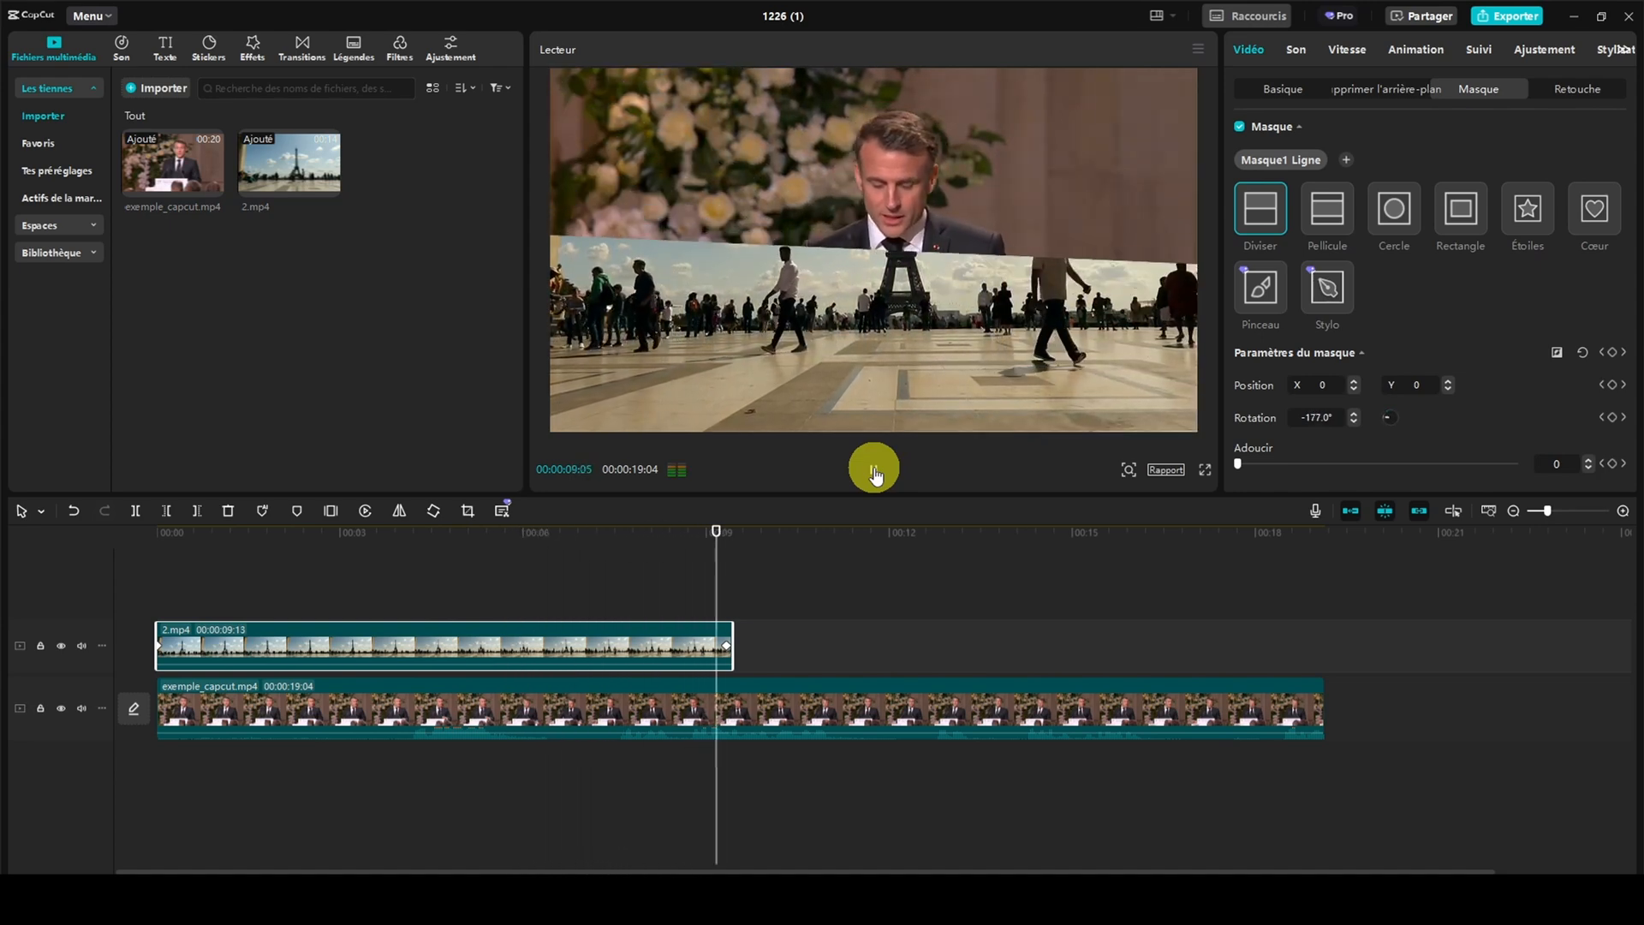
{"action": "left_click", "coordinate": [874, 472]}
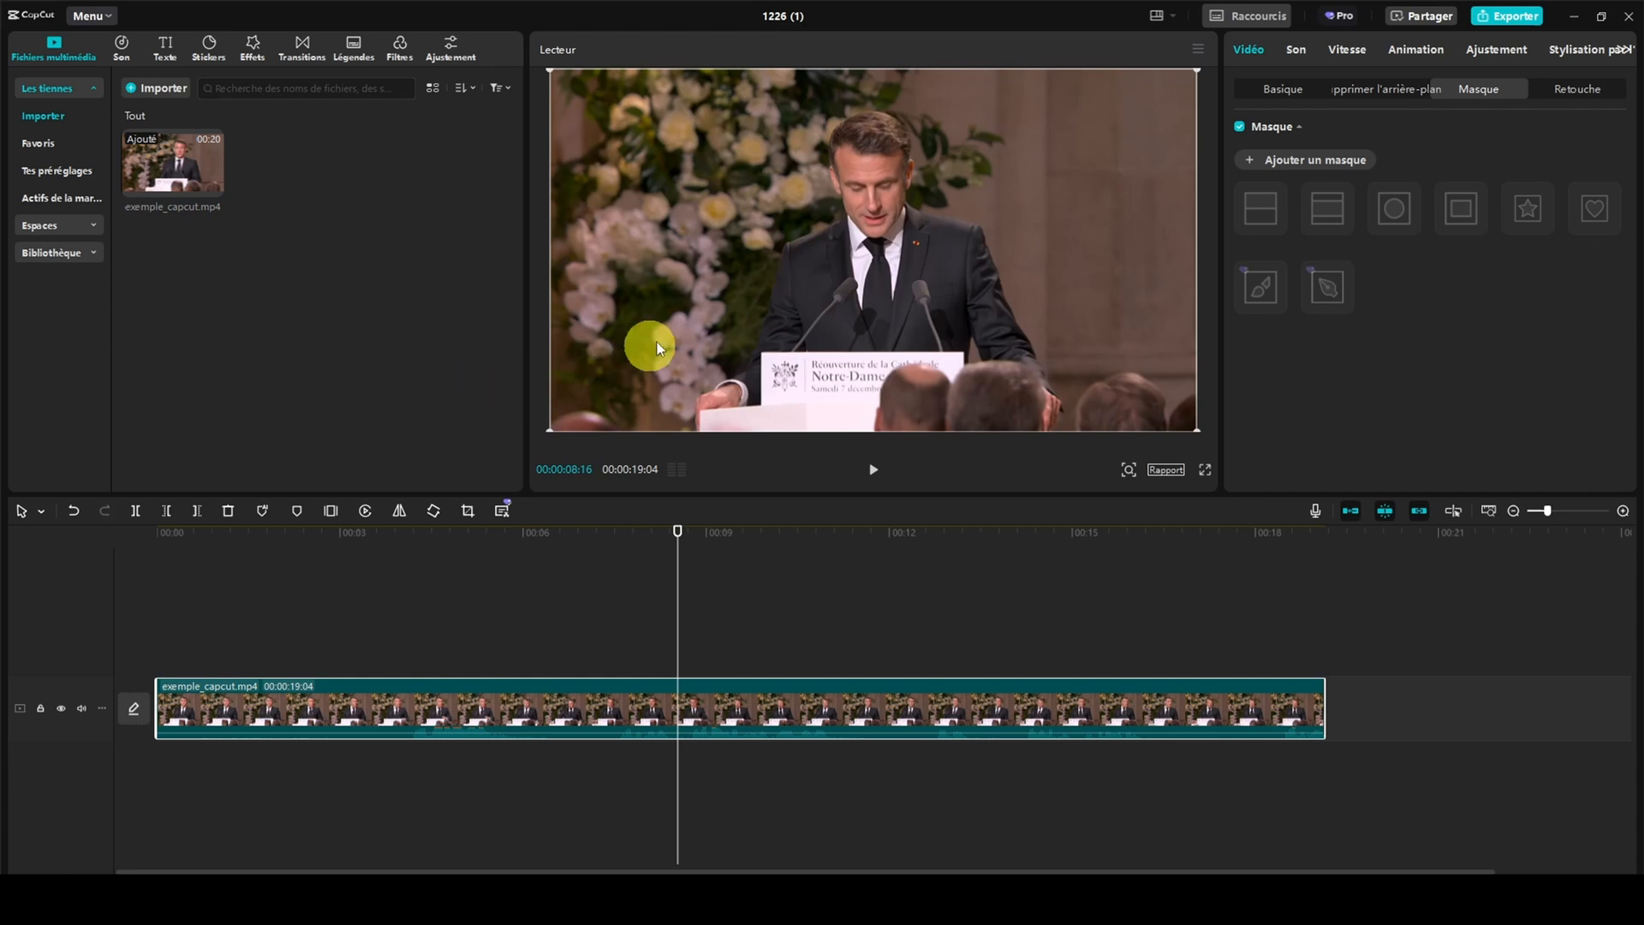
Open the face retouch settings of exemple_capcut.mp4 at 00:00:11:19, check the face selection options and keep Un seul visage
{"action": "left_click", "coordinate": [1559, 89]}
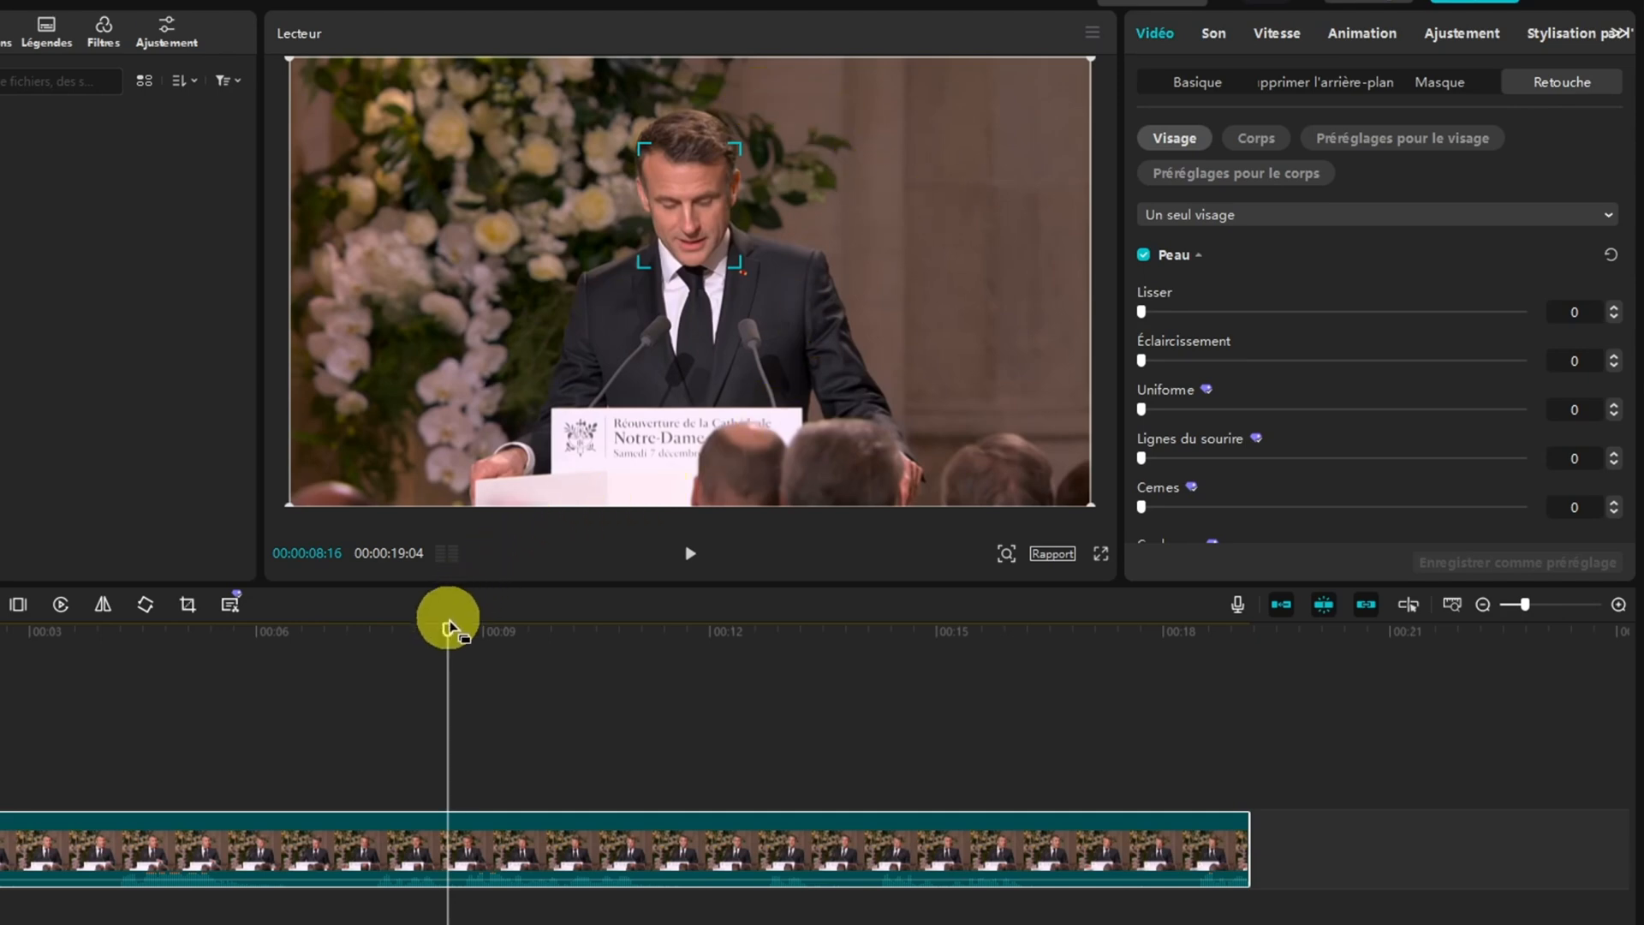
{"action": "left_click_drag", "start_coordinate": [449, 629], "coordinate": [681, 629]}
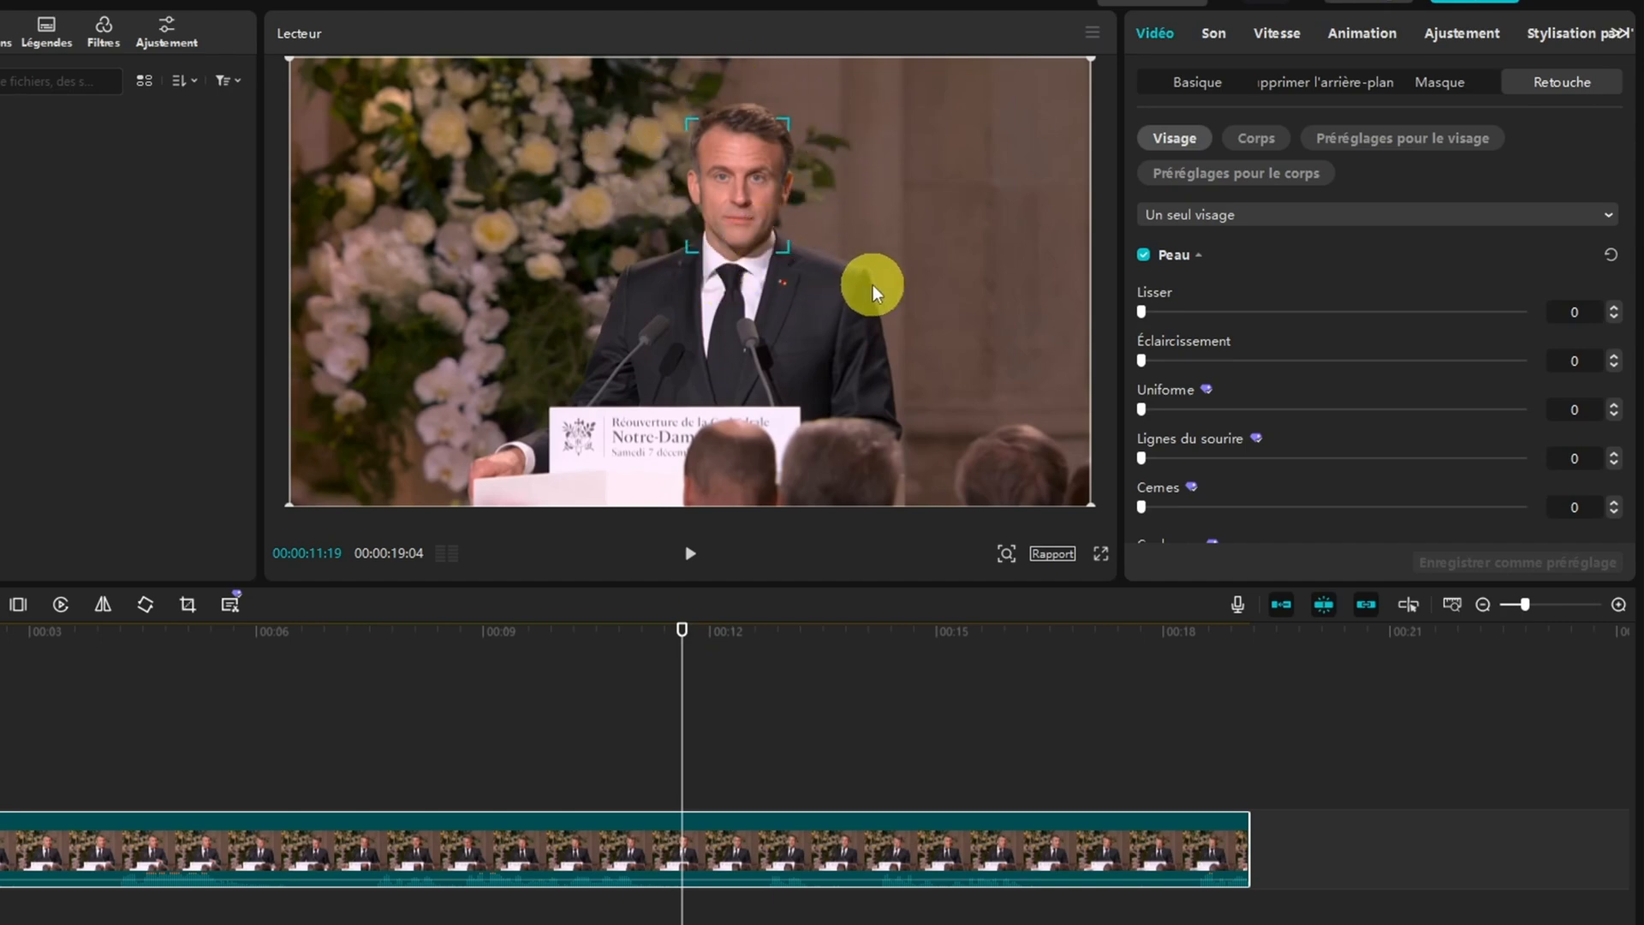
{"action": "left_click", "coordinate": [1331, 216]}
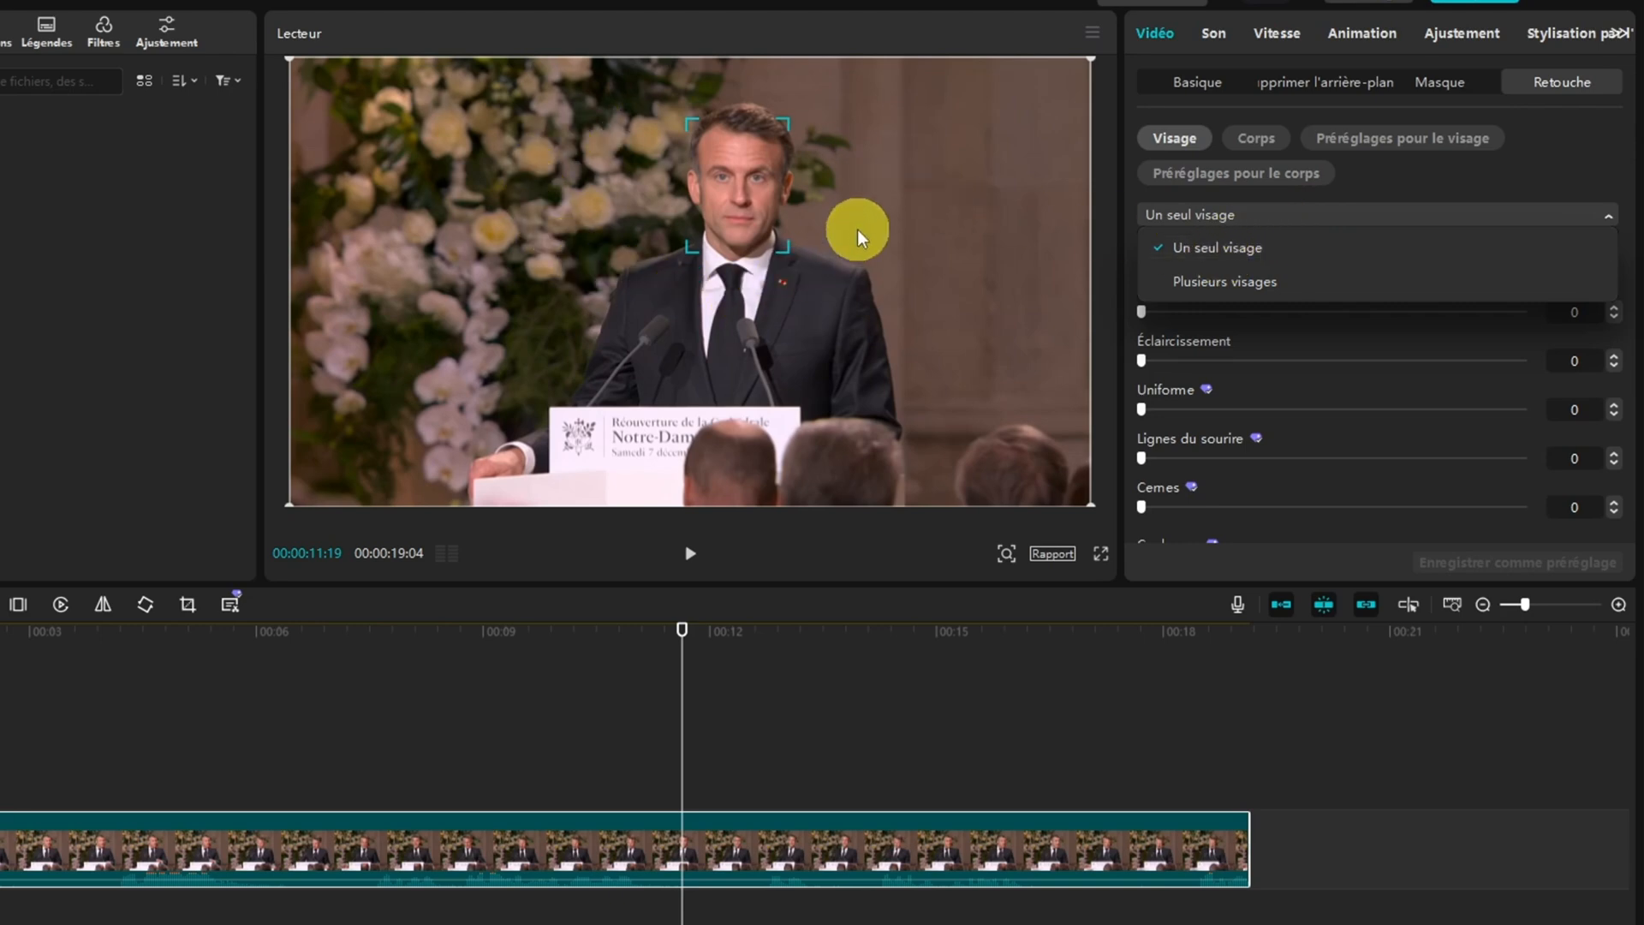
{"action": "left_click", "coordinate": [1296, 214]}
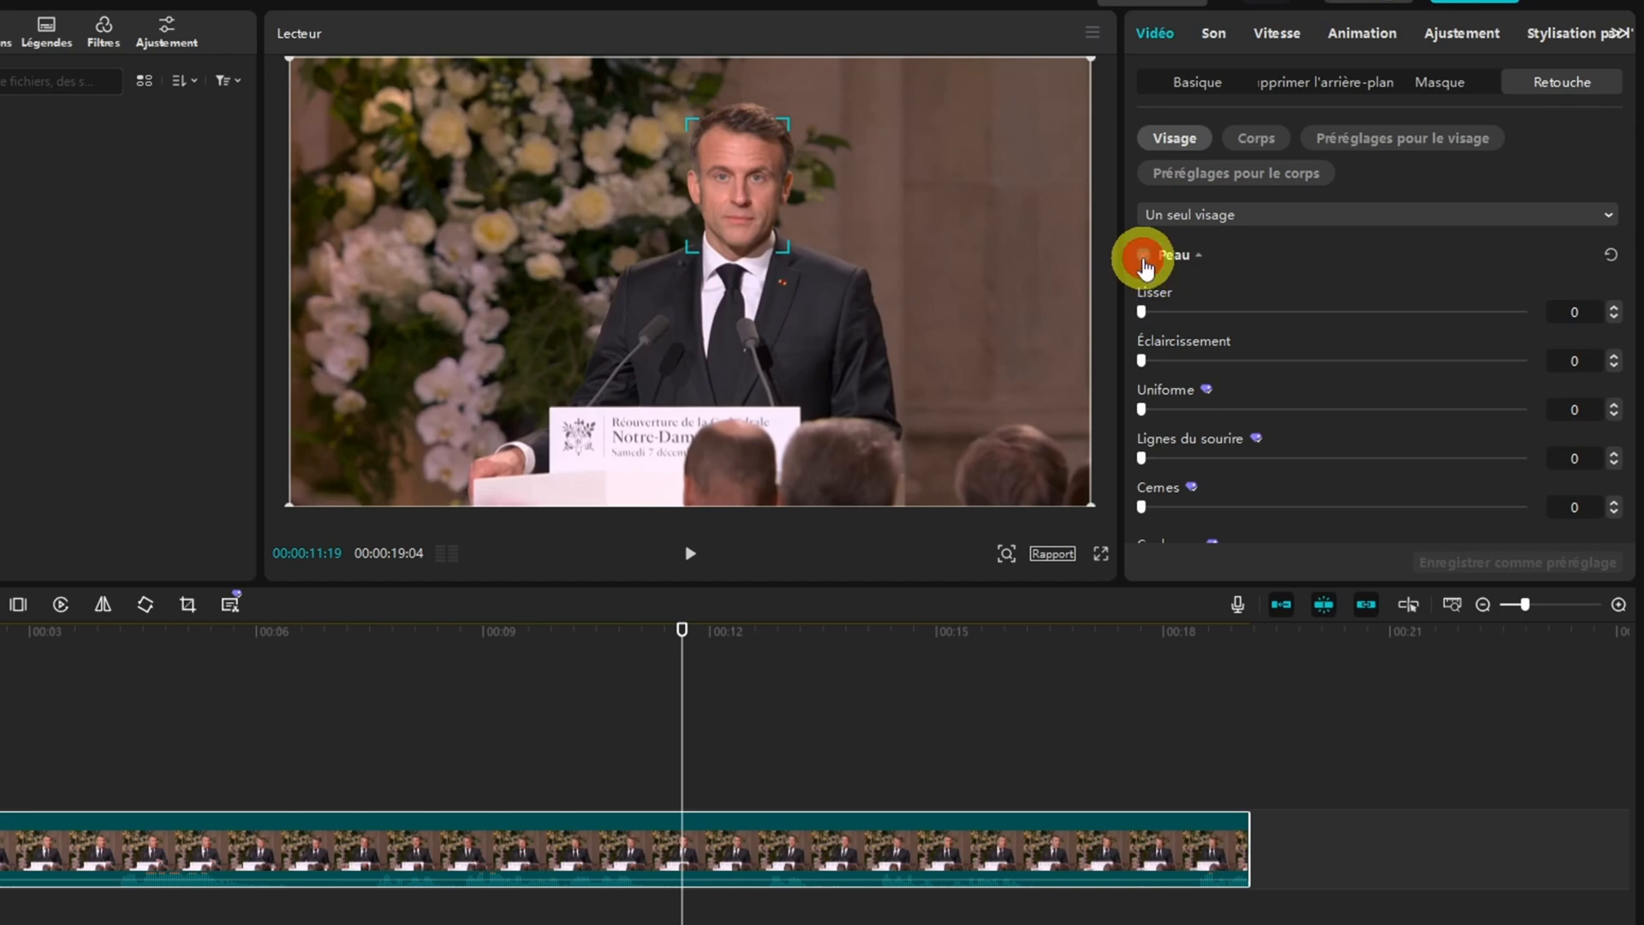
Try the Peau retouch settings, including Lisser and Éclaircissement, returning each one to 0
{"action": "left_click_drag", "start_coordinate": [1140, 310], "coordinate": [1103, 322]}
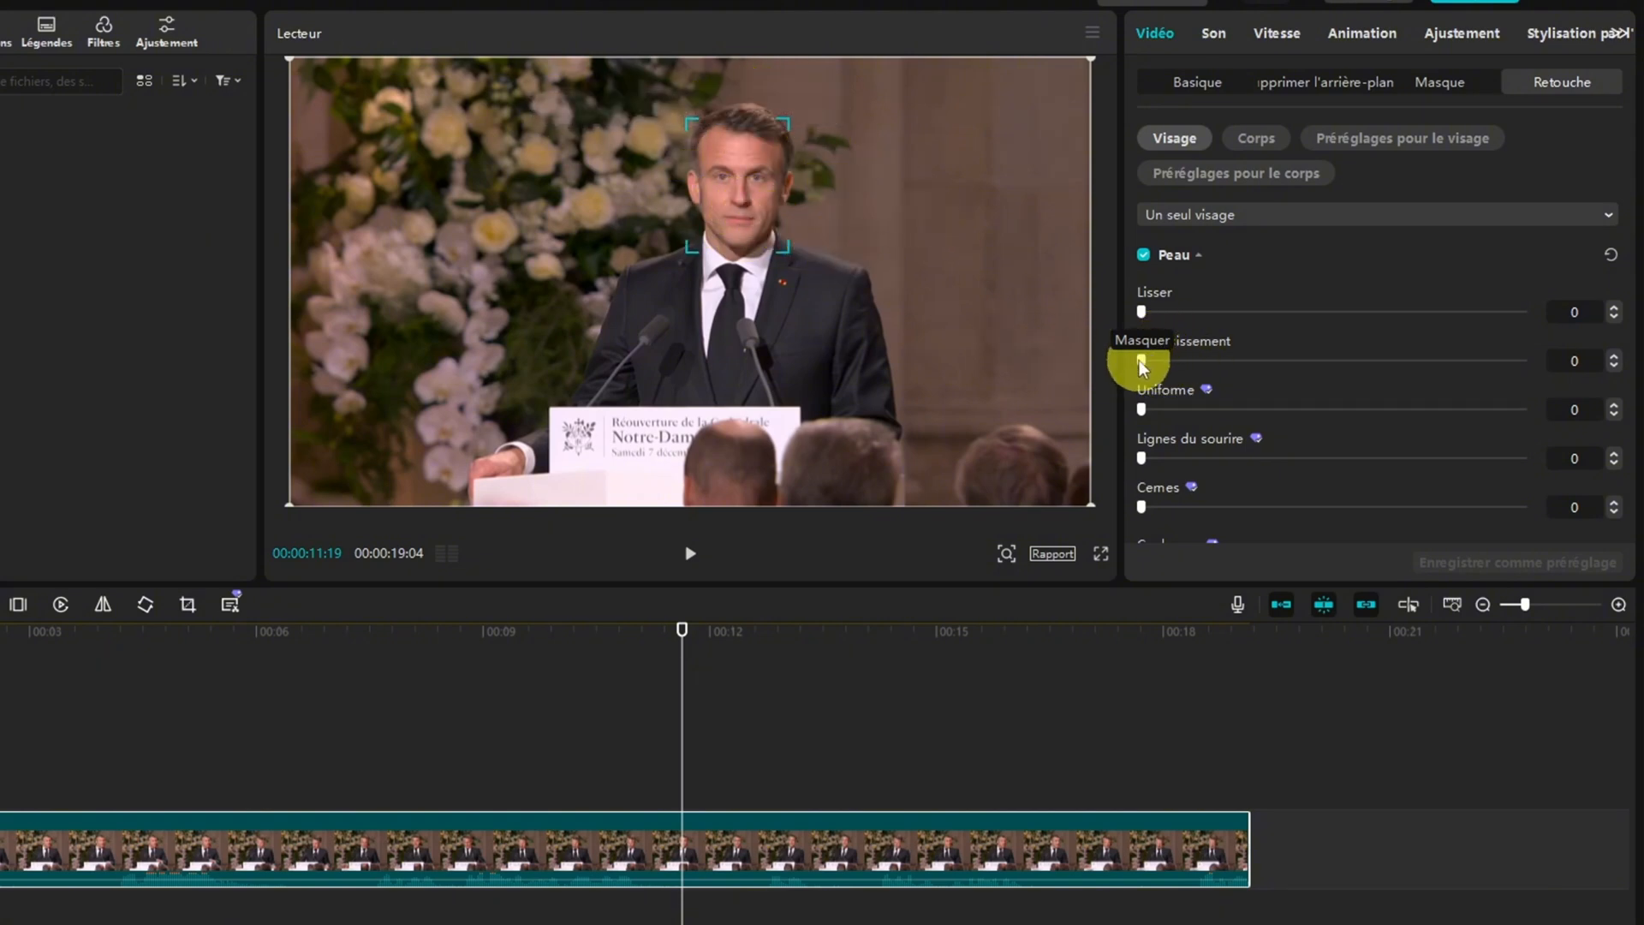
{"action": "left_click_drag", "start_coordinate": [1142, 359], "coordinate": [1122, 450]}
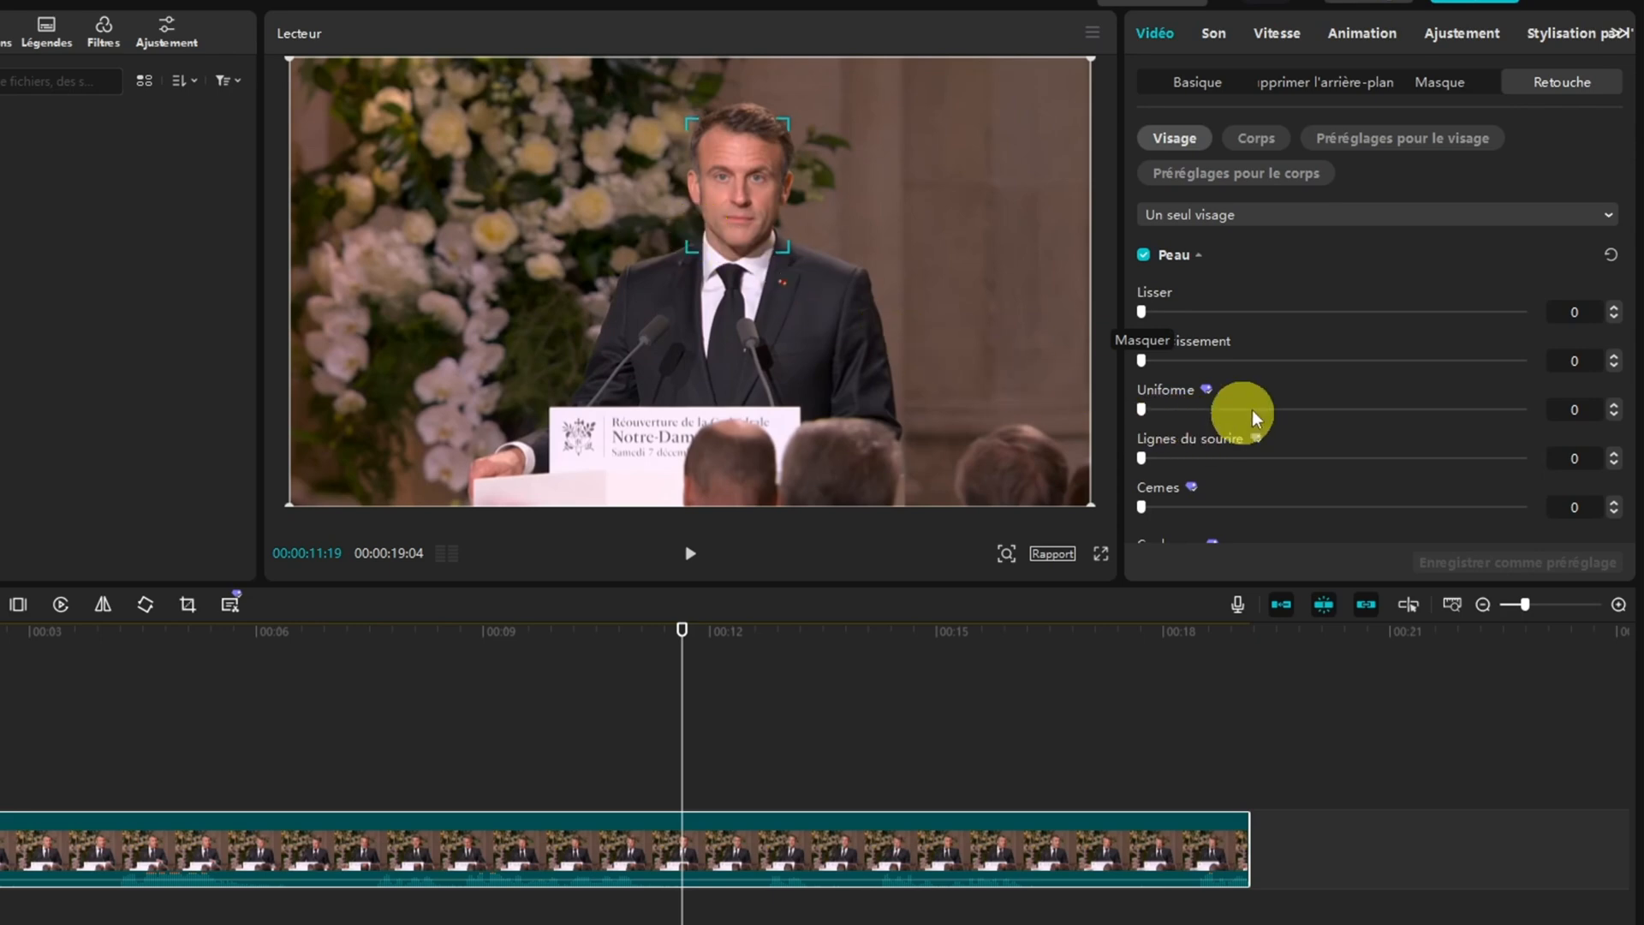
{"action": "scroll", "coordinate": [1225, 412], "scroll_direction": "down", "scroll_amount": 5}
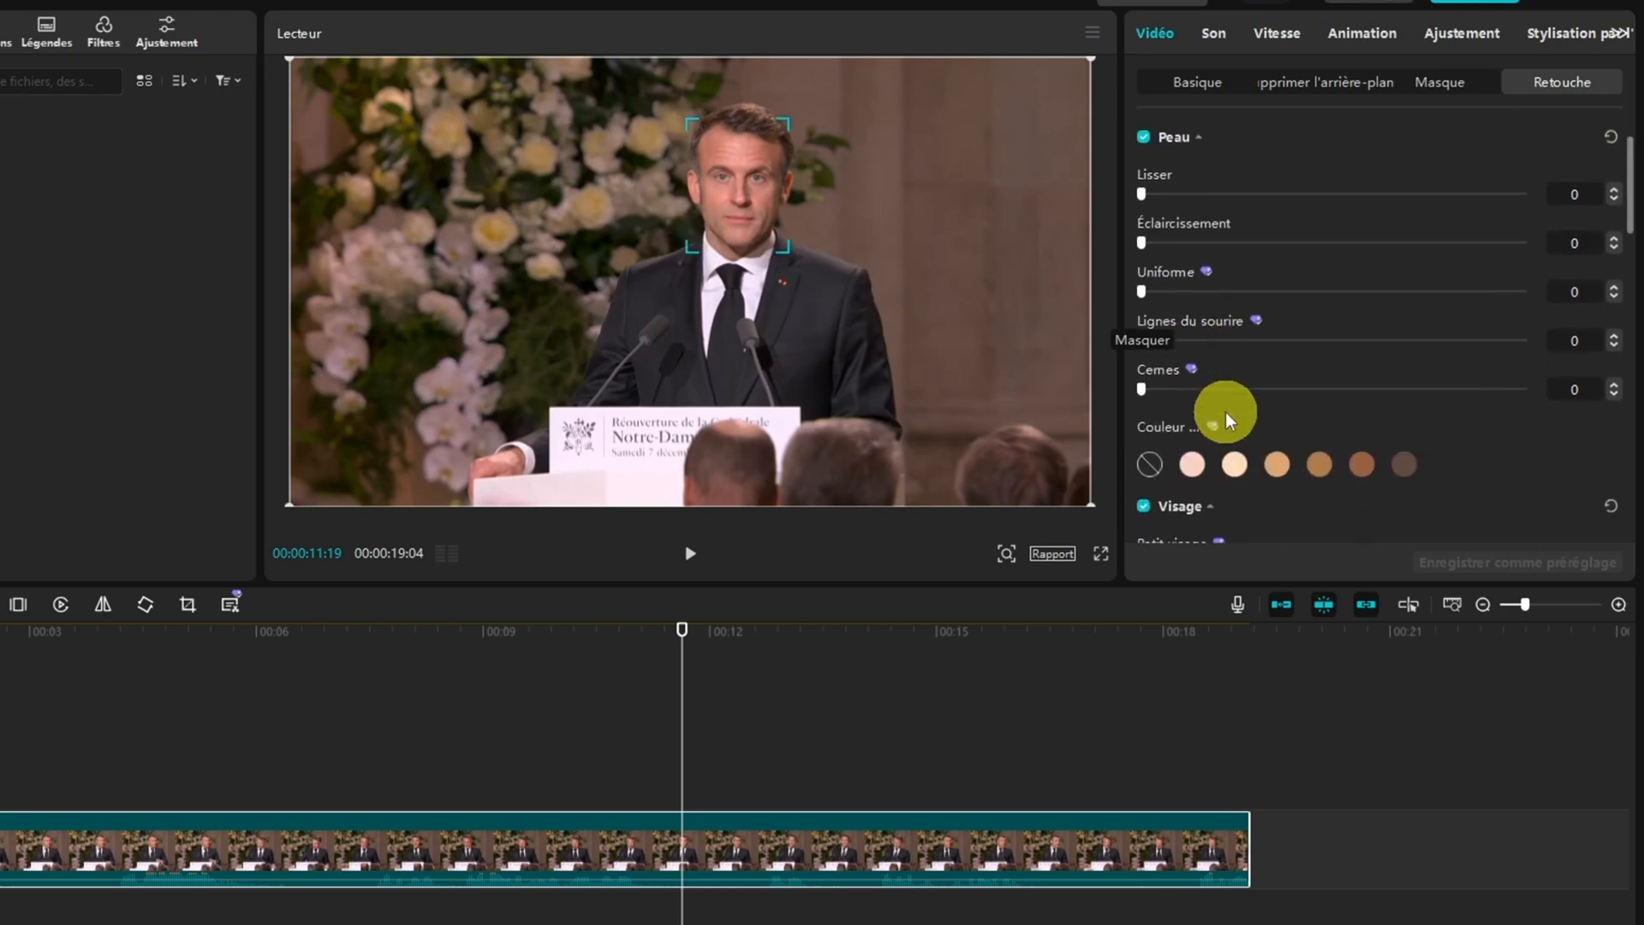
{"action": "mouse_move", "coordinate": [1144, 275]}
{"action": "left_mouse_down"}
{"action": "mouse_move", "coordinate": [1396, 278]}
{"action": "mouse_move", "coordinate": [1127, 284]}
{"action": "left_mouse_up"}
{"action": "scroll", "coordinate": [1319, 274], "scroll_direction": "down", "scroll_amount": 2}
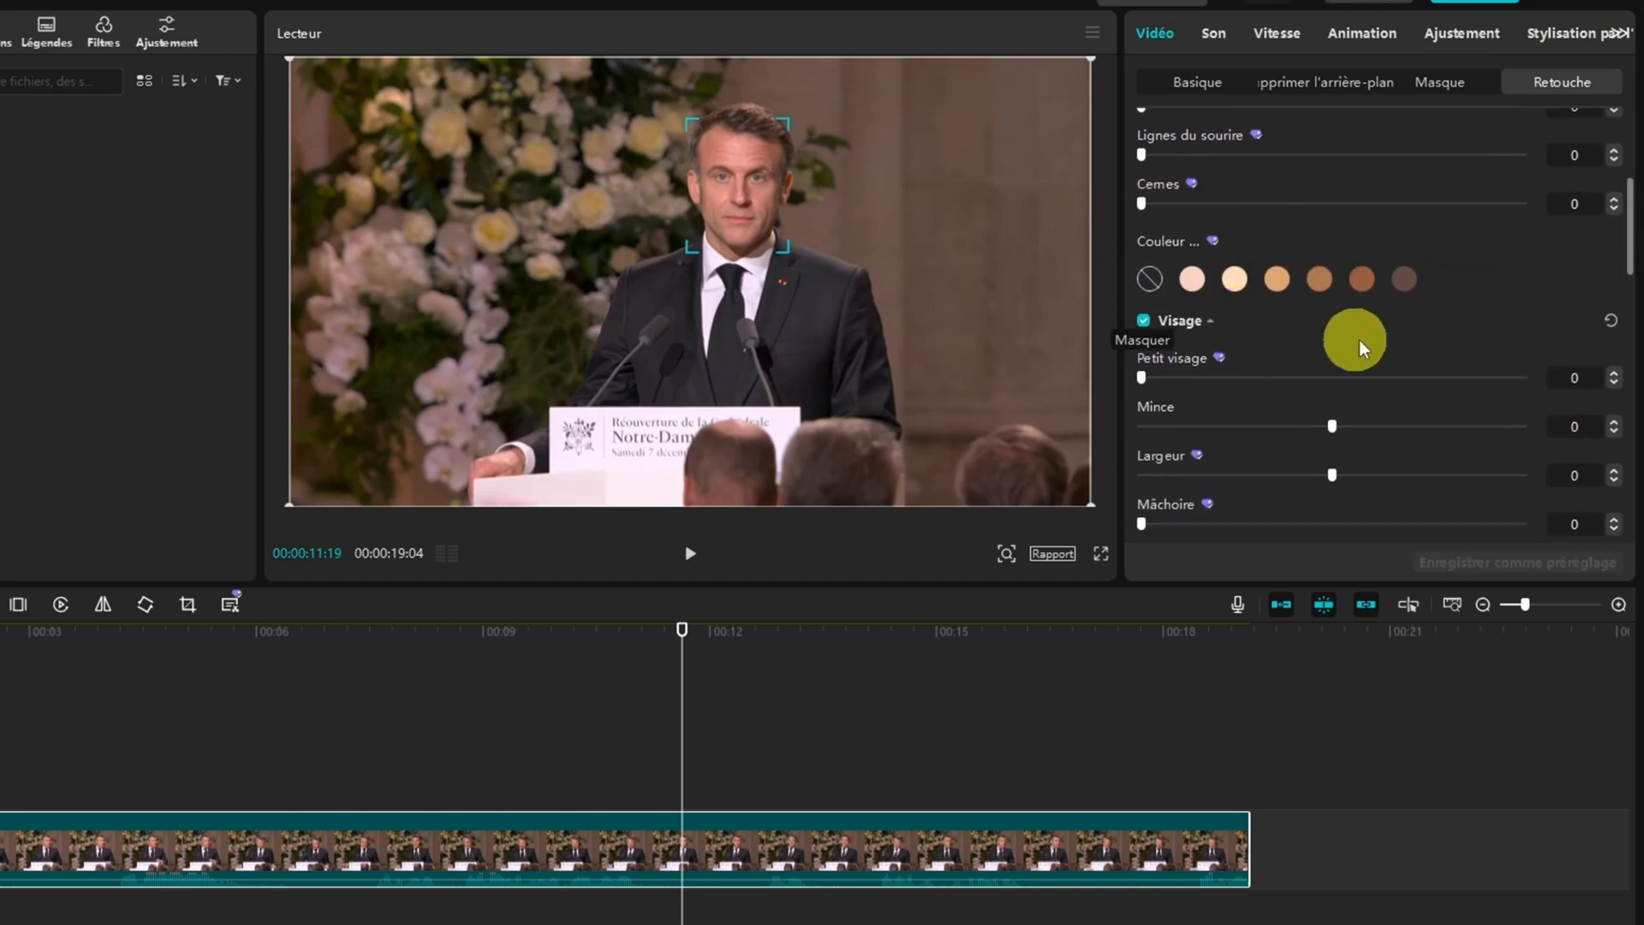
Try the lightest pink skin colour and a Chaleur of 50, then settle on Noix with Chaleur 0 and Degré 50
{"action": "left_click", "coordinate": [1406, 280]}
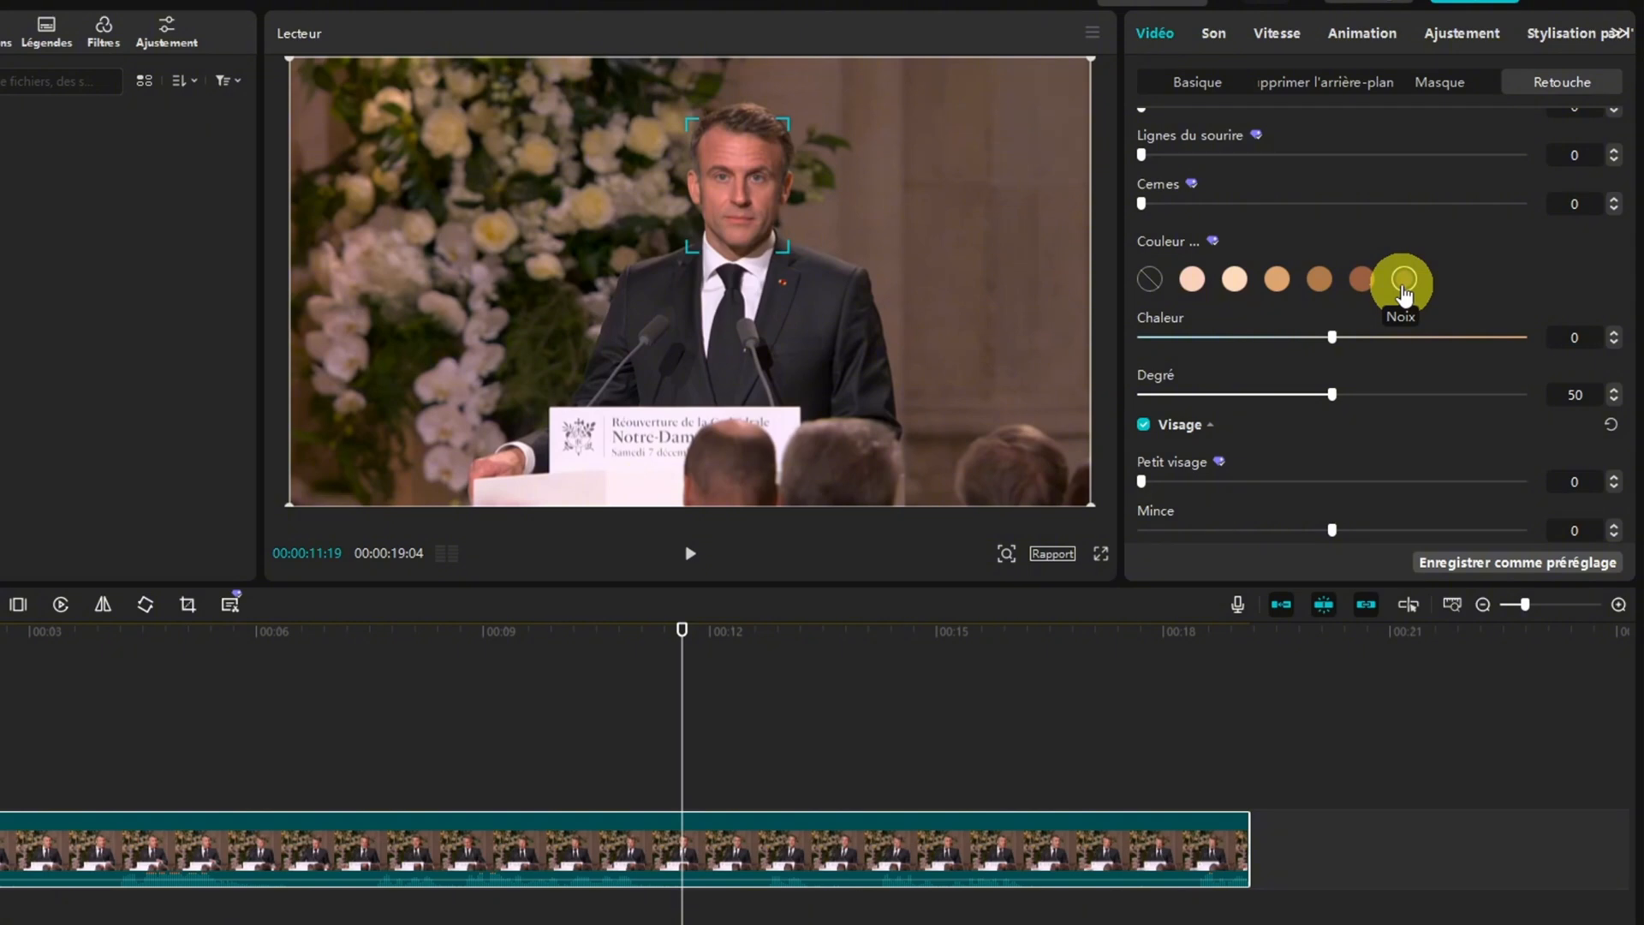
{"action": "left_click", "coordinate": [1192, 279]}
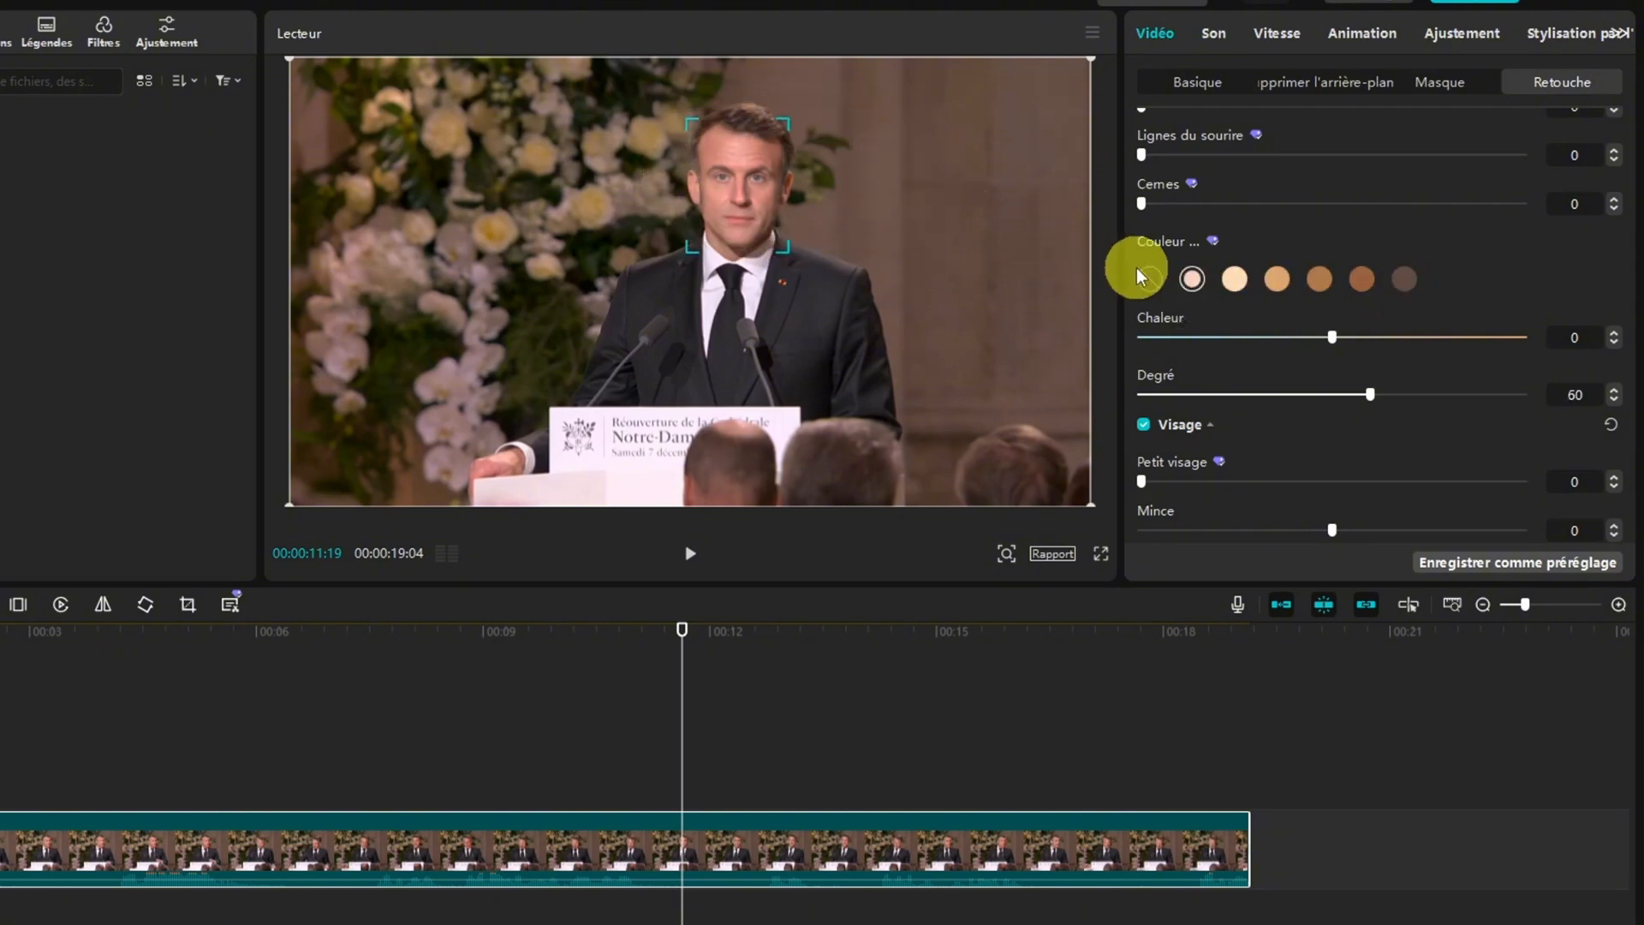
{"action": "mouse_move", "coordinate": [1332, 335]}
{"action": "left_mouse_down"}
{"action": "mouse_move", "coordinate": [1556, 336]}
{"action": "mouse_move", "coordinate": [1114, 334]}
{"action": "mouse_move", "coordinate": [1322, 341]}
{"action": "left_mouse_up"}
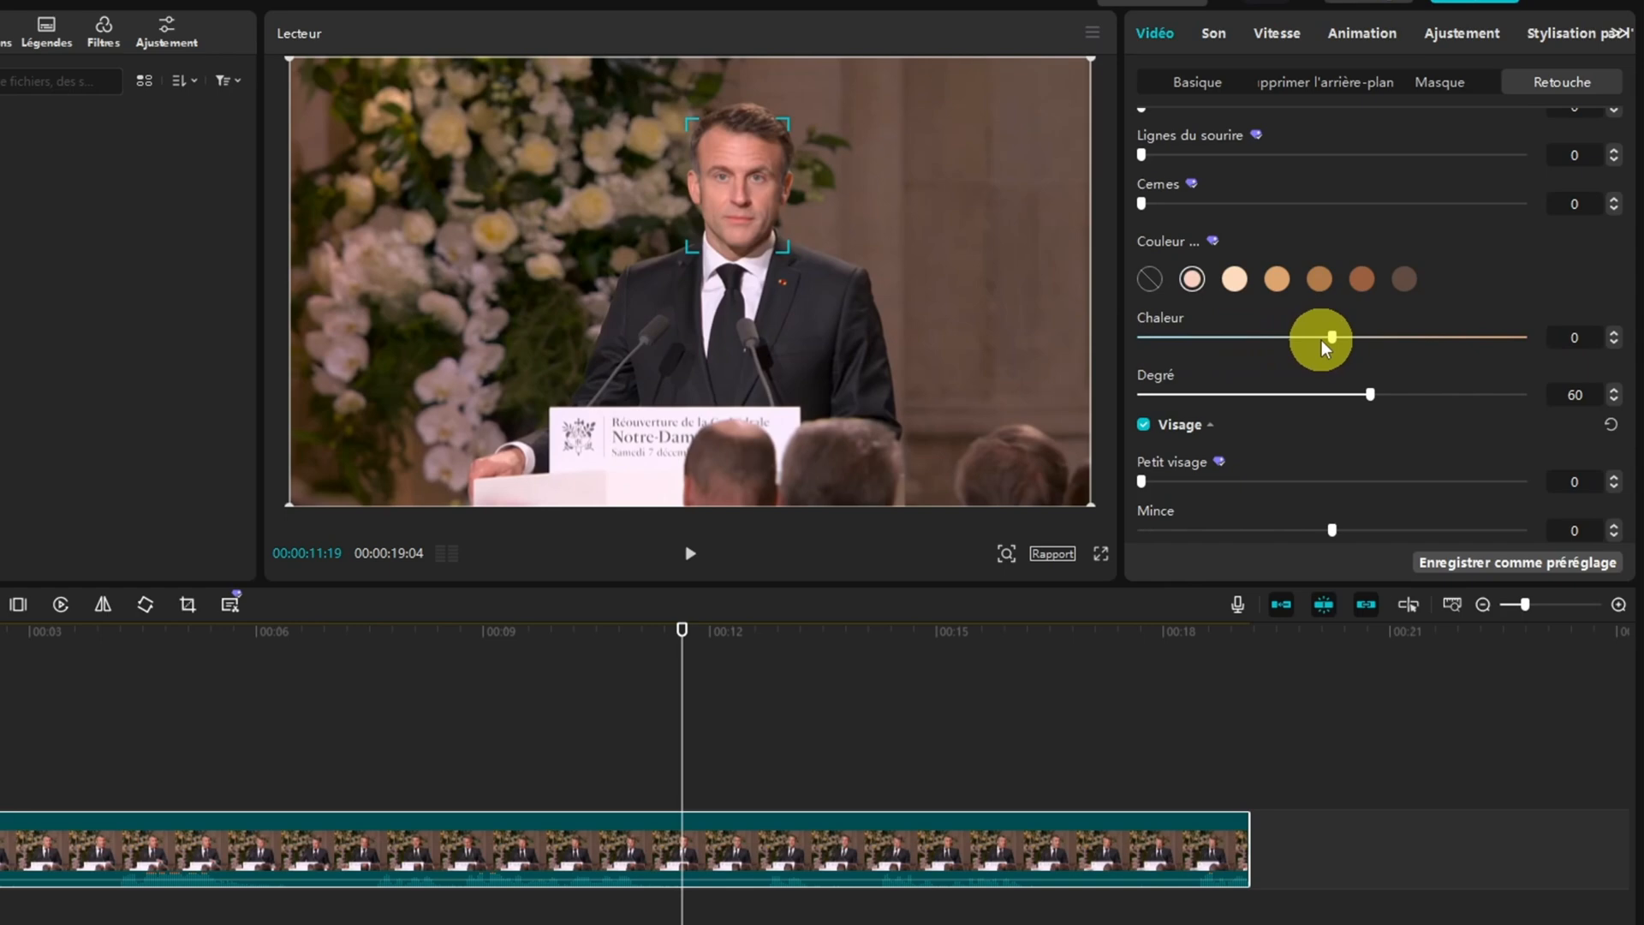
{"action": "left_click", "coordinate": [1404, 279]}
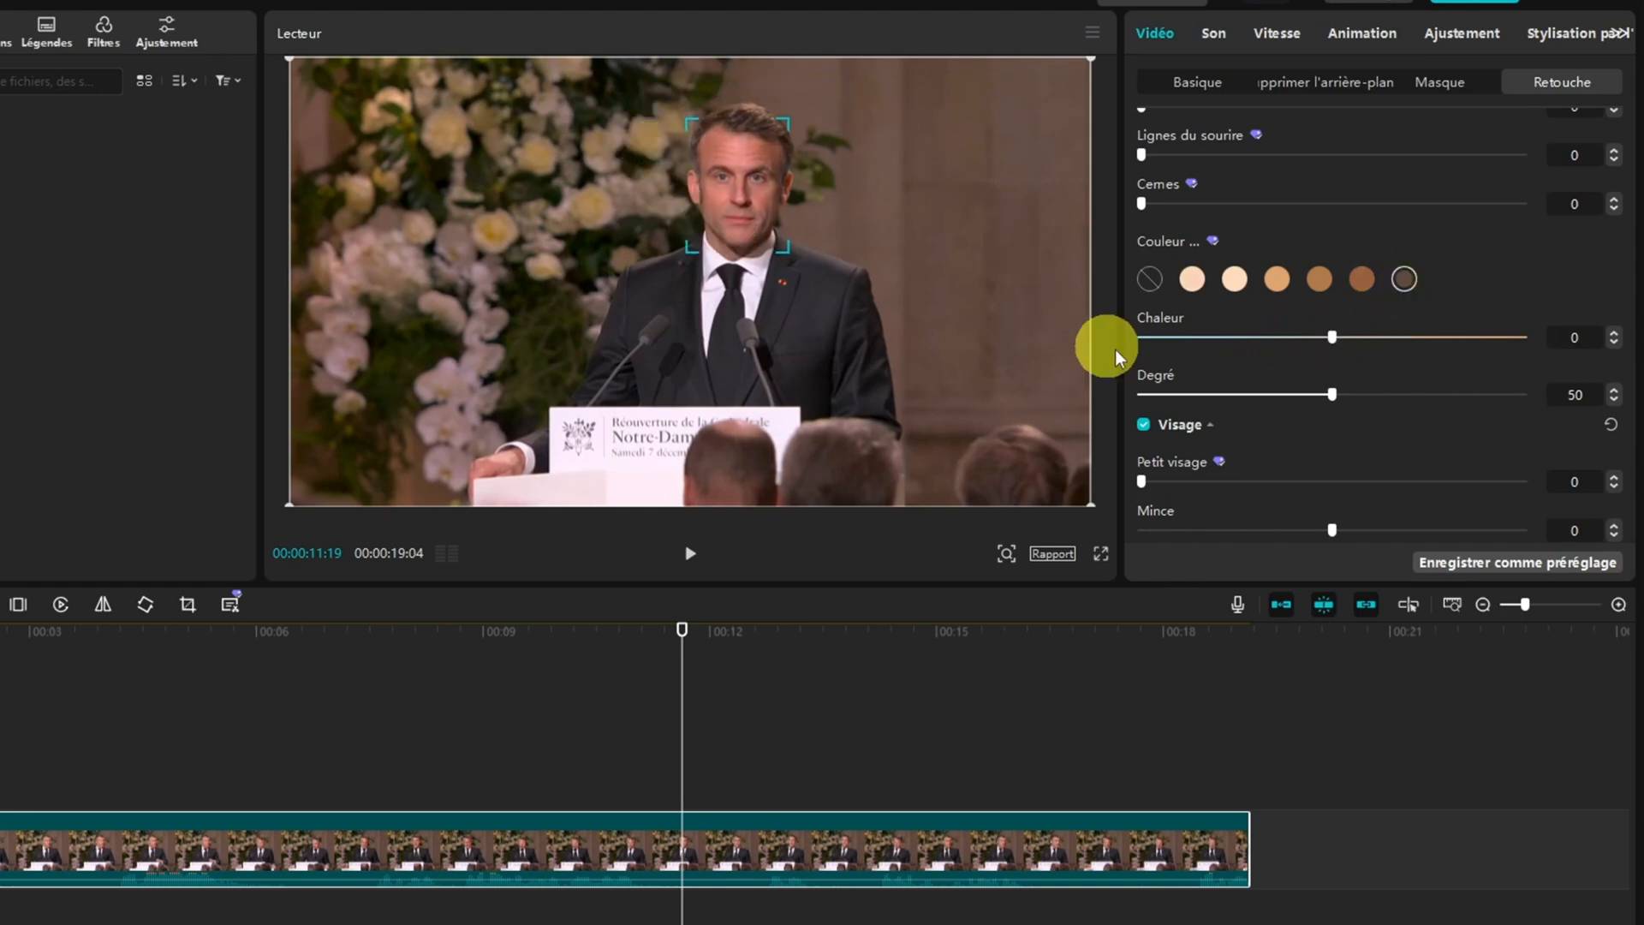
{"action": "left_click_drag", "start_coordinate": [1331, 337], "coordinate": [1533, 340]}
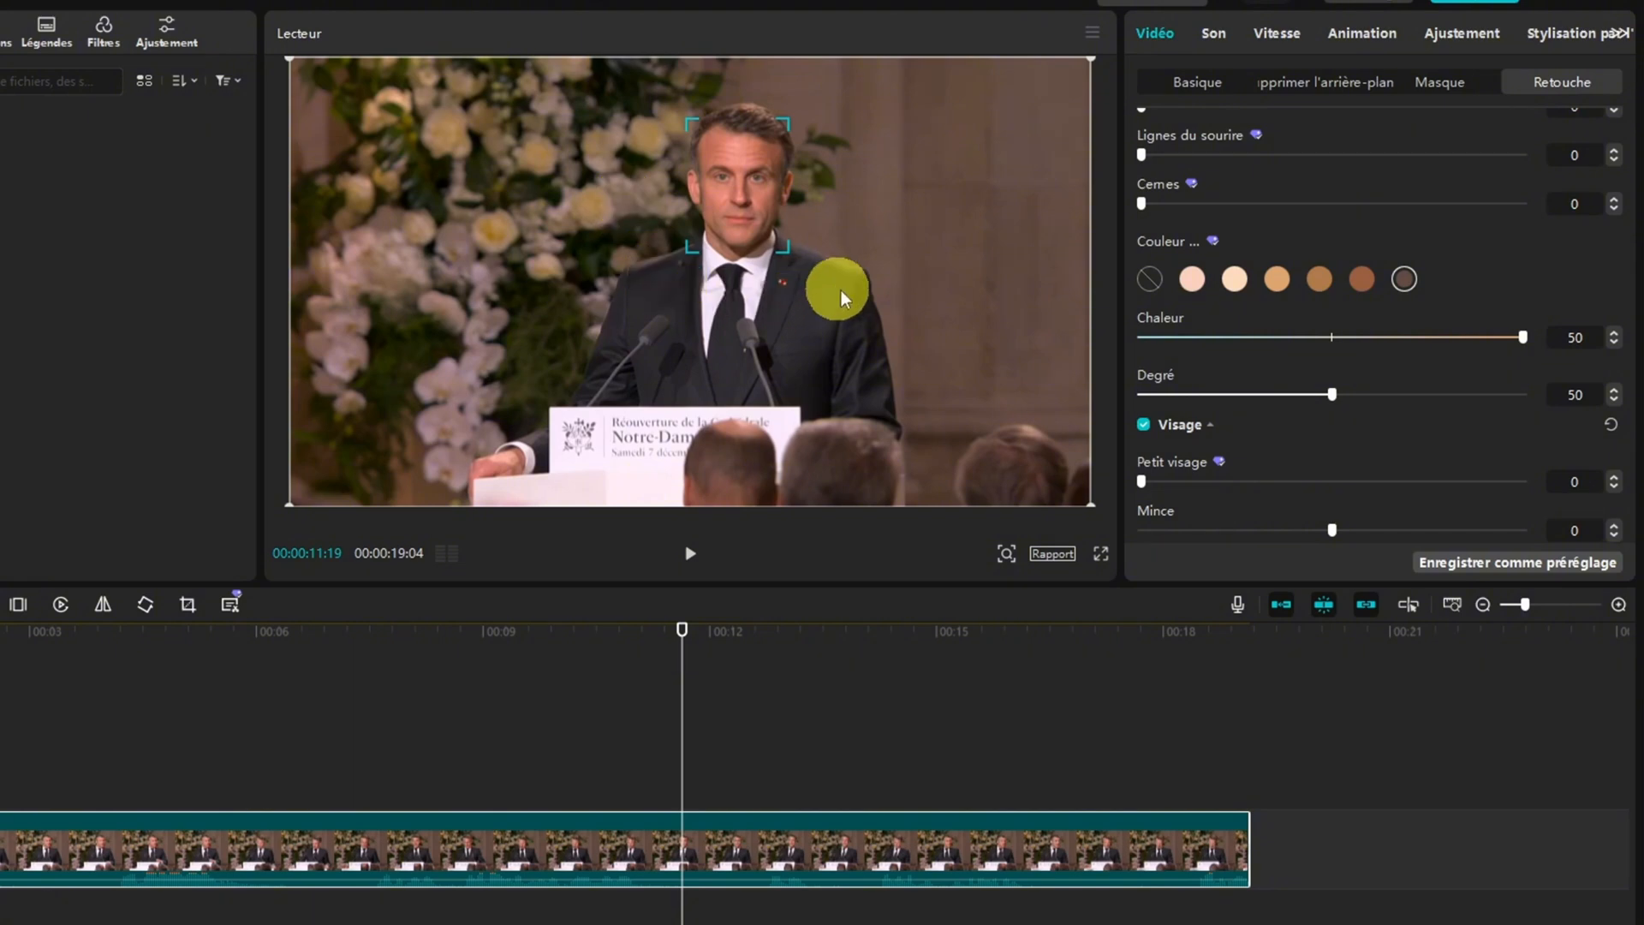
{"action": "left_click_drag", "start_coordinate": [1526, 339], "coordinate": [1334, 341]}
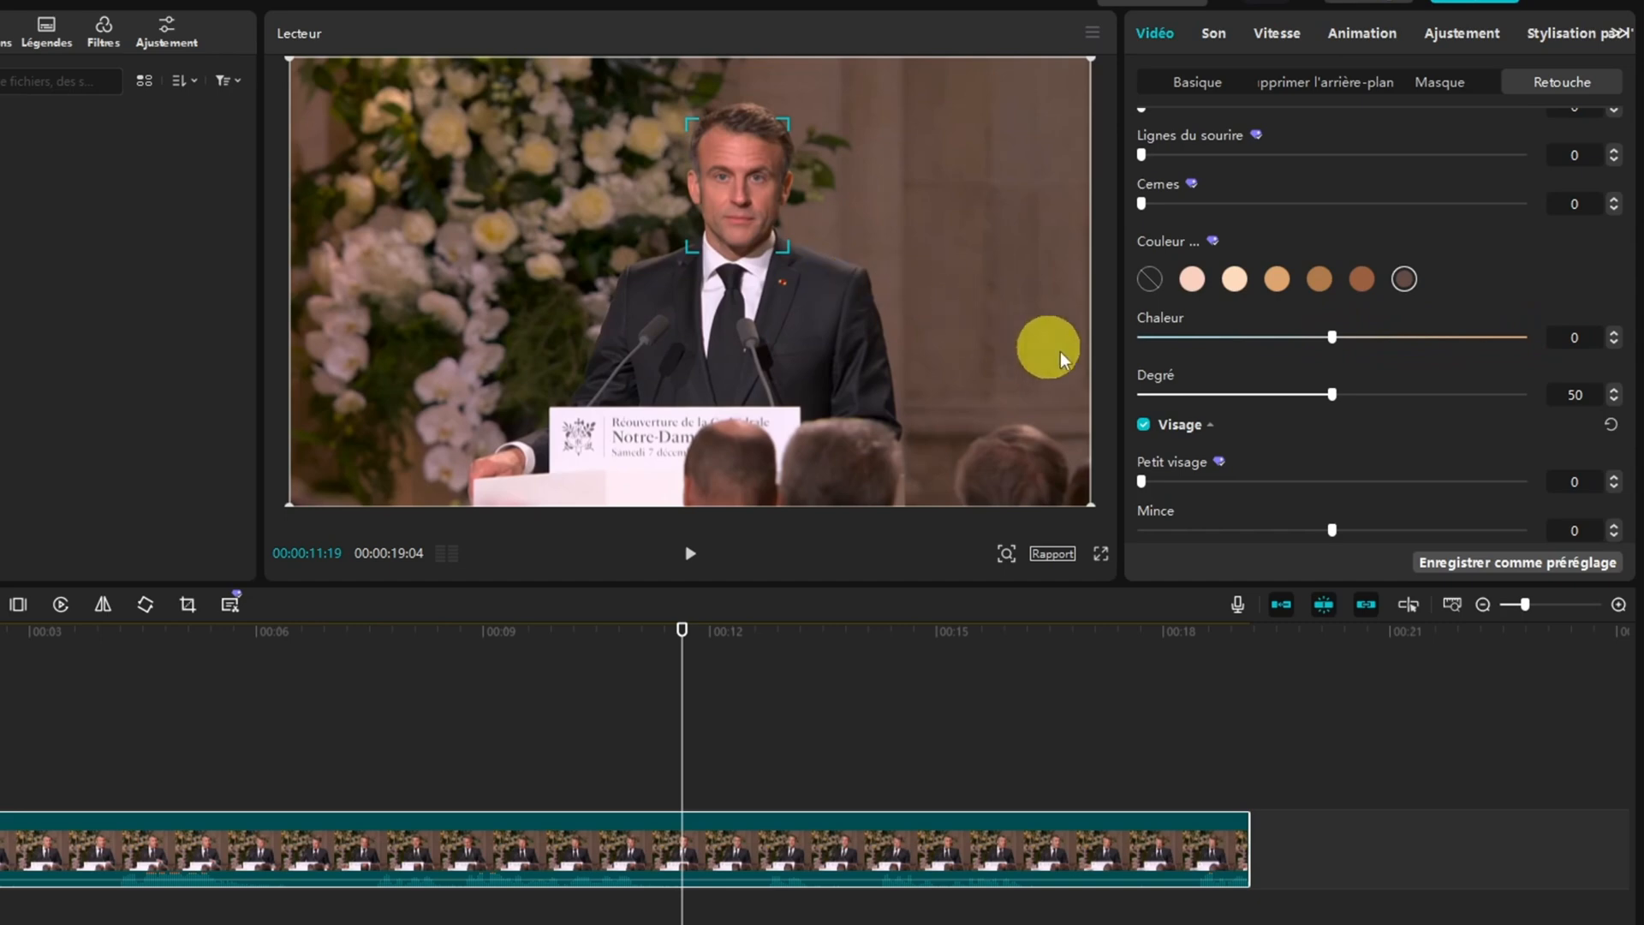
{"action": "mouse_move", "coordinate": [1331, 399]}
{"action": "left_mouse_down"}
{"action": "mouse_move", "coordinate": [1513, 396]}
{"action": "mouse_move", "coordinate": [1197, 397]}
{"action": "mouse_move", "coordinate": [1329, 394]}
{"action": "left_mouse_up"}
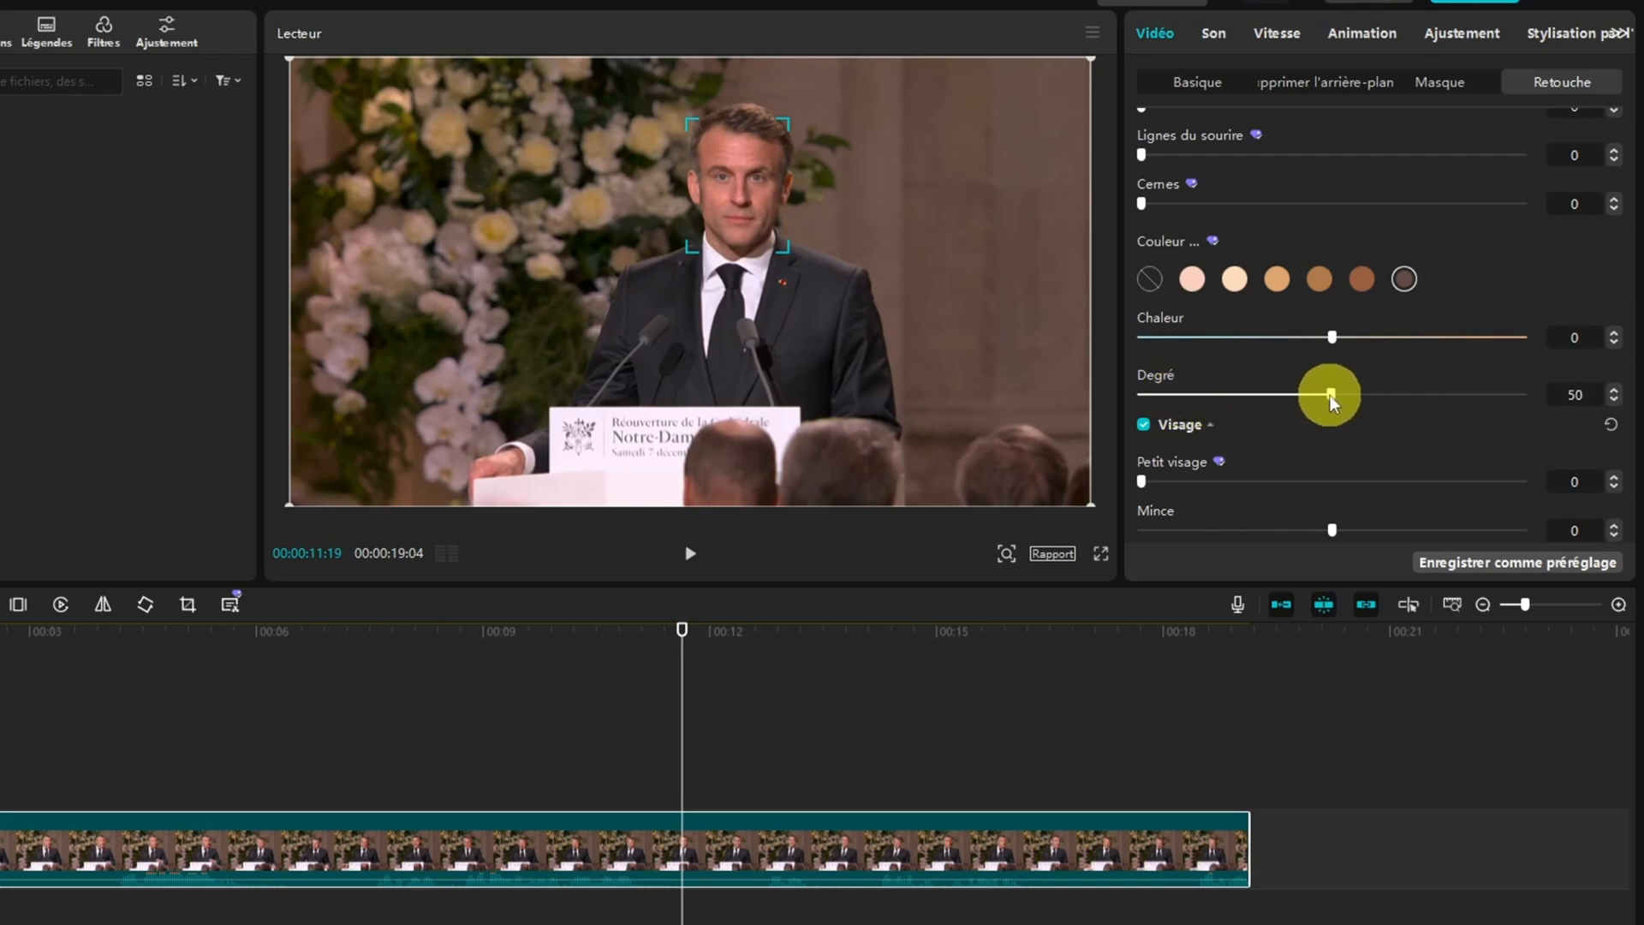
Try the Visage settings Petit visage, Mince, Largeur and Mâchoire, returning each one to 0
{"action": "scroll", "coordinate": [1224, 348], "scroll_direction": "down", "scroll_amount": 3}
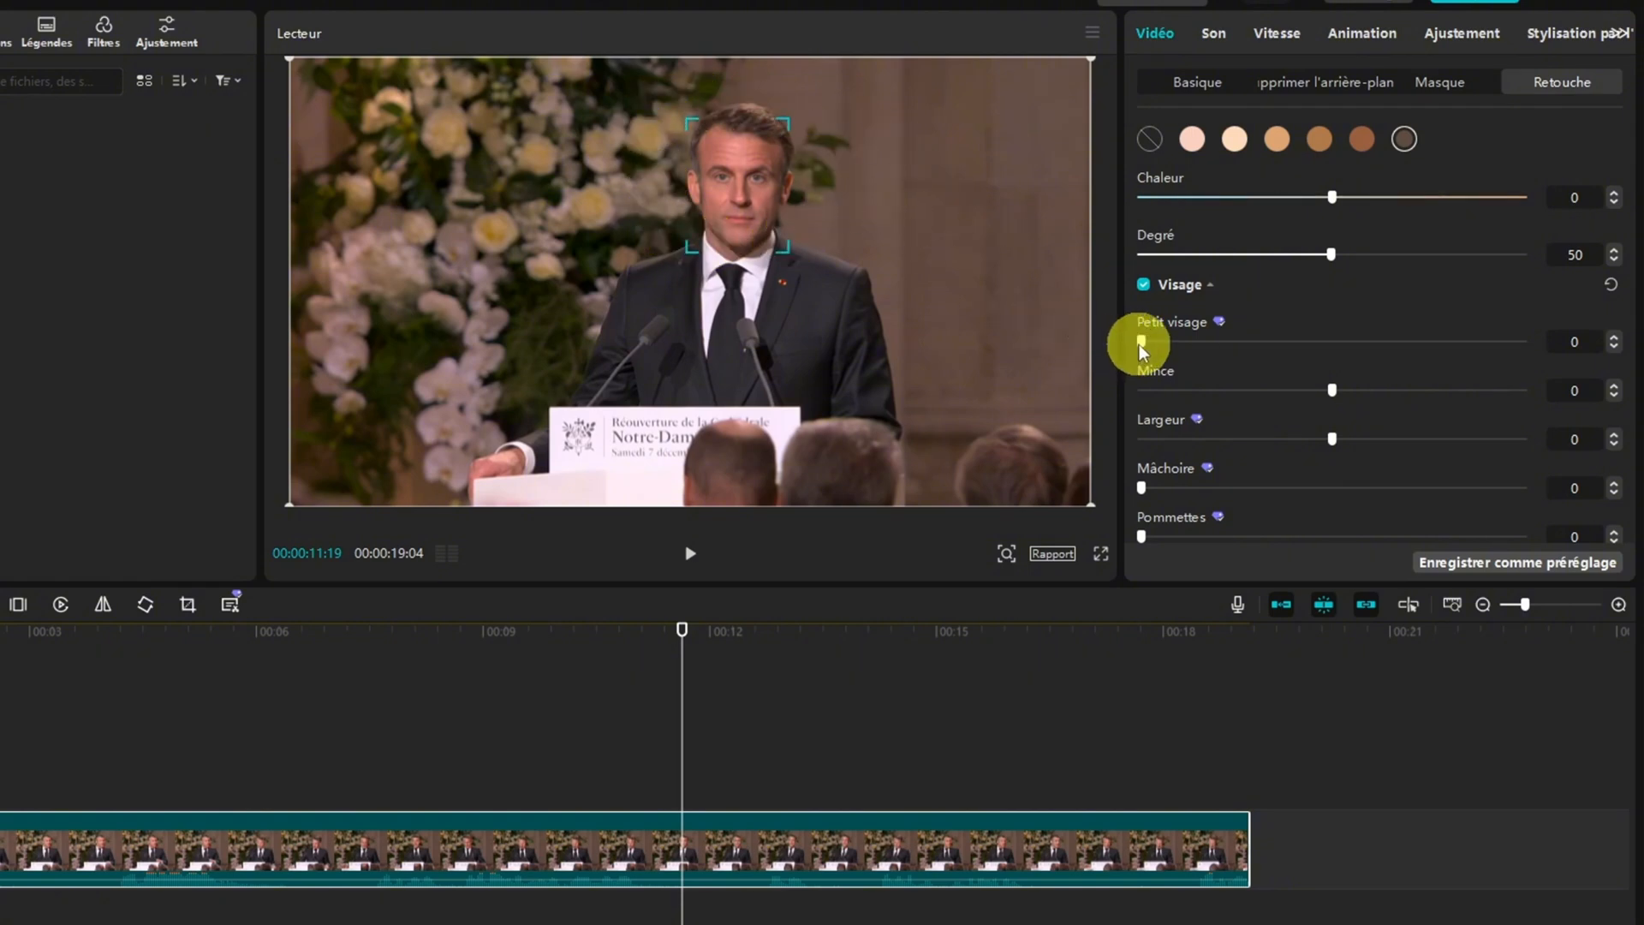
{"action": "left_click_drag", "start_coordinate": [1141, 343], "coordinate": [1192, 351]}
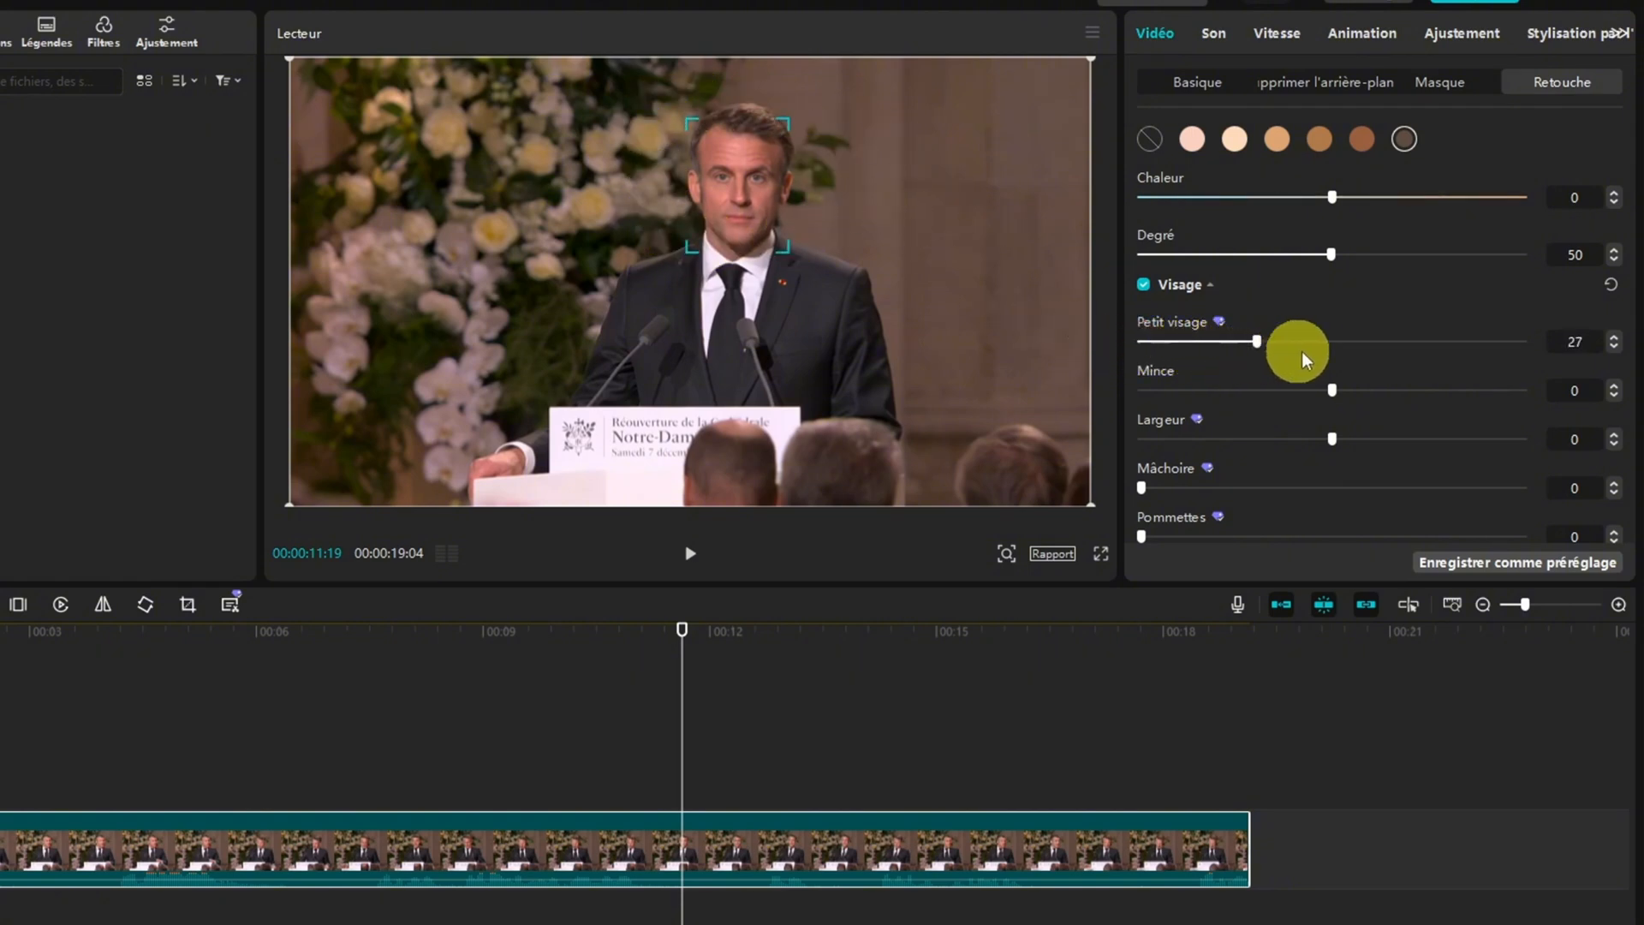
{"action": "left_click_drag", "start_coordinate": [1302, 351], "coordinate": [1132, 341]}
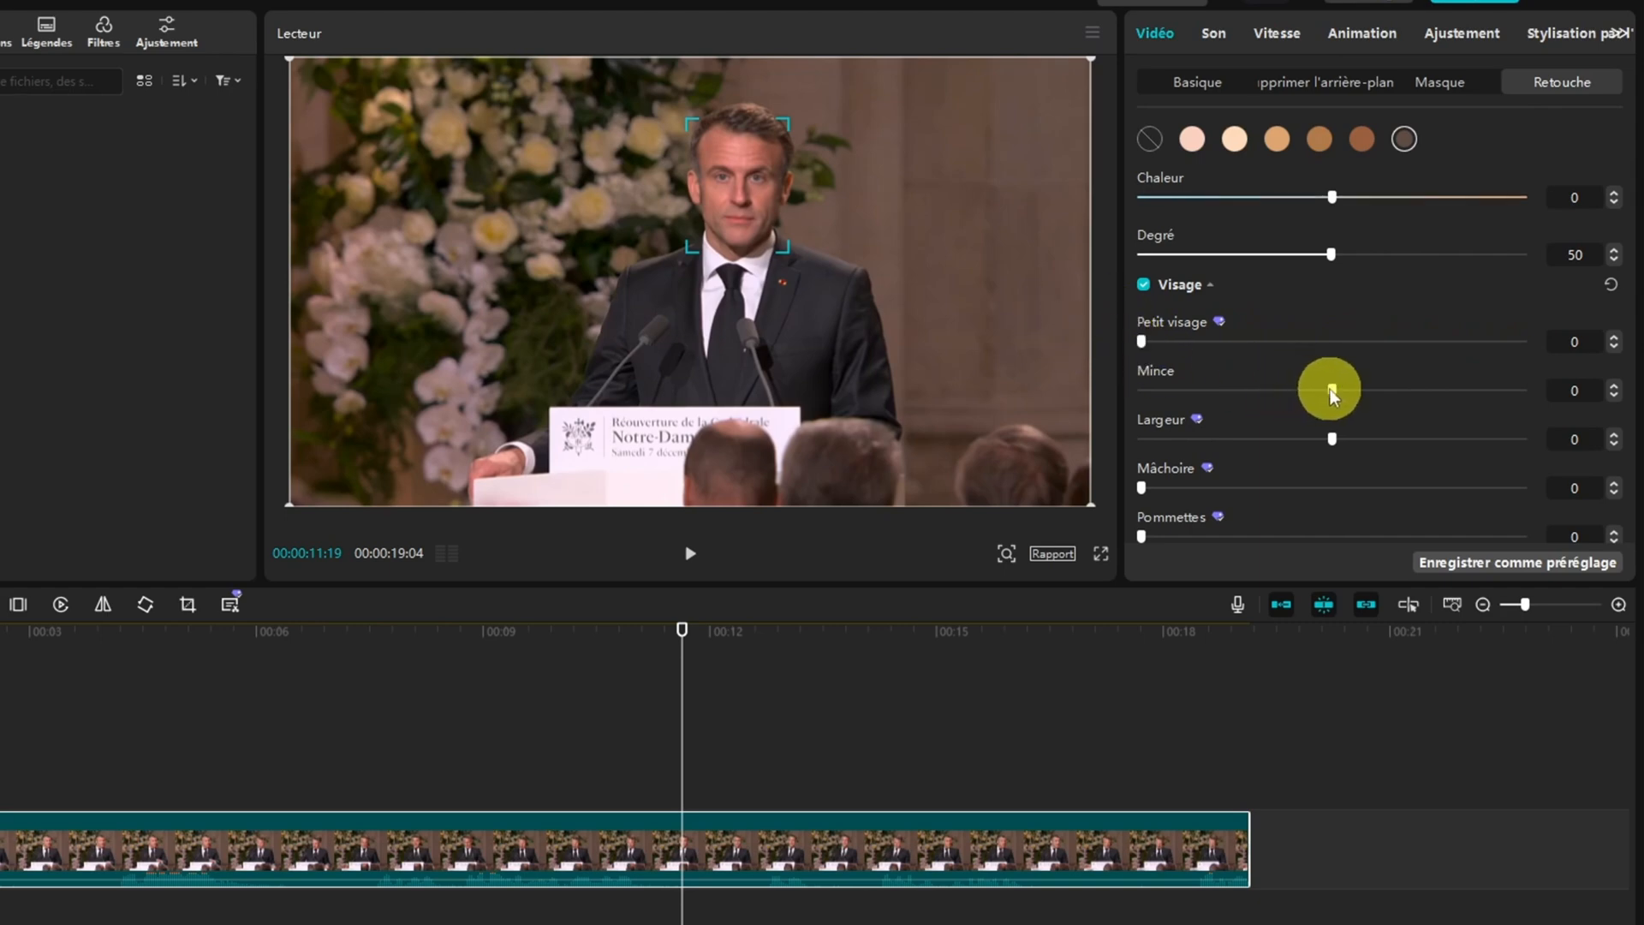
{"action": "left_click_drag", "start_coordinate": [1332, 392], "coordinate": [1329, 435]}
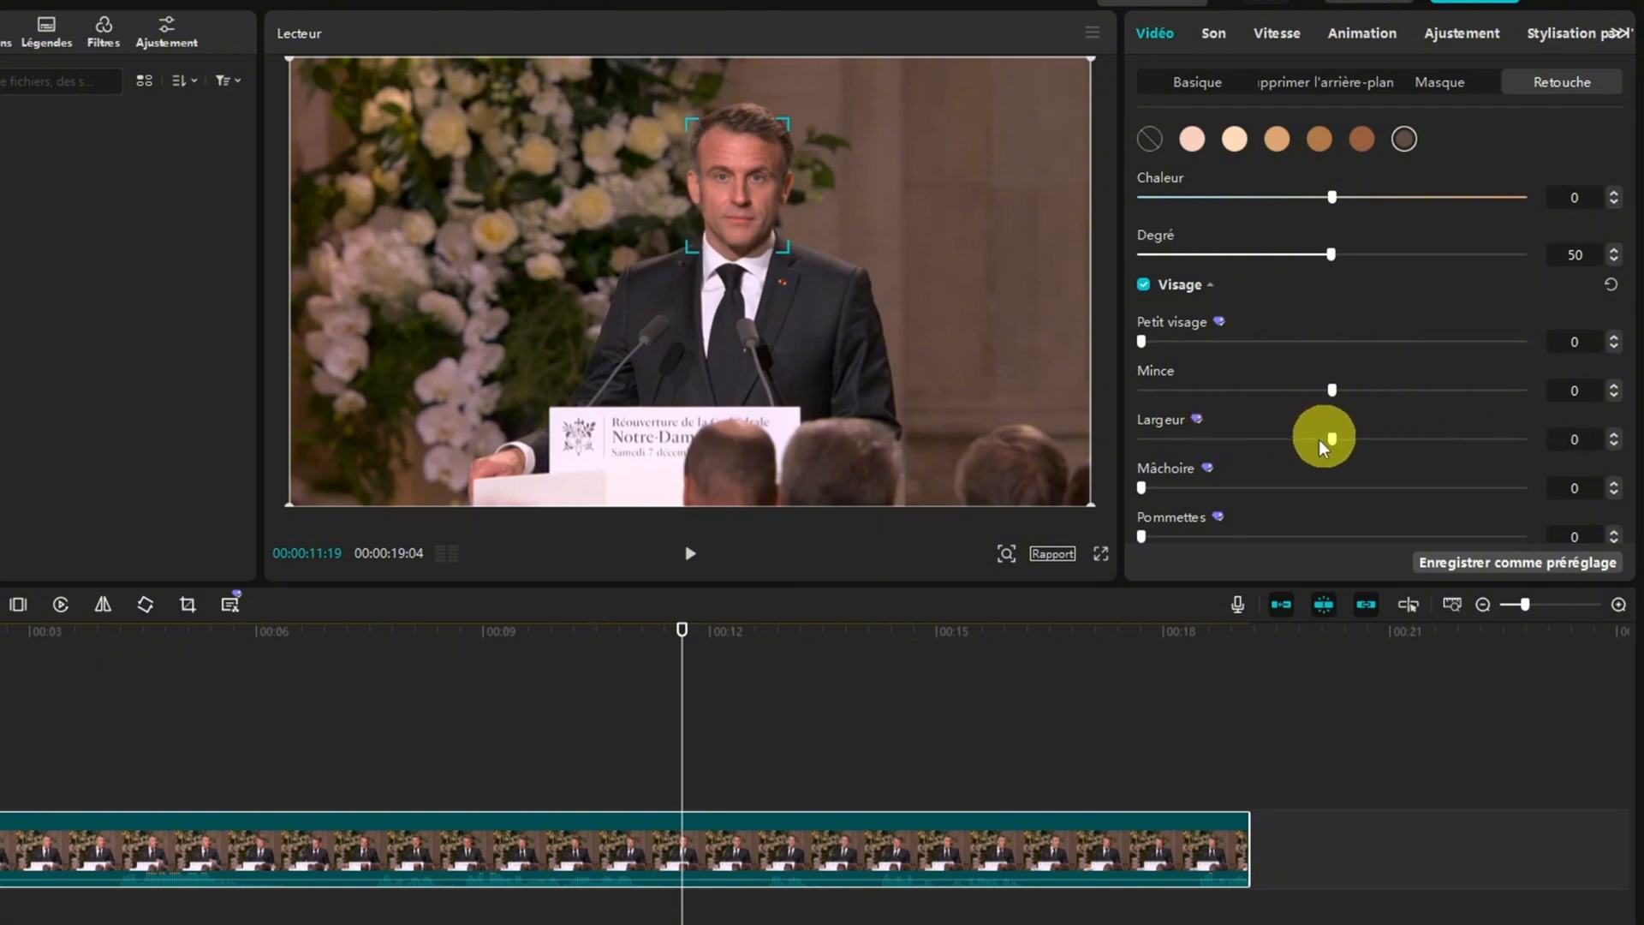
{"action": "mouse_move", "coordinate": [1142, 490]}
{"action": "left_mouse_down"}
{"action": "mouse_move", "coordinate": [1446, 475]}
{"action": "mouse_move", "coordinate": [1115, 477]}
{"action": "left_mouse_up"}
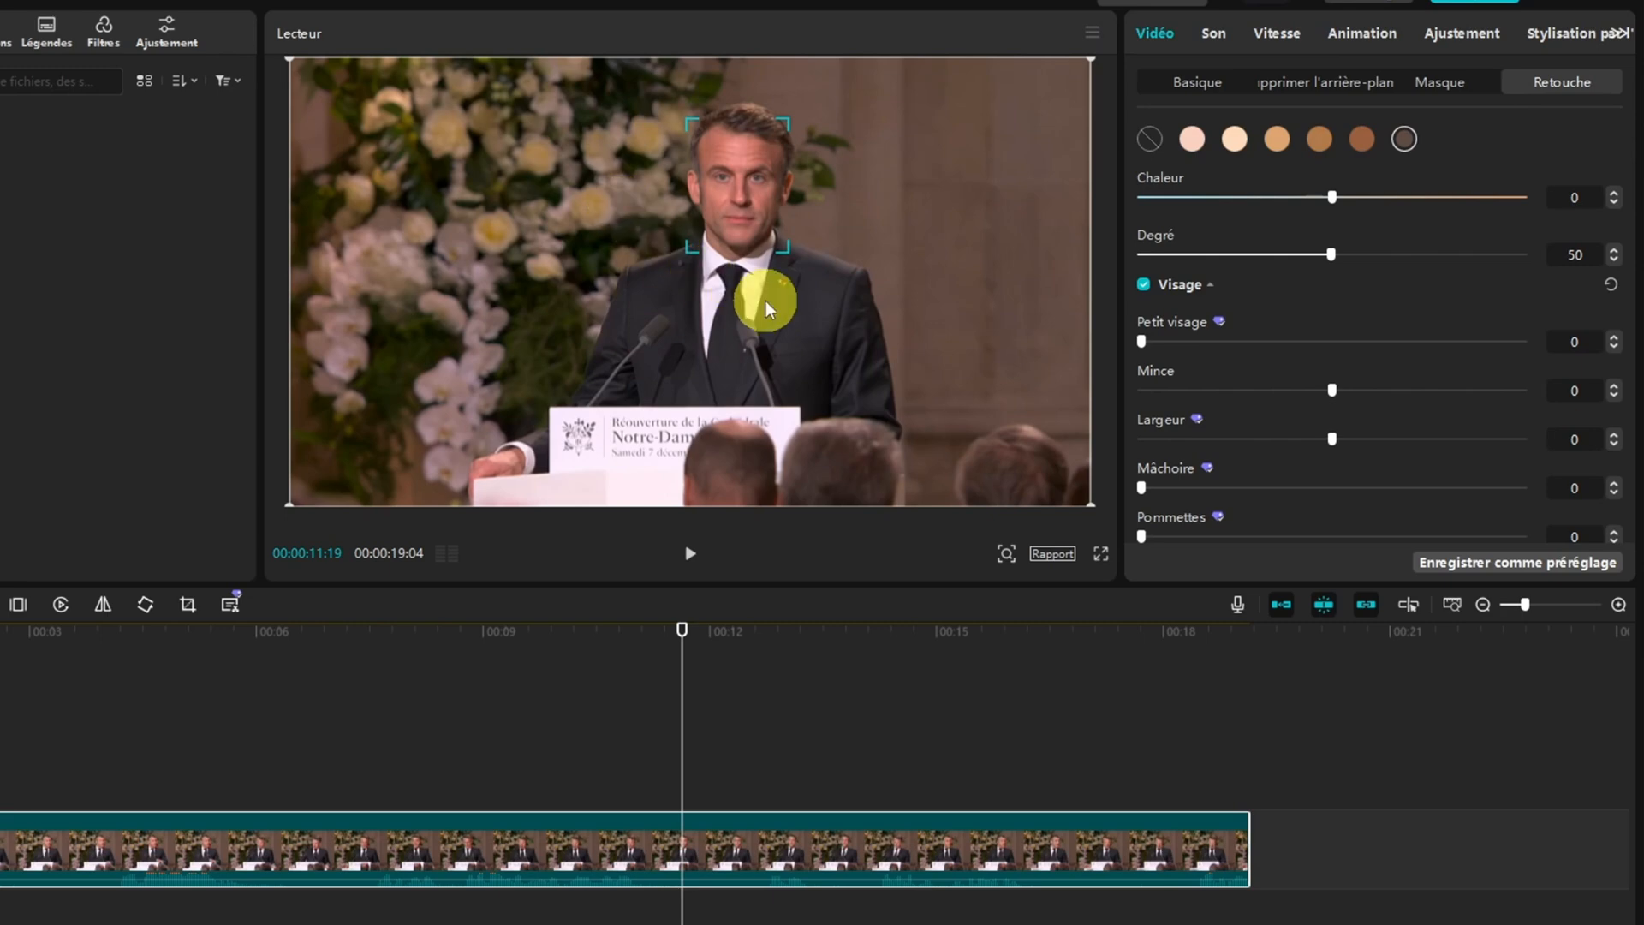
{"action": "mouse_move", "coordinate": [1141, 486]}
{"action": "left_mouse_down"}
{"action": "mouse_move", "coordinate": [1474, 496]}
{"action": "mouse_move", "coordinate": [1151, 480]}
{"action": "left_mouse_up"}
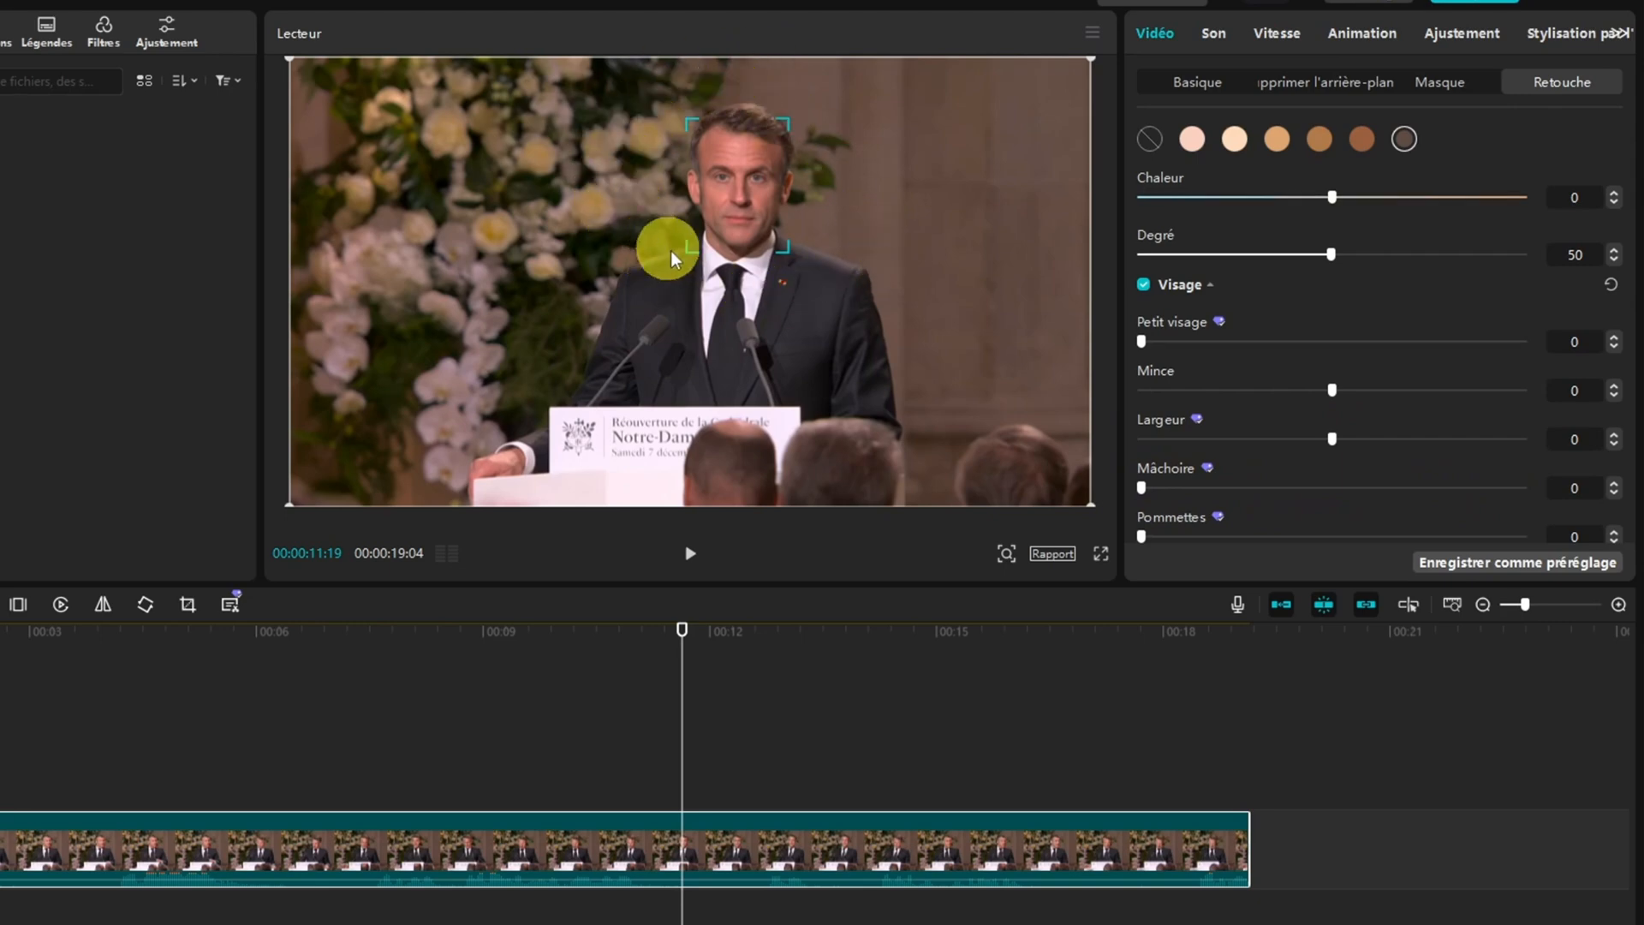
Try the Visage settings Pommettes, Longueur du menton and Ligne de cheveux, returning each one to 0
{"action": "scroll", "coordinate": [1257, 439], "scroll_direction": "down", "scroll_amount": 7}
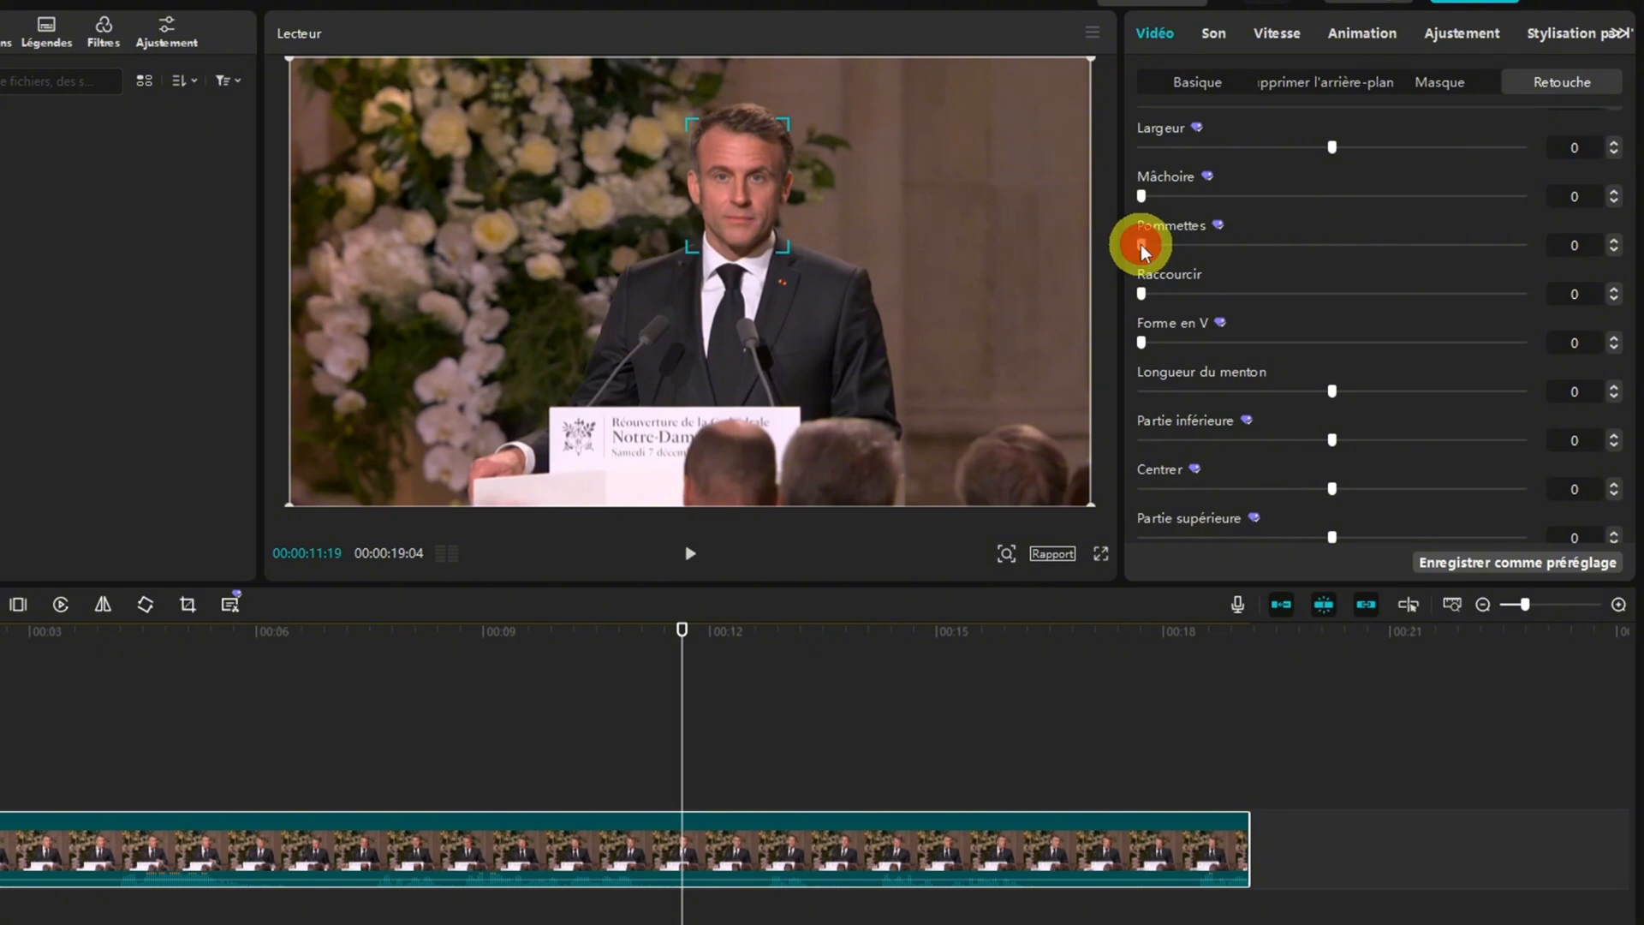
{"action": "left_click_drag", "start_coordinate": [1140, 244], "coordinate": [1144, 302]}
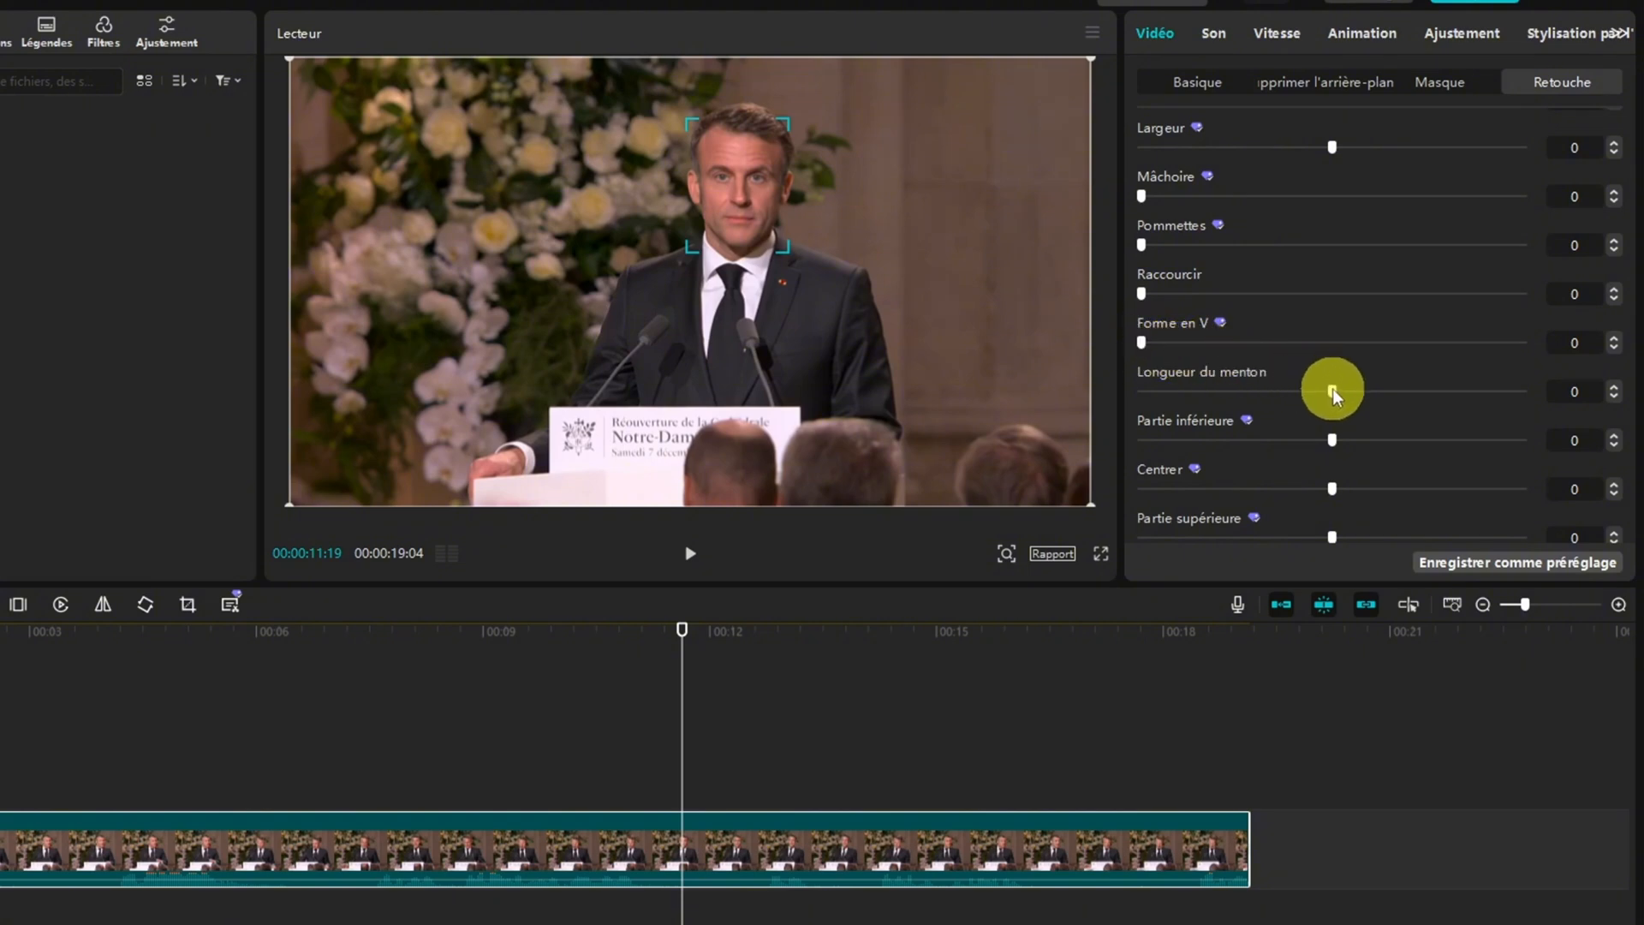
{"action": "mouse_move", "coordinate": [1332, 388]}
{"action": "left_mouse_down"}
{"action": "mouse_move", "coordinate": [1467, 391]}
{"action": "mouse_move", "coordinate": [1336, 390]}
{"action": "left_mouse_up"}
{"action": "scroll", "coordinate": [1330, 437], "scroll_direction": "down", "scroll_amount": 3}
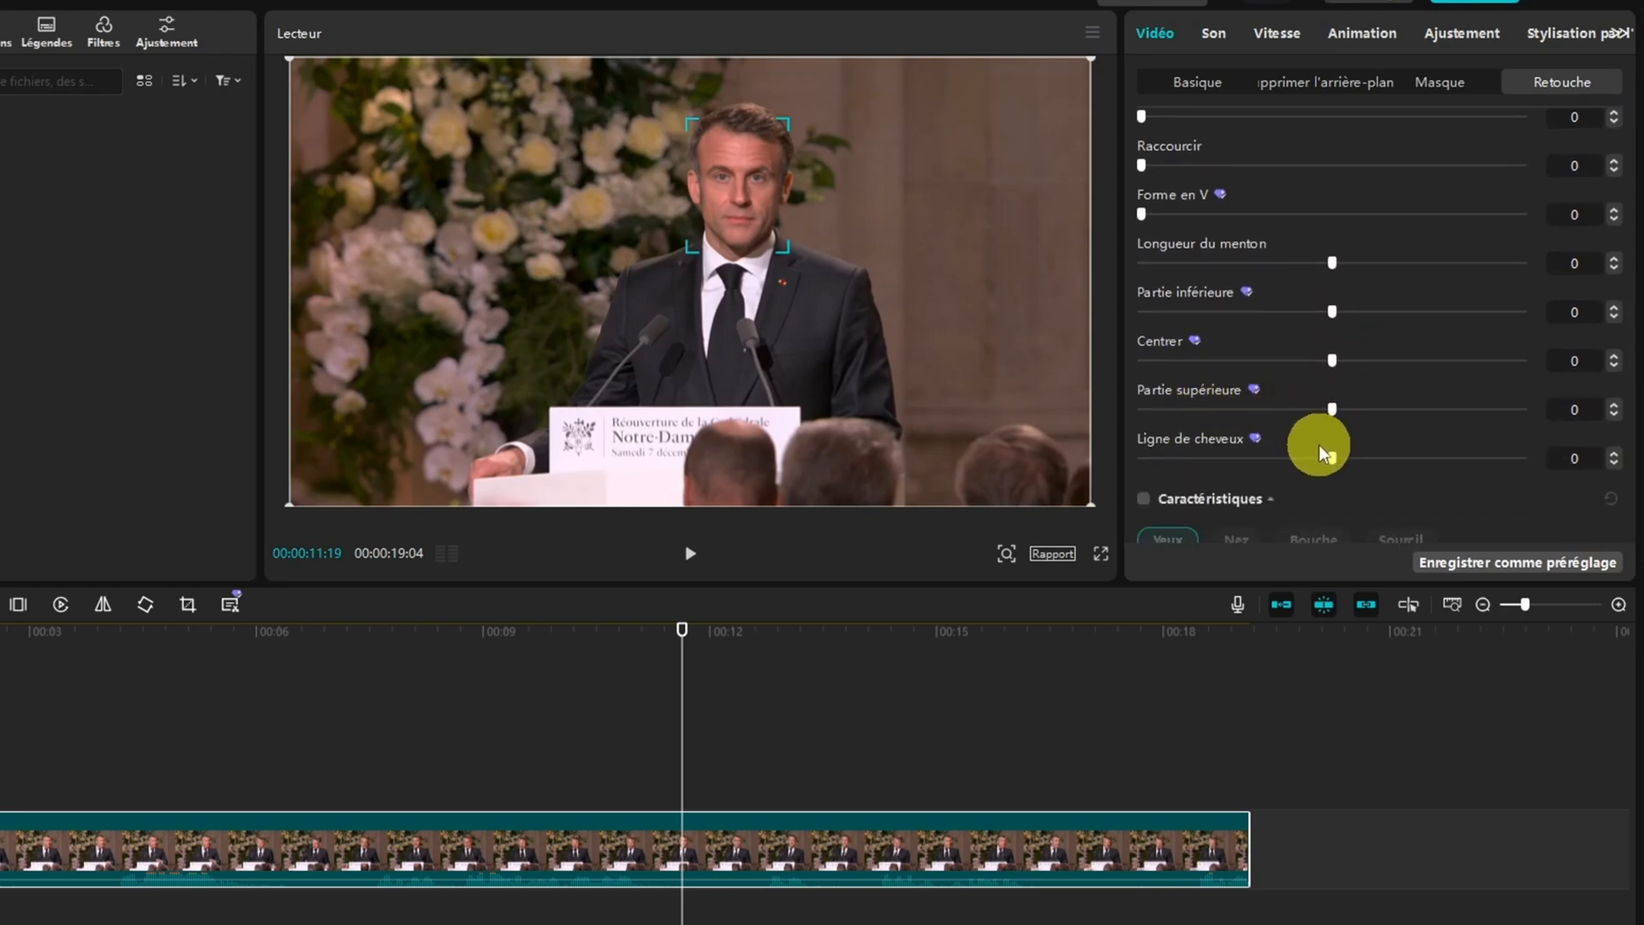
{"action": "mouse_move", "coordinate": [1330, 455]}
{"action": "left_mouse_down"}
{"action": "mouse_move", "coordinate": [1525, 459]}
{"action": "mouse_move", "coordinate": [1164, 459]}
{"action": "mouse_move", "coordinate": [1324, 459]}
{"action": "left_mouse_up"}
Enable the Caractéristiques retouch and try the Yeux settings Taille, Distance and Intérieur, leaving each one at 0
{"action": "scroll", "coordinate": [1197, 373], "scroll_direction": "down", "scroll_amount": 5}
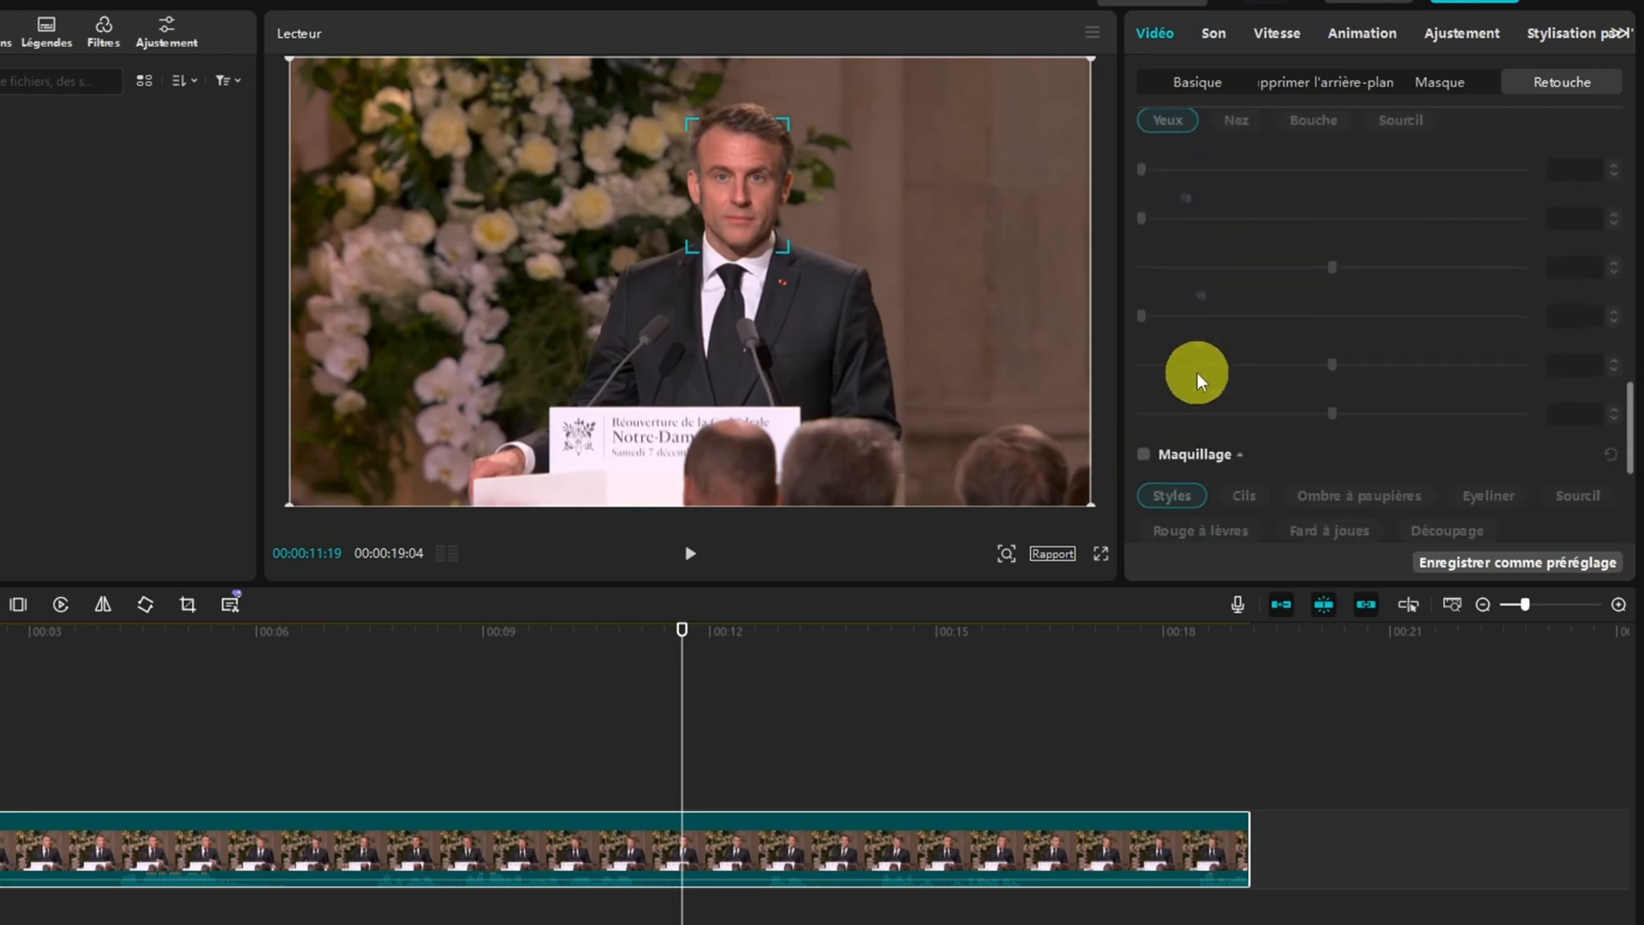
{"action": "scroll", "coordinate": [1199, 342], "scroll_direction": "up", "scroll_amount": 1}
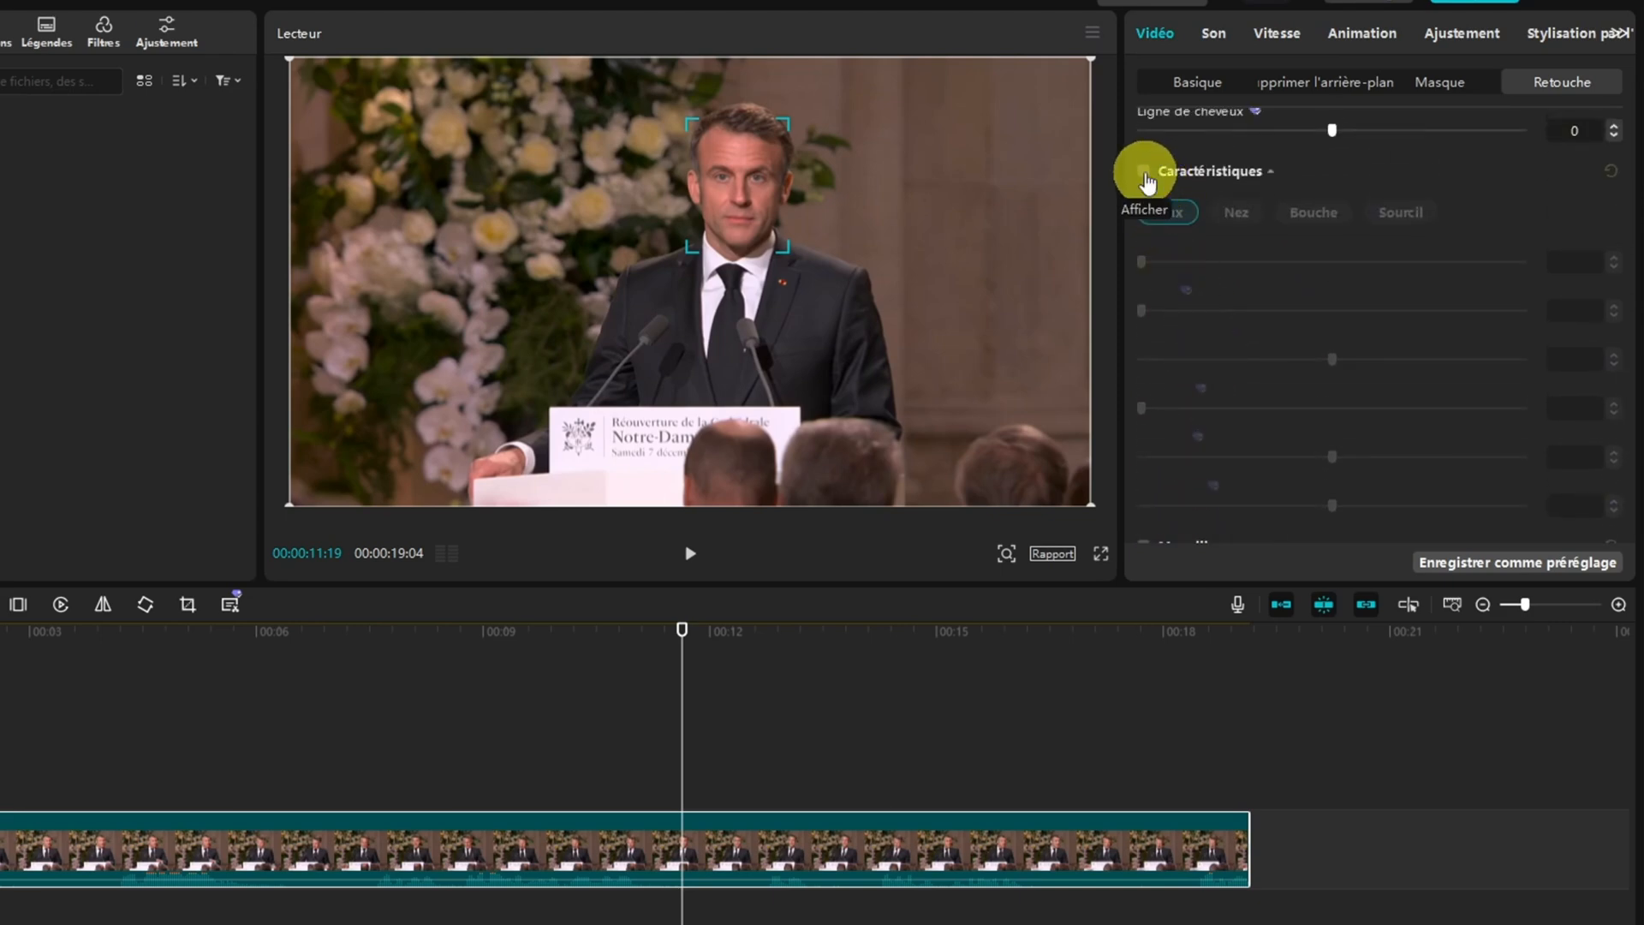
{"action": "left_click", "coordinate": [1145, 172]}
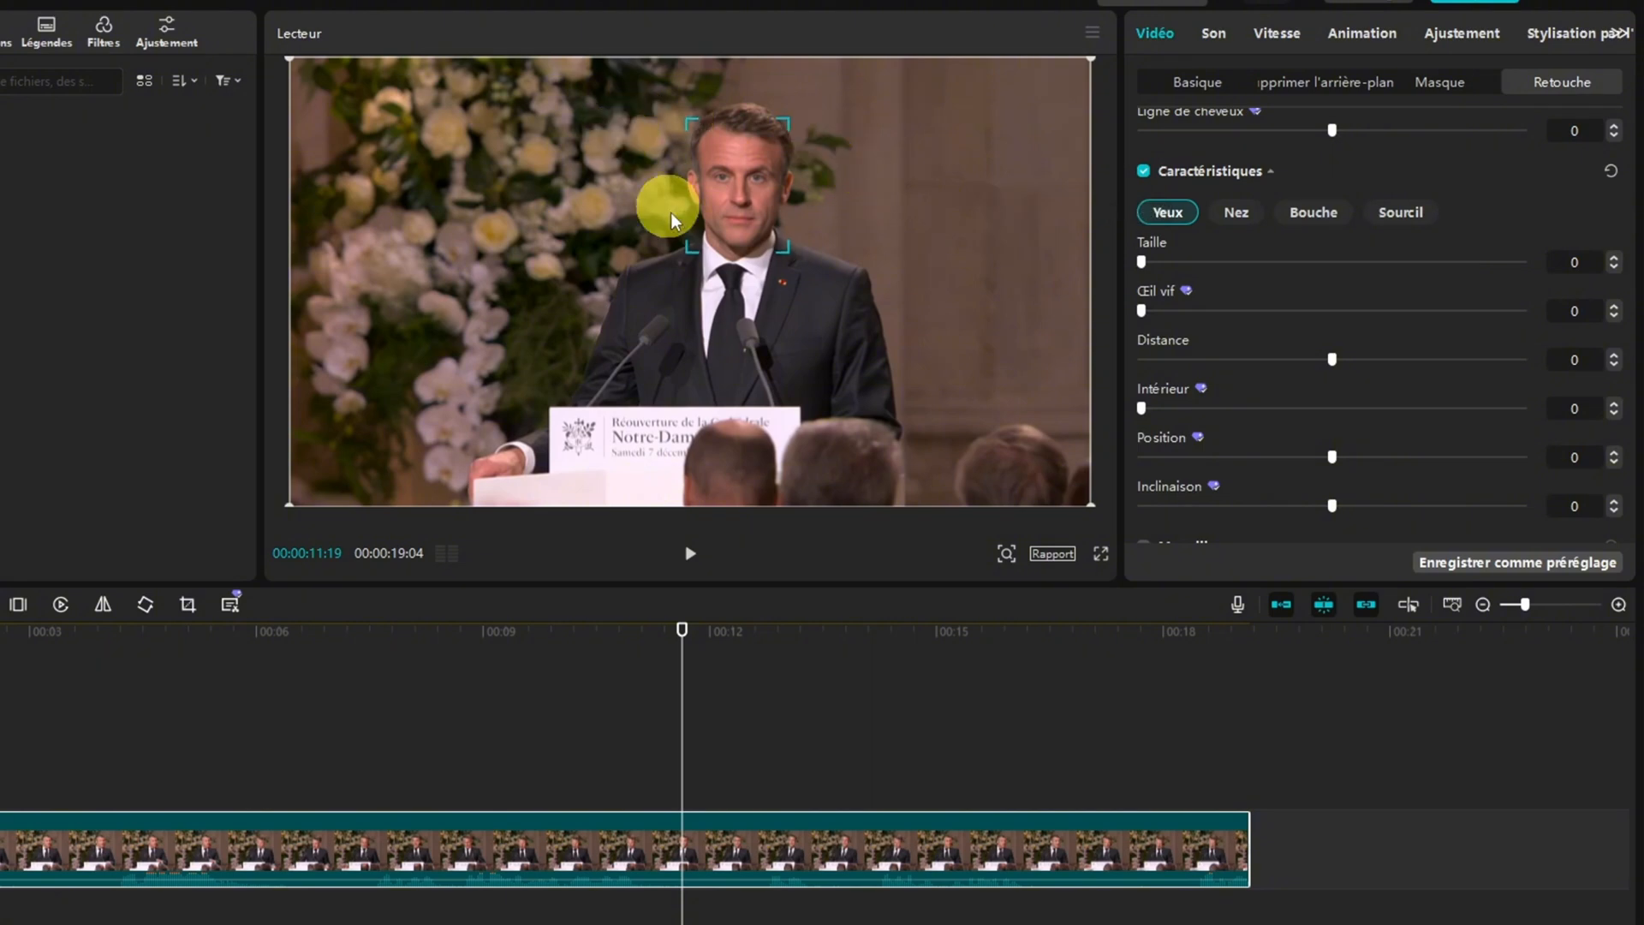
{"action": "mouse_move", "coordinate": [1146, 266]}
{"action": "left_mouse_down"}
{"action": "mouse_move", "coordinate": [1358, 271]}
{"action": "mouse_move", "coordinate": [1169, 266]}
{"action": "left_mouse_up"}
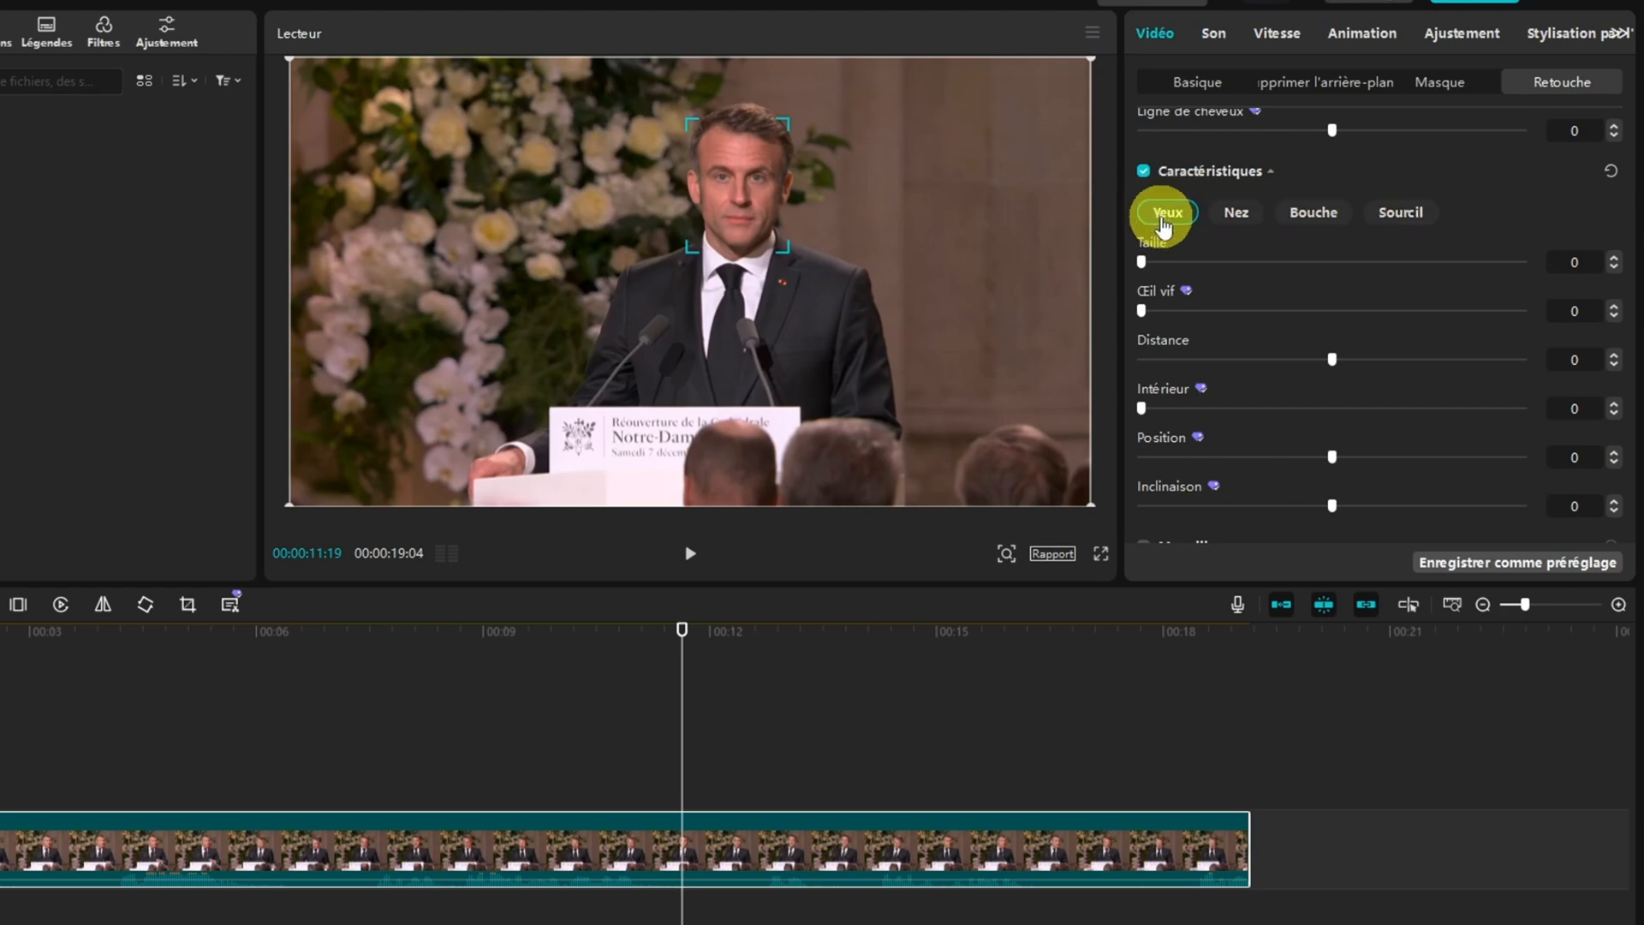
{"action": "left_click_drag", "start_coordinate": [1141, 261], "coordinate": [1139, 315]}
{"action": "mouse_move", "coordinate": [1332, 361]}
{"action": "left_mouse_down"}
{"action": "mouse_move", "coordinate": [1543, 356]}
{"action": "mouse_move", "coordinate": [1074, 348]}
{"action": "mouse_move", "coordinate": [1327, 363]}
{"action": "left_mouse_up"}
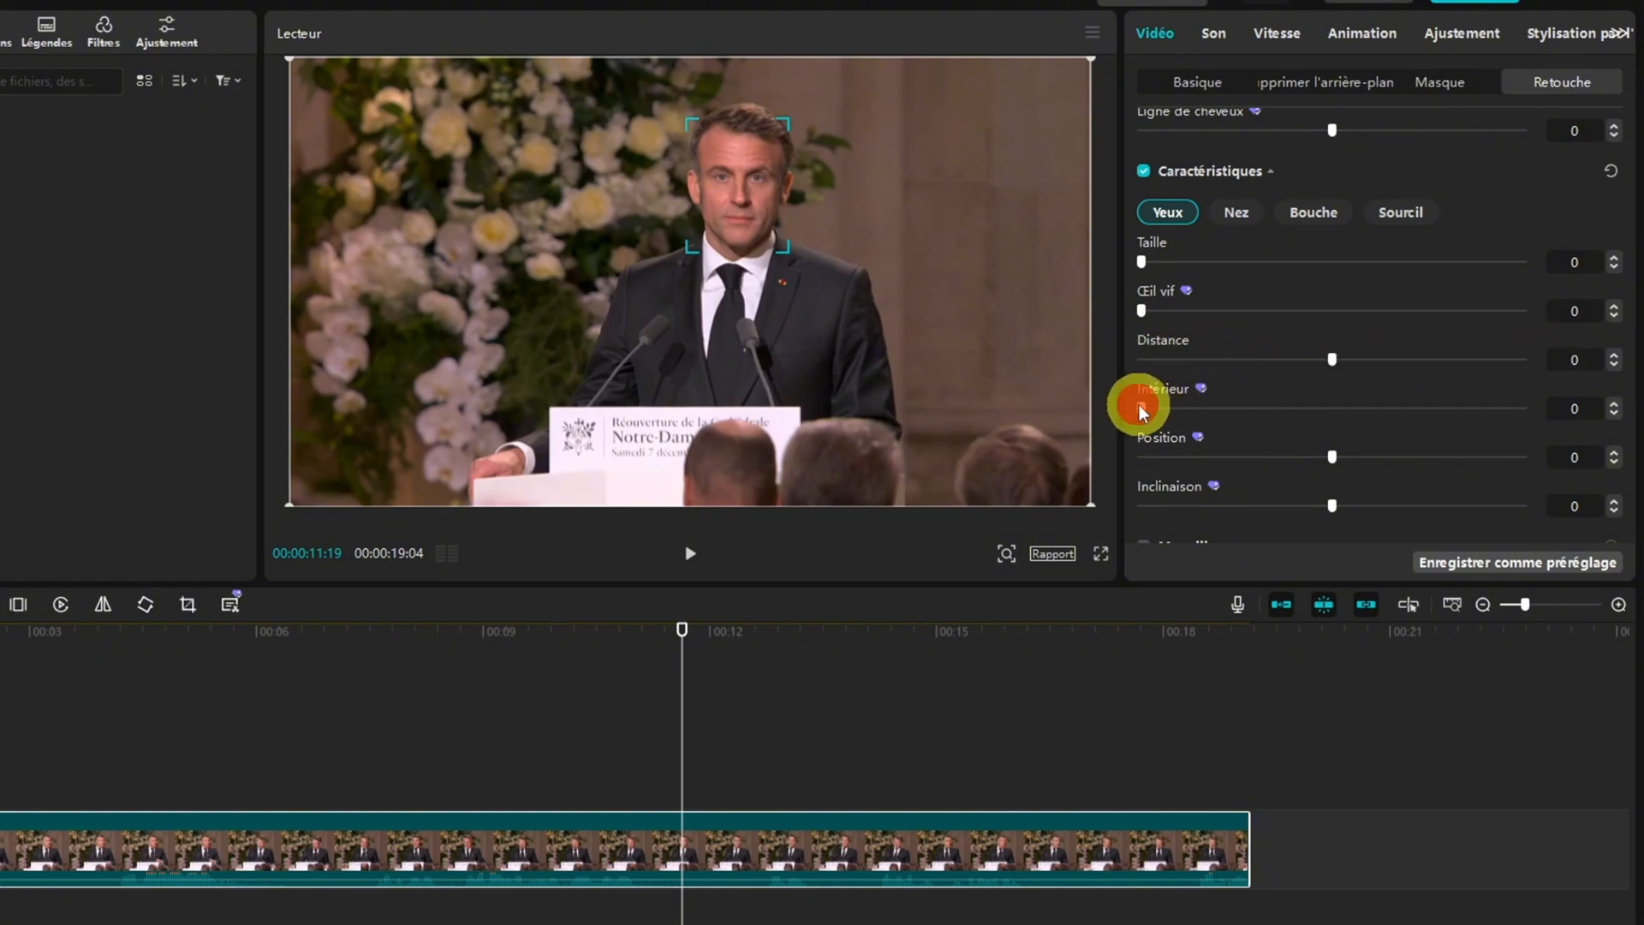
{"action": "mouse_move", "coordinate": [1139, 404]}
{"action": "left_mouse_down"}
{"action": "mouse_move", "coordinate": [1310, 403]}
{"action": "mouse_move", "coordinate": [1119, 410]}
{"action": "left_mouse_up"}
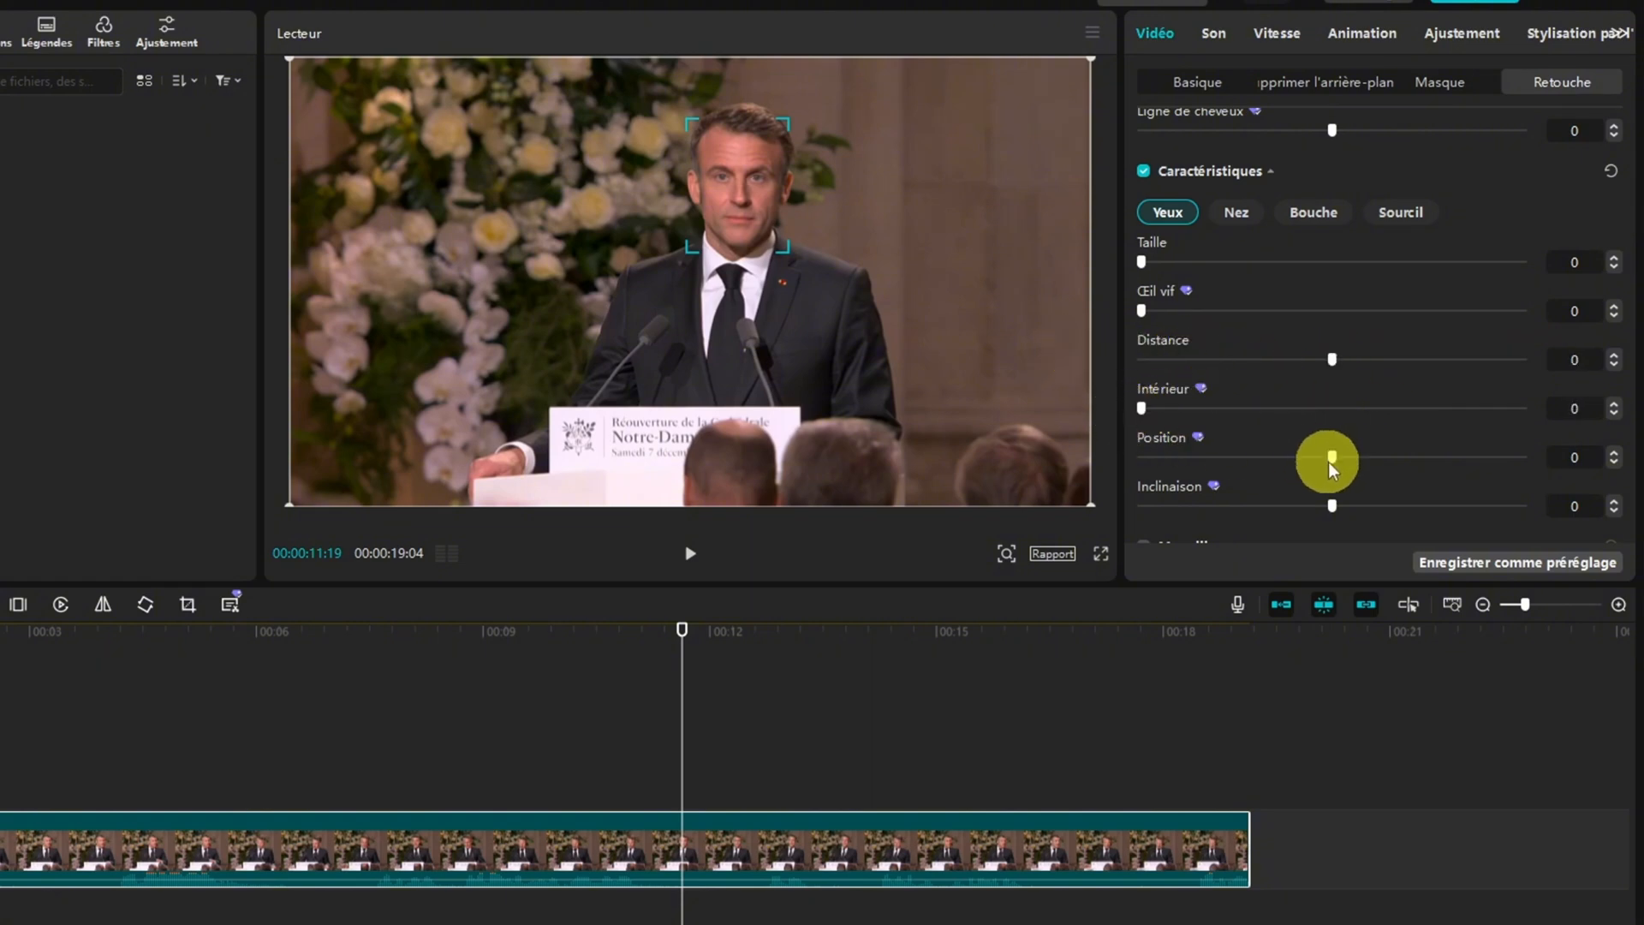
Try the Largeur setting for Nez, leaving it at 0, and look through the Bouche settings
{"action": "scroll", "coordinate": [1331, 461], "scroll_direction": "down", "scroll_amount": 1}
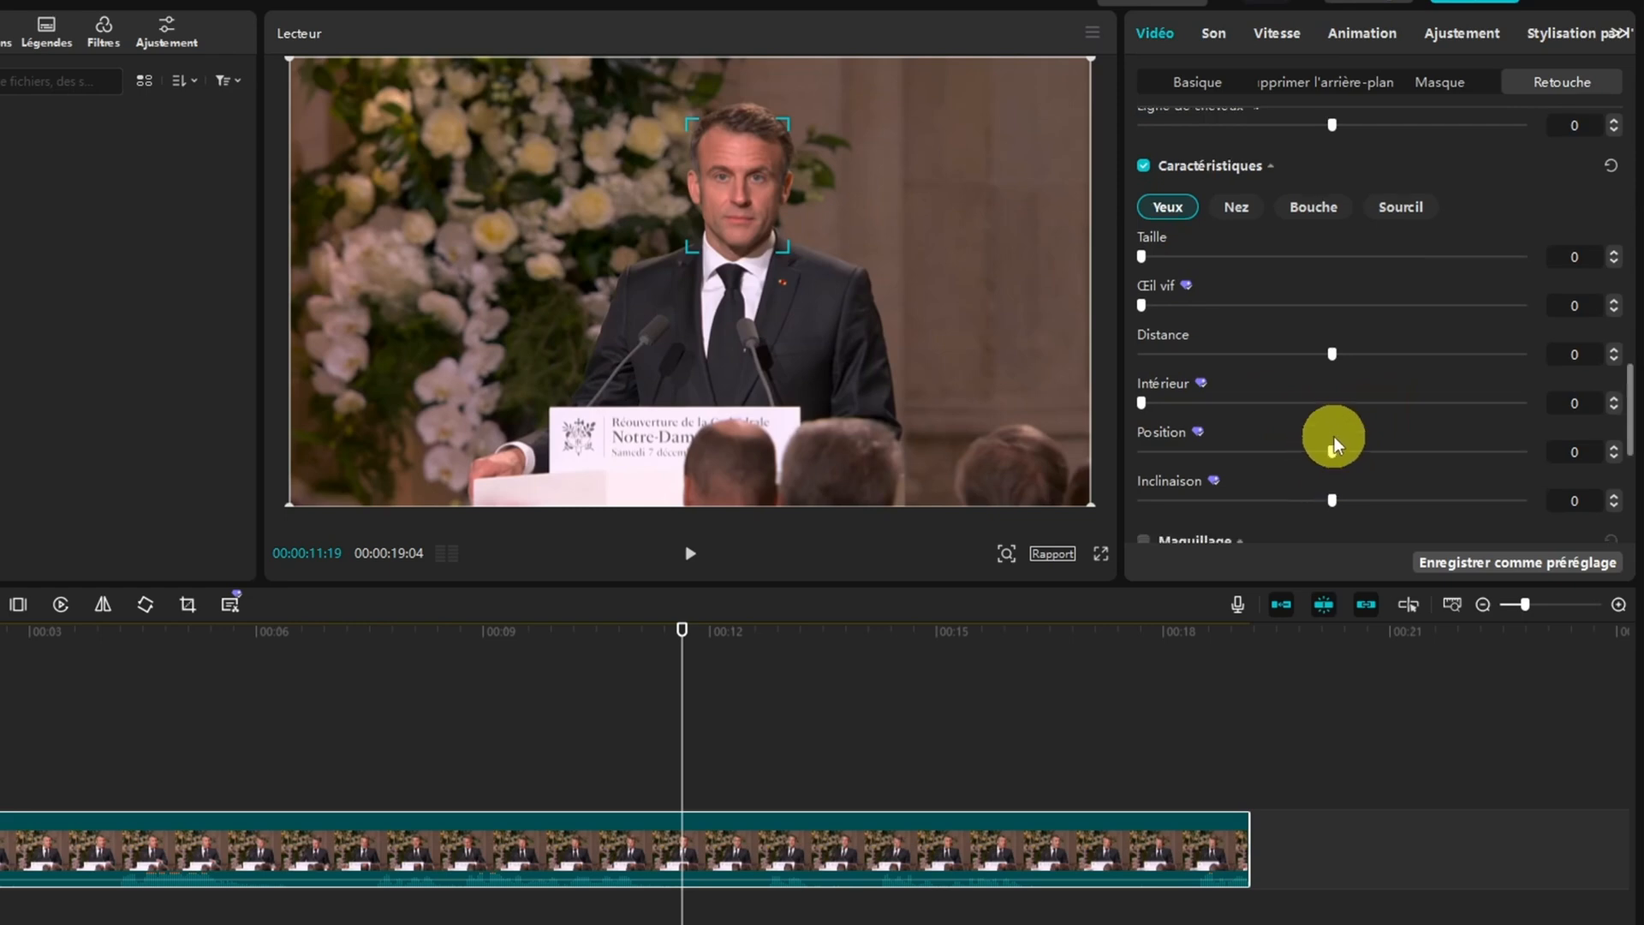
{"action": "left_click", "coordinate": [1240, 214]}
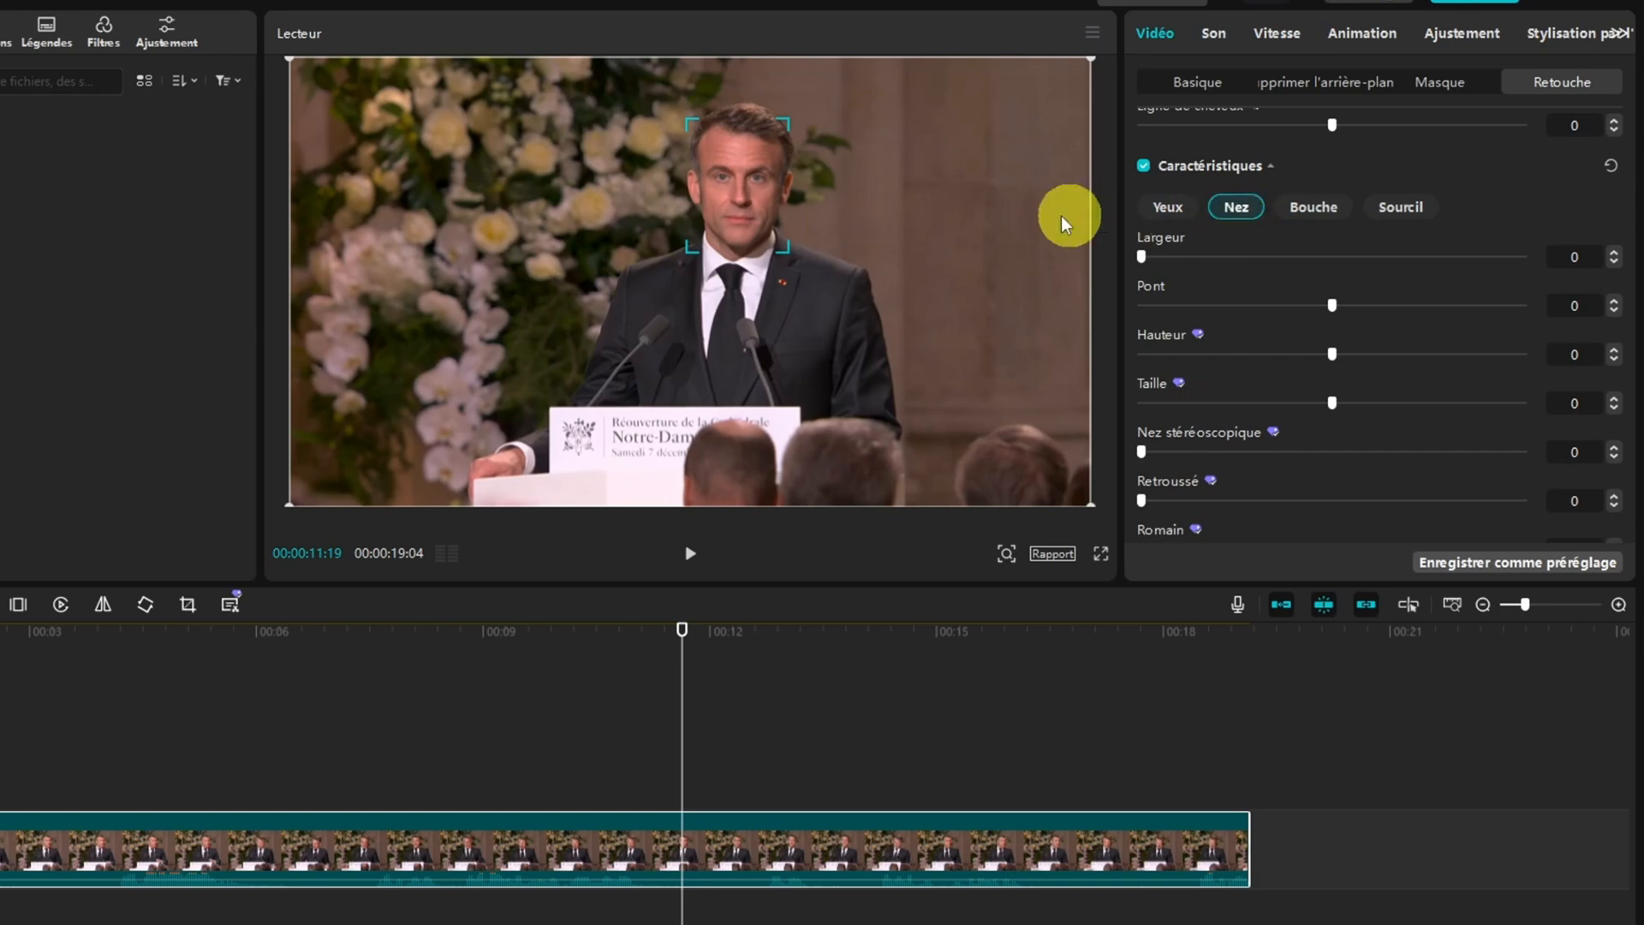
{"action": "mouse_move", "coordinate": [1140, 257]}
{"action": "left_mouse_down"}
{"action": "mouse_move", "coordinate": [1497, 262]}
{"action": "mouse_move", "coordinate": [1131, 259]}
{"action": "left_mouse_up"}
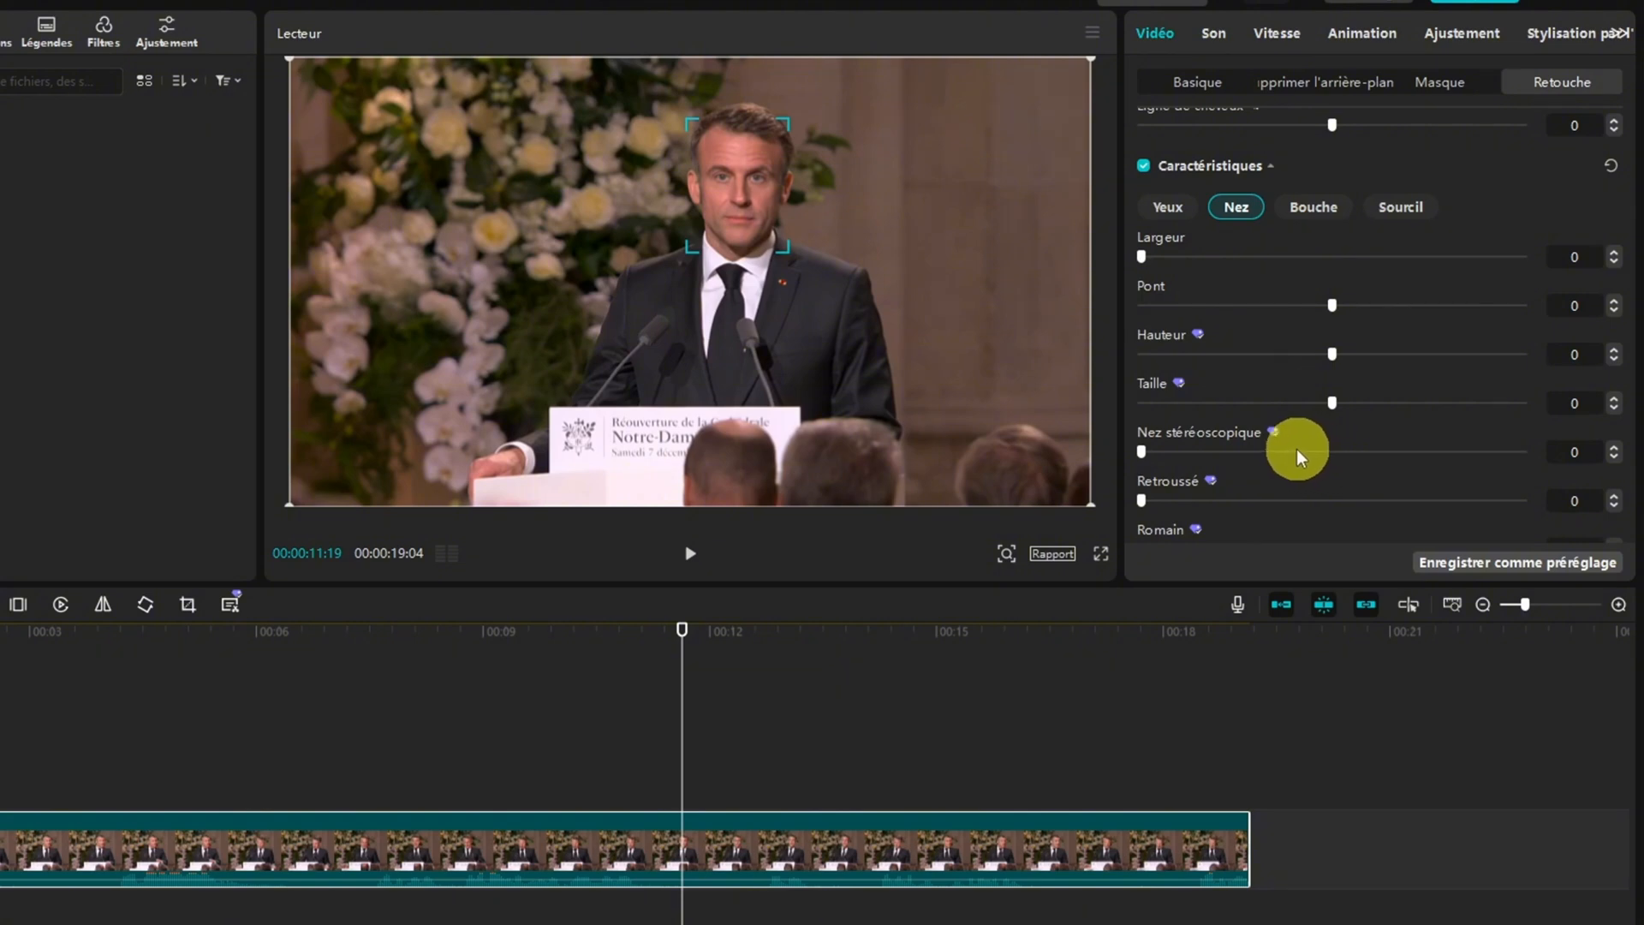
{"action": "left_click", "coordinate": [1319, 210]}
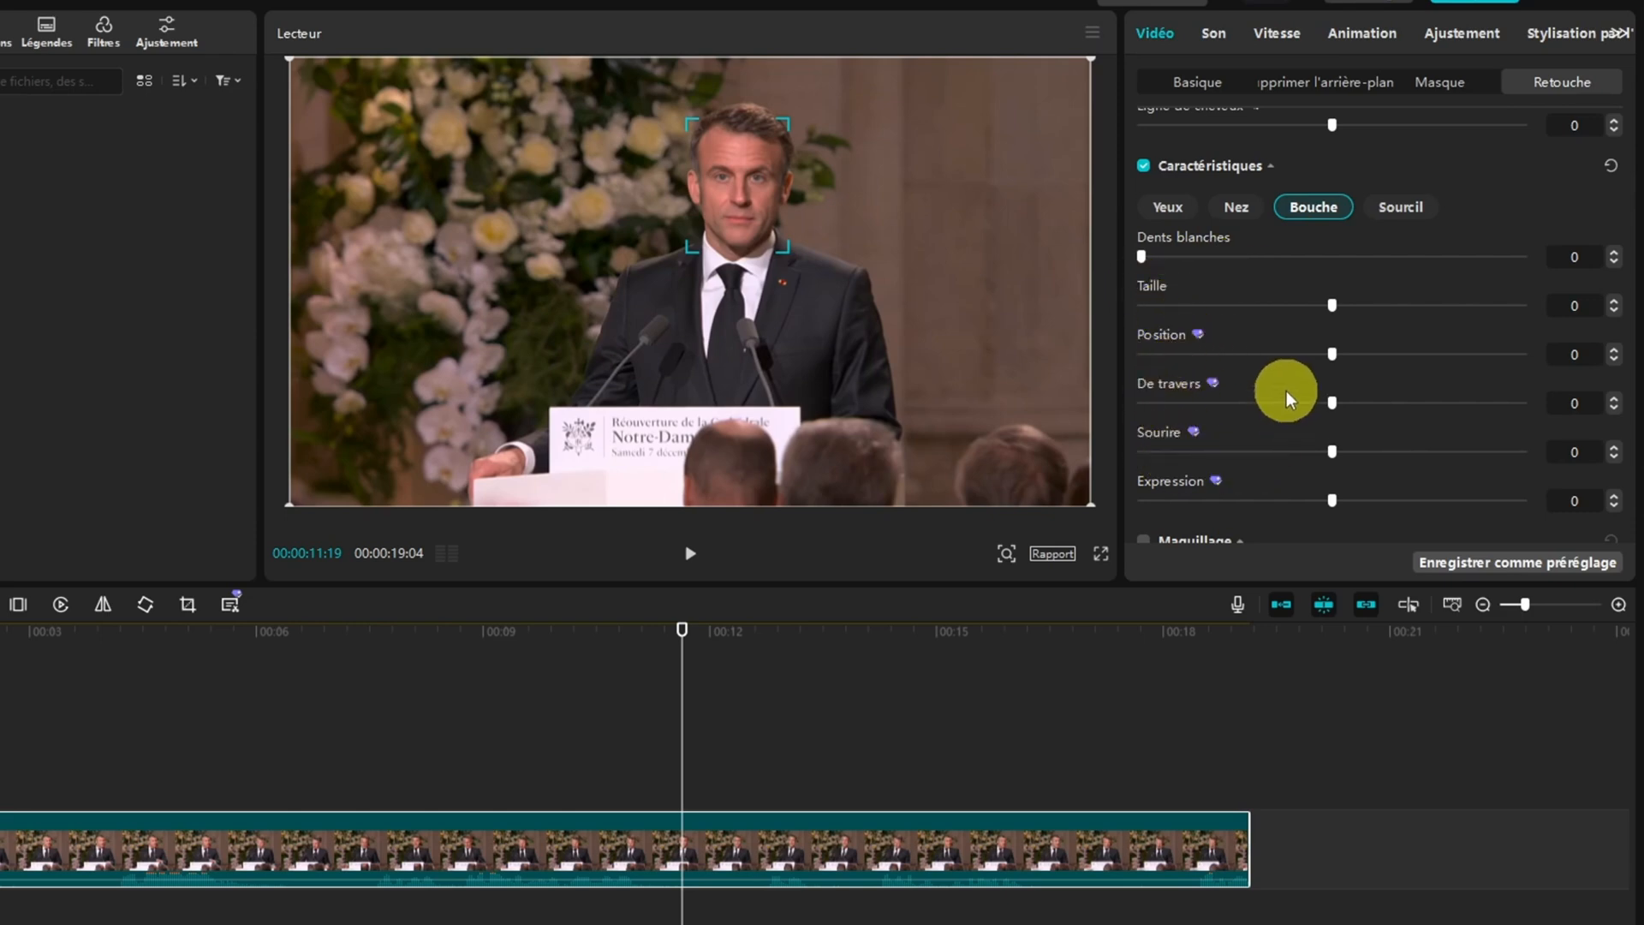
{"action": "scroll", "coordinate": [1286, 390], "scroll_direction": "down", "scroll_amount": 1}
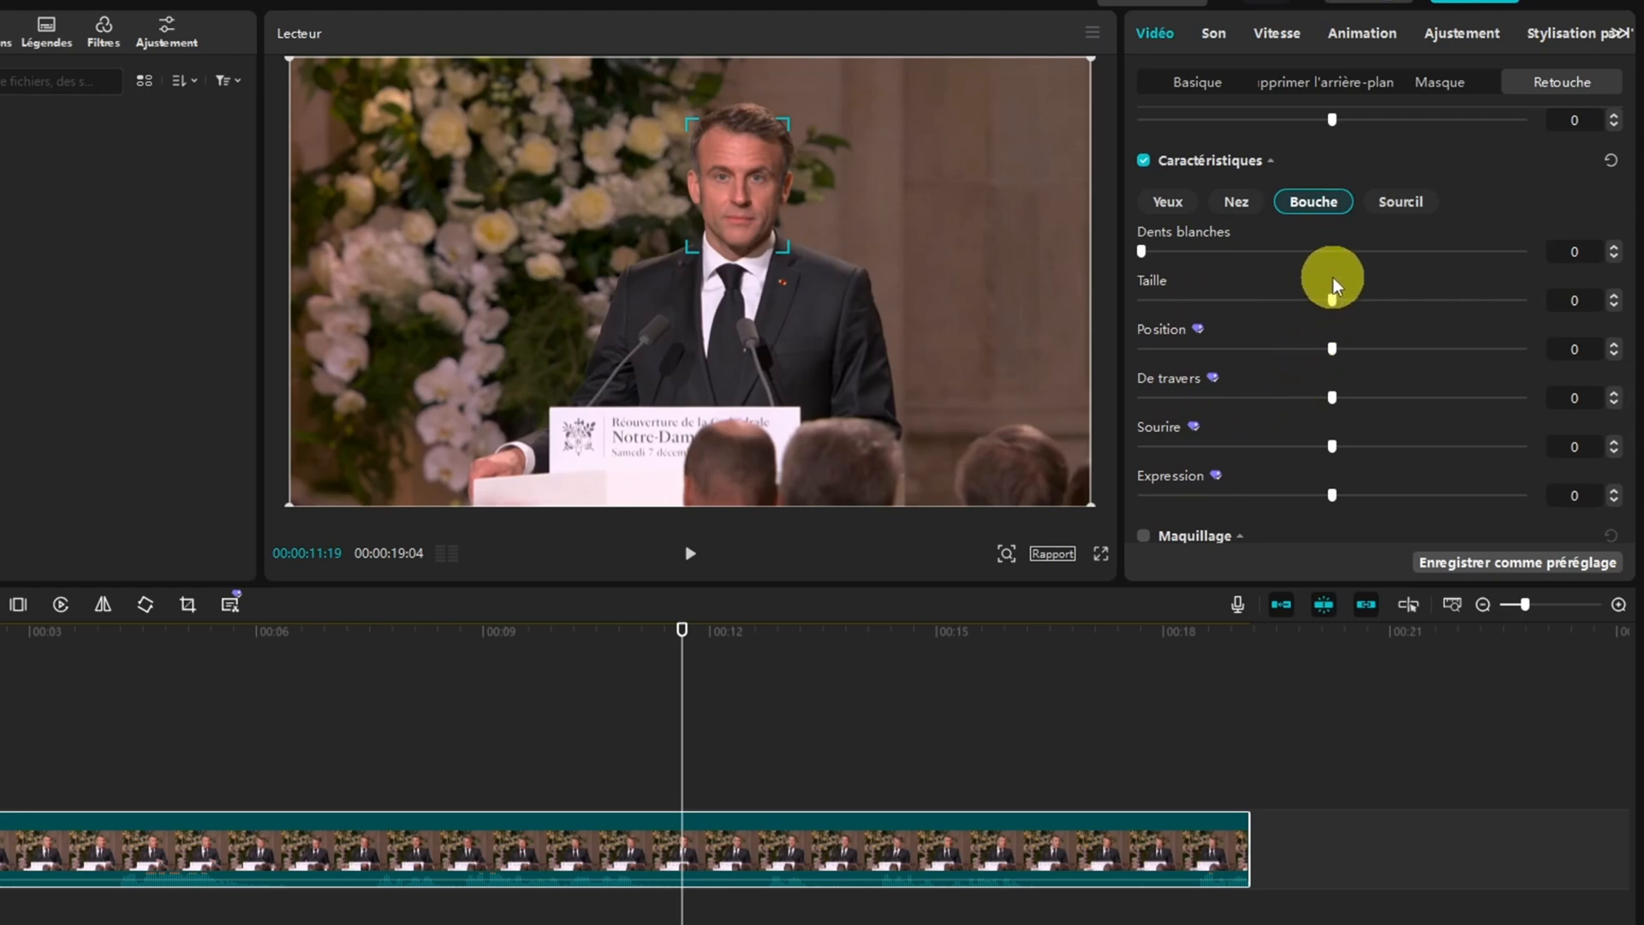
Look through the Sourcil settings of the Caractéristiques retouch, from Position to Plat
{"action": "left_click", "coordinate": [1401, 203]}
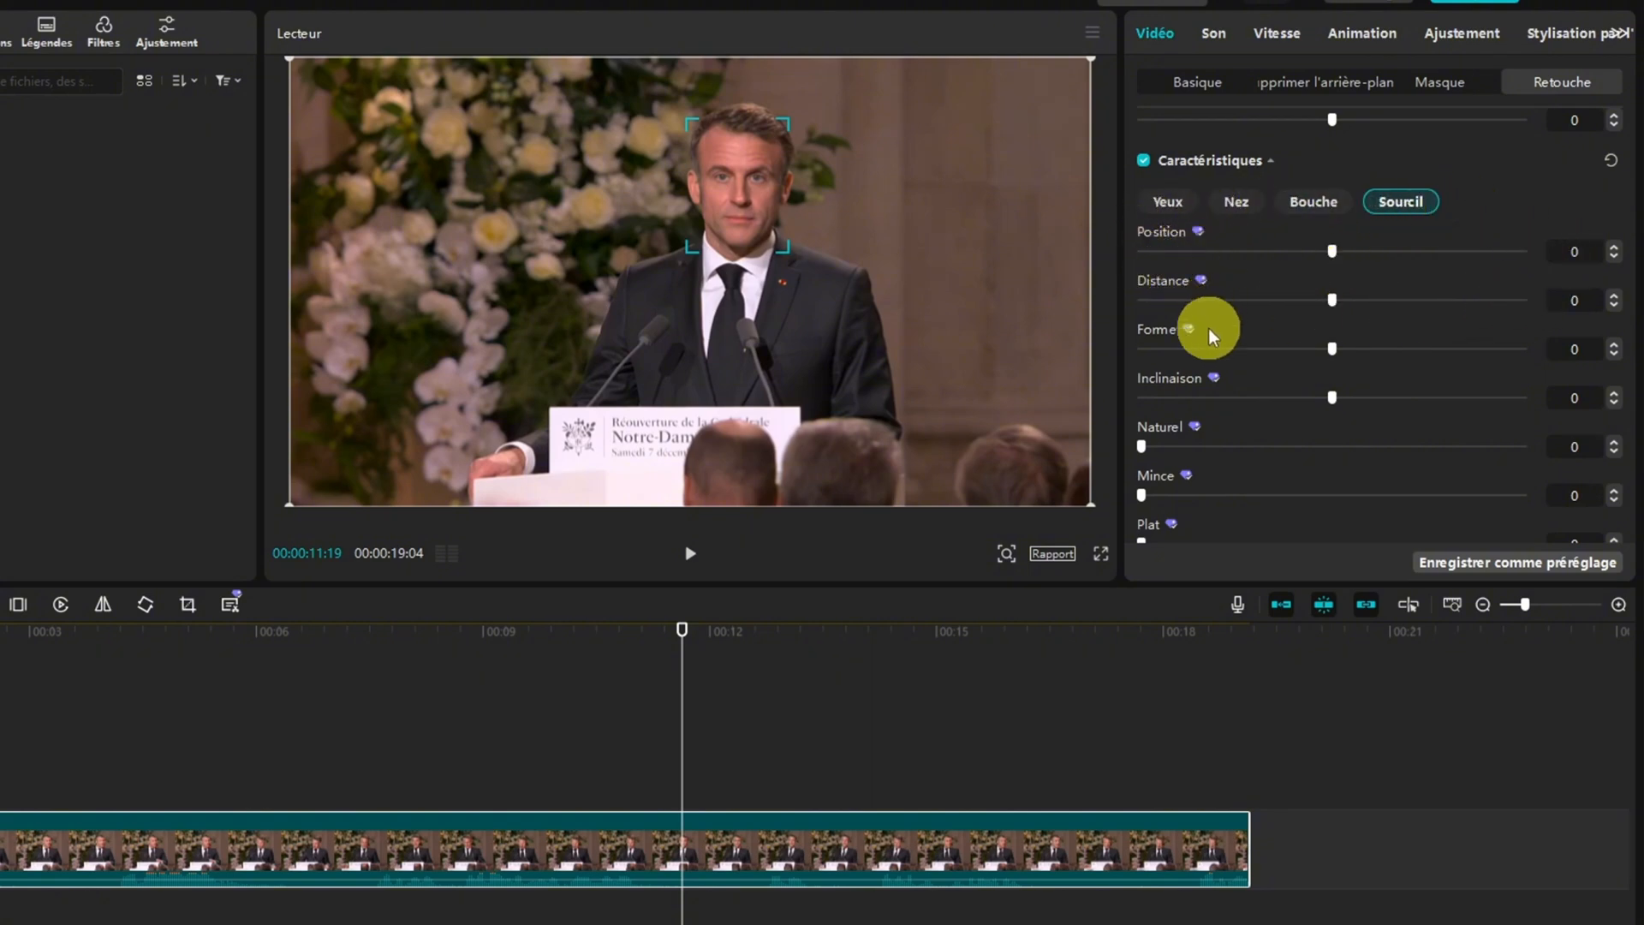
{"action": "scroll", "coordinate": [1224, 432], "scroll_direction": "down", "scroll_amount": 2}
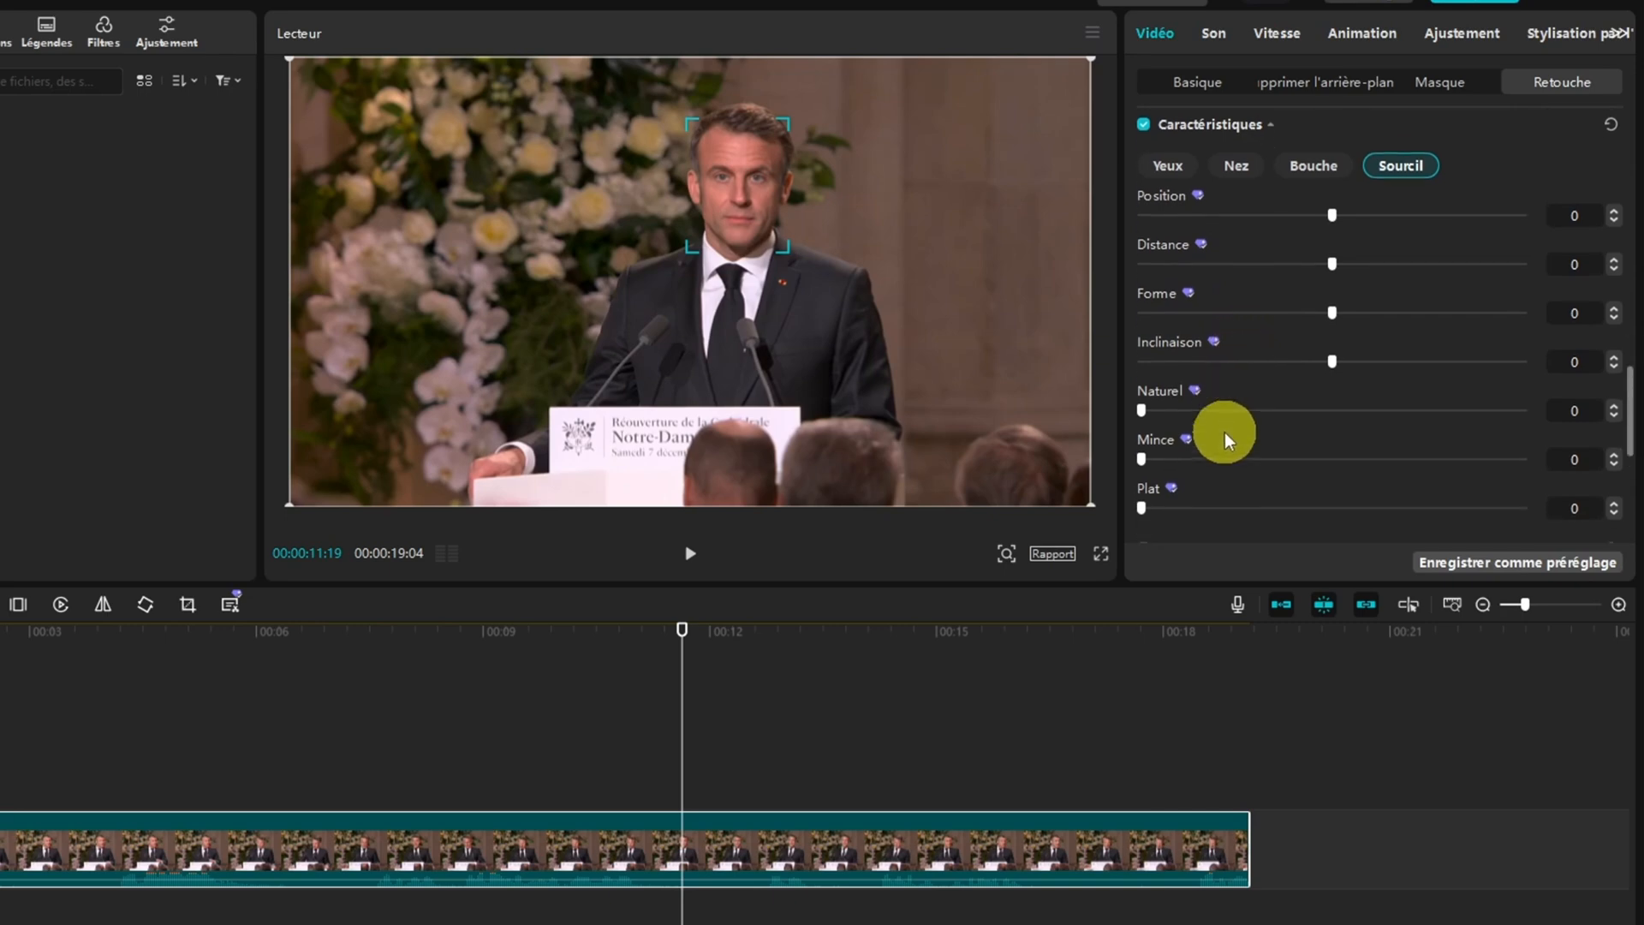
{"action": "scroll", "coordinate": [1261, 389], "scroll_direction": "up", "scroll_amount": 3}
{"action": "scroll", "coordinate": [1261, 388], "scroll_direction": "down", "scroll_amount": 3}
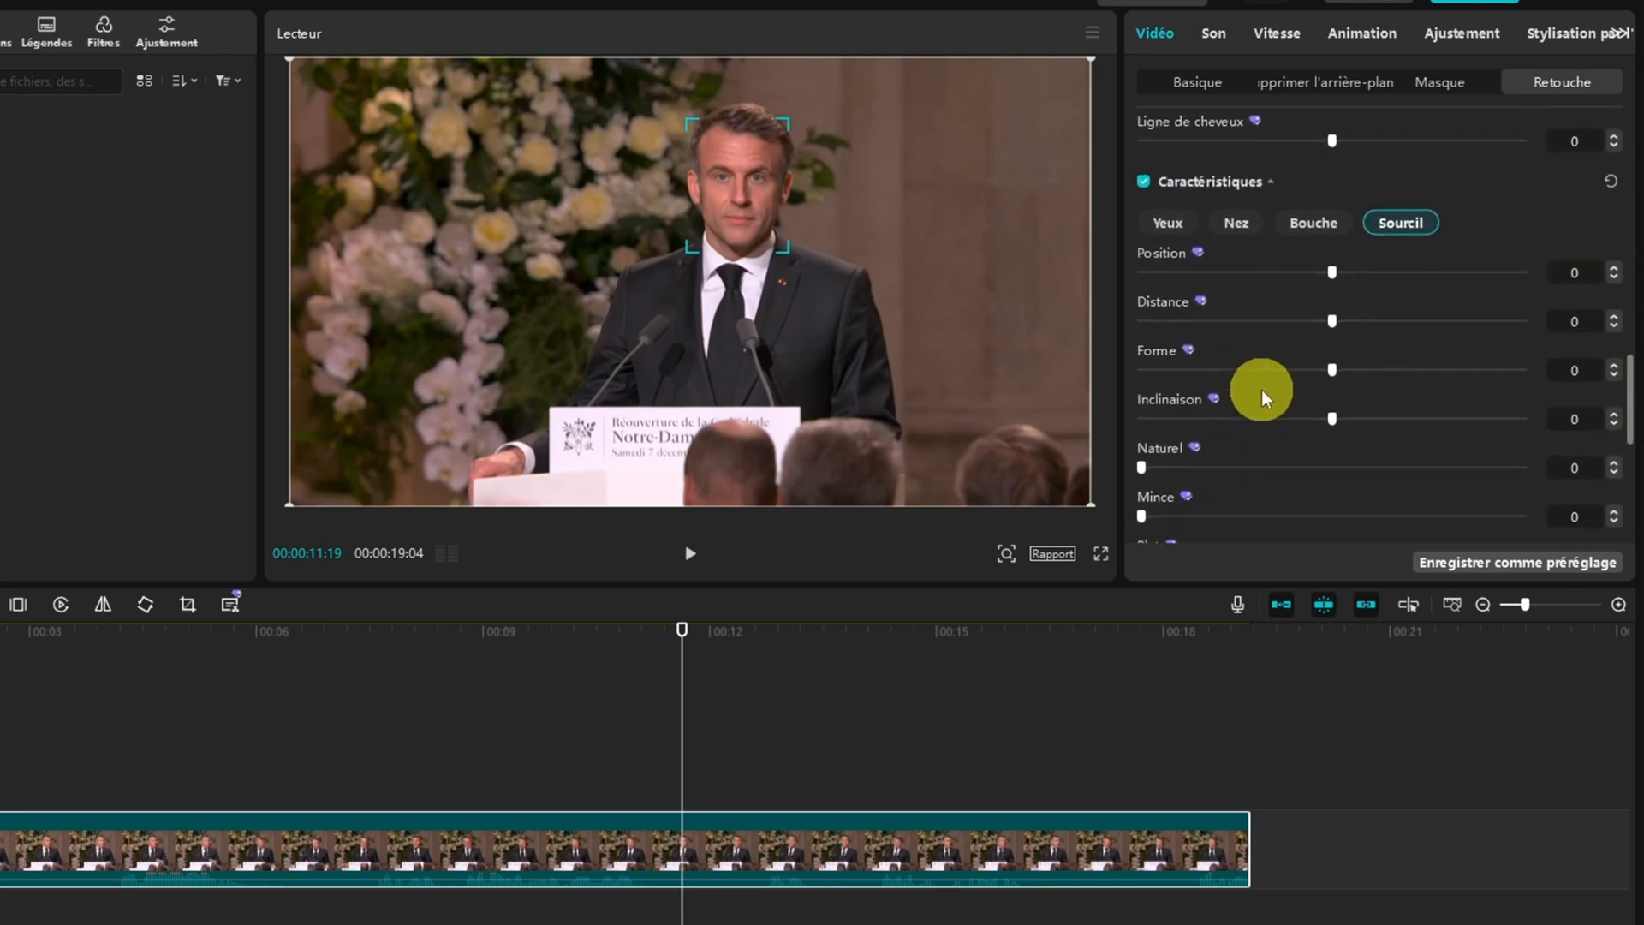
Enable the Maquillage retouch and bring up its makeup styles
{"action": "left_click", "coordinate": [1144, 471]}
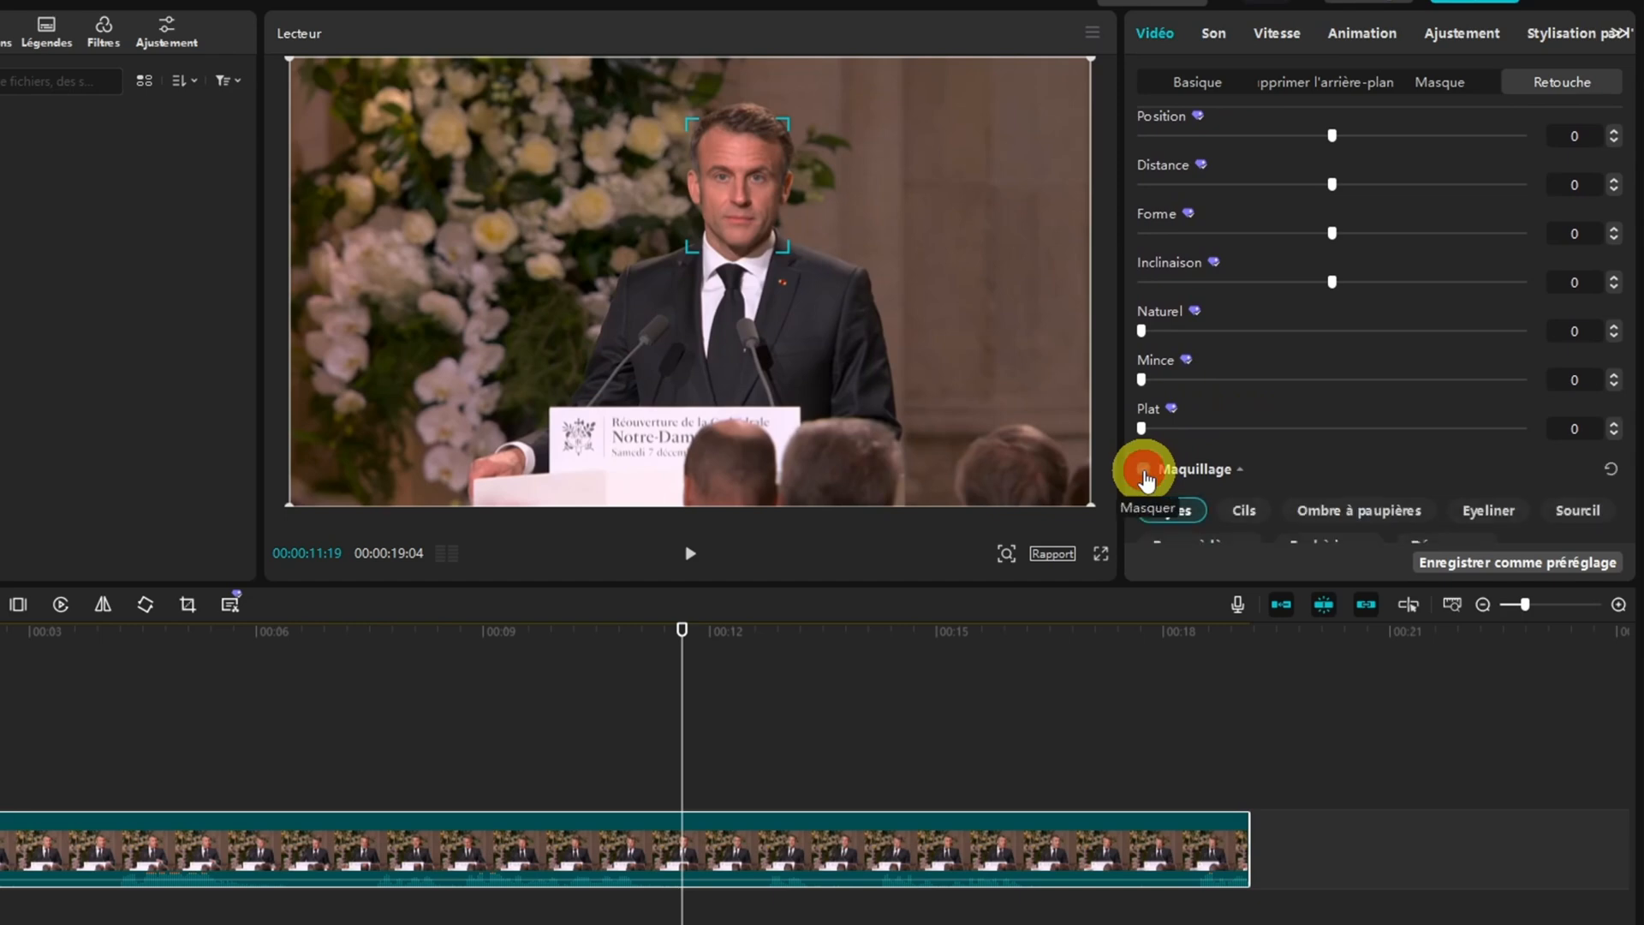
{"action": "scroll", "coordinate": [1312, 413], "scroll_direction": "down", "scroll_amount": 2}
{"action": "scroll", "coordinate": [1313, 412], "scroll_direction": "down", "scroll_amount": 1}
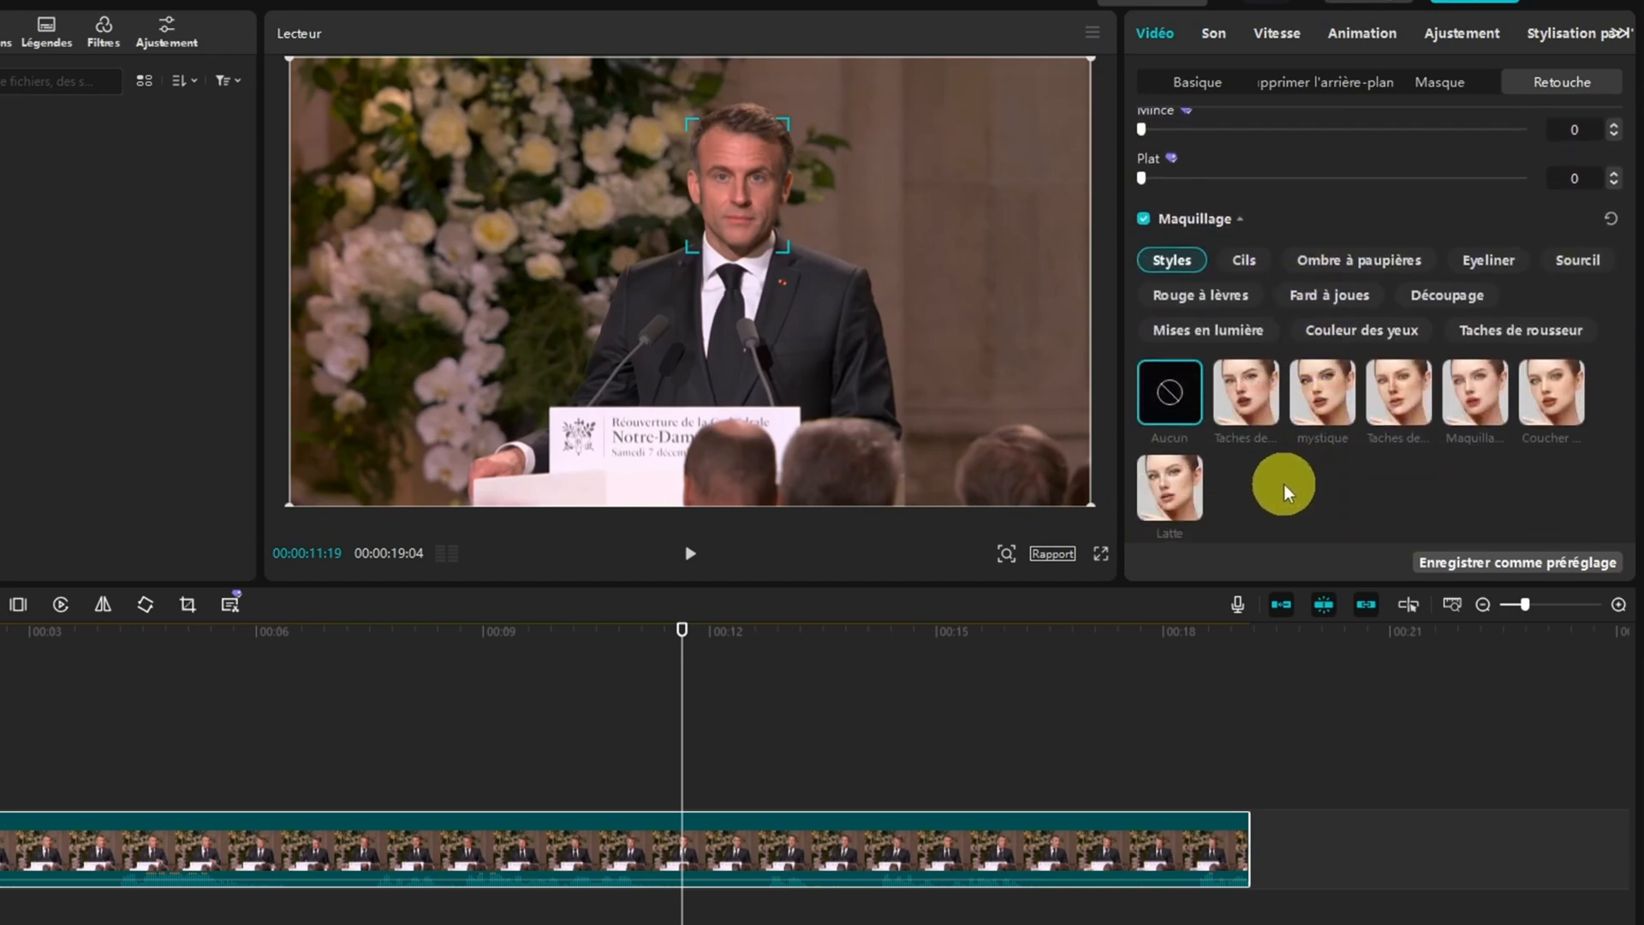
Try the first three makeup styles on the face, including mystique, and return the style to Aucun
{"action": "left_click", "coordinate": [1246, 402]}
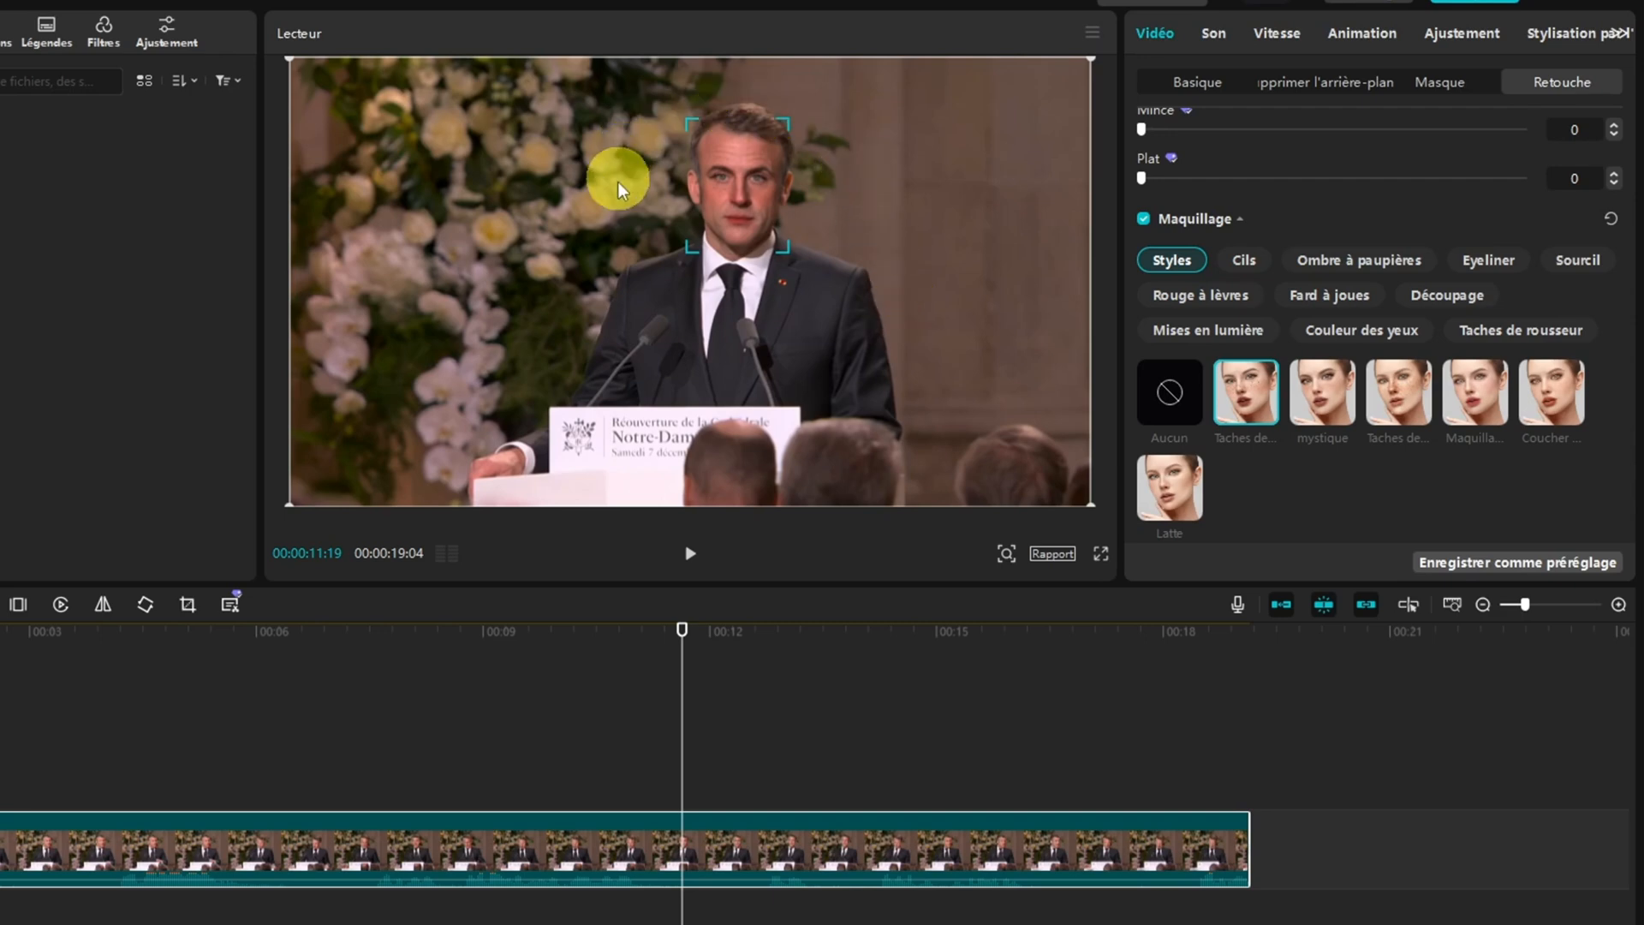
{"action": "left_click", "coordinate": [1325, 398]}
{"action": "left_click", "coordinate": [1394, 409]}
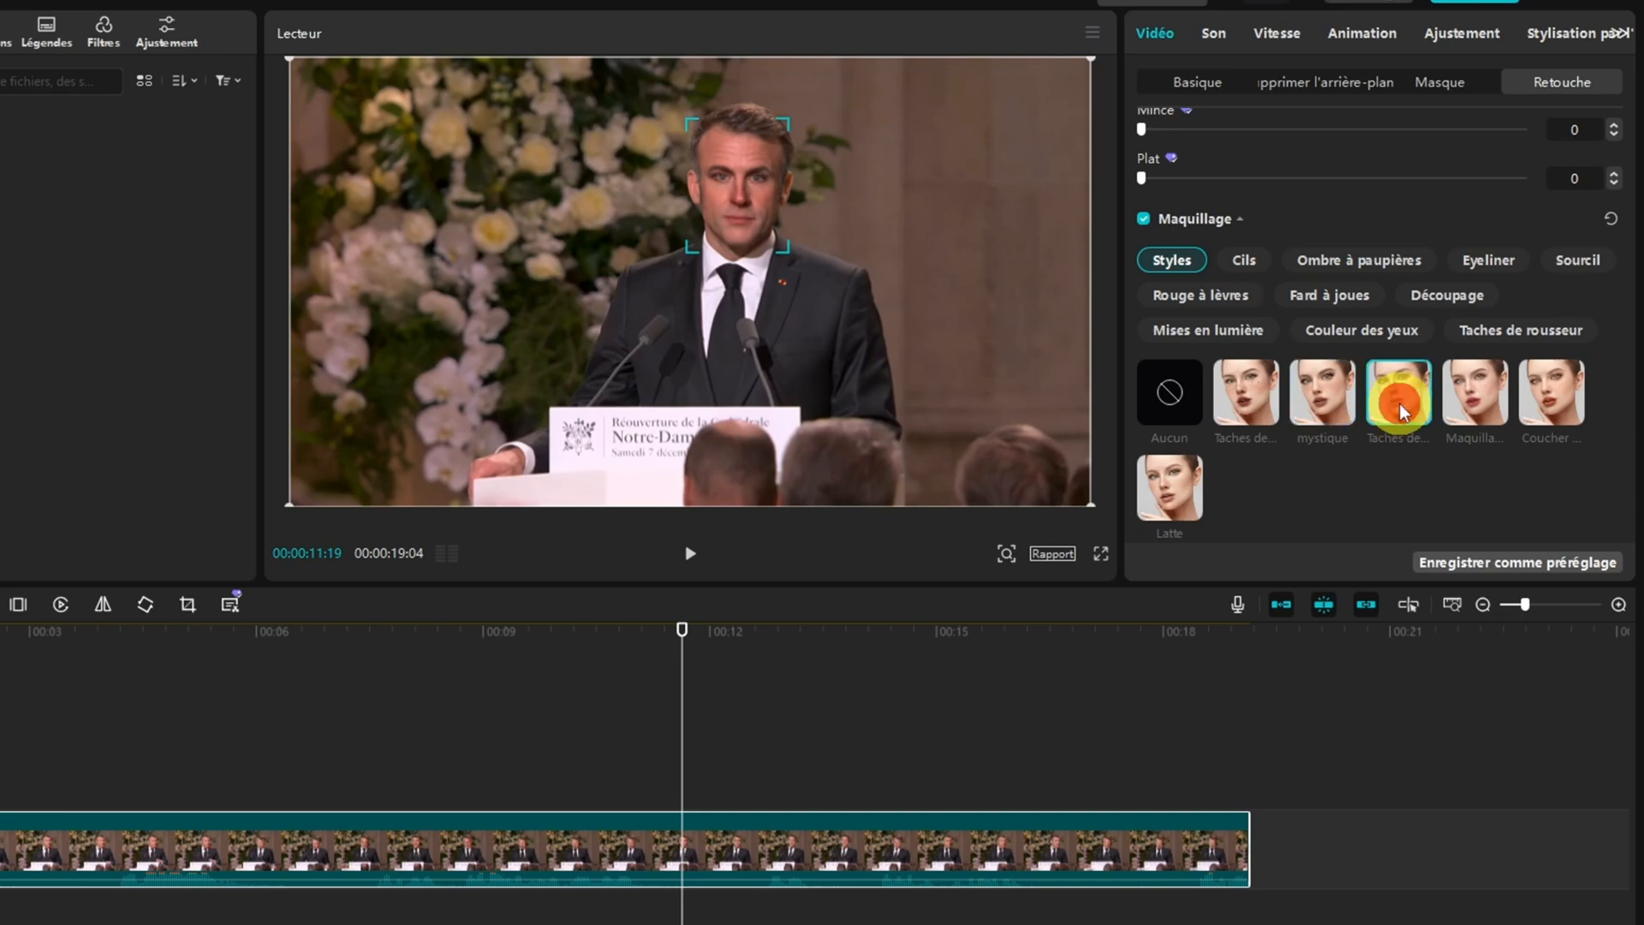
{"action": "left_click", "coordinate": [1246, 403]}
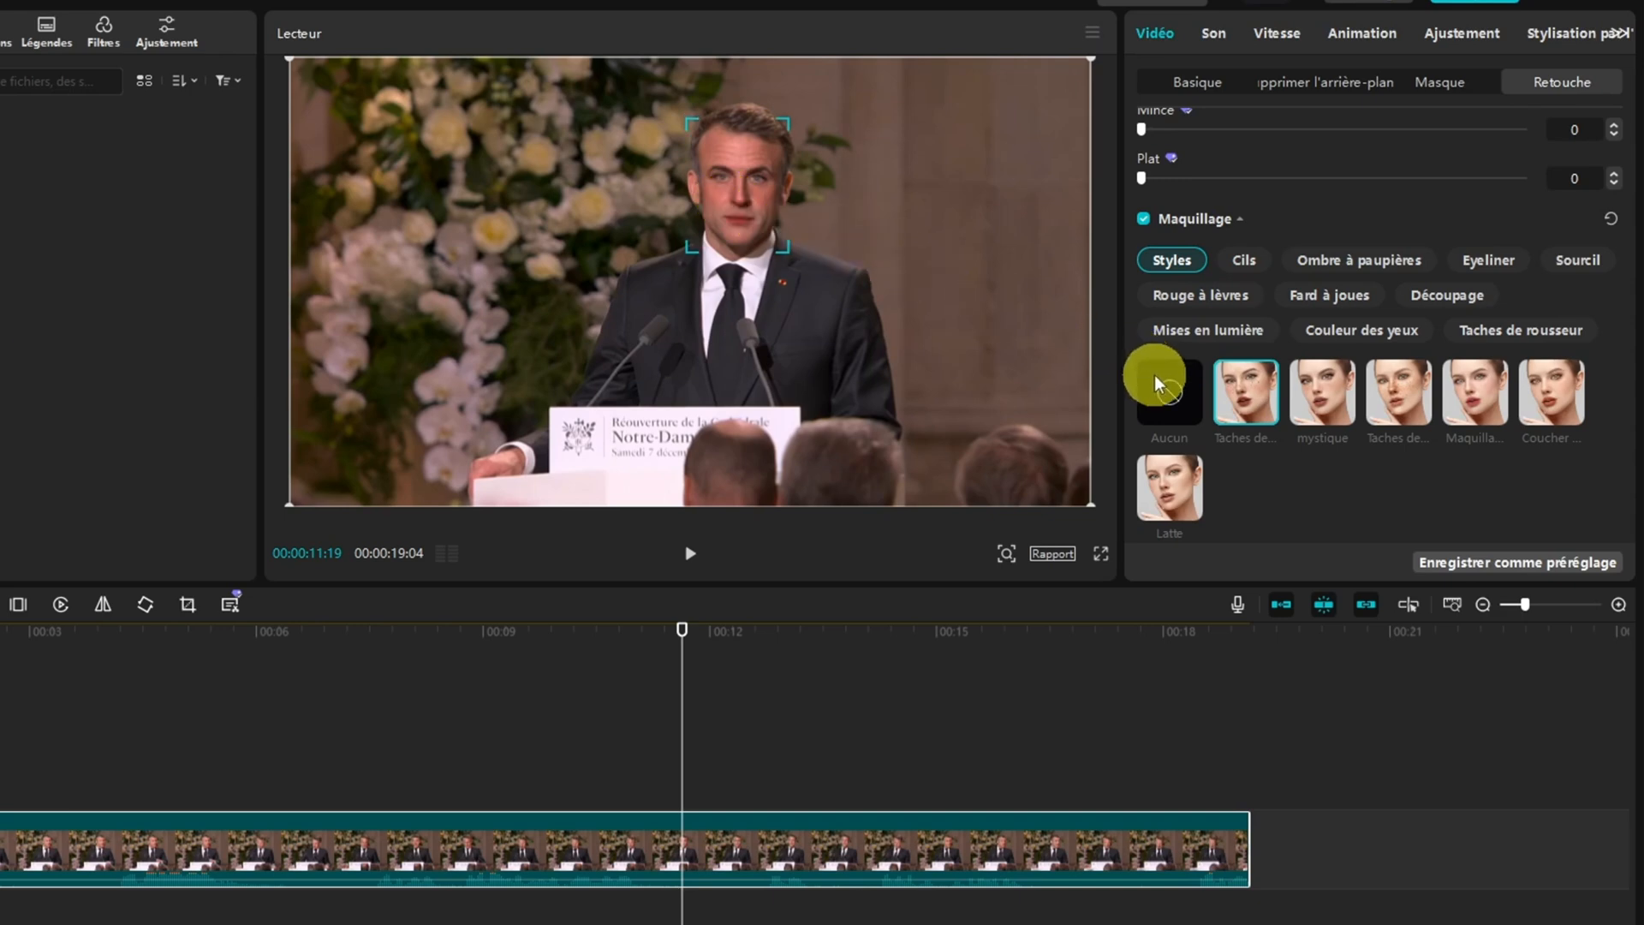
{"action": "left_click", "coordinate": [1168, 393]}
Switch the retouch from Visage to Corps and try the Tête setting, leaving it at 0
{"action": "scroll", "coordinate": [1366, 244], "scroll_direction": "up", "scroll_amount": 5}
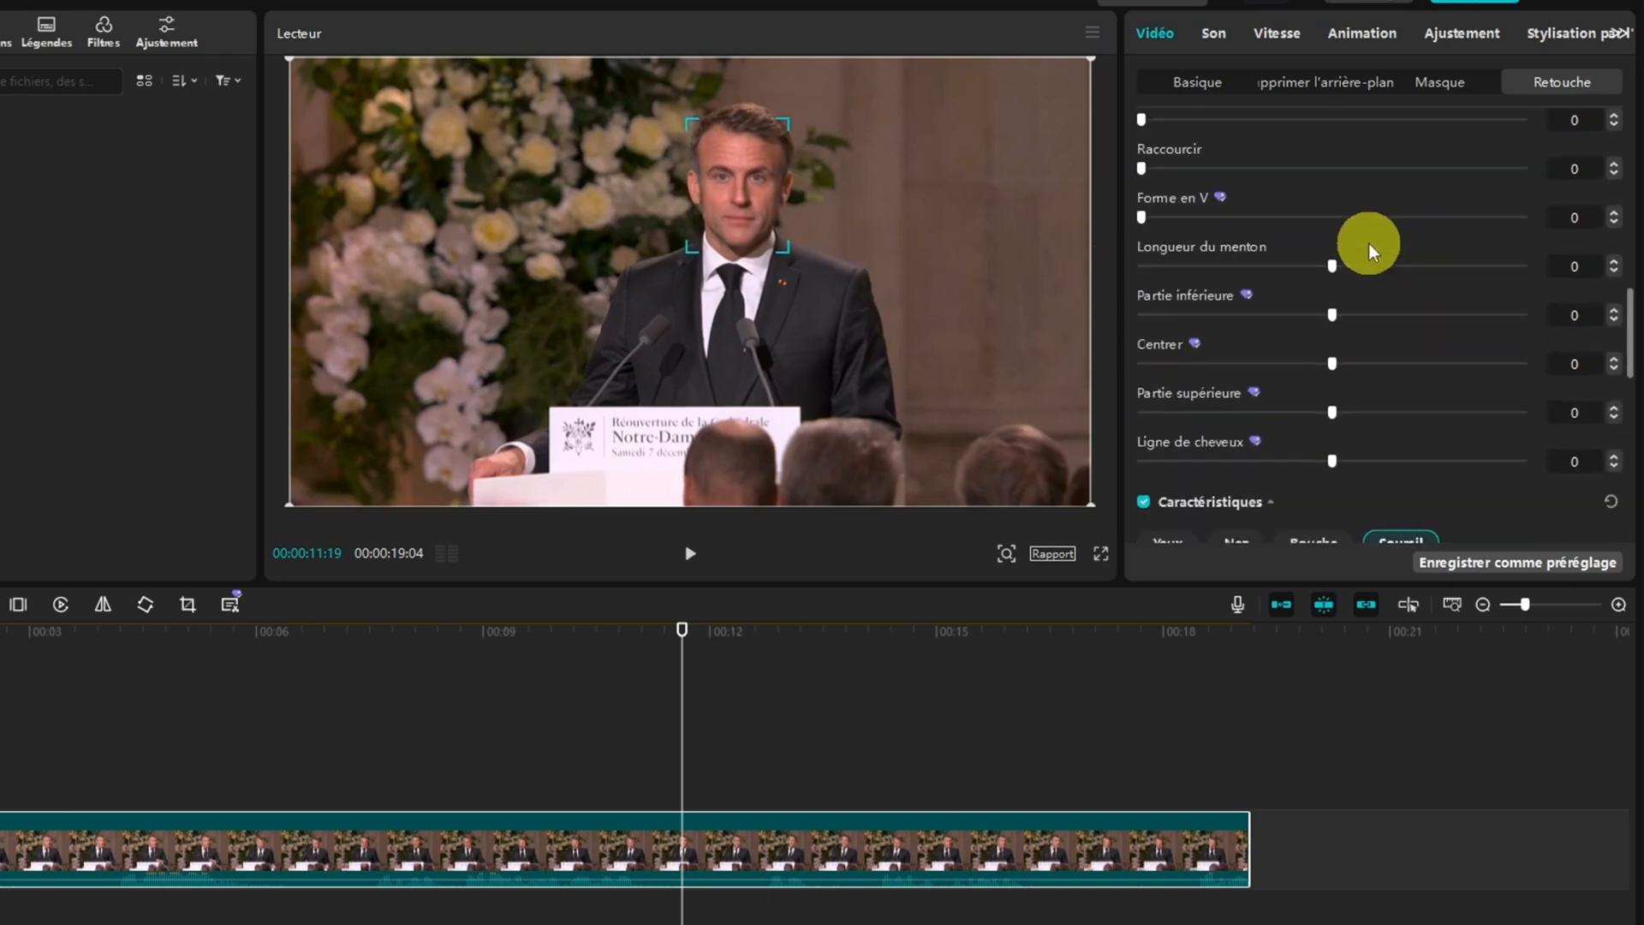
{"action": "scroll", "coordinate": [1368, 243], "scroll_direction": "up", "scroll_amount": 5}
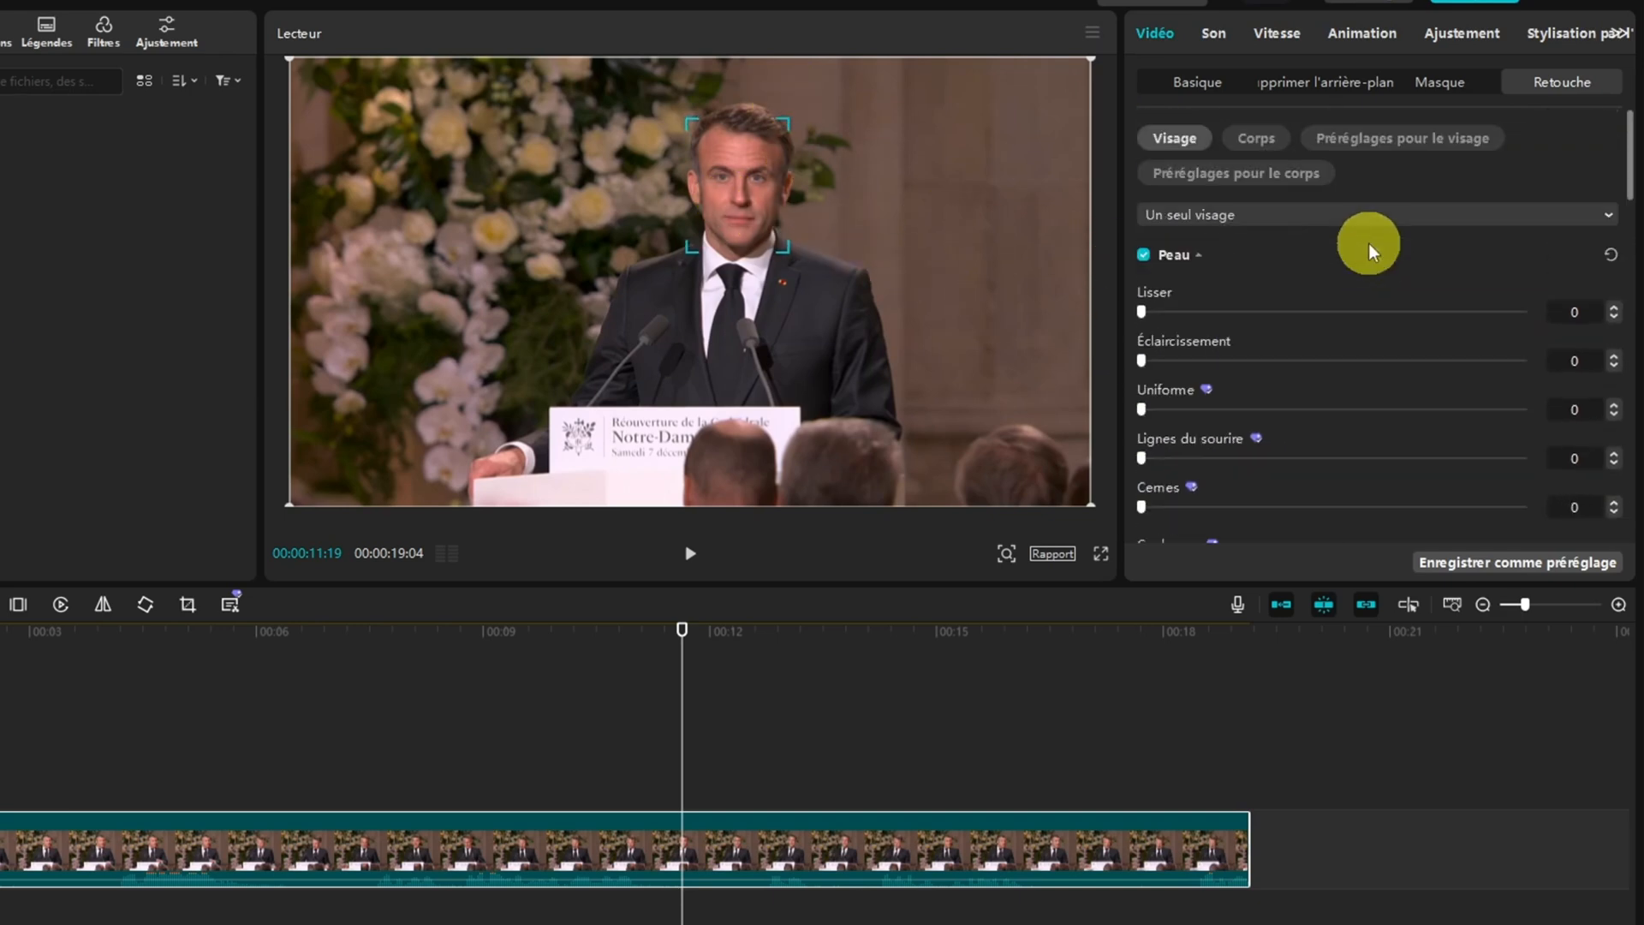
{"action": "left_click", "coordinate": [1257, 143]}
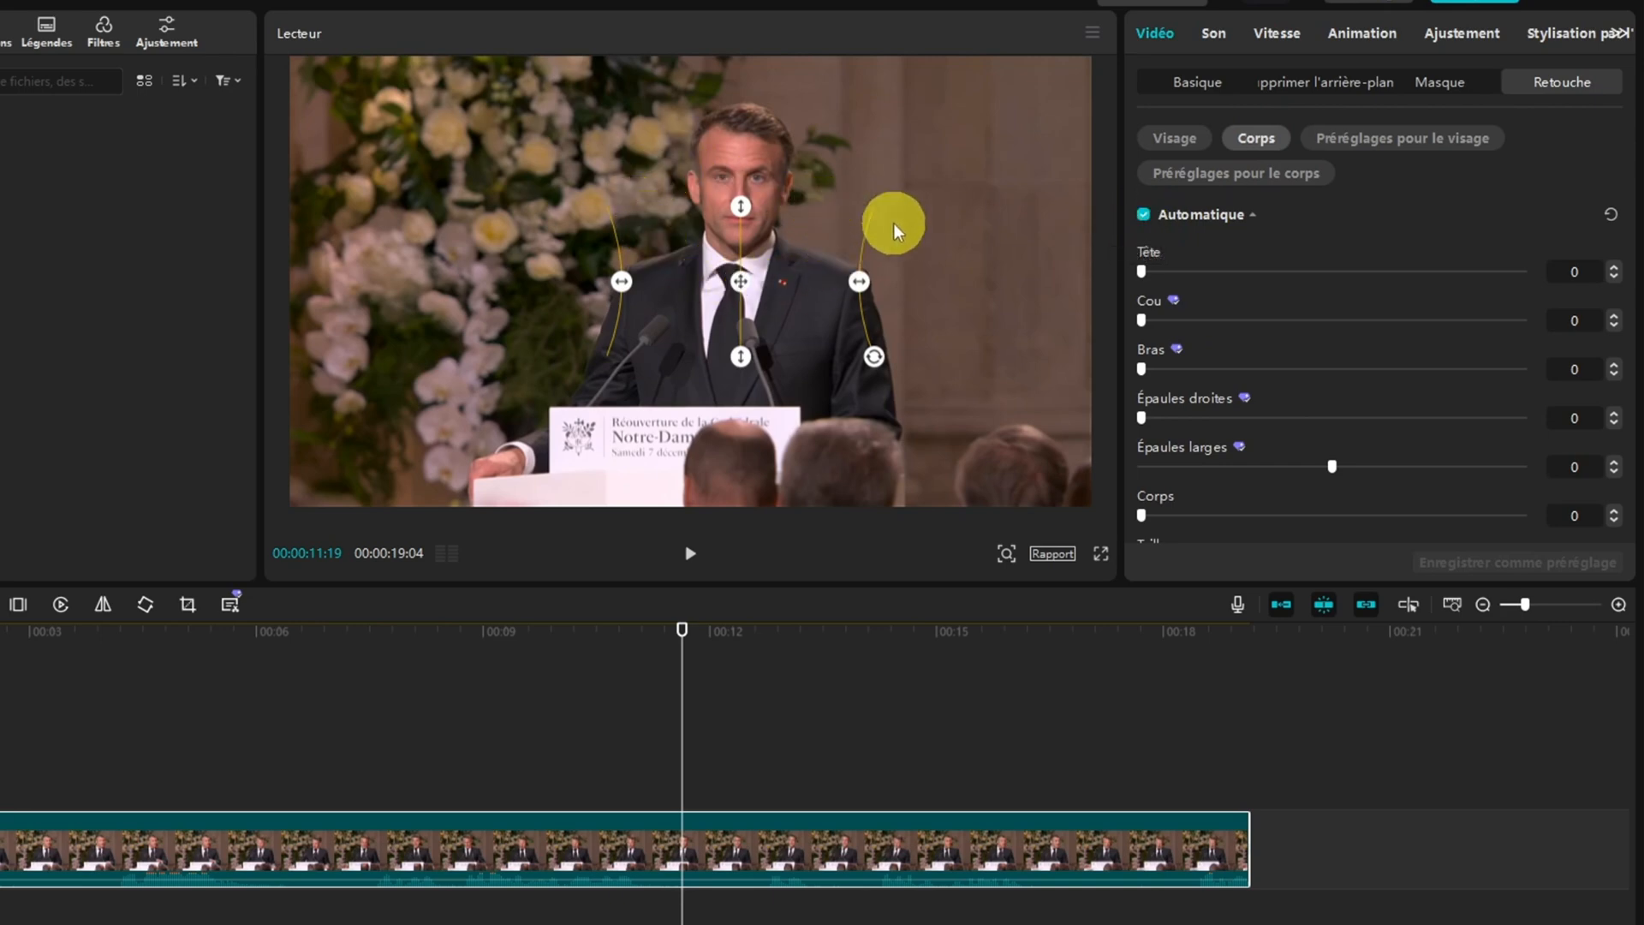
{"action": "left_click", "coordinate": [1142, 272]}
{"action": "mouse_move", "coordinate": [1139, 274]}
{"action": "left_mouse_down"}
{"action": "mouse_move", "coordinate": [1295, 271]}
{"action": "mouse_move", "coordinate": [1133, 275]}
{"action": "left_mouse_up"}
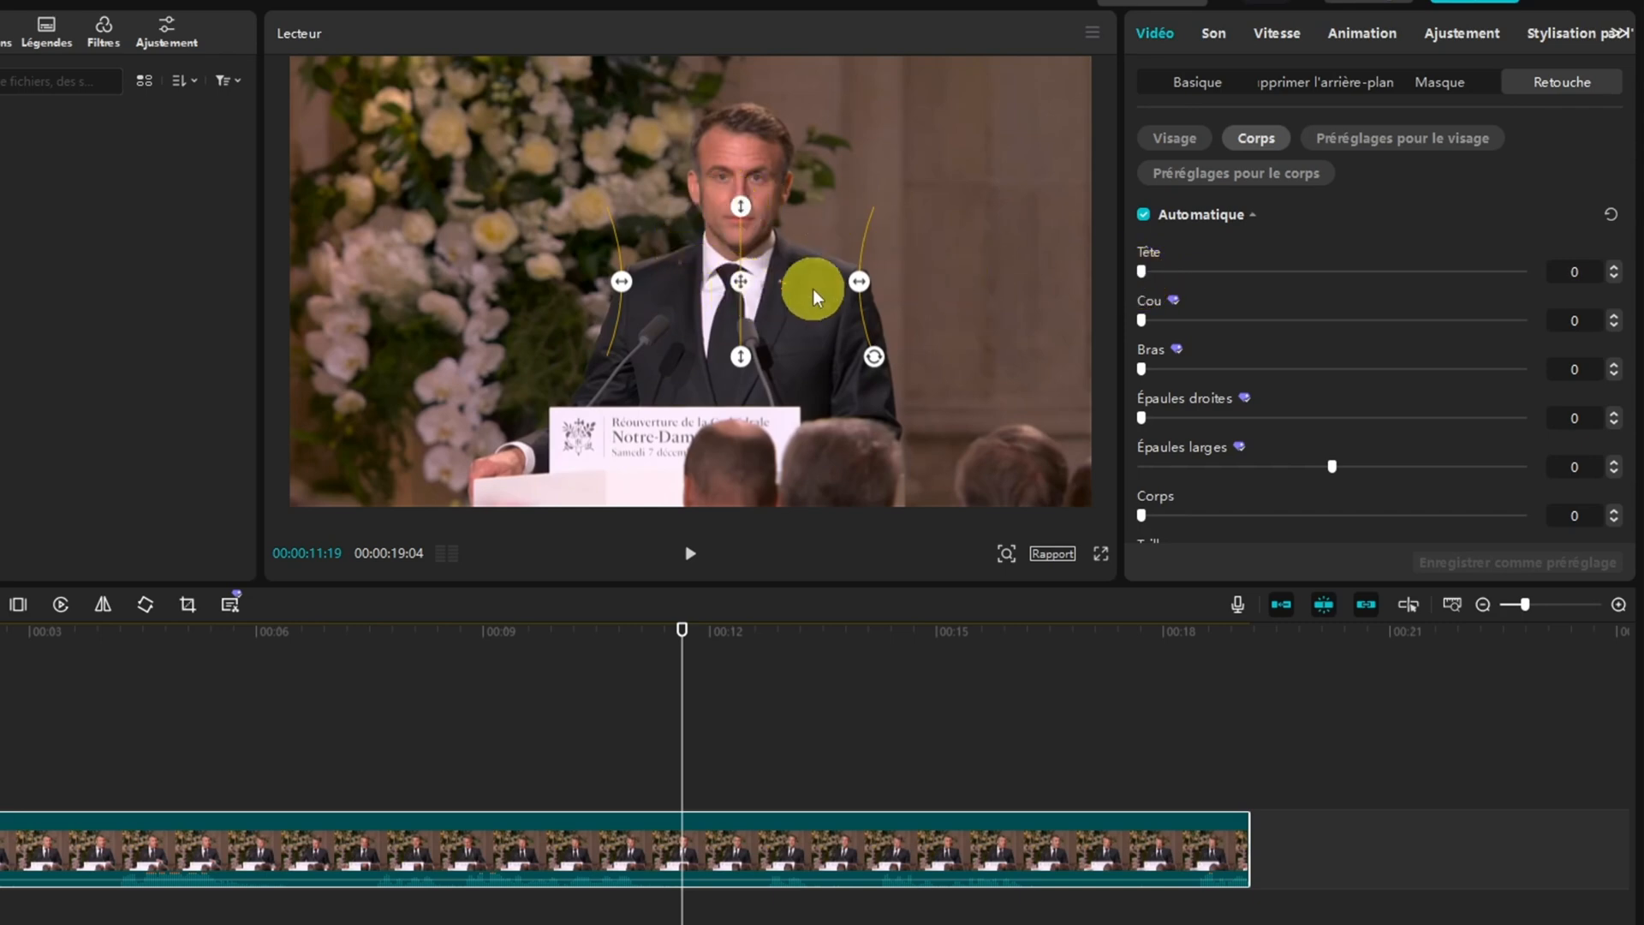
Try the Manuel body retouch by shifting the Amincir area slightly and keeping its strength at 0, and turn Manuel off
{"action": "scroll", "coordinate": [1211, 270], "scroll_direction": "down", "scroll_amount": 5}
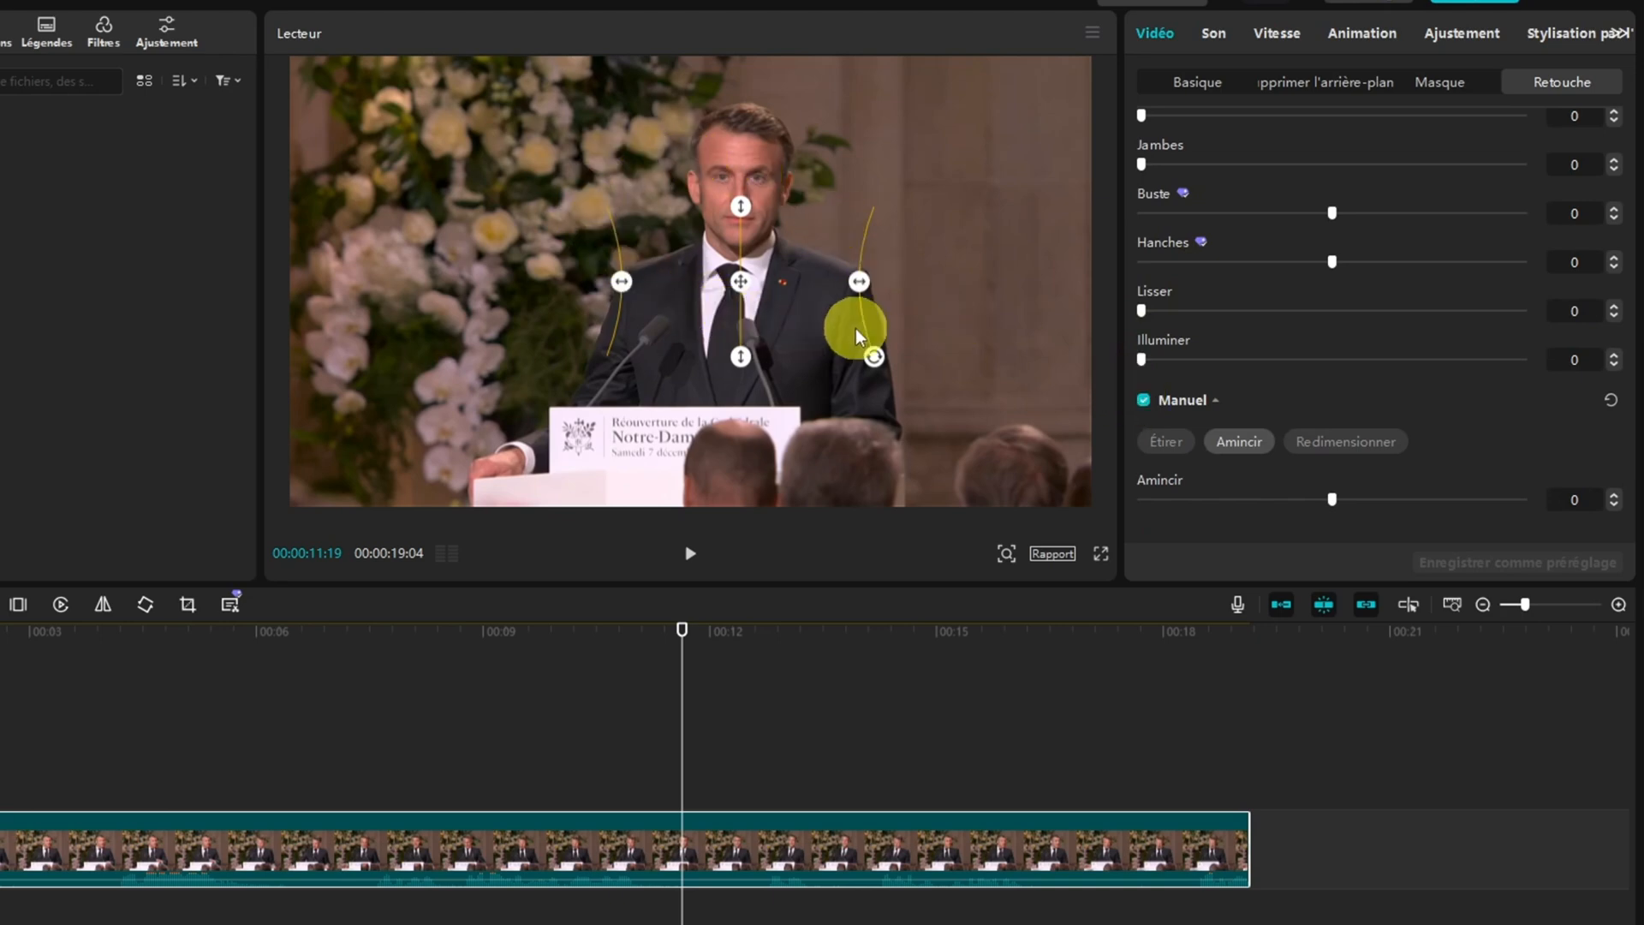
{"action": "left_click", "coordinate": [1144, 401]}
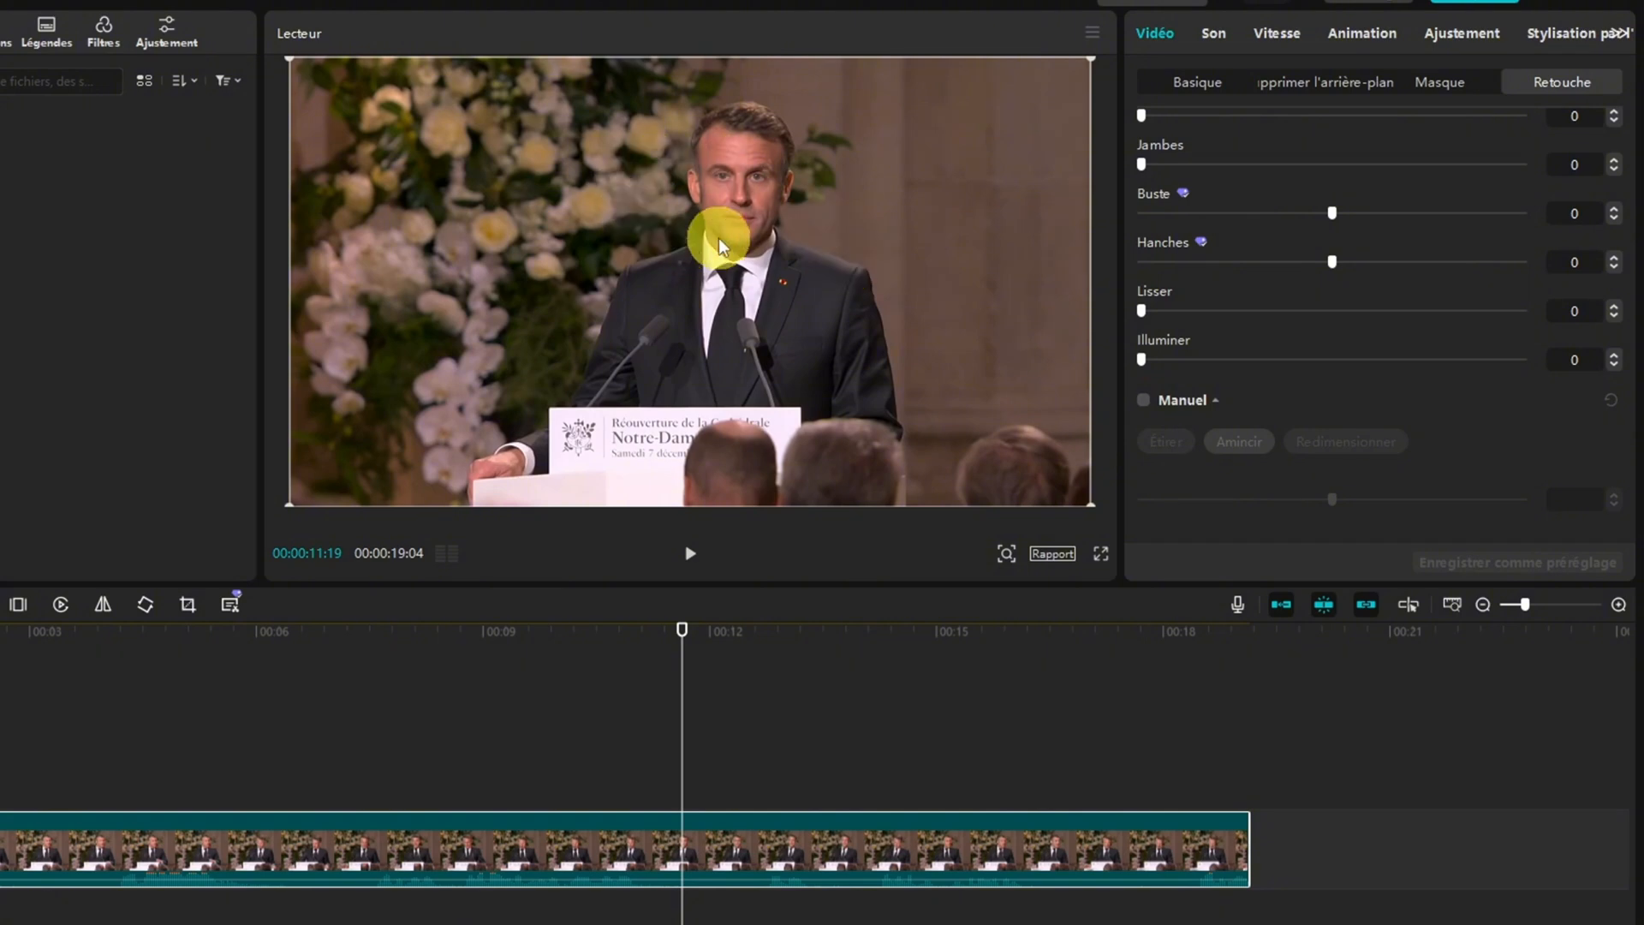
{"action": "left_click", "coordinate": [1143, 401]}
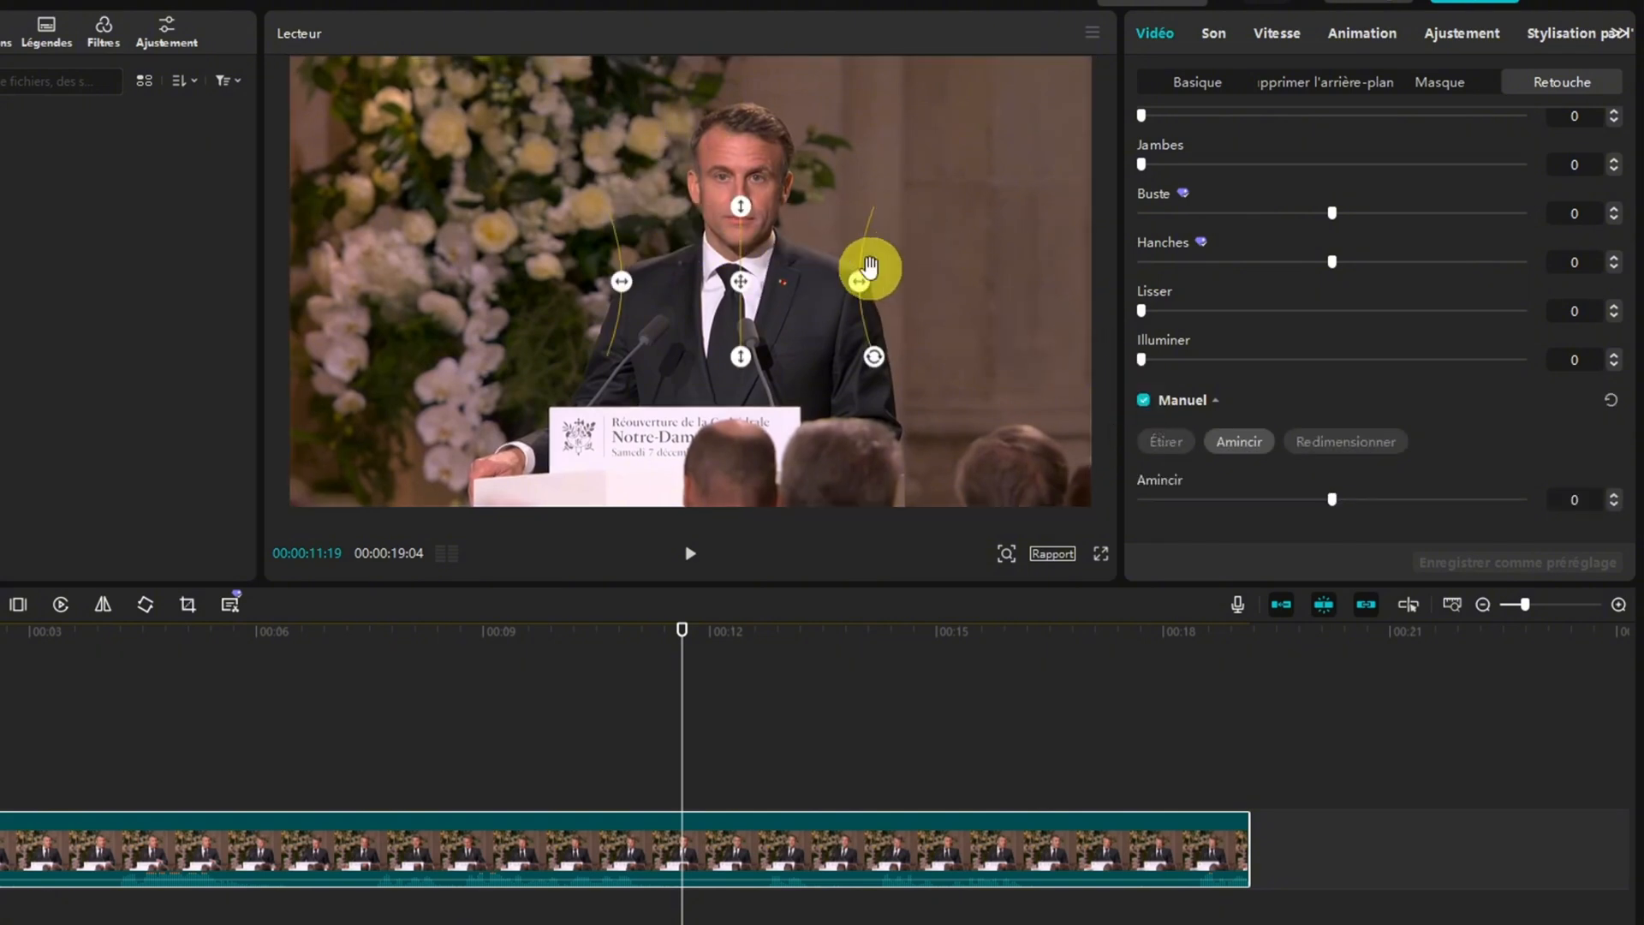
{"action": "mouse_move", "coordinate": [741, 281]}
{"action": "left_mouse_down"}
{"action": "mouse_move", "coordinate": [713, 282]}
{"action": "mouse_move", "coordinate": [732, 281]}
{"action": "left_mouse_up"}
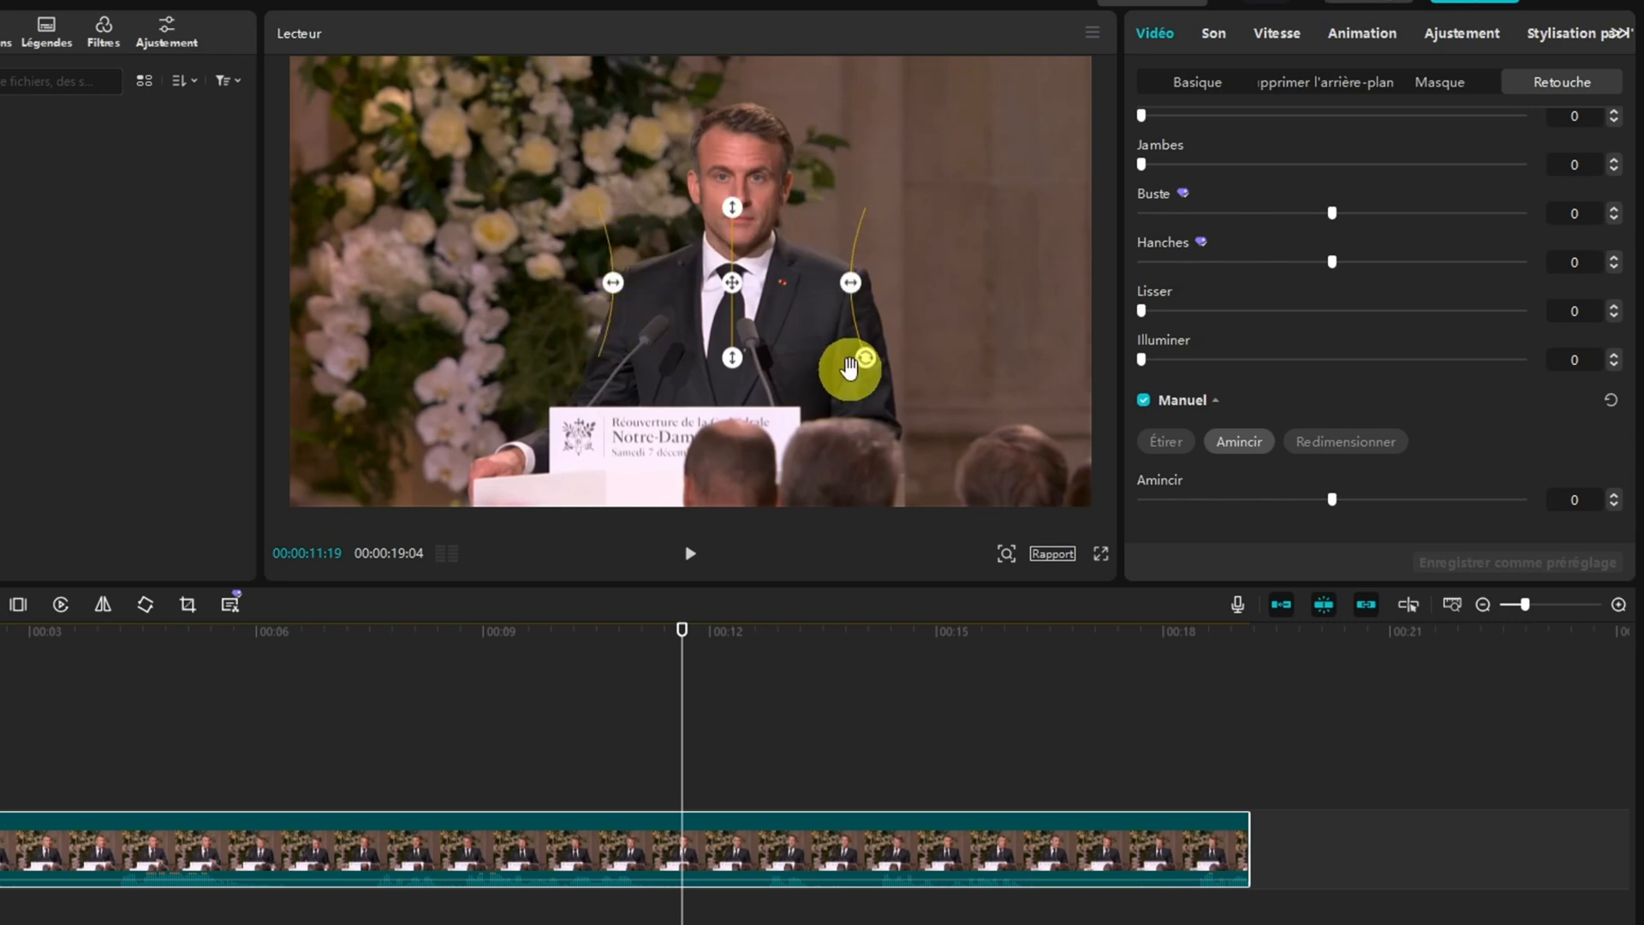
{"action": "mouse_move", "coordinate": [1330, 493]}
{"action": "left_mouse_down"}
{"action": "mouse_move", "coordinate": [1421, 496]}
{"action": "mouse_move", "coordinate": [1333, 495]}
{"action": "left_mouse_up"}
{"action": "left_click", "coordinate": [1143, 401]}
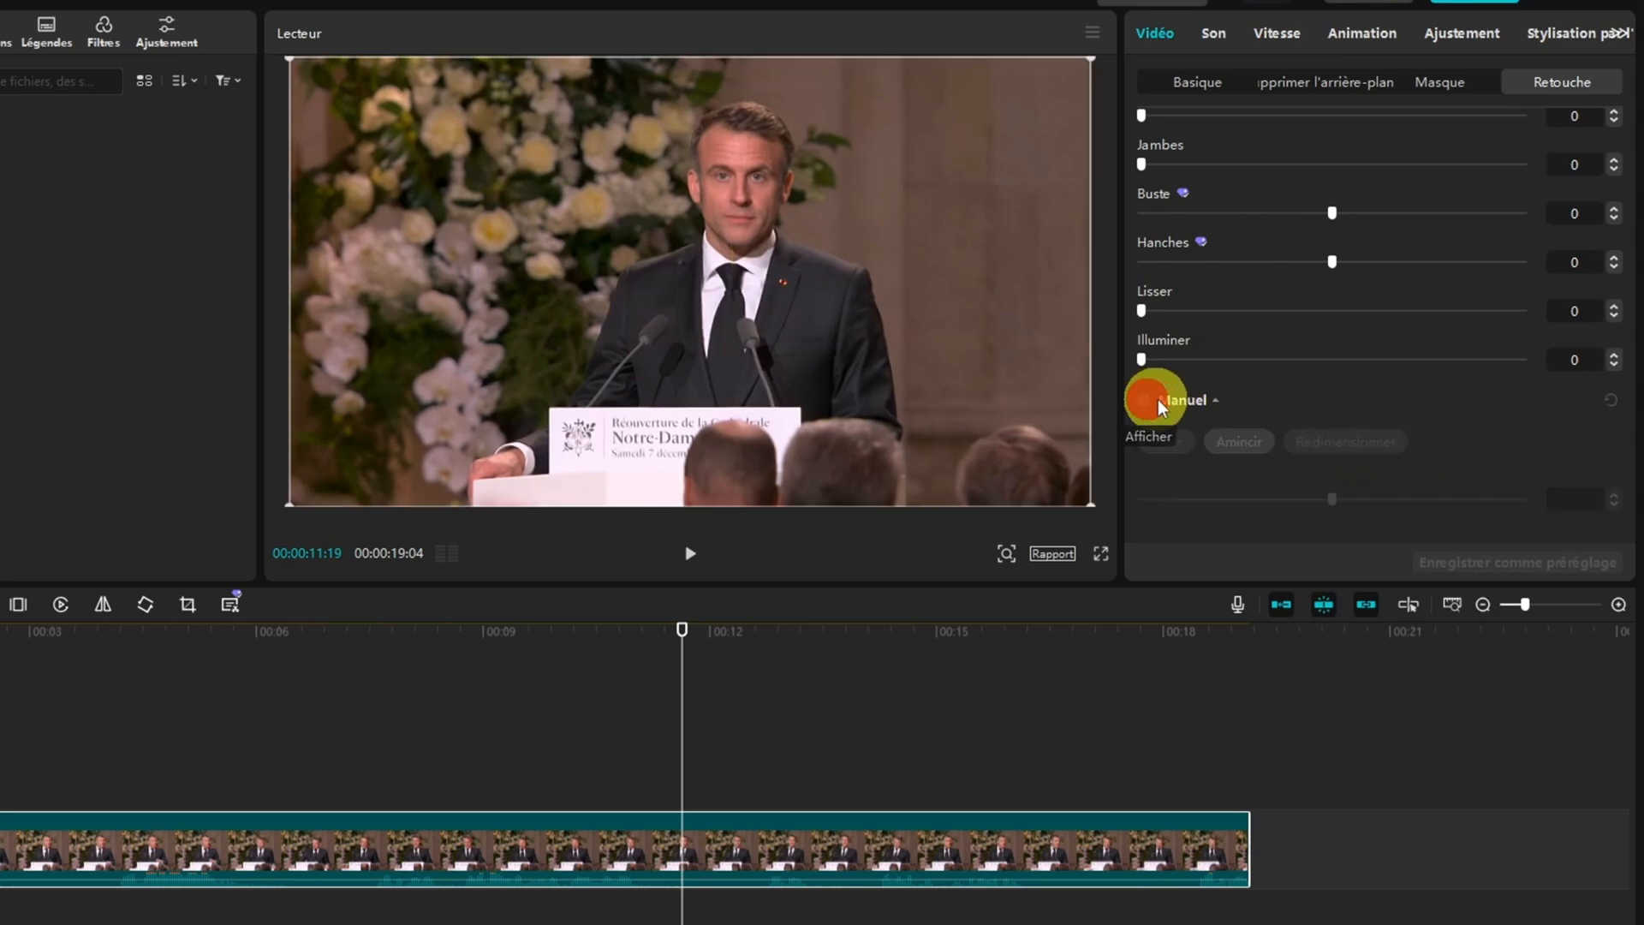
Try the automatic body settings Cou and Épaules larges, returning each one to 0
{"action": "scroll", "coordinate": [1276, 382], "scroll_direction": "up", "scroll_amount": 1}
{"action": "scroll", "coordinate": [1275, 382], "scroll_direction": "up", "scroll_amount": 5}
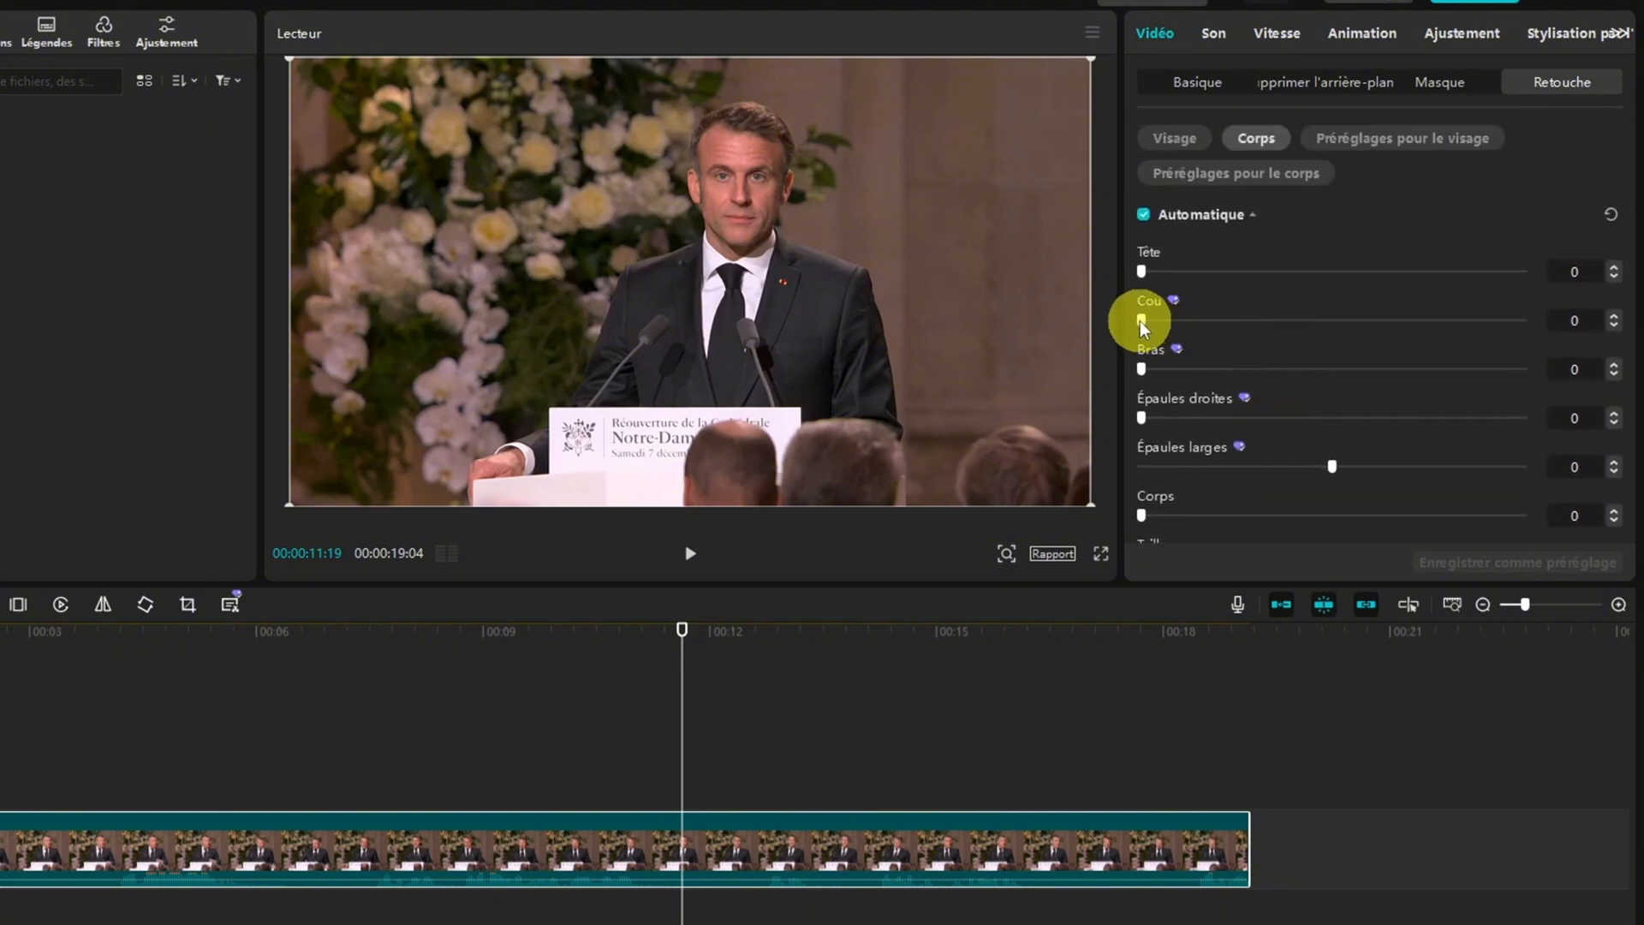
{"action": "left_click_drag", "start_coordinate": [1142, 320], "coordinate": [1114, 420]}
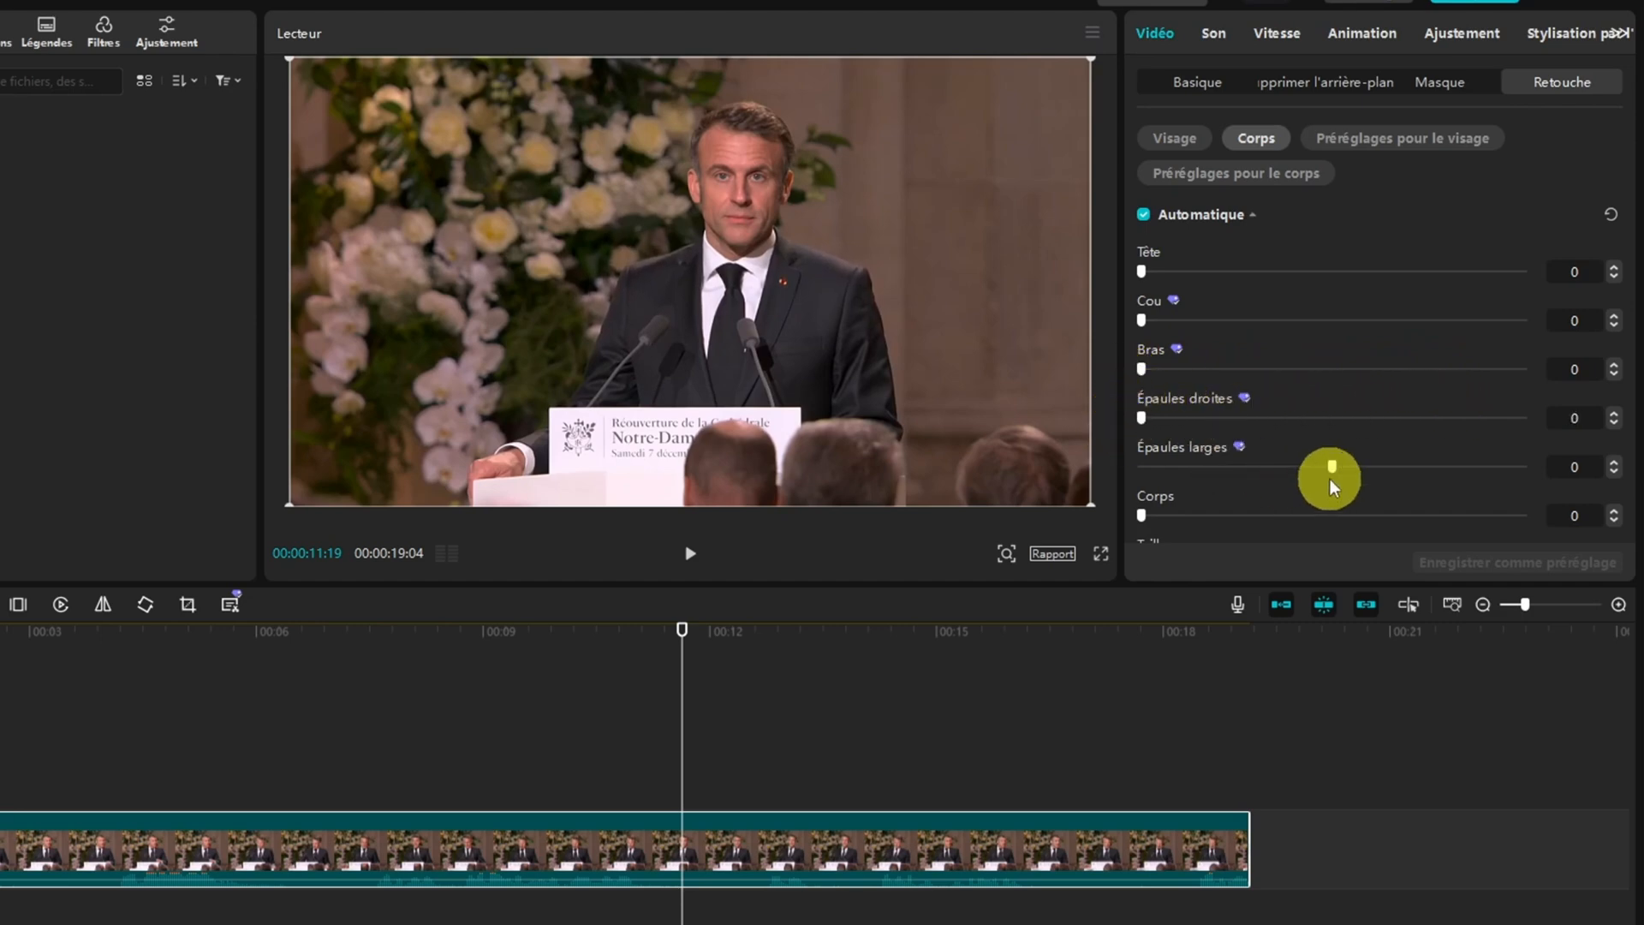
{"action": "mouse_move", "coordinate": [1332, 481]}
{"action": "left_mouse_down"}
{"action": "mouse_move", "coordinate": [1329, 465]}
{"action": "mouse_move", "coordinate": [1468, 460]}
{"action": "mouse_move", "coordinate": [1338, 468]}
{"action": "left_mouse_up"}
Try the automatic body settings Corps, Taille, Jambes and Buste, returning each one to 0, and look through the remaining ones
{"action": "scroll", "coordinate": [1337, 467], "scroll_direction": "down", "scroll_amount": 5}
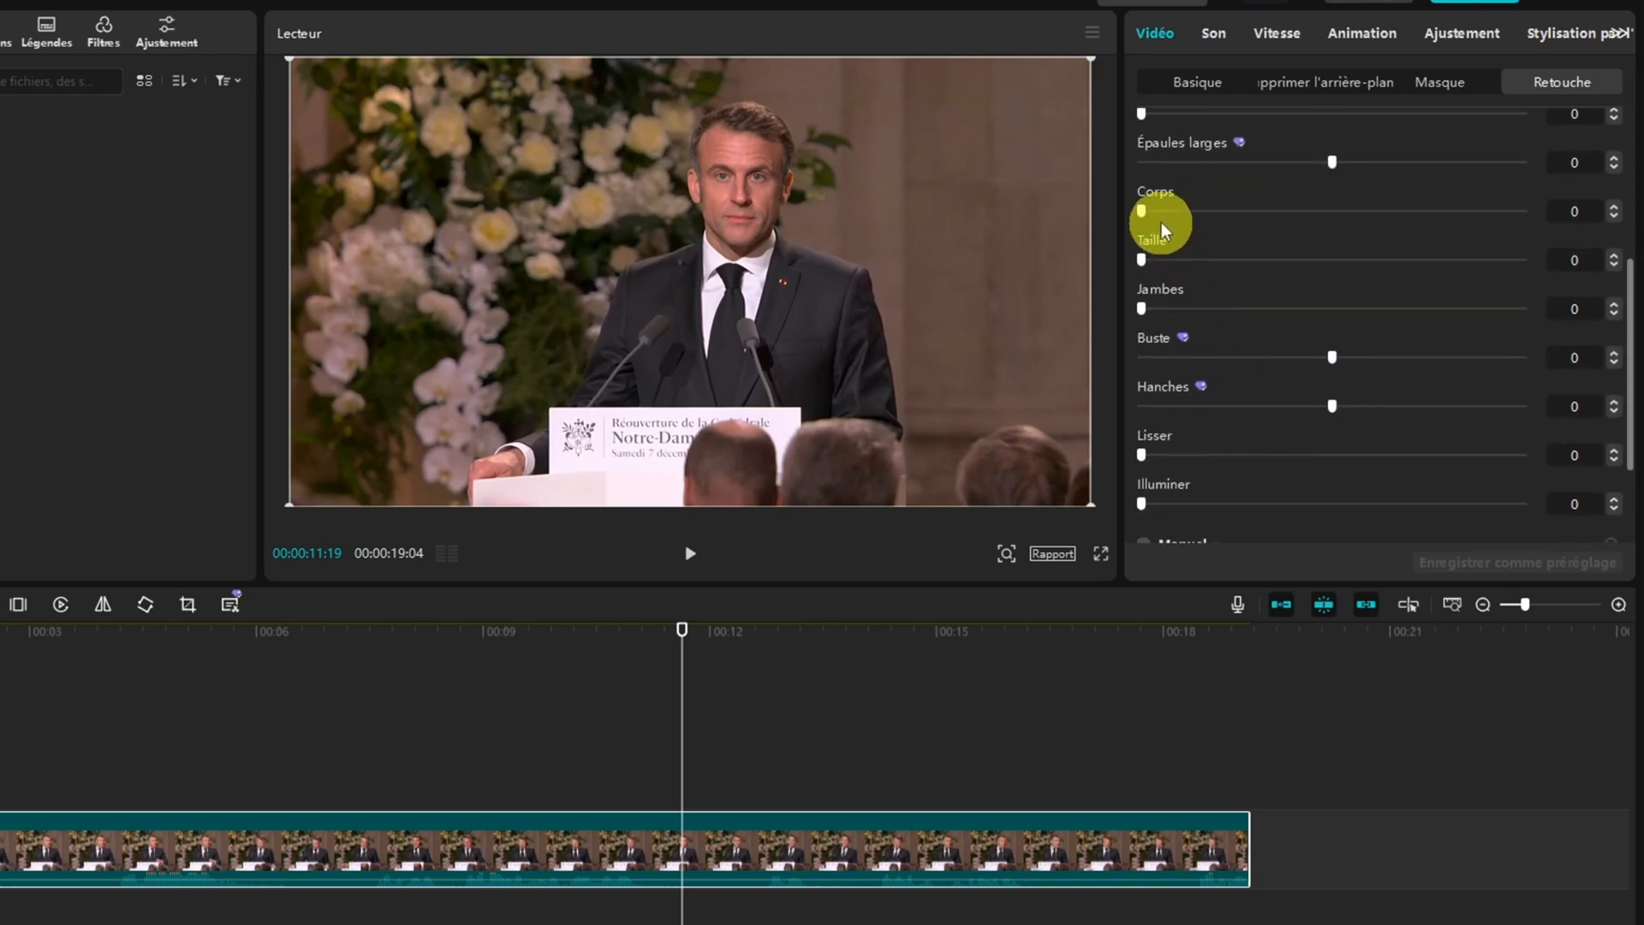
{"action": "mouse_move", "coordinate": [1141, 209]}
{"action": "left_mouse_down"}
{"action": "mouse_move", "coordinate": [1399, 212]}
{"action": "mouse_move", "coordinate": [1139, 212]}
{"action": "left_mouse_up"}
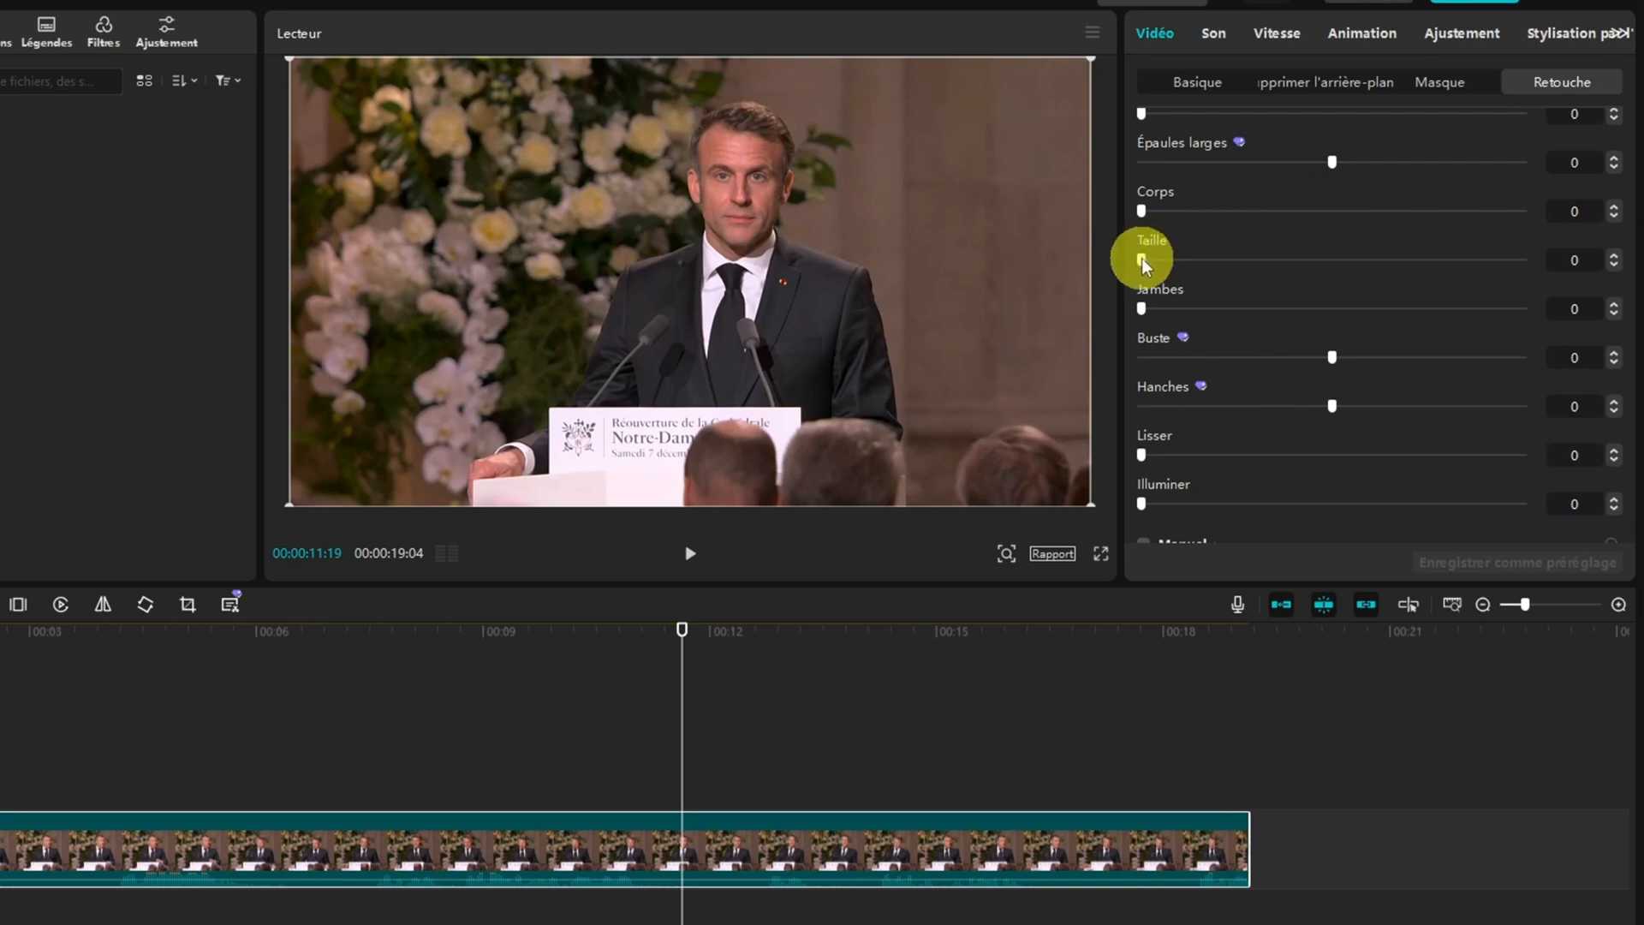
{"action": "left_click_drag", "start_coordinate": [1143, 258], "coordinate": [1100, 271]}
{"action": "left_click_drag", "start_coordinate": [1245, 313], "coordinate": [1135, 311]}
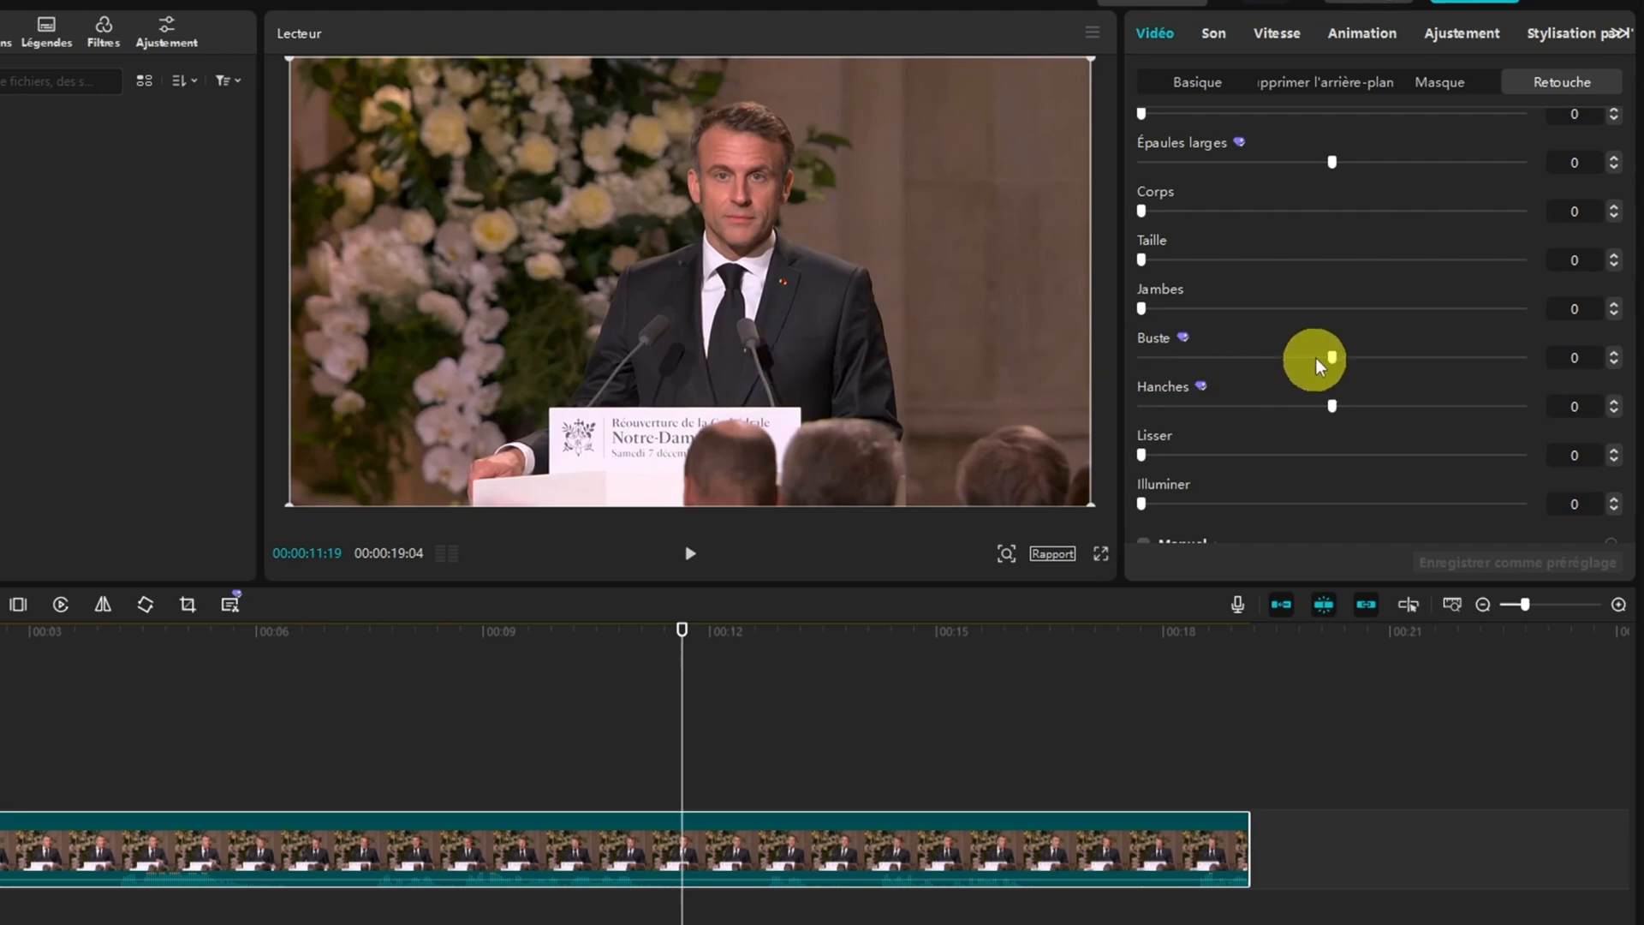
{"action": "mouse_move", "coordinate": [1338, 357]}
{"action": "left_mouse_down"}
{"action": "mouse_move", "coordinate": [1428, 358]}
{"action": "mouse_move", "coordinate": [1336, 357]}
{"action": "left_mouse_up"}
{"action": "scroll", "coordinate": [1312, 383], "scroll_direction": "down", "scroll_amount": 2}
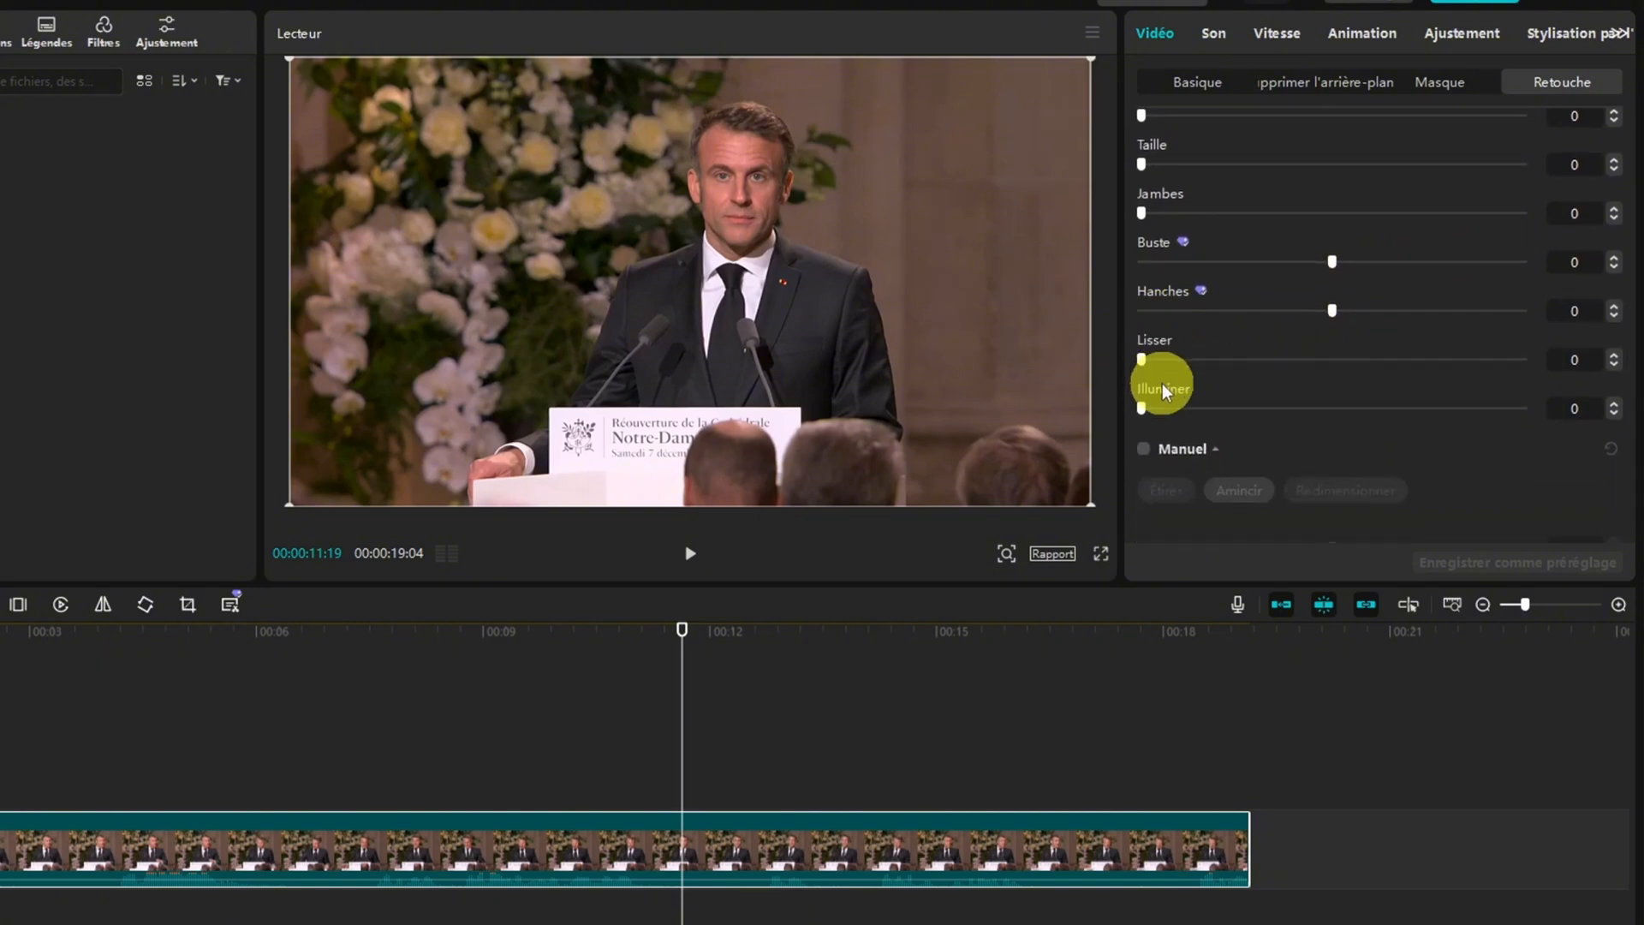
{"action": "scroll", "coordinate": [1184, 391], "scroll_direction": "up", "scroll_amount": 5}
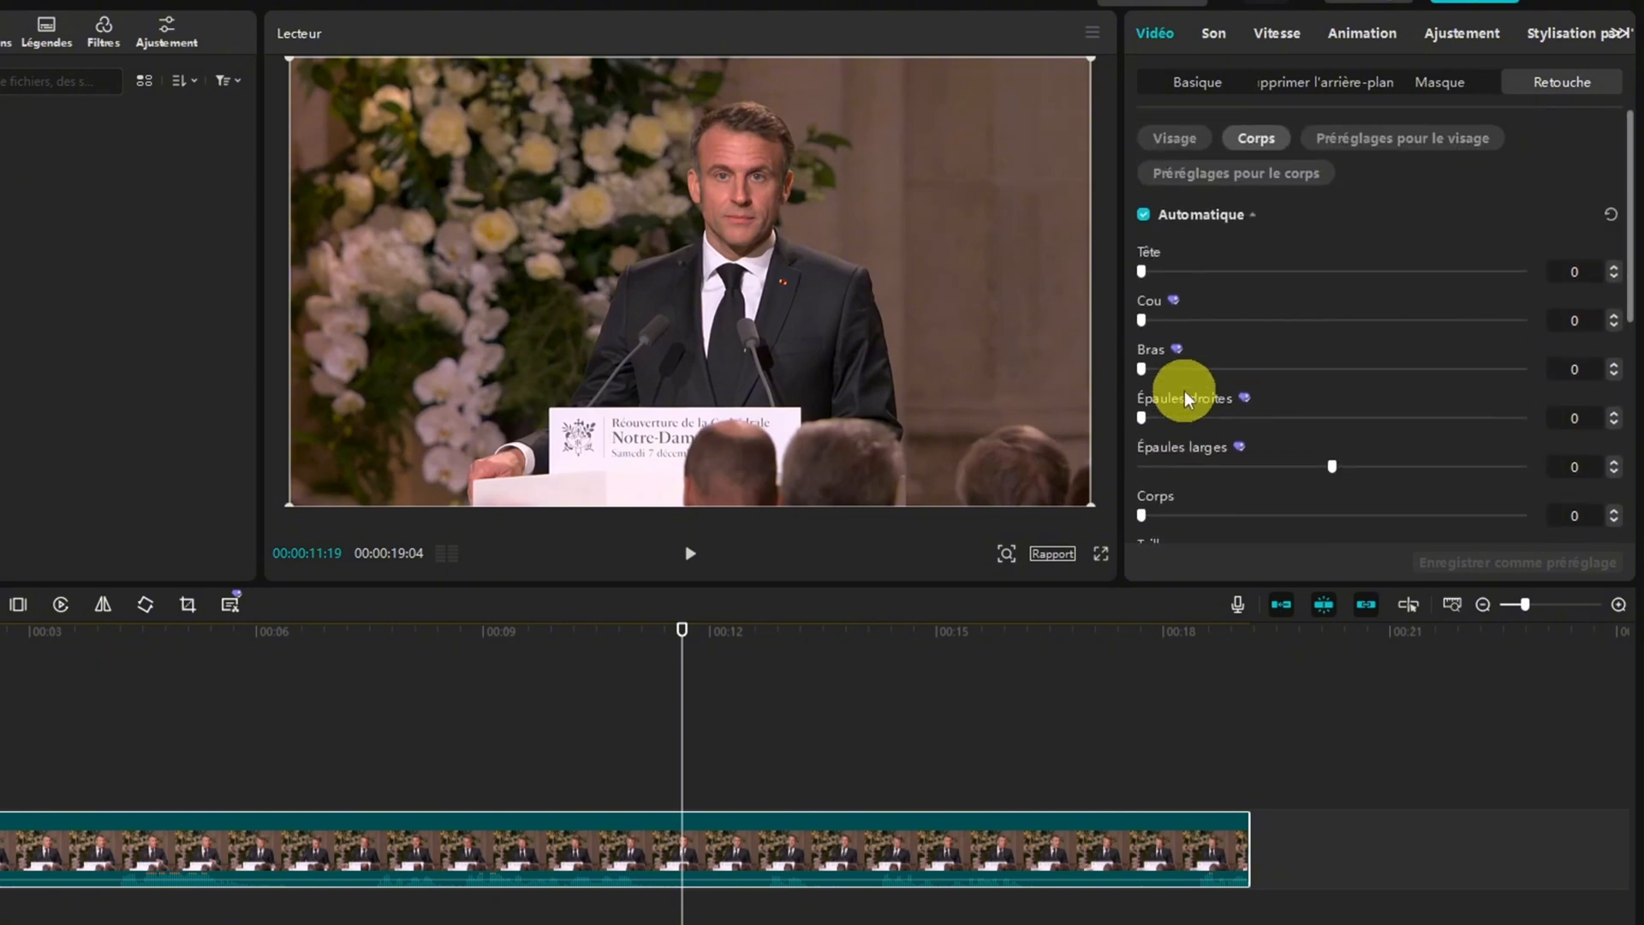
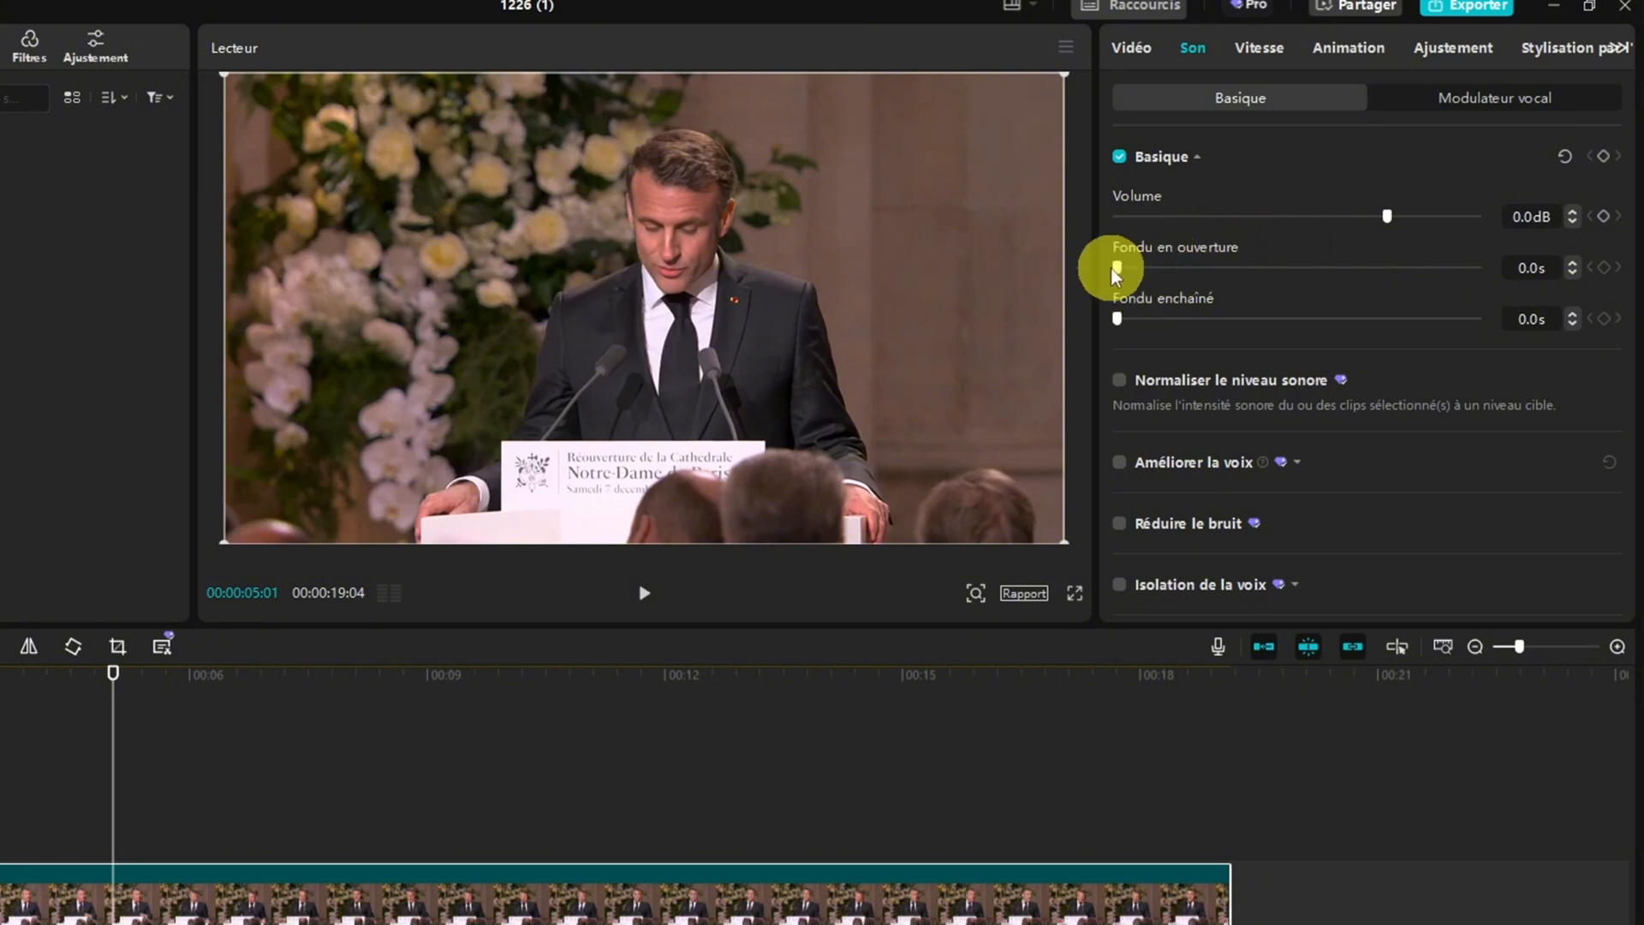
Try a 2.0 s Fondu en ouverture on the clip's sound, return it to 0, and look through the remaining sound settings and vocal filters
{"action": "left_click_drag", "start_coordinate": [1120, 268], "coordinate": [1196, 277]}
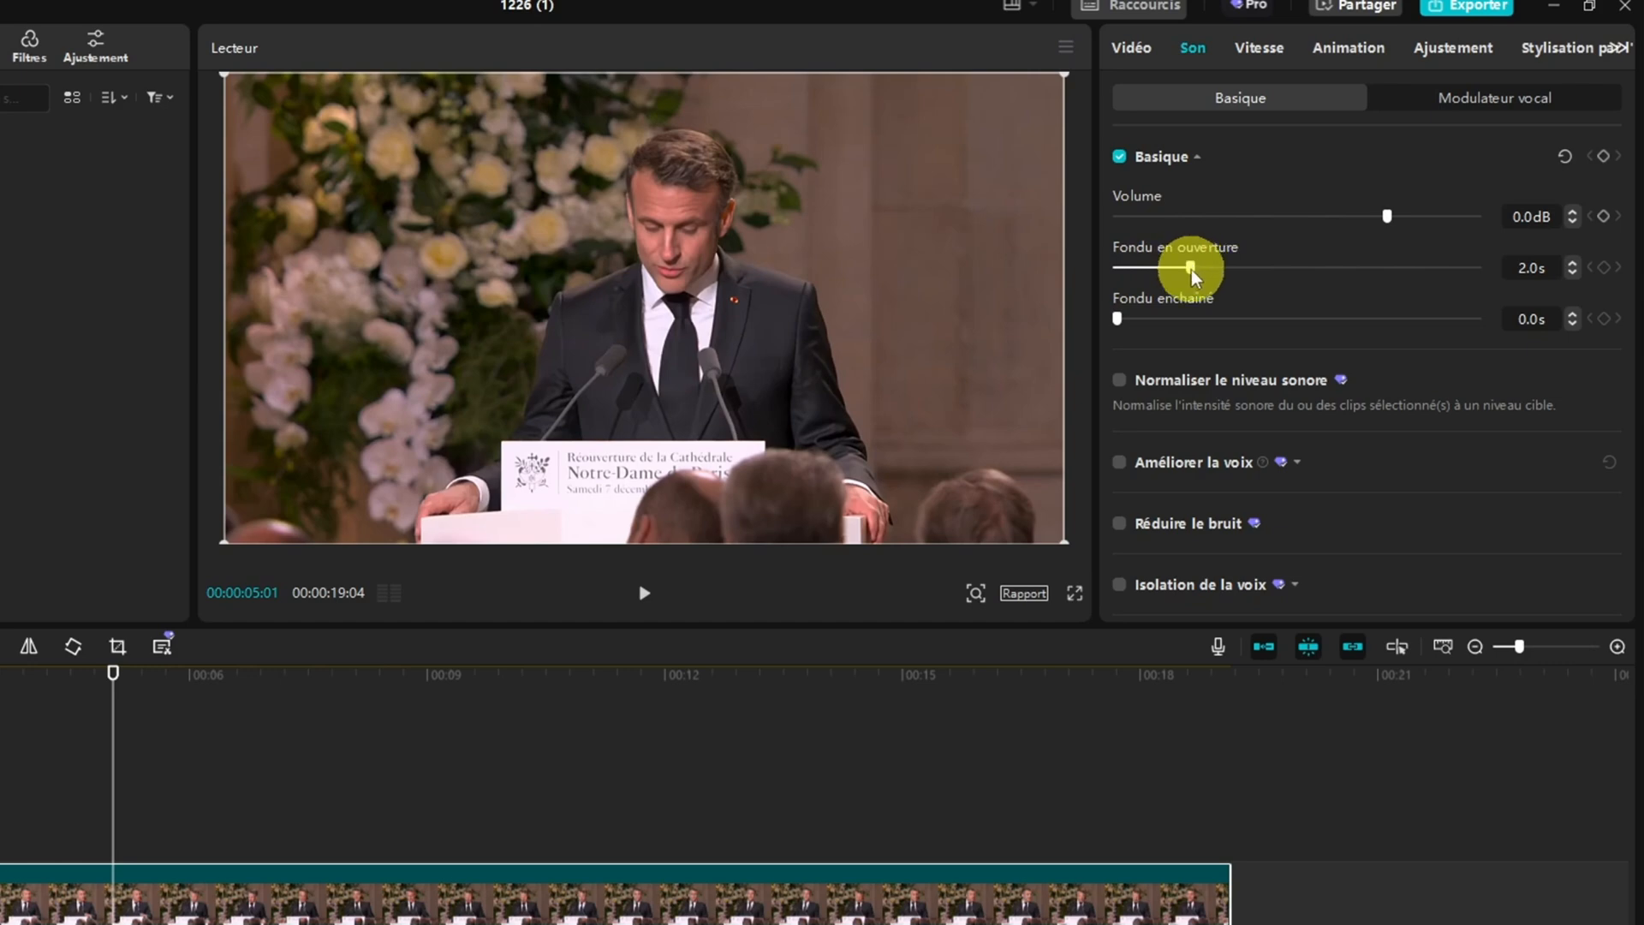
{"action": "left_click_drag", "start_coordinate": [1189, 269], "coordinate": [1097, 269]}
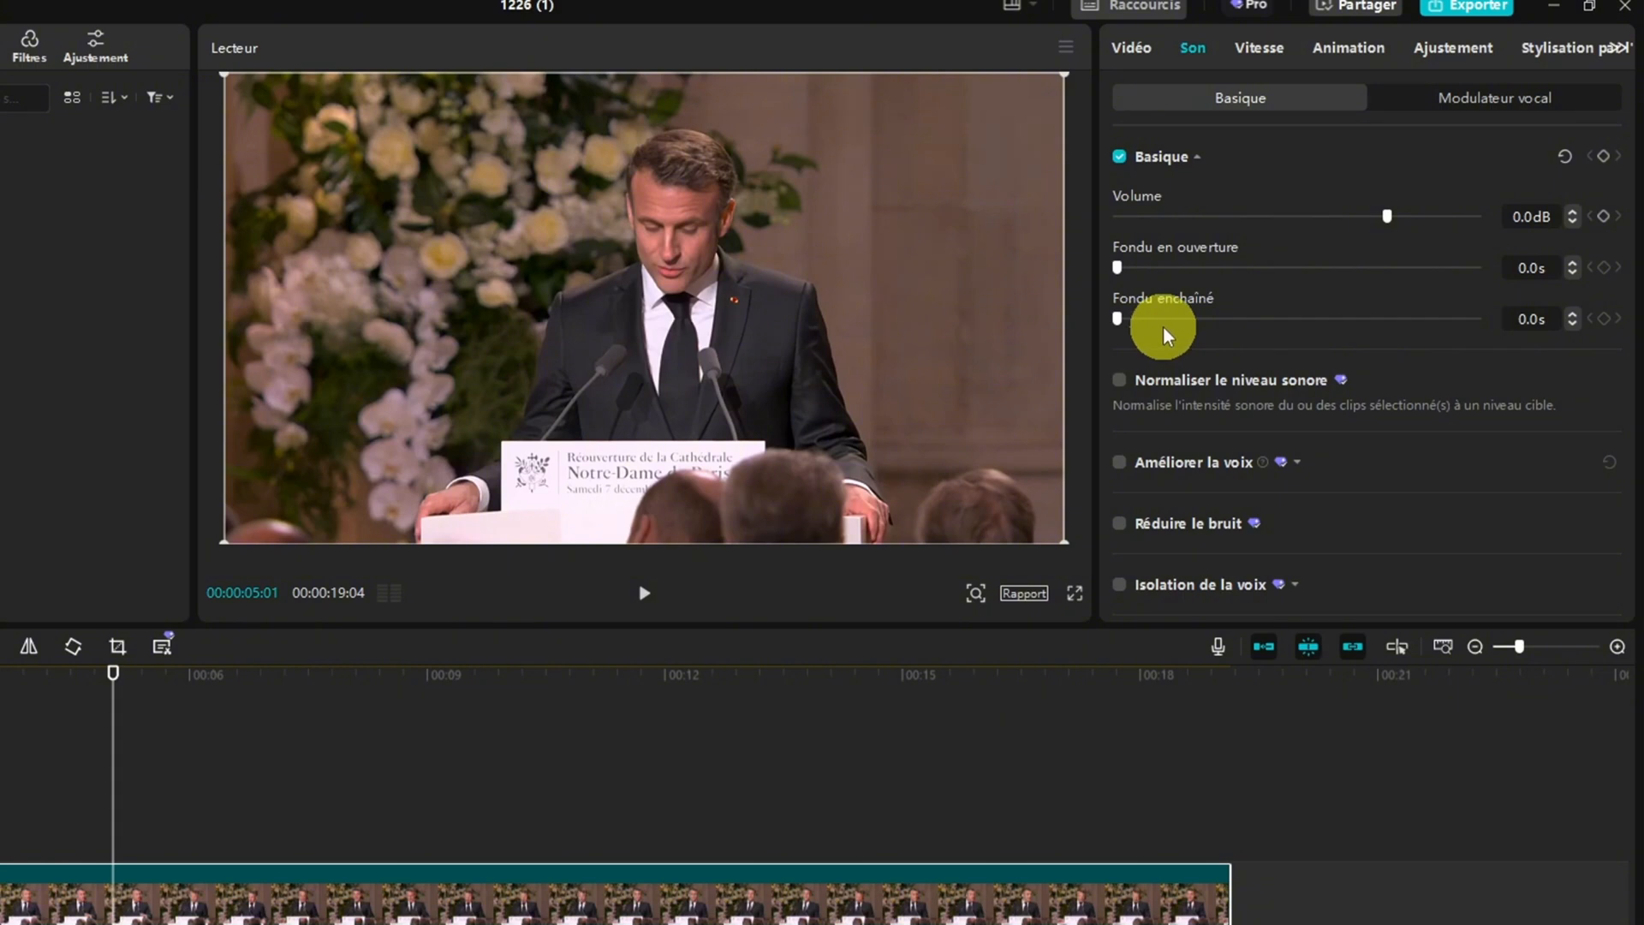
{"action": "scroll", "coordinate": [1220, 414], "scroll_direction": "down", "scroll_amount": 1}
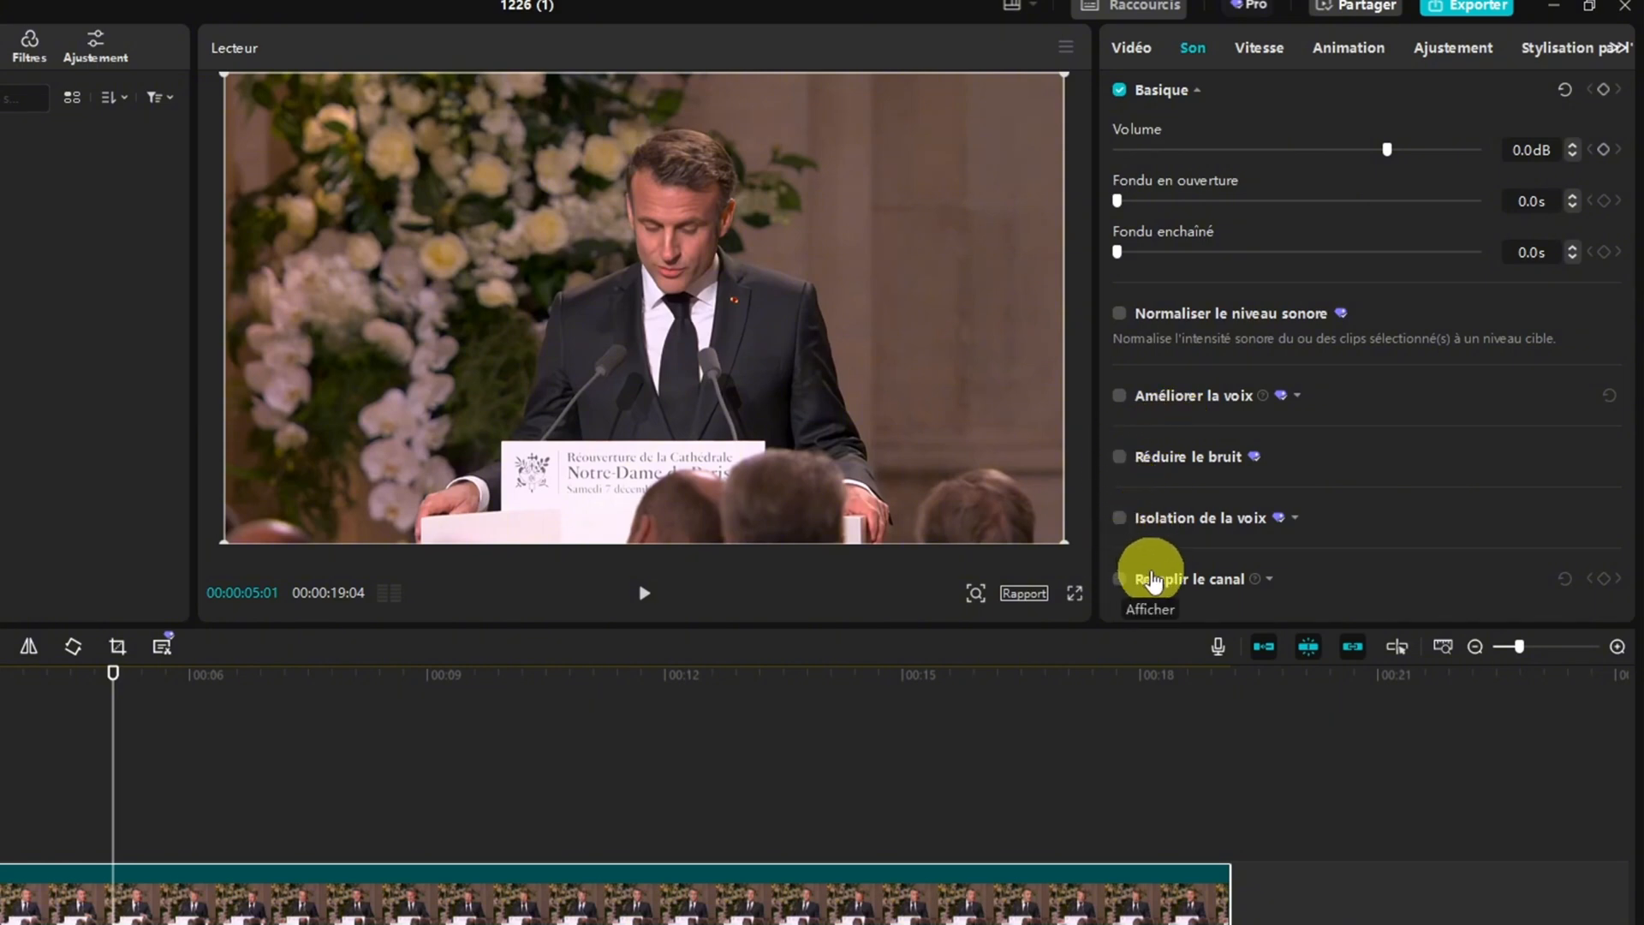
{"action": "scroll", "coordinate": [1218, 327], "scroll_direction": "up", "scroll_amount": 1}
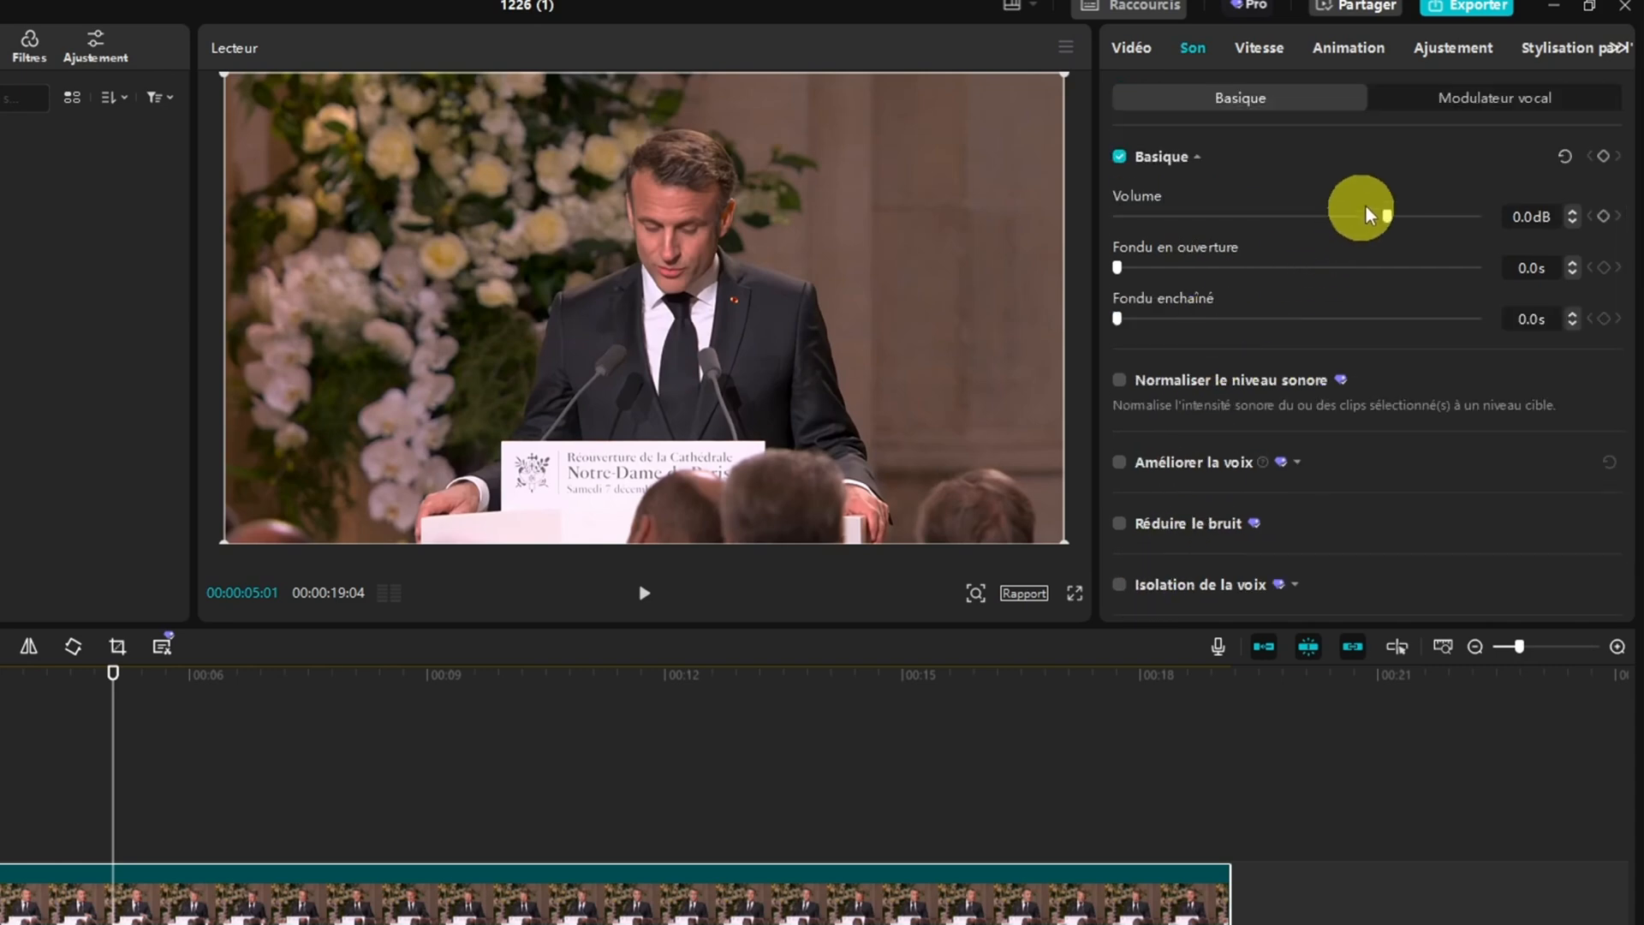
{"action": "left_click", "coordinate": [1451, 110]}
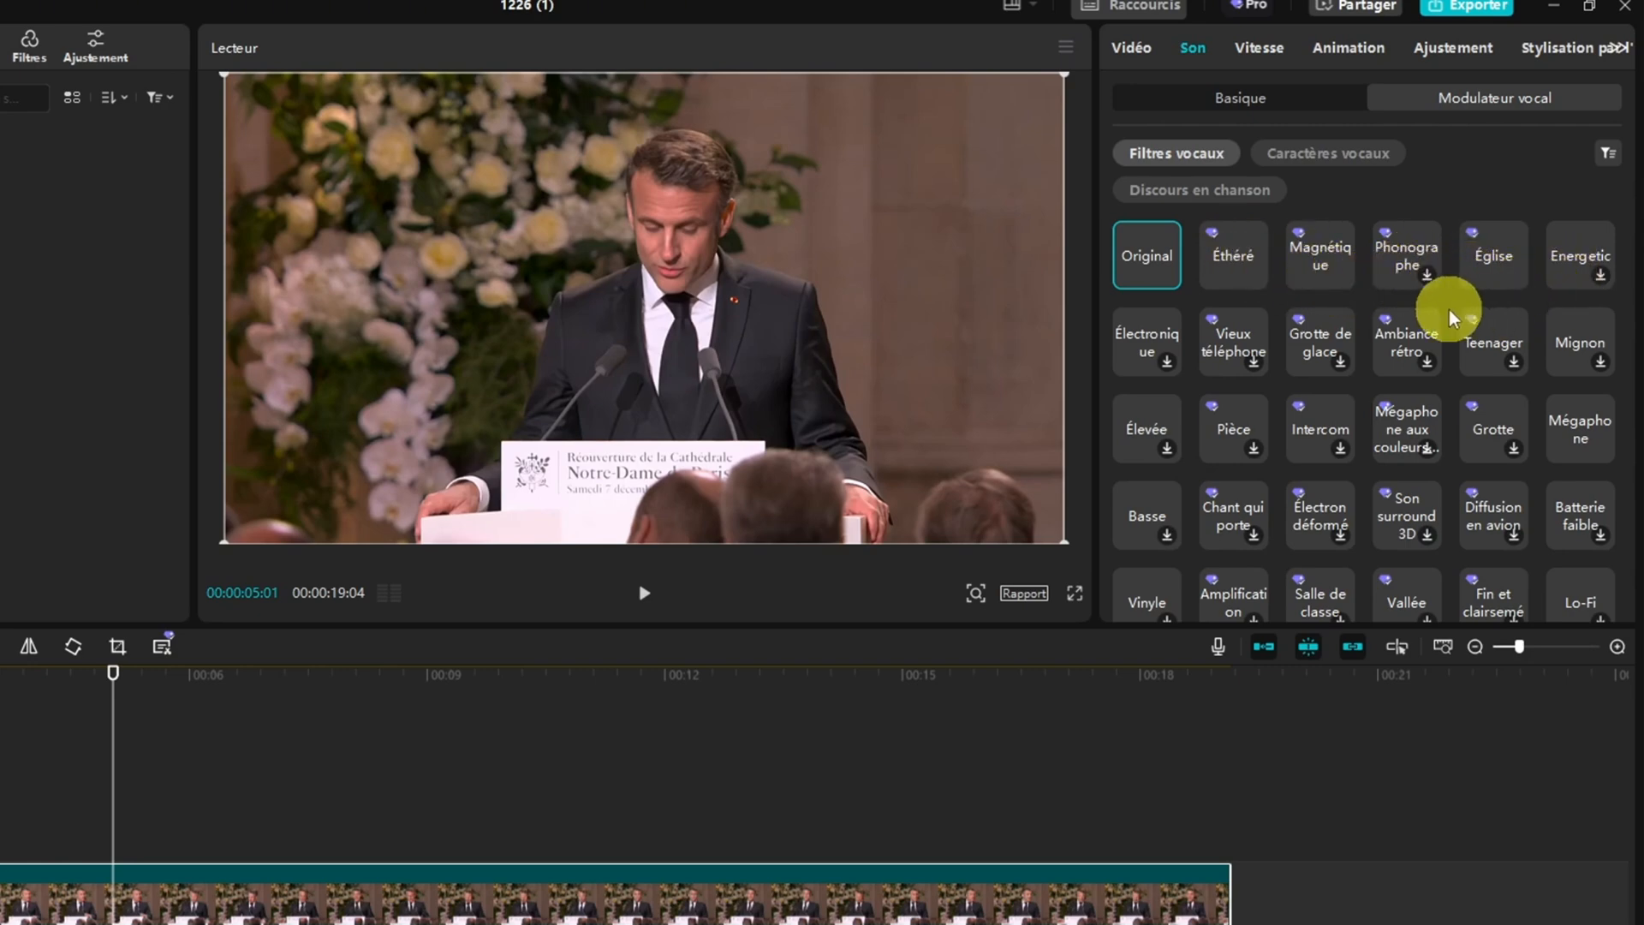
{"action": "scroll", "coordinate": [1293, 342], "scroll_direction": "down", "scroll_amount": 3}
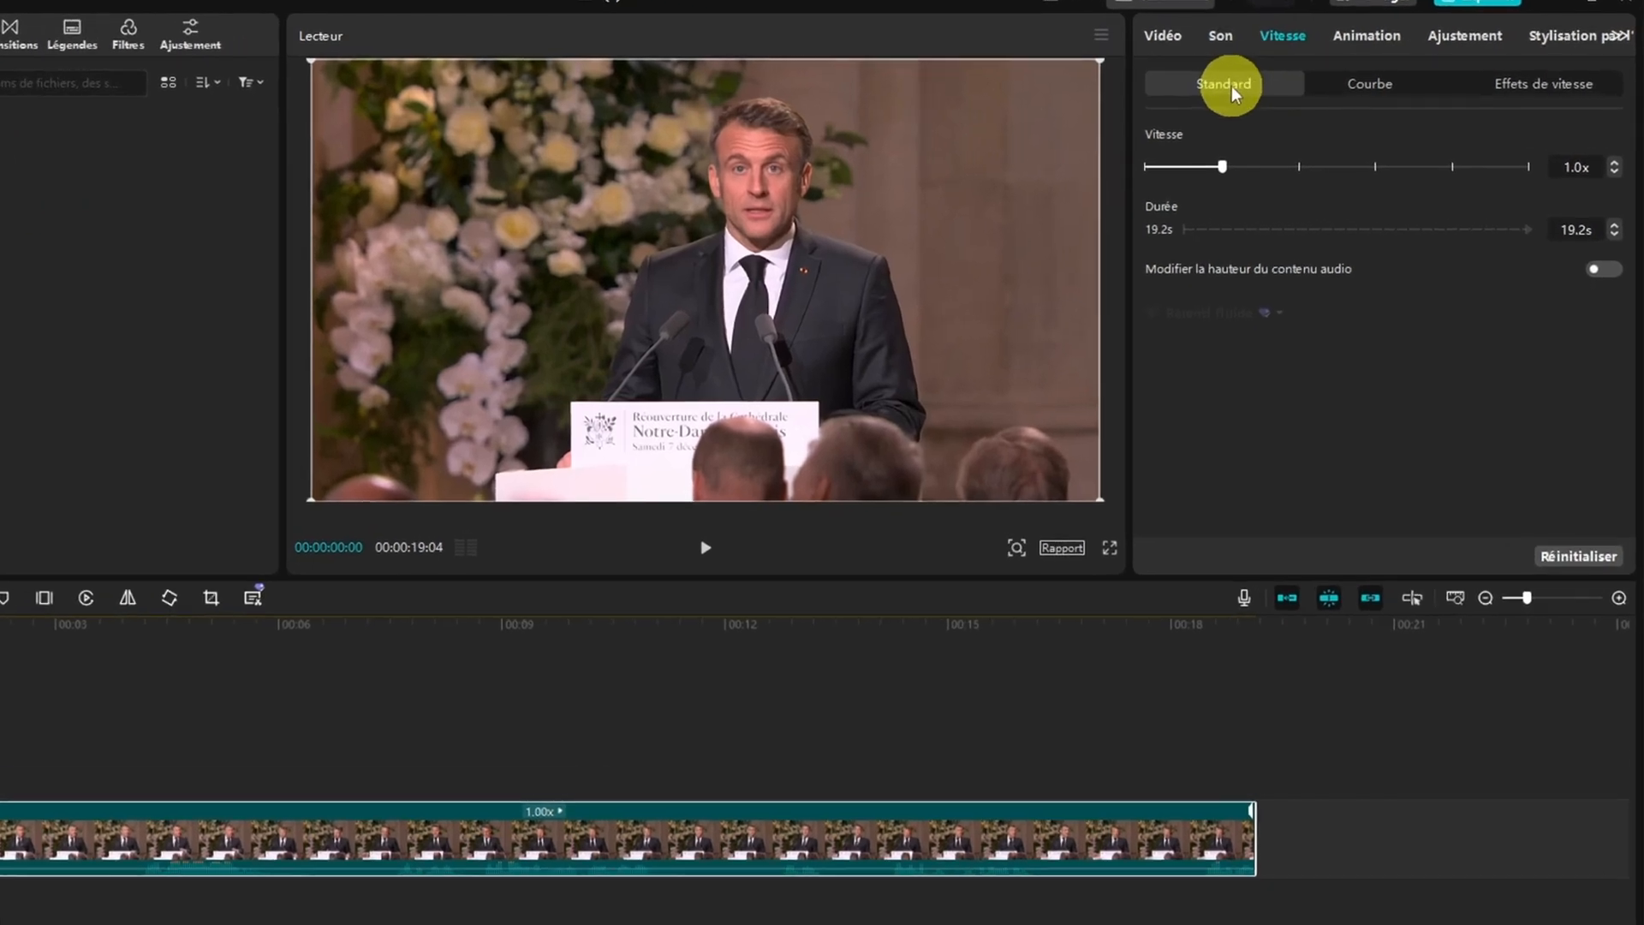
Preview the clip at normal speed, then set its speed to 2.0x and preview it again
{"action": "left_click", "coordinate": [706, 553]}
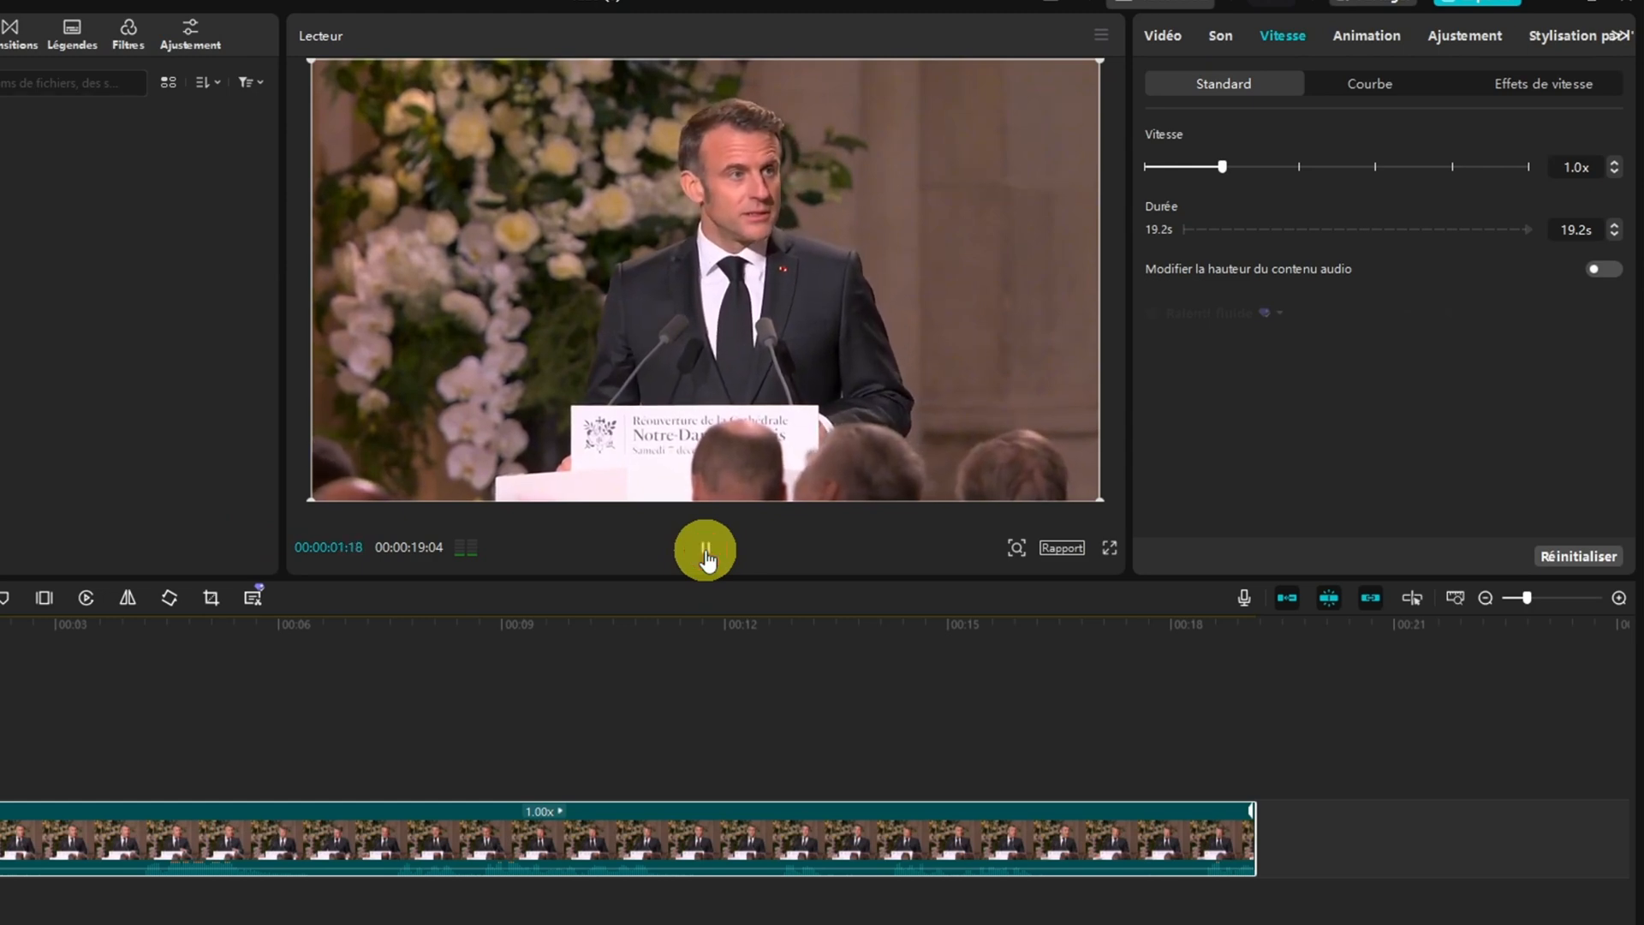
{"action": "left_click", "coordinate": [705, 553]}
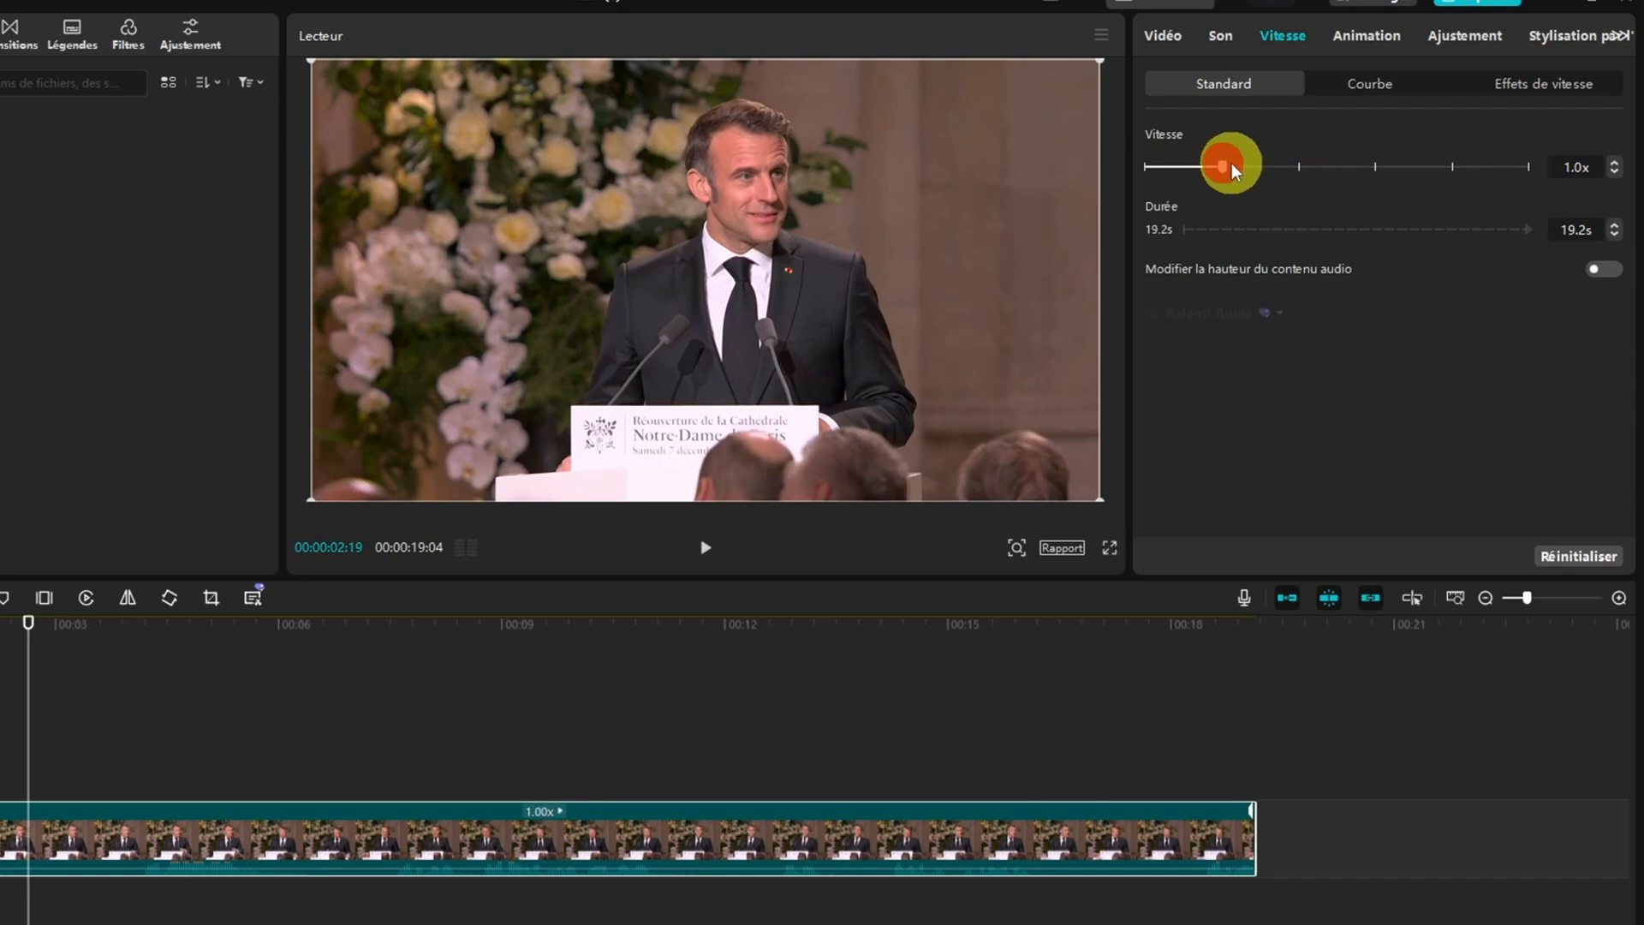
{"action": "mouse_move", "coordinate": [1322, 164]}
{"action": "left_mouse_down"}
{"action": "mouse_move", "coordinate": [1339, 163]}
{"action": "mouse_move", "coordinate": [1298, 165]}
{"action": "left_mouse_up"}
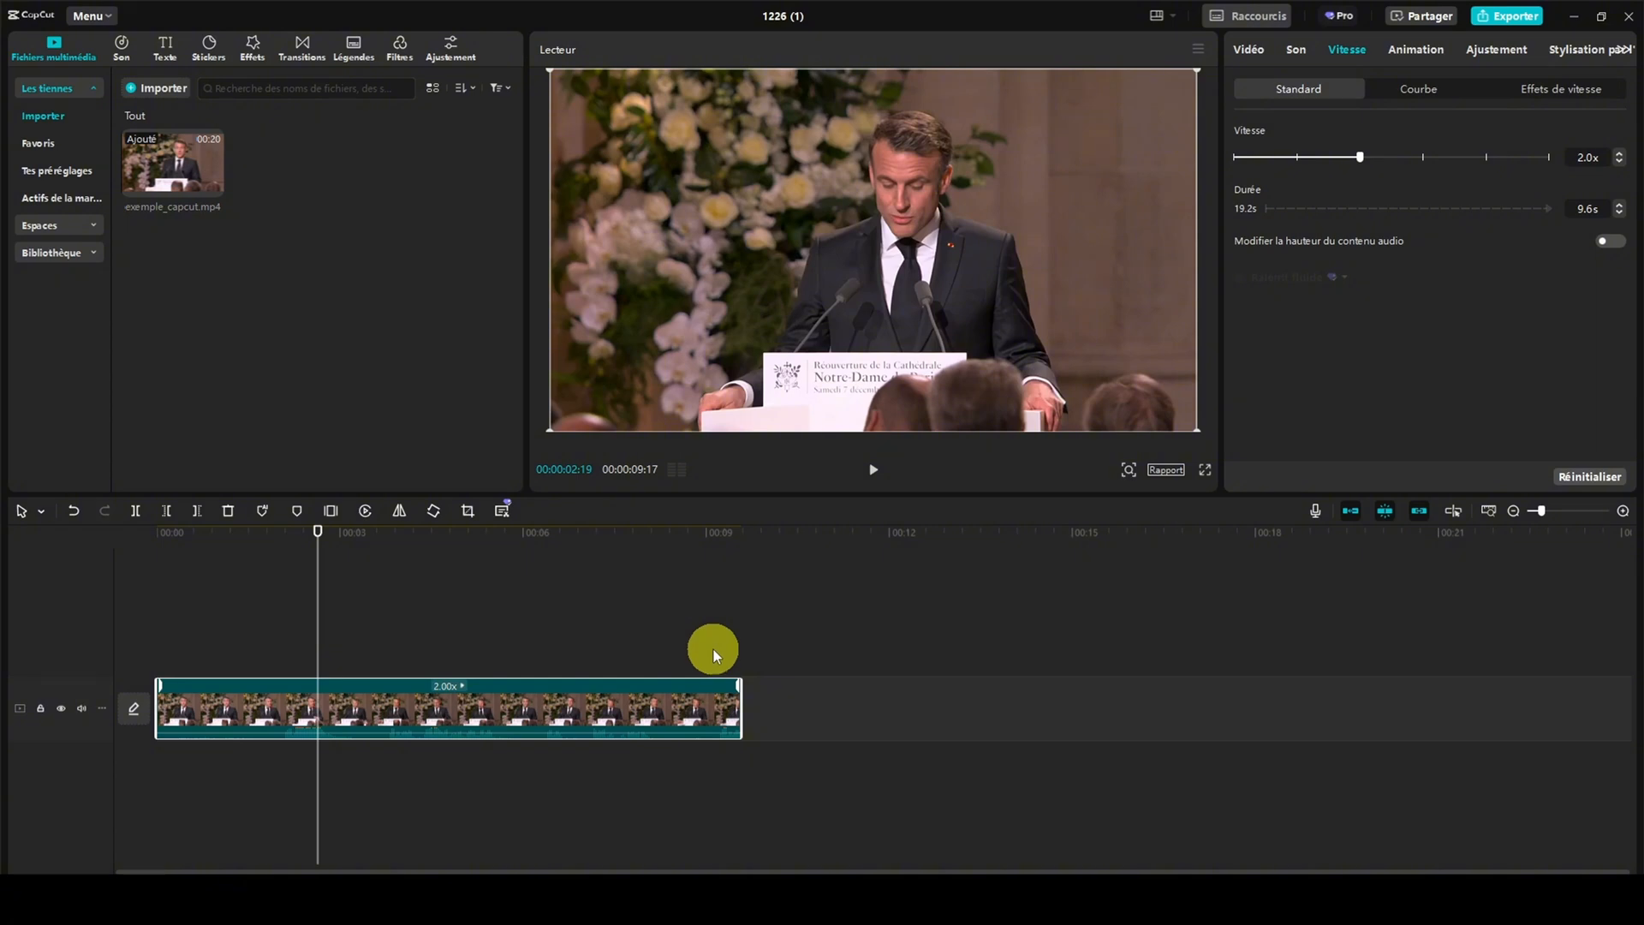
{"action": "left_click", "coordinate": [874, 469]}
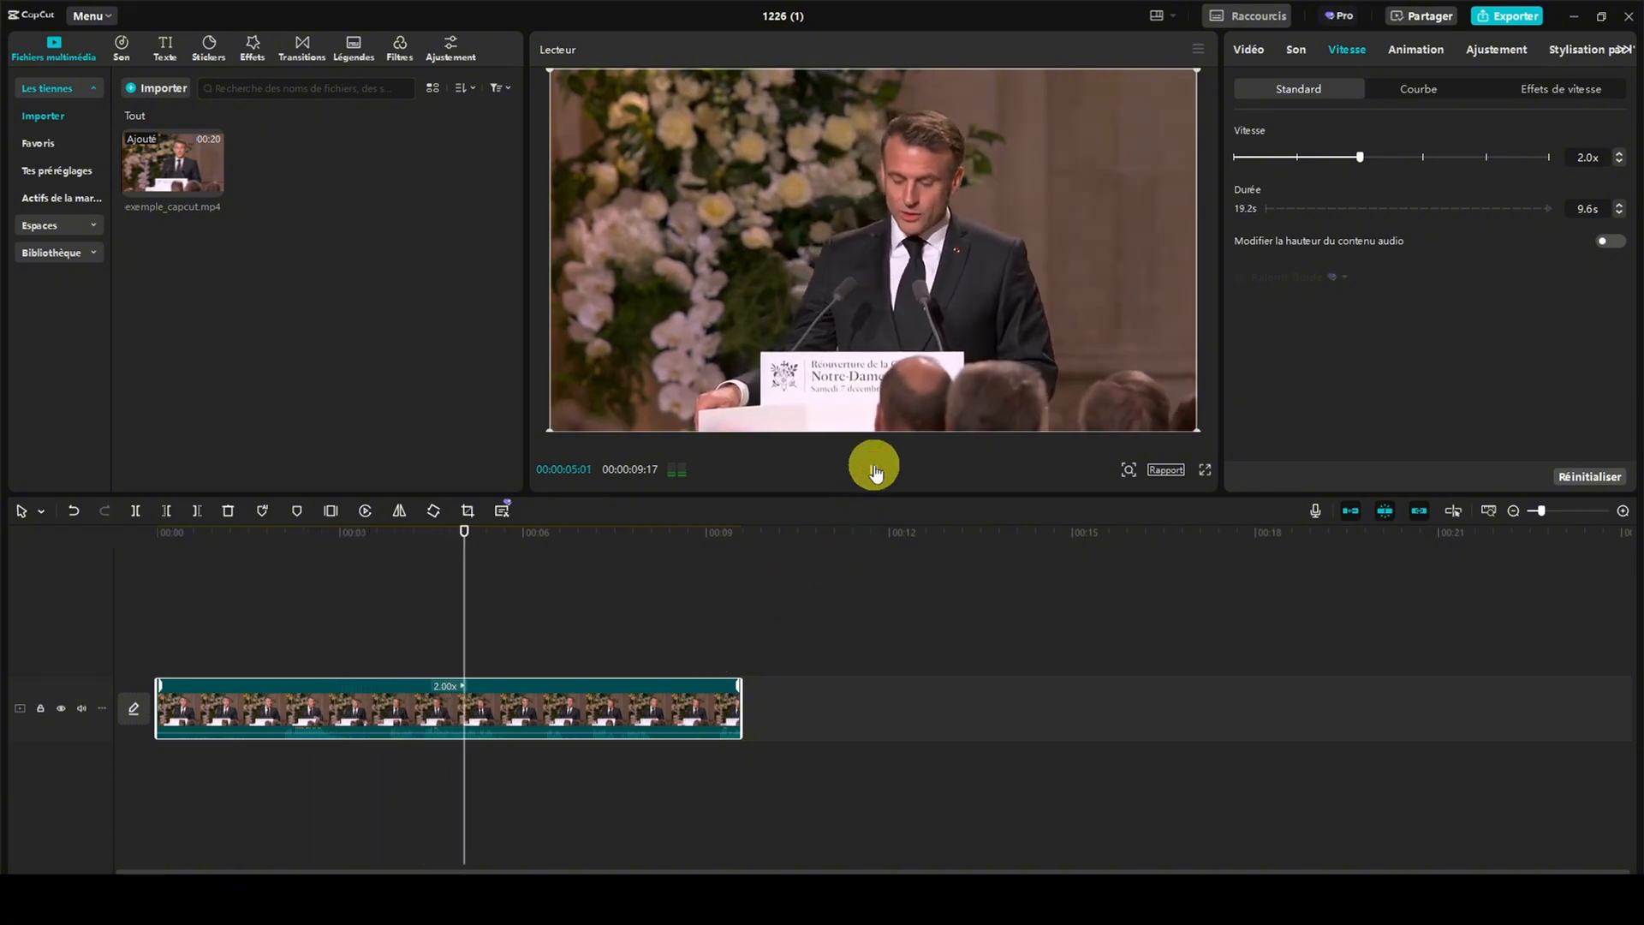
{"action": "left_click", "coordinate": [873, 469]}
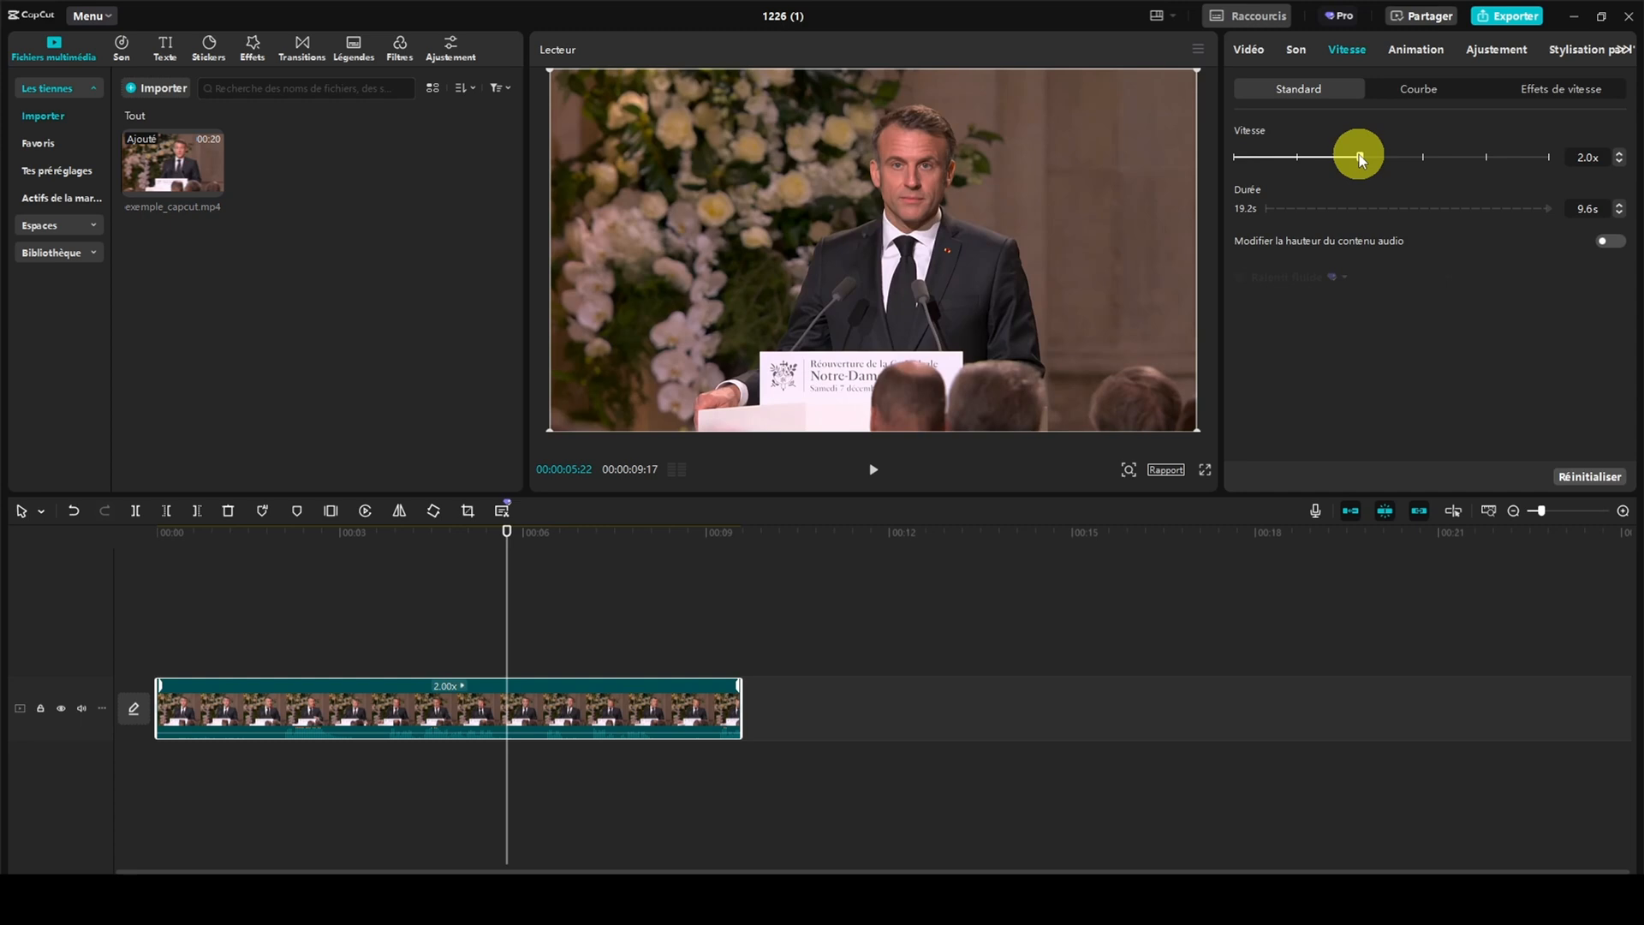
Slow the clip down to 0.5x speed and play part of it
{"action": "left_click_drag", "start_coordinate": [1359, 155], "coordinate": [1262, 163]}
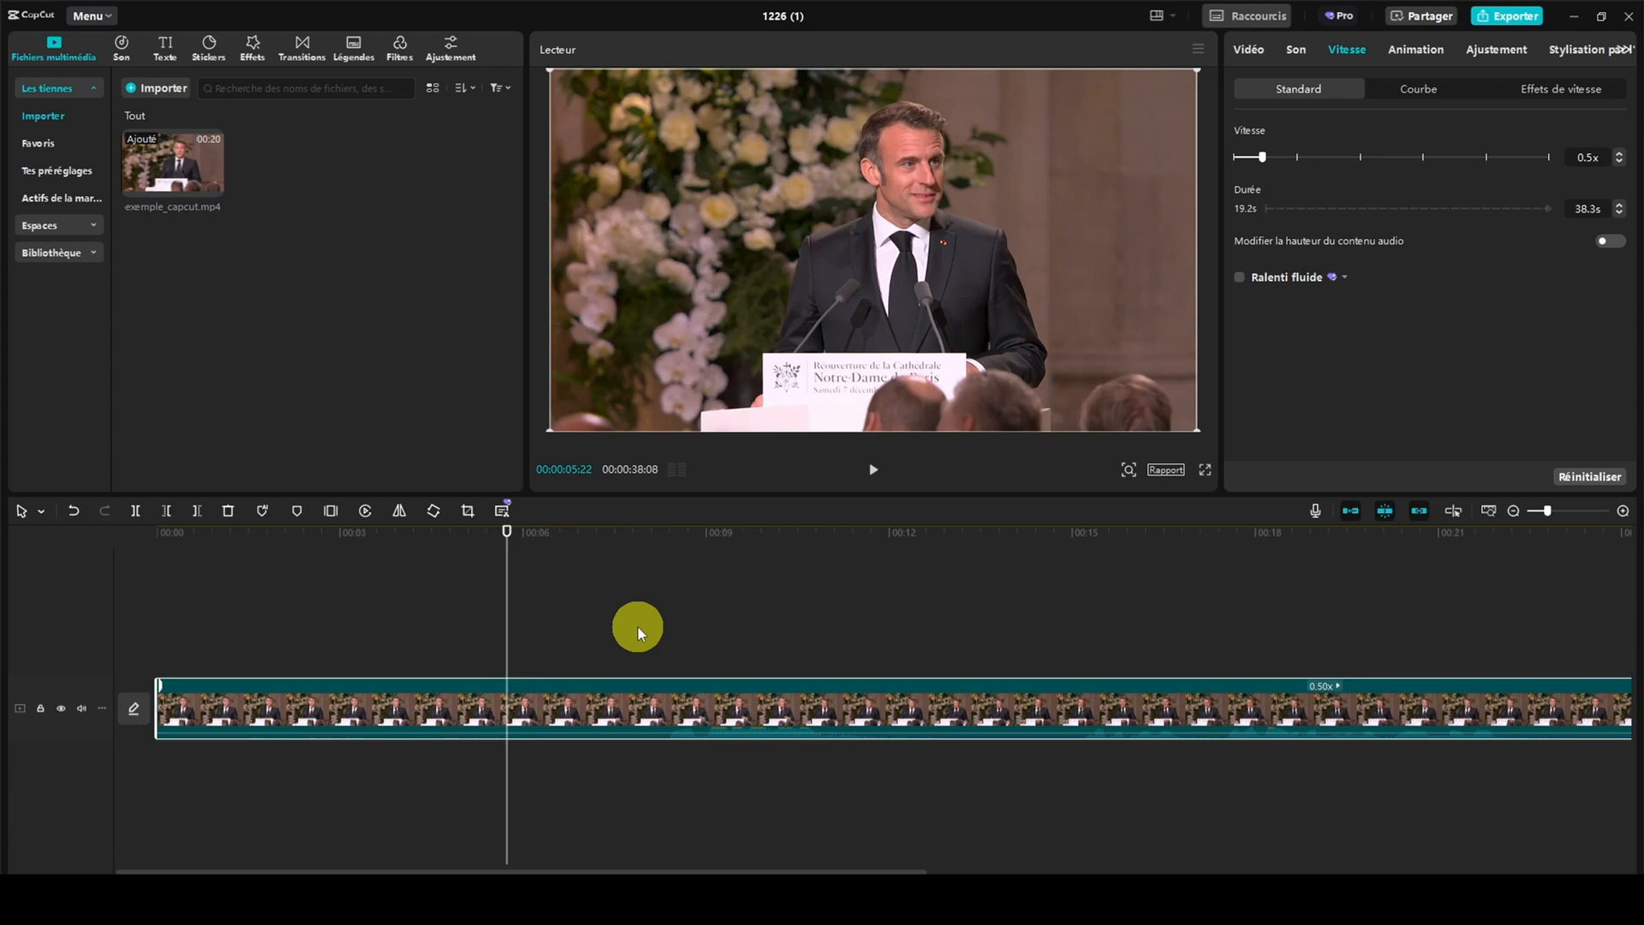
{"action": "left_click", "coordinate": [873, 469]}
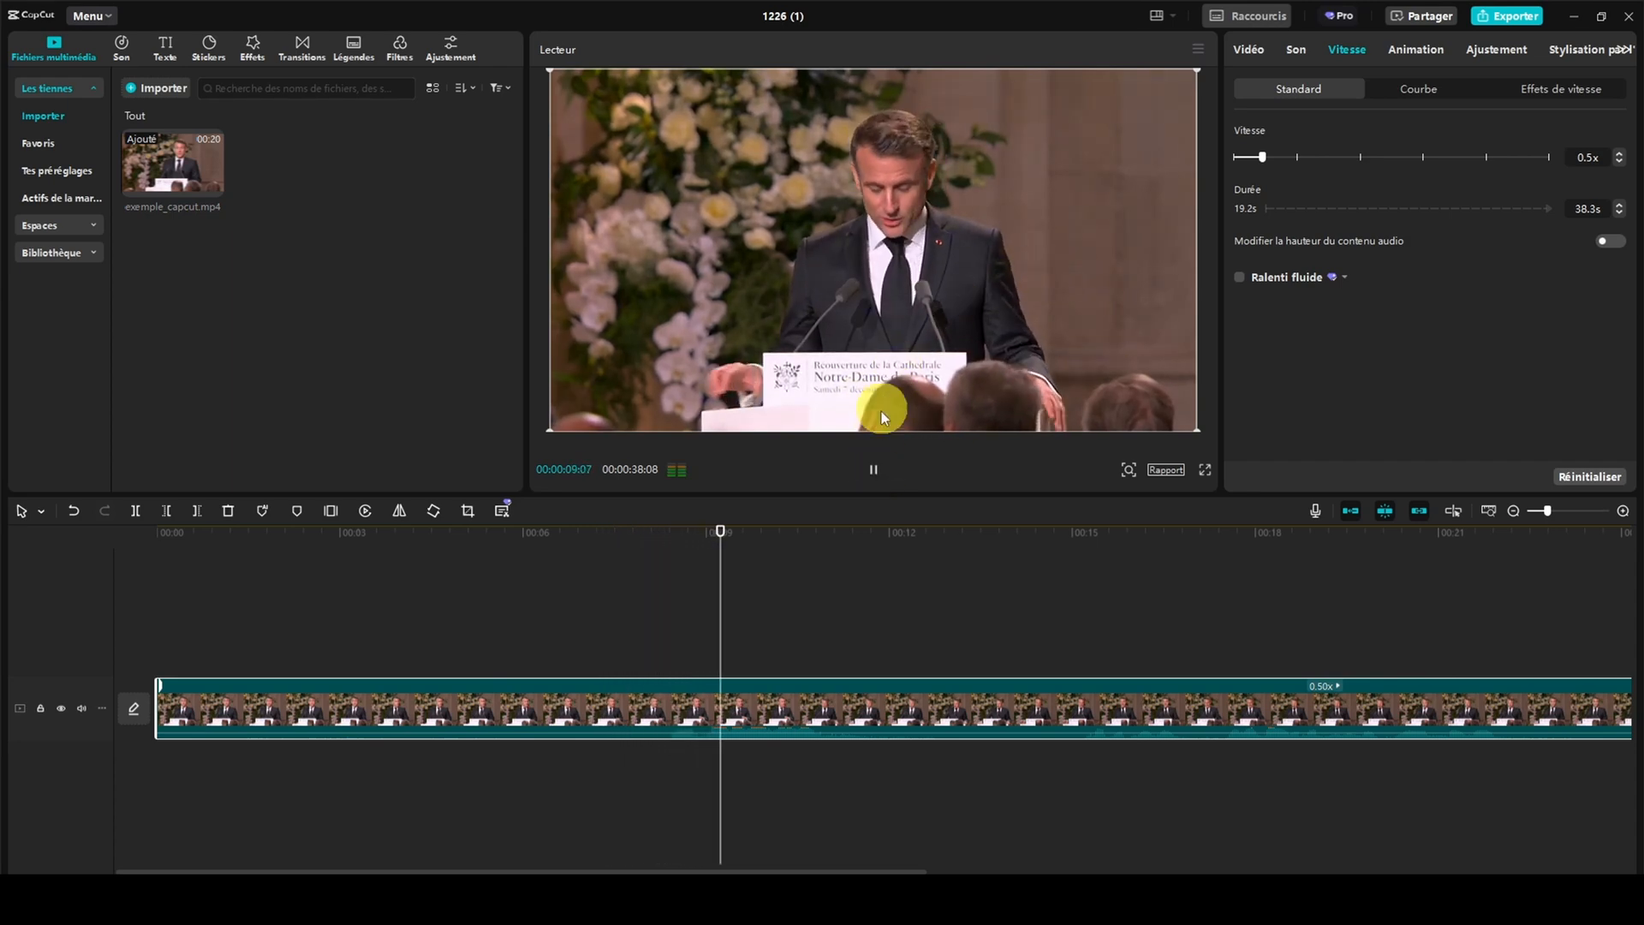
{"action": "left_click", "coordinate": [874, 469]}
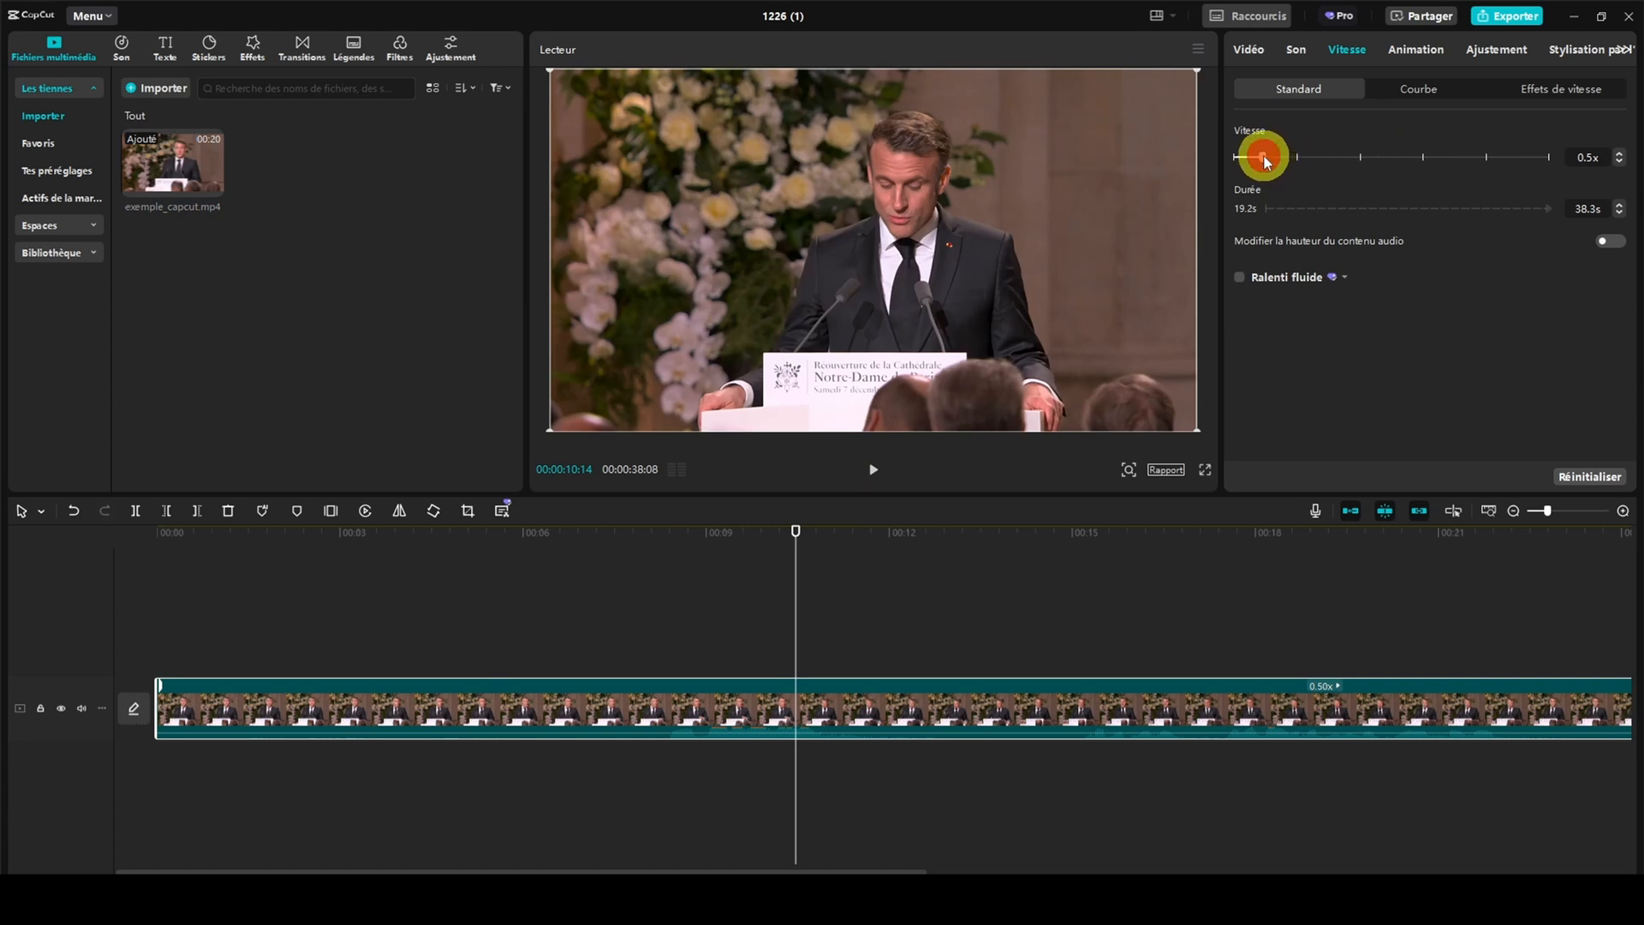
Return the clip's speed to 1.0x and switch Modifier la hauteur du contenu audio on and off again
{"action": "left_click_drag", "start_coordinate": [1284, 157], "coordinate": [1294, 159]}
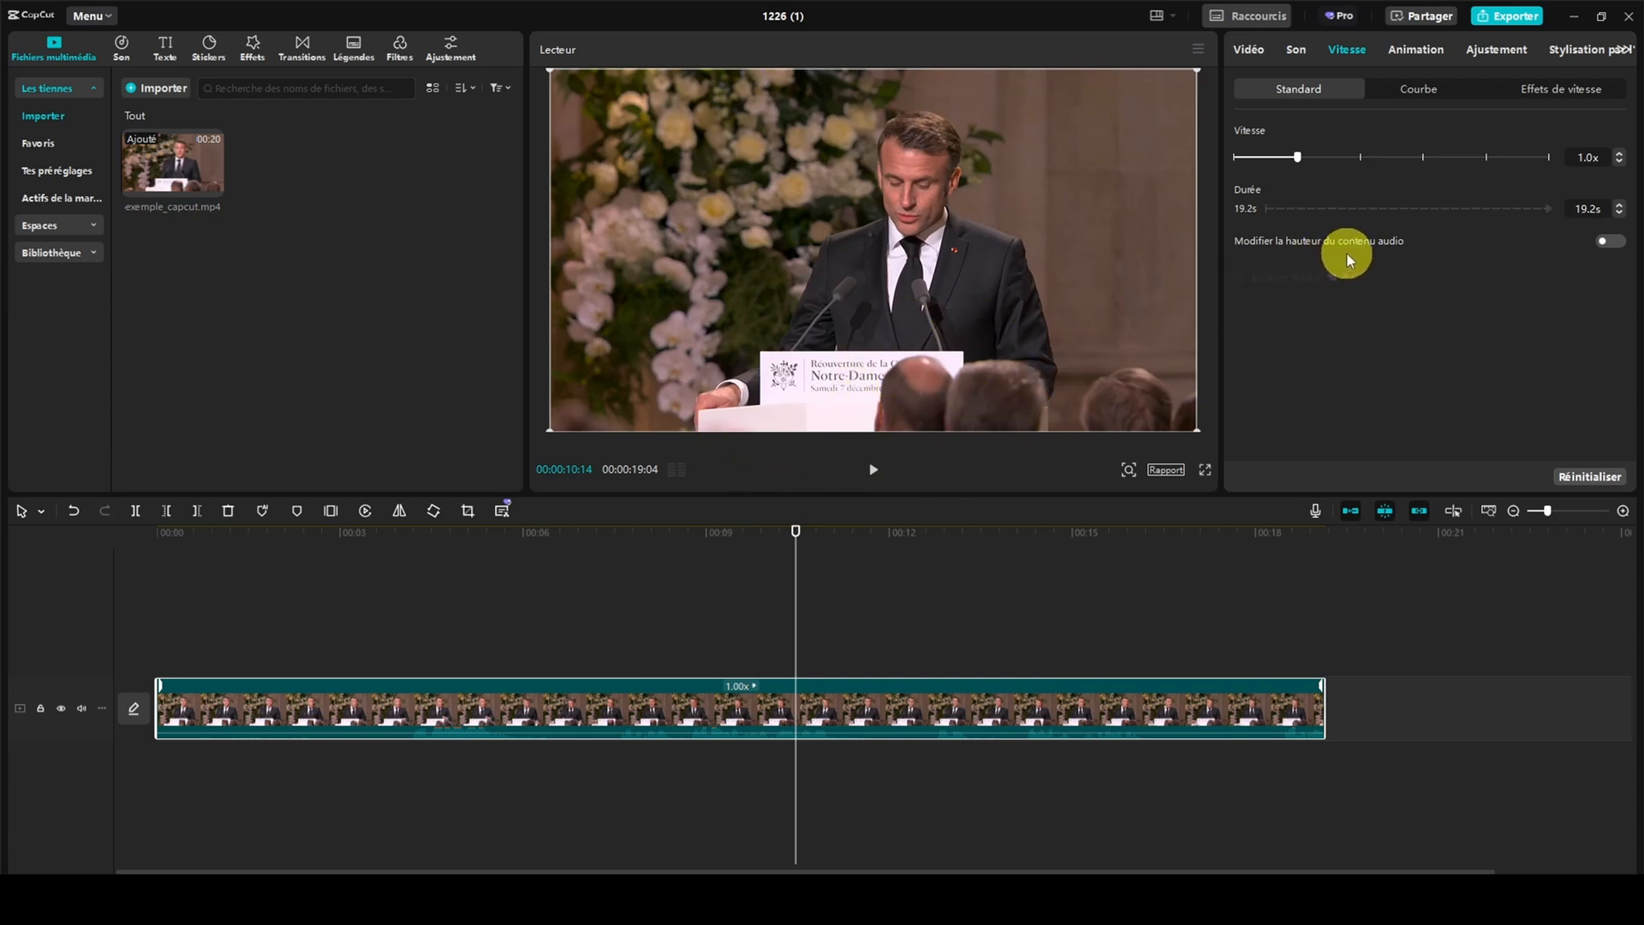
{"action": "left_click", "coordinate": [1608, 241]}
{"action": "left_click", "coordinate": [1609, 244]}
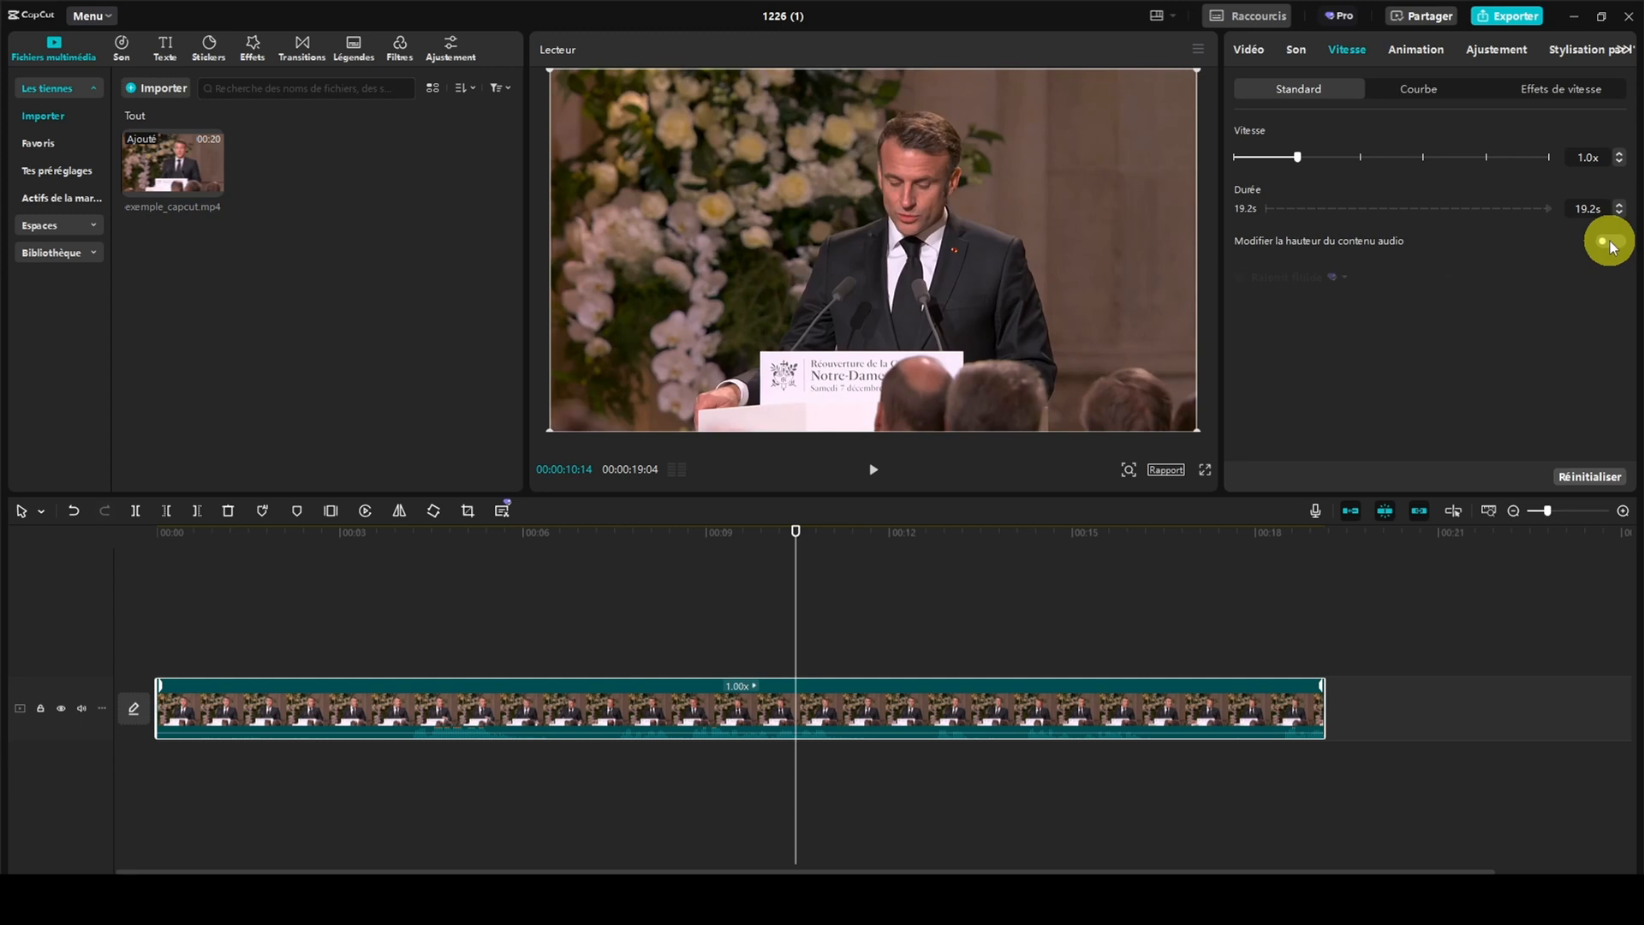
Apply the Montage speed curve to the clip and move the playhead back near the clip's start
{"action": "left_click", "coordinate": [1434, 90]}
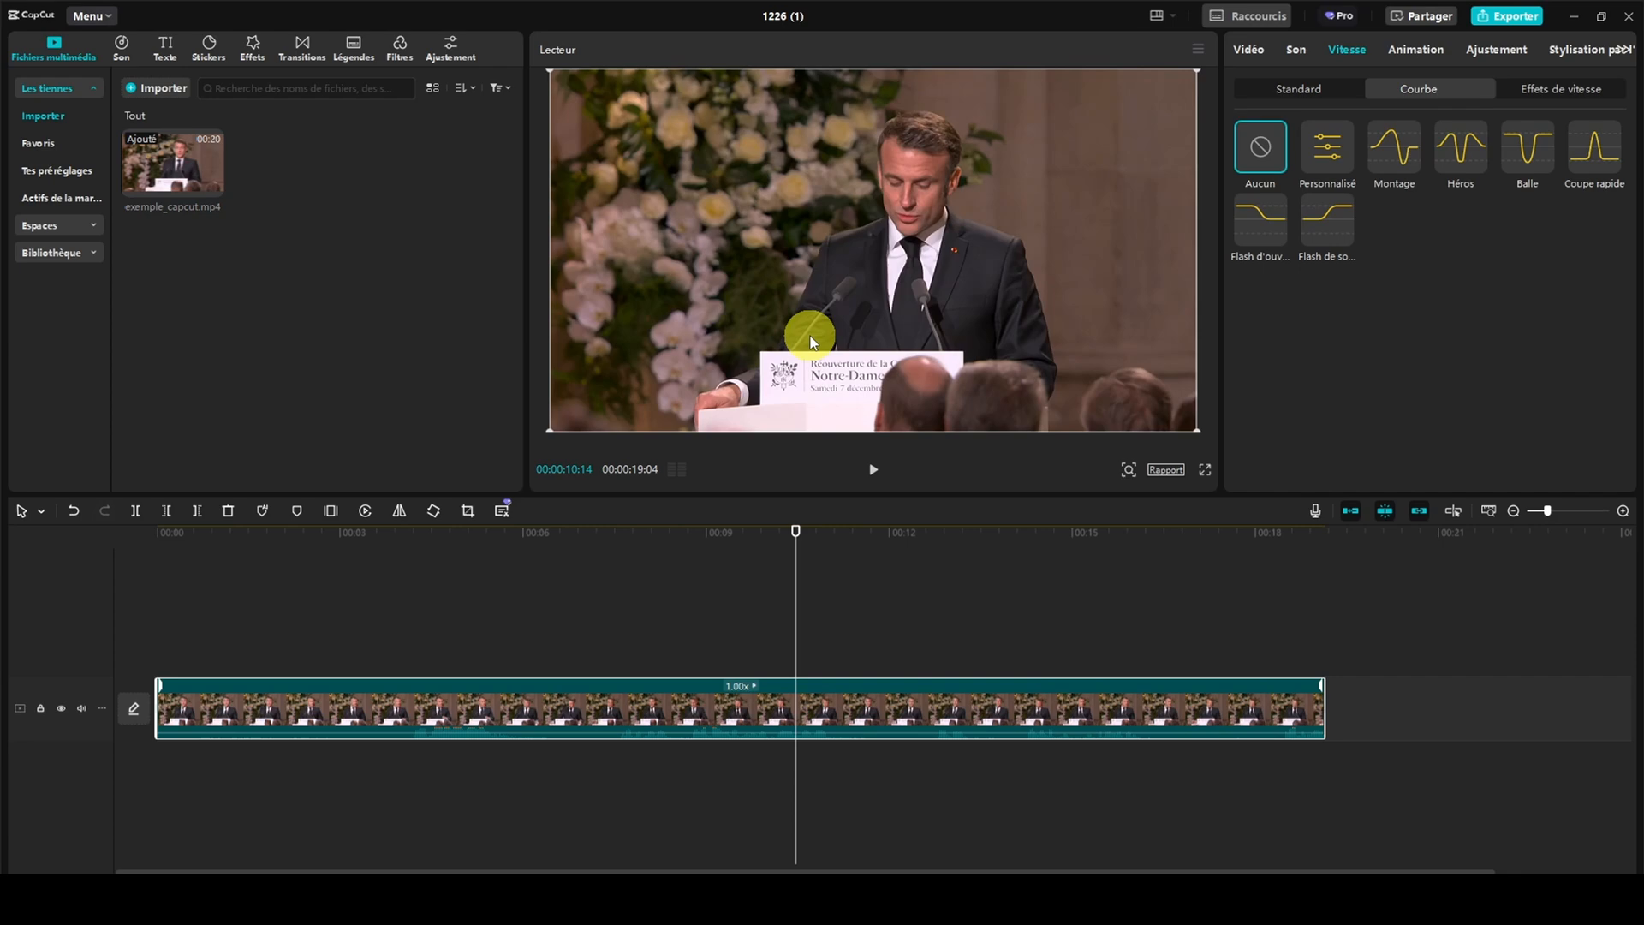
{"action": "left_click", "coordinate": [1392, 157]}
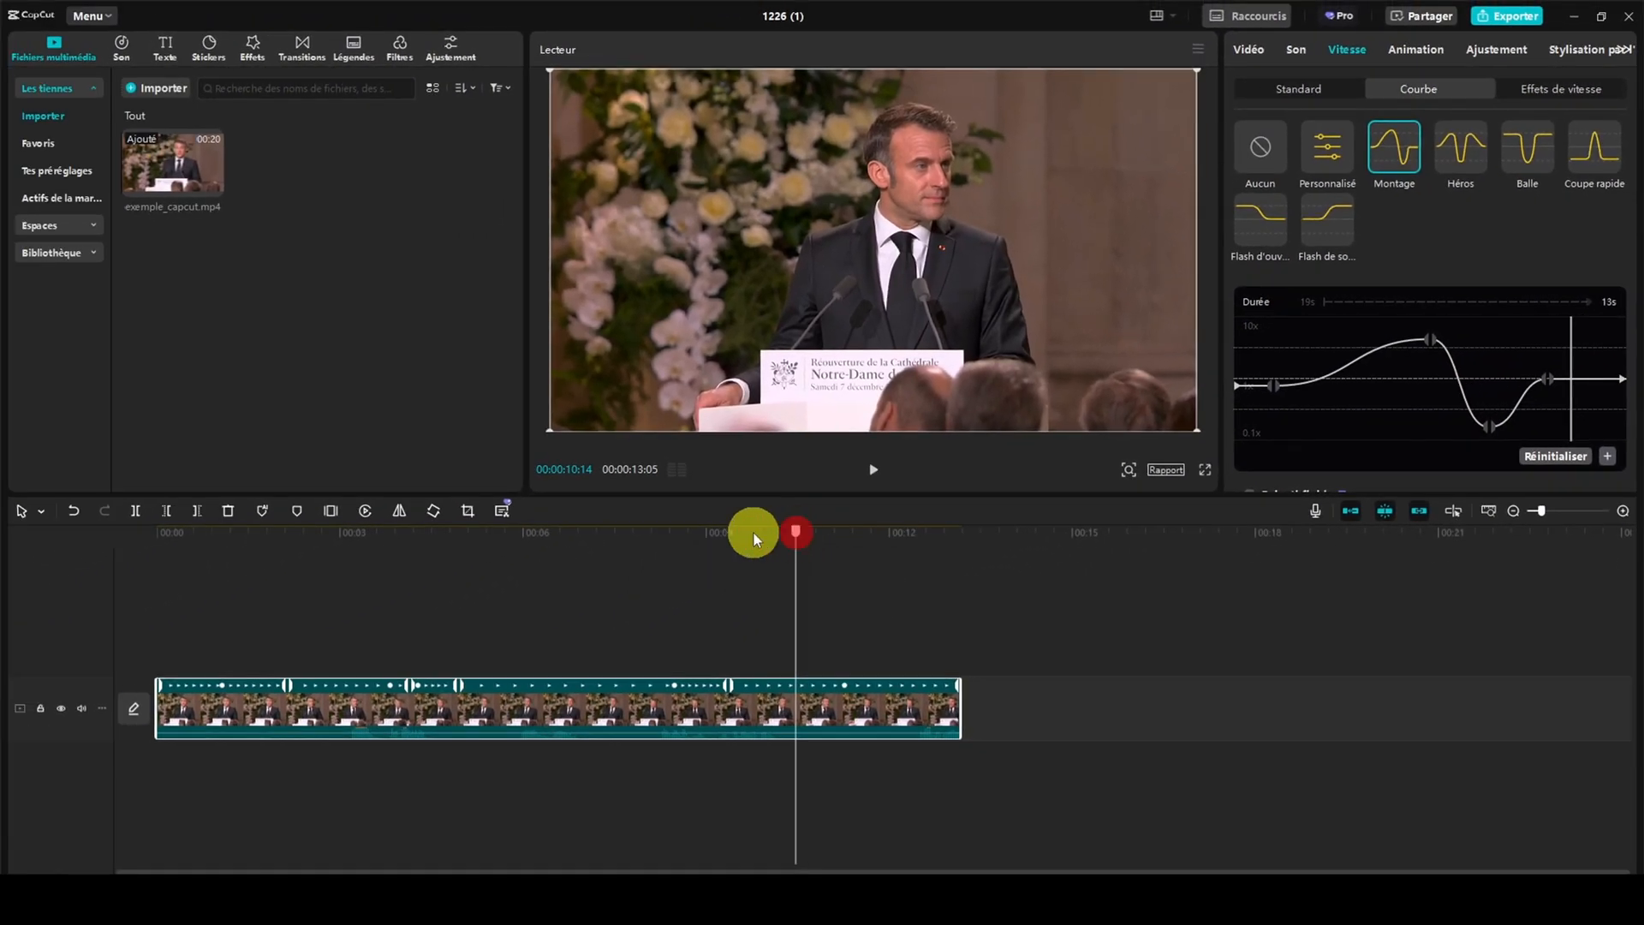
{"action": "left_click_drag", "start_coordinate": [719, 551], "coordinate": [125, 589]}
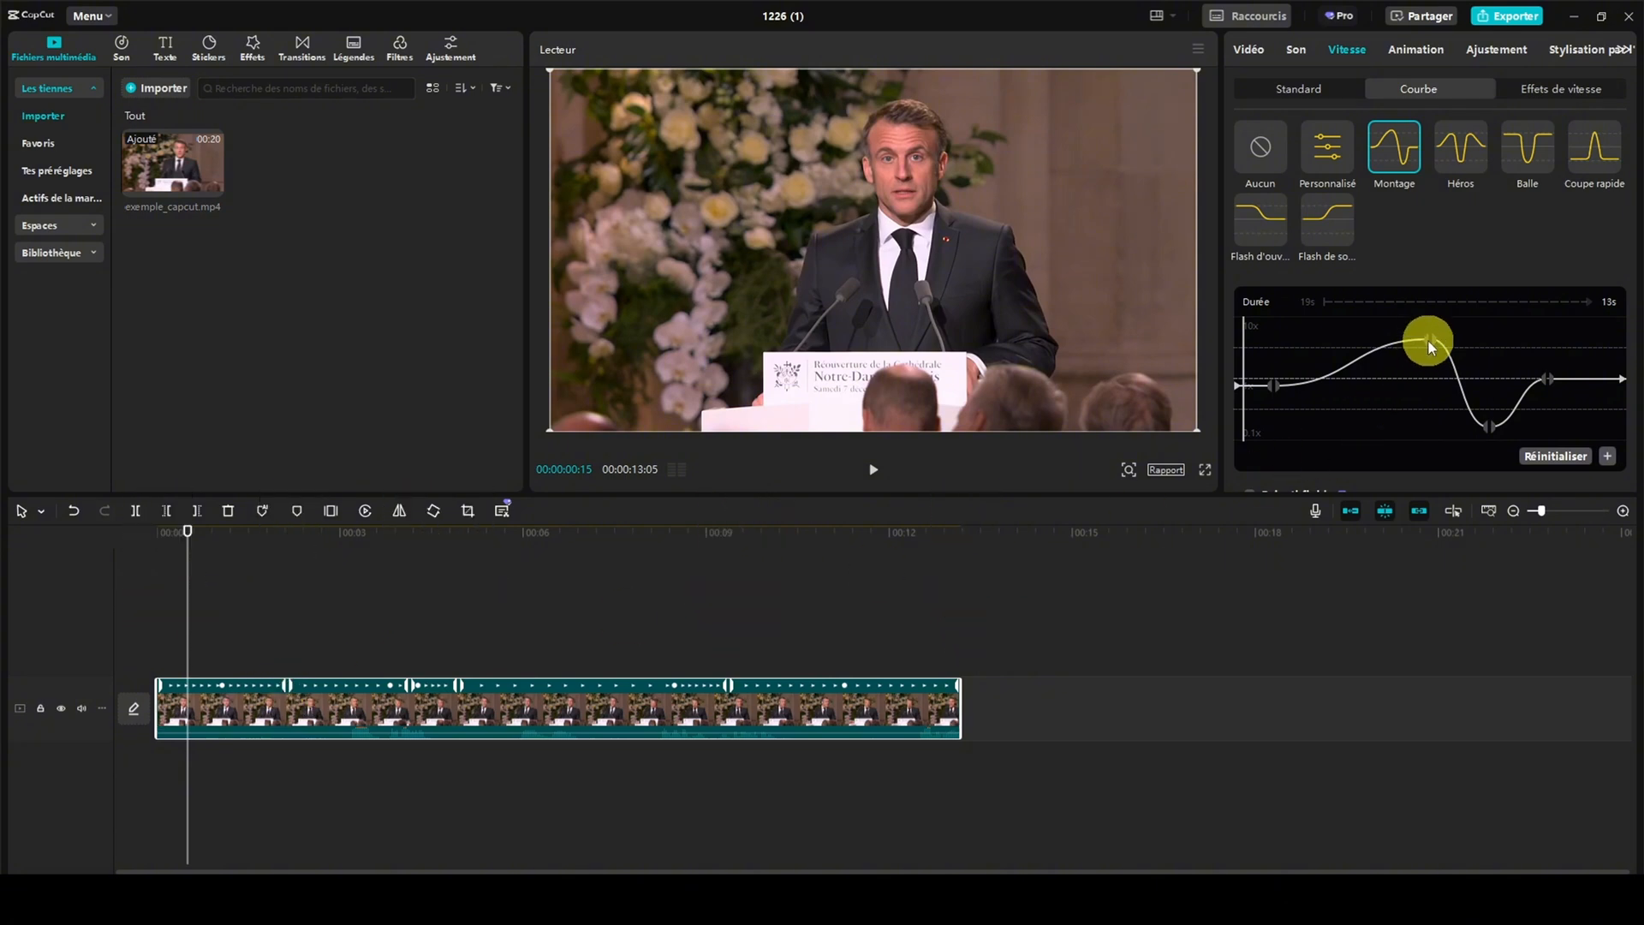
Try shifting the Montage curve's peak and stretching the segment after it on the timeline, and reset the curve
{"action": "left_click_drag", "start_coordinate": [1430, 337], "coordinate": [1406, 337]}
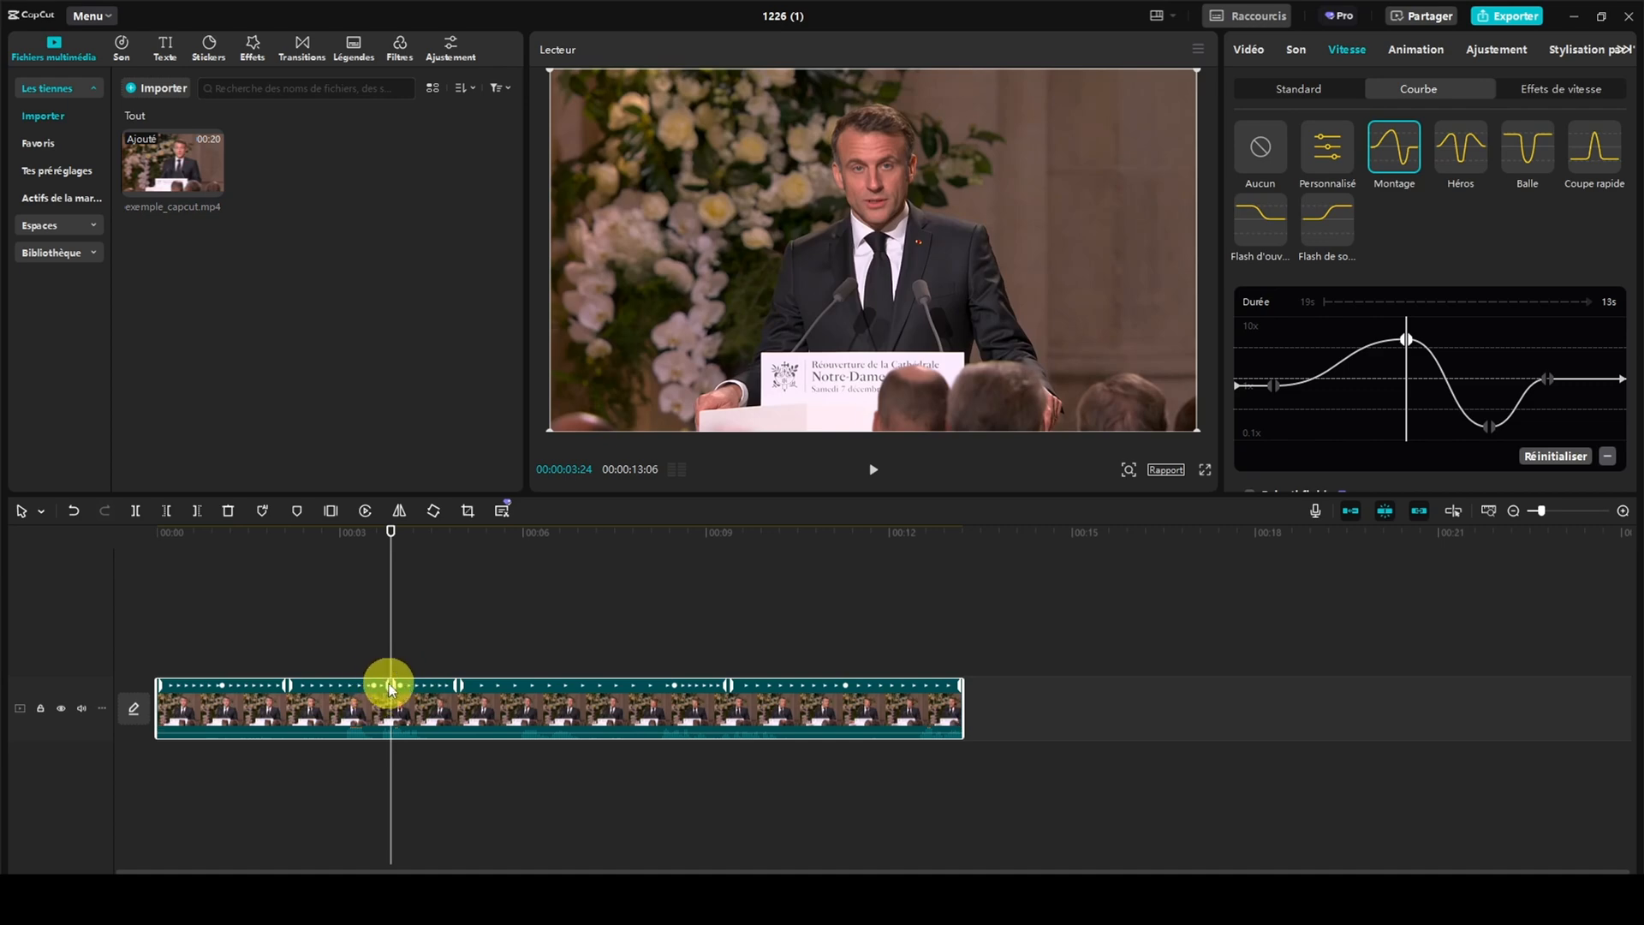
{"action": "left_click_drag", "start_coordinate": [458, 684], "coordinate": [470, 684]}
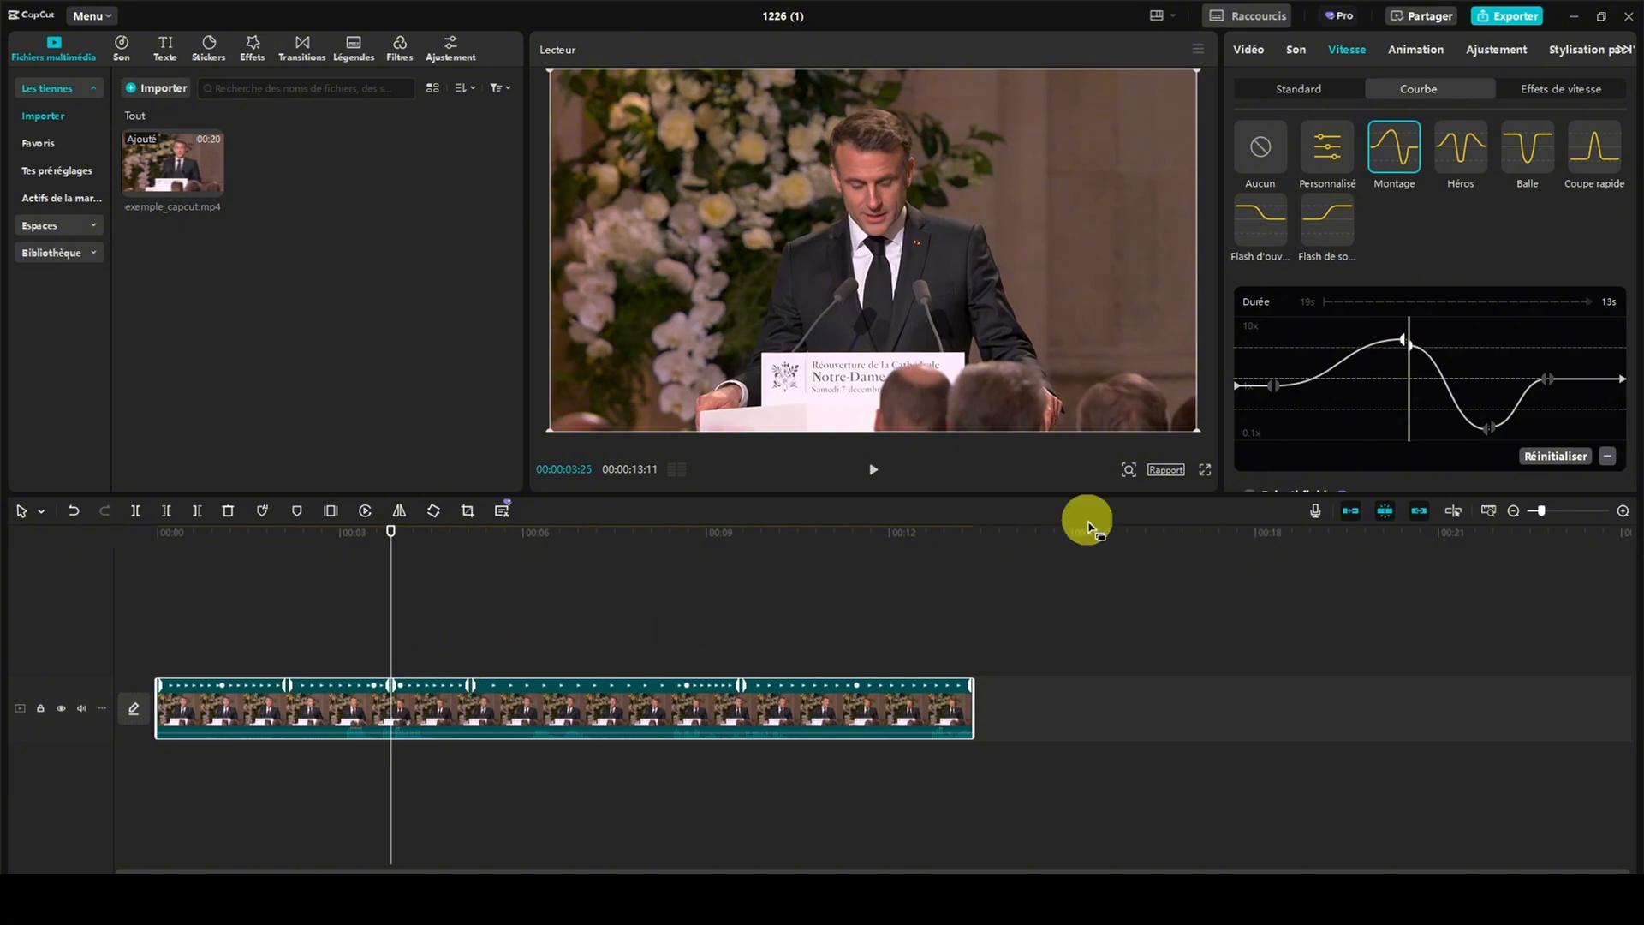
{"action": "left_click", "coordinate": [1401, 341]}
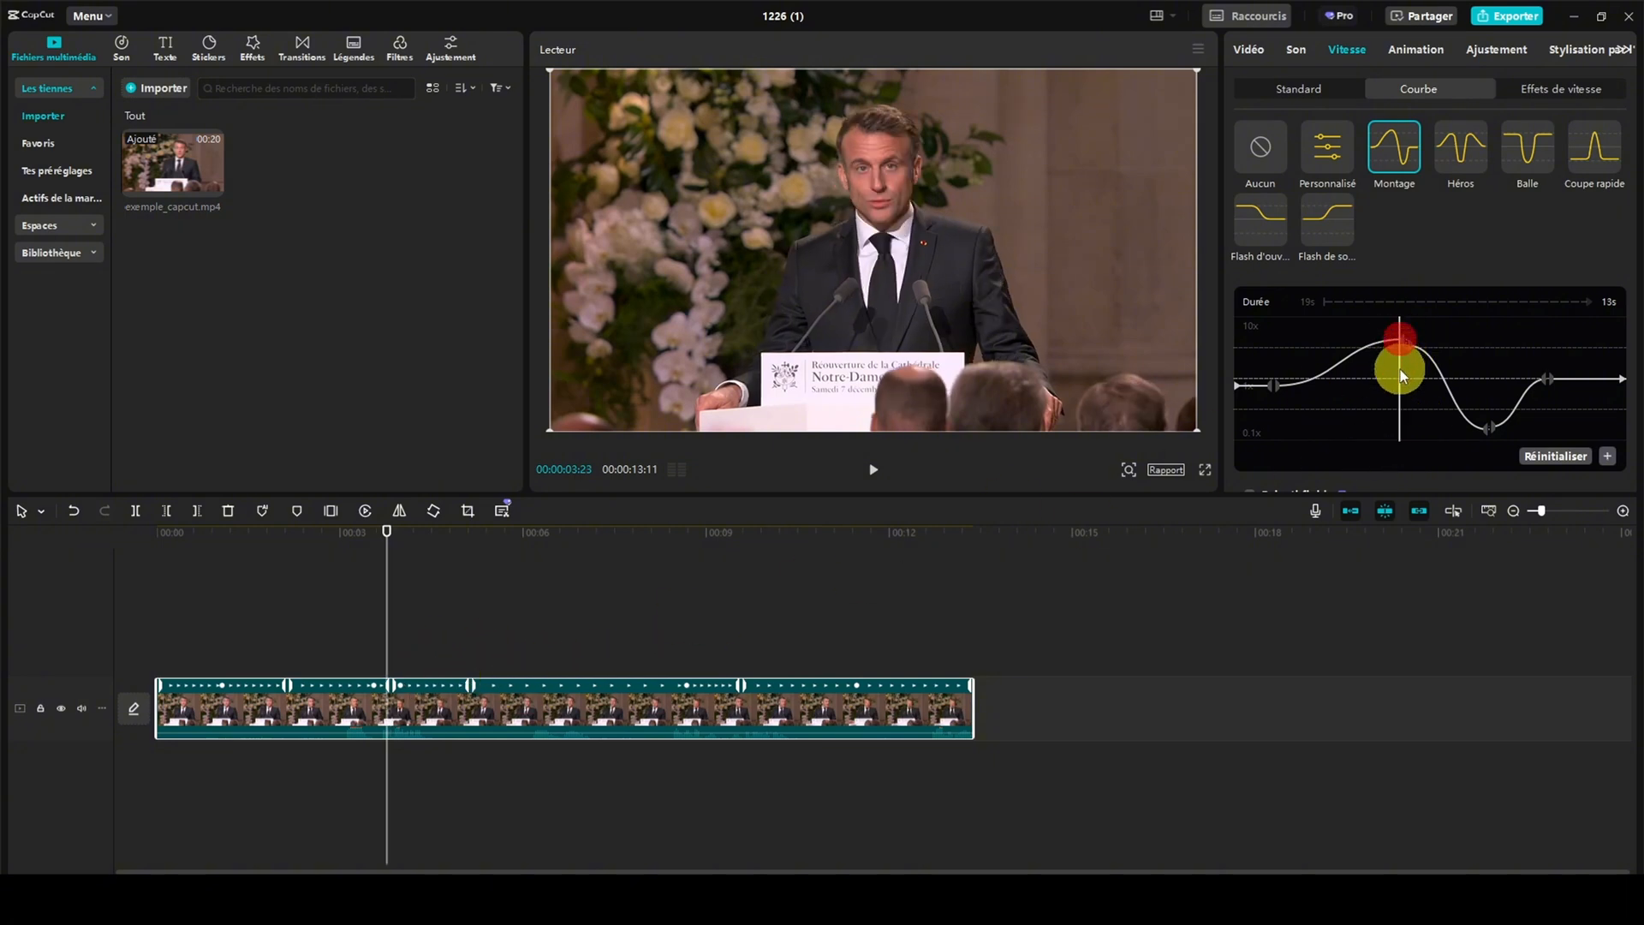
{"action": "mouse_move", "coordinate": [1410, 344]}
{"action": "left_mouse_down"}
{"action": "mouse_move", "coordinate": [1415, 397]}
{"action": "mouse_move", "coordinate": [1400, 347]}
{"action": "mouse_move", "coordinate": [1370, 360]}
{"action": "mouse_move", "coordinate": [1383, 396]}
{"action": "mouse_move", "coordinate": [1426, 375]}
{"action": "mouse_move", "coordinate": [1417, 343]}
{"action": "left_mouse_up"}
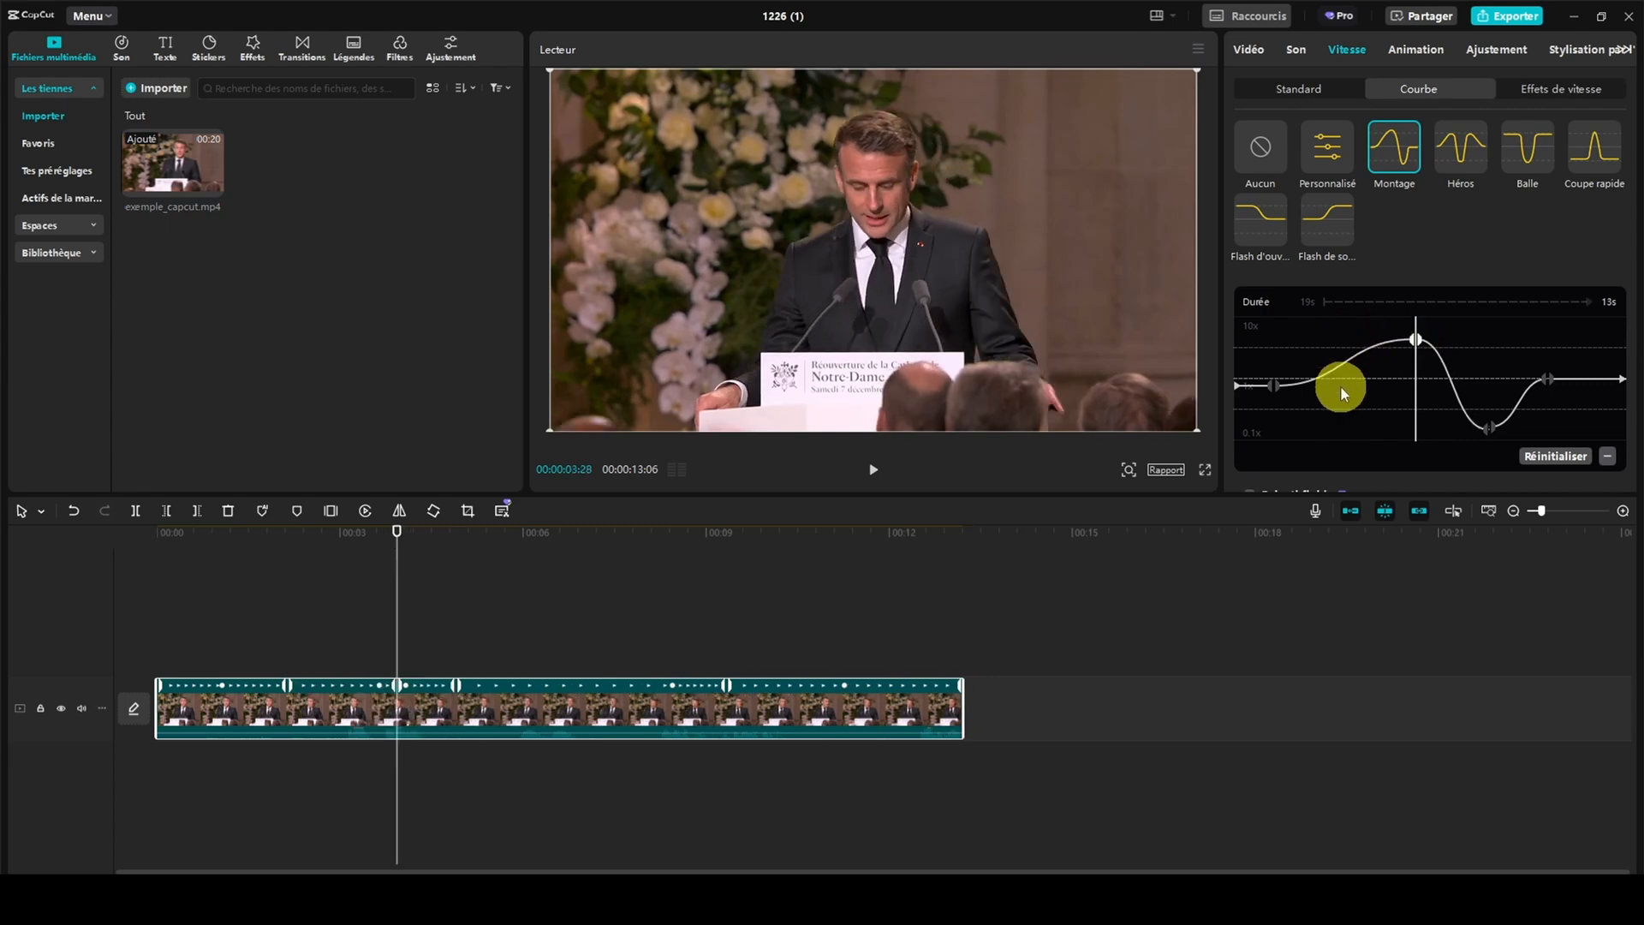
{"action": "left_click", "coordinate": [1559, 457]}
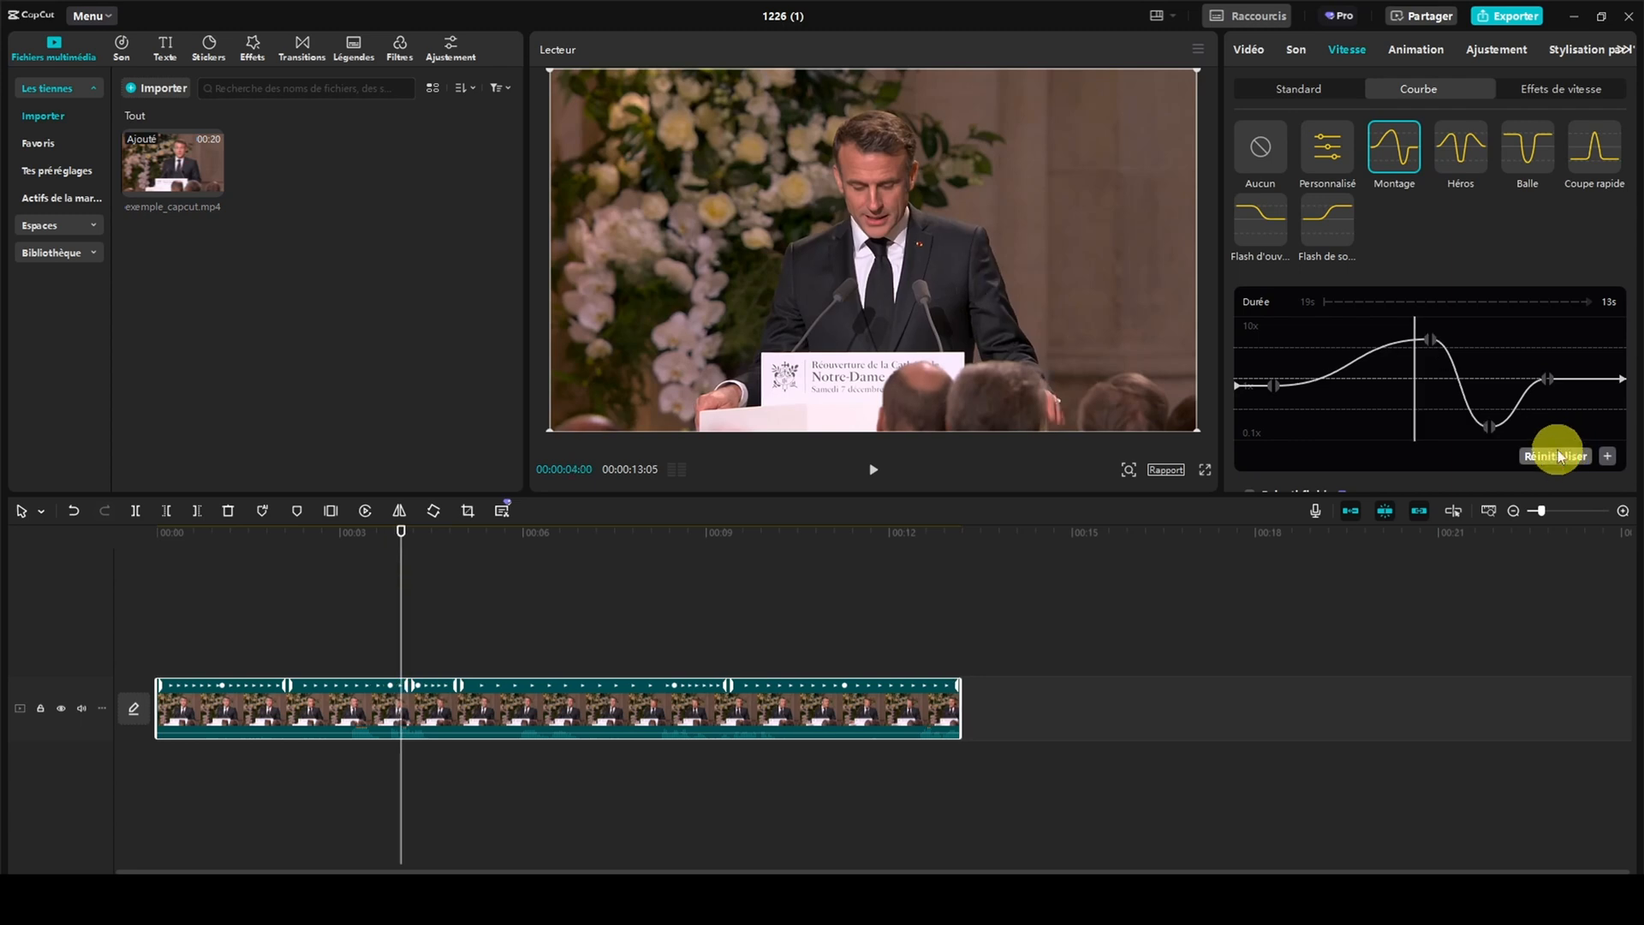
Try the speed curve presets Héros, Balle, Coupe rapide and the two Flash presets on the clip
{"action": "left_click", "coordinate": [1464, 157]}
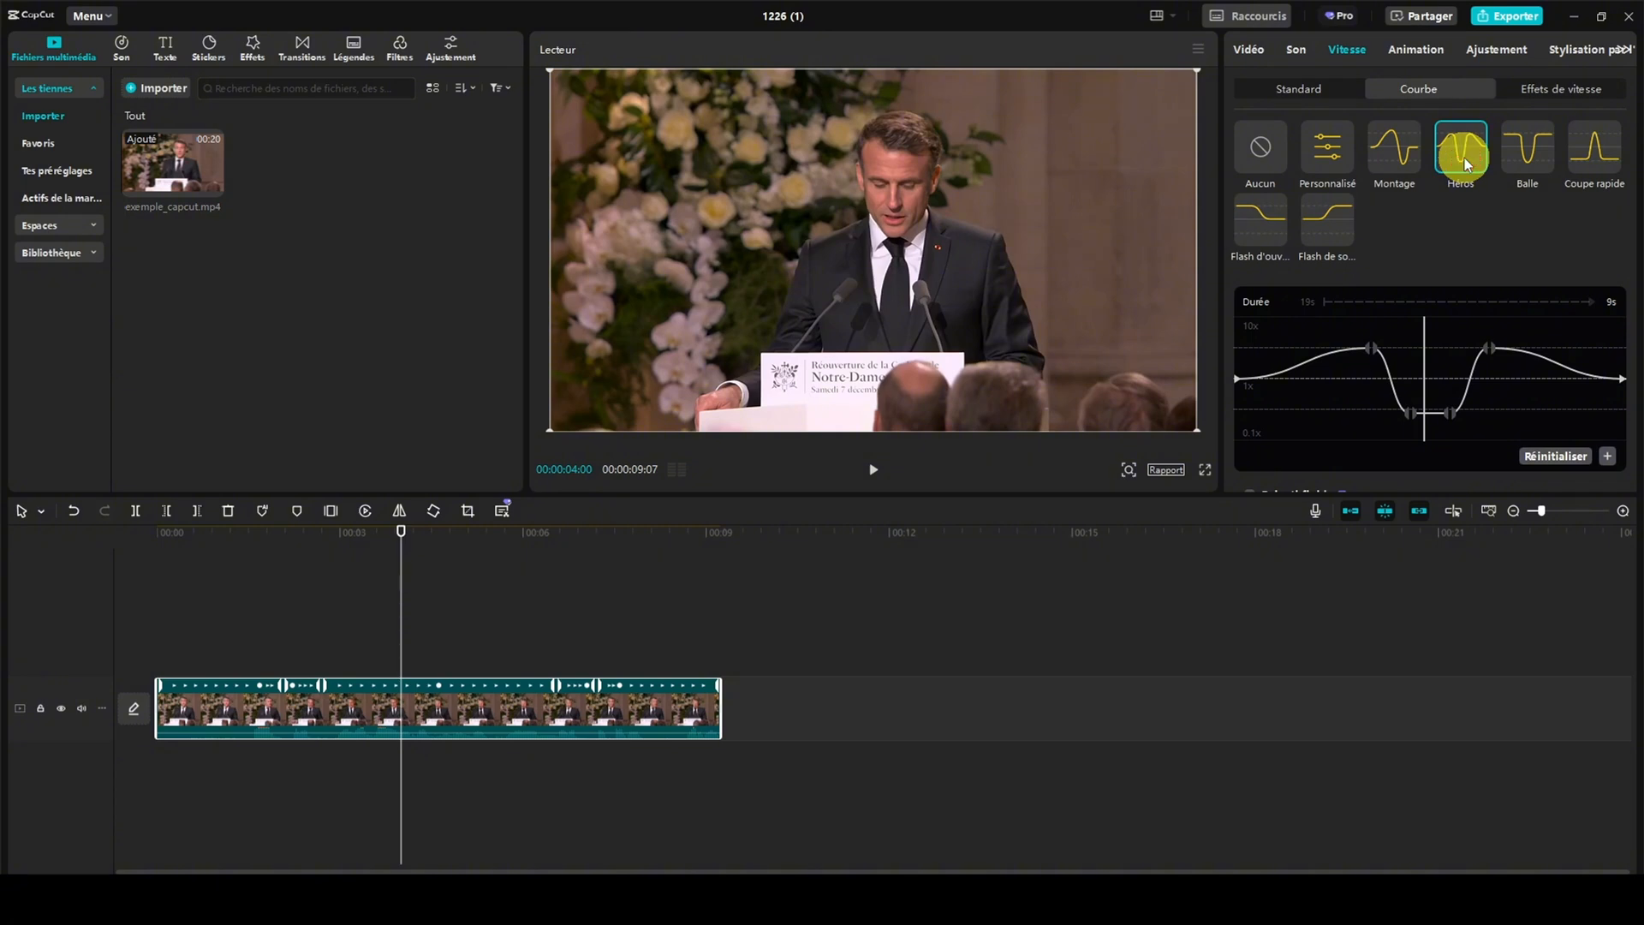
{"action": "left_click", "coordinate": [1529, 157]}
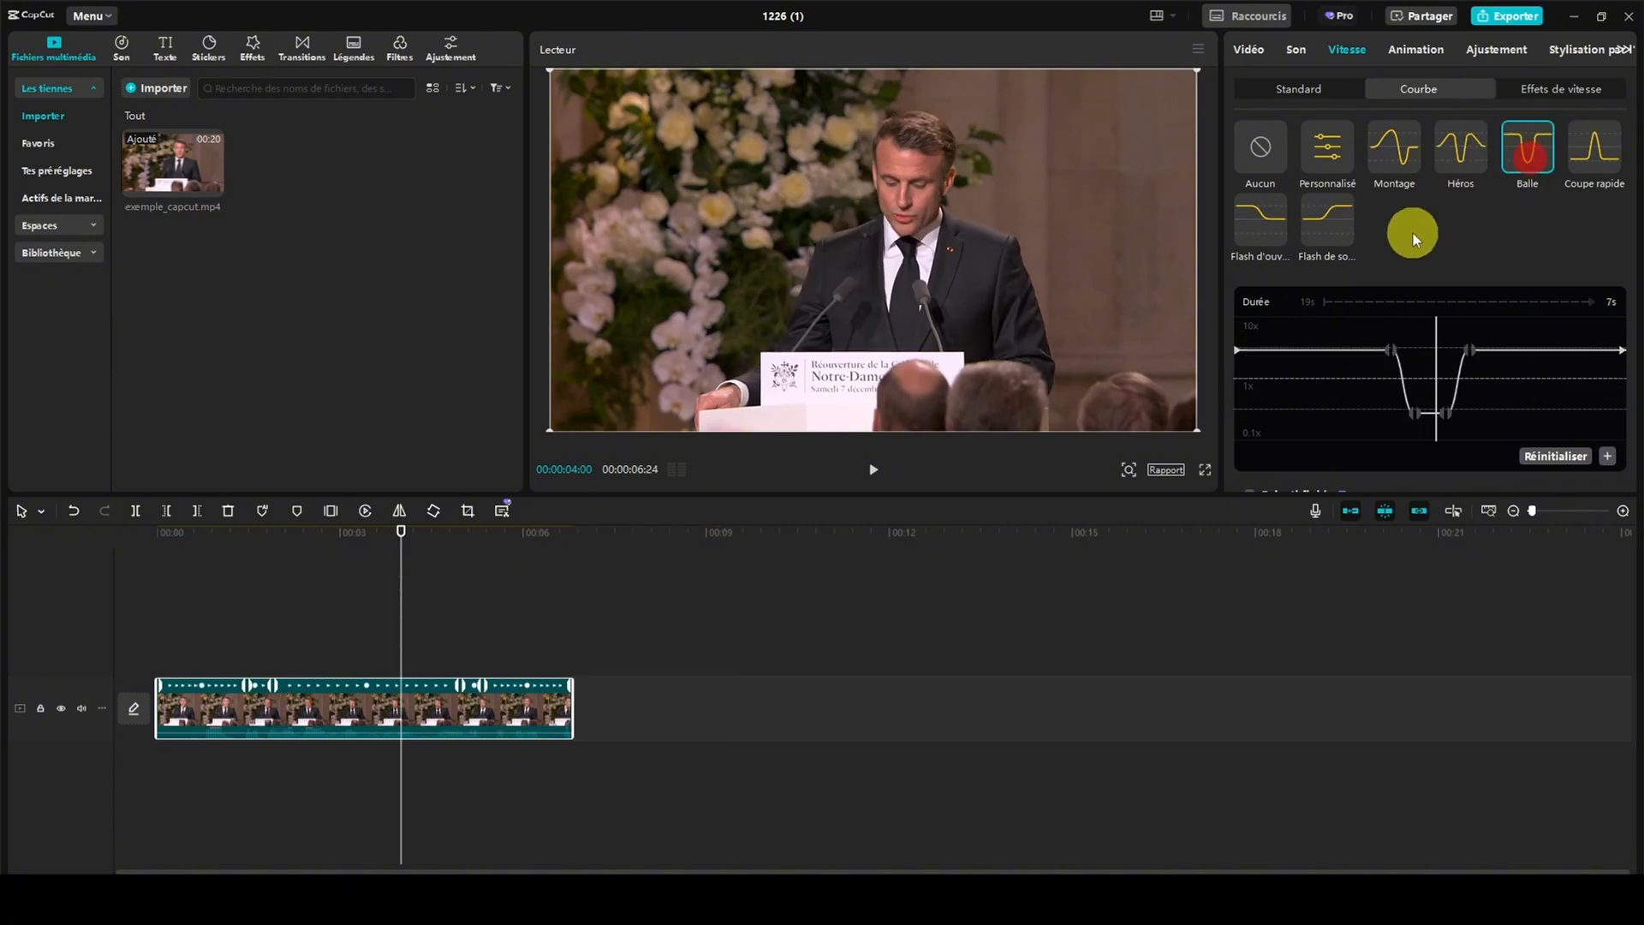
{"action": "left_click", "coordinate": [1254, 356]}
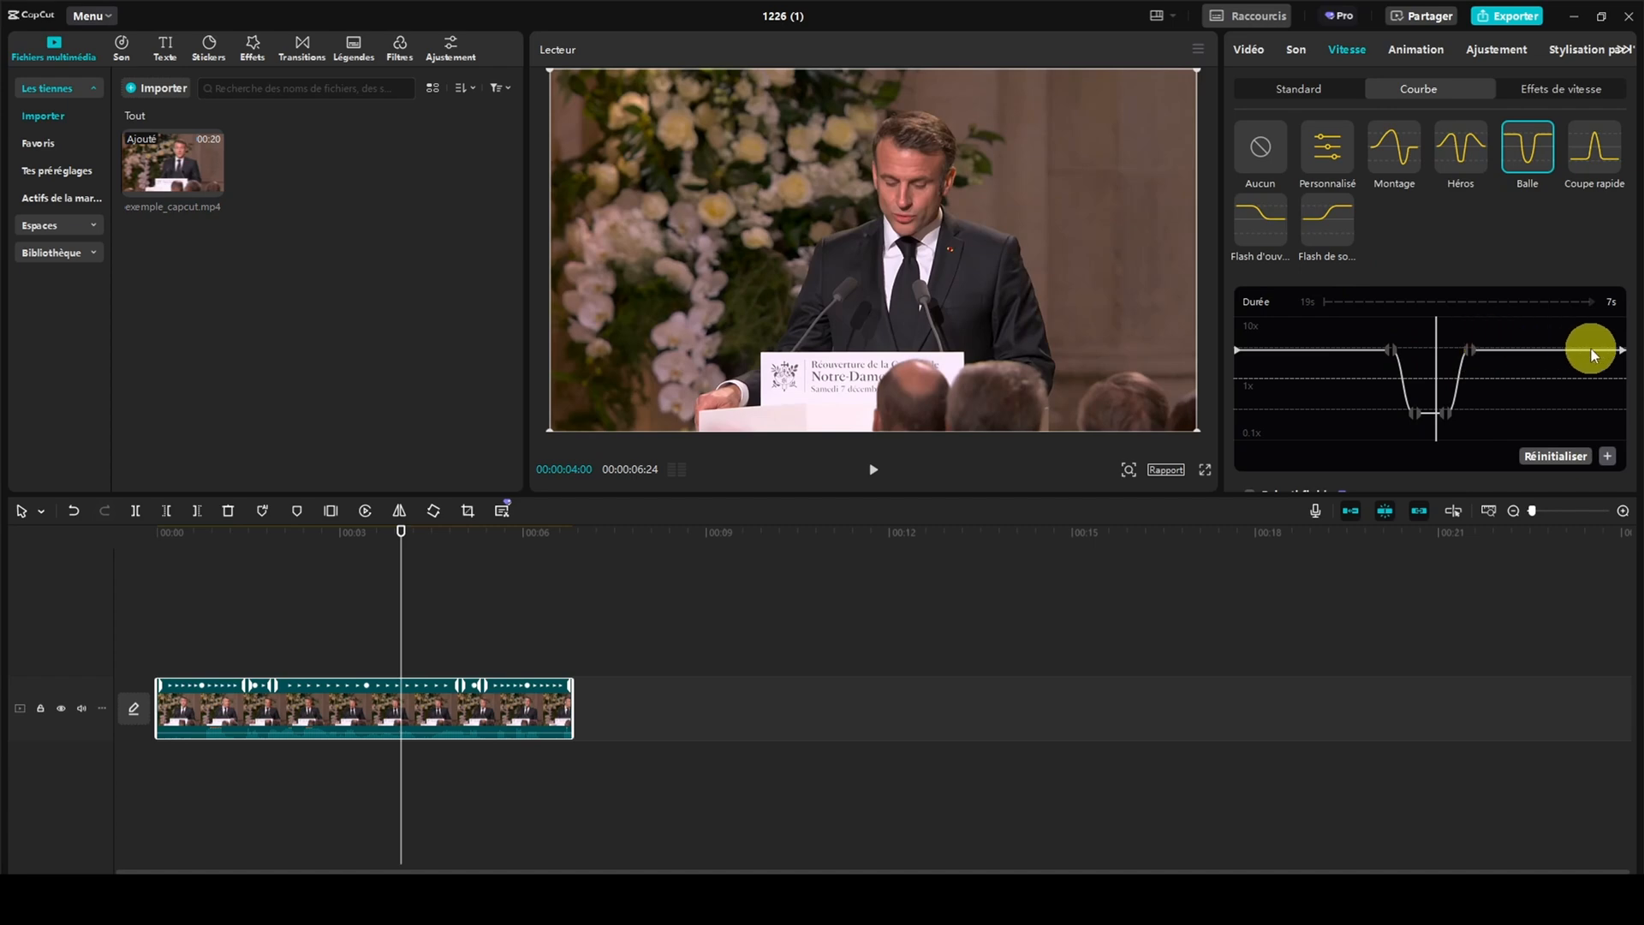
{"action": "left_click", "coordinate": [1581, 150]}
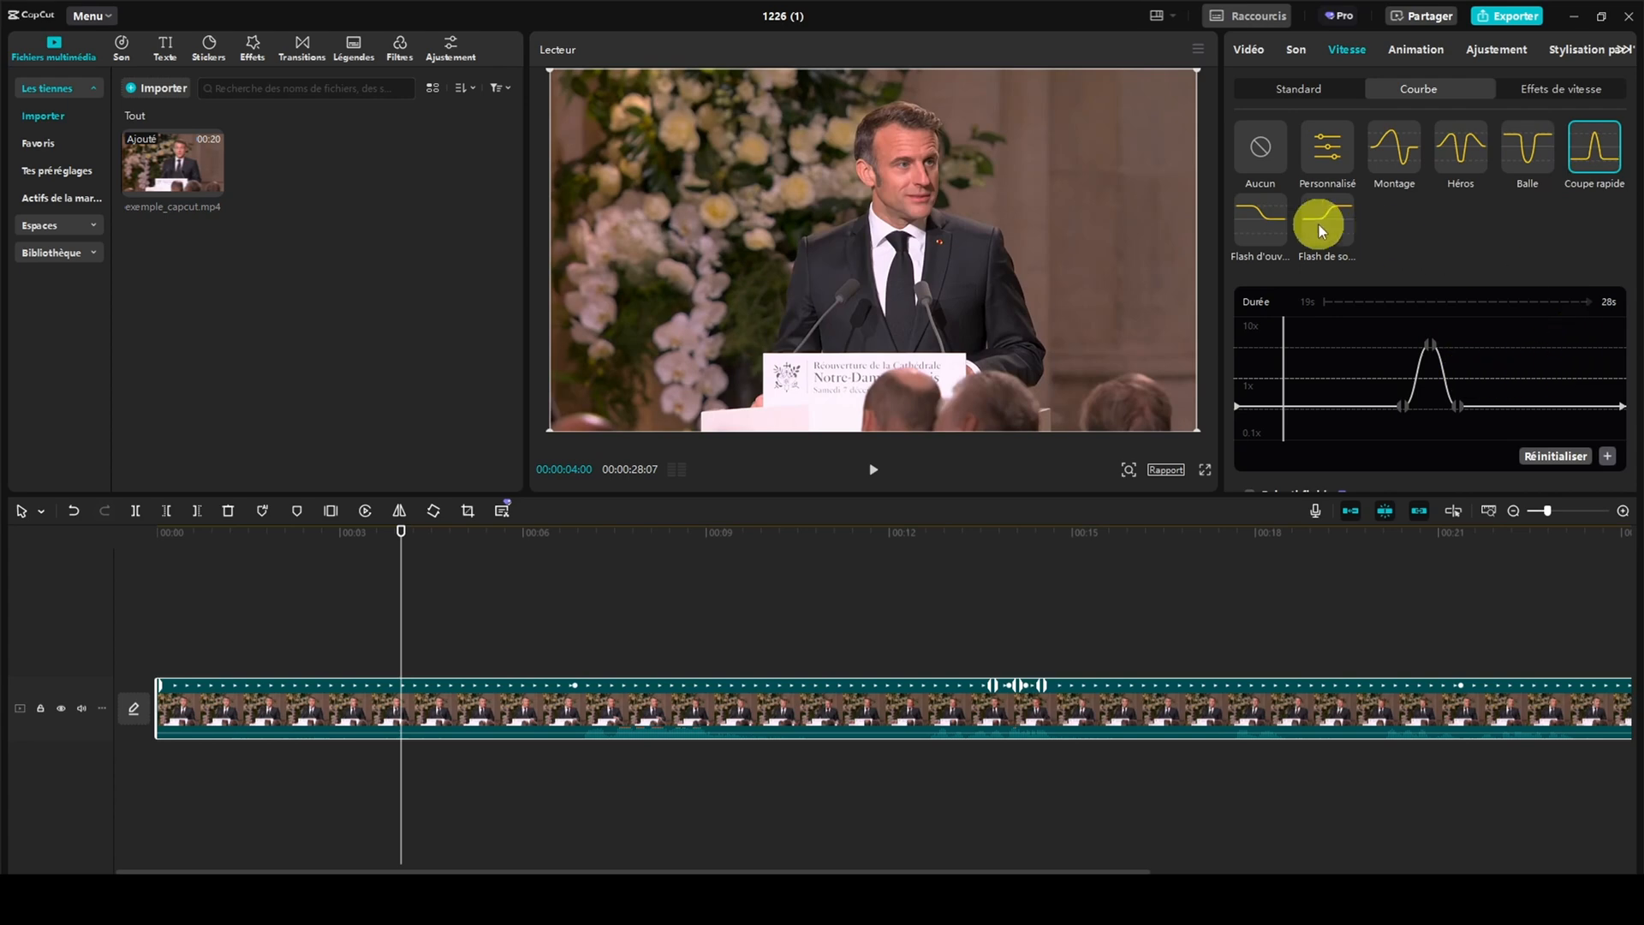
{"action": "left_click", "coordinate": [1262, 223]}
{"action": "left_click", "coordinate": [1326, 228]}
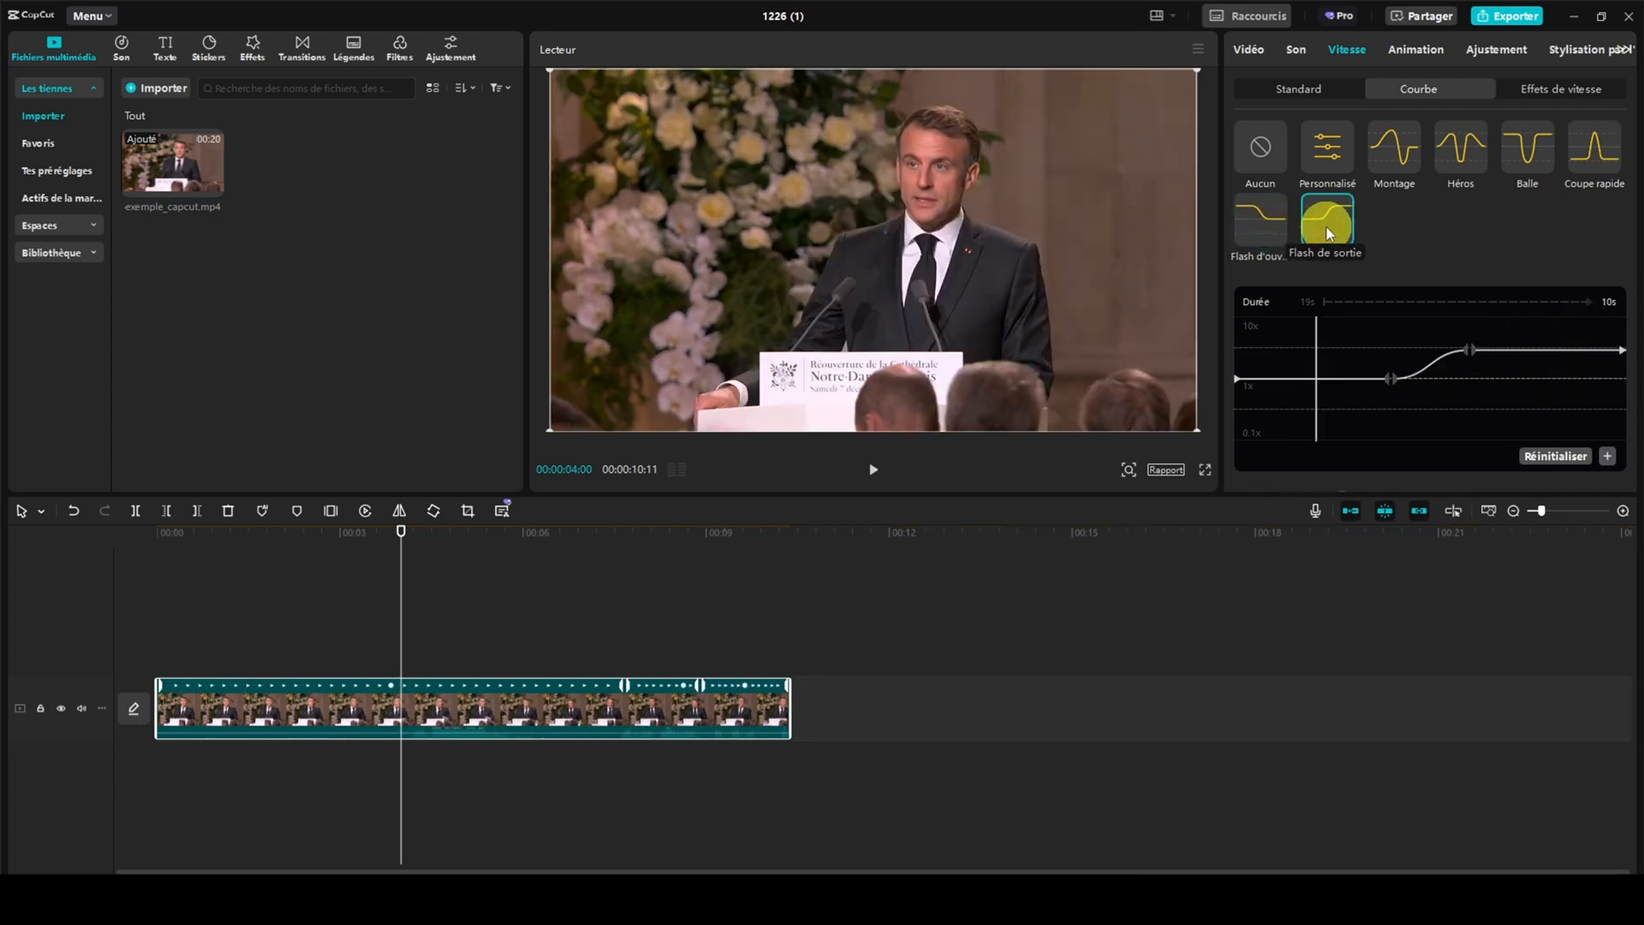
Apply the Personnalisé speed curve and lower its first inner point below 1x to slow that part of the clip
{"action": "left_click", "coordinate": [1328, 159]}
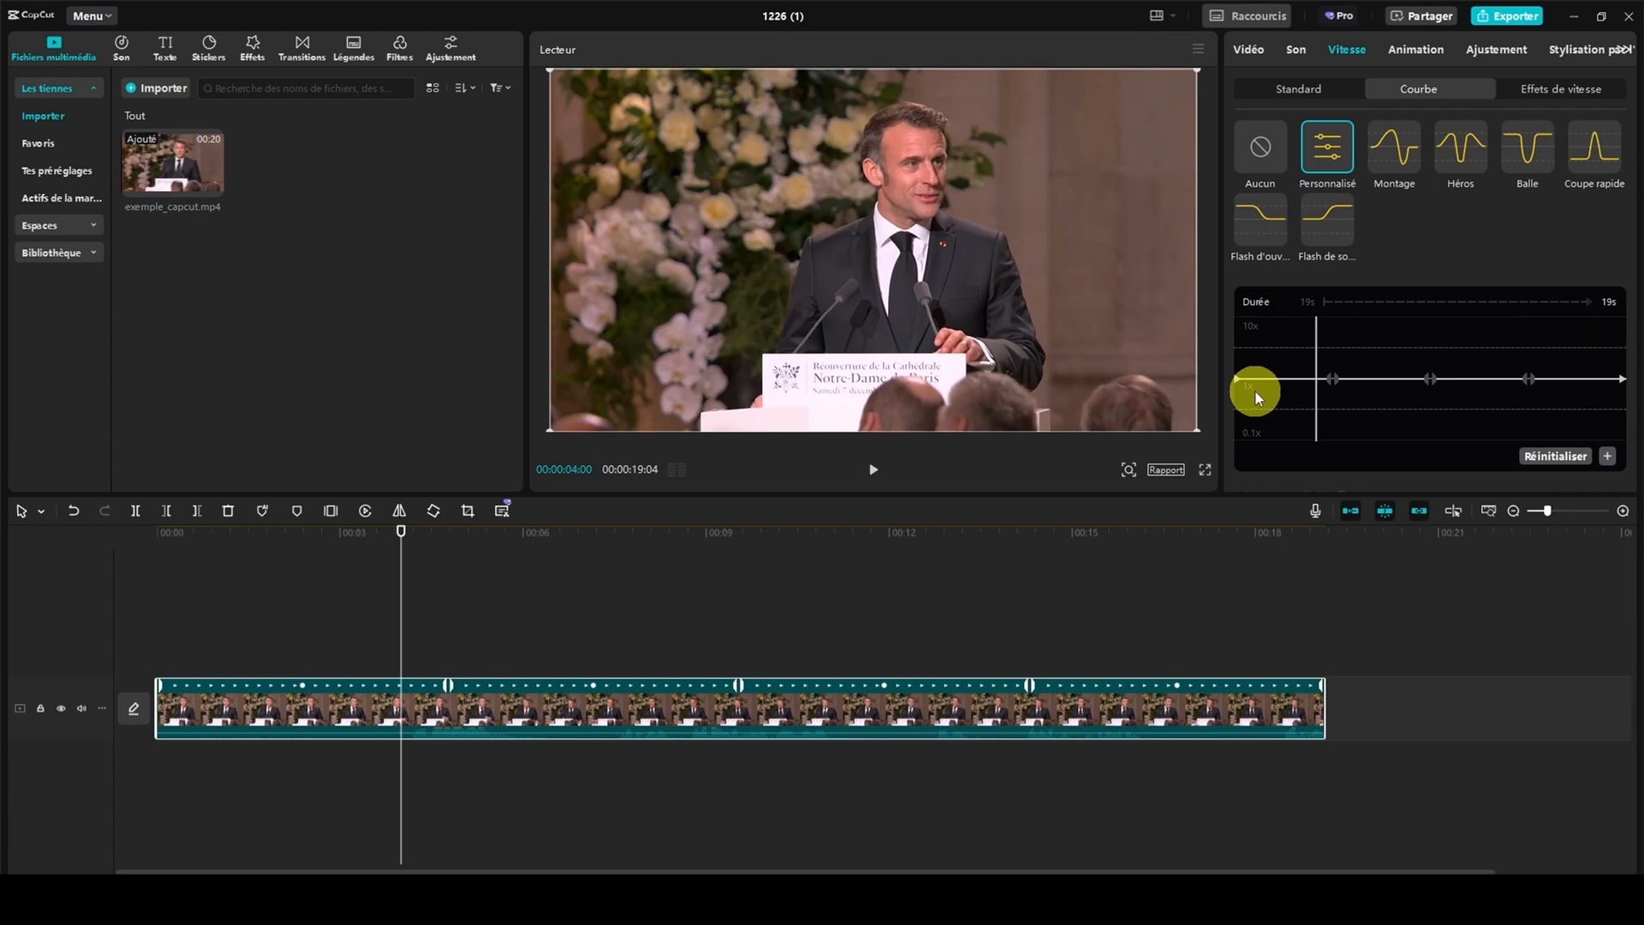
{"action": "mouse_move", "coordinate": [1333, 378]}
{"action": "left_mouse_down"}
{"action": "mouse_move", "coordinate": [1334, 329]}
{"action": "mouse_move", "coordinate": [1329, 403]}
{"action": "mouse_move", "coordinate": [1329, 369]}
{"action": "mouse_move", "coordinate": [1308, 353]}
{"action": "mouse_move", "coordinate": [1300, 387]}
{"action": "mouse_move", "coordinate": [1348, 403]}
{"action": "mouse_move", "coordinate": [1362, 371]}
{"action": "mouse_move", "coordinate": [1311, 370]}
{"action": "mouse_move", "coordinate": [1324, 404]}
{"action": "left_mouse_up"}
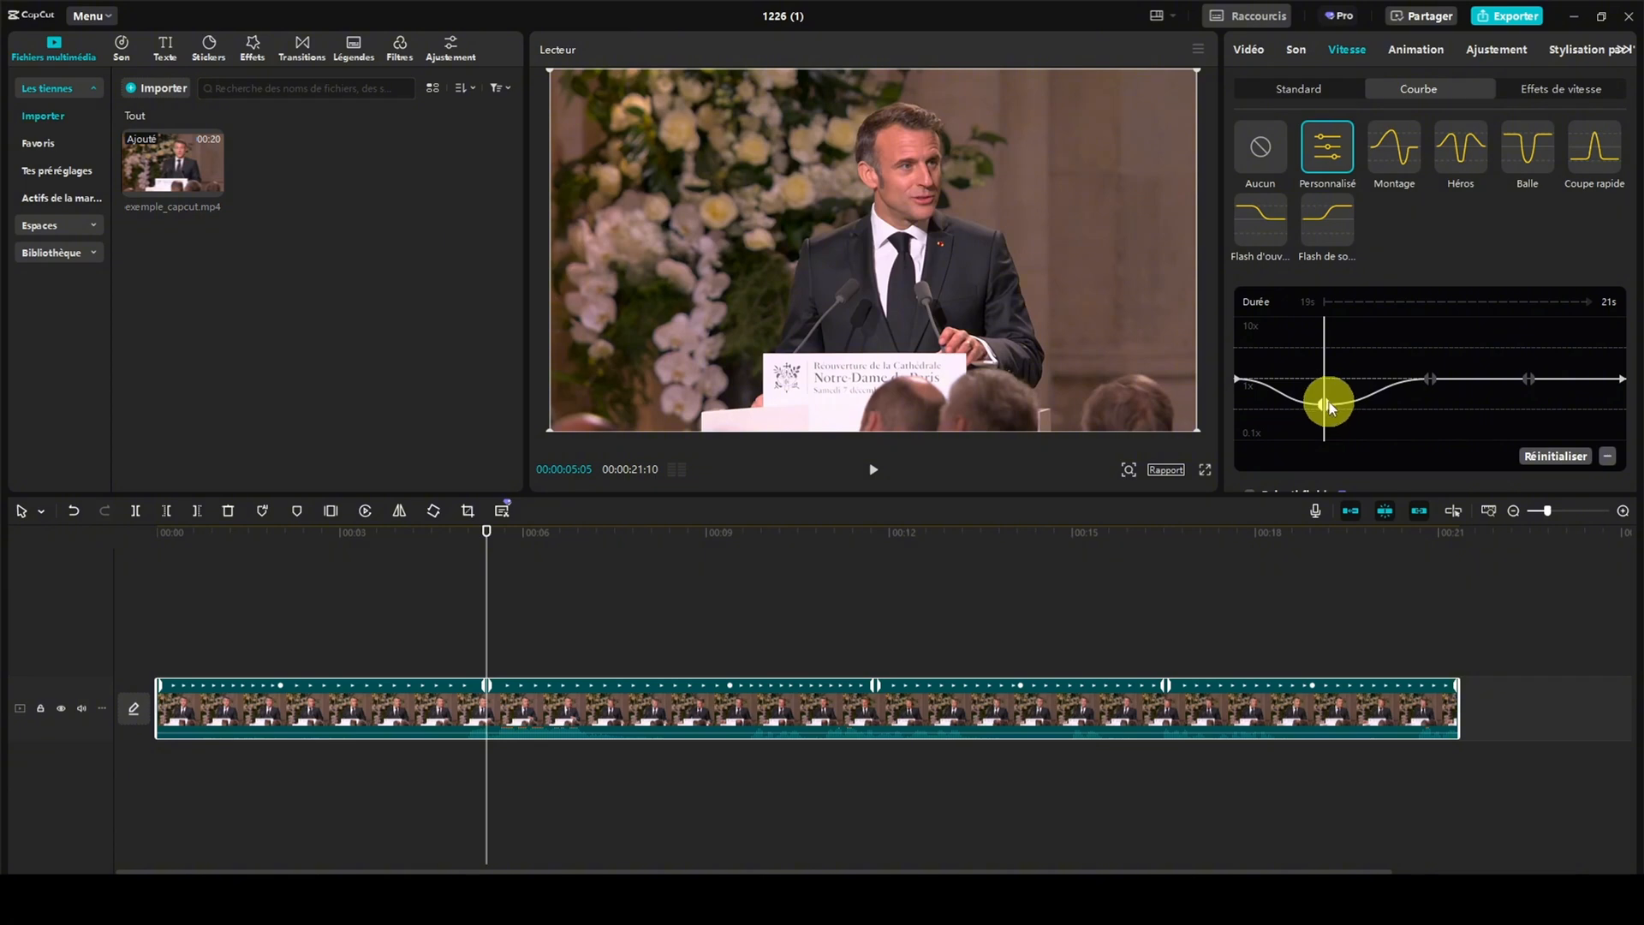
{"action": "mouse_move", "coordinate": [1330, 401]}
{"action": "left_mouse_down"}
{"action": "mouse_move", "coordinate": [1325, 423]}
{"action": "mouse_move", "coordinate": [1324, 408]}
{"action": "left_mouse_up"}
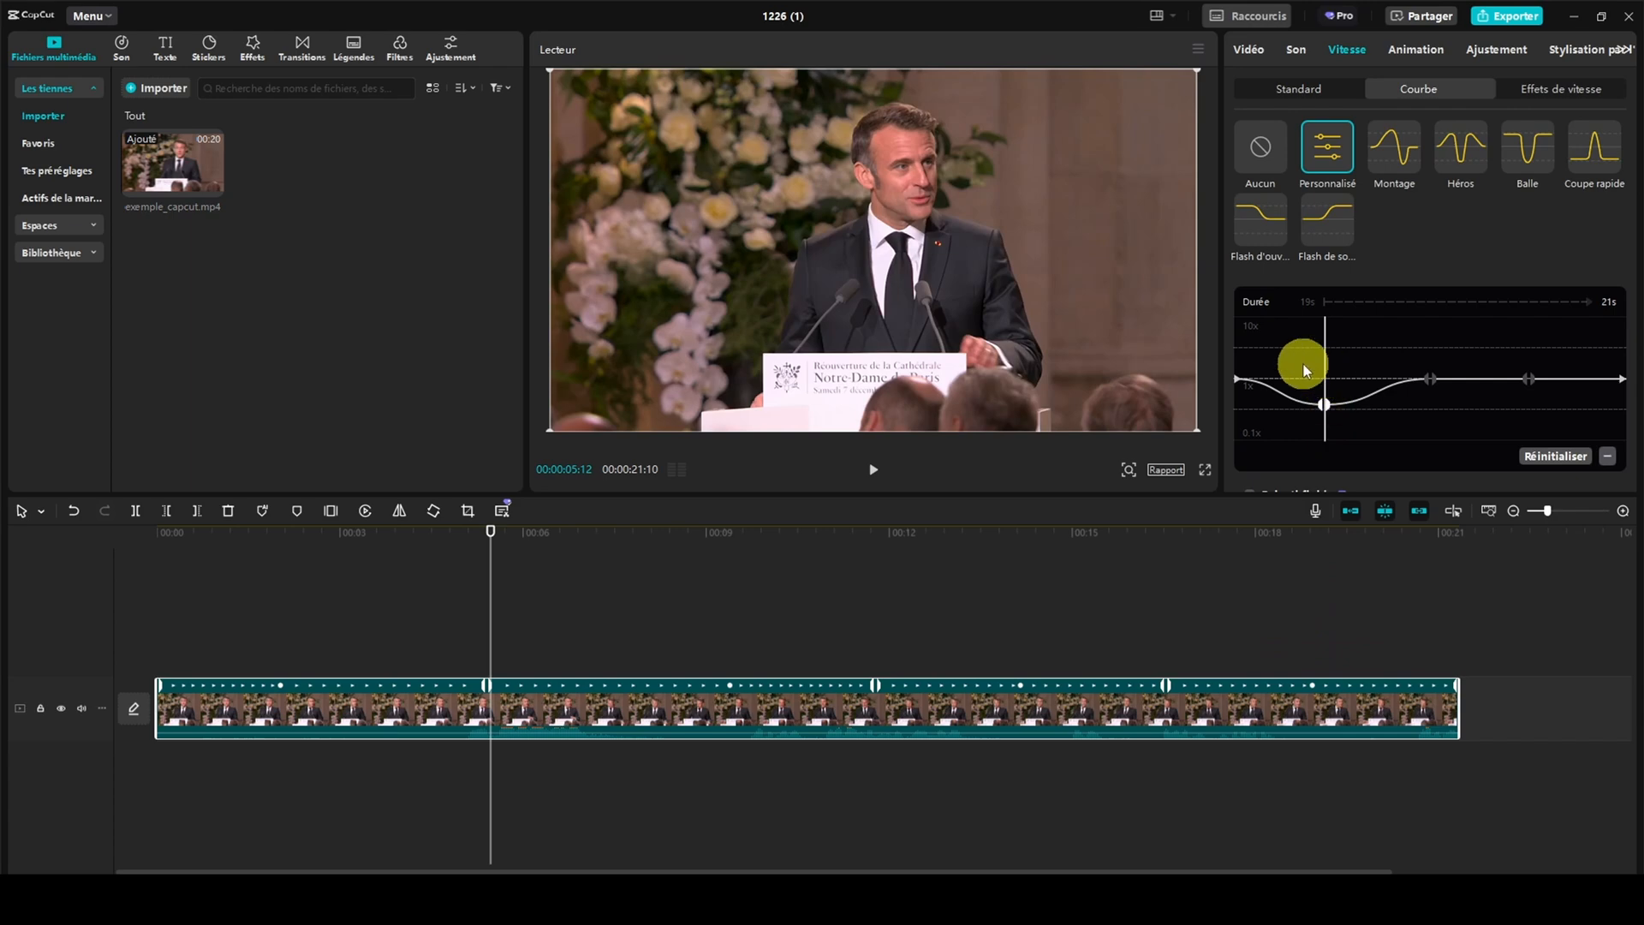
Look through the clip's speed effects and its Sortie and Intro animation presets
{"action": "left_click", "coordinate": [1558, 92]}
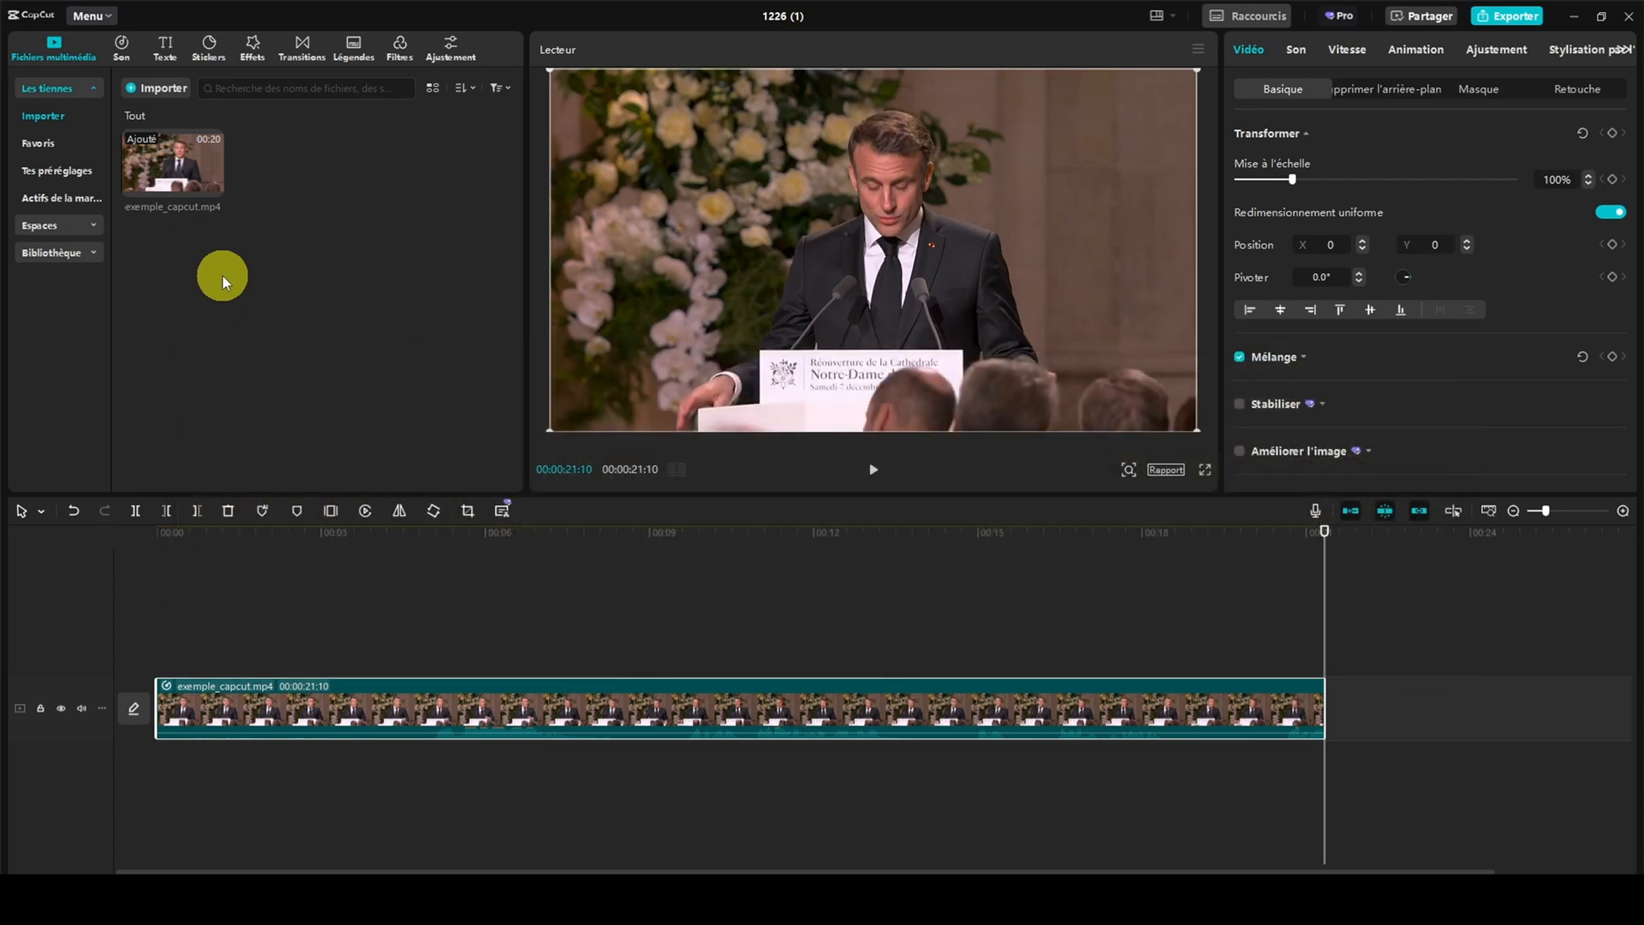
{"action": "left_click", "coordinate": [1401, 51]}
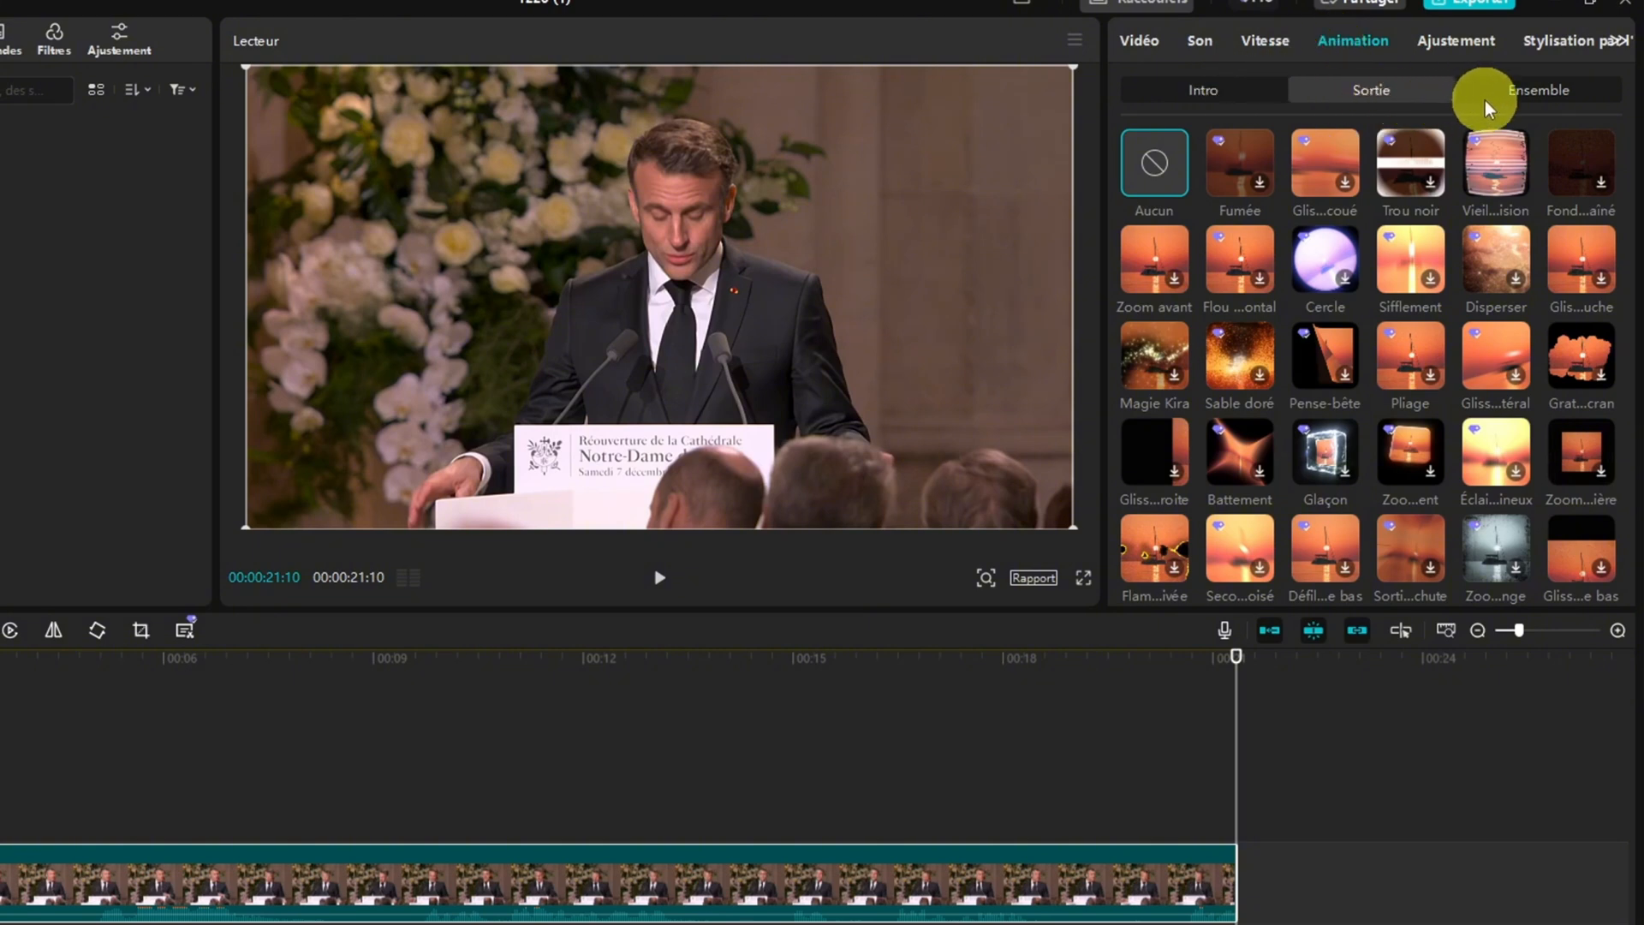
{"action": "left_click", "coordinate": [1226, 99]}
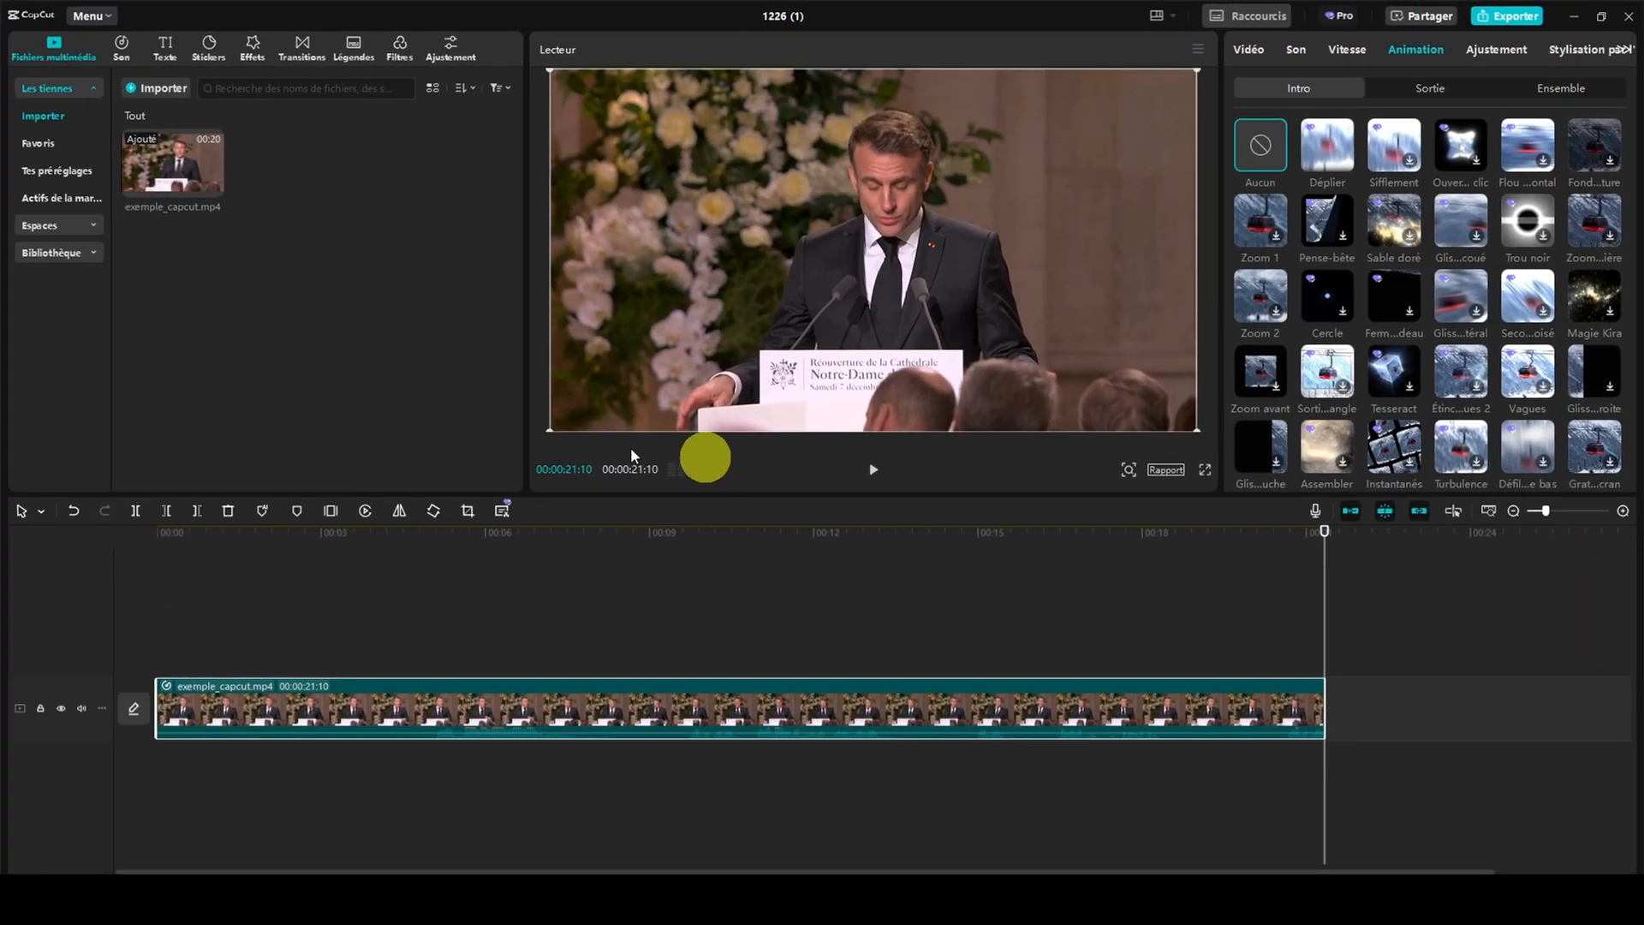
Apply the Déplier intro animation to the clip and split the clip at 00:00:02:07
{"action": "left_click", "coordinate": [301, 723]}
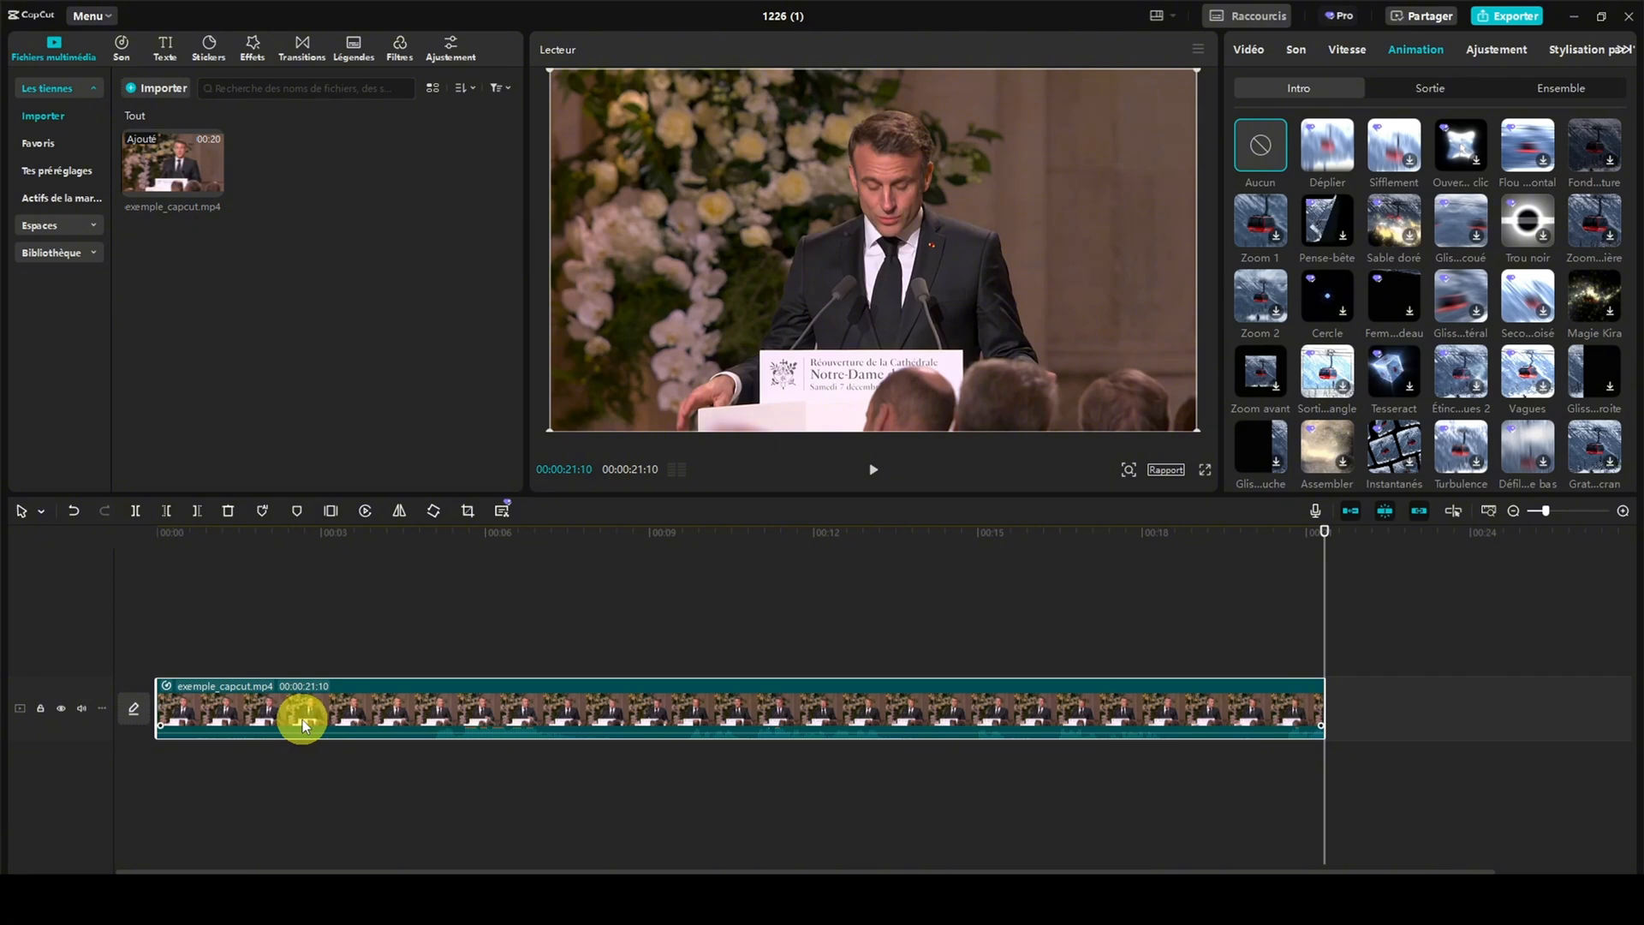
{"action": "left_click", "coordinate": [1334, 151]}
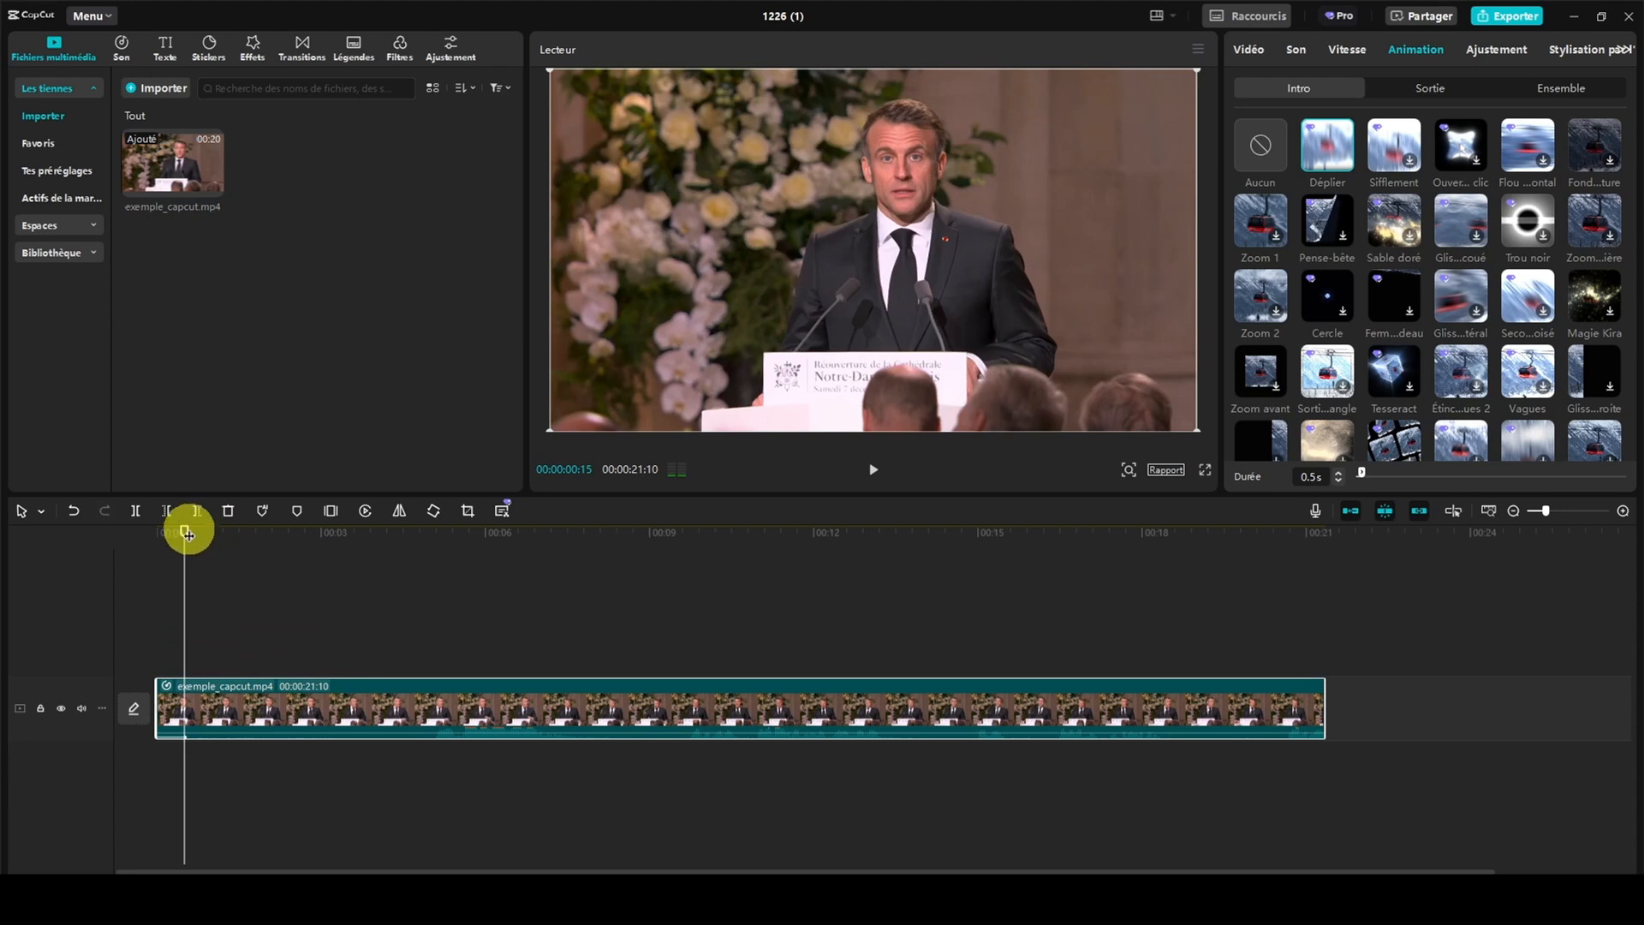
{"action": "left_click_drag", "start_coordinate": [198, 536], "coordinate": [223, 580]}
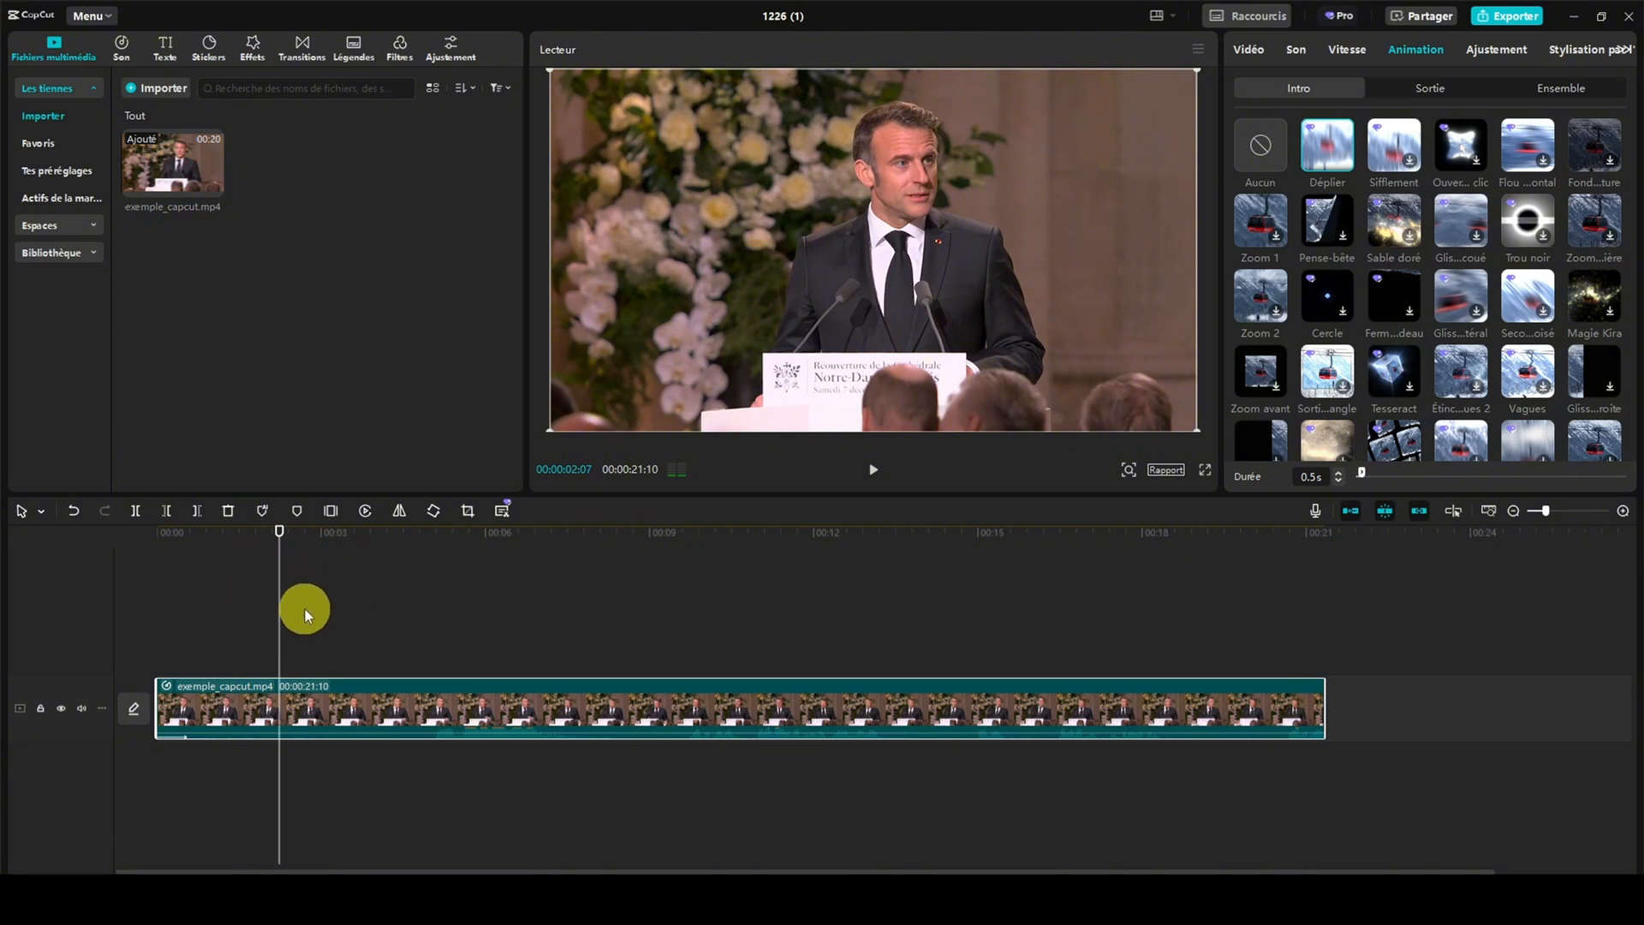
{"action": "left_click", "coordinate": [135, 511]}
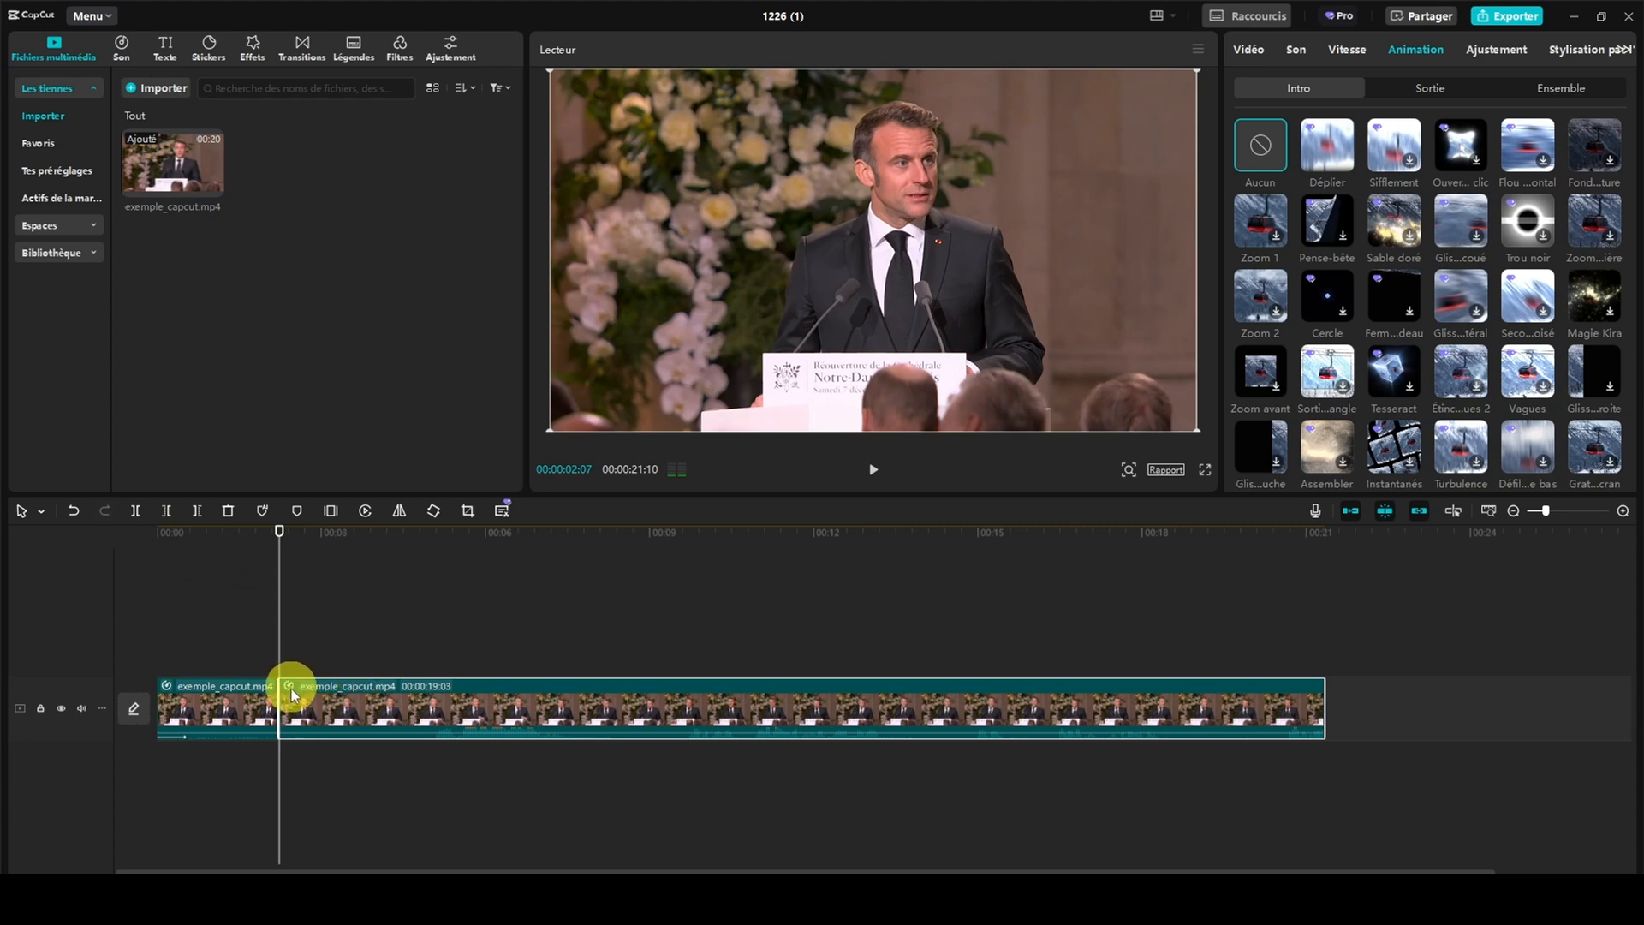
Give the second part of the clip the Sifflement intro animation and the Vieil...ision exit animation
{"action": "left_click", "coordinate": [1387, 148]}
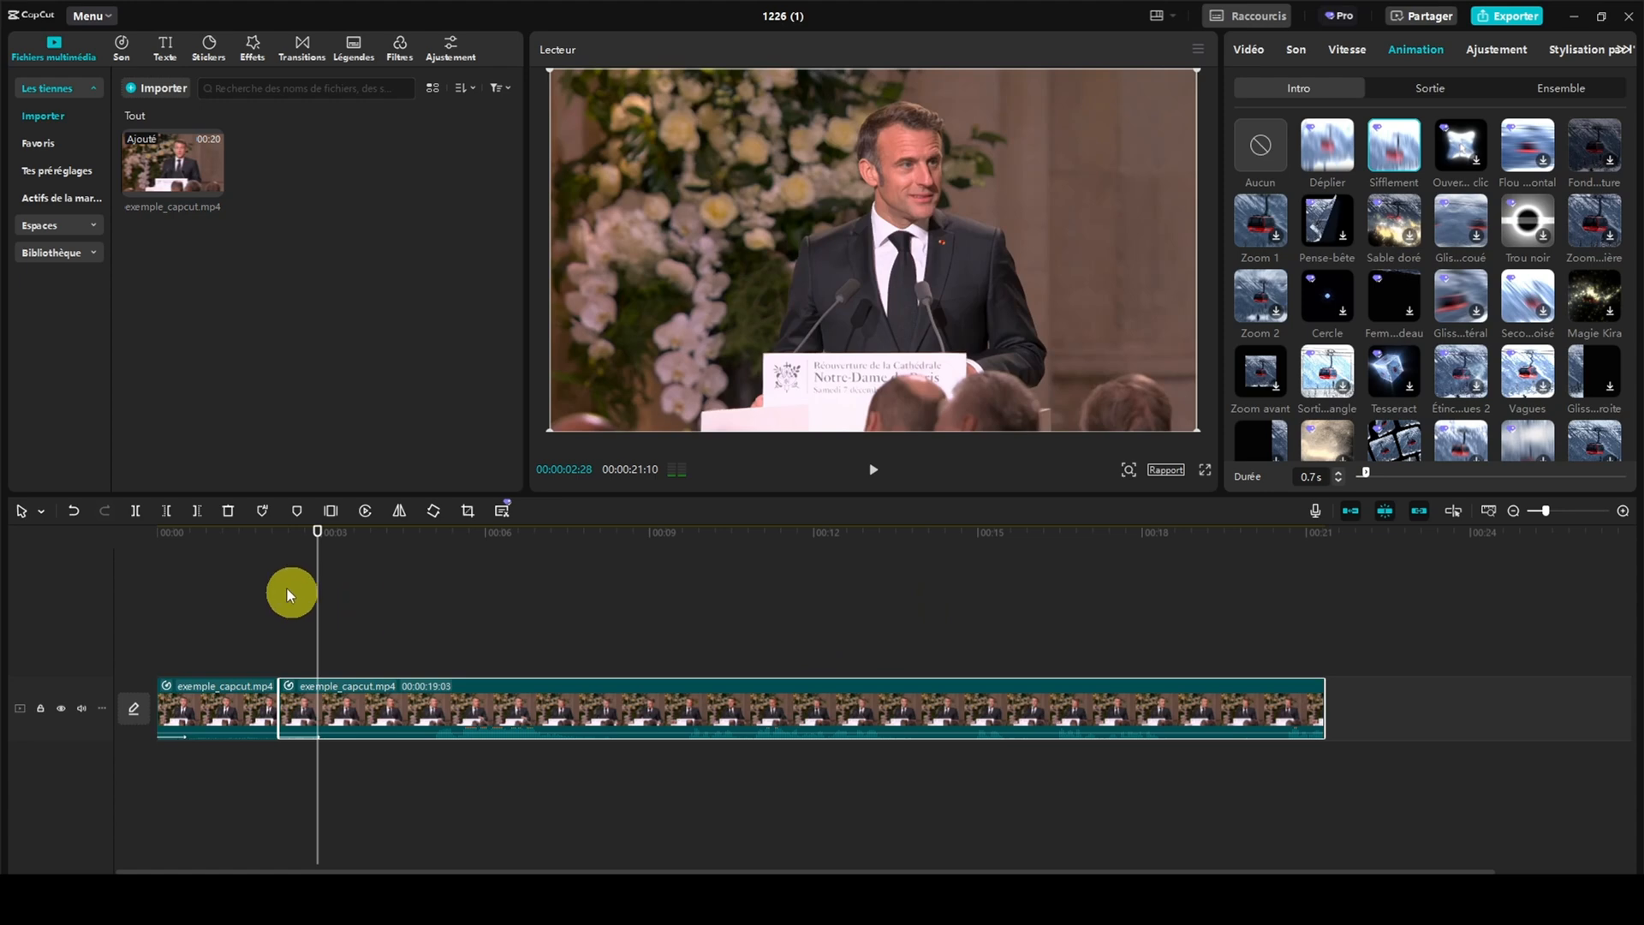
{"action": "left_click_drag", "start_coordinate": [315, 534], "coordinate": [280, 529]}
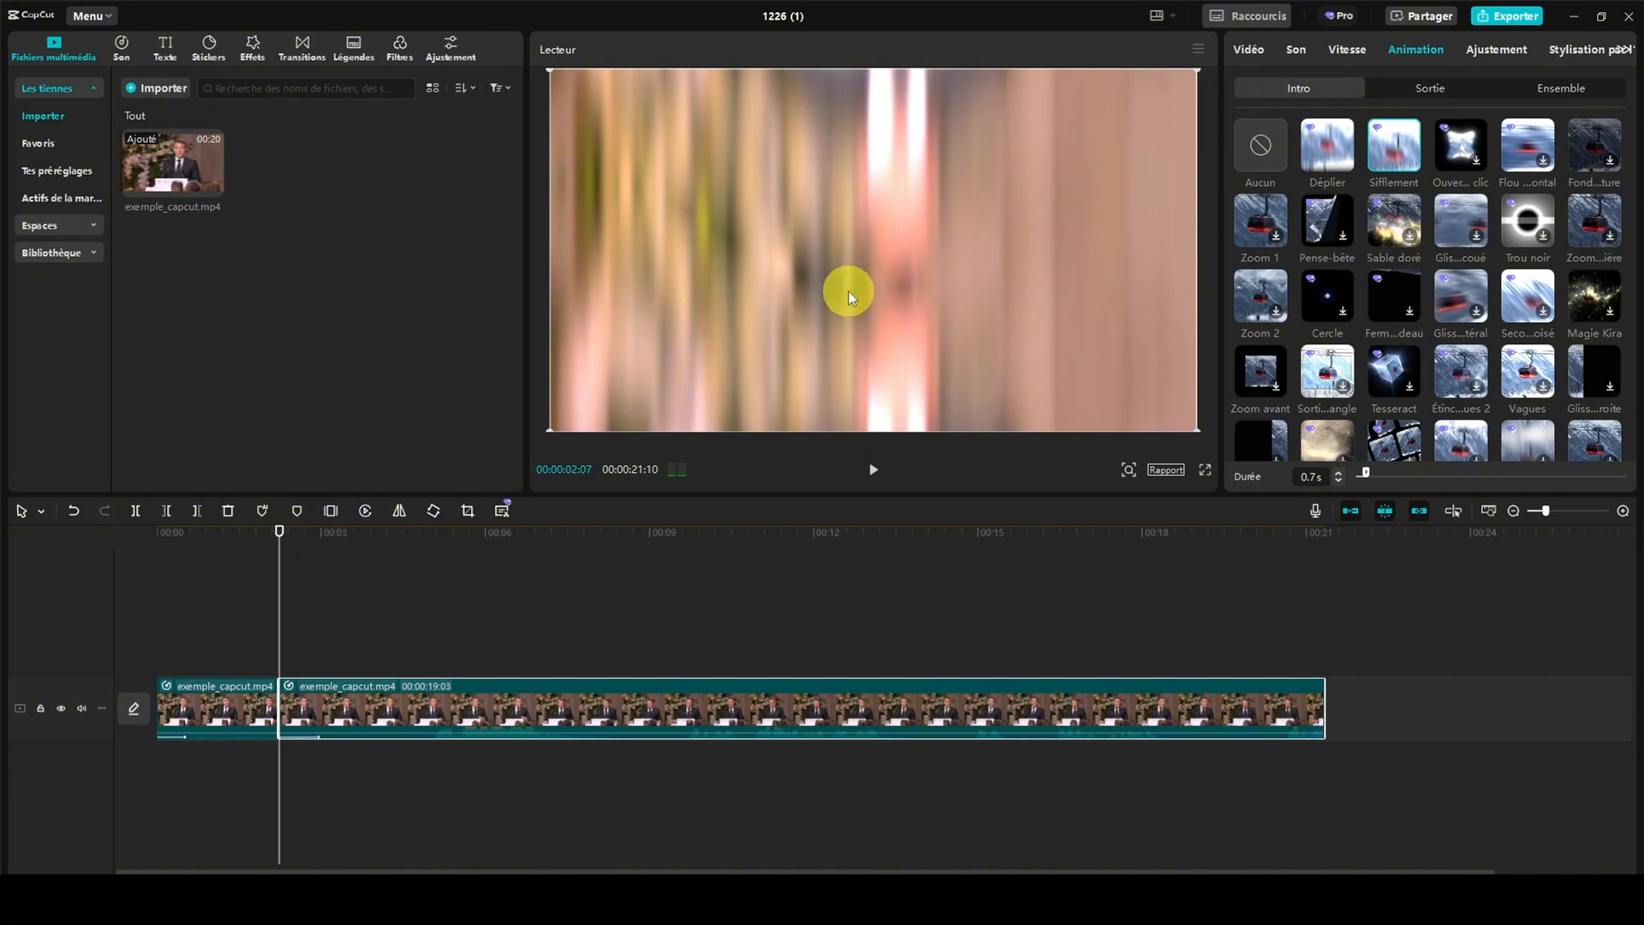
{"action": "left_click", "coordinate": [1431, 90]}
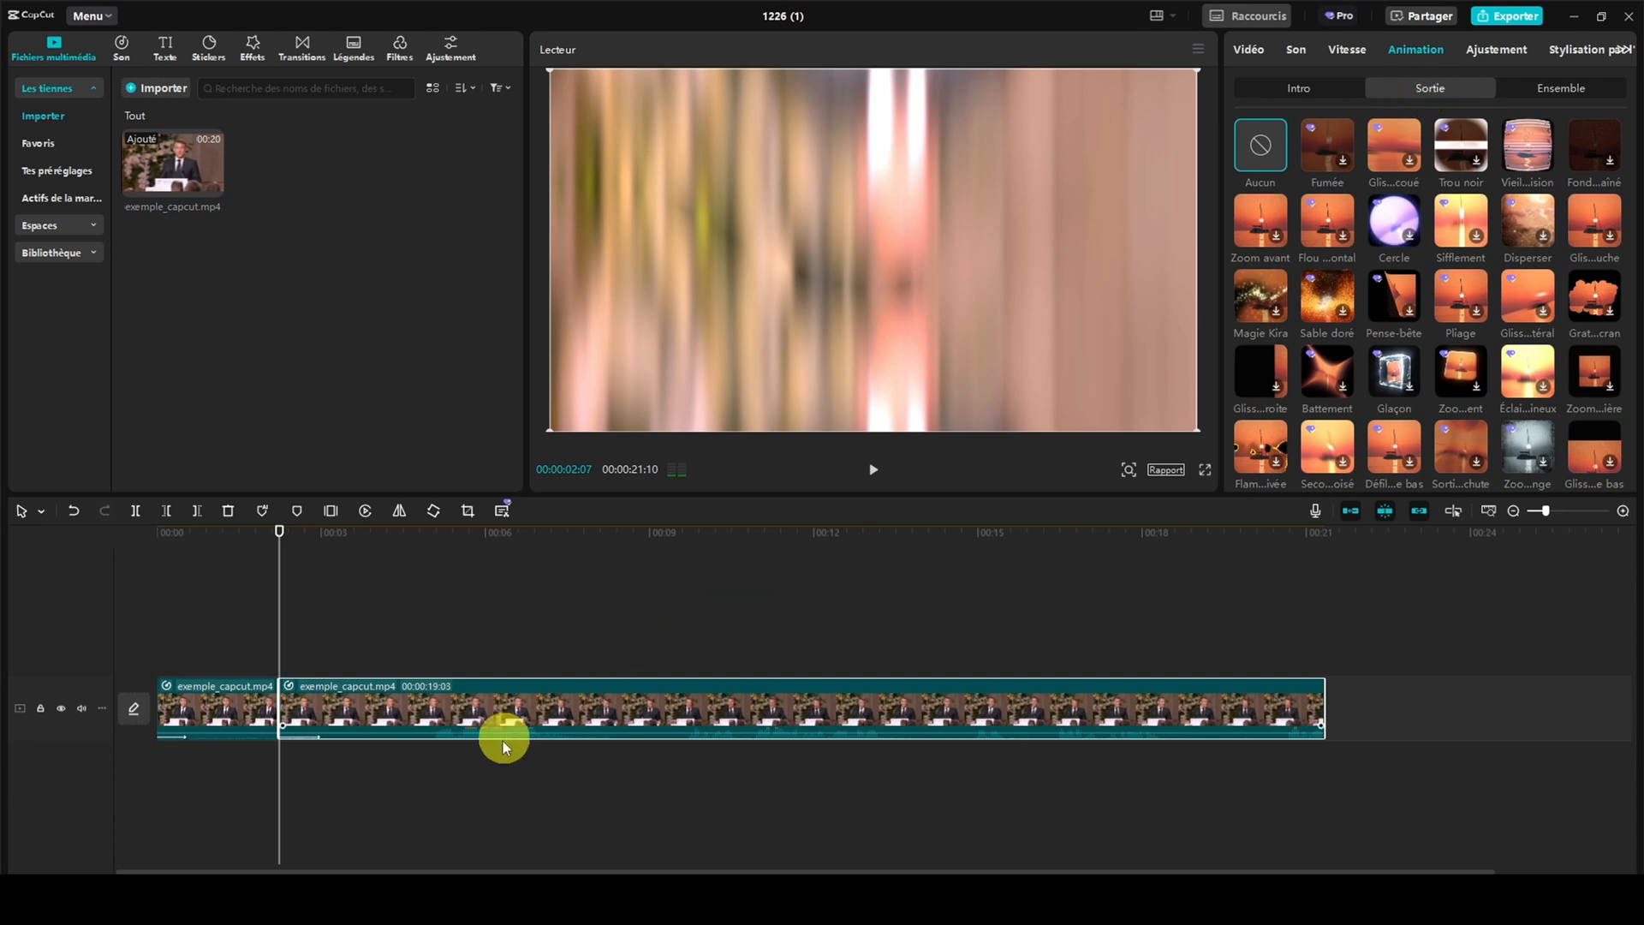
{"action": "left_click", "coordinate": [1527, 154]}
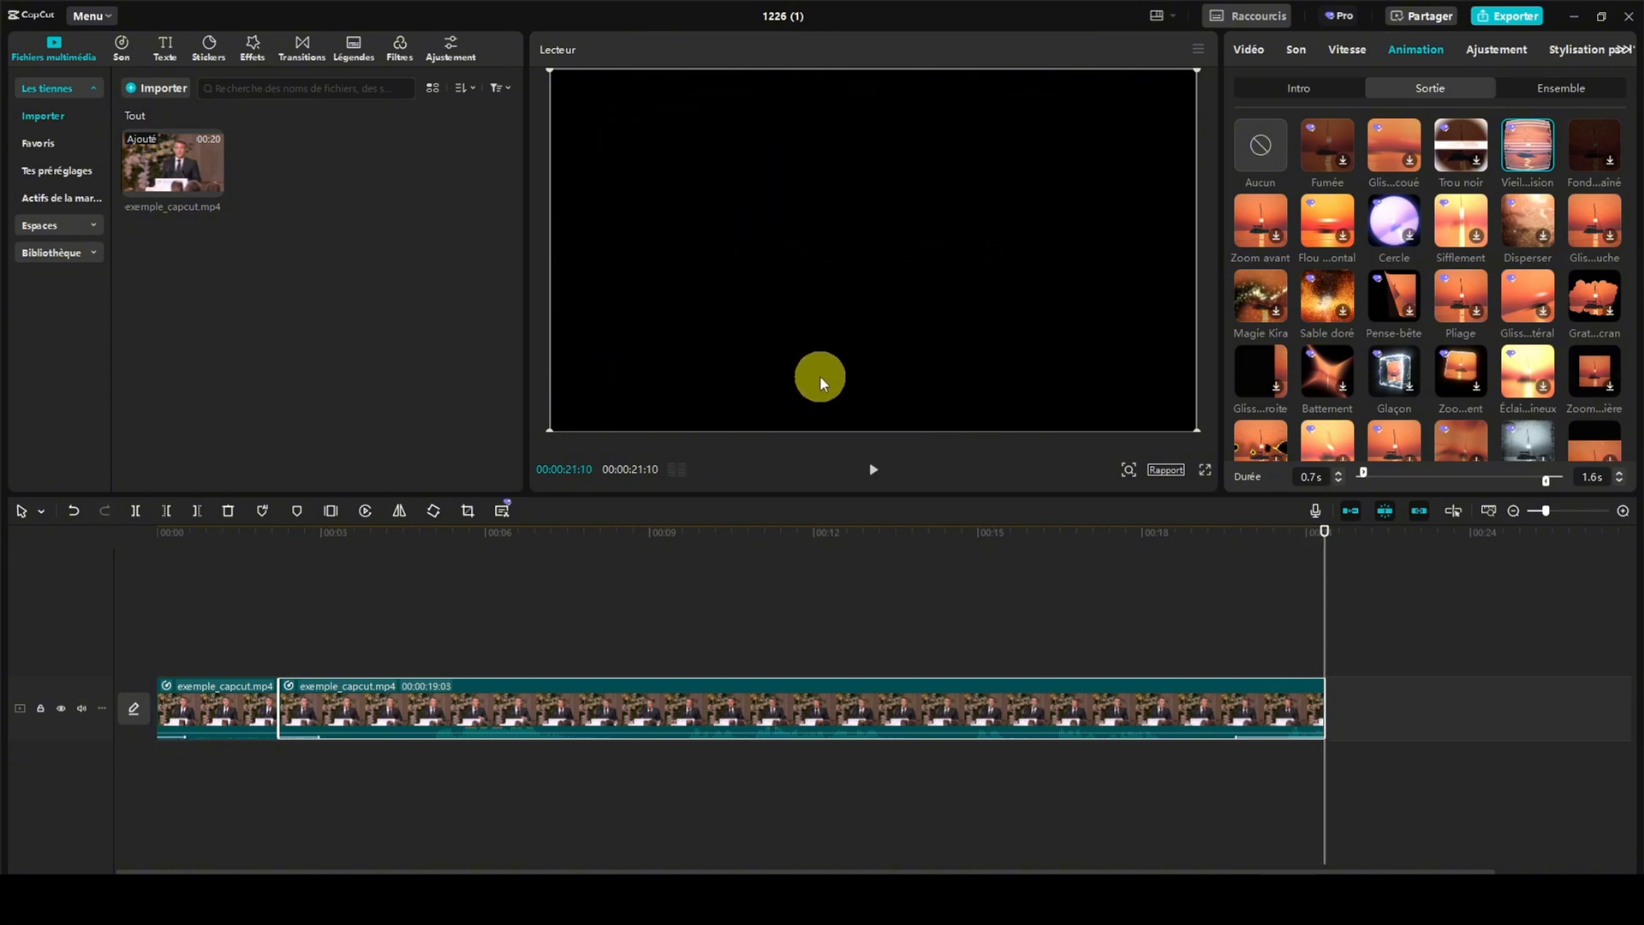
Apply the Fumée exit animation to the first part of the clip and play it from the beginning
{"action": "left_click", "coordinate": [218, 682]}
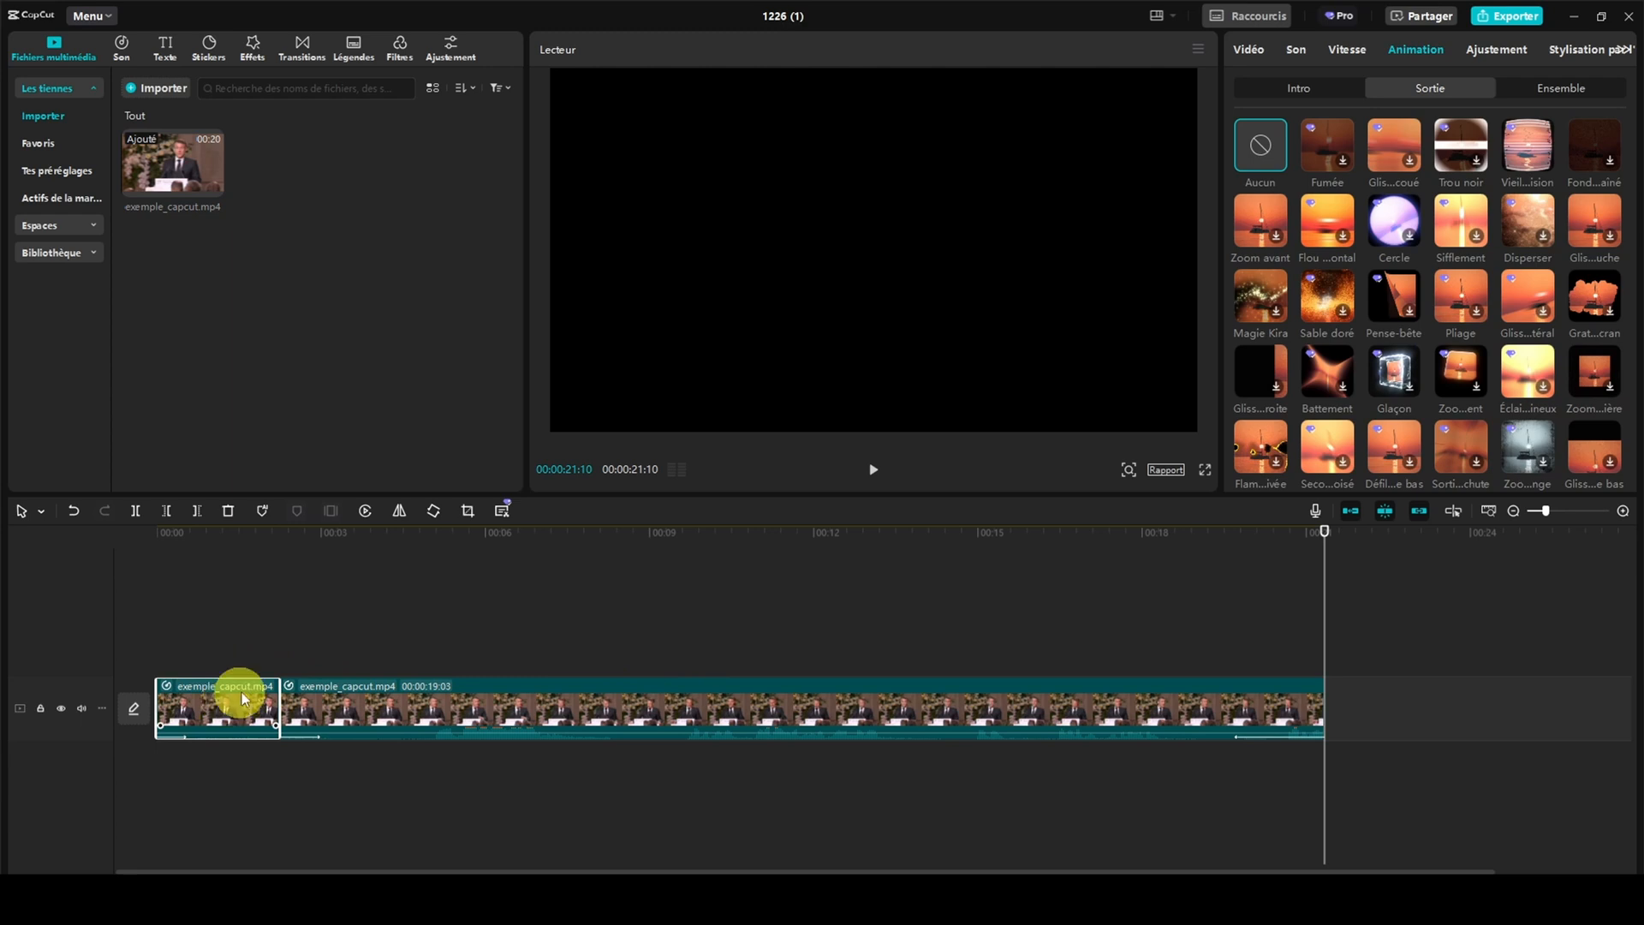
{"action": "left_click", "coordinate": [1313, 156]}
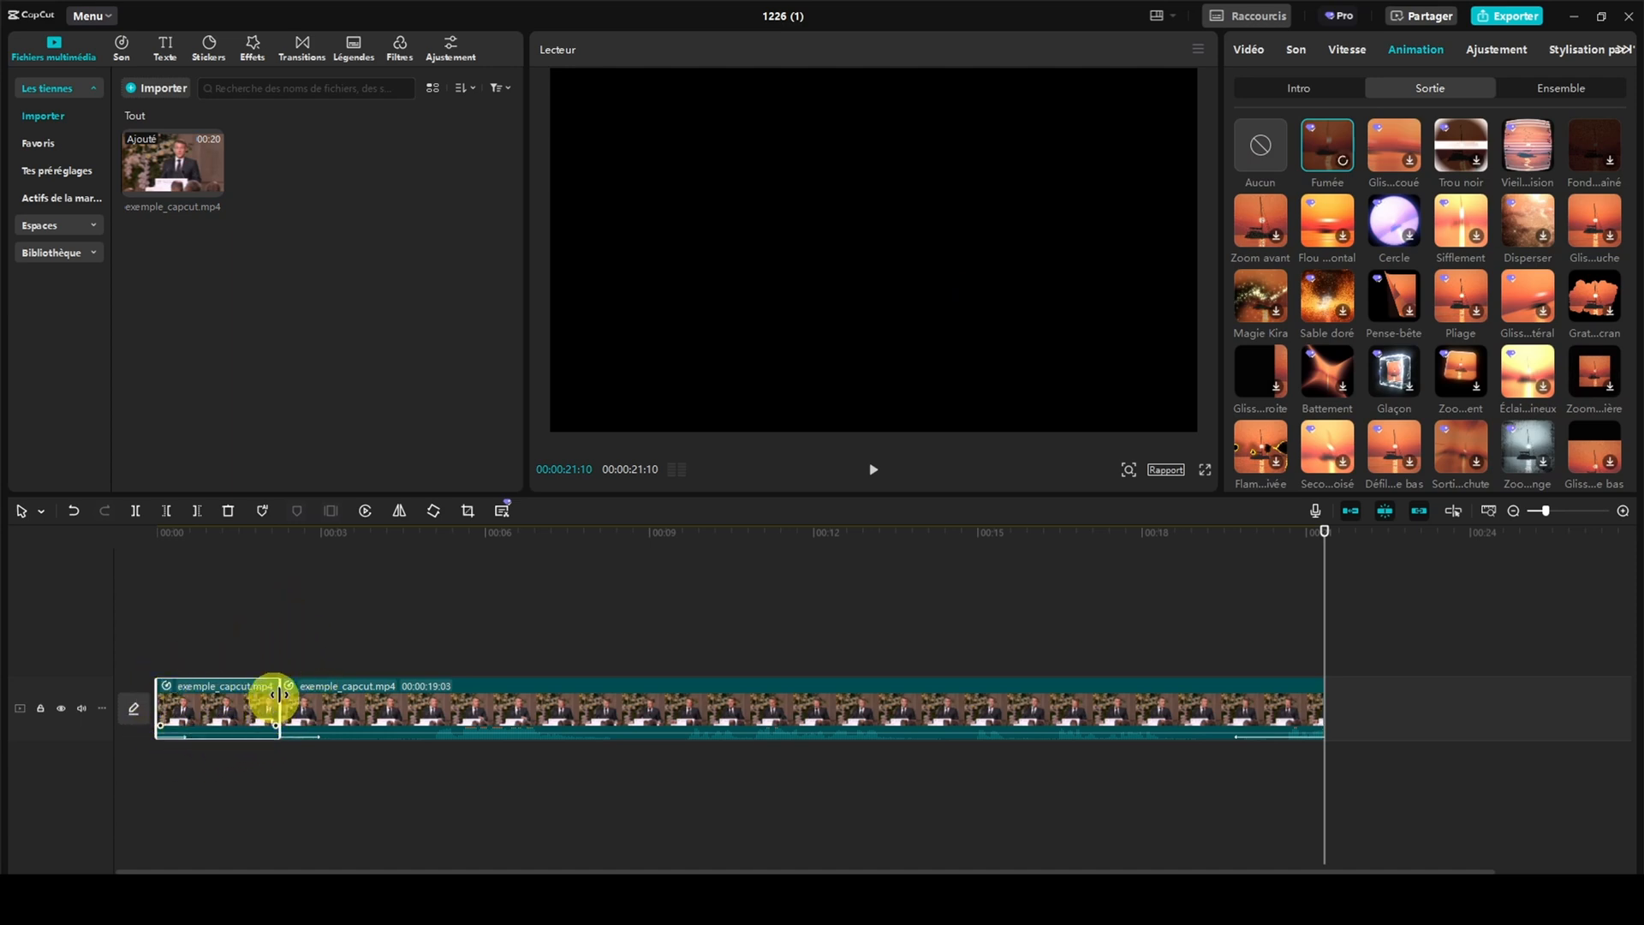
{"action": "left_click_drag", "start_coordinate": [1325, 529], "coordinate": [171, 603]}
{"action": "key", "text": "space"}
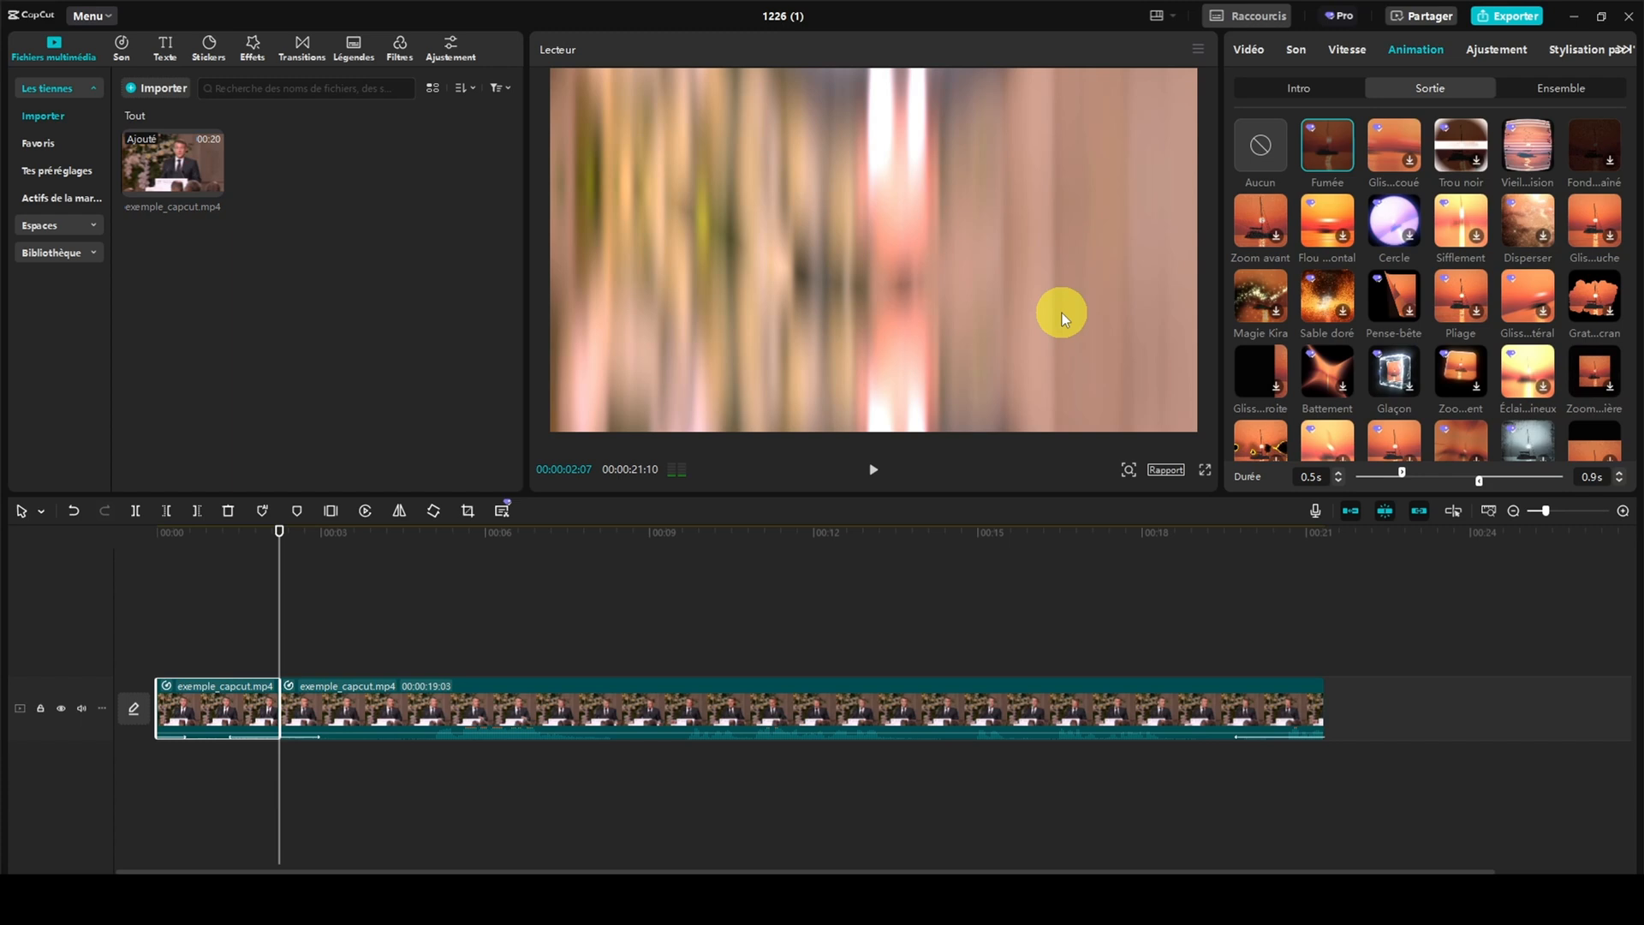
Remove the exit and intro animations from the second part of the clip
{"action": "left_click", "coordinate": [598, 691]}
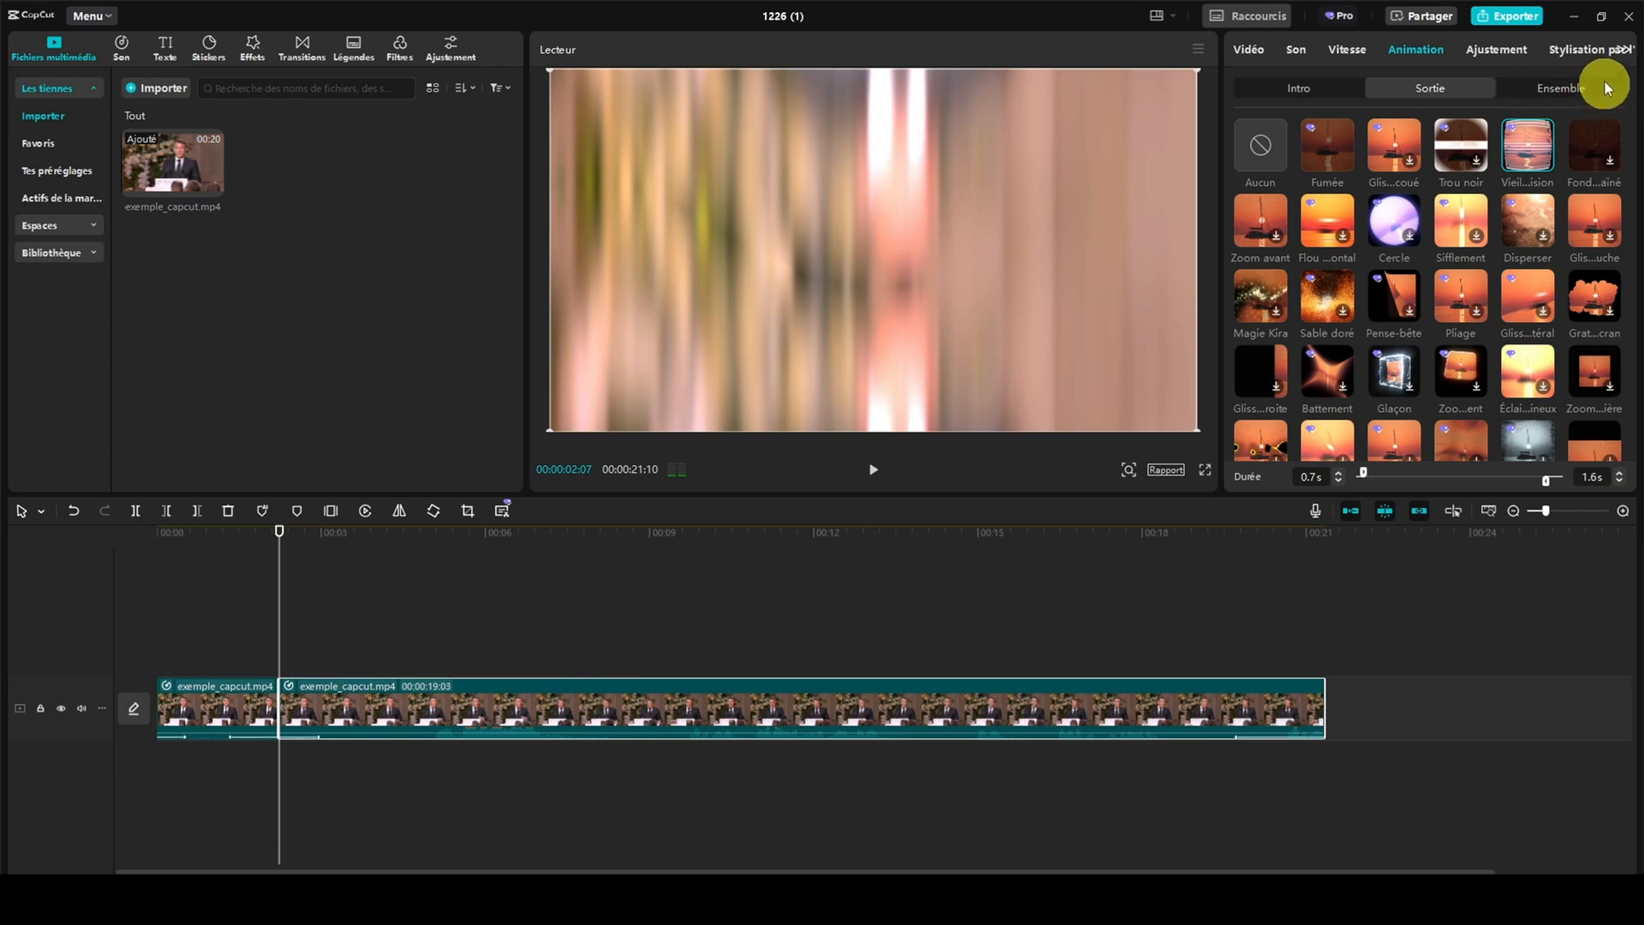
{"action": "left_click", "coordinate": [1269, 146]}
{"action": "left_click", "coordinate": [1311, 93]}
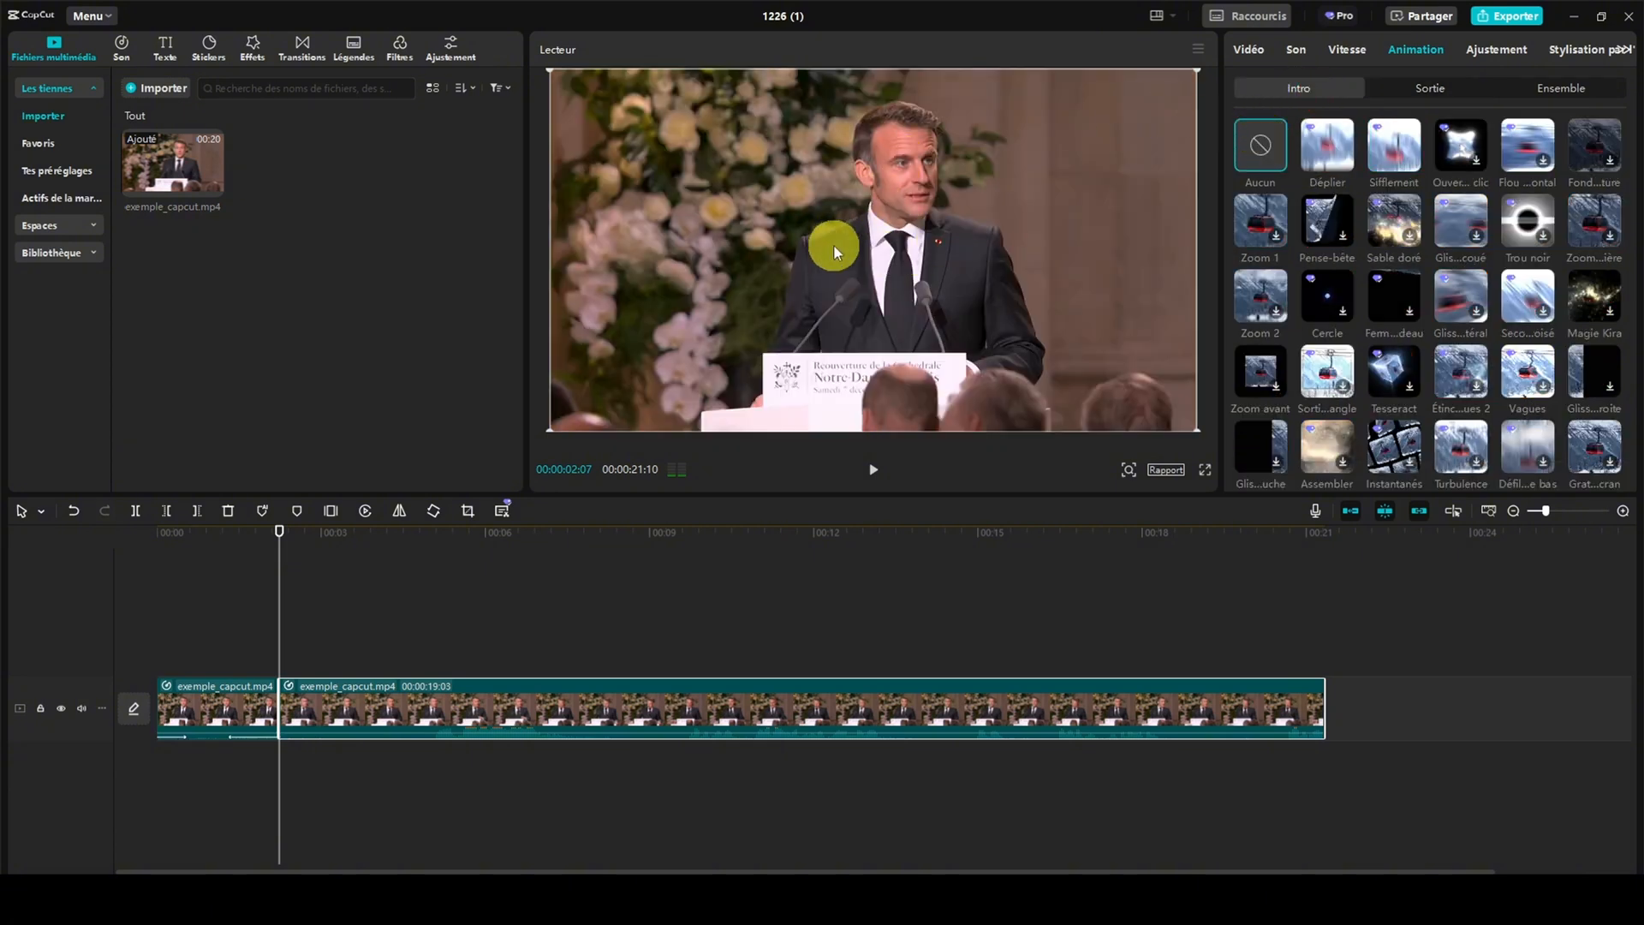
Apply the Ampl...ague Ensemble animation to the second part, narrow its range at both ends to 9.0 s, and preview it
{"action": "left_click", "coordinate": [1579, 89]}
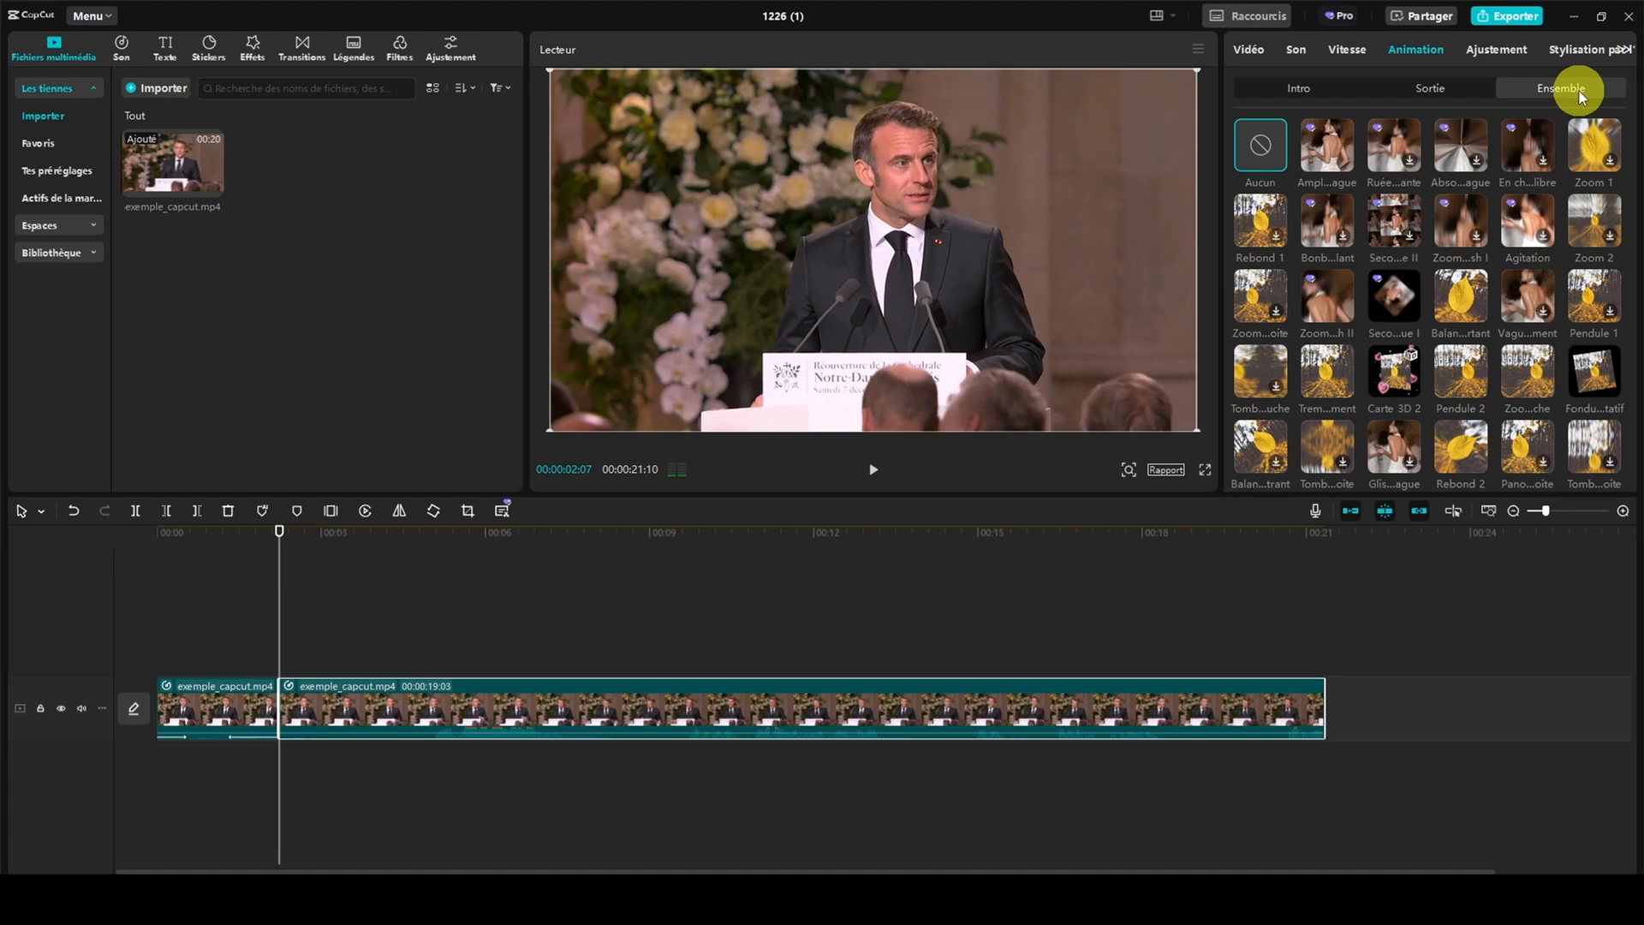
{"action": "left_click", "coordinate": [1333, 147]}
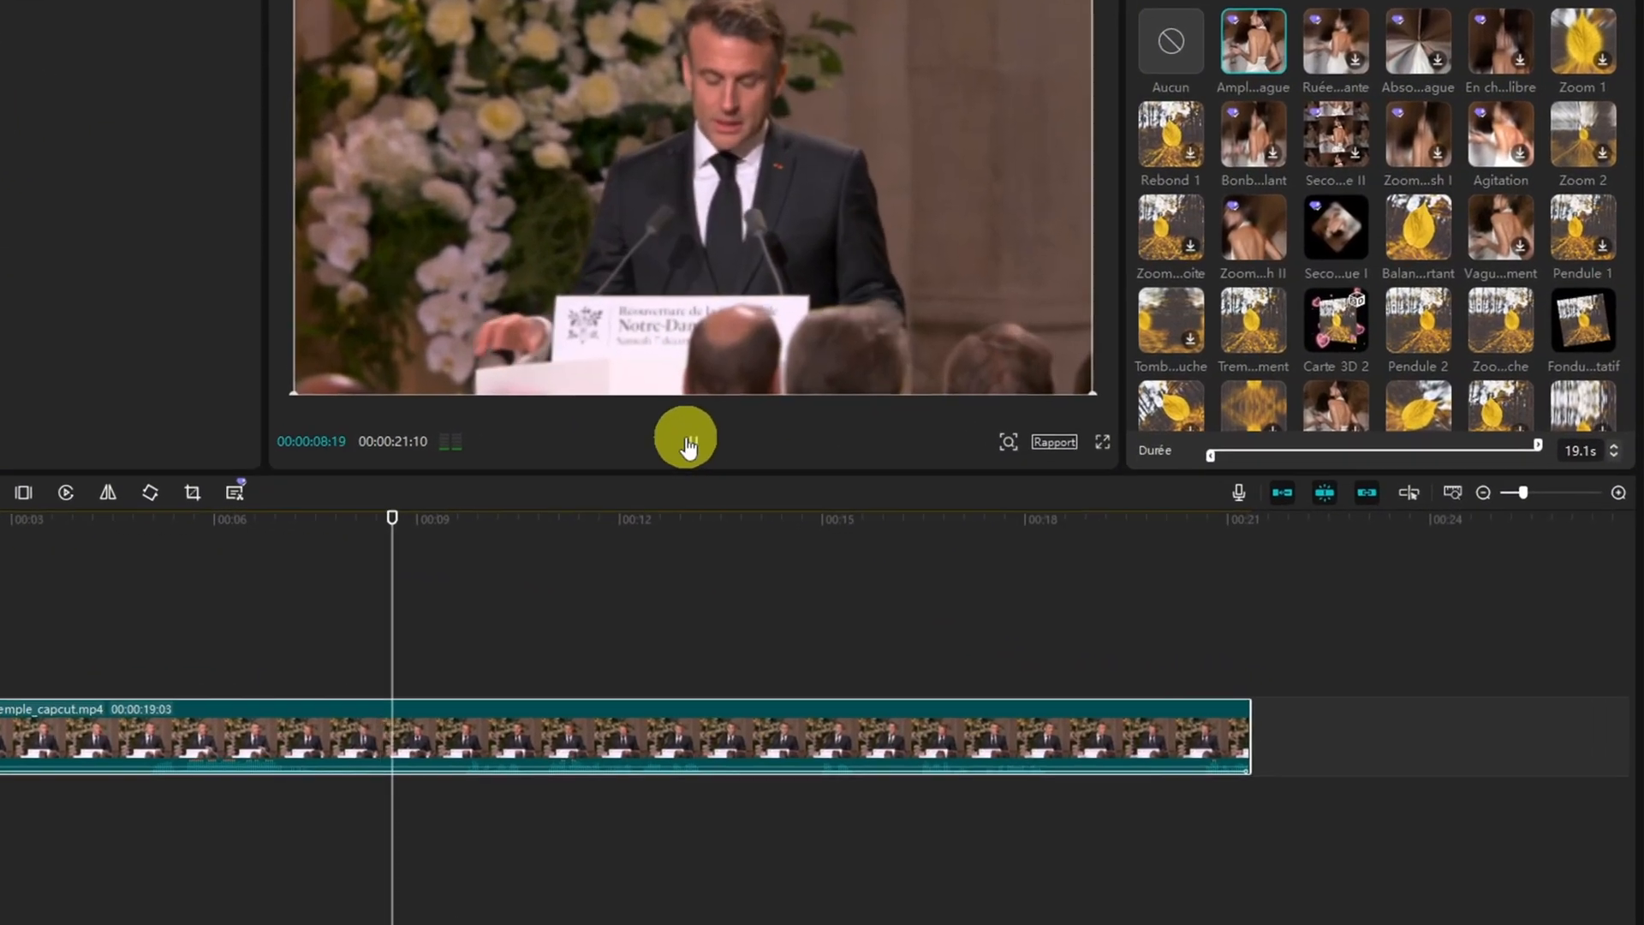
{"action": "left_click", "coordinate": [874, 469]}
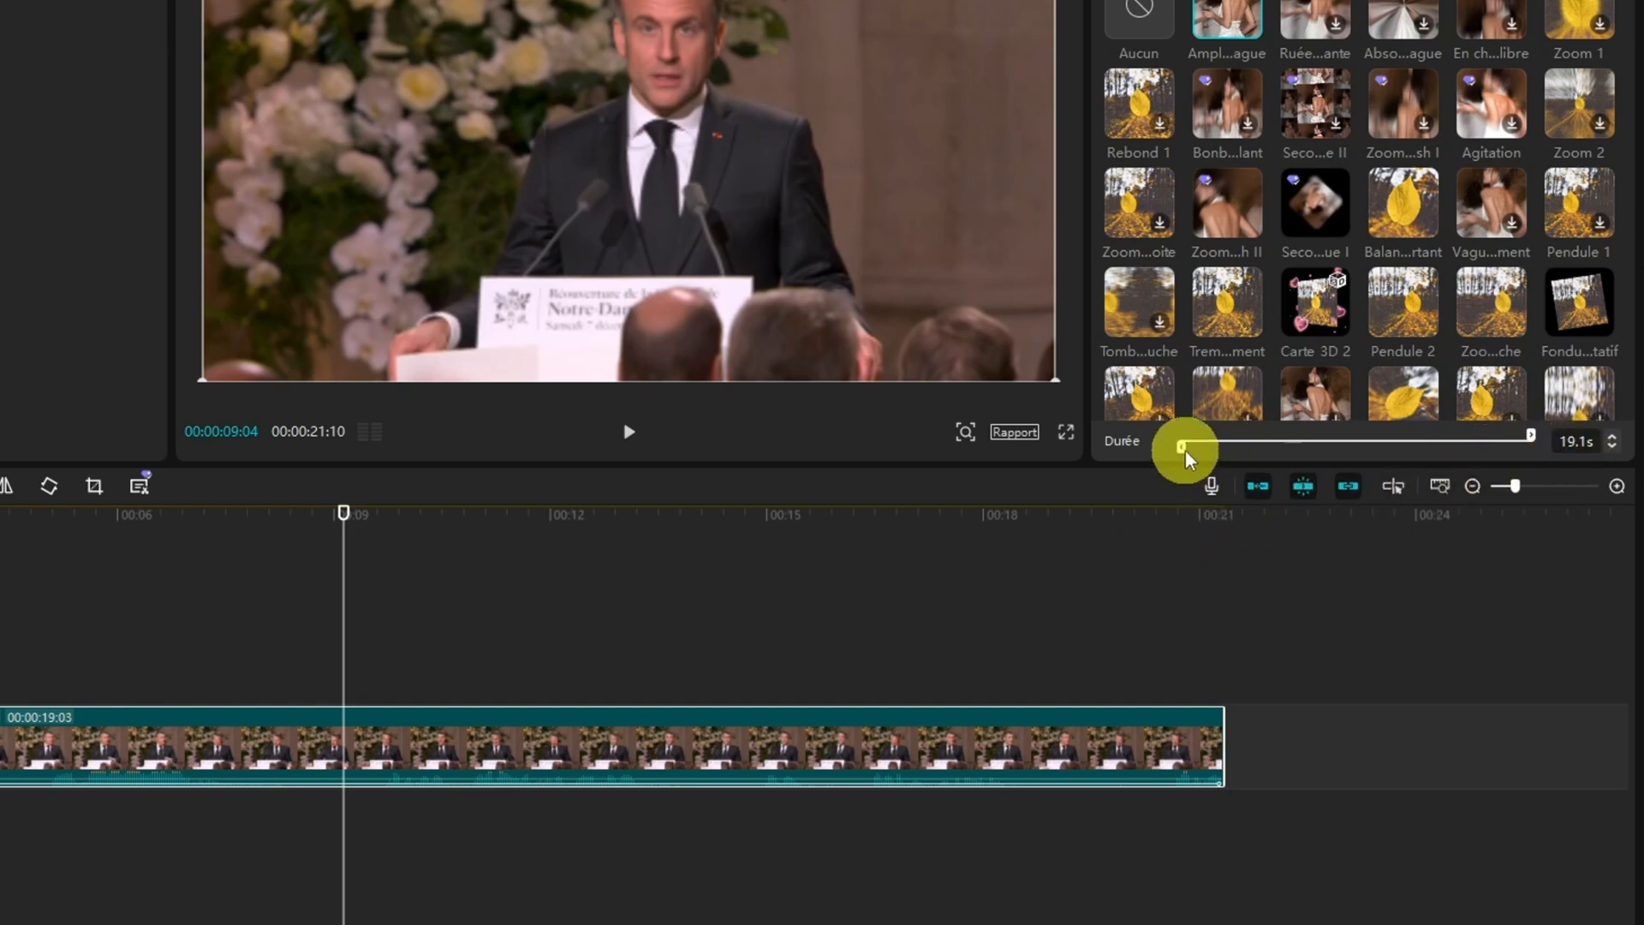
{"action": "left_click_drag", "start_coordinate": [1186, 459], "coordinate": [1225, 444]}
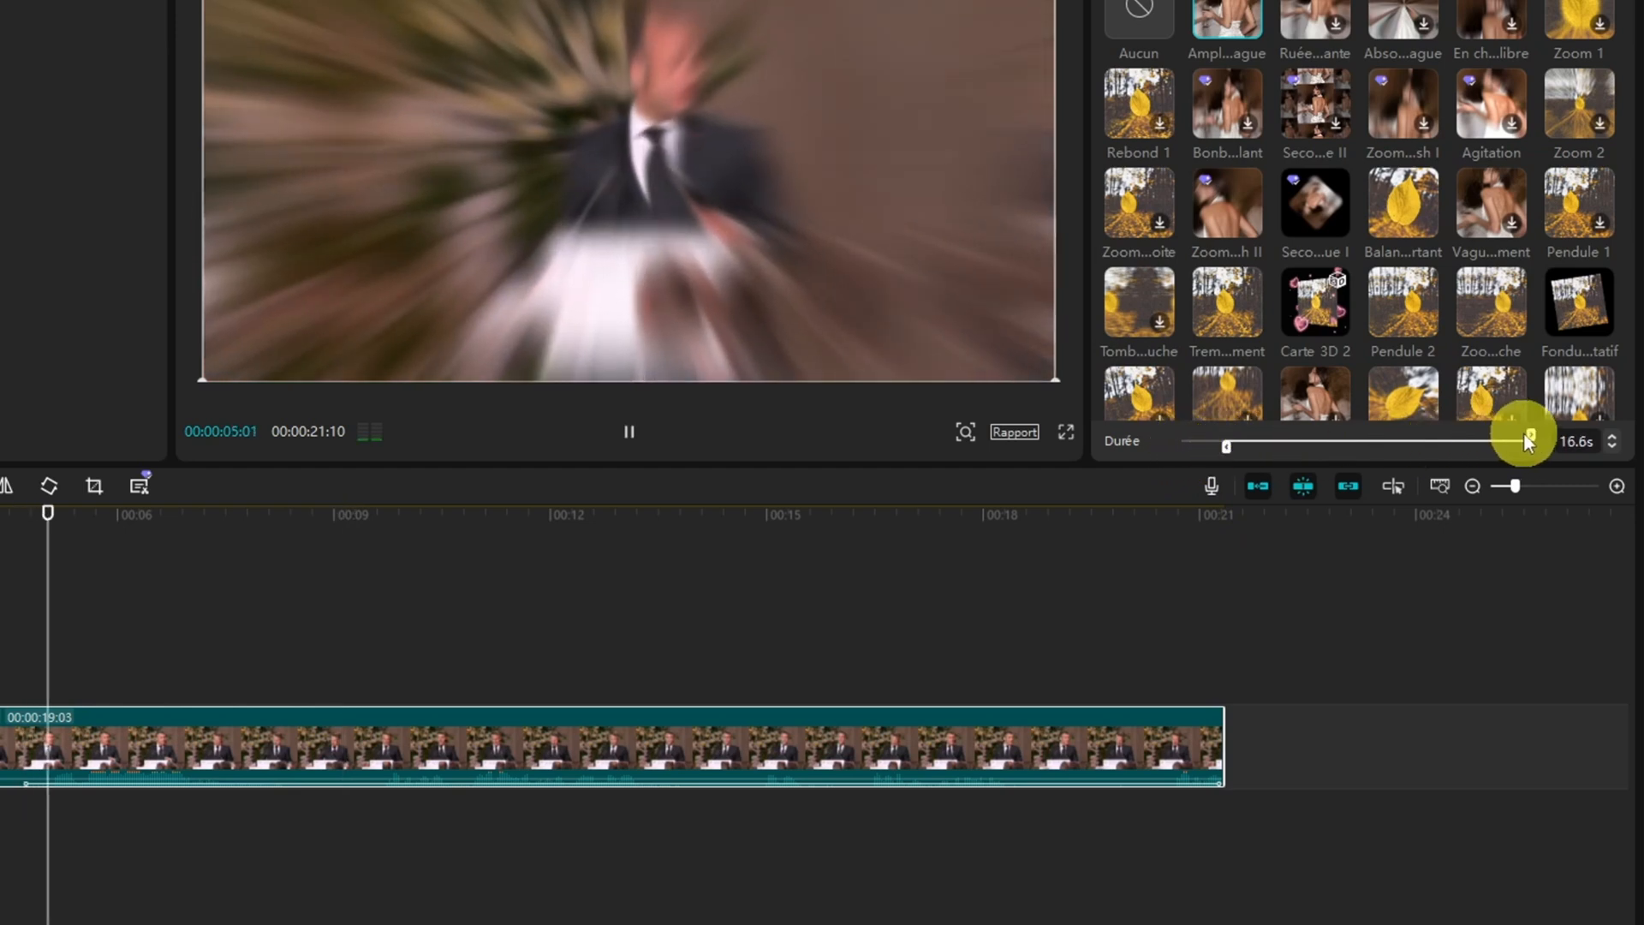
{"action": "left_click_drag", "start_coordinate": [1530, 433], "coordinate": [1367, 442]}
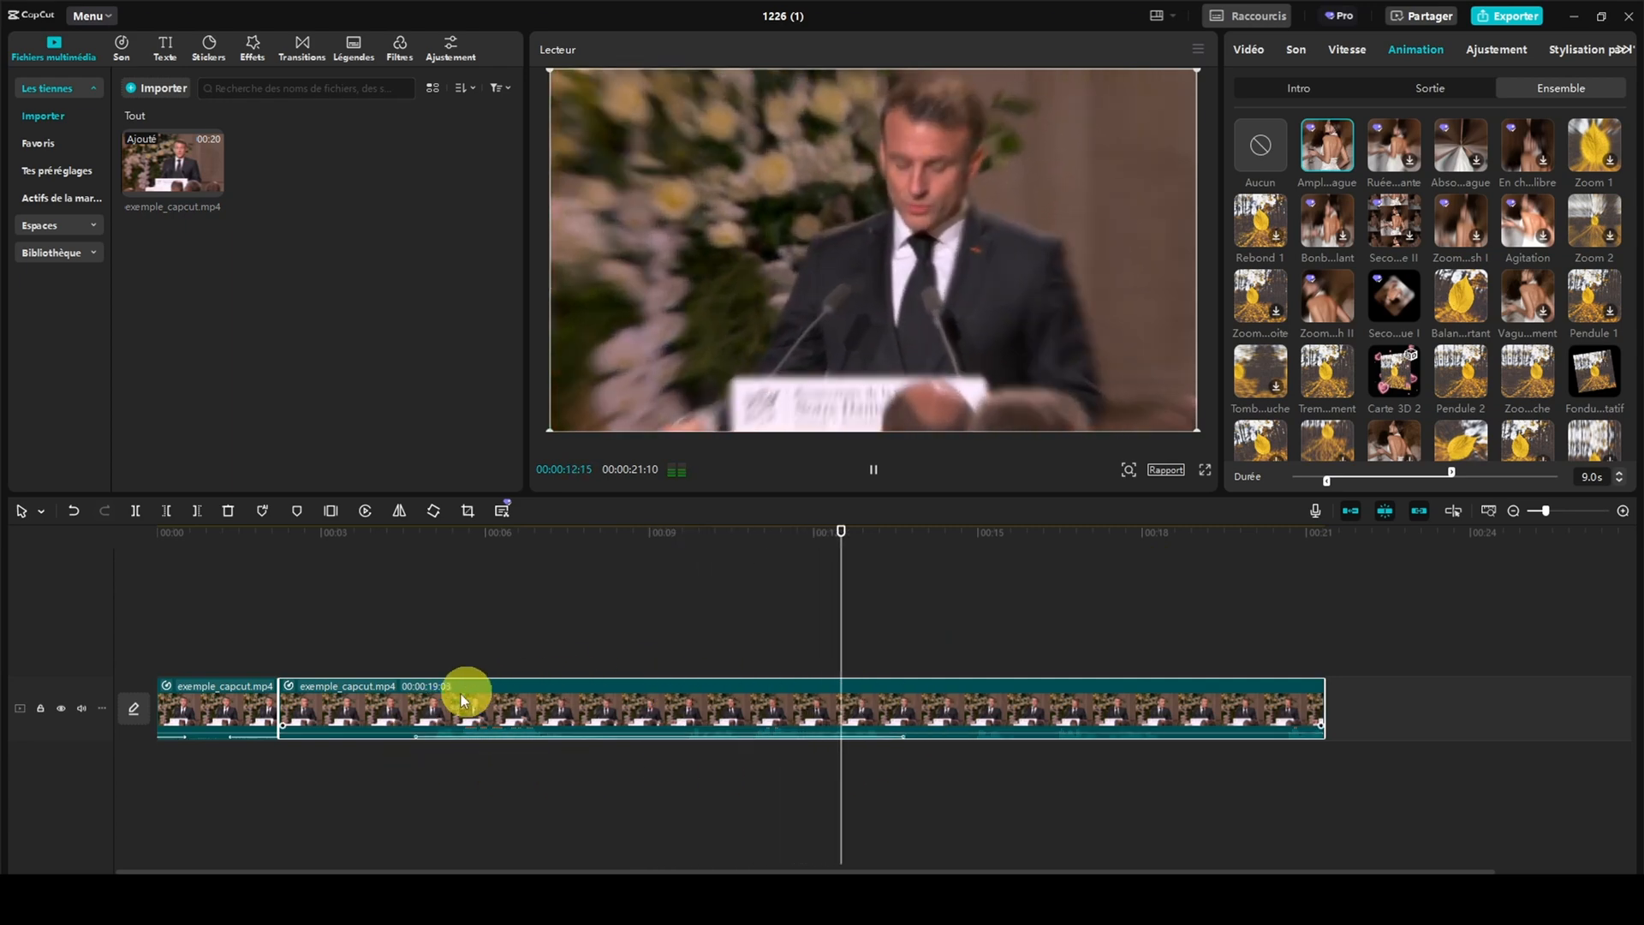
{"action": "key", "text": "space"}
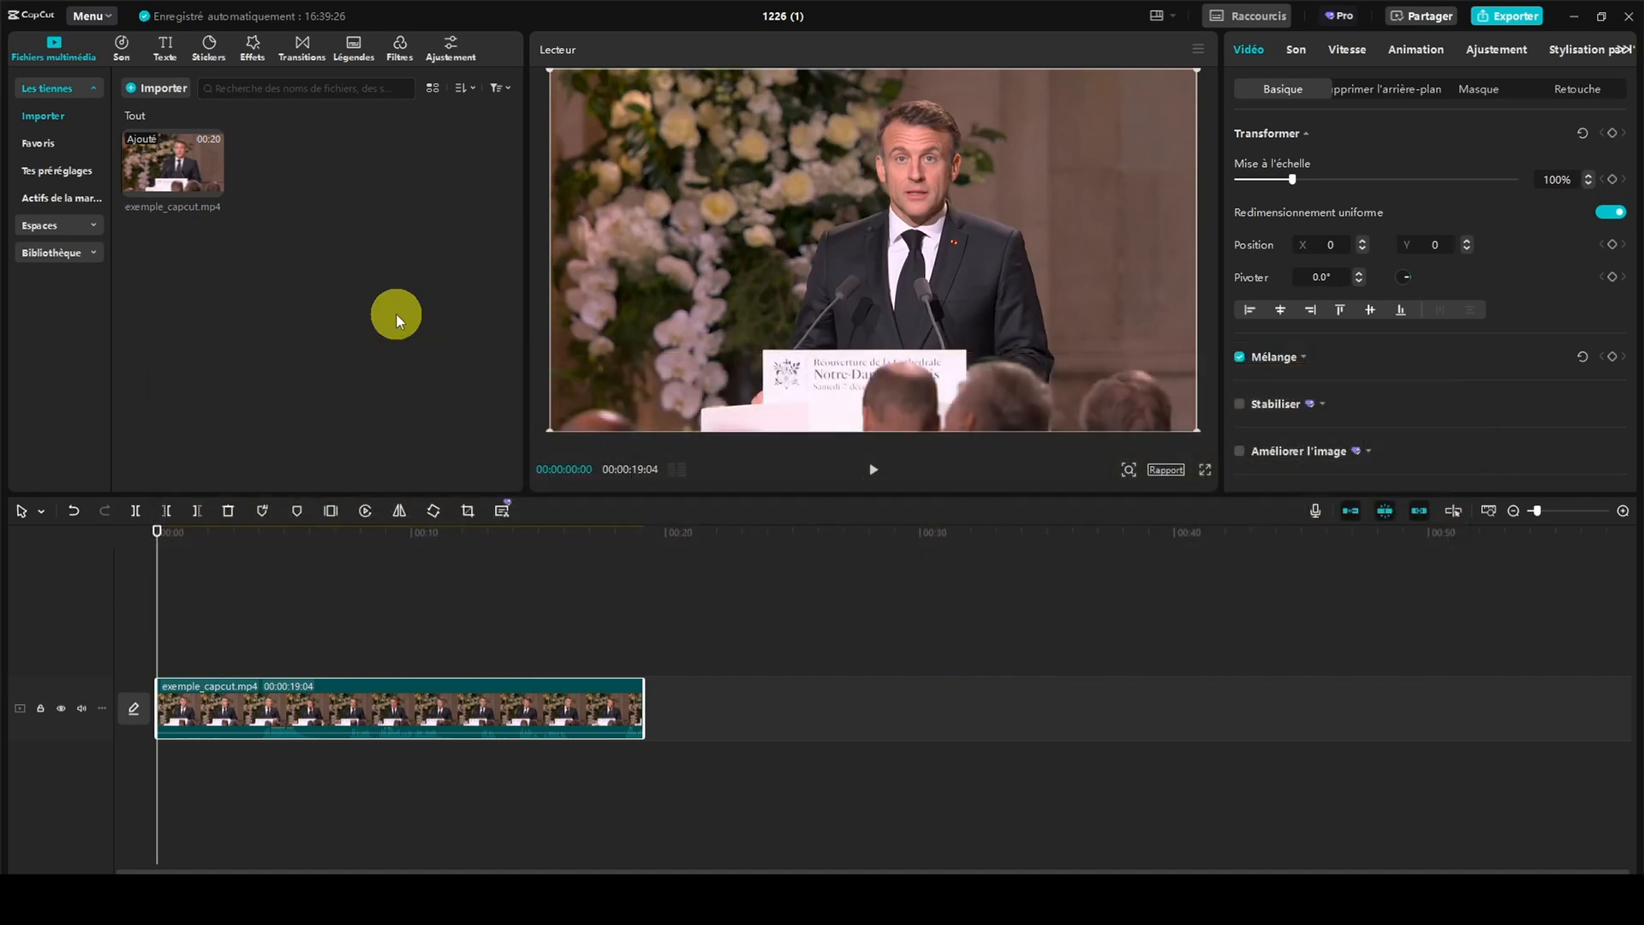
Turn on Ajustement automatique for the clip and set its intensity to 70
{"action": "left_click", "coordinate": [1494, 52]}
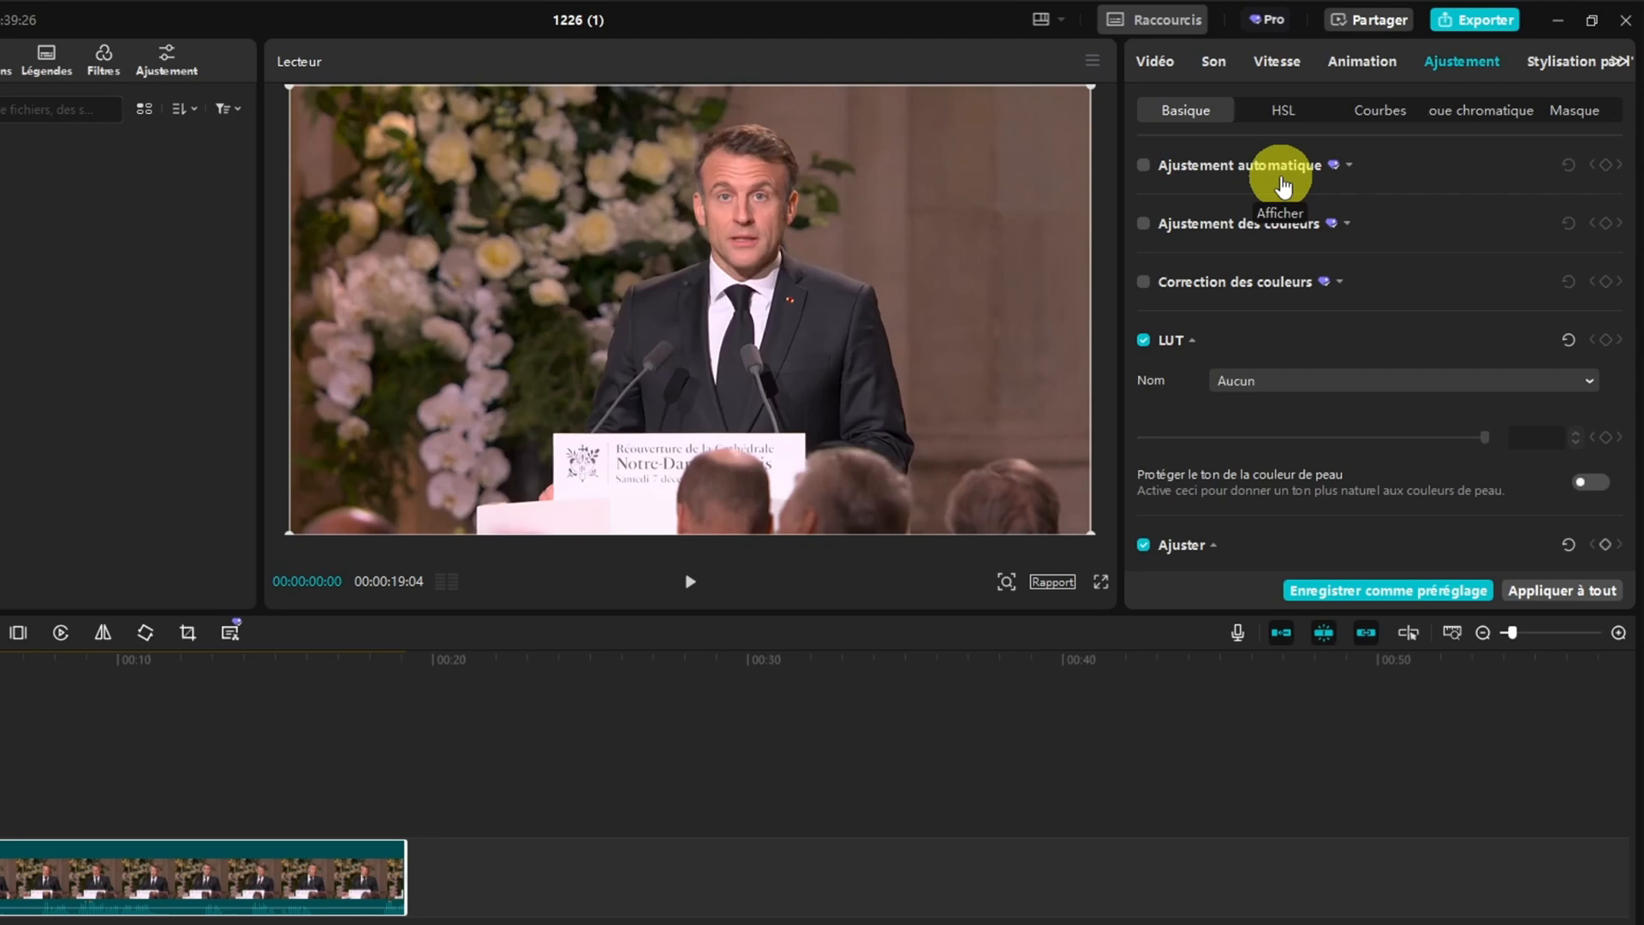
{"action": "left_click", "coordinate": [1143, 165]}
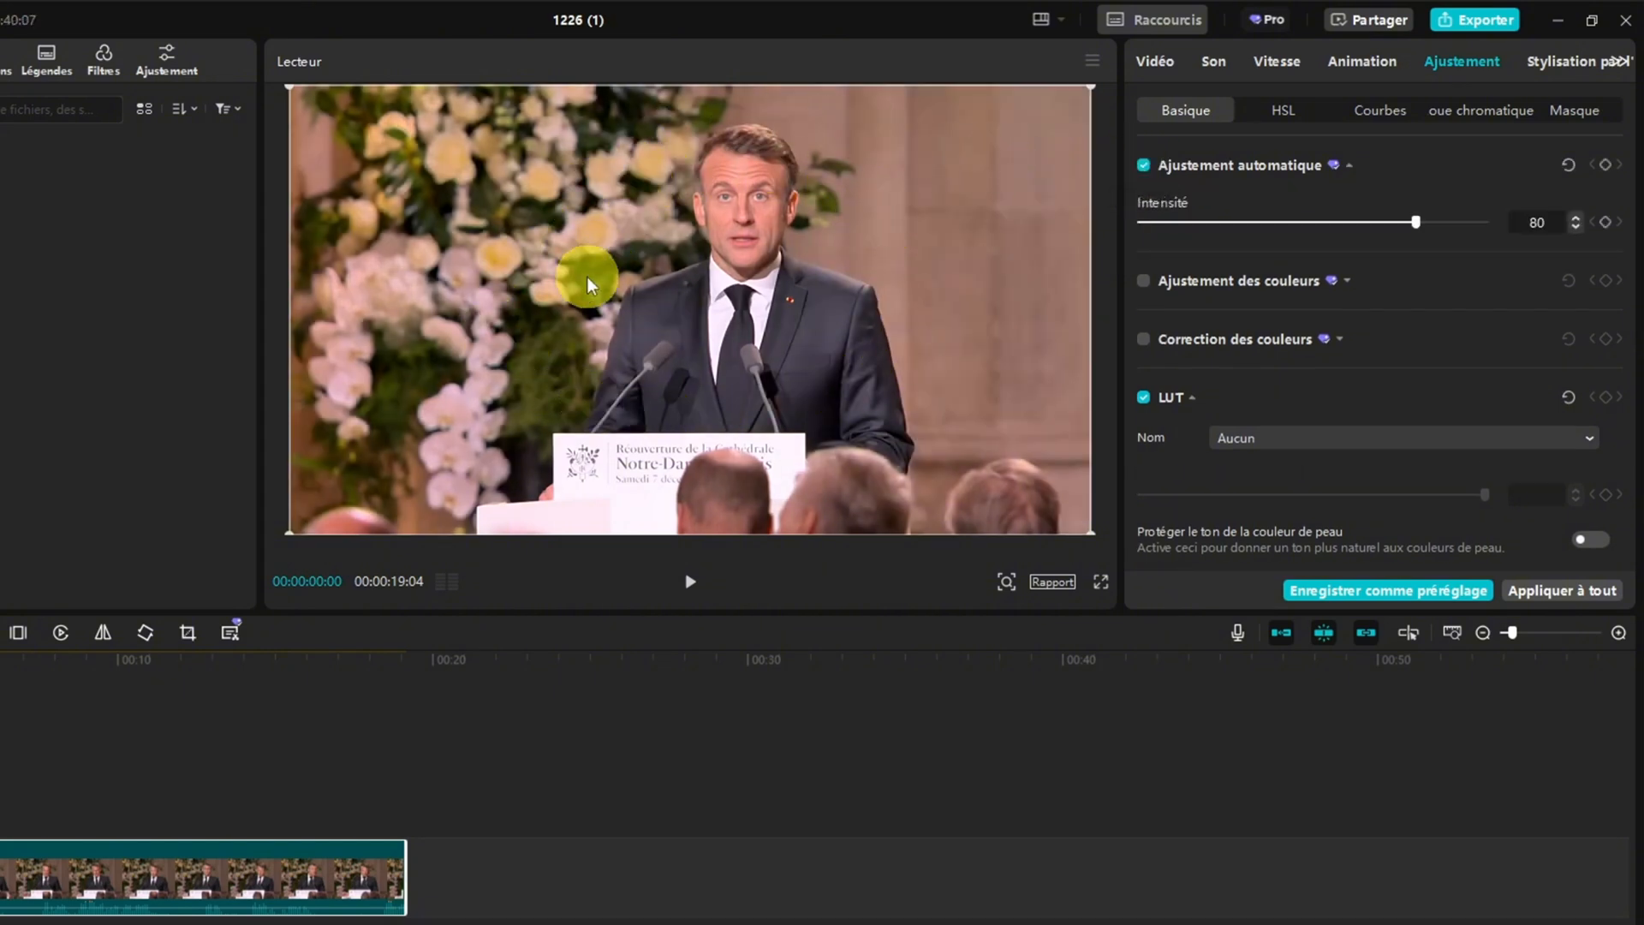
{"action": "left_click_drag", "start_coordinate": [1417, 222], "coordinate": [1375, 228]}
{"action": "left_click_drag", "start_coordinate": [1373, 228], "coordinate": [1383, 228]}
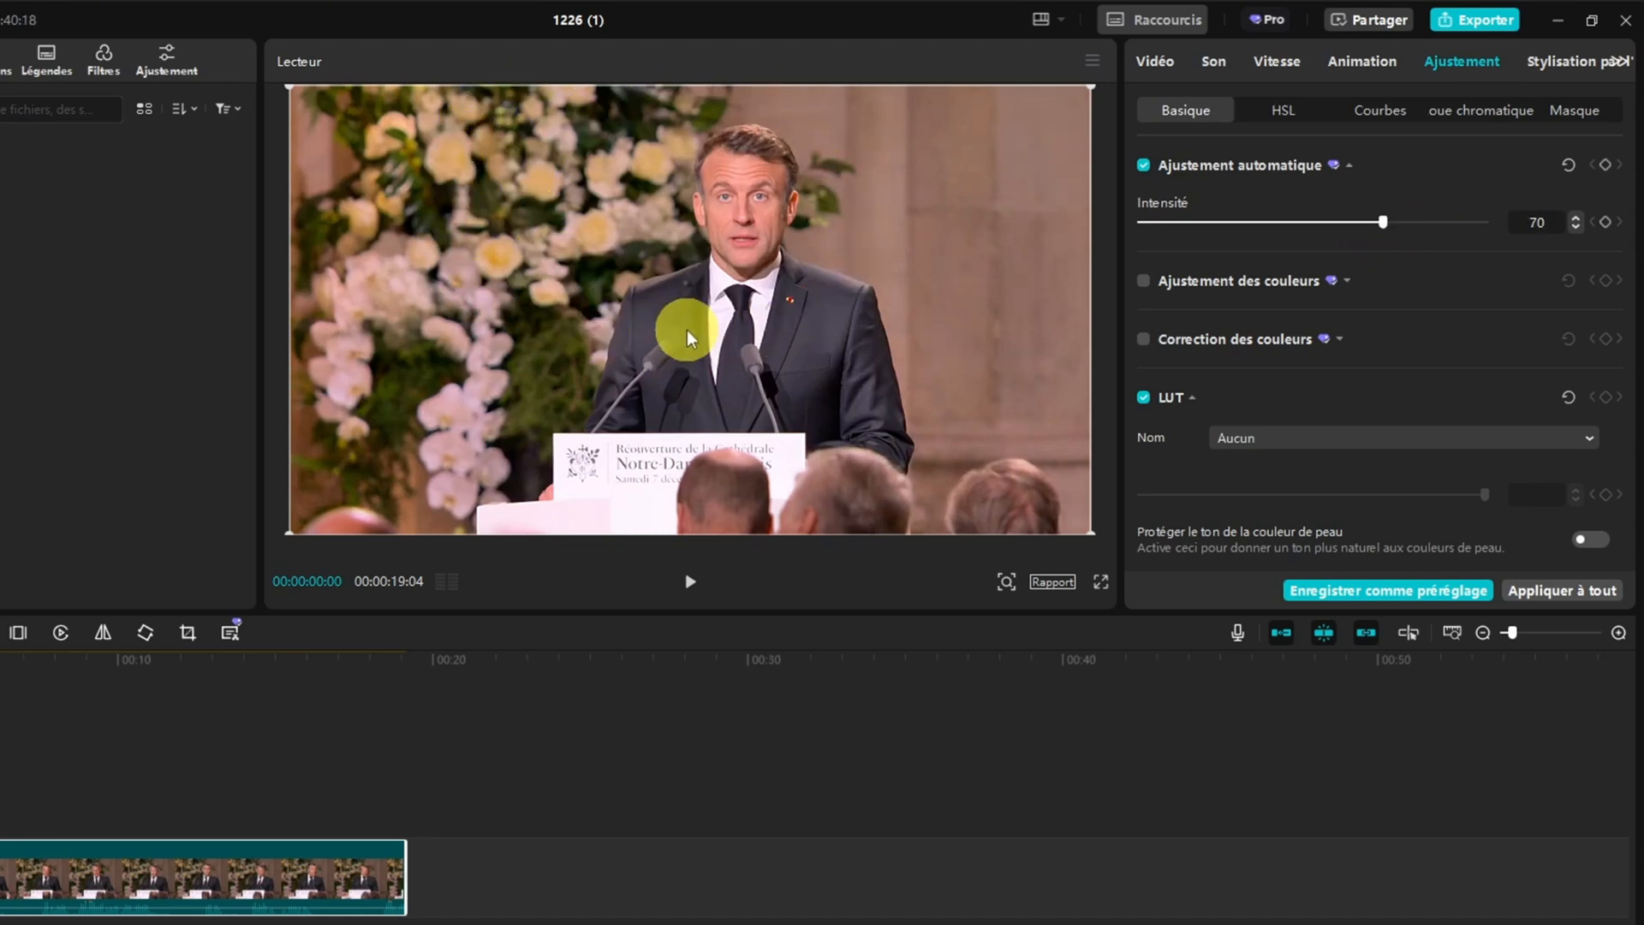
Turn on Ajustement des couleurs with a frame of the video as colour reference and set its intensity to 41
{"action": "left_click", "coordinate": [1143, 282]}
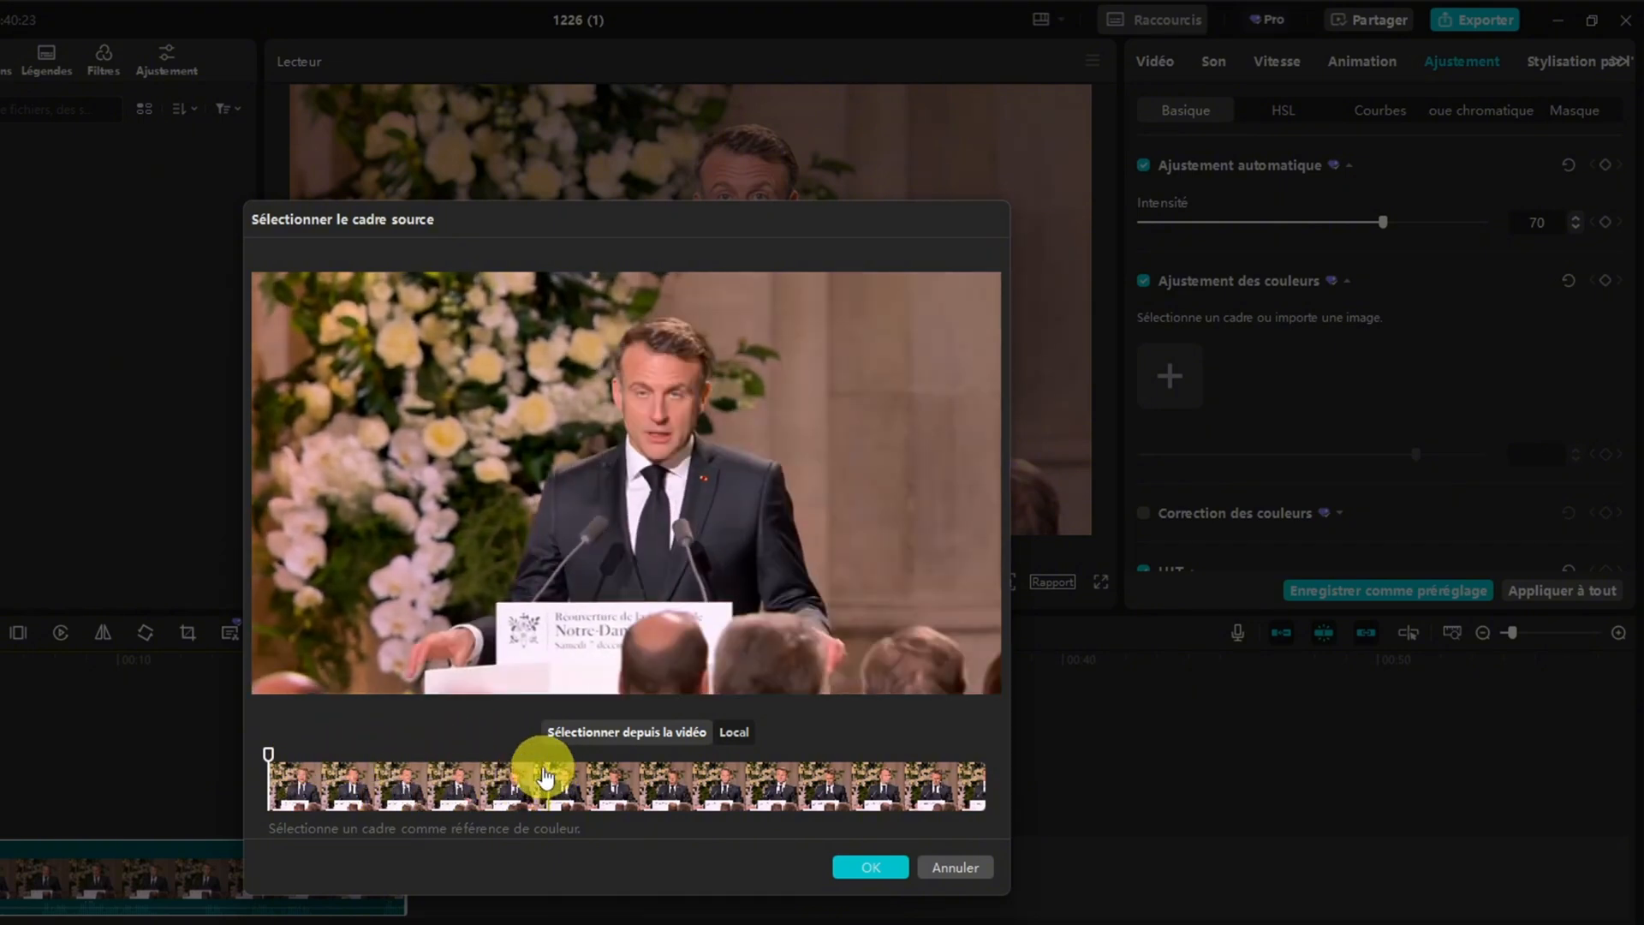
{"action": "left_click", "coordinate": [431, 783]}
{"action": "left_click", "coordinate": [849, 867]}
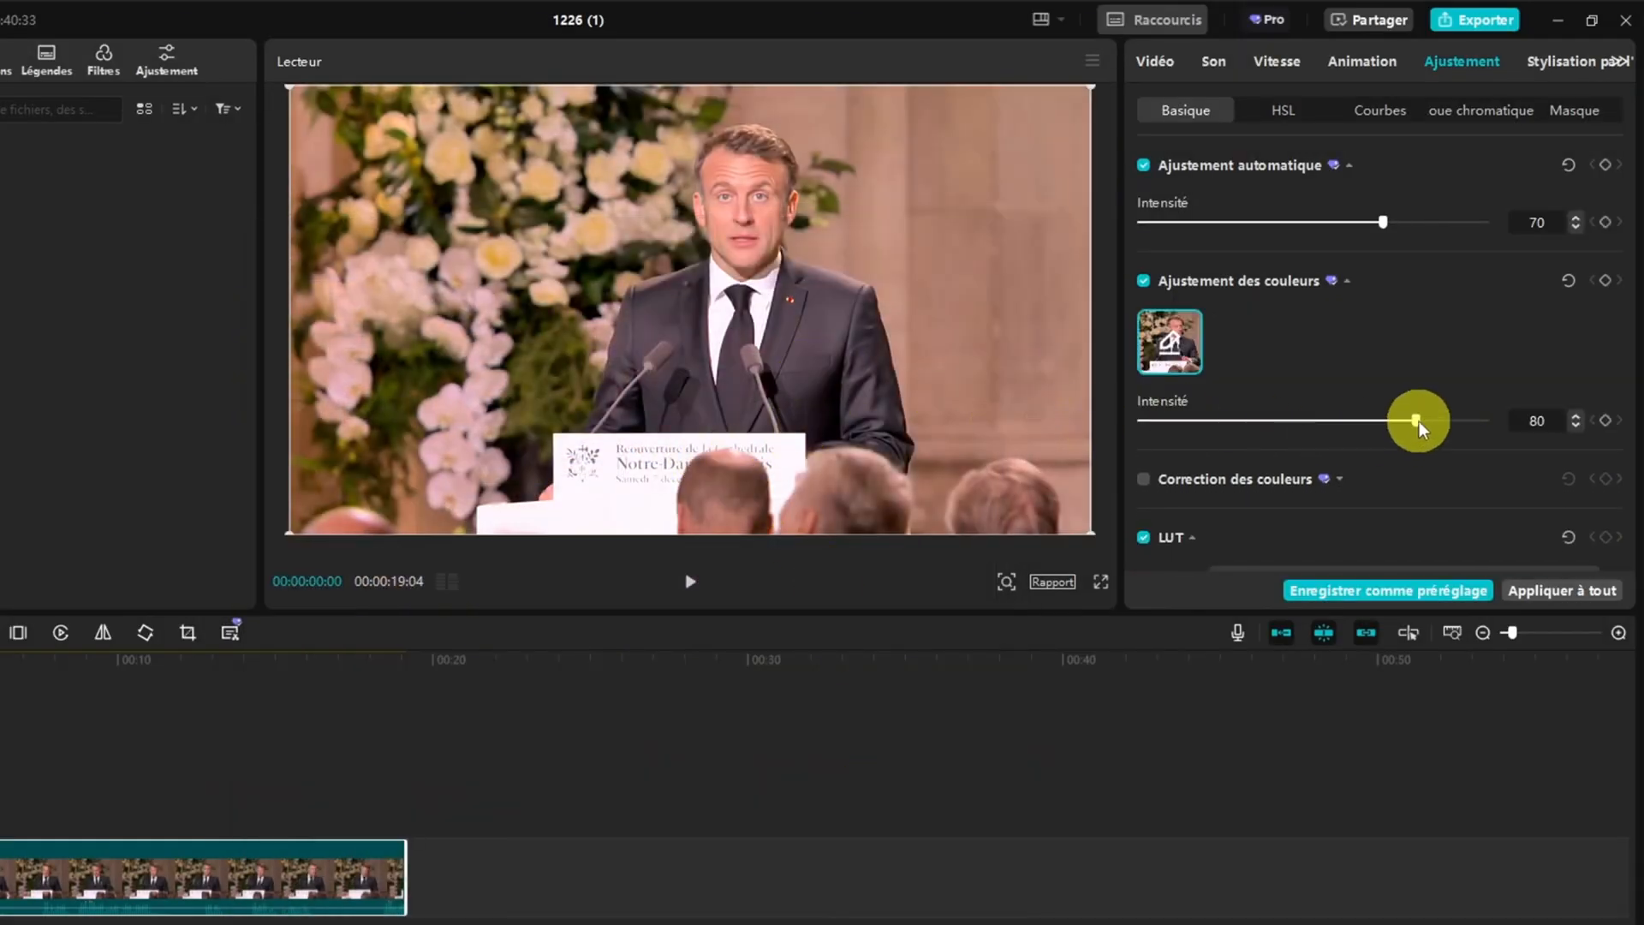
{"action": "left_click_drag", "start_coordinate": [1490, 421], "coordinate": [1273, 434]}
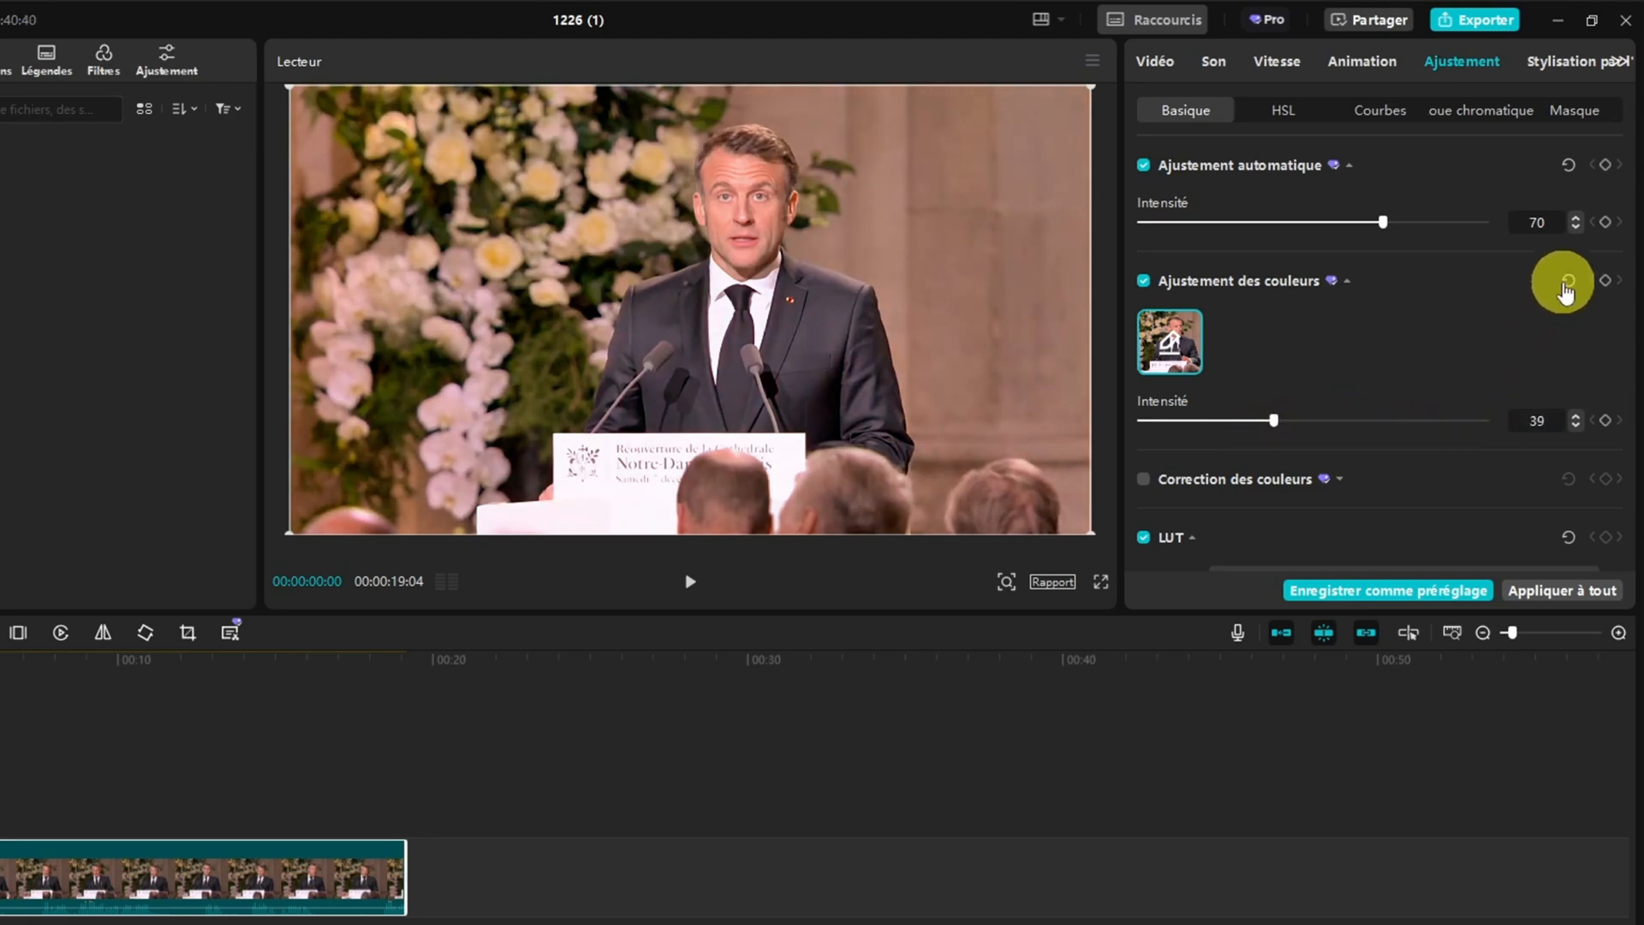
Reset and turn off both Ajustement des couleurs and Ajustement automatique
{"action": "left_click", "coordinate": [1567, 282]}
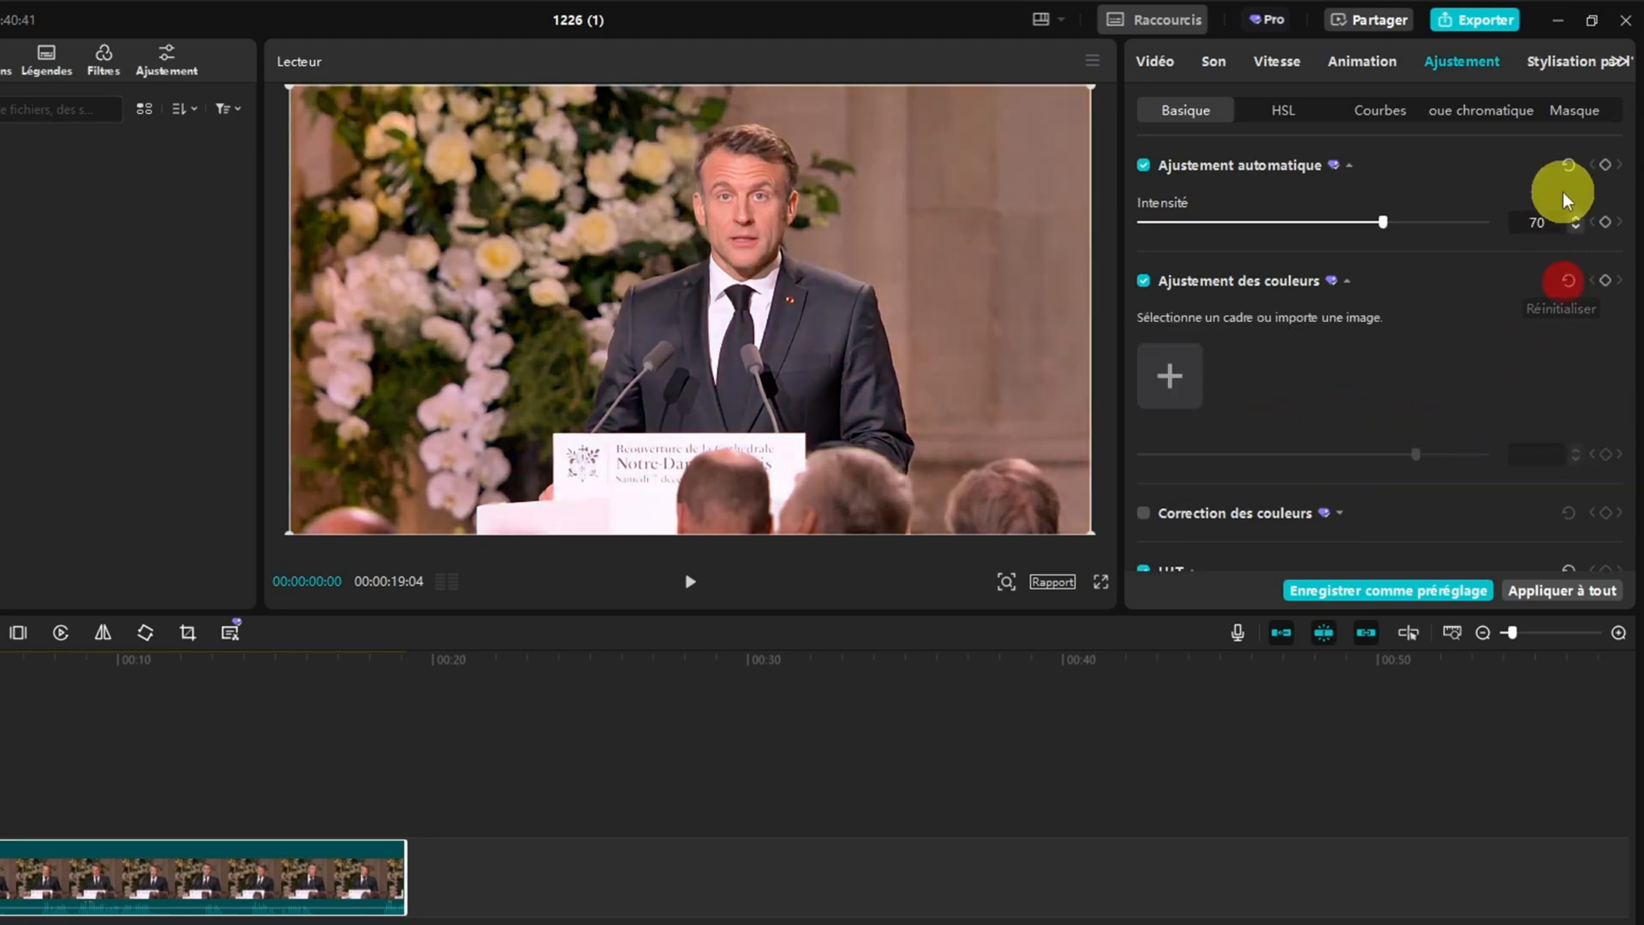
{"action": "left_click", "coordinate": [1568, 163]}
{"action": "left_click", "coordinate": [1144, 165]}
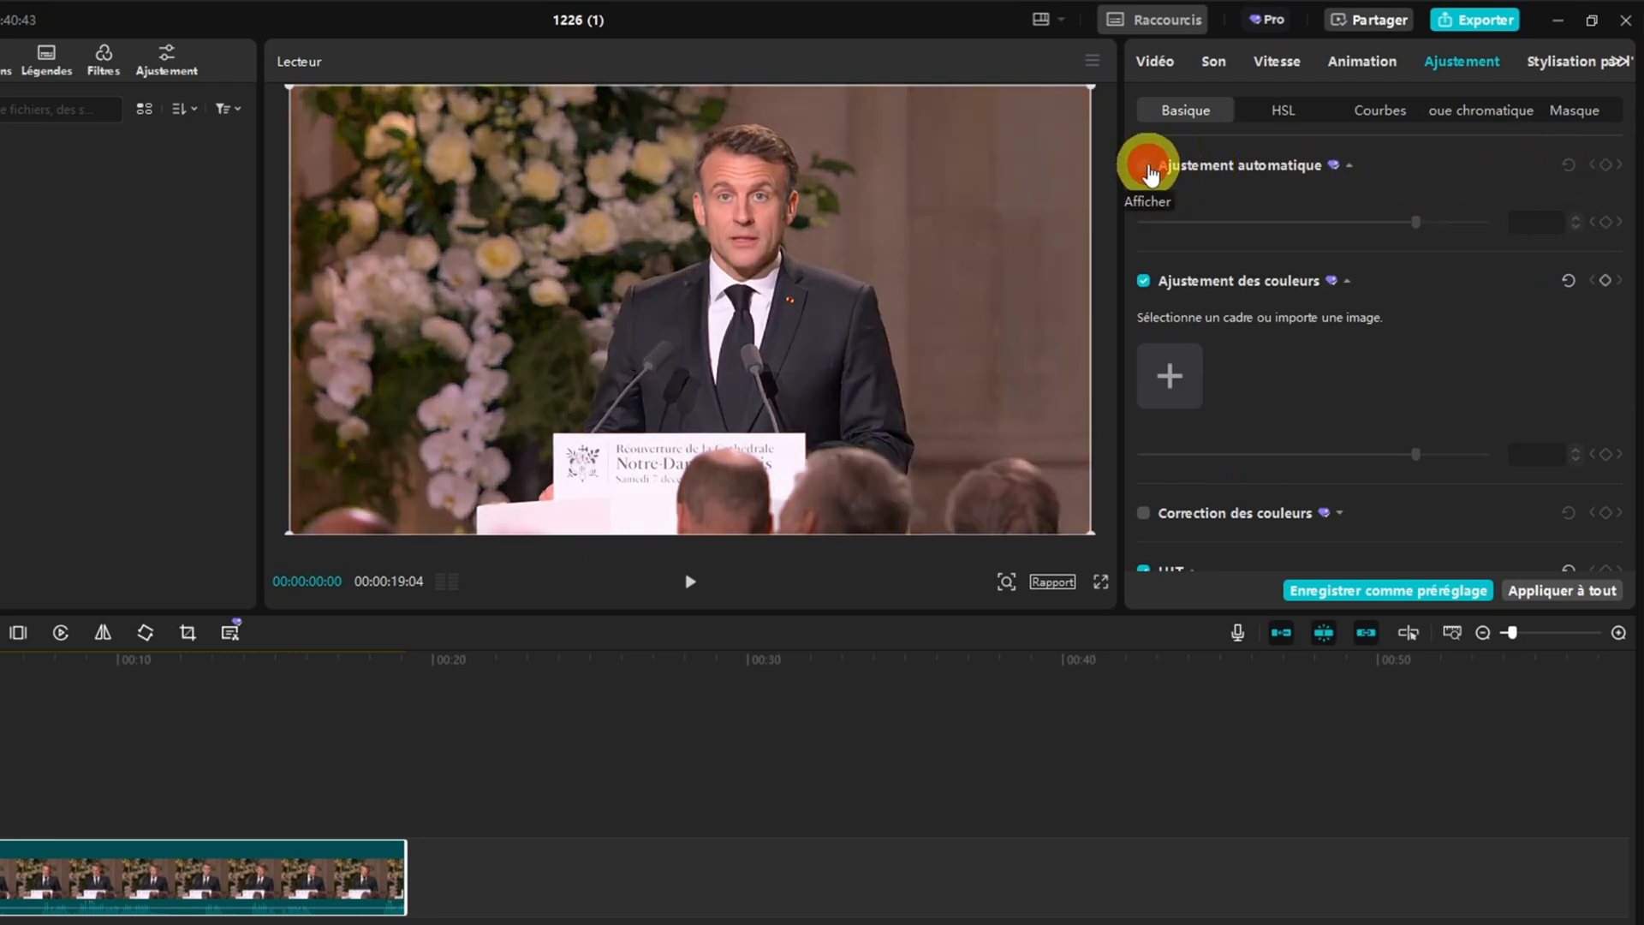
{"action": "left_click", "coordinate": [1144, 281]}
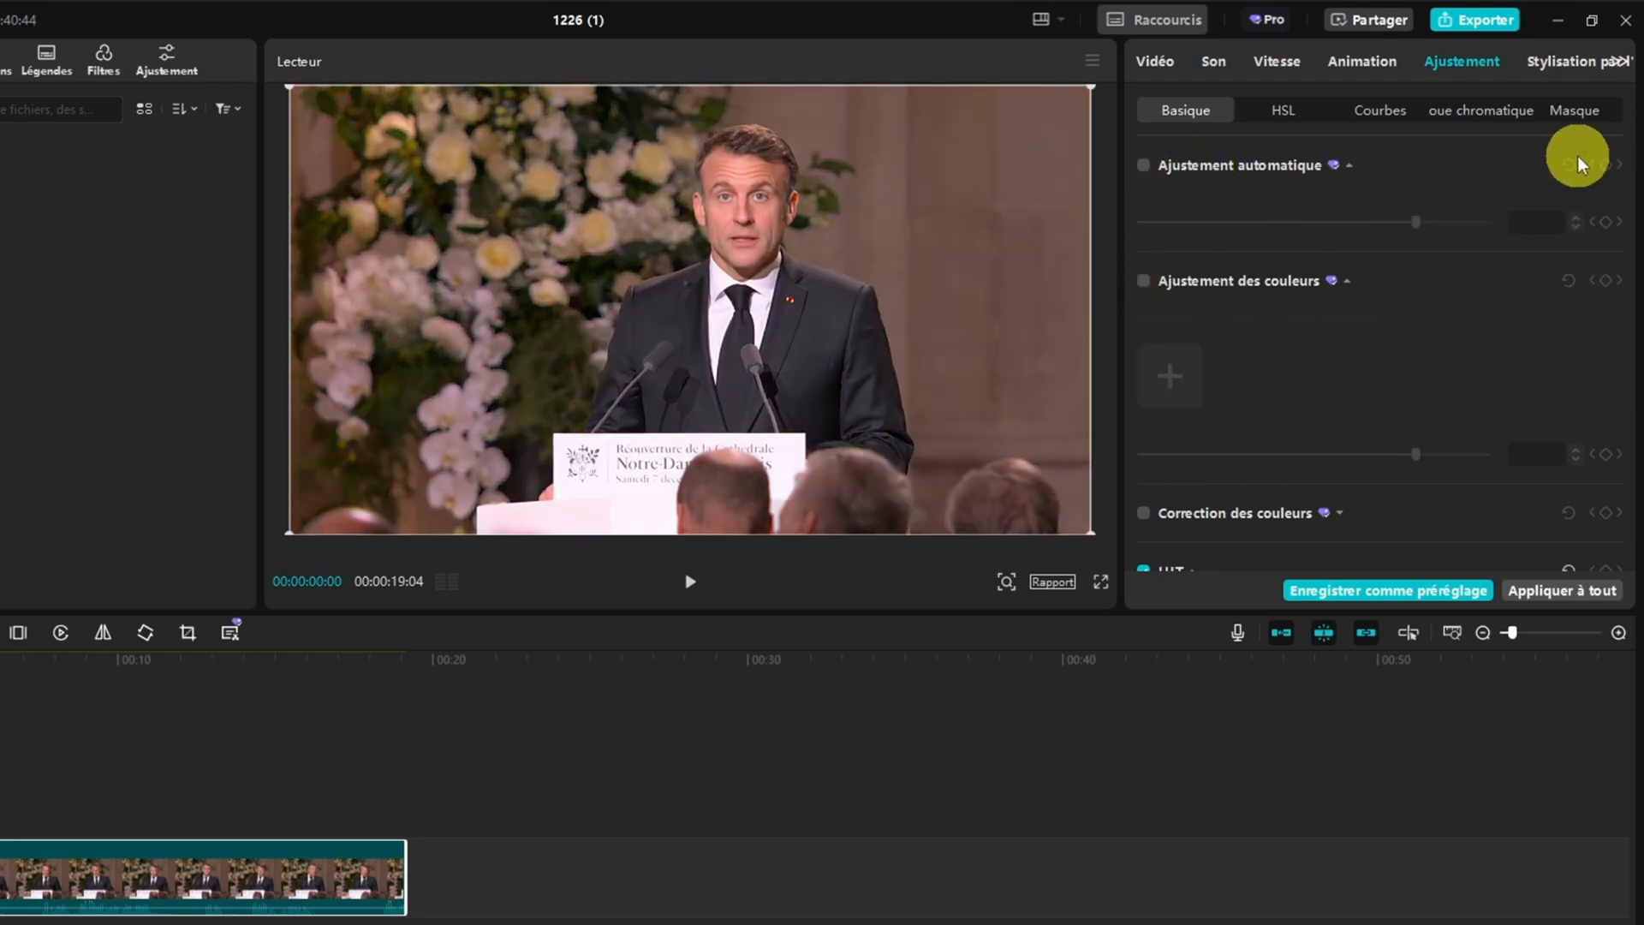
Try Correction des couleurs on the clip and turn it off again
{"action": "scroll", "coordinate": [1214, 344], "scroll_direction": "down", "scroll_amount": 2}
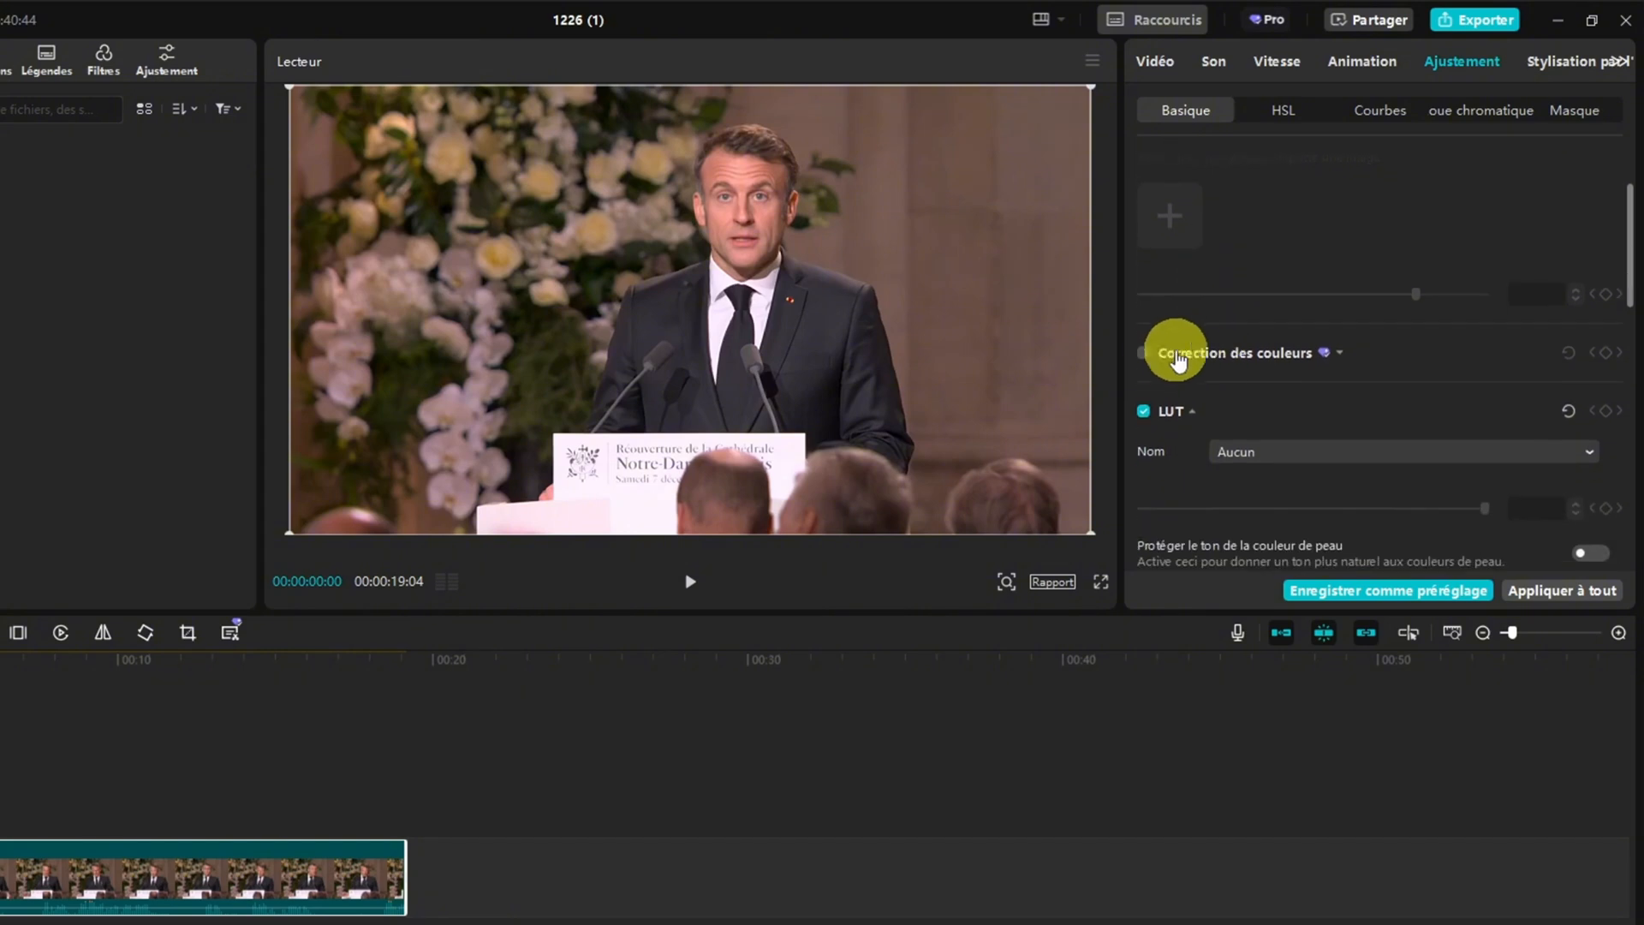
{"action": "left_click", "coordinate": [1144, 353]}
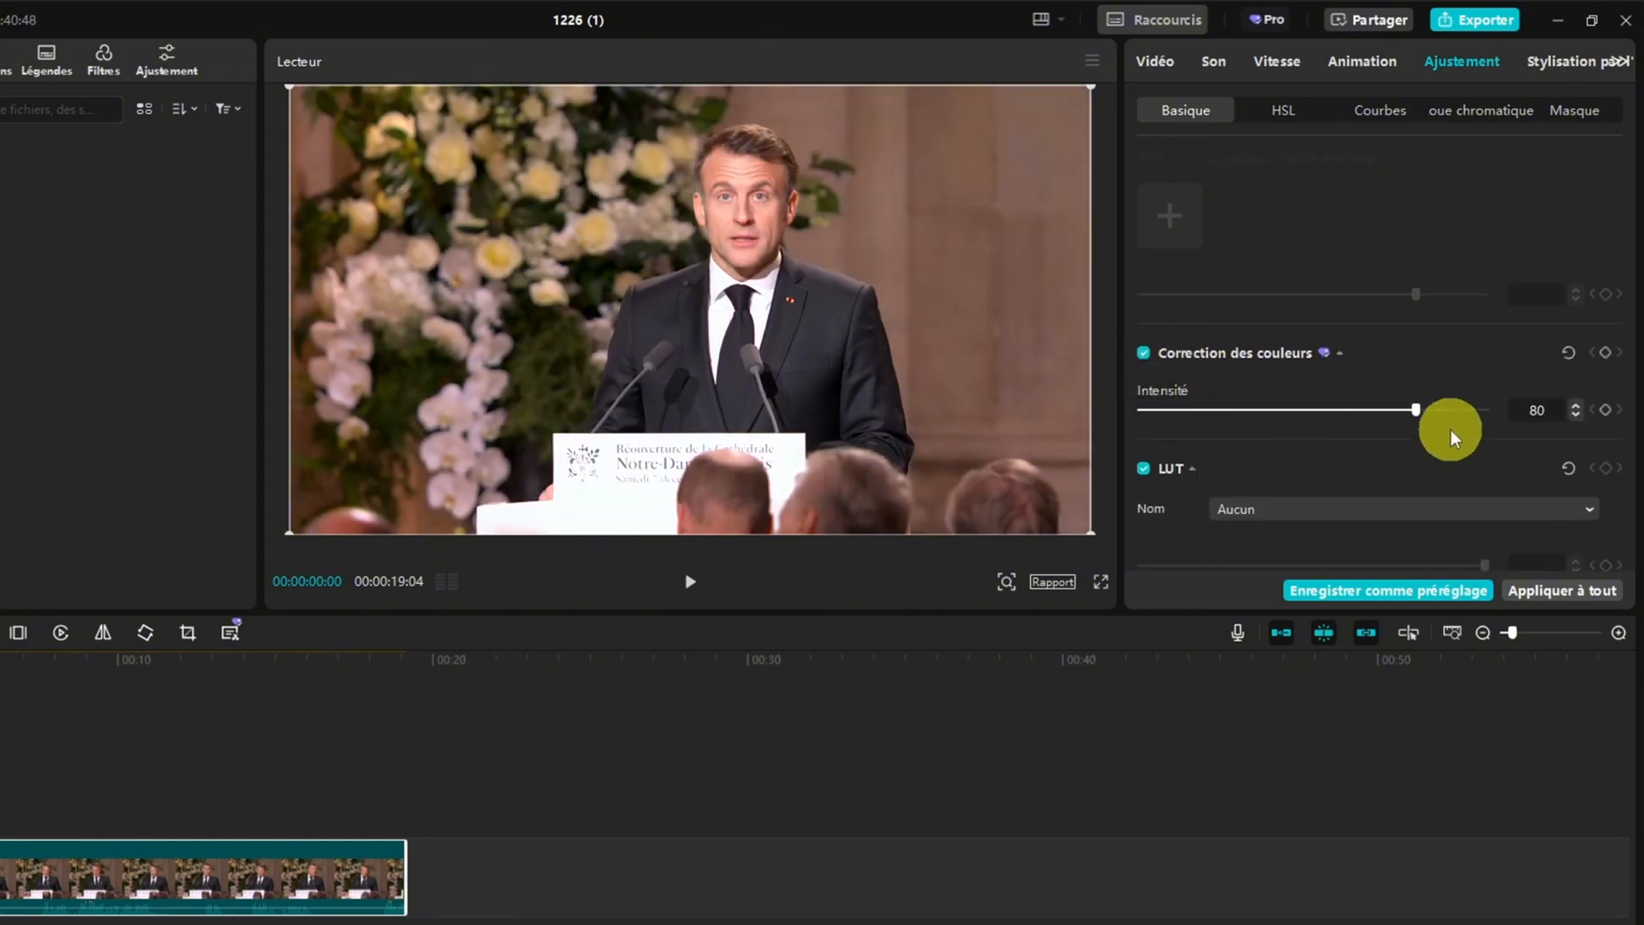
{"action": "left_click", "coordinate": [1144, 353]}
{"action": "scroll", "coordinate": [1219, 373], "scroll_direction": "down", "scroll_amount": 4}
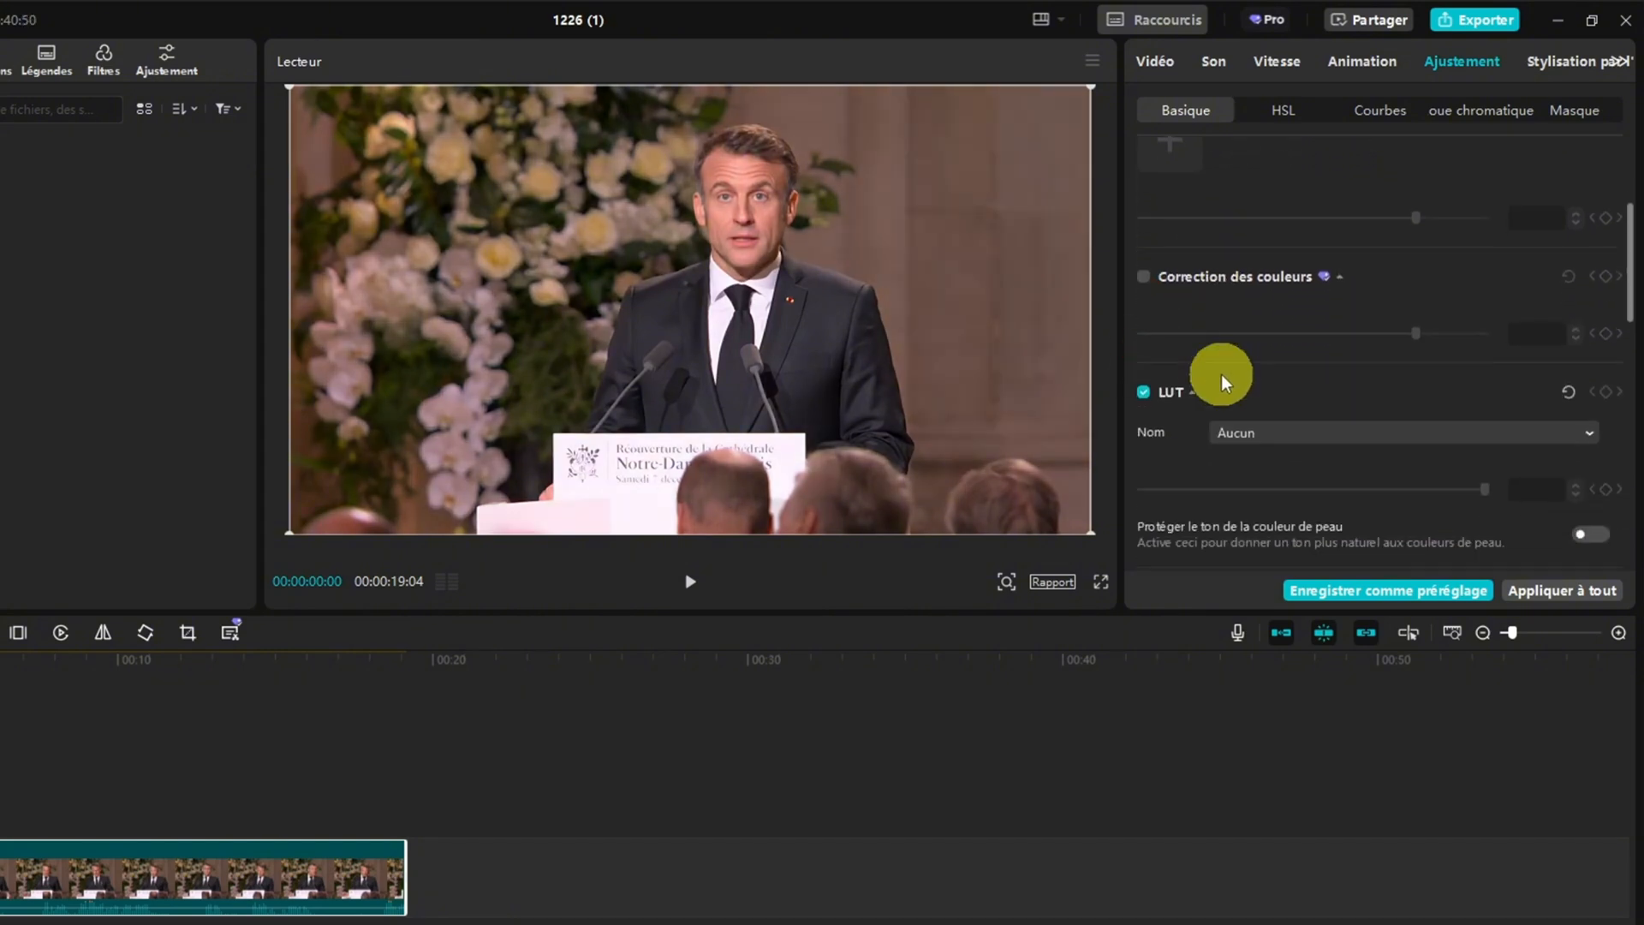
Try the Température and Teinte sliders, return them to 0, and look through the remaining Ajuster settings for clarity and effects
{"action": "scroll", "coordinate": [1158, 372], "scroll_direction": "down", "scroll_amount": 3}
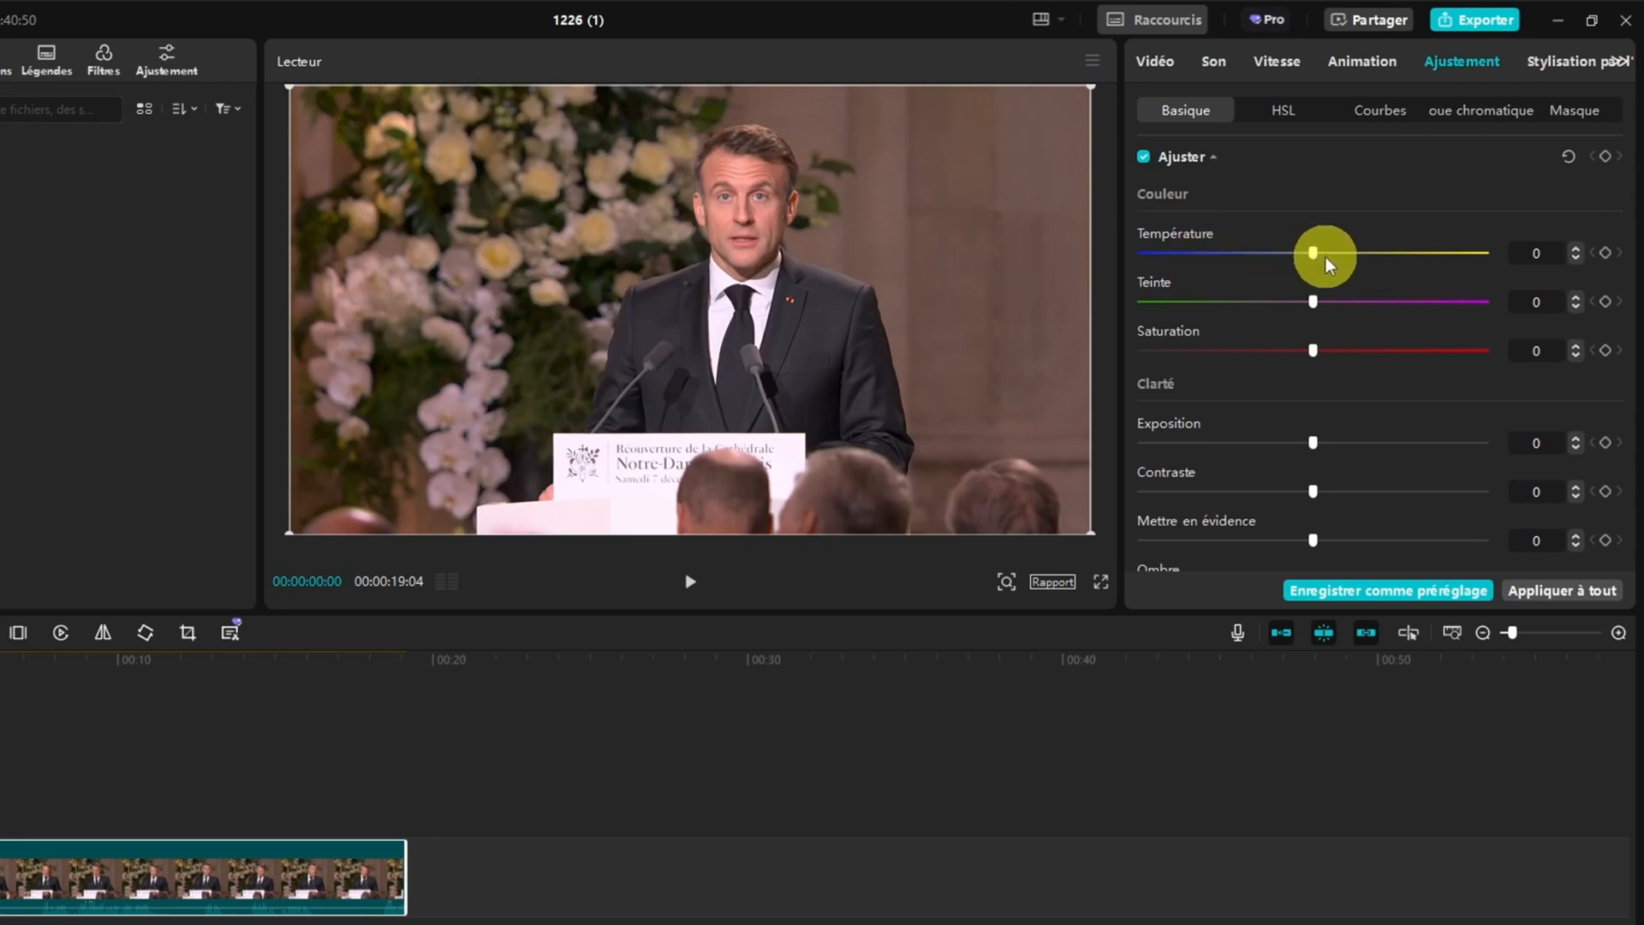
{"action": "mouse_move", "coordinate": [1317, 253]}
{"action": "left_mouse_down"}
{"action": "mouse_move", "coordinate": [1439, 253]}
{"action": "mouse_move", "coordinate": [1236, 260]}
{"action": "mouse_move", "coordinate": [1310, 258]}
{"action": "left_mouse_up"}
{"action": "left_click_drag", "start_coordinate": [1312, 301], "coordinate": [1303, 339]}
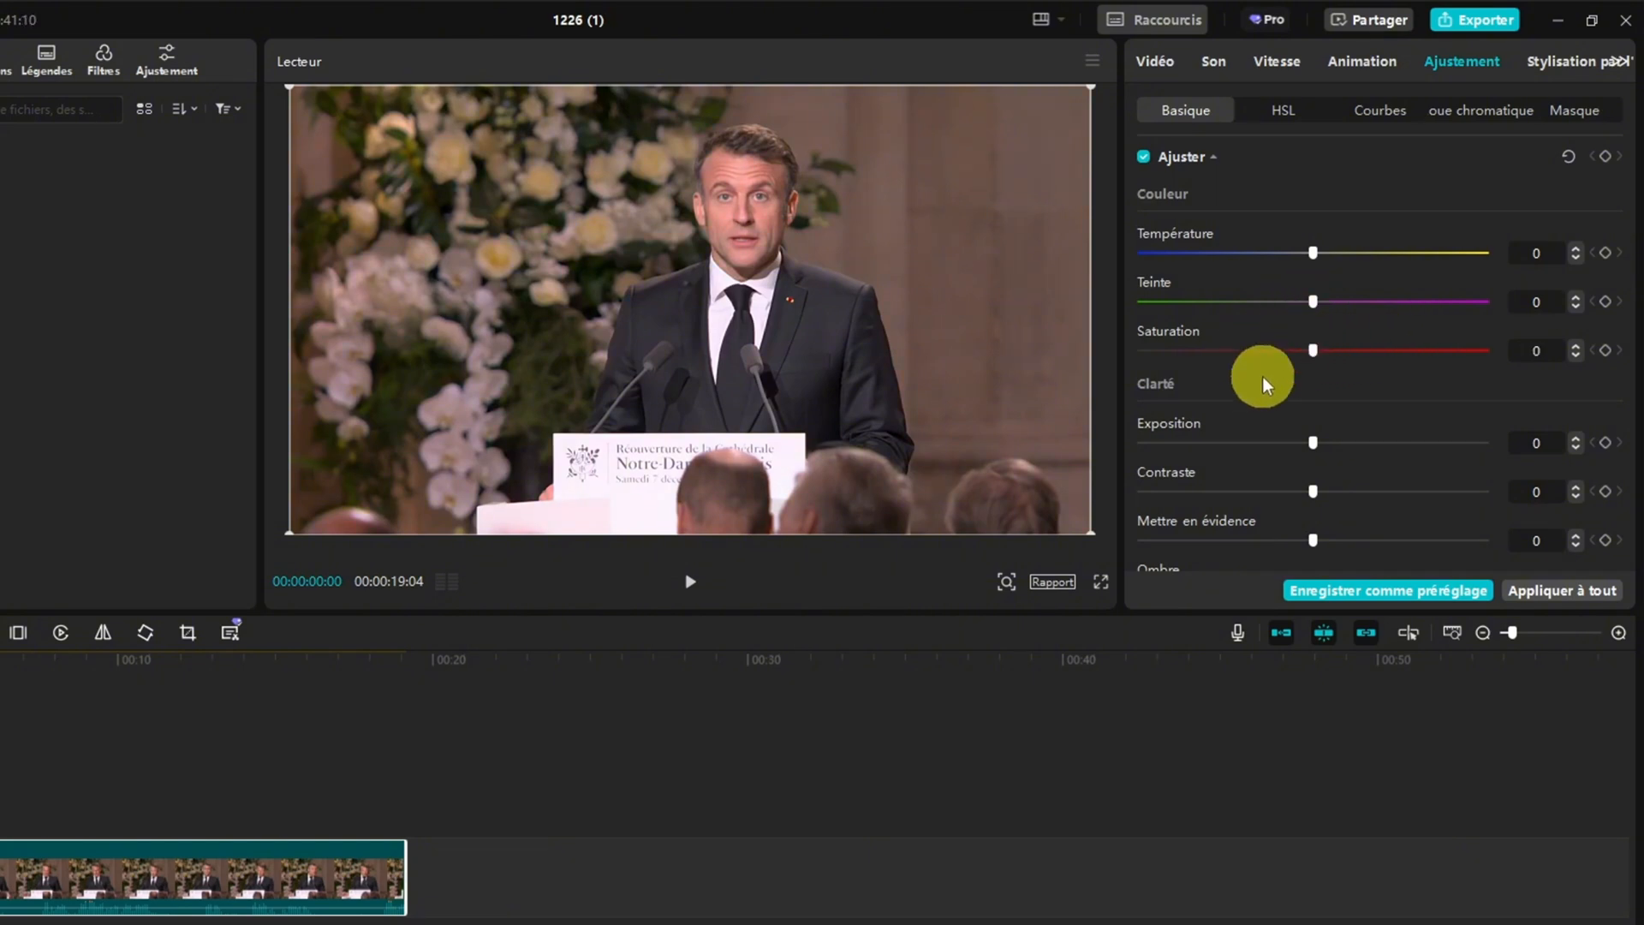
{"action": "scroll", "coordinate": [1262, 377], "scroll_direction": "down", "scroll_amount": 2}
{"action": "scroll", "coordinate": [1175, 342], "scroll_direction": "down", "scroll_amount": 2}
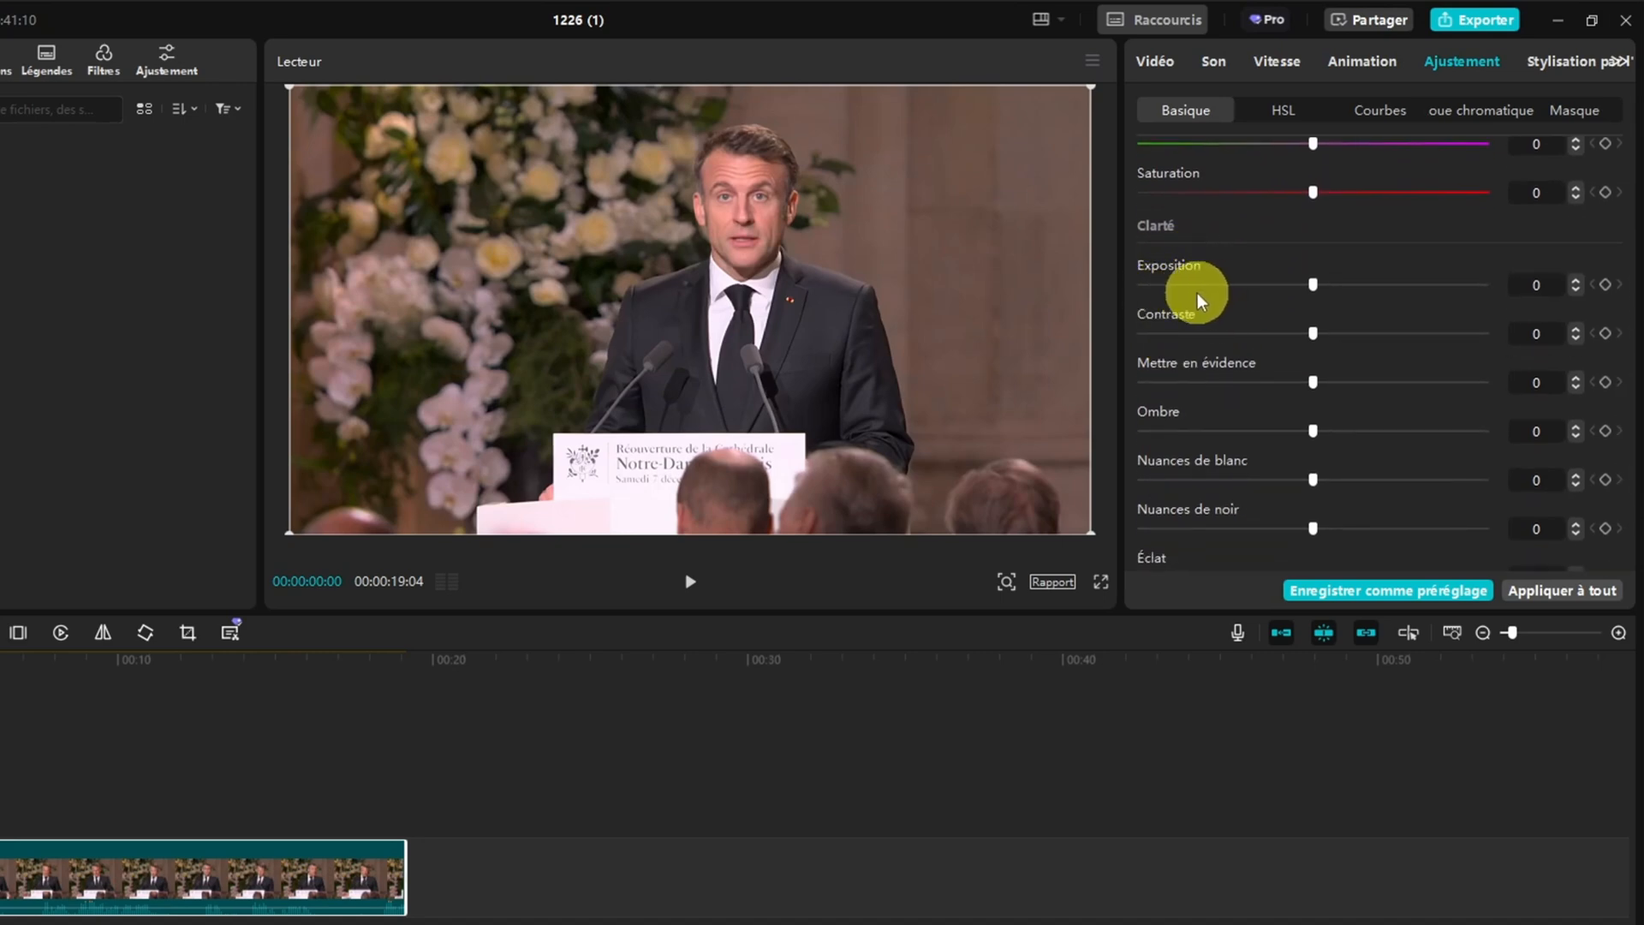
{"action": "scroll", "coordinate": [1247, 379], "scroll_direction": "down", "scroll_amount": 3}
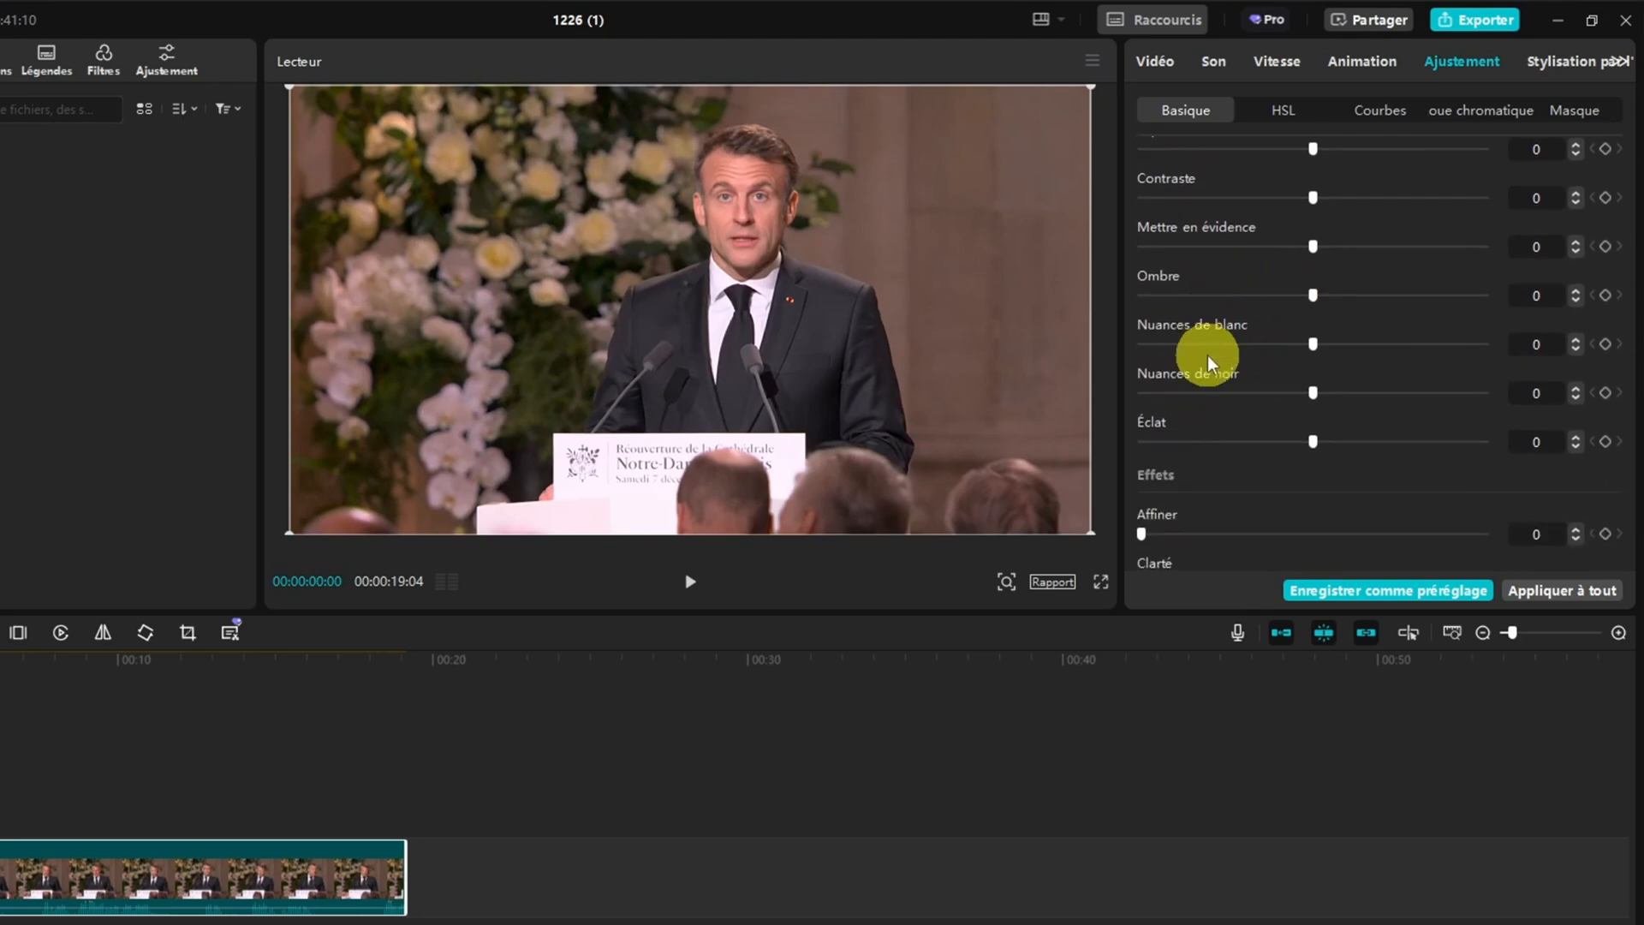
Try the HSL Tonalité slider on the red and green colour ranges and return it to 0
{"action": "scroll", "coordinate": [1228, 448], "scroll_direction": "down", "scroll_amount": 4}
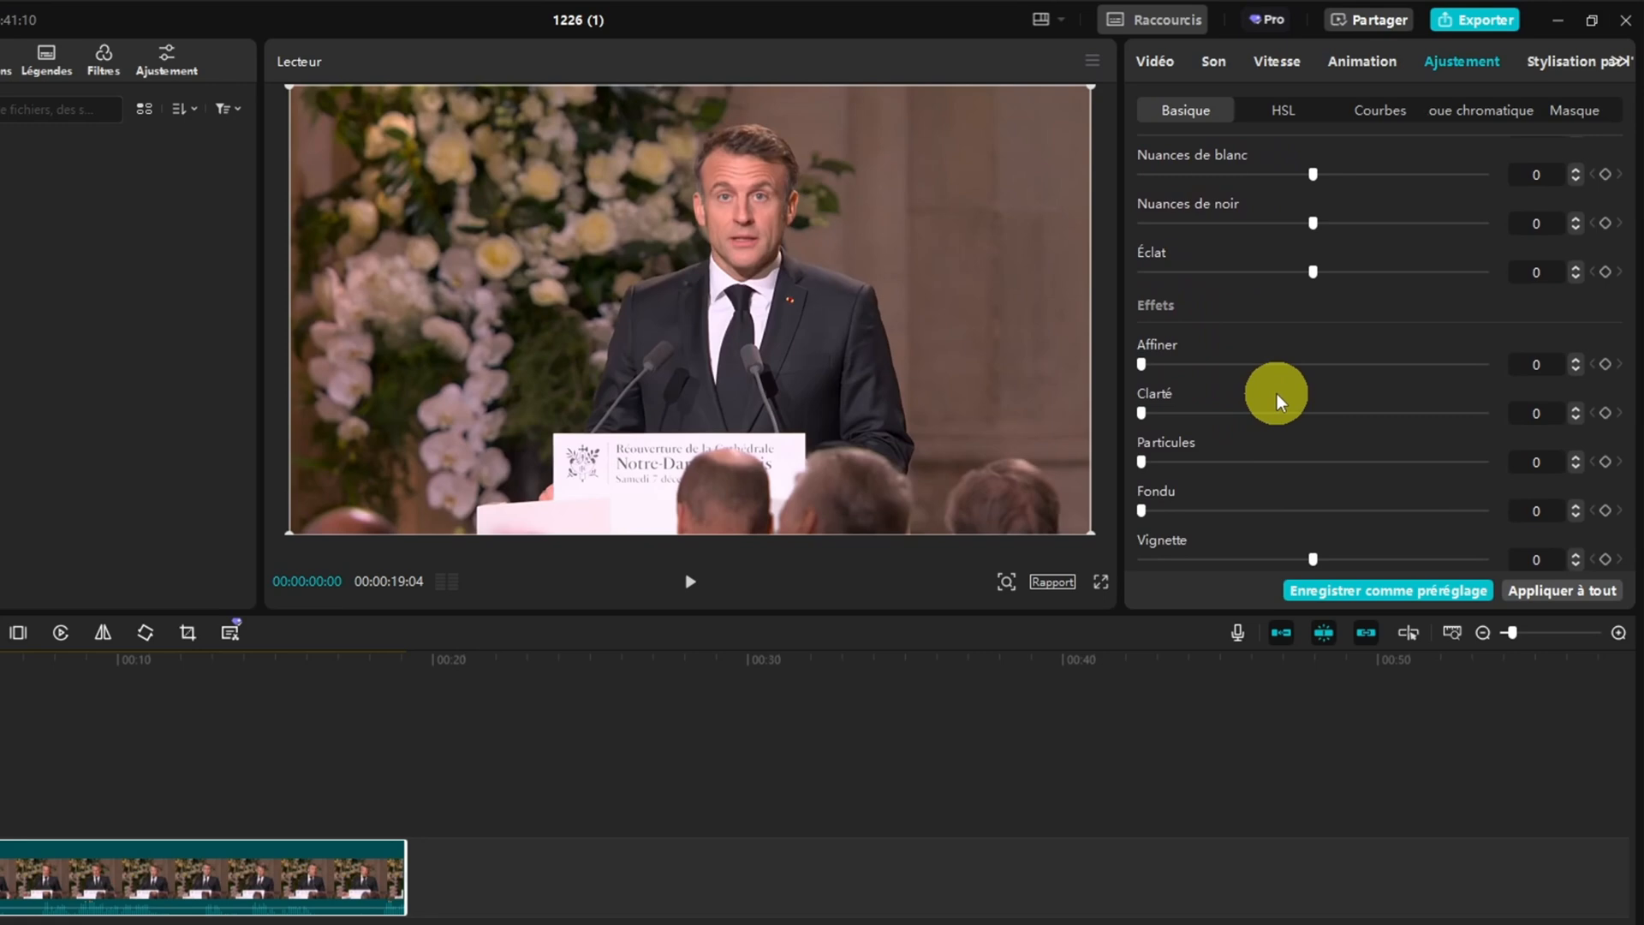
{"action": "left_click", "coordinate": [1289, 109]}
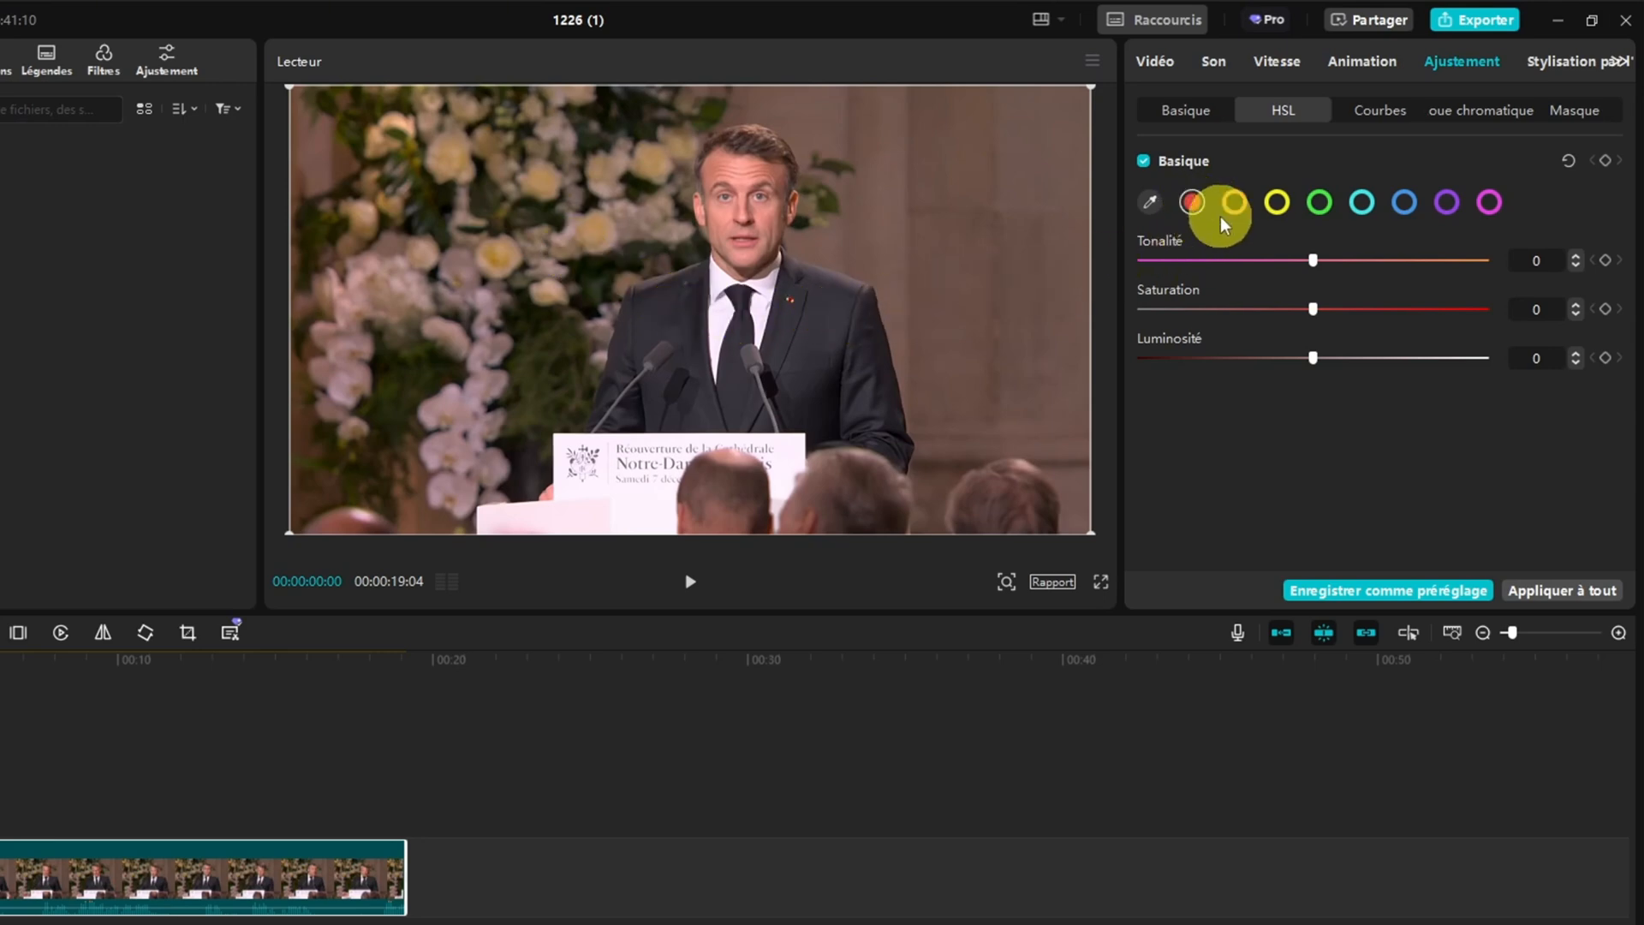
{"action": "left_click", "coordinate": [1151, 202]}
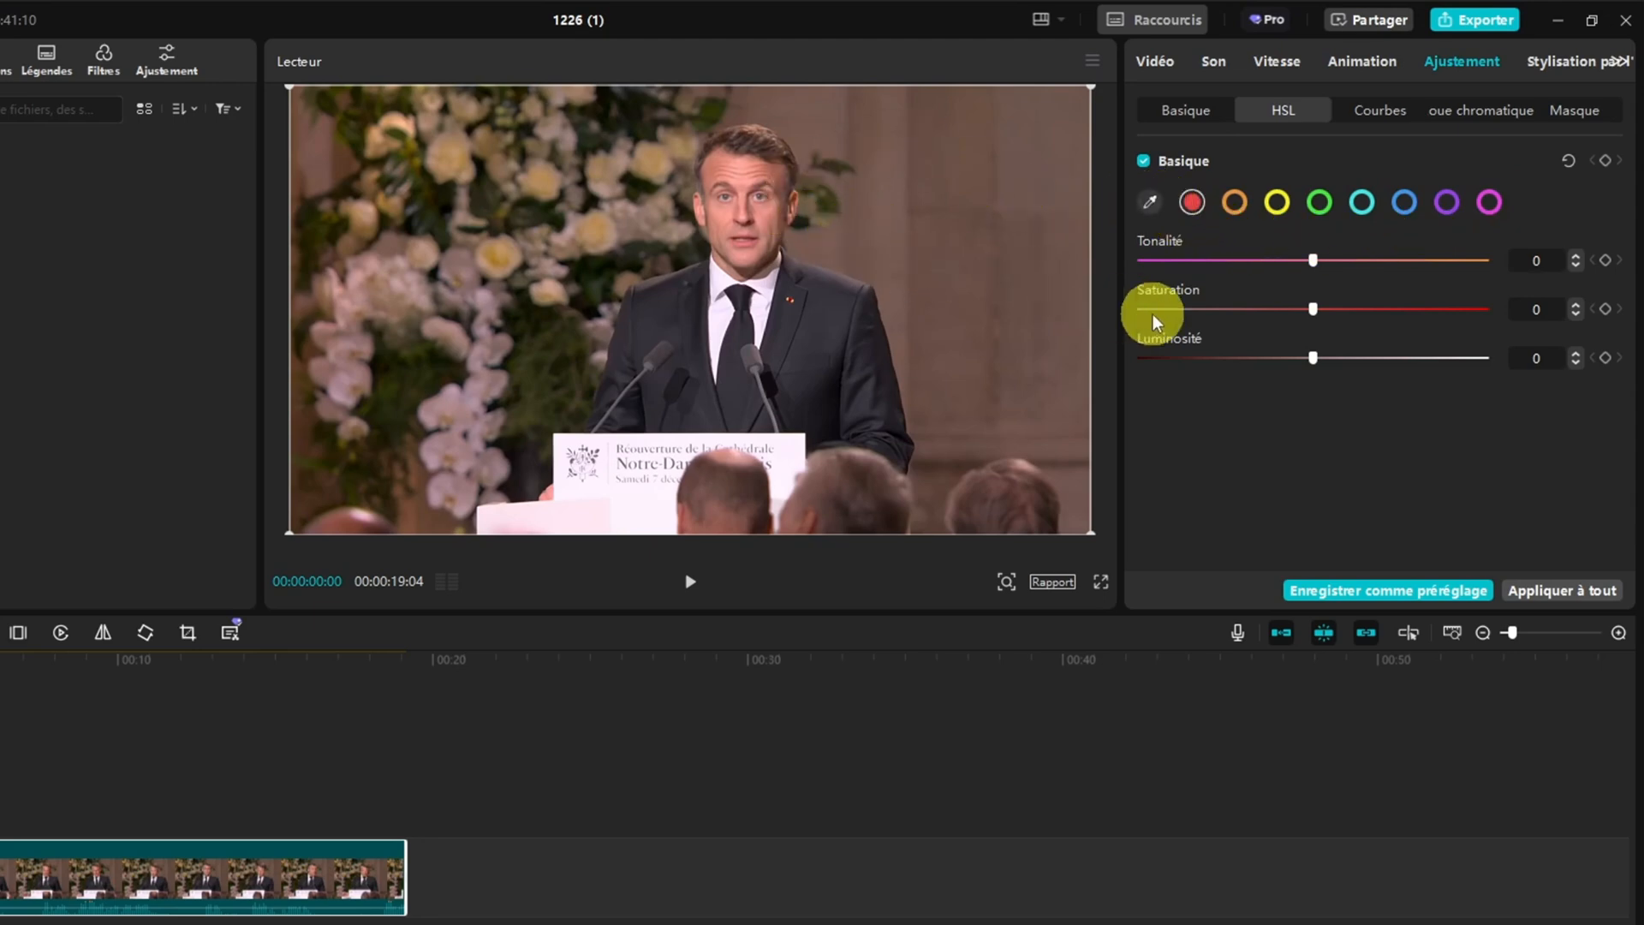
{"action": "mouse_move", "coordinate": [1312, 264]}
{"action": "left_mouse_down"}
{"action": "mouse_move", "coordinate": [1456, 258]}
{"action": "mouse_move", "coordinate": [1312, 266]}
{"action": "left_mouse_up"}
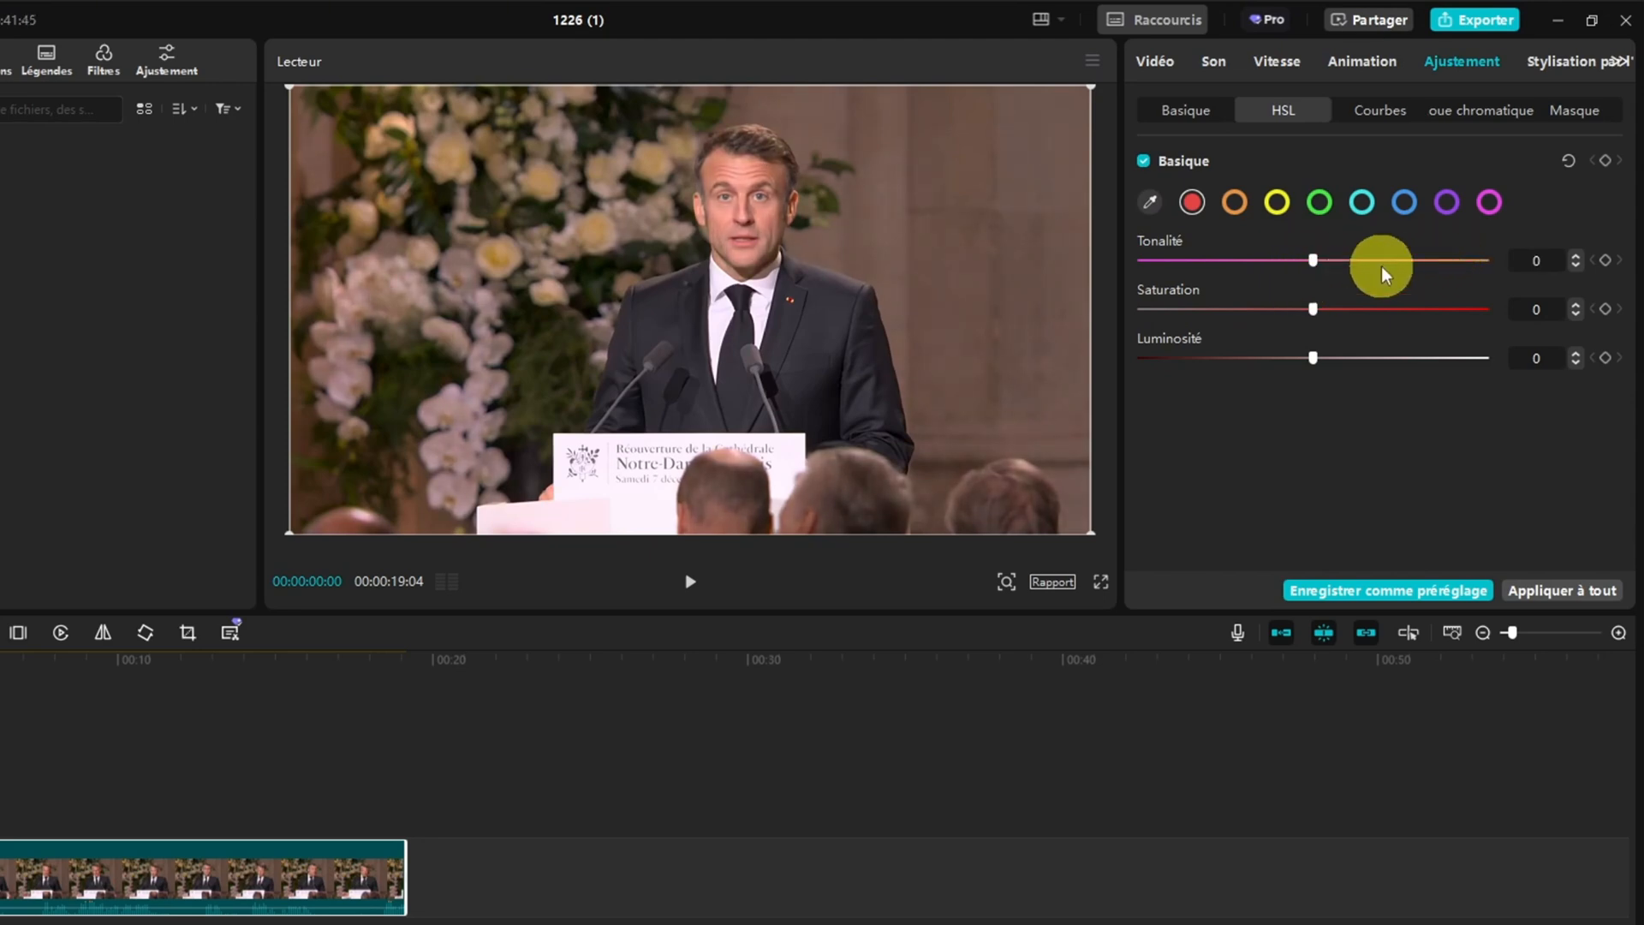
{"action": "left_click", "coordinate": [1319, 203]}
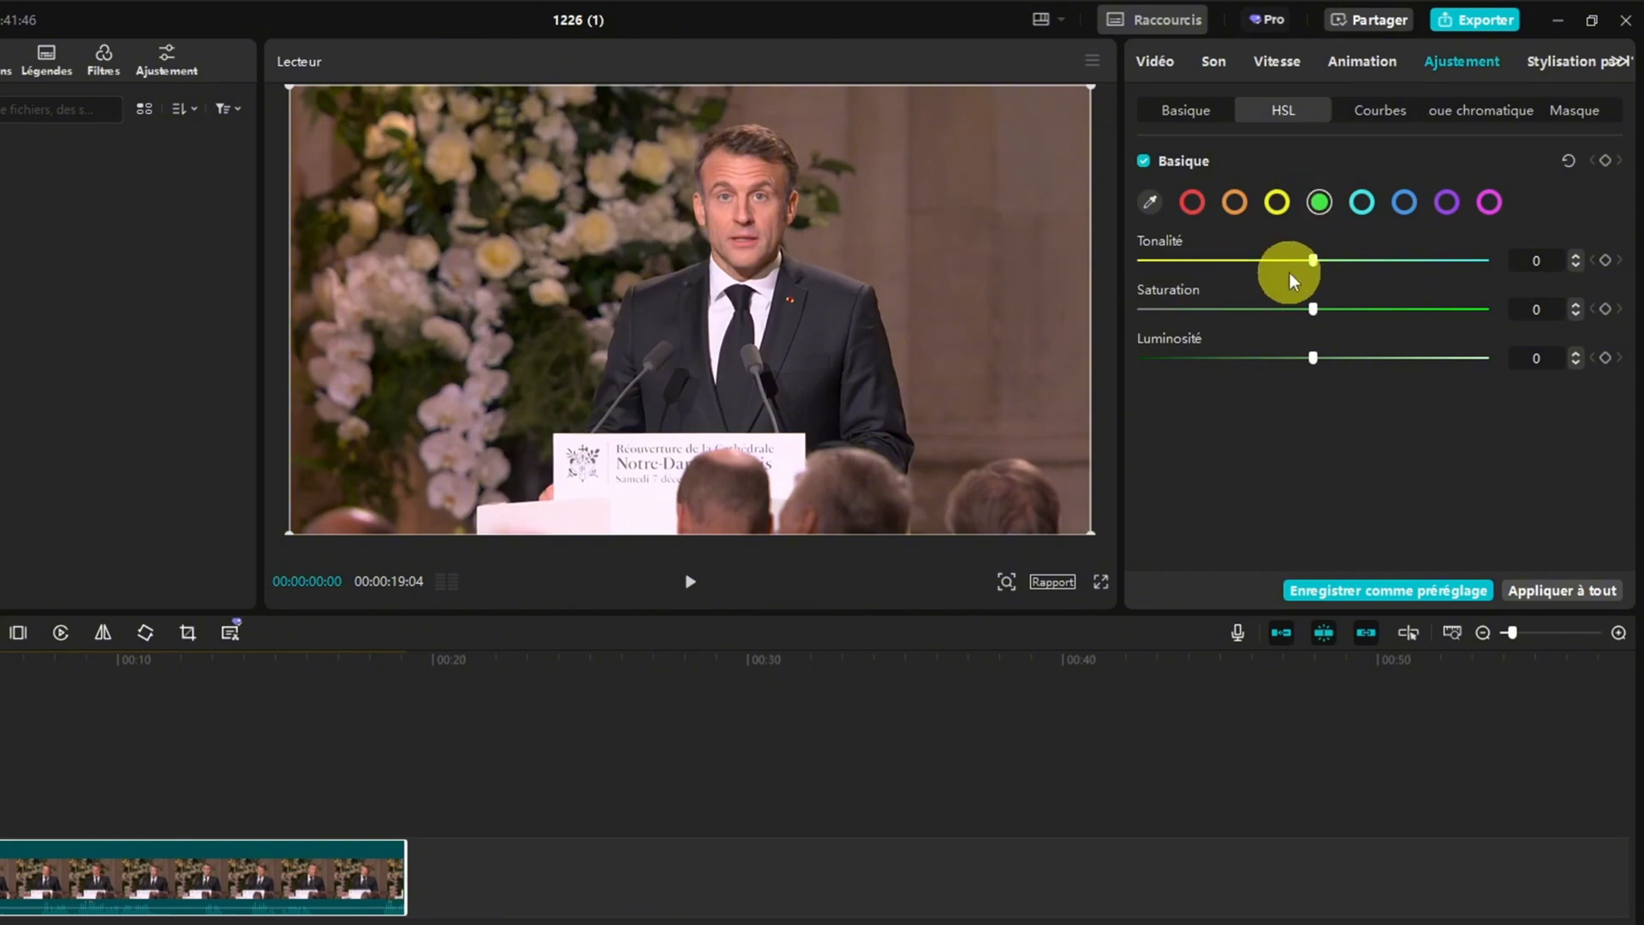
{"action": "mouse_move", "coordinate": [1309, 263]}
{"action": "left_mouse_down"}
{"action": "mouse_move", "coordinate": [1451, 259]}
{"action": "mouse_move", "coordinate": [1101, 257]}
{"action": "mouse_move", "coordinate": [1312, 264]}
{"action": "left_mouse_up"}
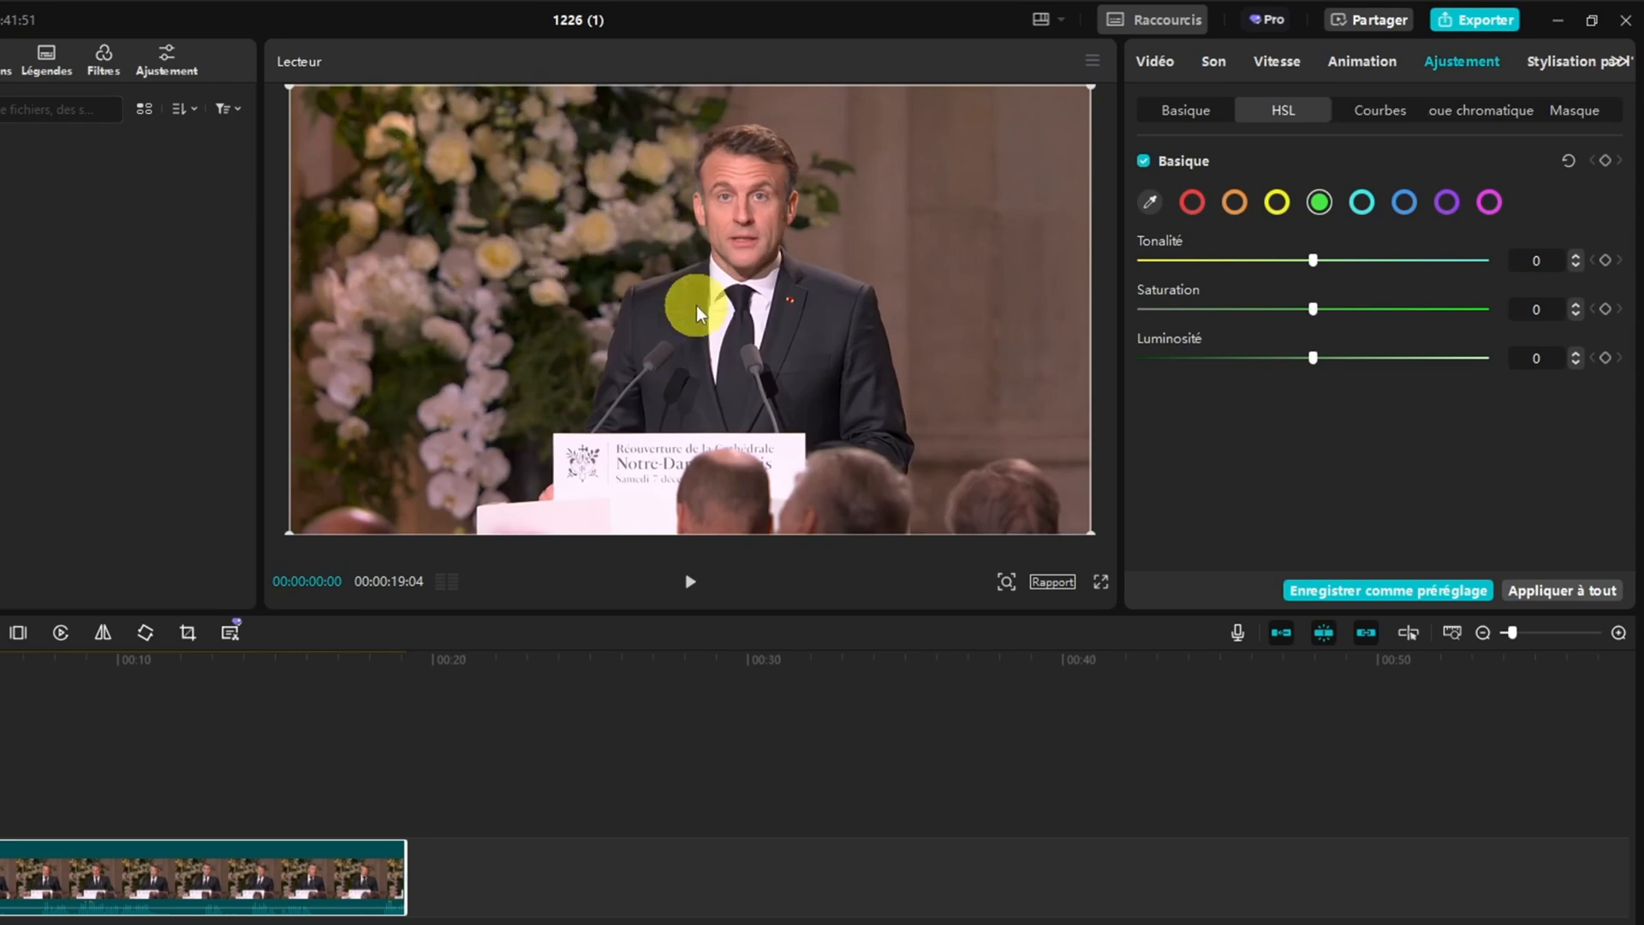
Look through the clip's Courbes, Roue chromatique and Masque adjustment settings
{"action": "left_click", "coordinate": [1377, 111]}
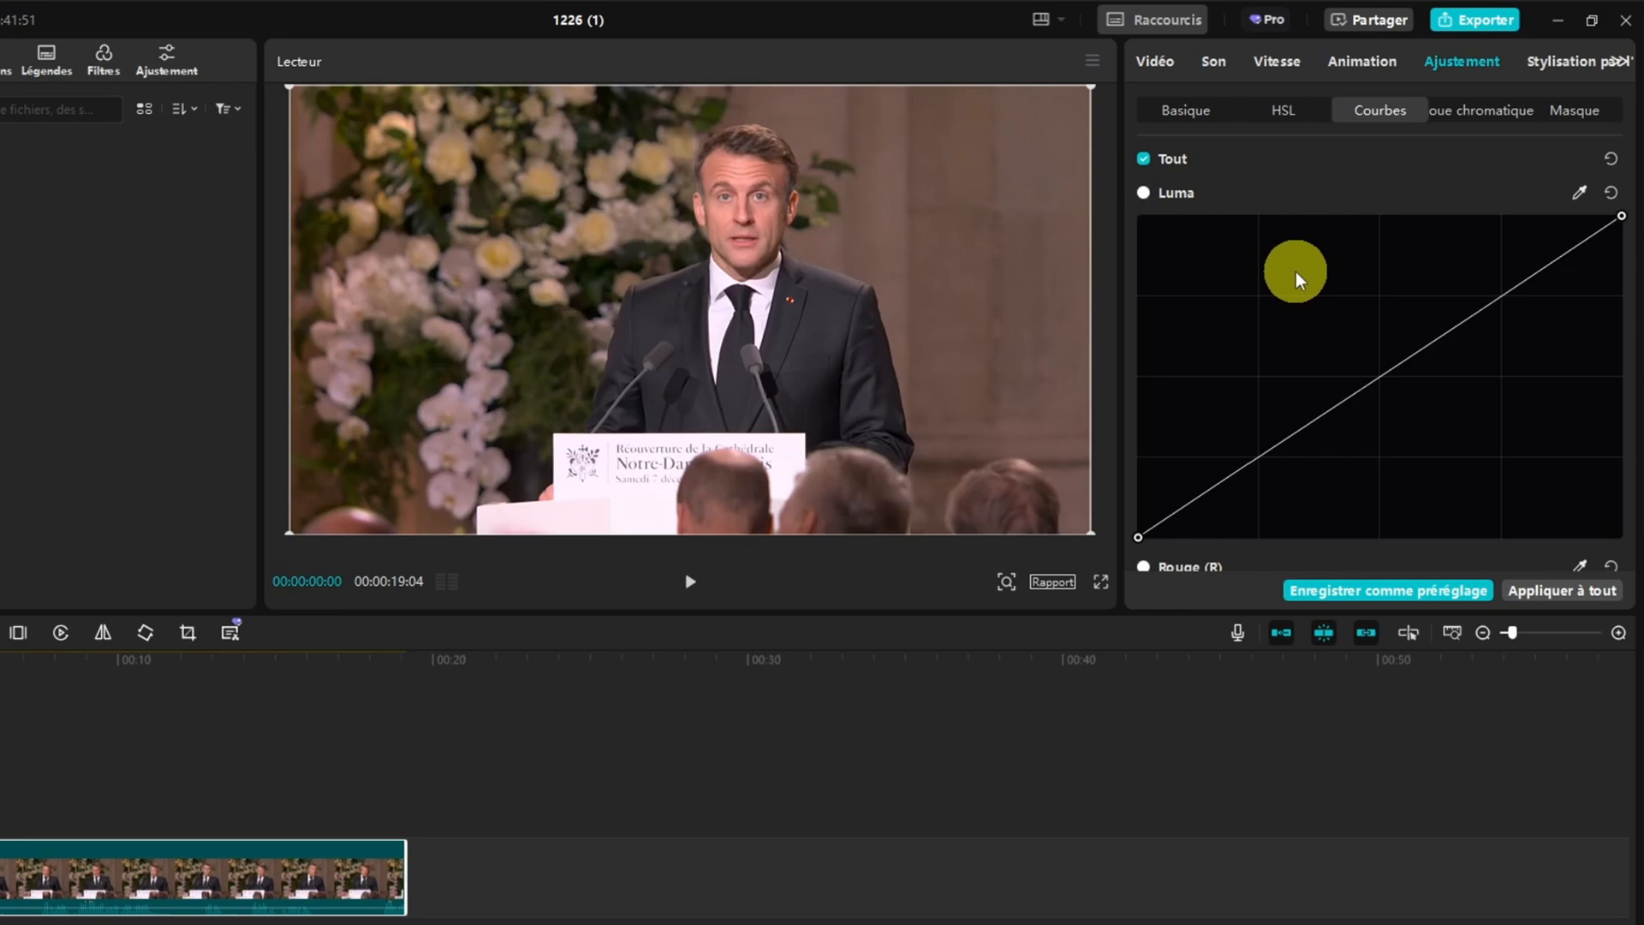
{"action": "left_click", "coordinate": [1478, 106]}
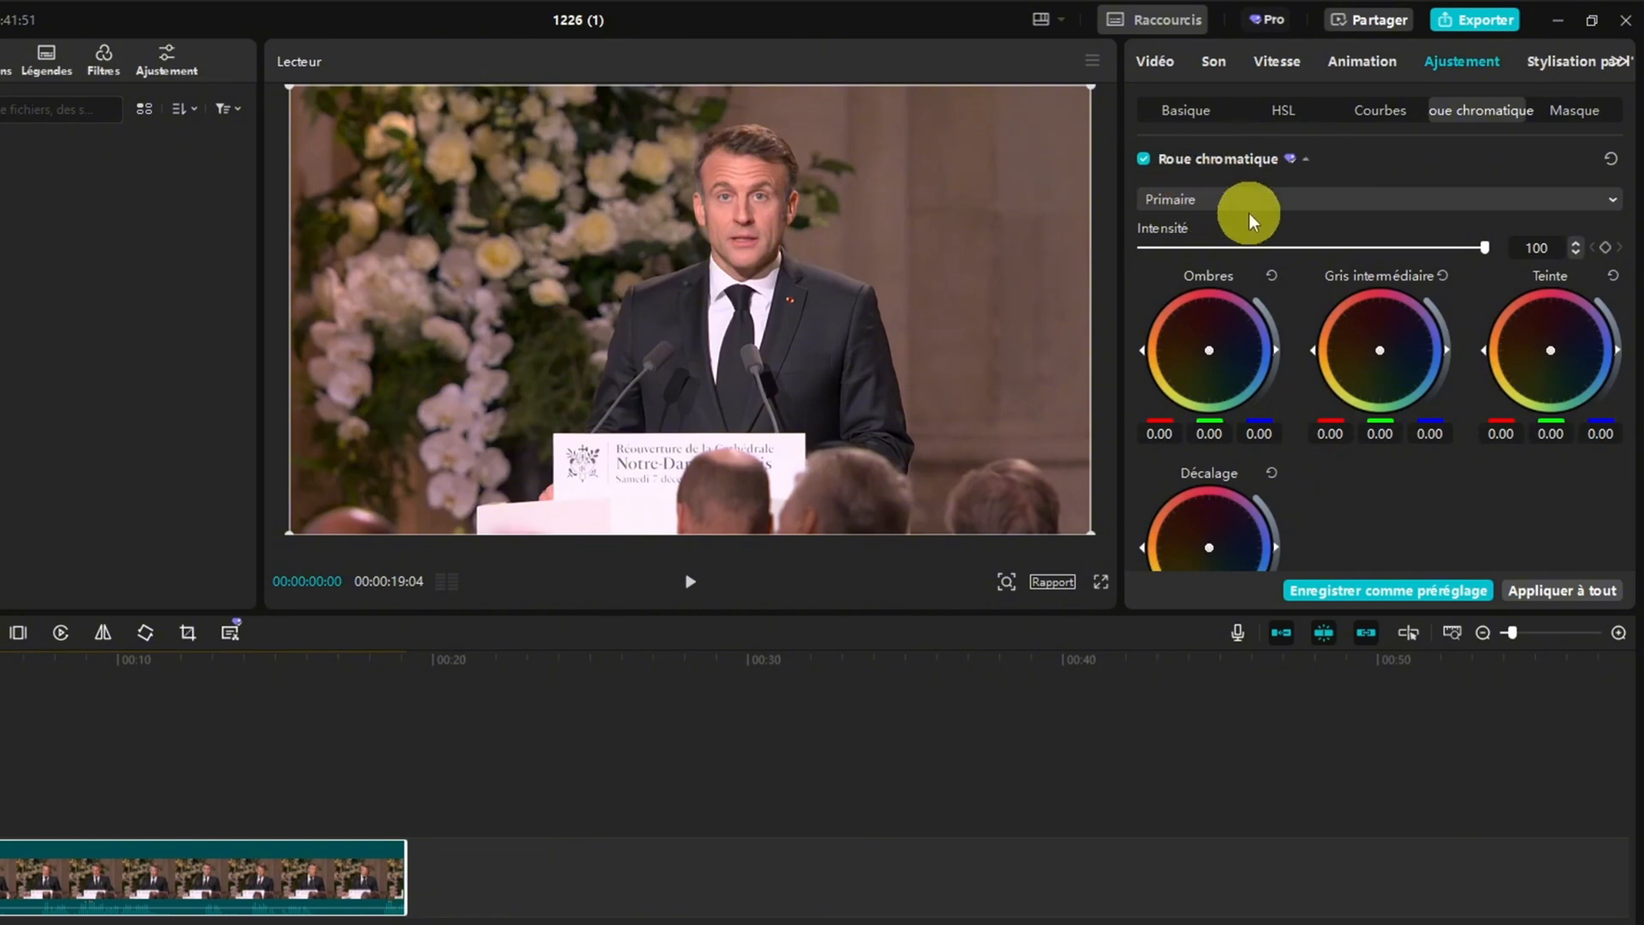
{"action": "left_click", "coordinate": [1566, 116]}
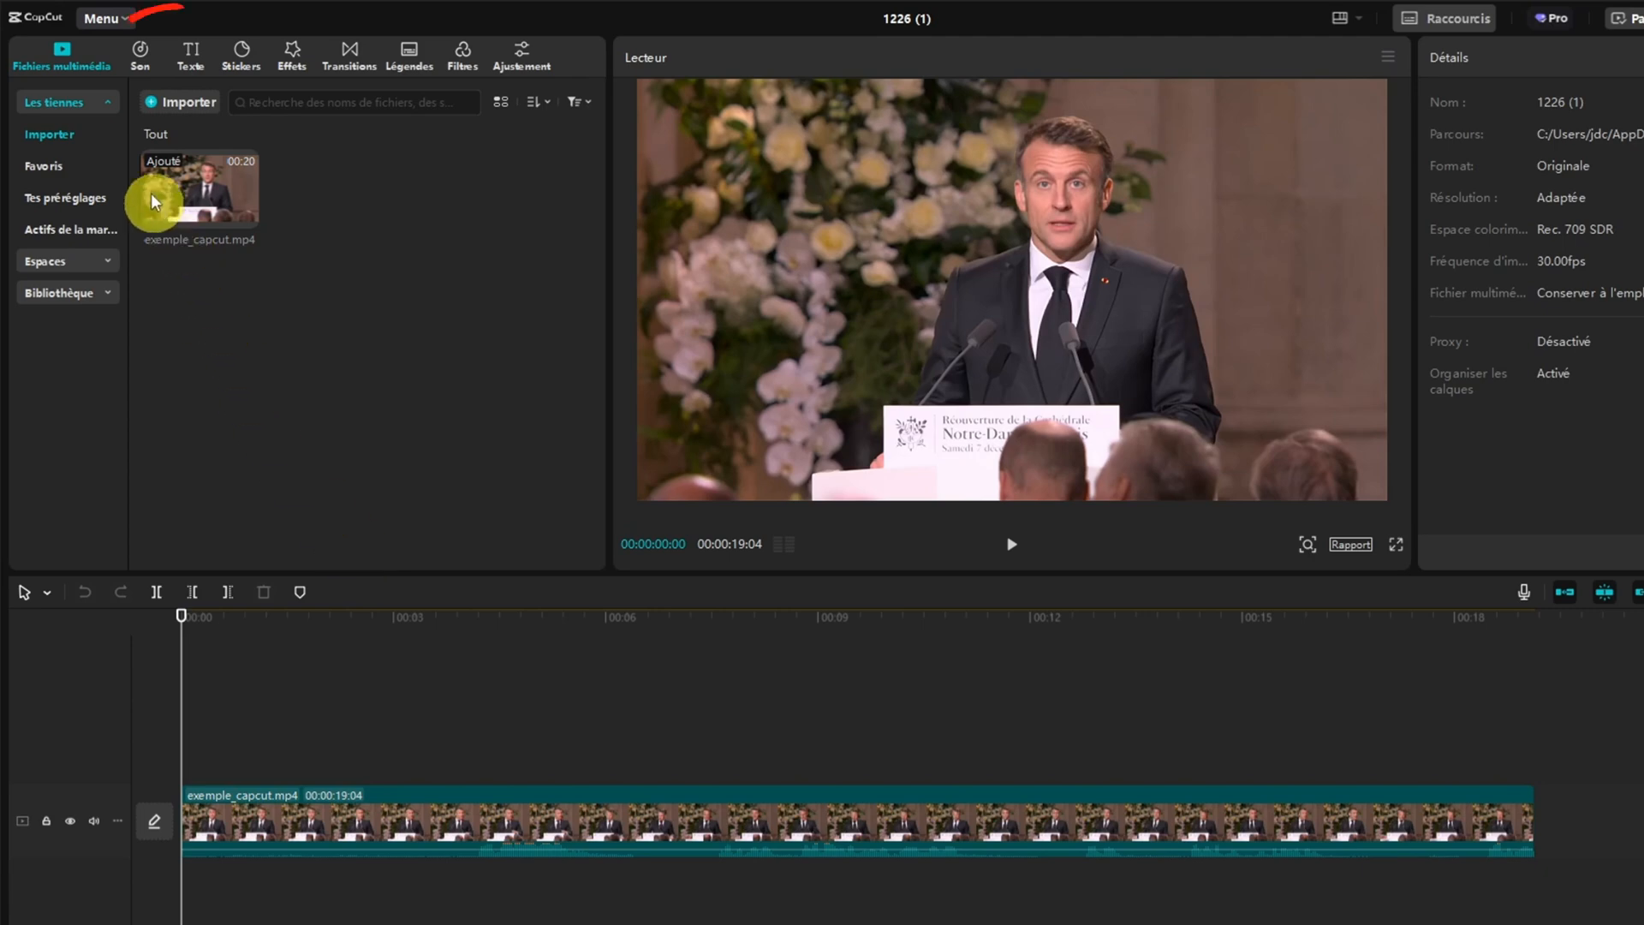
Browse the sound library's own imports and its Voyage and Rythmes music categories
{"action": "left_click", "coordinate": [141, 54]}
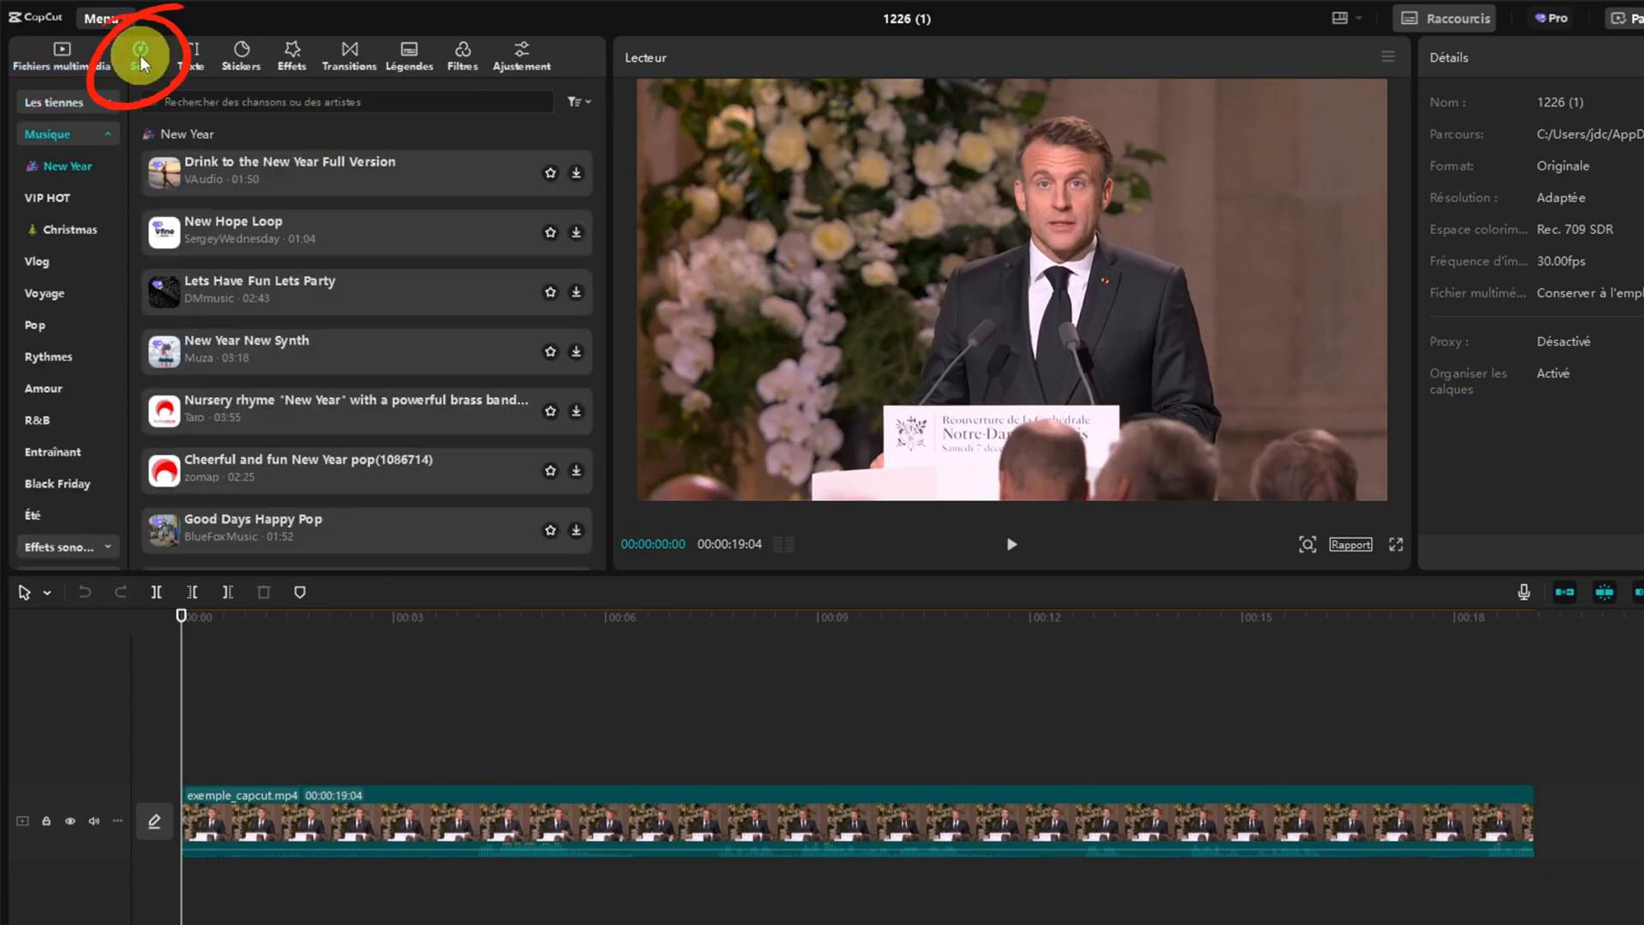
{"action": "left_click", "coordinate": [106, 104]}
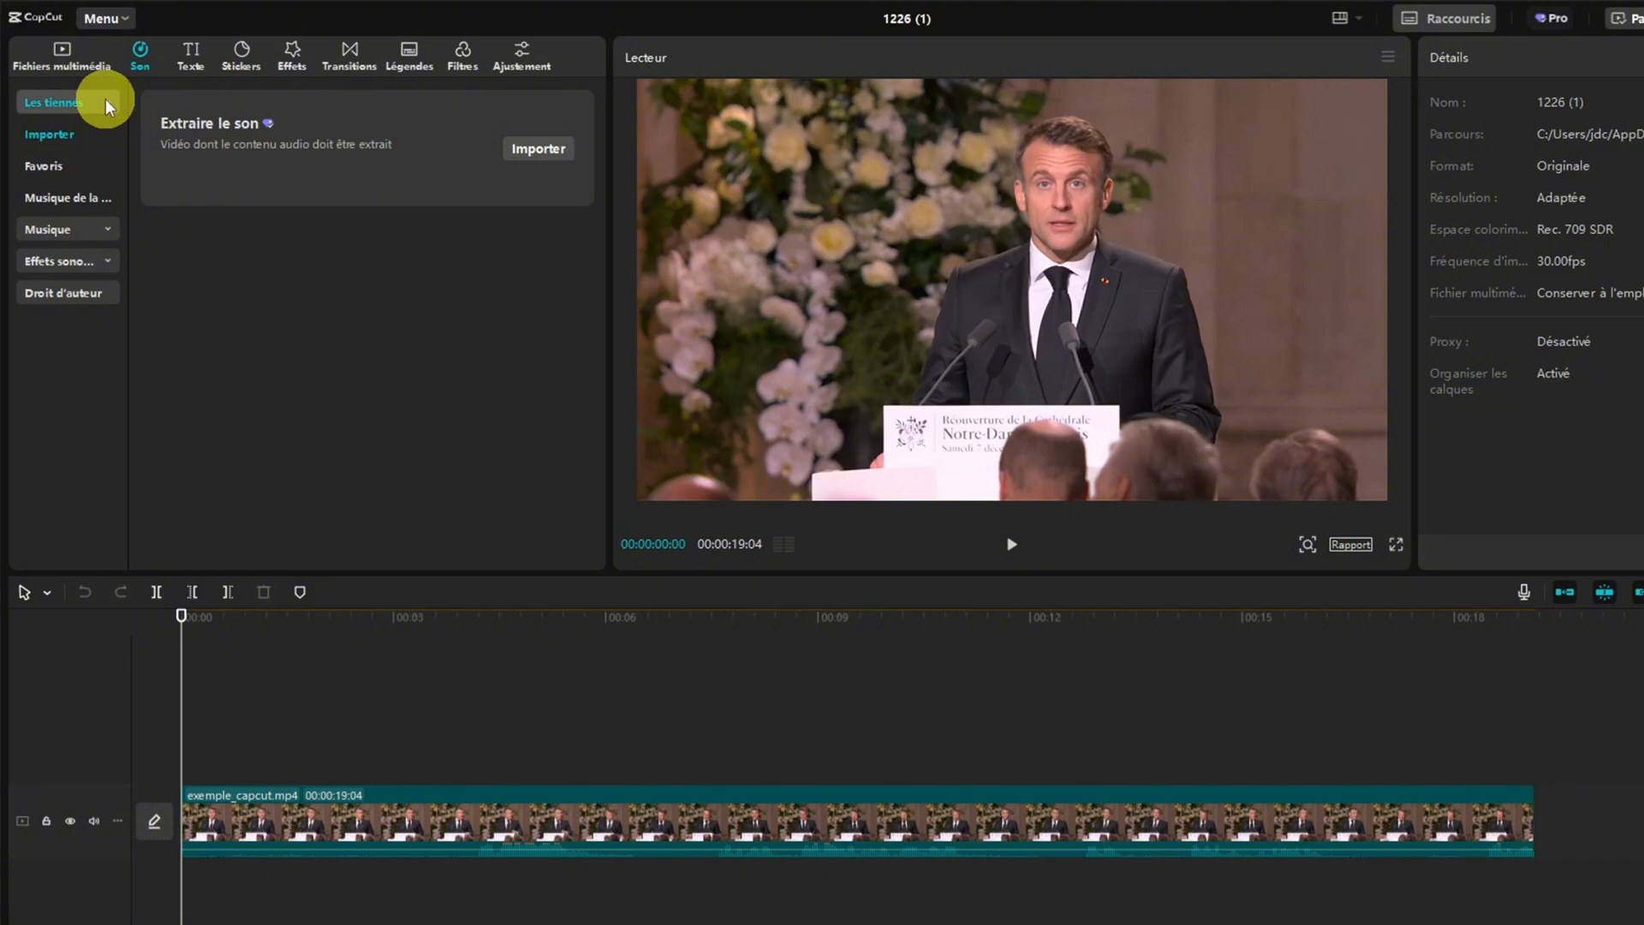
{"action": "left_click", "coordinate": [105, 99]}
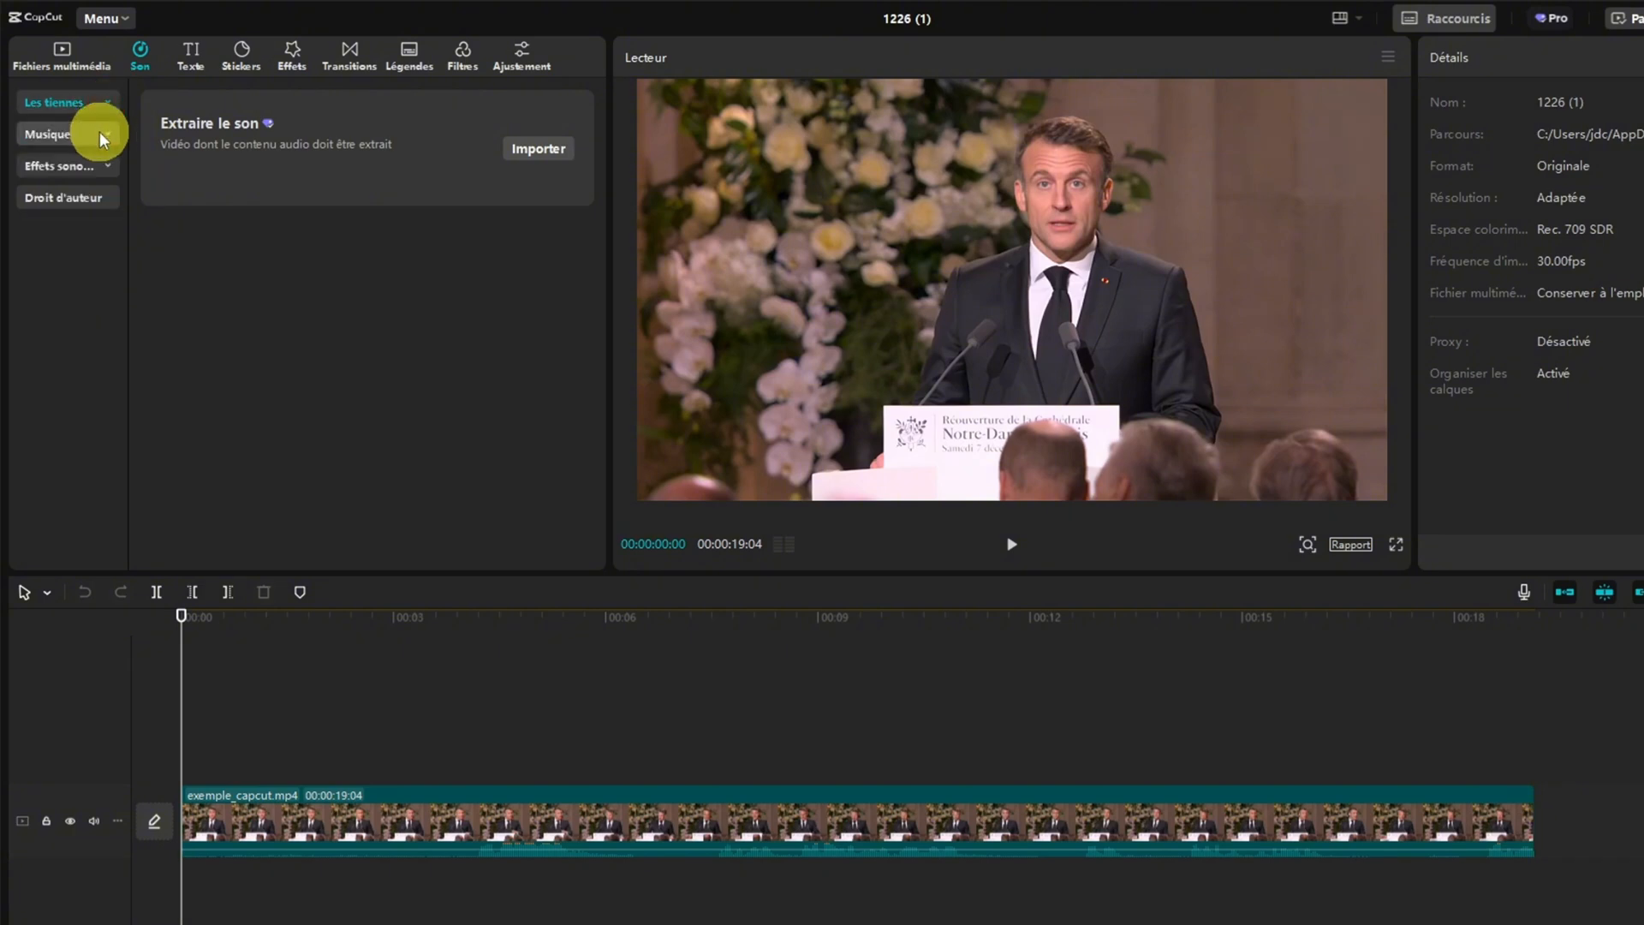
{"action": "left_click", "coordinate": [99, 134]}
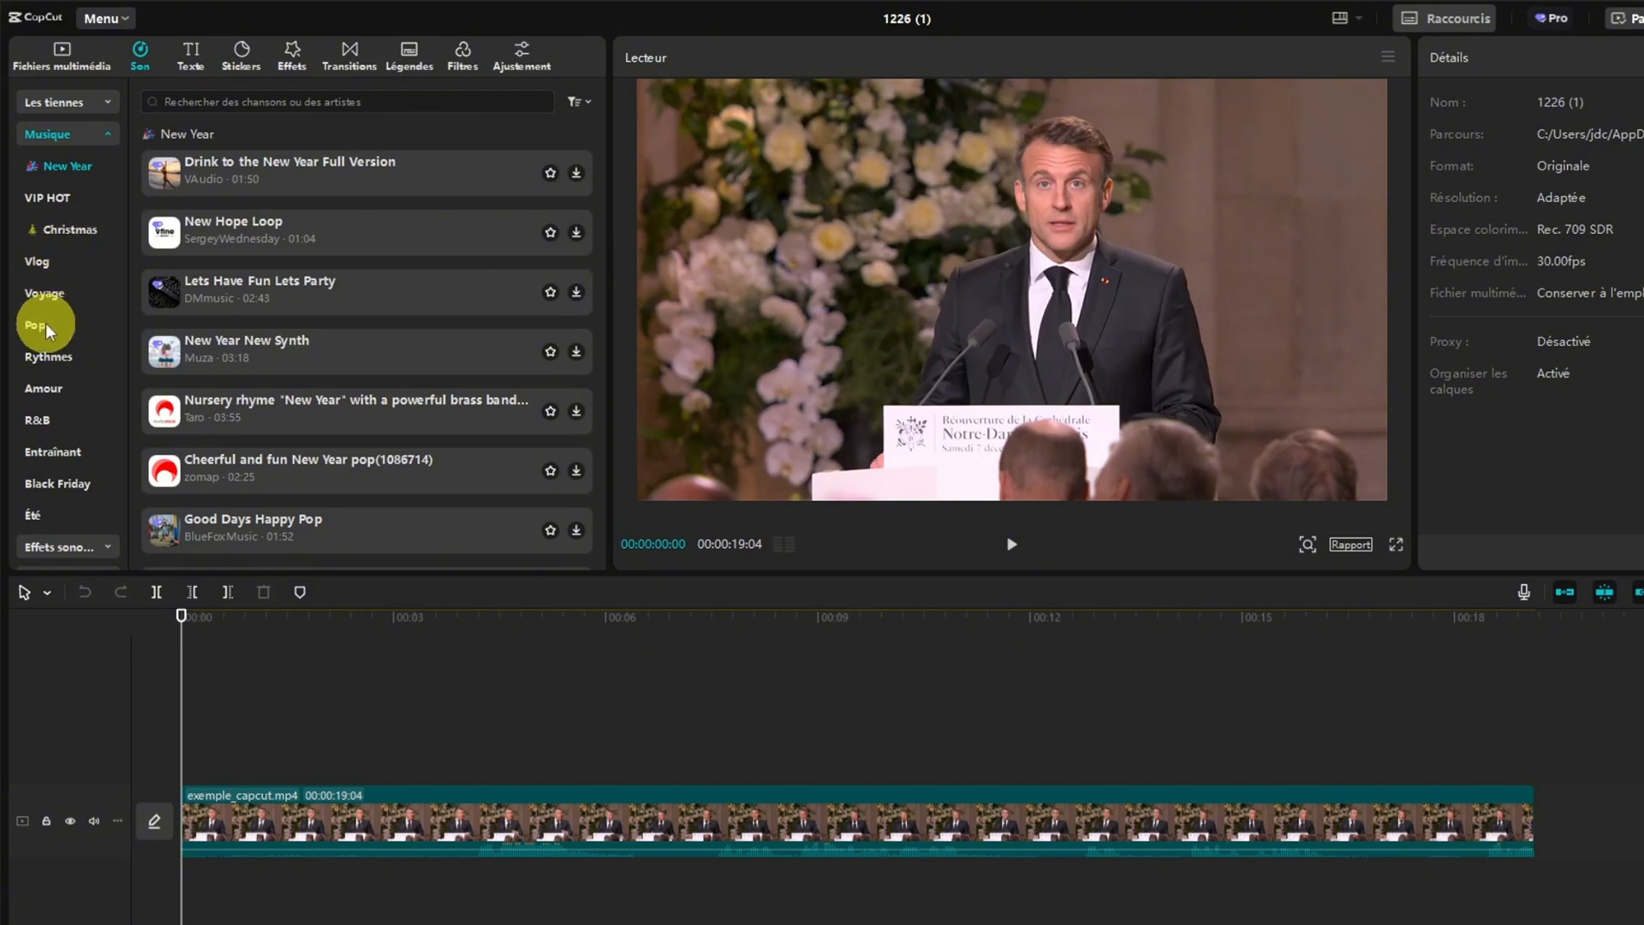
{"action": "left_click", "coordinate": [47, 300]}
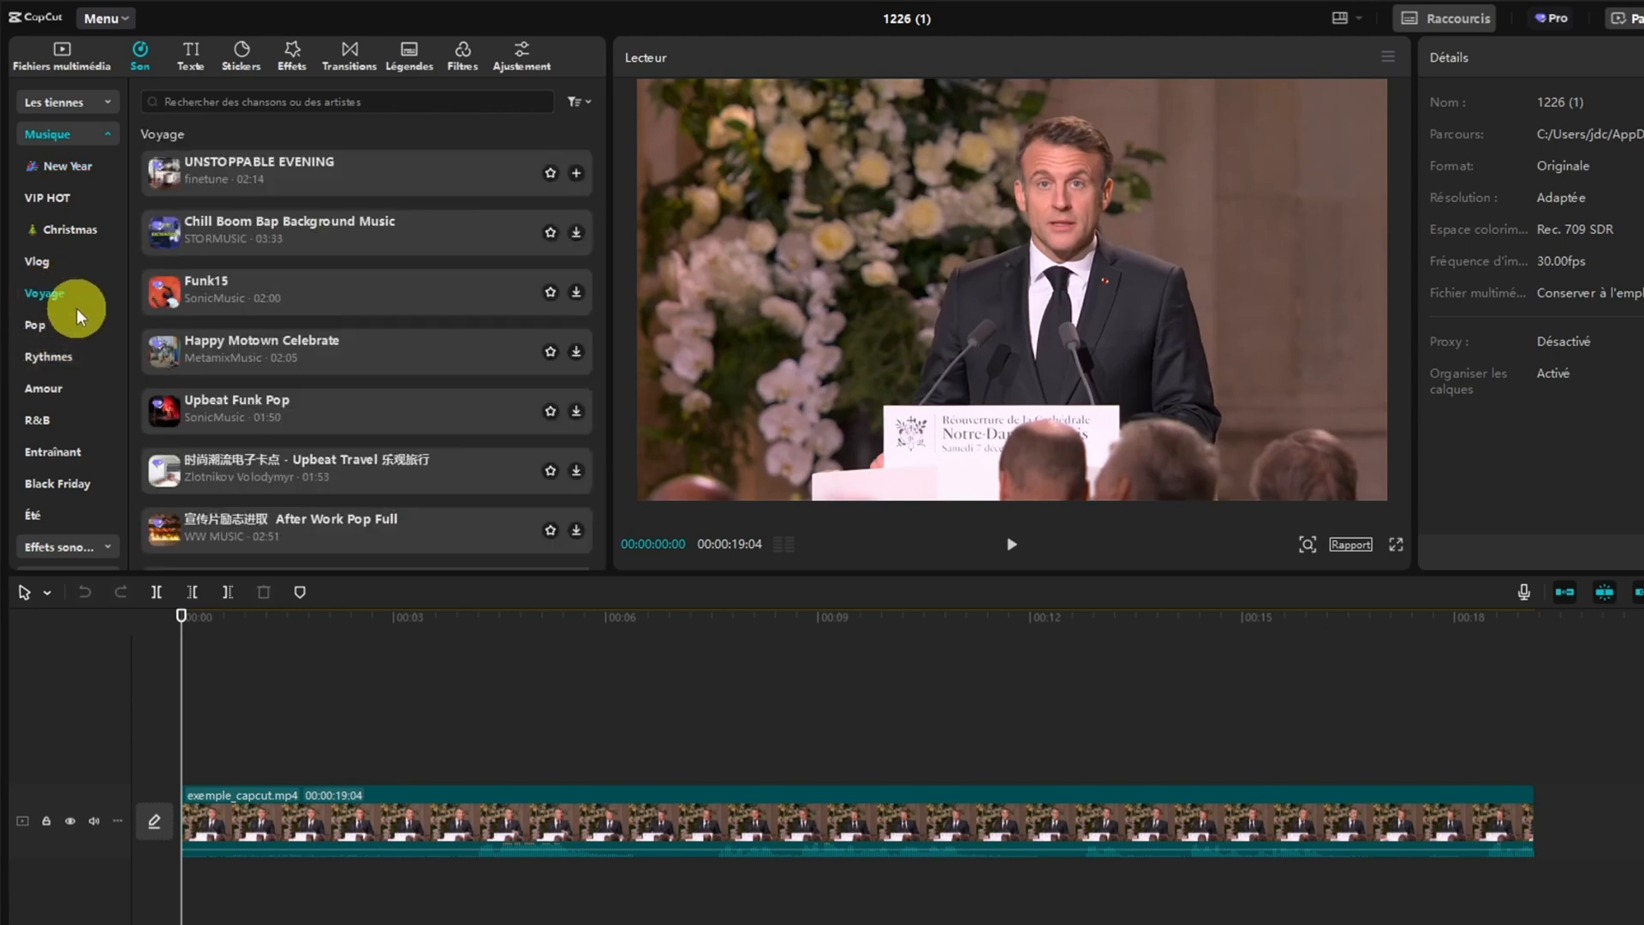
{"action": "left_click", "coordinate": [48, 357]}
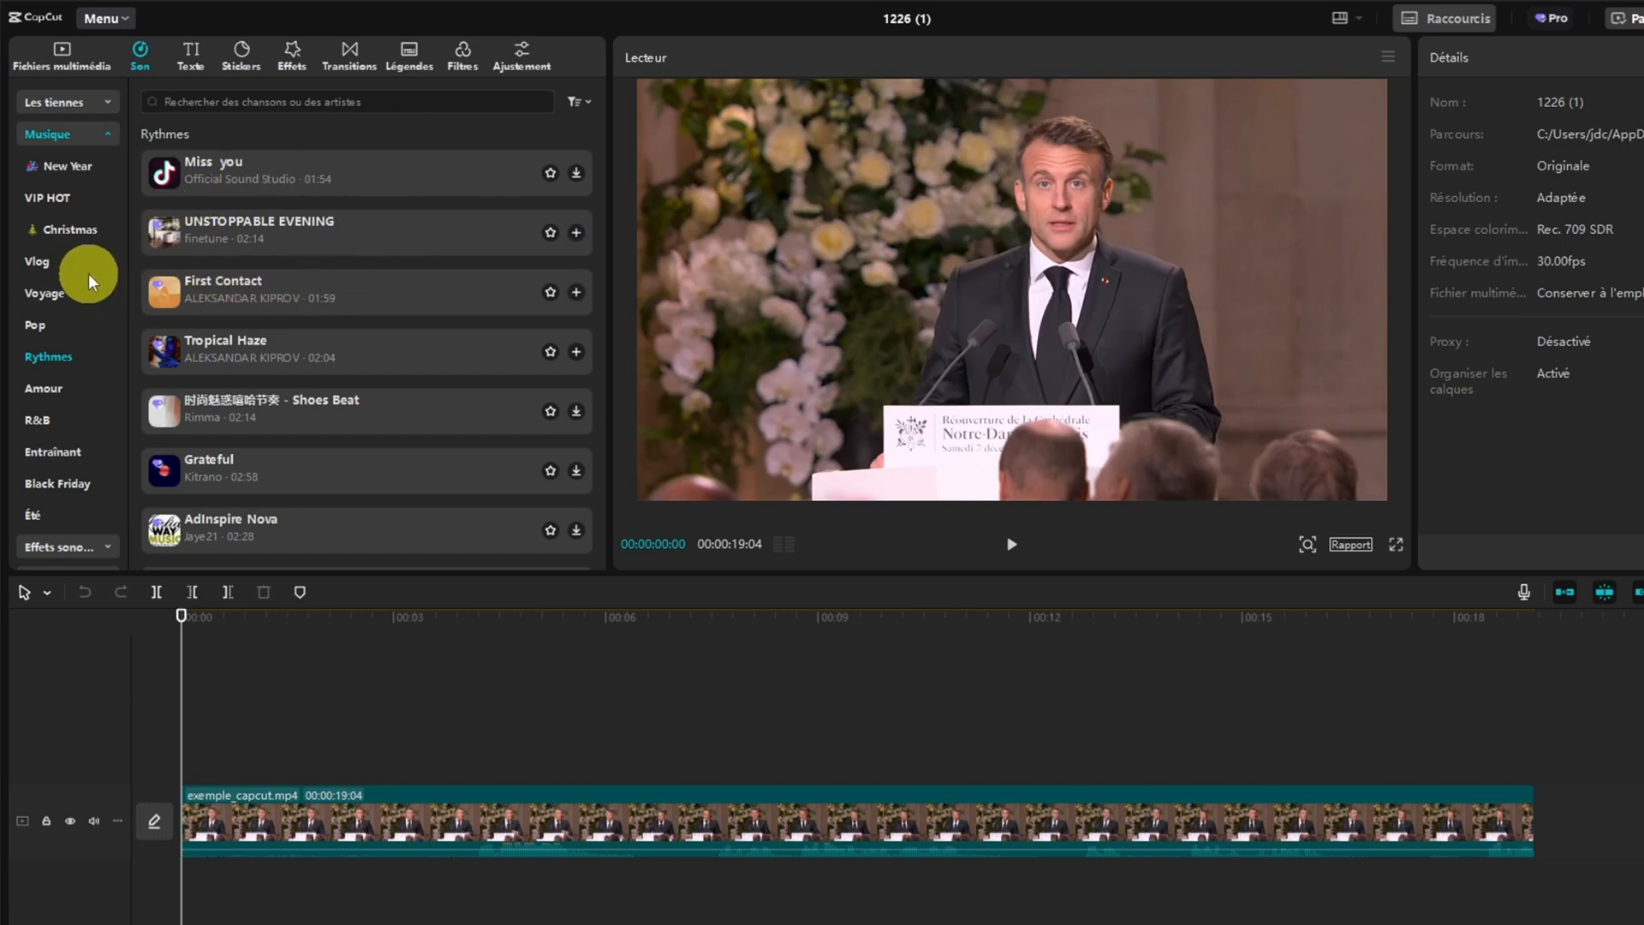
{"action": "left_click", "coordinate": [60, 132]}
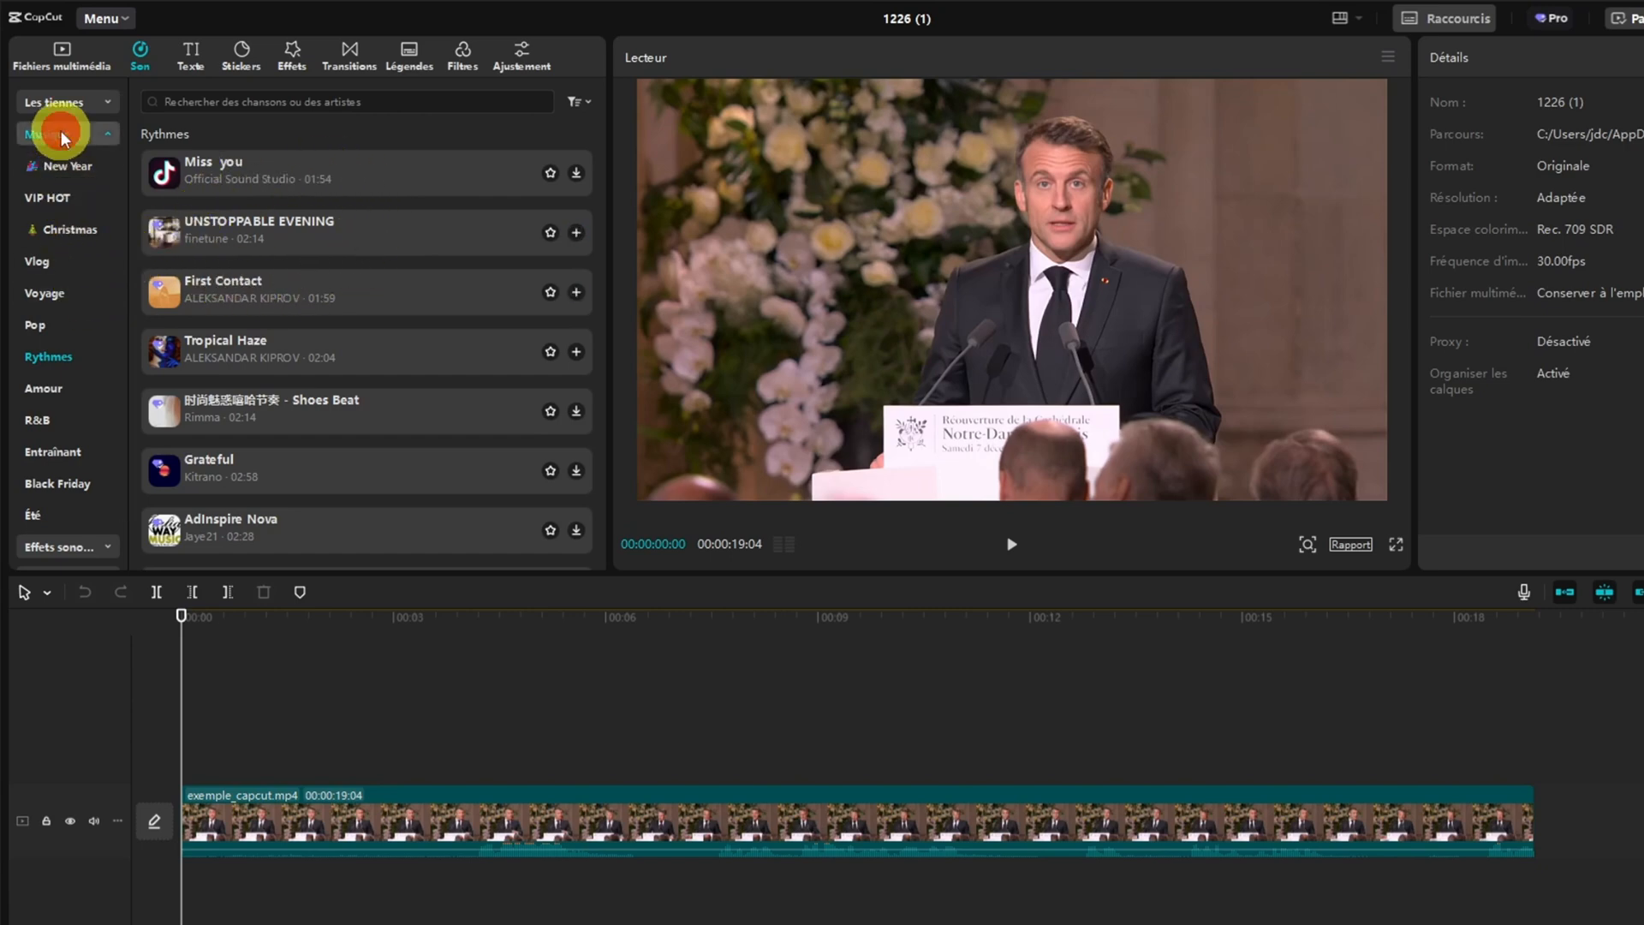
Look at the sound effects categories and the Droit d'auteur check for audio
{"action": "left_click", "coordinate": [60, 166]}
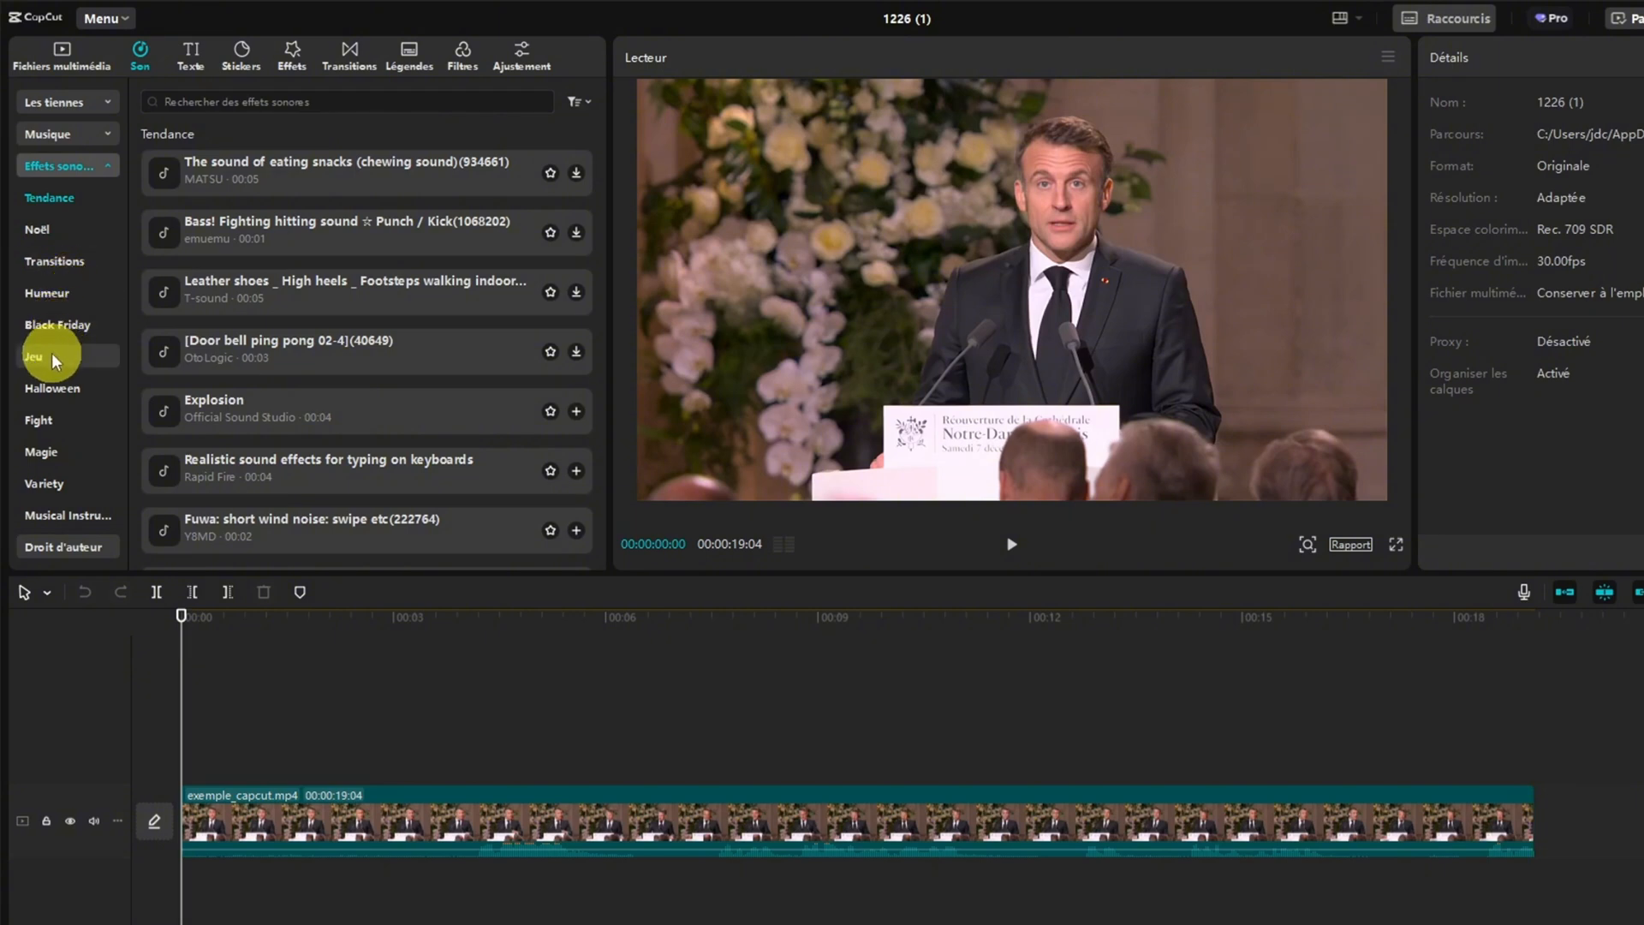
{"action": "left_click", "coordinate": [76, 165]}
{"action": "left_click", "coordinate": [64, 198]}
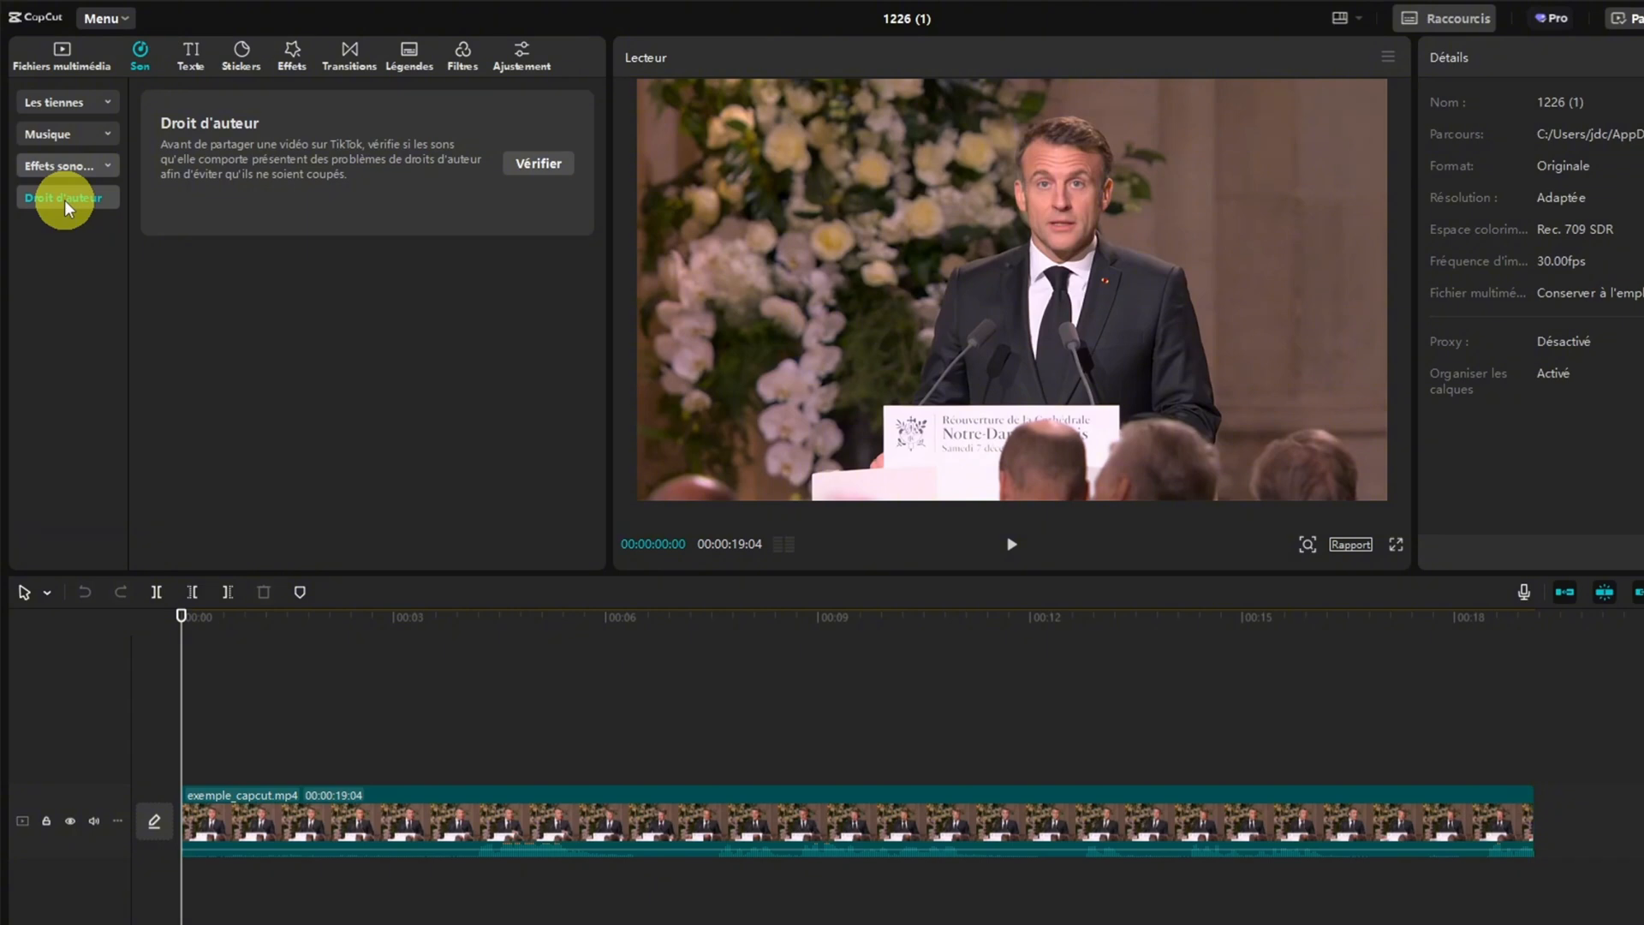
Place the Rythmes track "Miss you" under the video at the start of the timeline and lower its volume
{"action": "left_click", "coordinate": [69, 140]}
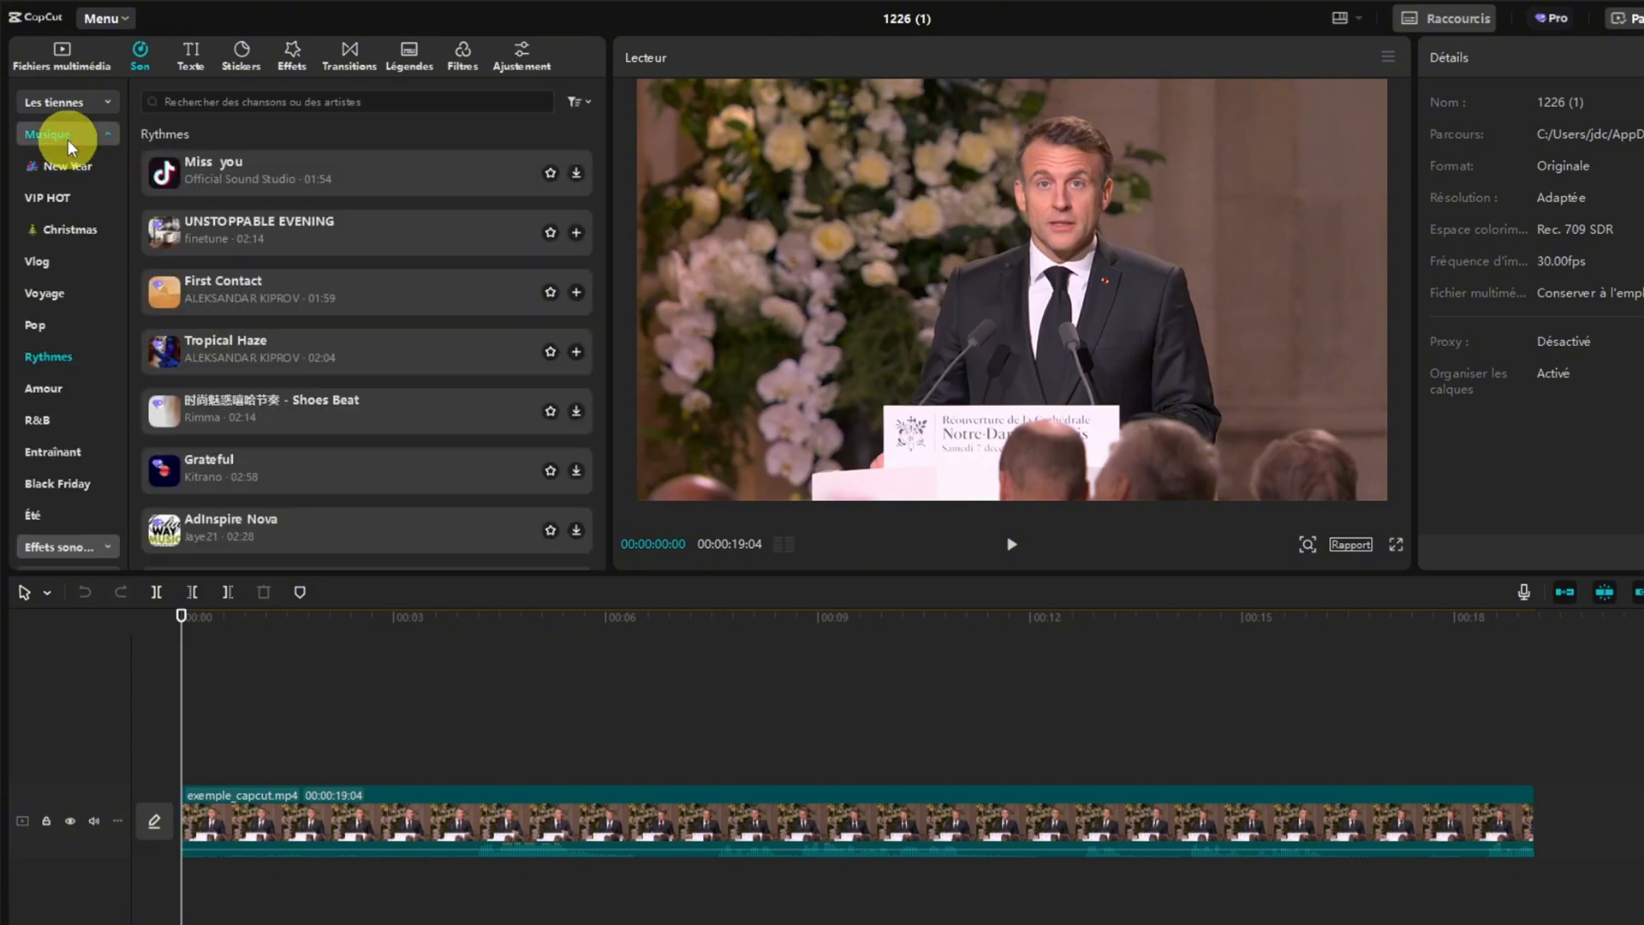
{"action": "left_click_drag", "start_coordinate": [275, 167], "coordinate": [181, 898]}
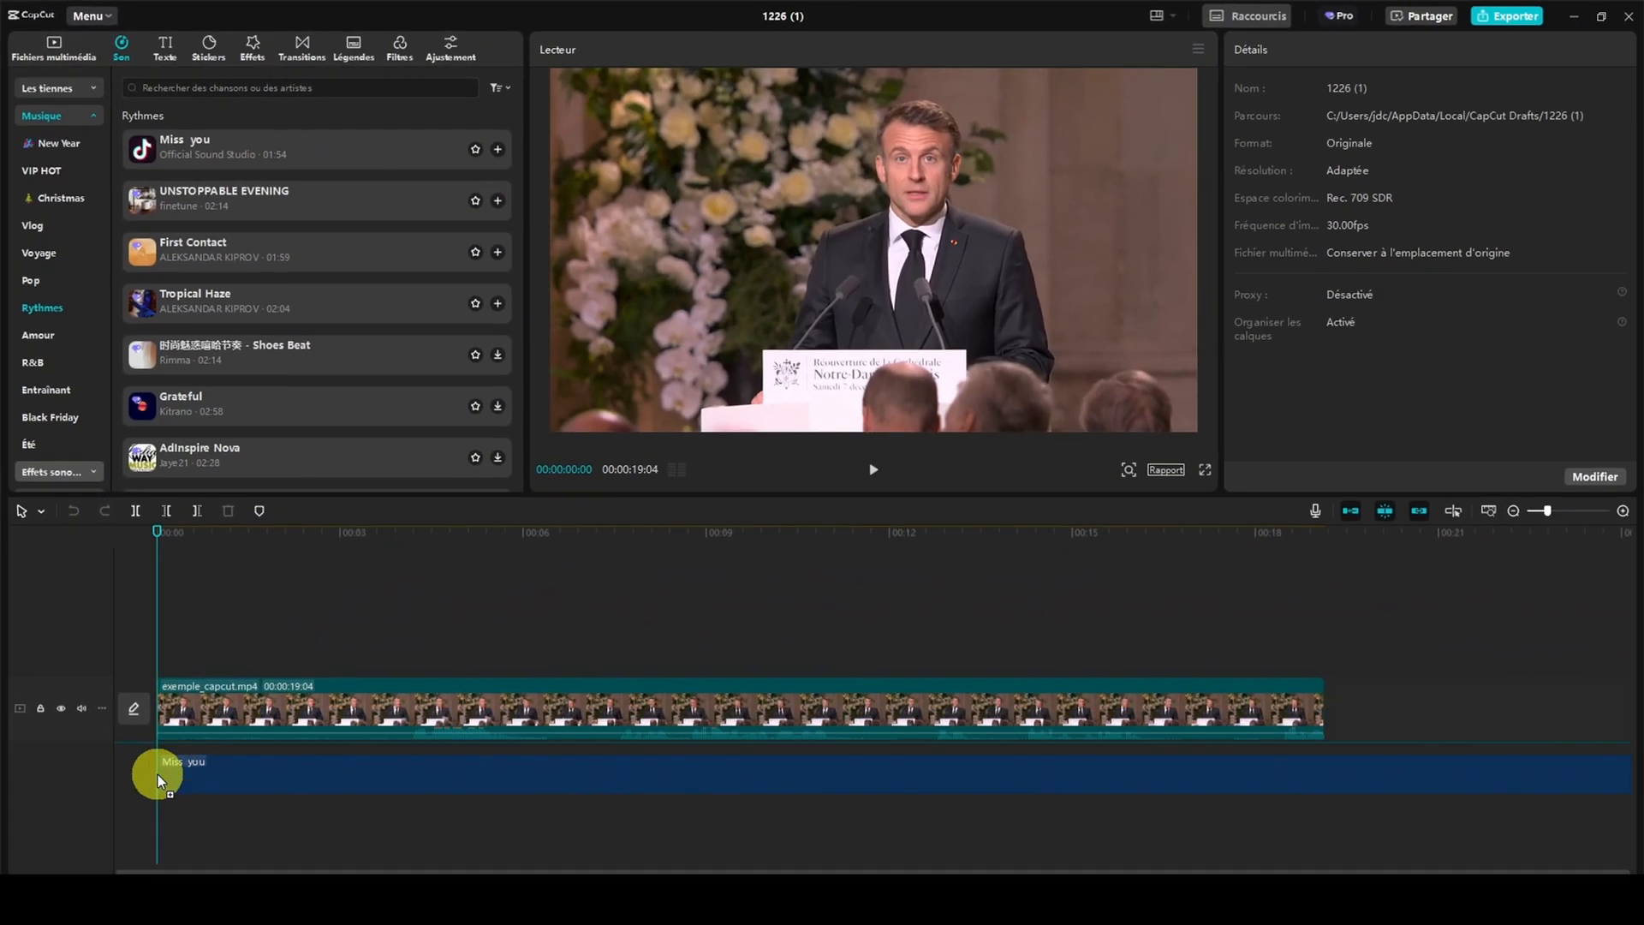
{"action": "left_click_drag", "start_coordinate": [158, 774], "coordinate": [157, 774]}
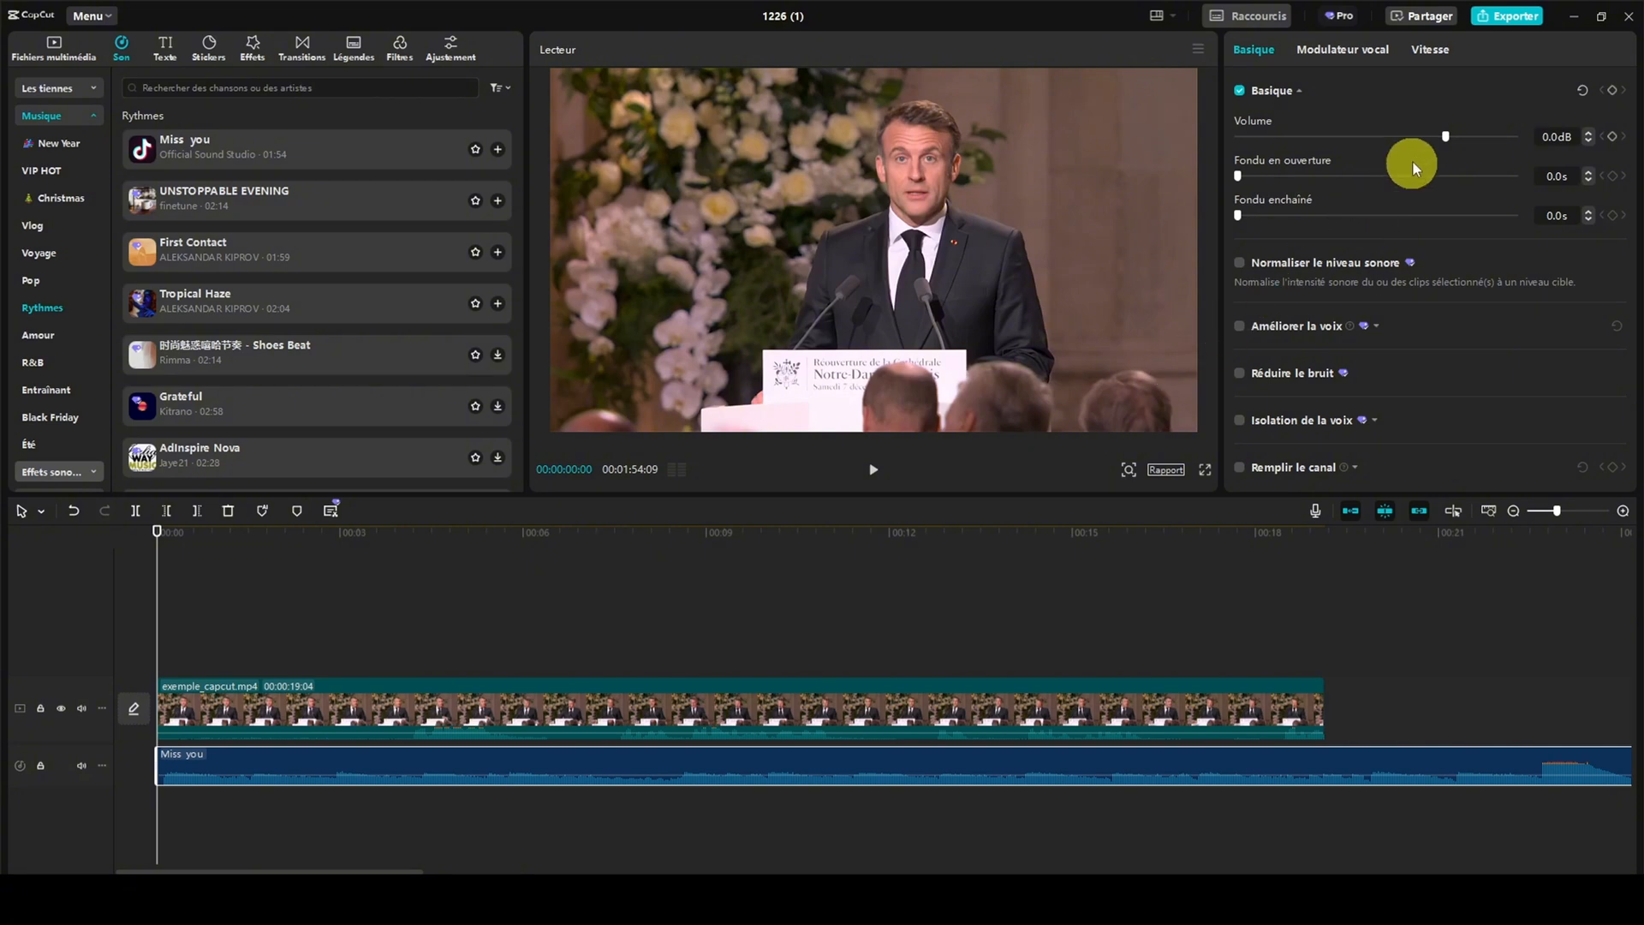
{"action": "left_click_drag", "start_coordinate": [1449, 136], "coordinate": [1343, 140]}
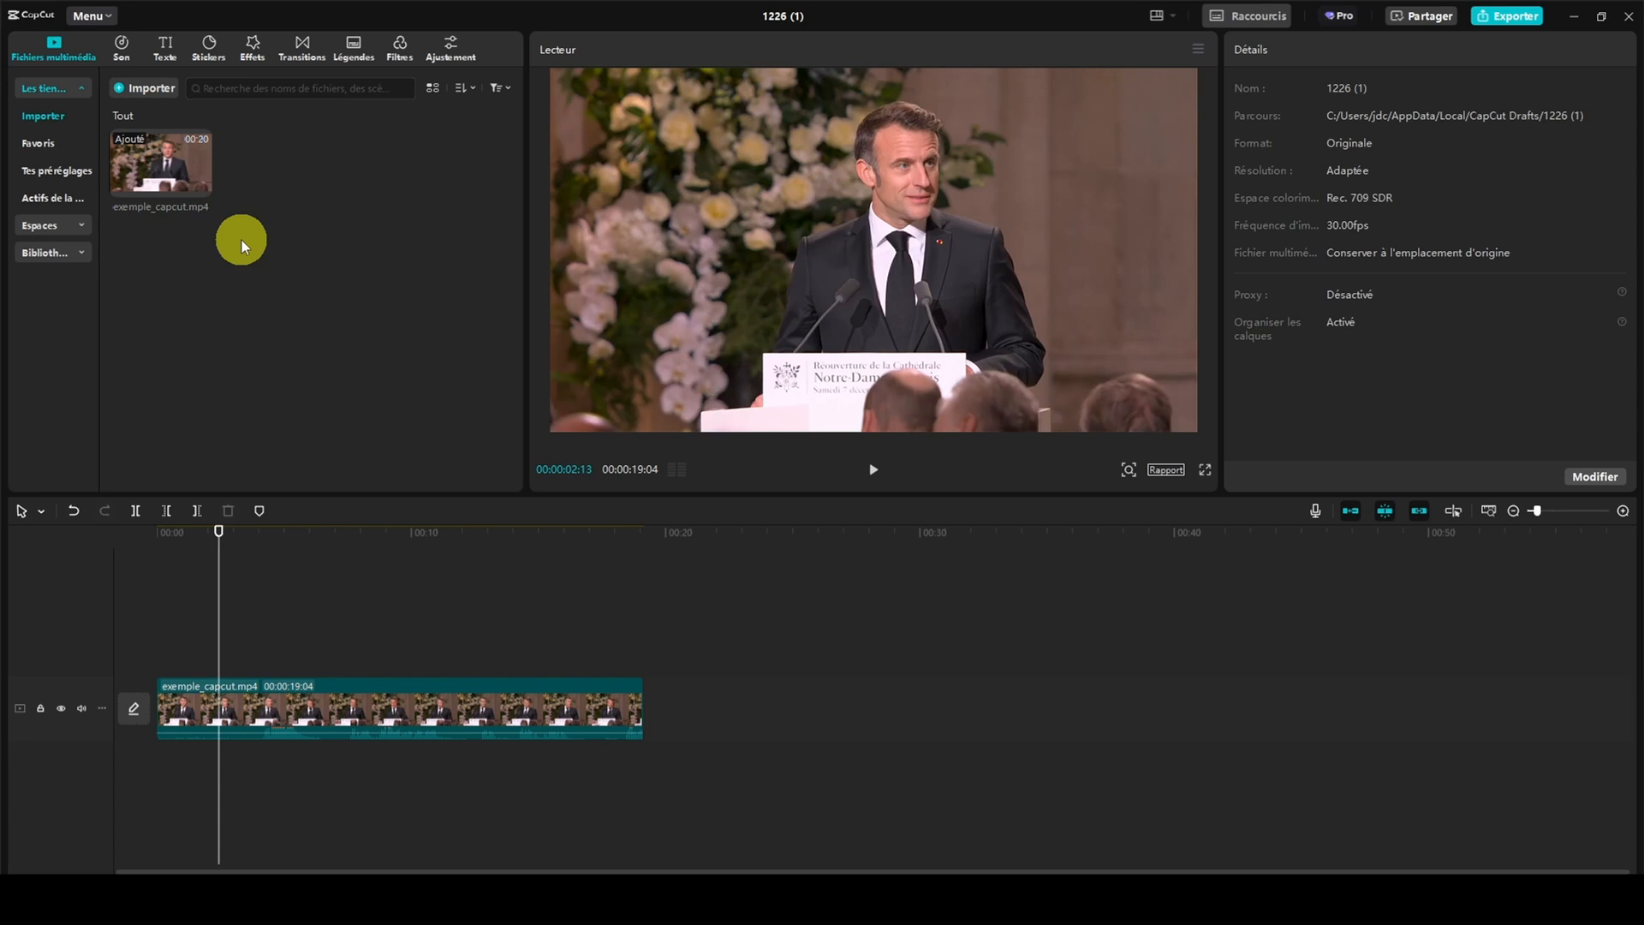
Add a default text clip above the video at the start of the timeline and extend it to about 4 seconds
{"action": "left_click", "coordinate": [164, 48]}
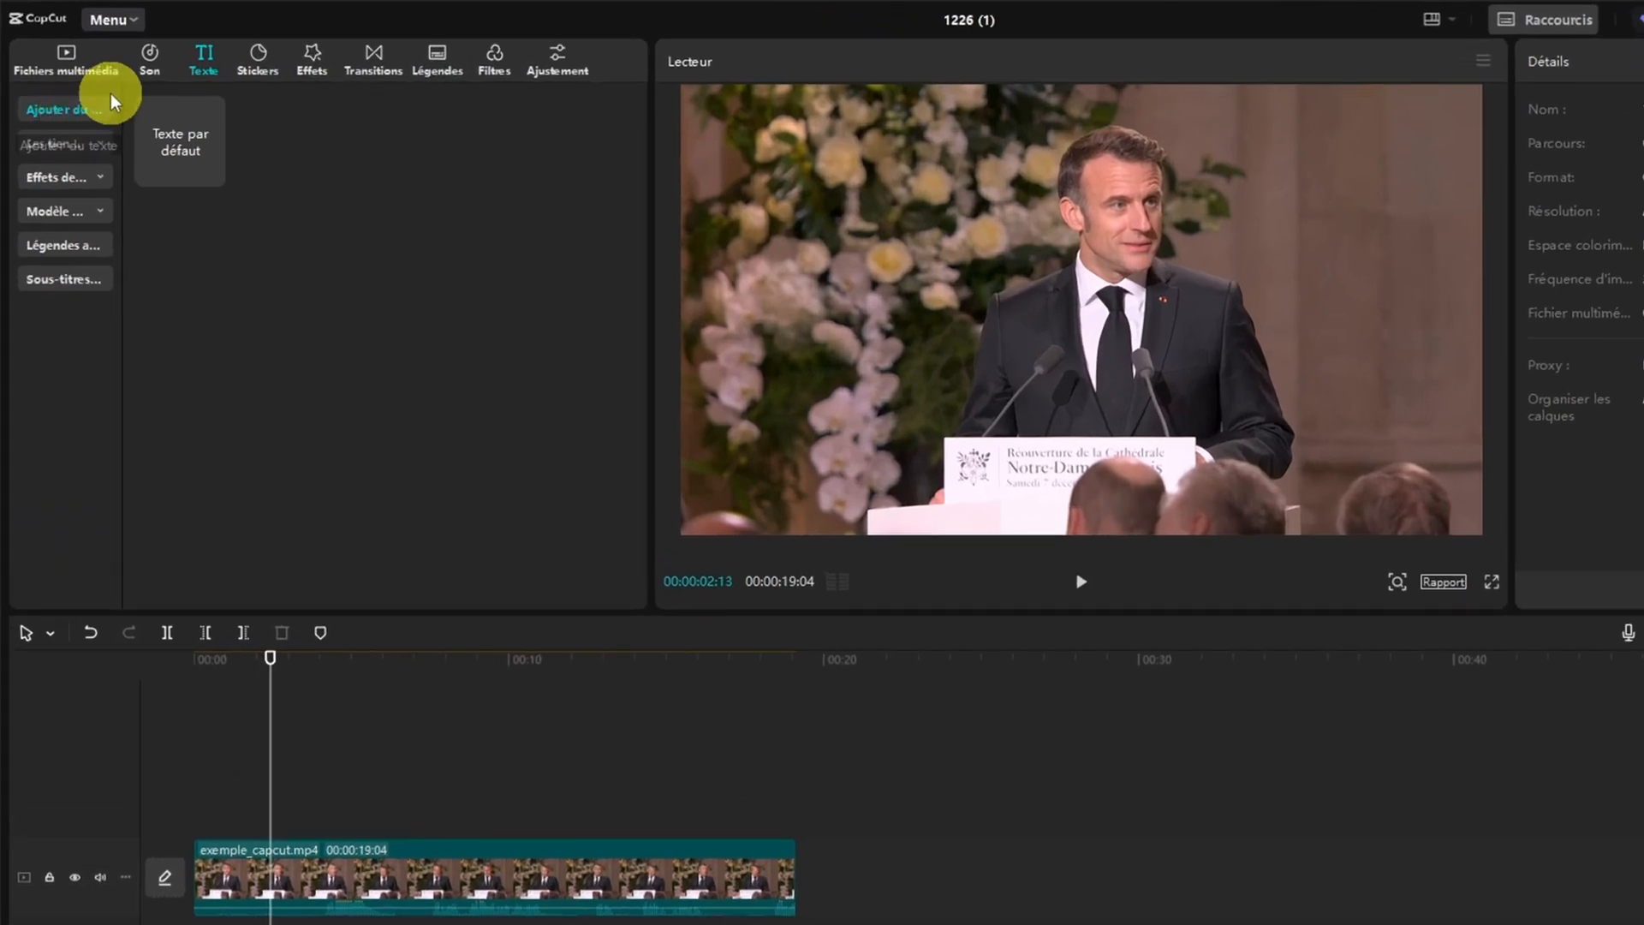
{"action": "left_click_drag", "start_coordinate": [123, 94], "coordinate": [206, 94]}
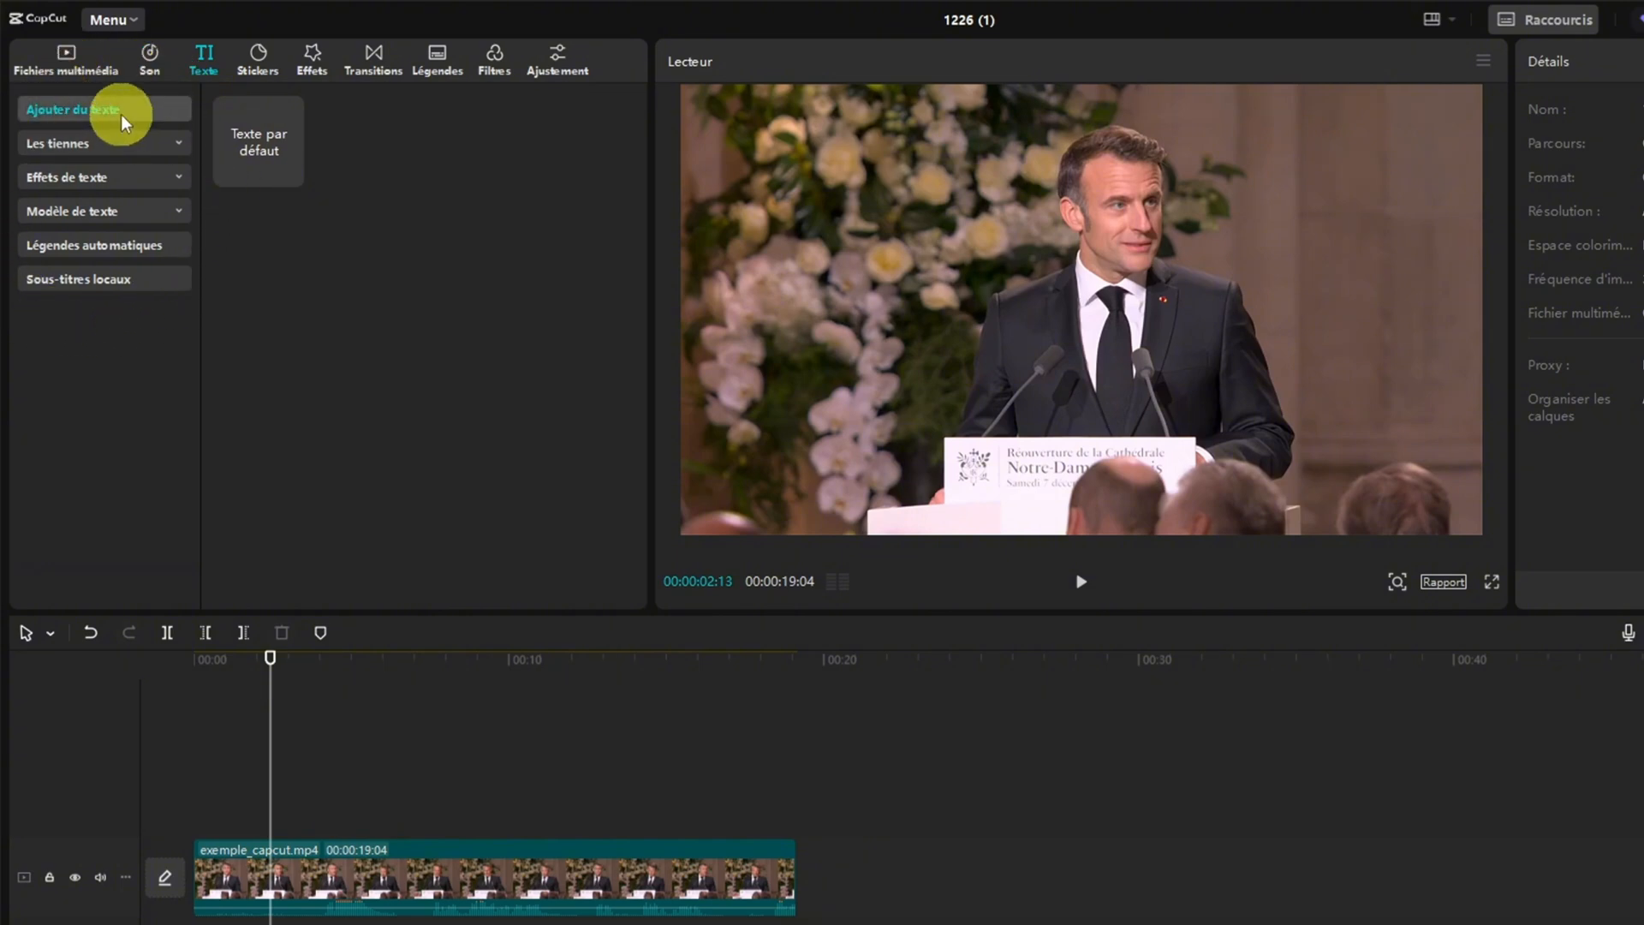
{"action": "mouse_move", "coordinate": [225, 130]}
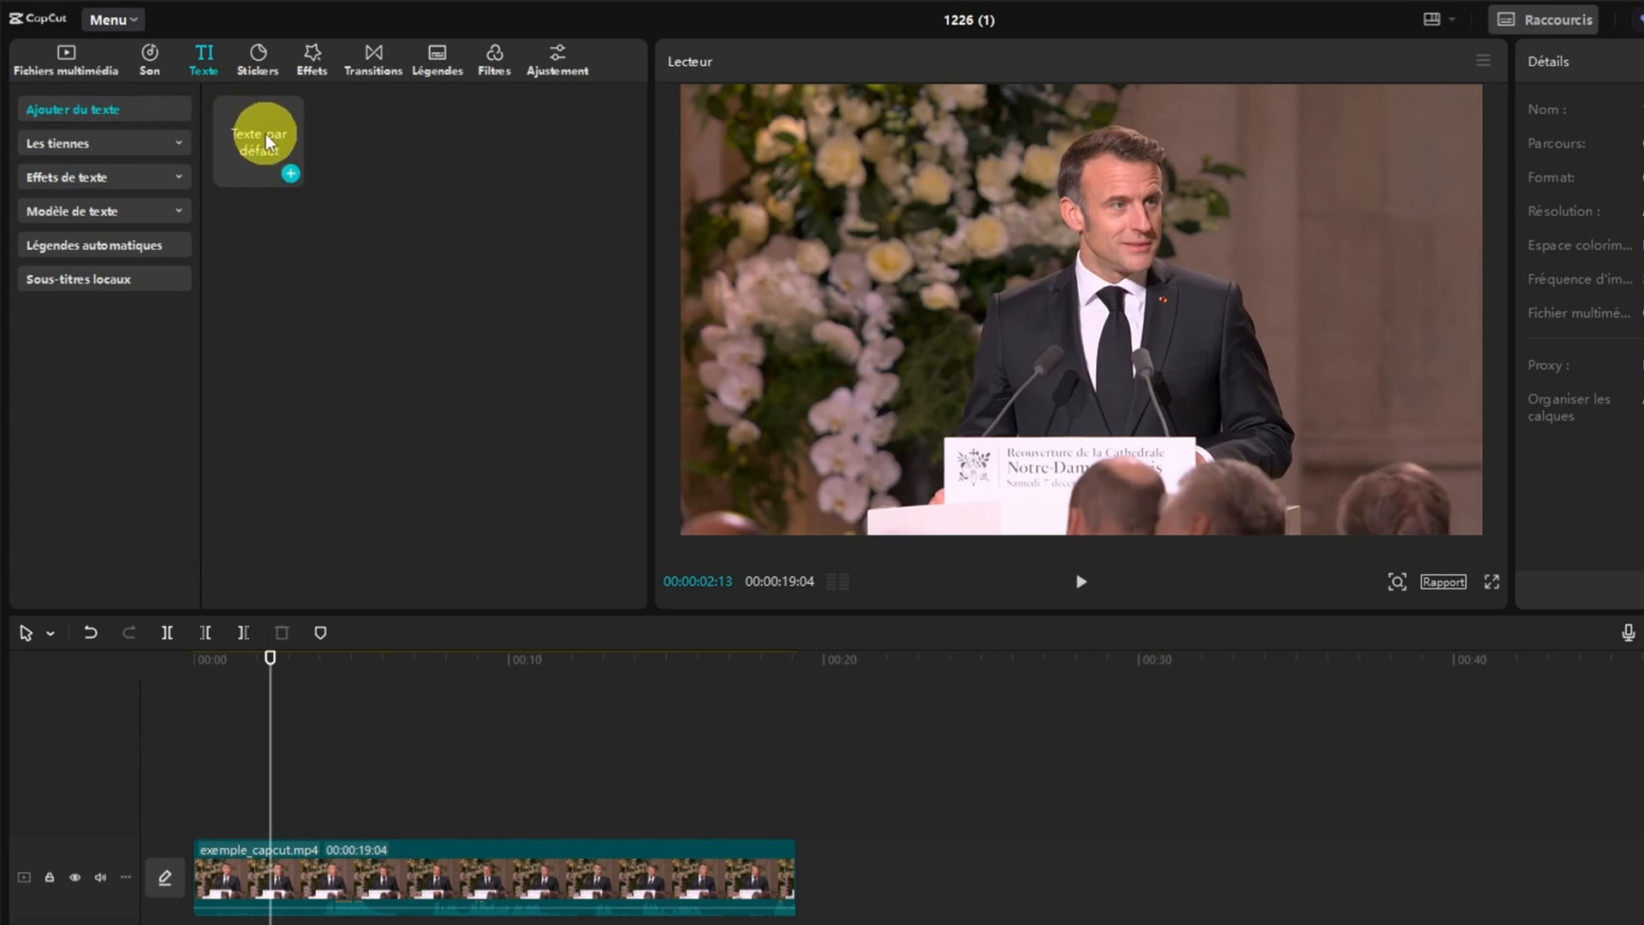
{"action": "left_click_drag", "start_coordinate": [269, 139], "coordinate": [230, 820]}
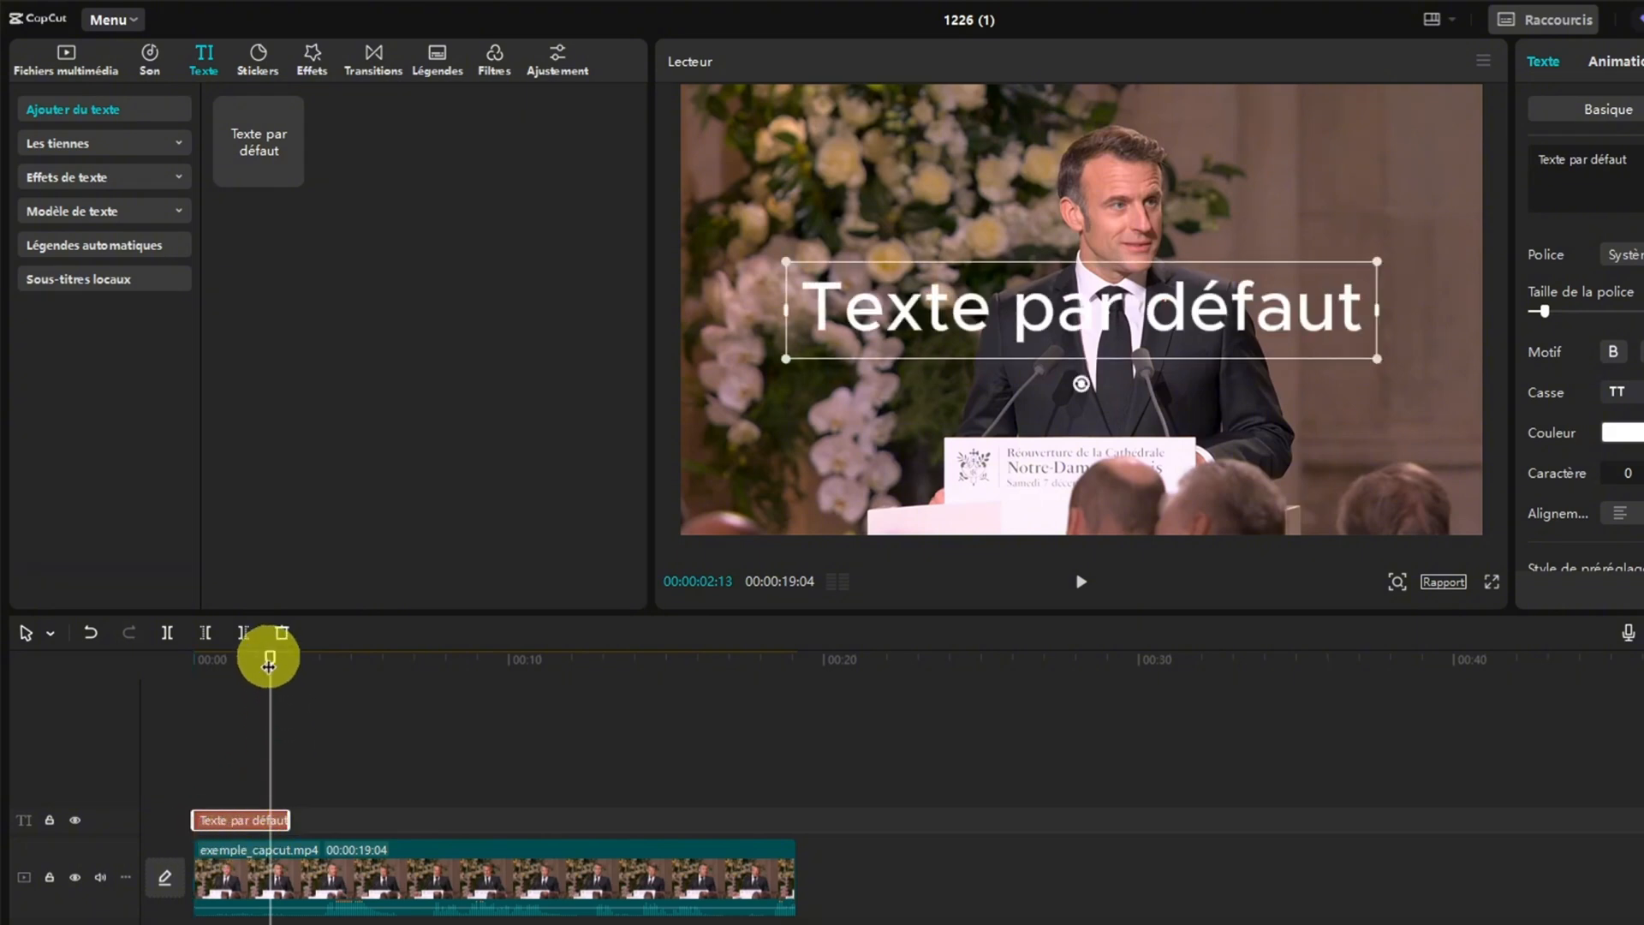
{"action": "mouse_move", "coordinate": [268, 655]}
{"action": "left_mouse_down"}
{"action": "mouse_move", "coordinate": [223, 670]}
{"action": "mouse_move", "coordinate": [240, 659]}
{"action": "left_mouse_up"}
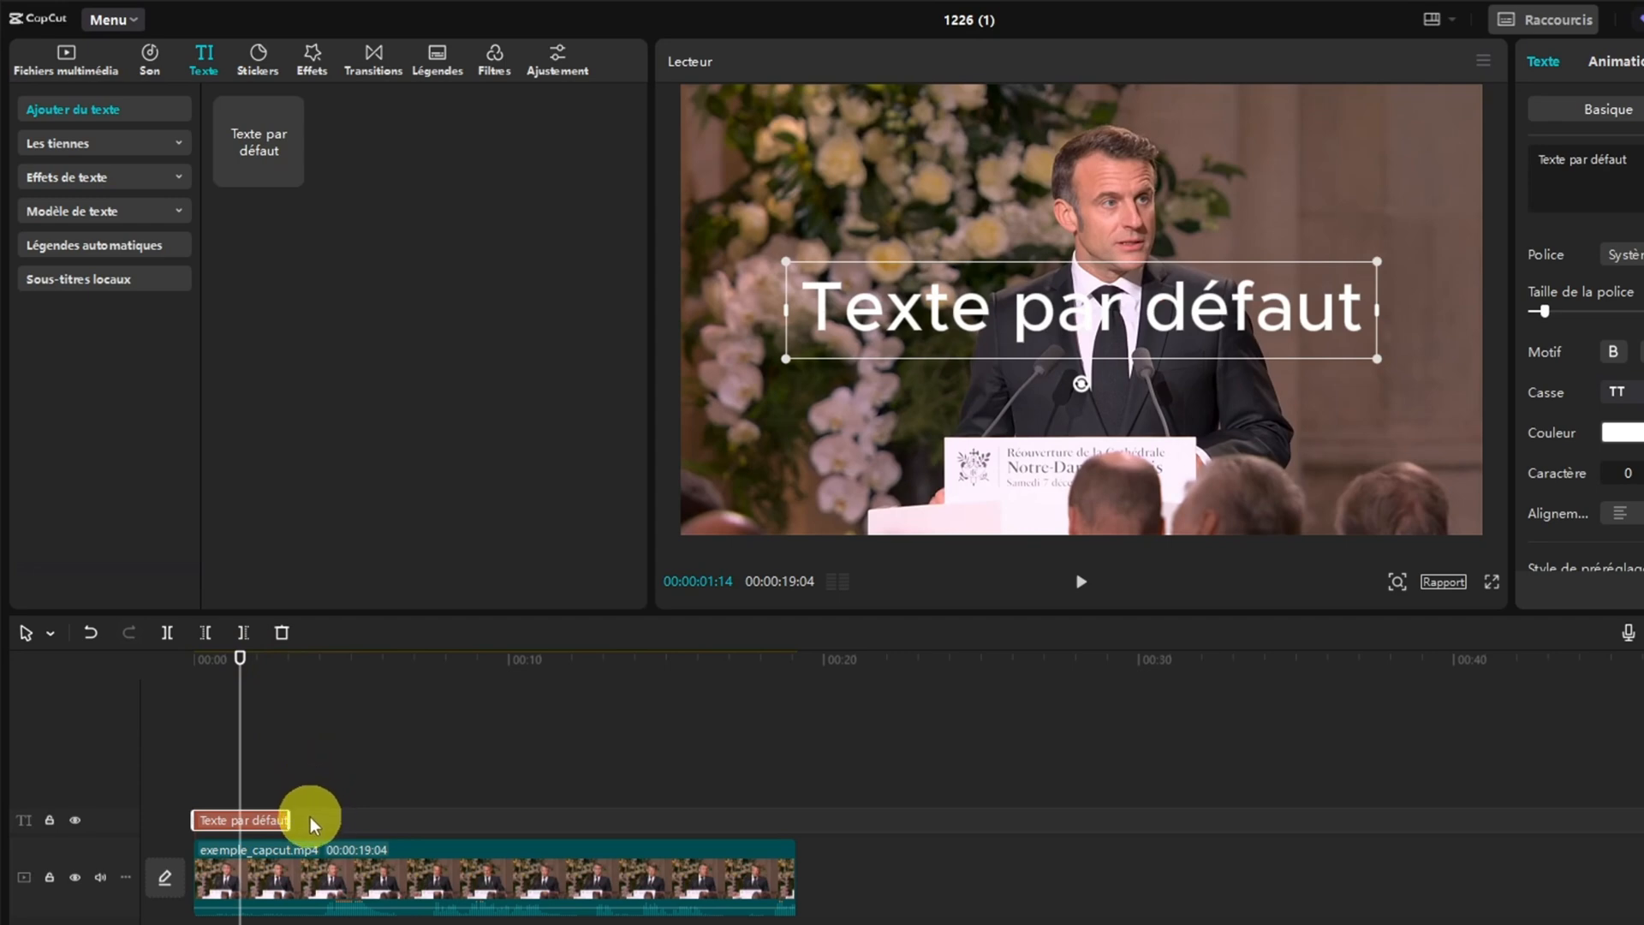
{"action": "mouse_move", "coordinate": [290, 818]}
{"action": "left_mouse_down"}
{"action": "mouse_move", "coordinate": [594, 815]}
{"action": "mouse_move", "coordinate": [315, 818]}
{"action": "left_mouse_up"}
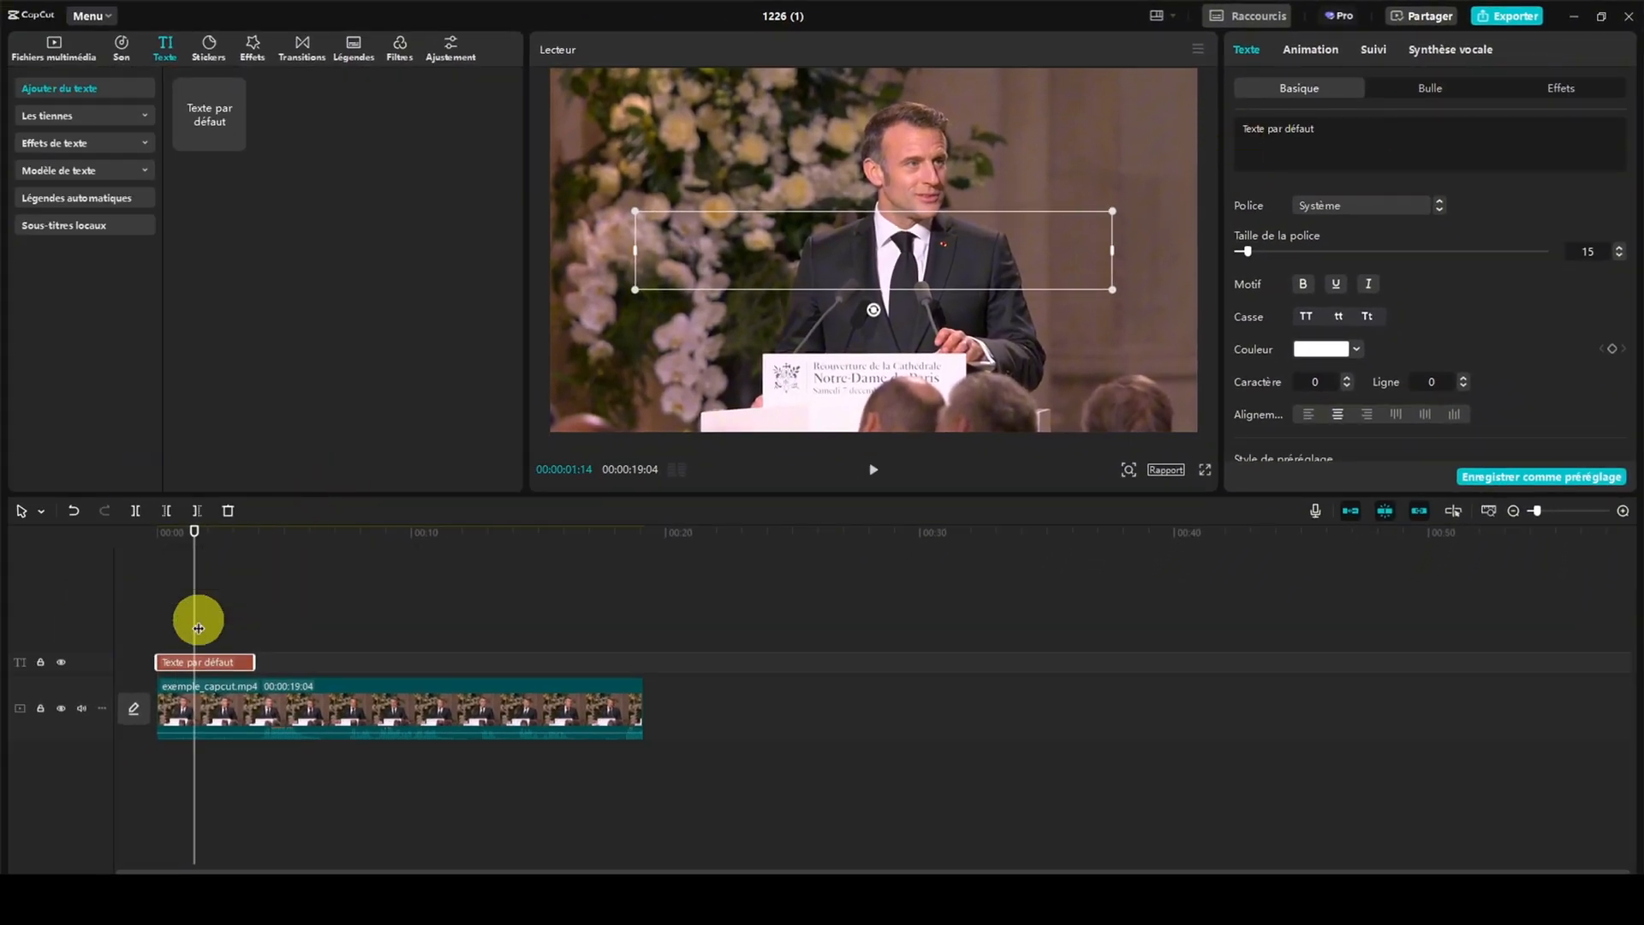
{"action": "mouse_move", "coordinate": [194, 529]}
{"action": "left_mouse_down"}
{"action": "mouse_move", "coordinate": [214, 536]}
{"action": "mouse_move", "coordinate": [195, 529]}
{"action": "left_mouse_up"}
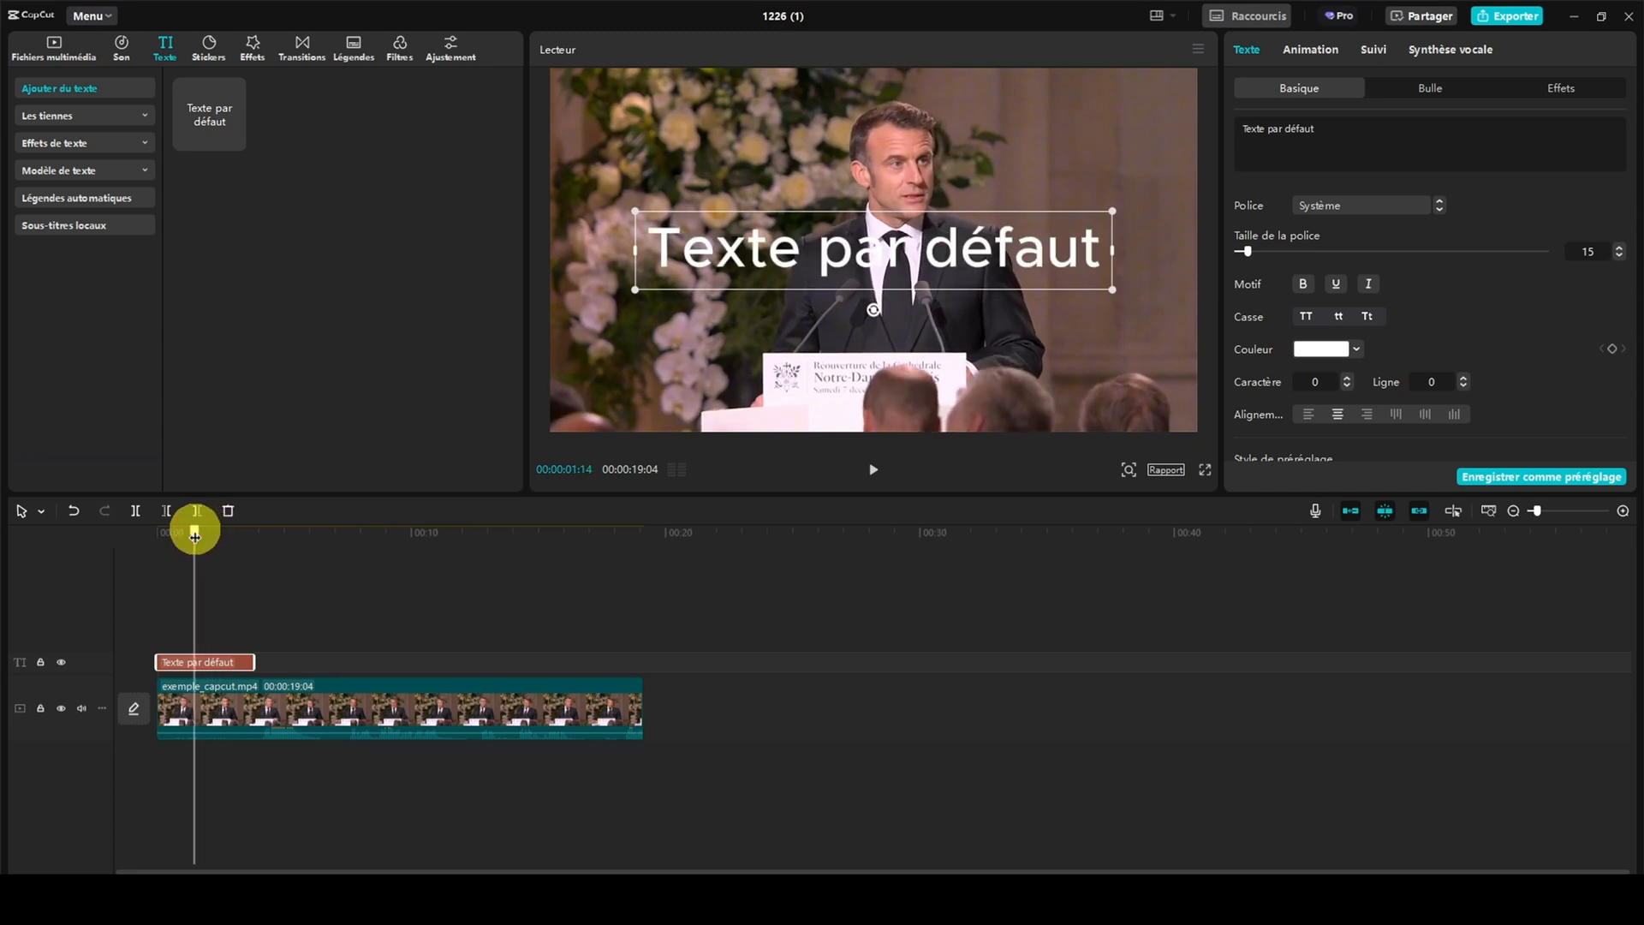
Change the text to "Allocution du président" and set its font to MODERN
{"action": "left_click_drag", "start_coordinate": [1337, 135], "coordinate": [1205, 132]}
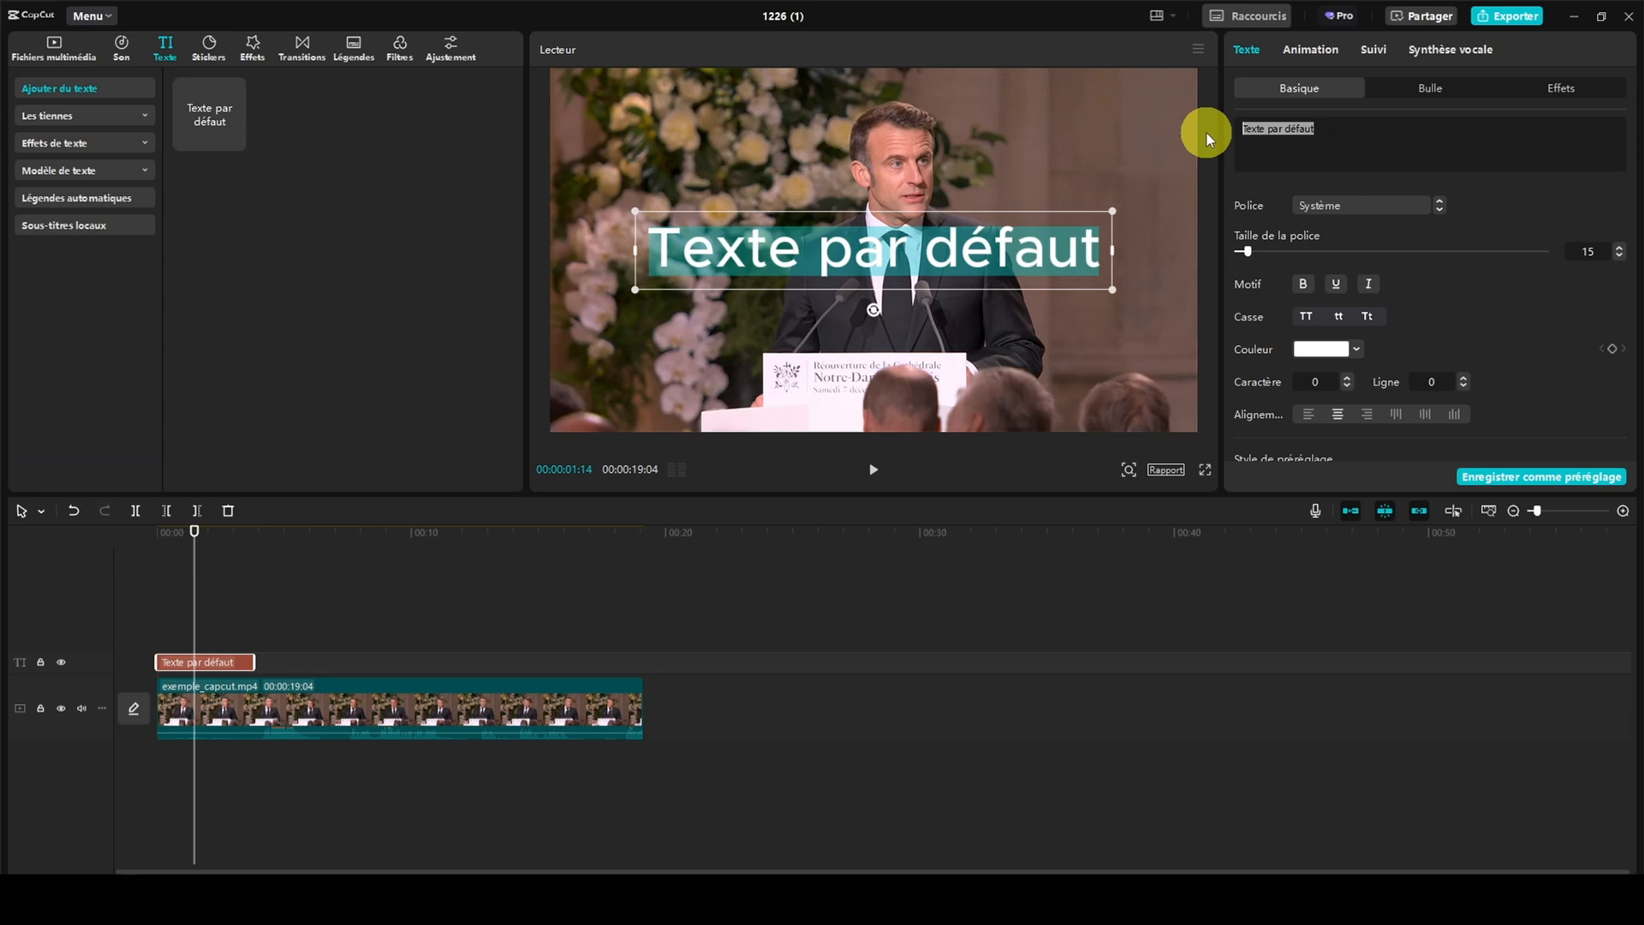
{"action": "type", "text": "Allo"}
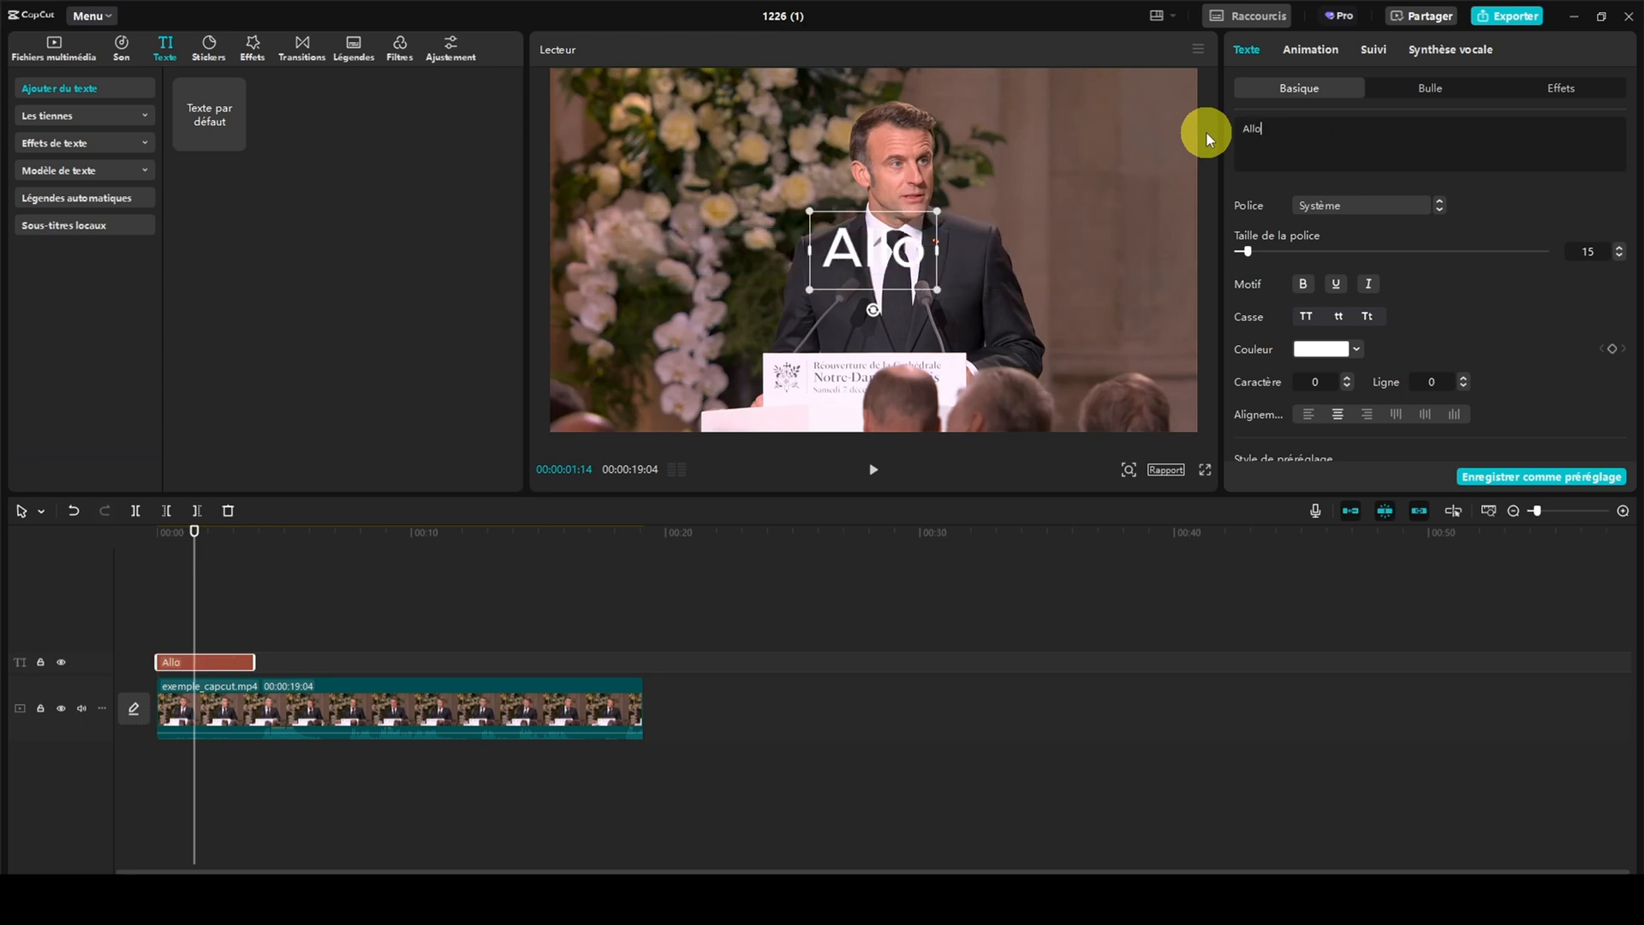
{"action": "type", "text": "cution du"}
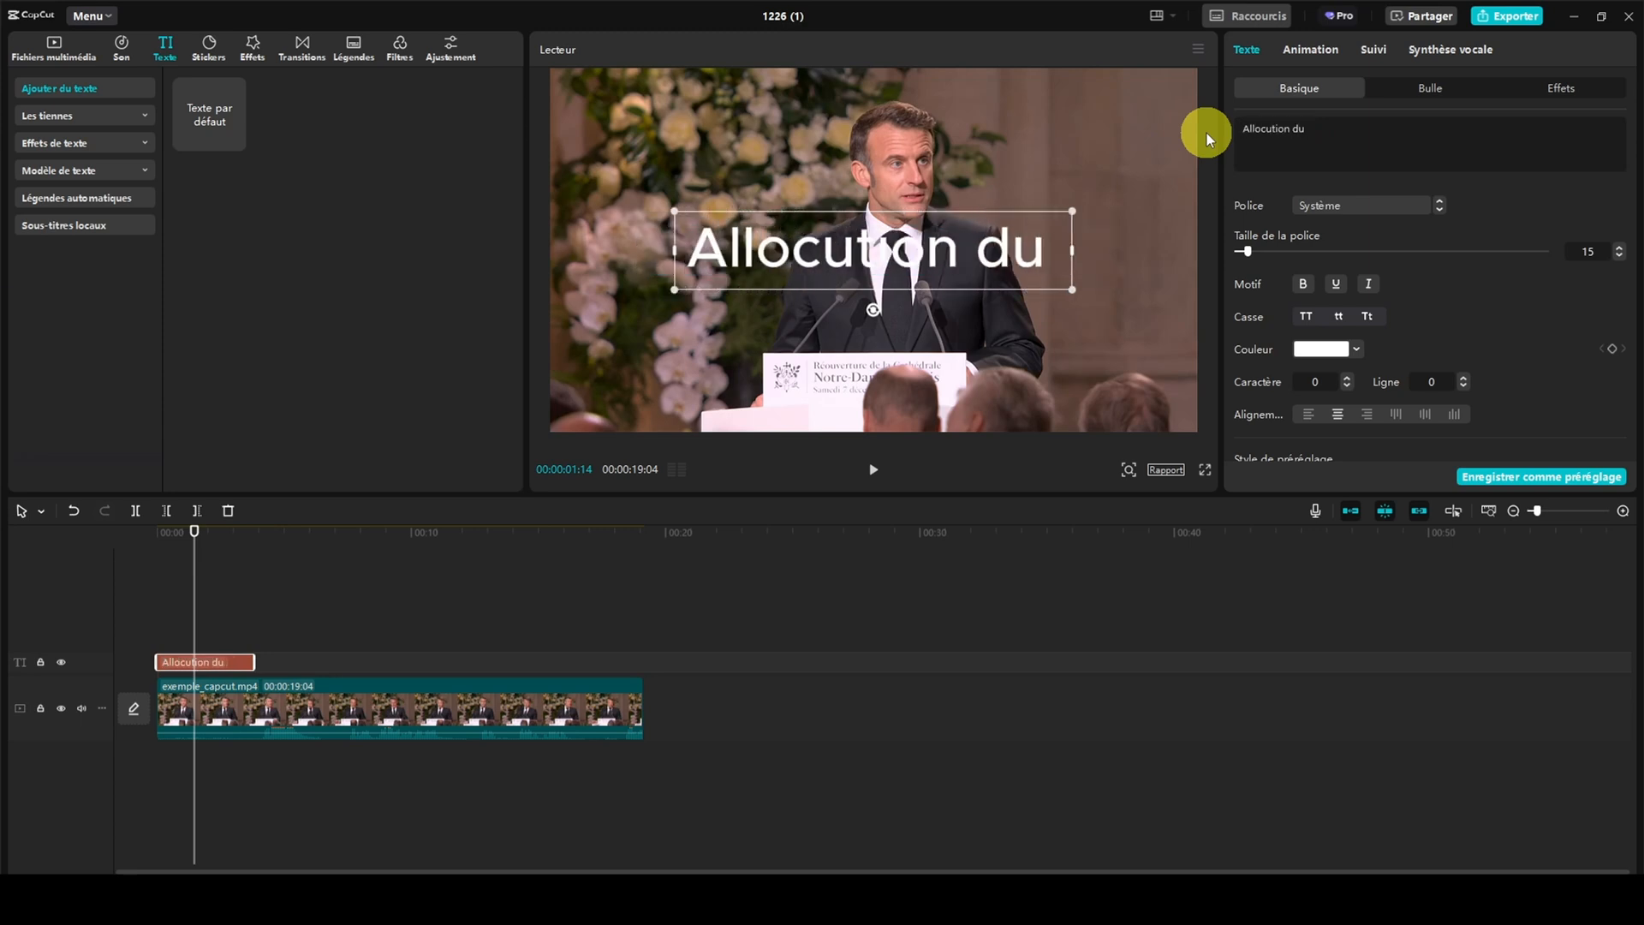
{"action": "type", "text": " président"}
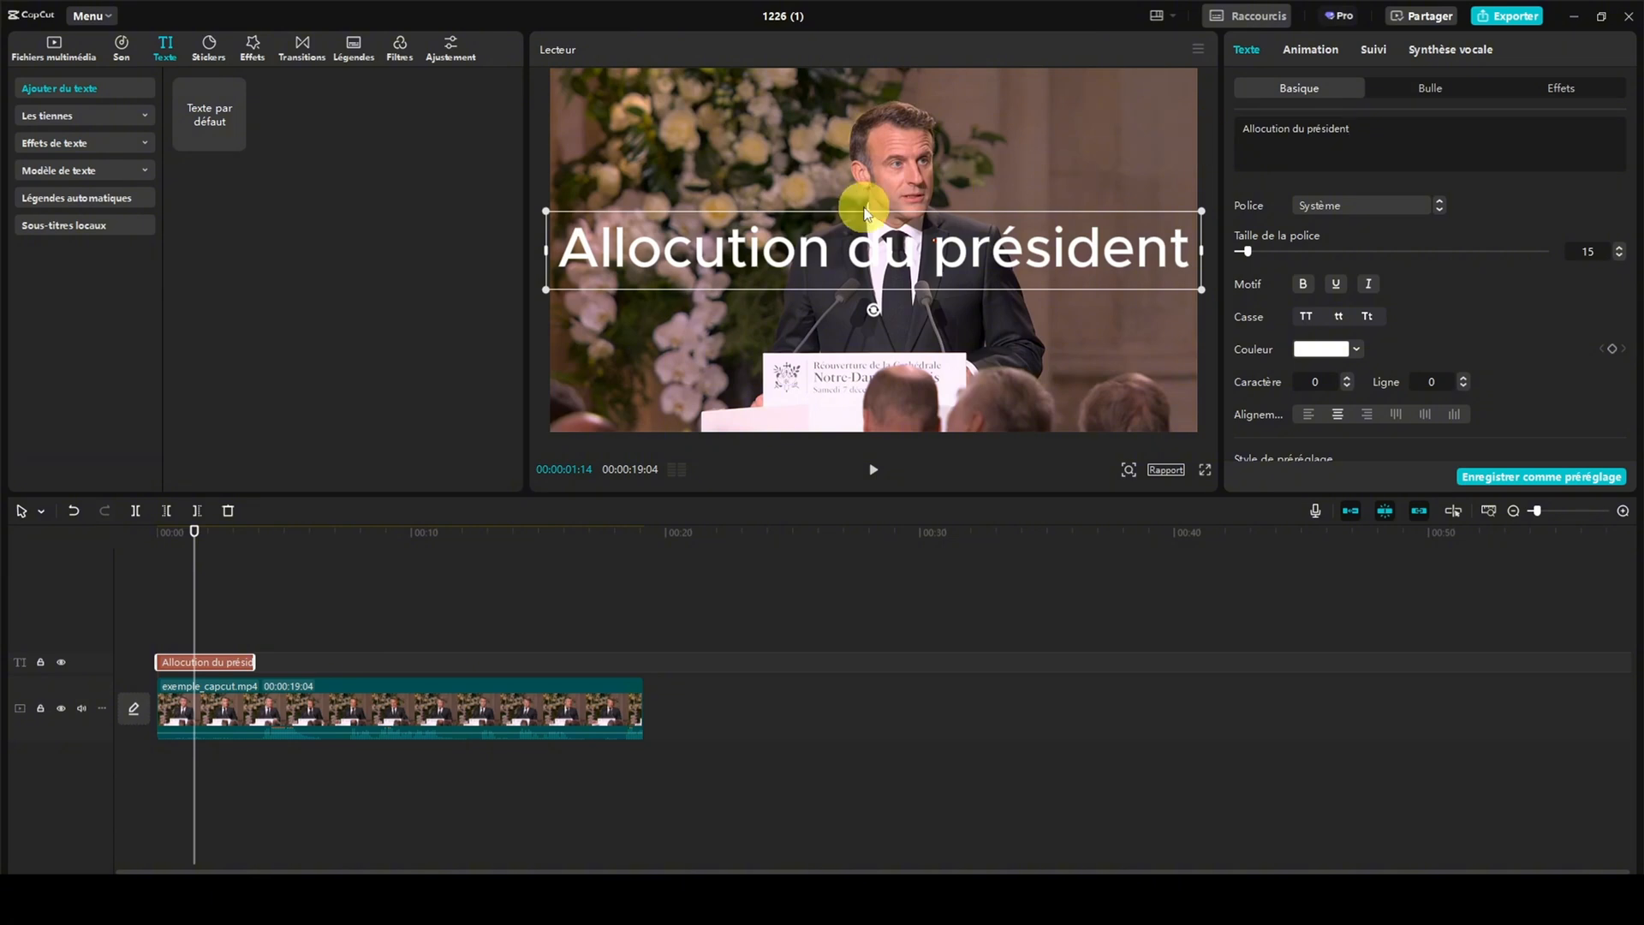
{"action": "left_click", "coordinate": [1370, 205]}
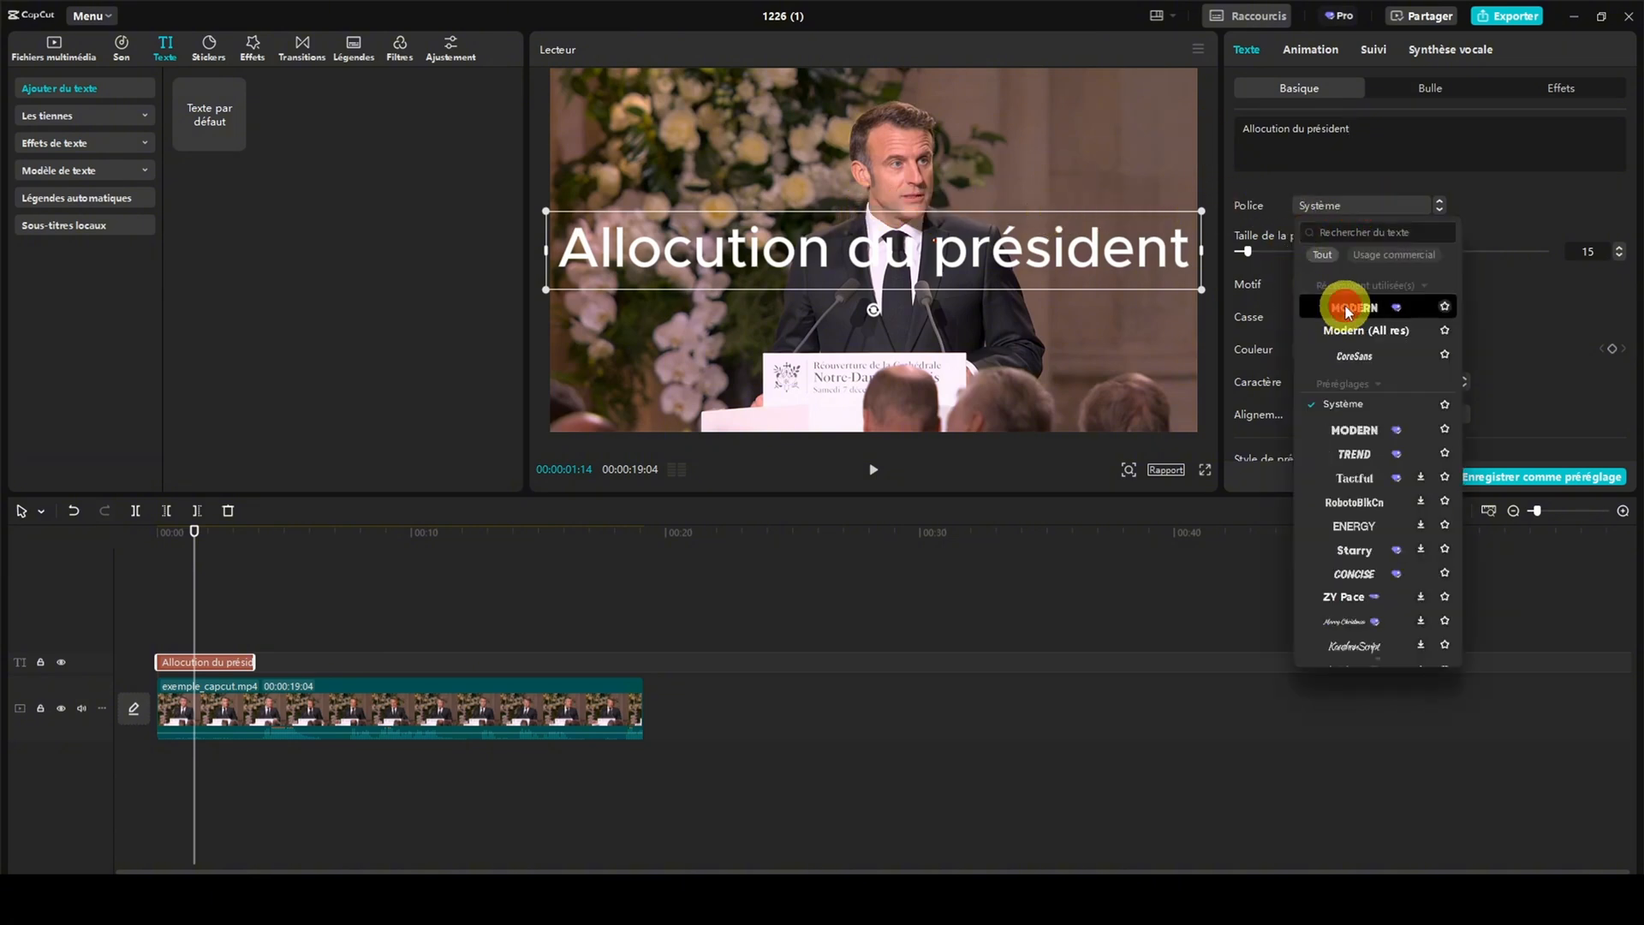
{"action": "left_click", "coordinate": [1337, 308]}
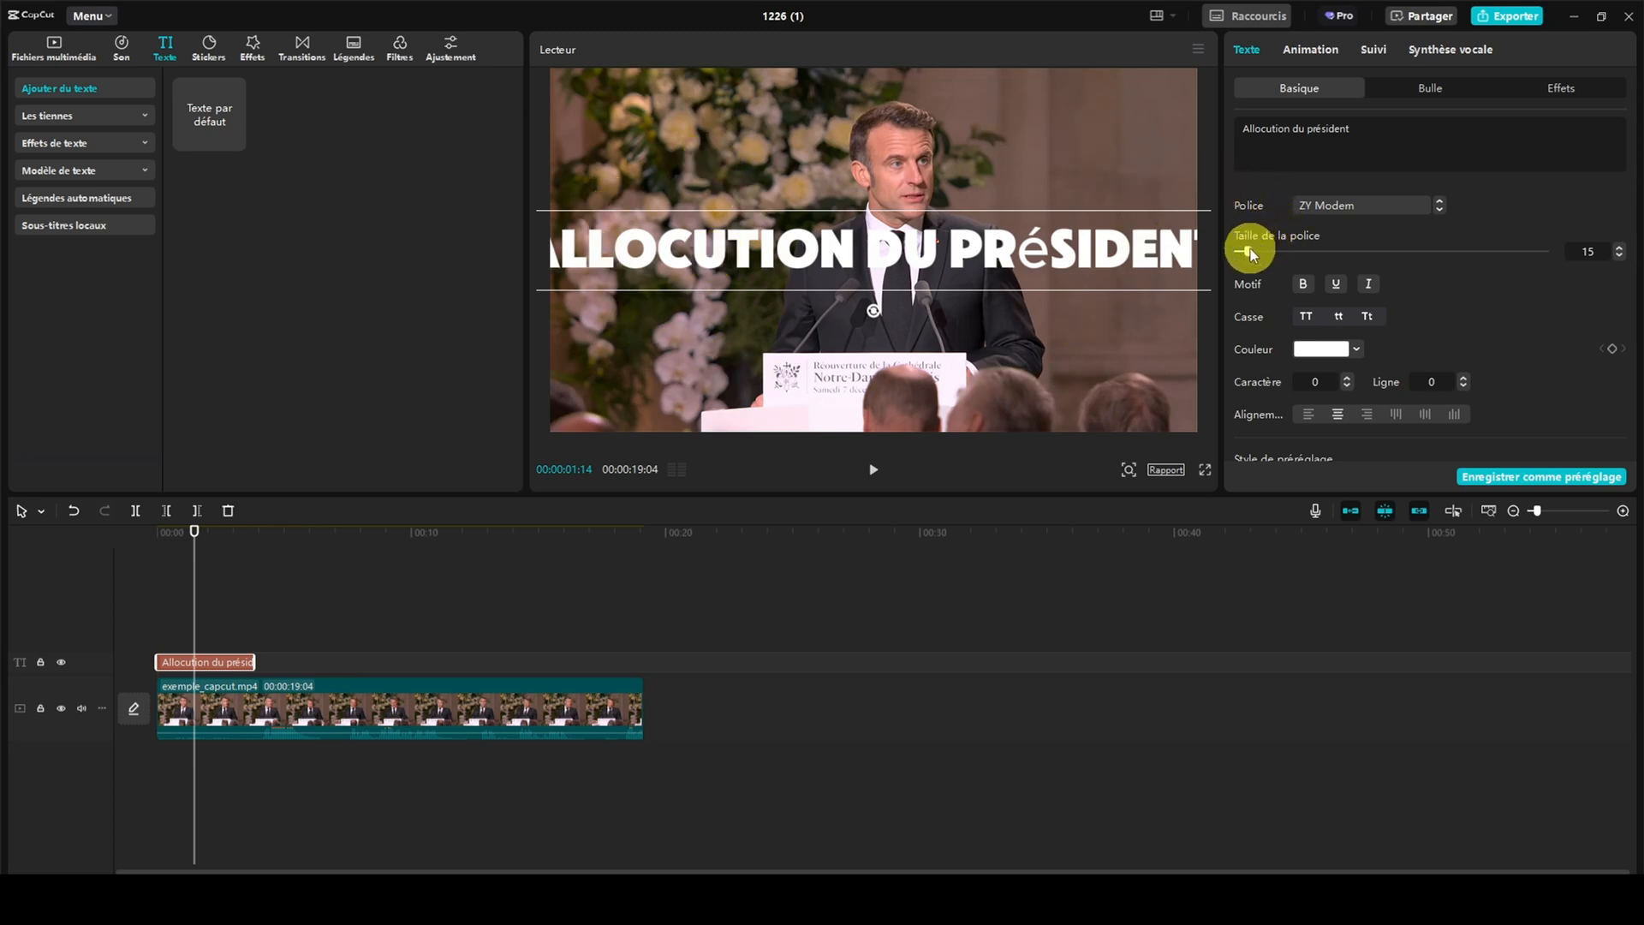
Set the title text to bold at font size 12 and move it down just above the lectern sign
{"action": "left_click_drag", "start_coordinate": [1249, 250], "coordinate": [1245, 249]}
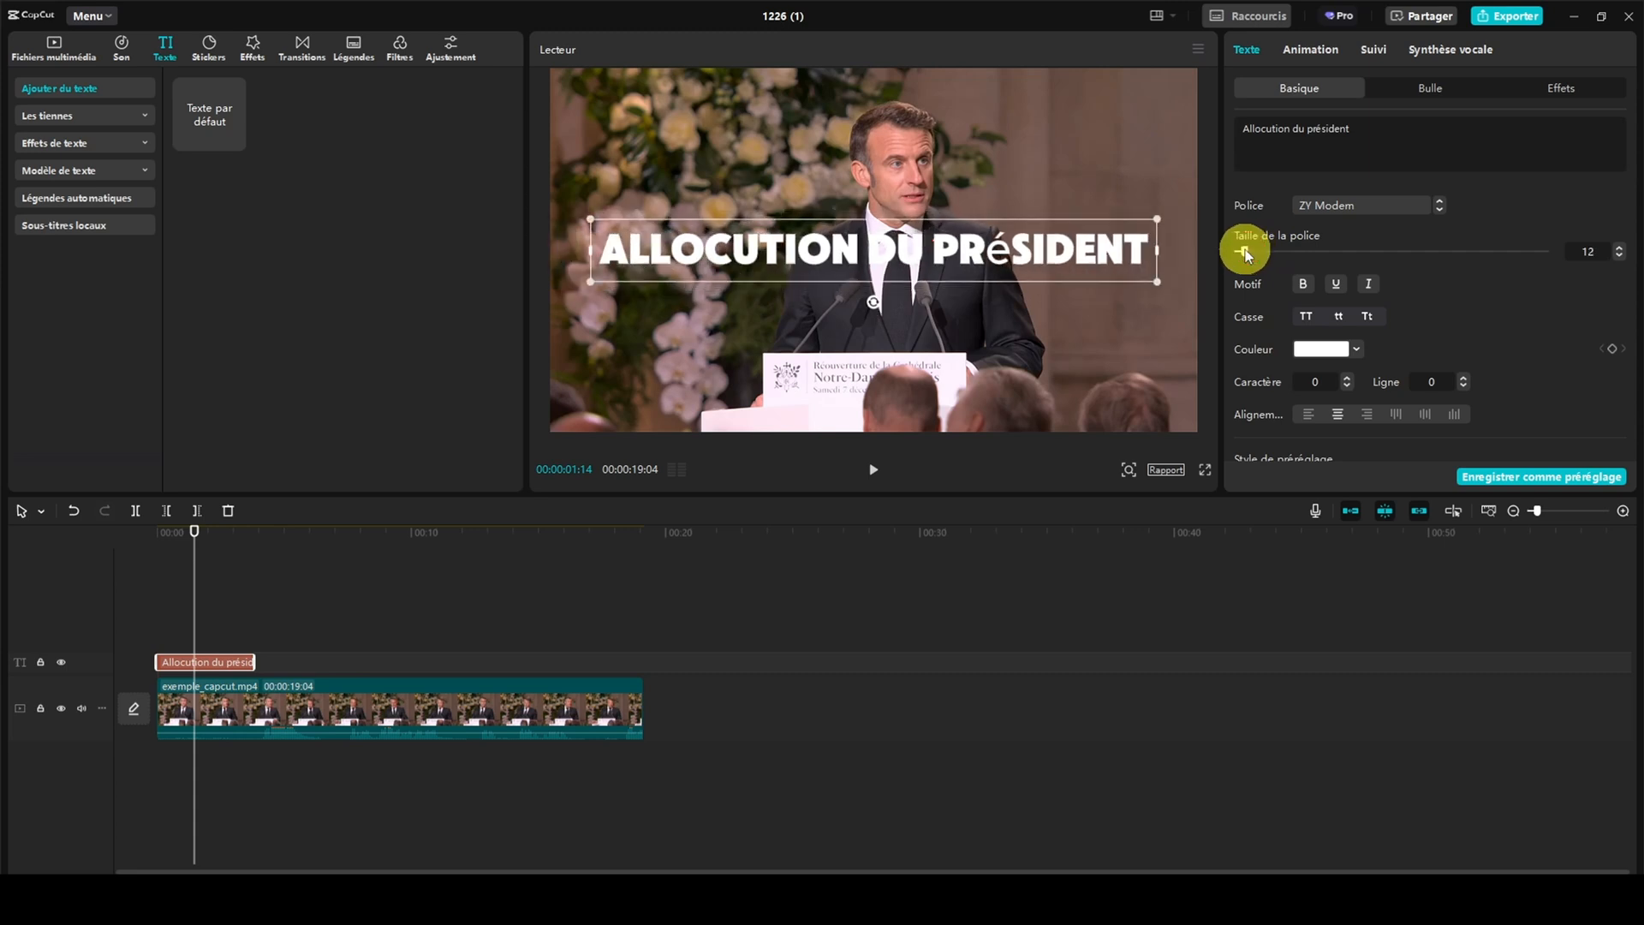
{"action": "left_click_drag", "start_coordinate": [812, 271], "coordinate": [805, 345]}
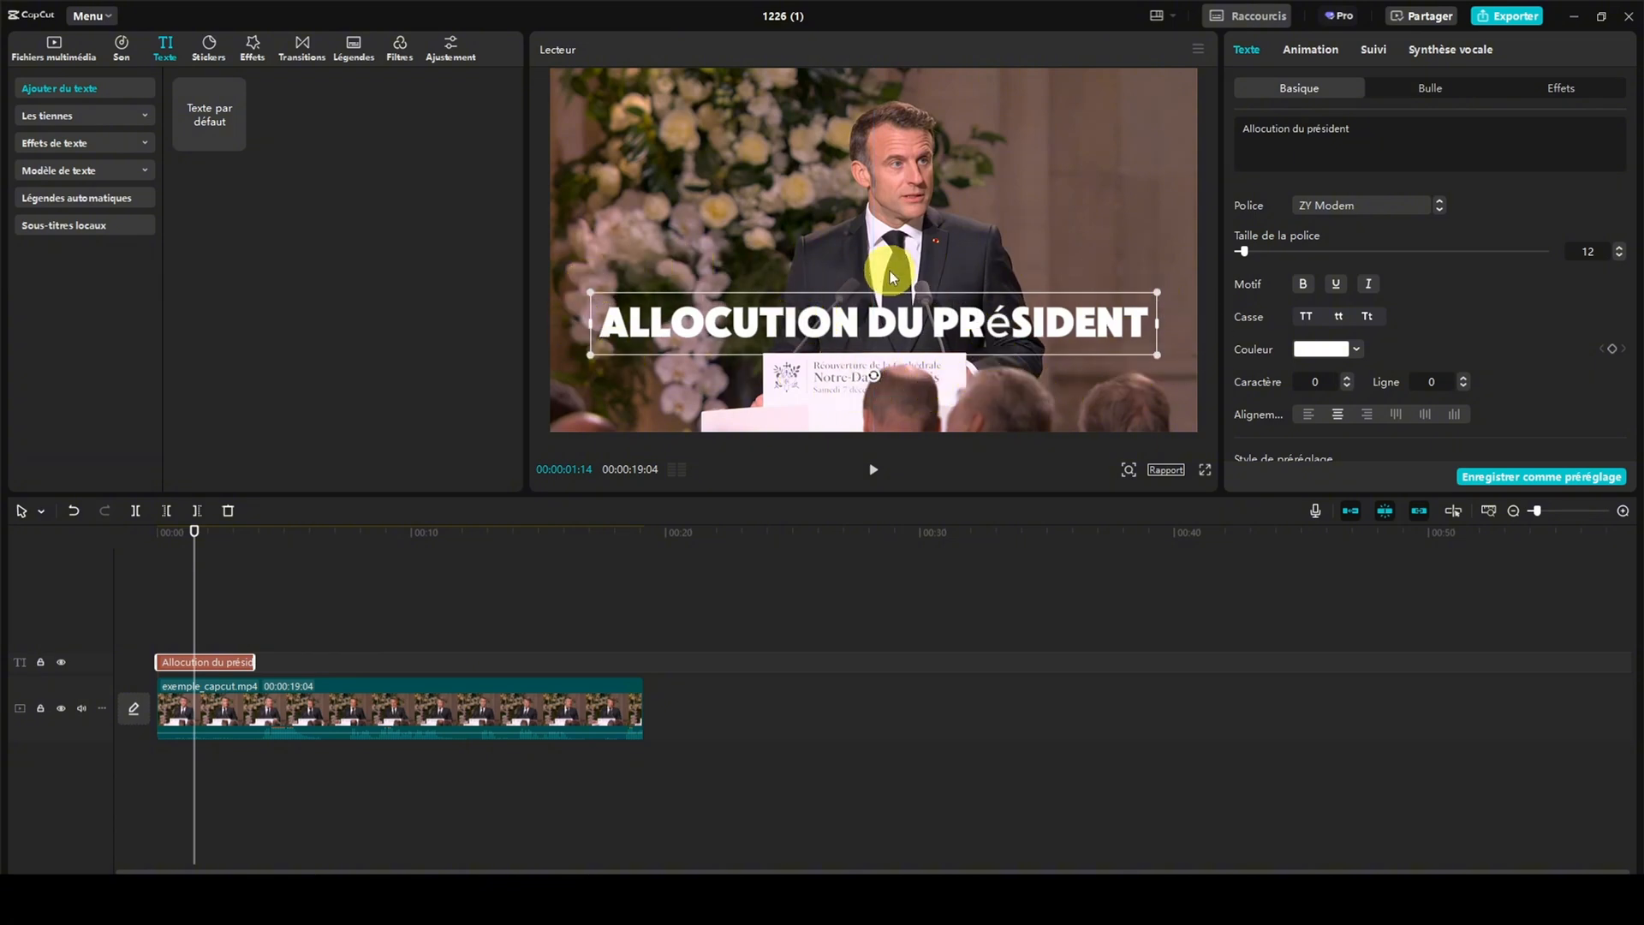
{"action": "left_click", "coordinate": [1303, 289]}
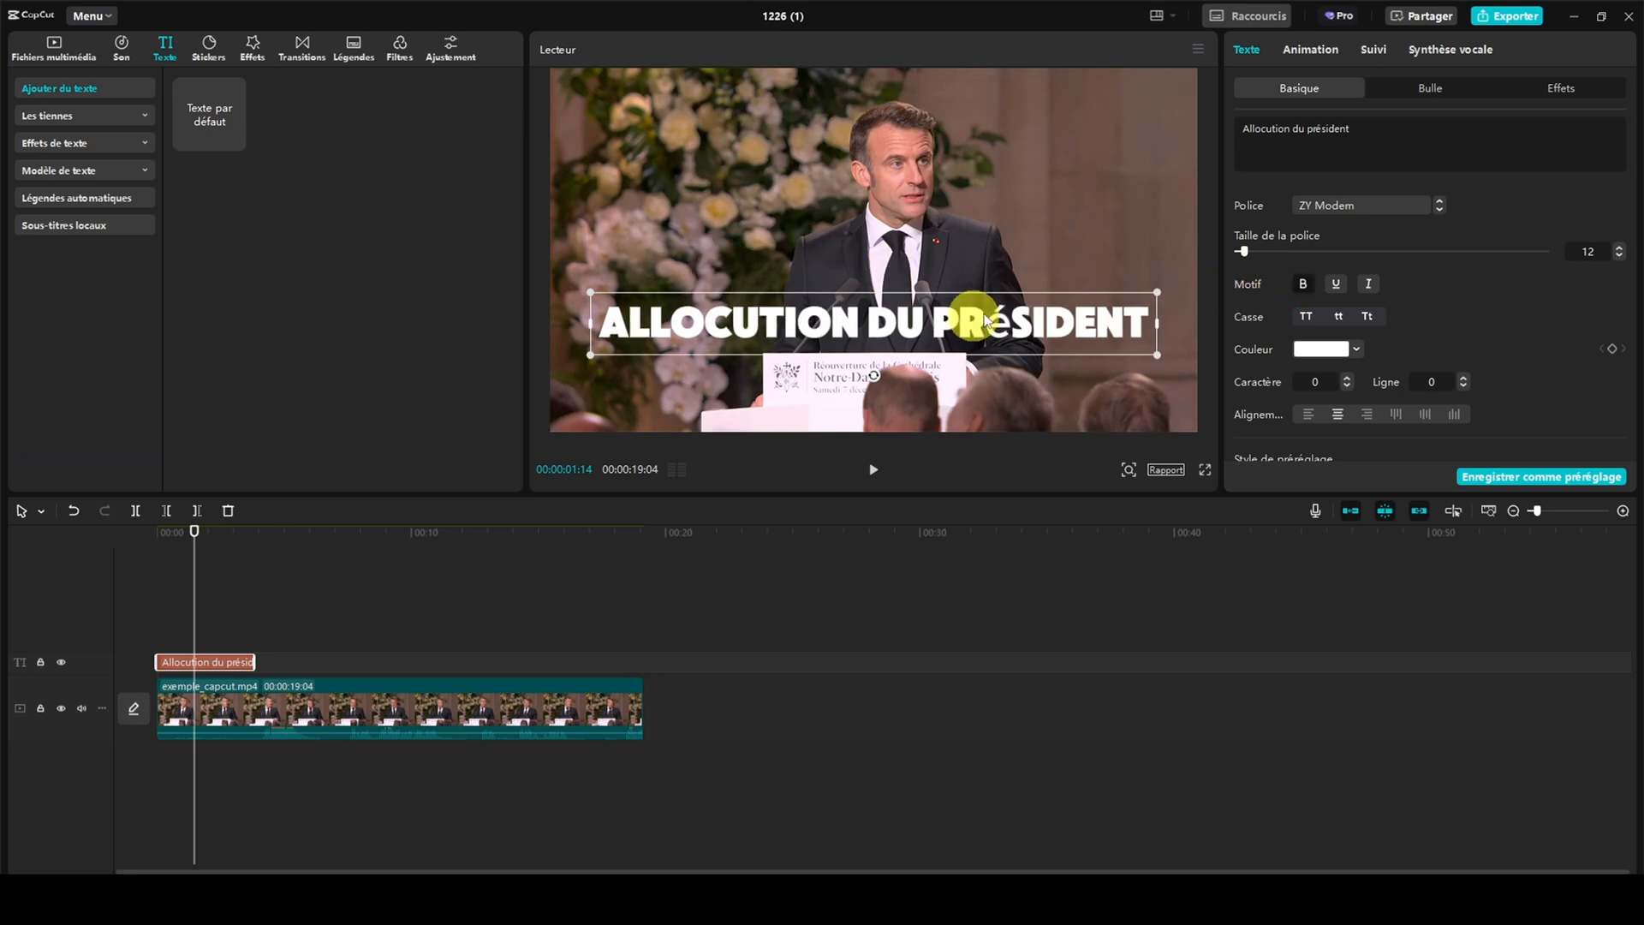
Try several preset styles on the title, including outlined and yellow ones, and settle on white text with a pink glow
{"action": "scroll", "coordinate": [1470, 262], "scroll_direction": "down", "scroll_amount": 1}
{"action": "scroll", "coordinate": [1467, 262], "scroll_direction": "down", "scroll_amount": 1}
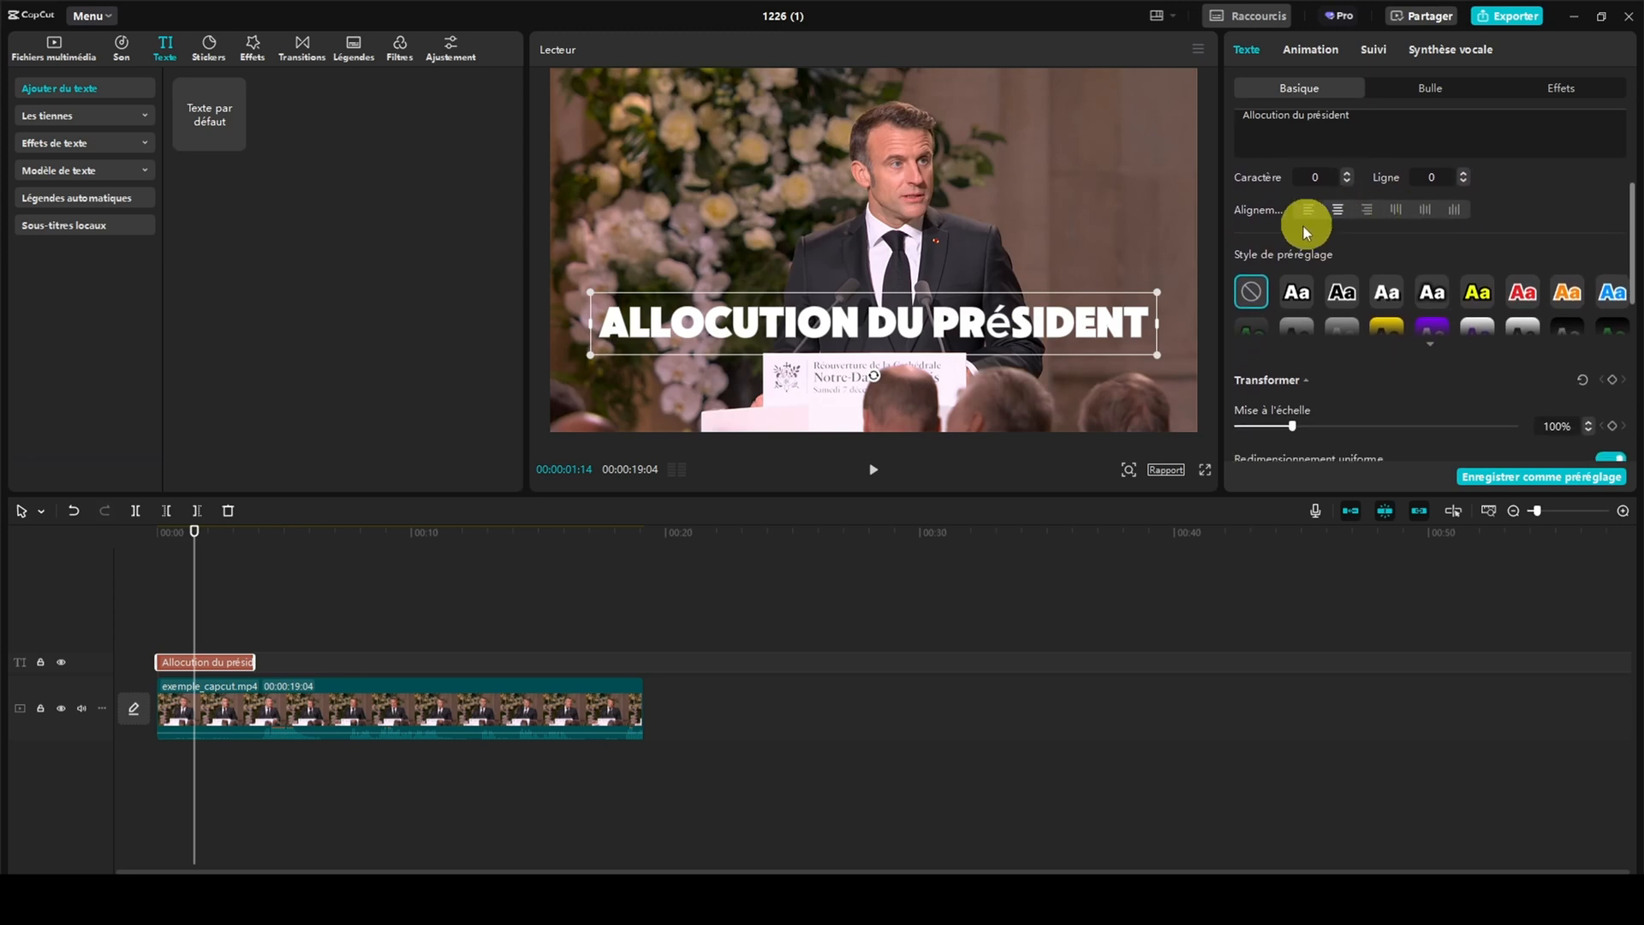
{"action": "left_click", "coordinate": [1429, 344]}
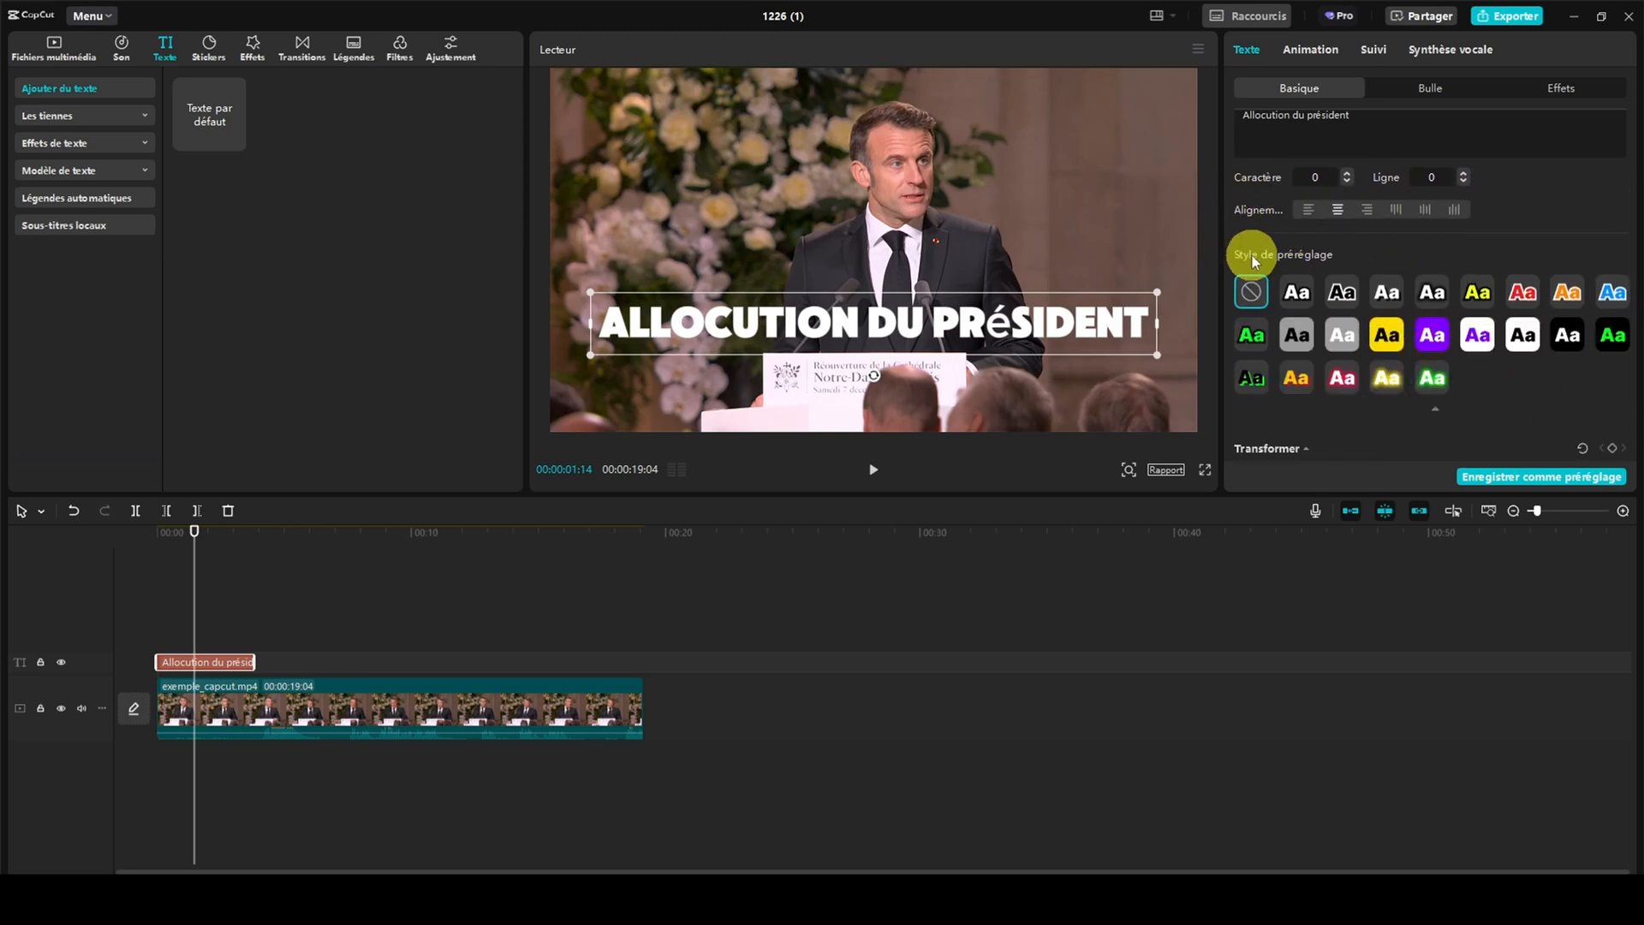
{"action": "left_click", "coordinate": [1296, 292]}
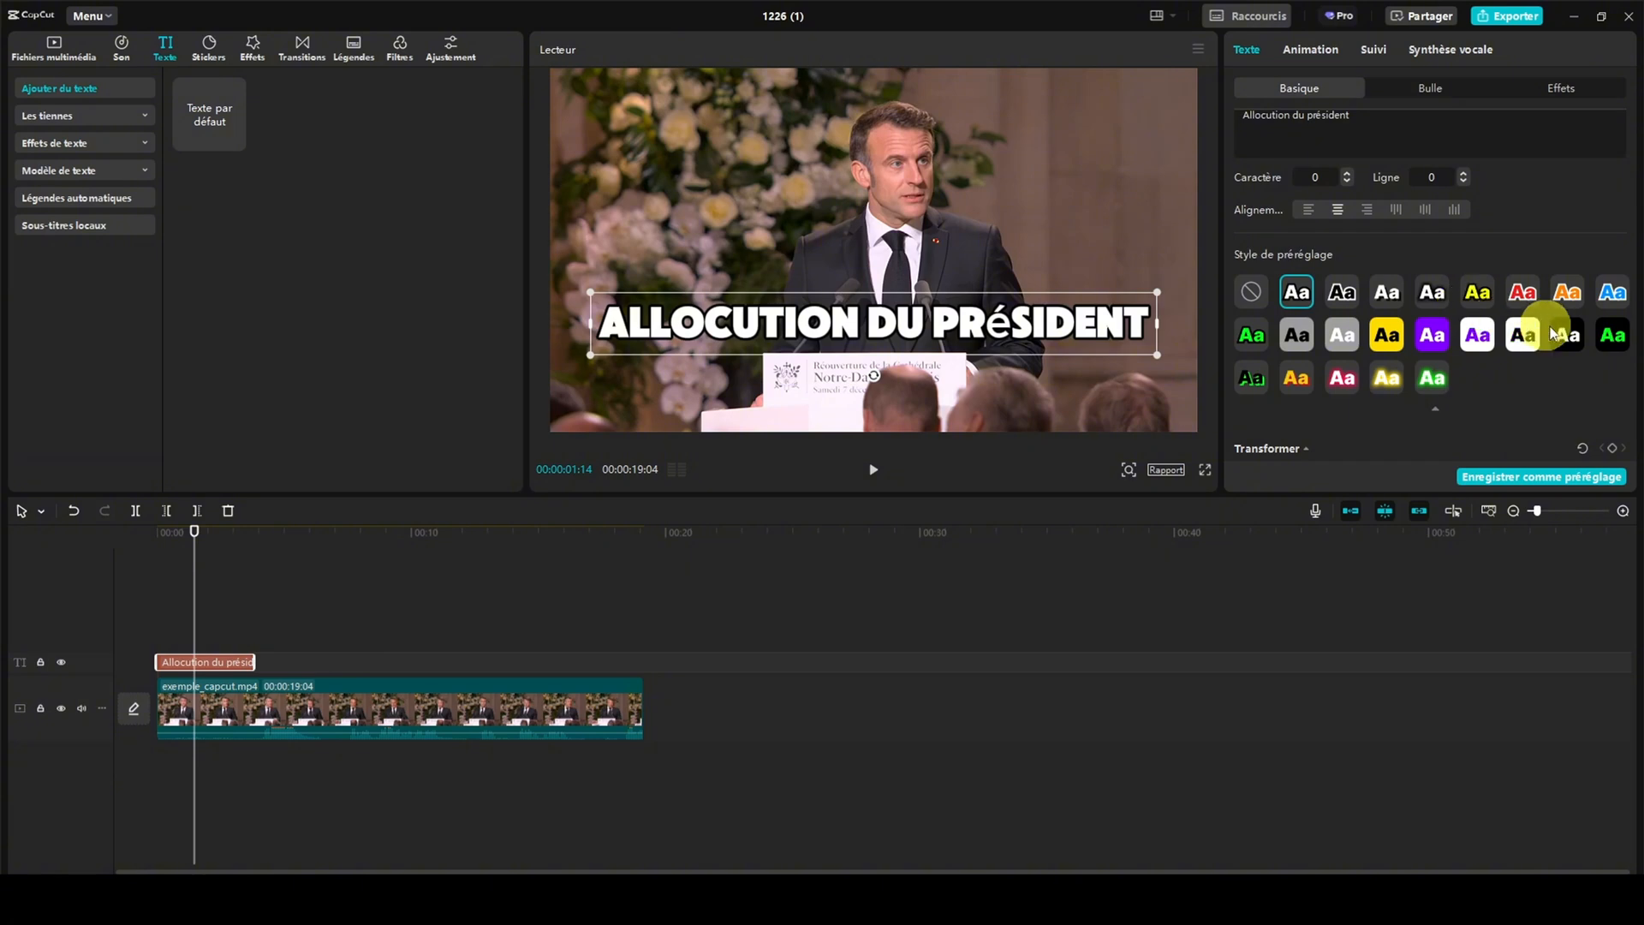
{"action": "left_click", "coordinate": [1611, 334]}
{"action": "left_click", "coordinate": [1488, 296]}
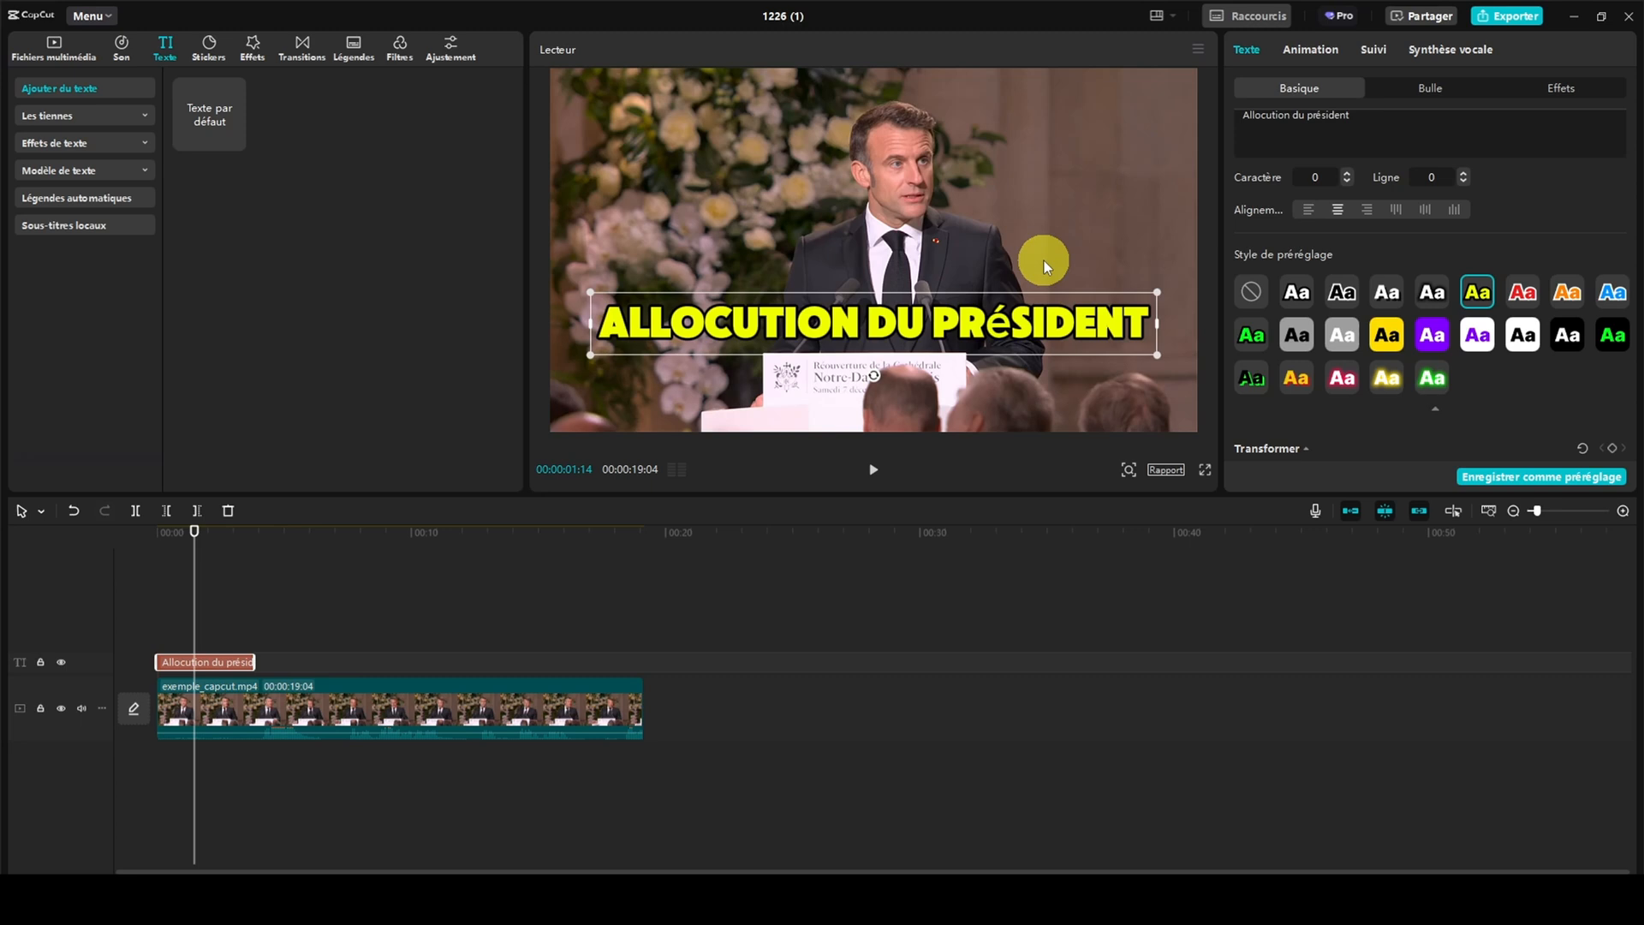
{"action": "left_click", "coordinate": [1343, 293]}
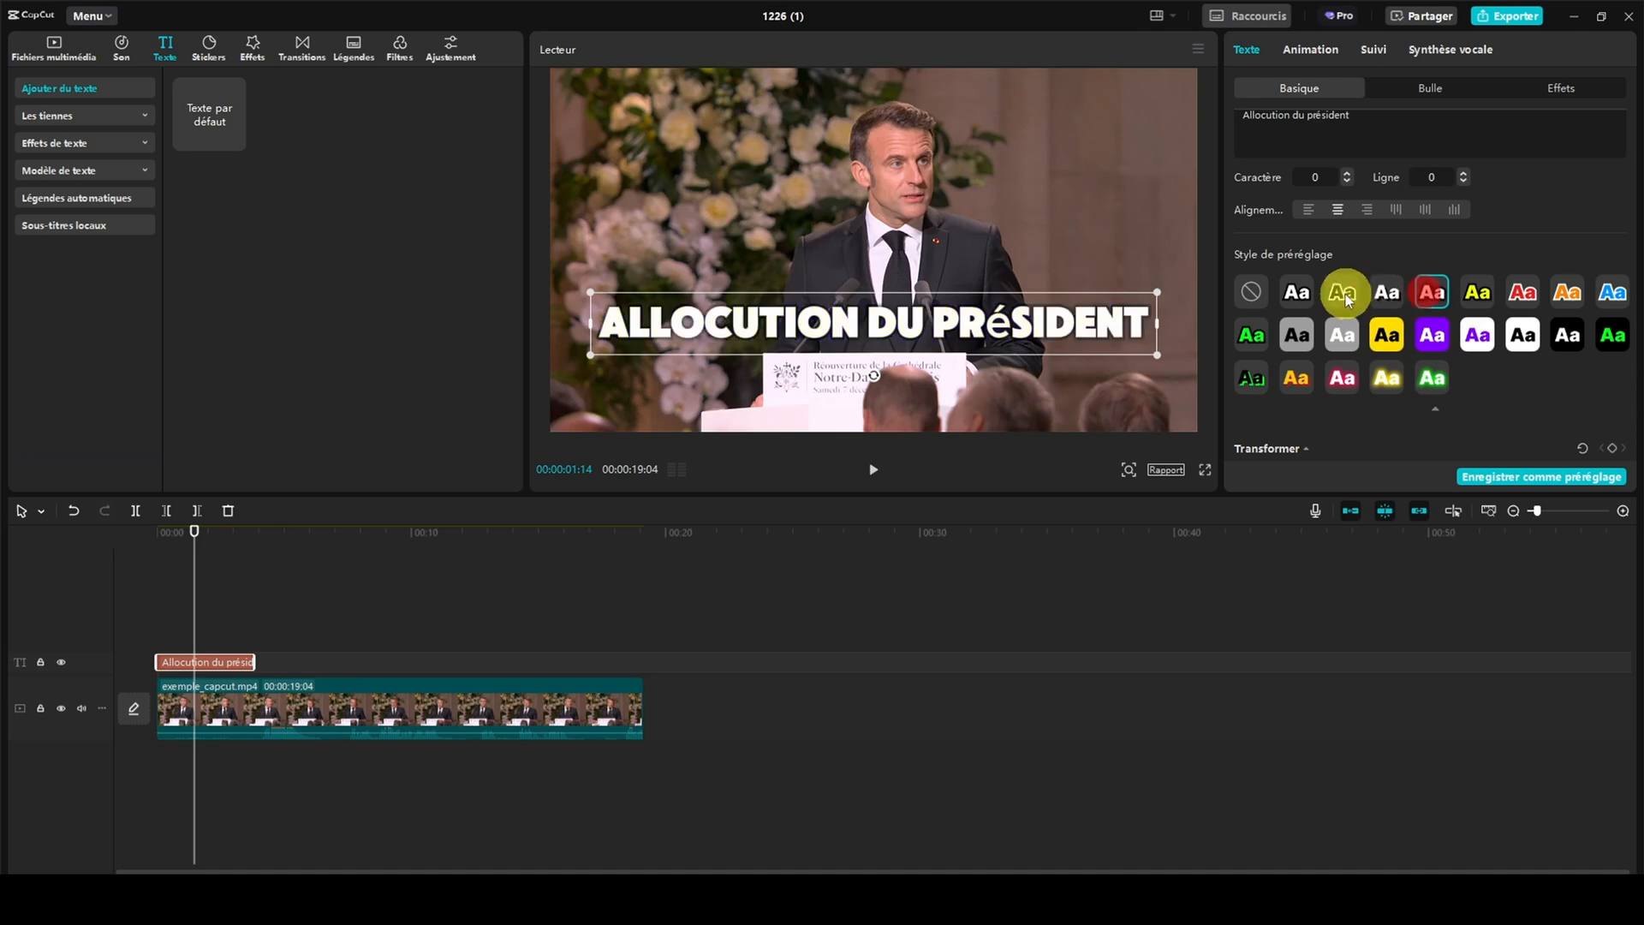
{"action": "left_click", "coordinate": [1338, 380]}
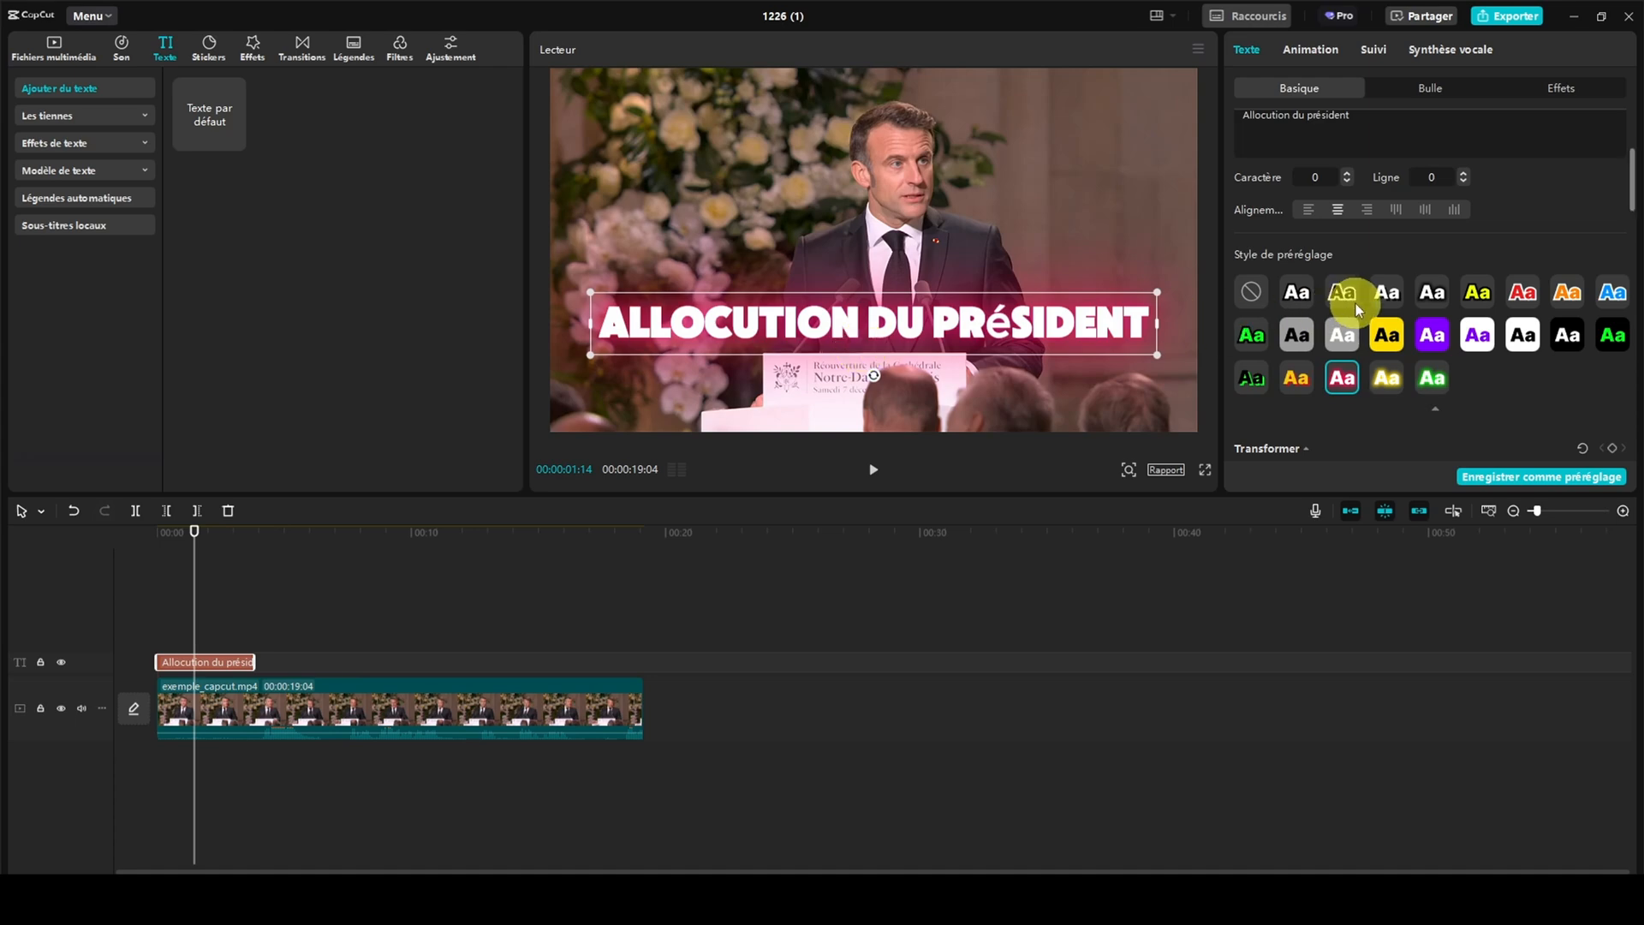
Scale the title to 95% and move it up slightly to vertical position -366
{"action": "scroll", "coordinate": [1355, 303], "scroll_direction": "down", "scroll_amount": 3}
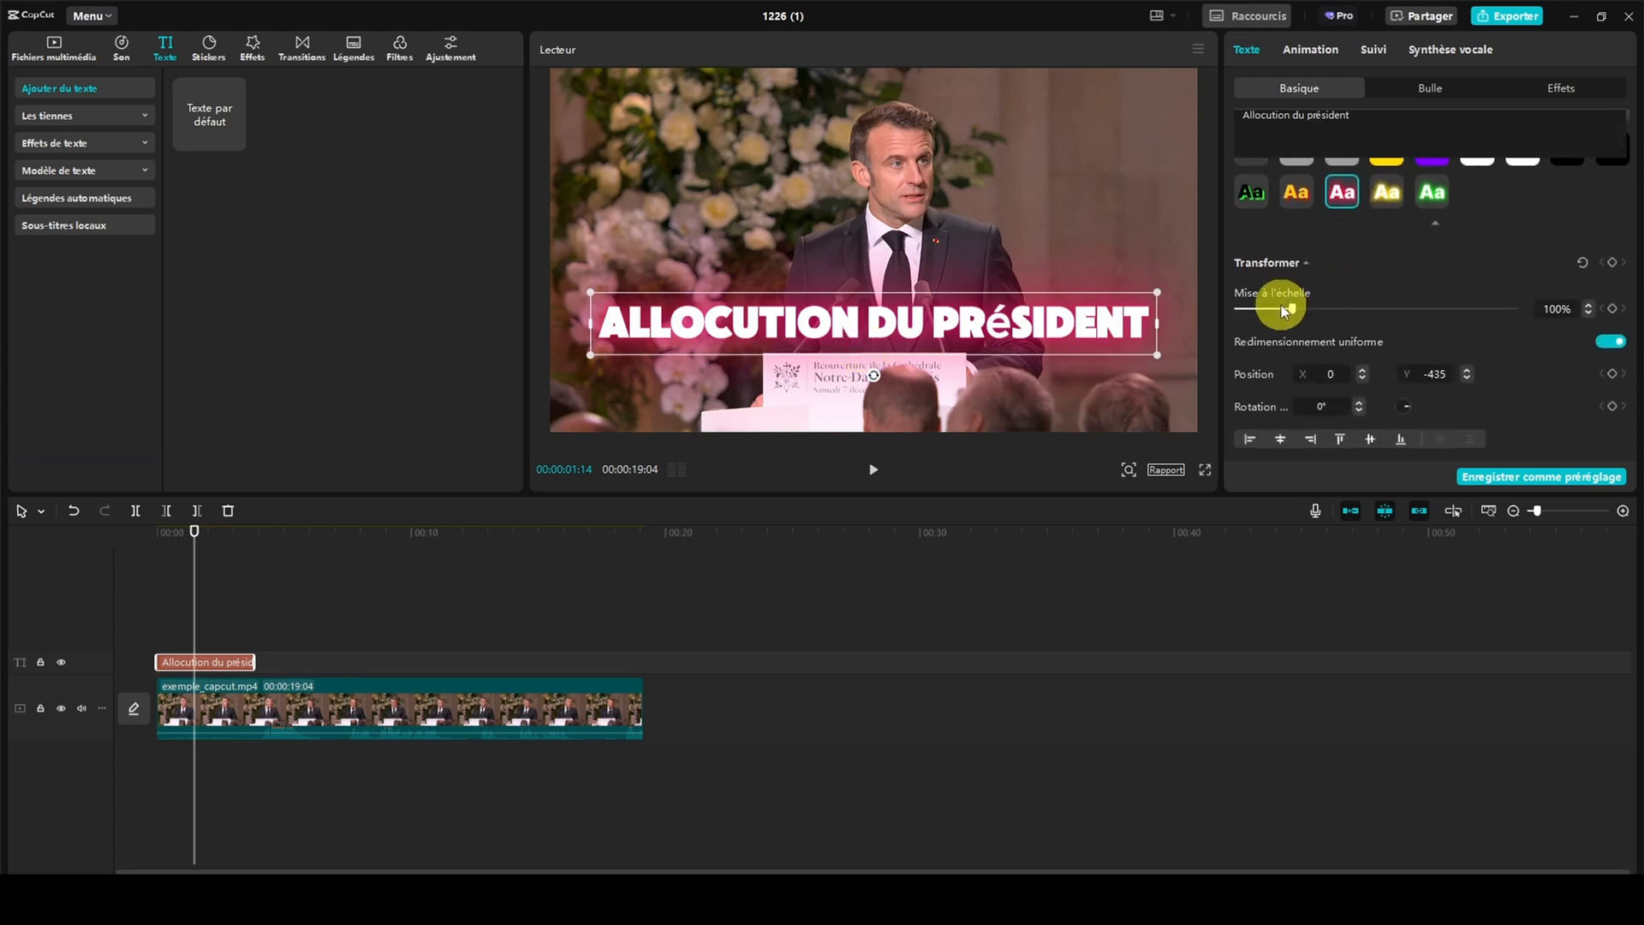
{"action": "left_click_drag", "start_coordinate": [1293, 310], "coordinate": [1291, 310]}
{"action": "scroll", "coordinate": [1382, 305], "scroll_direction": "down", "scroll_amount": 2}
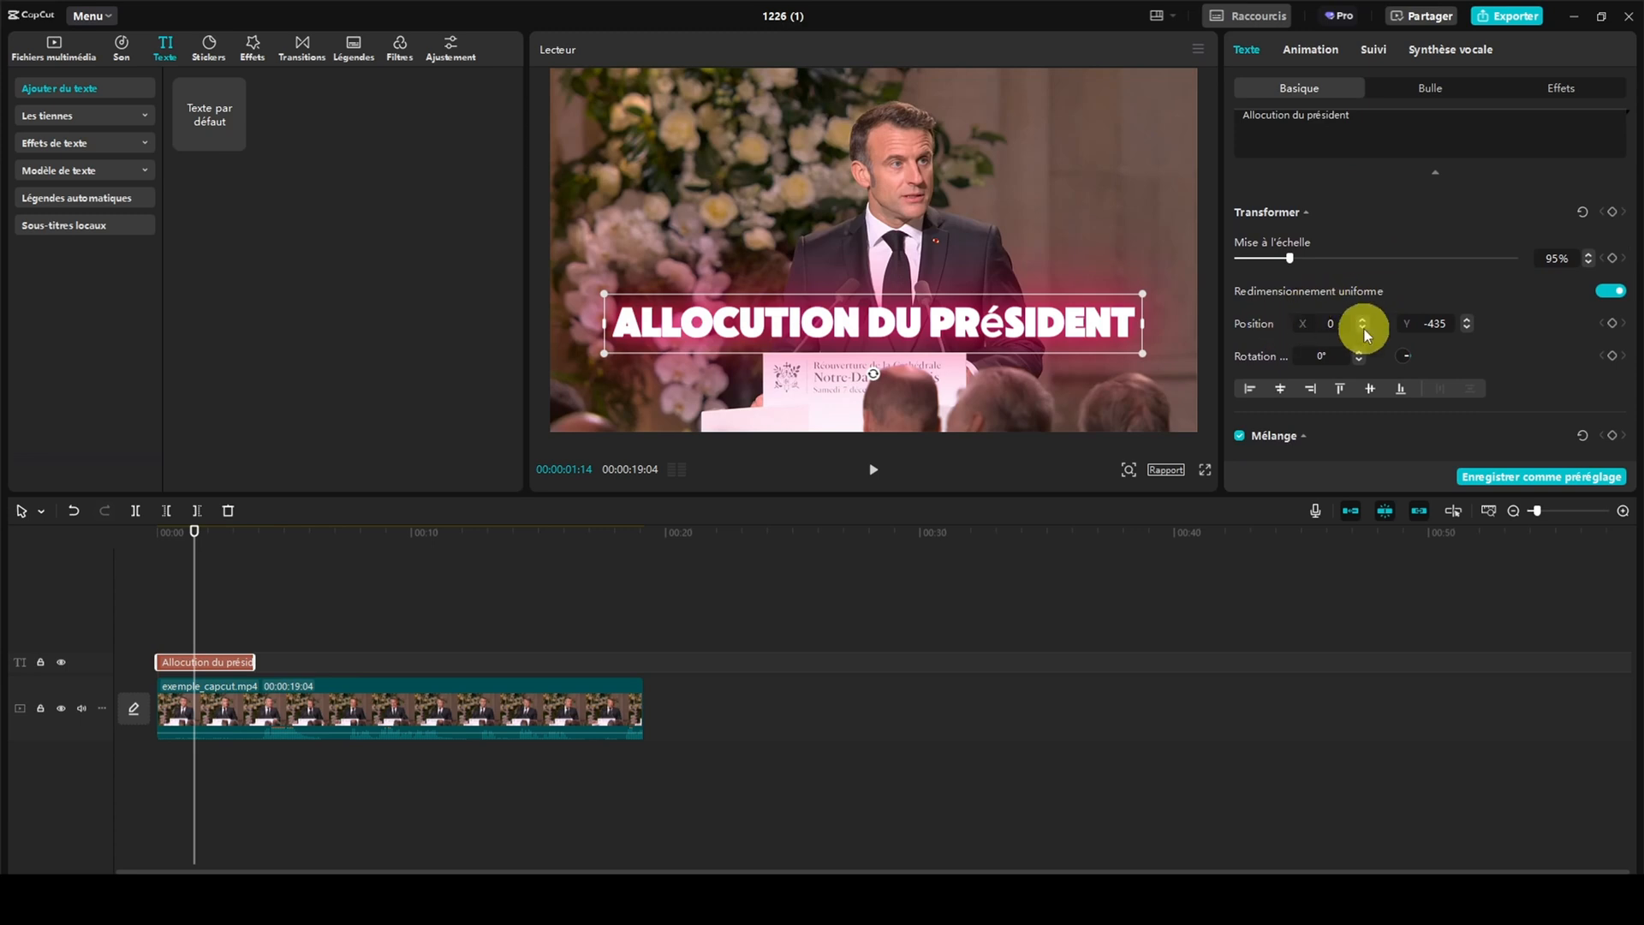
{"action": "mouse_move", "coordinate": [875, 321]}
{"action": "left_mouse_down"}
{"action": "mouse_move", "coordinate": [947, 265]}
{"action": "mouse_move", "coordinate": [844, 279]}
{"action": "mouse_move", "coordinate": [873, 311]}
{"action": "left_mouse_up"}
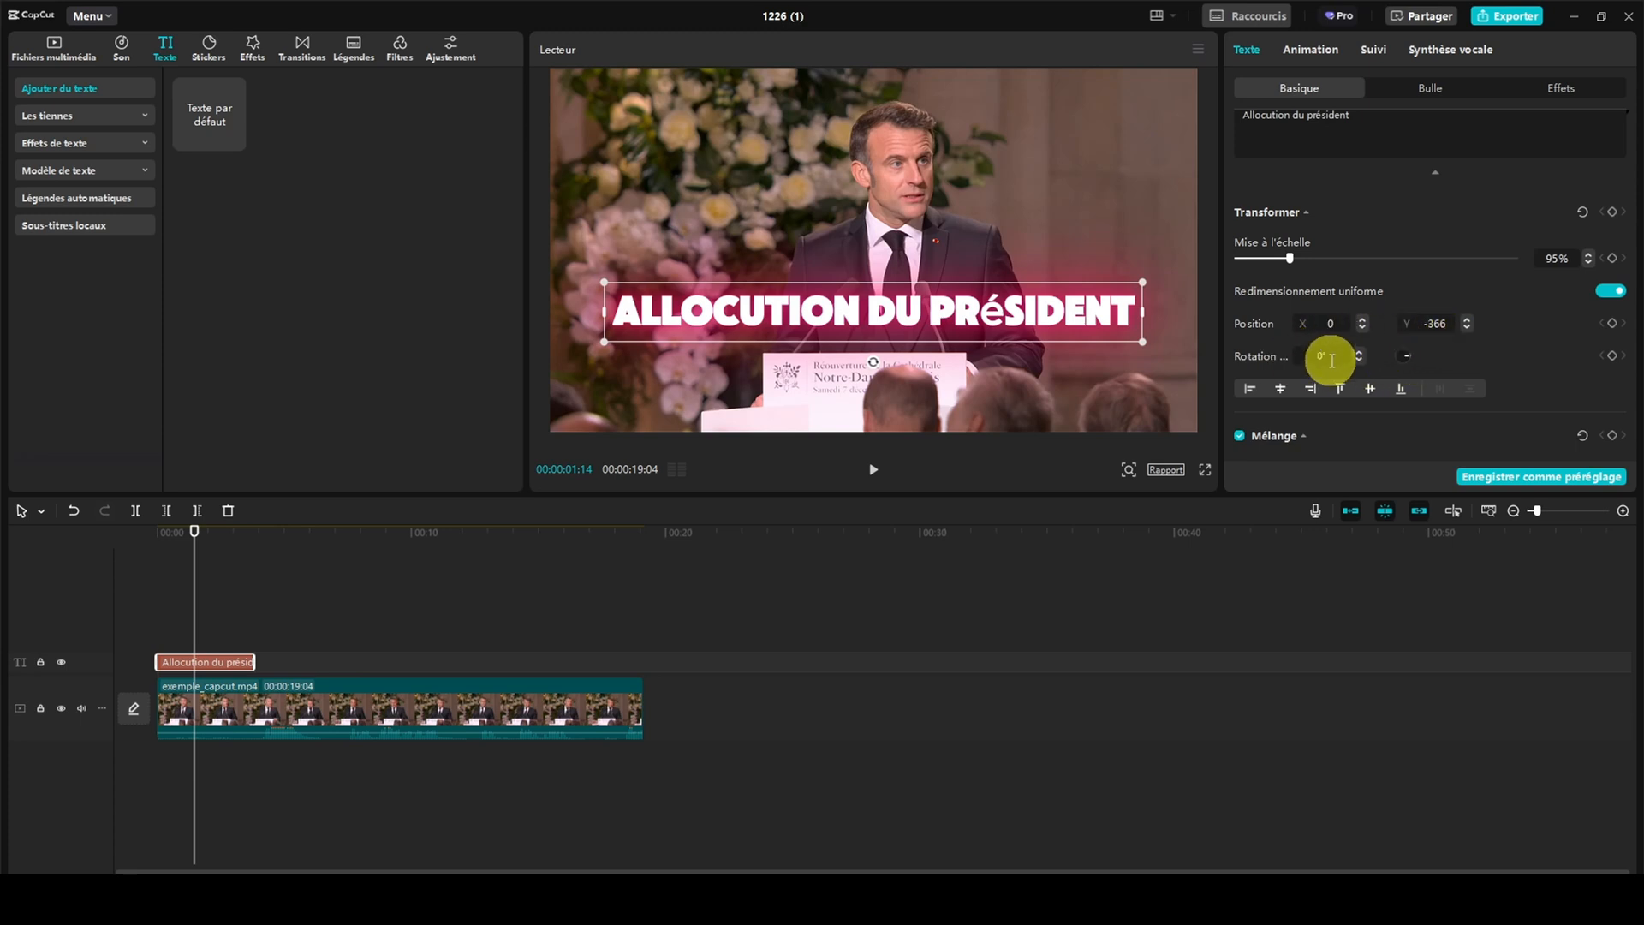
Try the title's blending opacity and leave it at 100%
{"action": "scroll", "coordinate": [1332, 360], "scroll_direction": "down", "scroll_amount": 3}
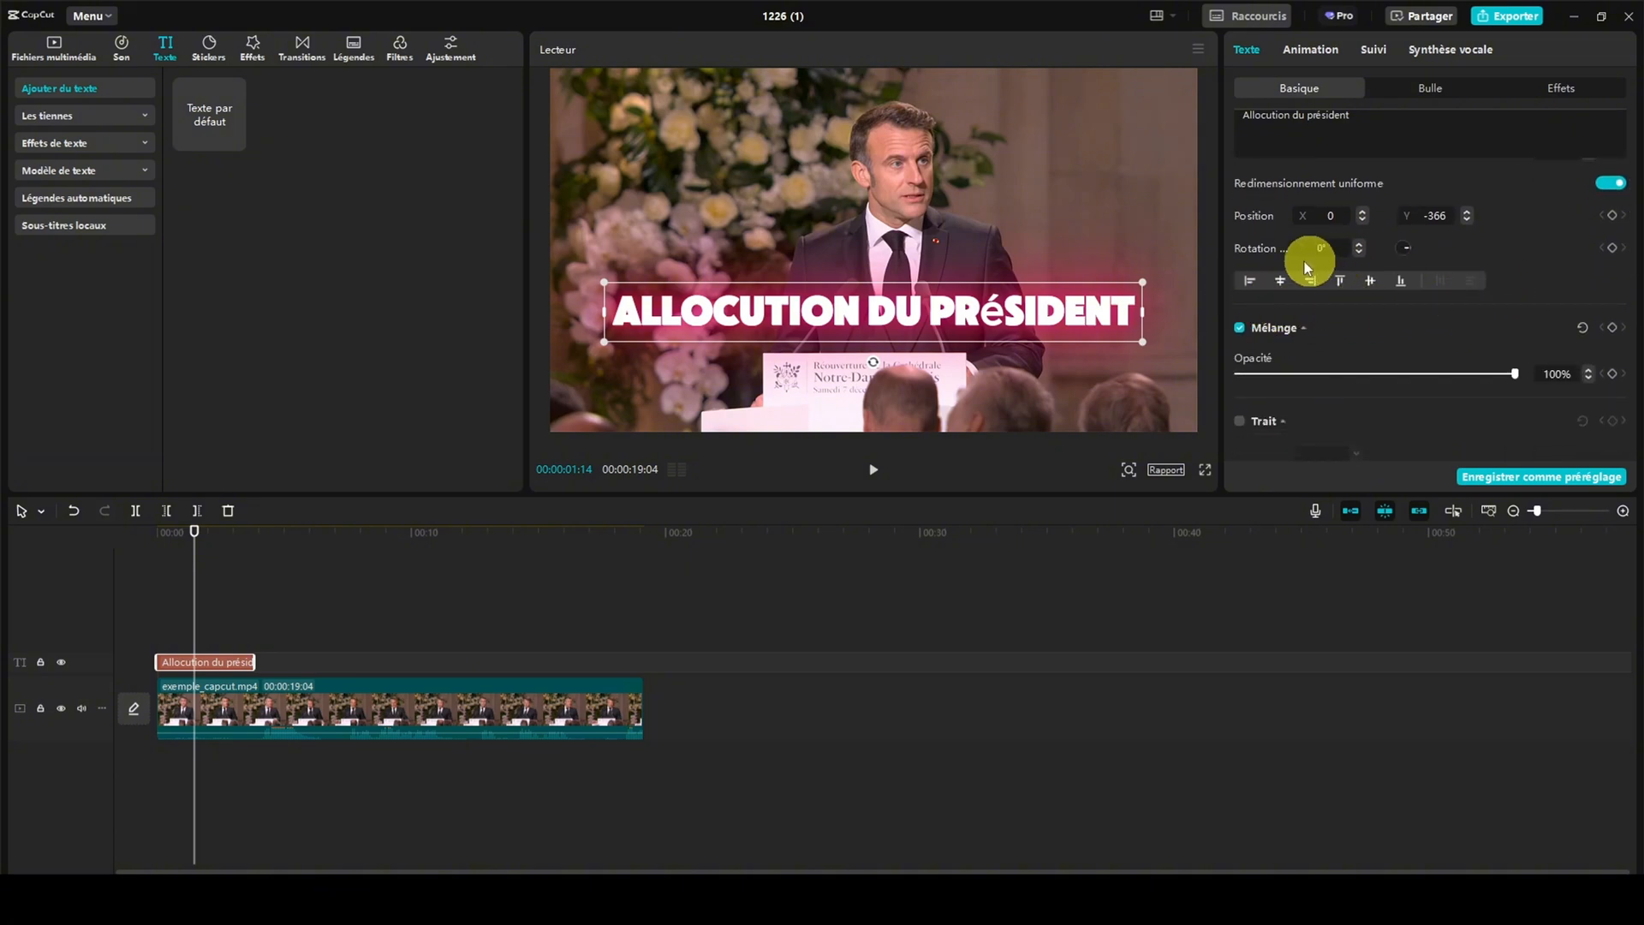
{"action": "scroll", "coordinate": [1329, 281], "scroll_direction": "down", "scroll_amount": 5}
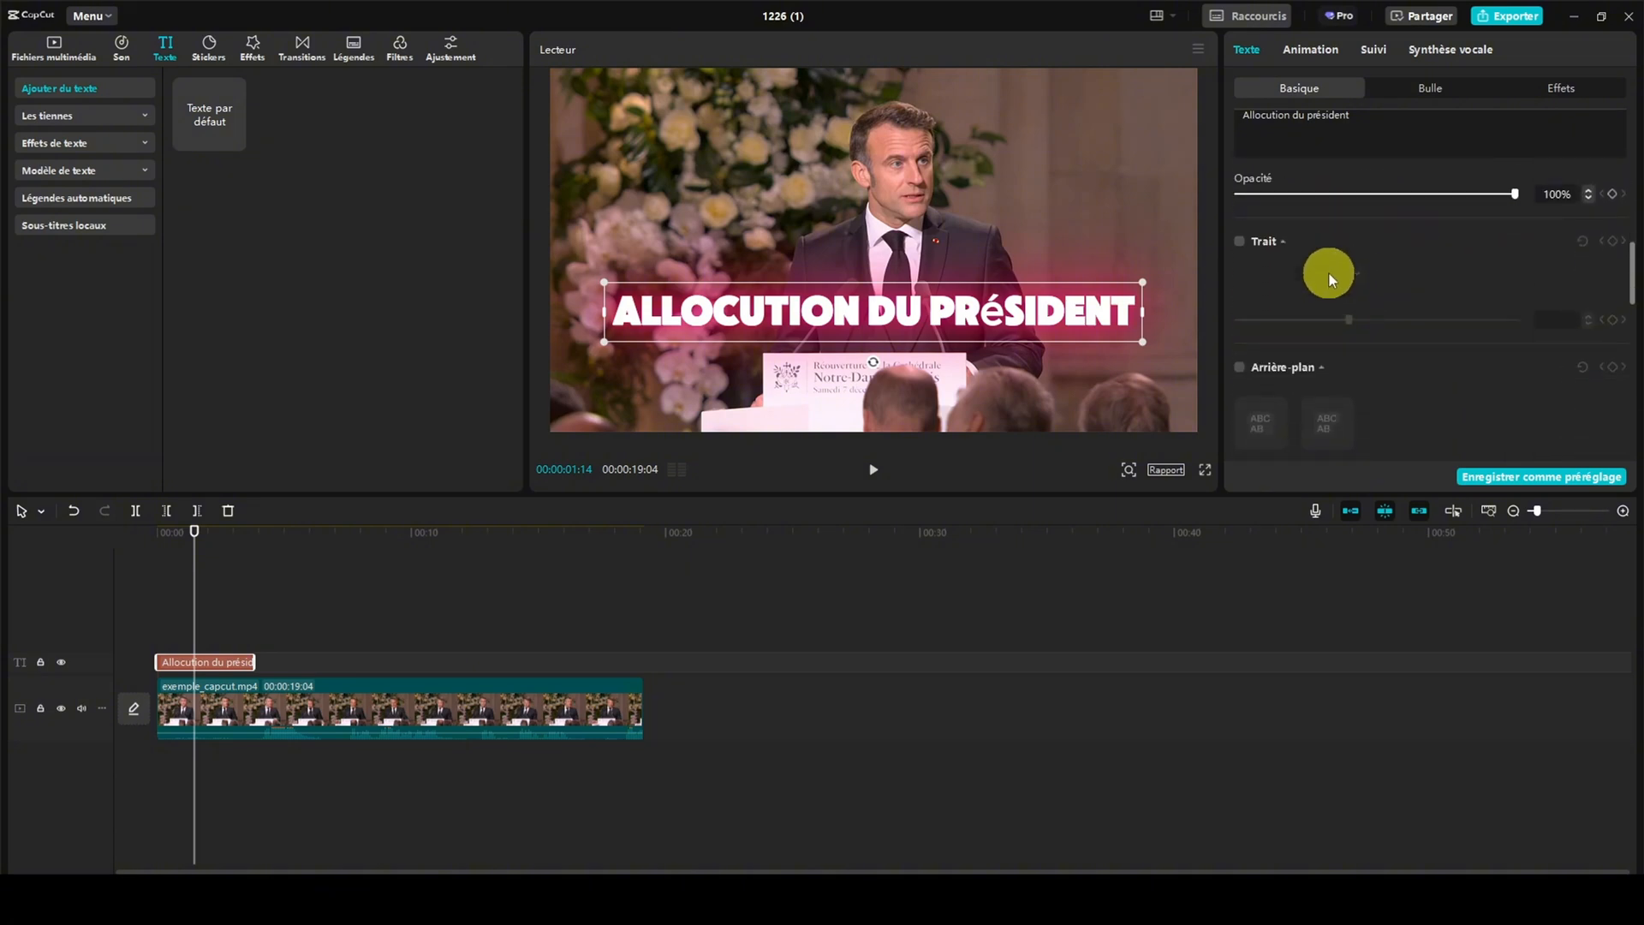
{"action": "scroll", "coordinate": [1329, 274], "scroll_direction": "up", "scroll_amount": 1}
{"action": "left_click", "coordinate": [1517, 231]}
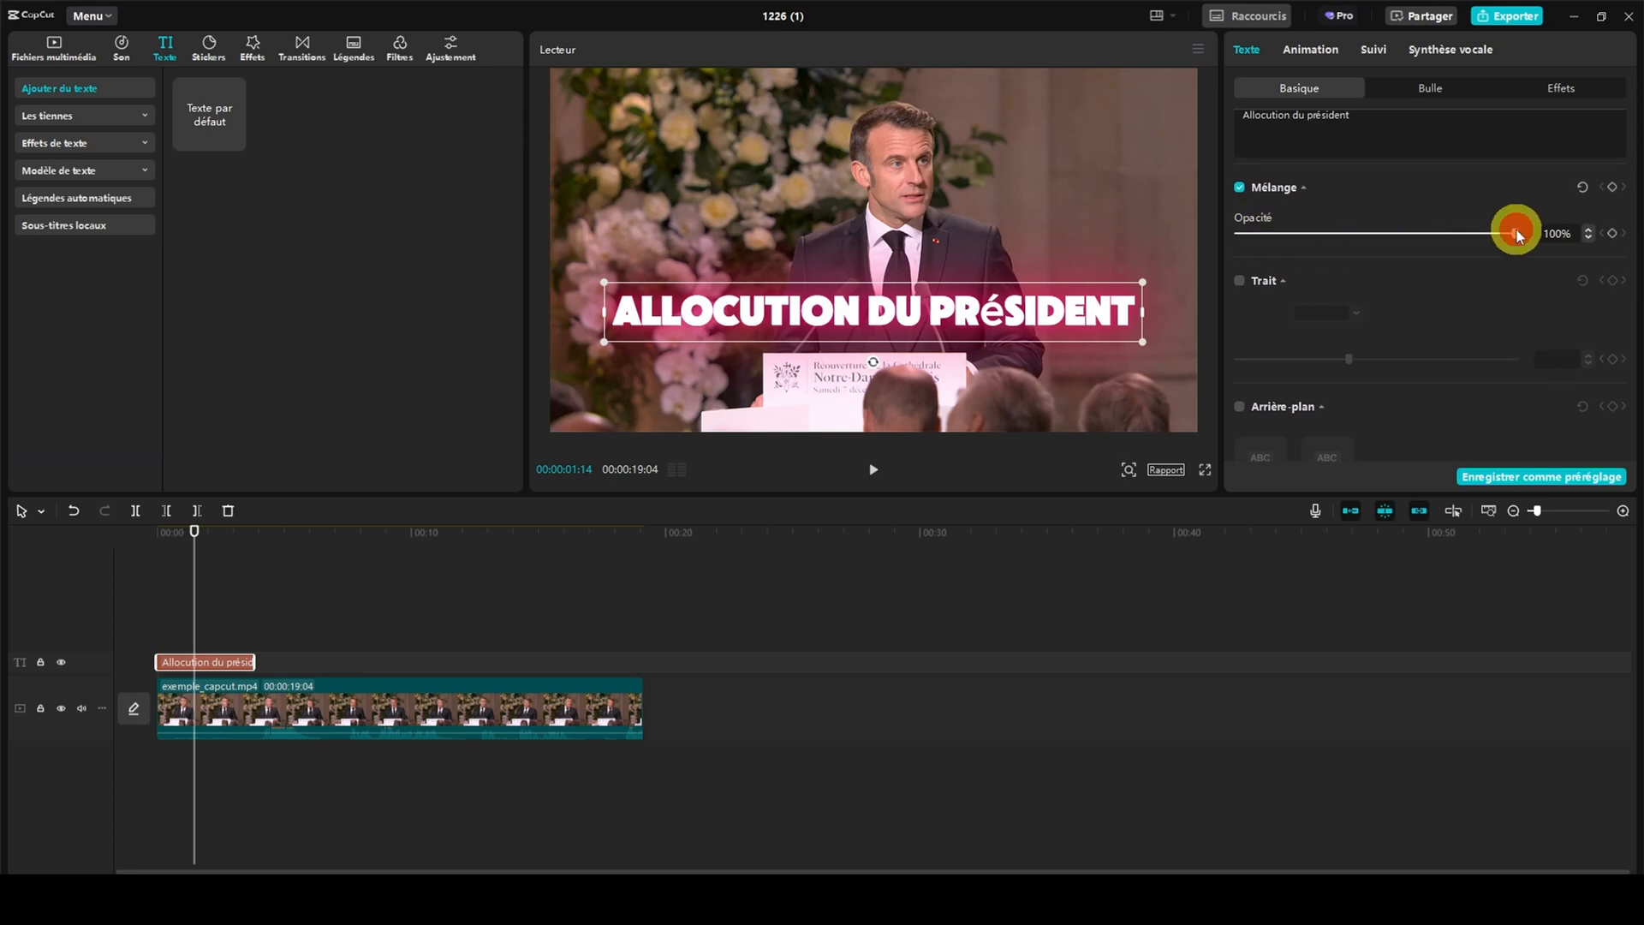
{"action": "mouse_move", "coordinate": [1517, 229]}
{"action": "left_mouse_down"}
{"action": "mouse_move", "coordinate": [1231, 238]}
{"action": "mouse_move", "coordinate": [1526, 240]}
{"action": "left_mouse_up"}
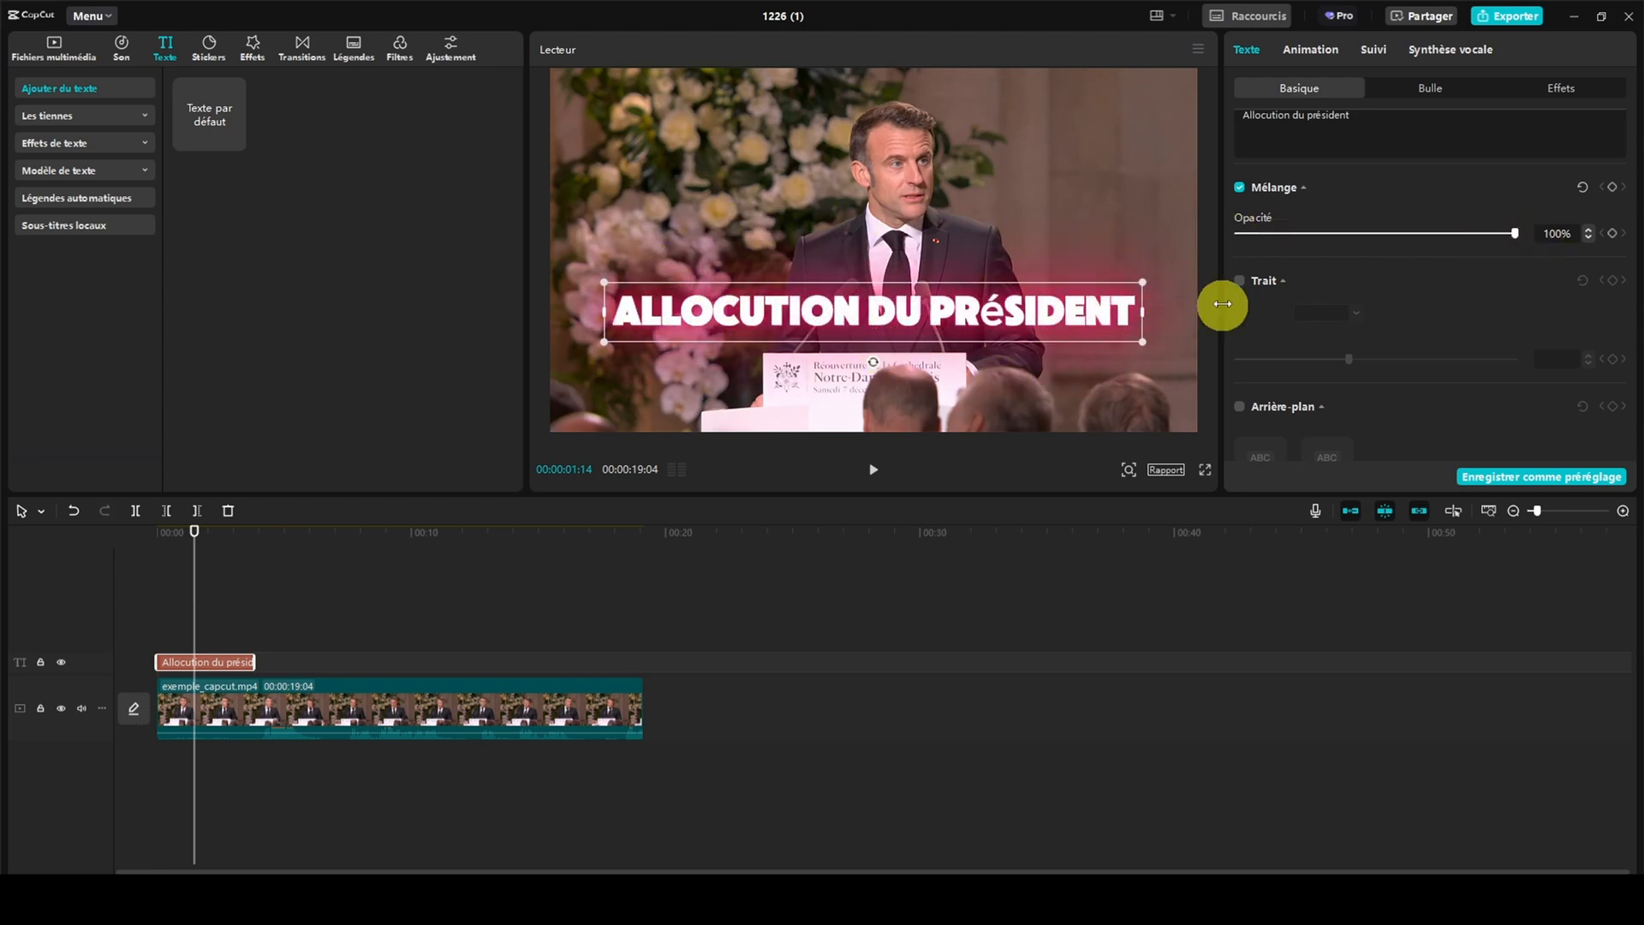
Try a black stroke with a thickness of 44 around the title and turn it off again
{"action": "left_click", "coordinate": [1238, 282]}
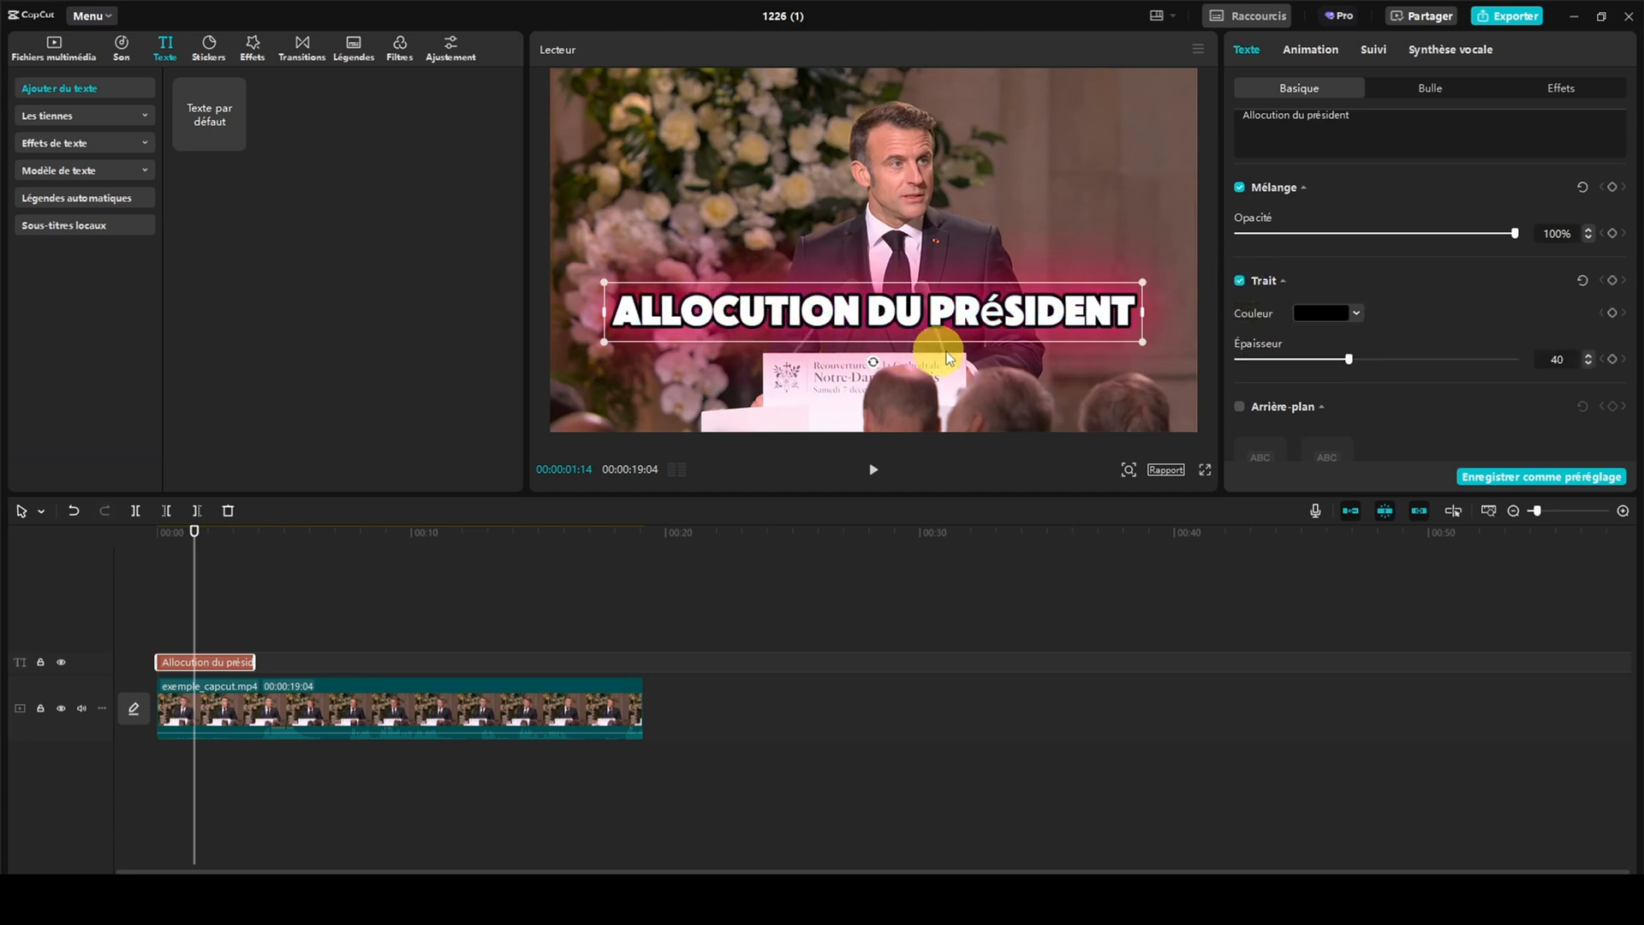
{"action": "mouse_move", "coordinate": [1354, 361]}
{"action": "left_mouse_down"}
{"action": "mouse_move", "coordinate": [1516, 357]}
{"action": "mouse_move", "coordinate": [1360, 358]}
{"action": "left_mouse_up"}
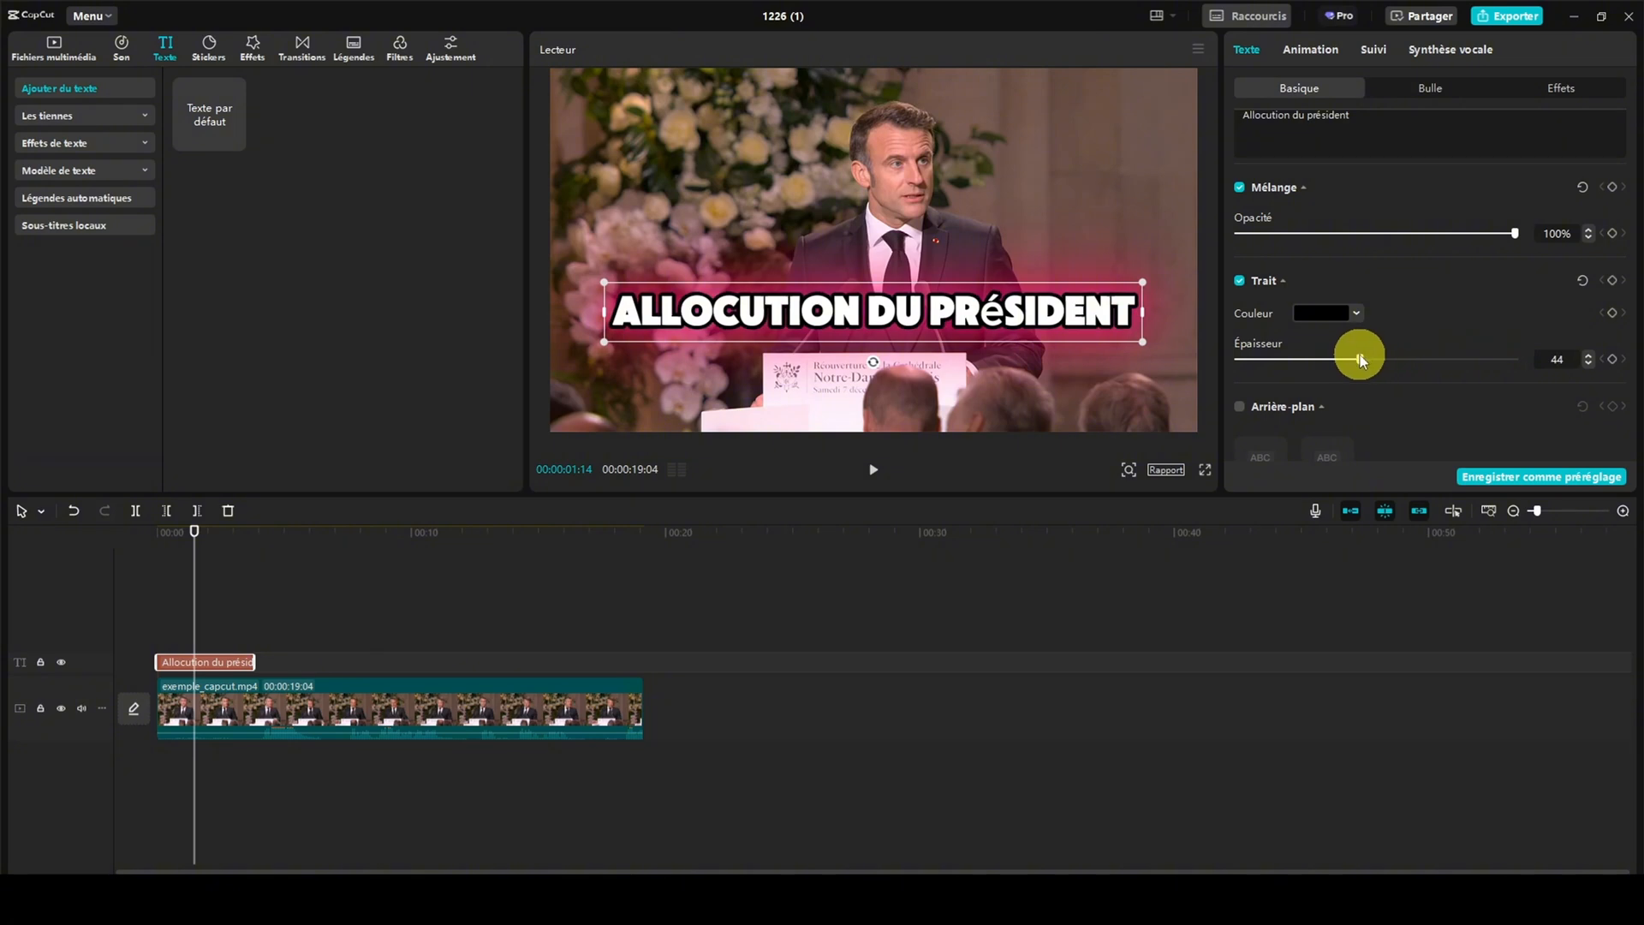
{"action": "left_click", "coordinate": [1235, 281]}
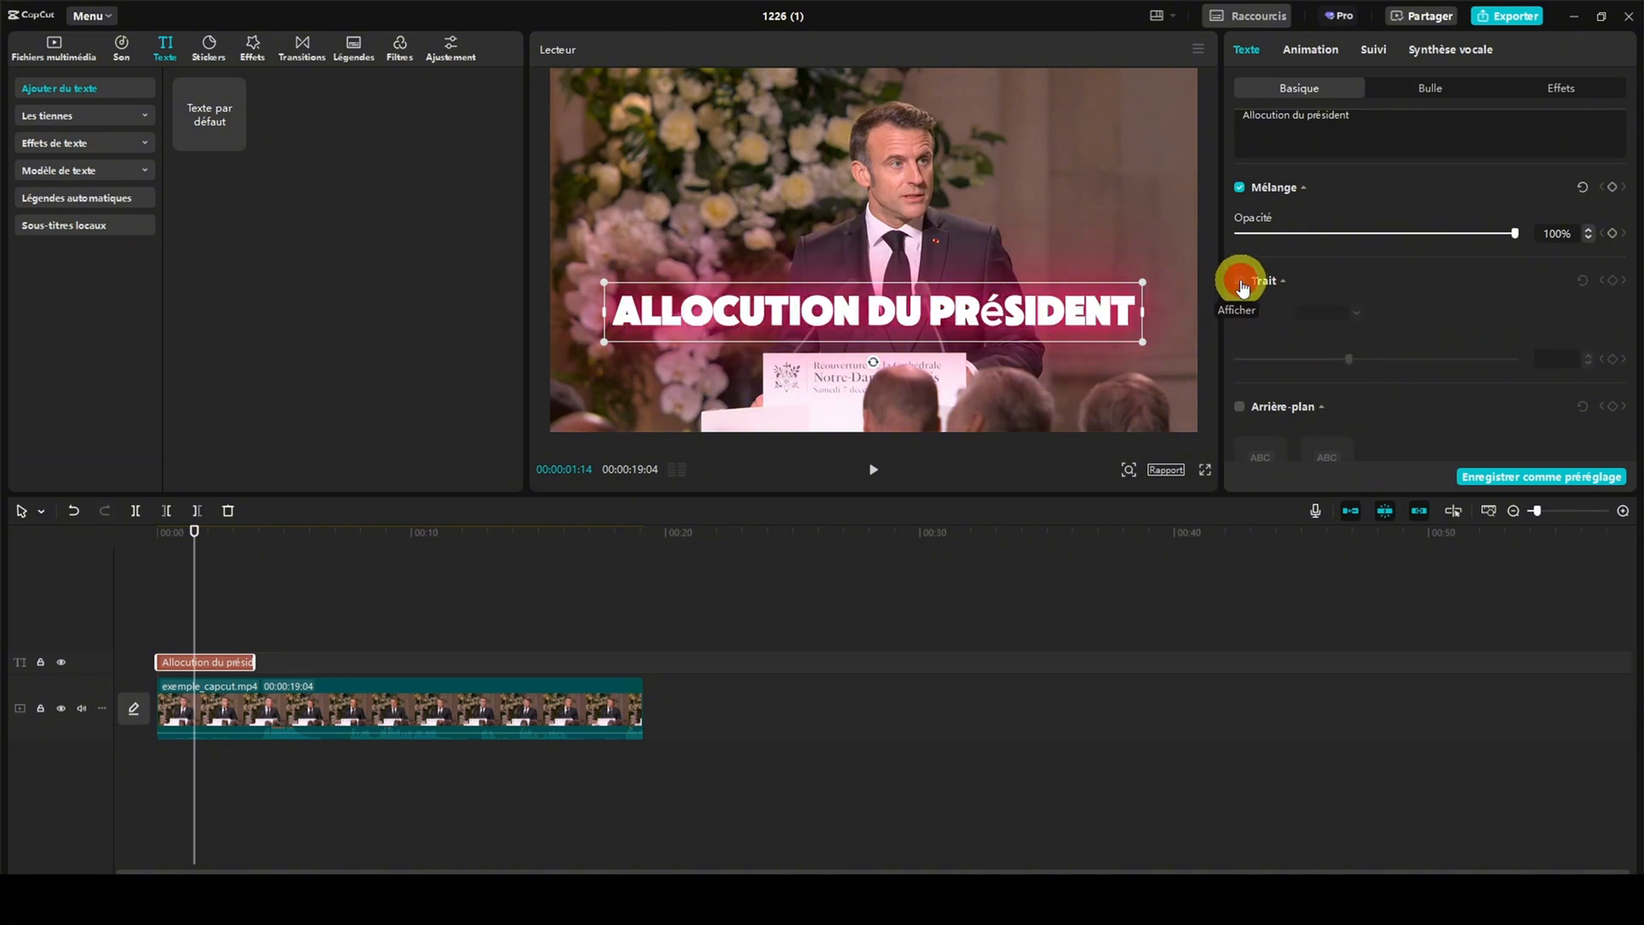
Try a black background behind the title and turn it off again
{"action": "scroll", "coordinate": [1396, 313], "scroll_direction": "down", "scroll_amount": 3}
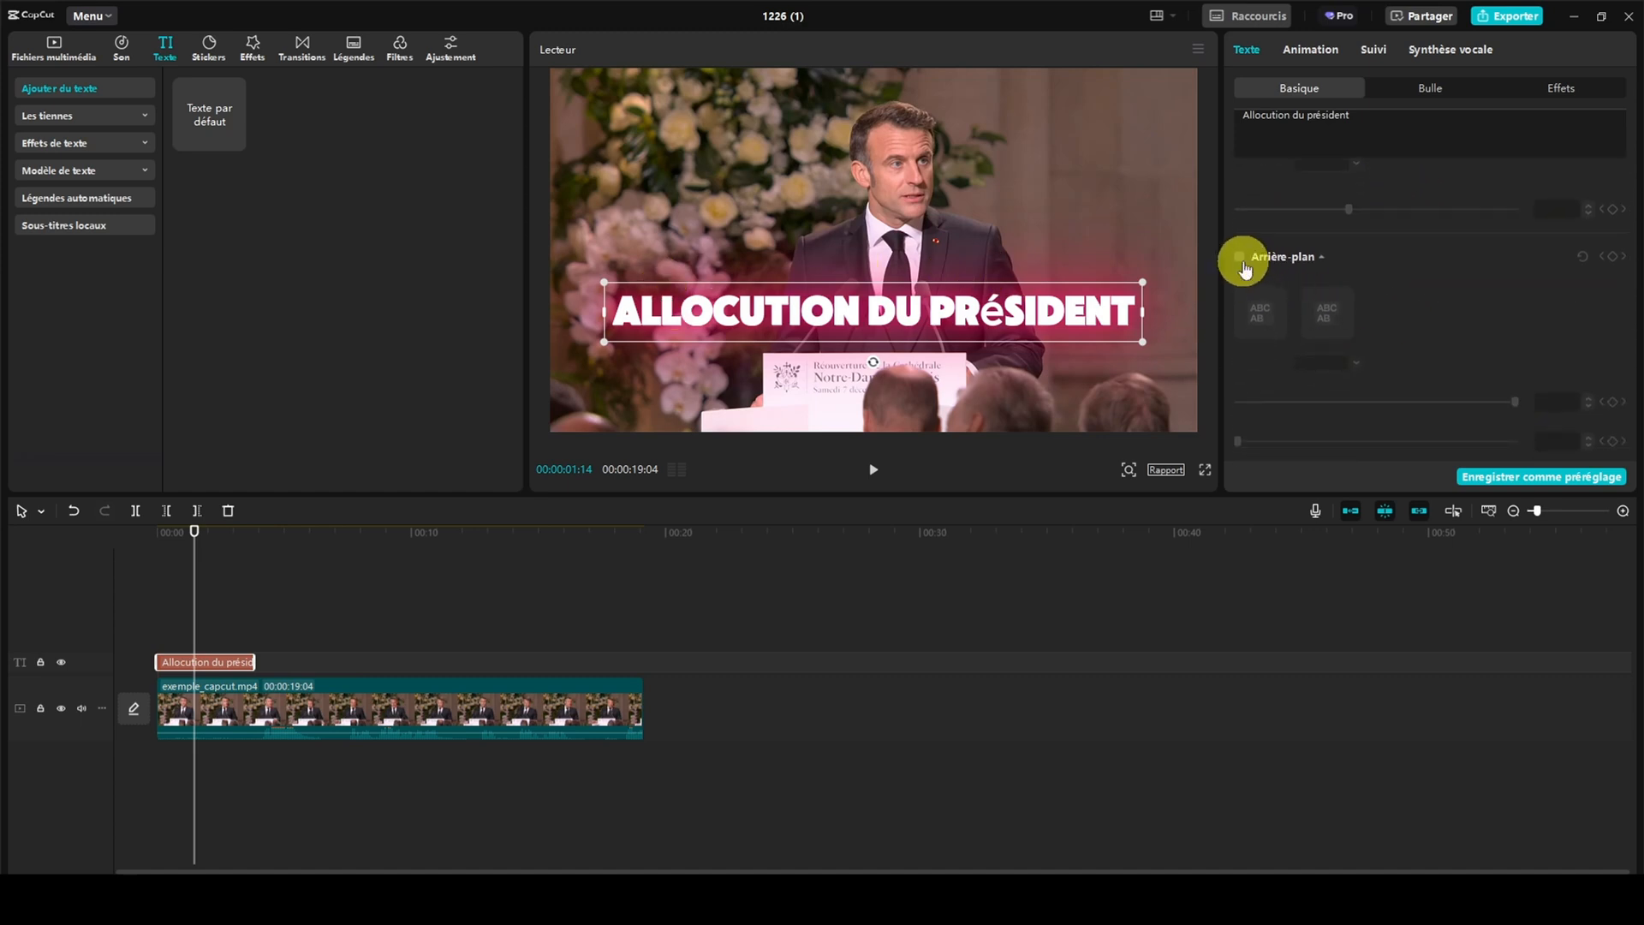
{"action": "left_click", "coordinate": [1239, 257]}
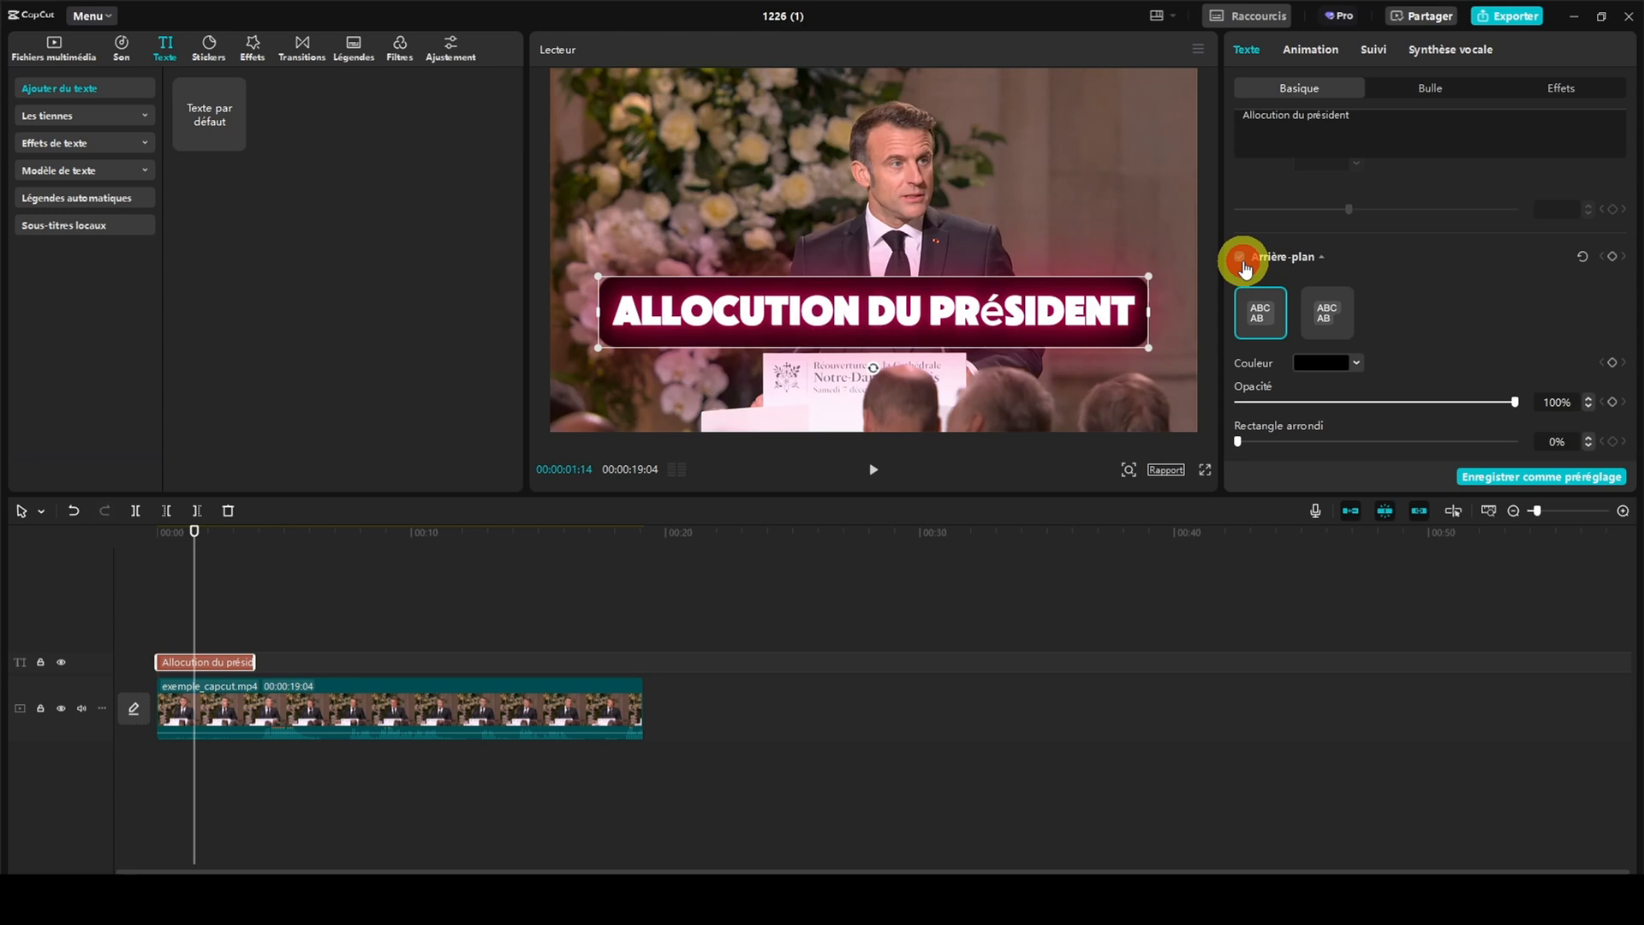
{"action": "left_click", "coordinate": [1240, 259]}
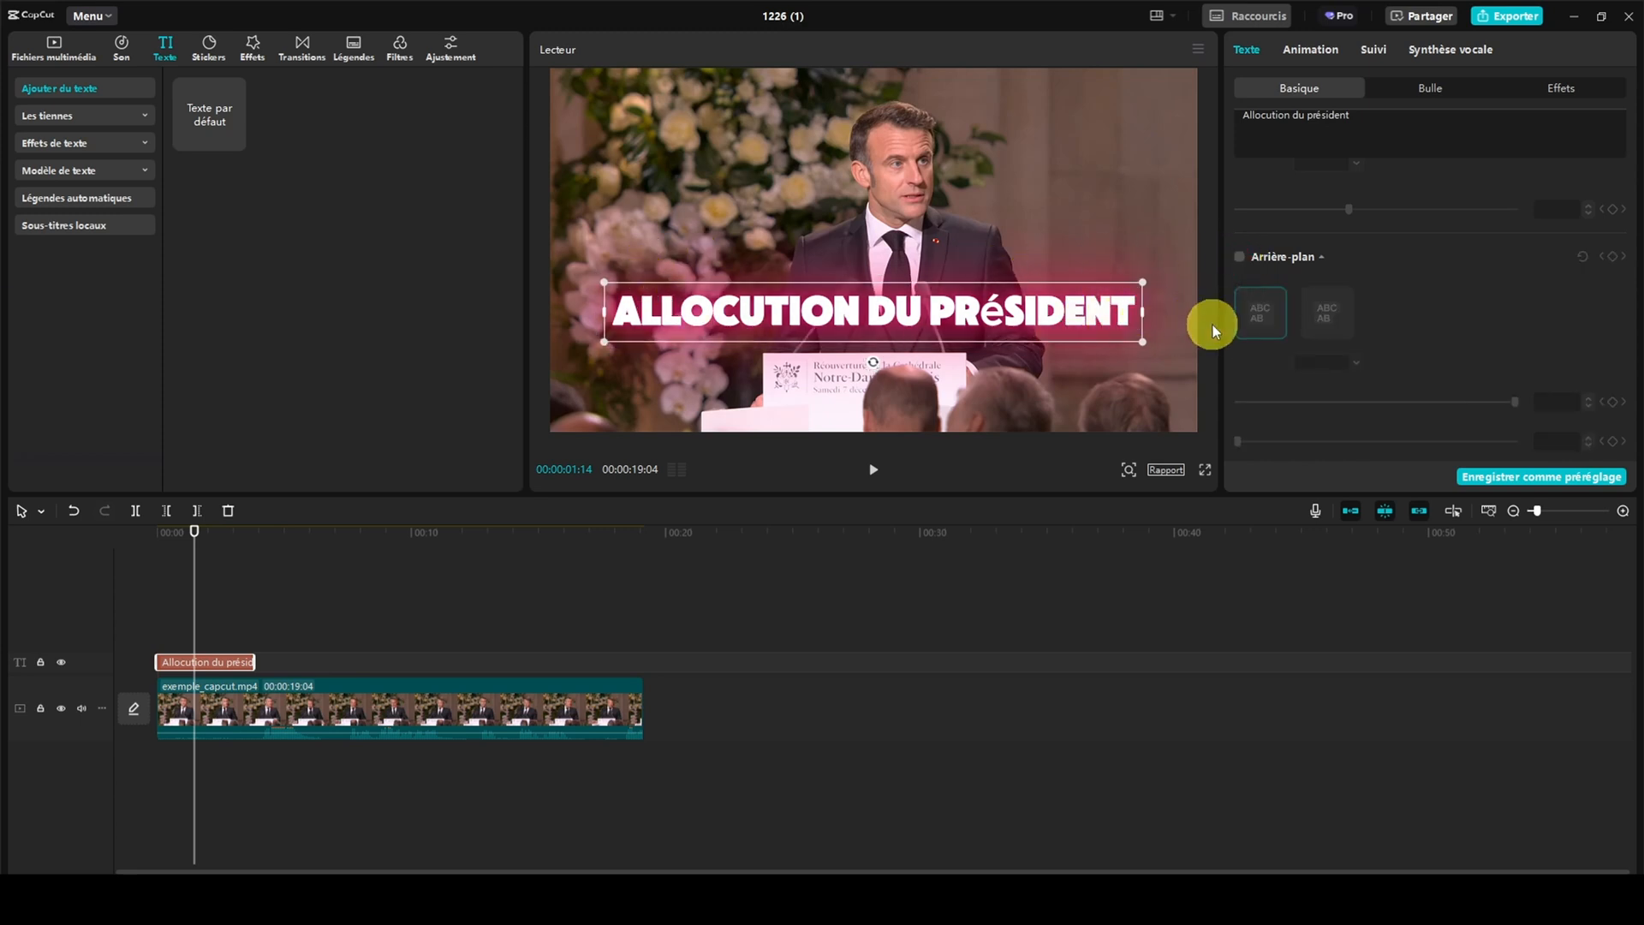
Fine-tune the pink colour and the intensity of the title's glow (Lueur)
{"action": "scroll", "coordinate": [1269, 301], "scroll_direction": "down", "scroll_amount": 5}
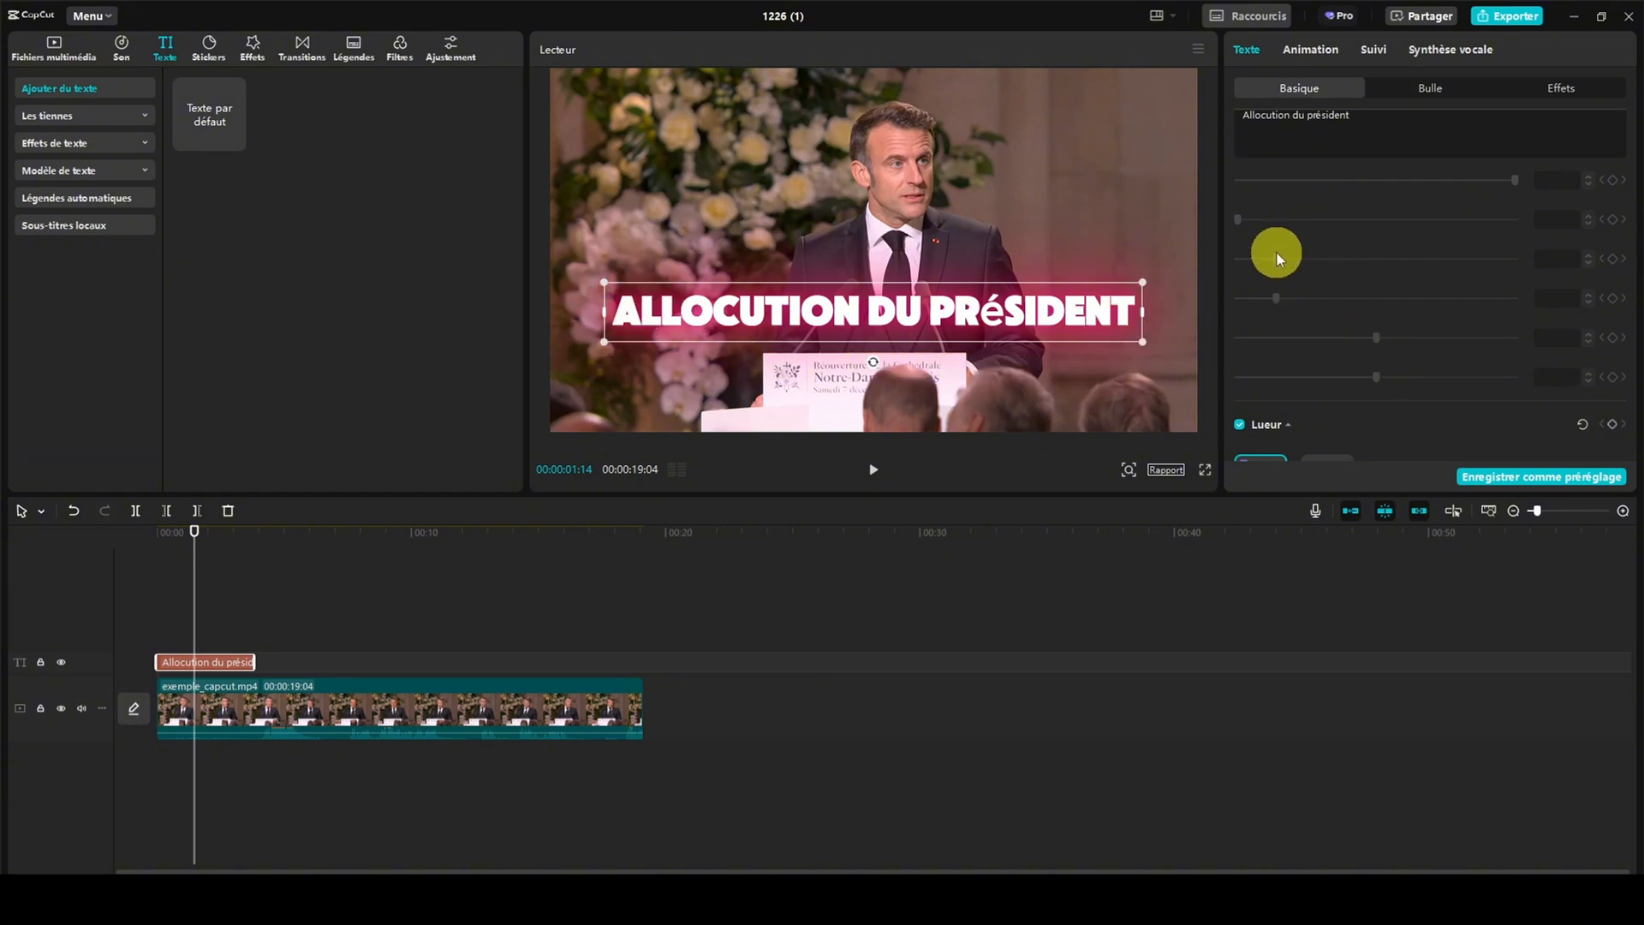
{"action": "scroll", "coordinate": [1277, 253], "scroll_direction": "down", "scroll_amount": 5}
{"action": "scroll", "coordinate": [1267, 251], "scroll_direction": "up", "scroll_amount": 1}
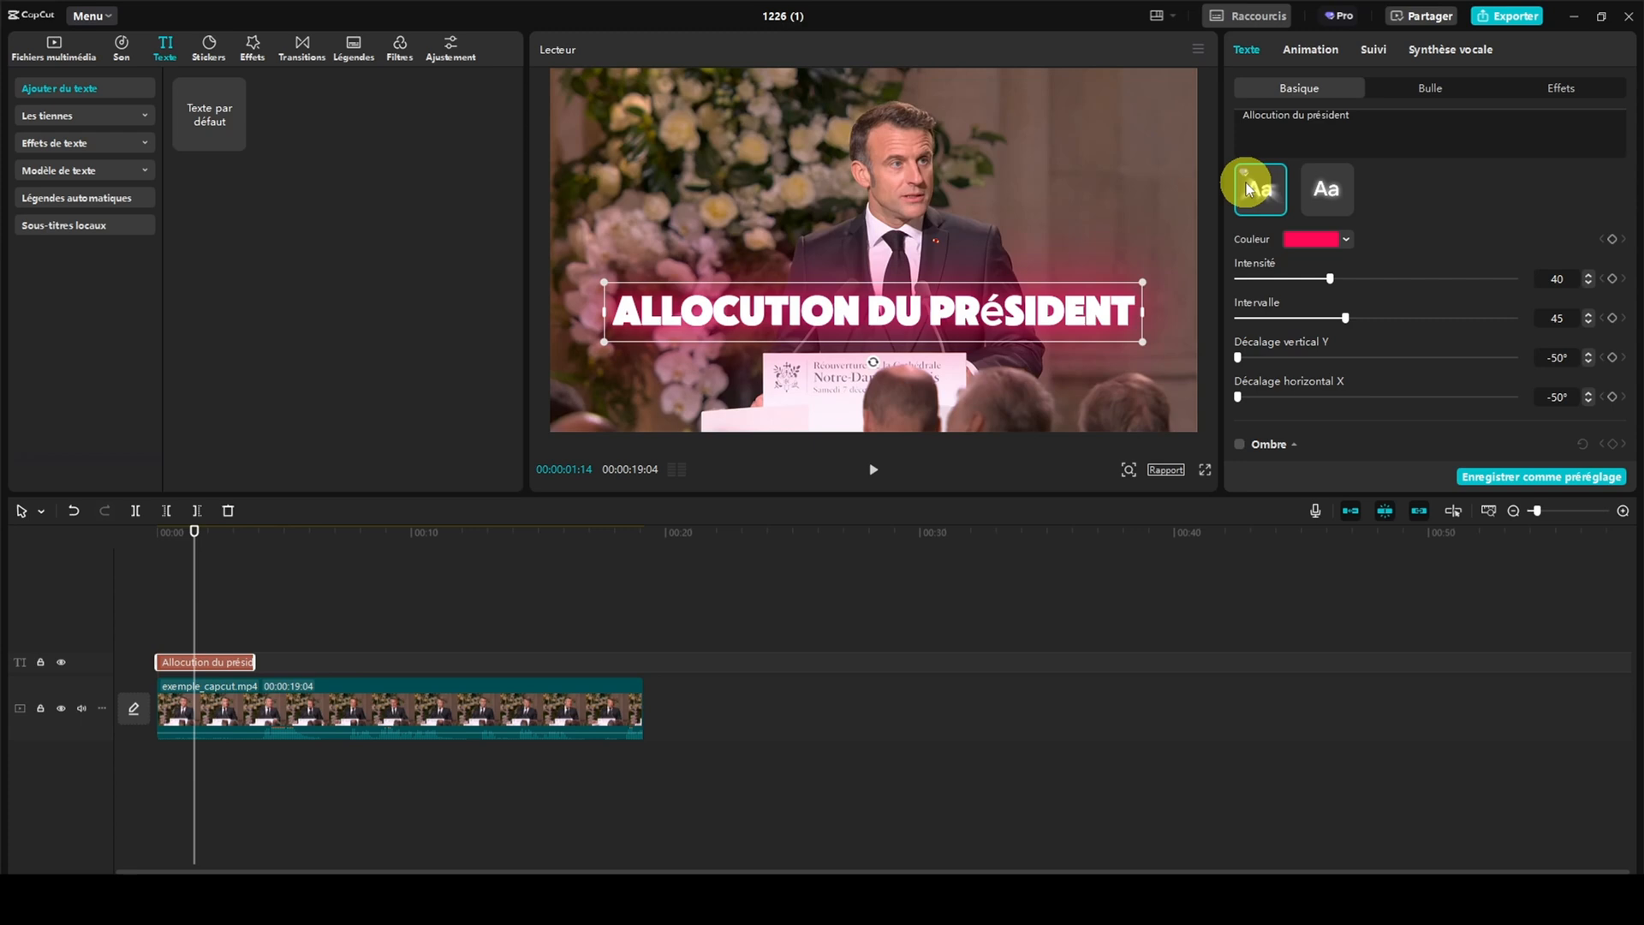
{"action": "left_click", "coordinate": [1345, 239]}
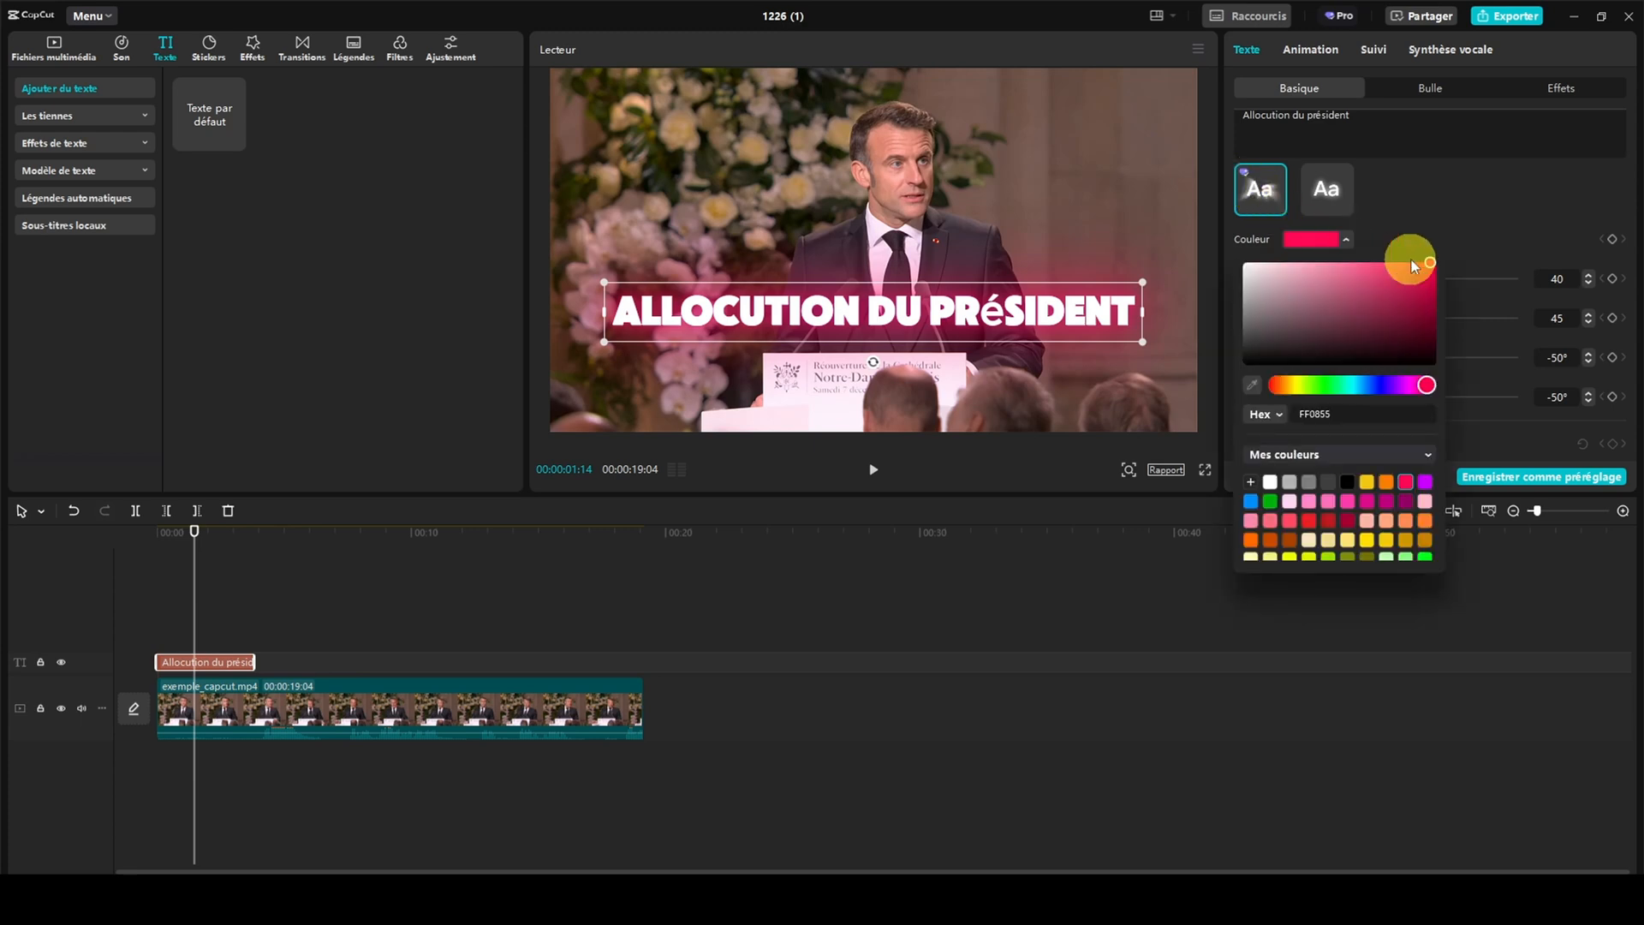
{"action": "mouse_move", "coordinate": [1431, 260]}
{"action": "left_mouse_down"}
{"action": "mouse_move", "coordinate": [1180, 341]}
{"action": "mouse_move", "coordinate": [1301, 374]}
{"action": "mouse_move", "coordinate": [1266, 286]}
{"action": "mouse_move", "coordinate": [1236, 265]}
{"action": "mouse_move", "coordinate": [1241, 368]}
{"action": "mouse_move", "coordinate": [1437, 265]}
{"action": "left_mouse_up"}
{"action": "left_click", "coordinate": [1409, 232]}
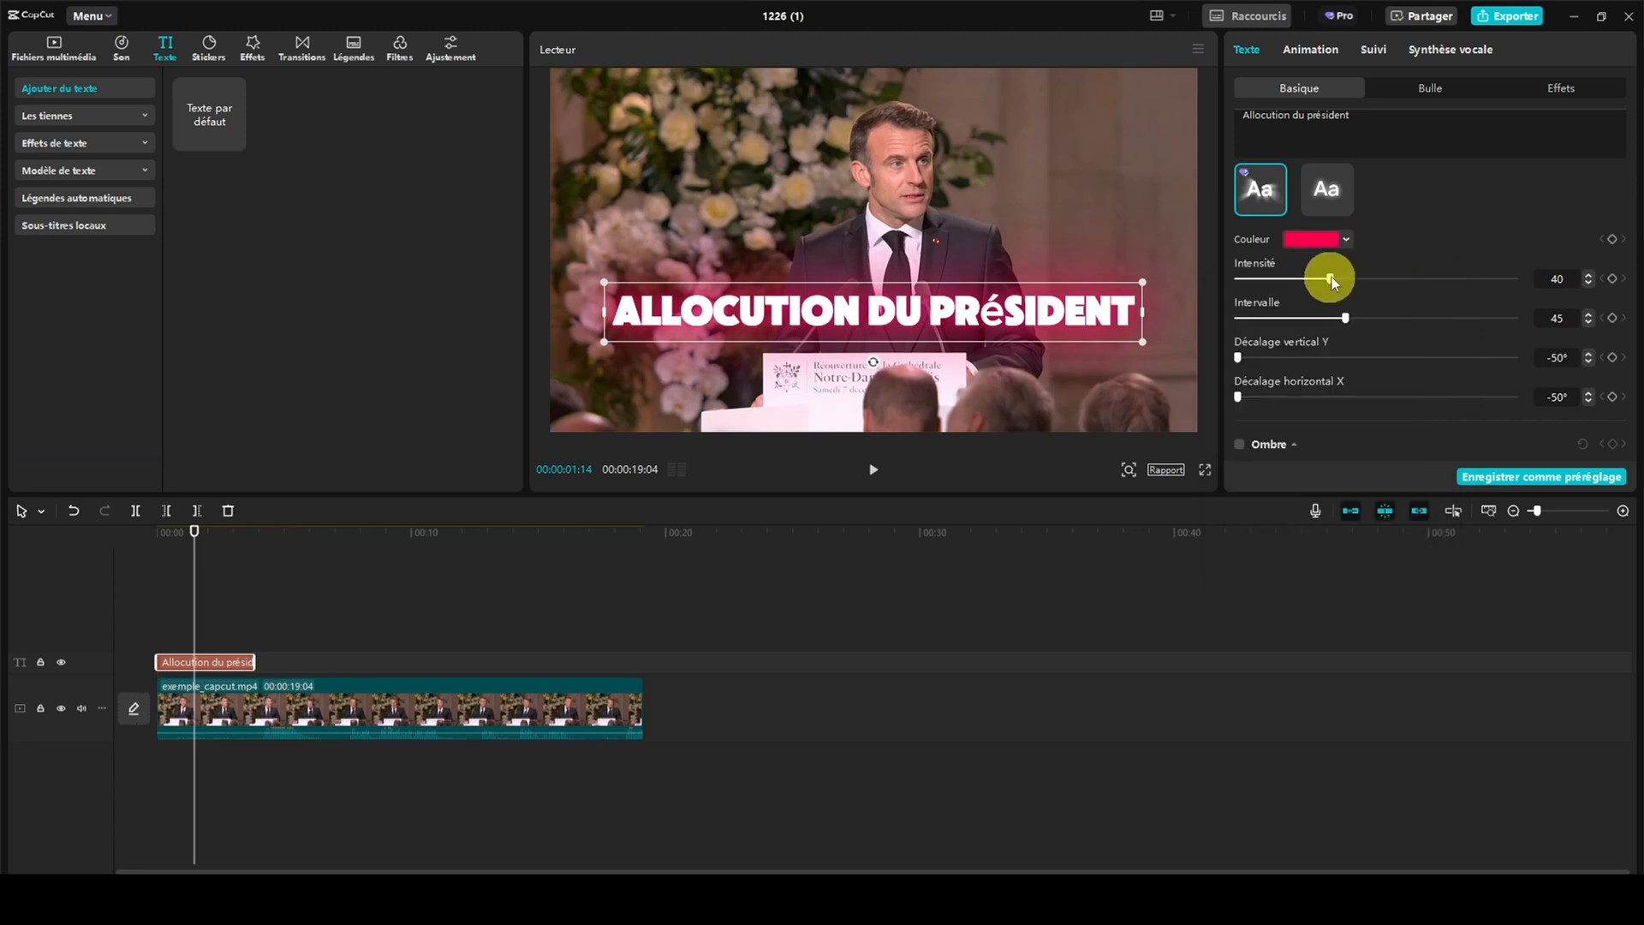
{"action": "left_click_drag", "start_coordinate": [1332, 276], "coordinate": [1462, 271]}
{"action": "left_click_drag", "start_coordinate": [1361, 278], "coordinate": [1340, 319]}
Enable a black shadow on the title with opacity 72%, blur 81% and distance 31
{"action": "scroll", "coordinate": [1328, 355], "scroll_direction": "down", "scroll_amount": 4}
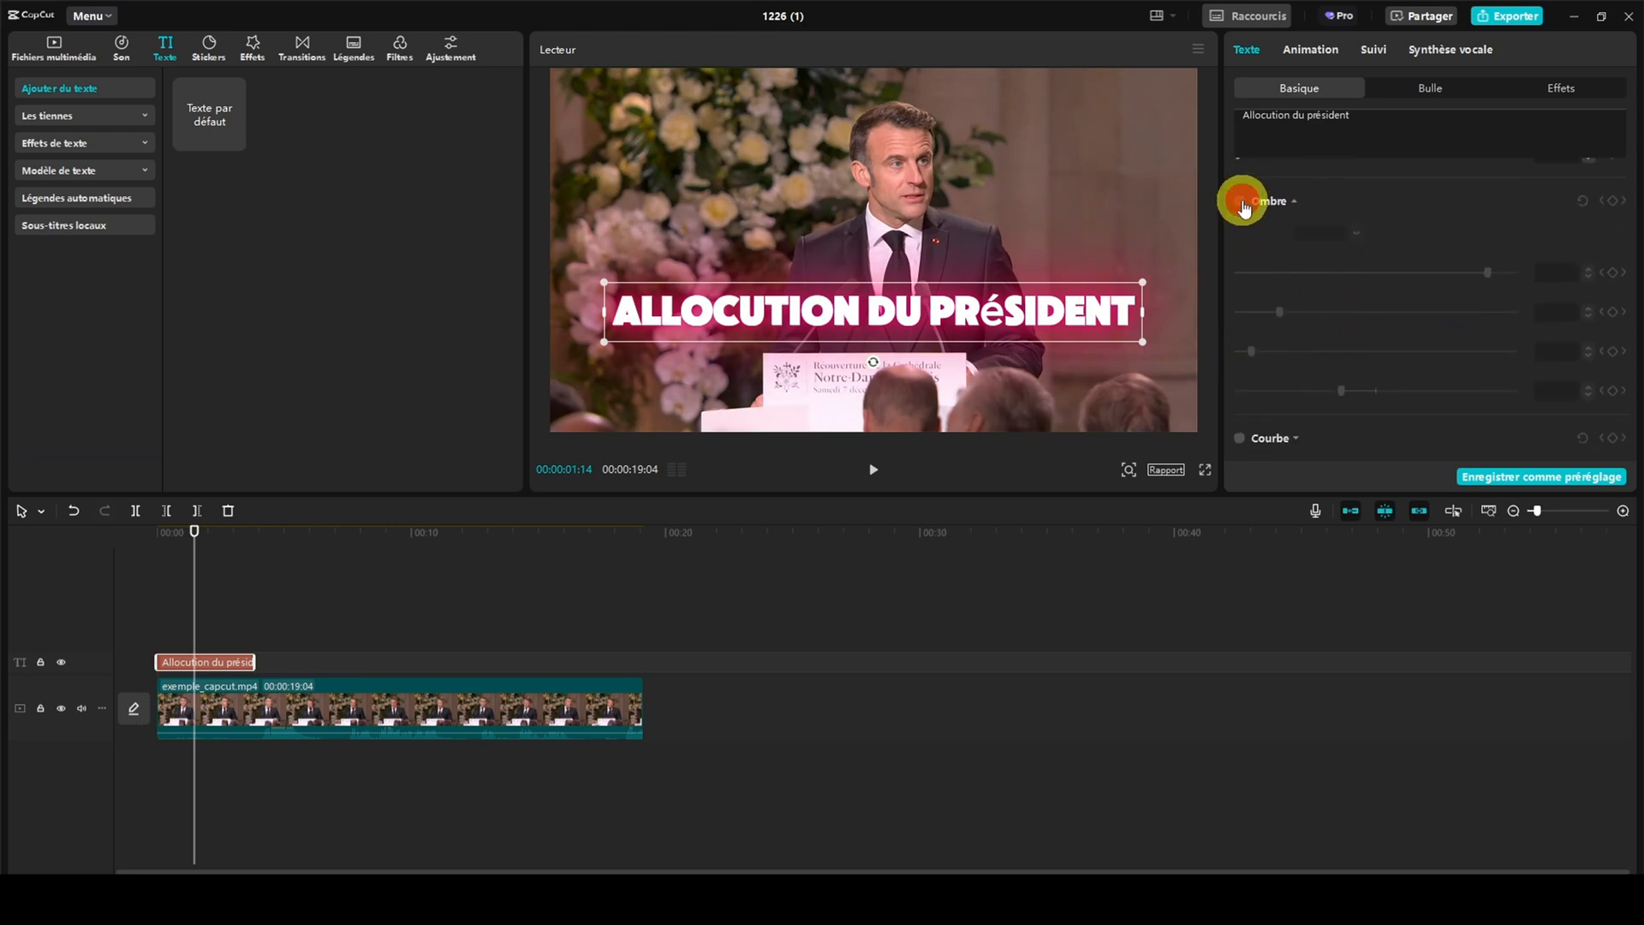
{"action": "left_click", "coordinate": [1239, 202]}
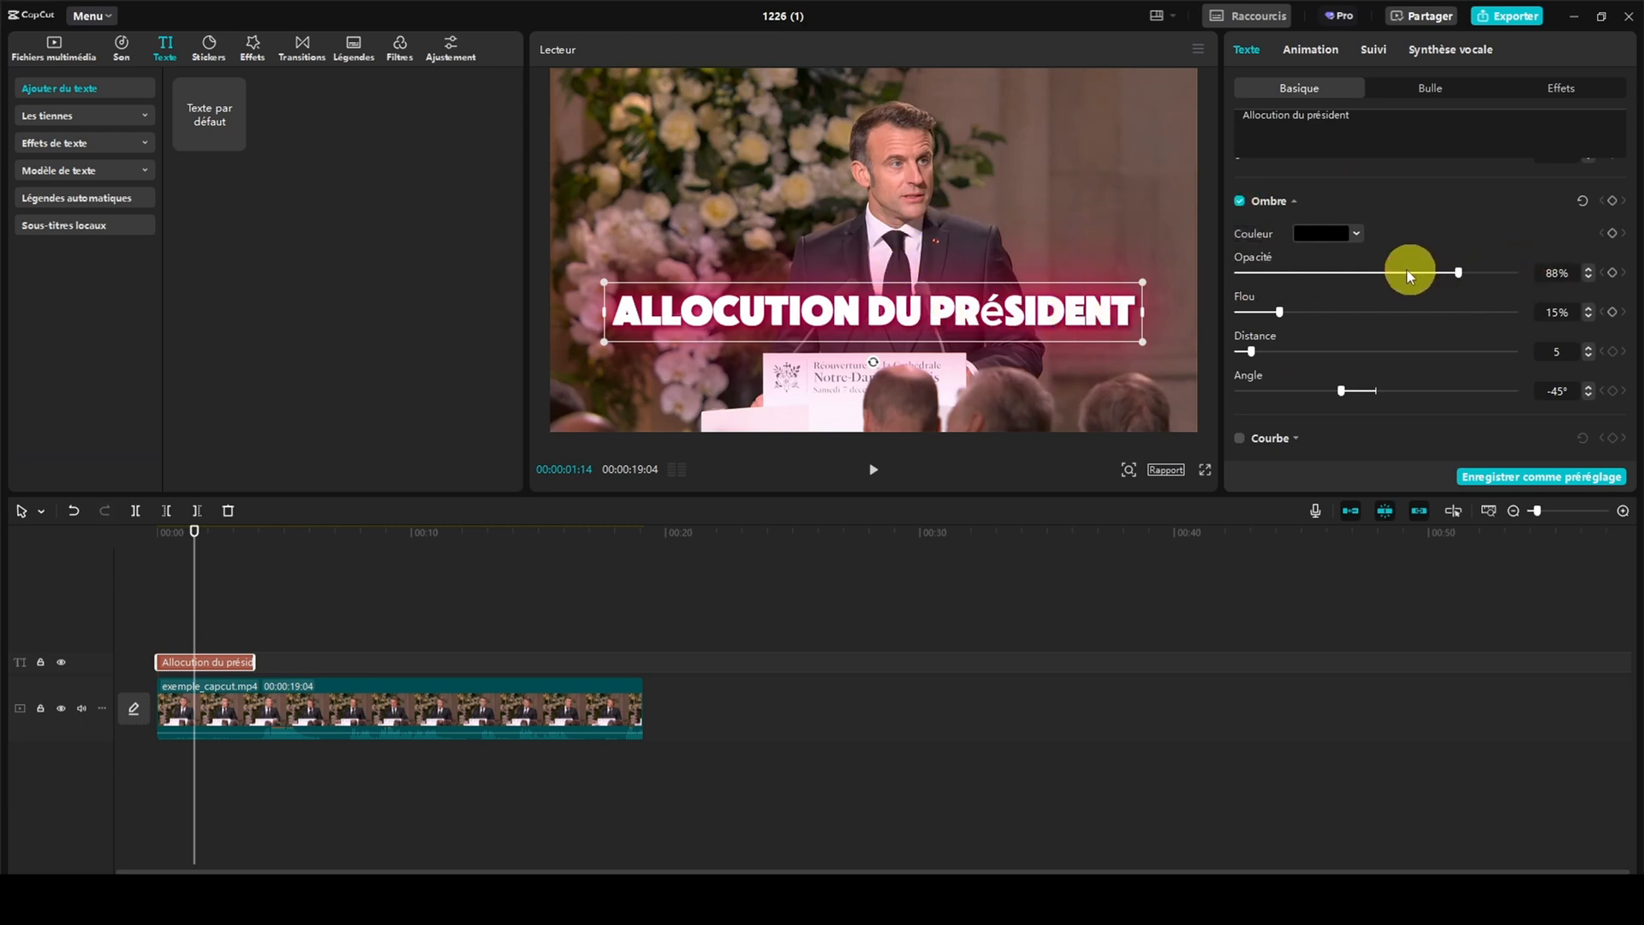
{"action": "mouse_move", "coordinate": [1406, 270]}
{"action": "left_mouse_down"}
{"action": "mouse_move", "coordinate": [1350, 269]}
{"action": "mouse_move", "coordinate": [1435, 270]}
{"action": "left_mouse_up"}
{"action": "left_click_drag", "start_coordinate": [1281, 312], "coordinate": [1463, 316]}
{"action": "left_click_drag", "start_coordinate": [1250, 353], "coordinate": [1321, 351]}
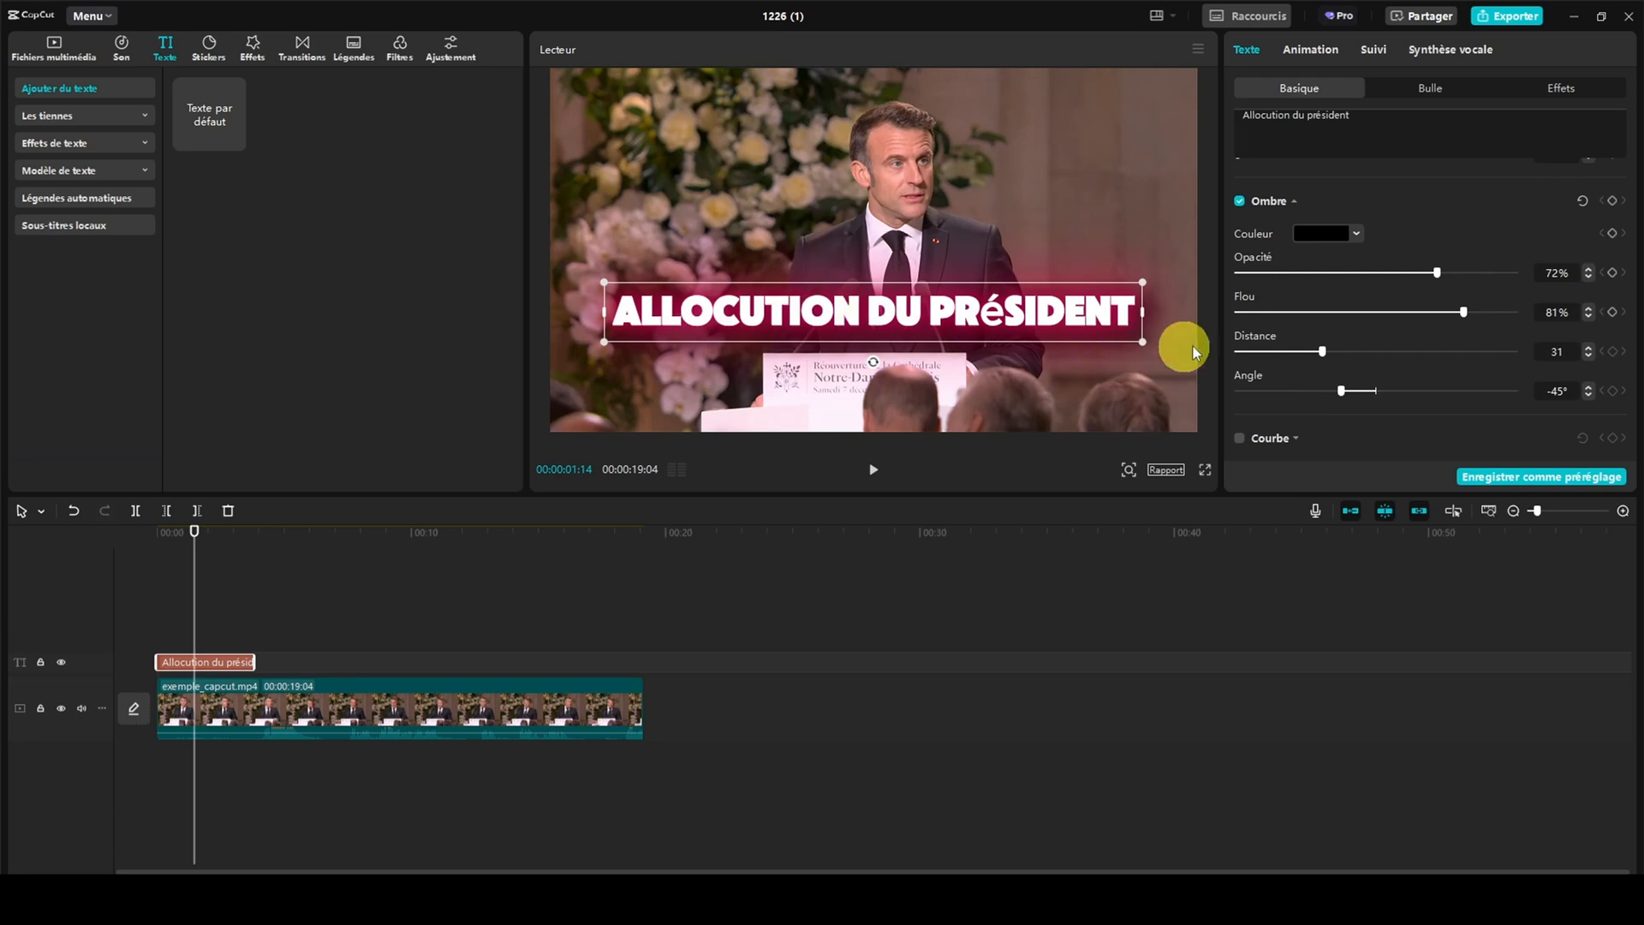
Try curving the title, reduce the curve force to 4° and turn the curve off again
{"action": "left_click", "coordinate": [1239, 437]}
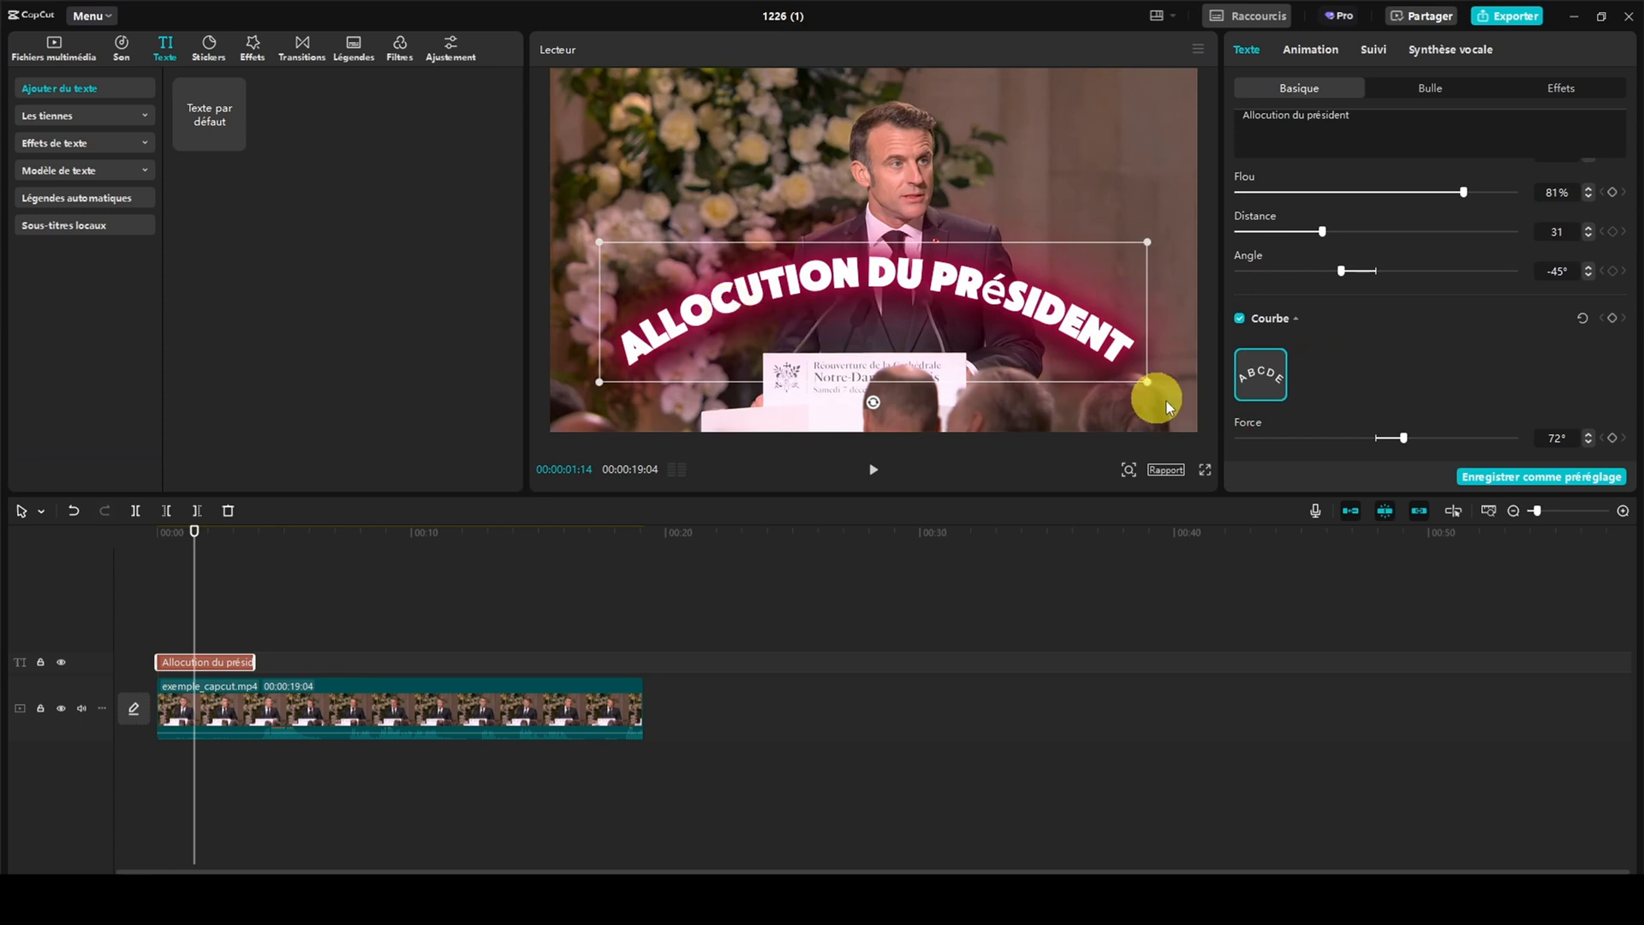
{"action": "mouse_move", "coordinate": [1402, 438]}
{"action": "left_mouse_down"}
{"action": "mouse_move", "coordinate": [1502, 439]}
{"action": "mouse_move", "coordinate": [1251, 435]}
{"action": "mouse_move", "coordinate": [1377, 440]}
{"action": "left_mouse_up"}
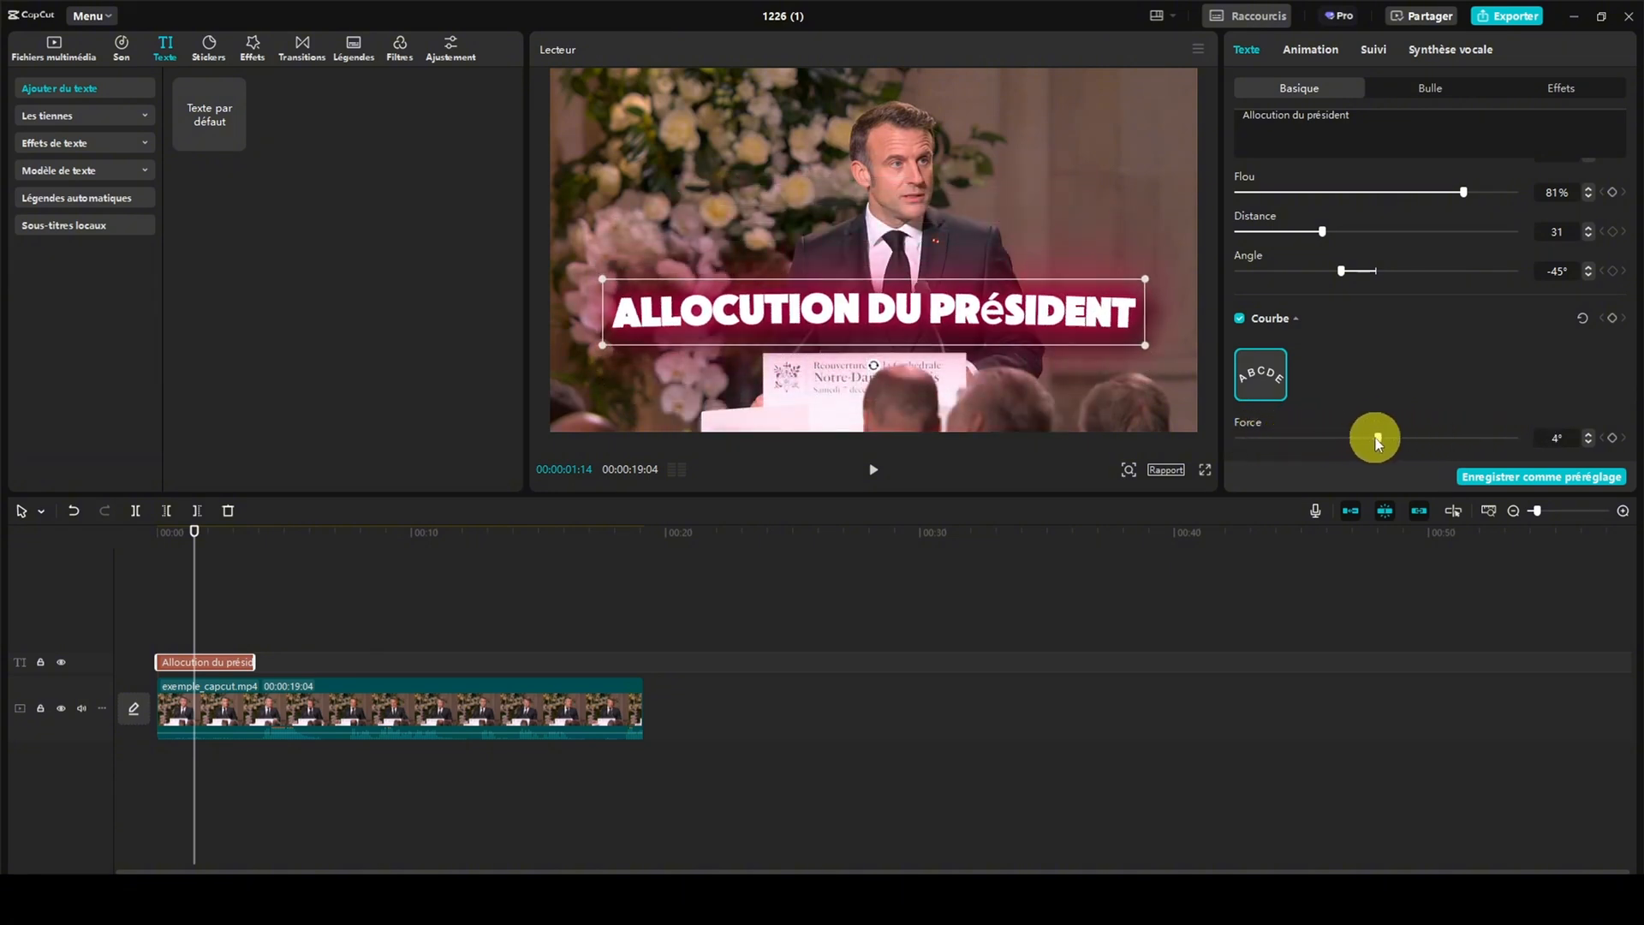
{"action": "left_click", "coordinate": [1239, 320]}
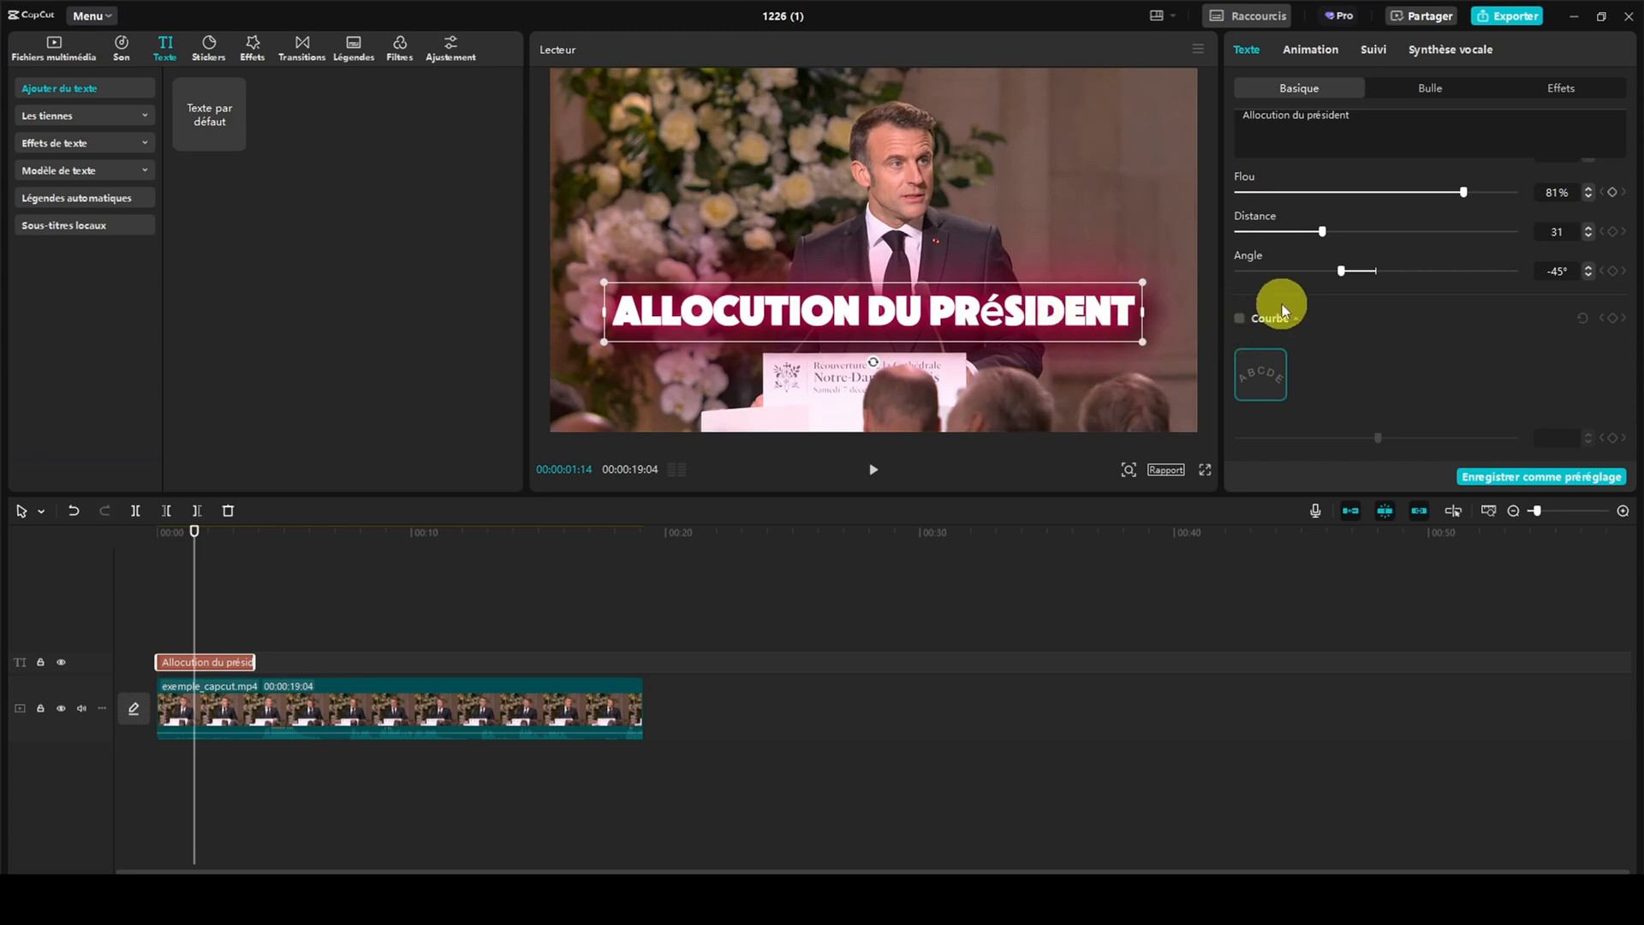
Apply the white spiky comic-burst bubble to the title text
{"action": "scroll", "coordinate": [1293, 291], "scroll_direction": "up", "scroll_amount": 10}
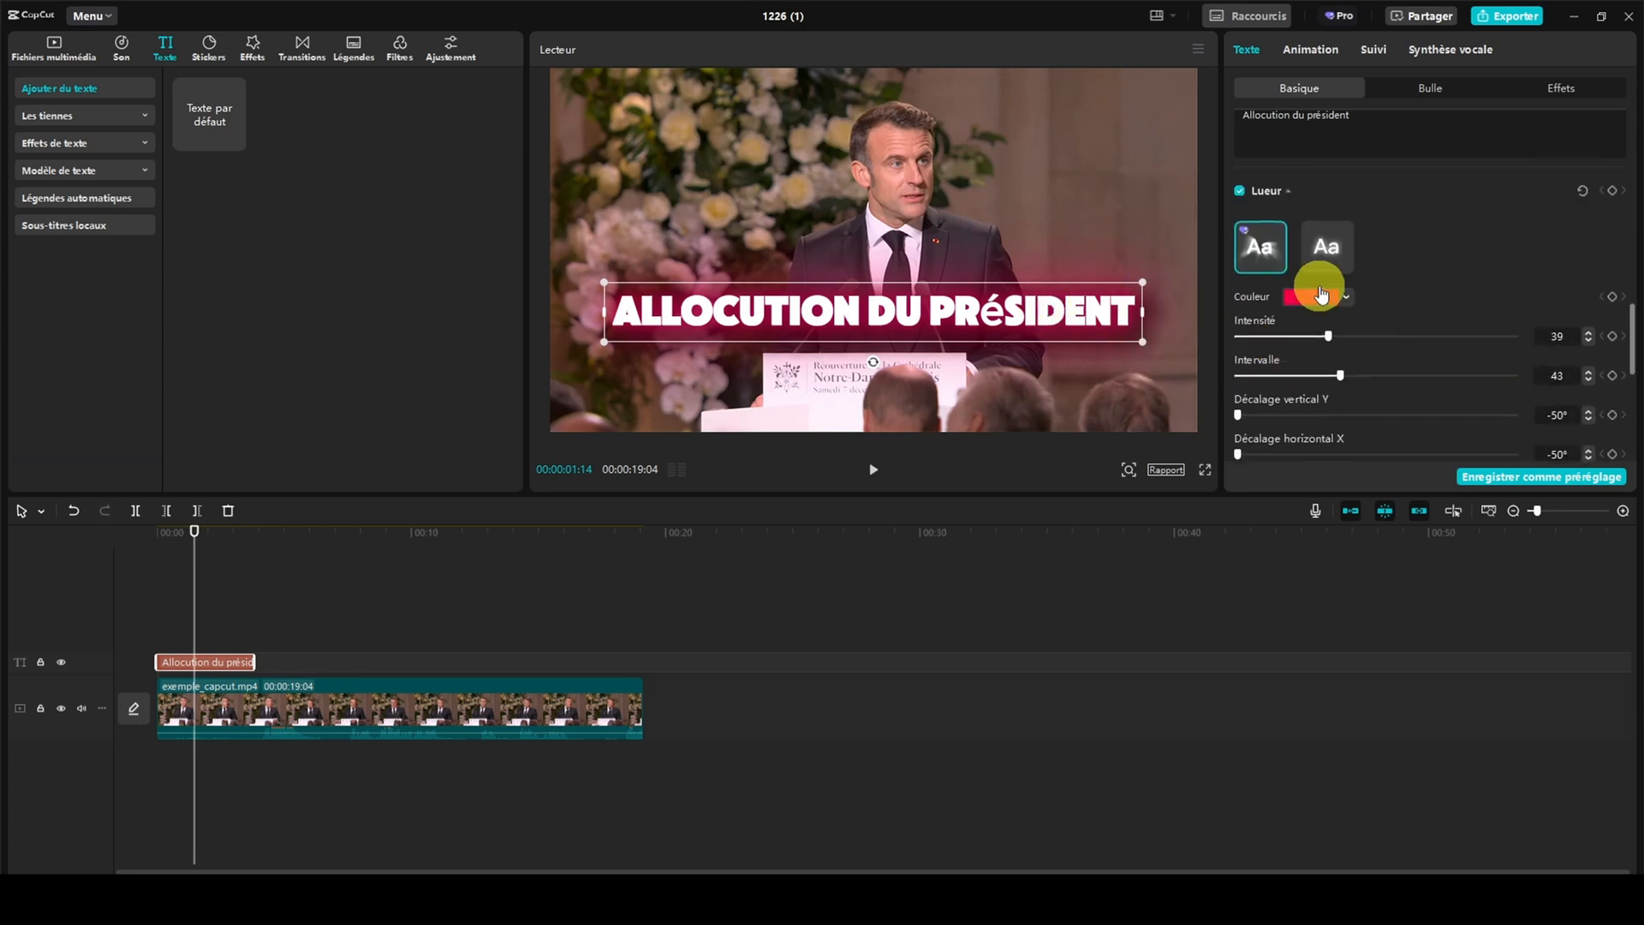
{"action": "left_click", "coordinate": [1419, 89]}
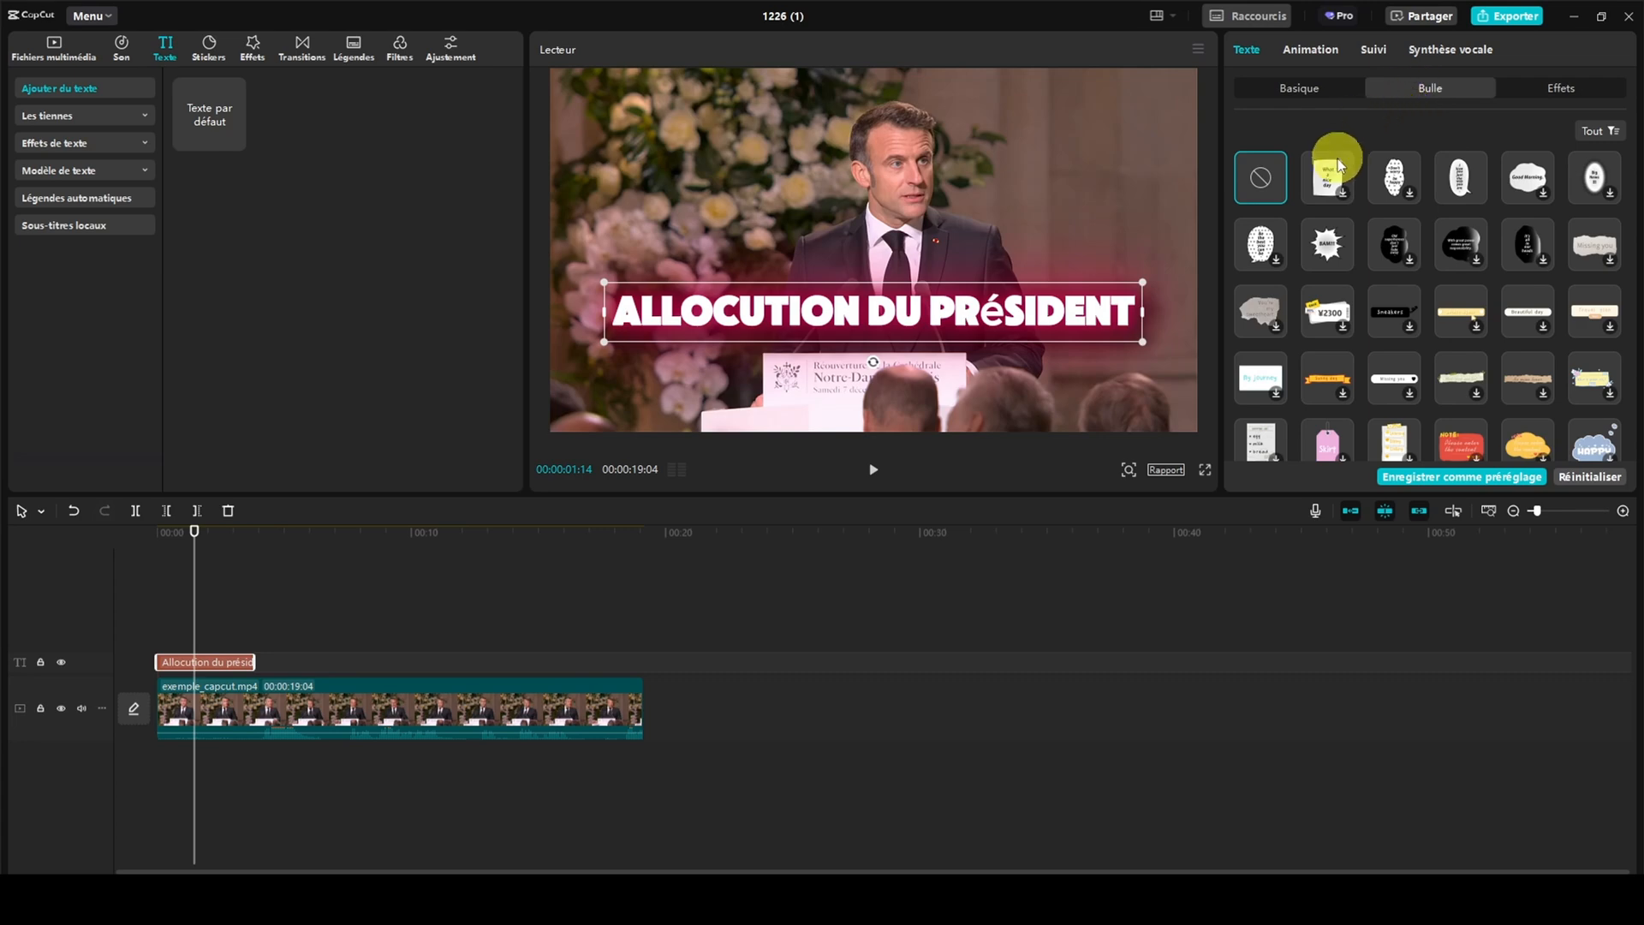
{"action": "left_click", "coordinate": [1329, 236]}
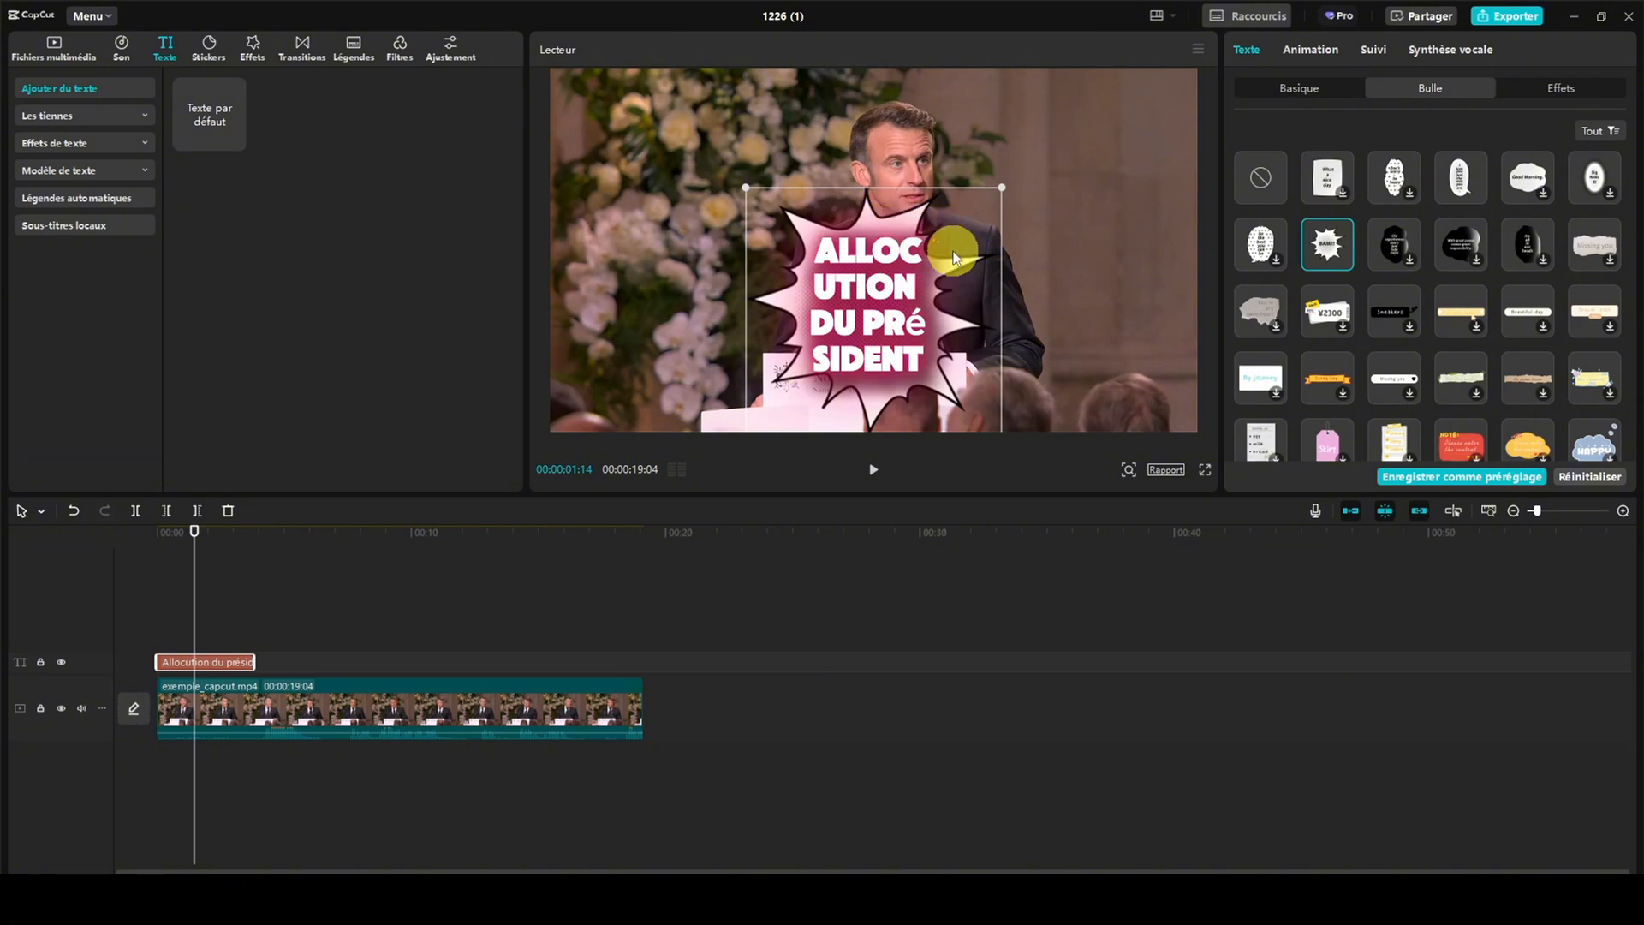
Try the black halftone and white dotted speech bubbles on the title and remove the bubble altogether
{"action": "left_click", "coordinate": [1387, 246]}
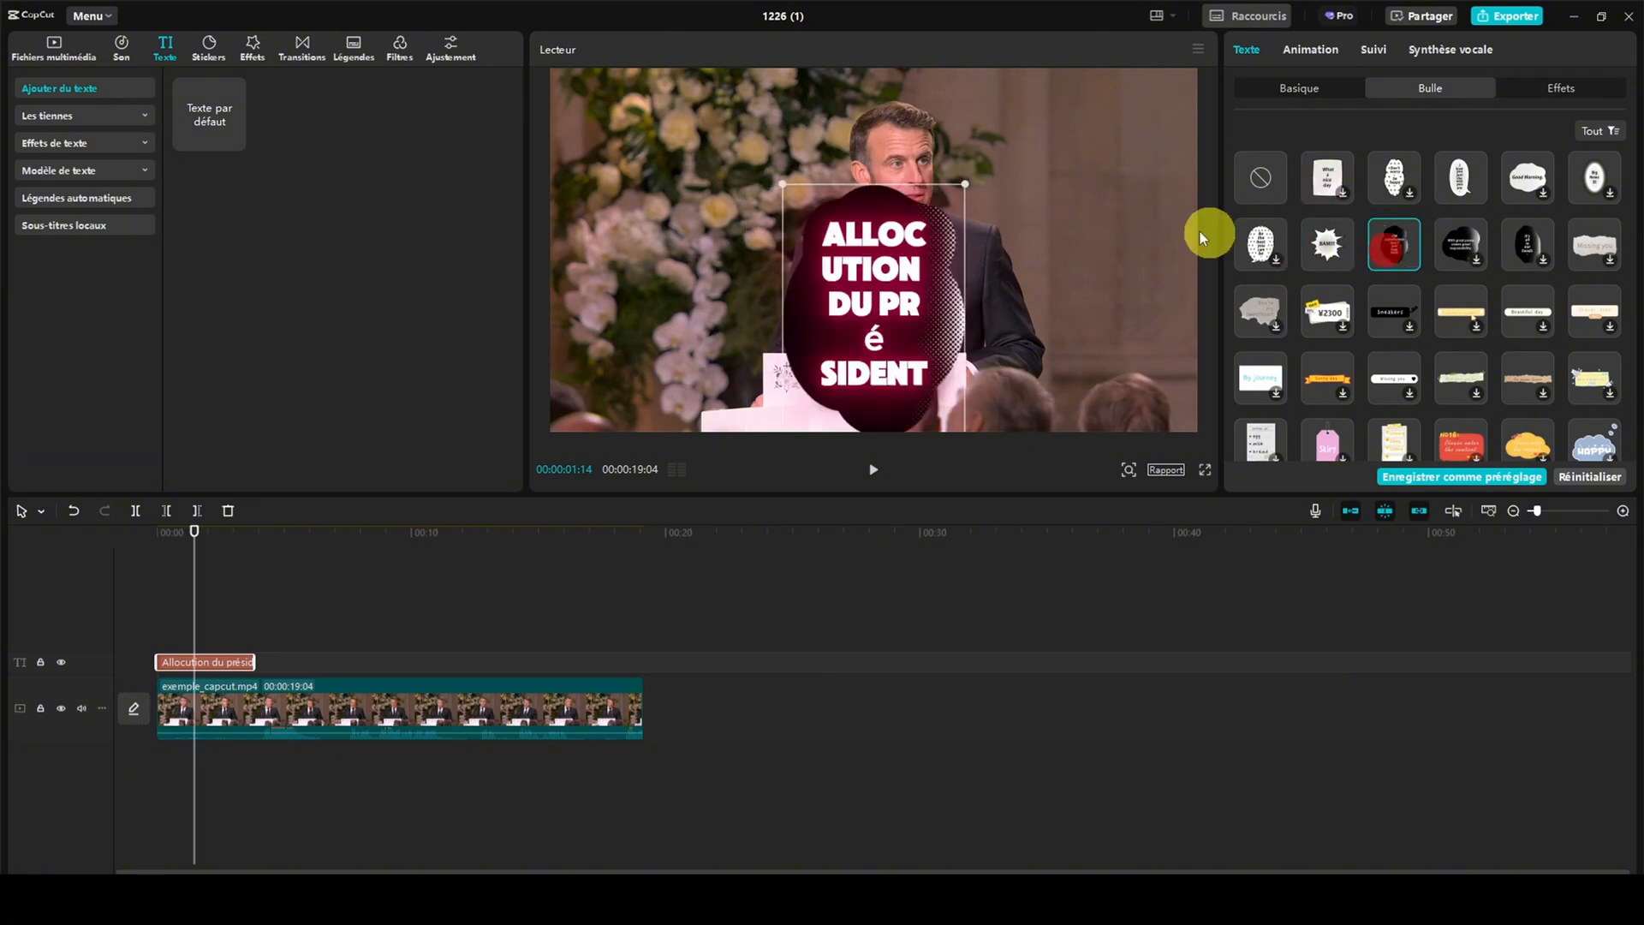
{"action": "left_click", "coordinate": [1261, 244]}
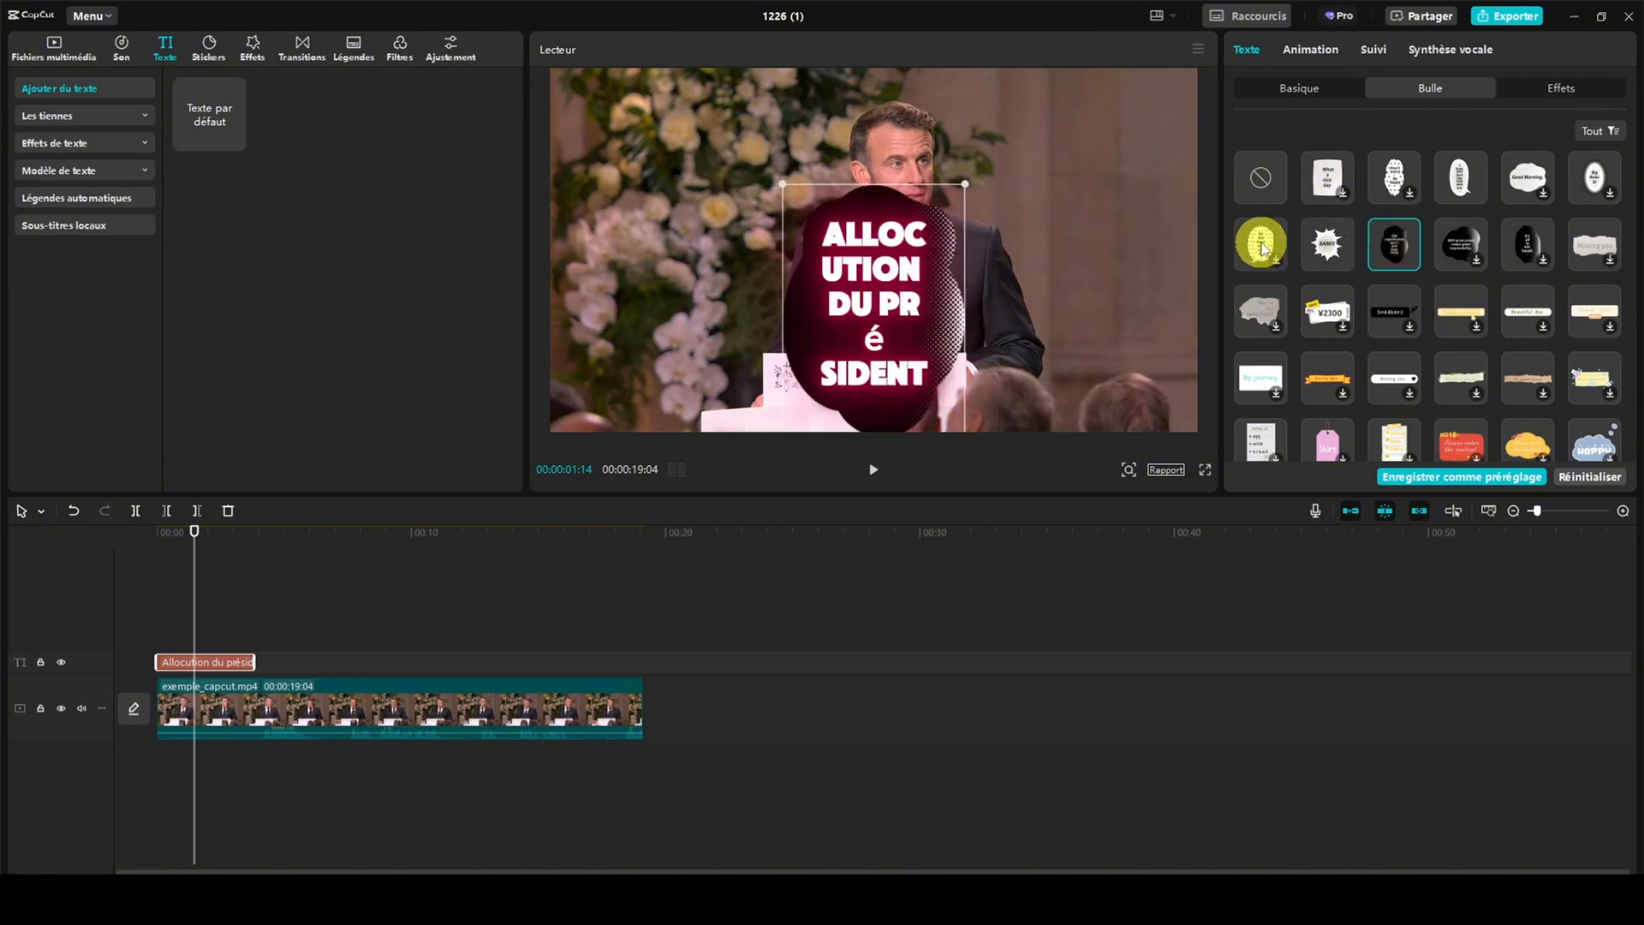
{"action": "left_click", "coordinate": [1323, 313]}
{"action": "left_click", "coordinate": [1261, 179]}
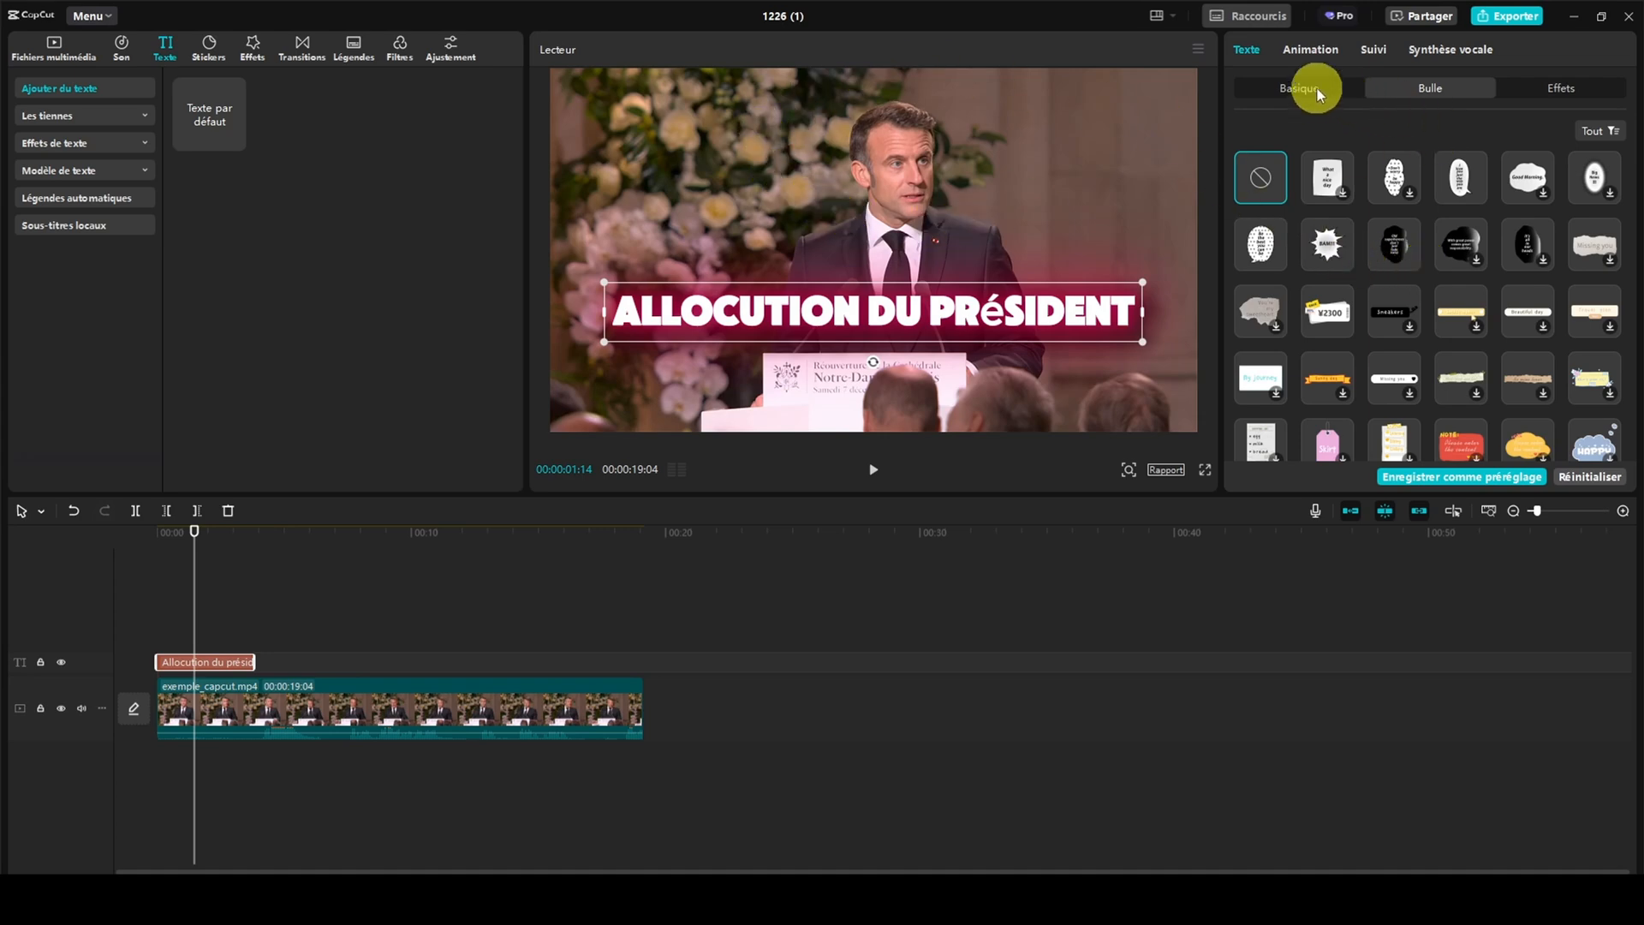
Try several text effects on the title, including the silver gradient, black-and-gold and black-outlined white styles
{"action": "left_click", "coordinate": [1550, 89]}
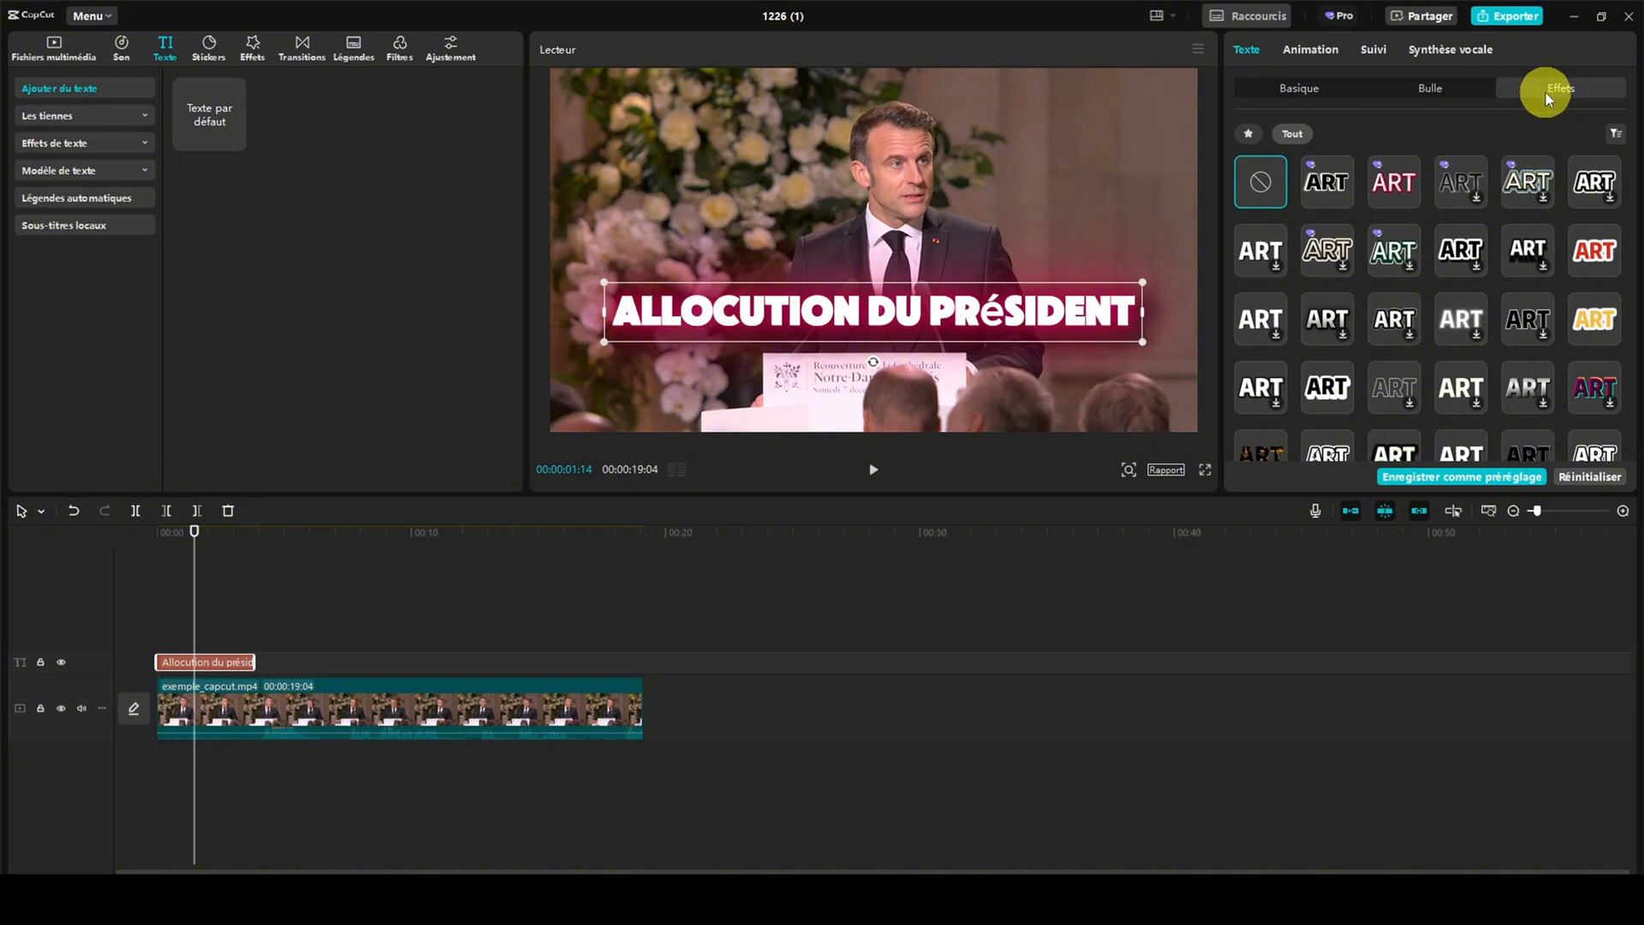
{"action": "left_click", "coordinate": [1389, 187]}
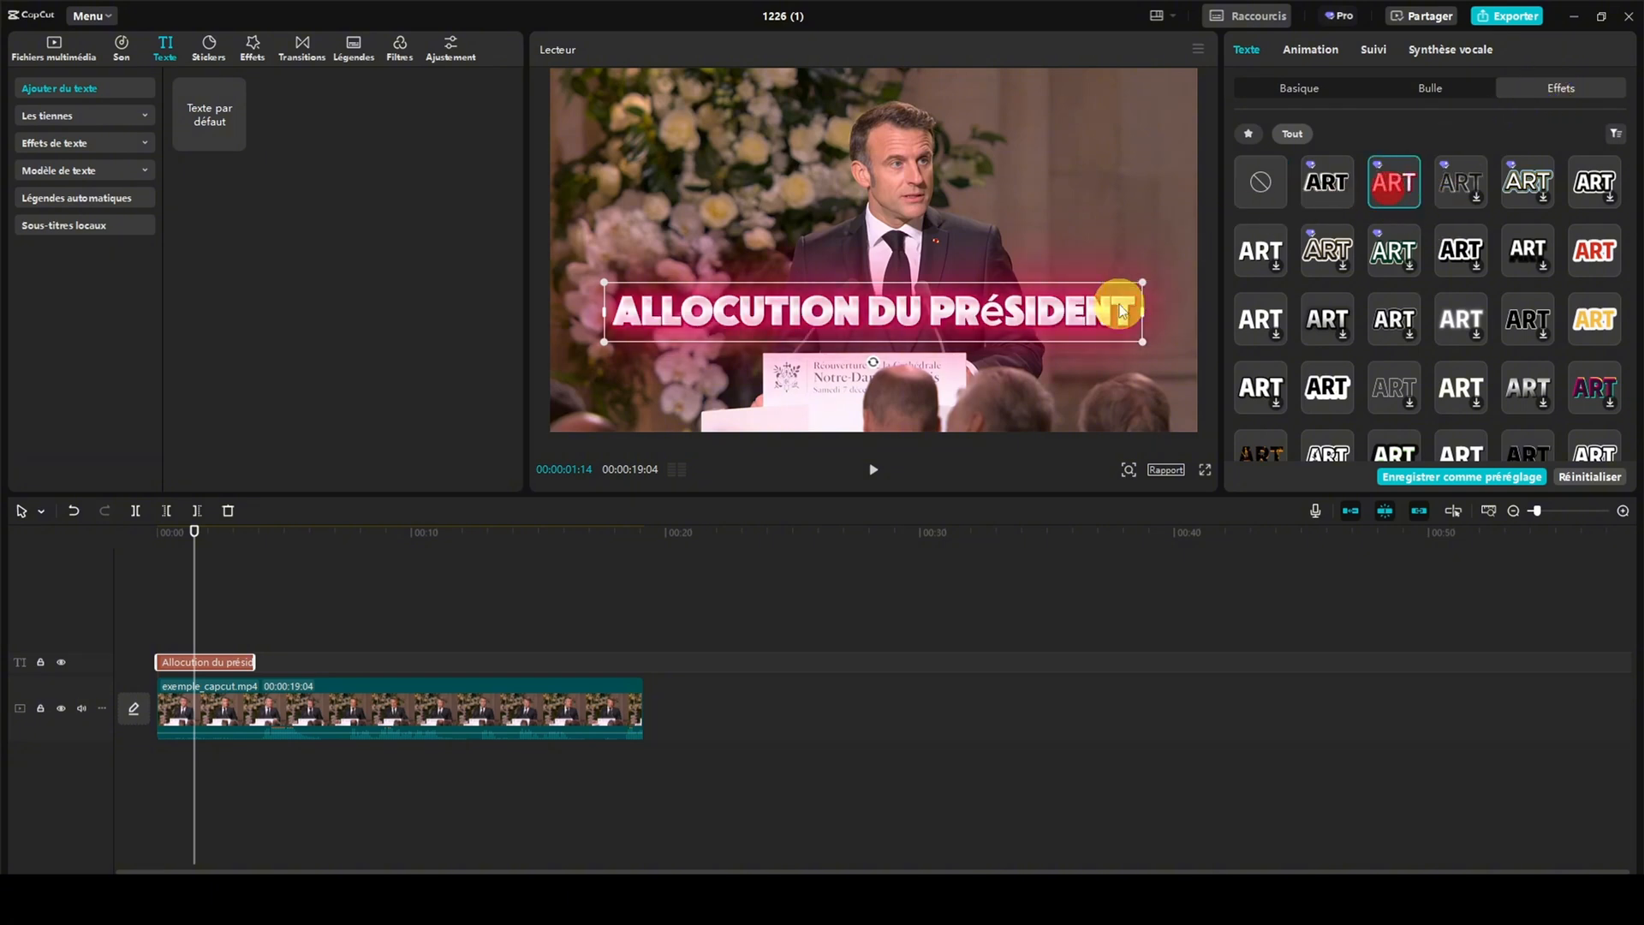
{"action": "left_click", "coordinate": [1325, 320]}
{"action": "scroll", "coordinate": [1324, 326], "scroll_direction": "down", "scroll_amount": 3}
{"action": "scroll", "coordinate": [1323, 324], "scroll_direction": "down", "scroll_amount": 2}
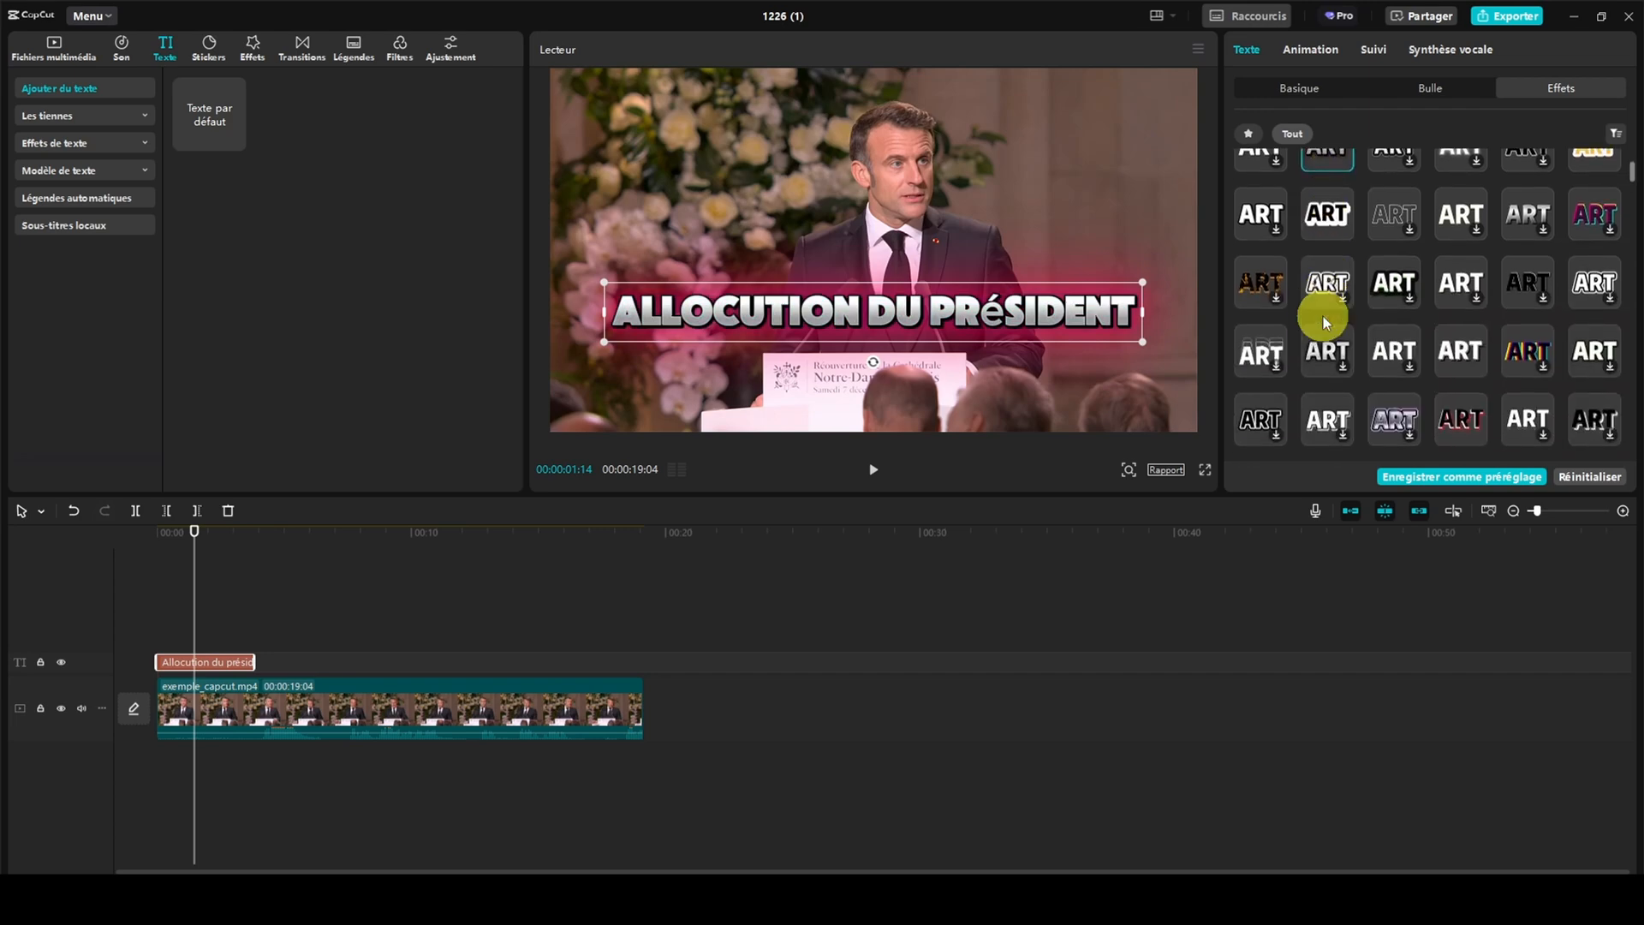
{"action": "left_click", "coordinate": [1250, 245]}
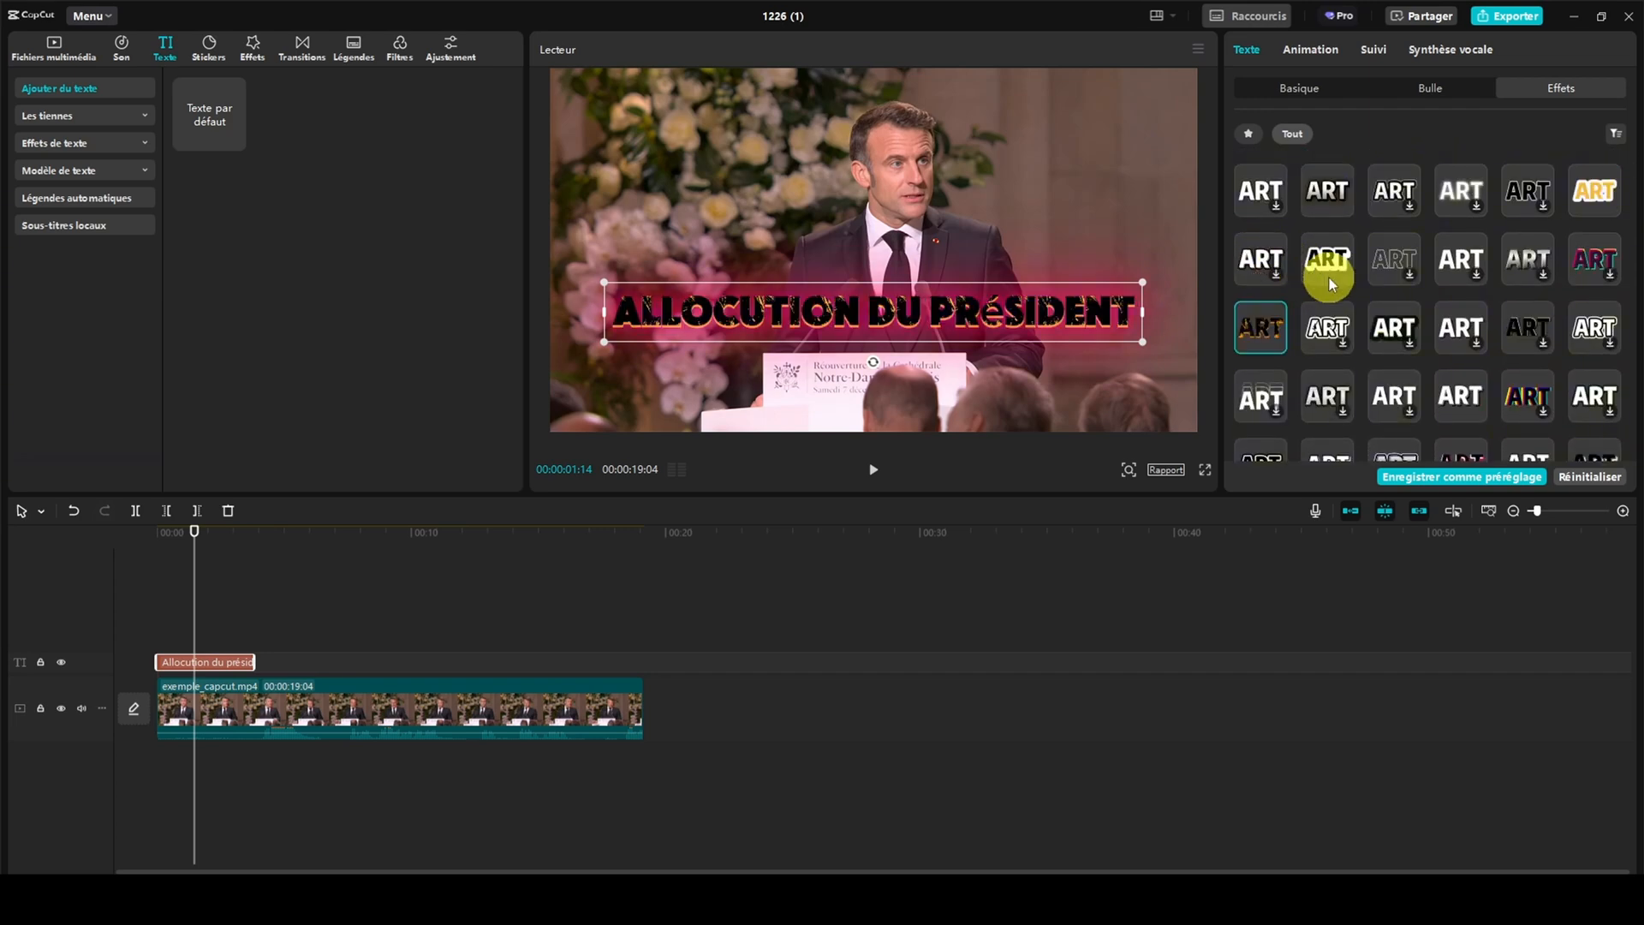
{"action": "left_click", "coordinate": [1380, 323]}
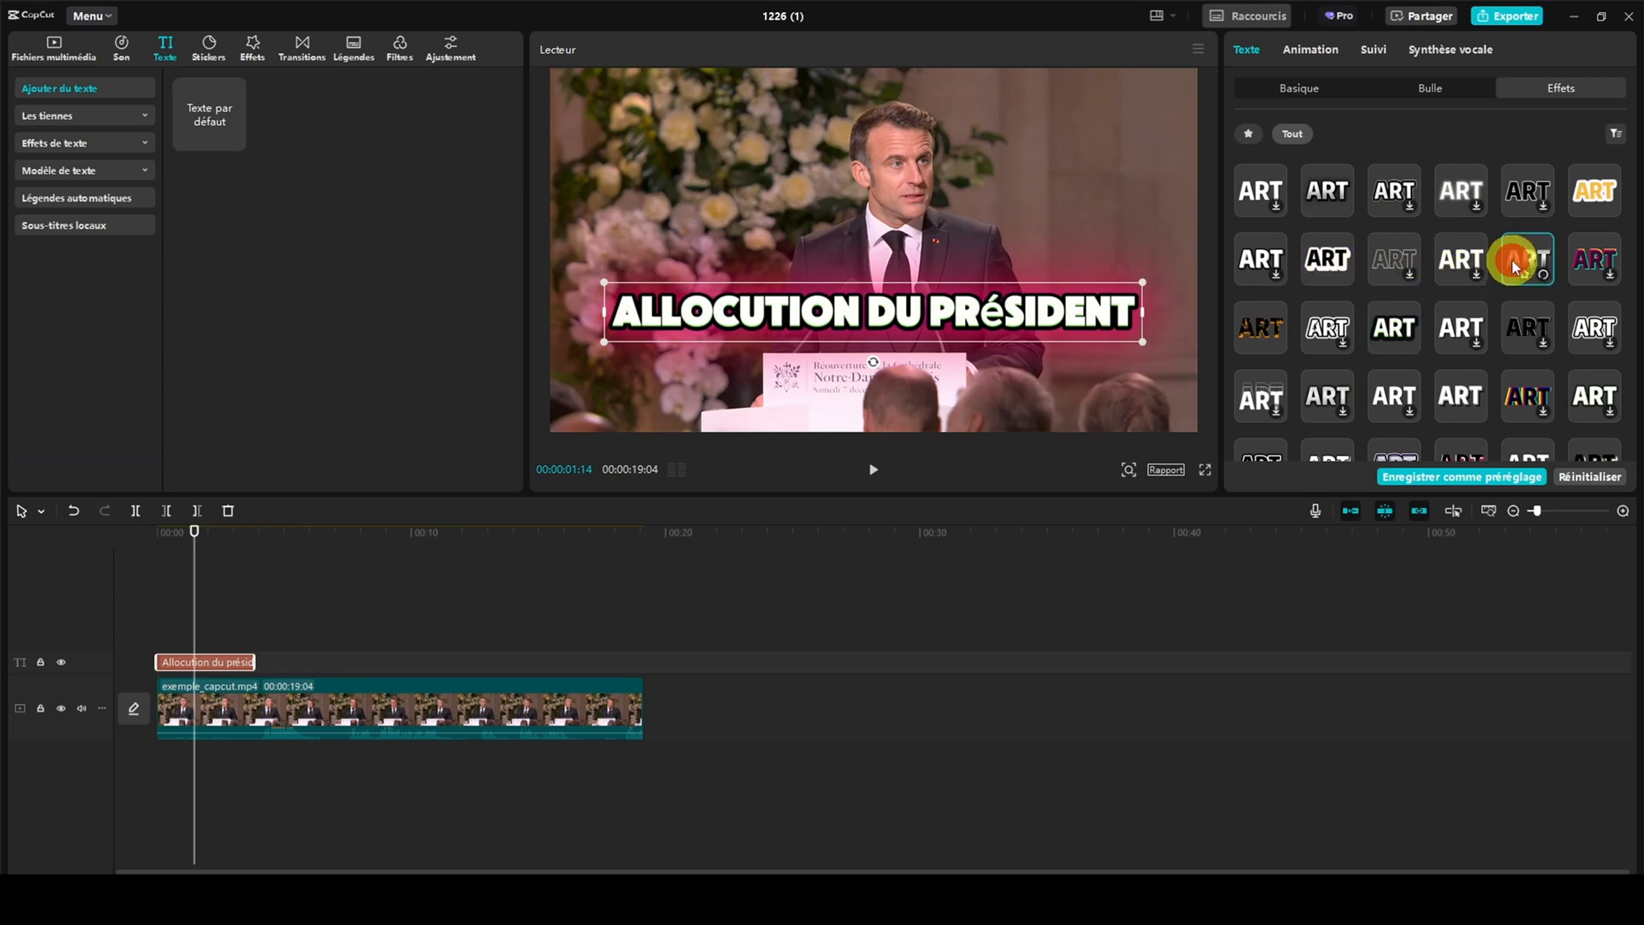
{"action": "scroll", "coordinate": [1515, 265], "scroll_direction": "down", "scroll_amount": 3}
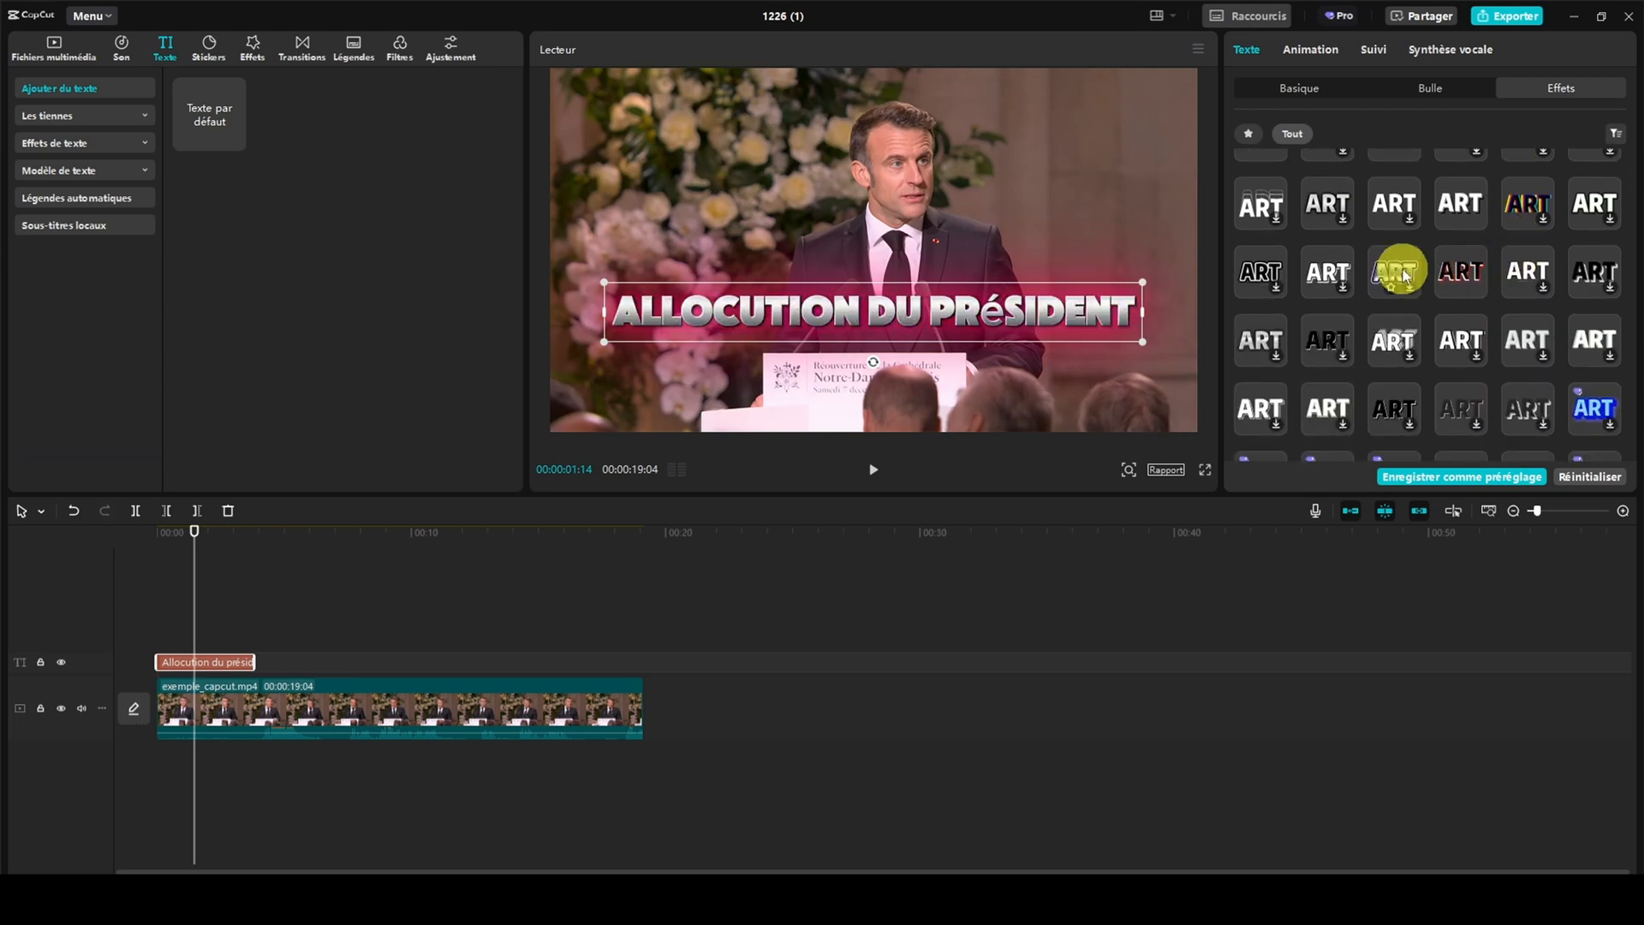
{"action": "left_click", "coordinate": [1395, 273]}
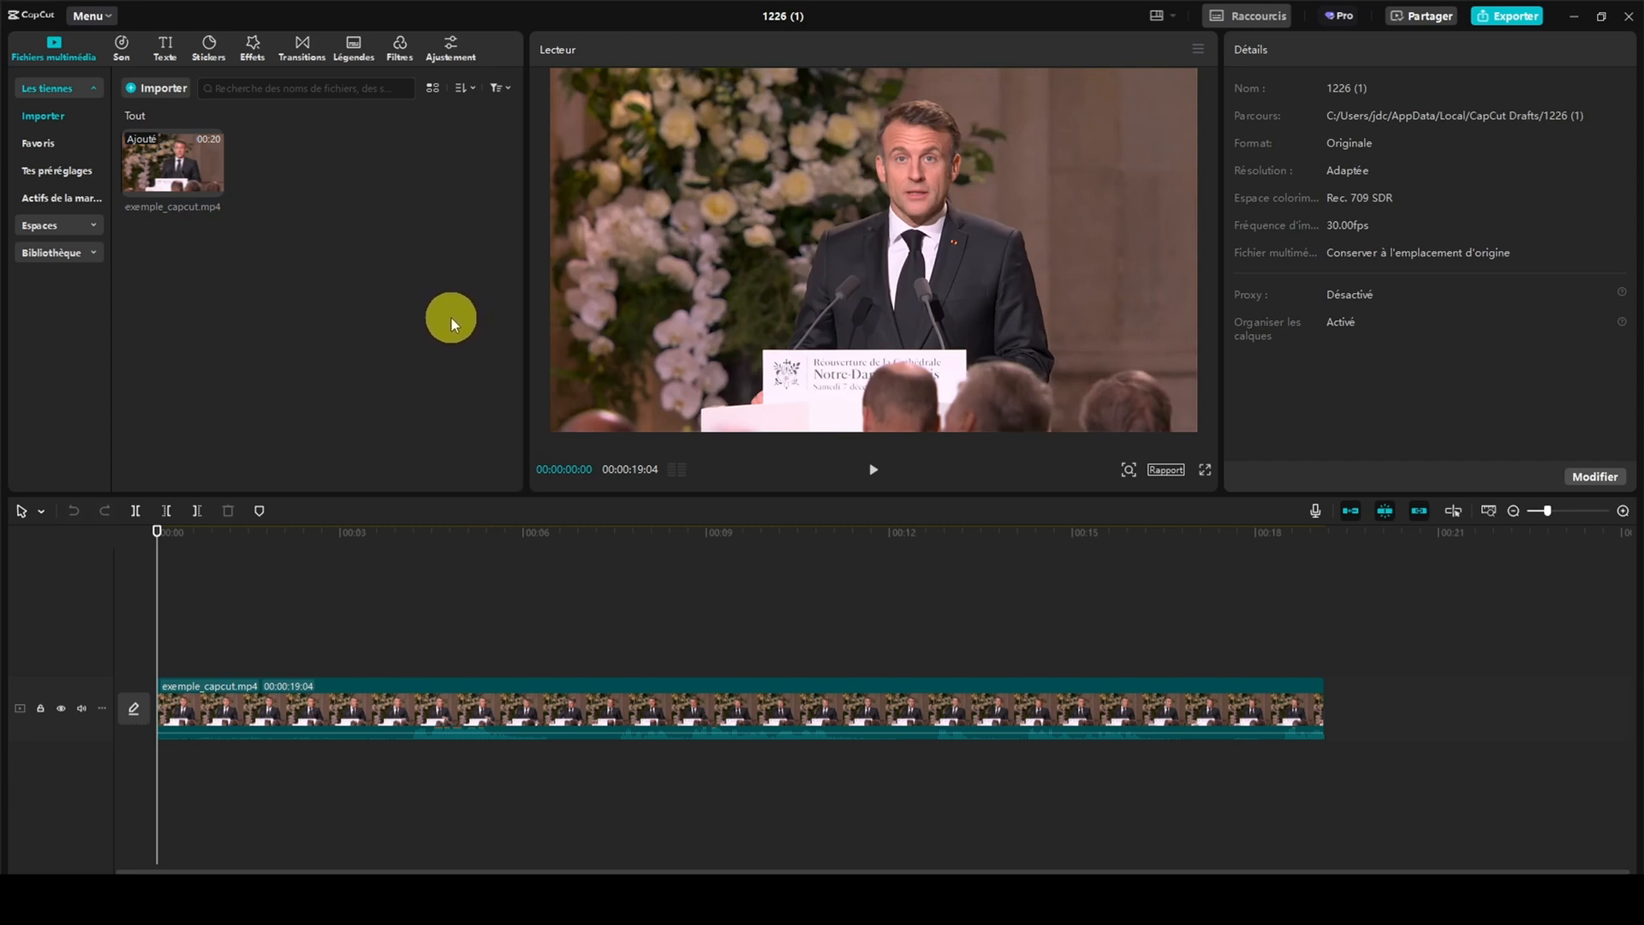
Generate automatic captions (Légendes automatiques) for the video with French as the source language
{"action": "left_click", "coordinate": [170, 51]}
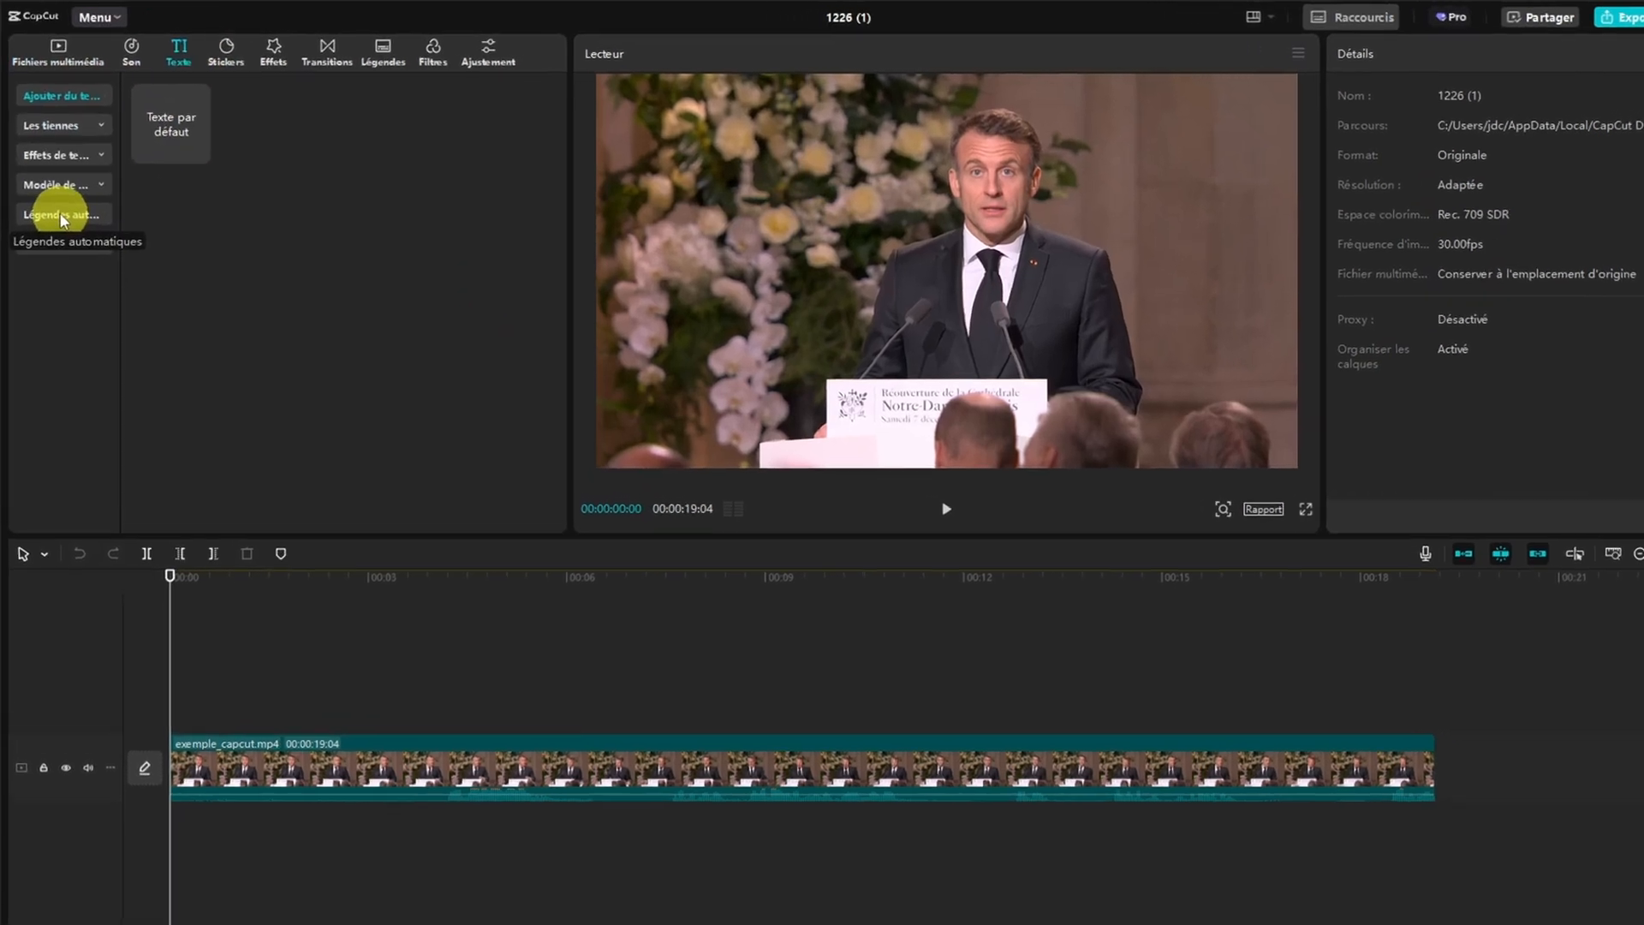
{"action": "left_click", "coordinate": [57, 200]}
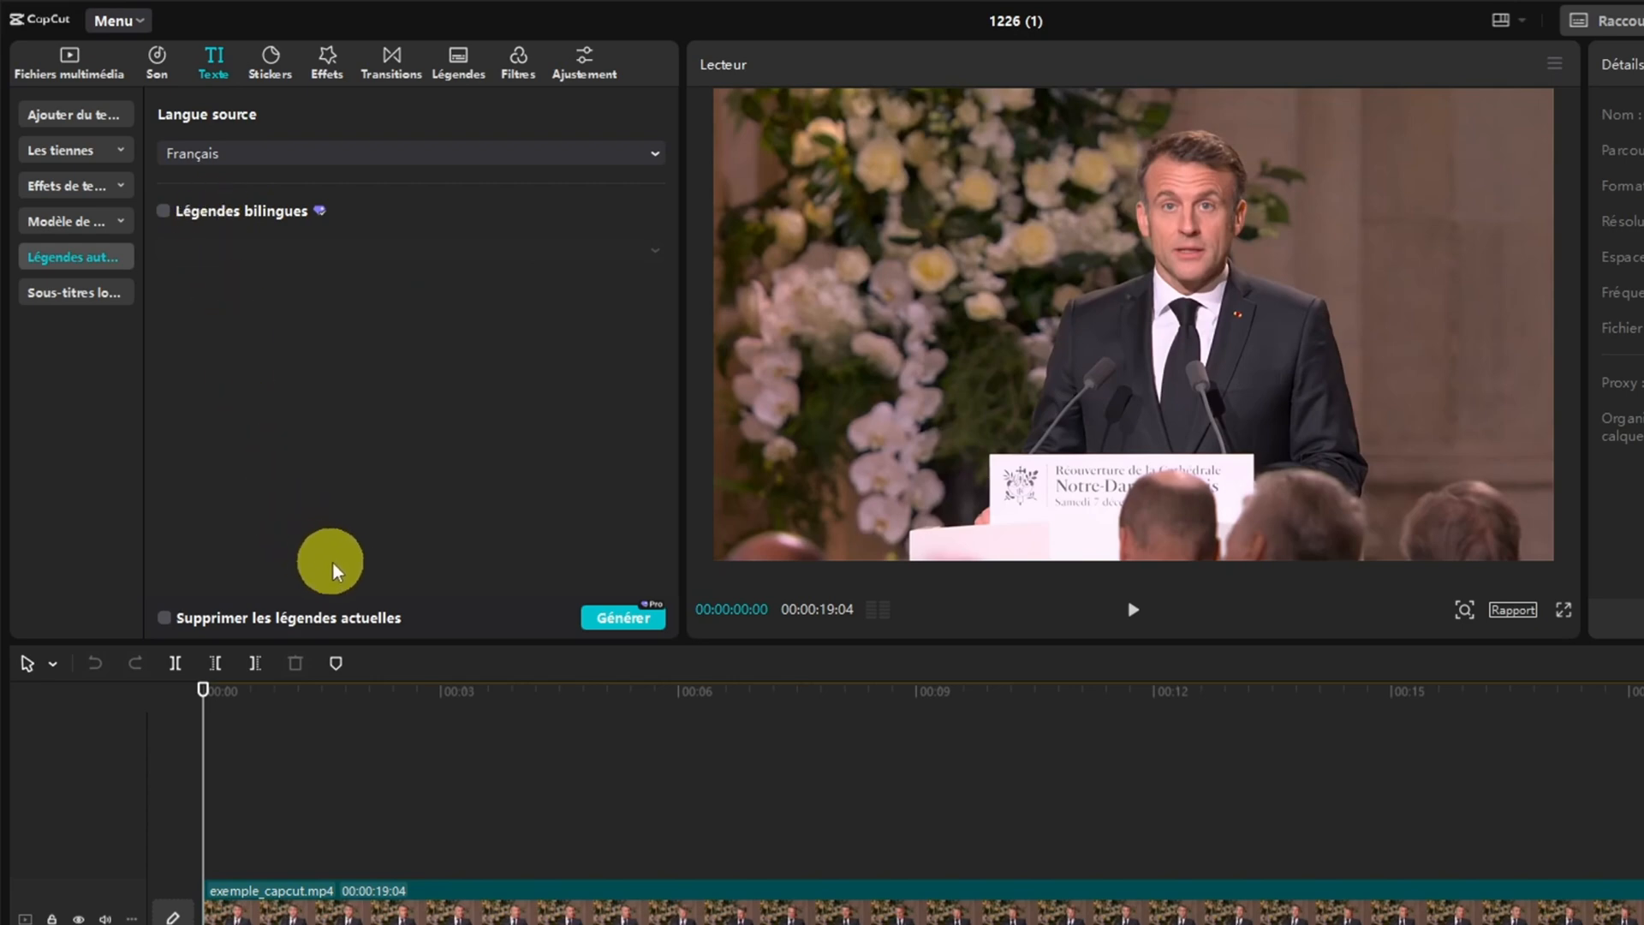
{"action": "left_click", "coordinate": [628, 620]}
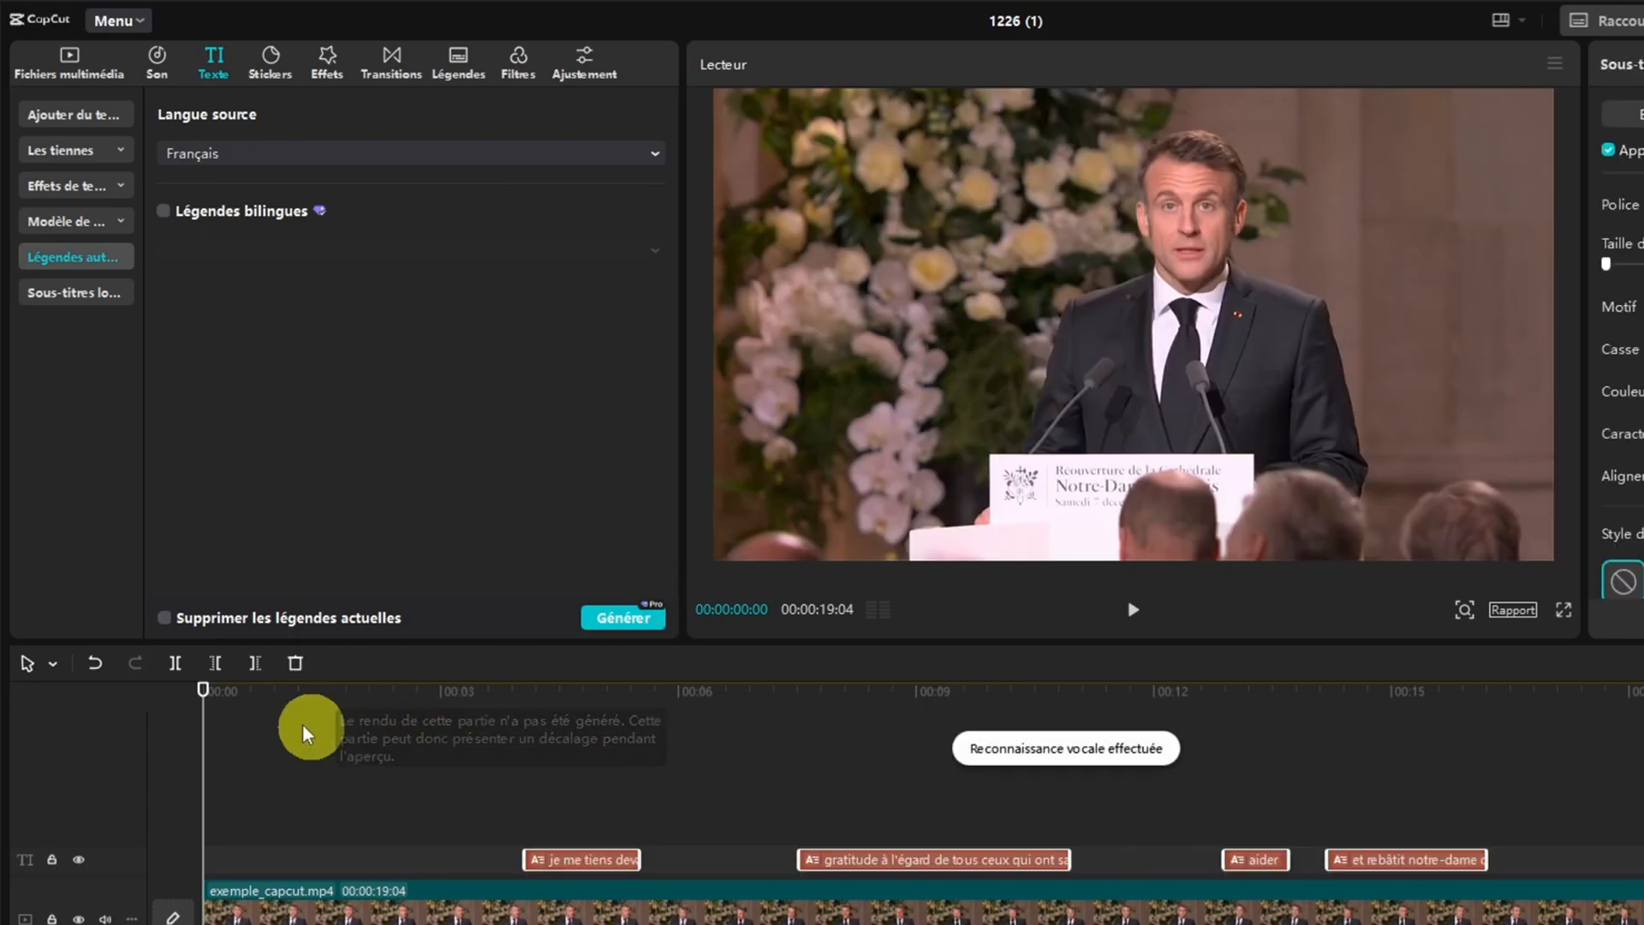
Set the font of all captions to Modern and apply the yellow preset style with black outline
{"action": "left_click_drag", "start_coordinate": [204, 698], "coordinate": [524, 672]}
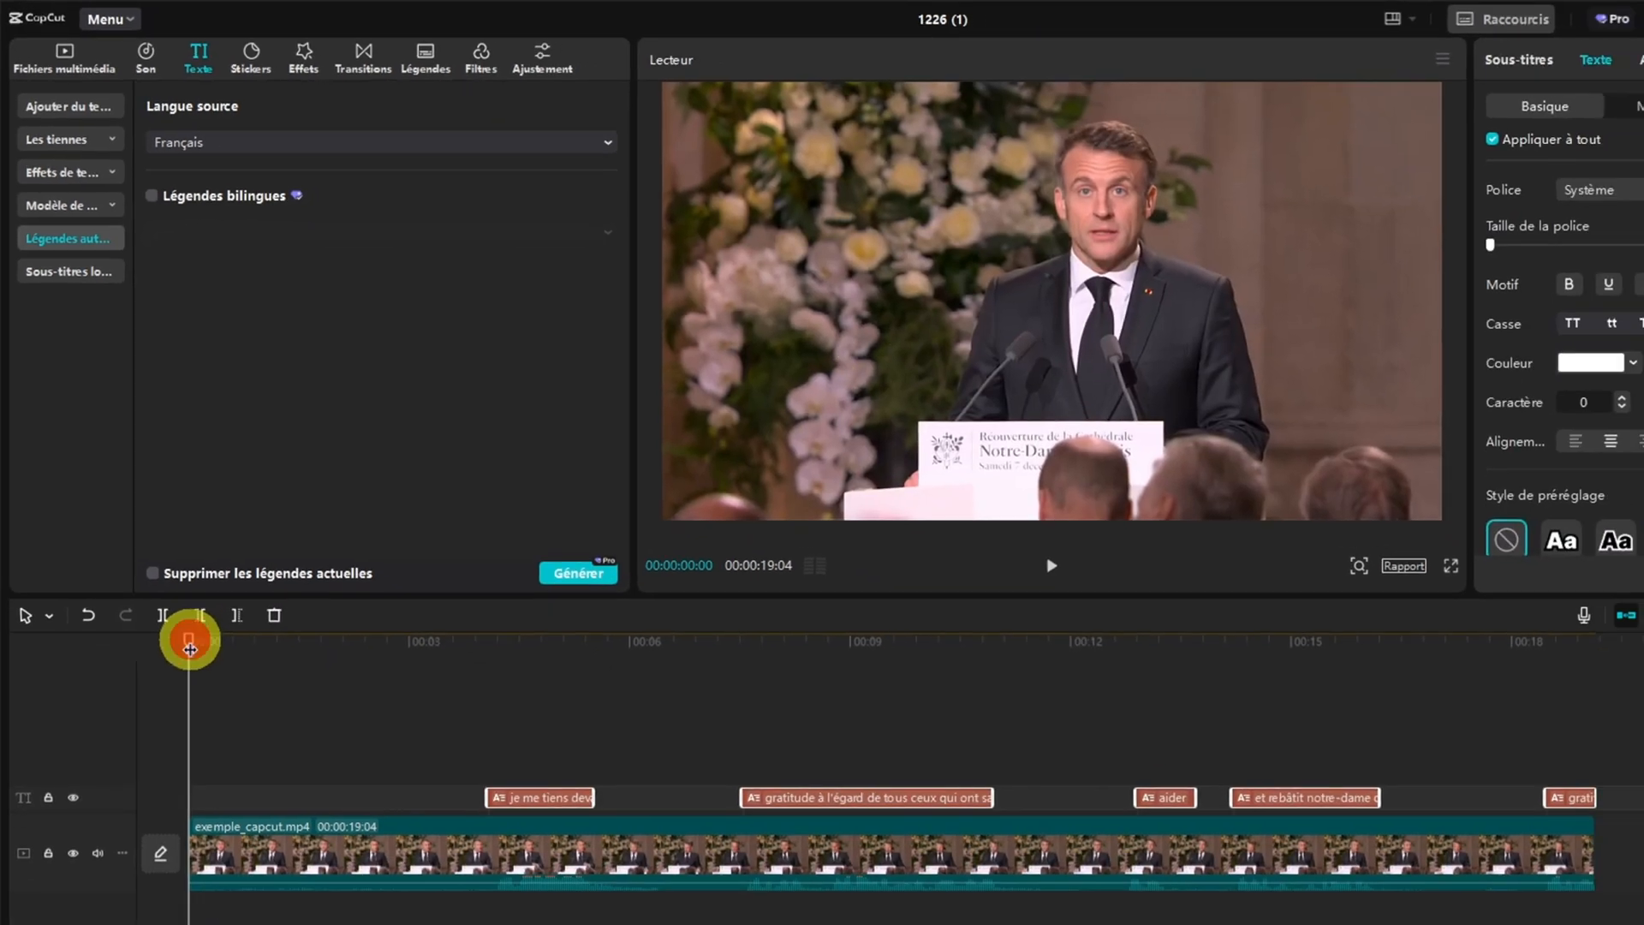
{"action": "left_click_drag", "start_coordinate": [404, 516], "coordinate": [454, 515]}
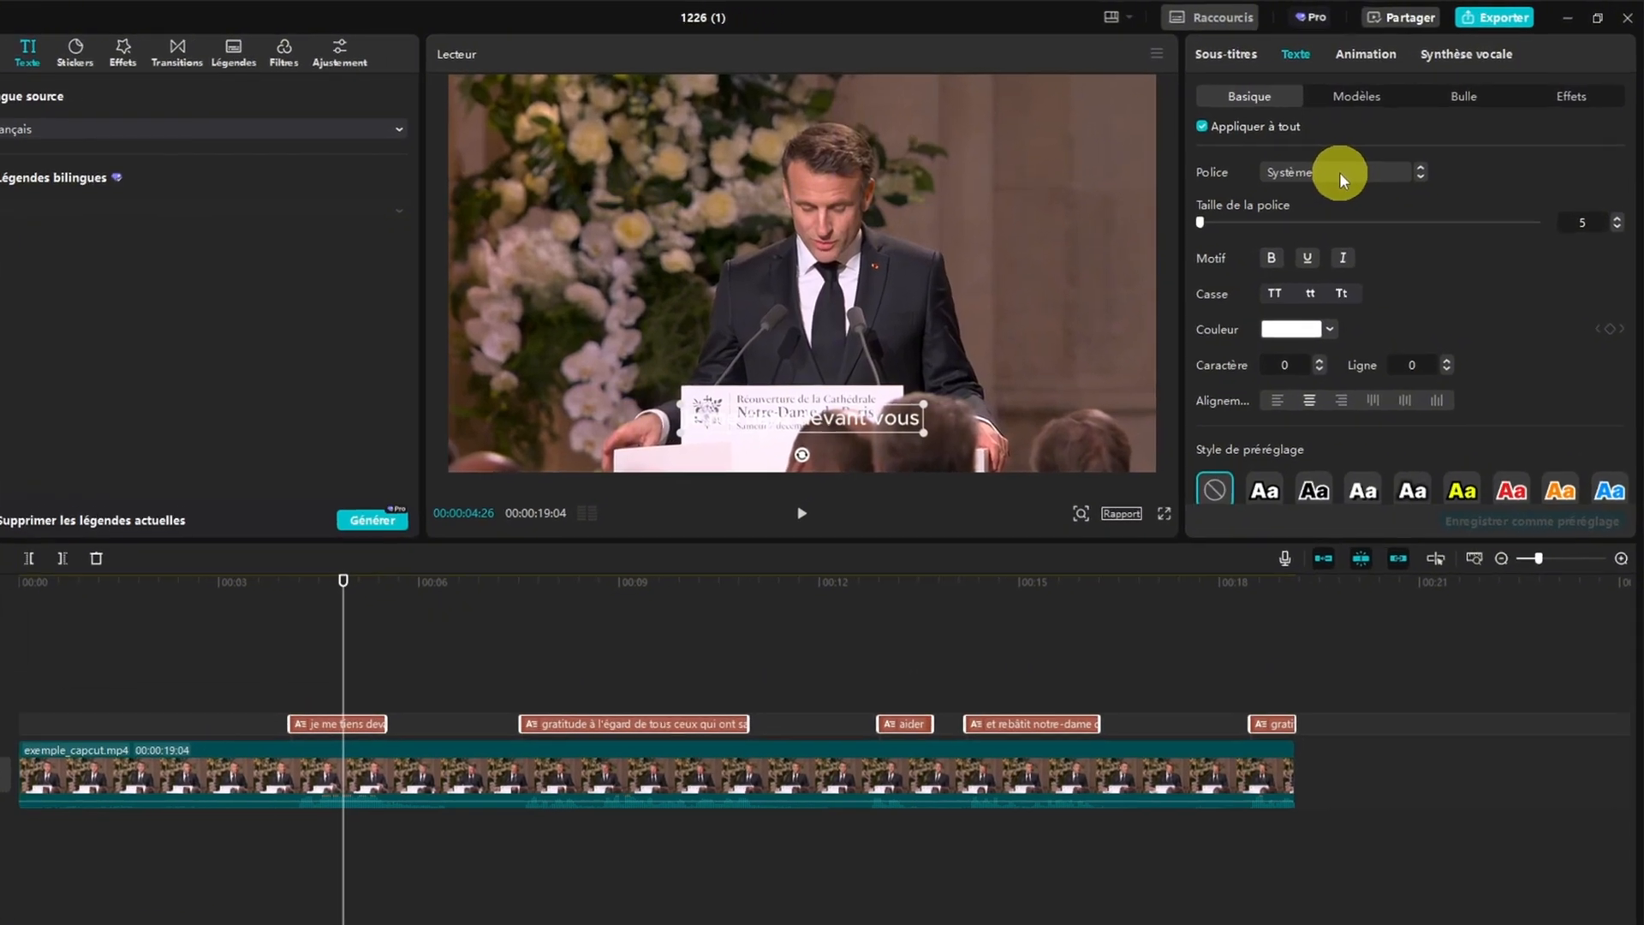
{"action": "left_click", "coordinate": [1366, 159]}
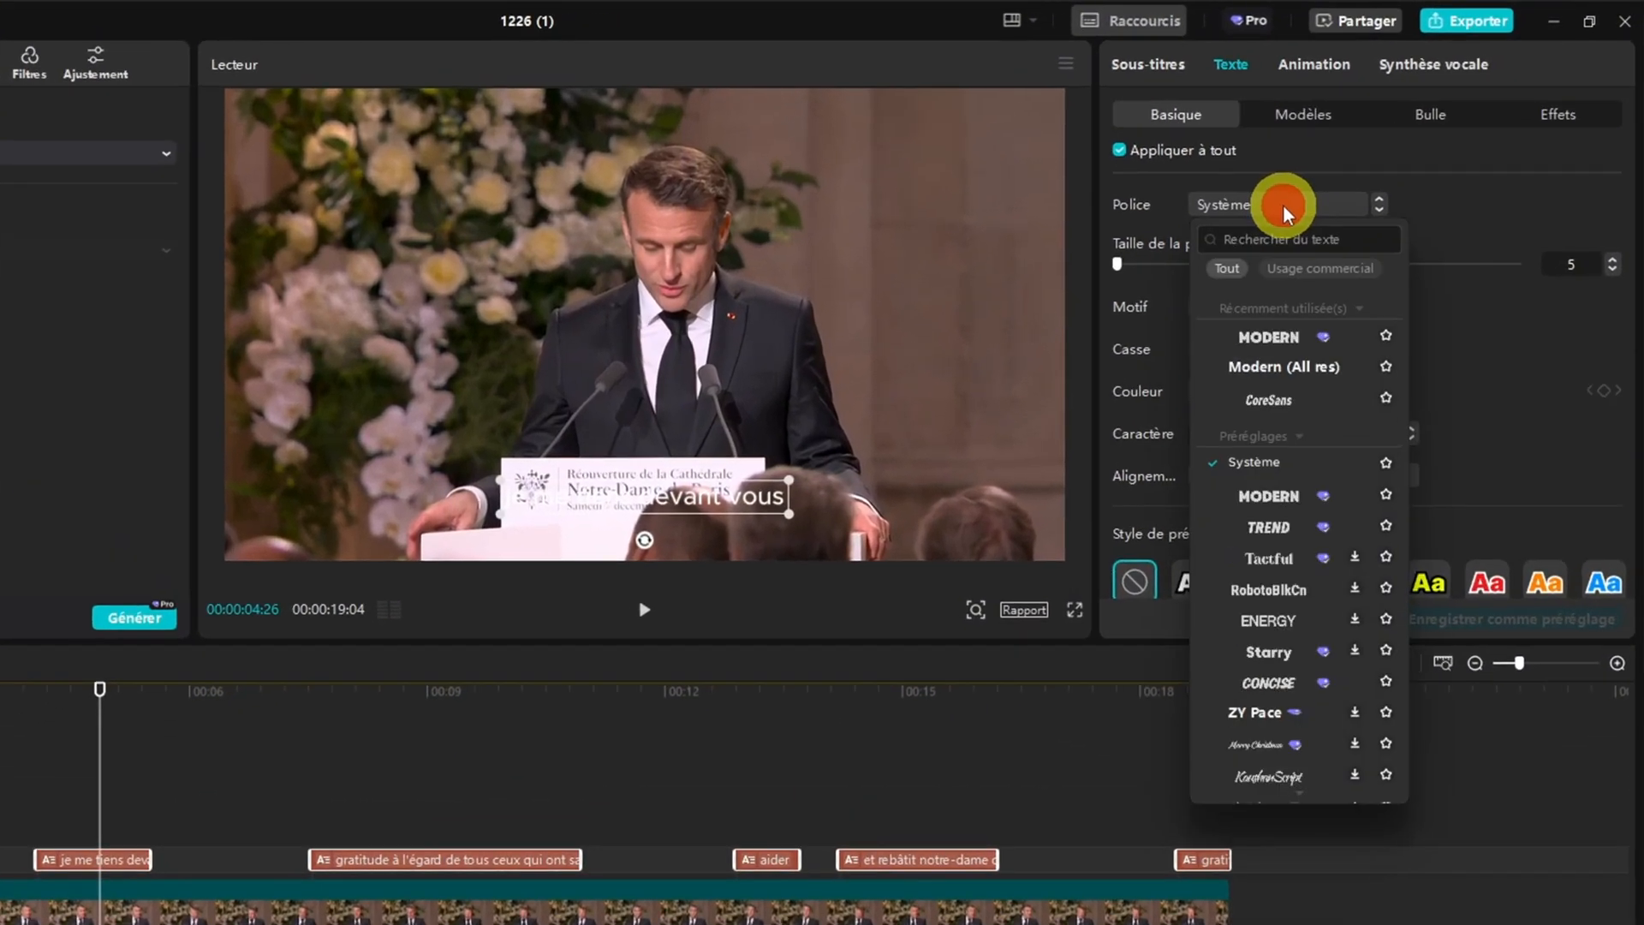
{"action": "left_click", "coordinate": [1276, 339]}
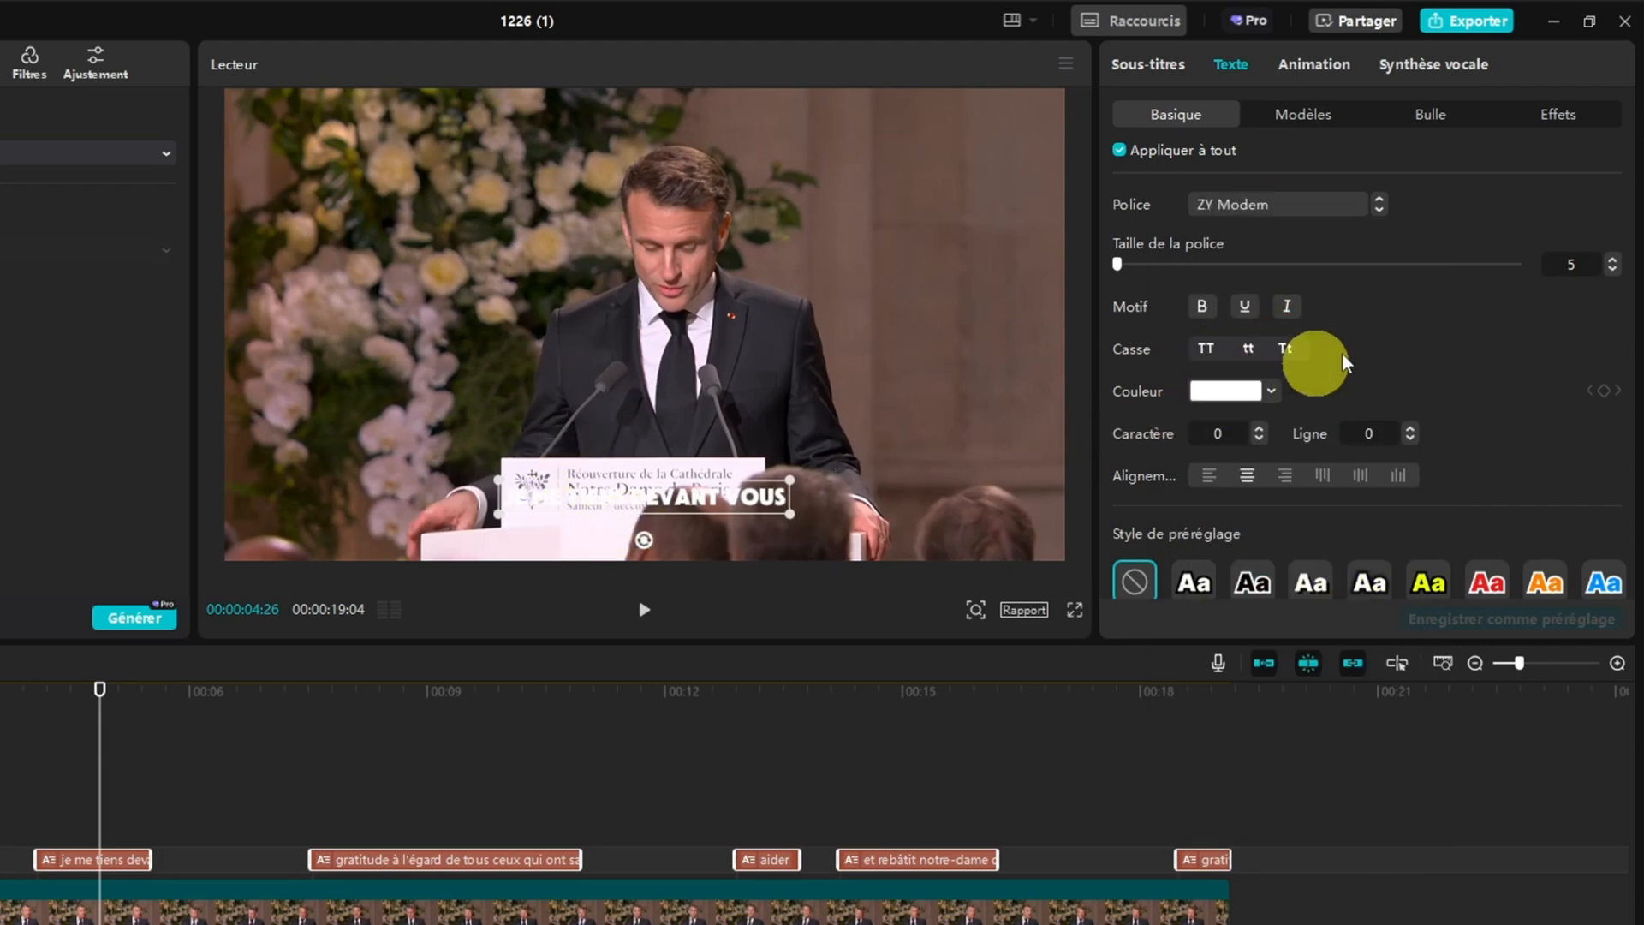
{"action": "scroll", "coordinate": [1376, 331], "scroll_direction": "down", "scroll_amount": 4}
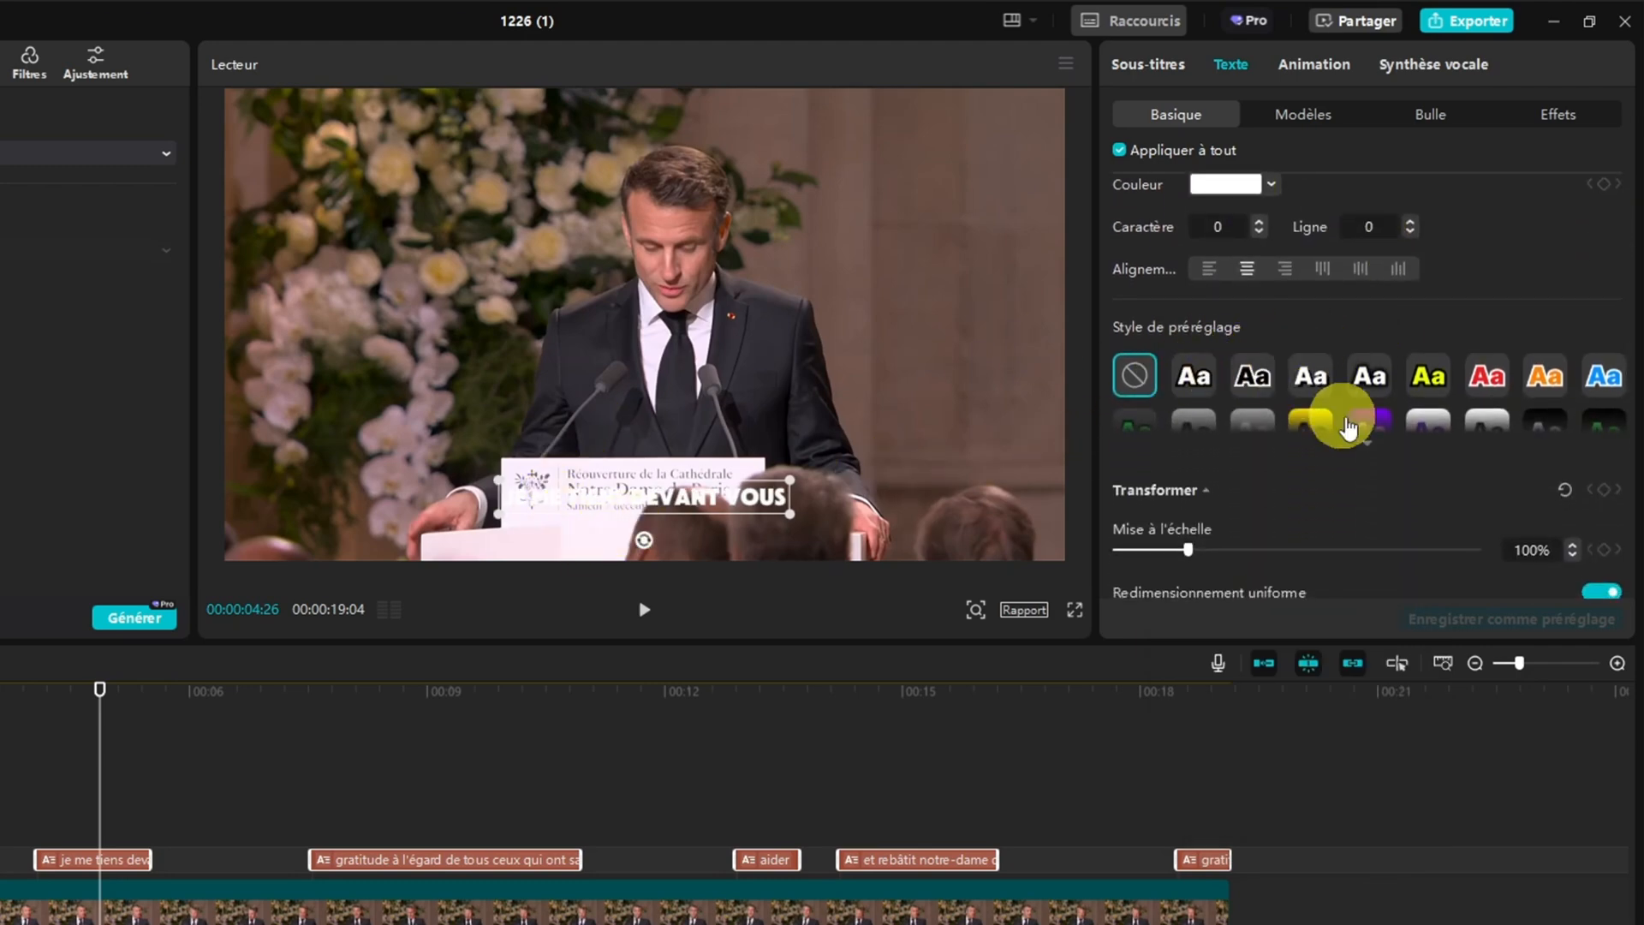
{"action": "left_click", "coordinate": [1366, 441]}
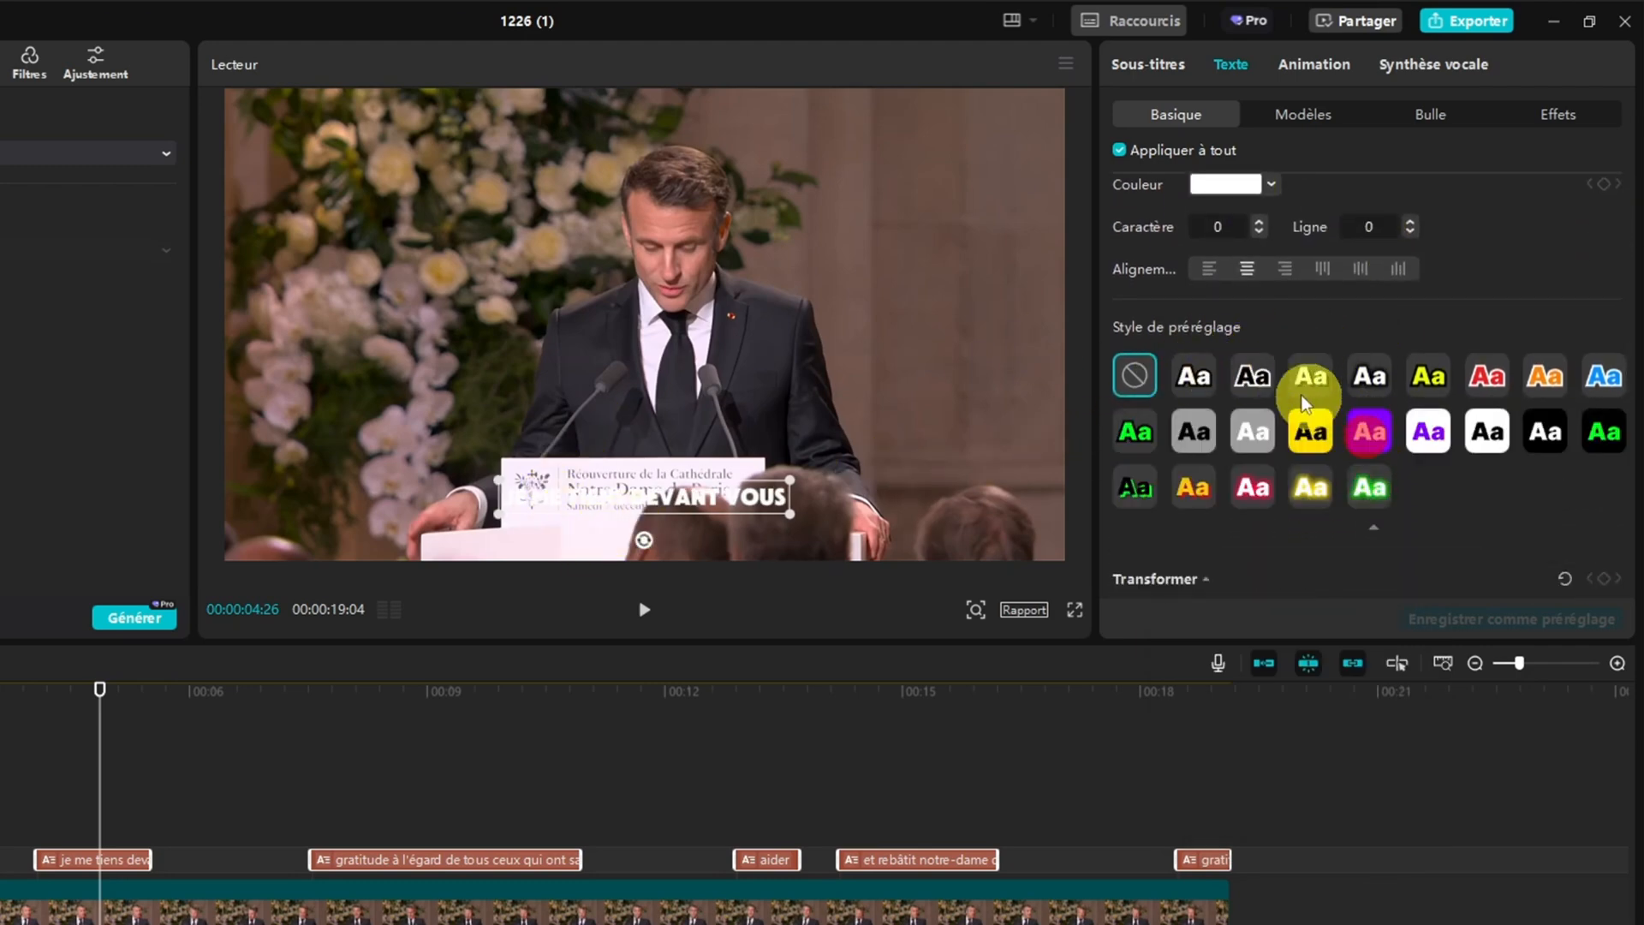
{"action": "left_click", "coordinate": [1428, 377]}
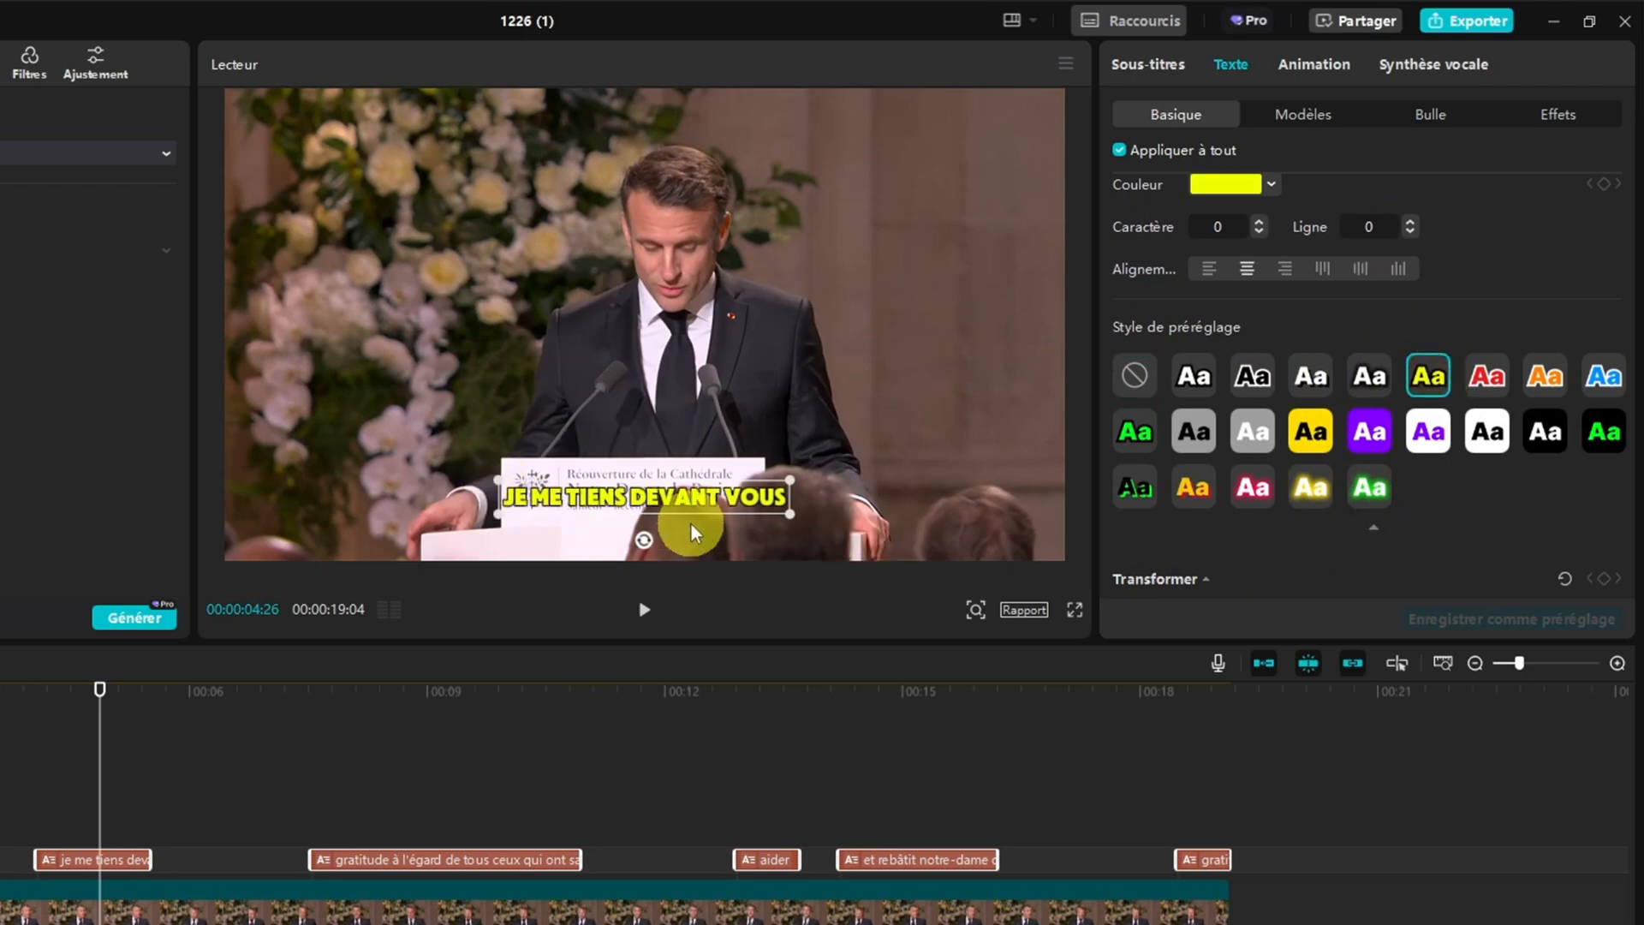
Browse the text templates (Modèles), bubbles and effects available for the captions
{"action": "left_click", "coordinate": [1319, 125]}
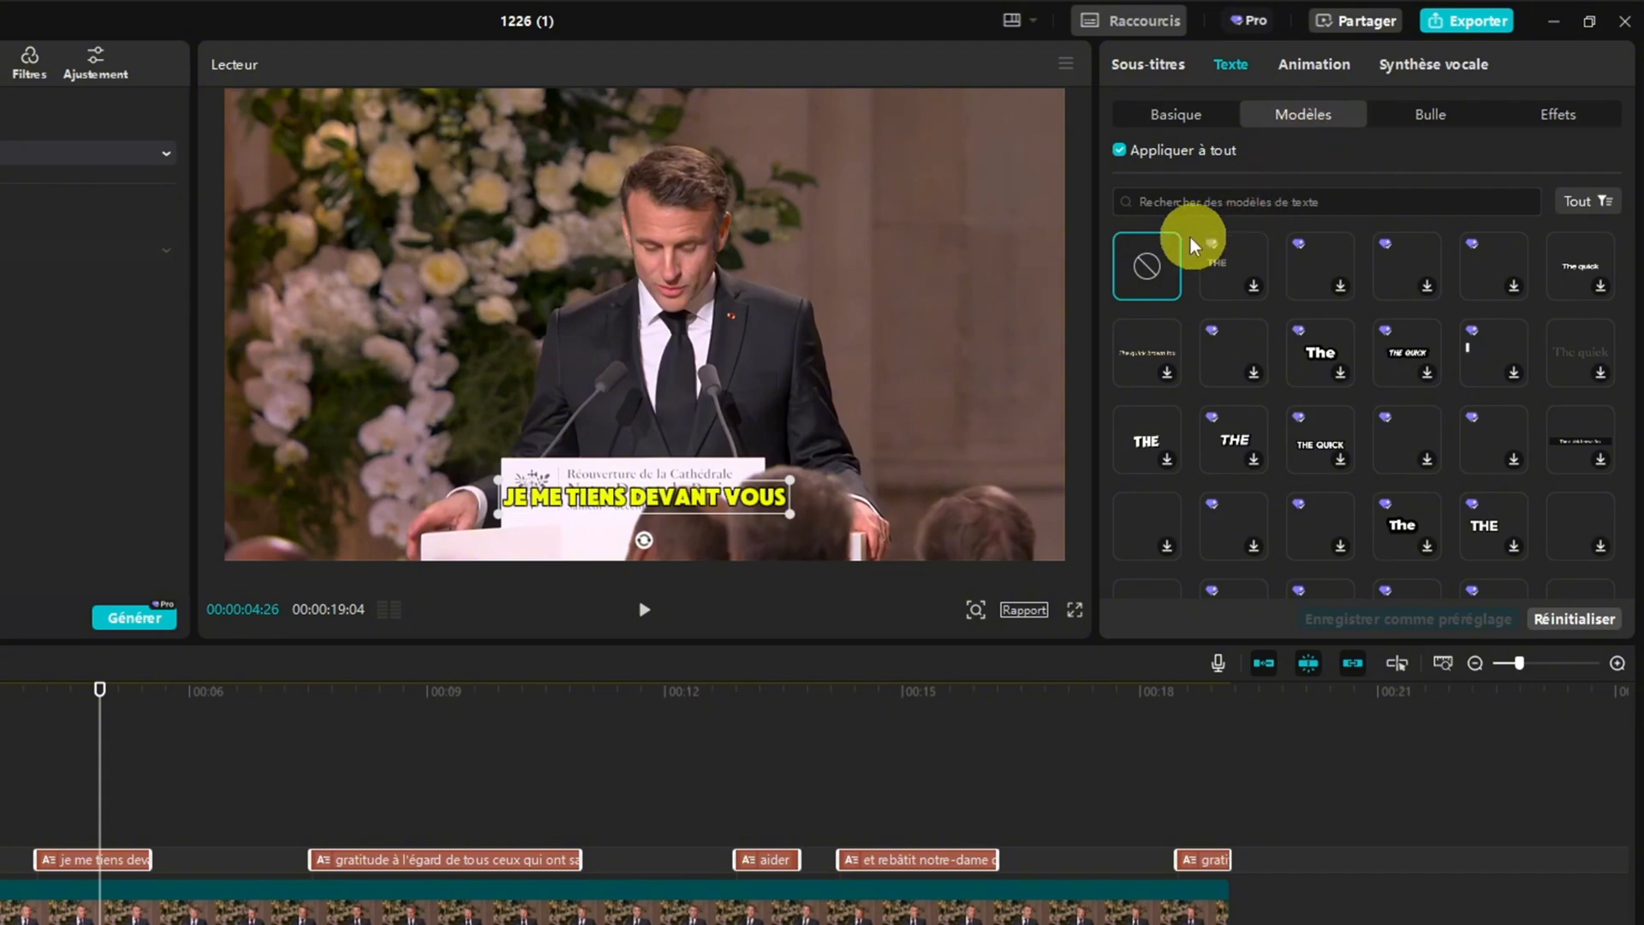
{"action": "scroll", "coordinate": [1186, 249], "scroll_direction": "down", "scroll_amount": 3}
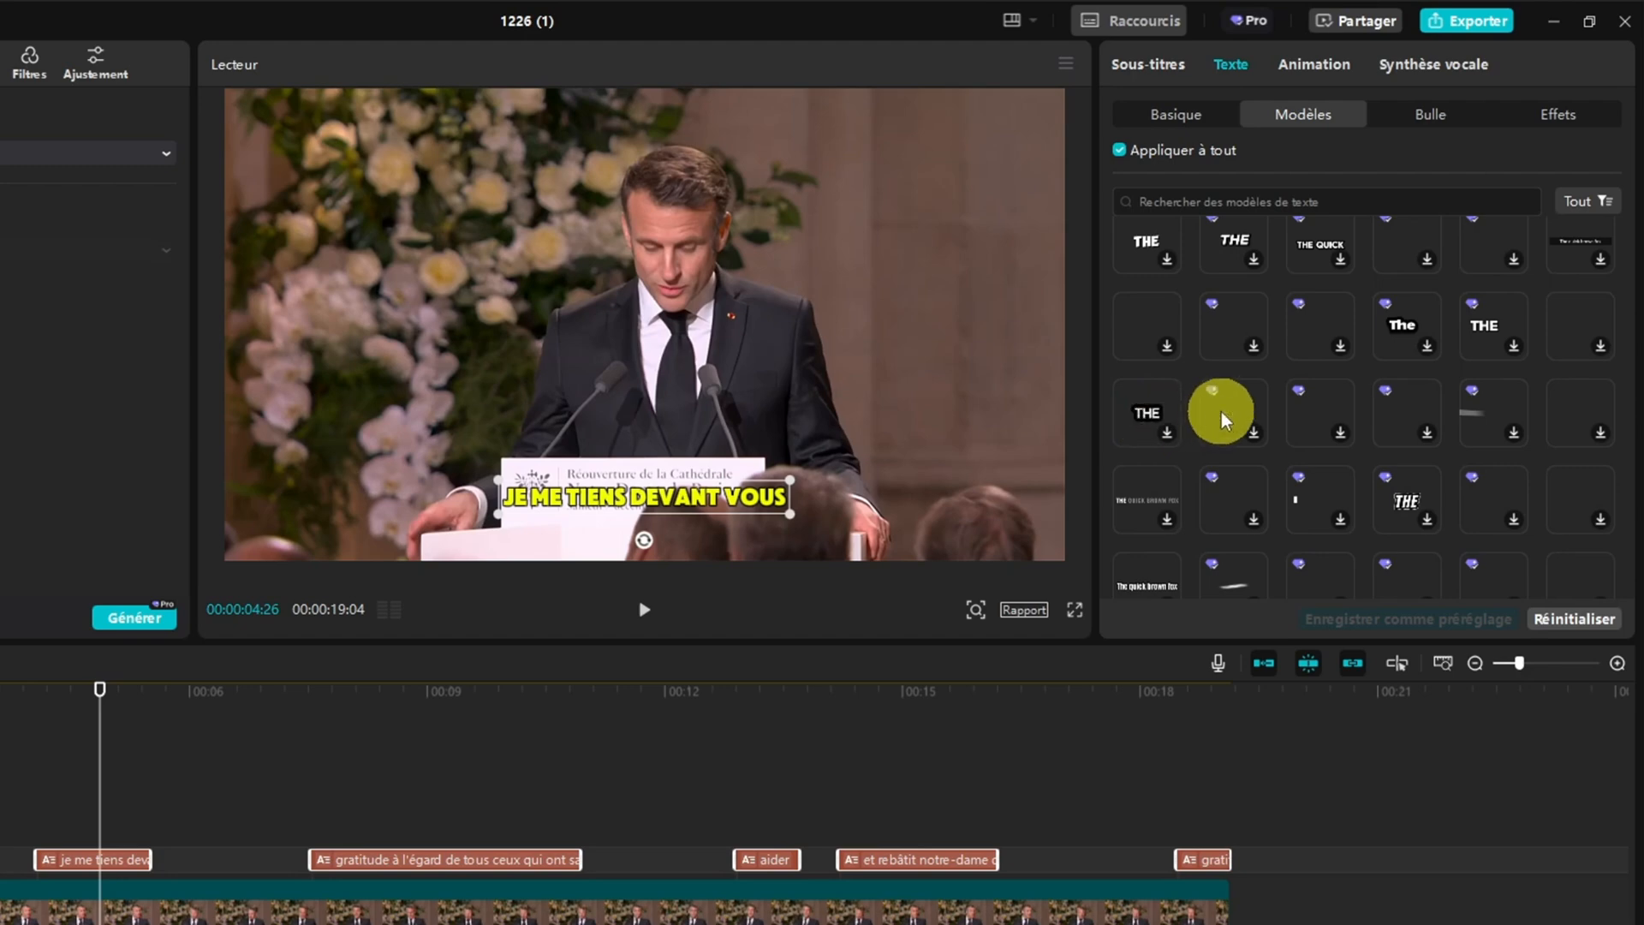
{"action": "scroll", "coordinate": [1321, 413], "scroll_direction": "down", "scroll_amount": 3}
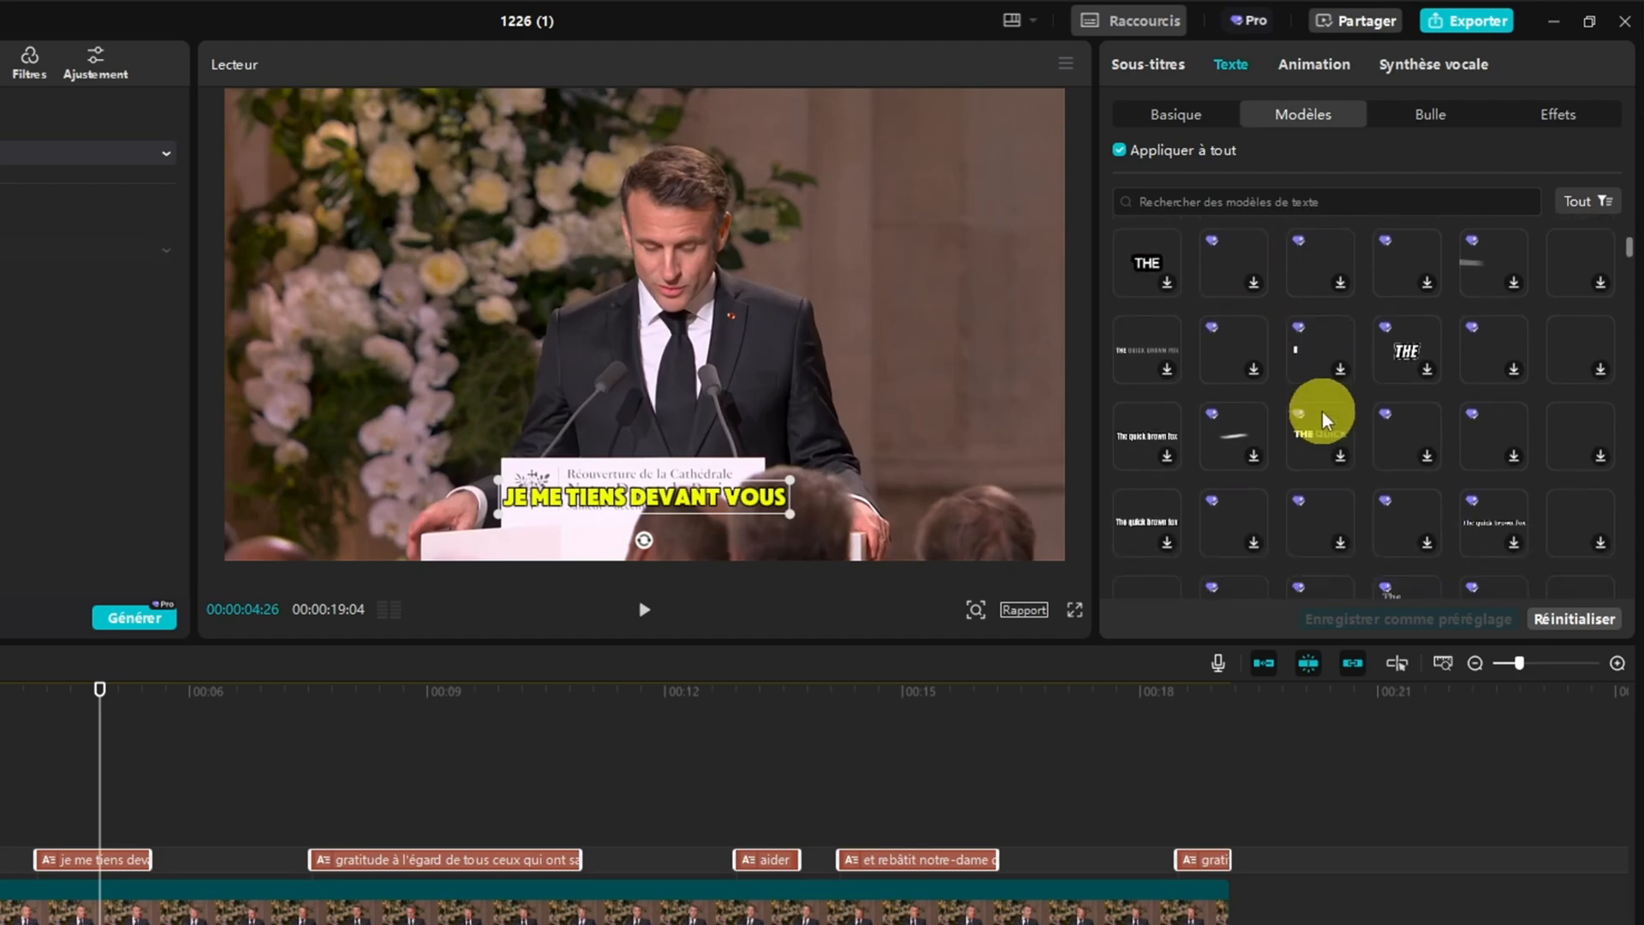
{"action": "scroll", "coordinate": [1323, 416], "scroll_direction": "down", "scroll_amount": 3}
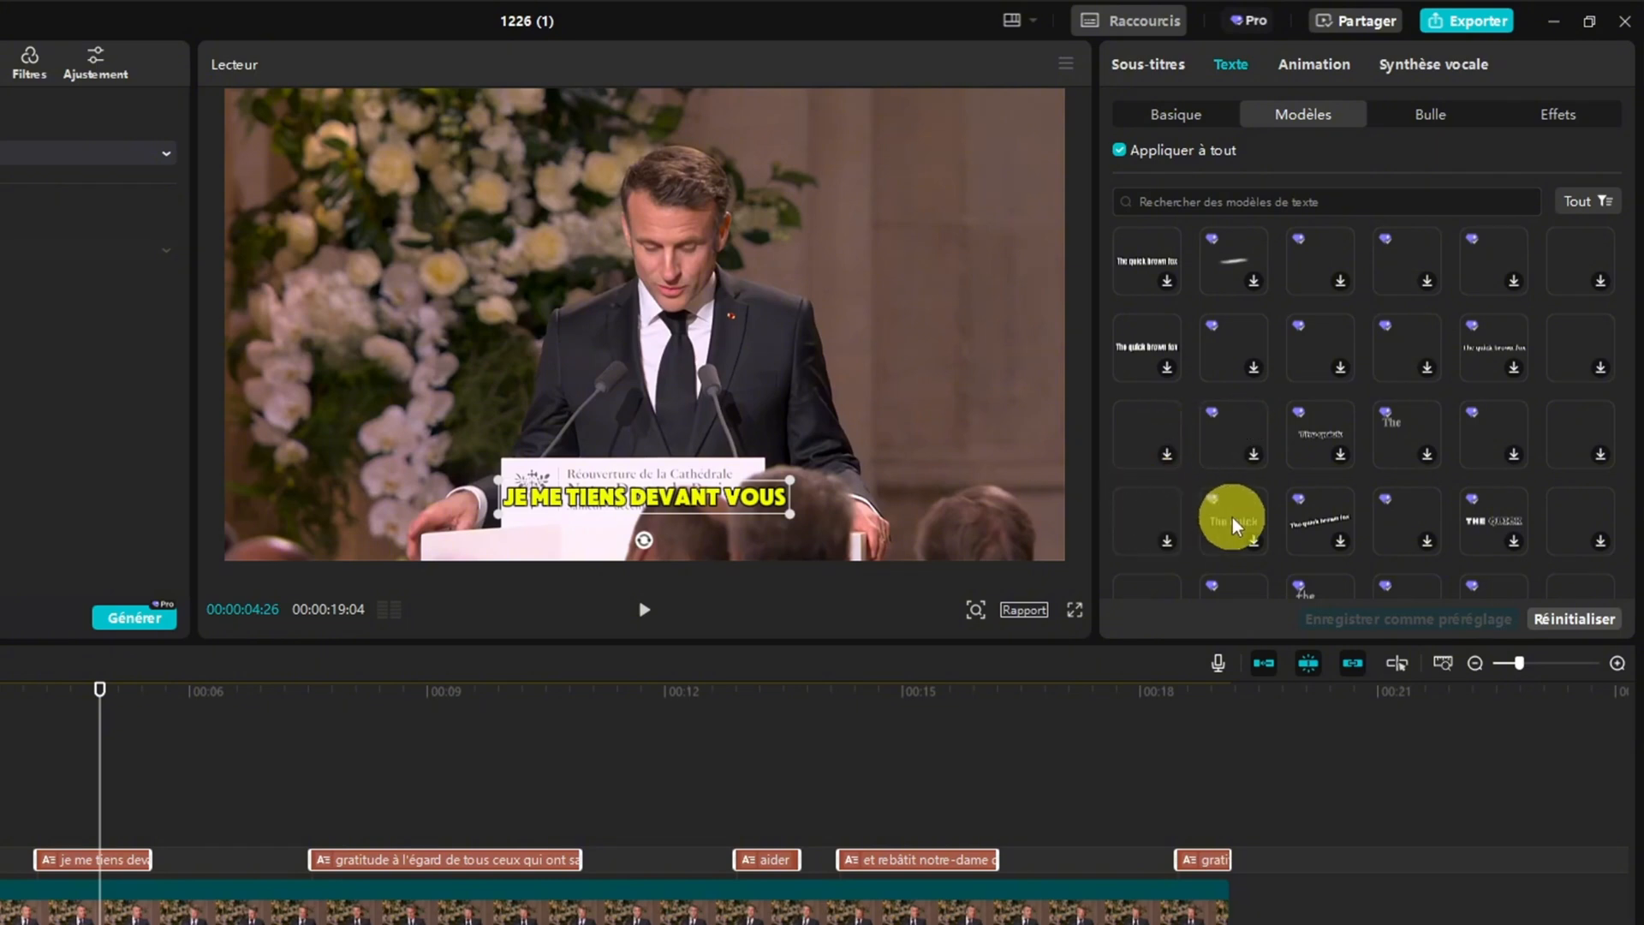
{"action": "left_click", "coordinate": [1429, 115]}
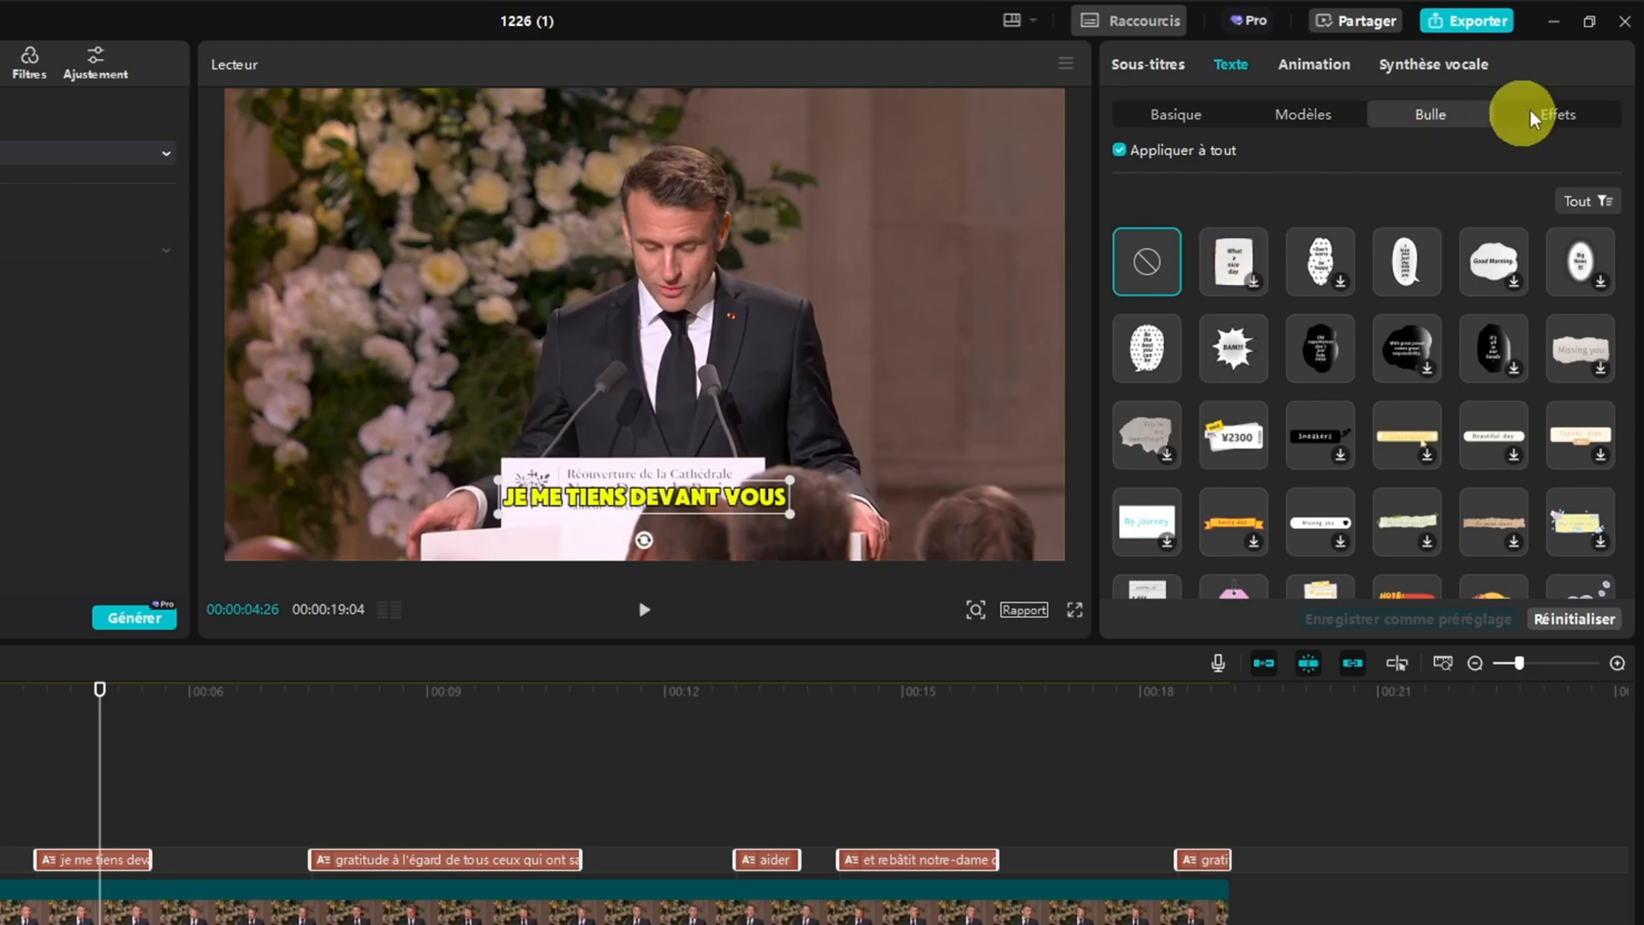
{"action": "left_click", "coordinate": [1562, 108]}
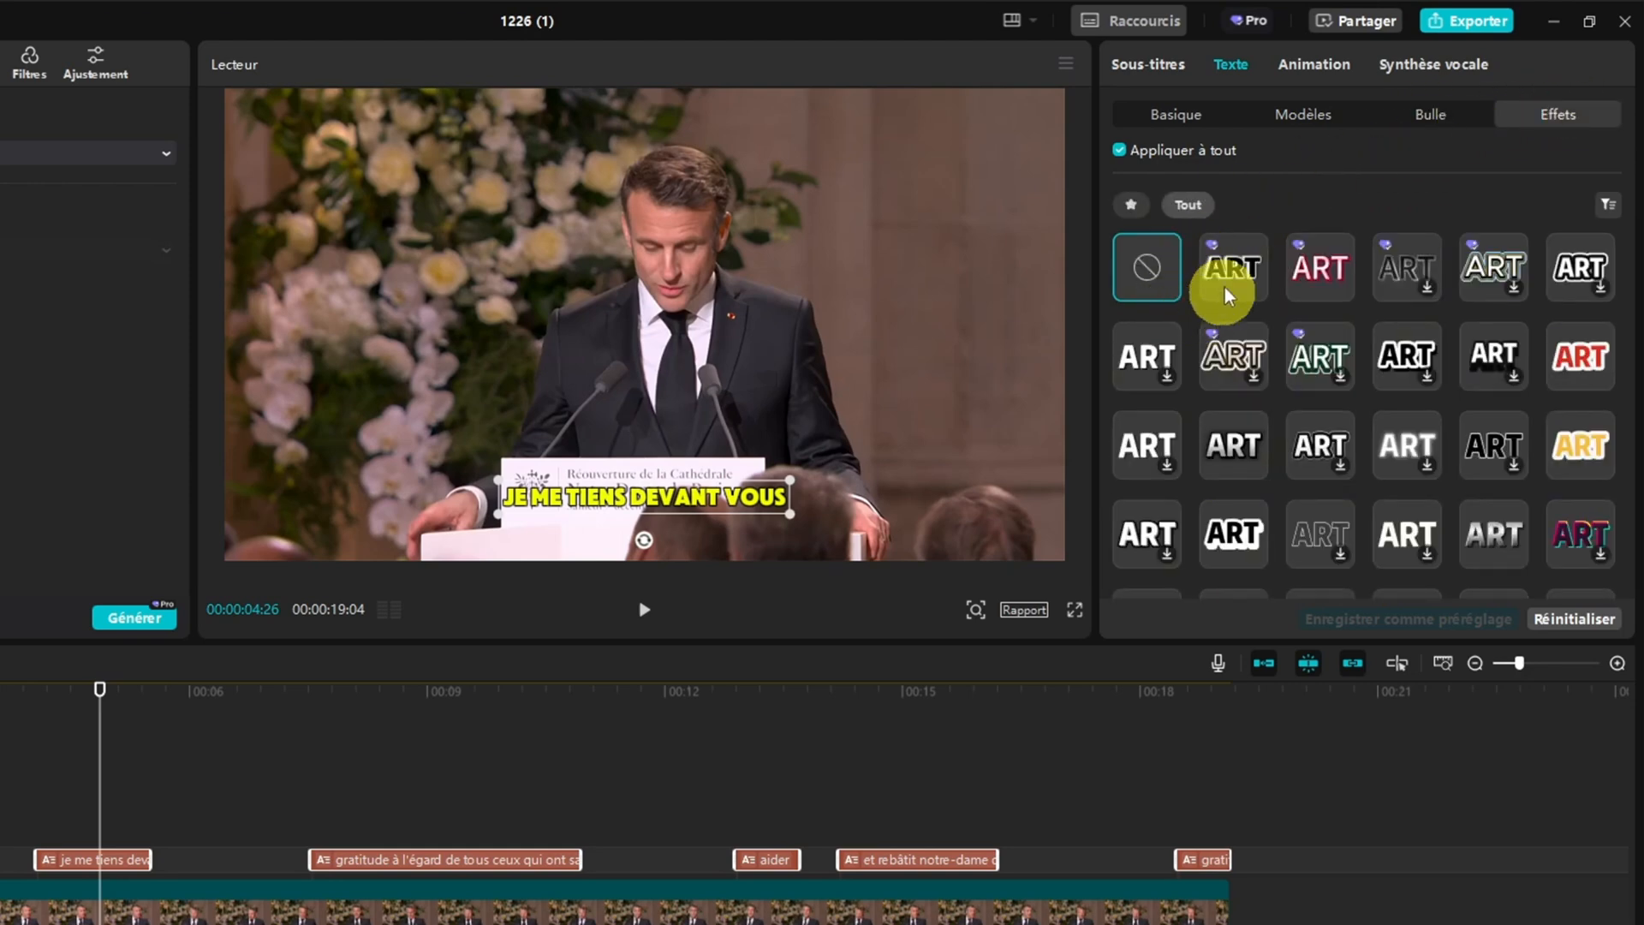
Try the bold "brown" text template on all captions and replace it with the green "QUICK" template
{"action": "left_click", "coordinate": [1304, 123]}
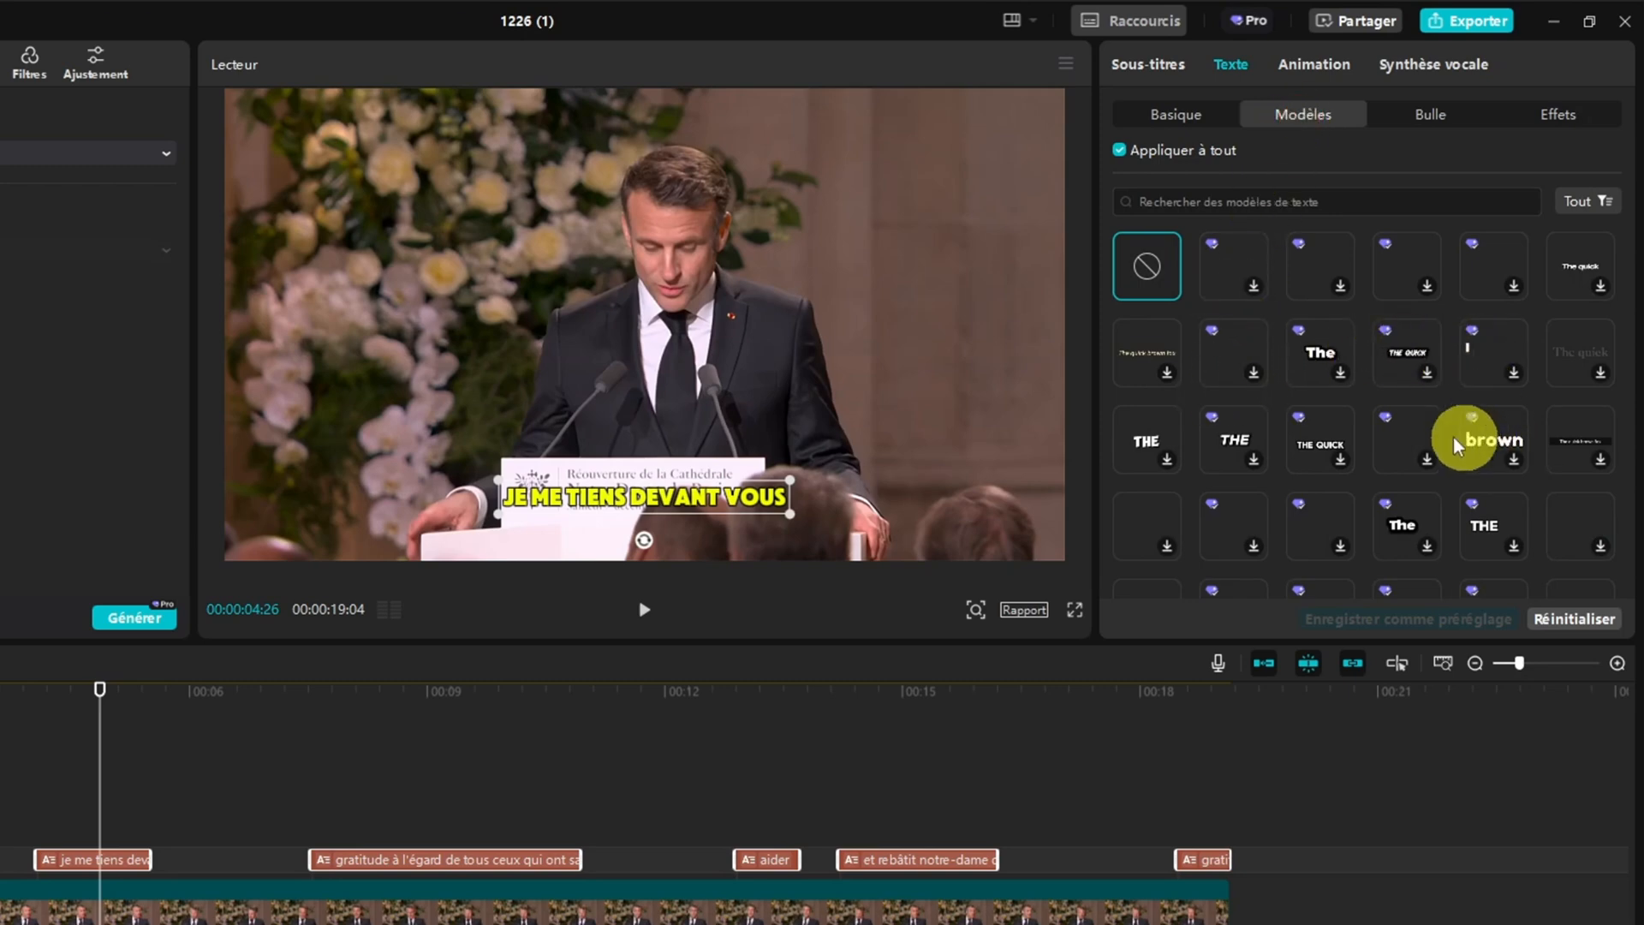
{"action": "left_click", "coordinate": [1484, 443]}
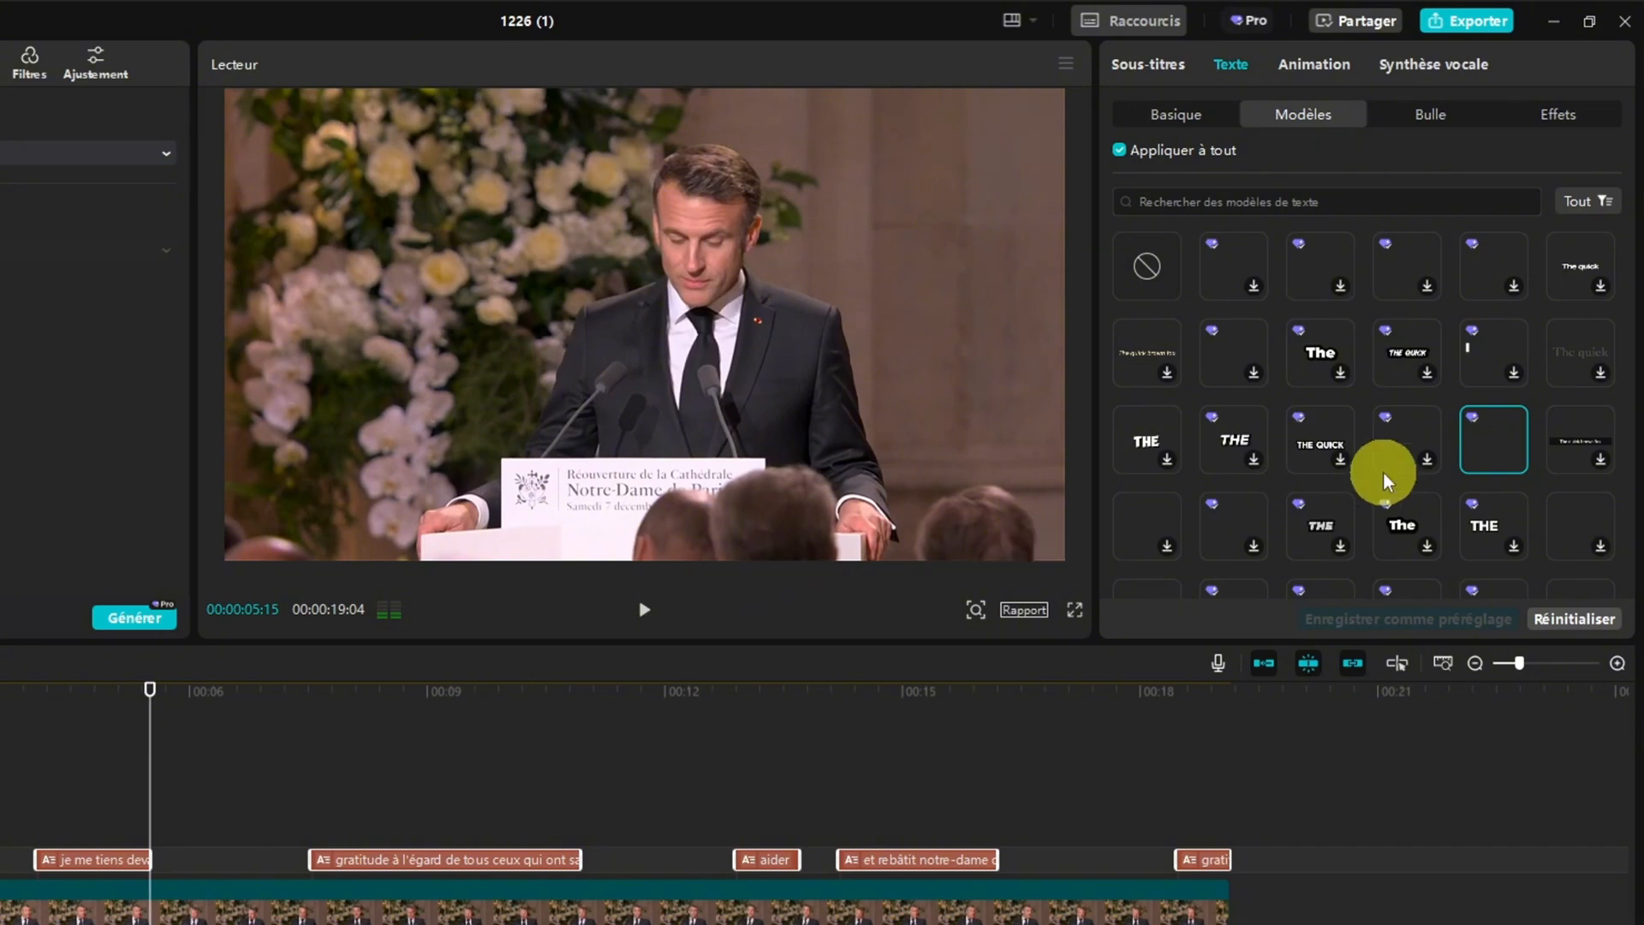
{"action": "scroll", "coordinate": [1385, 446], "scroll_direction": "down", "scroll_amount": 3}
{"action": "scroll", "coordinate": [1387, 445], "scroll_direction": "down", "scroll_amount": 2}
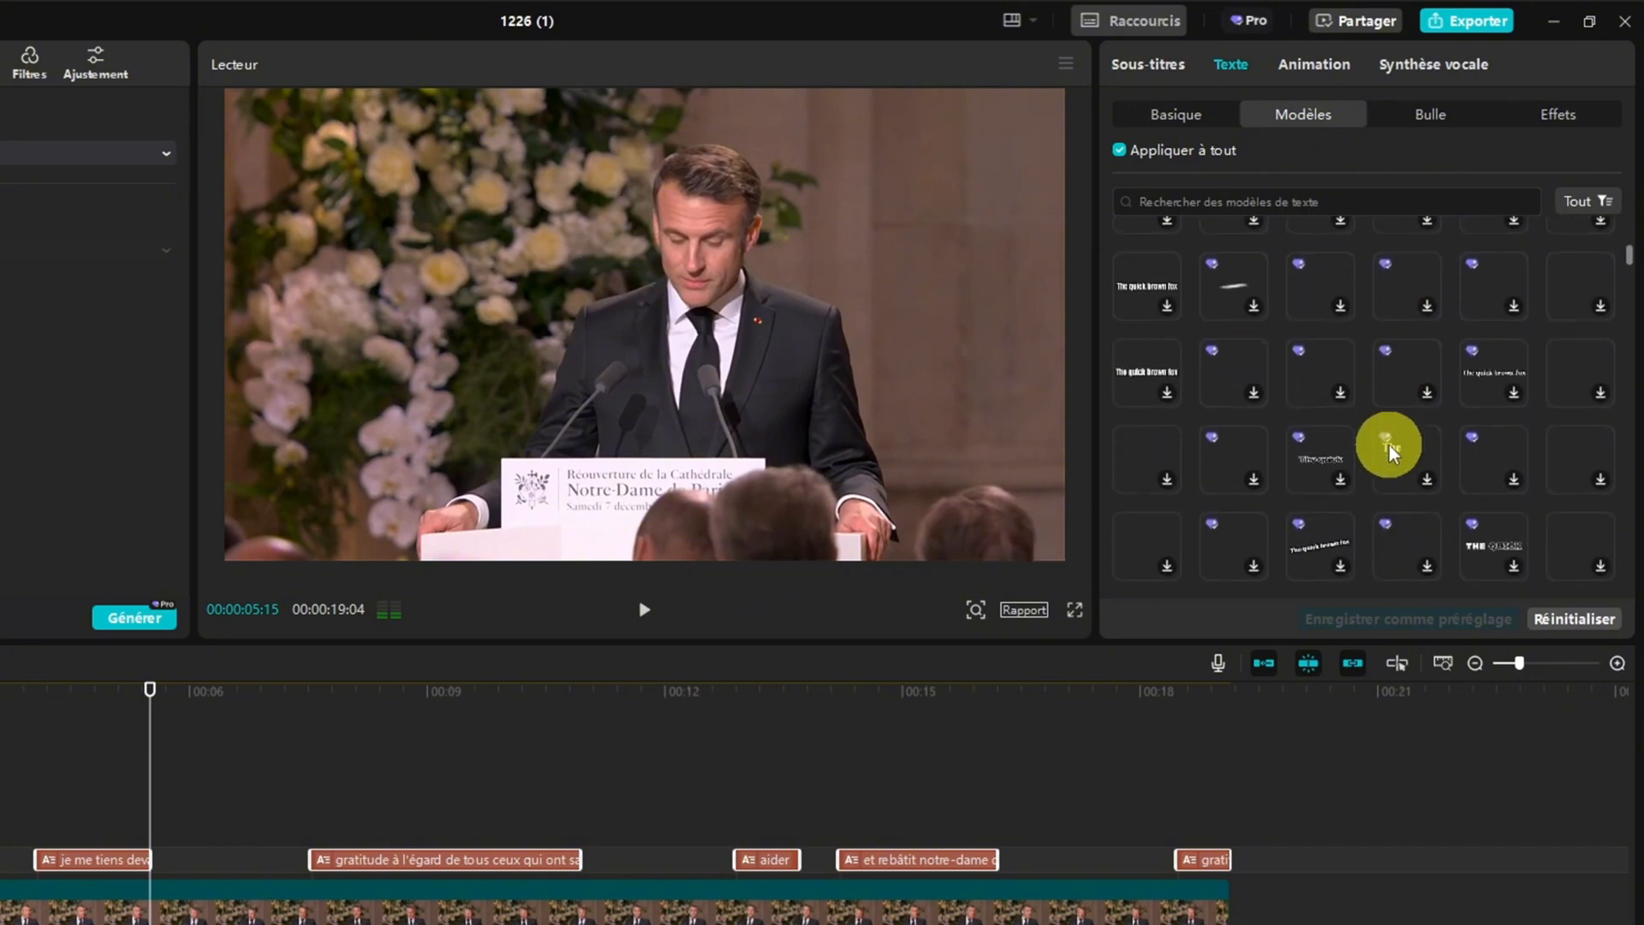
{"action": "scroll", "coordinate": [1364, 426], "scroll_direction": "down", "scroll_amount": 2}
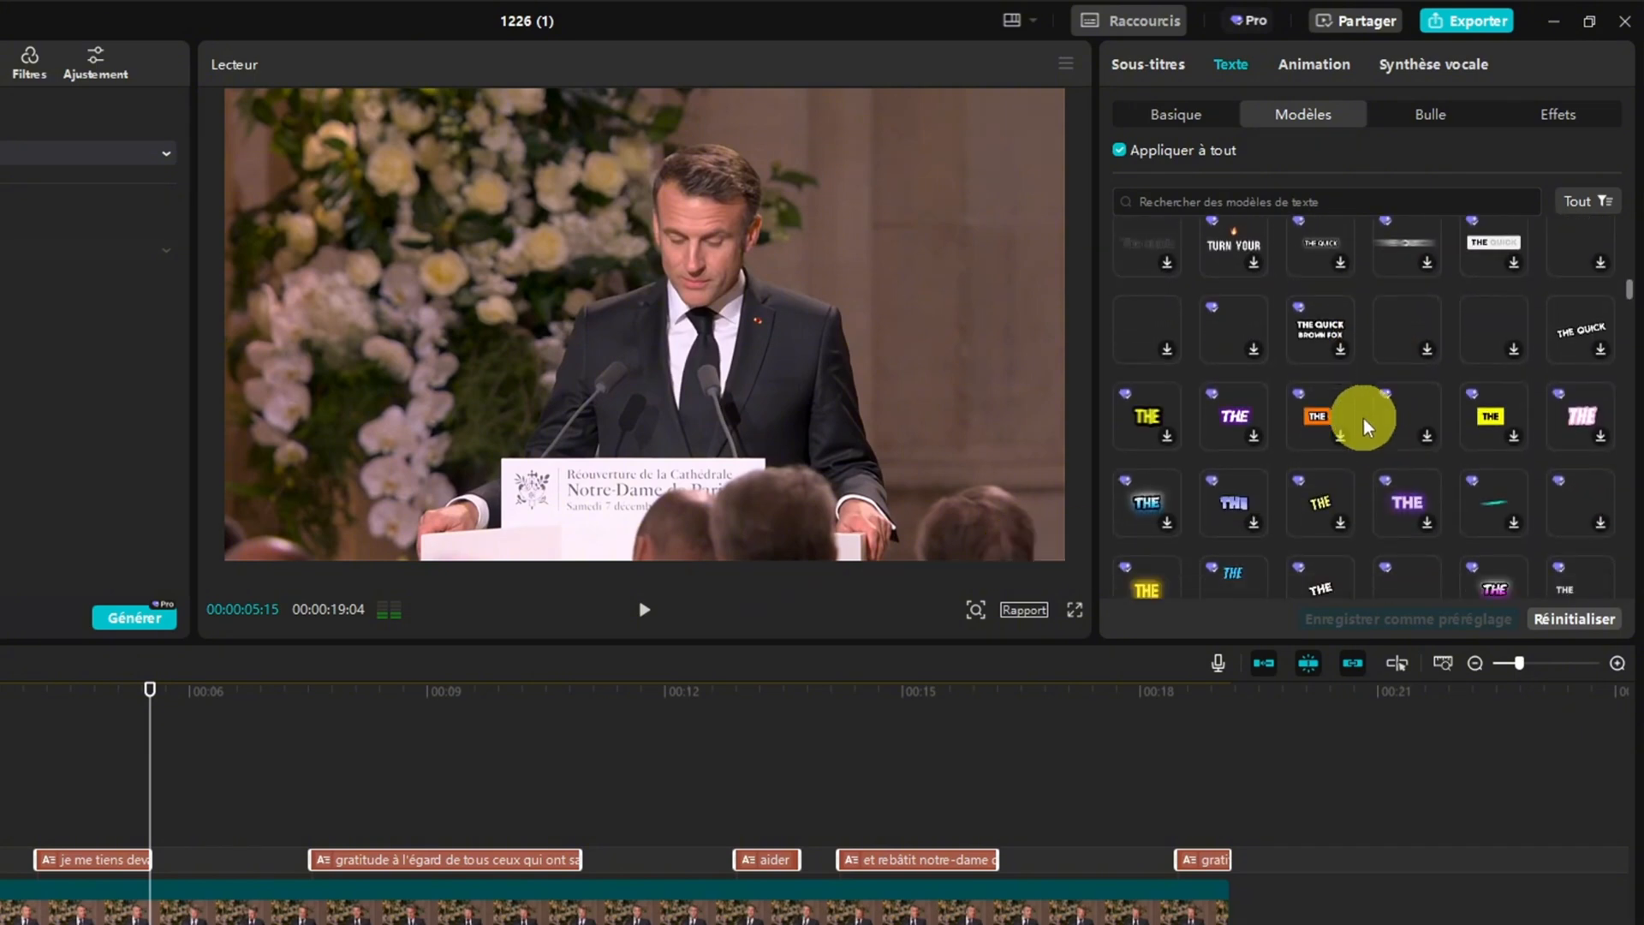
{"action": "left_click", "coordinate": [1148, 419]}
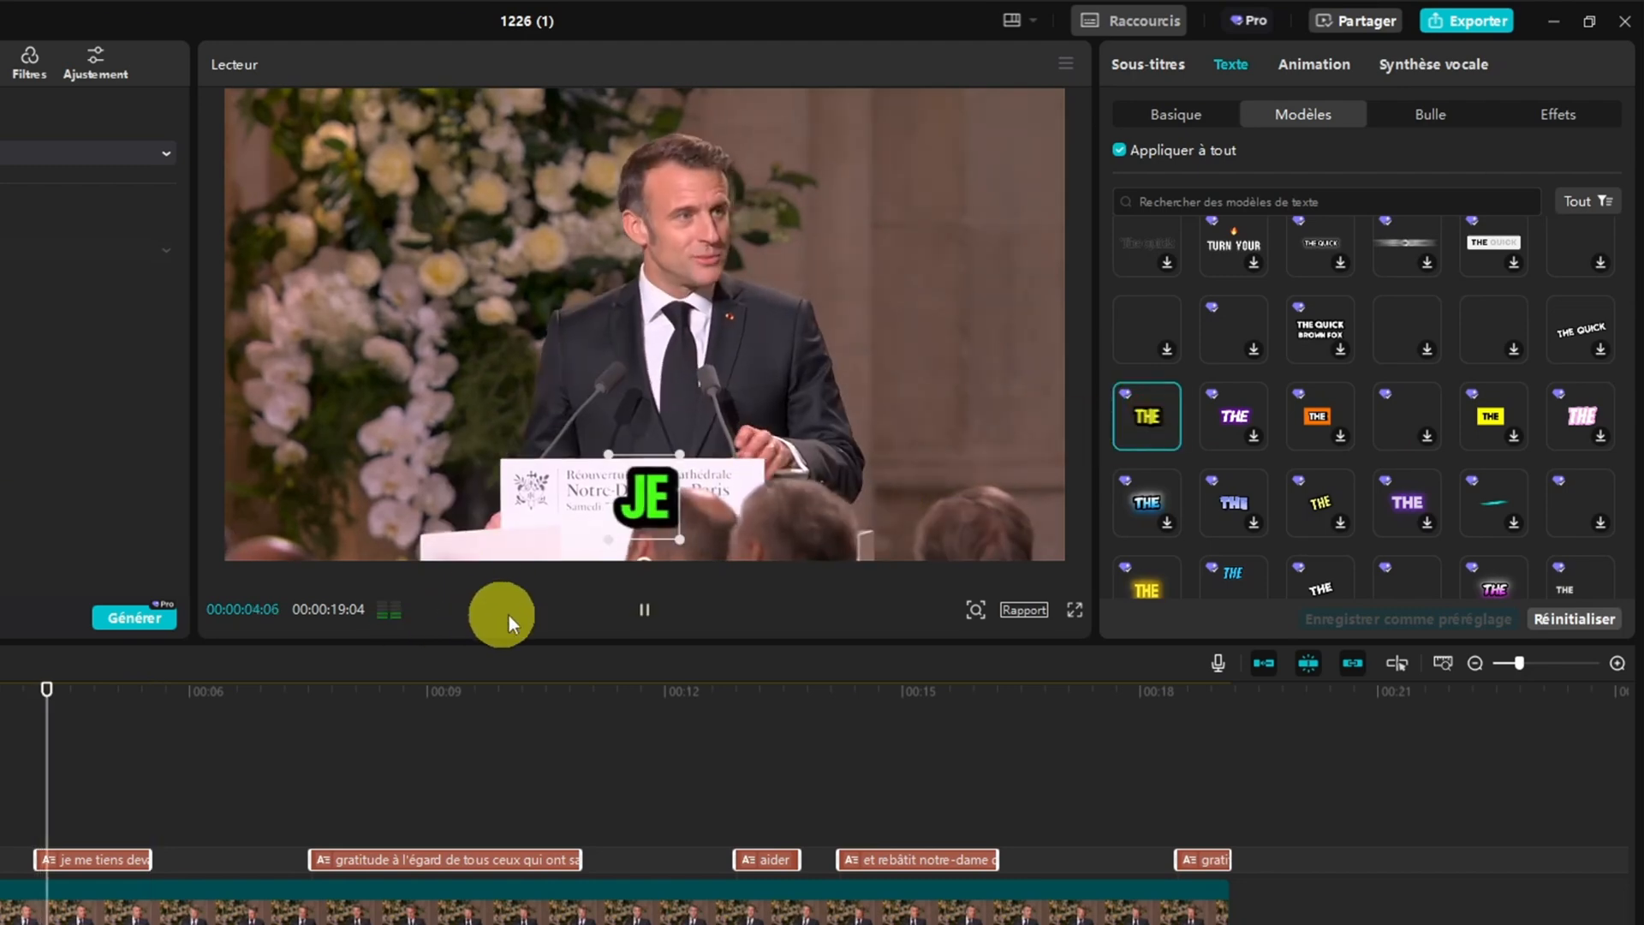
Play the video and scrub through the "et rebâtit notre-dame" caption to check the word animation, finishing with no caption selected
{"action": "left_click", "coordinate": [640, 613]}
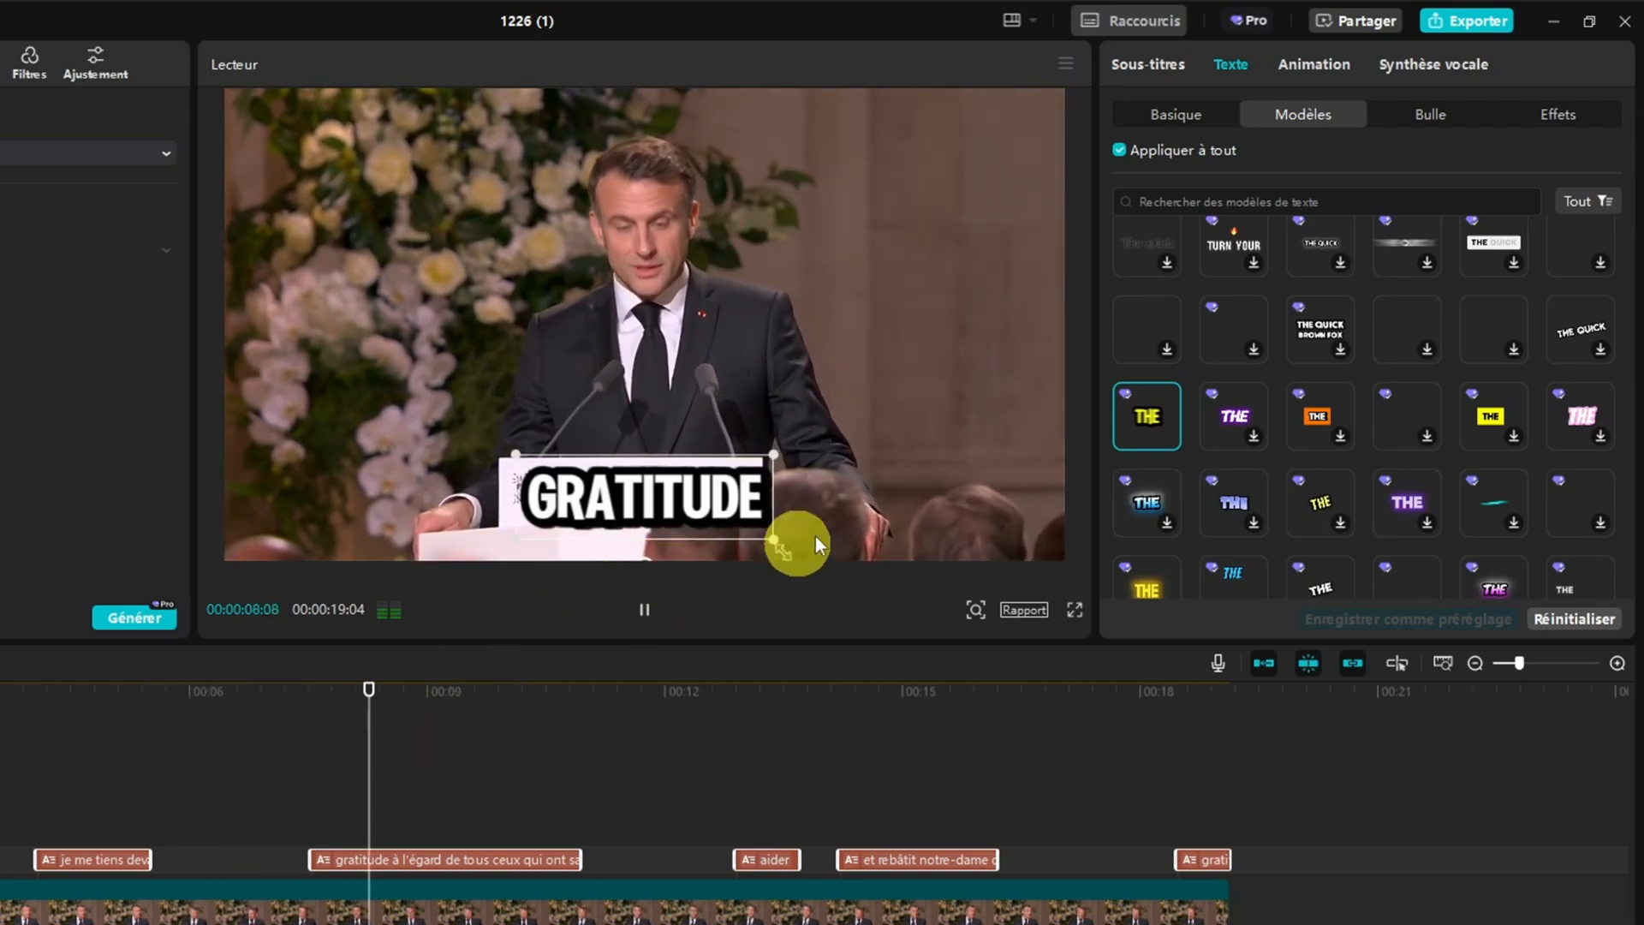
{"action": "left_click", "coordinate": [646, 611]}
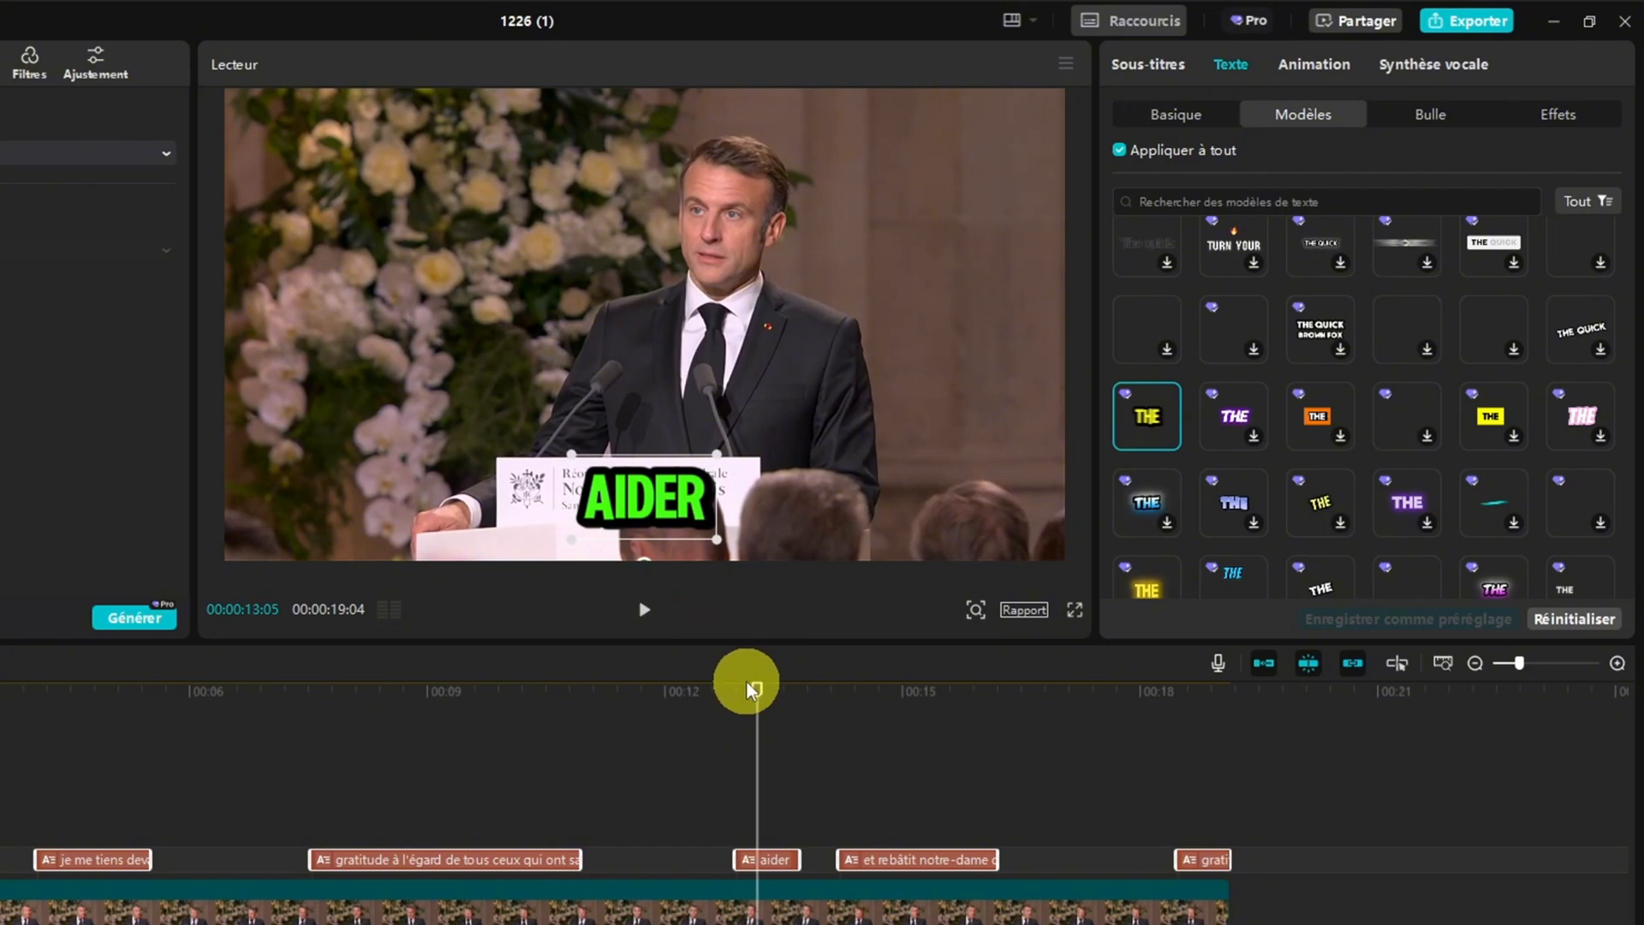
{"action": "left_click_drag", "start_coordinate": [758, 701], "coordinate": [939, 664]}
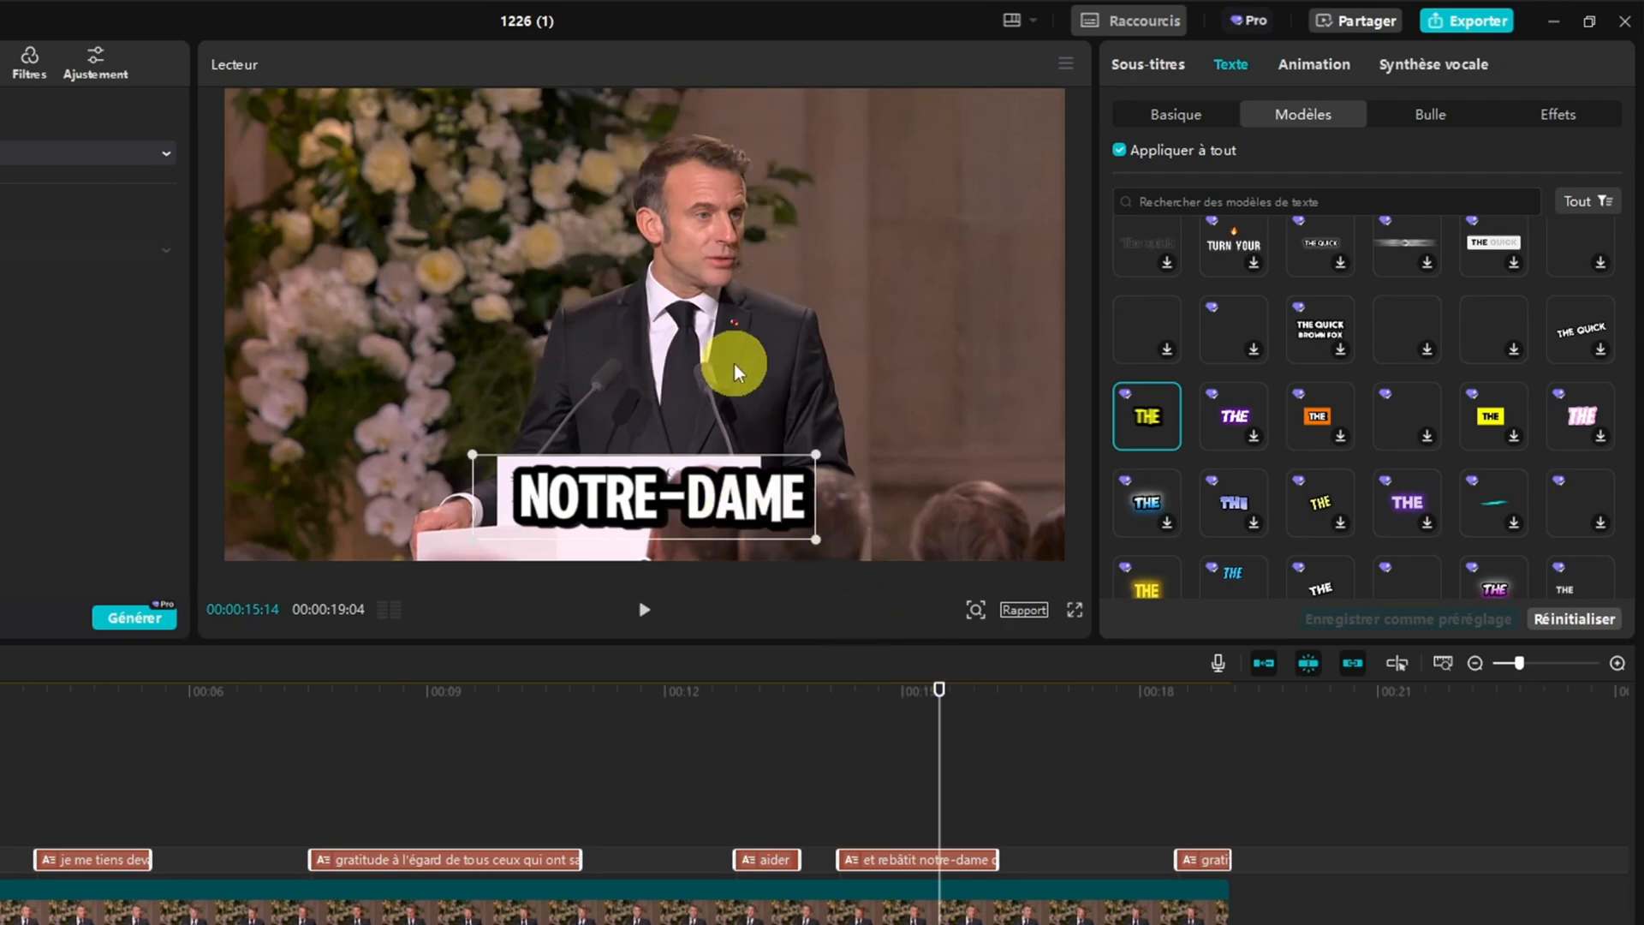
{"action": "left_click_drag", "start_coordinate": [940, 689], "coordinate": [879, 704]}
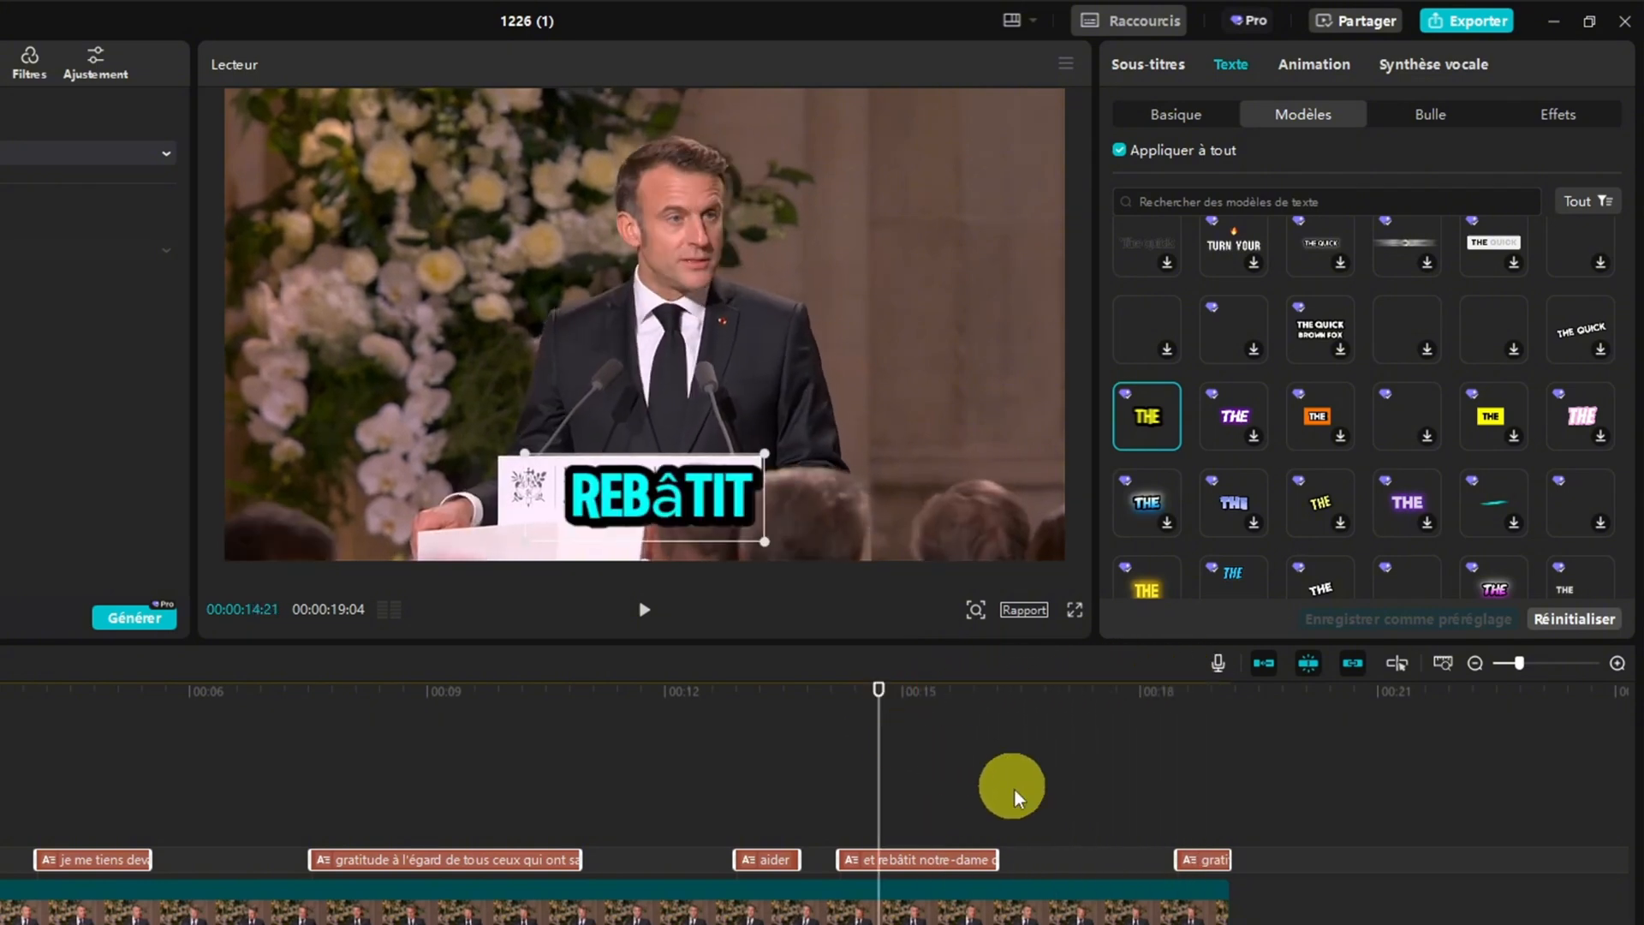
{"action": "left_click", "coordinate": [1060, 860]}
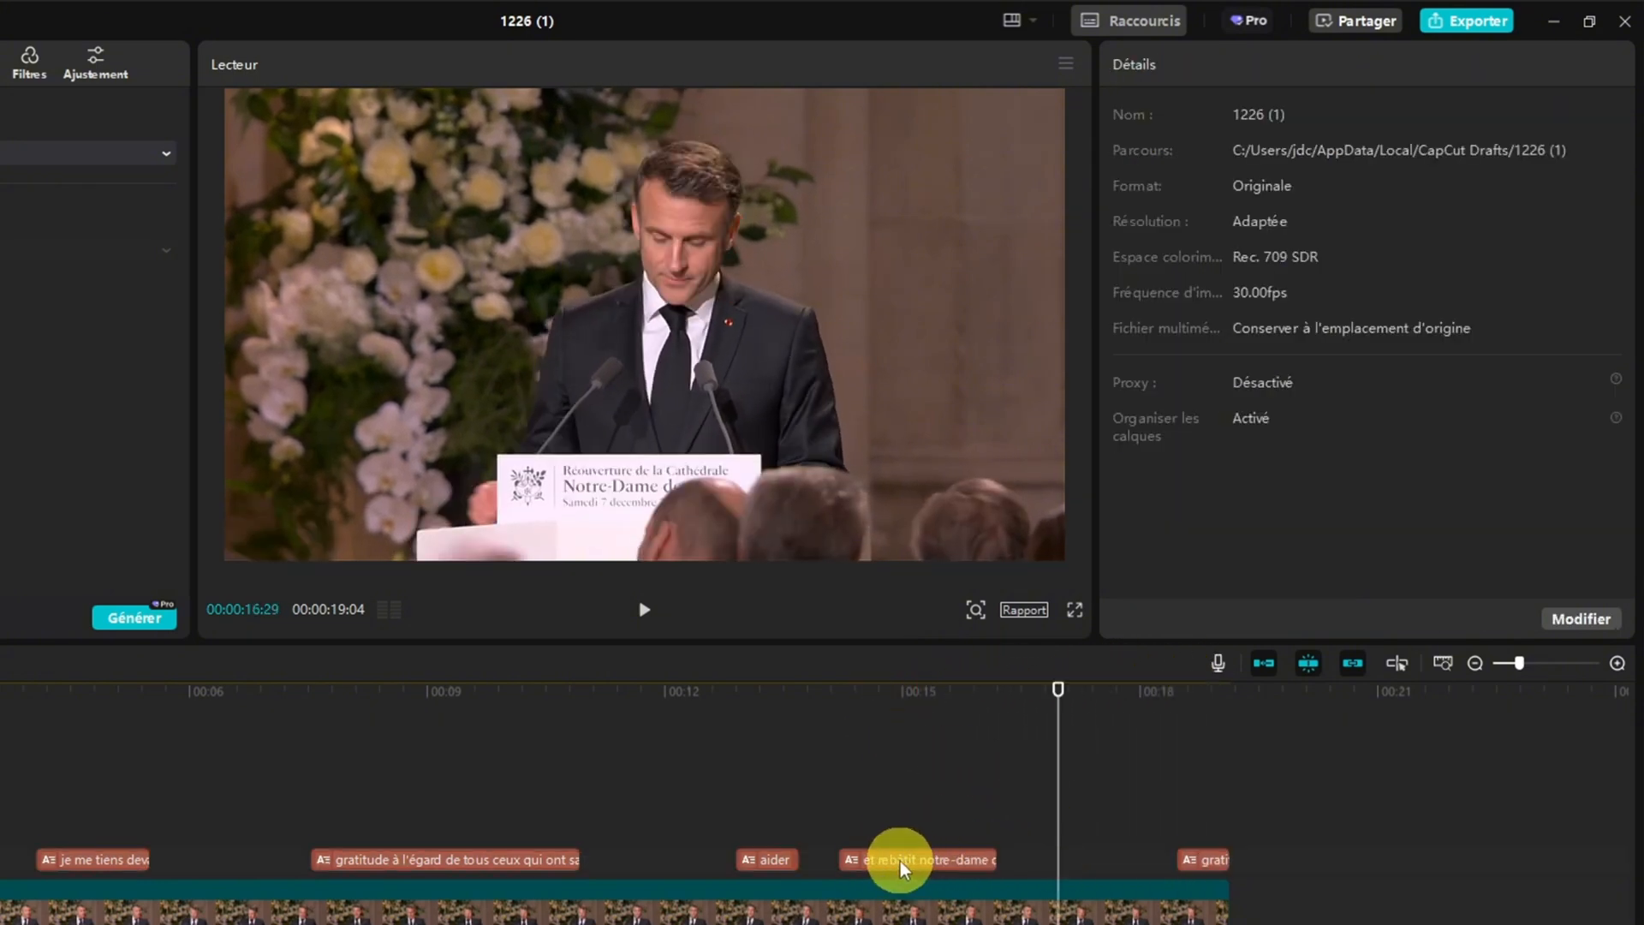
Delete the word "rebâtit" from the text of the "et rebâtit notre-dame de Paris" caption
{"action": "left_click", "coordinate": [900, 867]}
{"action": "left_click_drag", "start_coordinate": [1059, 689], "coordinate": [875, 707]}
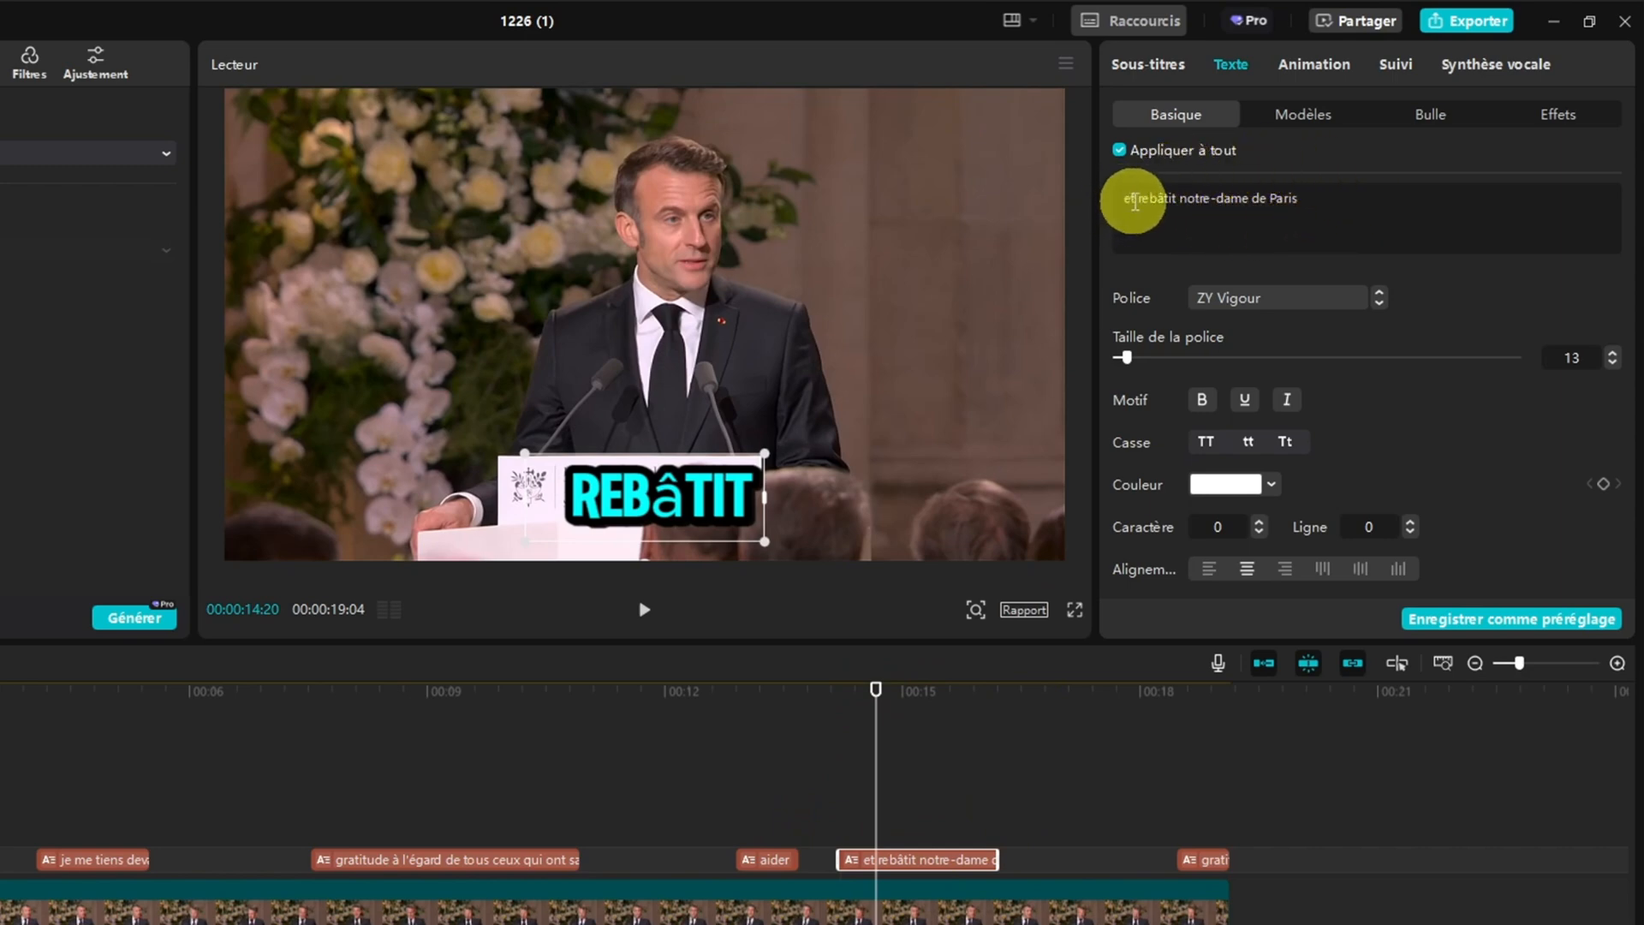
{"action": "left_click_drag", "start_coordinate": [1140, 202], "coordinate": [1180, 199]}
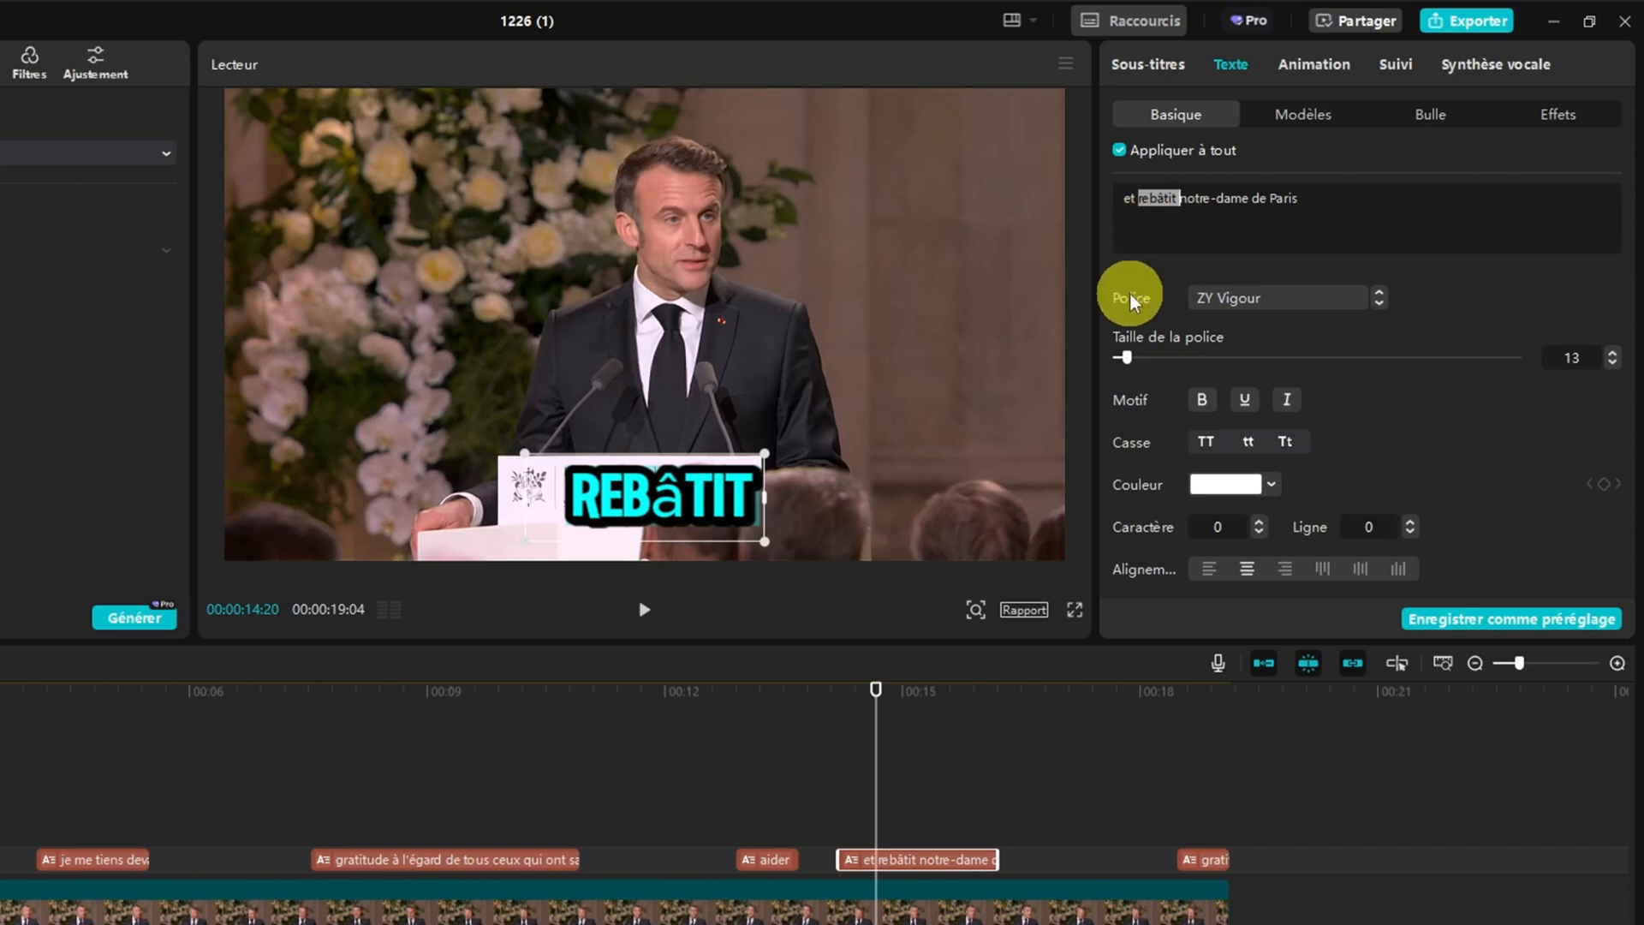
{"action": "key", "text": "BackSpace"}
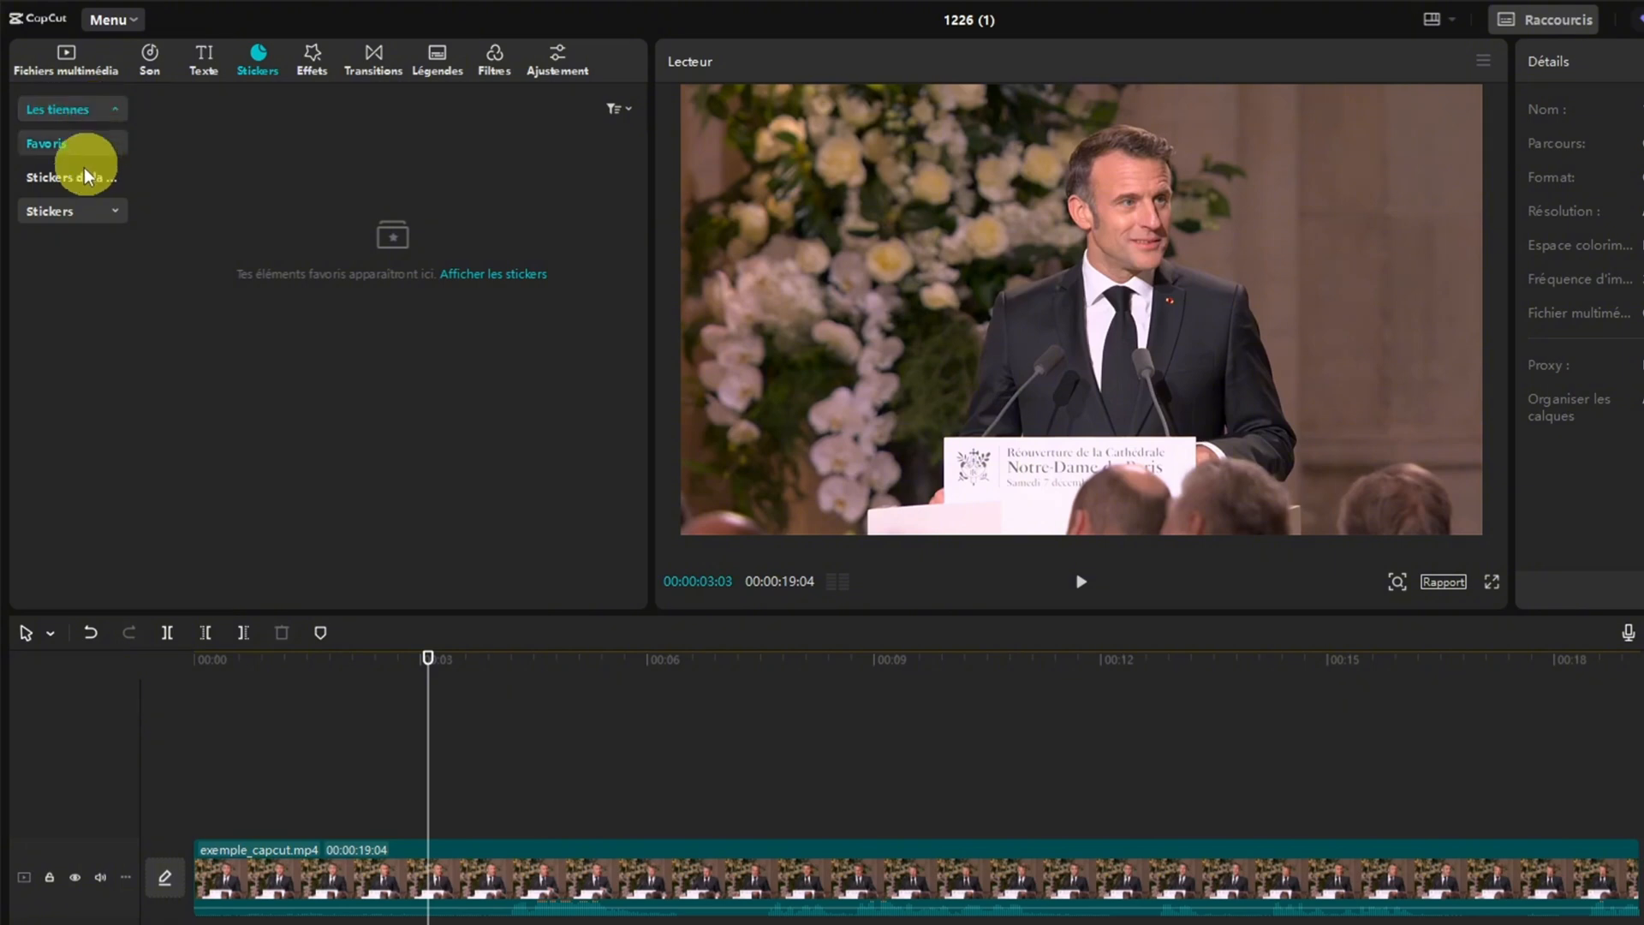
Add the red Subscribe sticker from the Tendance category above the end of exemple_capcut.mp4 and bring it into the preview
{"action": "left_click", "coordinate": [51, 210]}
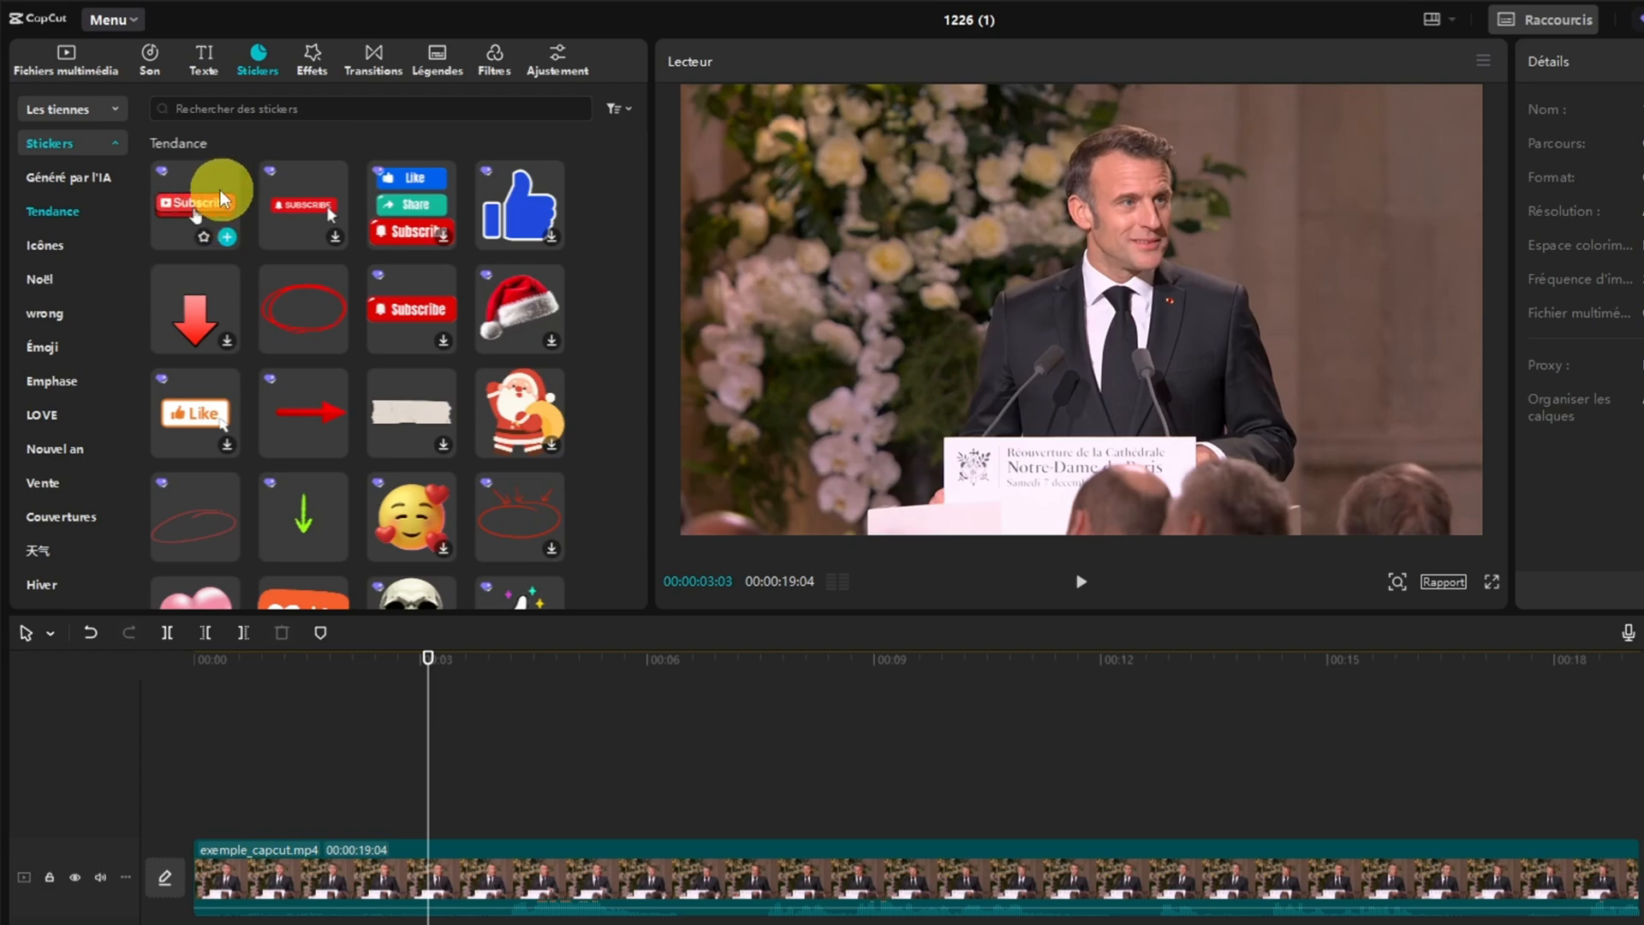
{"action": "left_click_drag", "start_coordinate": [219, 190], "coordinate": [1351, 783]}
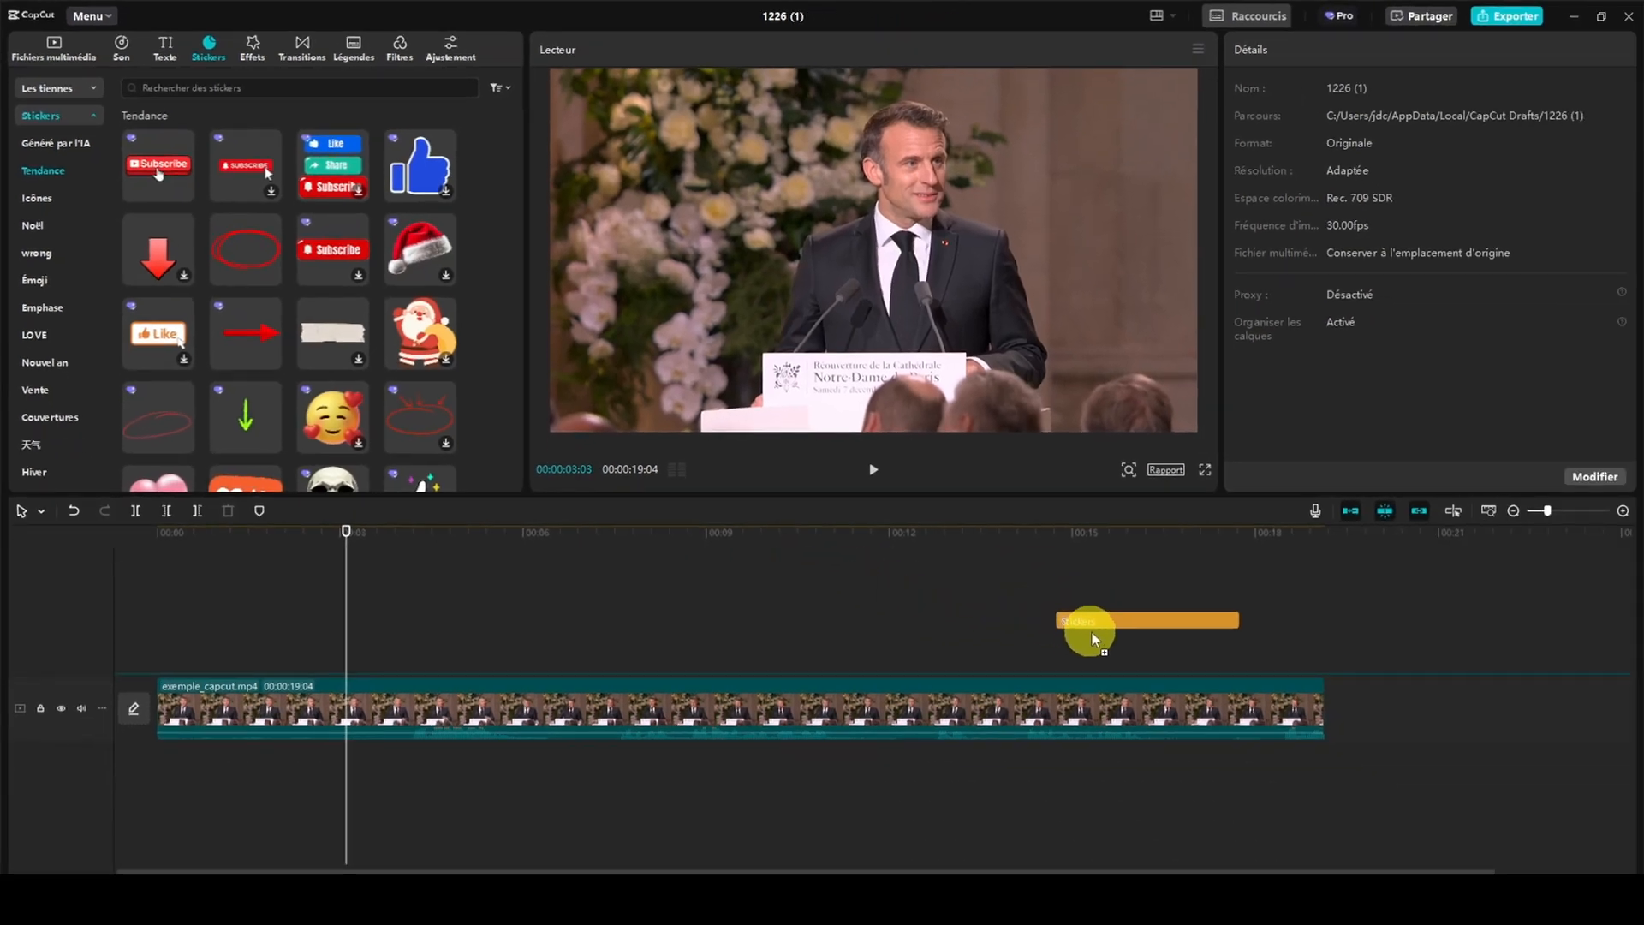
{"action": "left_click_drag", "start_coordinate": [1092, 632], "coordinate": [1140, 659]}
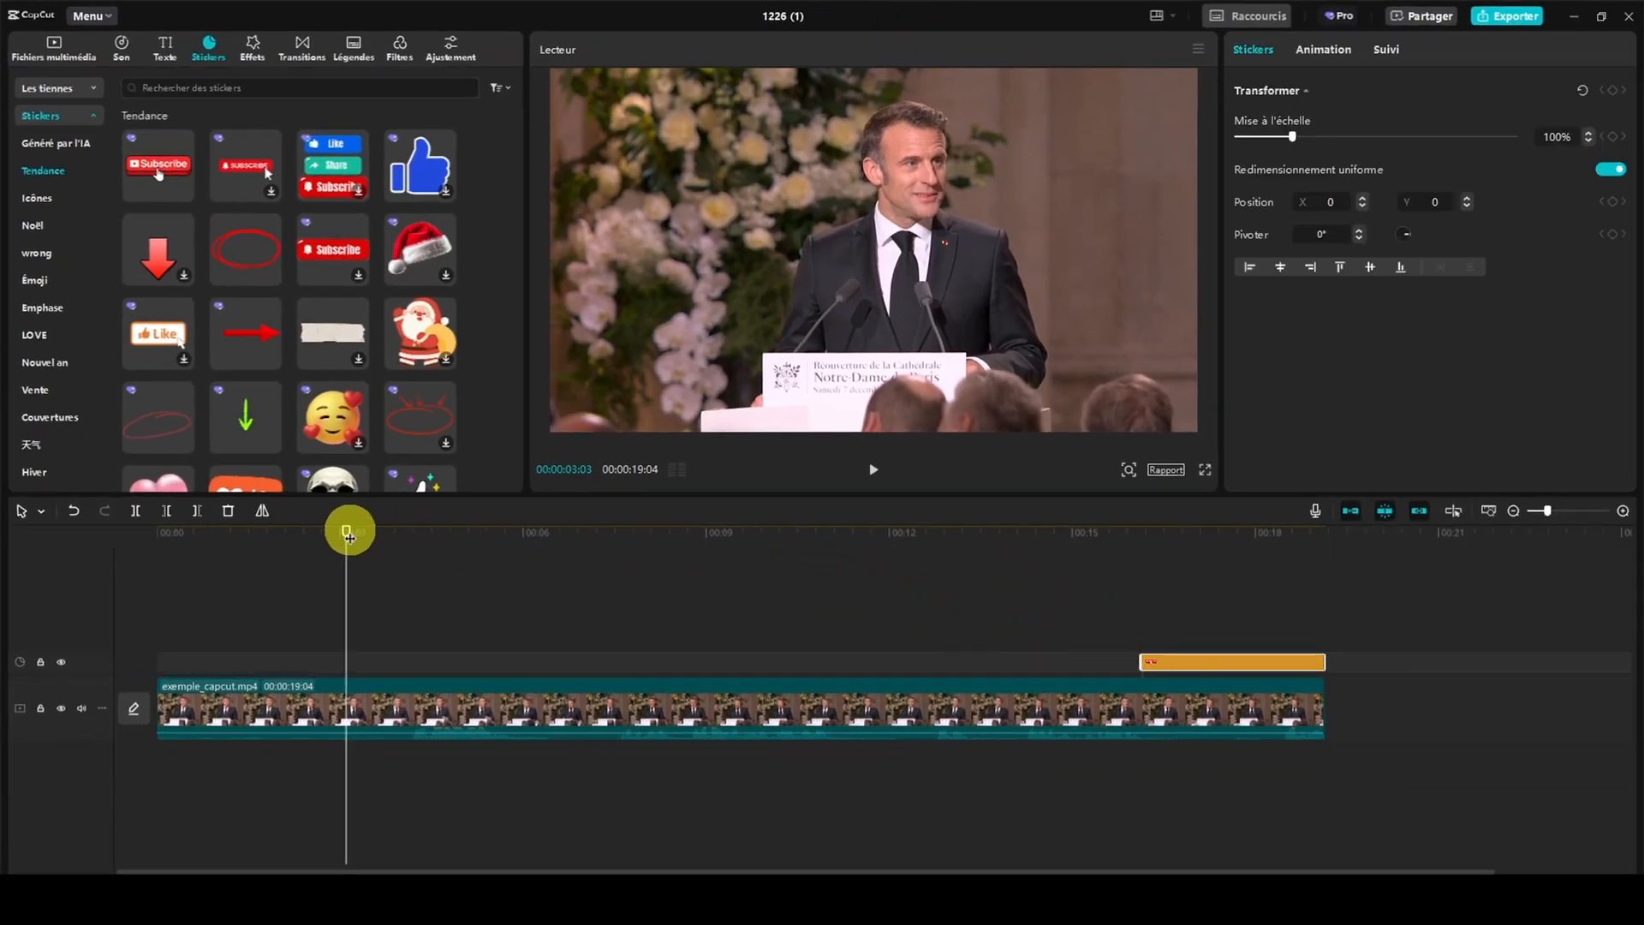
{"action": "left_click_drag", "start_coordinate": [348, 529], "coordinate": [1216, 536]}
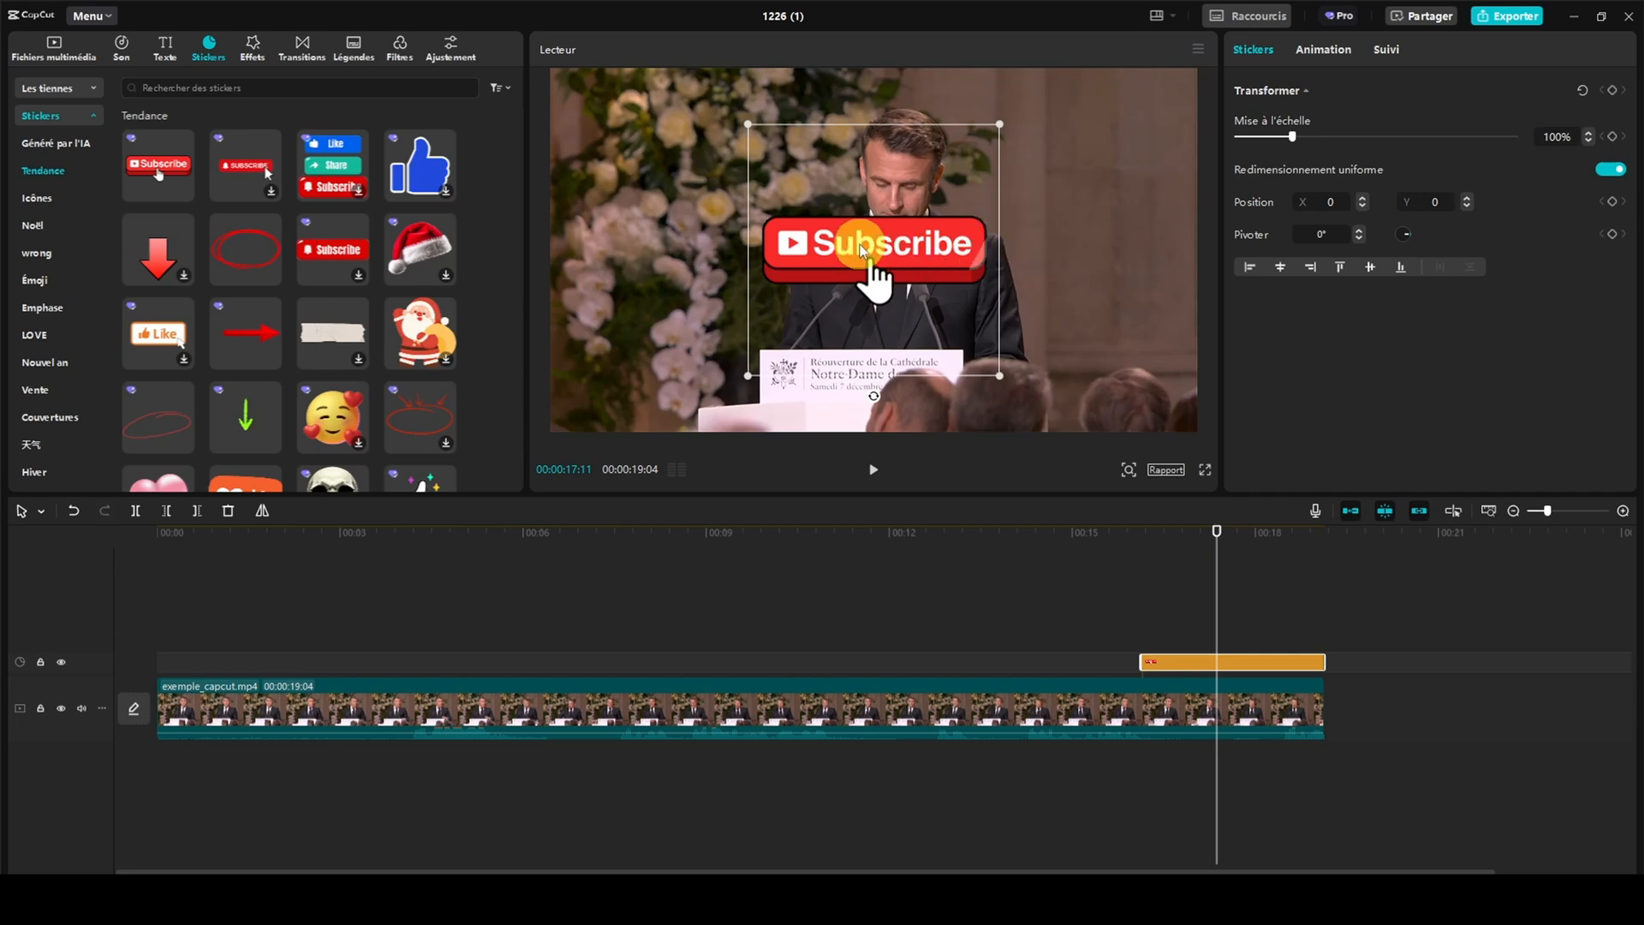
Scale the Subscribe sticker to 91% and trim its start to about 00:00:17:28
{"action": "mouse_move", "coordinate": [859, 244]}
{"action": "left_mouse_down"}
{"action": "mouse_move", "coordinate": [996, 294]}
{"action": "mouse_move", "coordinate": [945, 220]}
{"action": "mouse_move", "coordinate": [811, 248]}
{"action": "mouse_move", "coordinate": [854, 249]}
{"action": "left_mouse_up"}
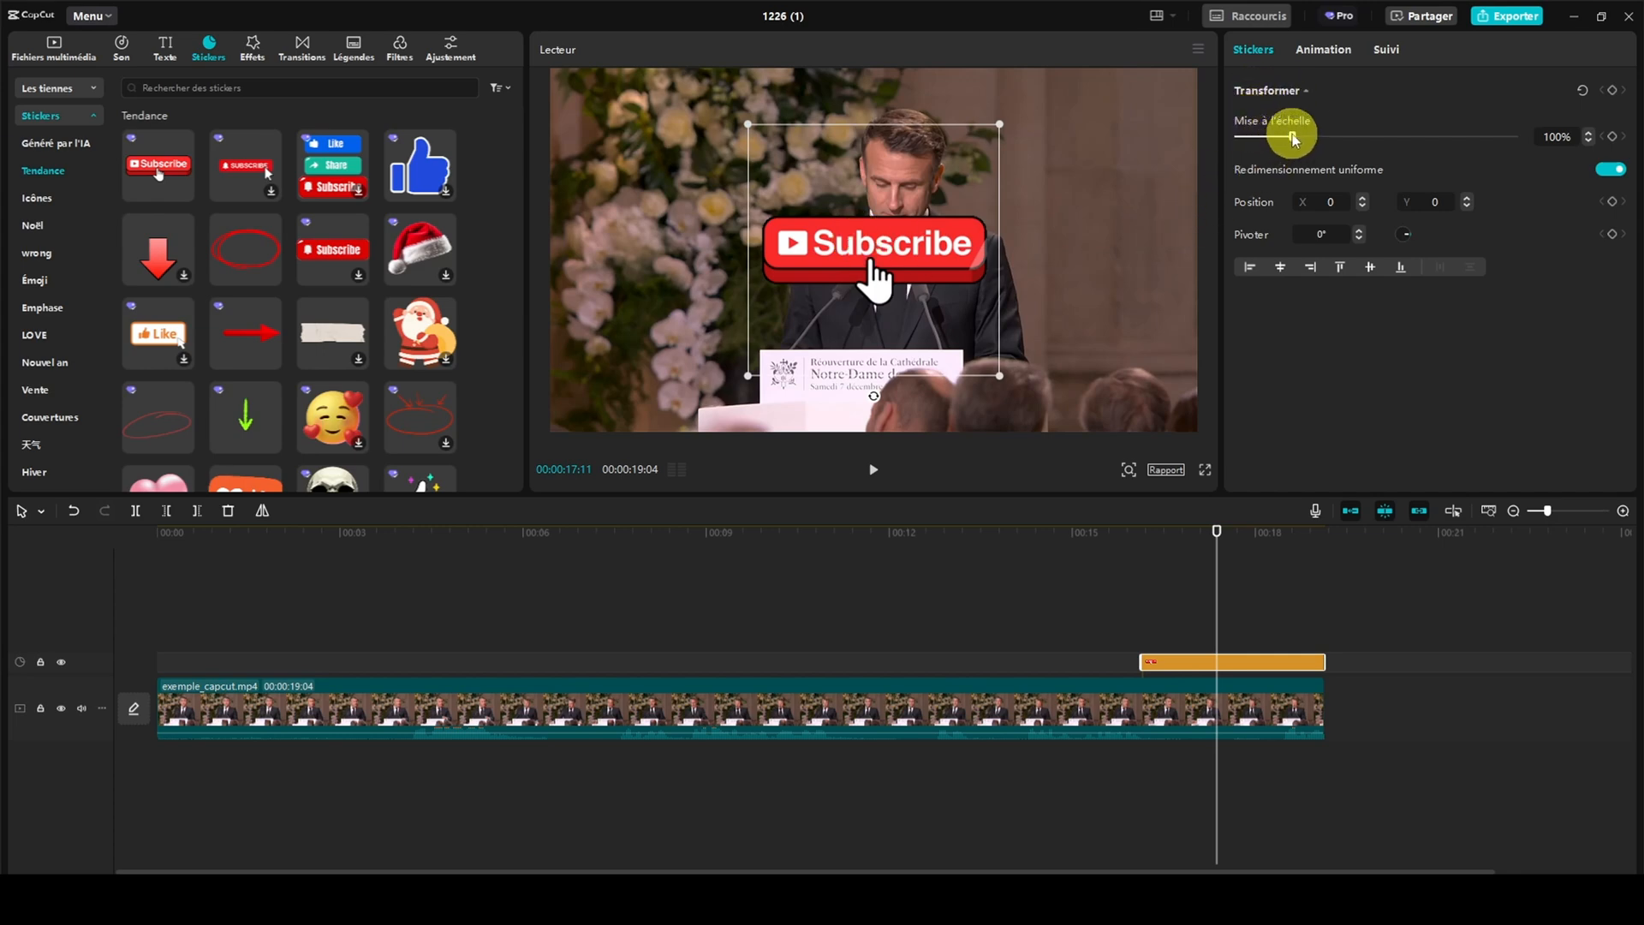
{"action": "mouse_move", "coordinate": [1293, 138]}
{"action": "left_mouse_down"}
{"action": "mouse_move", "coordinate": [1310, 138]}
{"action": "mouse_move", "coordinate": [1287, 141]}
{"action": "left_mouse_up"}
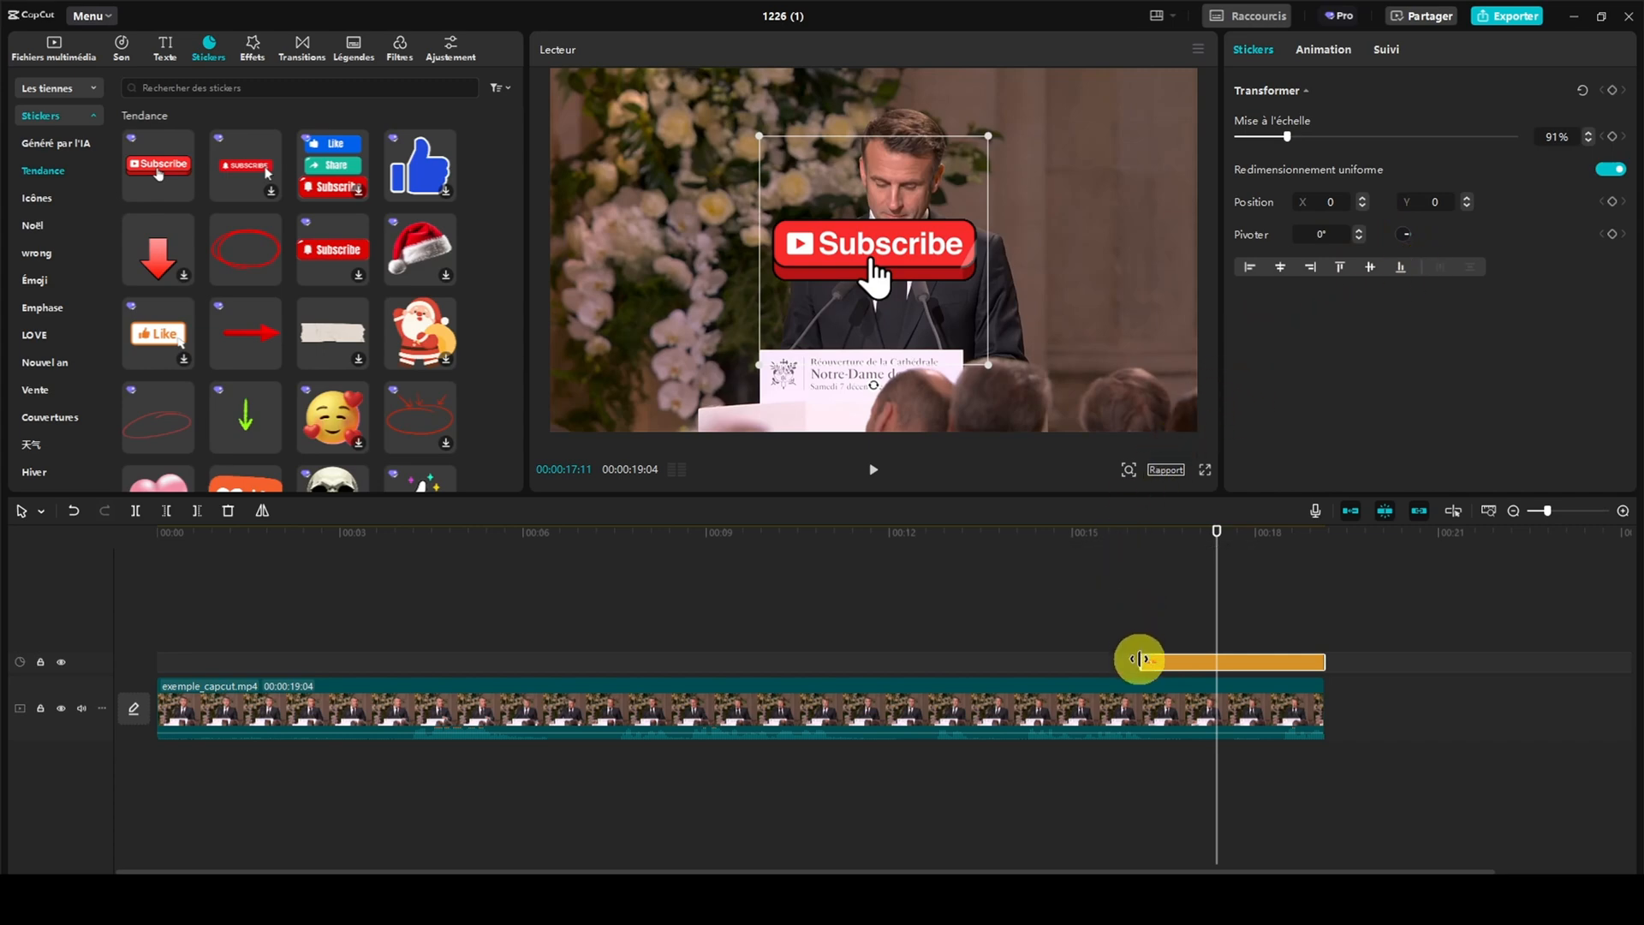
{"action": "left_click_drag", "start_coordinate": [1139, 659], "coordinate": [1252, 658]}
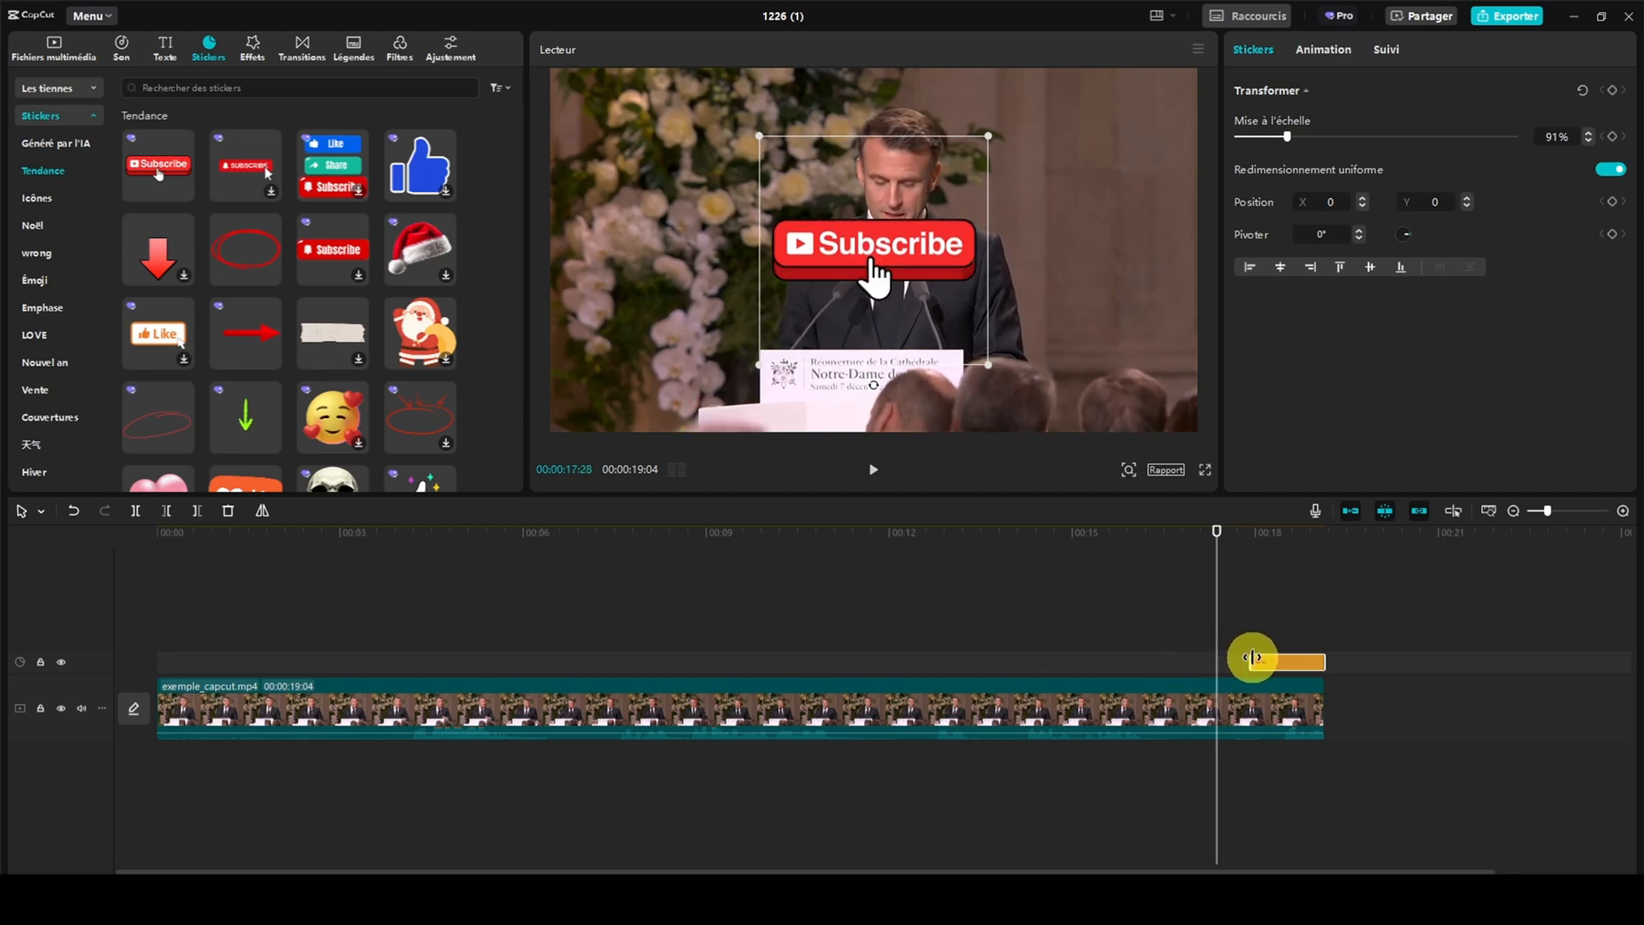
{"action": "left_click", "coordinate": [1218, 532]}
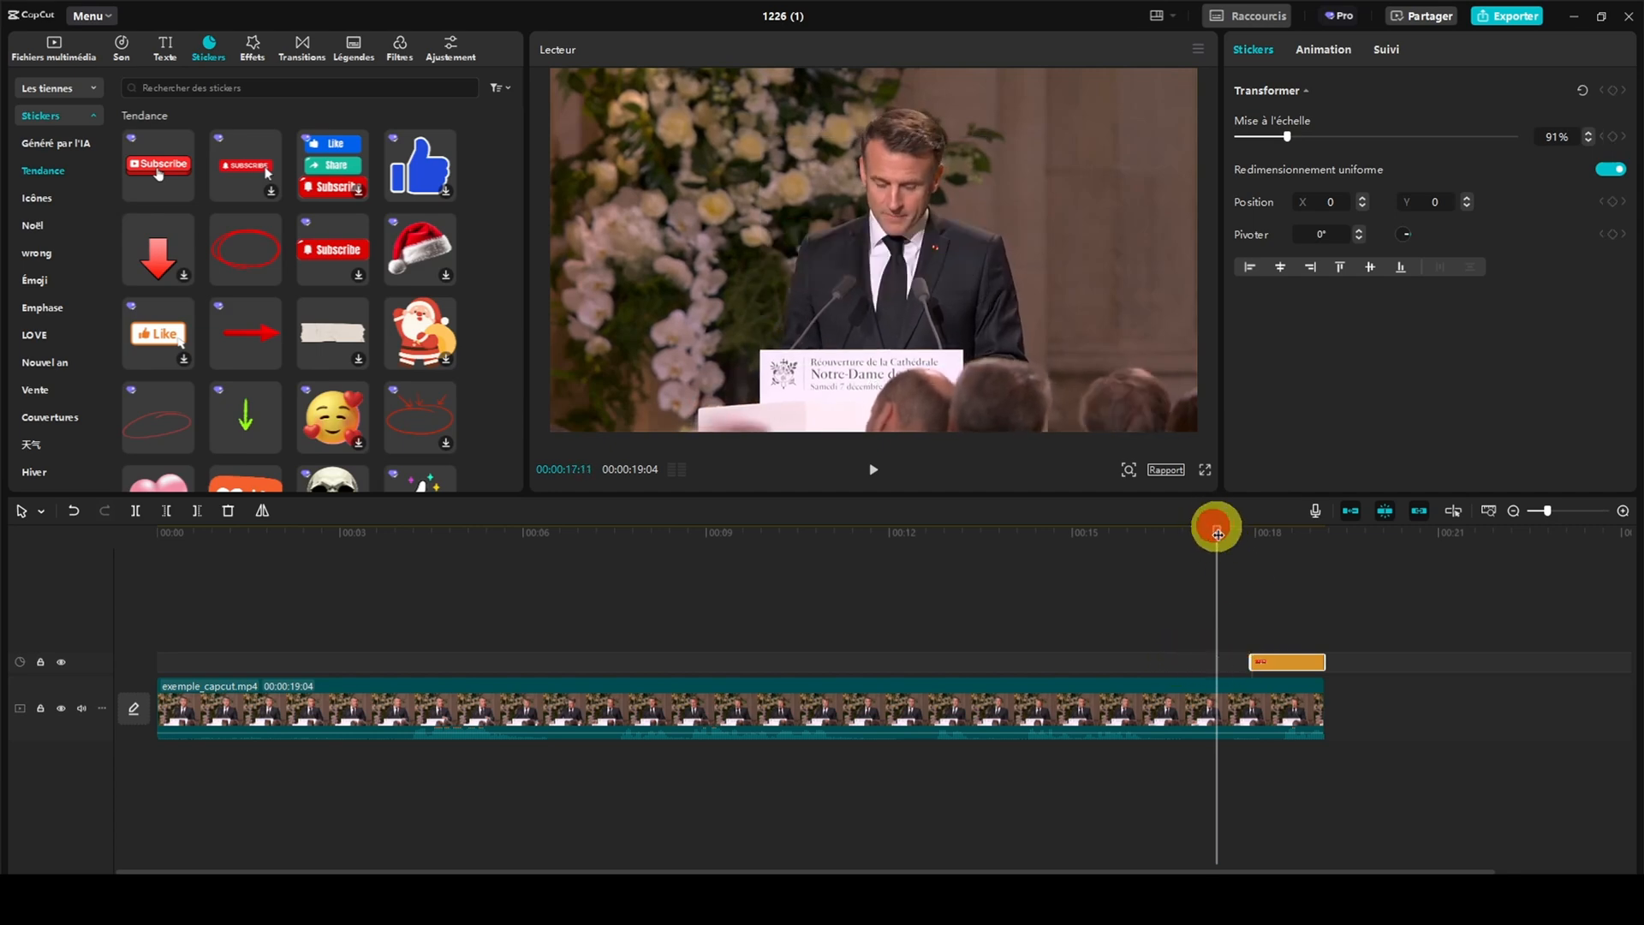
{"action": "left_click_drag", "start_coordinate": [1218, 532], "coordinate": [1273, 530]}
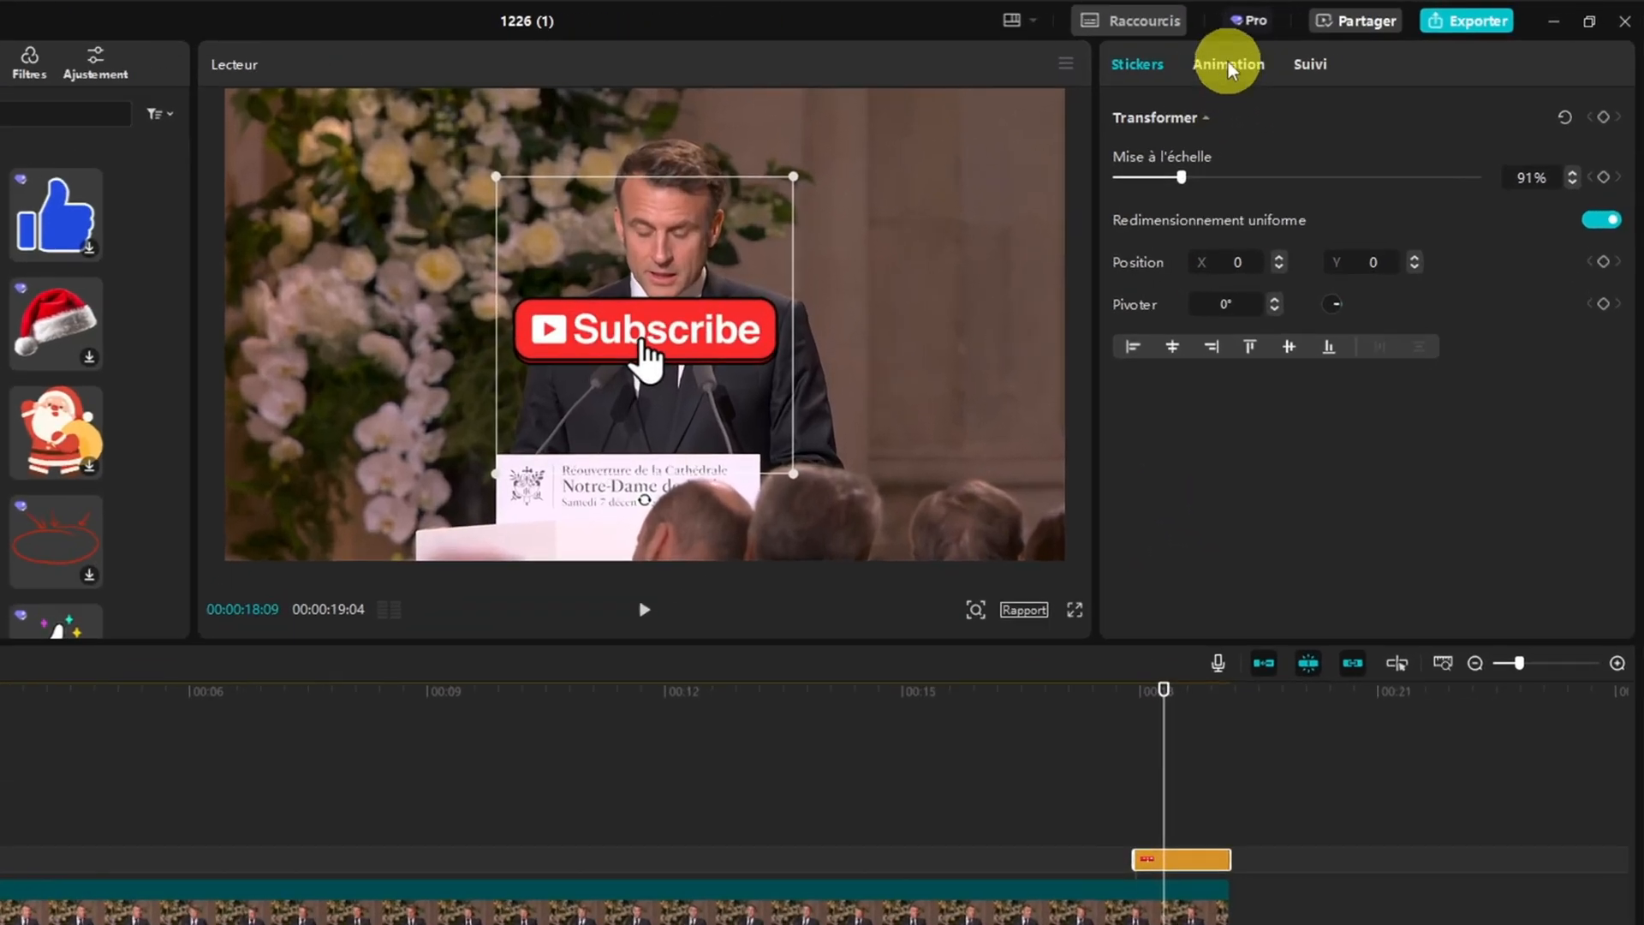
Open the Subscribe sticker's intro animation options and play the sticker without any added animation
{"action": "left_click", "coordinate": [1324, 51]}
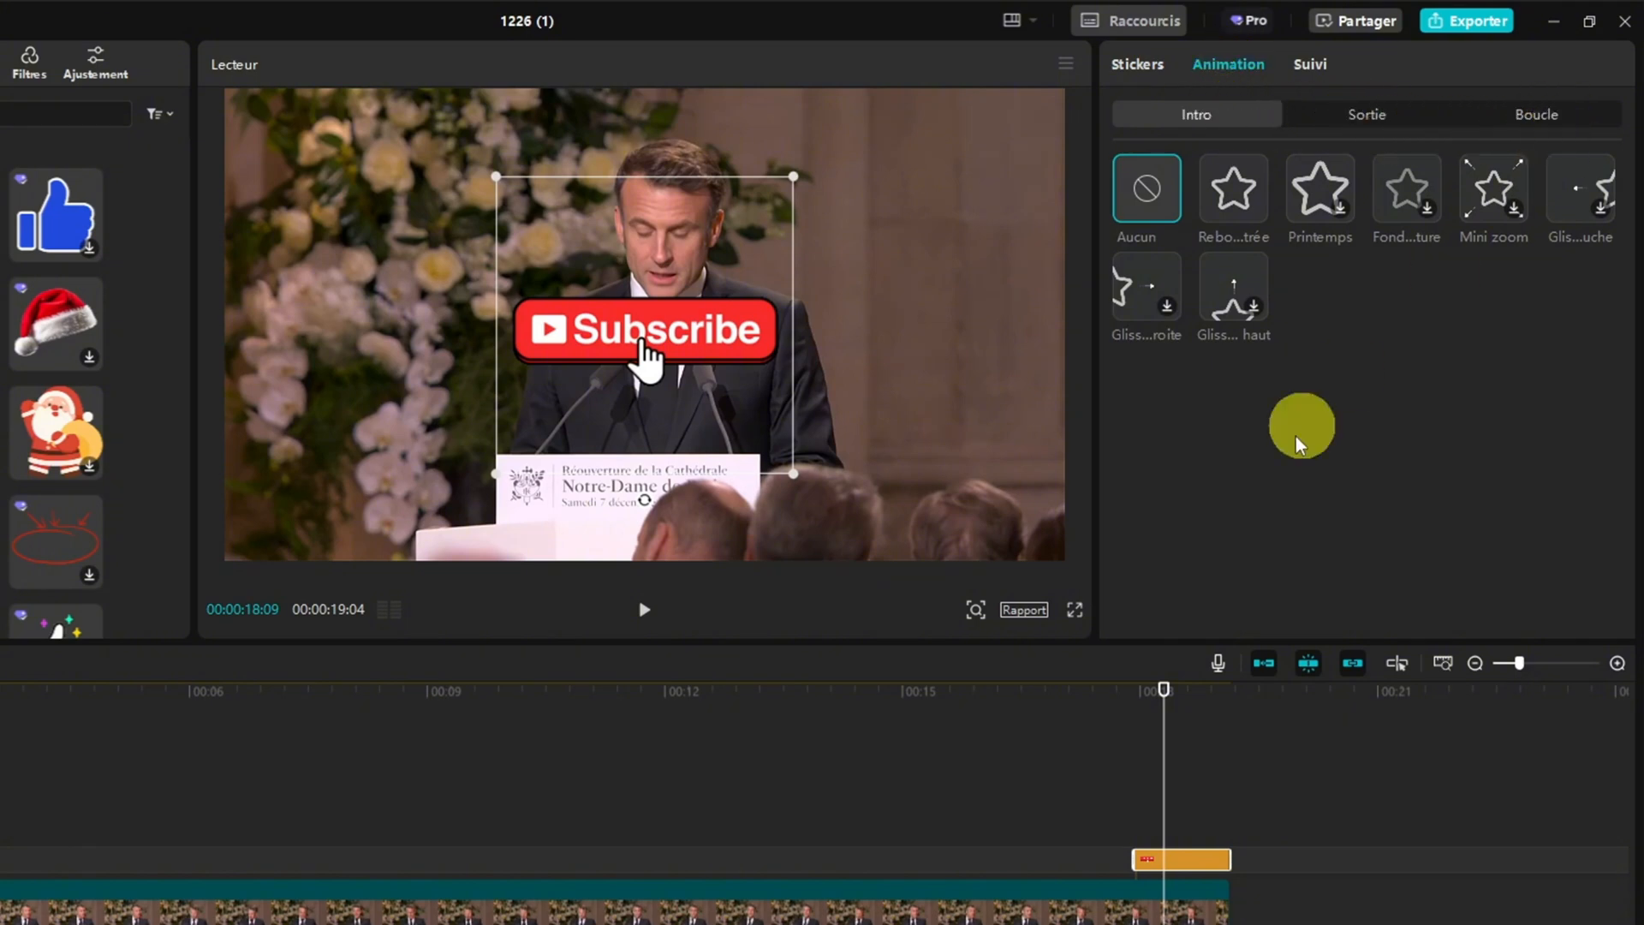
{"action": "left_click_drag", "start_coordinate": [1163, 690], "coordinate": [1111, 690]}
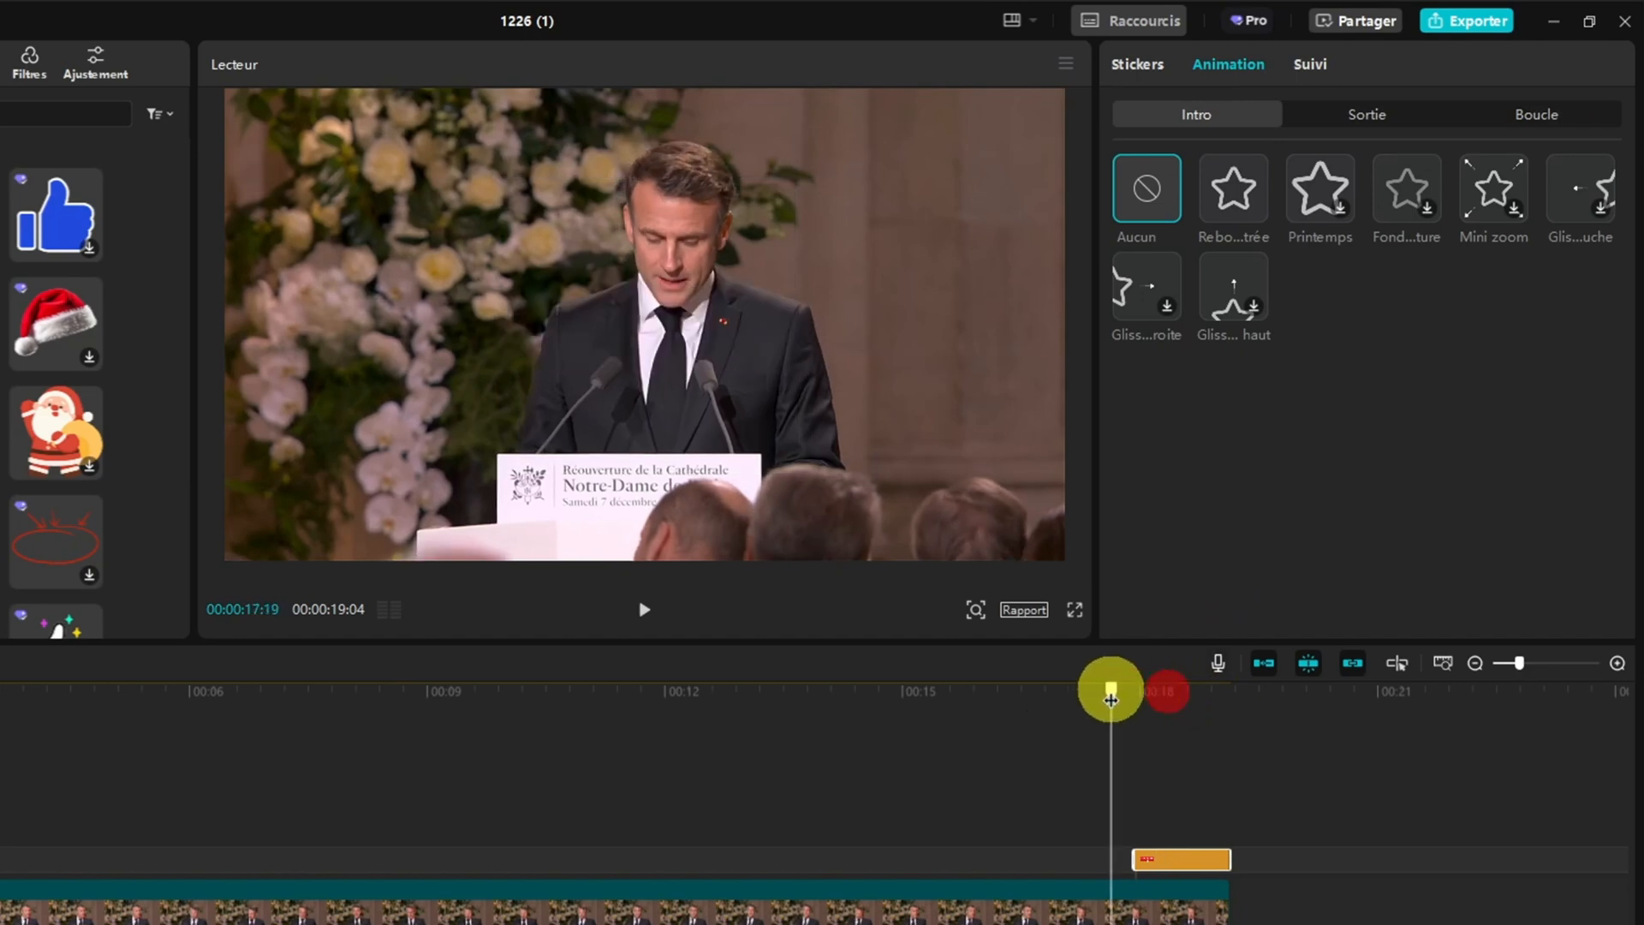
{"action": "left_click", "coordinate": [634, 609]}
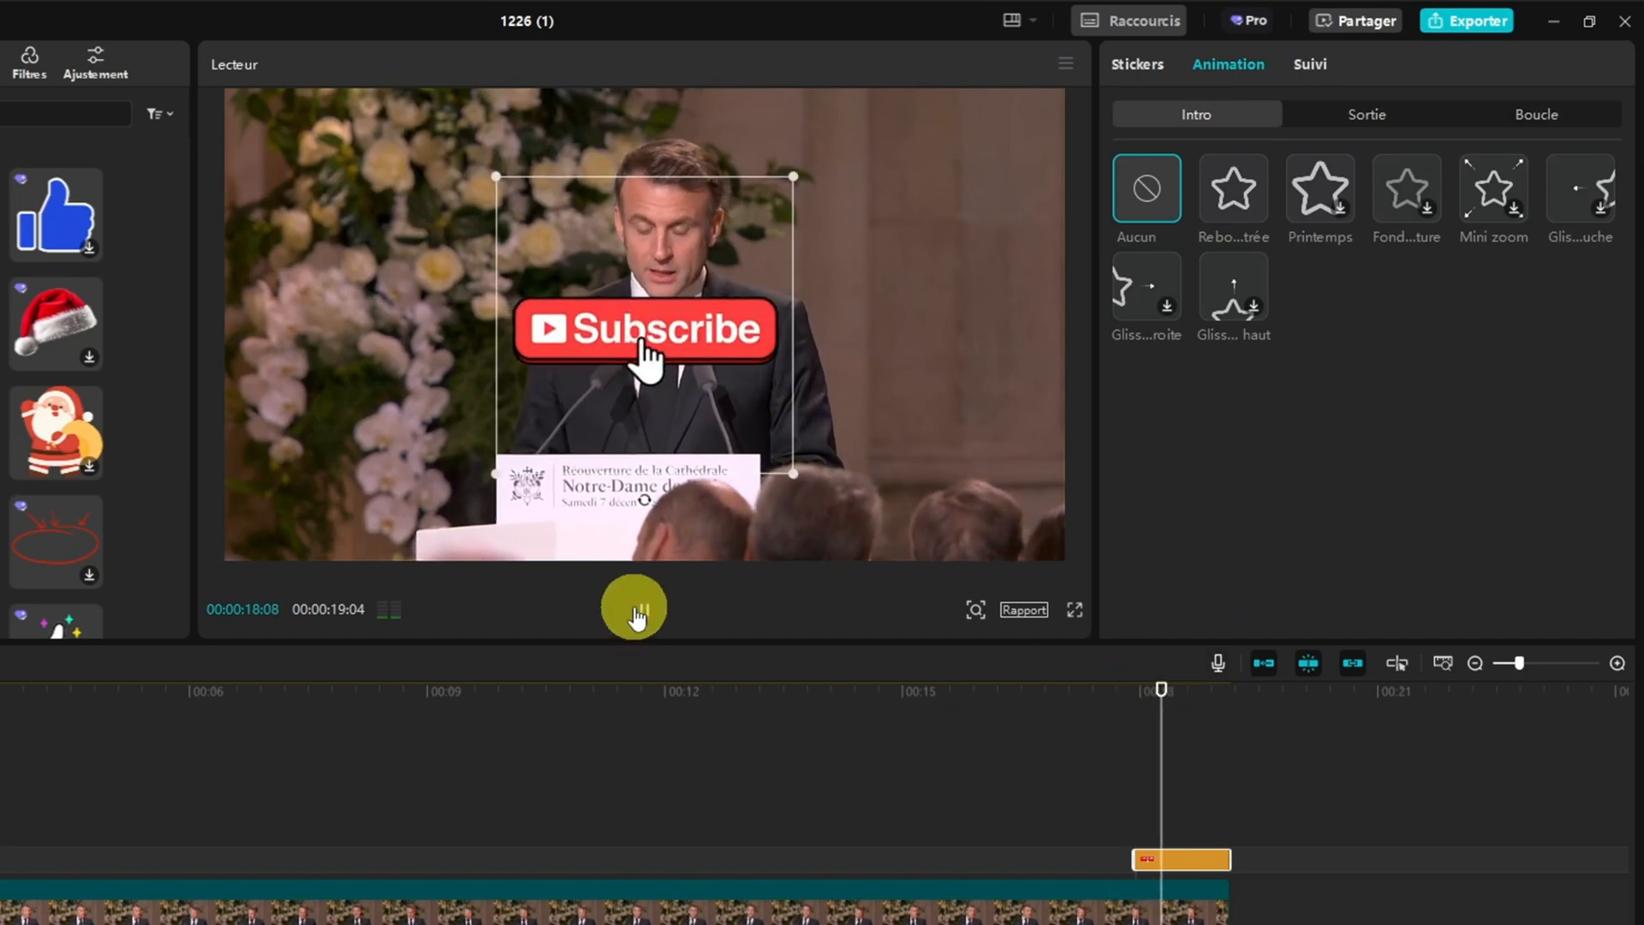
{"action": "left_click", "coordinate": [634, 608]}
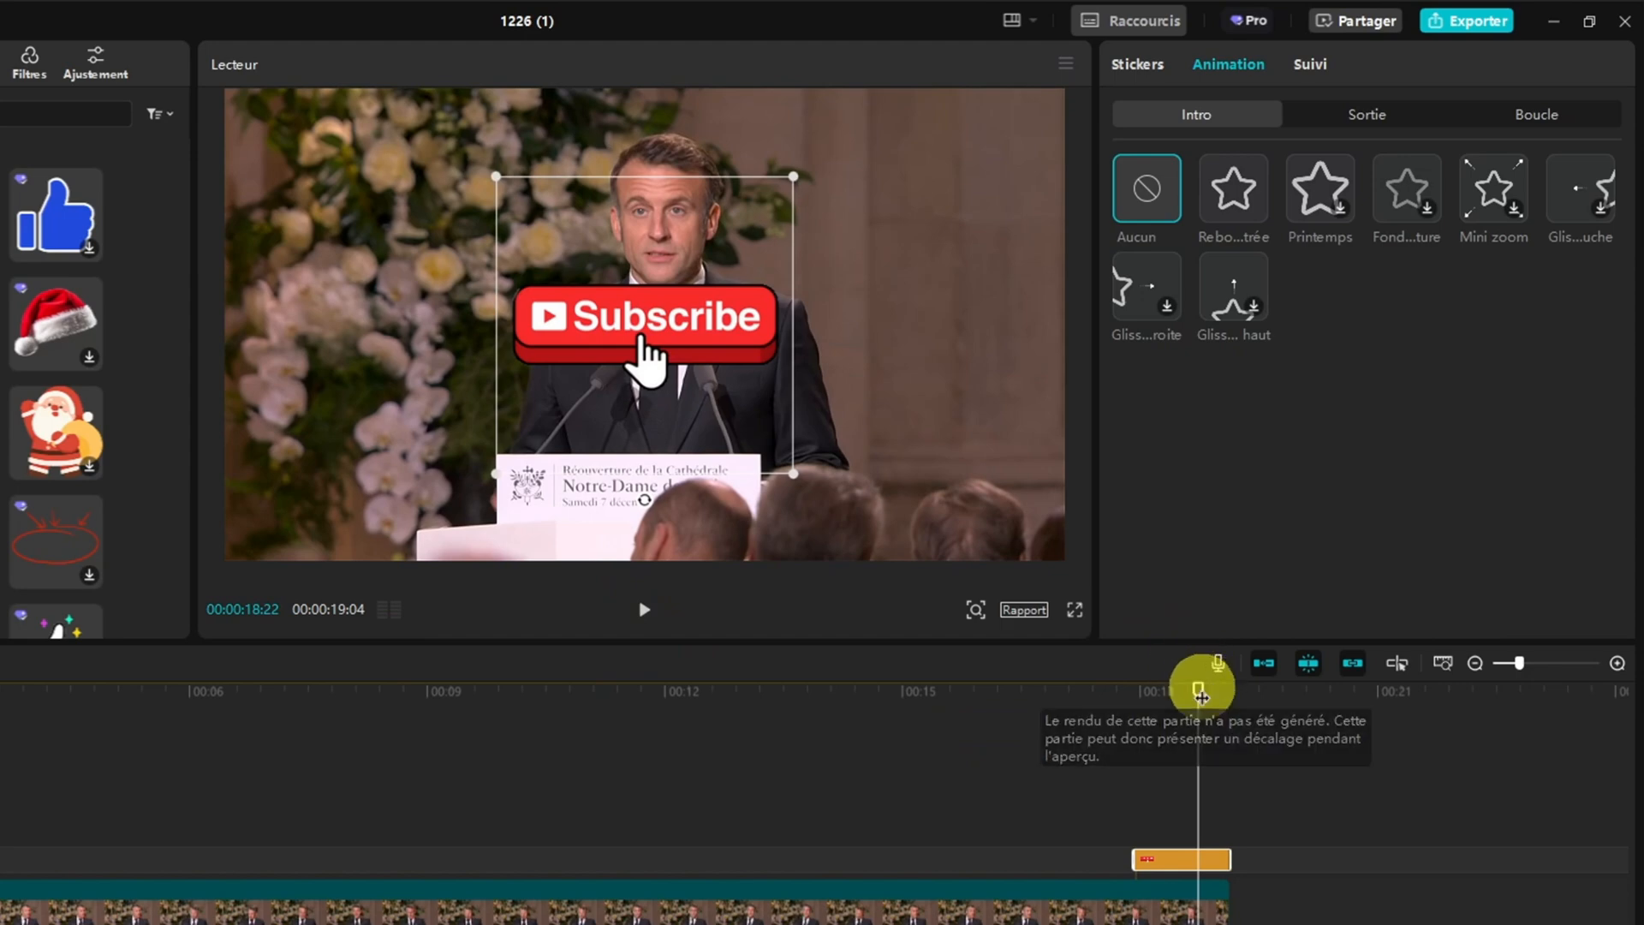
{"action": "left_click_drag", "start_coordinate": [1199, 691], "coordinate": [1135, 690]}
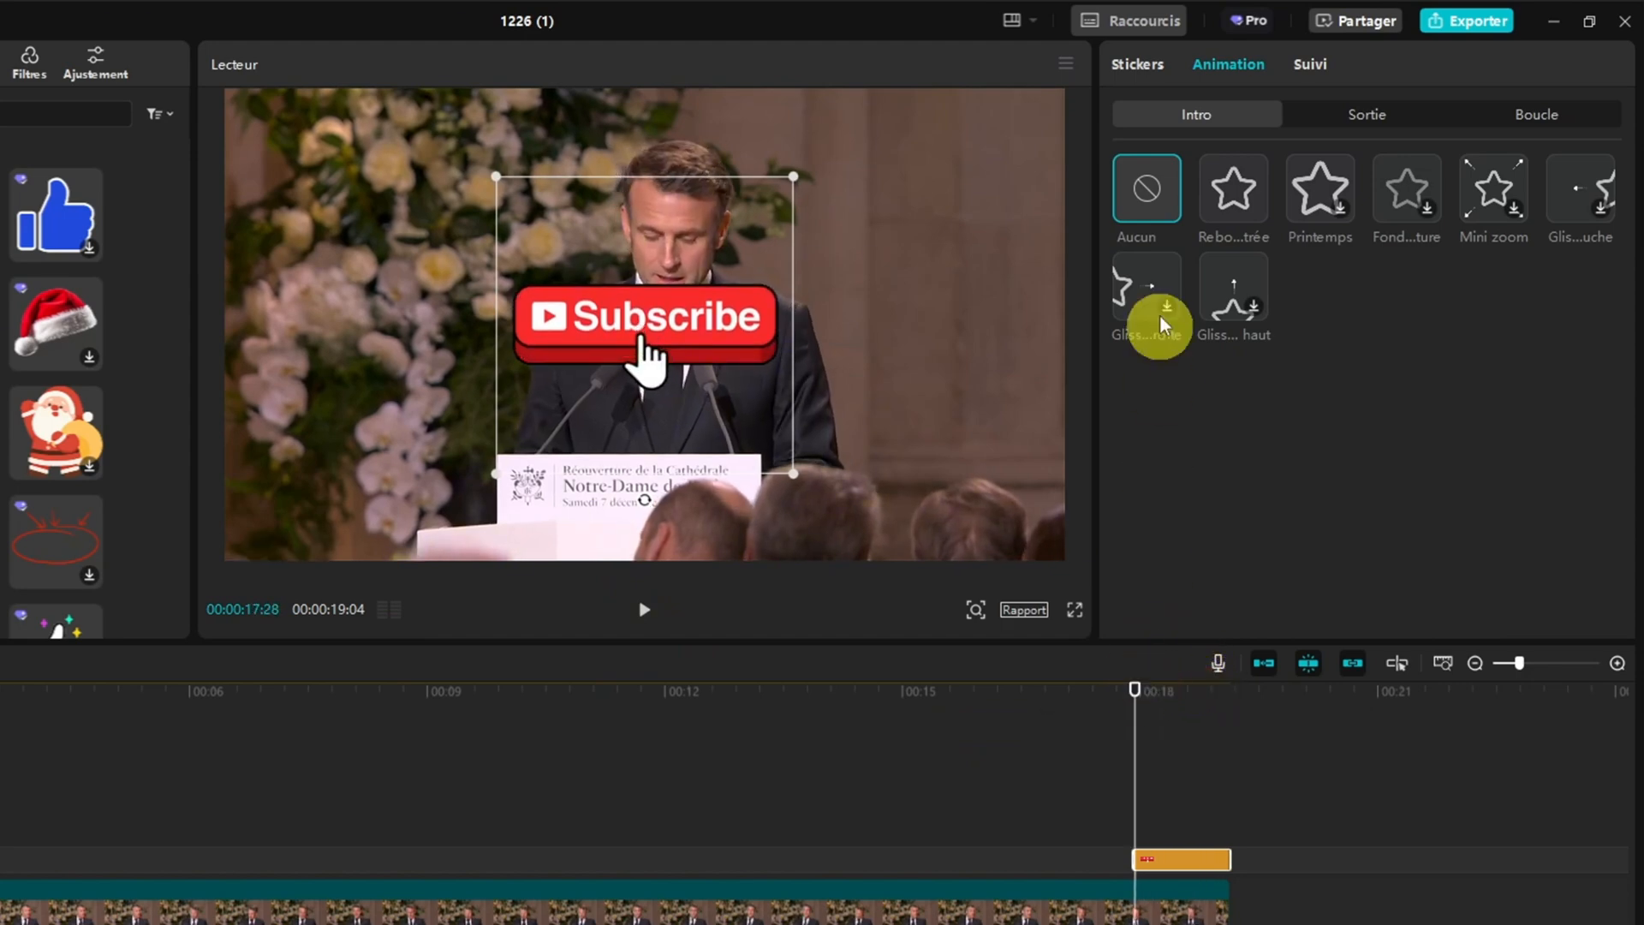
Apply the bounce intro animation "Rebo...trée" to the Subscribe sticker and play its appearance
{"action": "left_click", "coordinate": [1234, 201]}
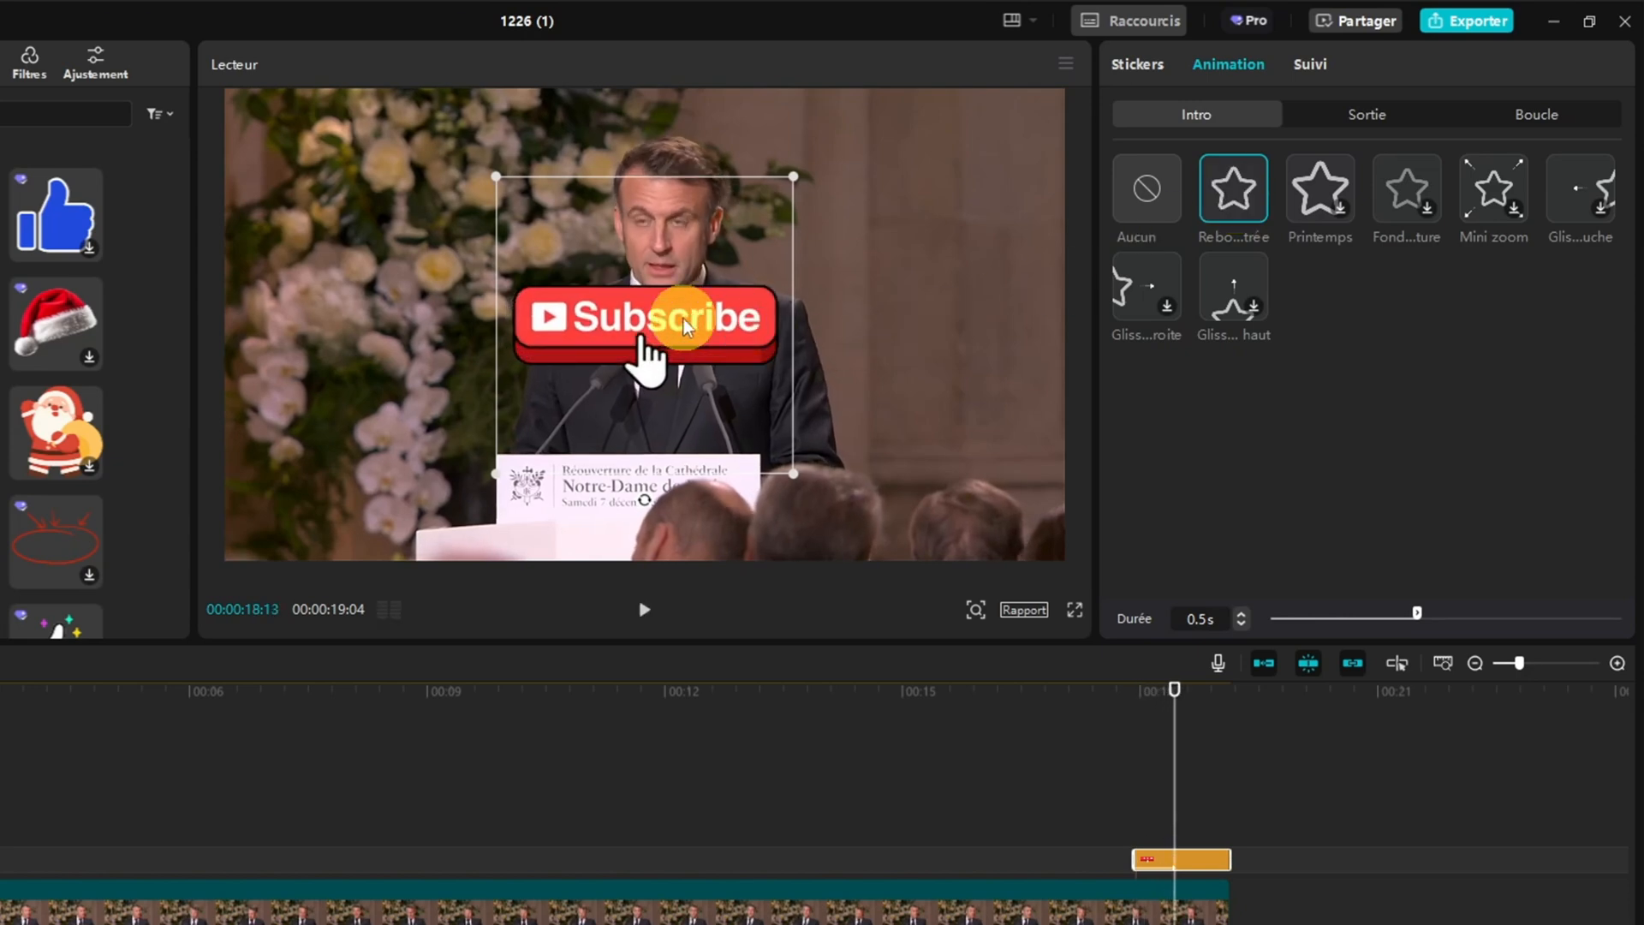
{"action": "left_click", "coordinate": [1162, 686]}
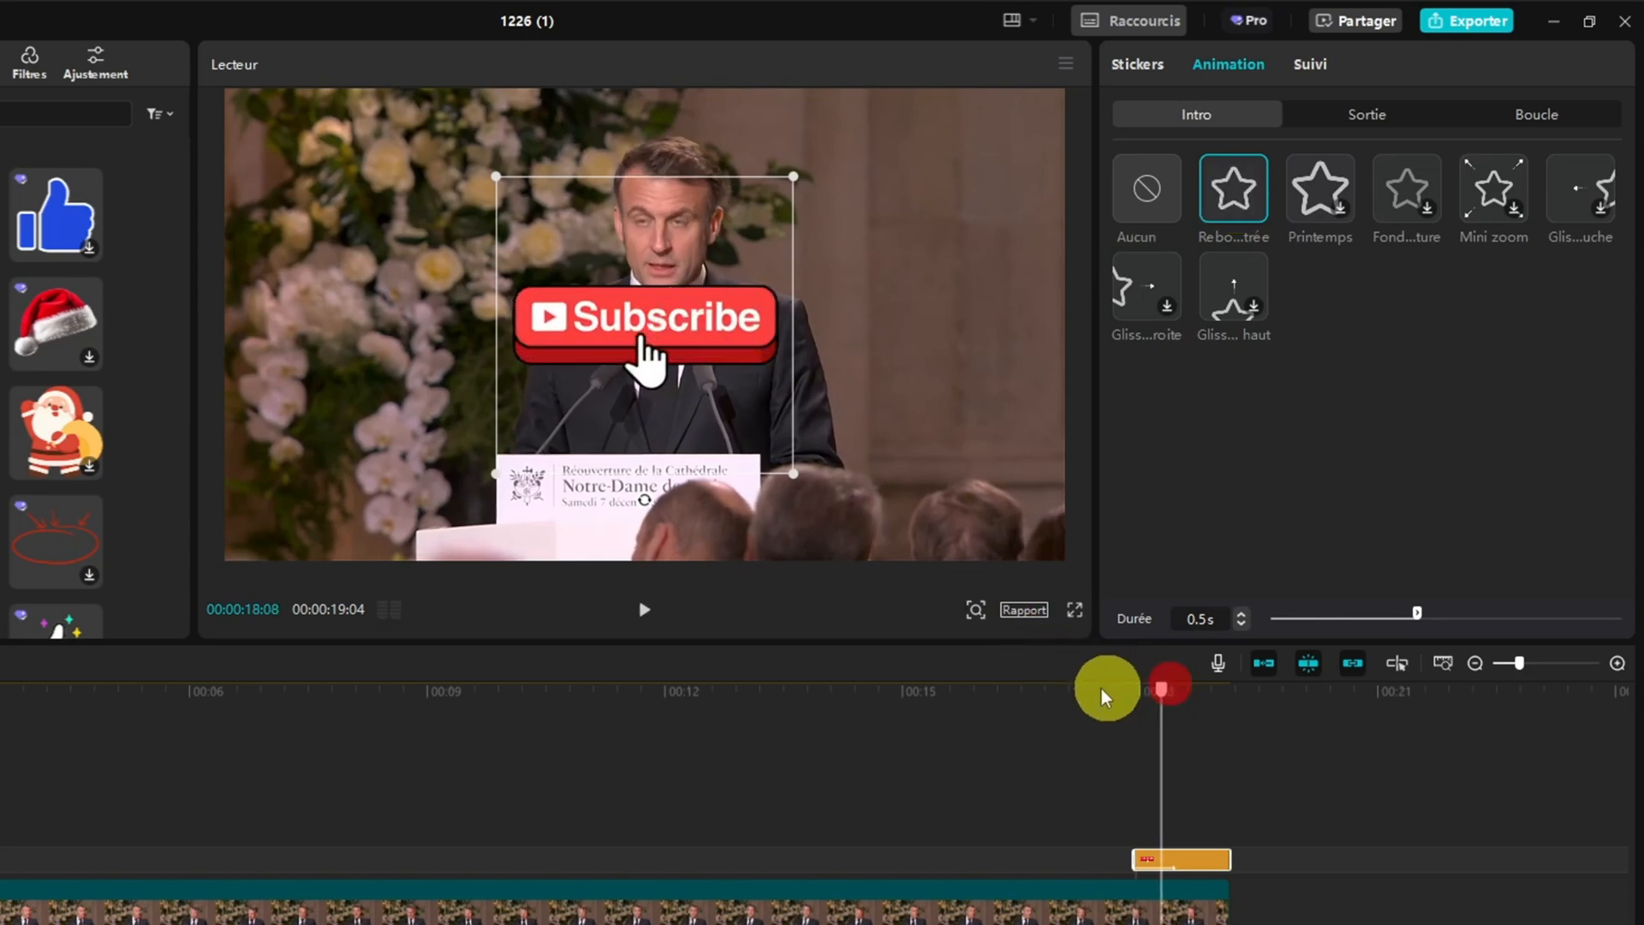
{"action": "left_click", "coordinate": [1081, 690]}
{"action": "left_click", "coordinate": [643, 609]}
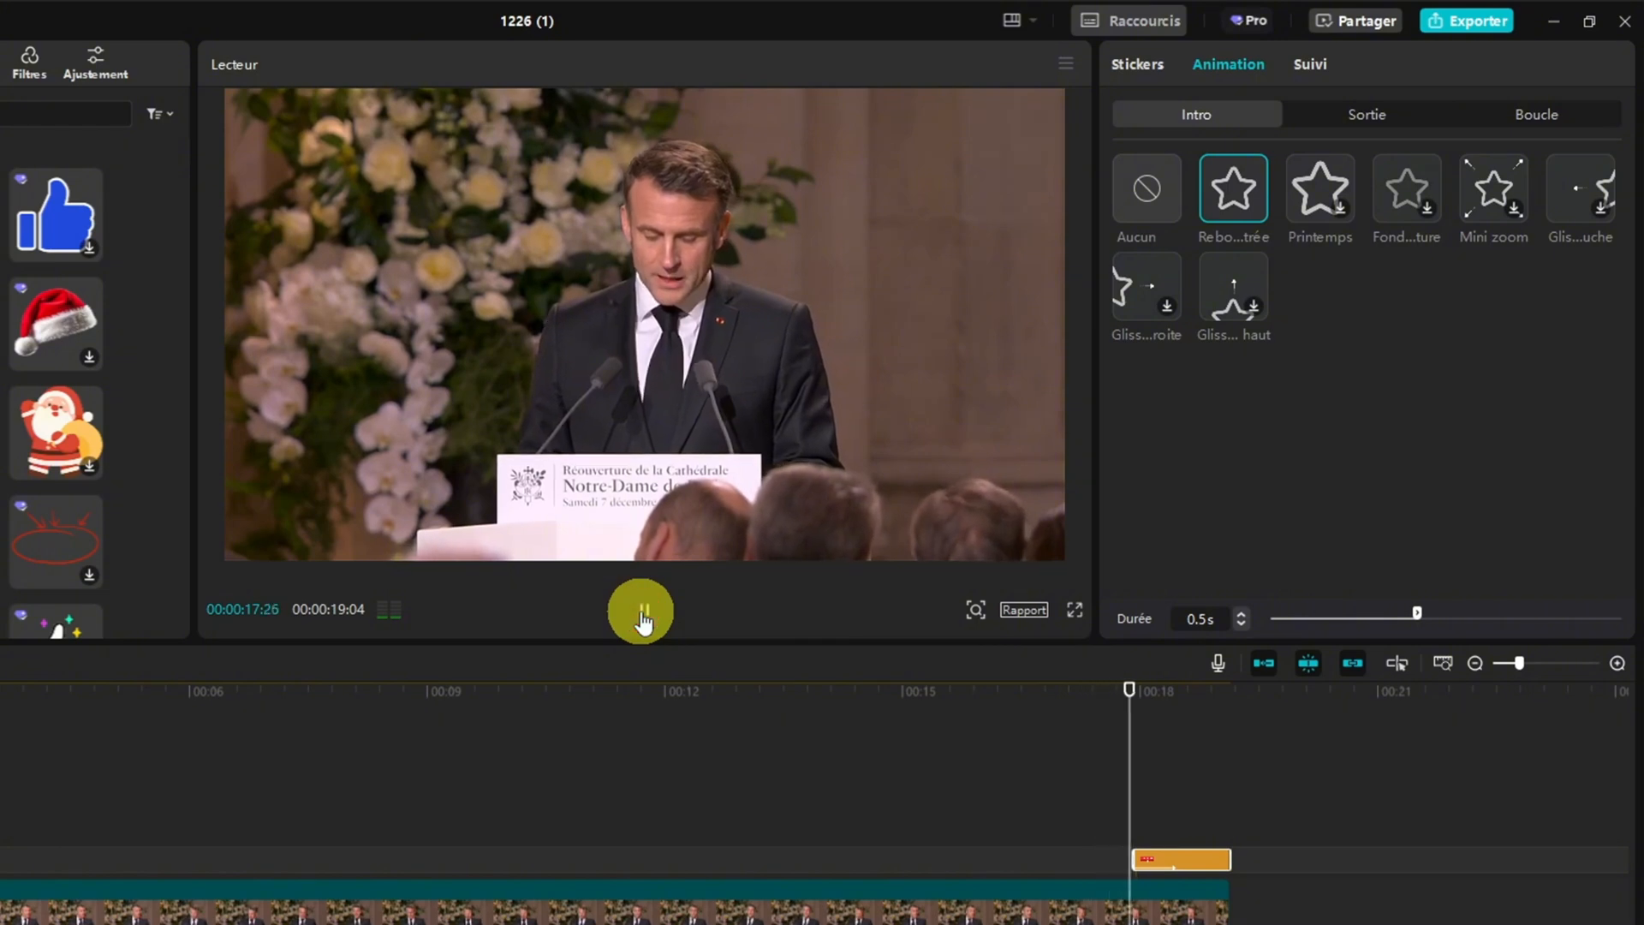
{"action": "left_click", "coordinate": [643, 609]}
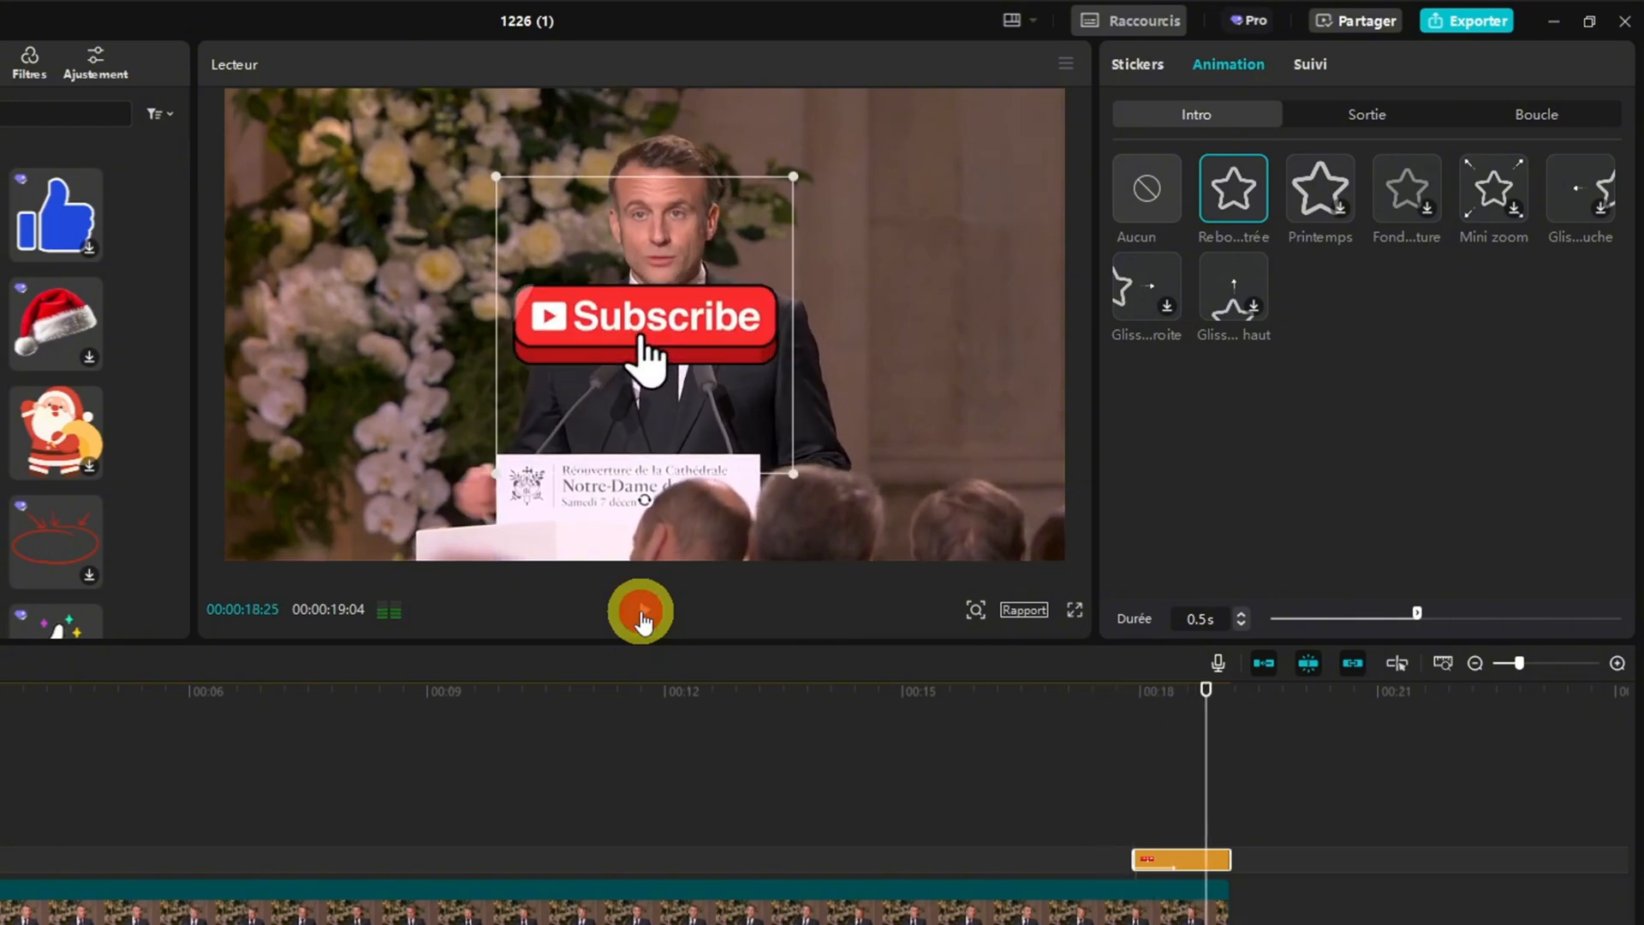
Apply the bounce exit animation "Rebo...rtie" to the Subscribe sticker and play it through to the end
{"action": "left_click", "coordinate": [1386, 116]}
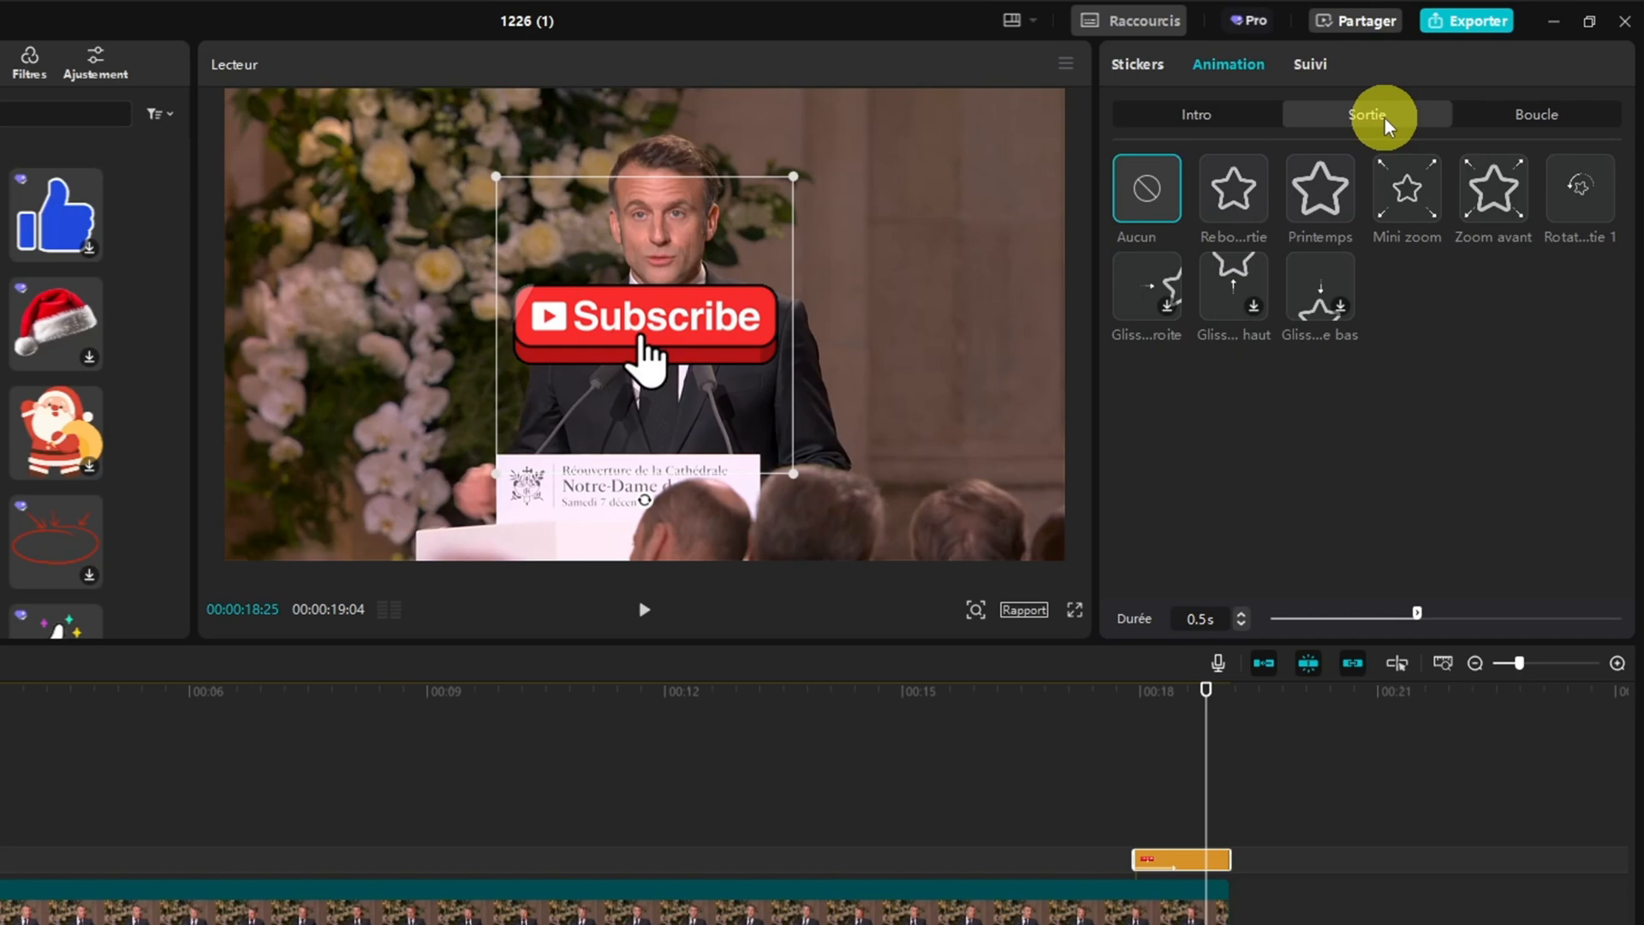
{"action": "left_click", "coordinate": [1234, 197]}
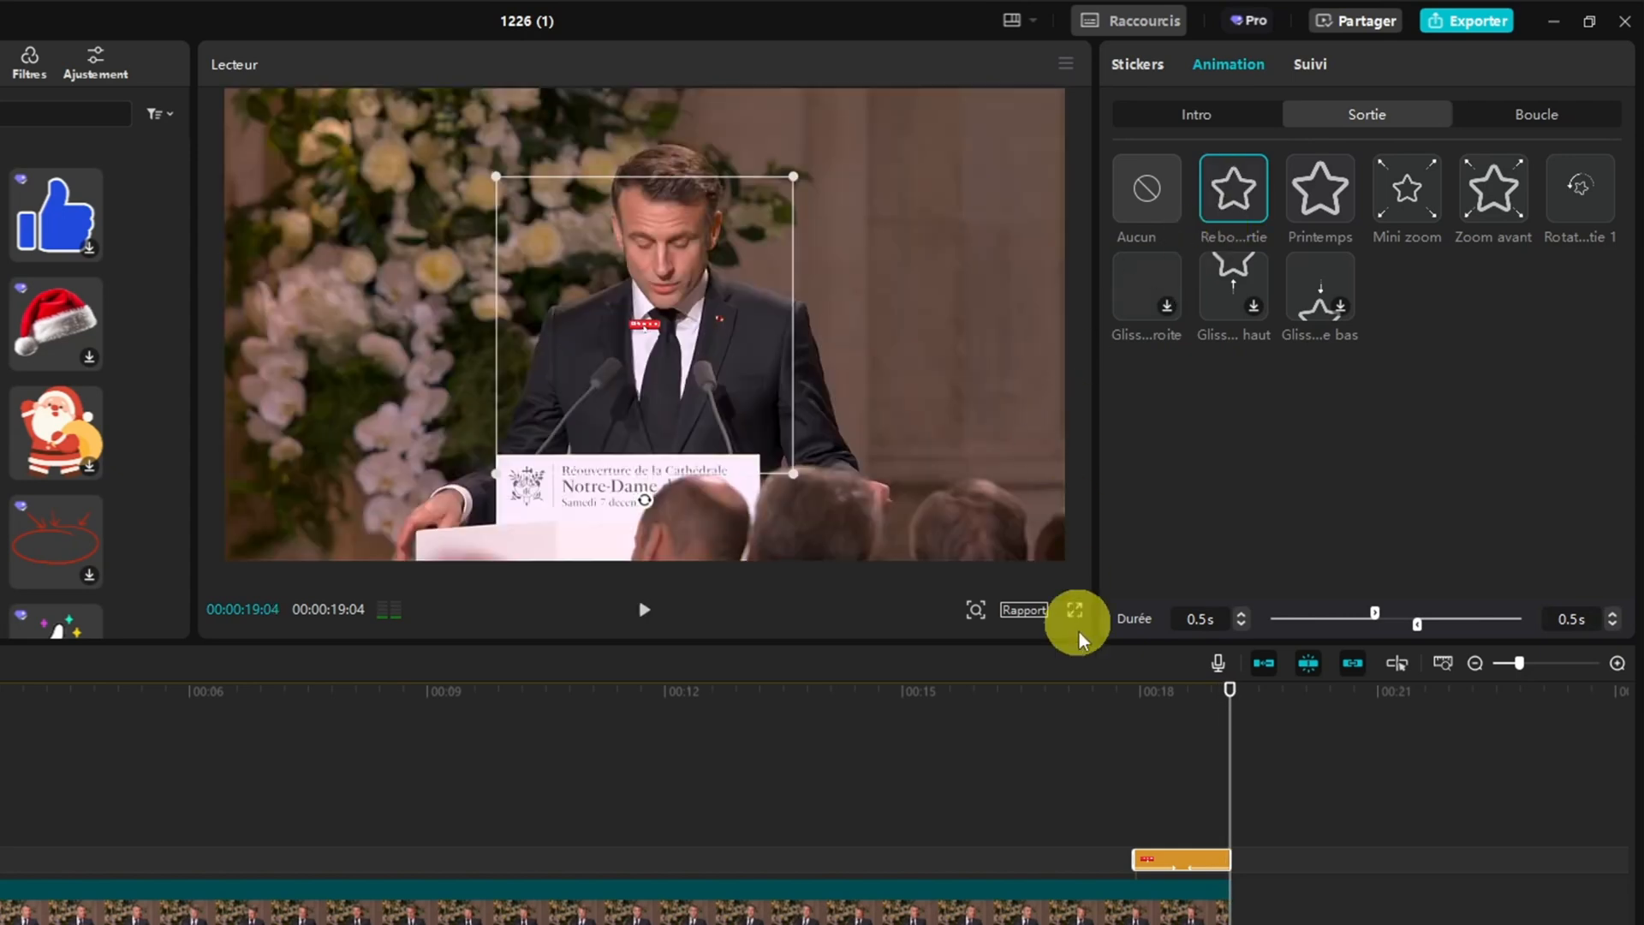
{"action": "left_click_drag", "start_coordinate": [1230, 690], "coordinate": [1089, 696]}
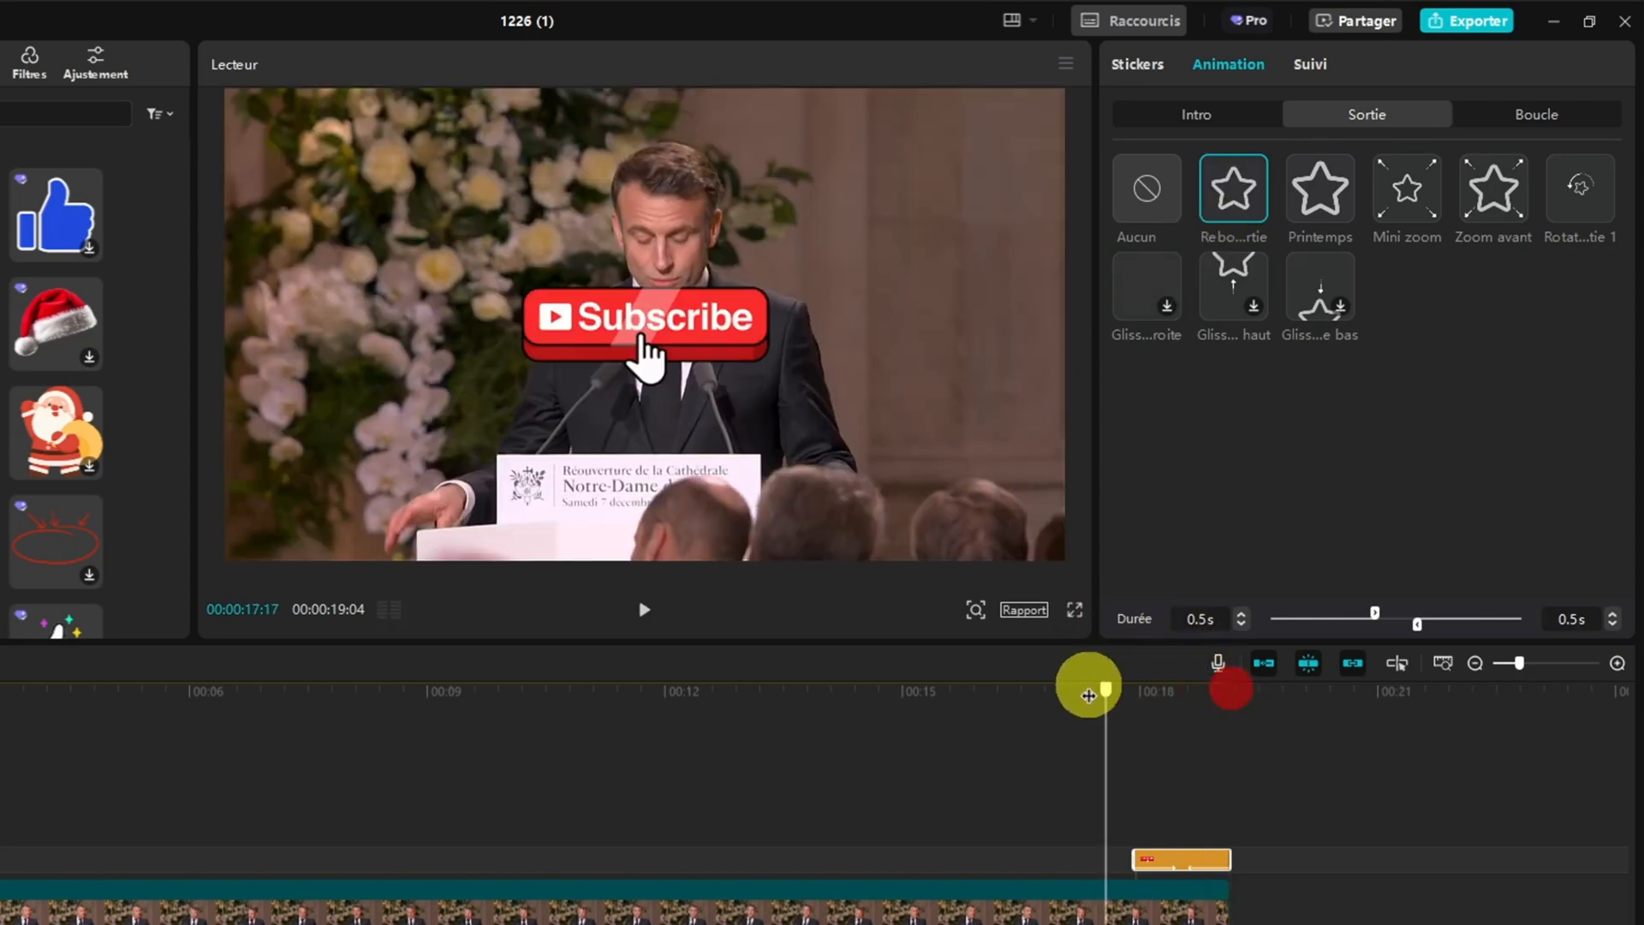
{"action": "left_click", "coordinate": [645, 610]}
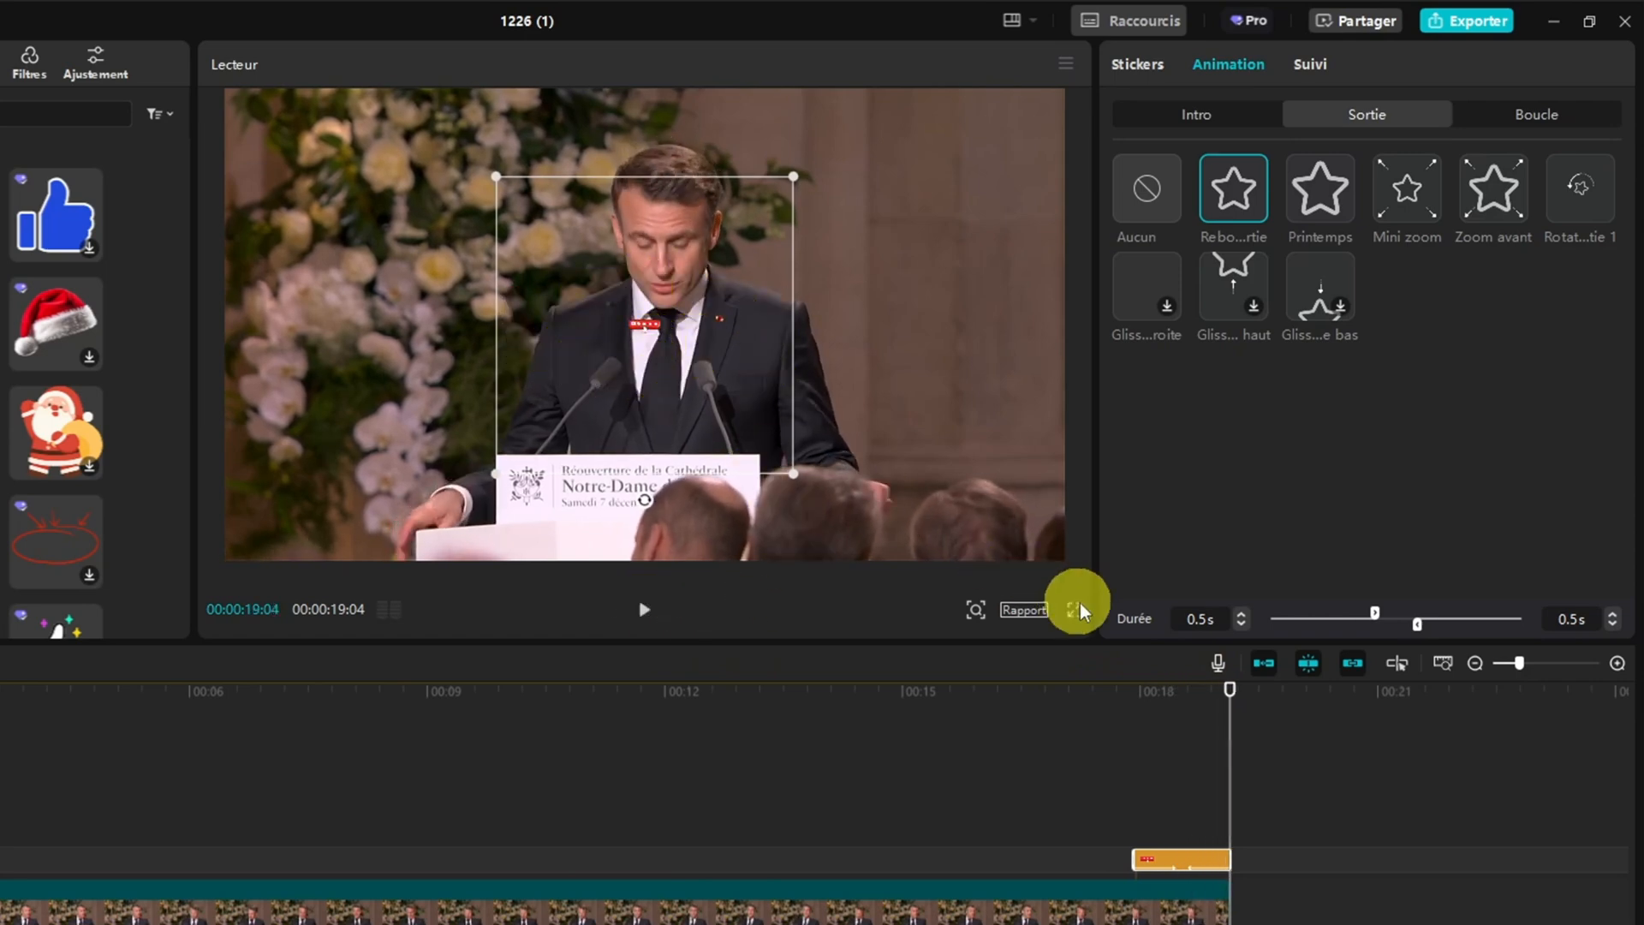
Set both the intro and exit animation durations of the Subscribe sticker to 0.4 s
{"action": "left_click", "coordinate": [1228, 692]}
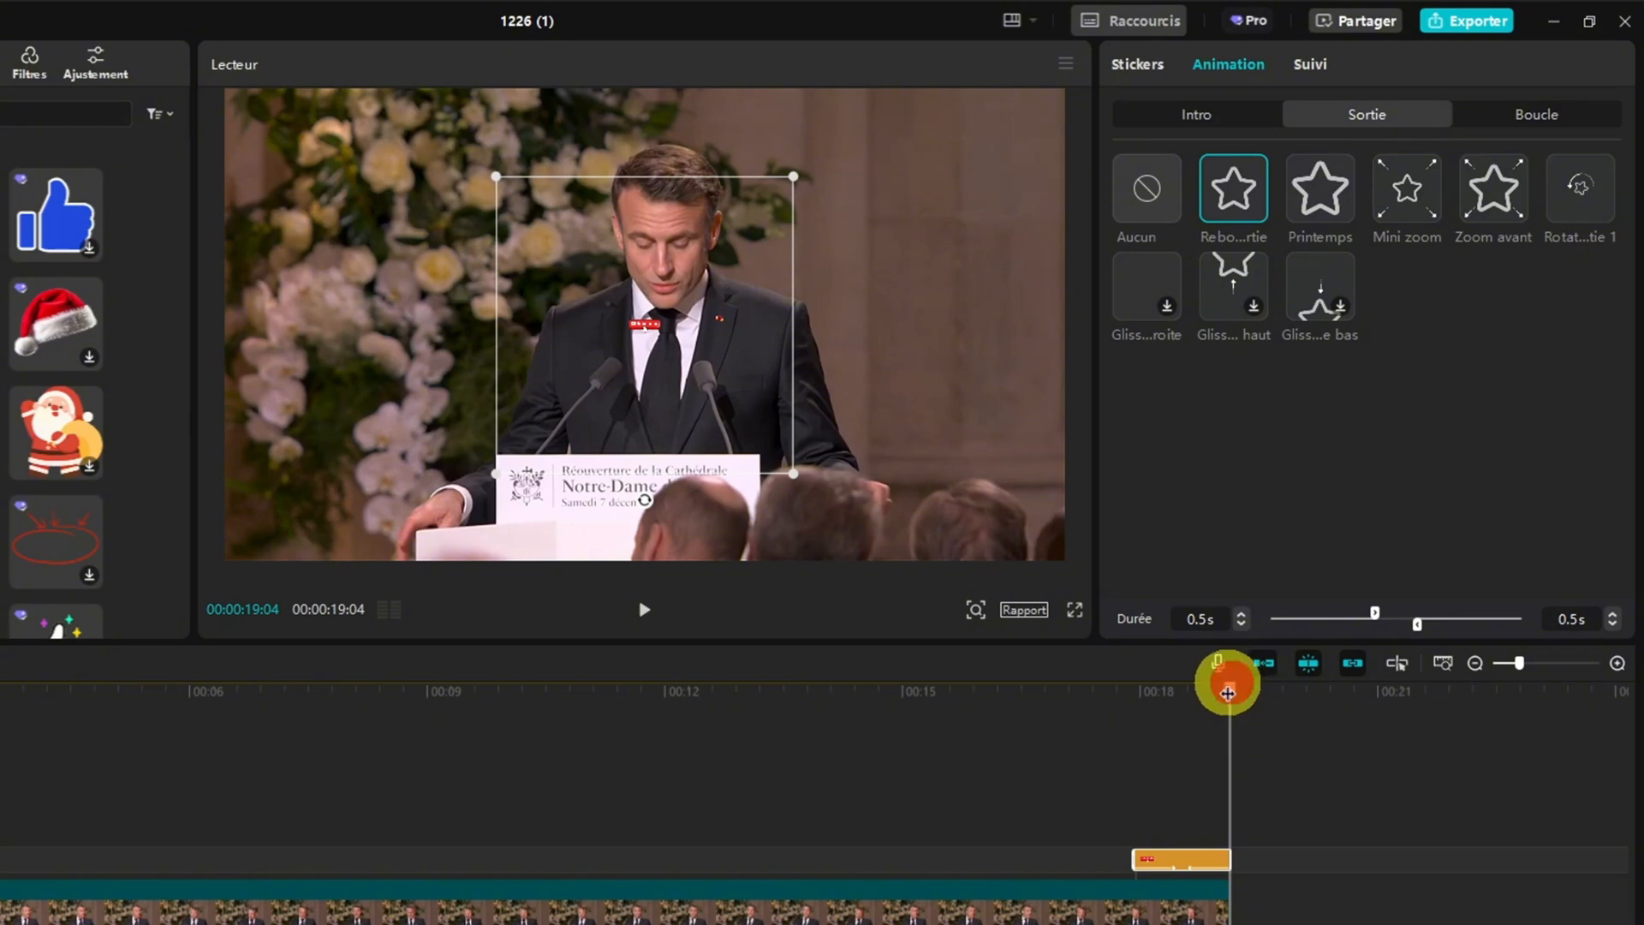
{"action": "left_click_drag", "start_coordinate": [1228, 692], "coordinate": [1177, 685]}
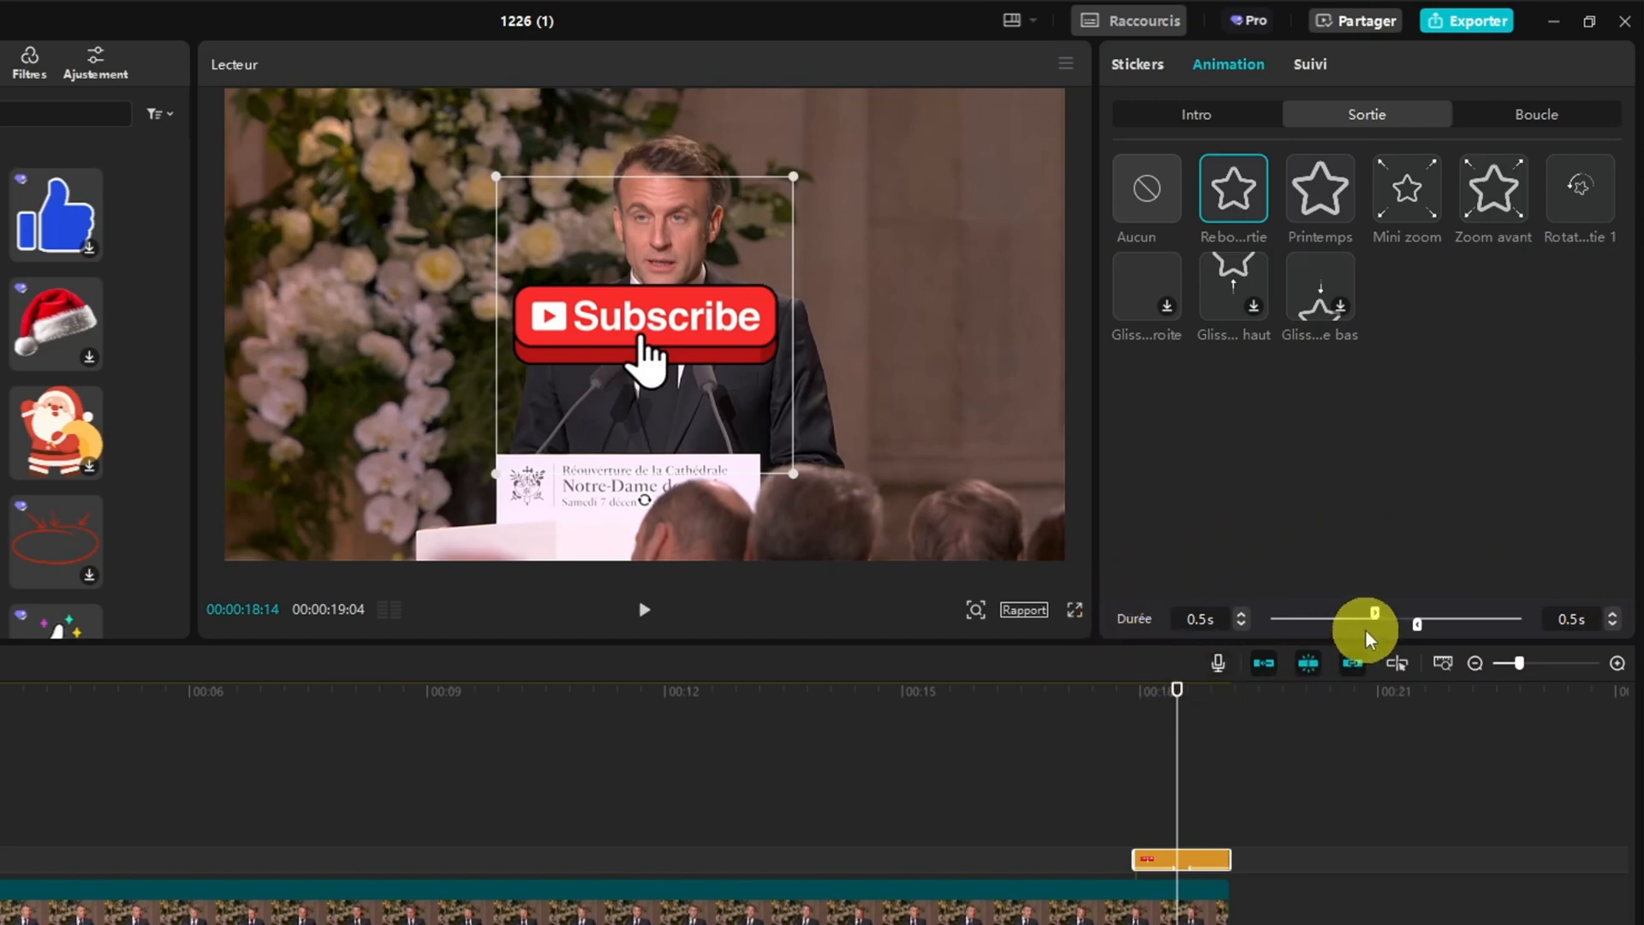
{"action": "left_click_drag", "start_coordinate": [1373, 612], "coordinate": [1446, 630]}
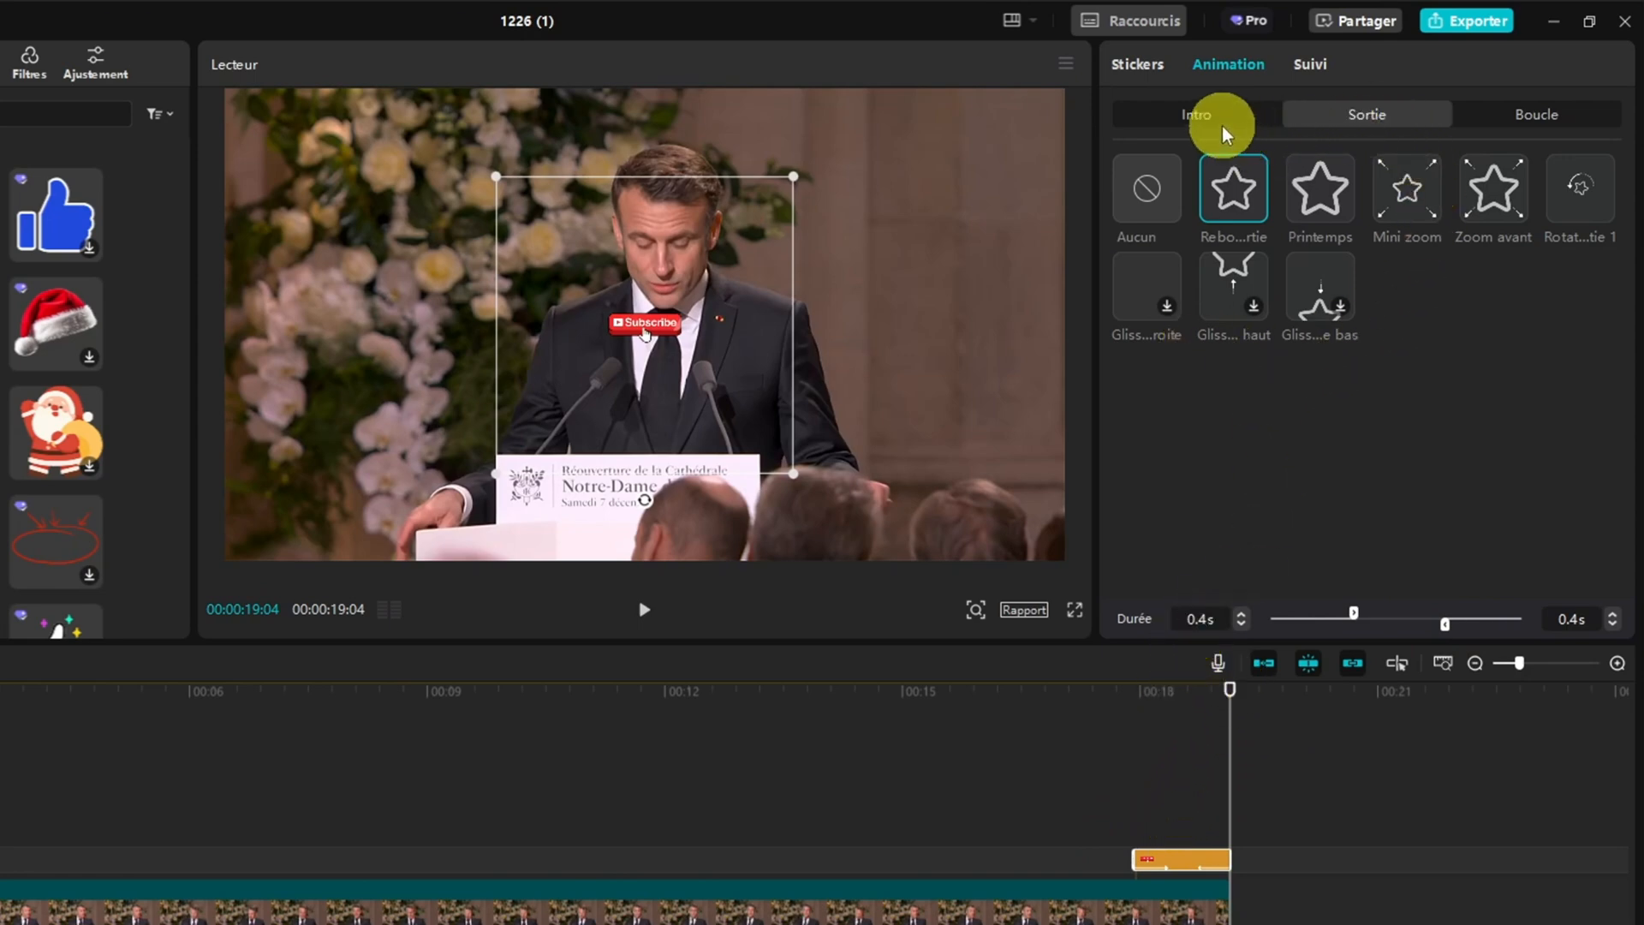
Look at the loop animations (Boucle) and tracking options (Suivi) available for the Subscribe sticker
{"action": "left_click", "coordinate": [1519, 125]}
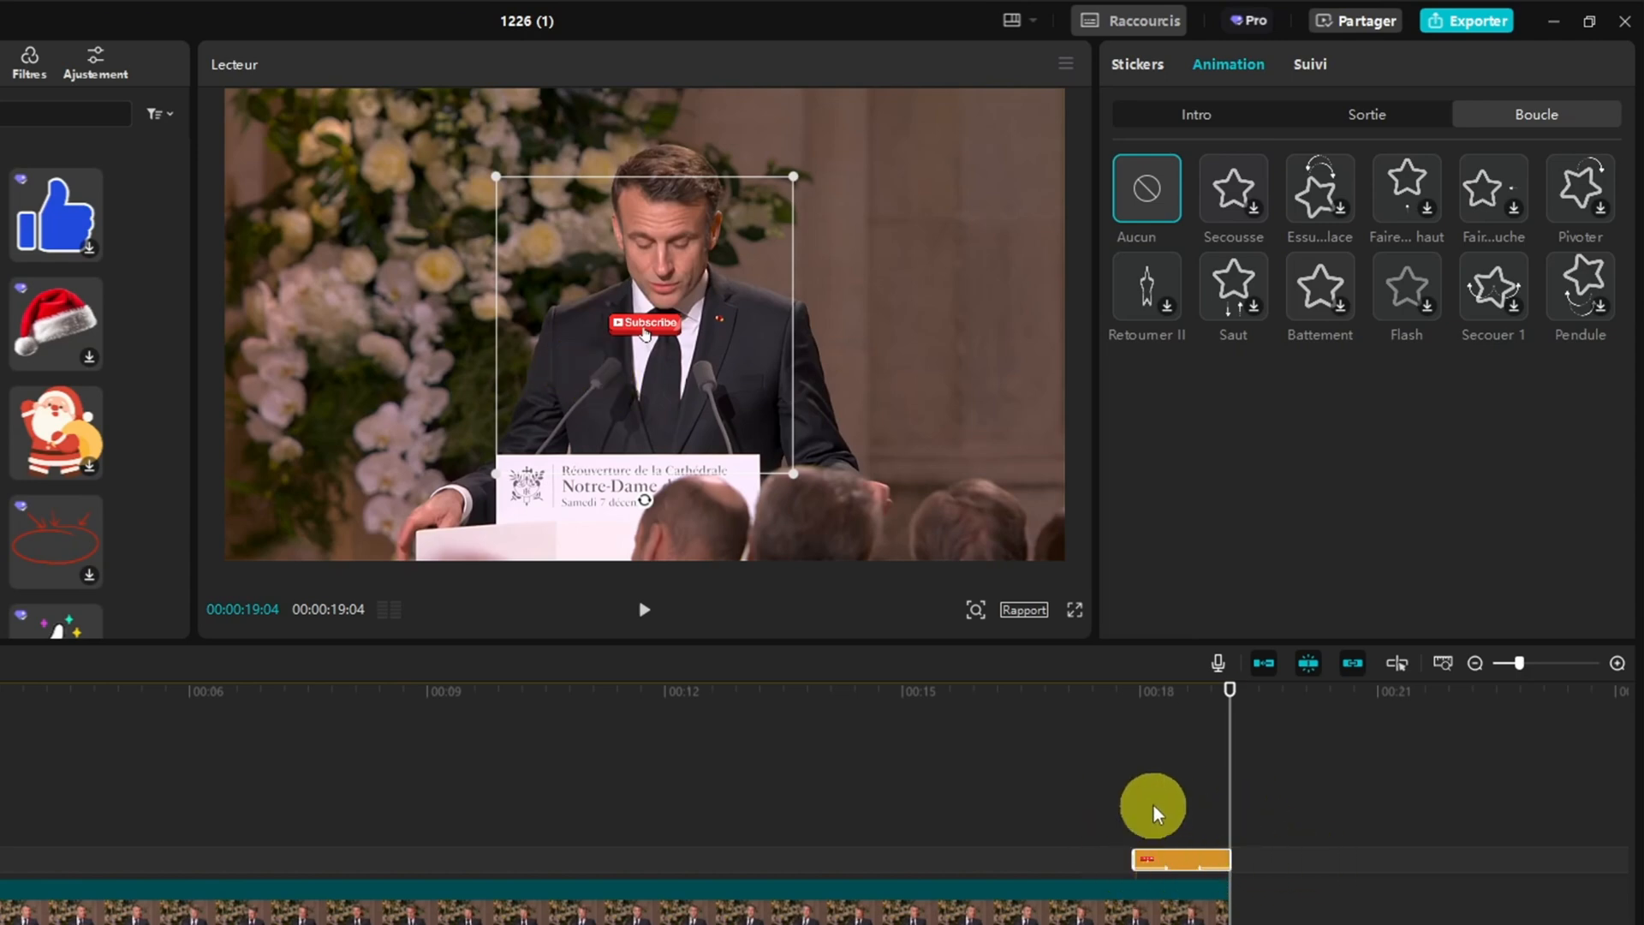
{"action": "left_click", "coordinate": [1310, 76]}
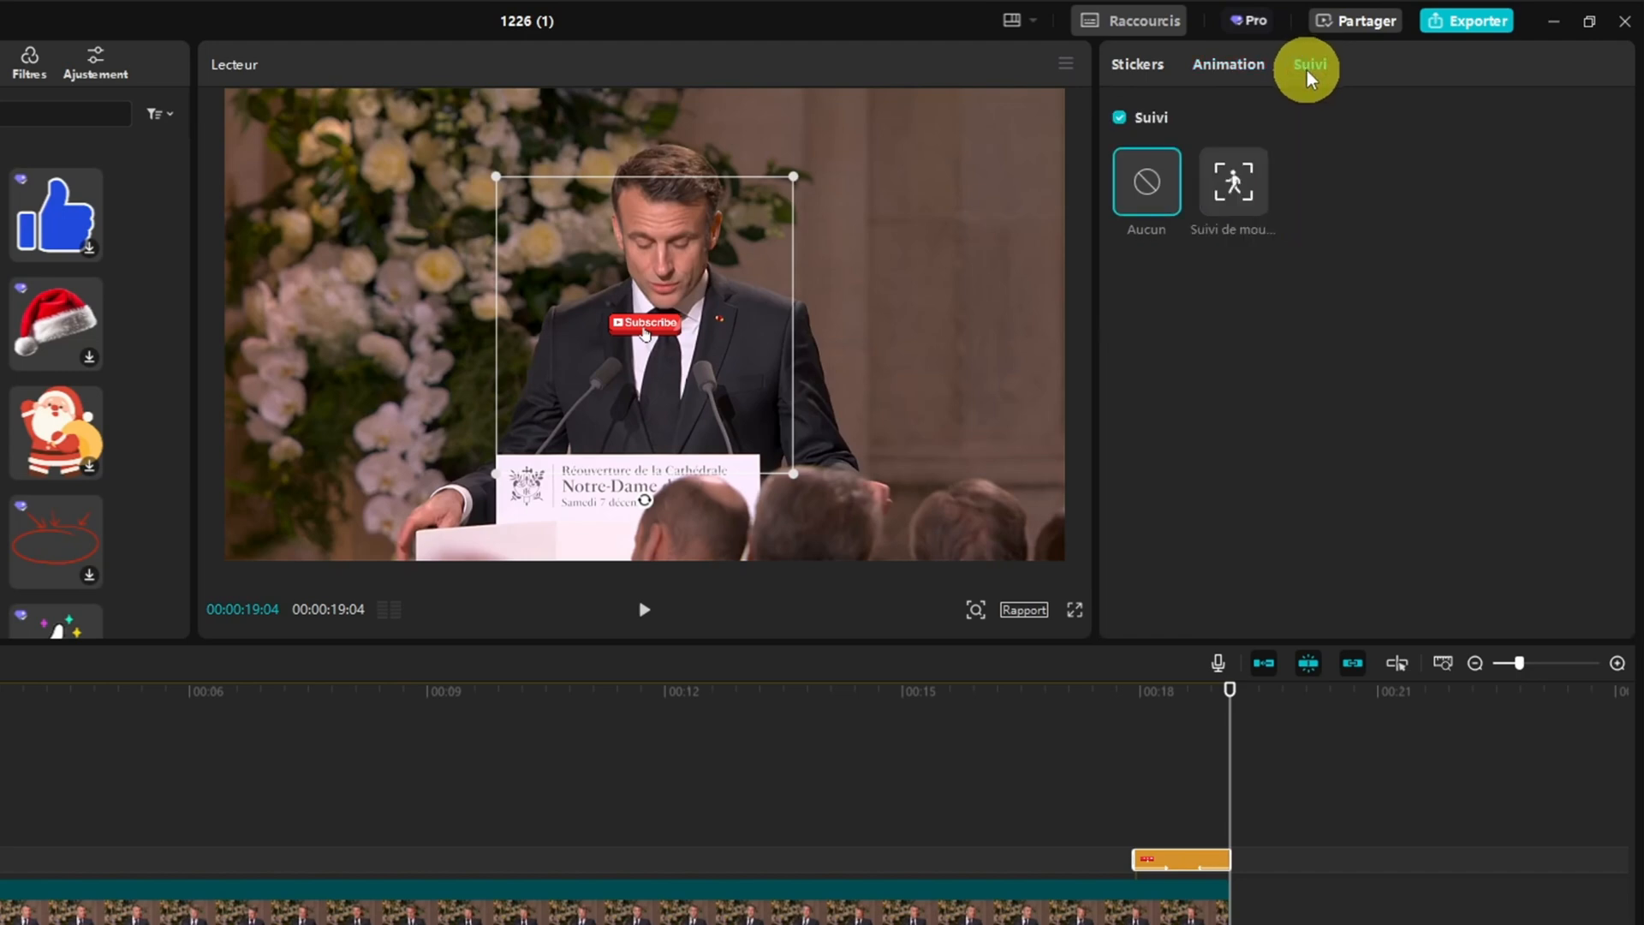
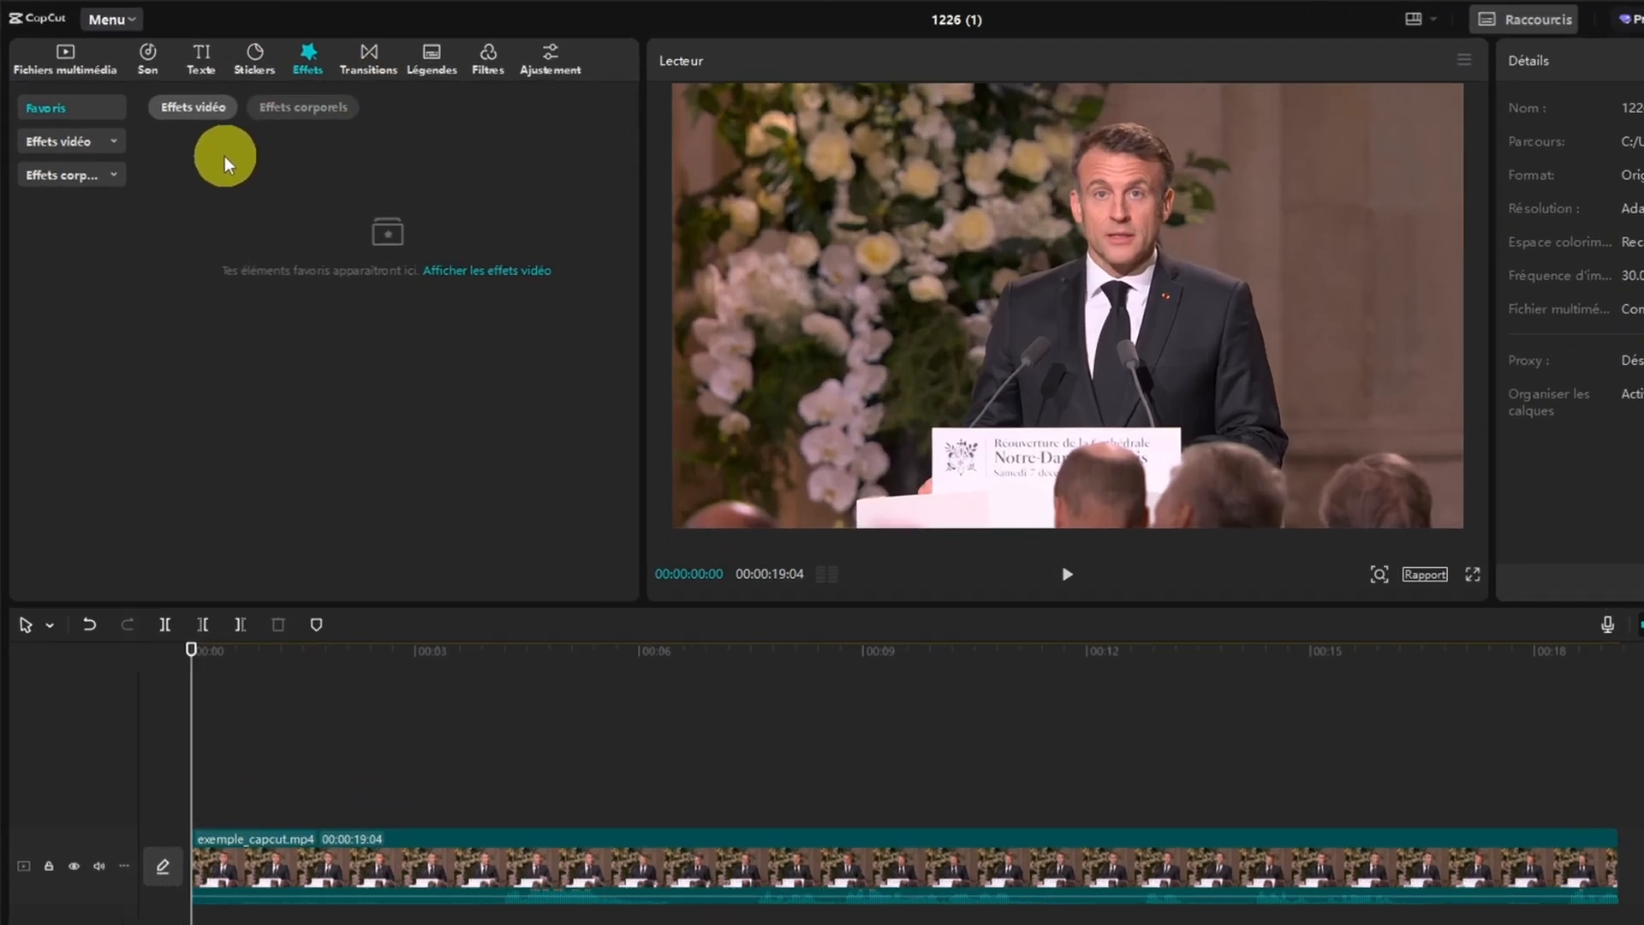
Apply the "TV rétro" video effect from the Rétro category to the exemple_capcut.mp4 clip and play the first seconds
{"action": "left_click", "coordinate": [81, 143]}
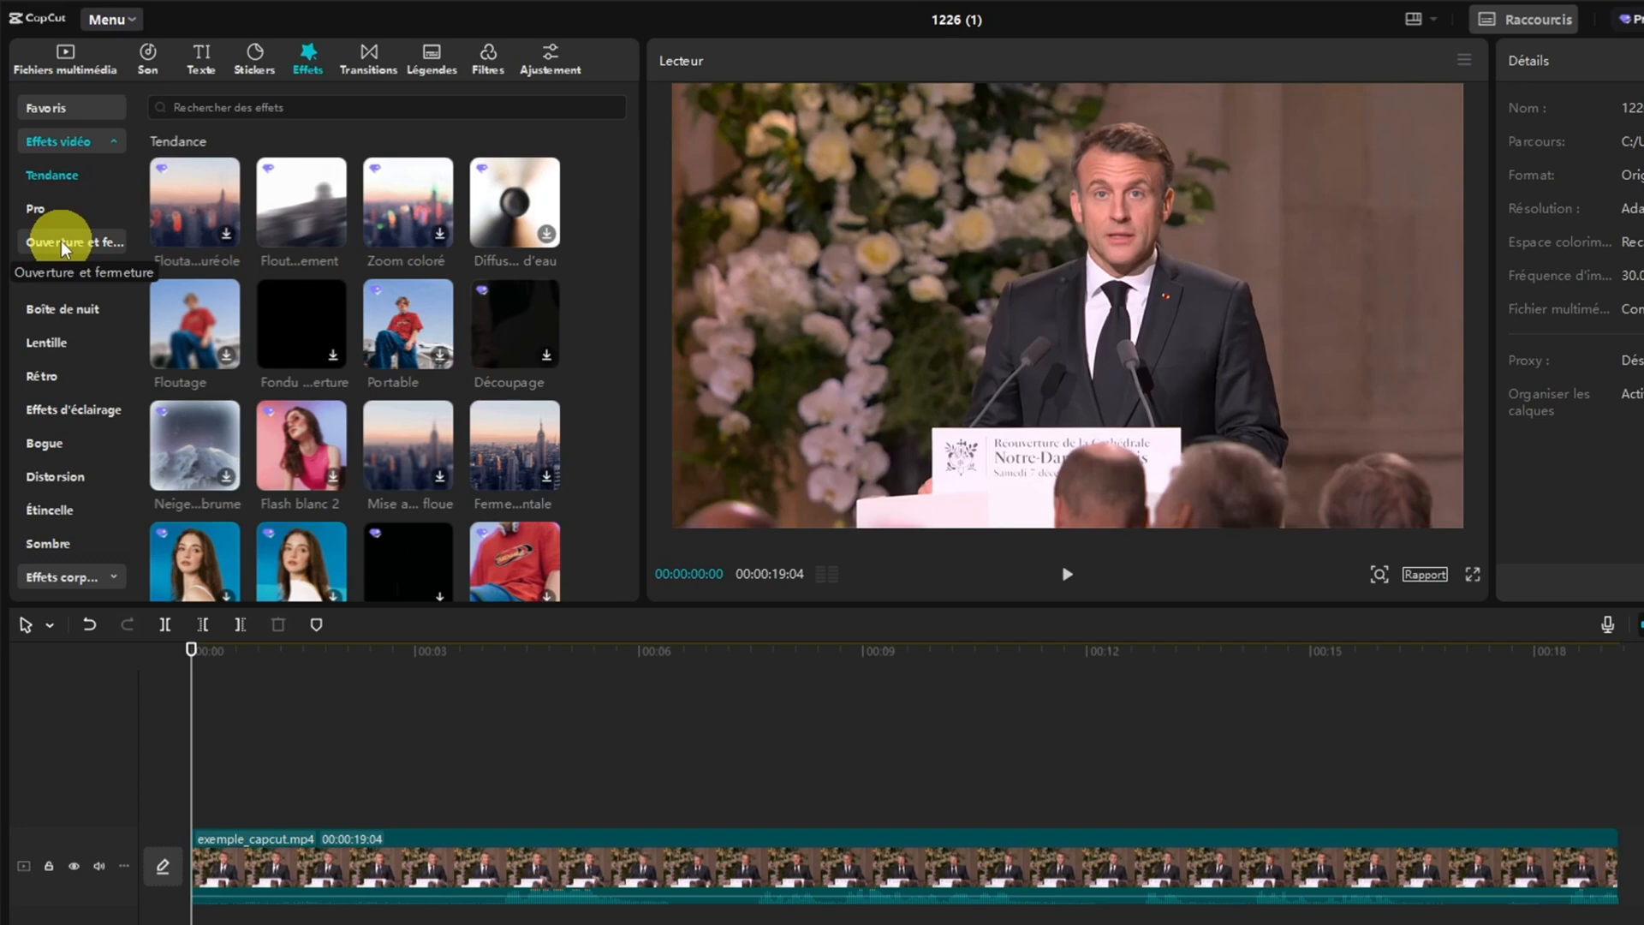
{"action": "left_click", "coordinate": [48, 379]}
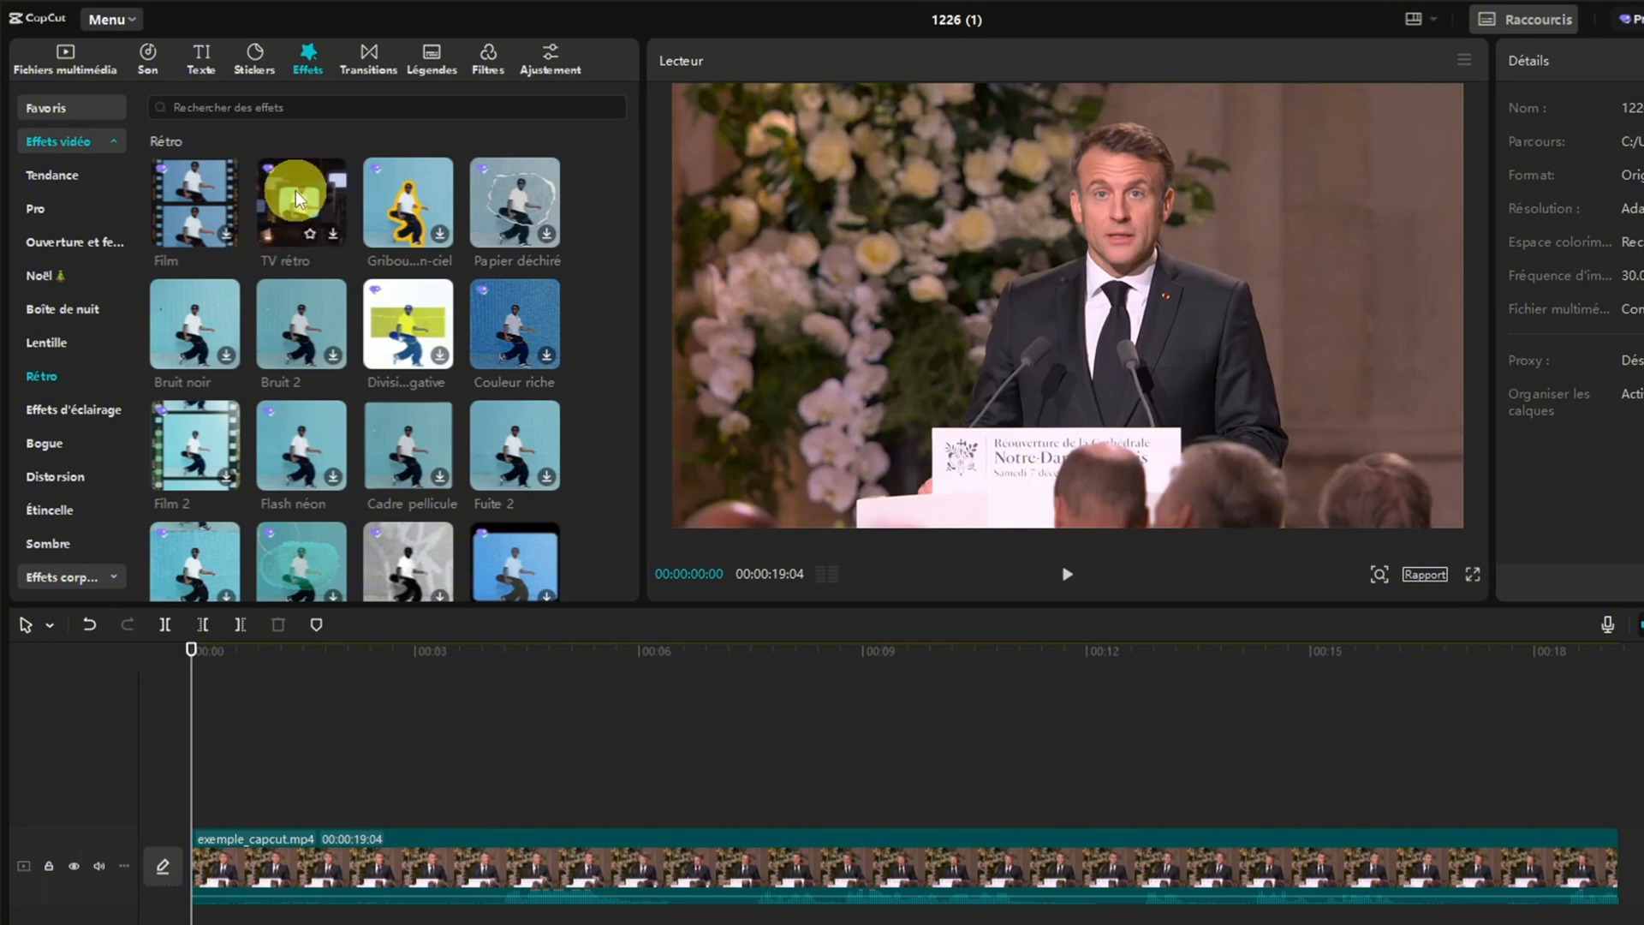
{"action": "left_click_drag", "start_coordinate": [297, 198], "coordinate": [204, 852]}
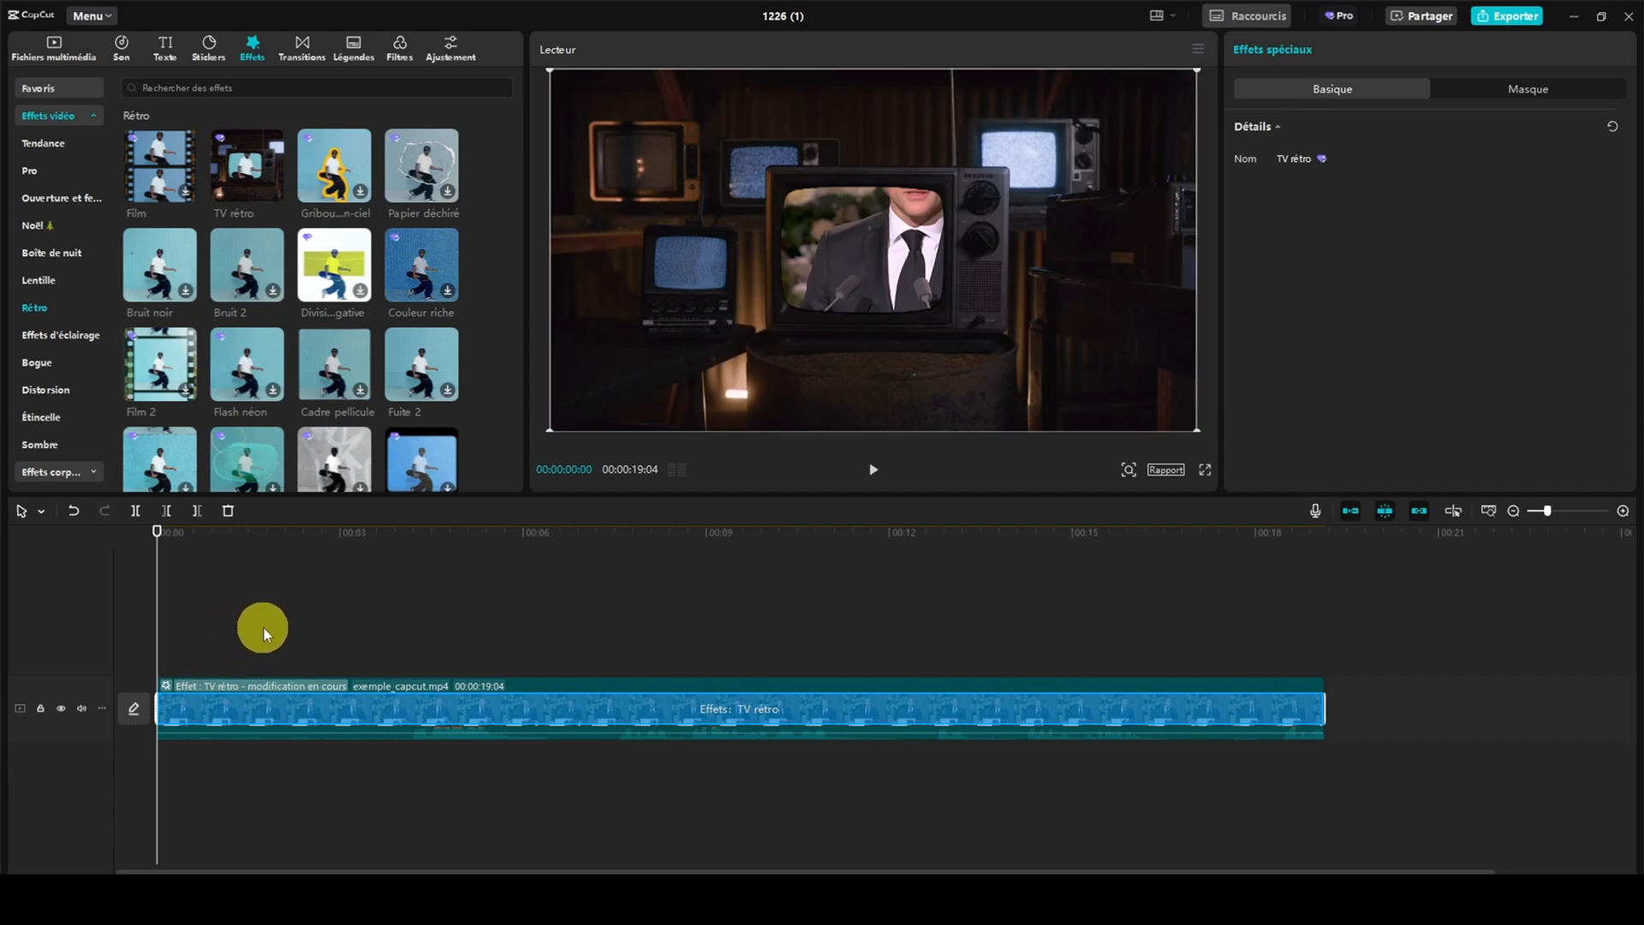
{"action": "left_click", "coordinate": [871, 470]}
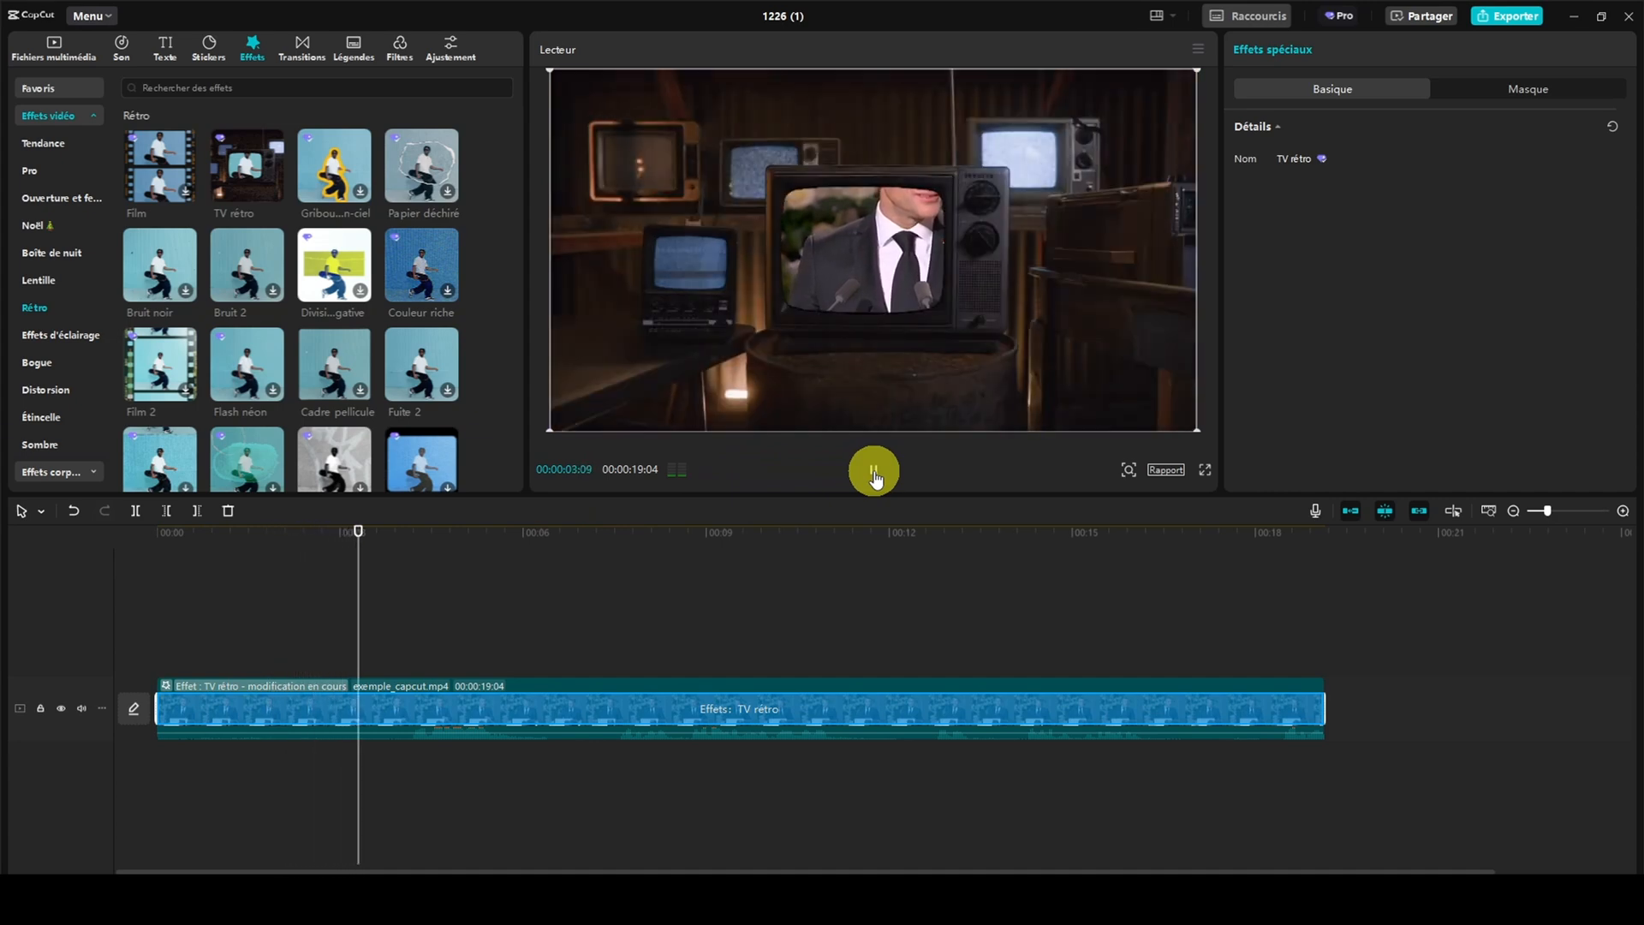
{"action": "left_click", "coordinate": [874, 470]}
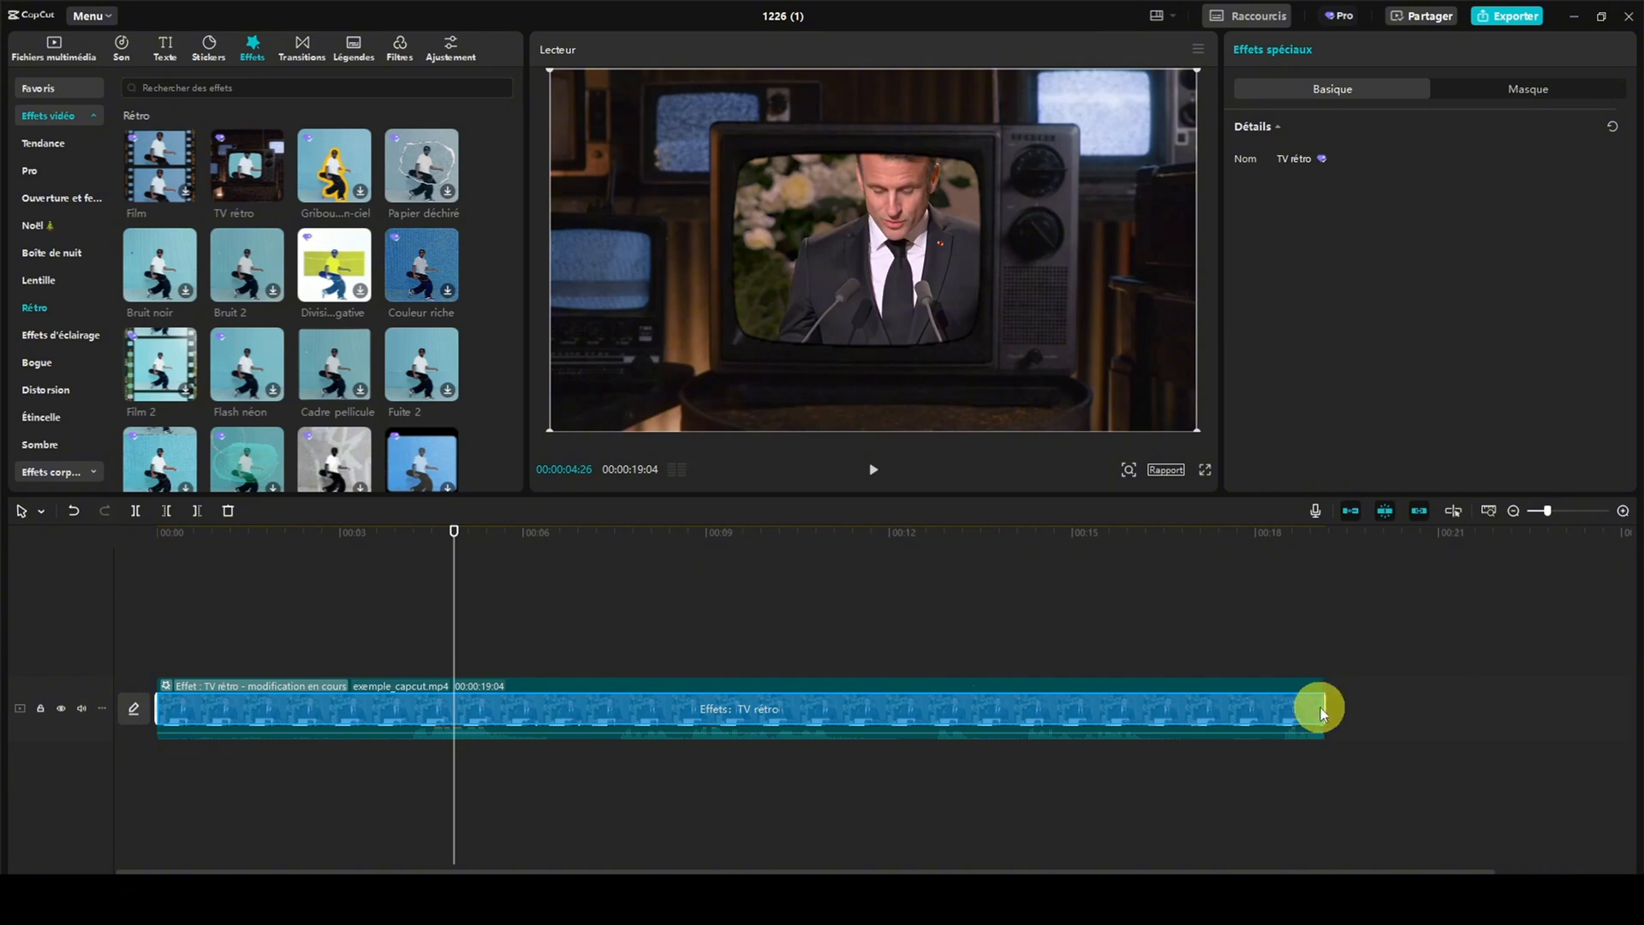
Shorten the TV rétro effect to about the first 2.5 s of the clip and set its speed to 30
{"action": "left_click_drag", "start_coordinate": [1324, 707], "coordinate": [310, 705]}
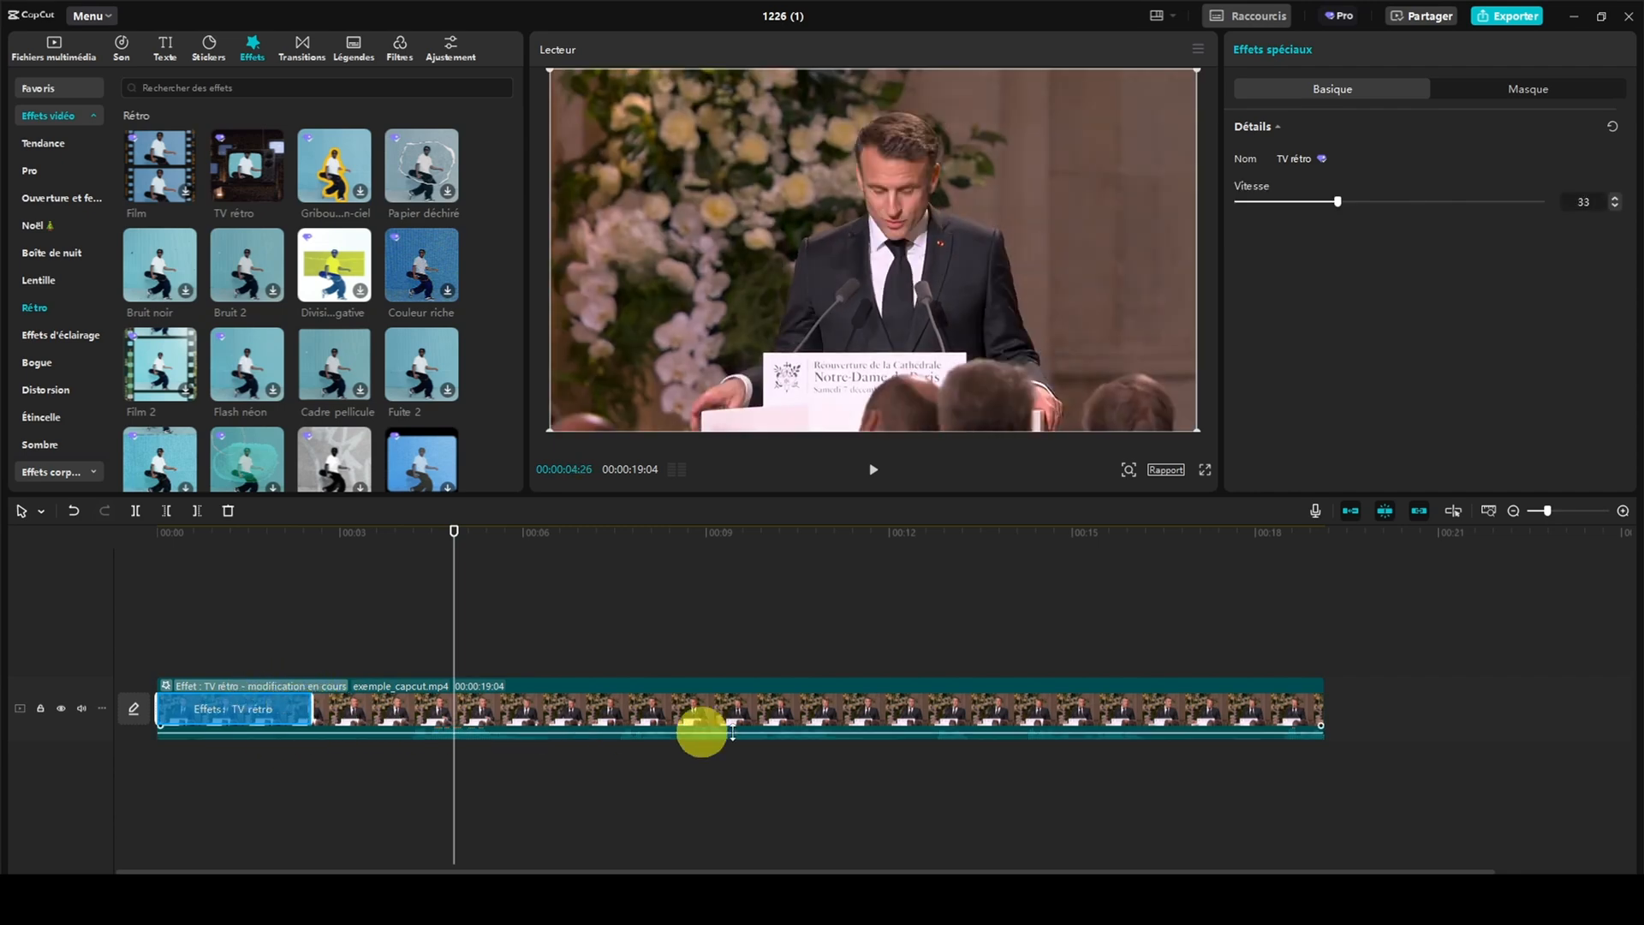
{"action": "left_click_drag", "start_coordinate": [452, 528], "coordinate": [147, 546]}
{"action": "left_click", "coordinate": [269, 719]}
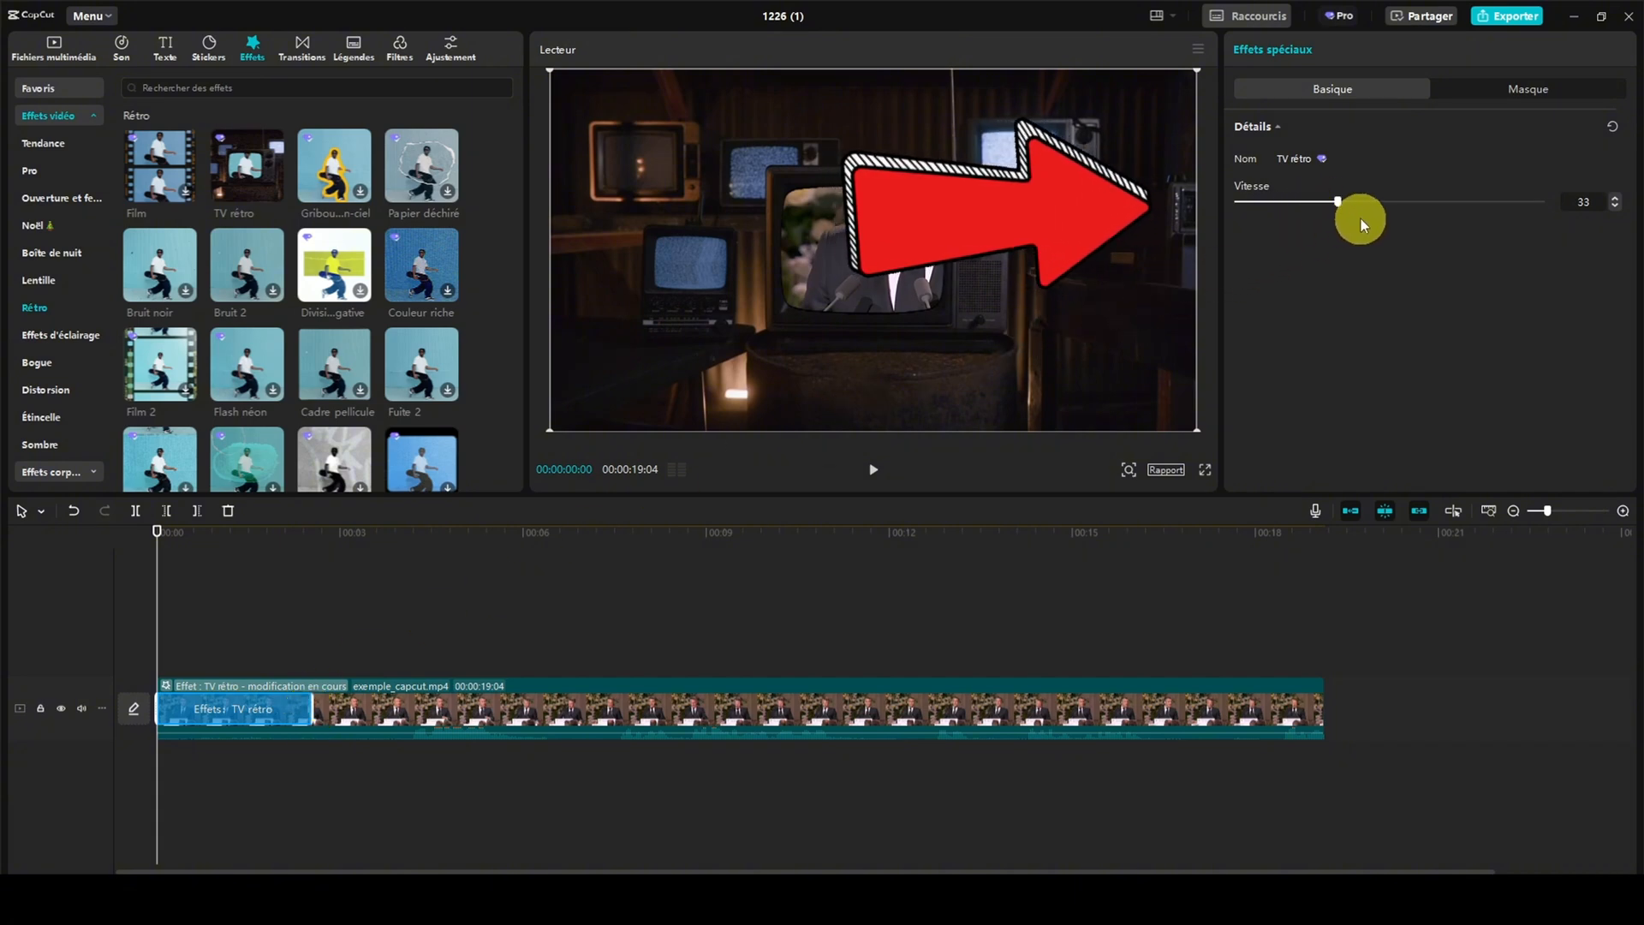
{"action": "mouse_move", "coordinate": [1336, 203]}
{"action": "left_mouse_down"}
{"action": "mouse_move", "coordinate": [1373, 203]}
{"action": "mouse_move", "coordinate": [1327, 199]}
{"action": "left_mouse_up"}
{"action": "left_click", "coordinate": [1519, 91]}
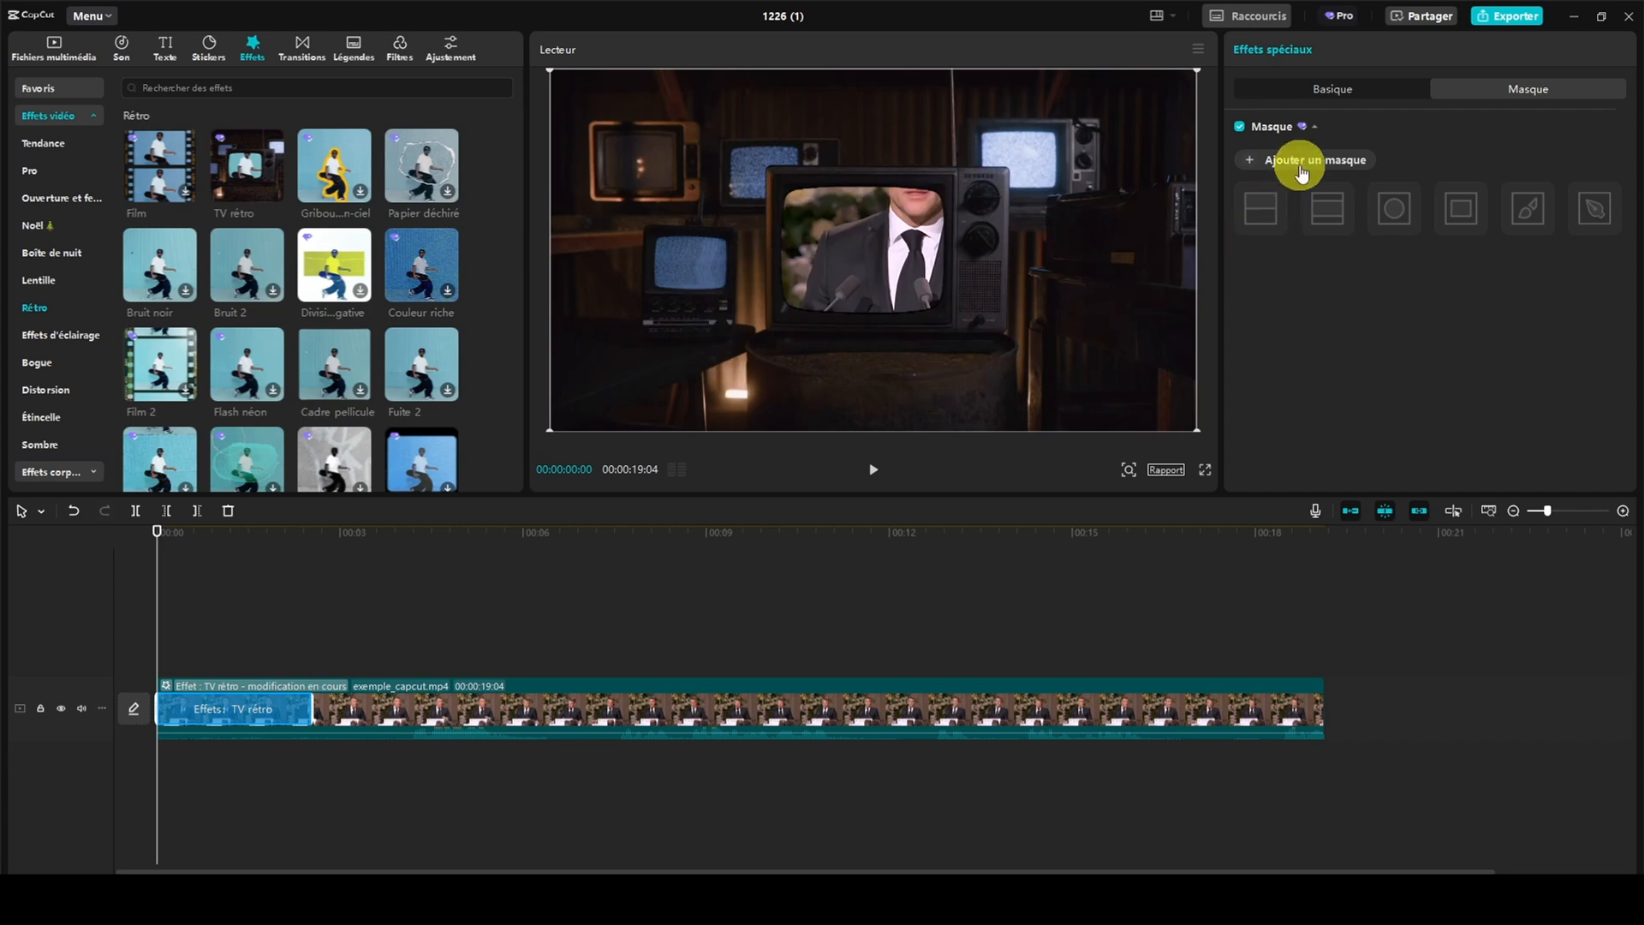
{"action": "left_click", "coordinate": [1340, 92]}
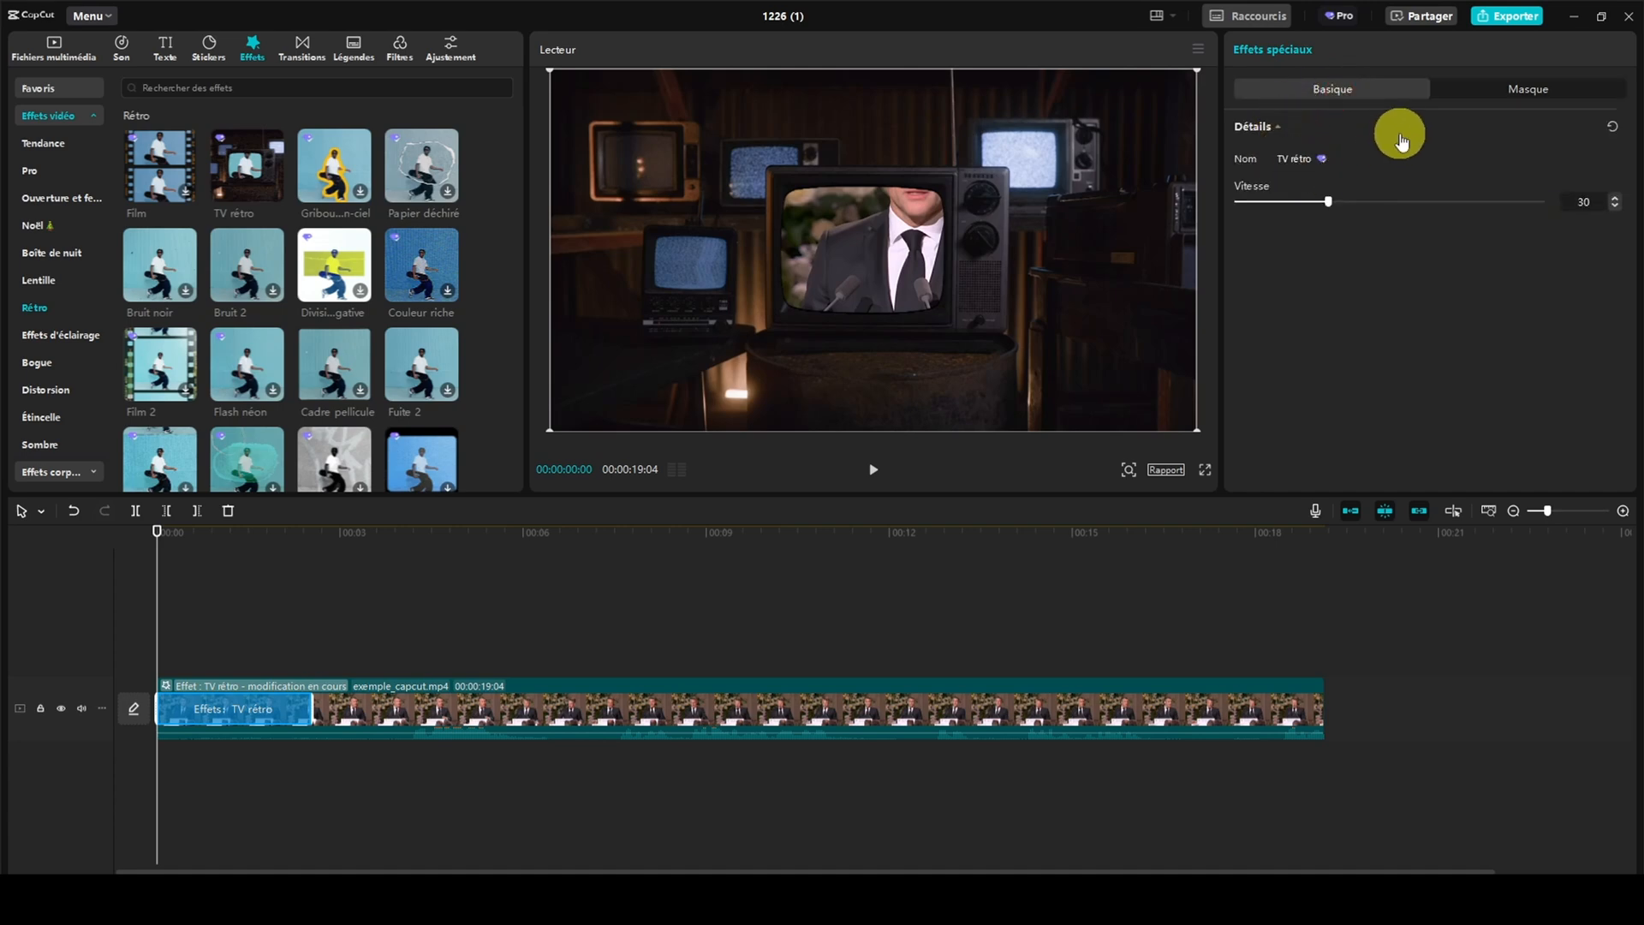
Play the video past the end of the shortened TV rétro effect and delete the effect from the clip
{"action": "left_click", "coordinate": [874, 469]}
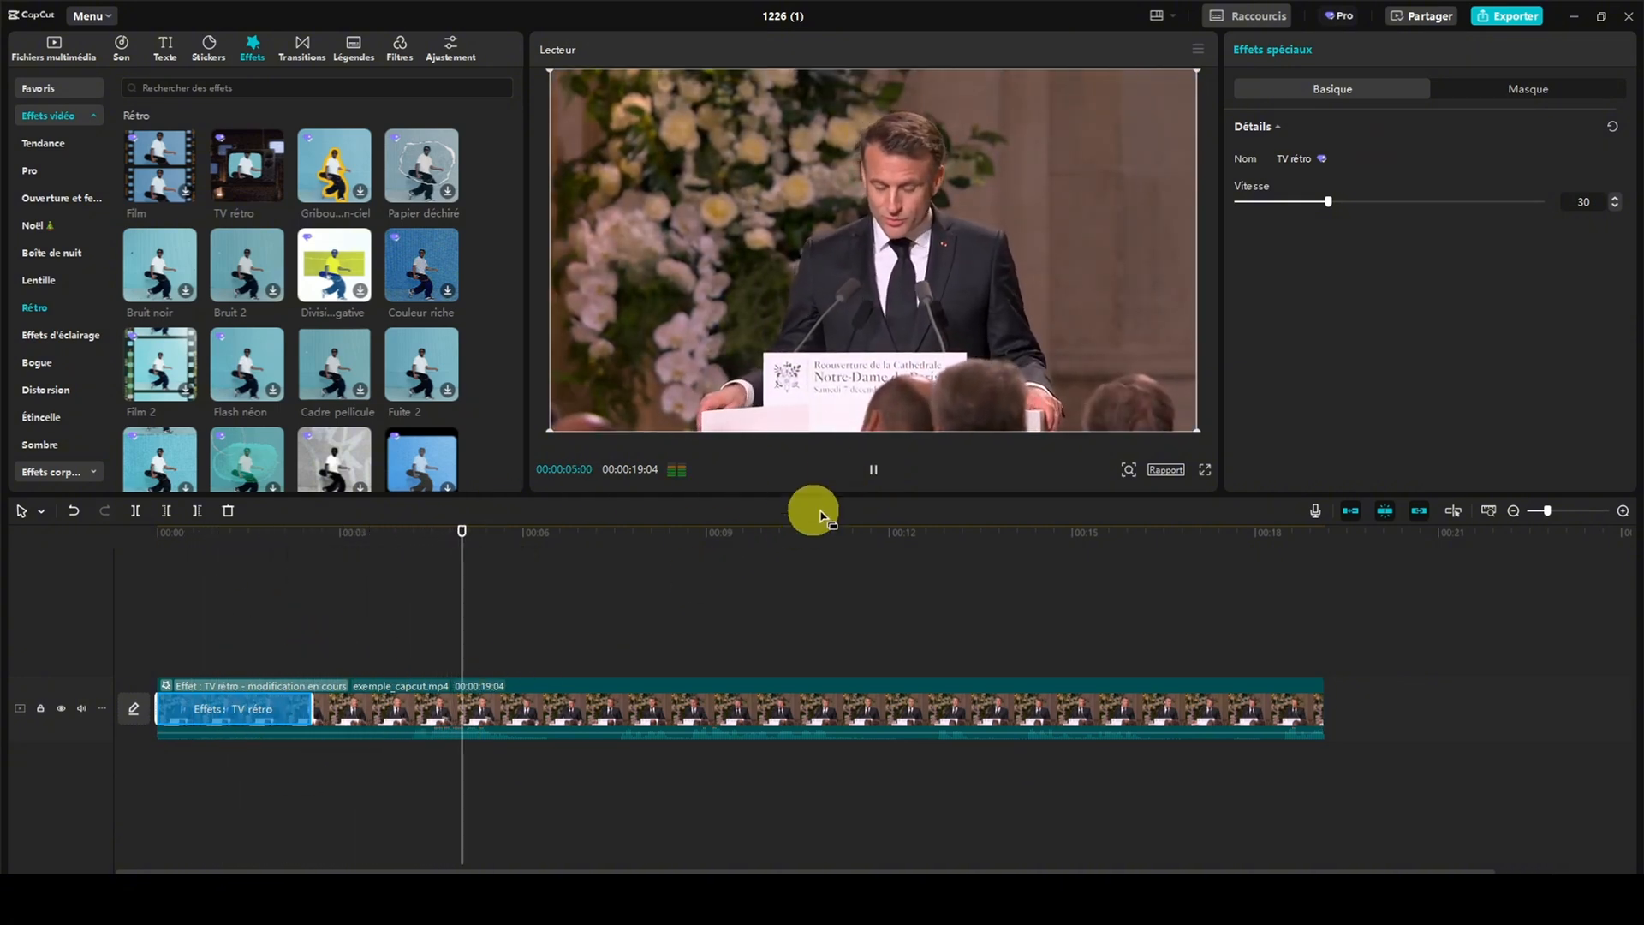
{"action": "left_click", "coordinate": [875, 468]}
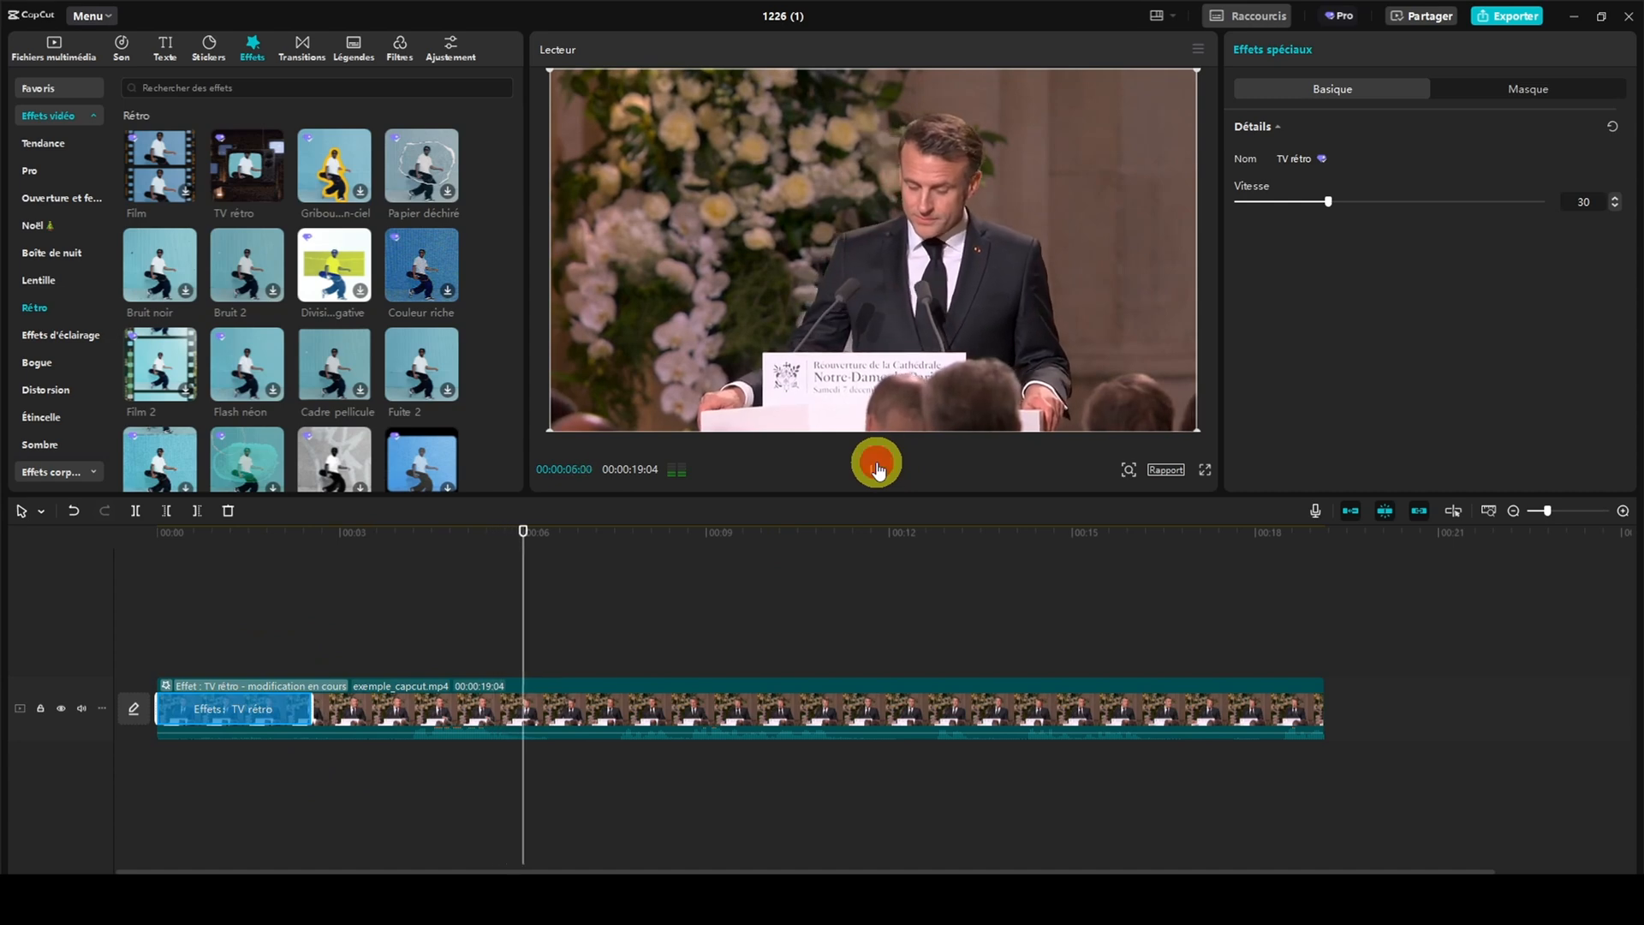
{"action": "left_click", "coordinate": [284, 709]}
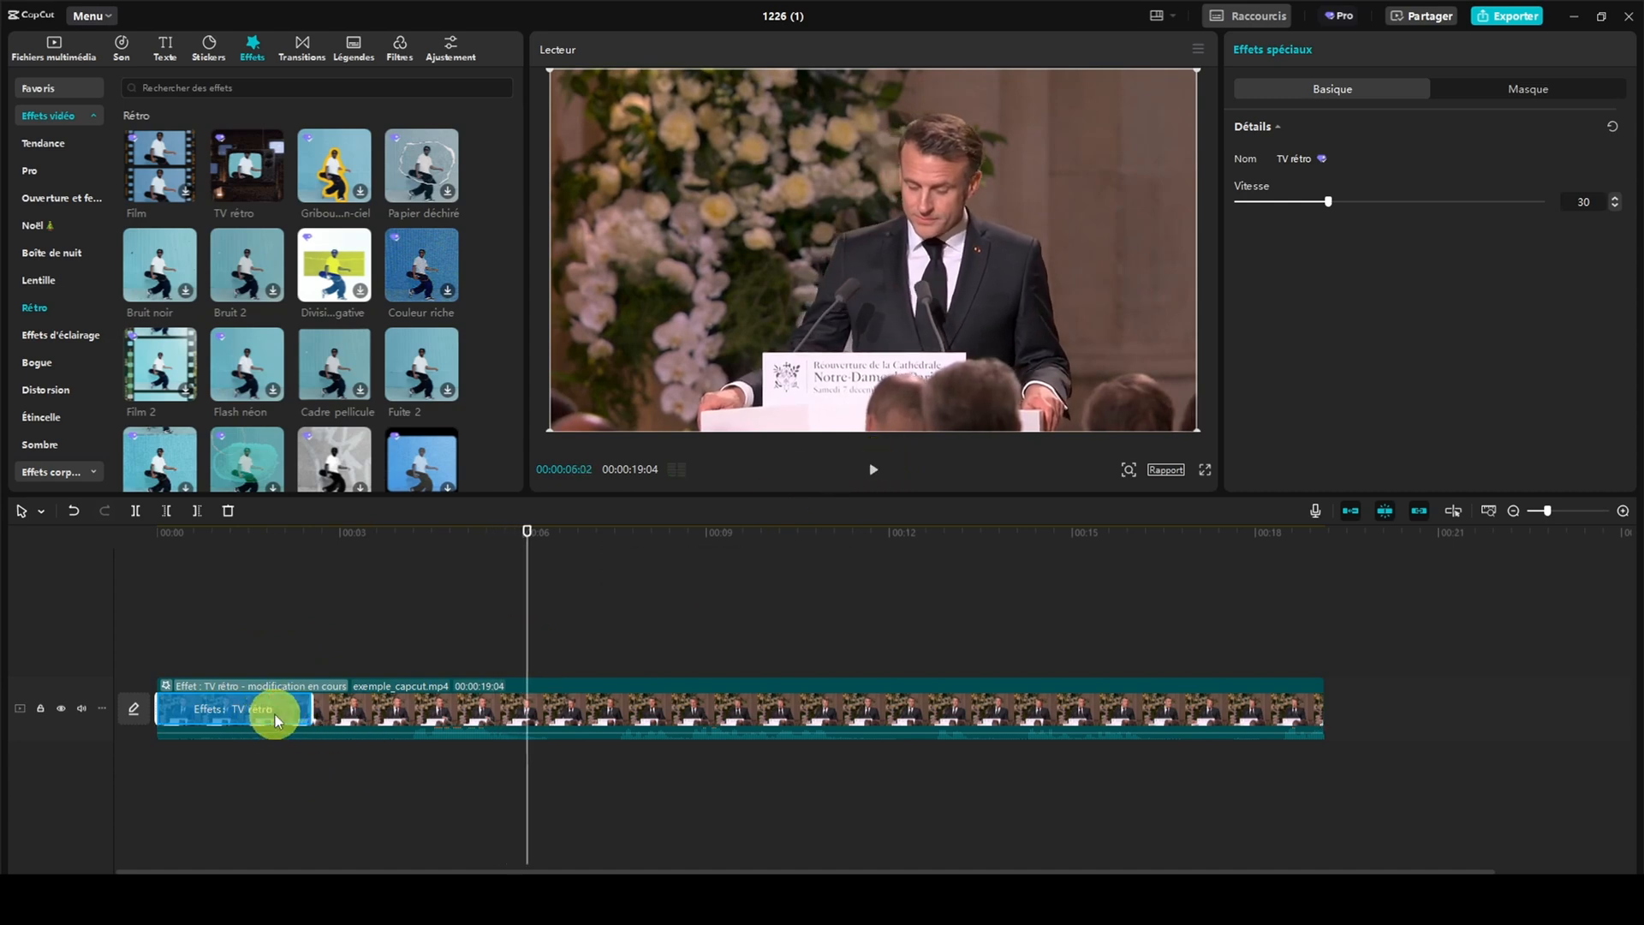
{"action": "key", "text": "Delete"}
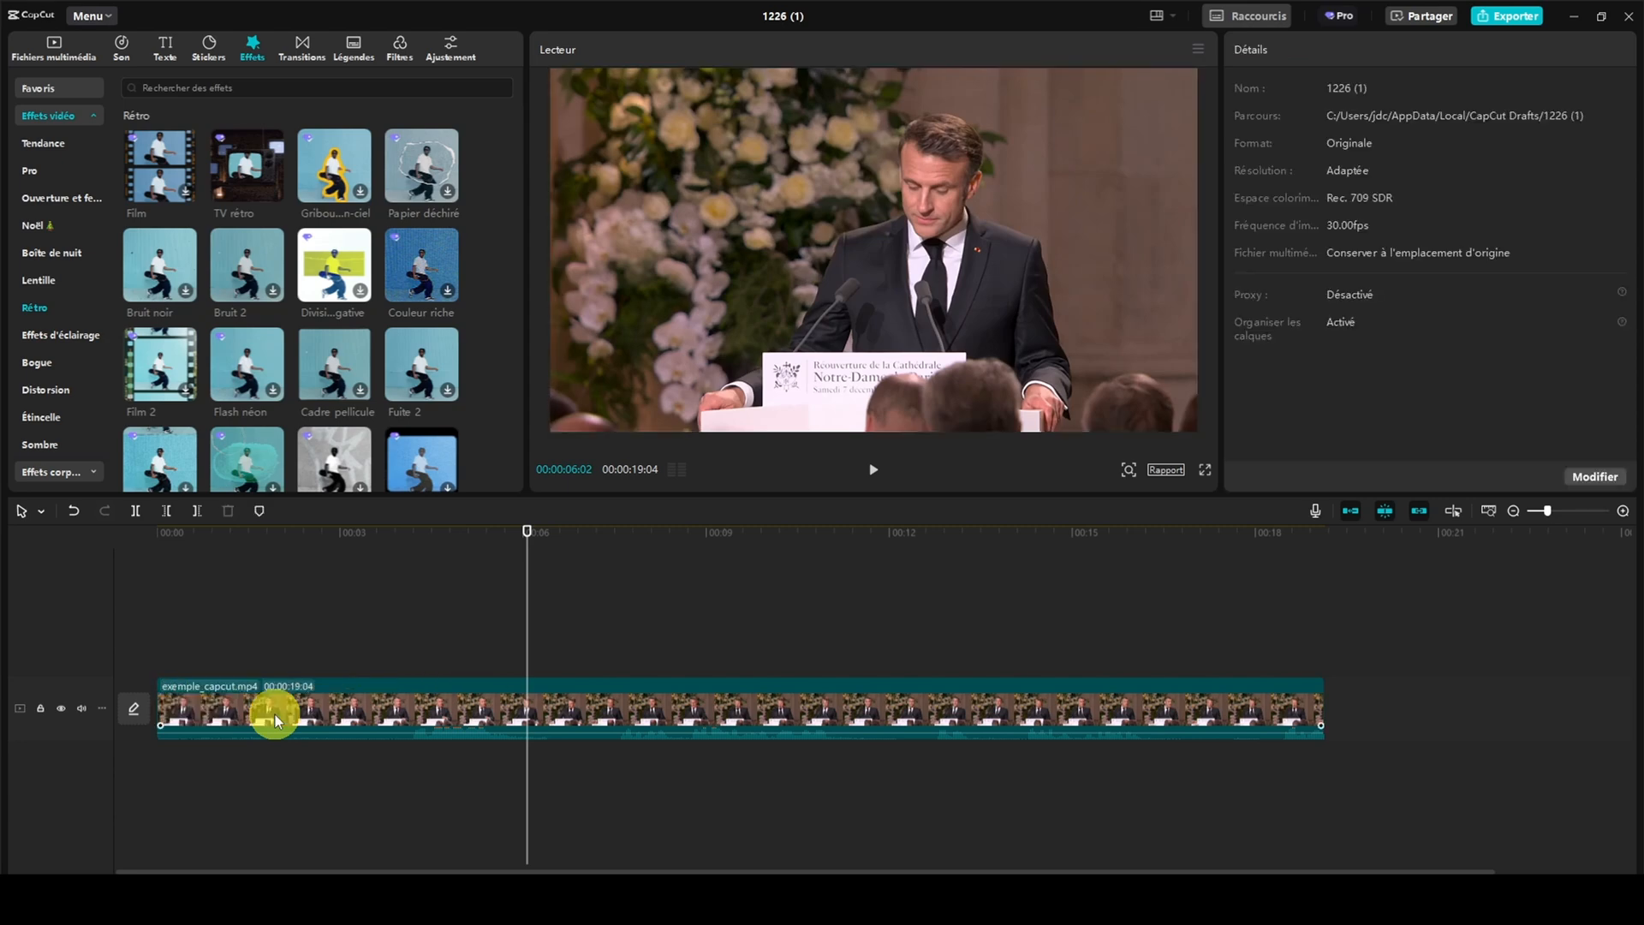
Apply the trending body effect "Yeux enflammés 2" to the exemple_capcut.mp4 clip and show the frame at 00:00:04:20
{"action": "left_click", "coordinate": [65, 474]}
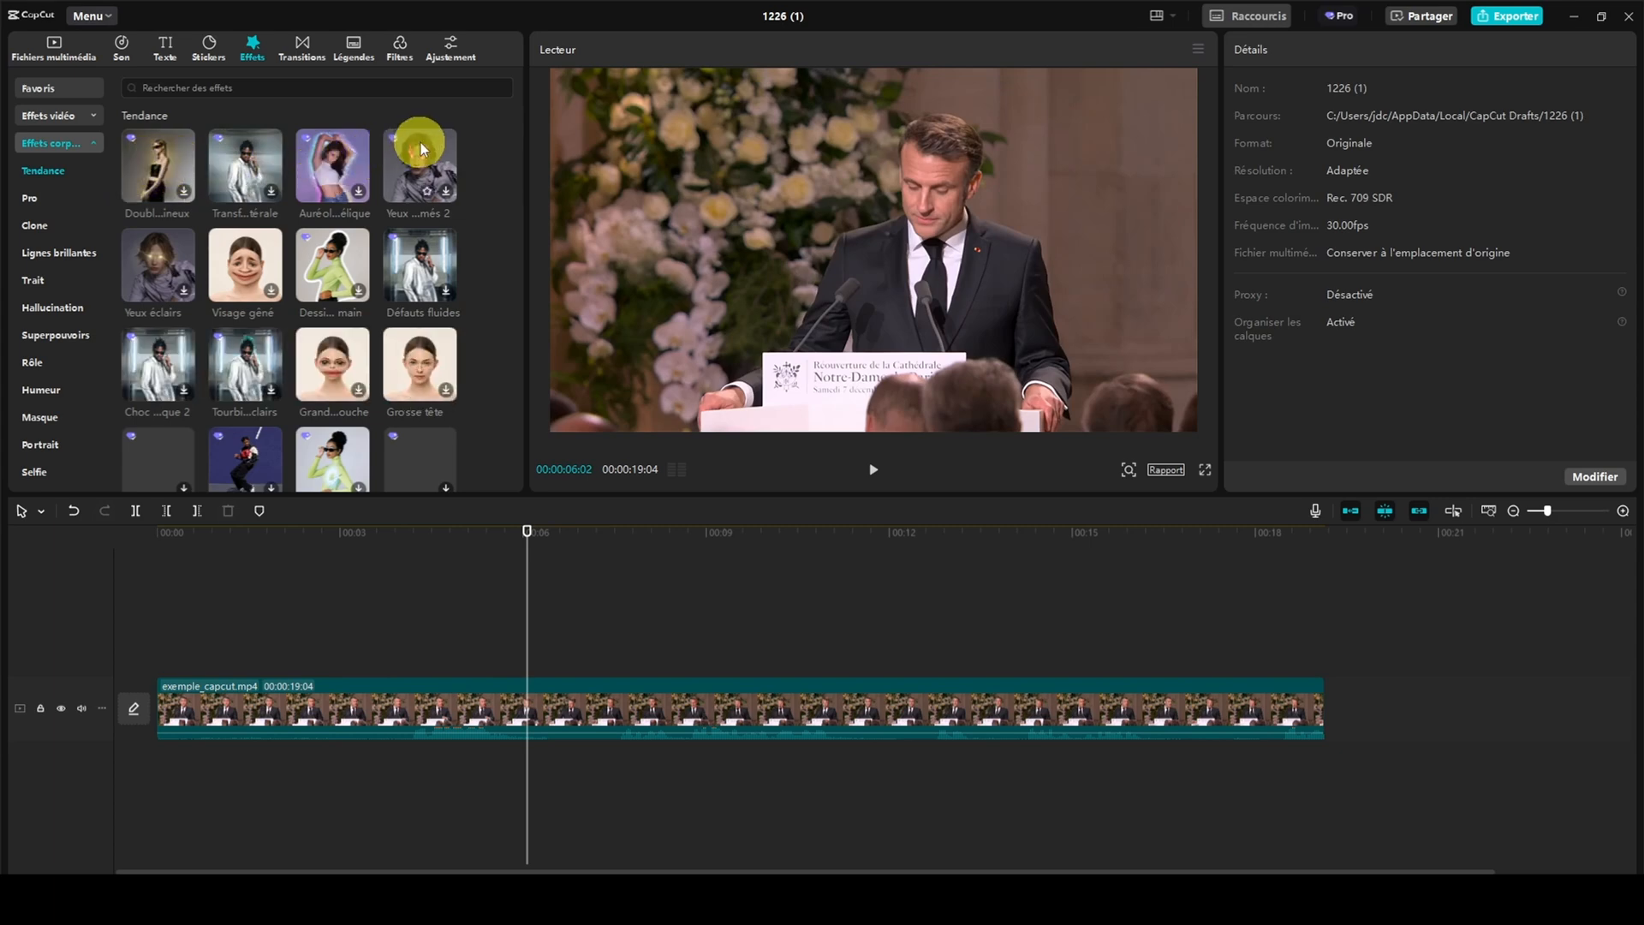
{"action": "left_click_drag", "start_coordinate": [422, 162], "coordinate": [167, 704]}
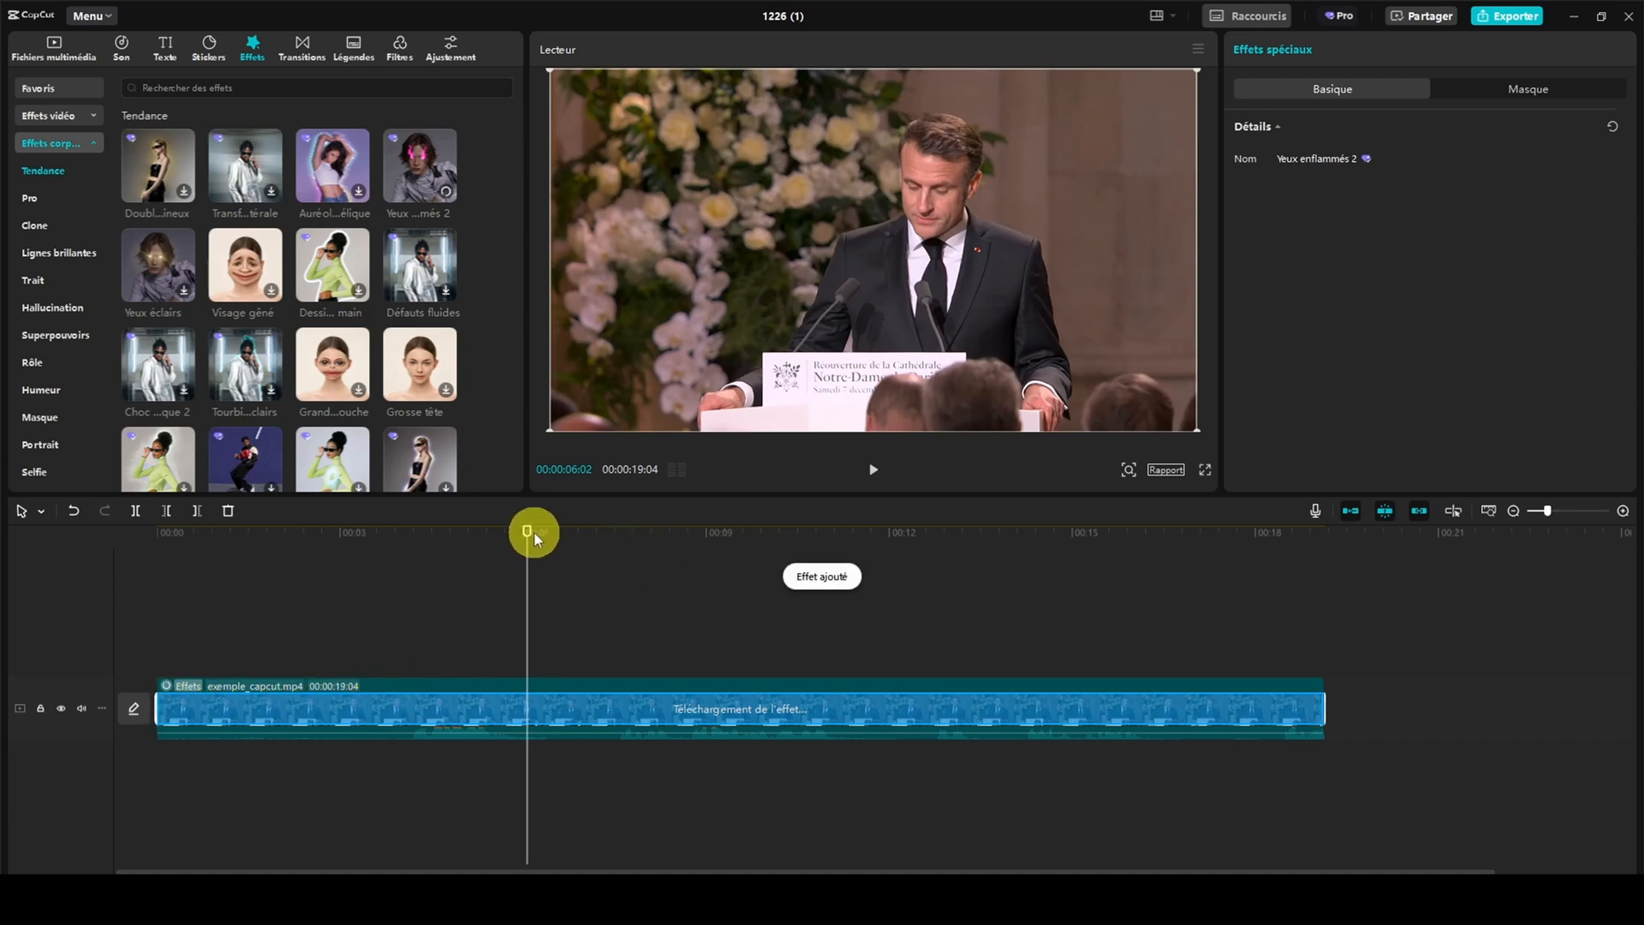
{"action": "left_click_drag", "start_coordinate": [528, 531], "coordinate": [442, 548]}
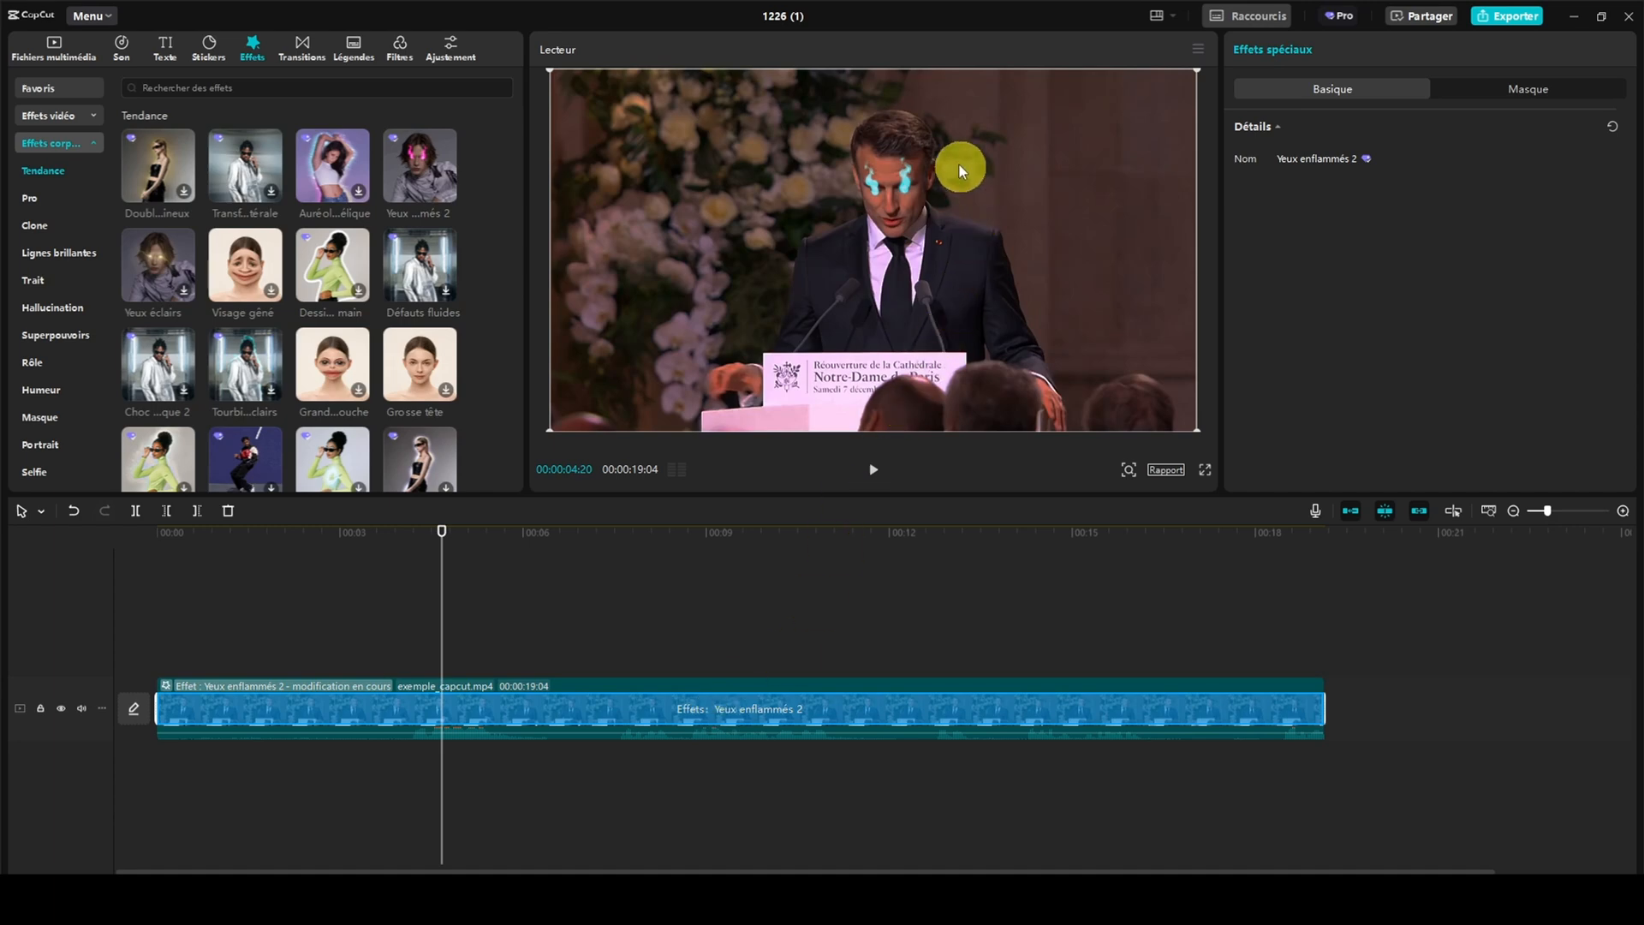
Play the video with the Yeux enflammés 2 effect and look at the effect's mask options
{"action": "left_click", "coordinate": [870, 469]}
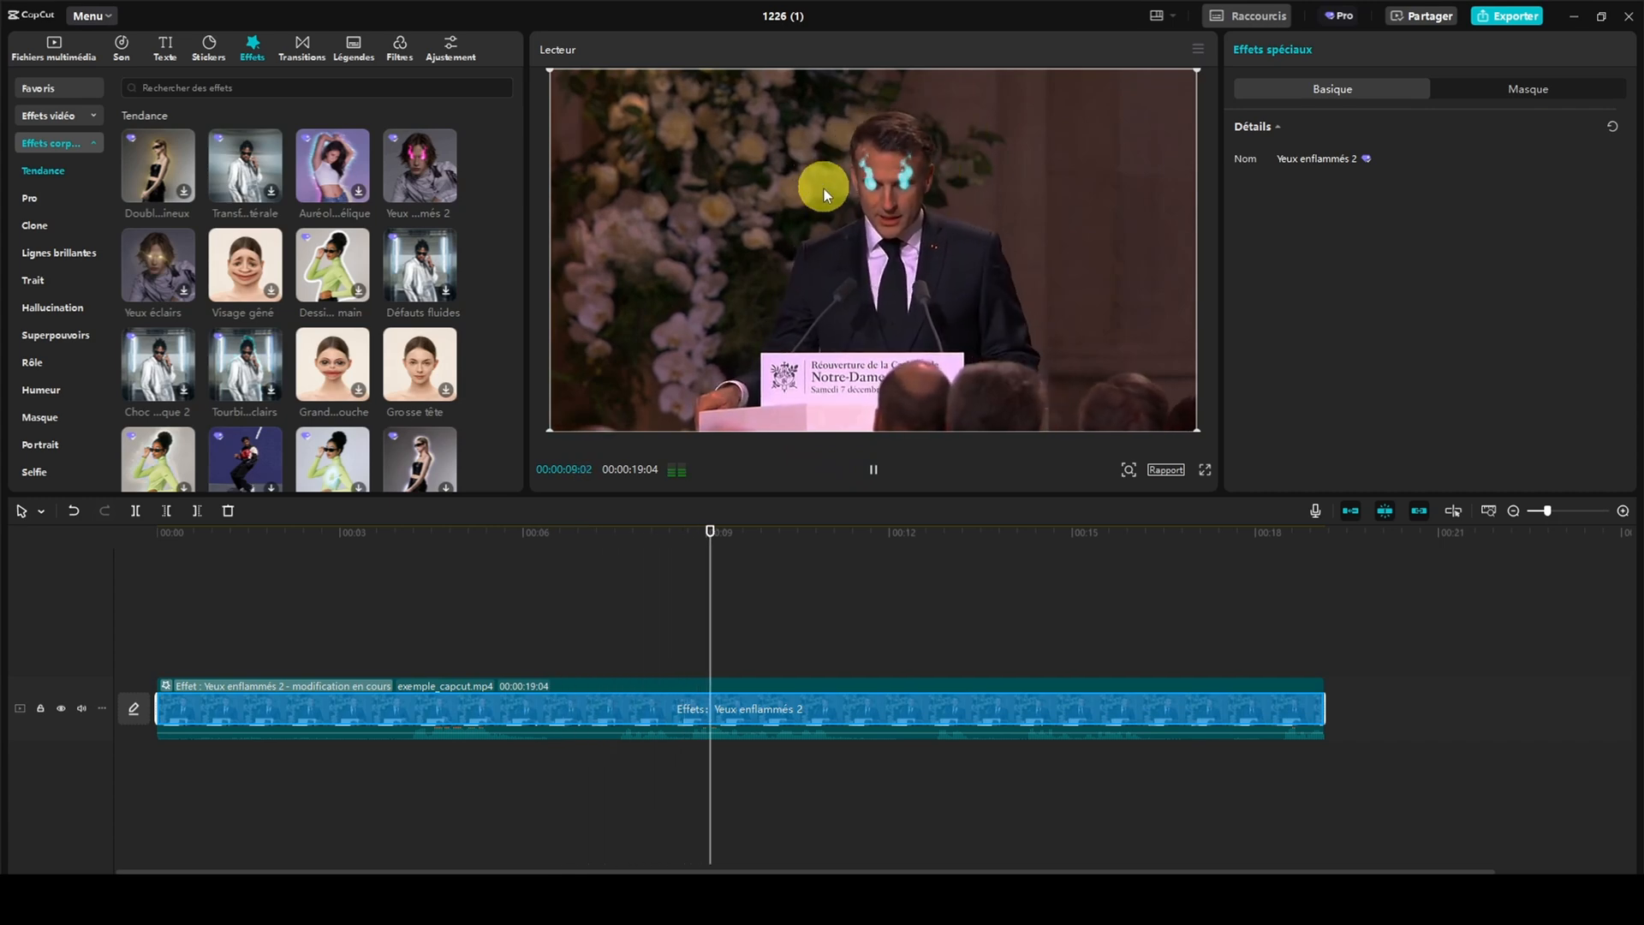
{"action": "left_click", "coordinate": [871, 468]}
{"action": "left_click", "coordinate": [1472, 87]}
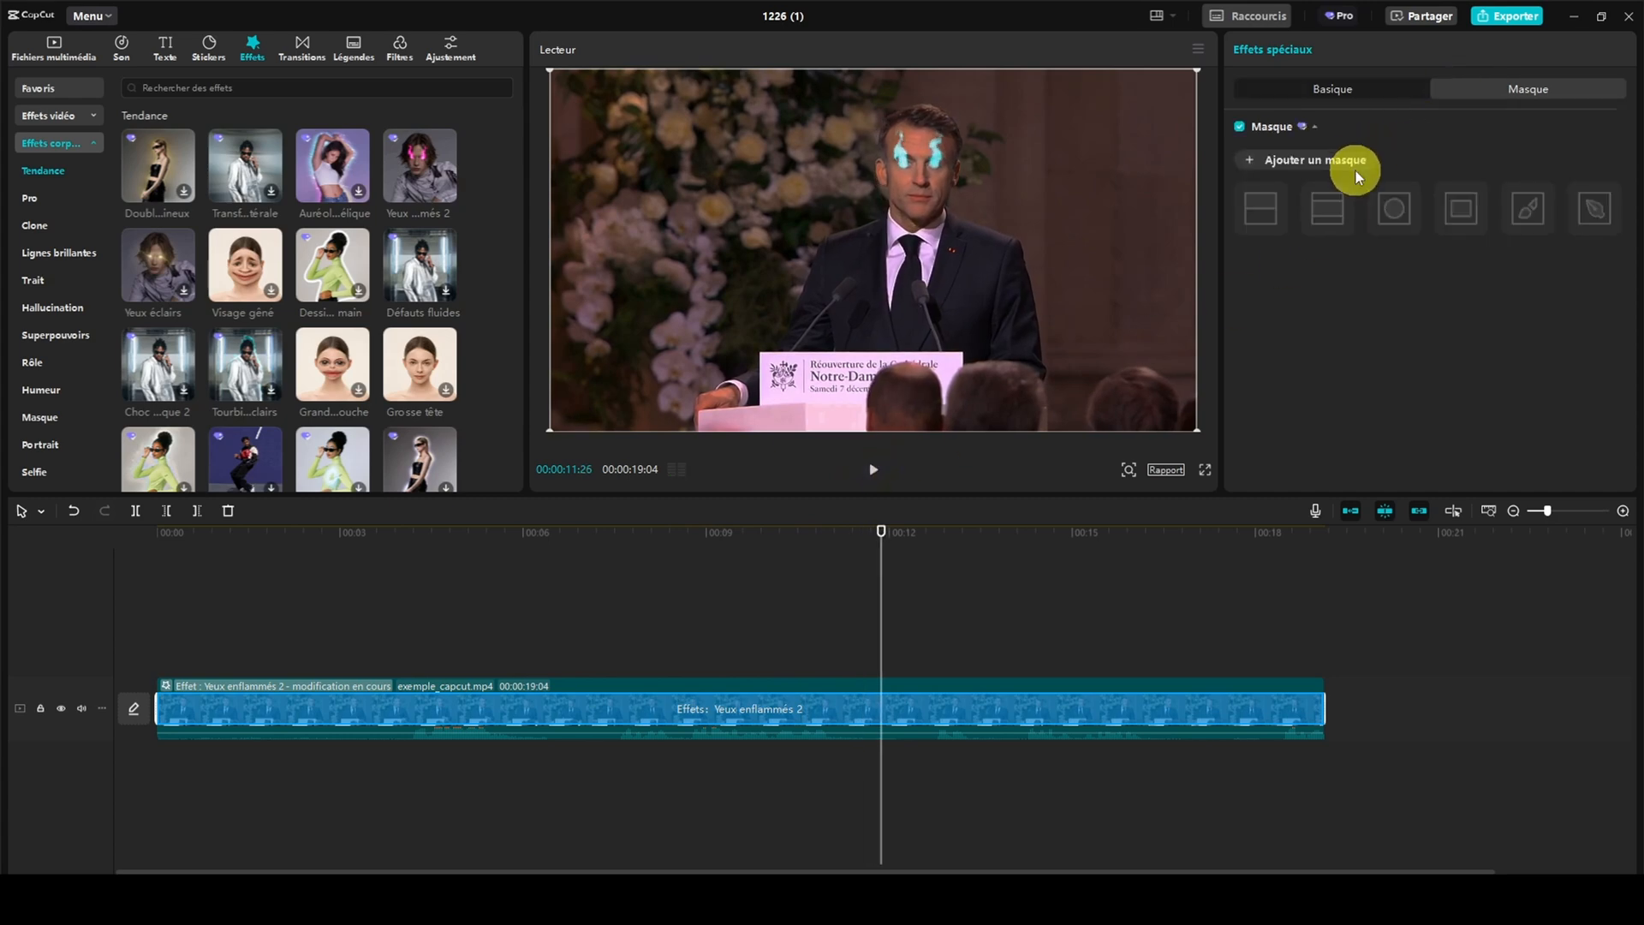
{"action": "scroll", "coordinate": [40, 351], "scroll_direction": "down", "scroll_amount": 2}
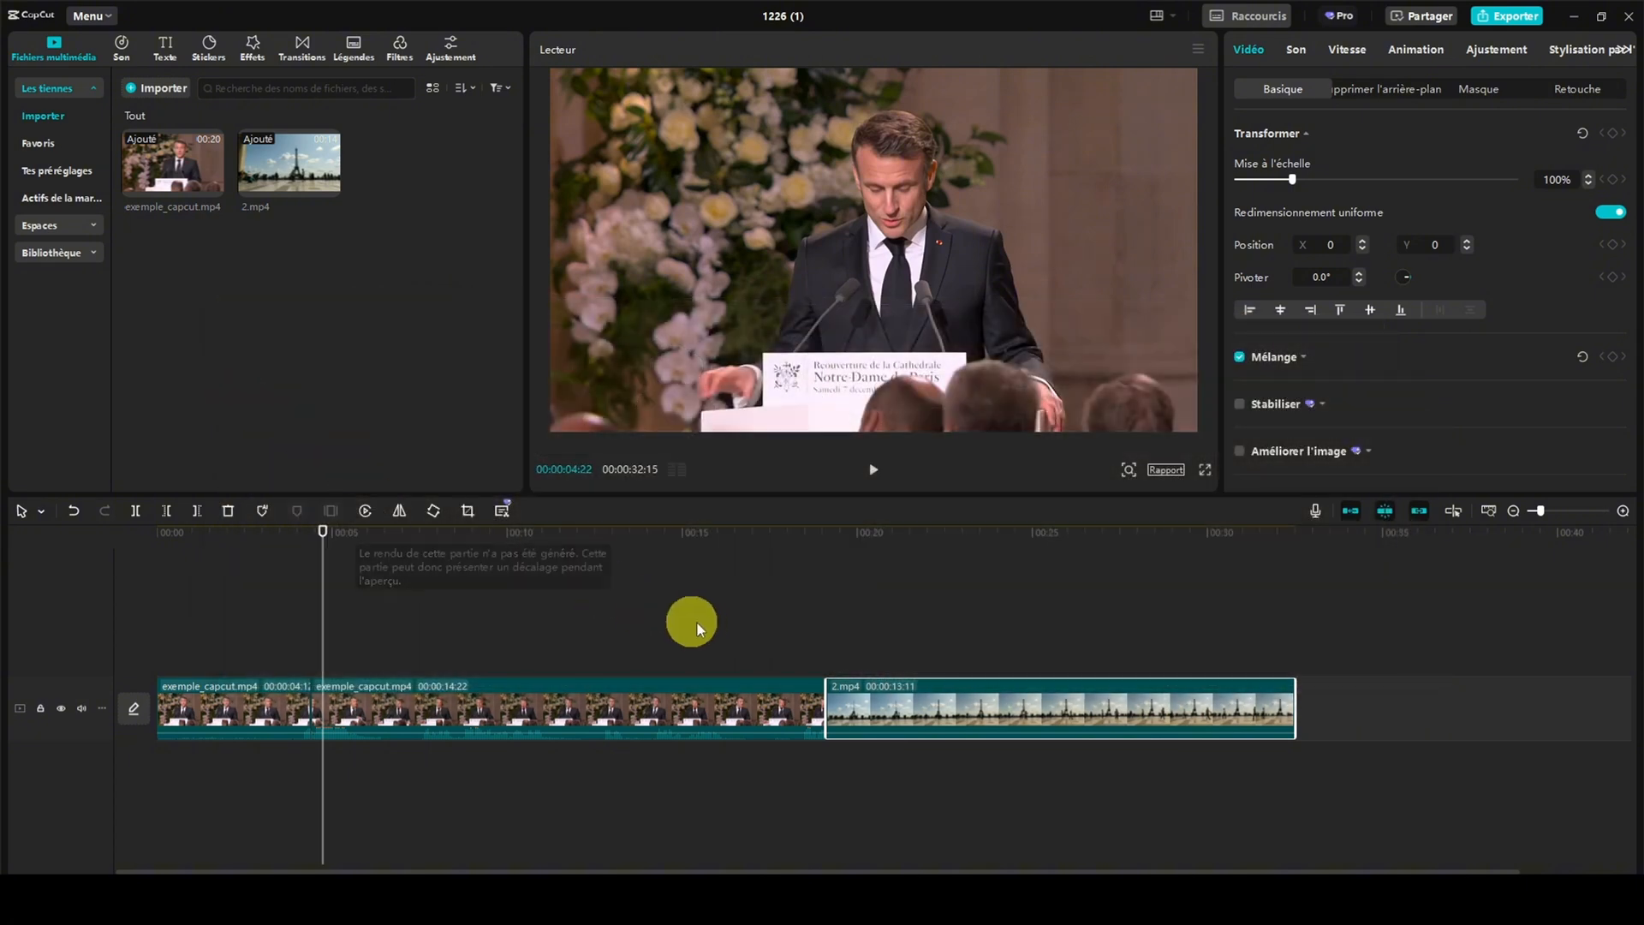
Play the cut between exemple_capcut.mp4 and 2.mp4 and return the playhead to just before it, at 00:00:18:11
{"action": "left_click", "coordinate": [713, 686]}
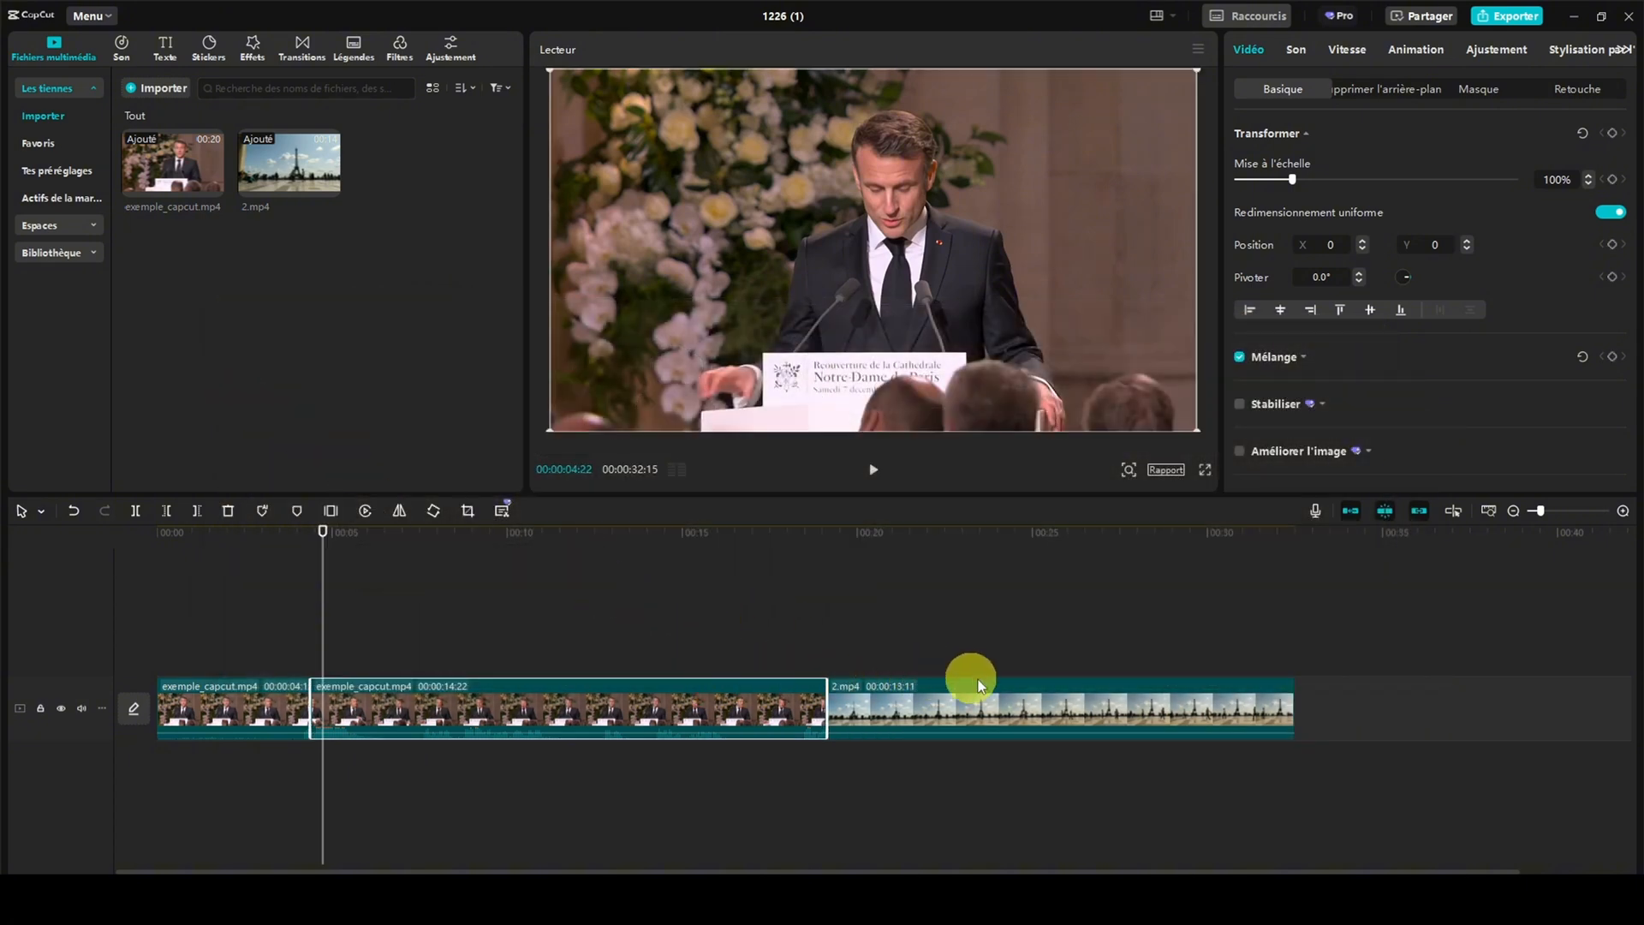
{"action": "left_click", "coordinate": [1004, 687]}
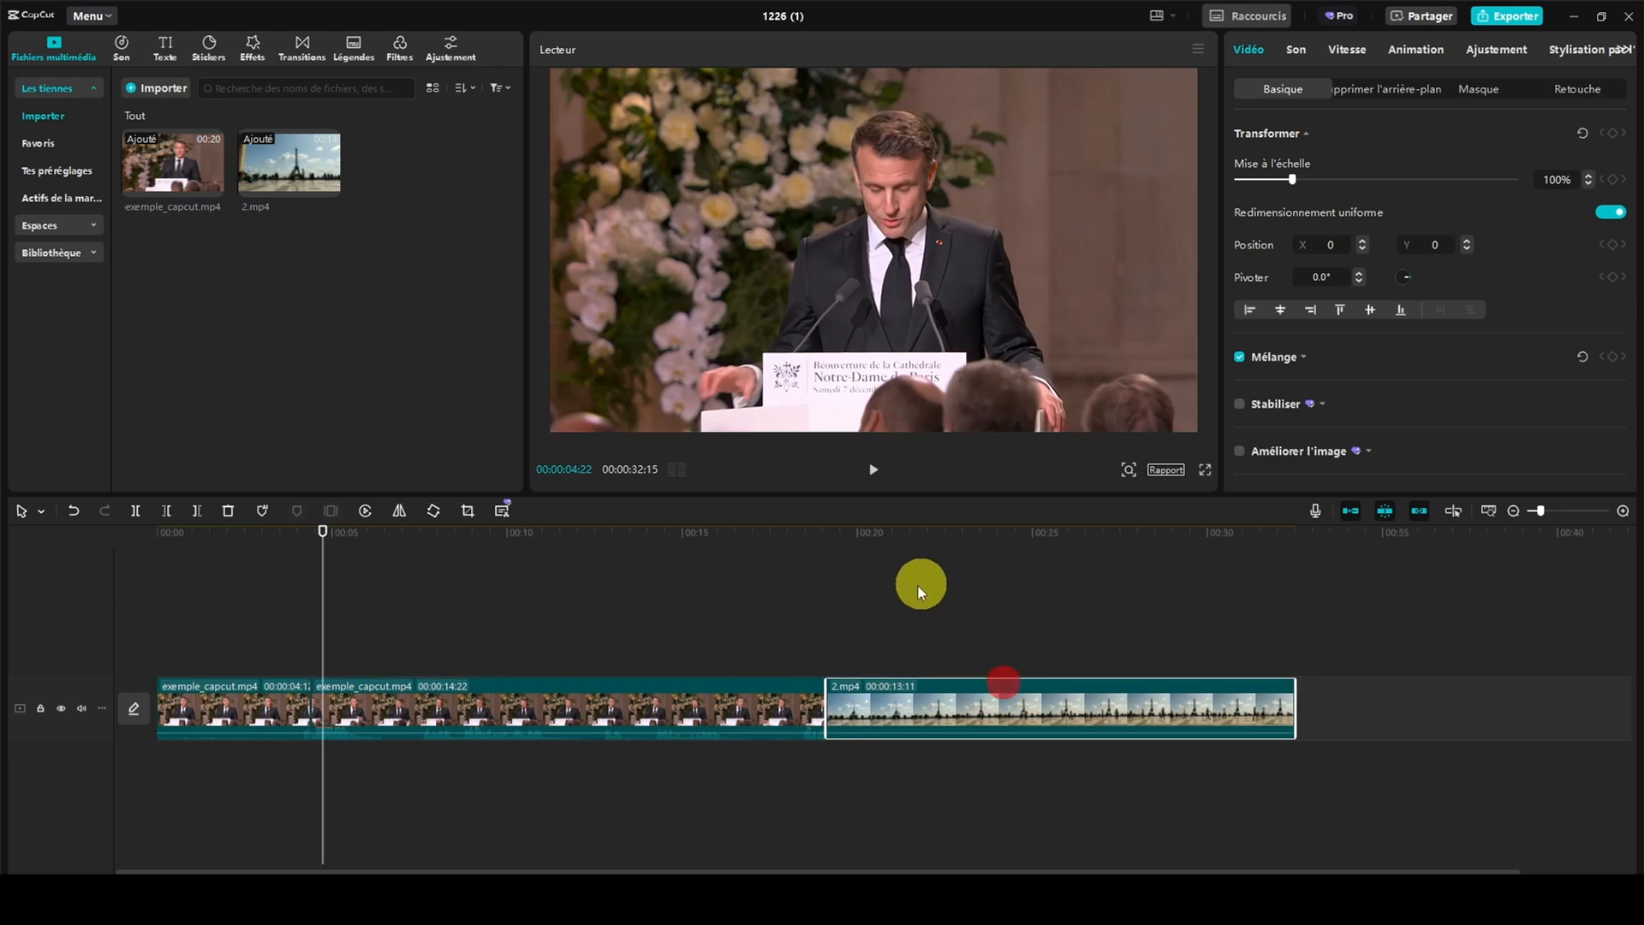
{"action": "left_click", "coordinate": [870, 611]}
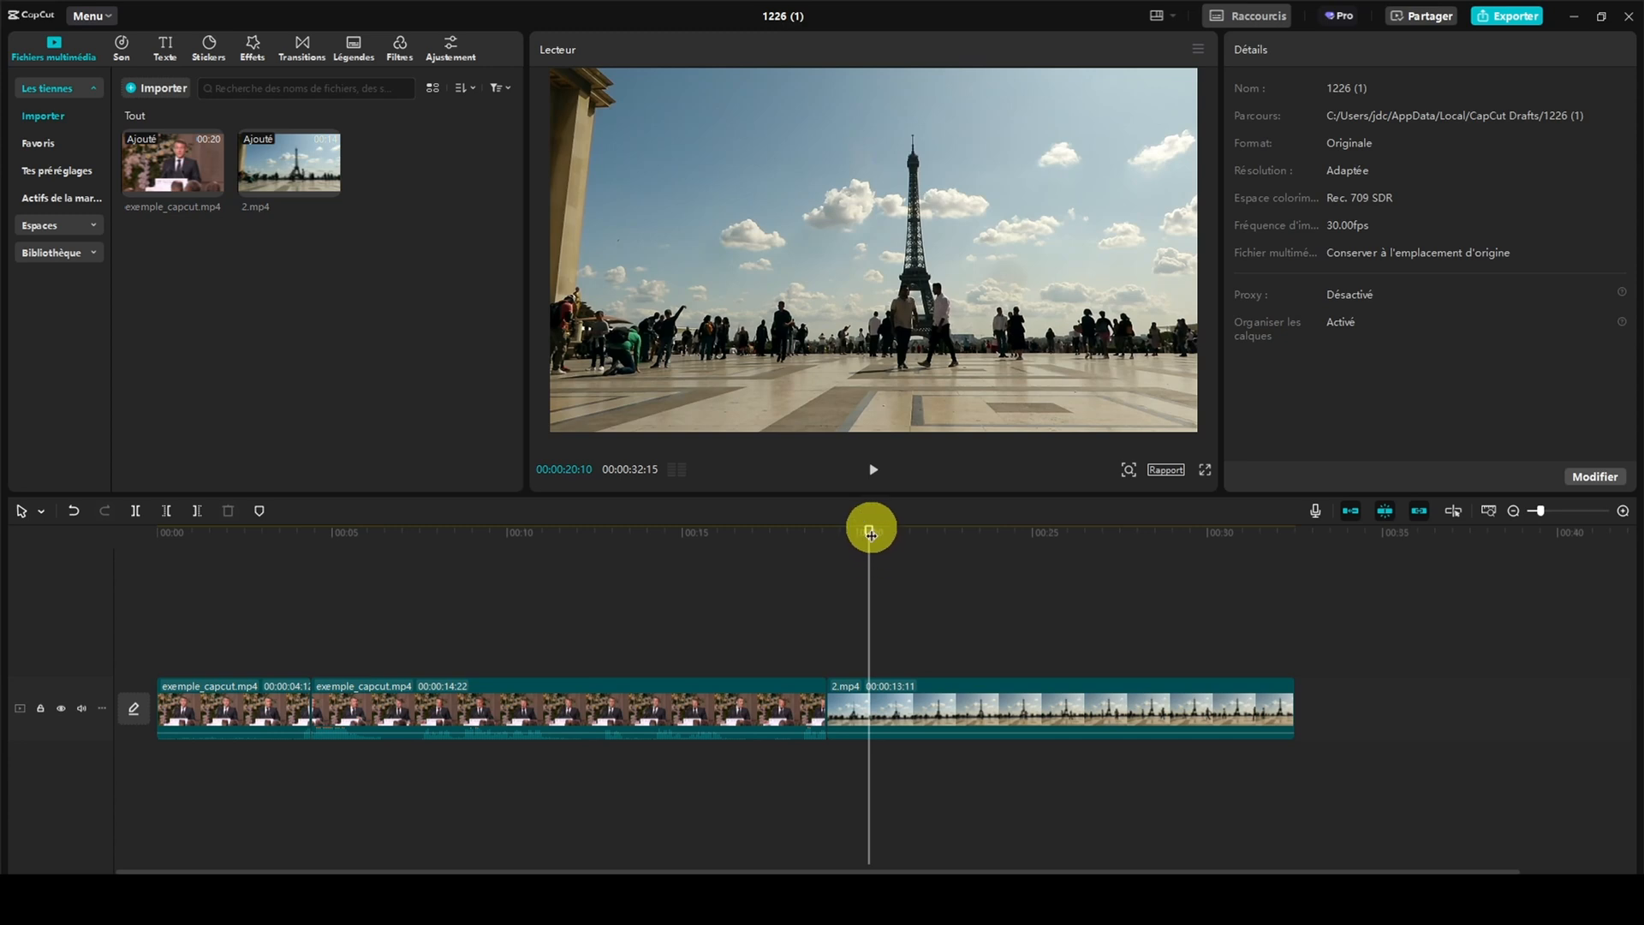
{"action": "left_click_drag", "start_coordinate": [870, 529], "coordinate": [805, 537]}
{"action": "left_click", "coordinate": [872, 468]}
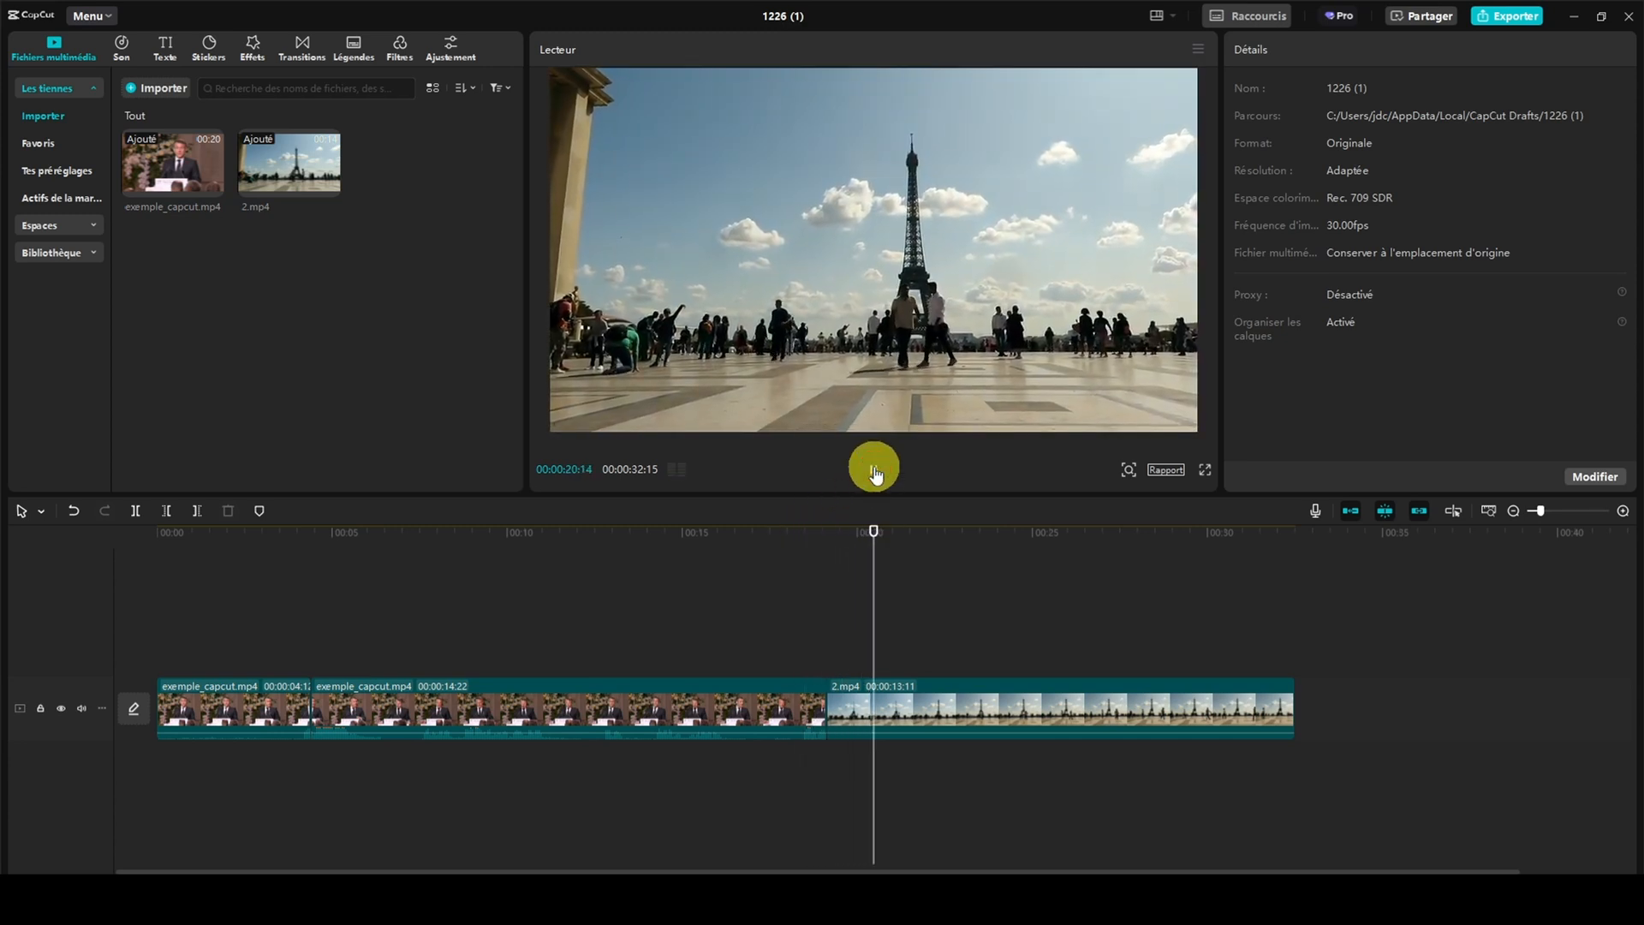
{"action": "left_click", "coordinate": [873, 470]}
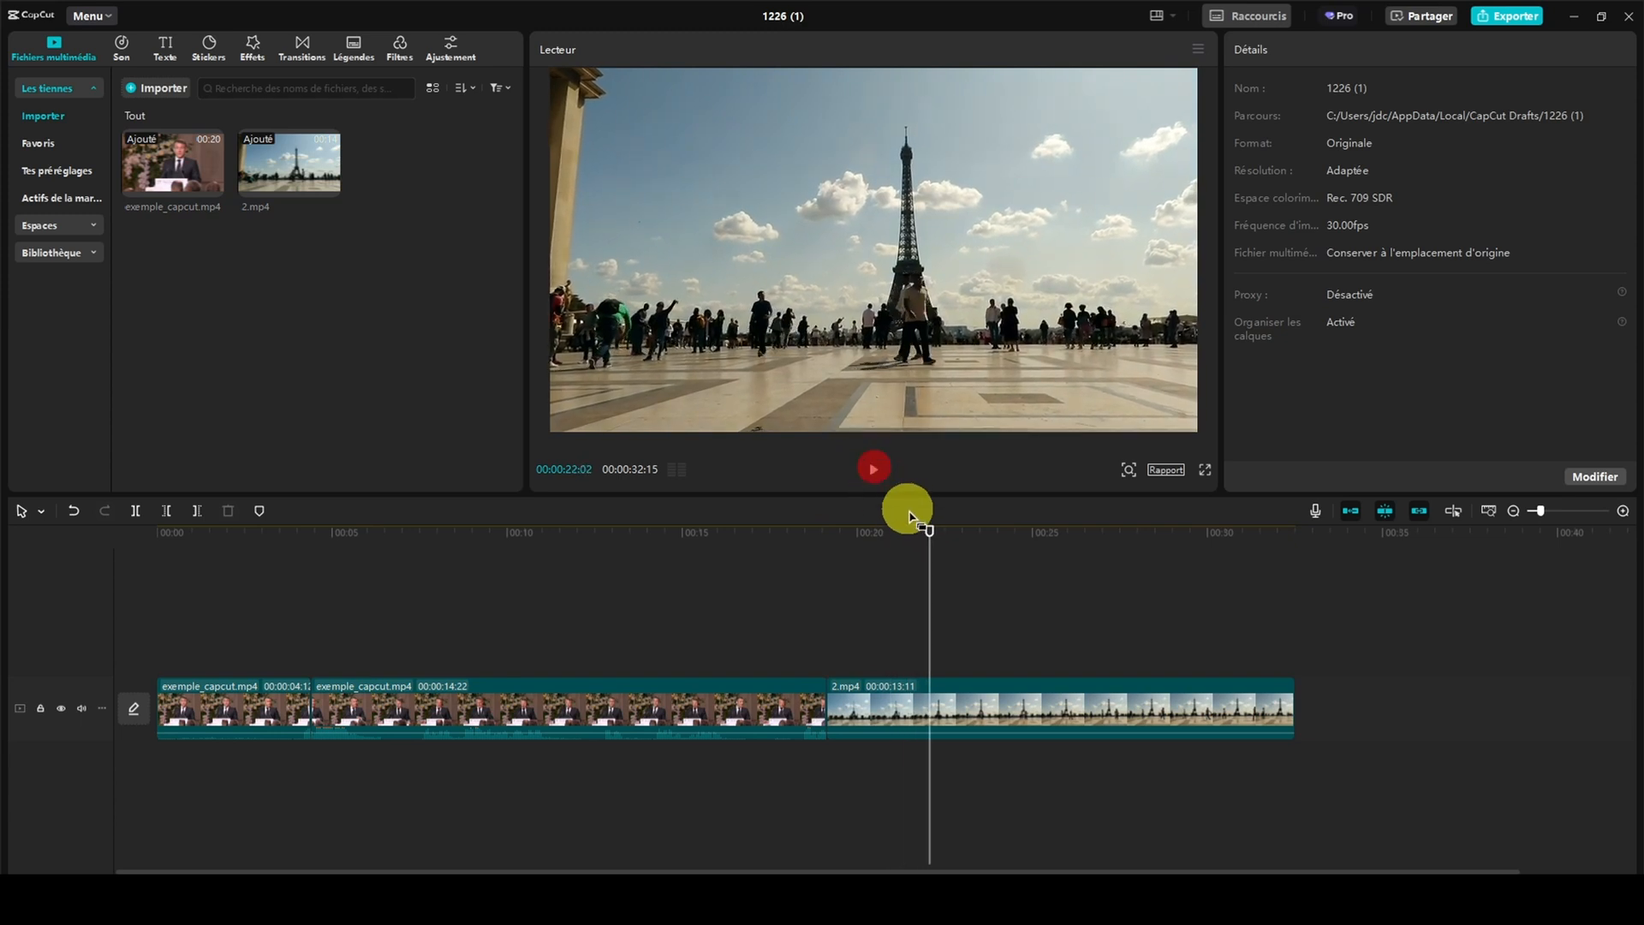
{"action": "left_click_drag", "start_coordinate": [906, 537], "coordinate": [799, 535]}
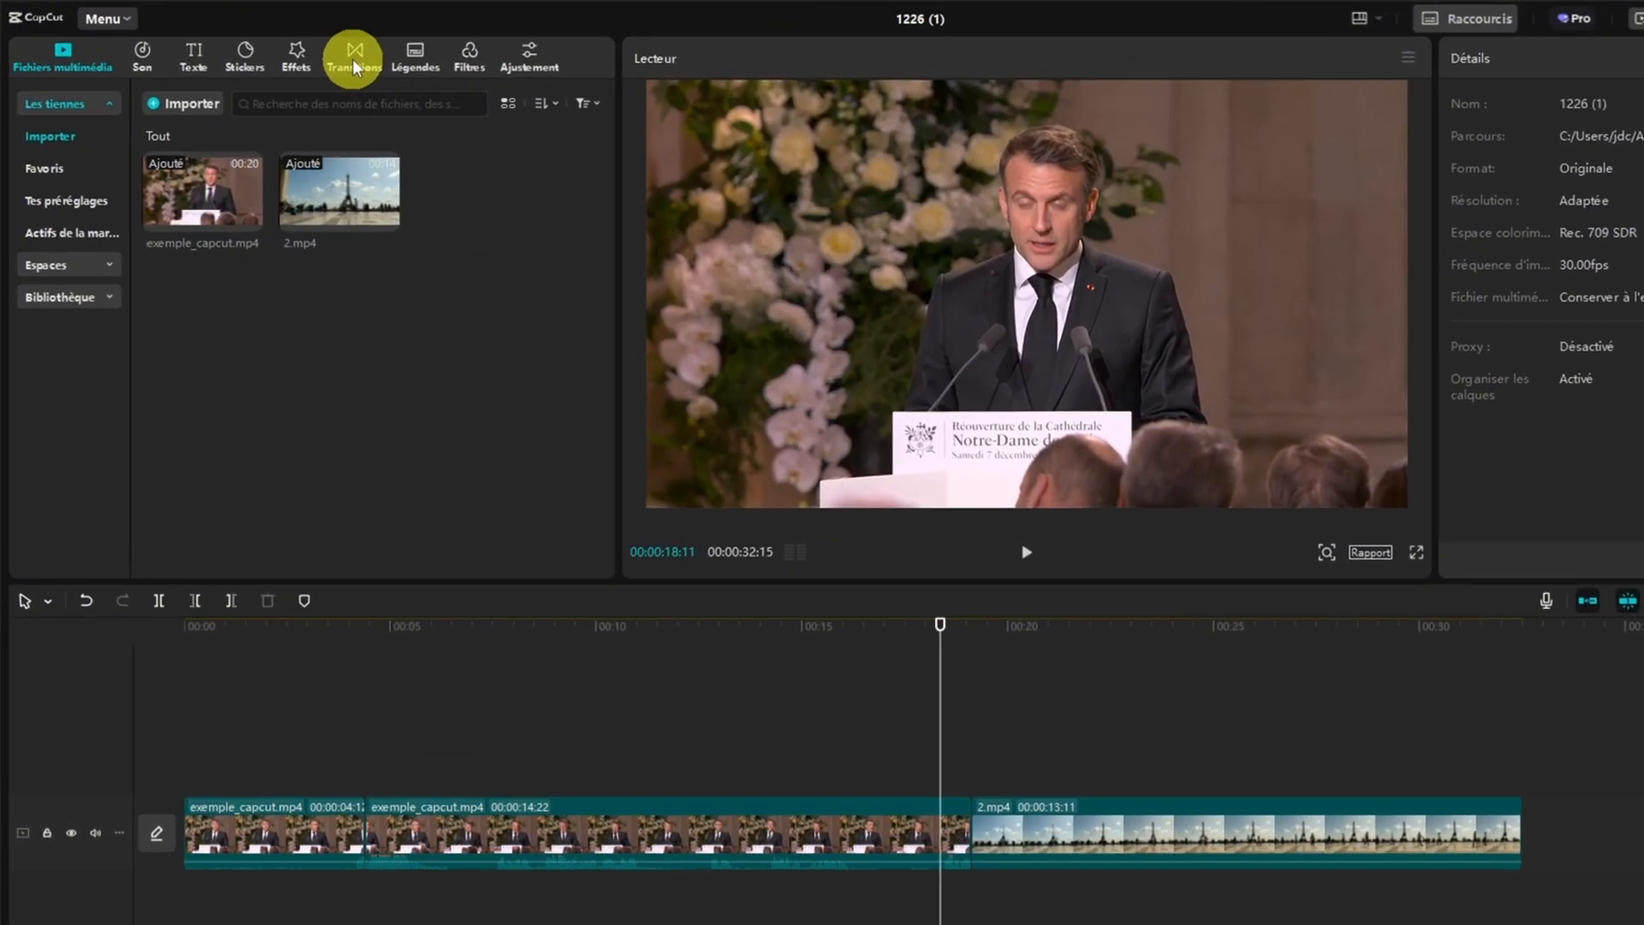
Add the trending transition "Glissement à gauche" between exemple_capcut.mp4 and 2.mp4, allowing duplicate frames, and play it
{"action": "left_click", "coordinate": [333, 55]}
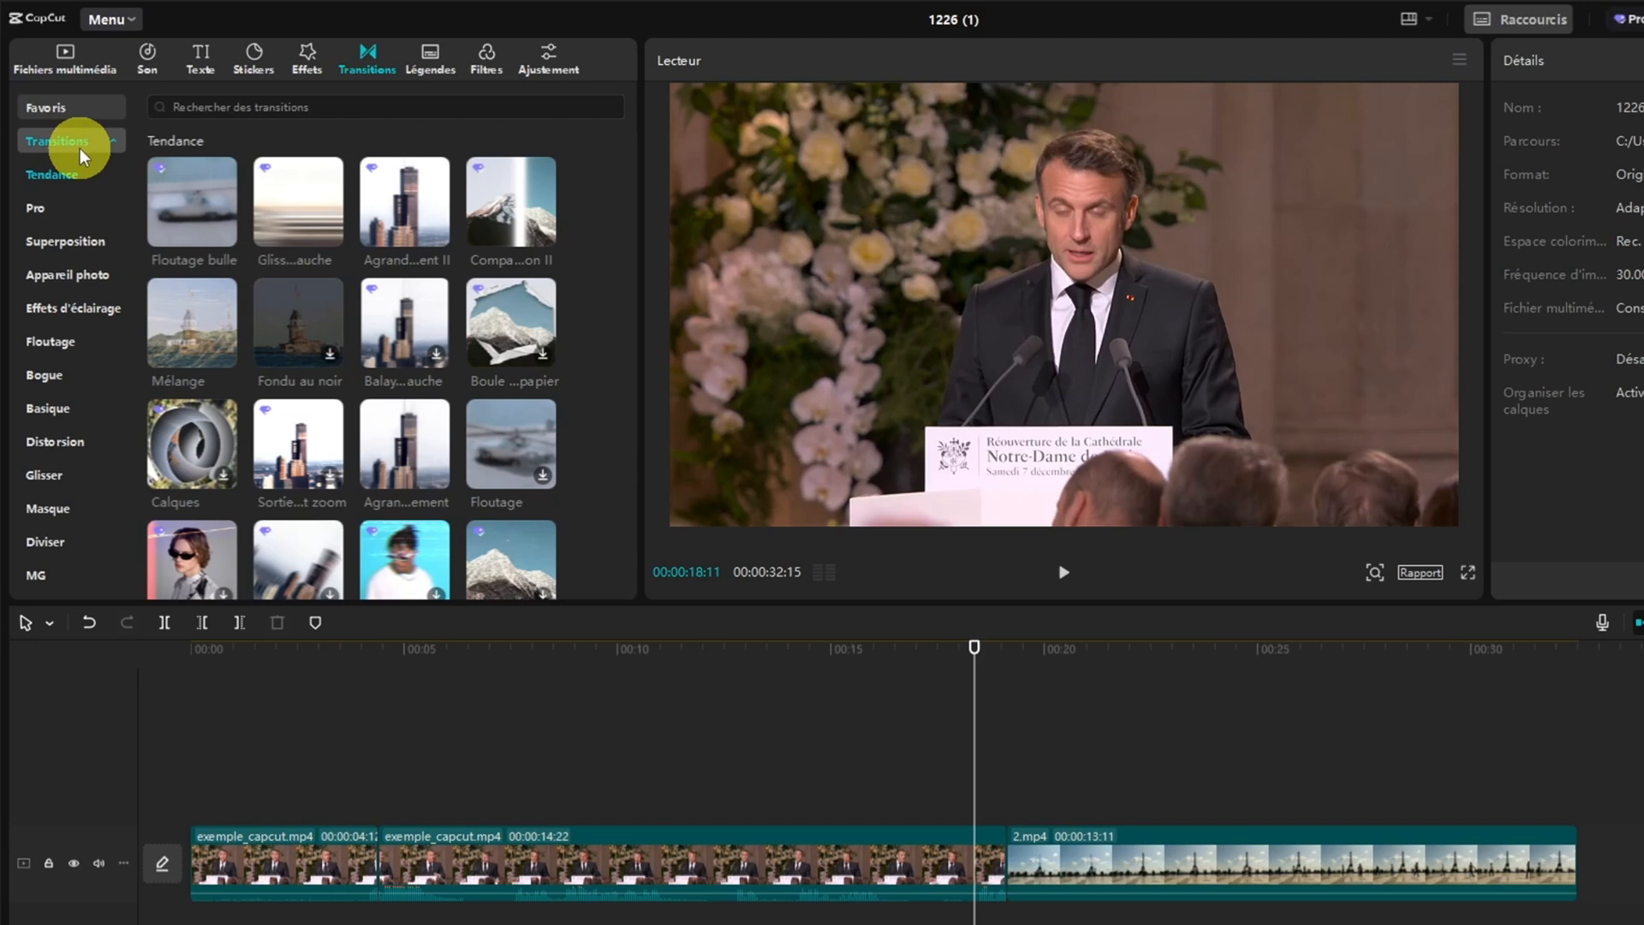
{"action": "scroll", "coordinate": [73, 229], "scroll_direction": "down", "scroll_amount": 1}
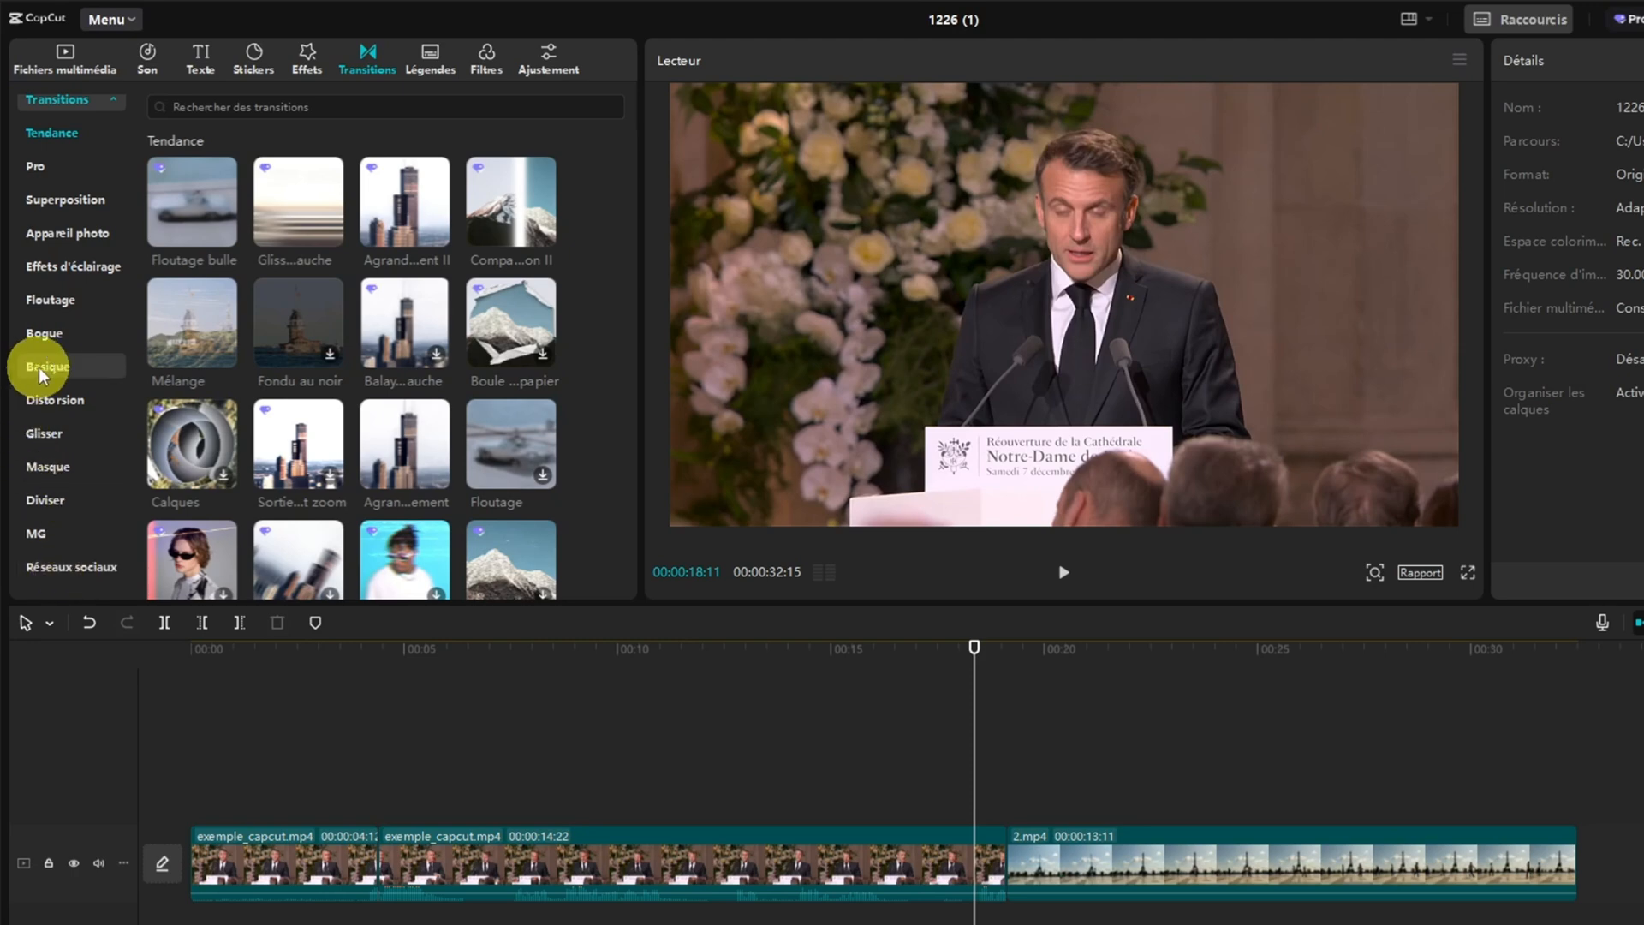
{"action": "scroll", "coordinate": [60, 366], "scroll_direction": "up", "scroll_amount": 1}
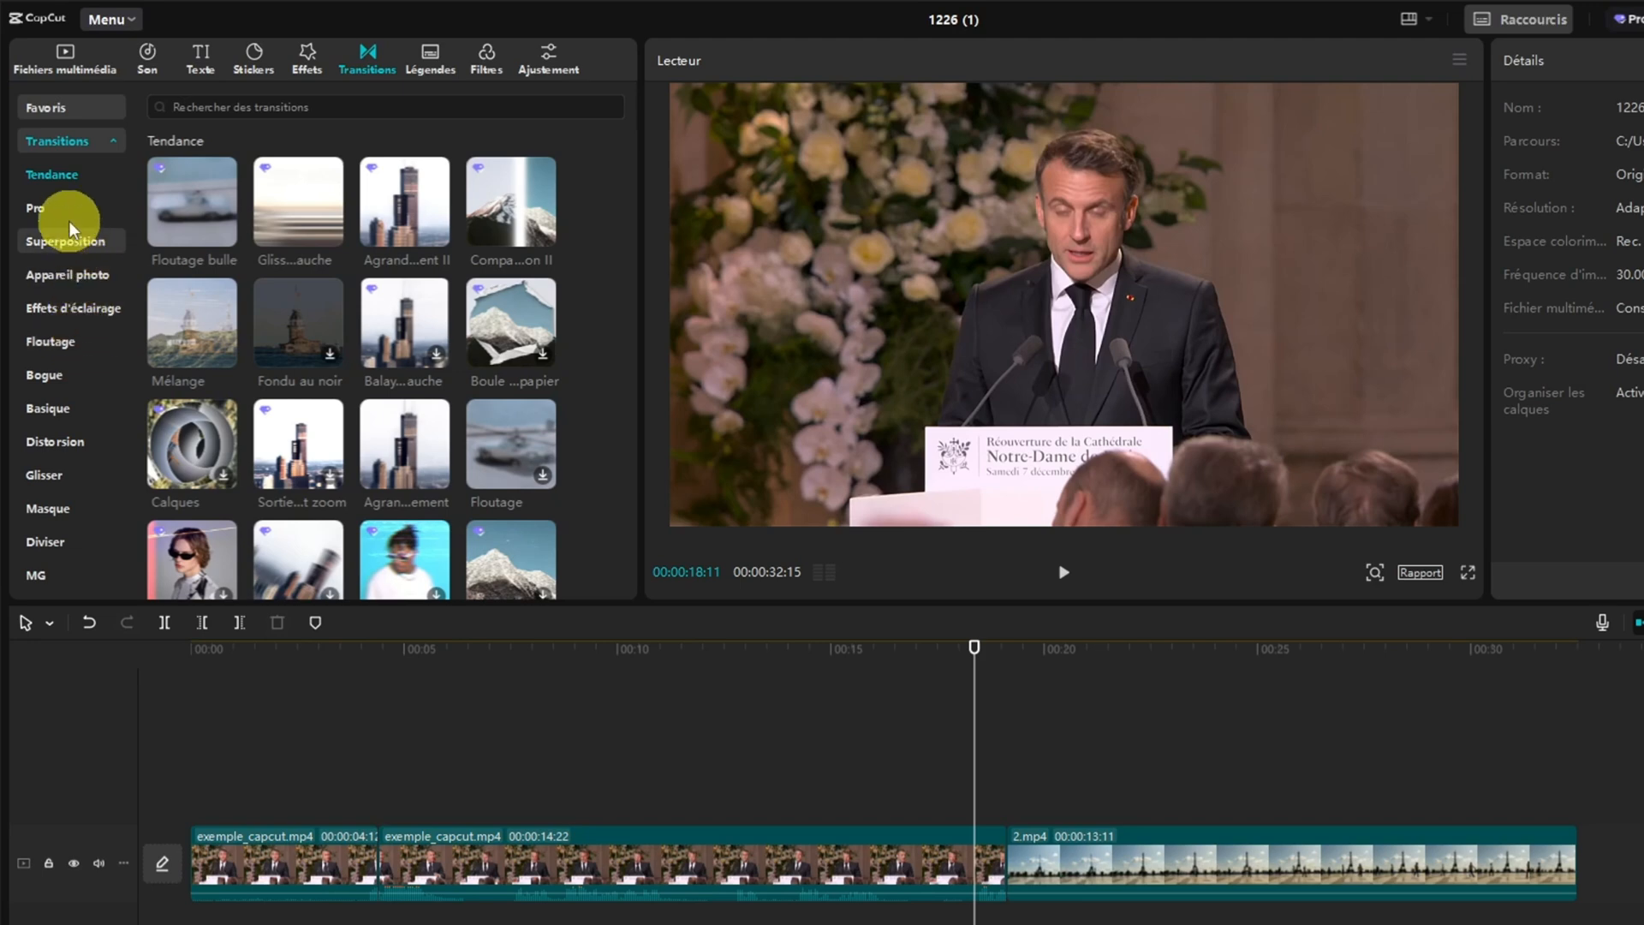
{"action": "mouse_move", "coordinate": [289, 205]}
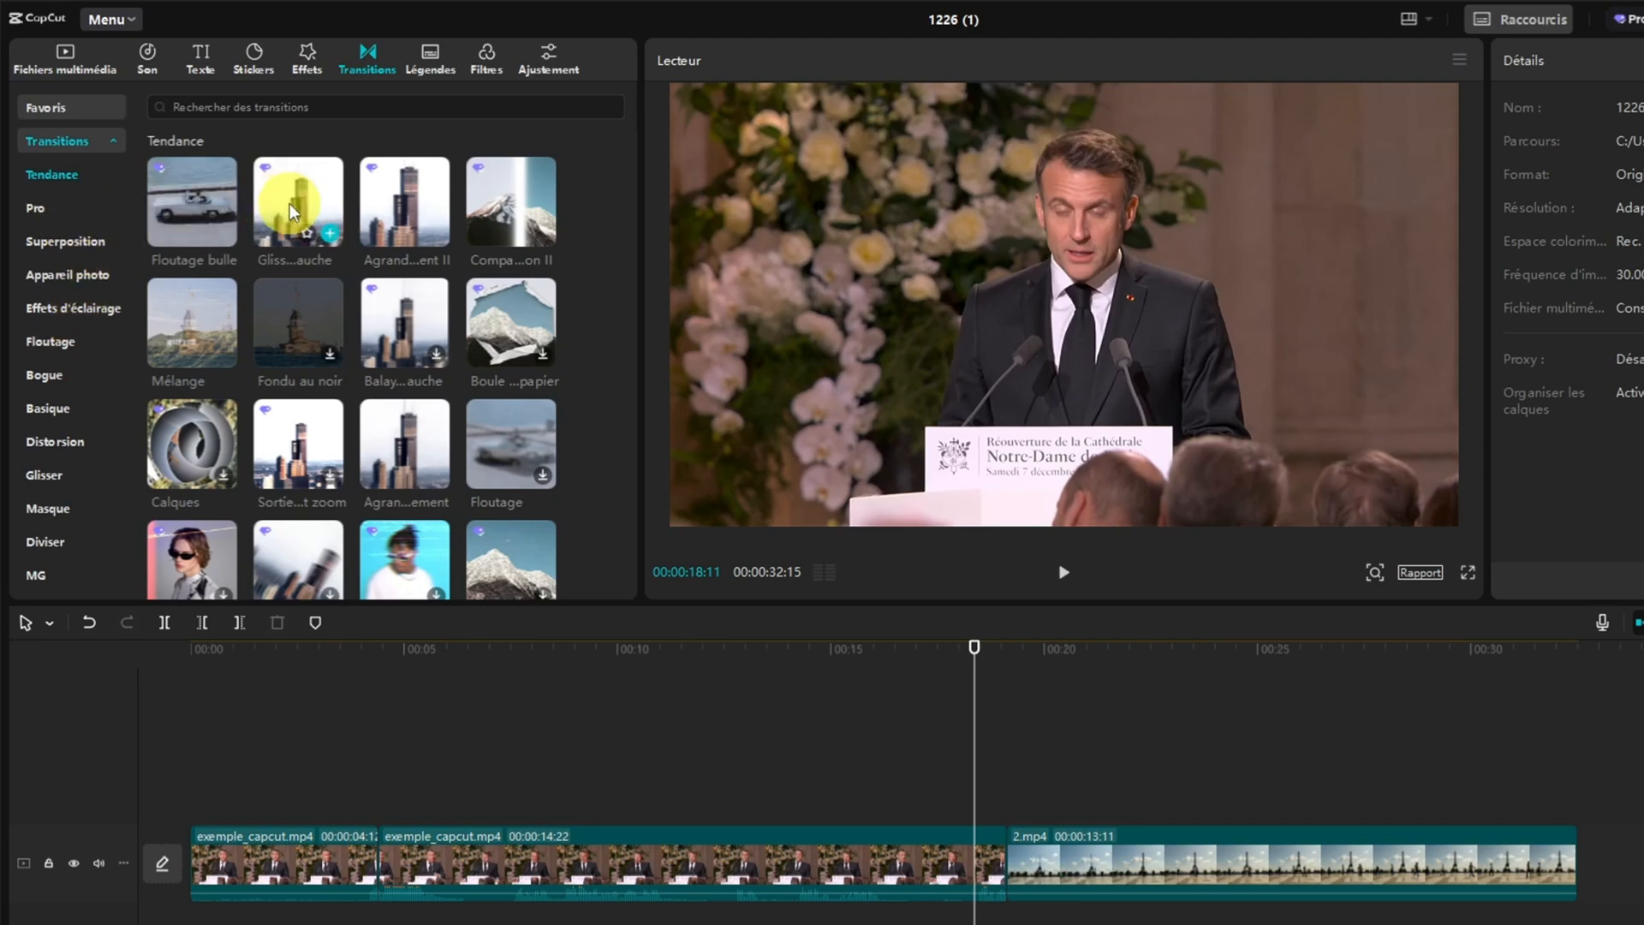
{"action": "left_click_drag", "start_coordinate": [290, 203], "coordinate": [990, 863]}
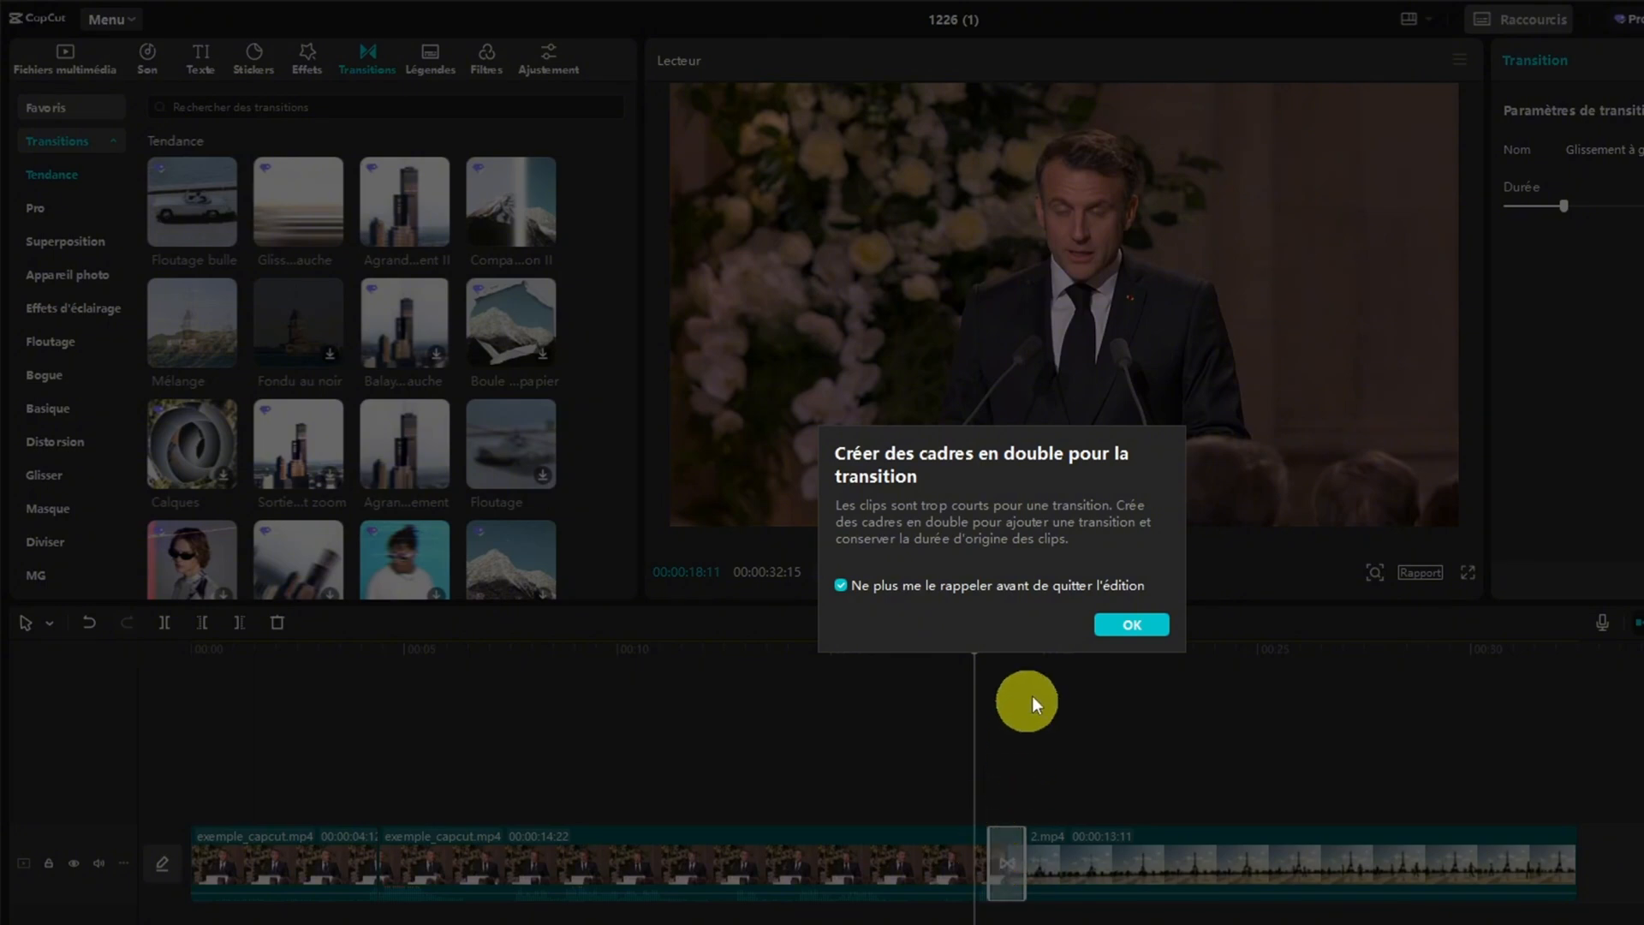
{"action": "left_click", "coordinate": [1115, 622]}
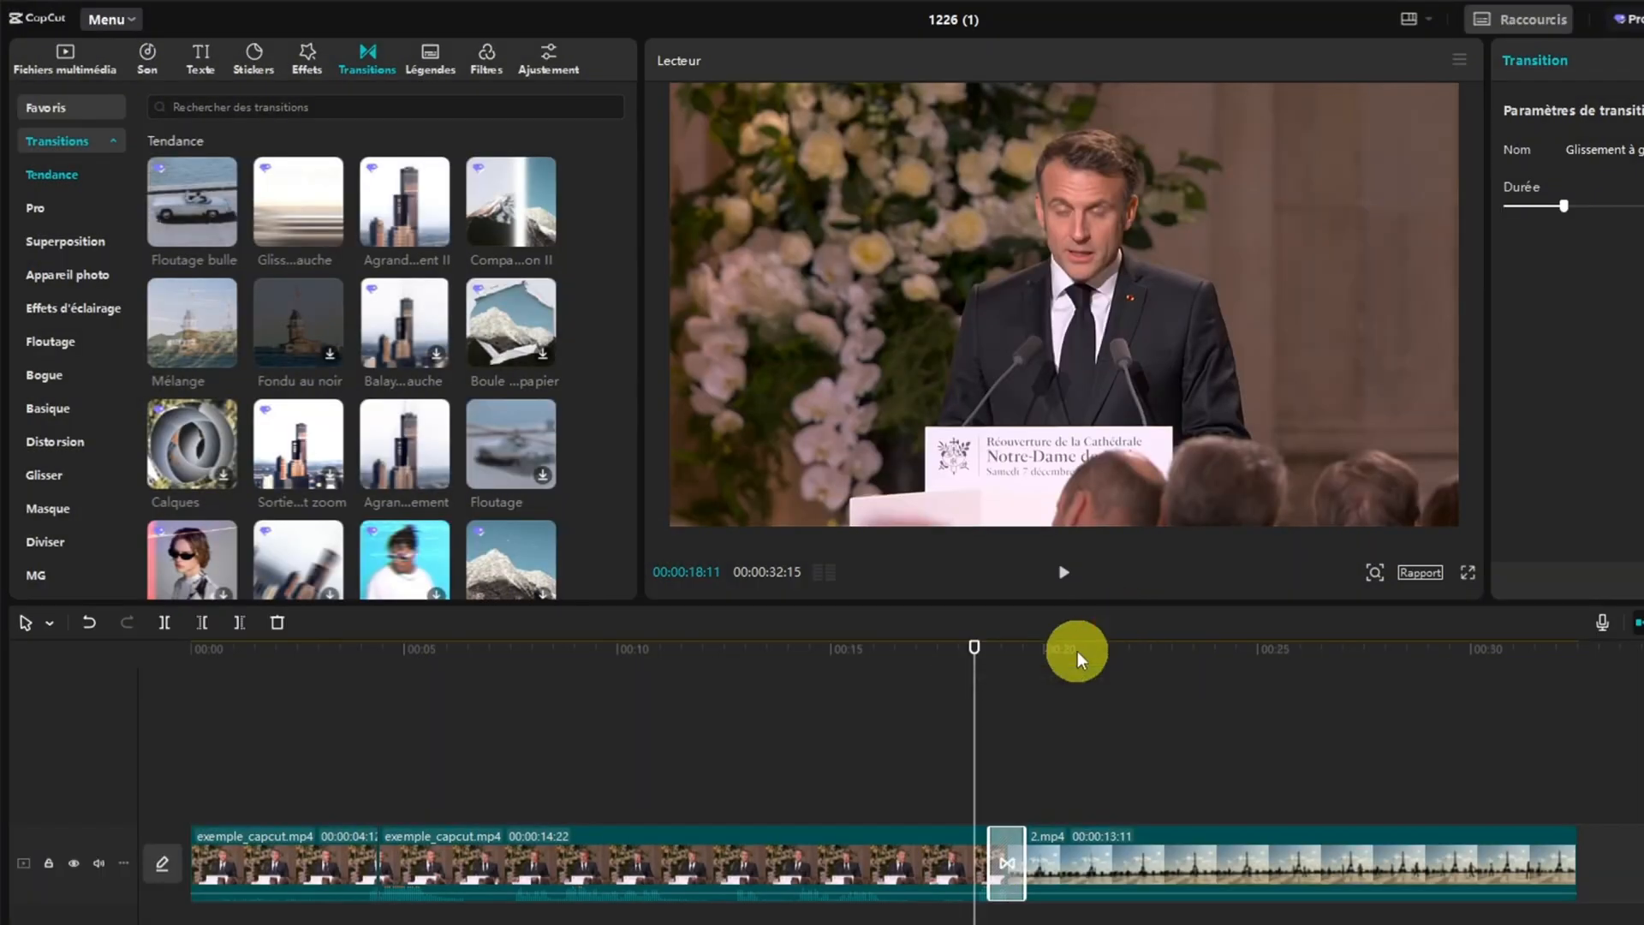
{"action": "left_click", "coordinate": [1062, 575]}
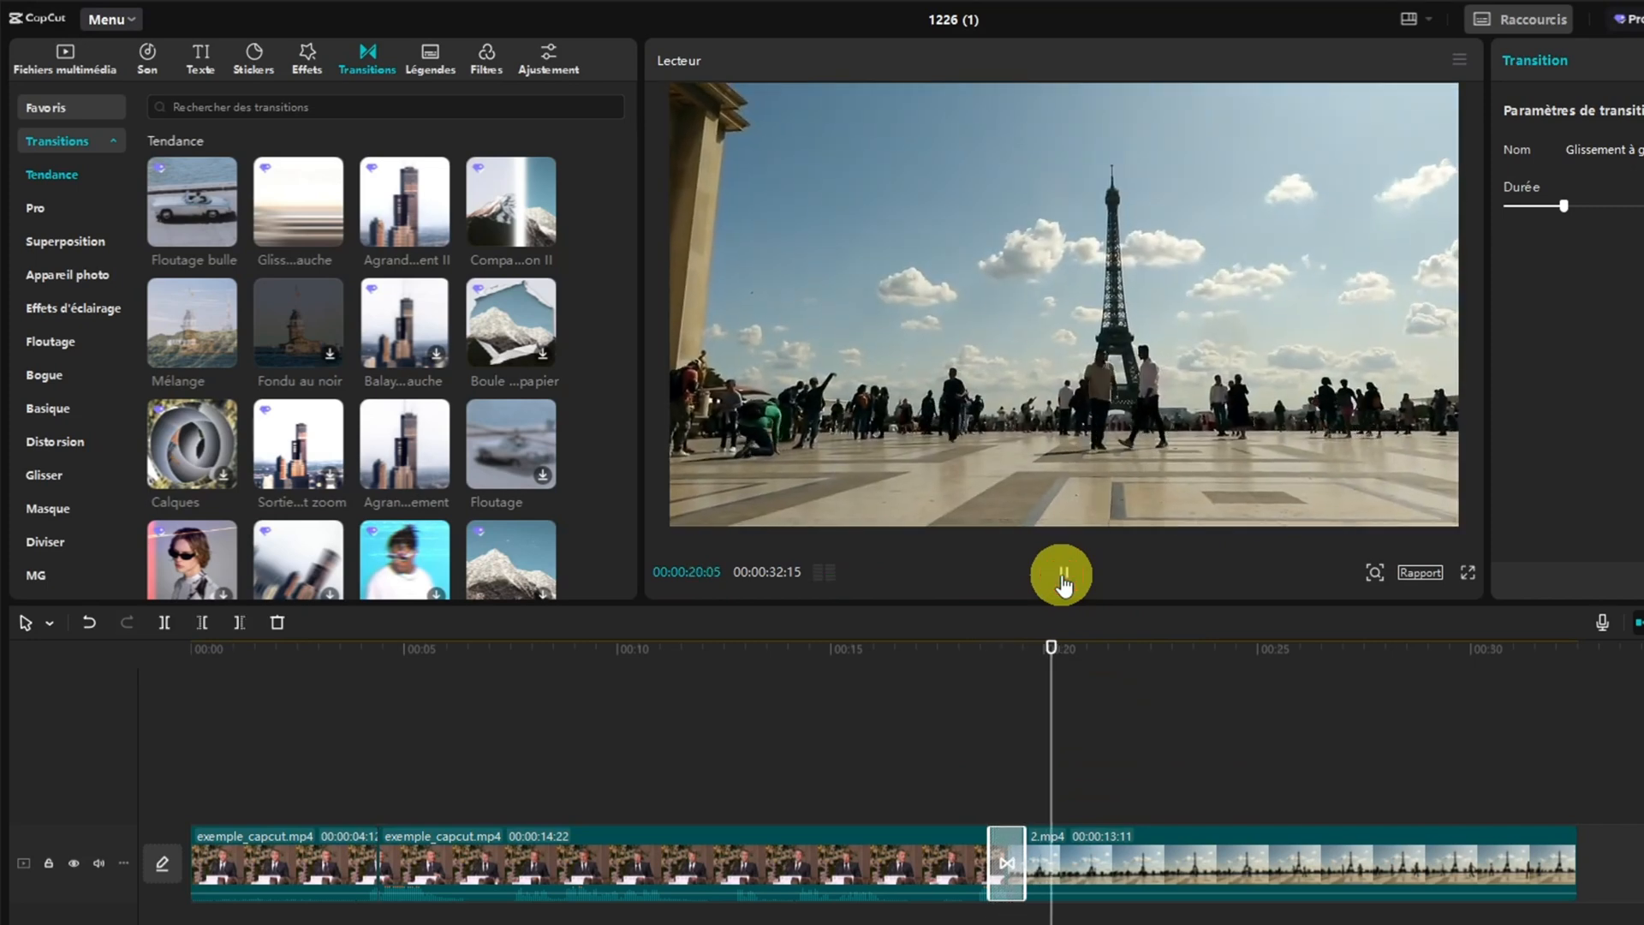
{"action": "left_click", "coordinate": [1061, 575]}
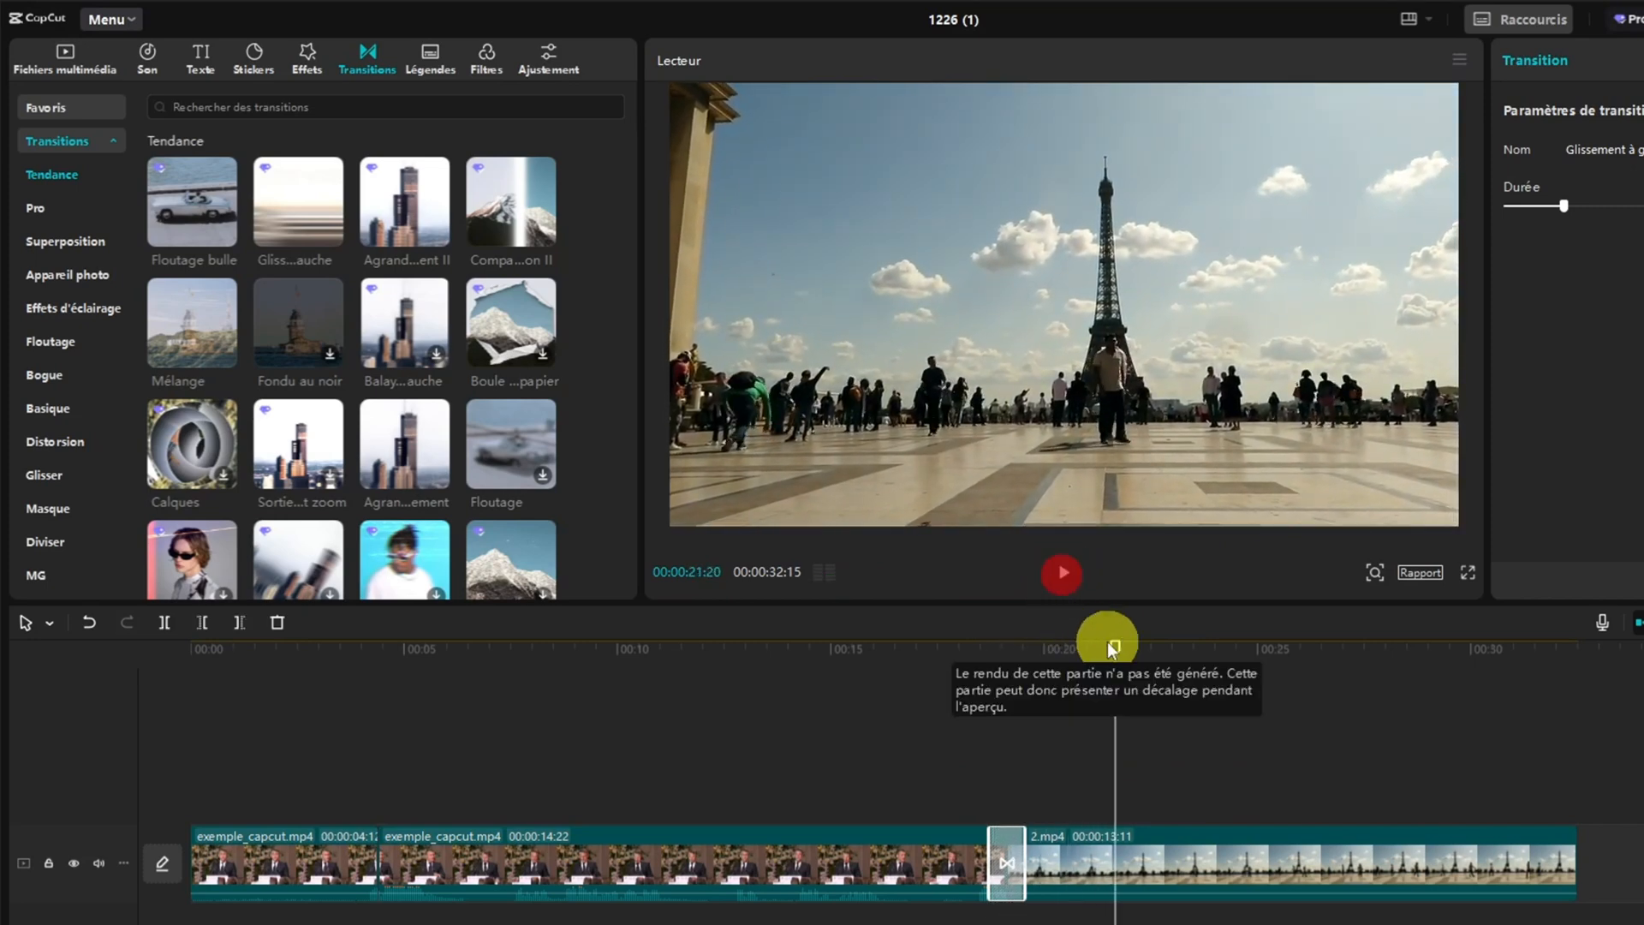
Set the Glissement à gauche transition's duration to 2.0 s and move the playhead ahead of it to 00:00:17:15
{"action": "left_click_drag", "start_coordinate": [1112, 642], "coordinate": [1006, 659]}
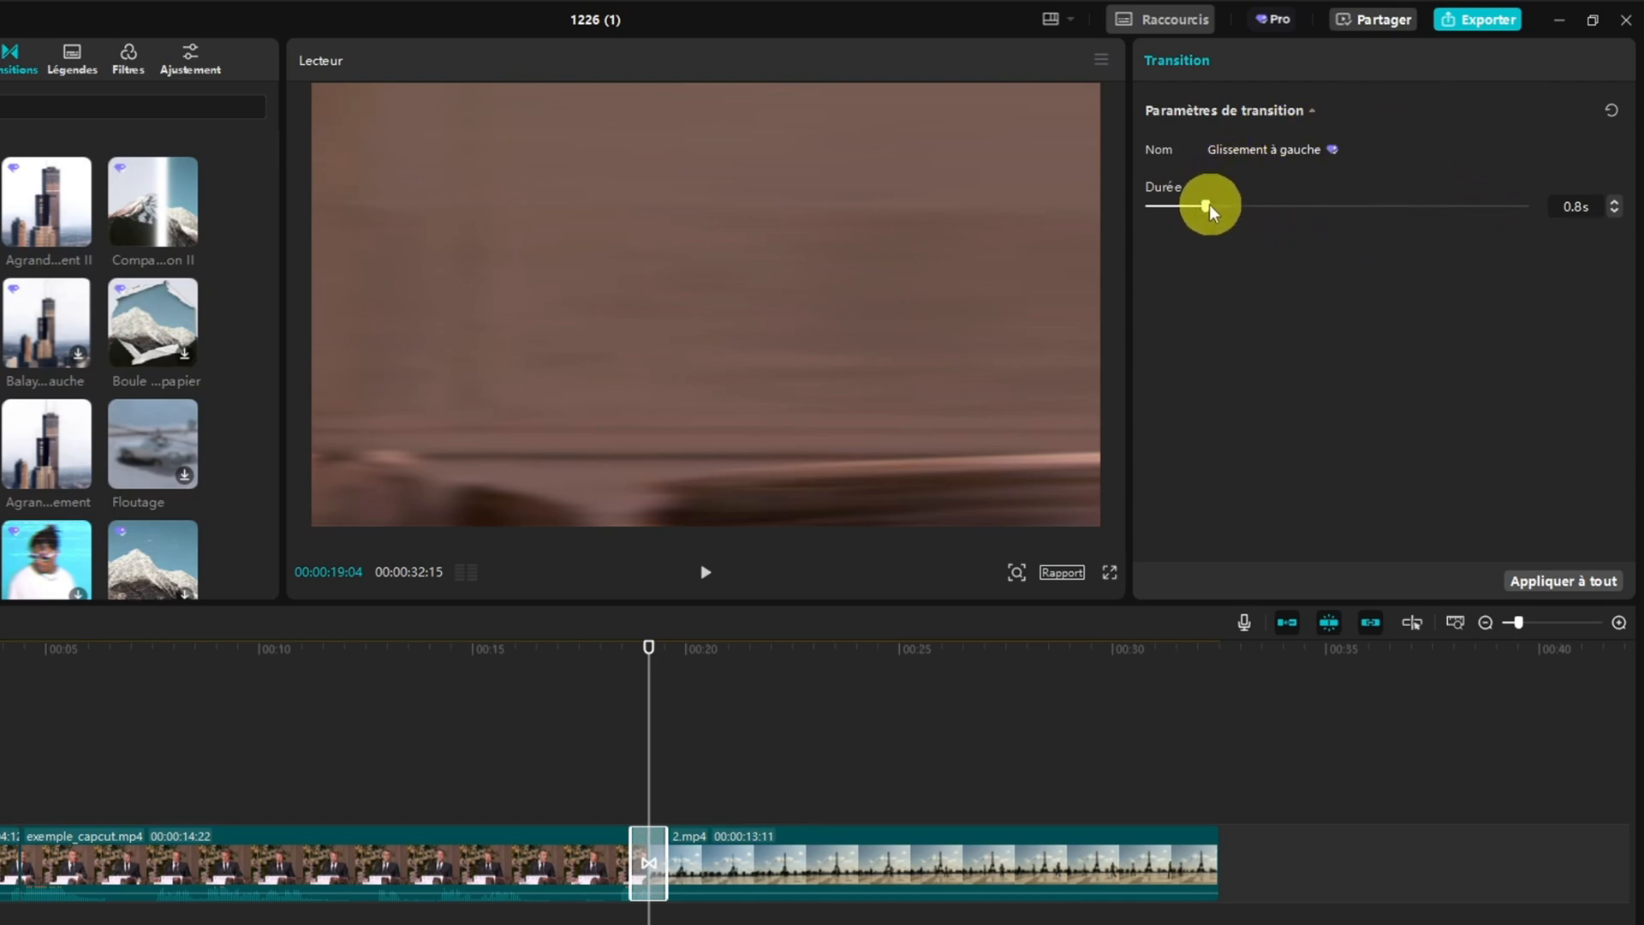
{"action": "left_click_drag", "start_coordinate": [1216, 207], "coordinate": [1297, 204]}
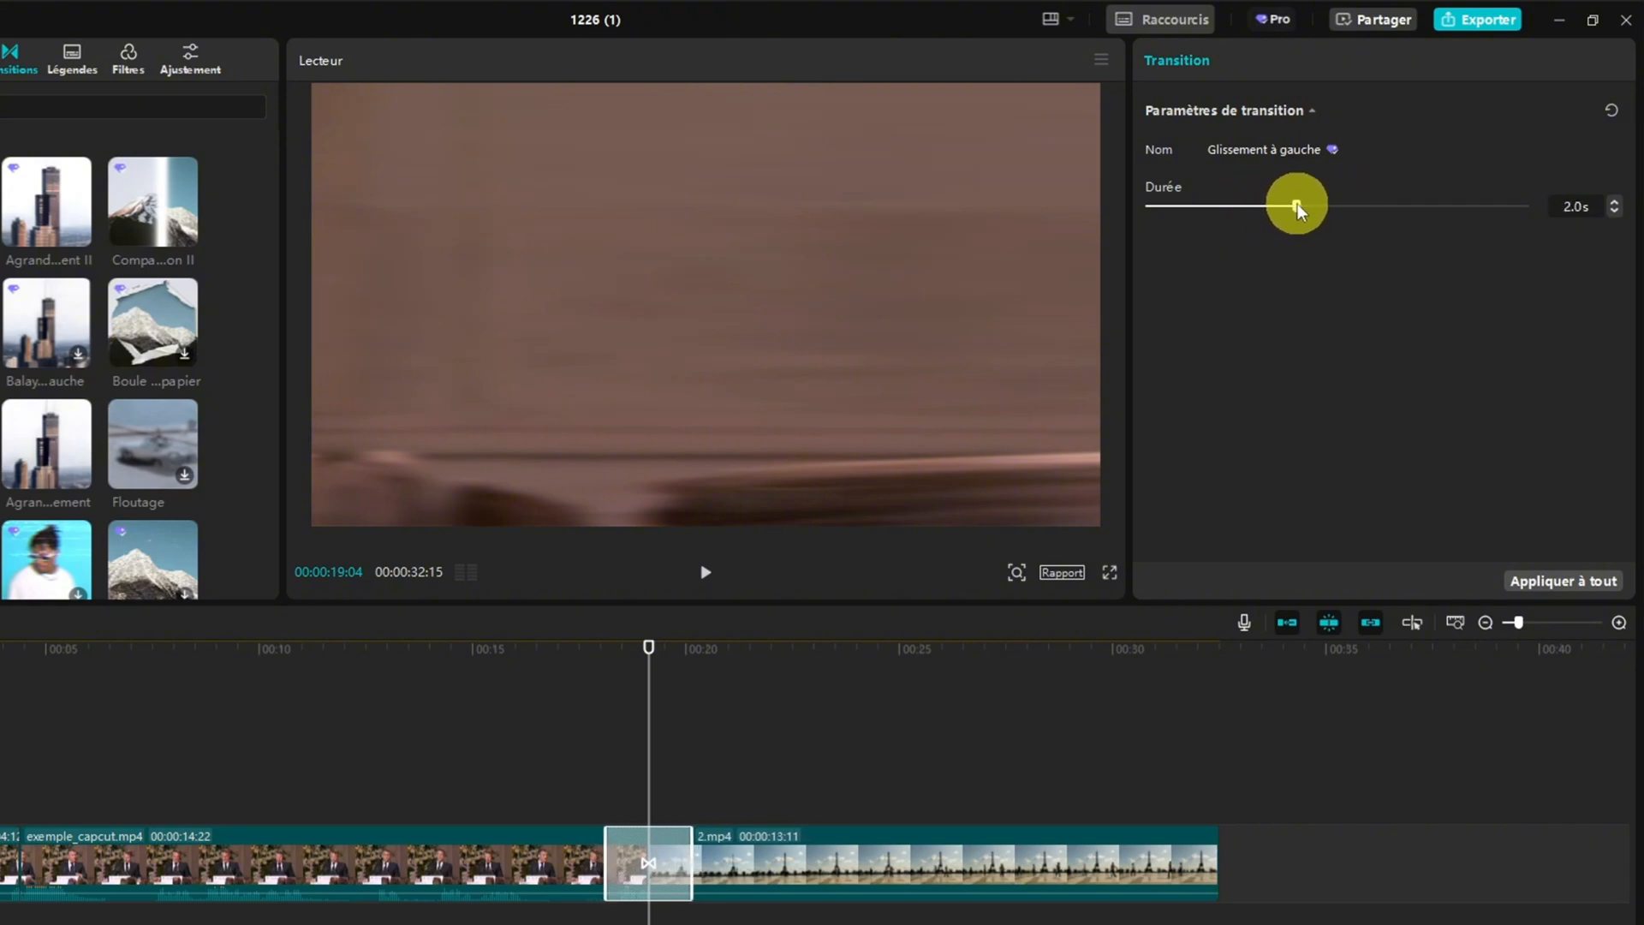
{"action": "left_click_drag", "start_coordinate": [648, 653], "coordinate": [578, 648]}
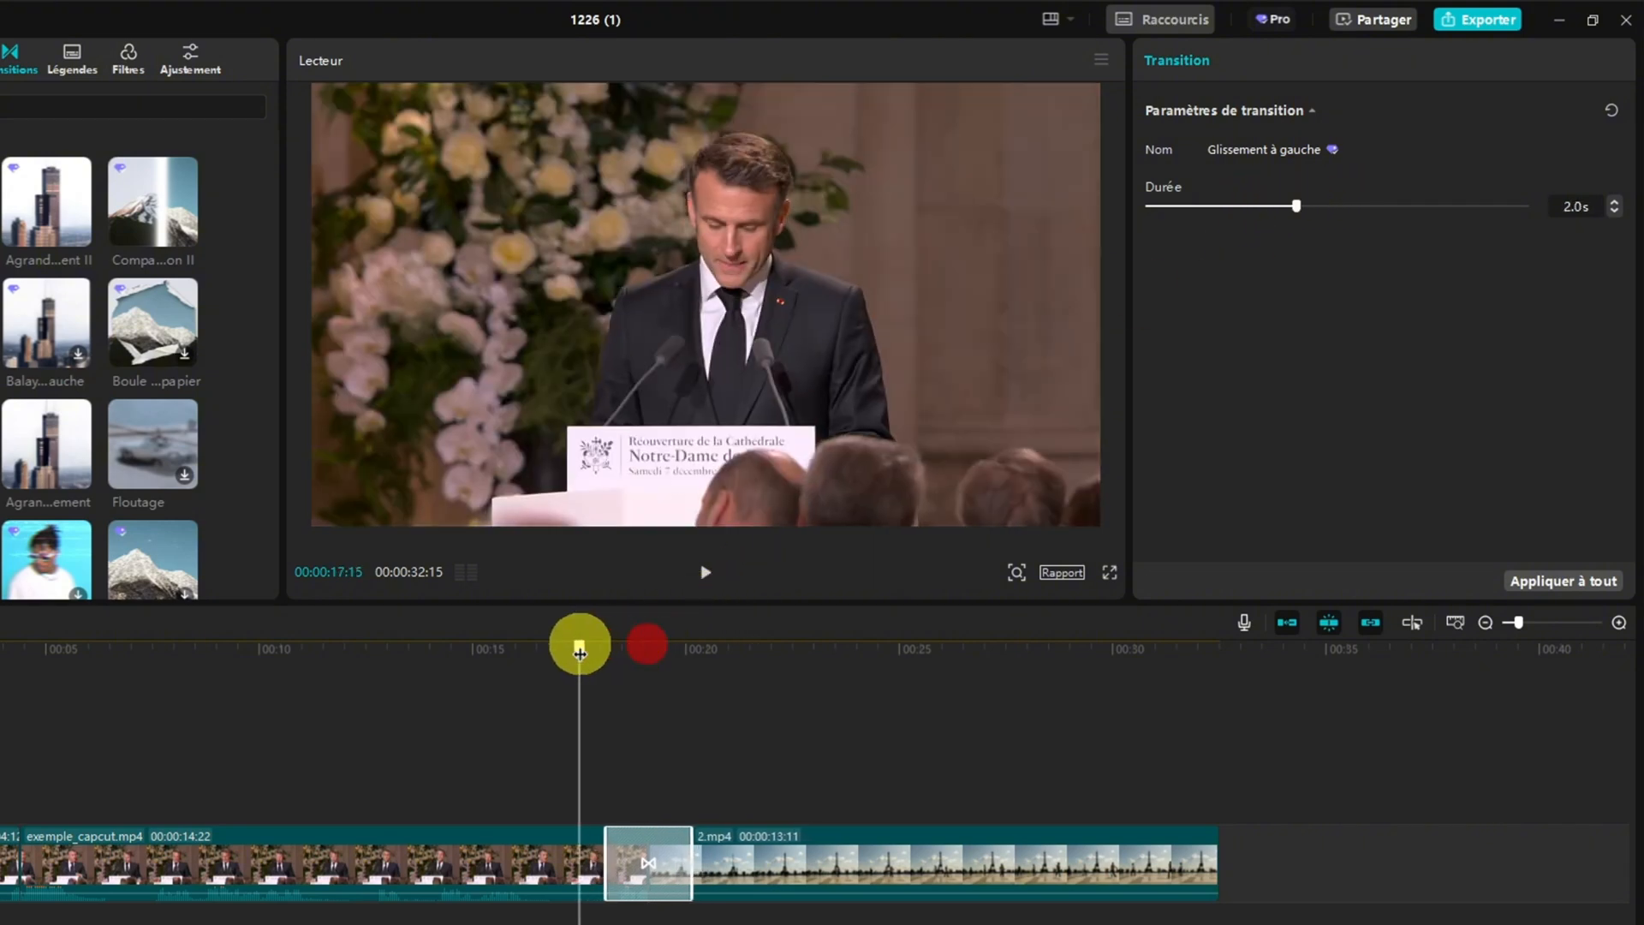
Play the stretch from 00:00:17:15 through the Glissement à gauche transition into 2.mp4, and stop playback
{"action": "left_click", "coordinate": [704, 574]}
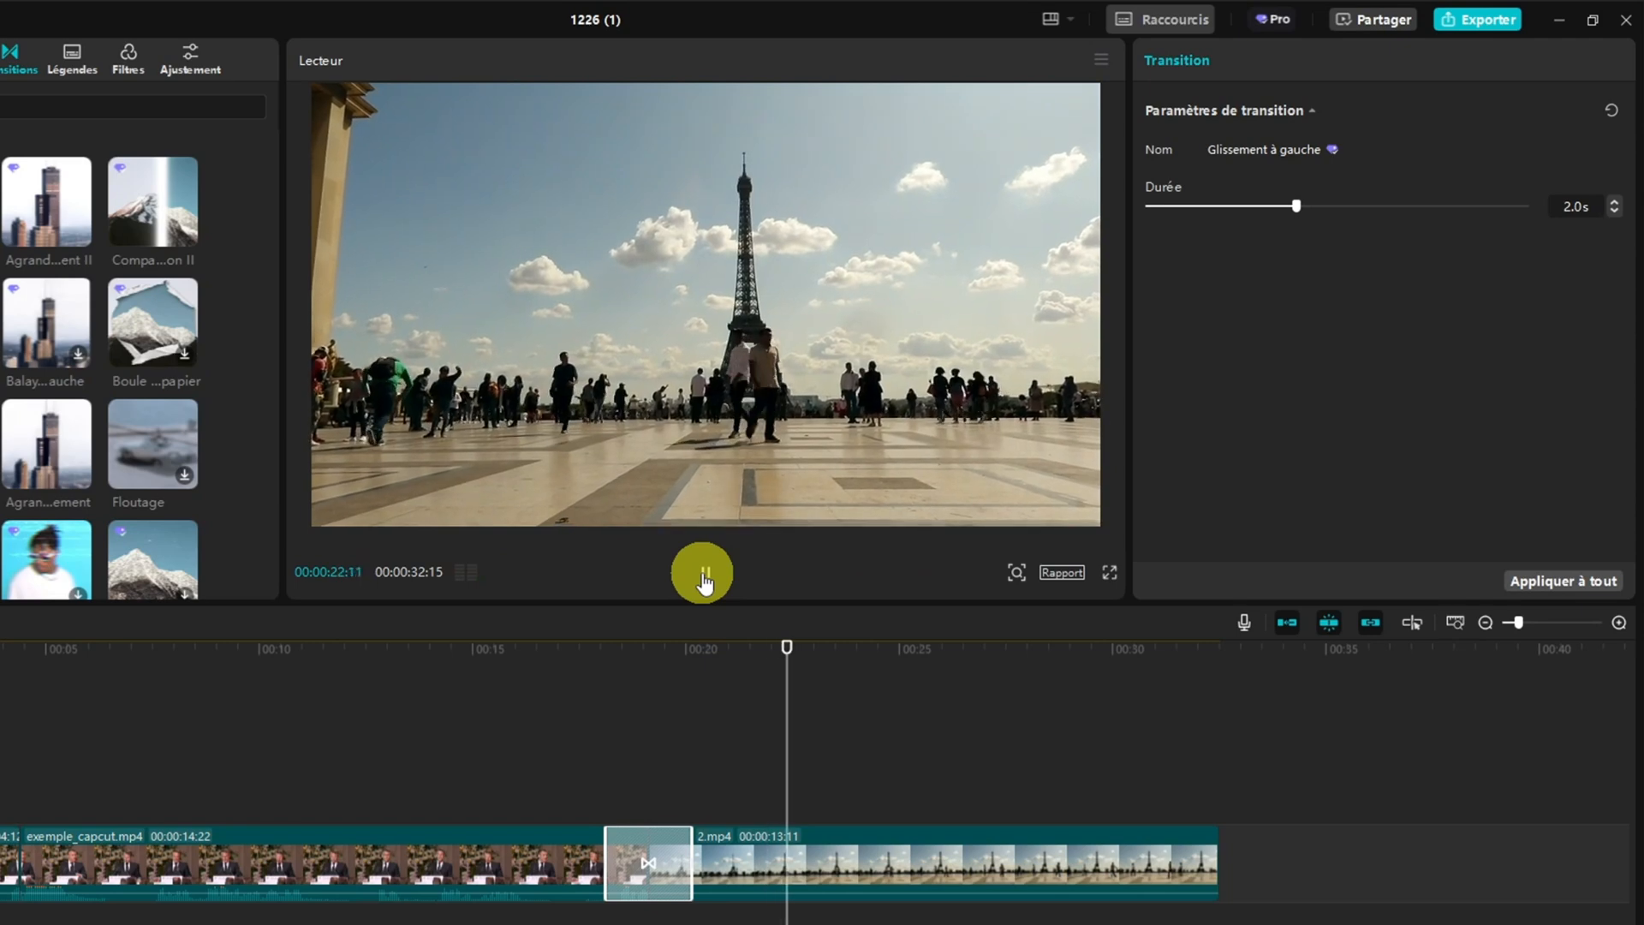
{"action": "left_click", "coordinate": [703, 574]}
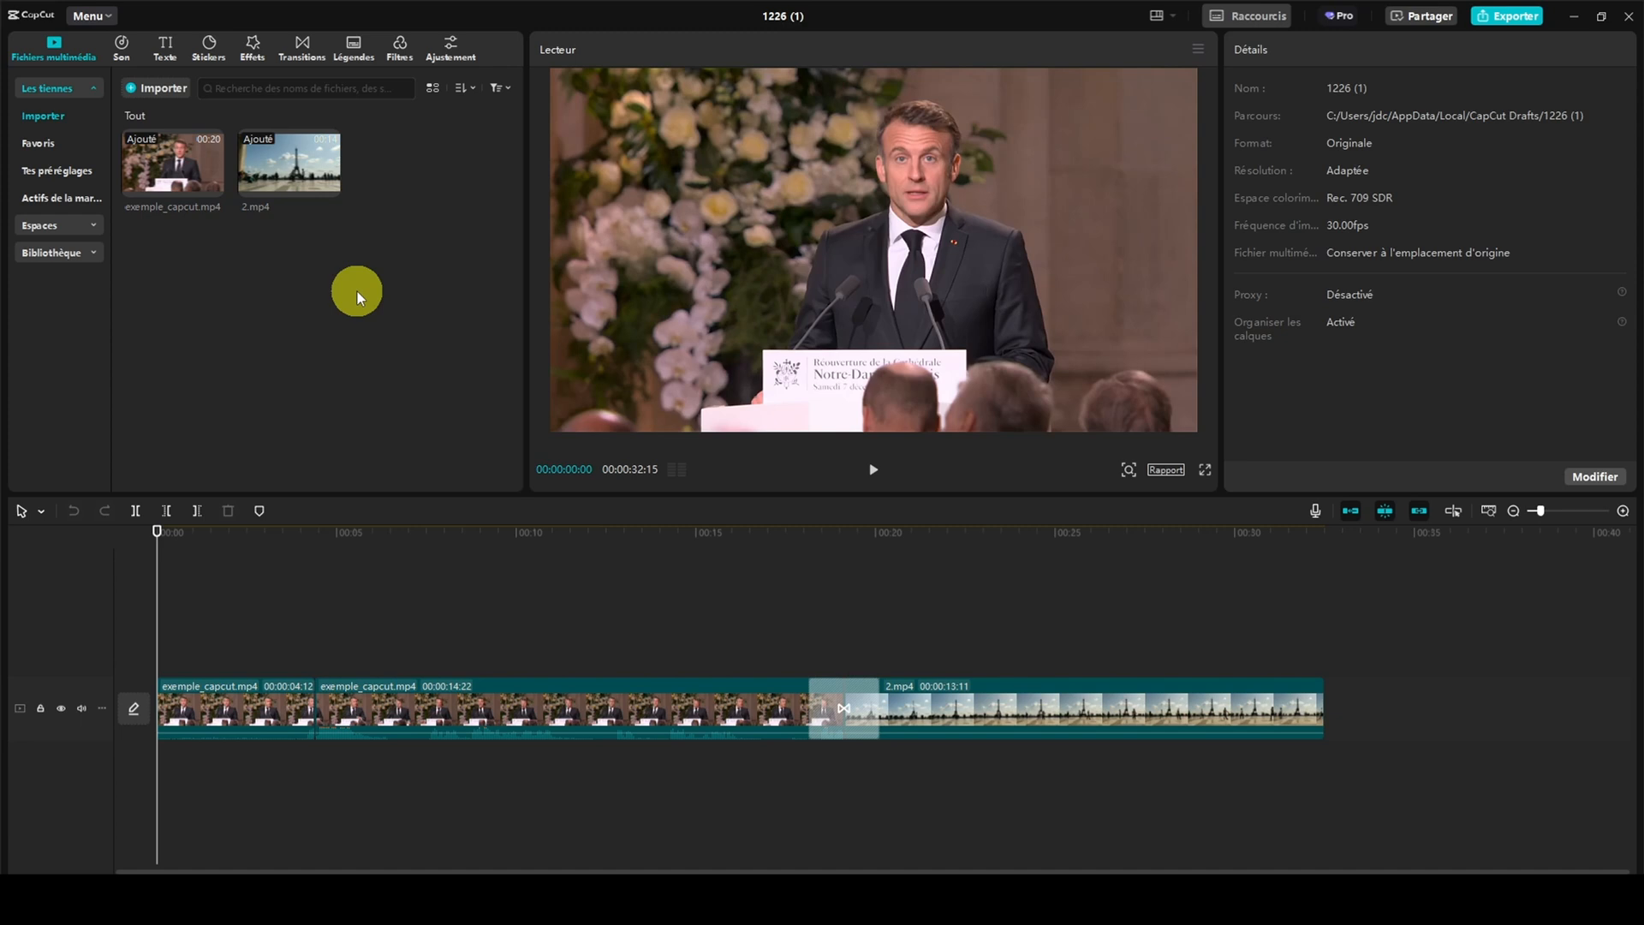
Open the export settings for the project and name the exported video "Projet"
{"action": "left_click", "coordinate": [1514, 23]}
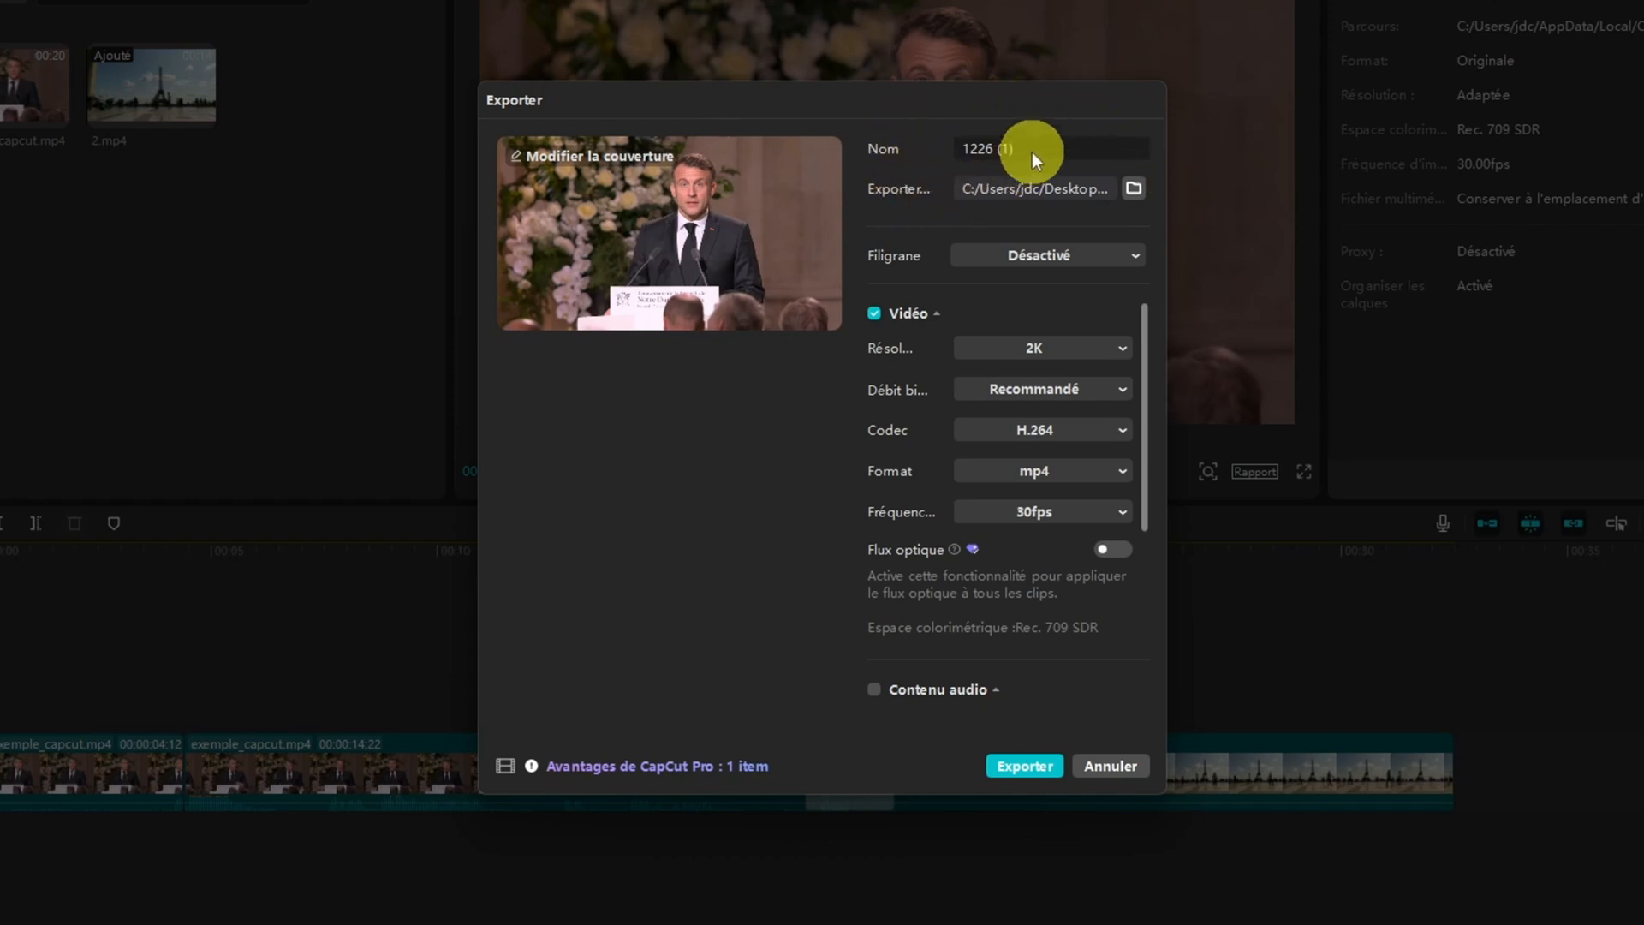
{"action": "left_click_drag", "start_coordinate": [1040, 145], "coordinate": [944, 148]}
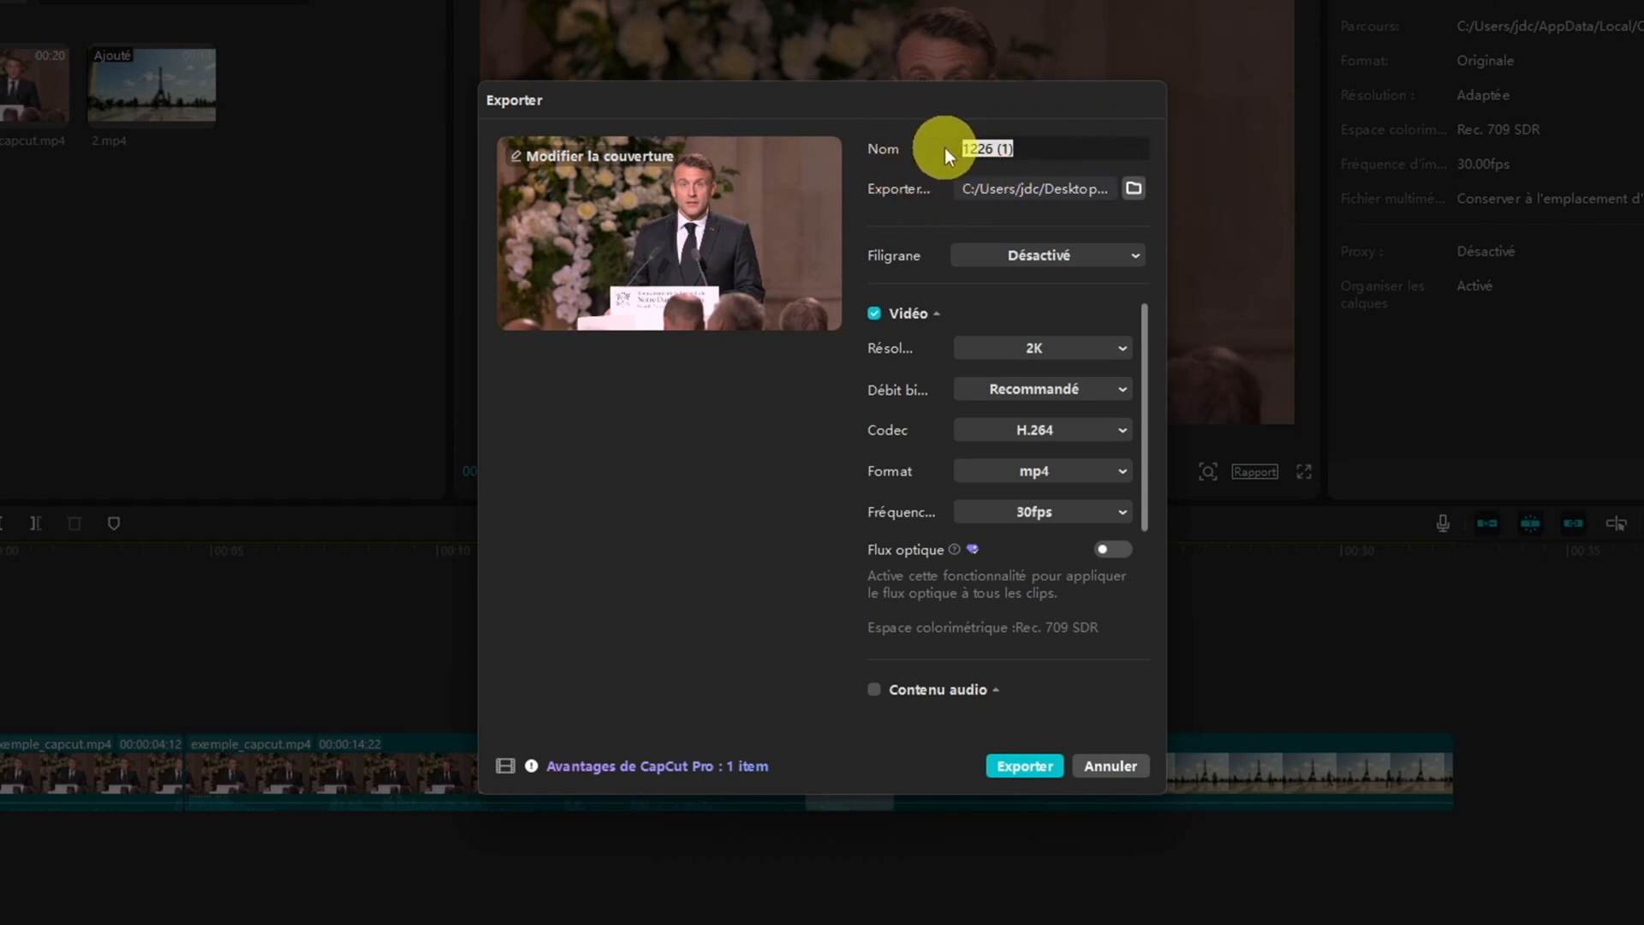
{"action": "type", "text": "Projet"}
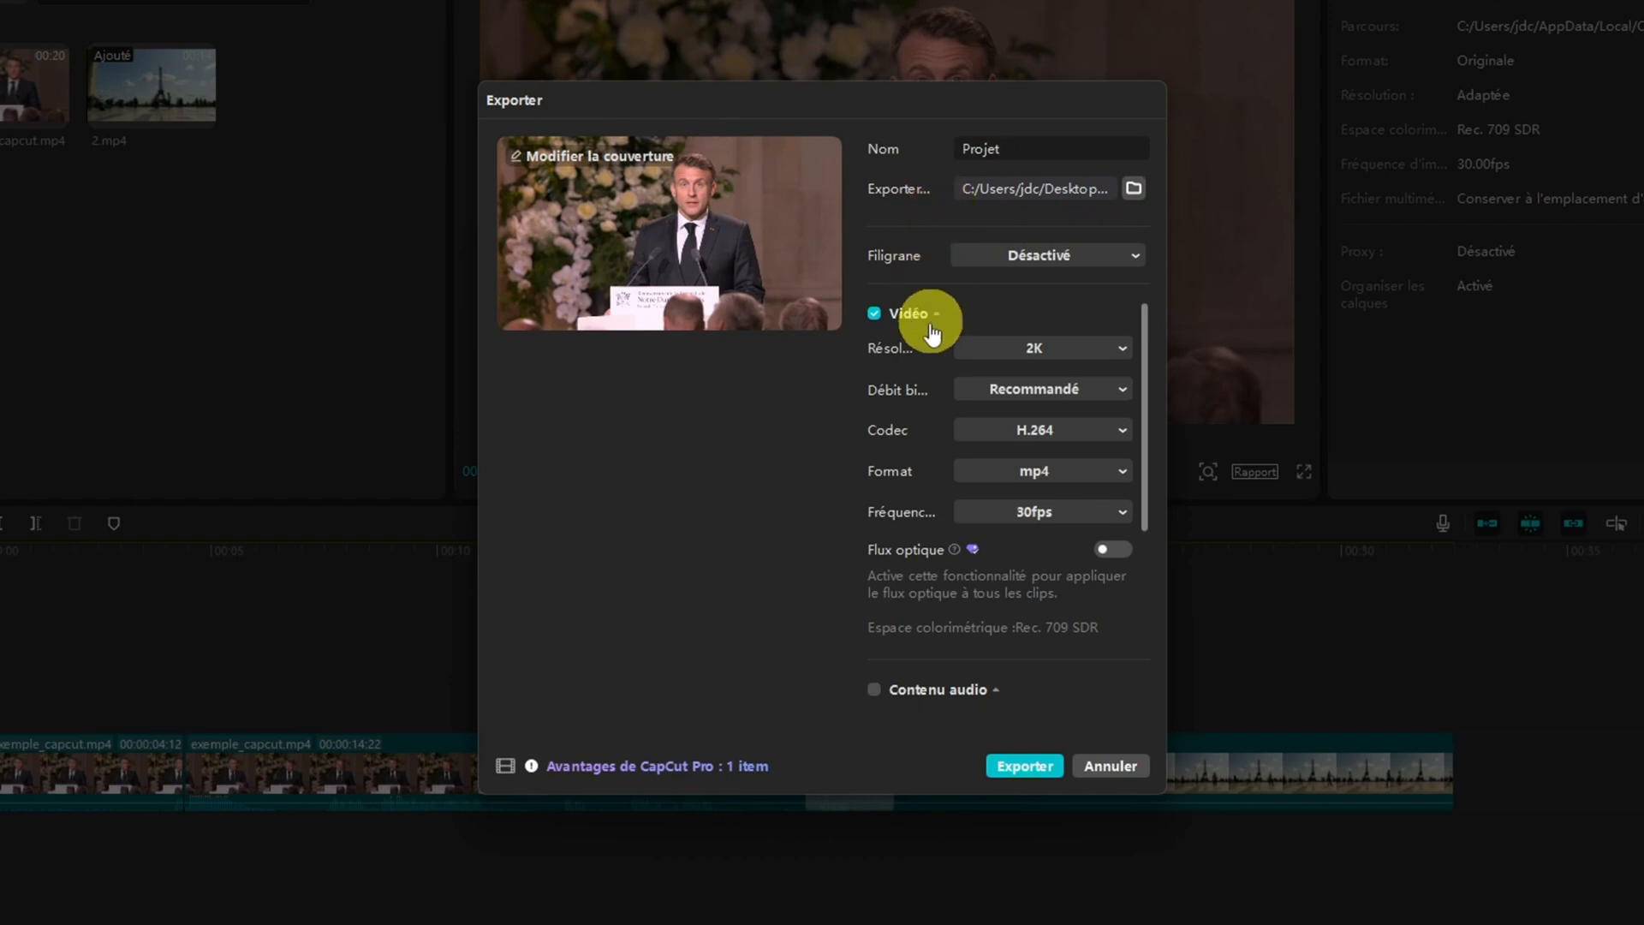
Look at the available export resolutions, then review the remaining video, audio, GIF, caption and copyright-check export options
{"action": "left_click", "coordinate": [1111, 350]}
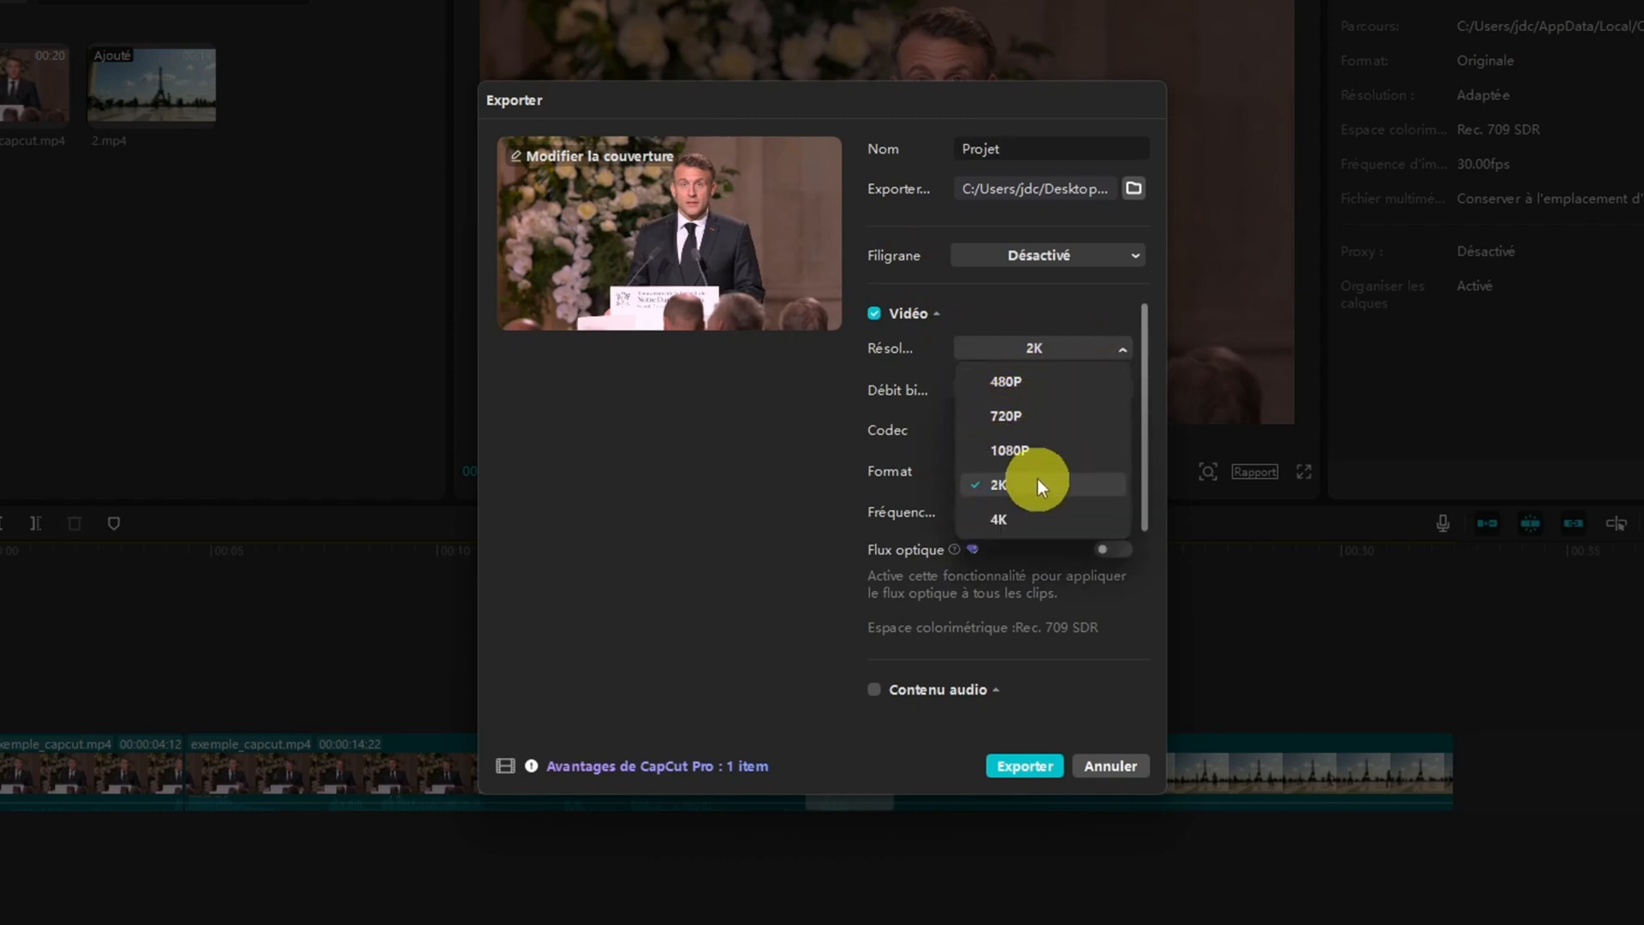
{"action": "left_click", "coordinate": [891, 390]}
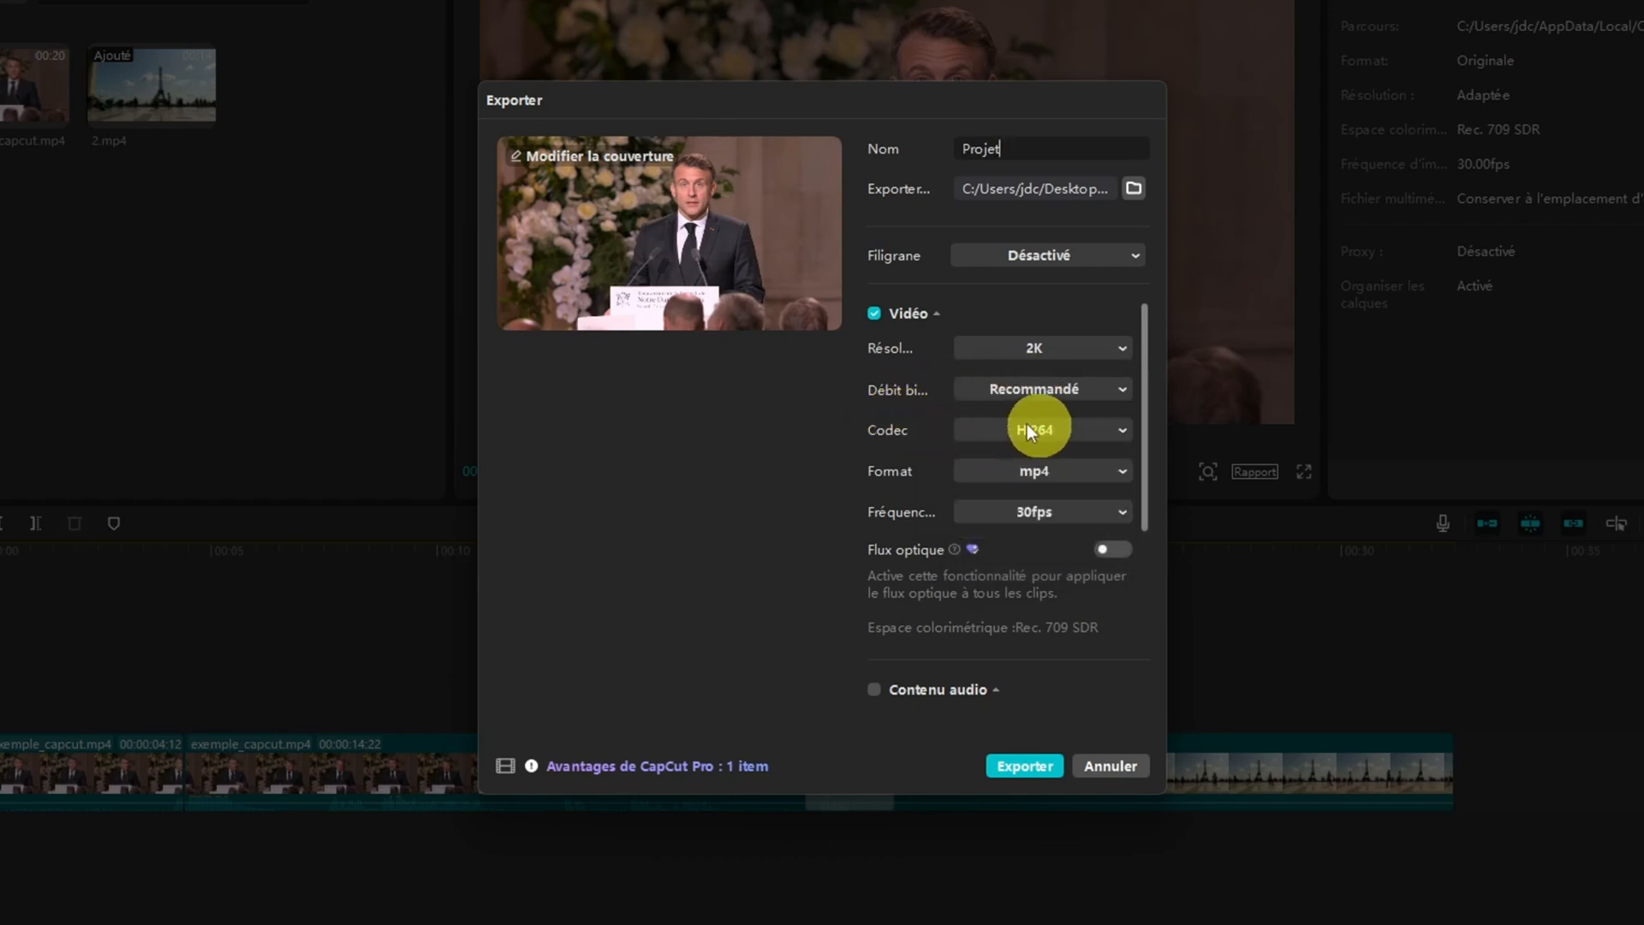
{"action": "scroll", "coordinate": [983, 510], "scroll_direction": "down", "scroll_amount": 2}
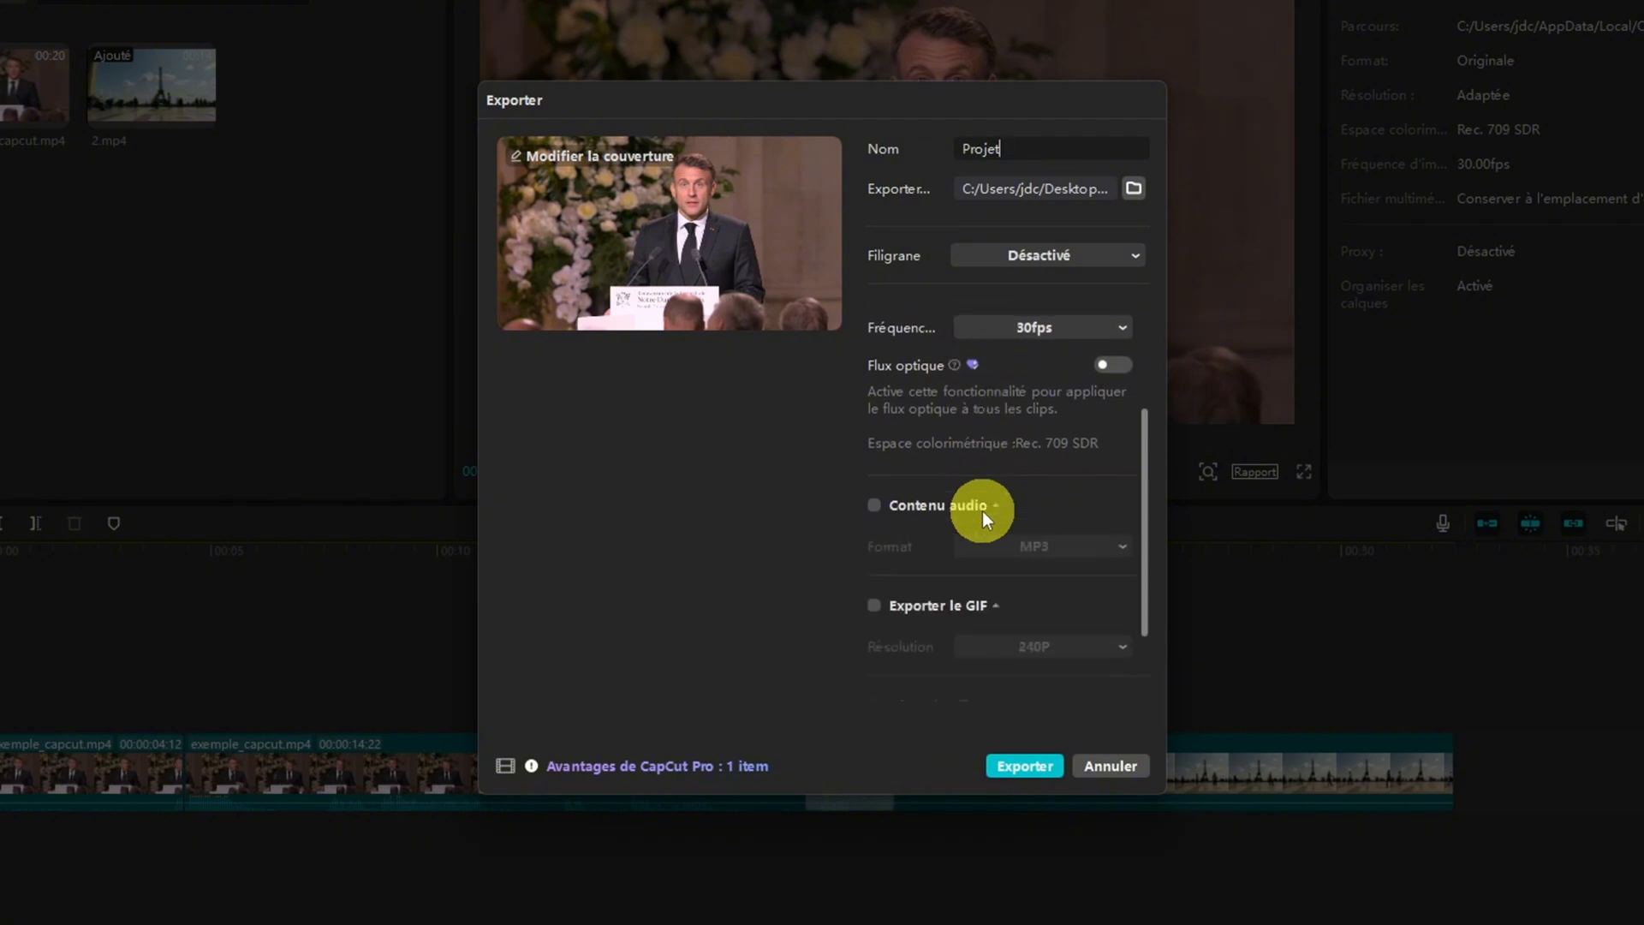
{"action": "scroll", "coordinate": [983, 510], "scroll_direction": "down", "scroll_amount": 1}
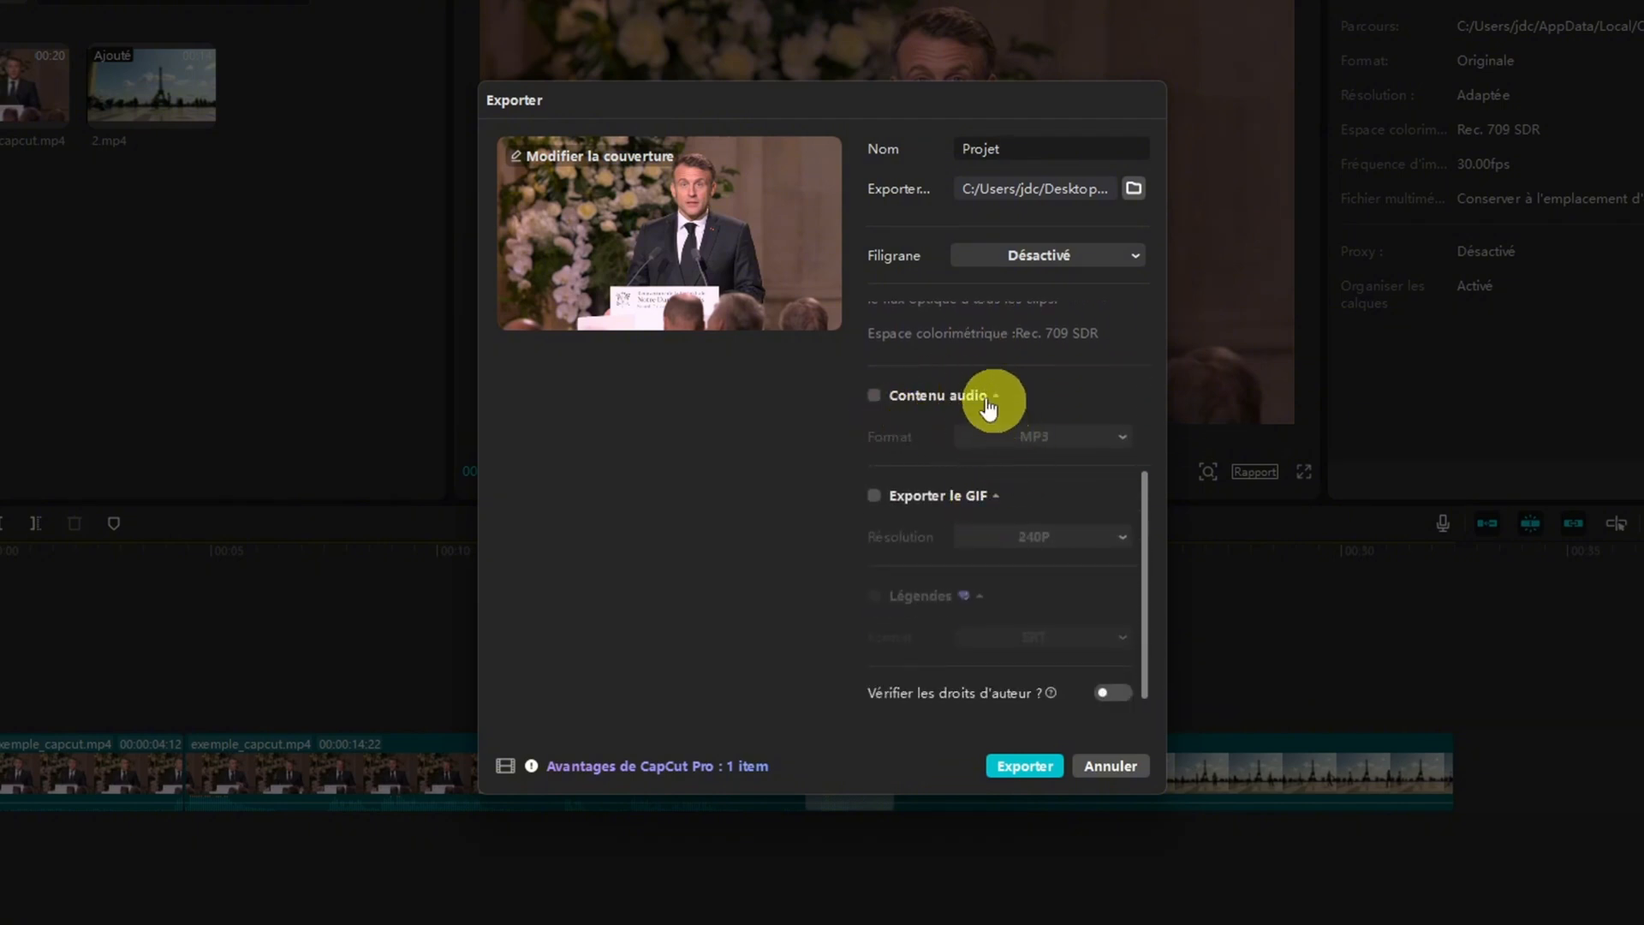